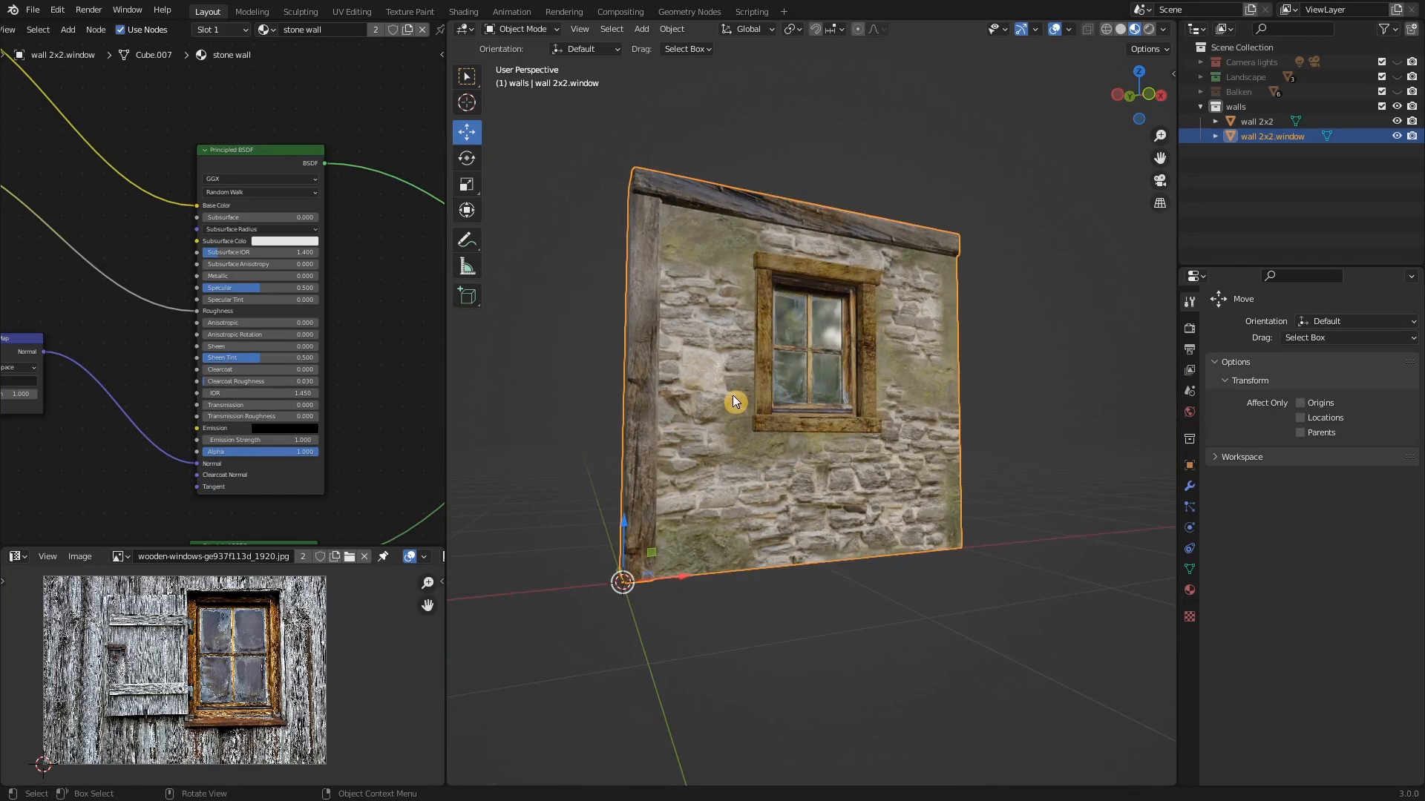
# - Move the window wall 10 m along the X axis
pyautogui.scroll(-3, 732, 384)
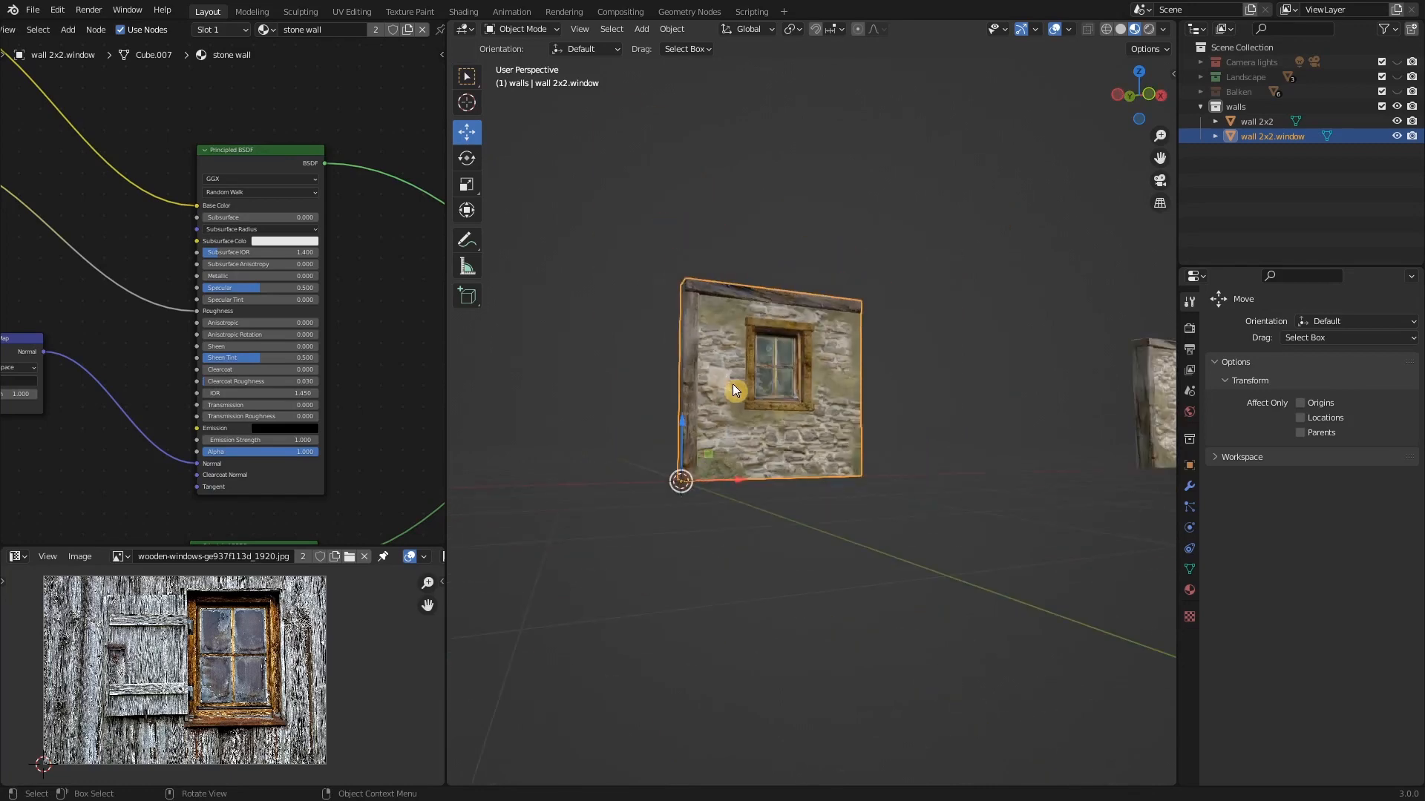
pyautogui.moveTo(733, 384); pyautogui.dragTo(578, 517, button='middle')
pyautogui.moveTo(575, 556); pyautogui.dragTo(1085, 484)
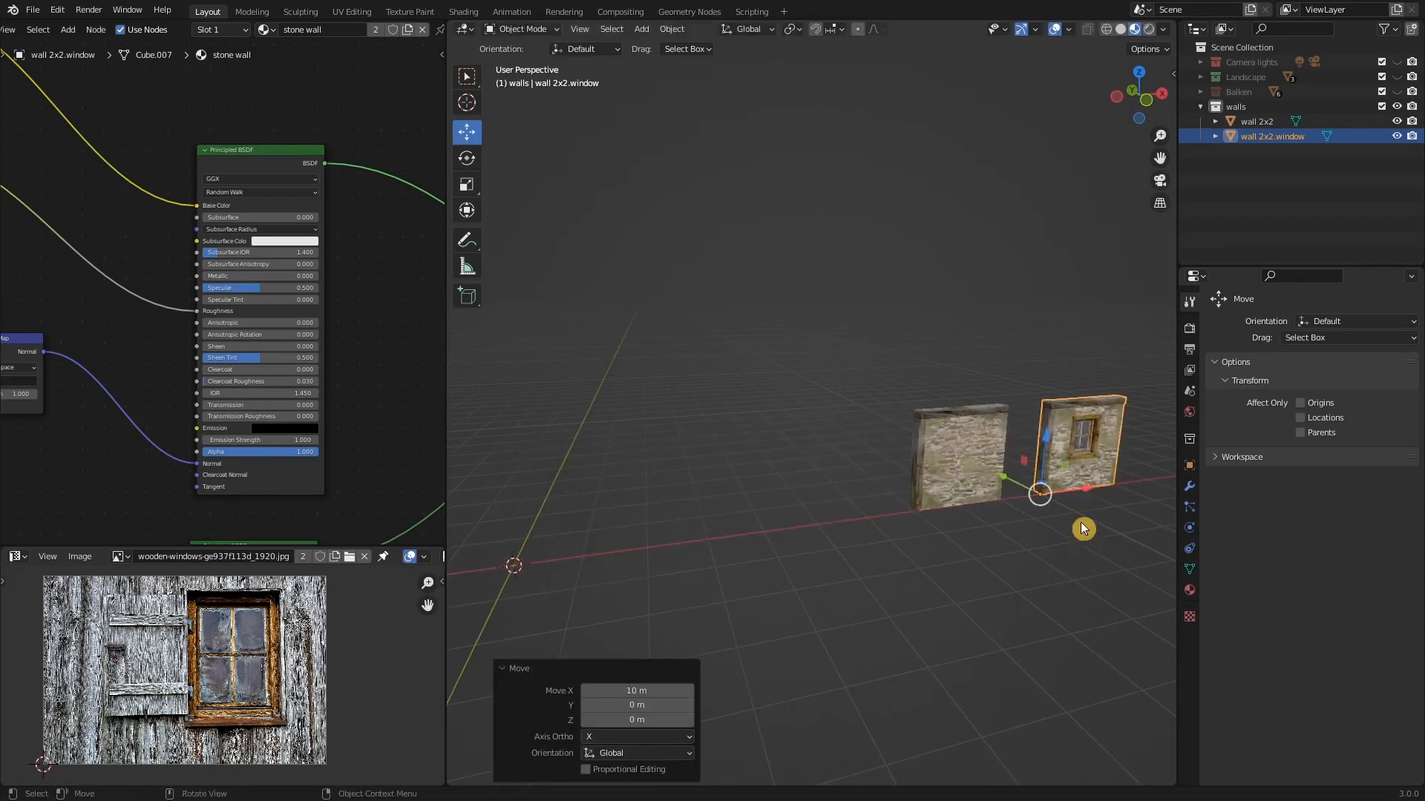
# - Move the plain stone wall 3 m along X and 2 m along Y so it stands behind the window wall
pyautogui.click(967, 422)
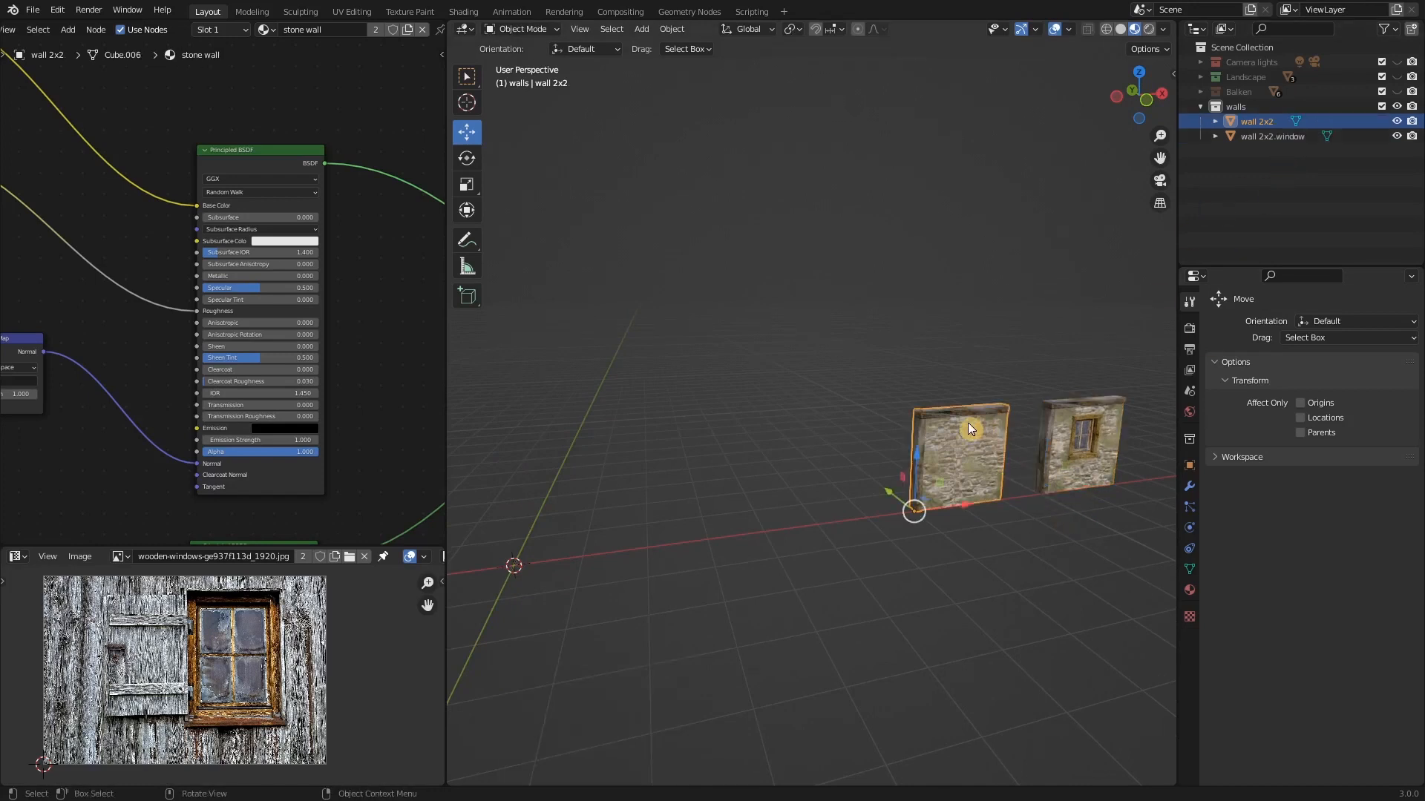
pyautogui.moveTo(1008, 488); pyautogui.dragTo(875, 559, button='middle')
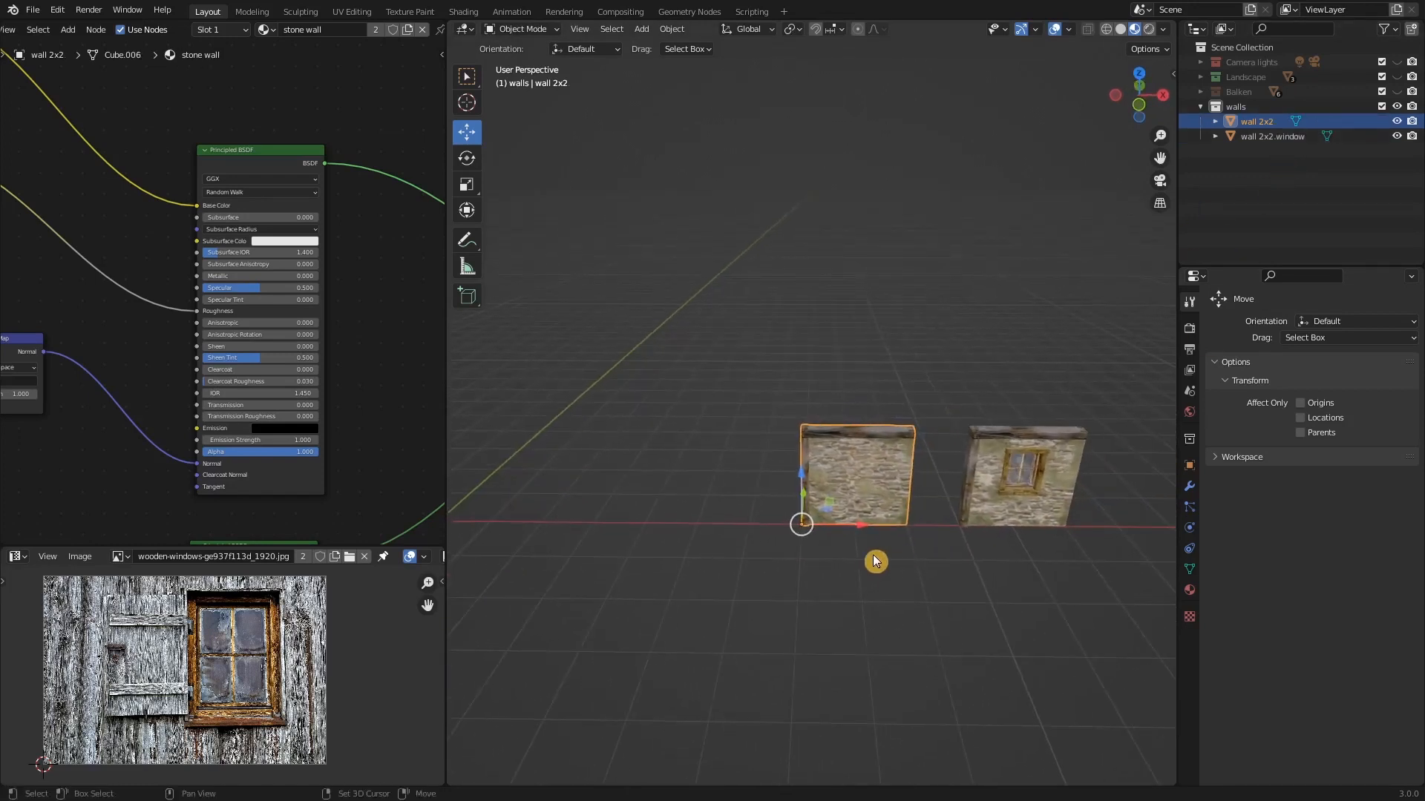
pyautogui.moveTo(857, 523); pyautogui.dragTo(1009, 514)
pyautogui.moveTo(1009, 514); pyautogui.dragTo(929, 492, button='middle')
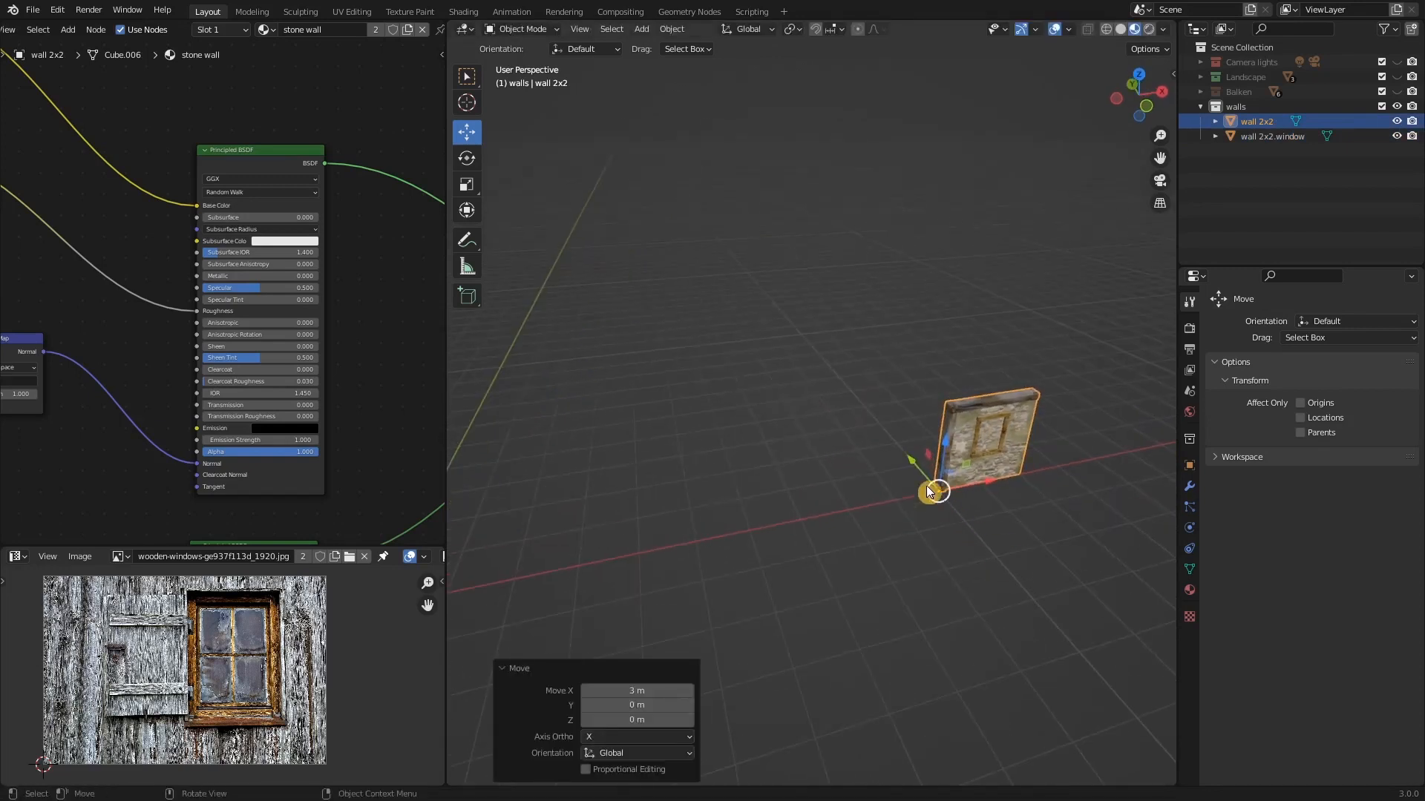
pyautogui.moveTo(919, 464); pyautogui.dragTo(872, 421)
pyautogui.moveTo(872, 421); pyautogui.dragTo(987, 518, button='middle')
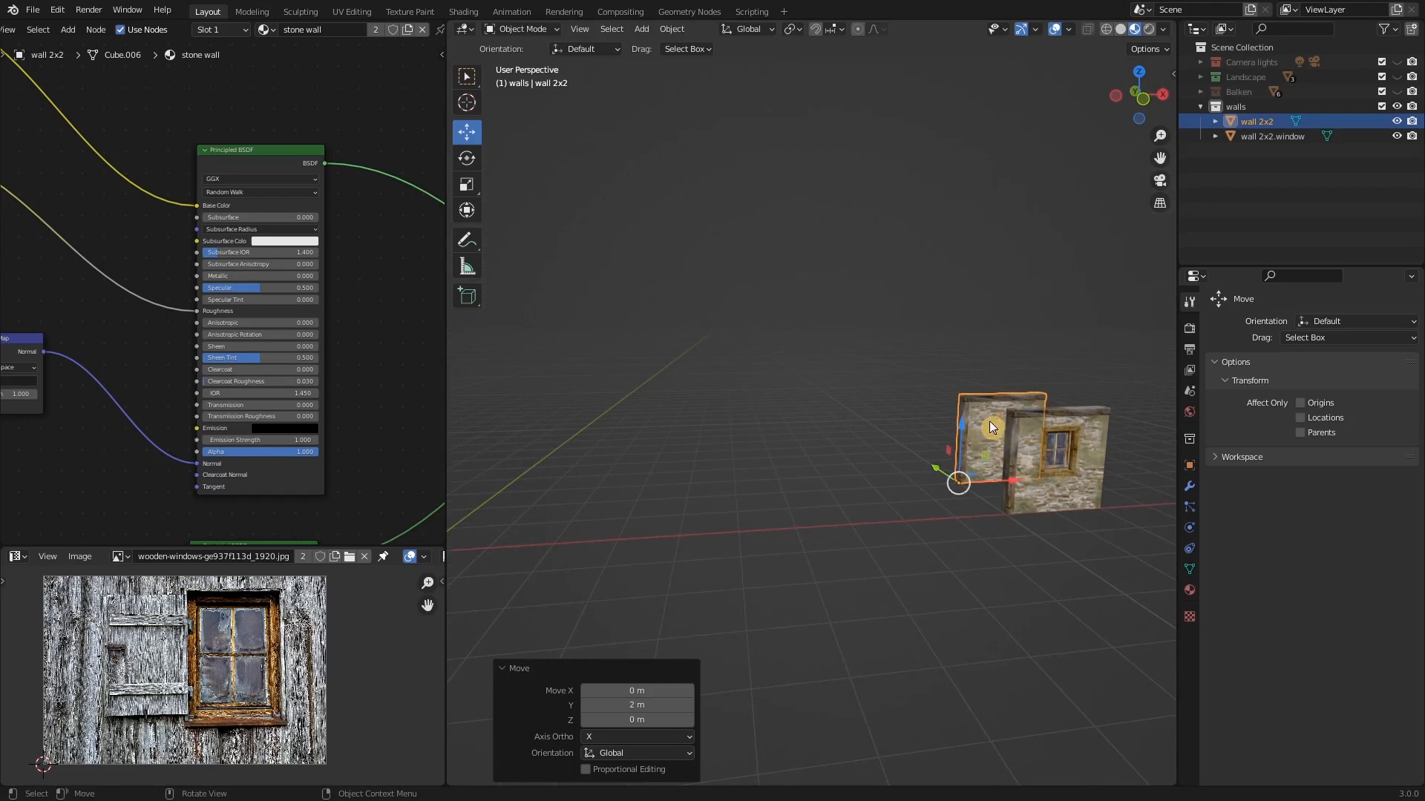
# - Duplicate the plain stone wall and move the copy along X and Y to the world origin
pyautogui.hotkey('shift', 'd')
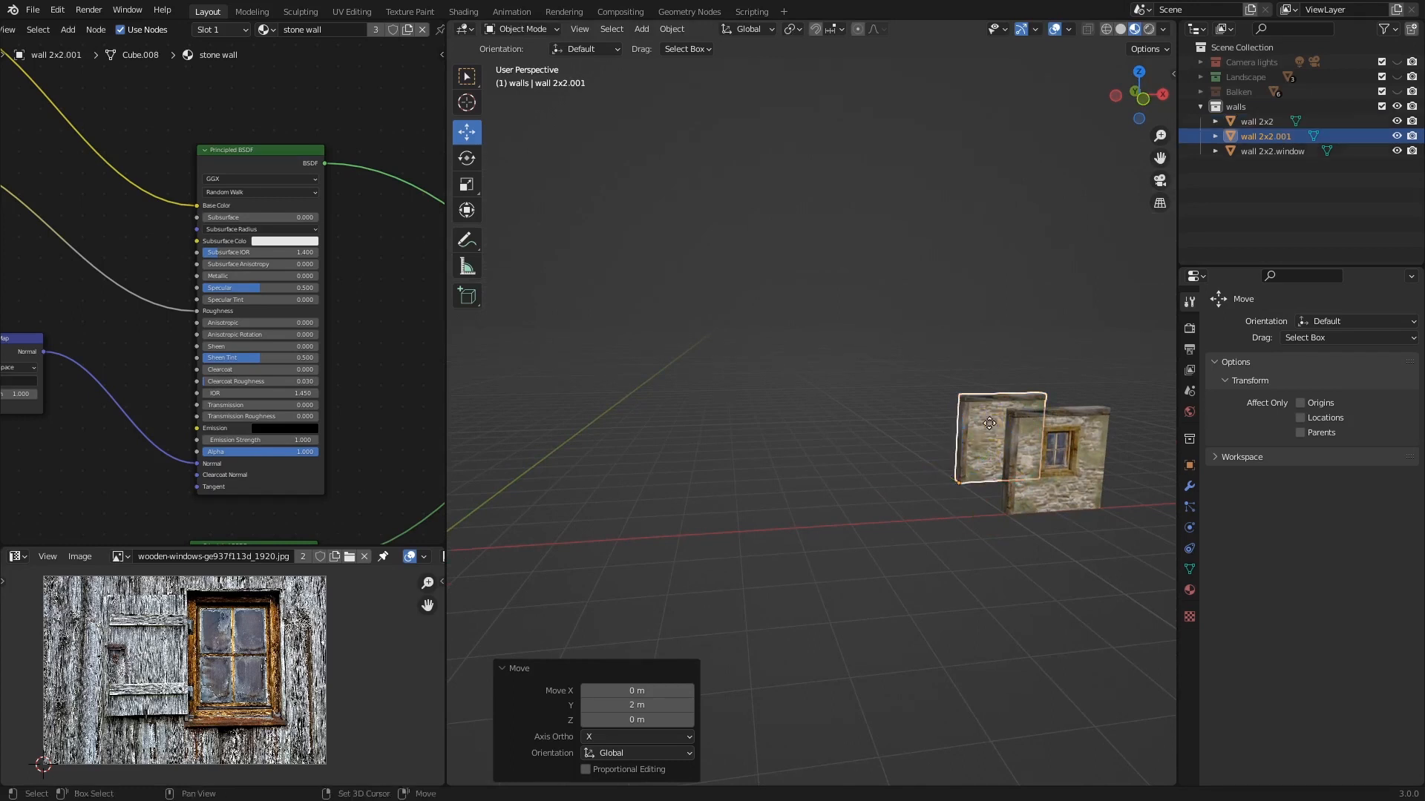
pyautogui.press('Escape')
pyautogui.press('g')
pyautogui.press('x')
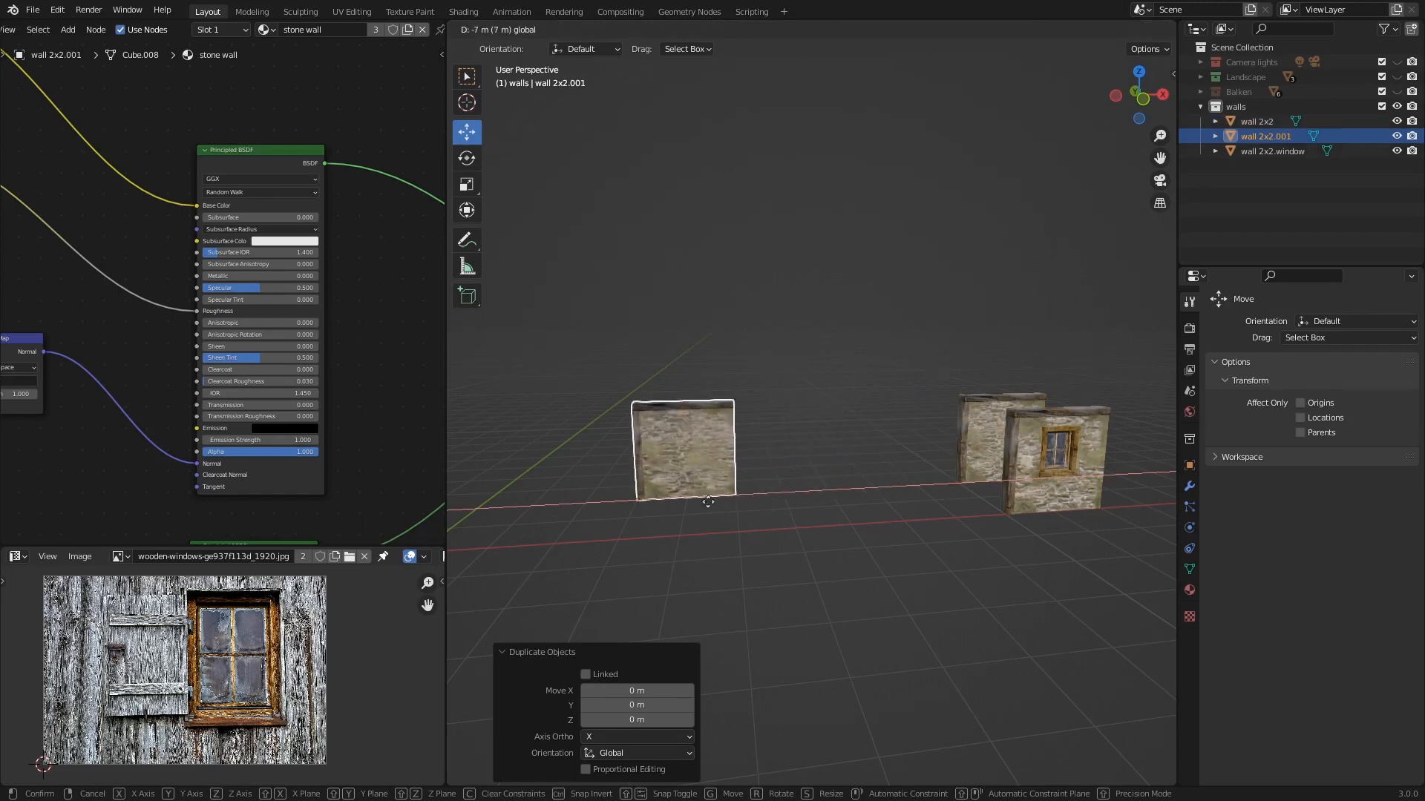
pyautogui.click(555, 512)
pyautogui.moveTo(560, 518); pyautogui.dragTo(610, 495, button='middle')
pyautogui.keyDown('ctrl'); pyautogui.moveTo(650, 462); pyautogui.dragTo(724, 519); pyautogui.keyUp('ctrl')
pyautogui.moveTo(910, 575); pyautogui.dragTo(877, 579, button='middle')
# - Rename the duplicated wall as wall 2x2.door
pyautogui.click(1288, 137)
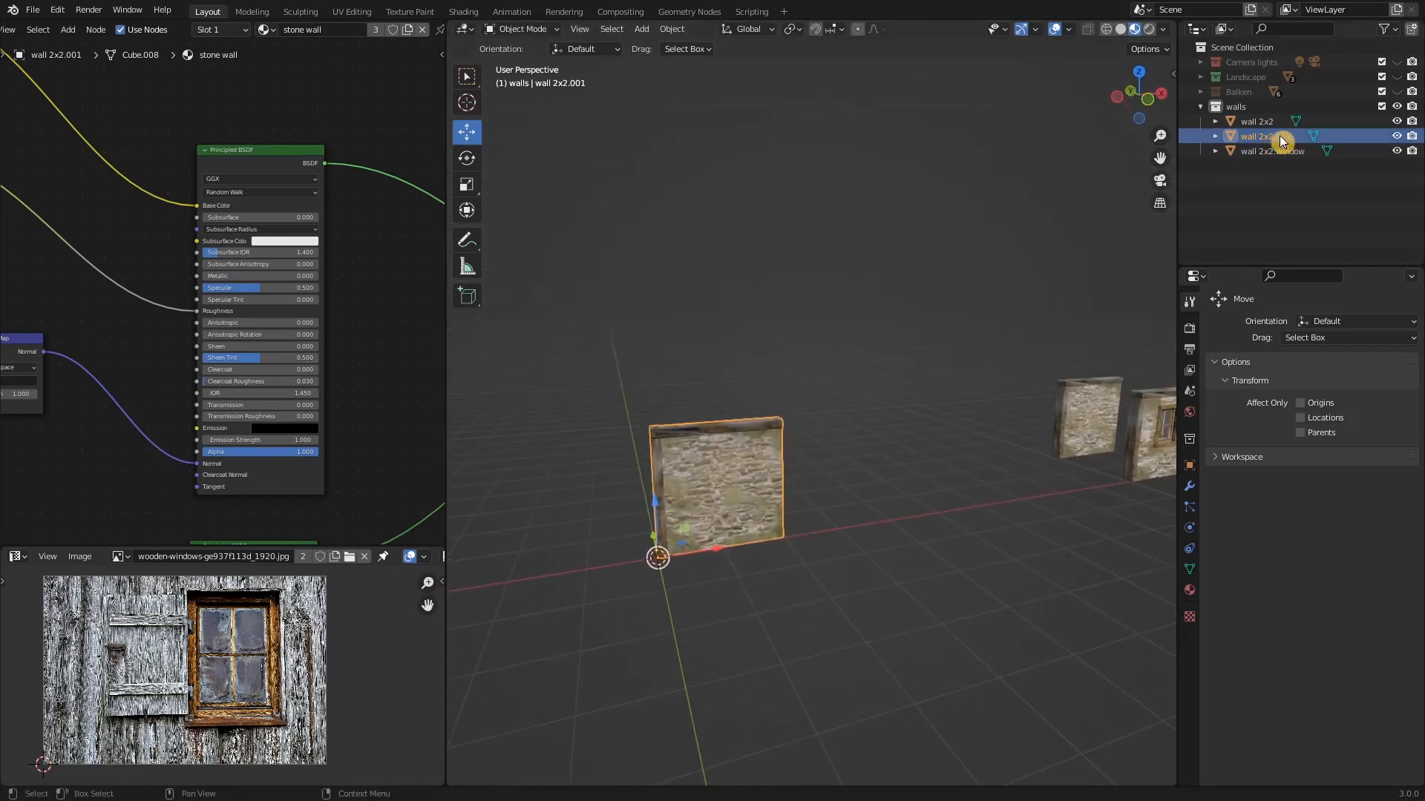
pyautogui.doubleClick(1280, 135)
pyautogui.press('End')
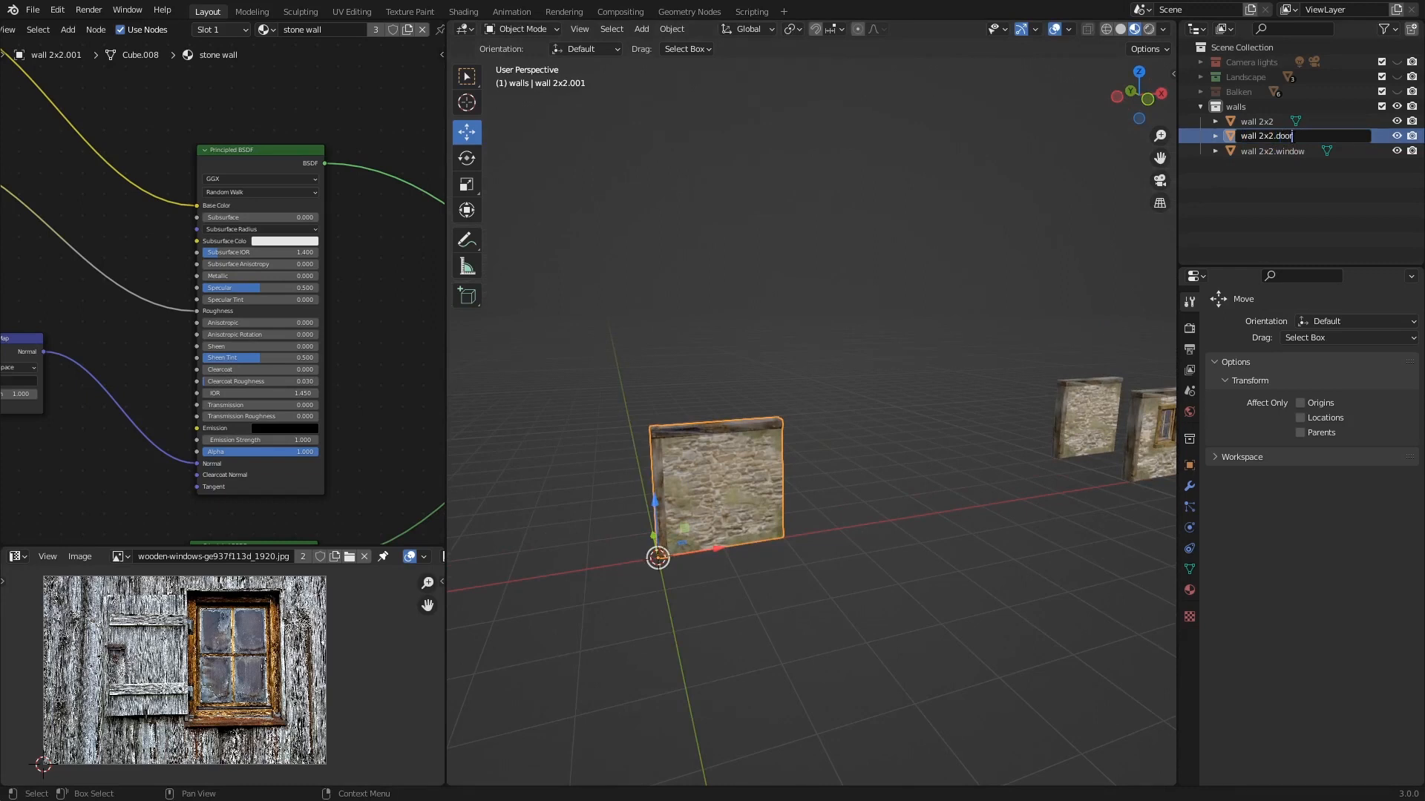
pyautogui.write('door')
pyautogui.press('Return')
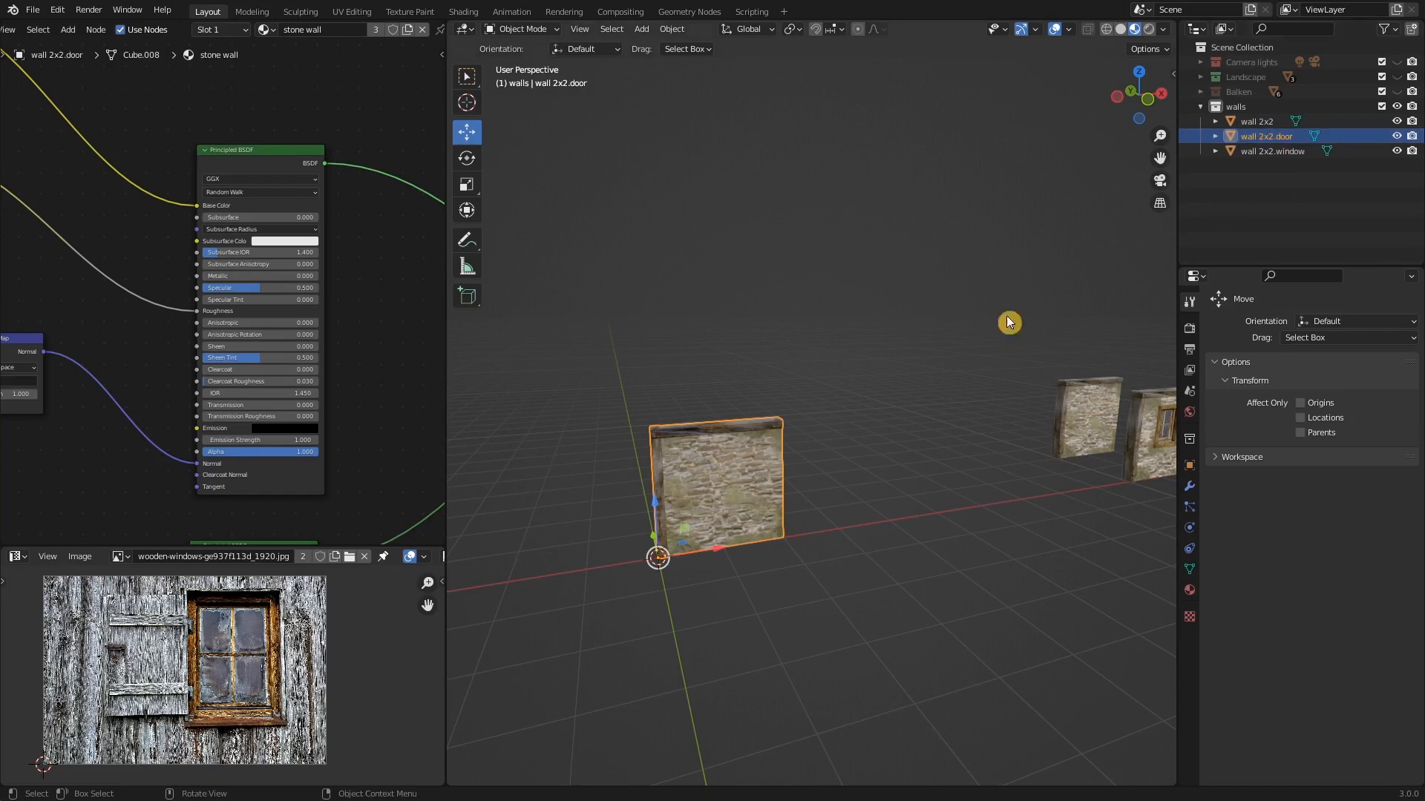
# - Hide the wall 2x2.window and wall 2x2 objects in the viewport
pyautogui.keyDown('shift'); pyautogui.moveTo(1046, 345); pyautogui.dragTo(925, 400, button='middle'); pyautogui.keyUp('shift')
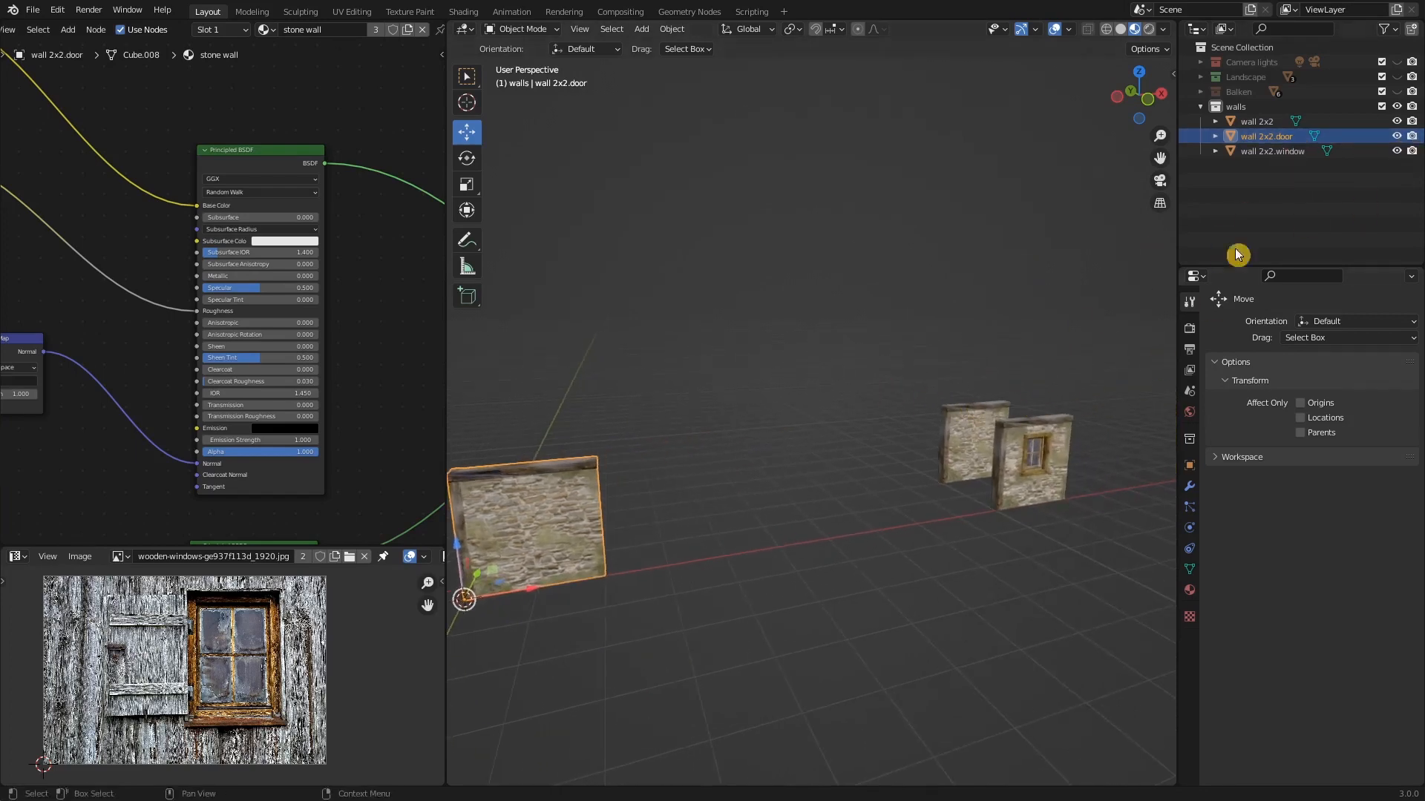
pyautogui.click(1381, 152)
pyautogui.click(1396, 151)
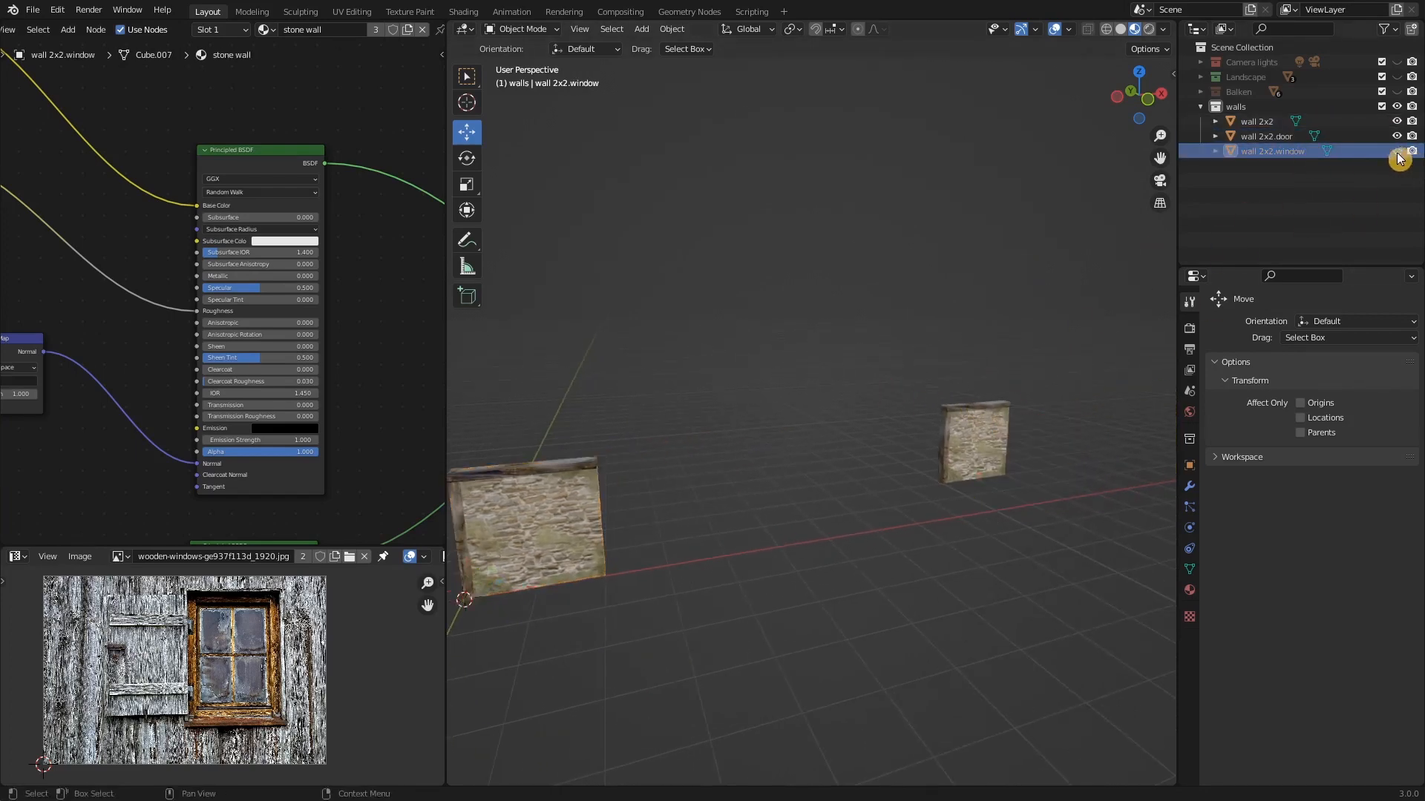
pyautogui.click(1396, 122)
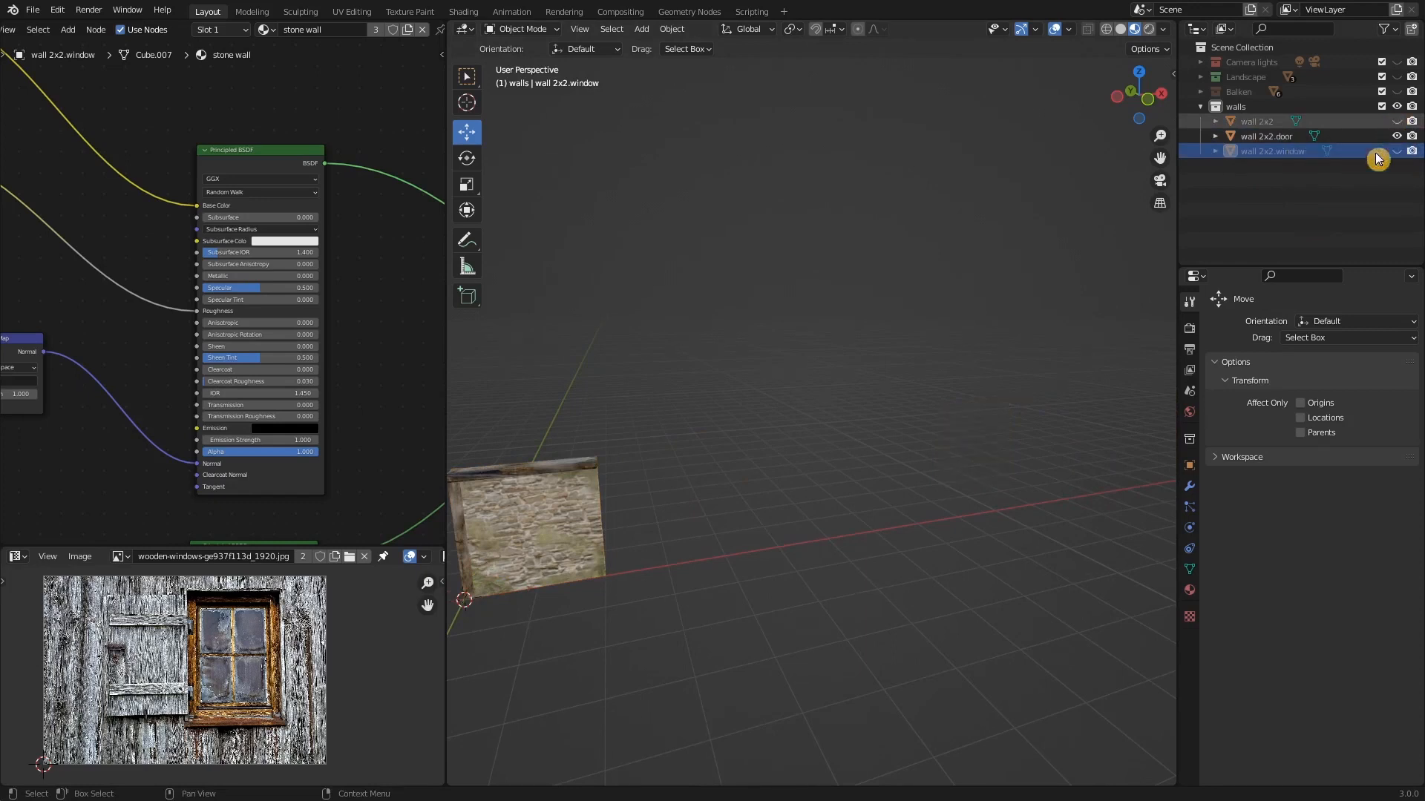
# - Switch to the front orthographic view and select the wall 2x2.door object
pyautogui.moveTo(754, 468); pyautogui.dragTo(872, 428, button='middle')
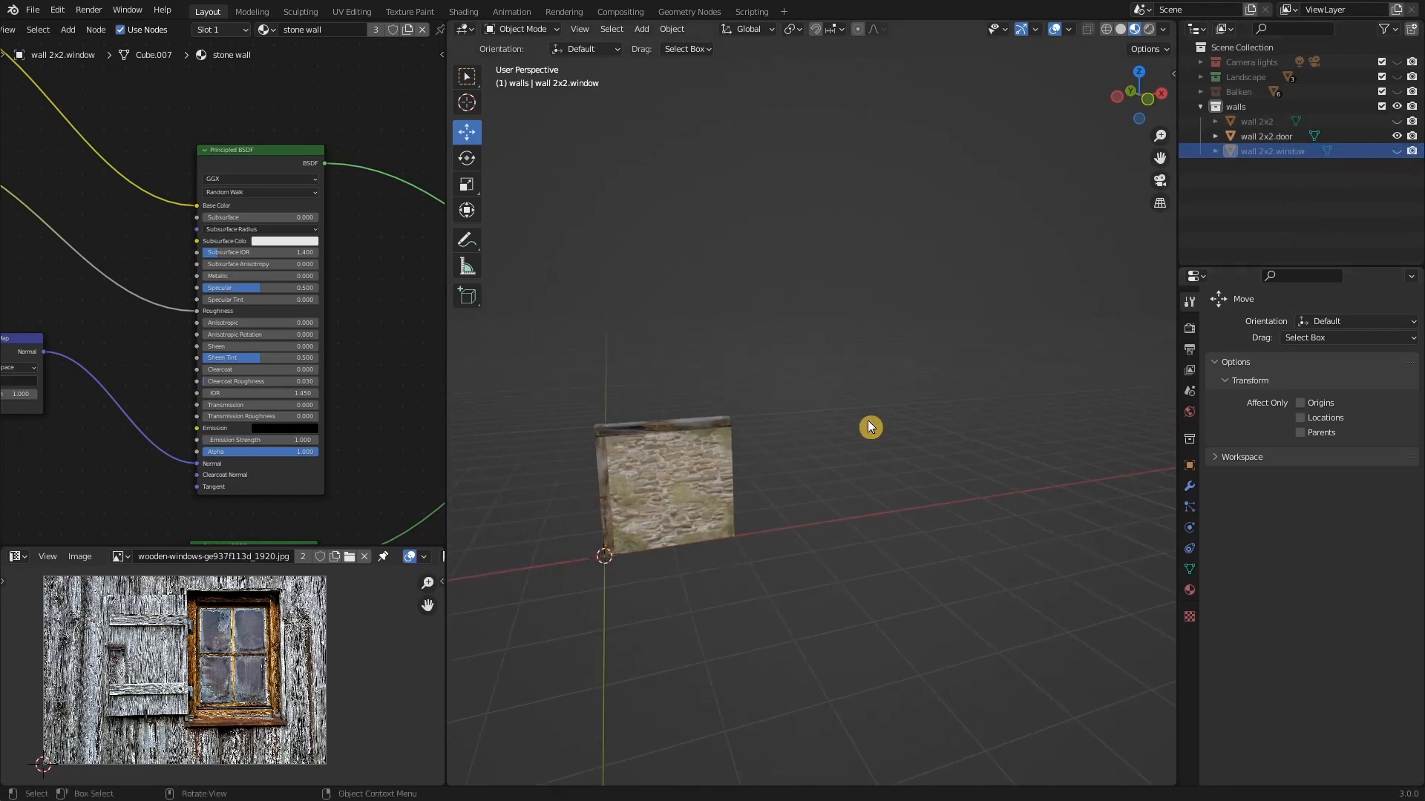
pyautogui.press('KP_1')
pyautogui.scroll(3, 724, 464)
pyautogui.keyDown('shift'); pyautogui.moveTo(714, 465); pyautogui.dragTo(702, 423, button='middle'); pyautogui.keyUp('shift')
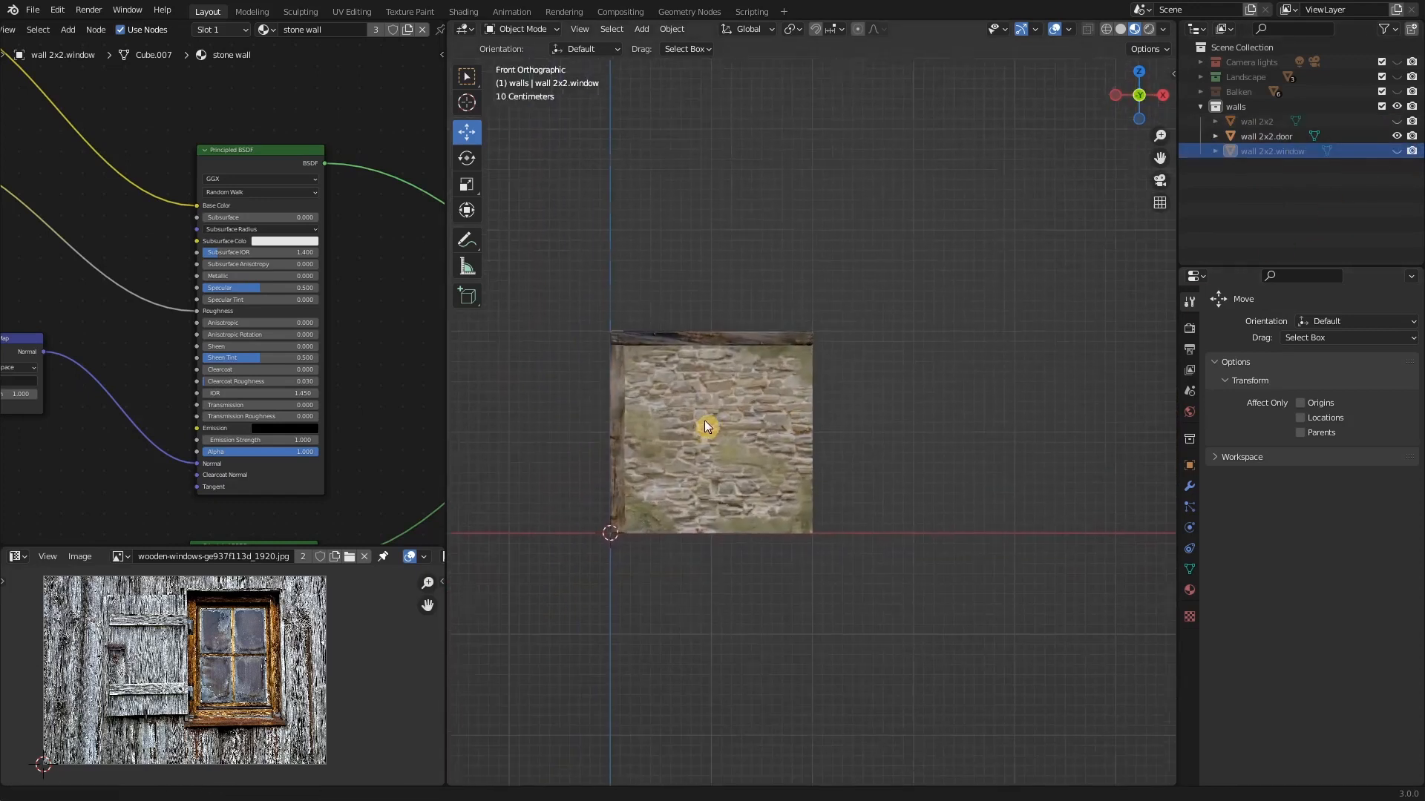
pyautogui.scroll(2, 702, 419)
pyautogui.click(805, 312)
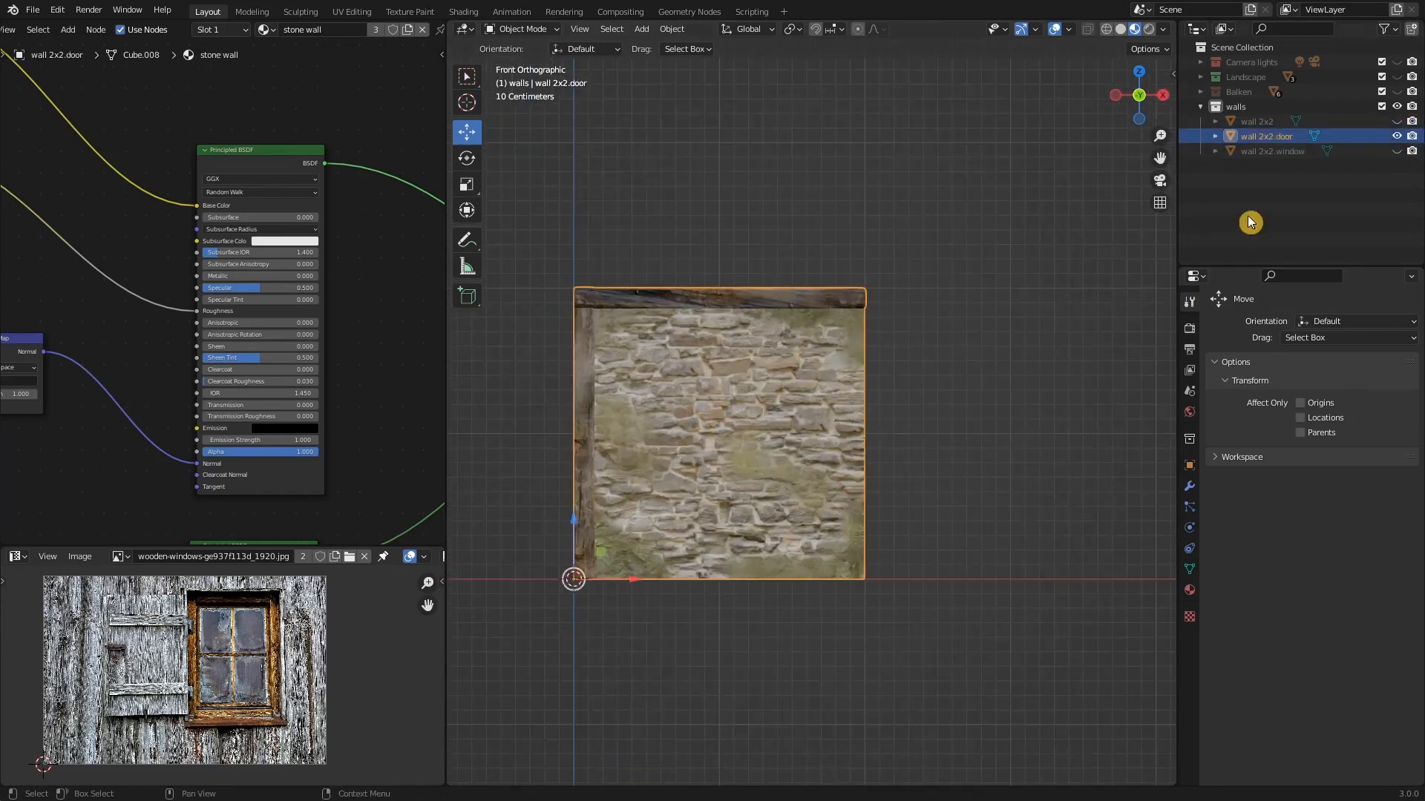
pyautogui.scroll(-1, 330, 309)
pyautogui.scroll(-4, 330, 310)
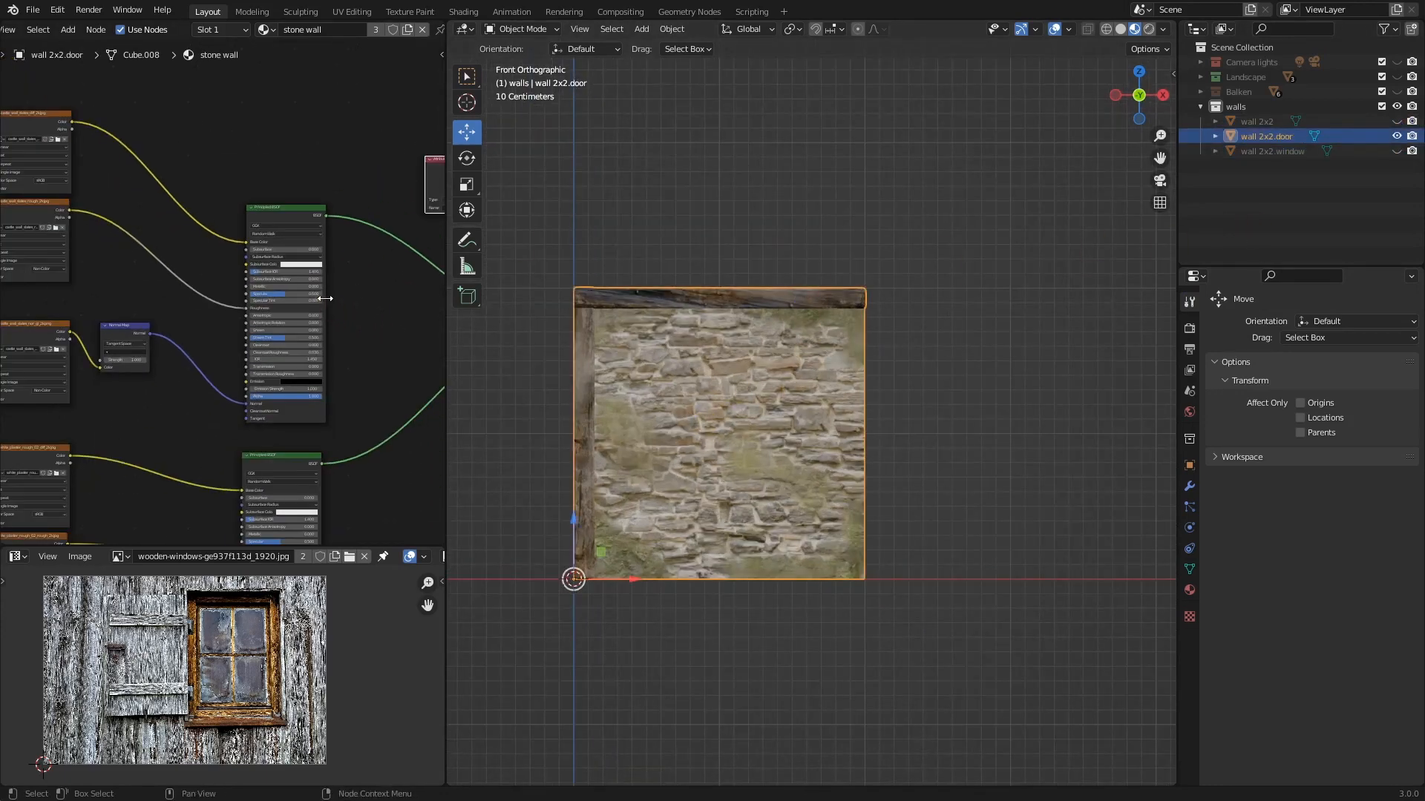
# - Add door-gca69a1eb8_1920.jpg from the Blender Texturen\Tore folder as a reference image aligned to the view
pyautogui.hotkey('shift', 'a')
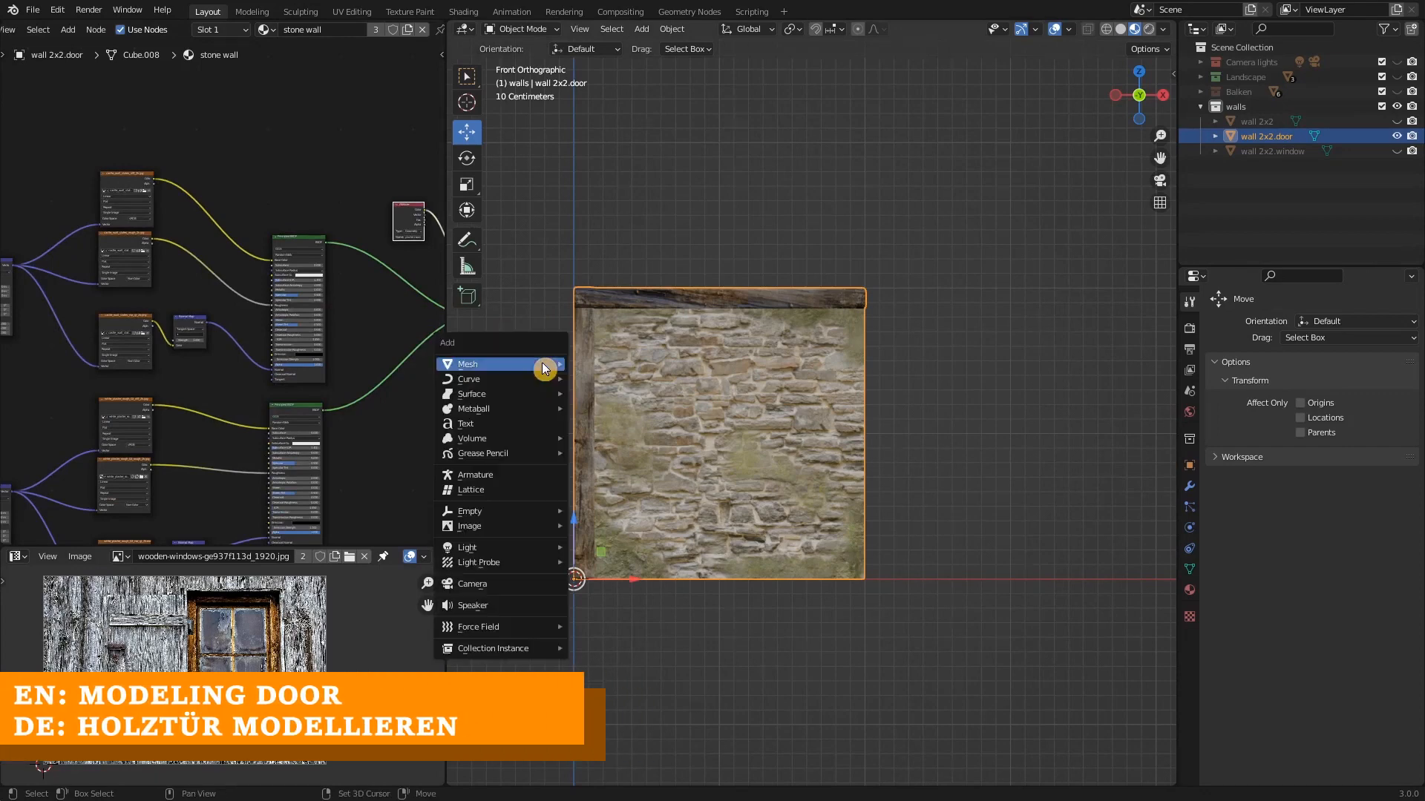
pyautogui.moveTo(525, 510)
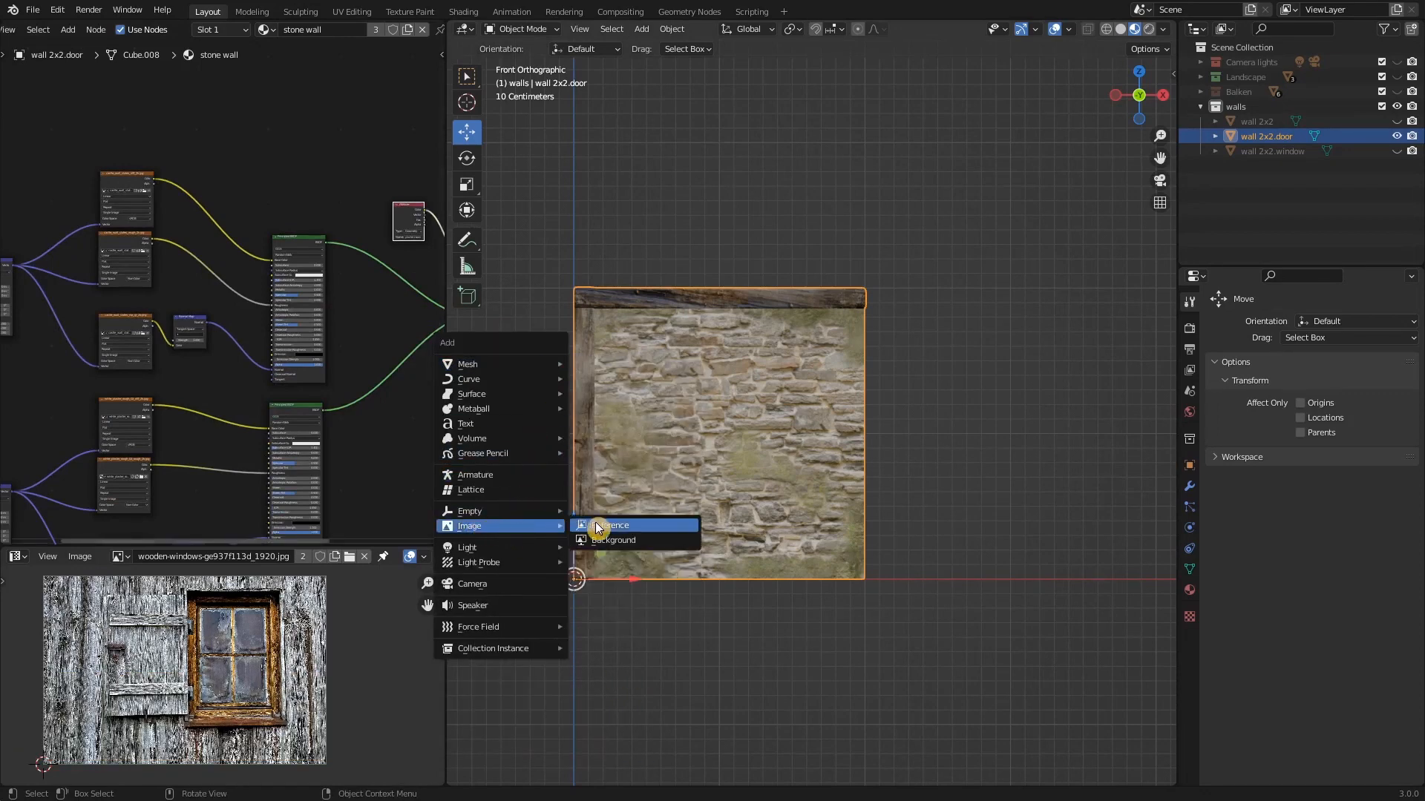
pyautogui.click(609, 527)
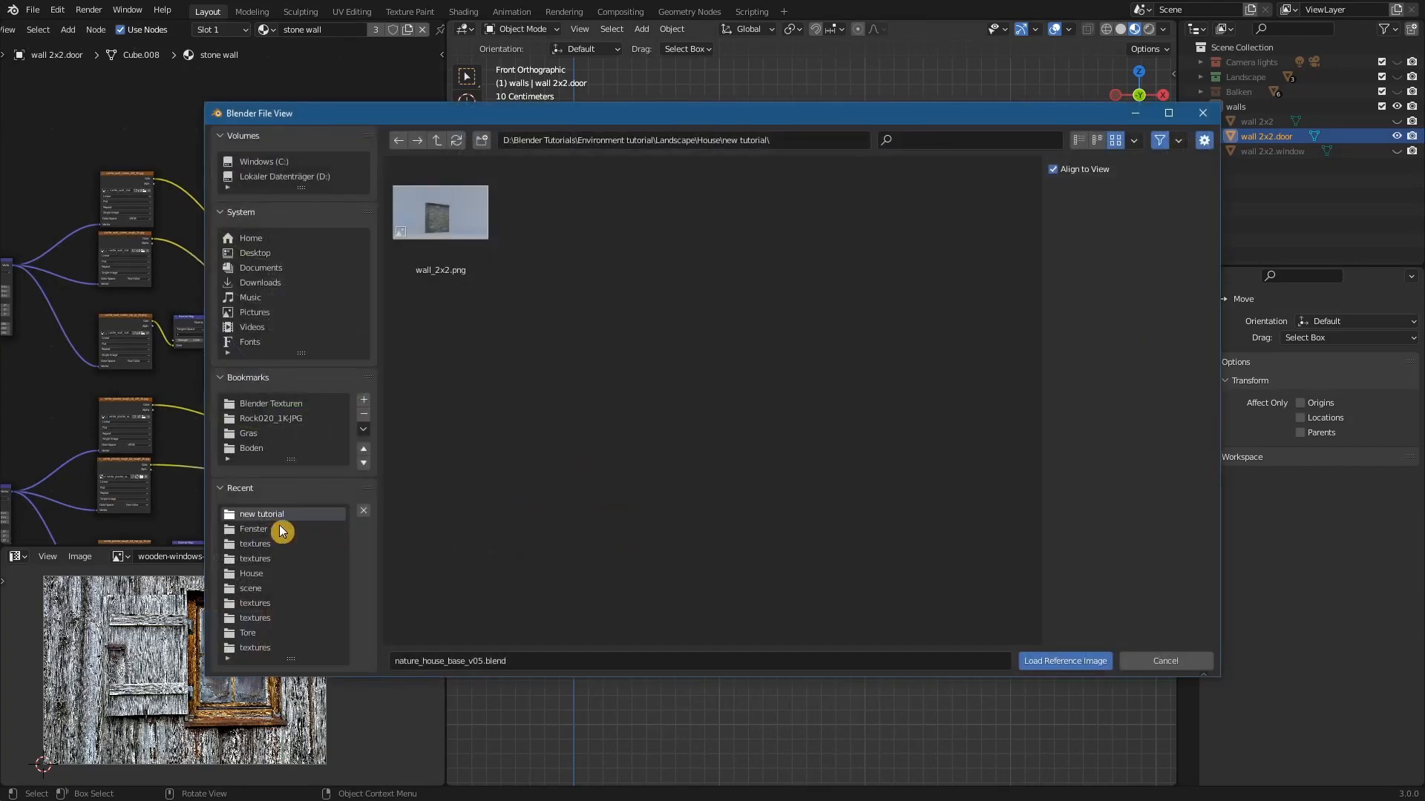
pyautogui.click(268, 529)
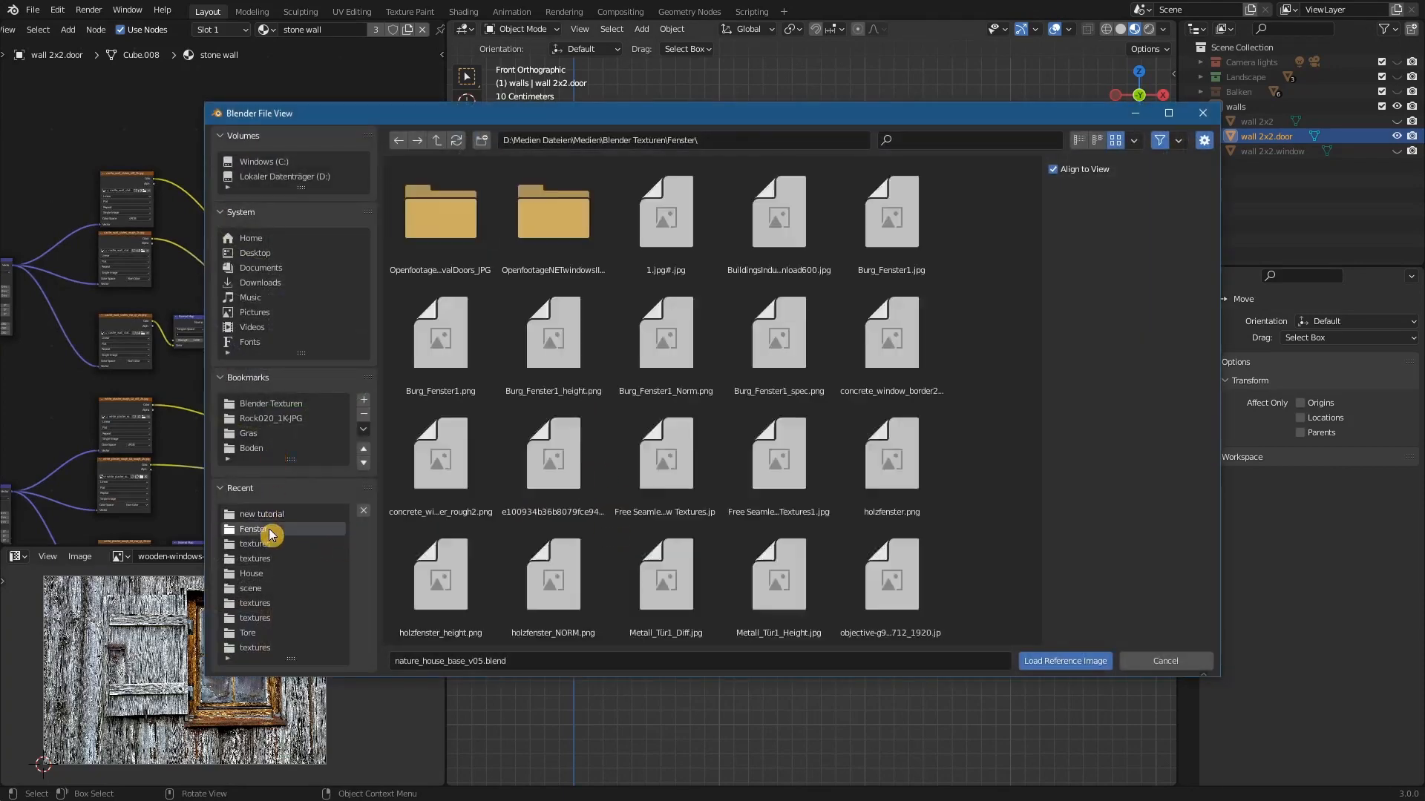
pyautogui.click(437, 140)
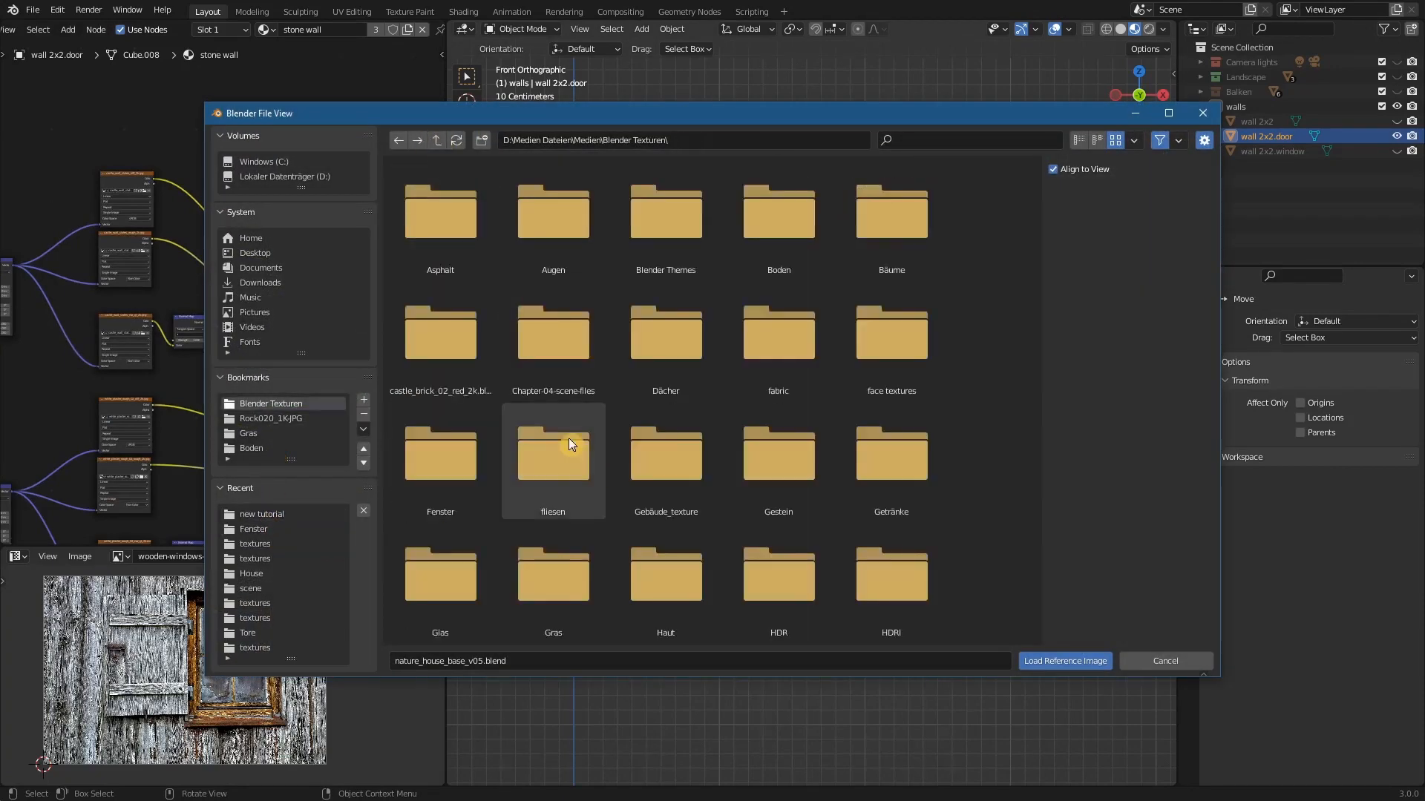
pyautogui.scroll(-6, 597, 456)
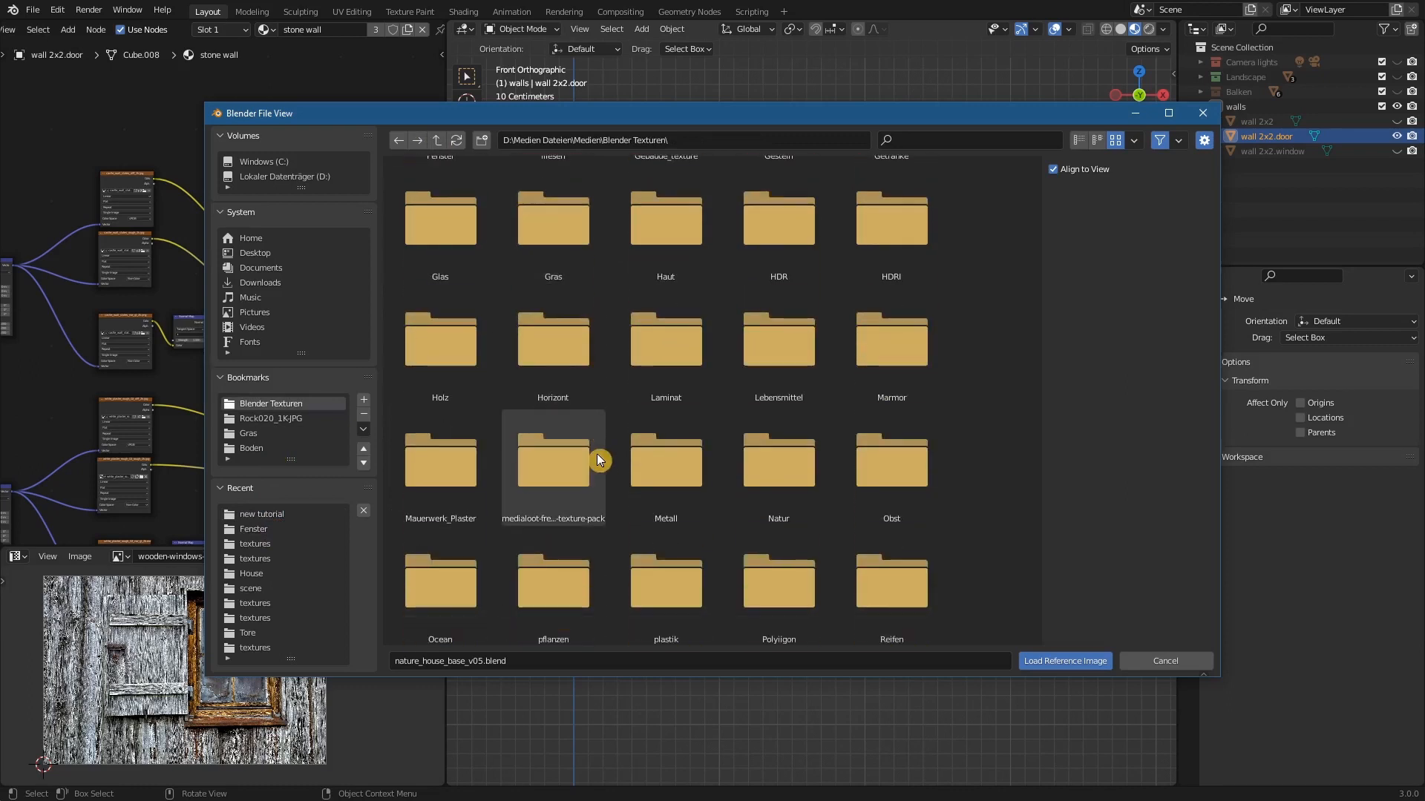
pyautogui.scroll(-7, 605, 460)
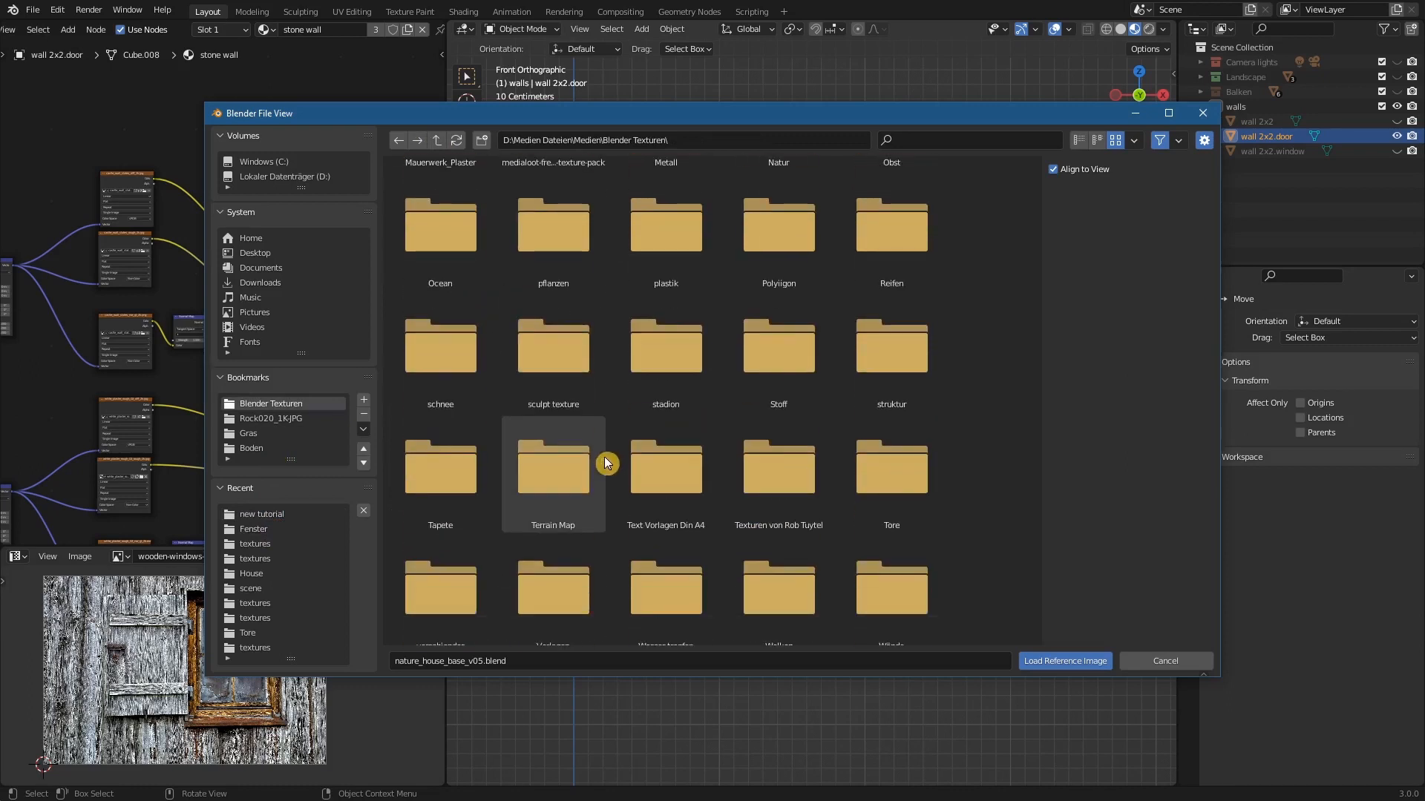
pyautogui.doubleClick(886, 422)
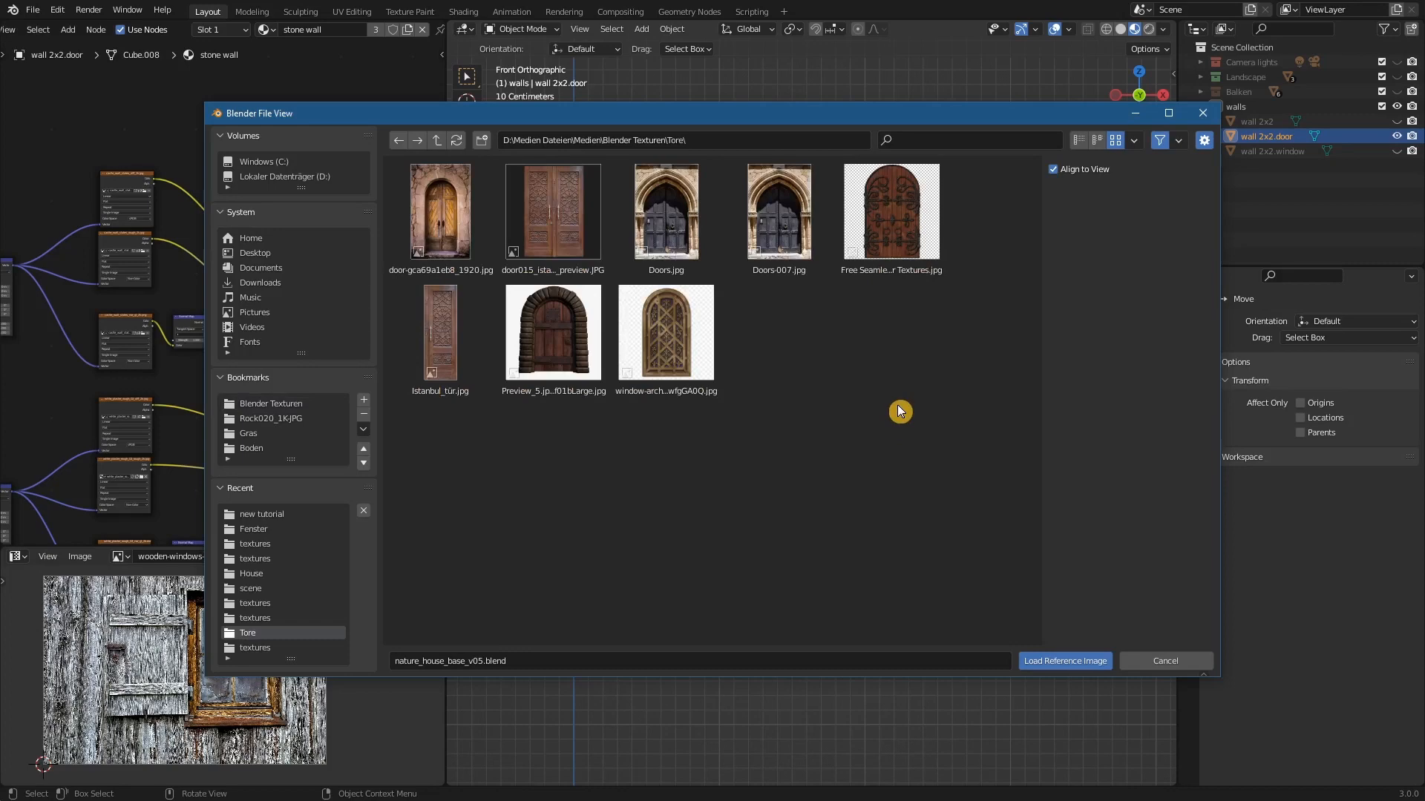
pyautogui.click(450, 211)
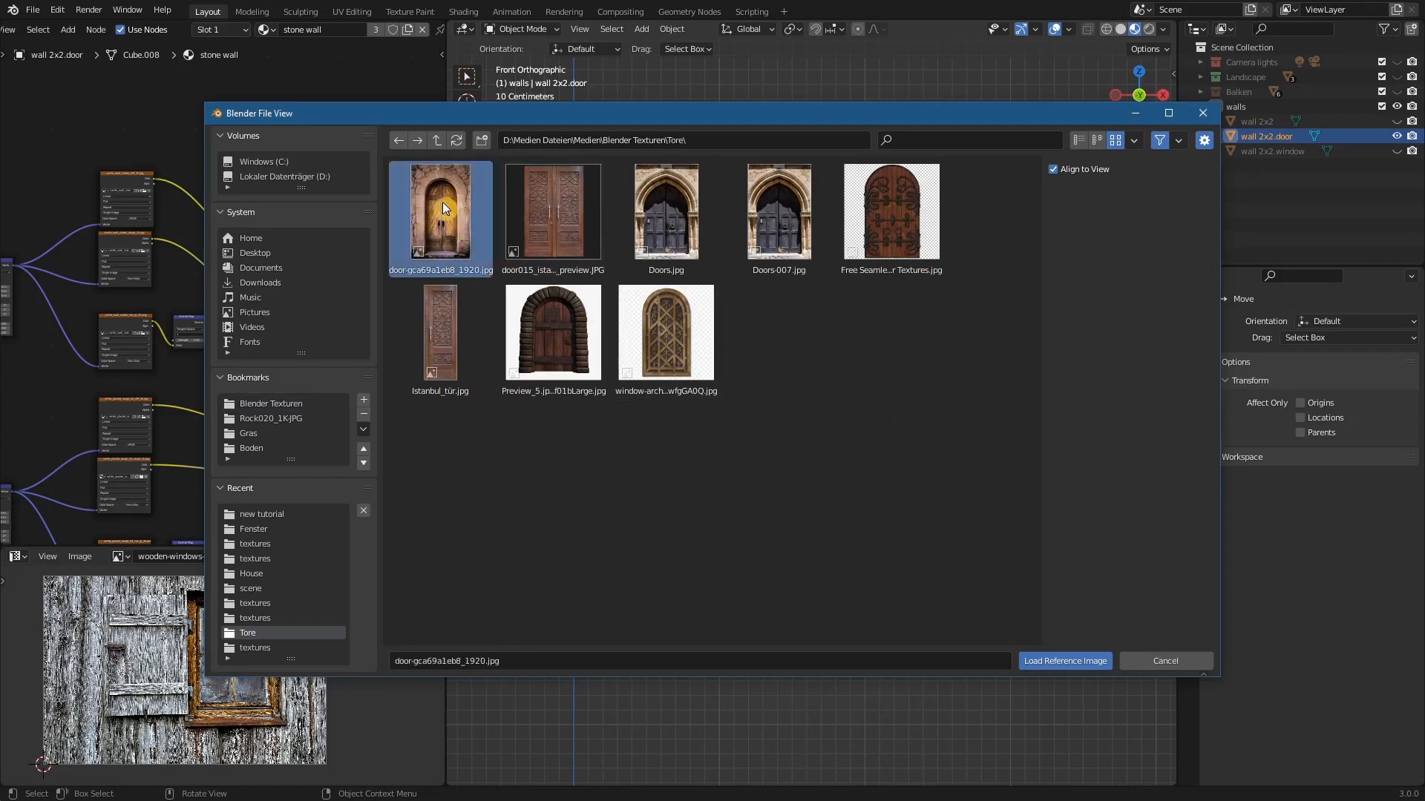
pyautogui.doubleClick(442, 202)
# - Hide the wall 2x2.door object so that only the door reference image is displayed
pyautogui.scroll(-3, 639, 314)
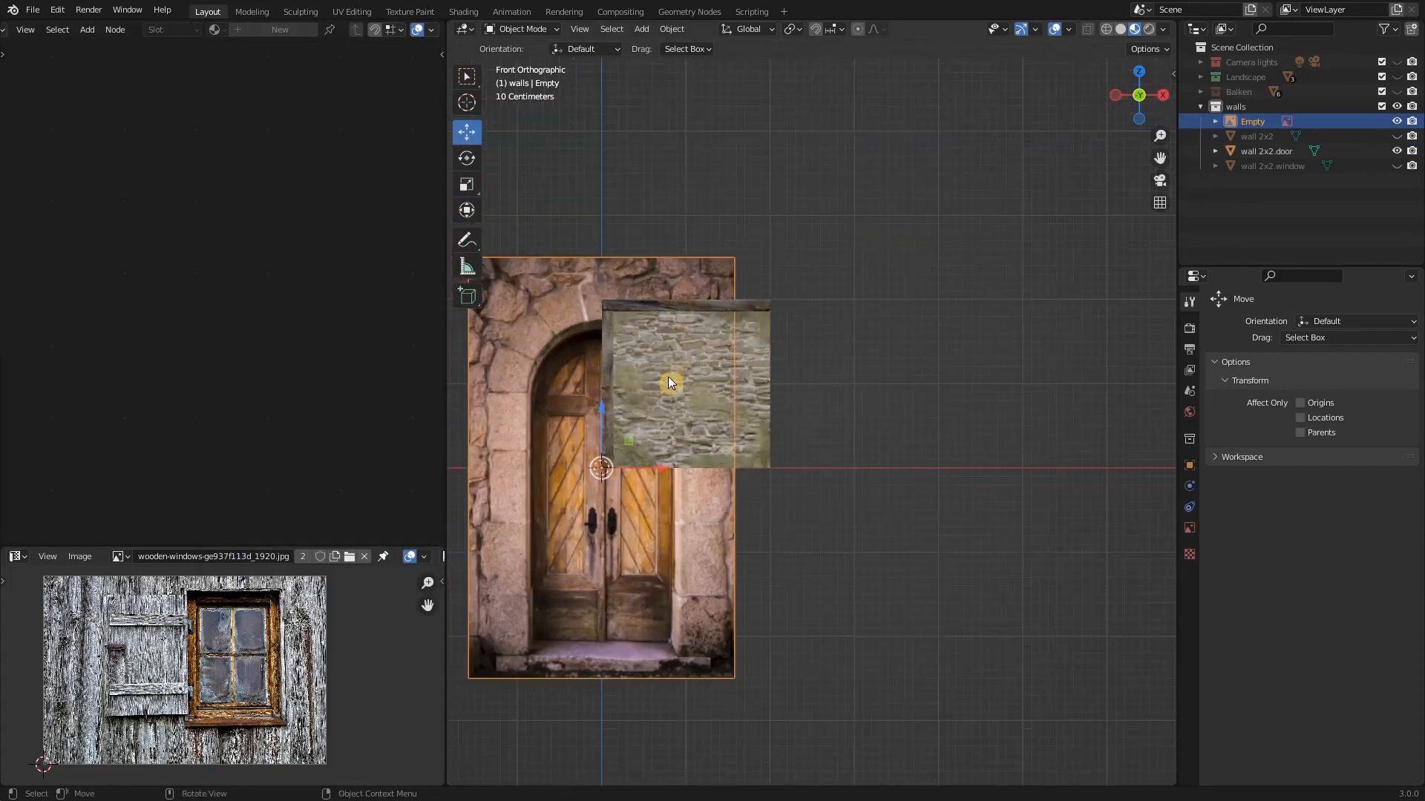
pyautogui.scroll(-2, 668, 377)
pyautogui.keyDown('shift'); pyautogui.moveTo(674, 445); pyautogui.dragTo(773, 427, button='middle'); pyautogui.keyUp('shift')
pyautogui.scroll(2, 724, 416)
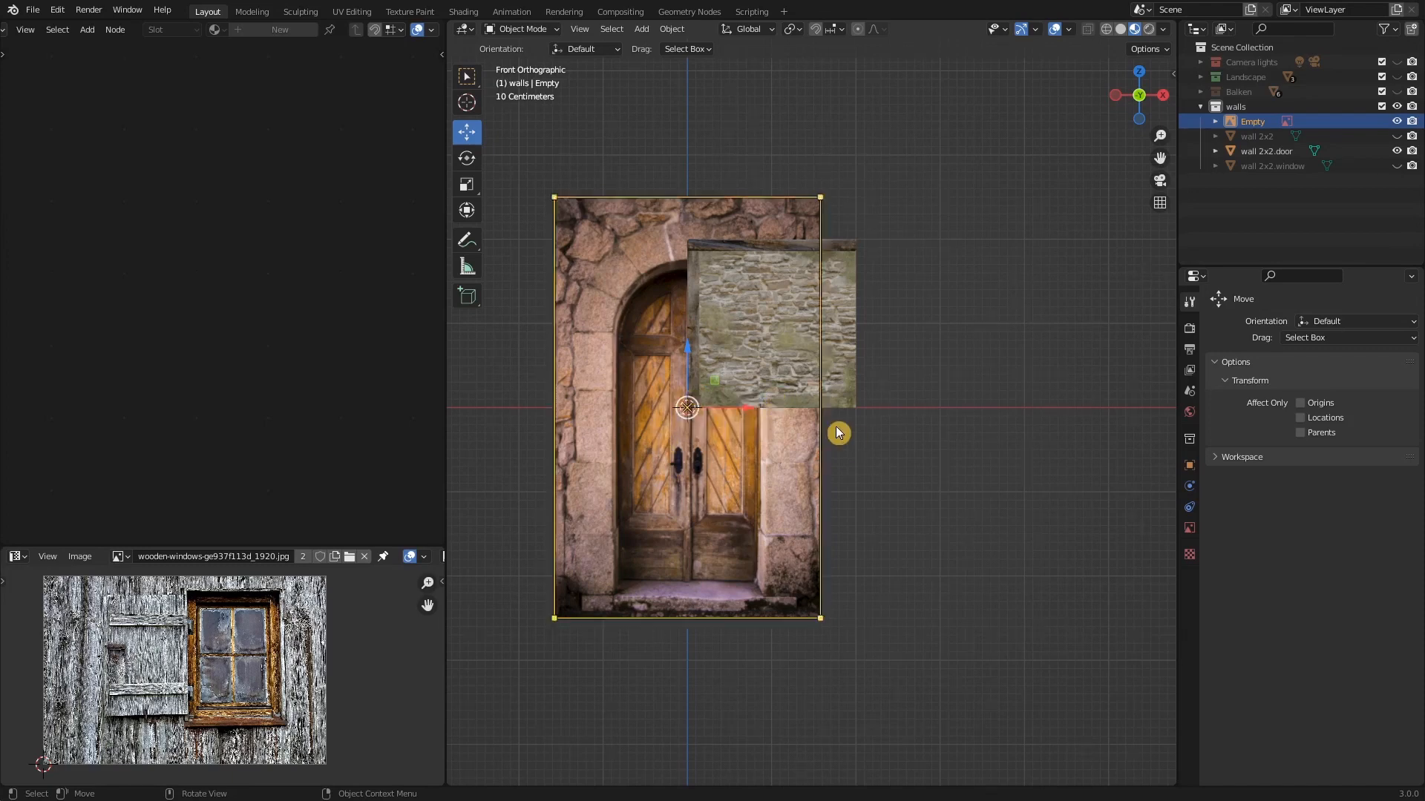
pyautogui.keyDown('shift'); pyautogui.moveTo(854, 474); pyautogui.dragTo(835, 522, button='middle'); pyautogui.keyUp('shift')
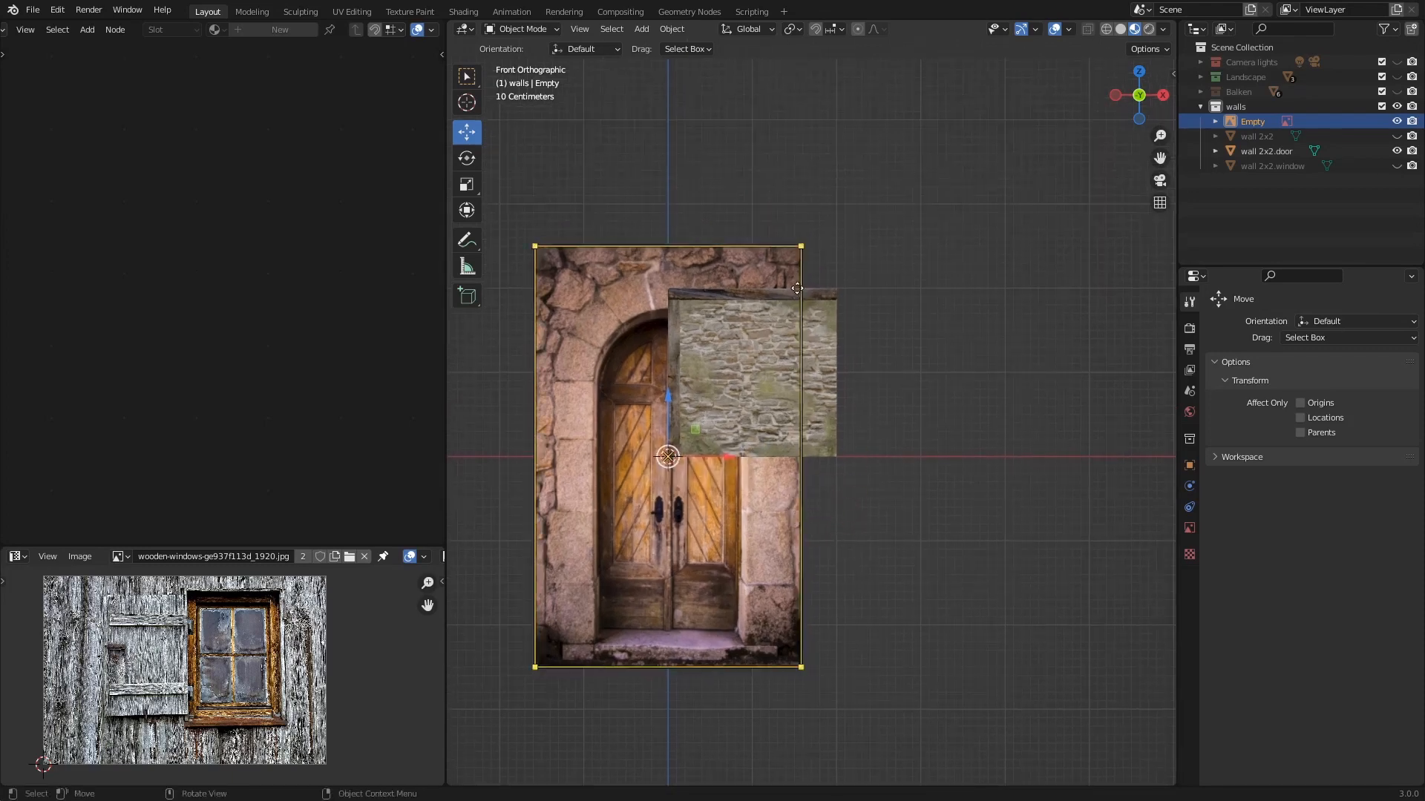
pyautogui.click(741, 299)
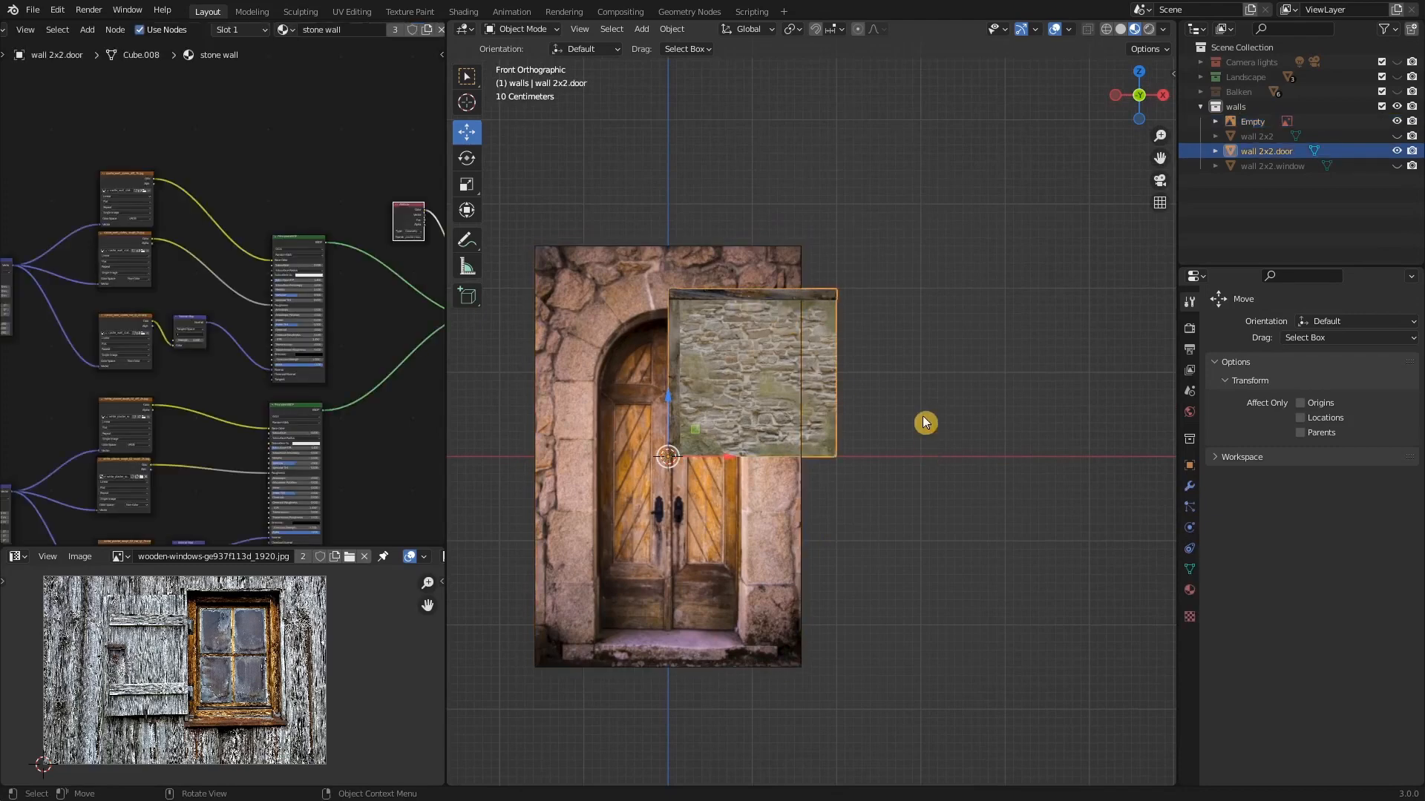
pyautogui.click(1397, 151)
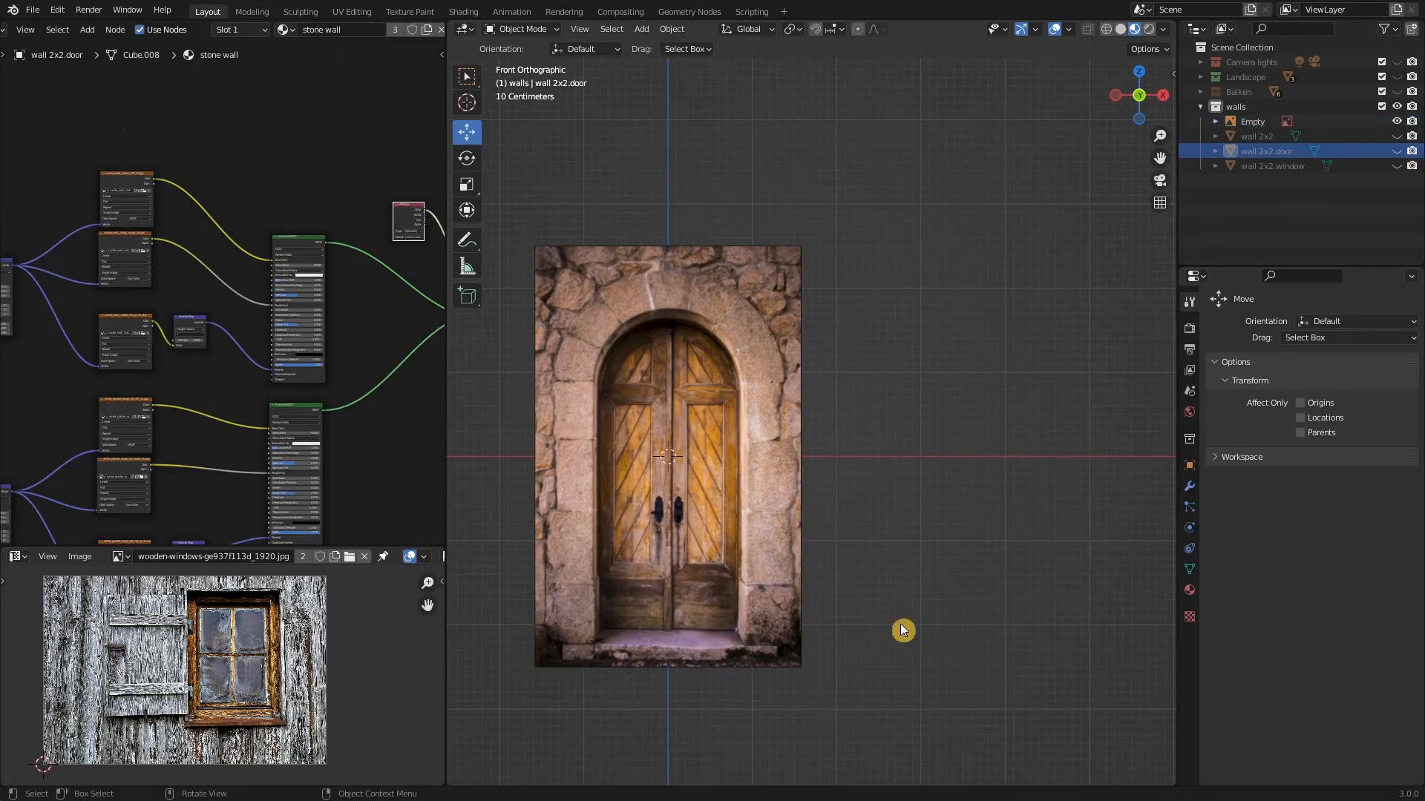
# - Scale the door reference image to 0.3 and raise it about 0.62 m along Z so the door's base meets the ground line
pyautogui.click(760, 493)
pyautogui.press('s')
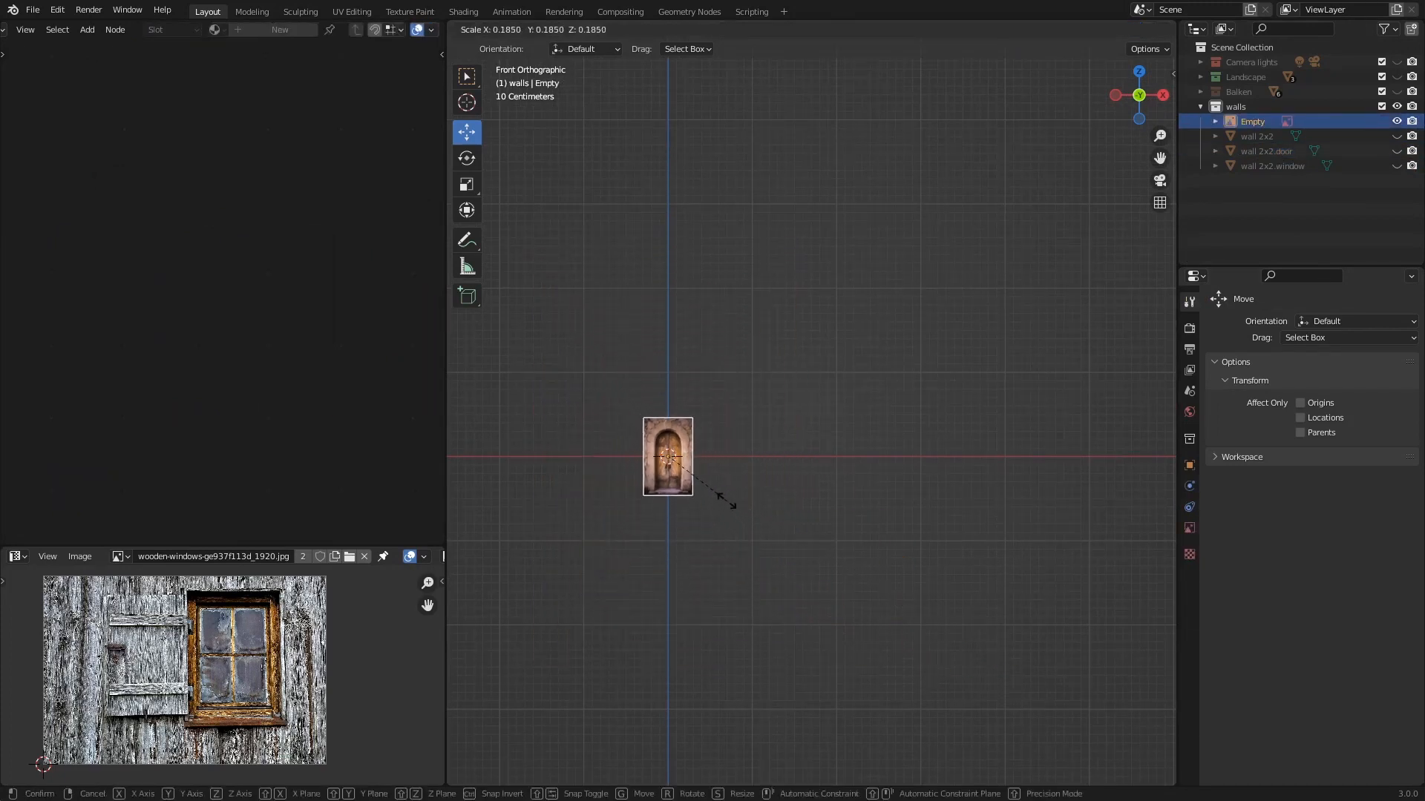
pyautogui.click(758, 530)
pyautogui.scroll(2, 692, 505)
pyautogui.keyDown('shift'); pyautogui.moveTo(676, 465); pyautogui.dragTo(726, 515, button='middle'); pyautogui.keyUp('shift')
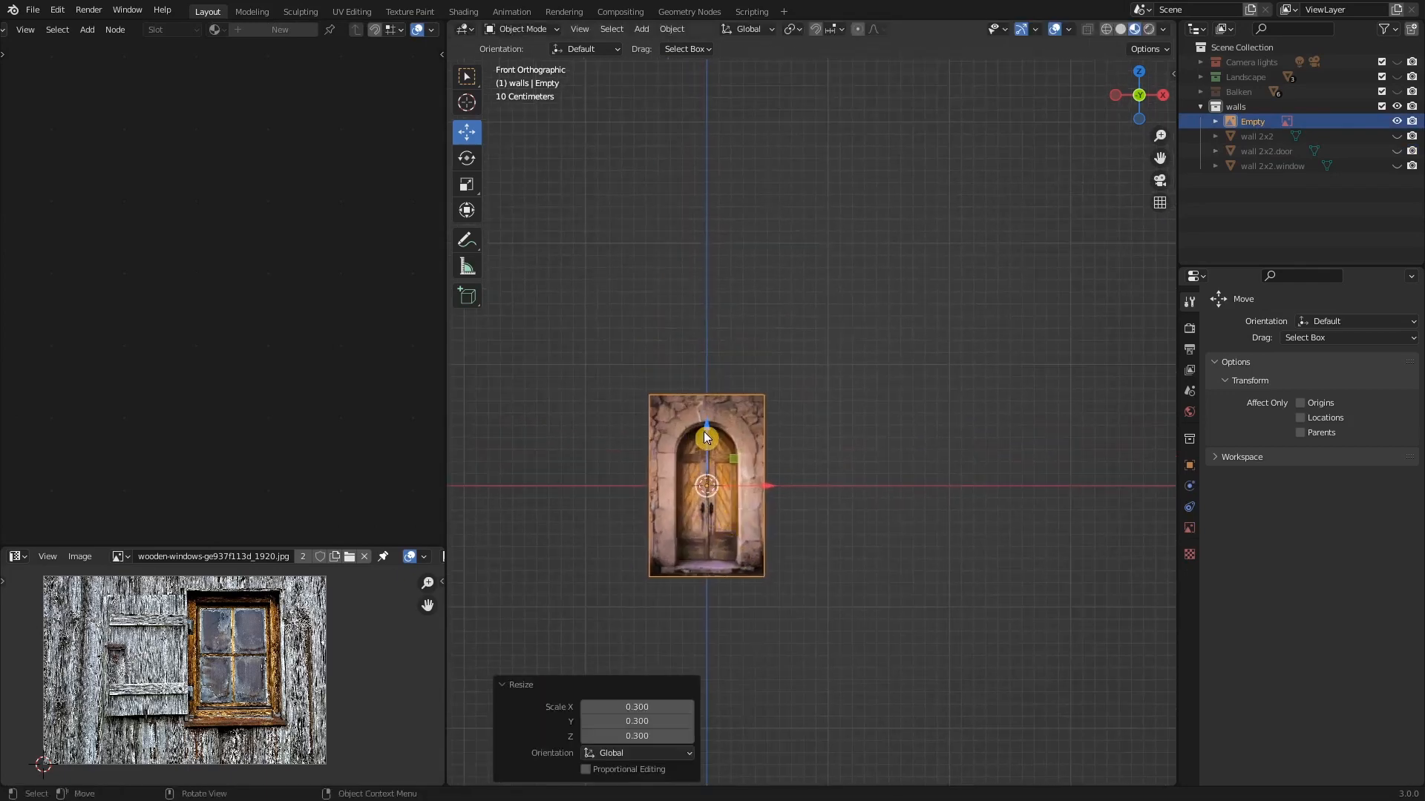
pyautogui.moveTo(706, 426); pyautogui.dragTo(706, 355)
pyautogui.scroll(6, 718, 451)
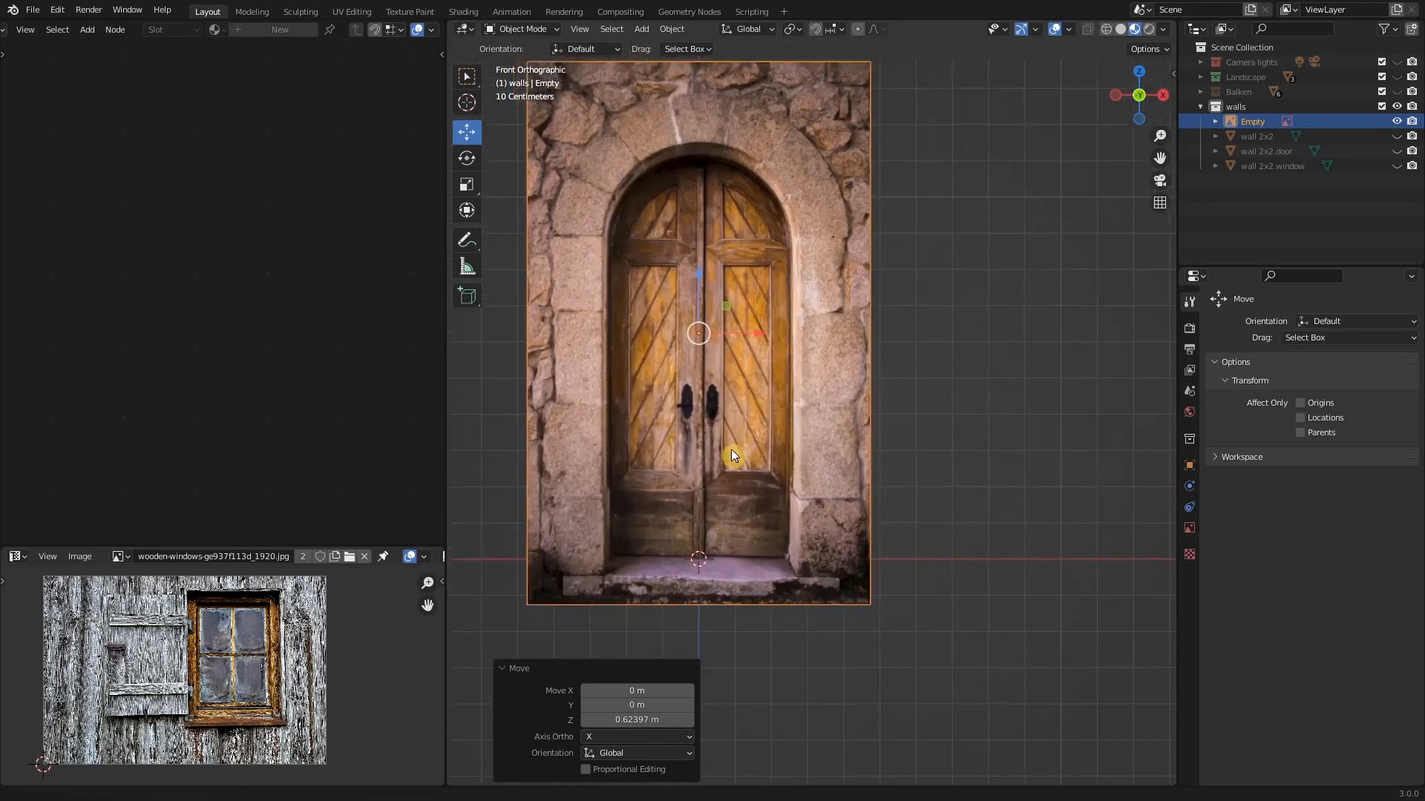
# - Scale the door reference image up by about 1.34 and raise it about 0.2 m along Z
pyautogui.keyDown('shift'); pyautogui.moveTo(732, 448); pyautogui.dragTo(786, 512, button='middle'); pyautogui.keyUp('shift')
pyautogui.scroll(-3, 786, 506)
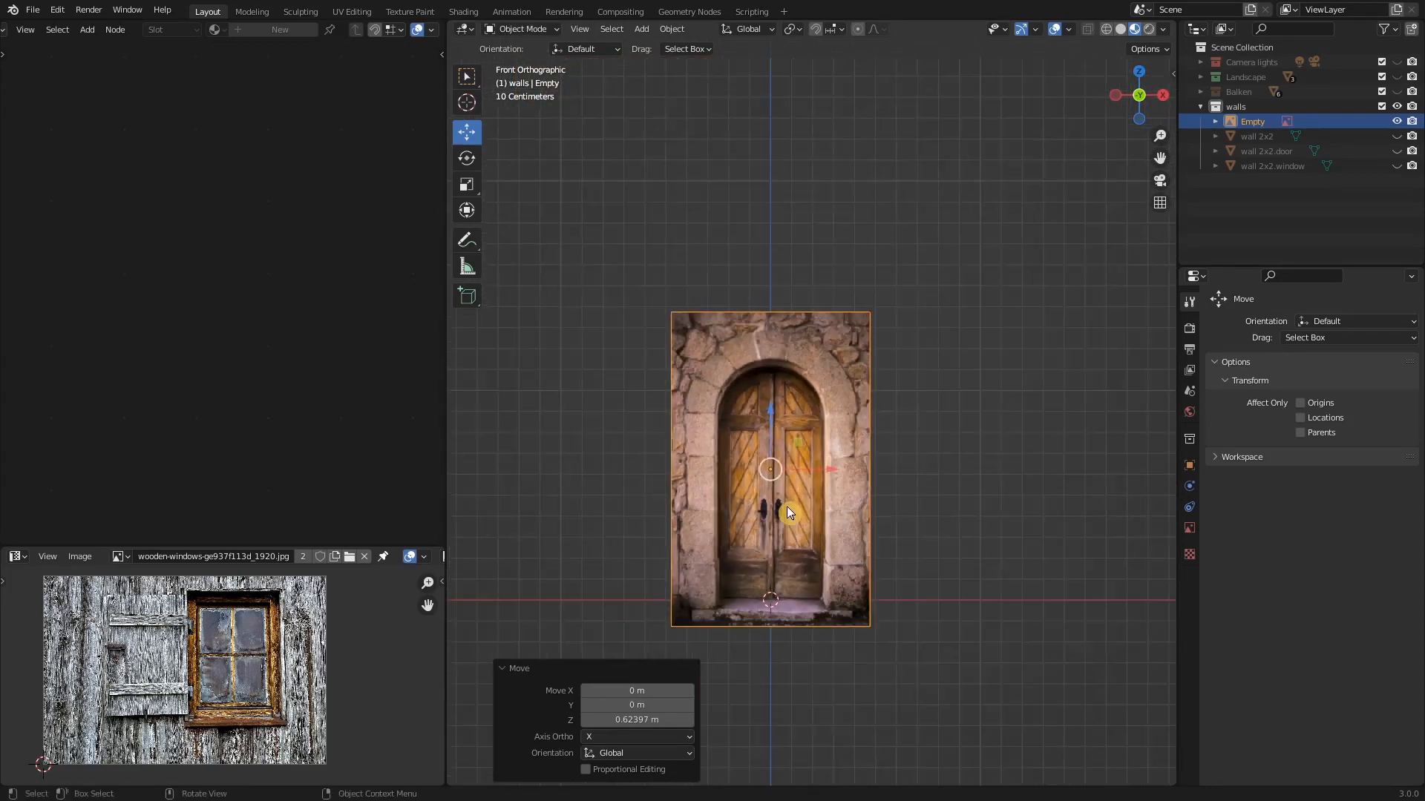
pyautogui.scroll(-2, 810, 493)
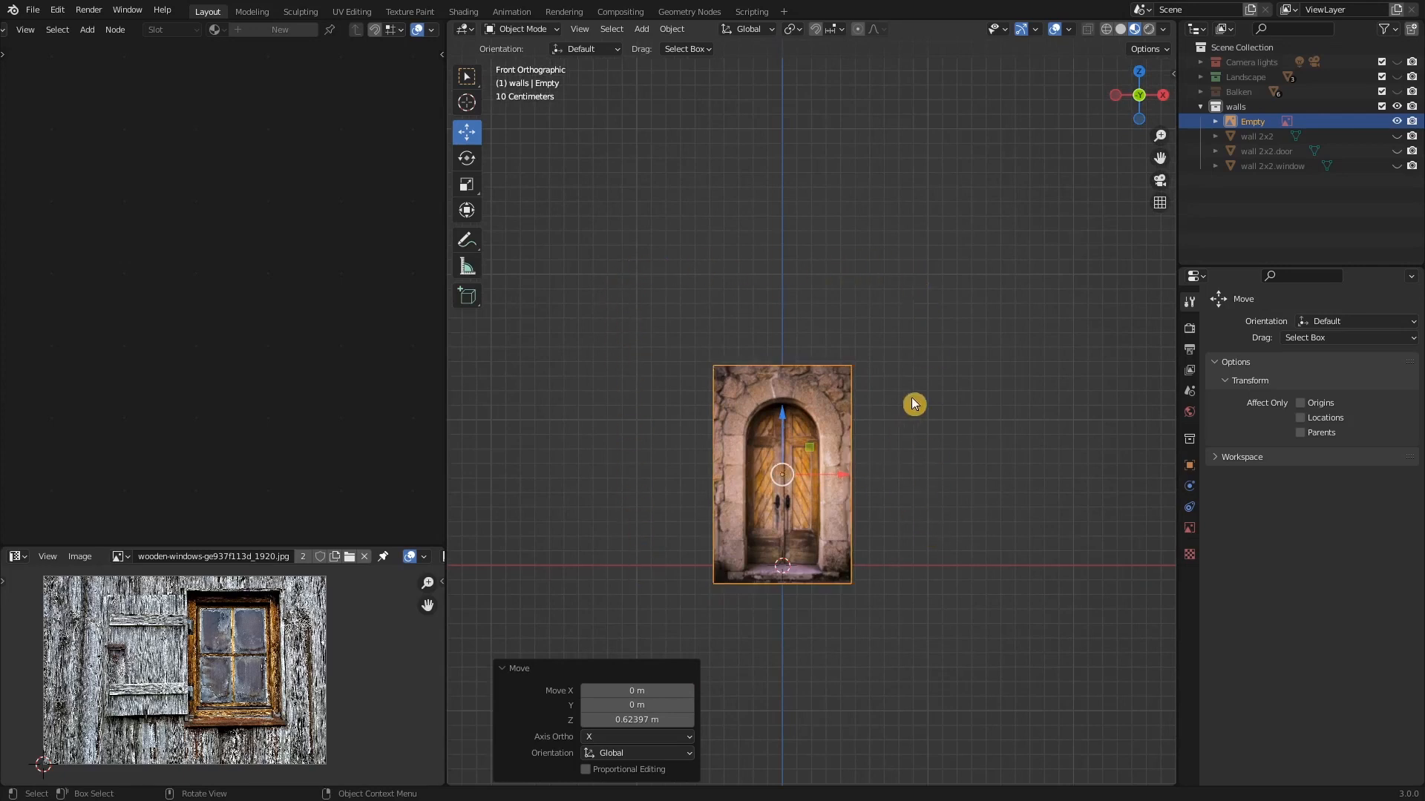
pyautogui.press('s')
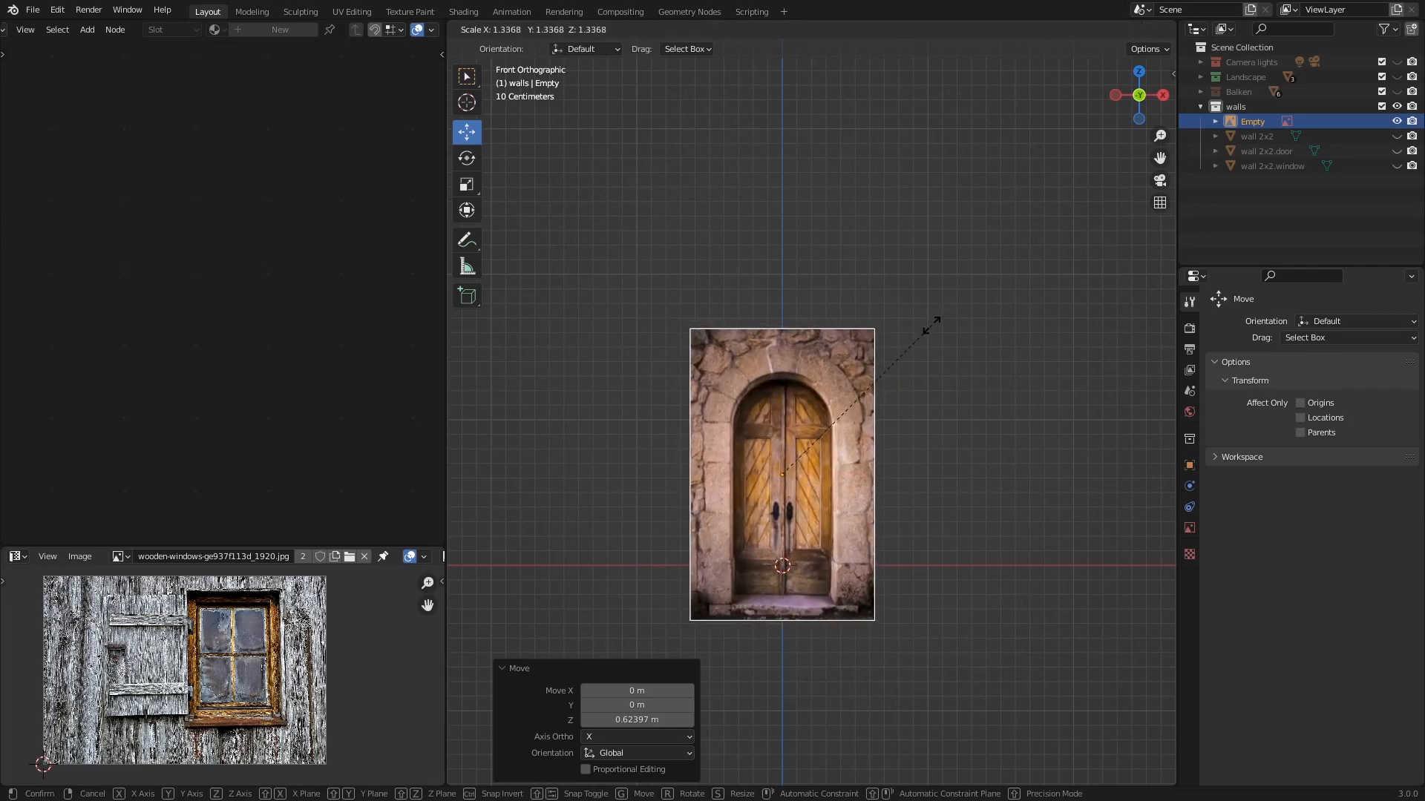
pyautogui.click(934, 327)
pyautogui.moveTo(780, 439); pyautogui.dragTo(781, 383)
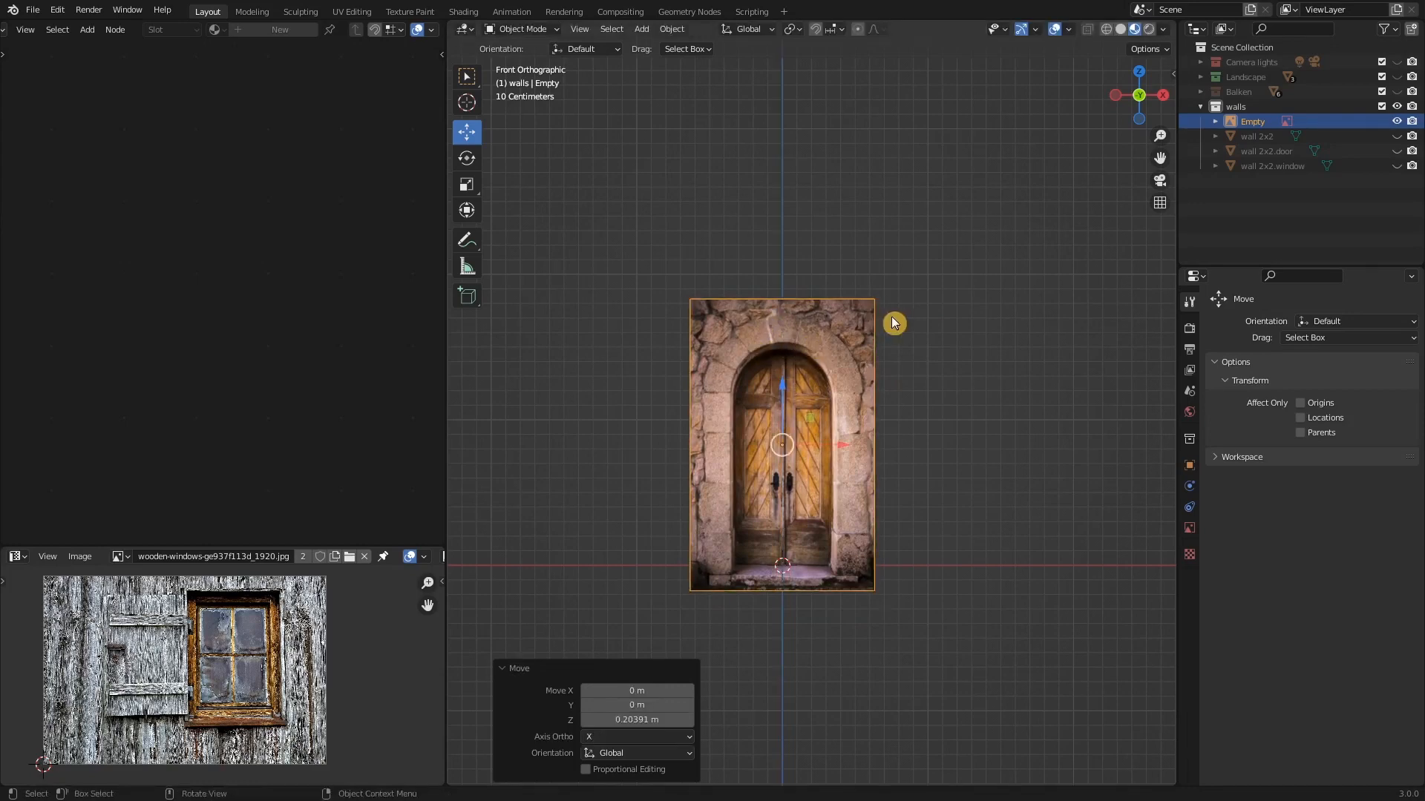
# - Fine-tune the door reference image by enlarging it slightly, raising it about 0.036 m along Z and scaling it by about 0.976
pyautogui.press('s')
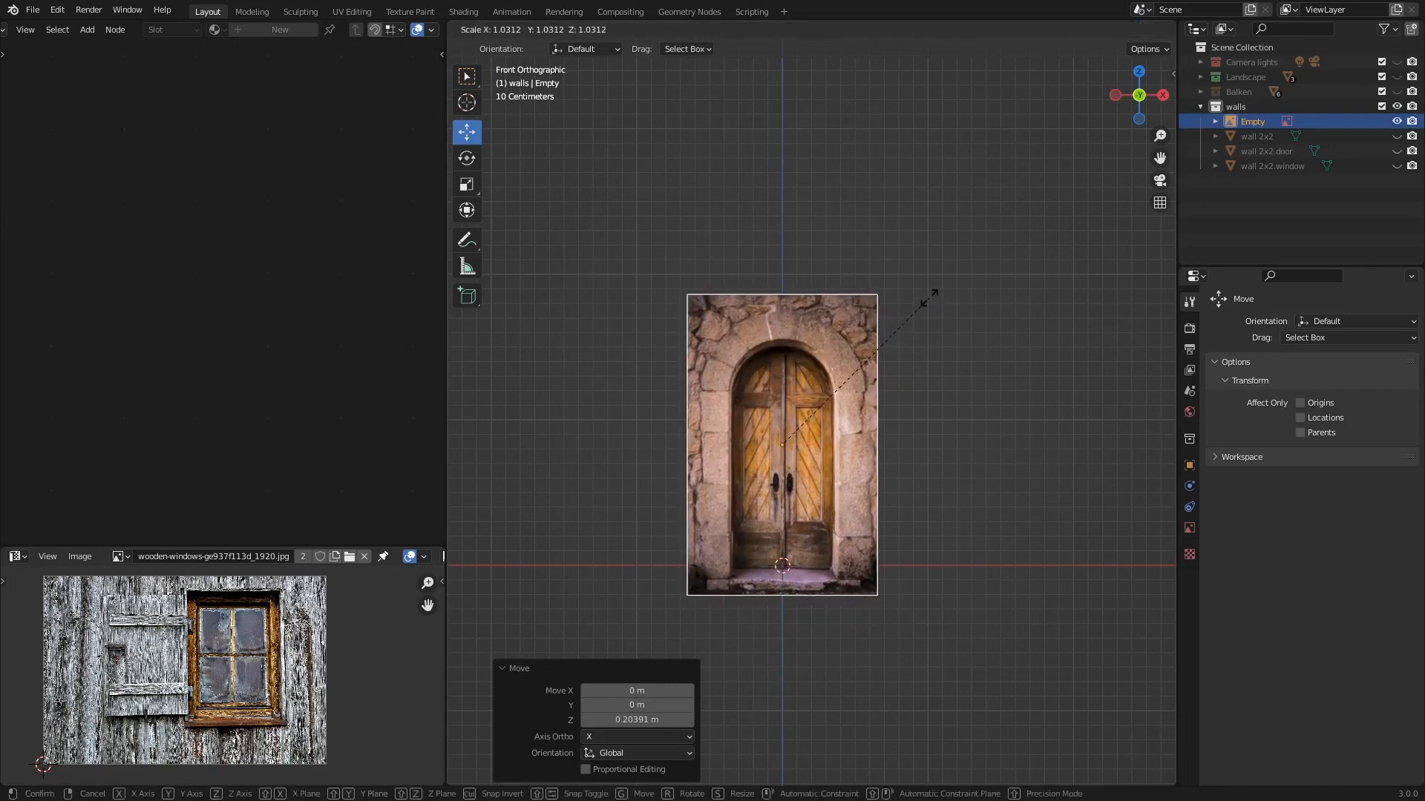
pyautogui.click(932, 294)
pyautogui.moveTo(785, 384); pyautogui.dragTo(778, 381)
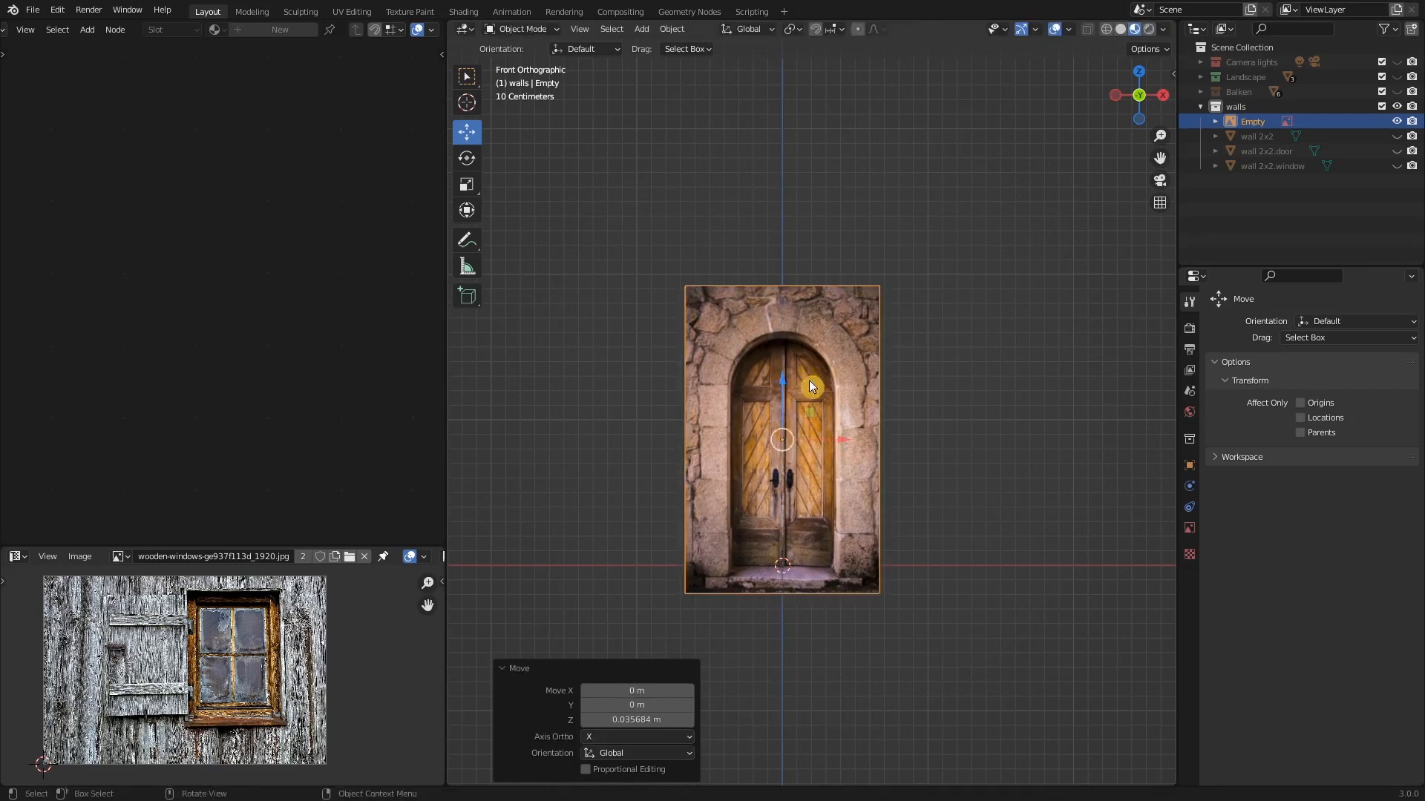
pyautogui.press('s')
pyautogui.click(956, 325)
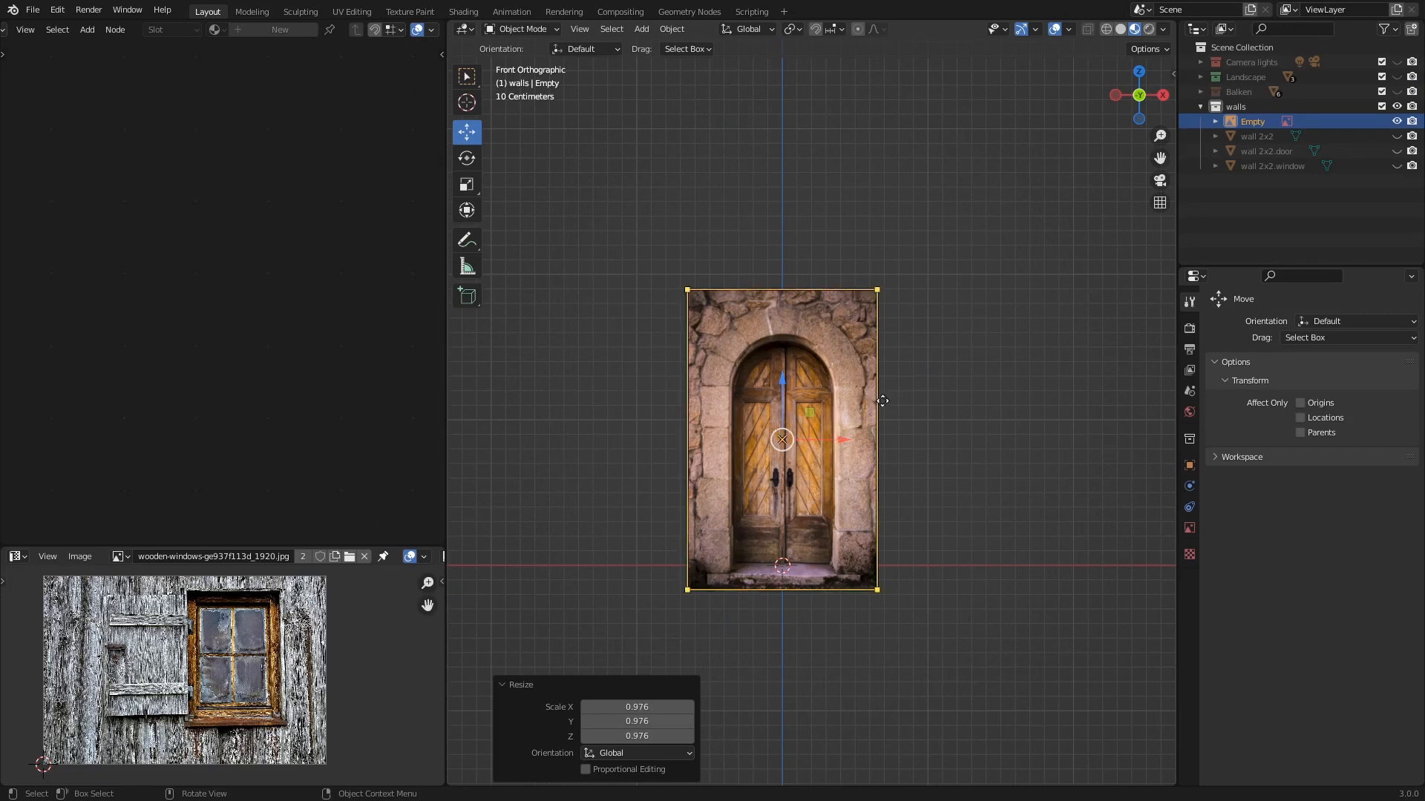
# - Move the door reference image back about 0.365 m along Y and return to the front orthographic view
pyautogui.moveTo(909, 453); pyautogui.dragTo(814, 479, button='middle')
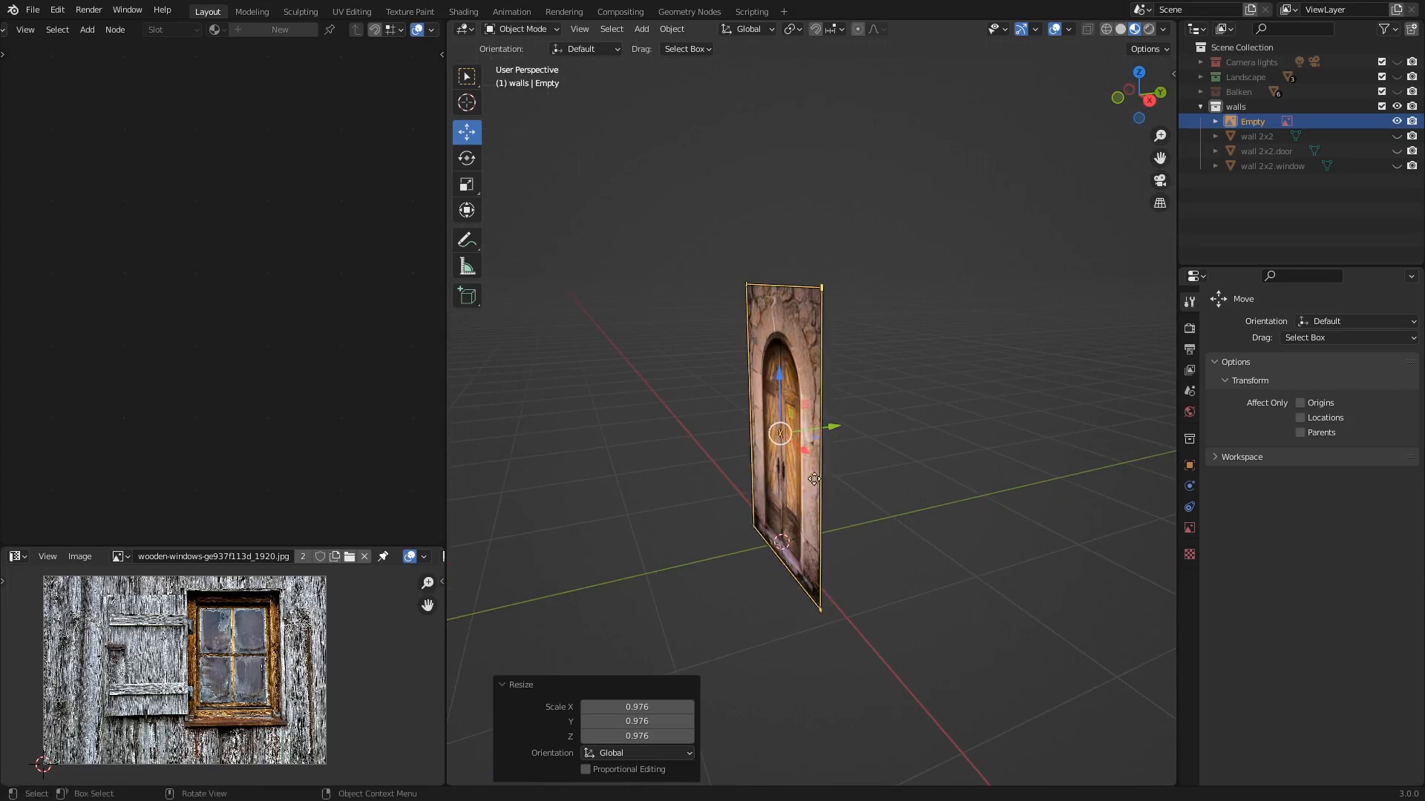
pyautogui.moveTo(839, 427); pyautogui.dragTo(879, 415)
pyautogui.press('KP_1')
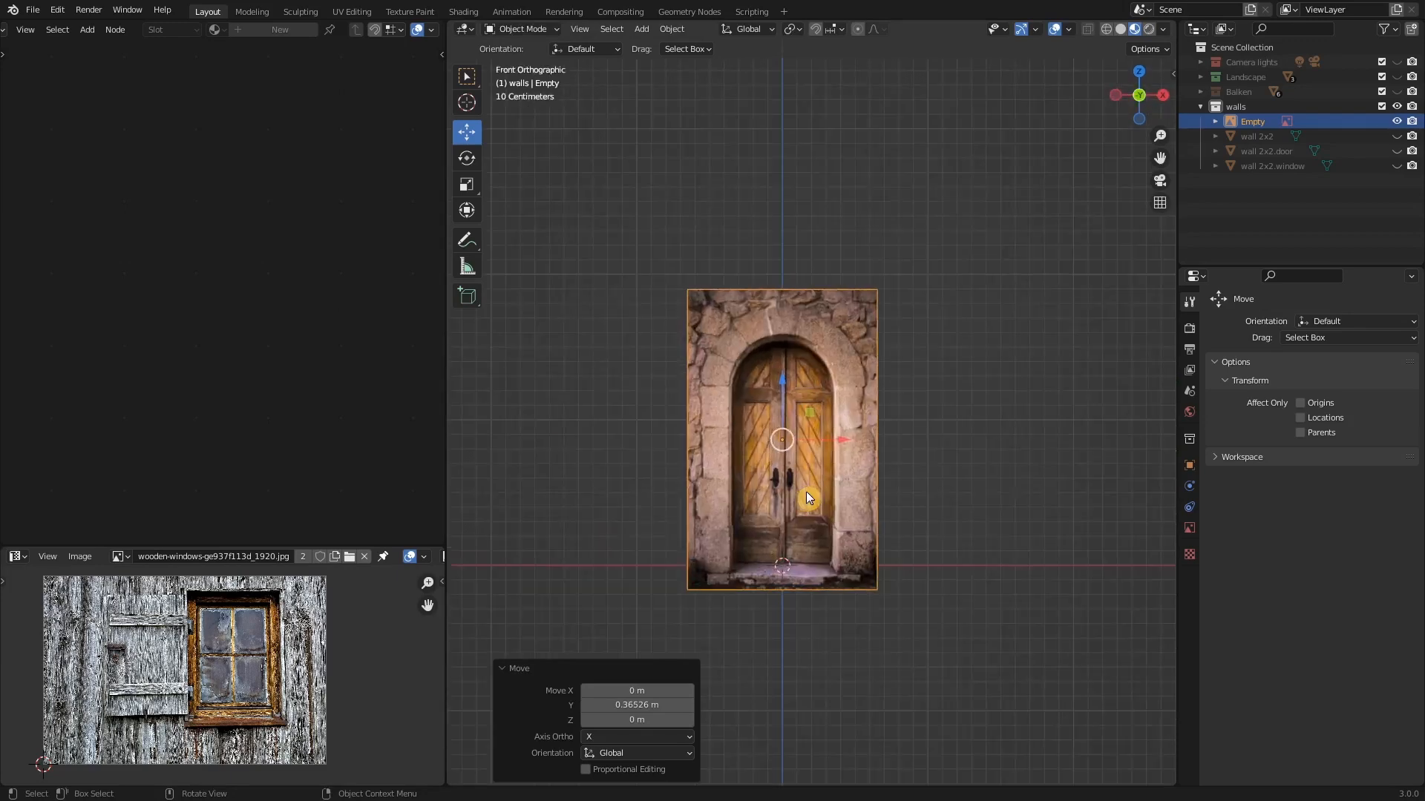
# - Widen the 3D viewport by narrowing the neighbouring editors, with the door reference image framed in it
pyautogui.moveTo(446, 399); pyautogui.dragTo(154, 399)
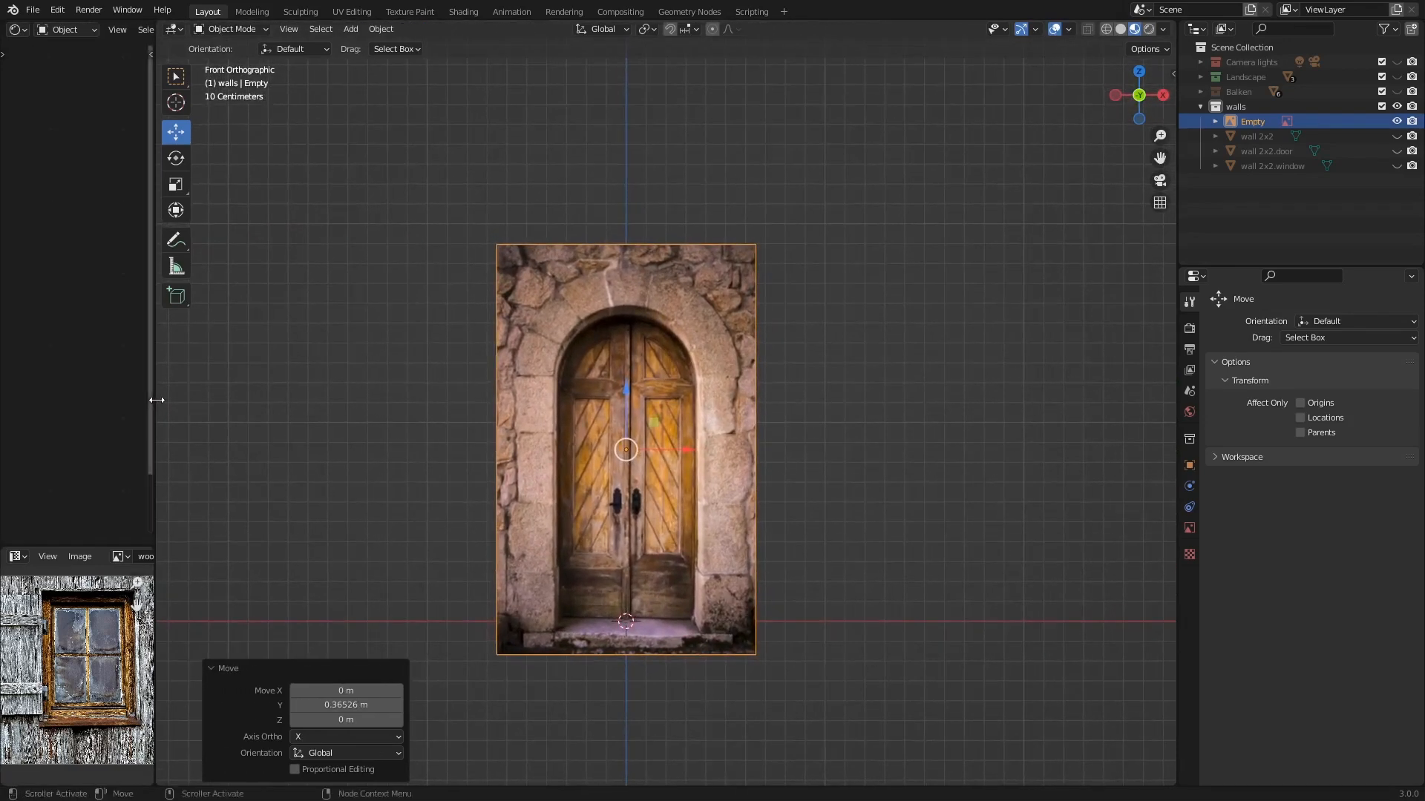
pyautogui.keyDown('shift'); pyautogui.moveTo(368, 420); pyautogui.dragTo(442, 386, button='middle'); pyautogui.keyUp('shift')
pyautogui.scroll(1, 593, 385)
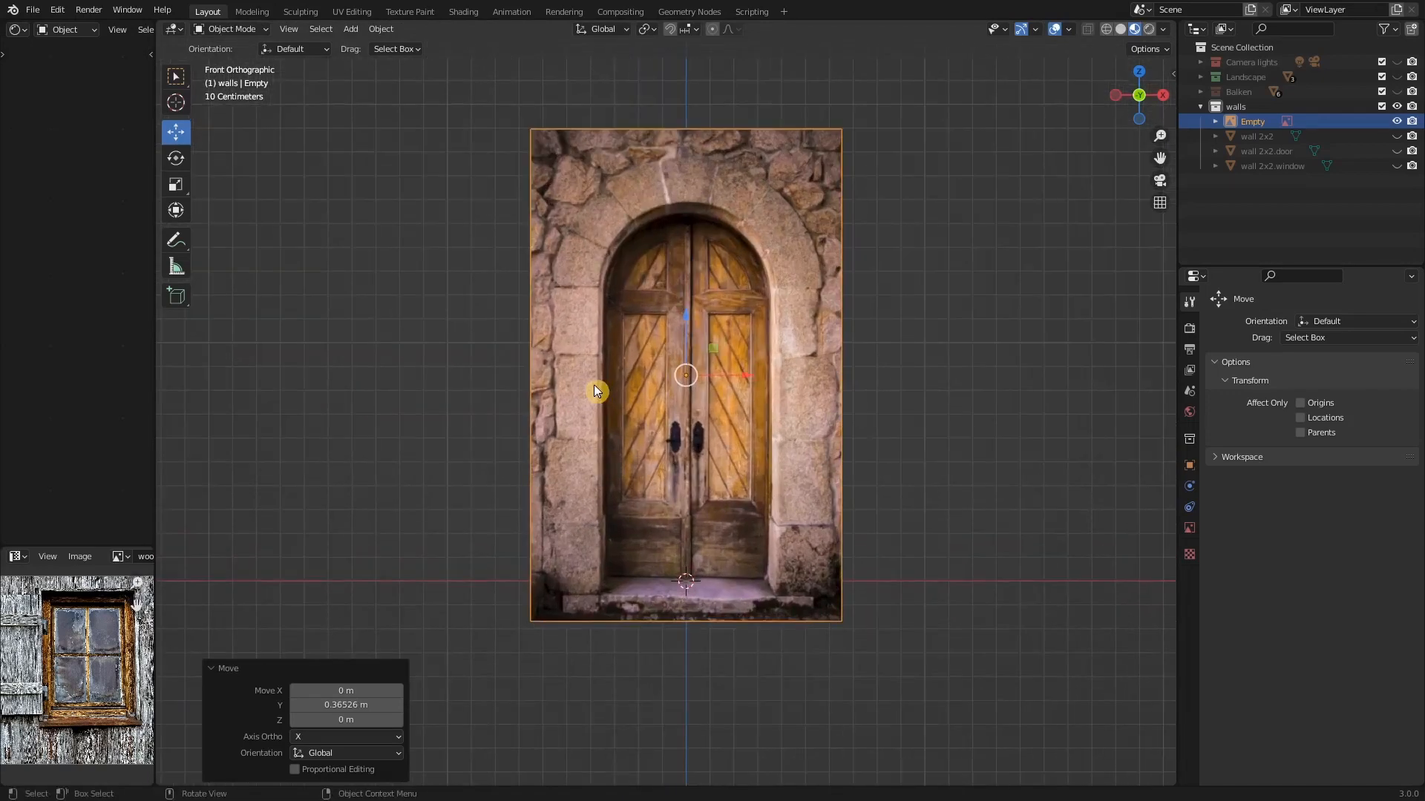
pyautogui.keyDown('shift'); pyautogui.moveTo(655, 420); pyautogui.dragTo(640, 440, button='middle'); pyautogui.keyUp('shift')
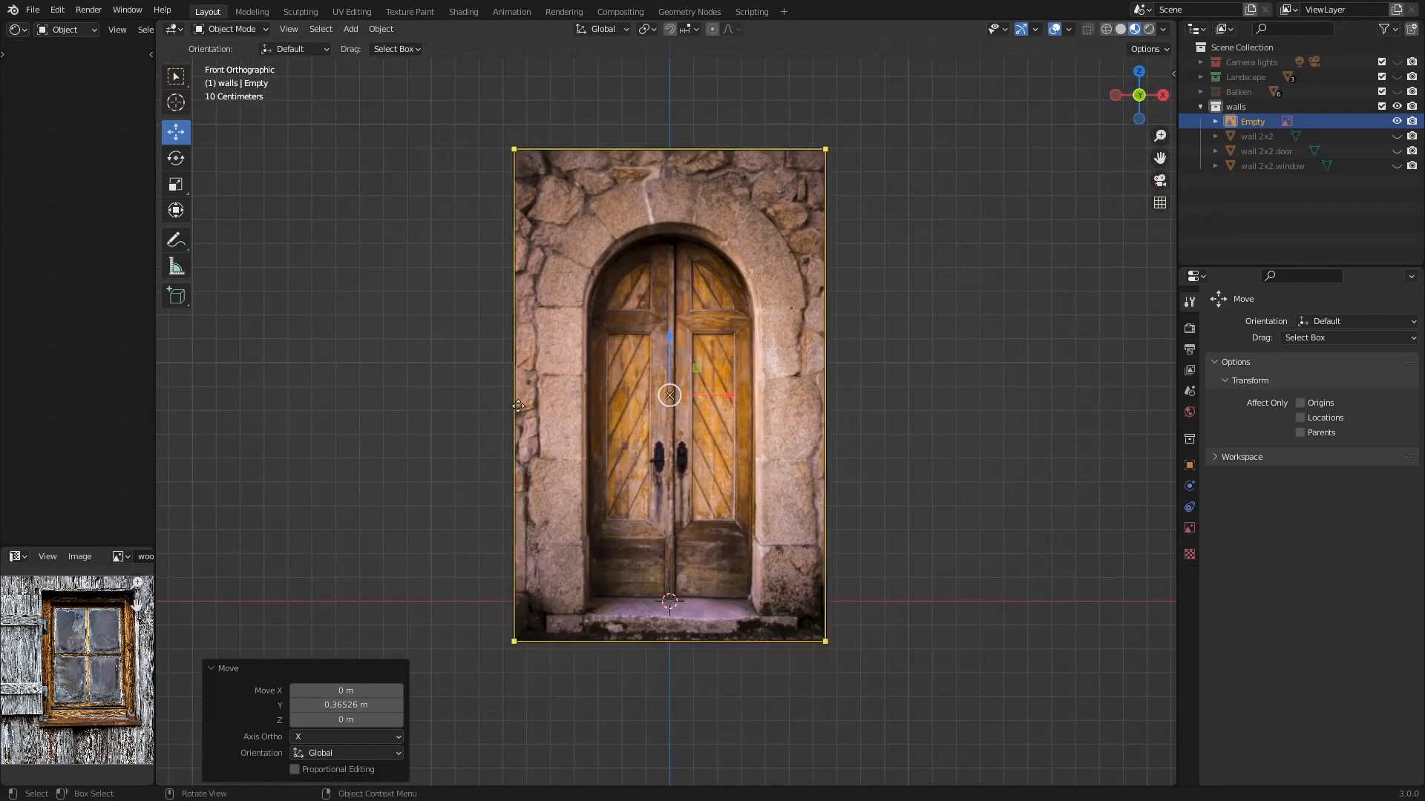
# - Add a mesh plane at the world origin and rotate it 90° about the X axis
pyautogui.hotkey('shift', 'a')
pyautogui.moveTo(506, 251)
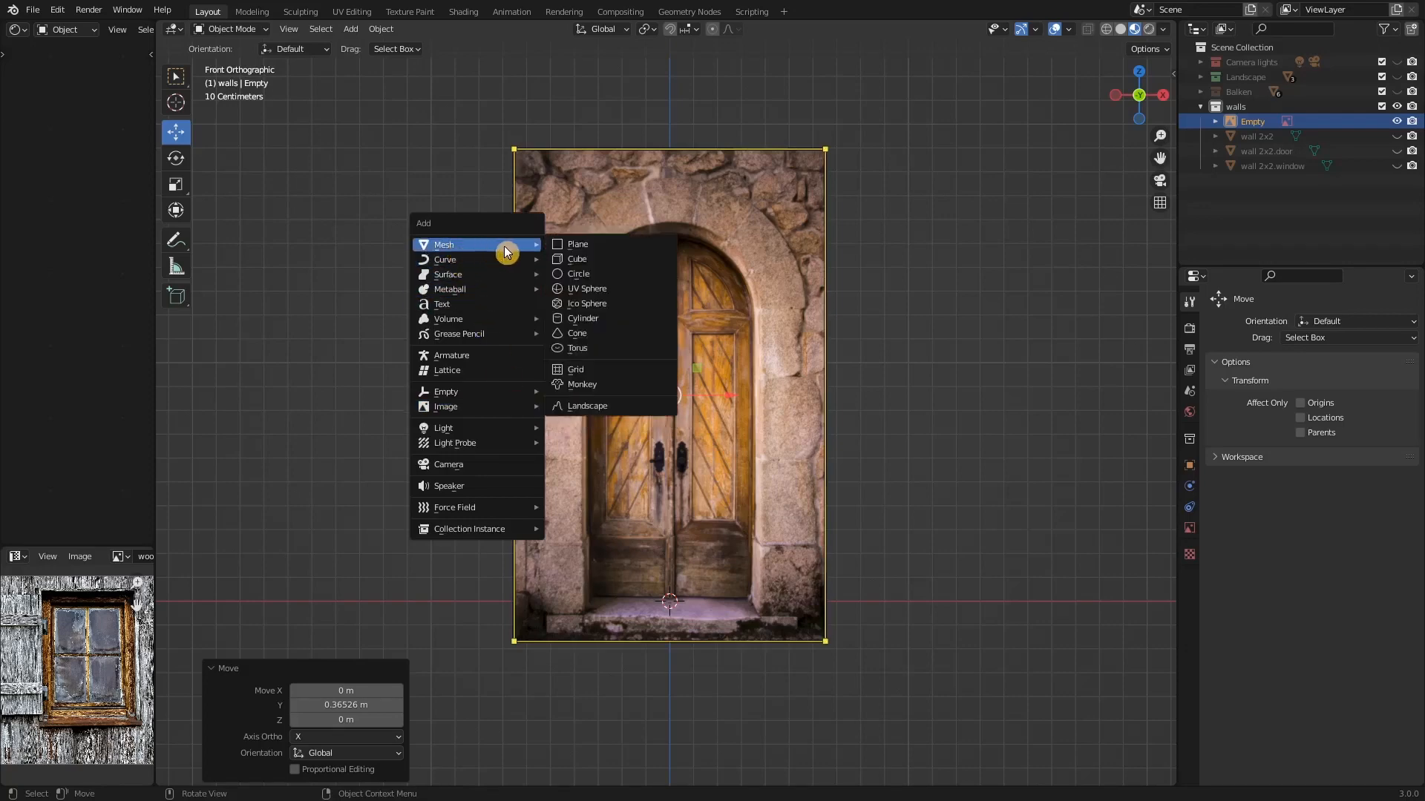
pyautogui.click(594, 245)
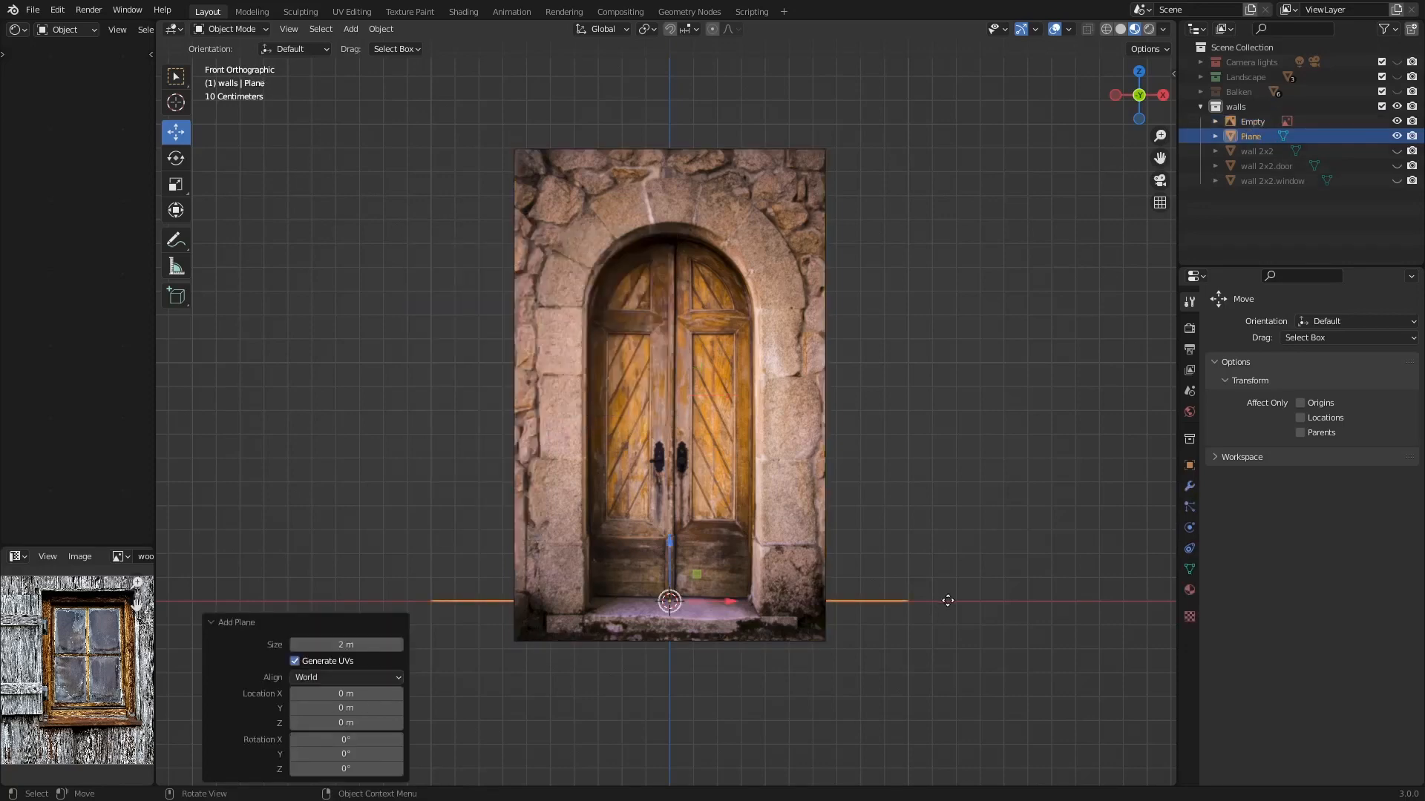
pyautogui.write('rx')
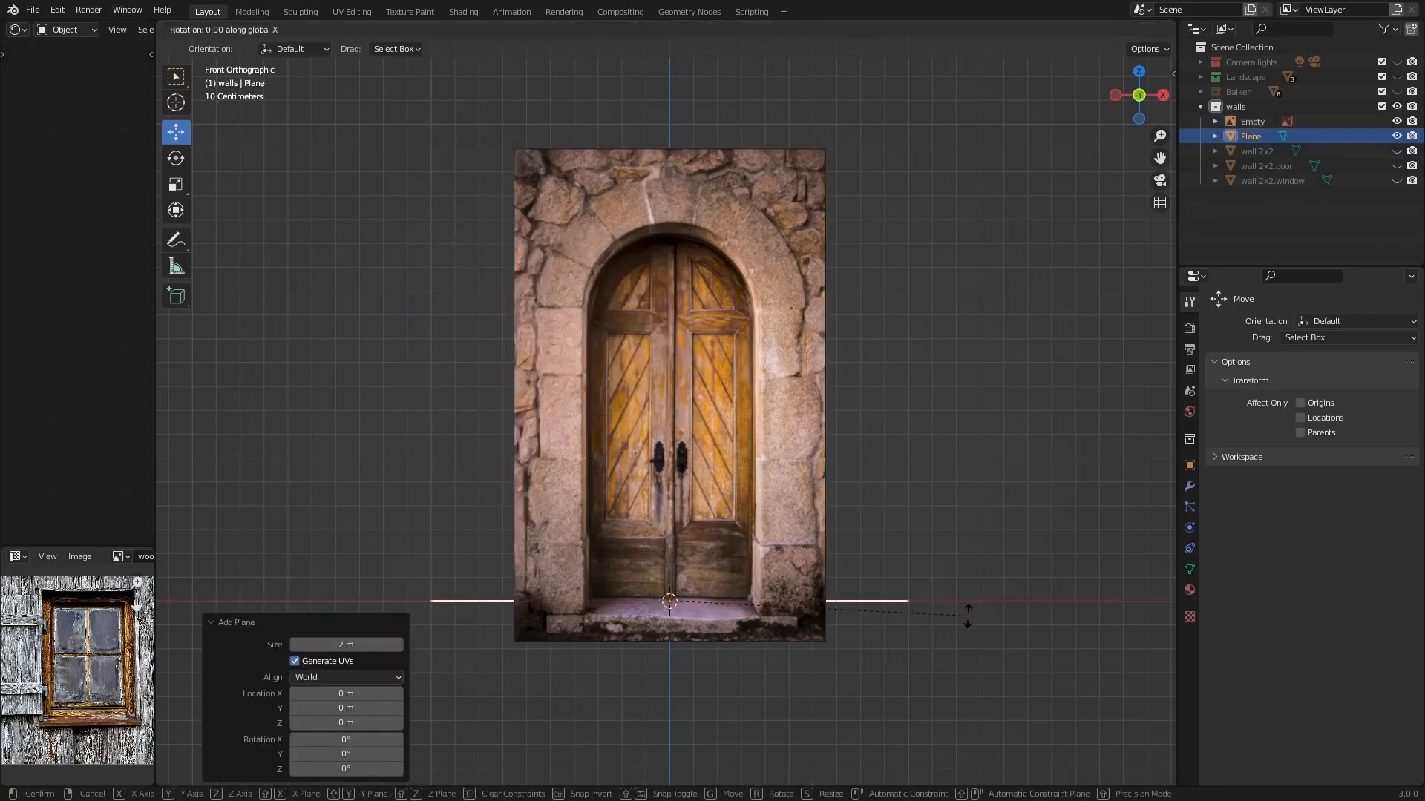
pyautogui.write('90')
pyautogui.press('Return')
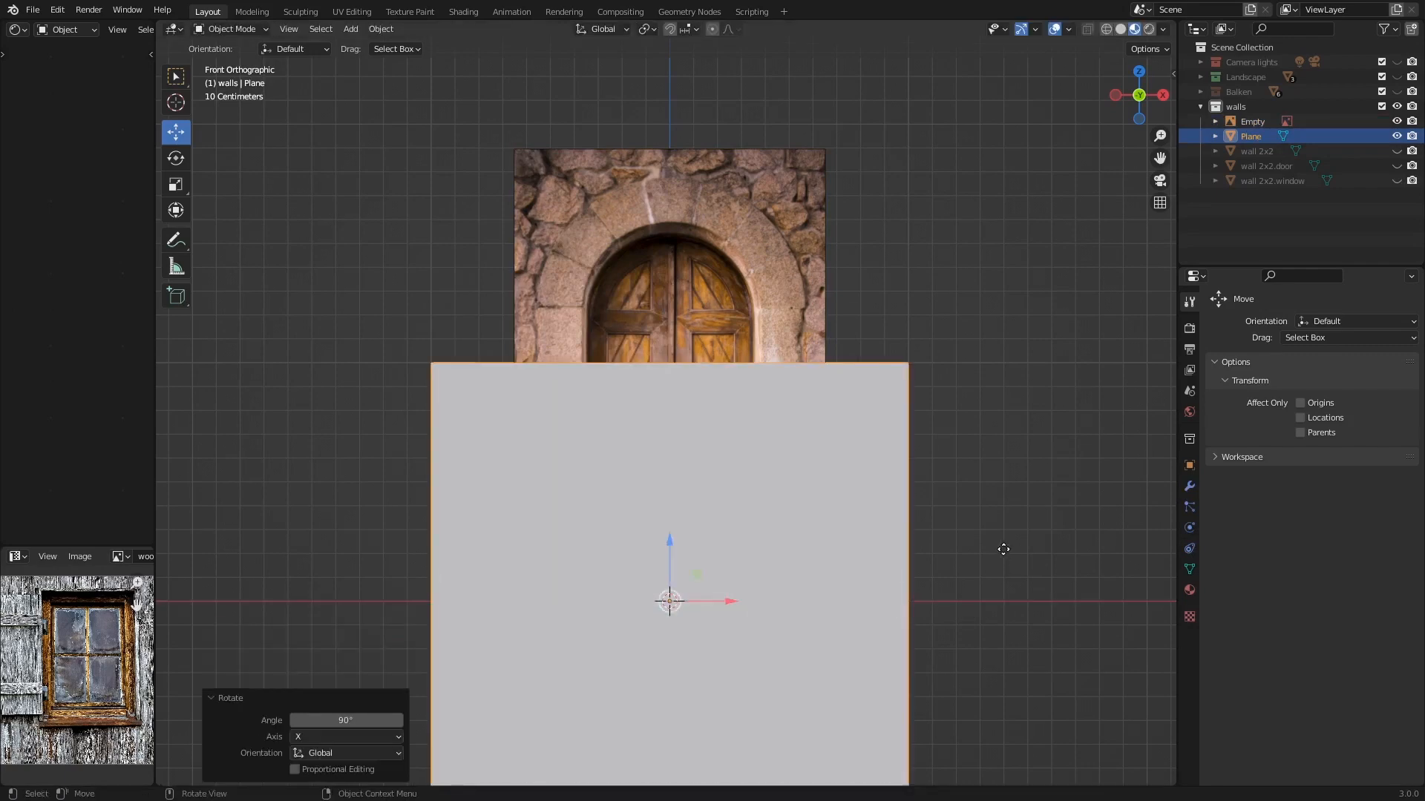
# - Scale the plane's mesh to about 0.35 to match the door's width and raise it about 0.358 m along Z onto the ground line
pyautogui.press('Tab')
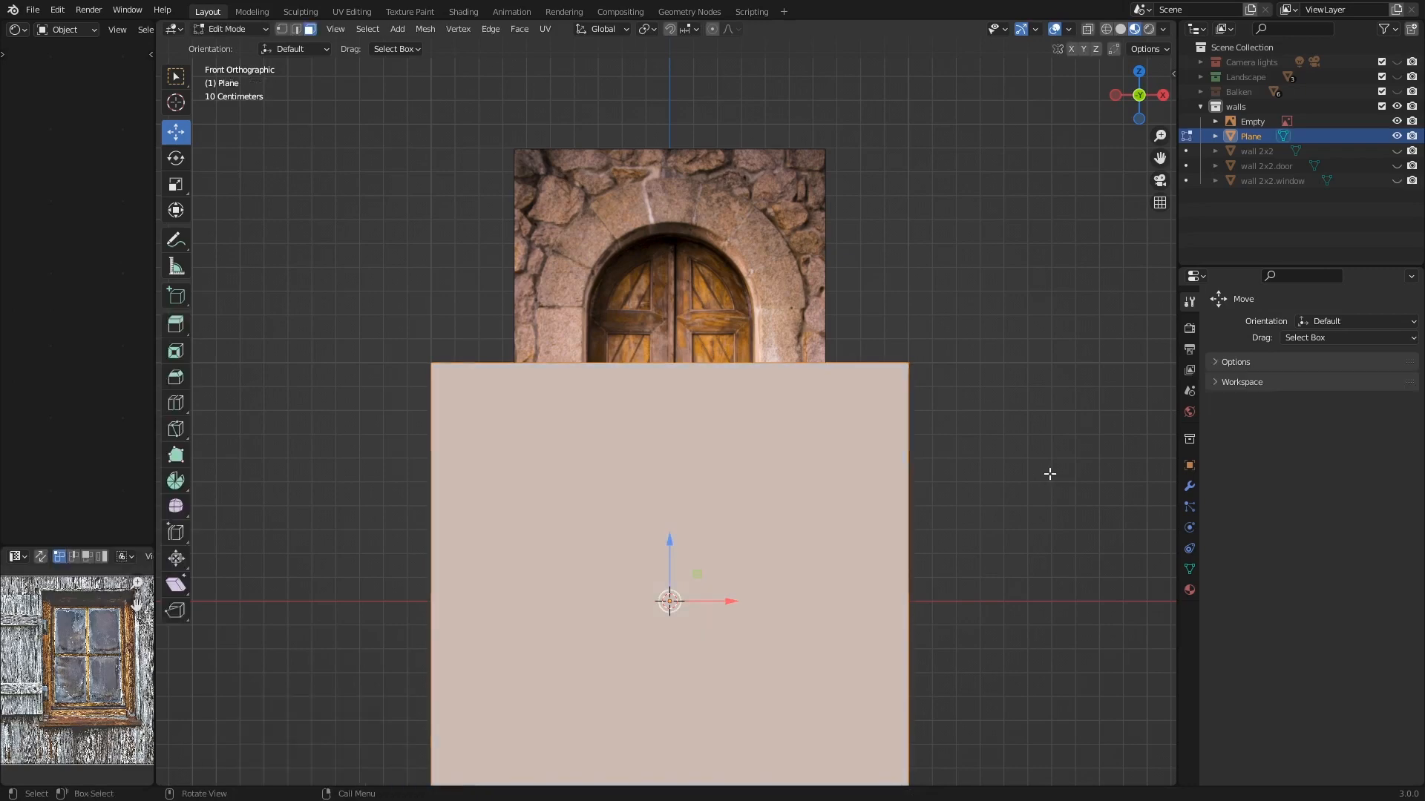
pyautogui.press('s')
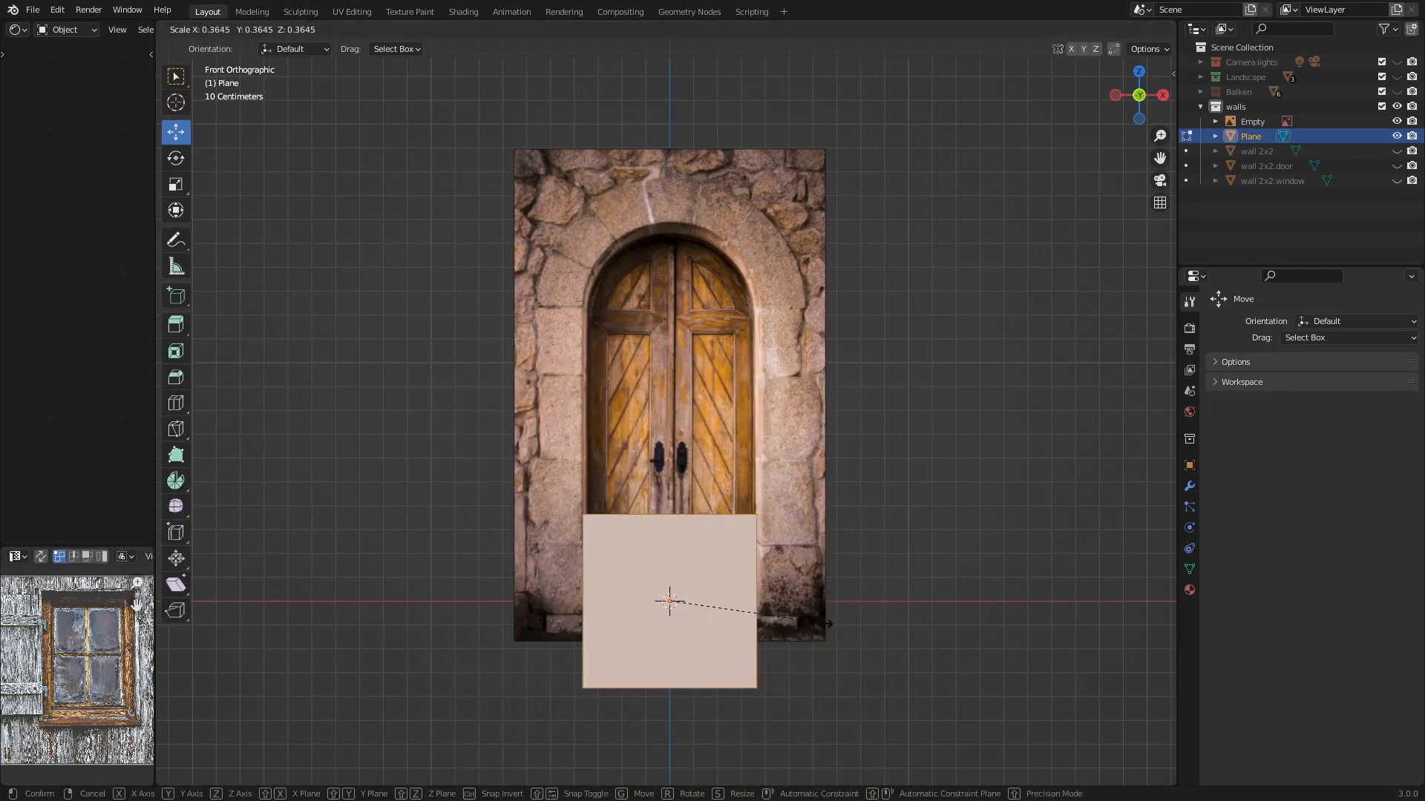
pyautogui.click(749, 614)
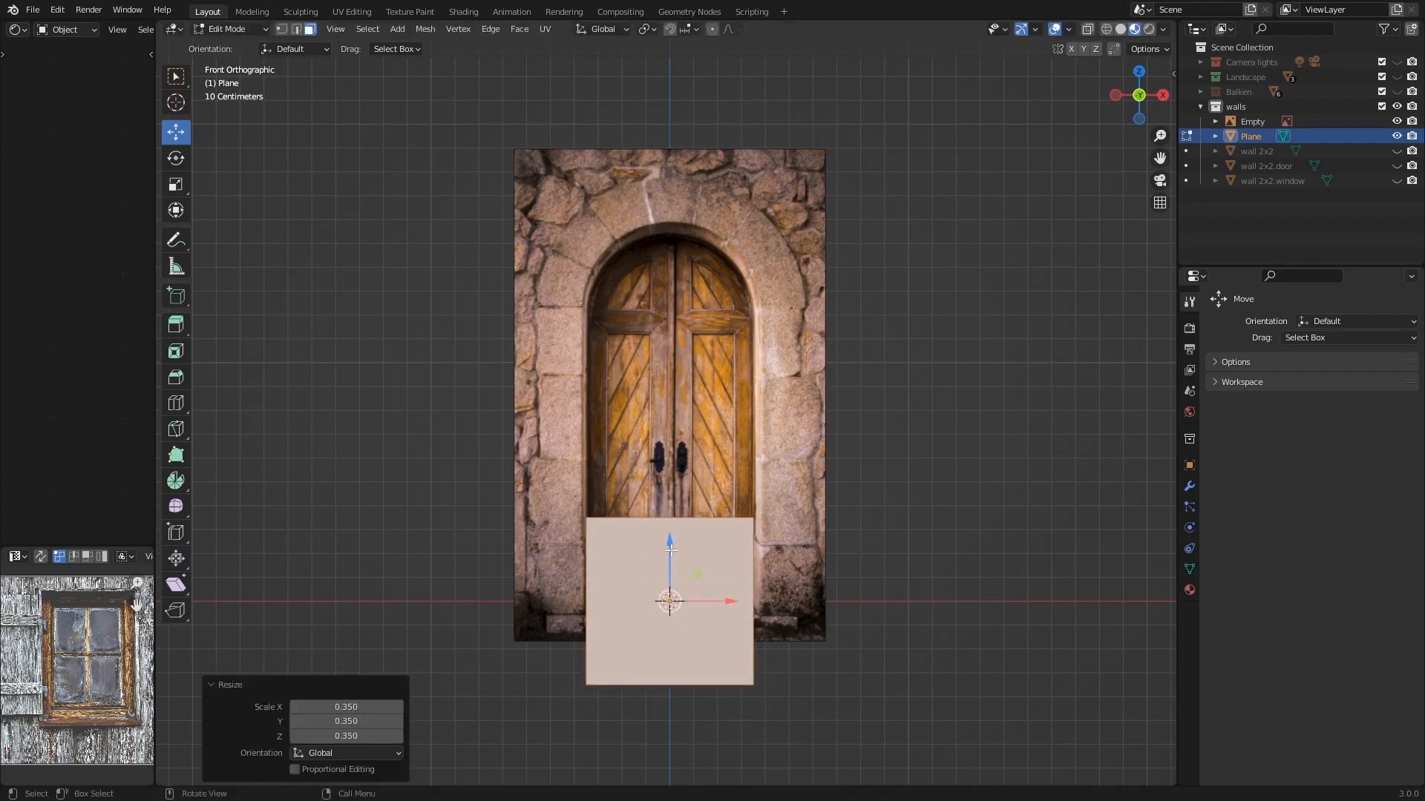
pyautogui.press('g')
pyautogui.press('z')
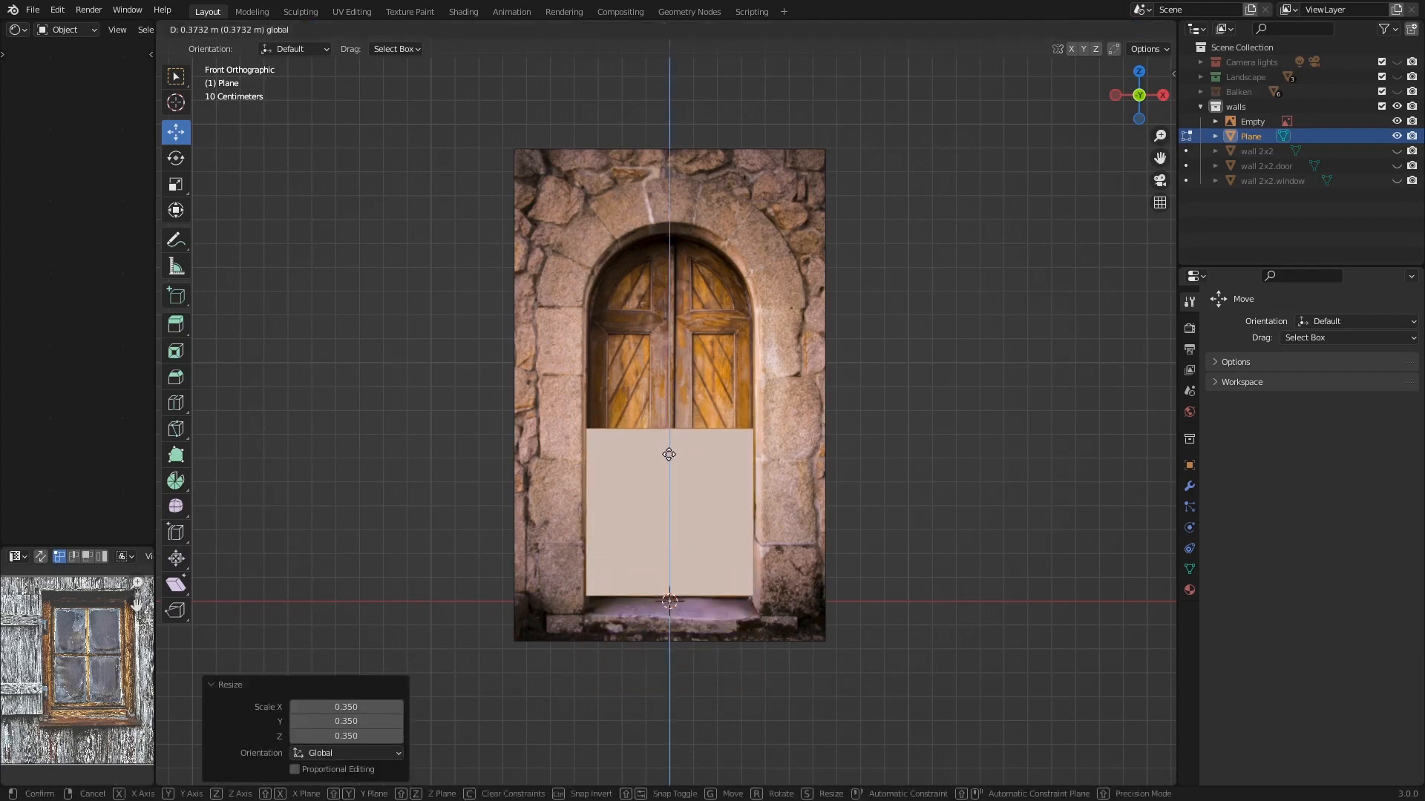
pyautogui.click(668, 458)
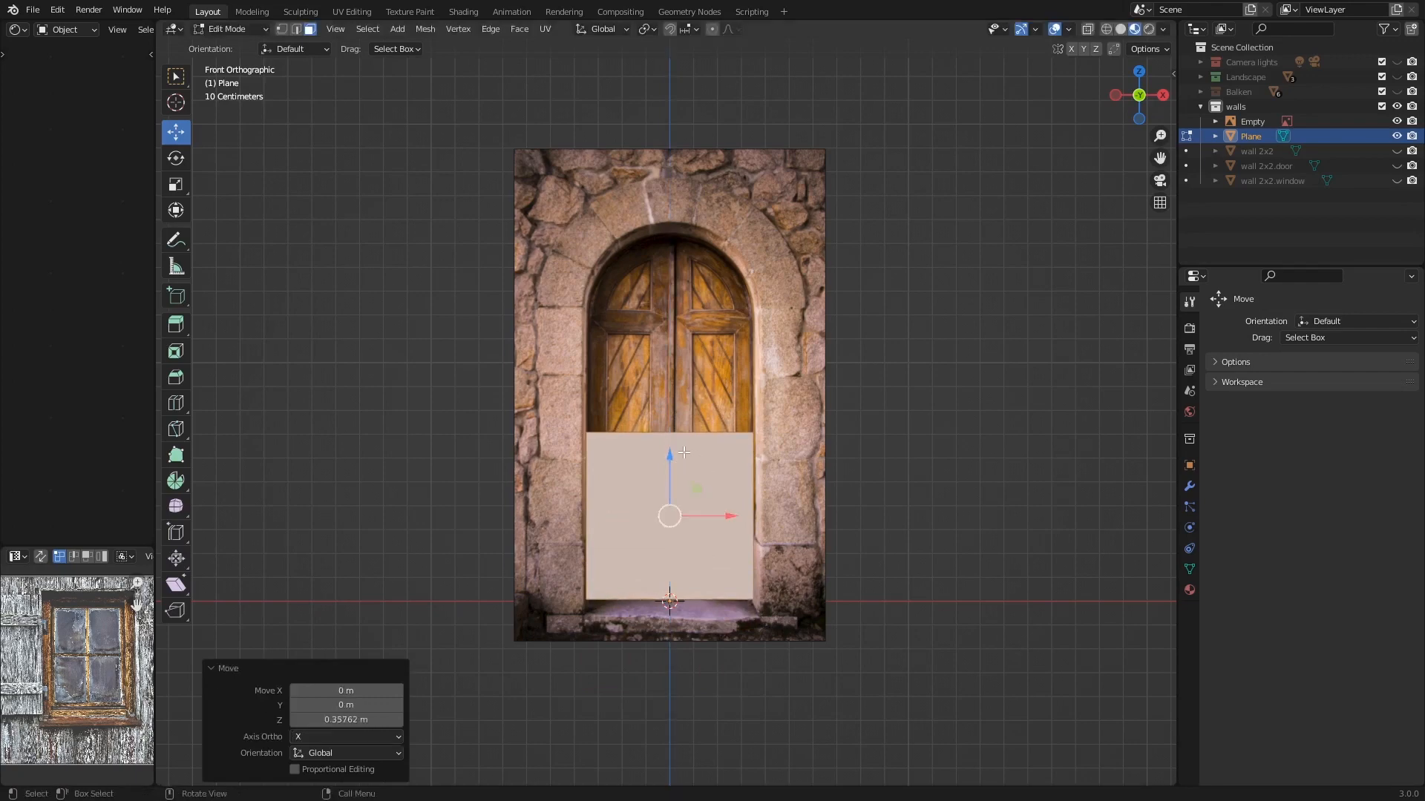
pyautogui.press('Tab')
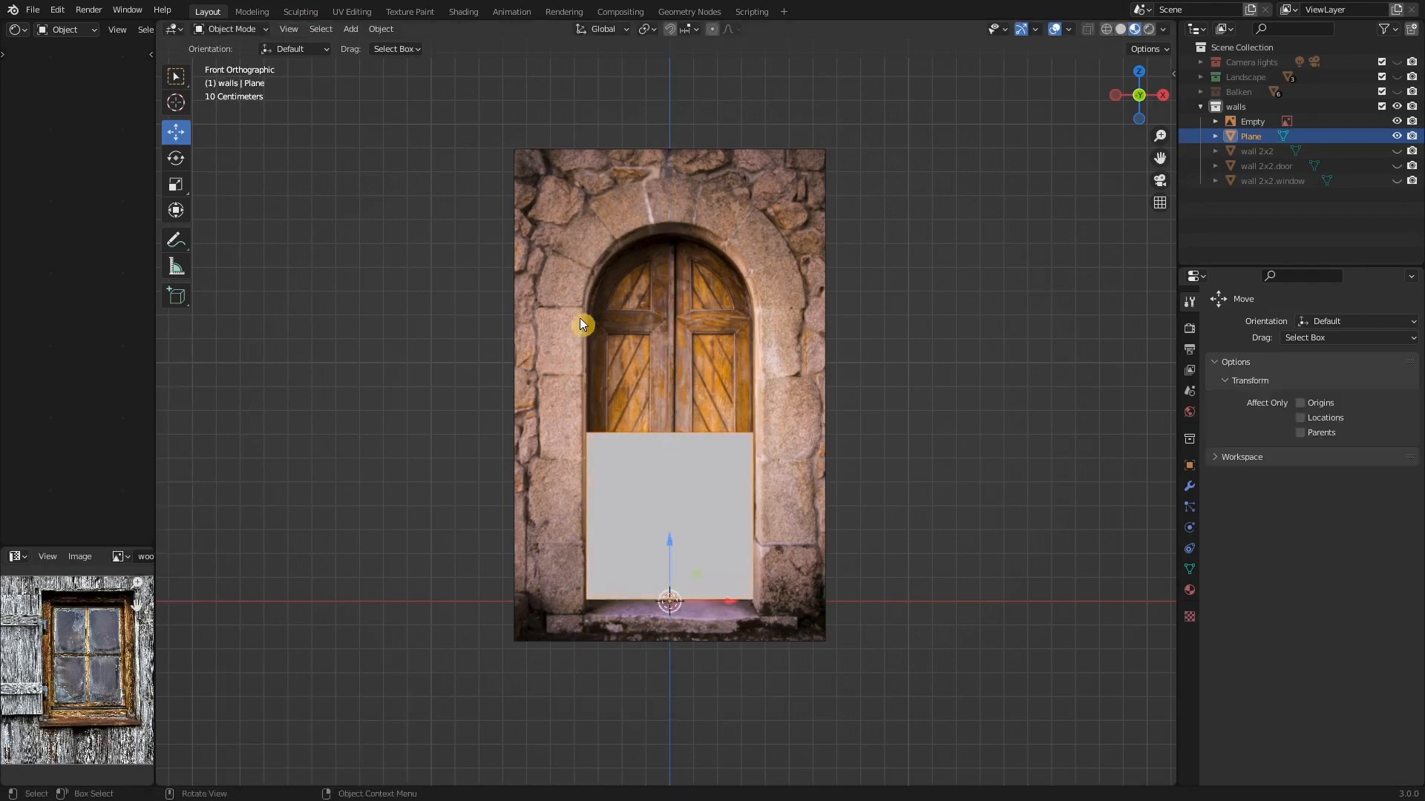
# - Raise the plane's top edge about 0.516 m along Z to the base of the door's arch
pyautogui.press('Tab')
pyautogui.click(296, 30)
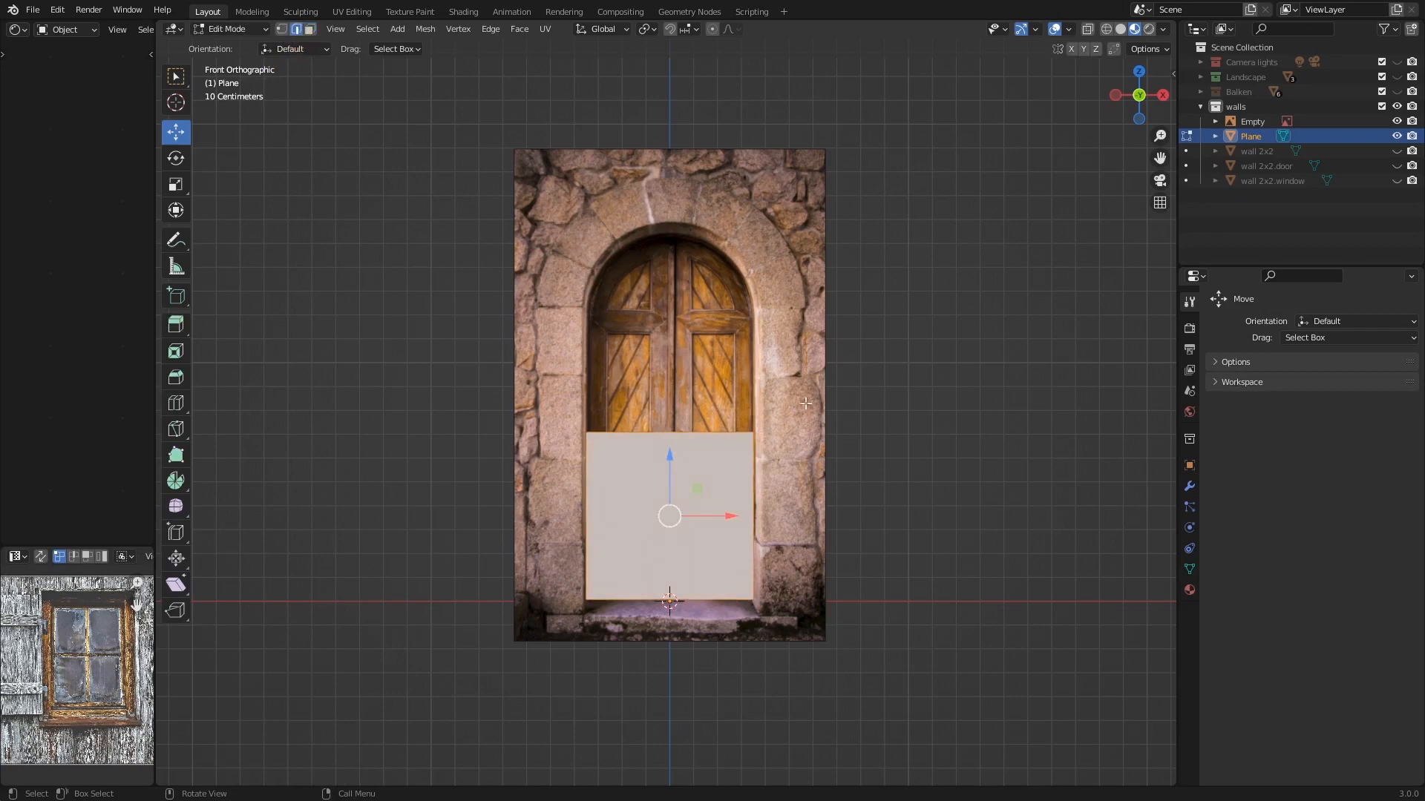
pyautogui.click(703, 430)
pyautogui.press('g')
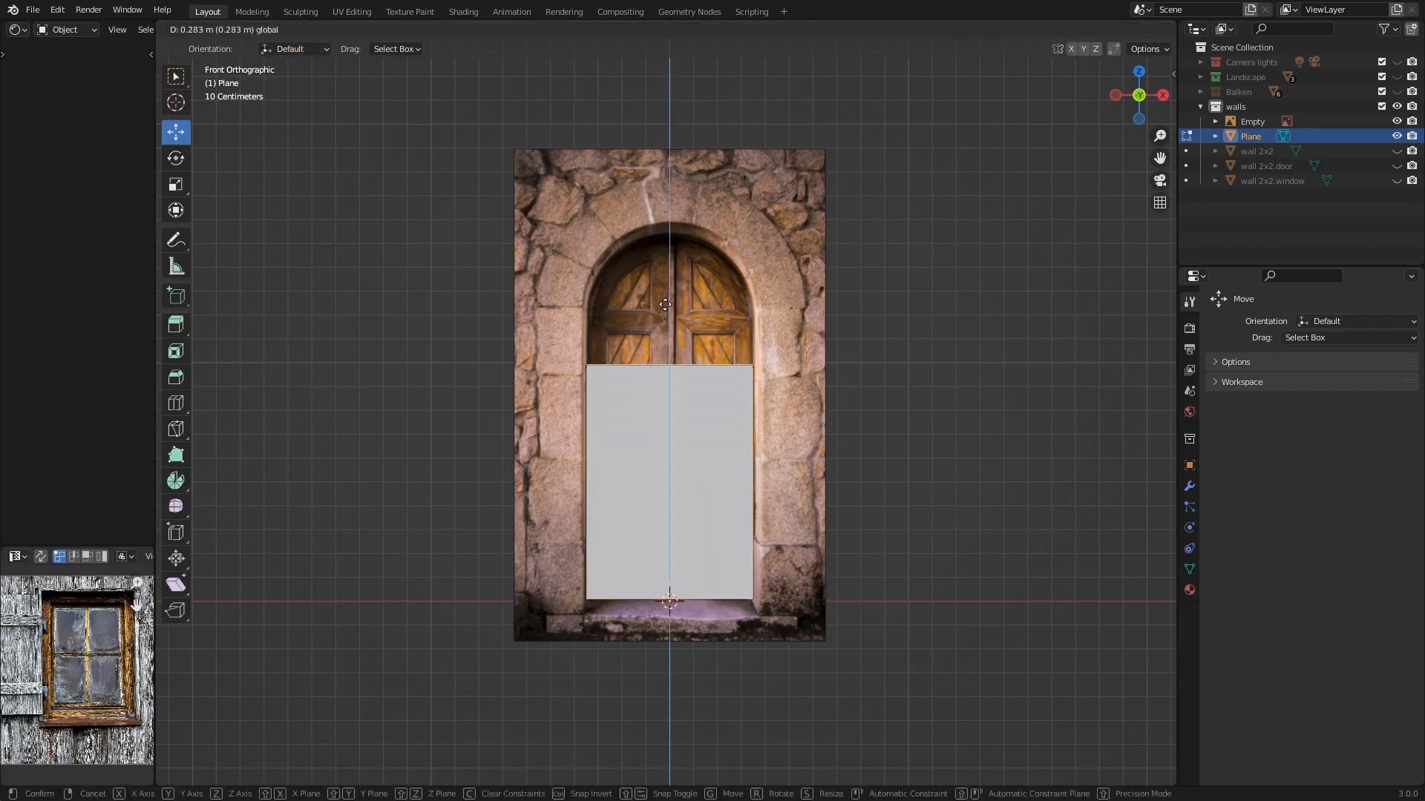
pyautogui.click(657, 252)
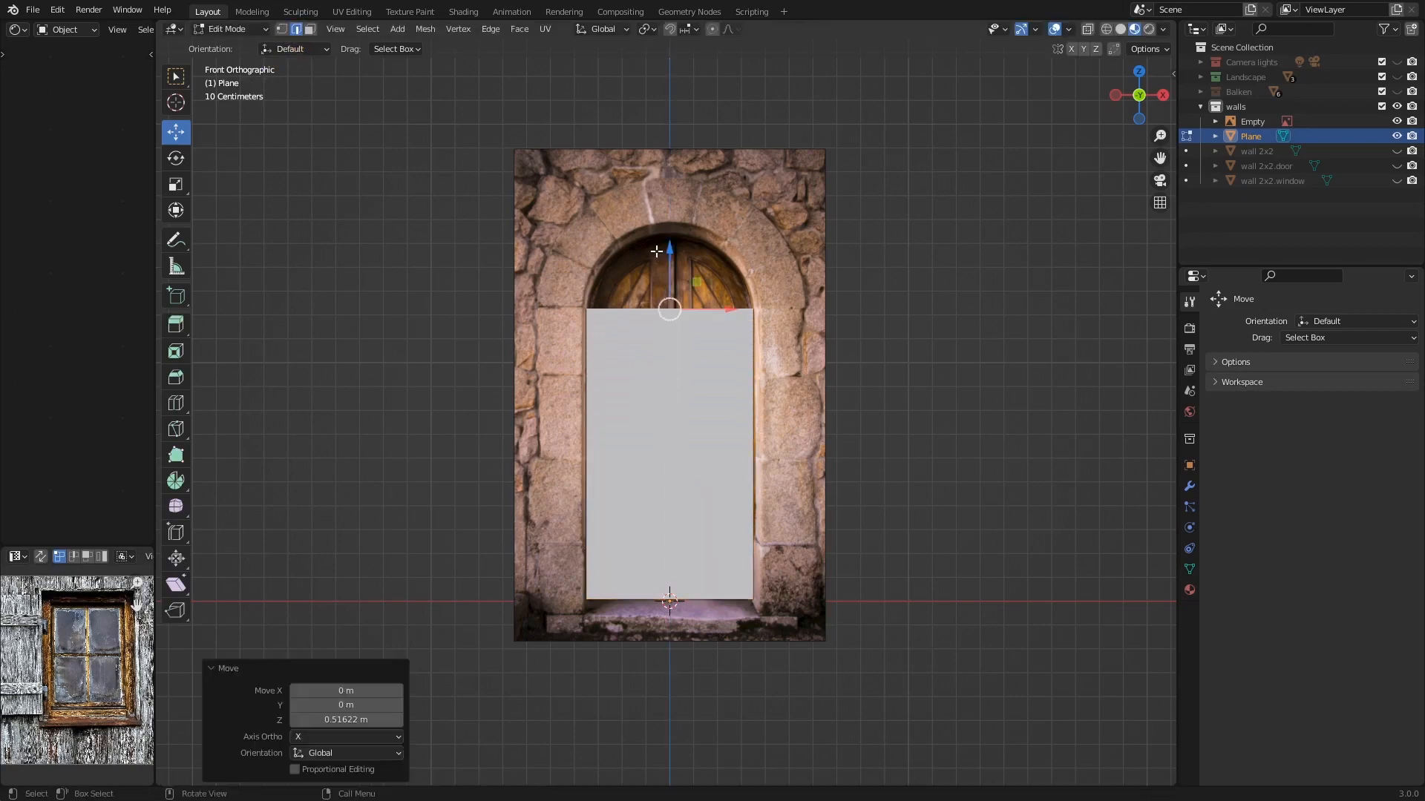
# - Extrude the plane's top edge about 0.322 m upward along Z to near the peak of the door's arch
pyautogui.scroll(2, 673, 282)
pyautogui.scroll(1, 673, 282)
pyautogui.keyDown('shift'); pyautogui.moveTo(673, 293); pyautogui.dragTo(712, 440, button='middle'); pyautogui.keyUp('shift')
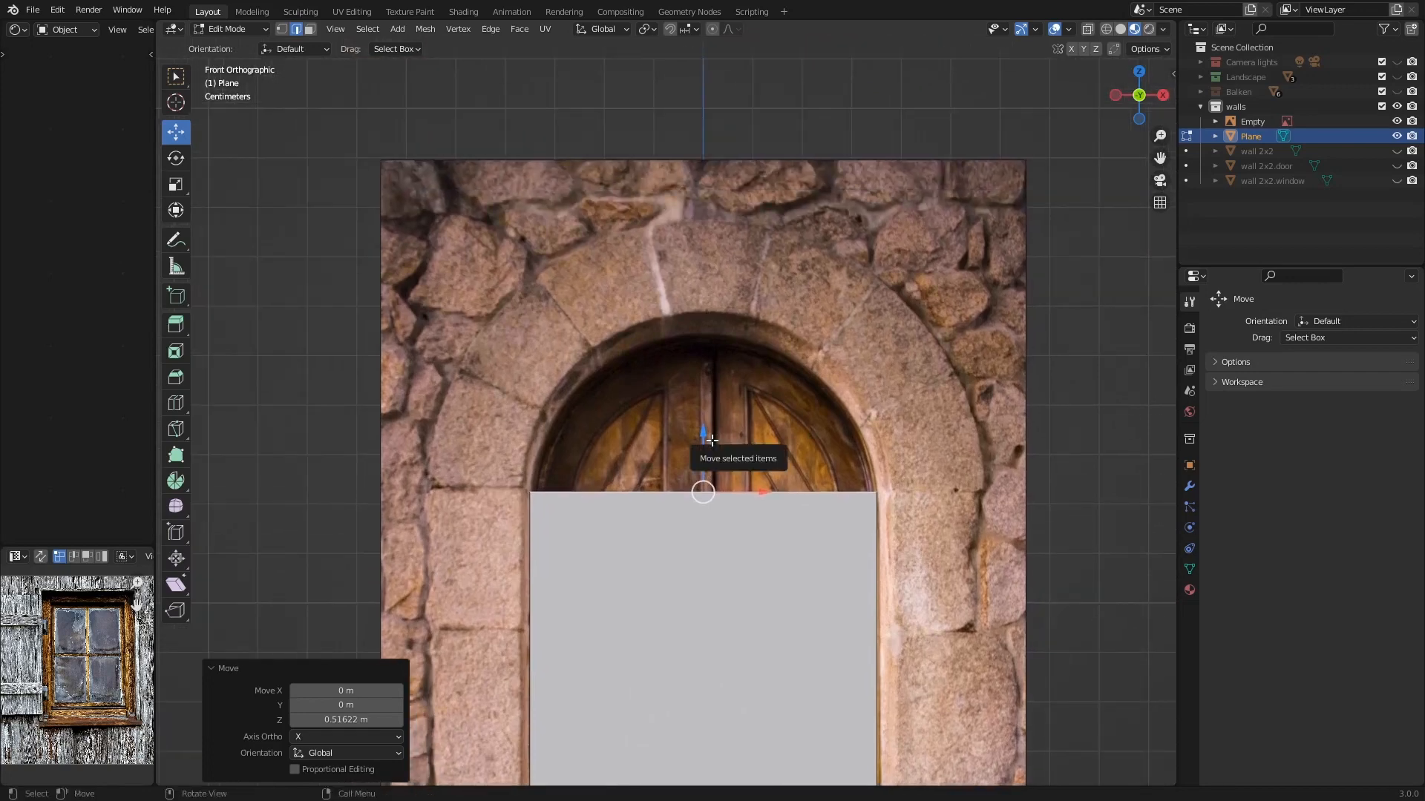
pyautogui.press('g')
pyautogui.press('Escape')
pyautogui.press('e')
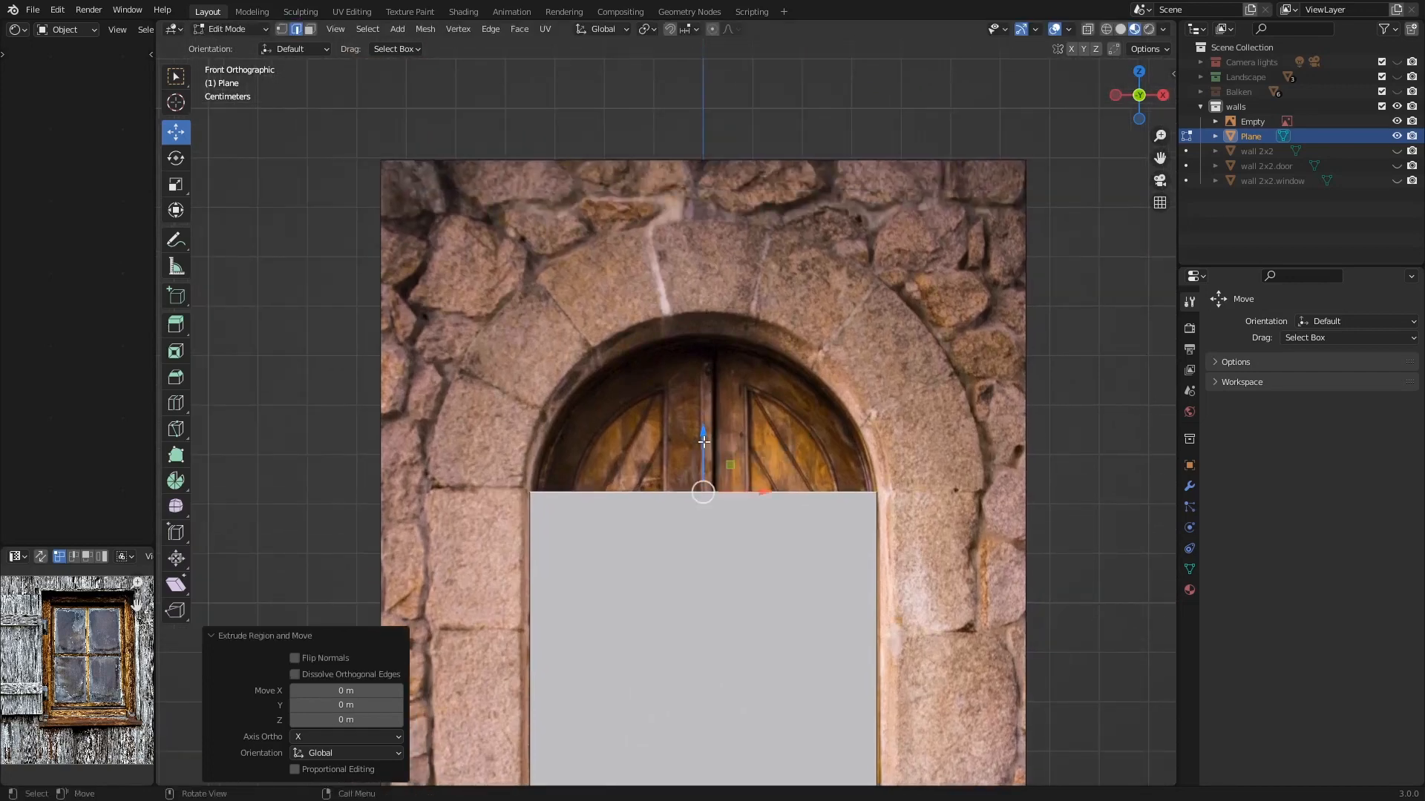
pyautogui.press('z')
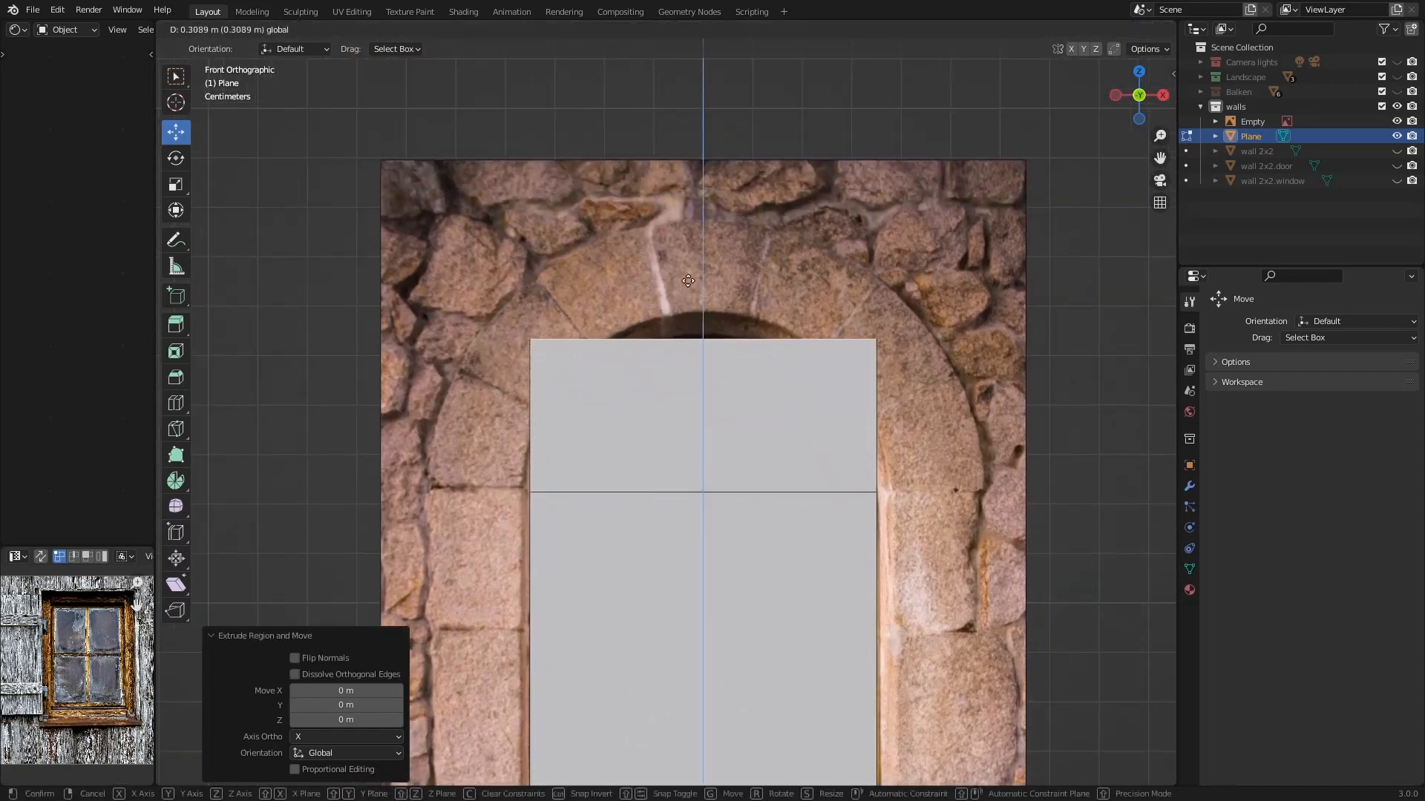
pyautogui.click(689, 275)
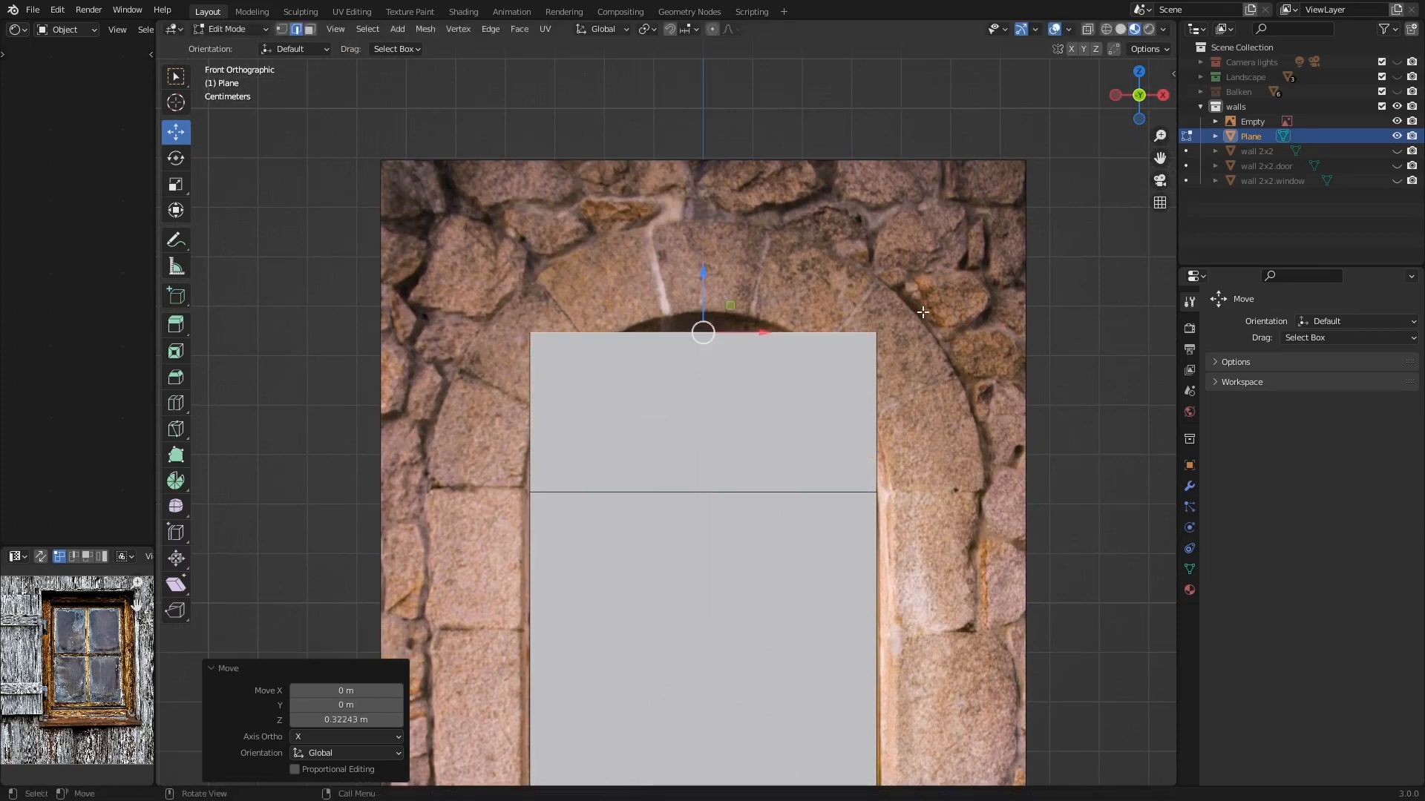
# - Narrow the extruded top edge along X by a factor of about 0.179
pyautogui.press('s')
pyautogui.press('x')
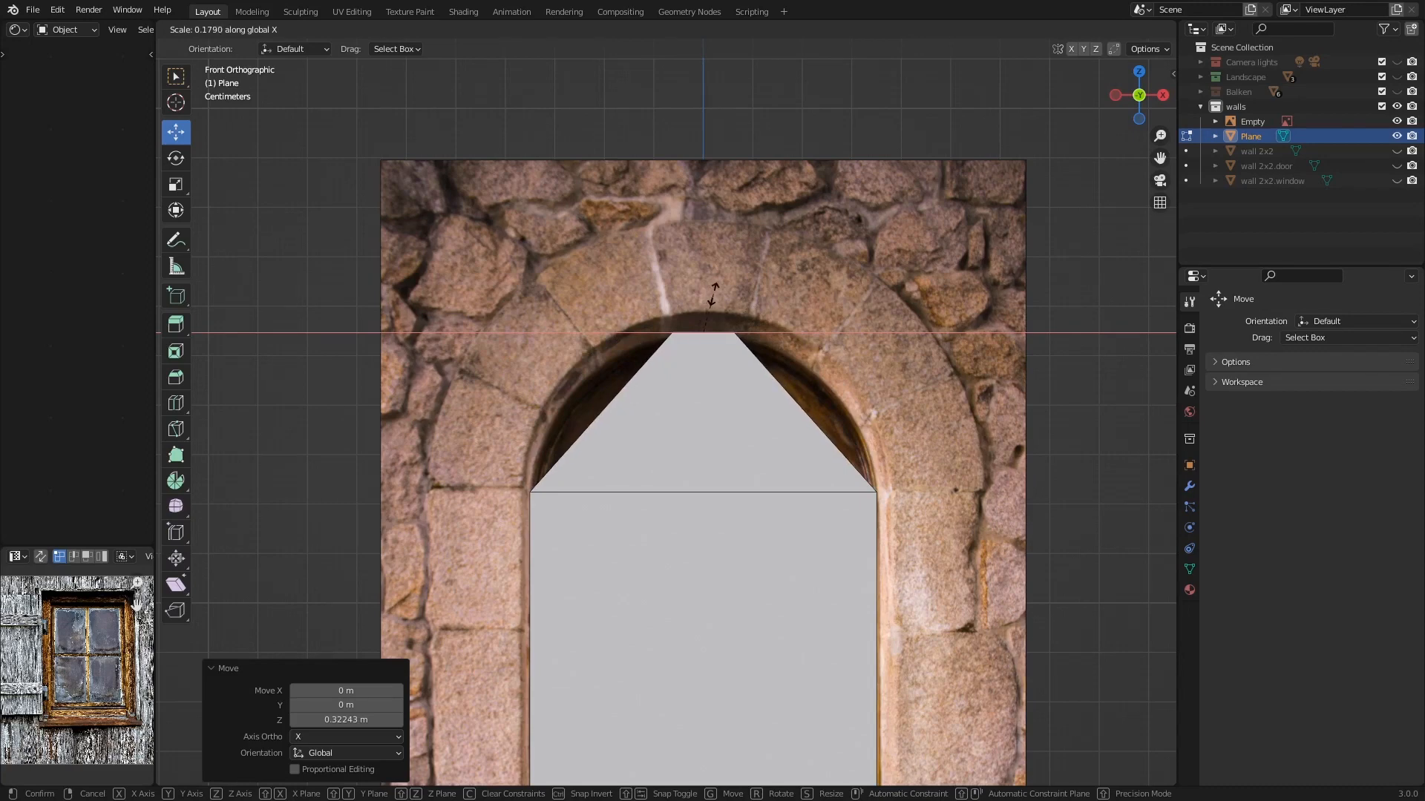
pyautogui.click(712, 293)
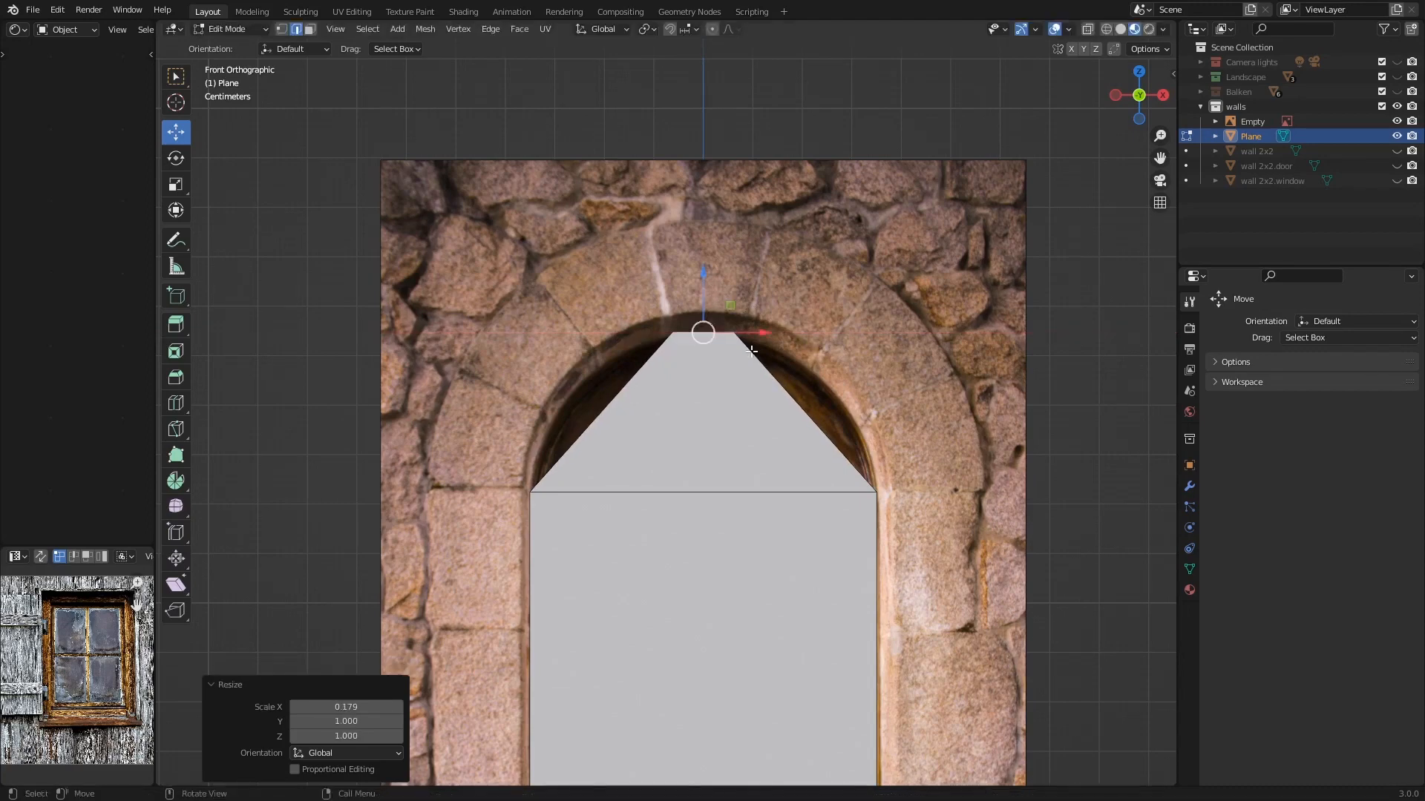
# - Add a centred loop cut across the tapered arch section and widen it along X by about 1.42 to follow the arch
pyautogui.hotkey('ctrl', 'r')
pyautogui.click(805, 427)
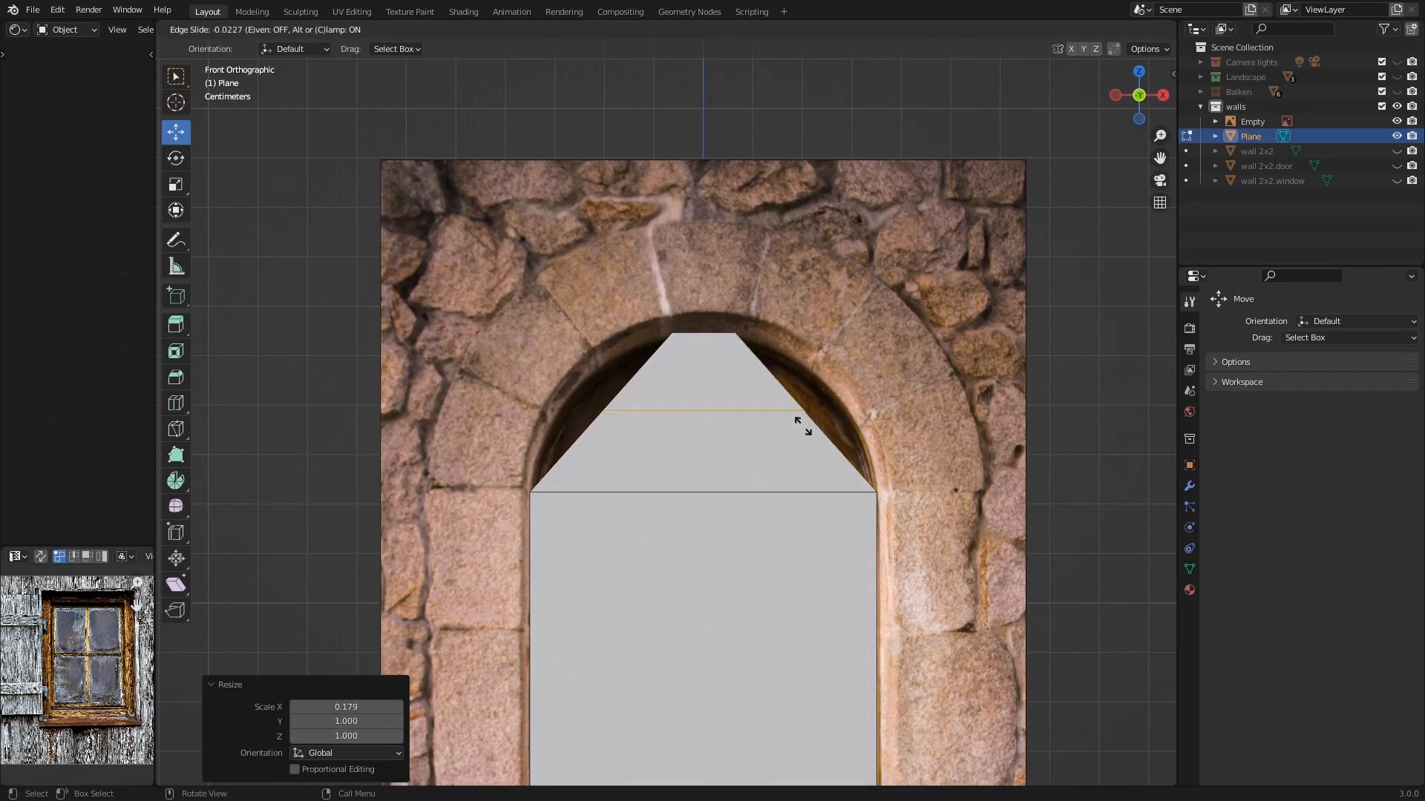
pyautogui.rightClick(846, 422)
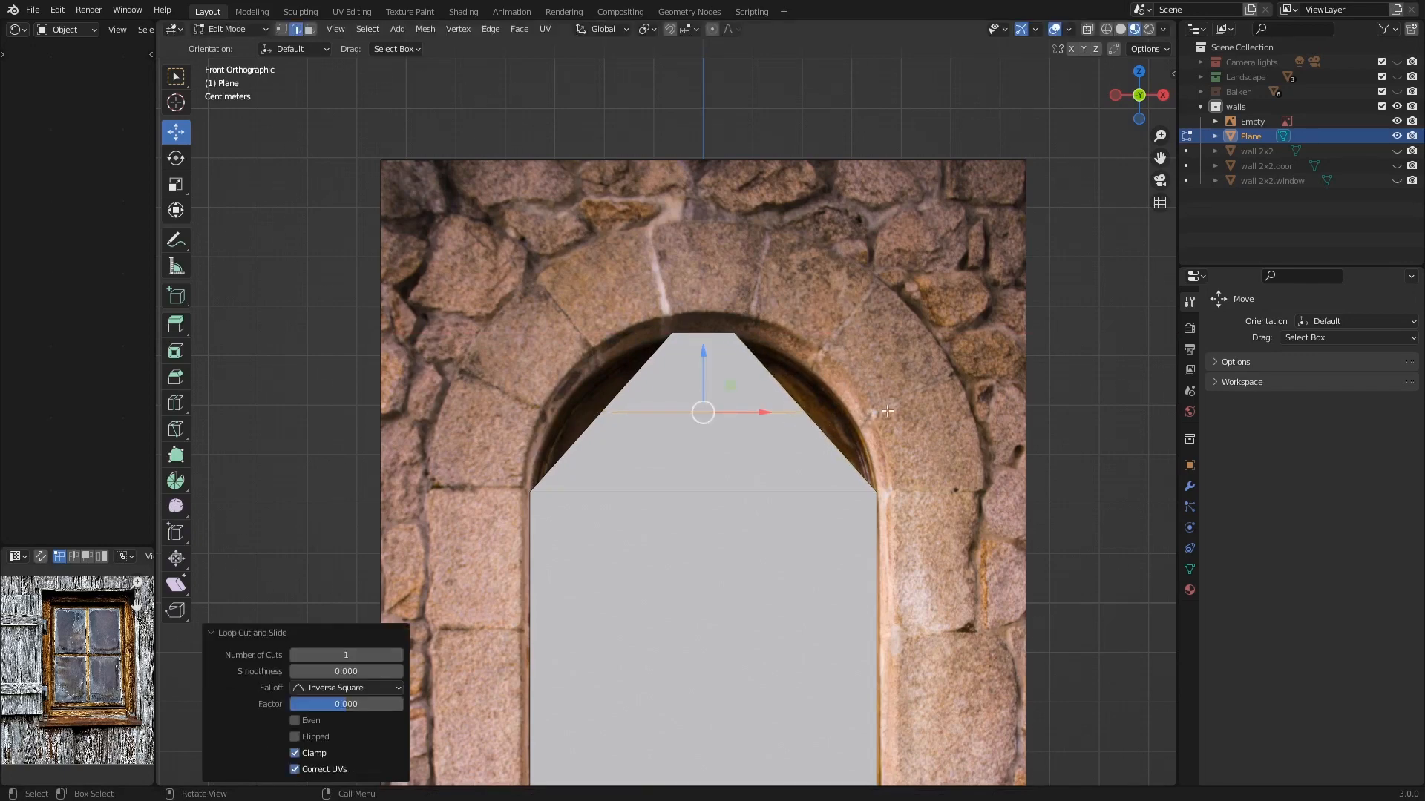
pyautogui.press('s')
pyautogui.press('x')
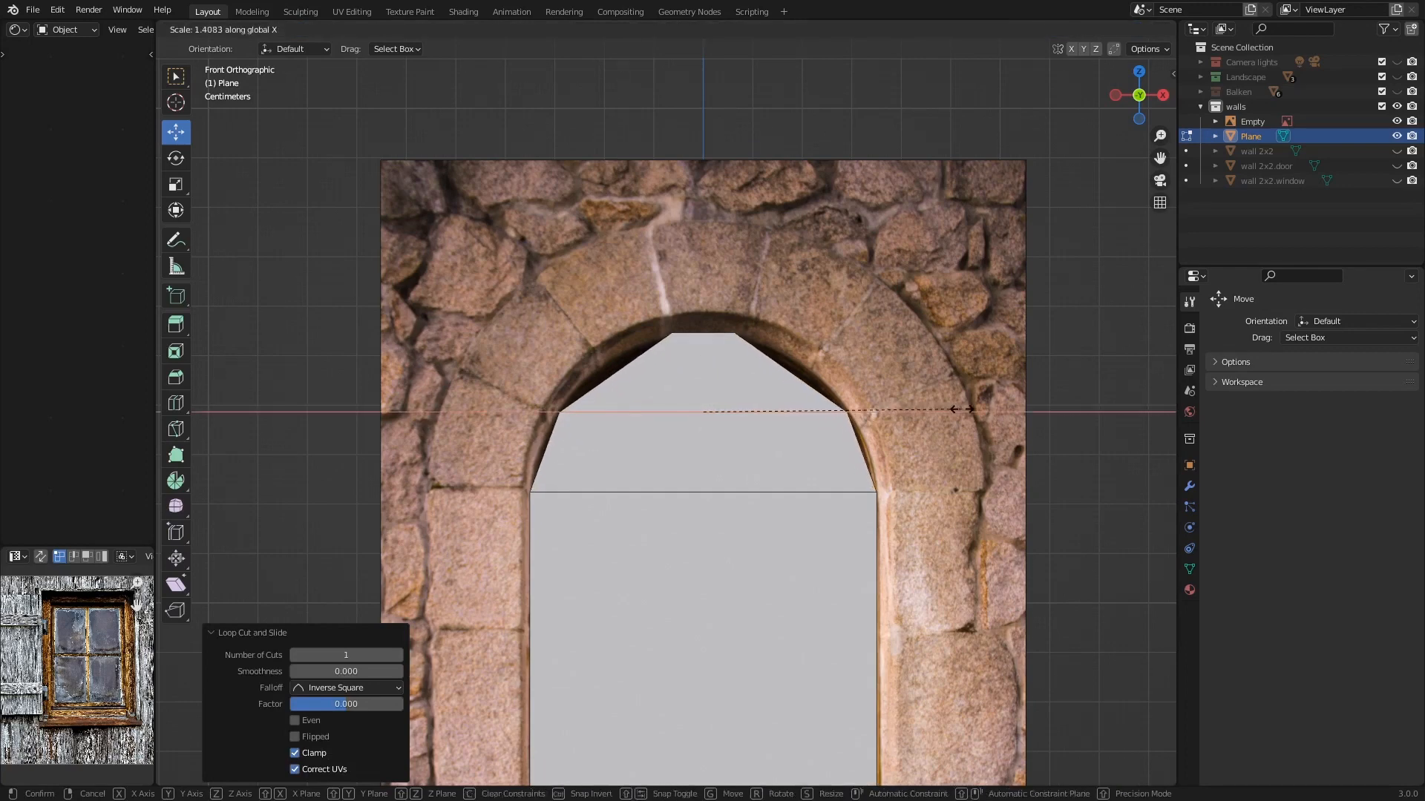
pyautogui.click(963, 410)
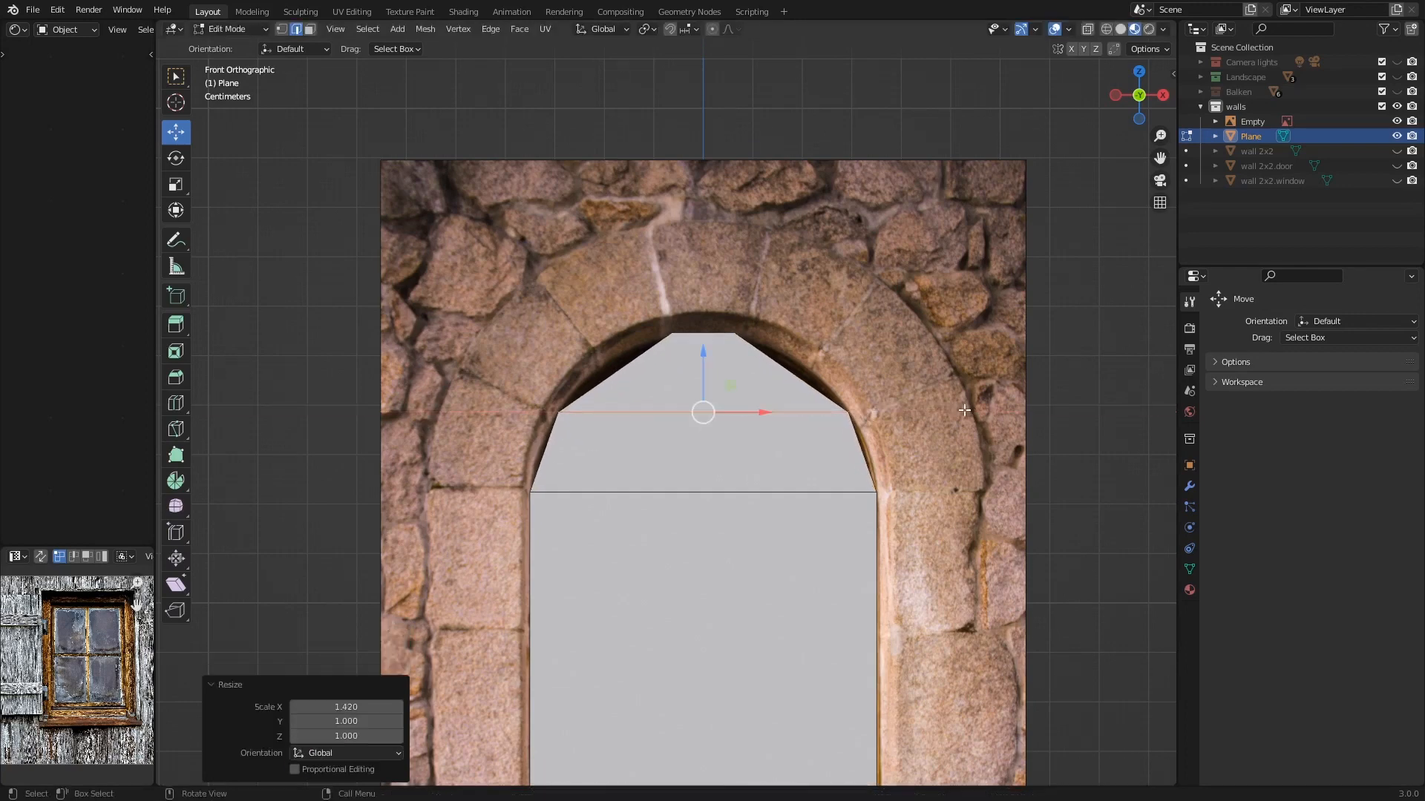
# - Add a centred loop cut across the arch's topmost section and scale it up by about 1.235 to follow the arch
pyautogui.hotkey('ctrl', 'r')
pyautogui.click(774, 377)
pyautogui.rightClick(792, 382)
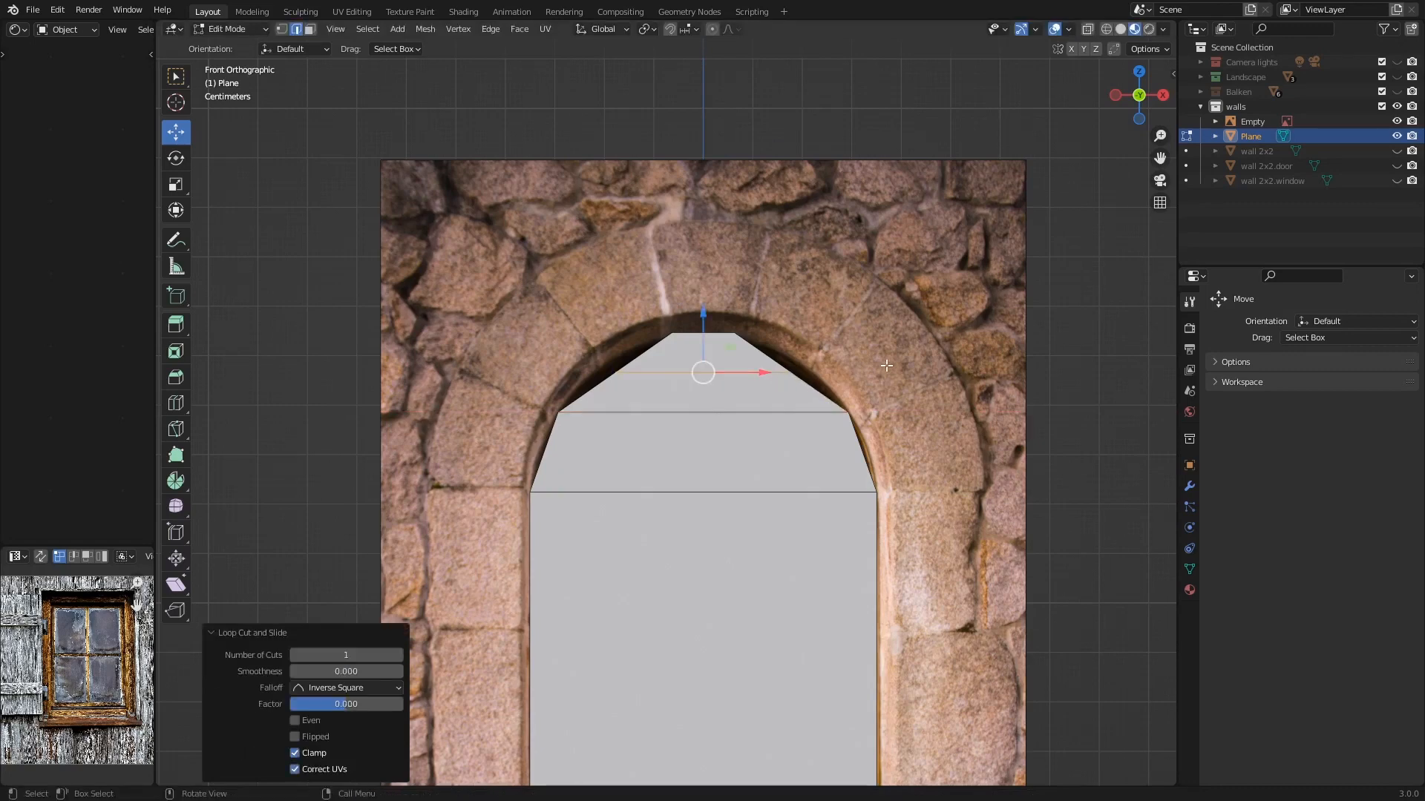
pyautogui.press('s')
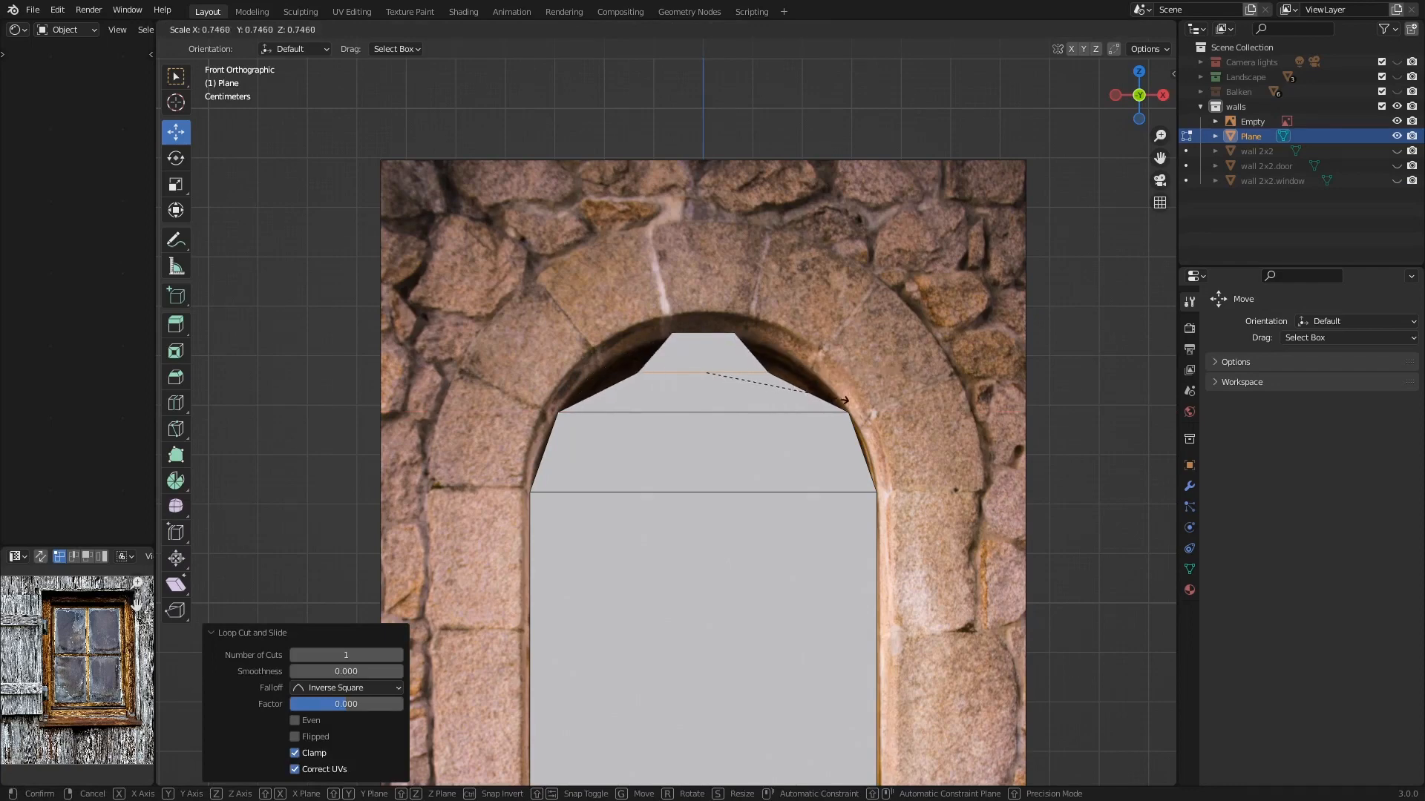
pyautogui.click(926, 413)
# - Lower the arch's top edge about 0.013 m along Z
pyautogui.scroll(-2, 703, 481)
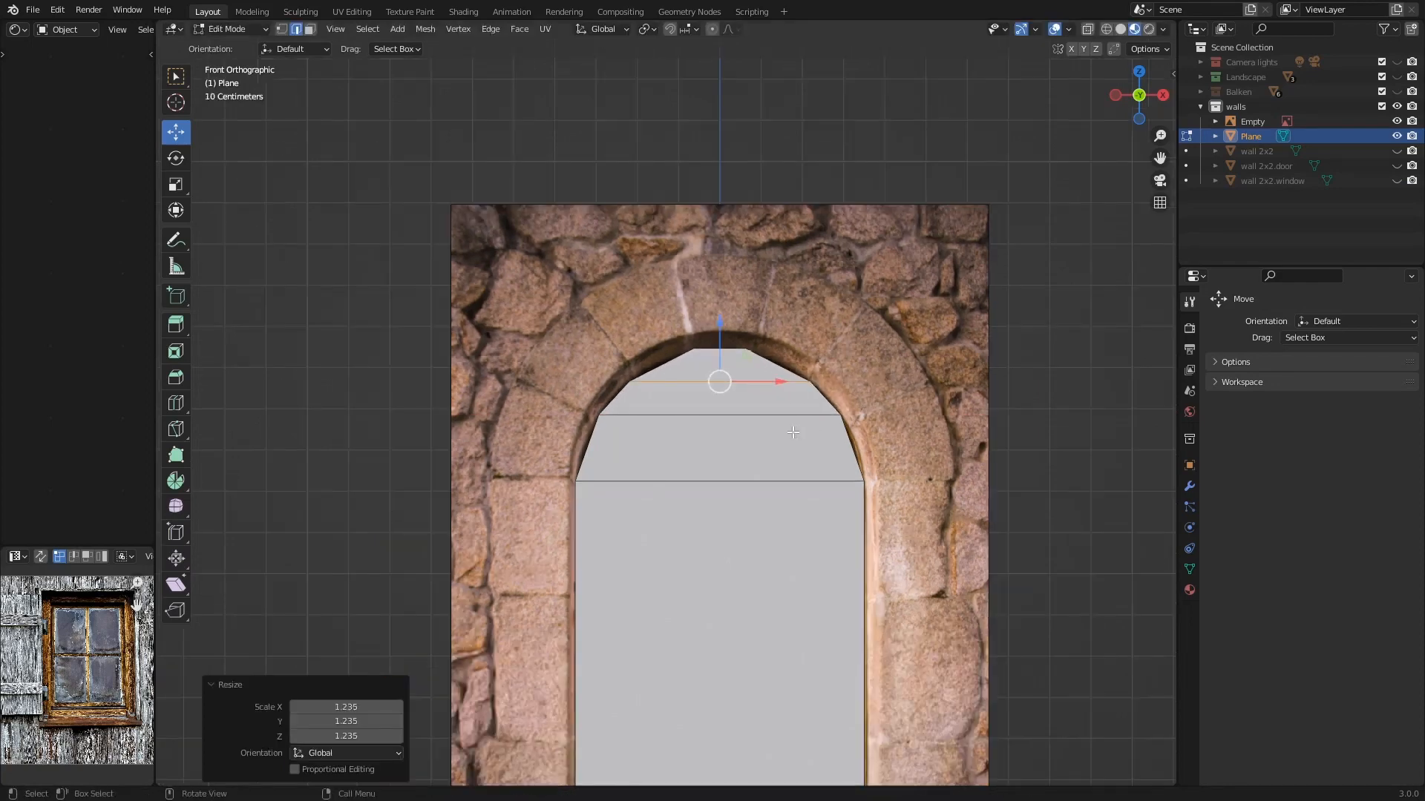
pyautogui.click(693, 397)
pyautogui.press('g')
pyautogui.press('z')
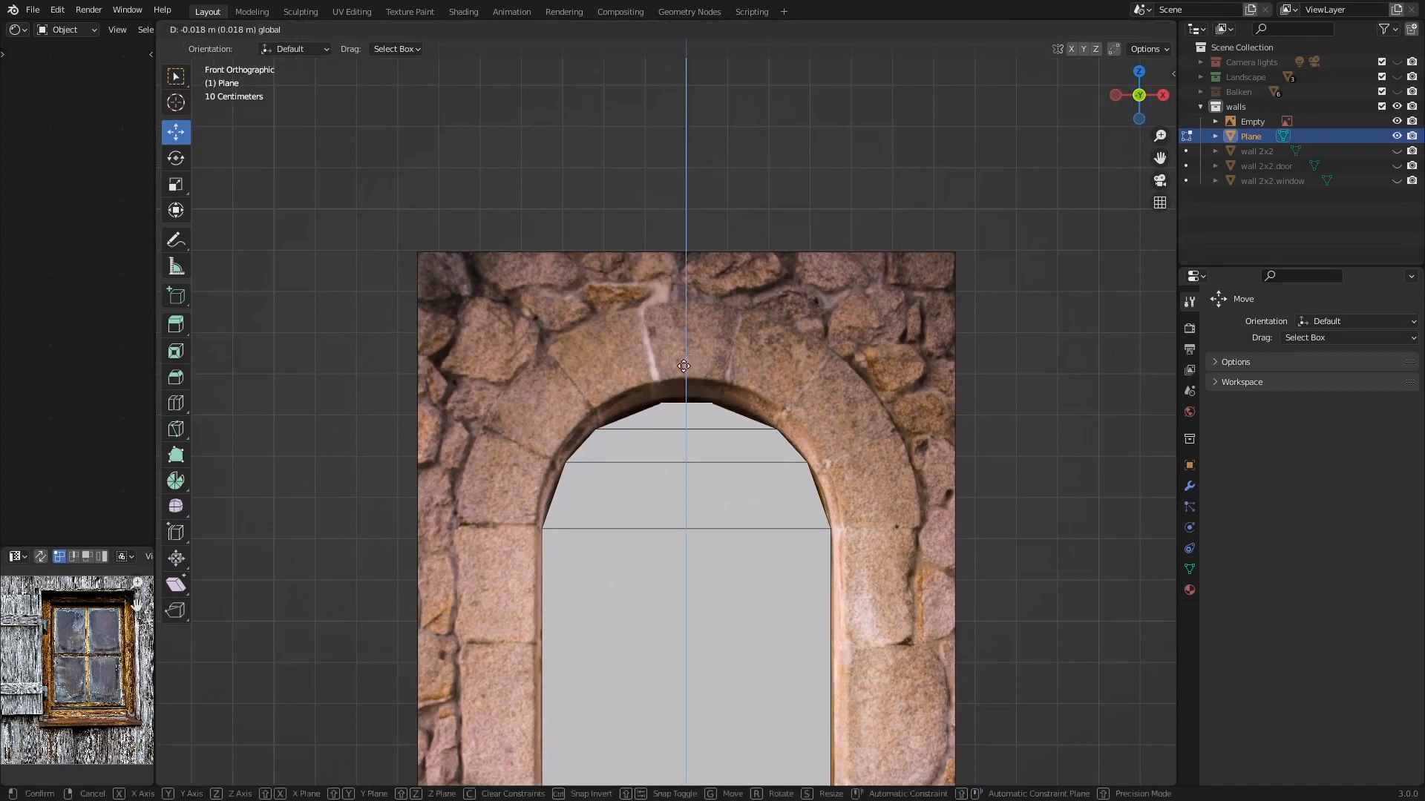
pyautogui.click(683, 362)
# - Add a centred loop cut across the lowest arch section and widen it along X by about 1.027
pyautogui.scroll(1, 639, 427)
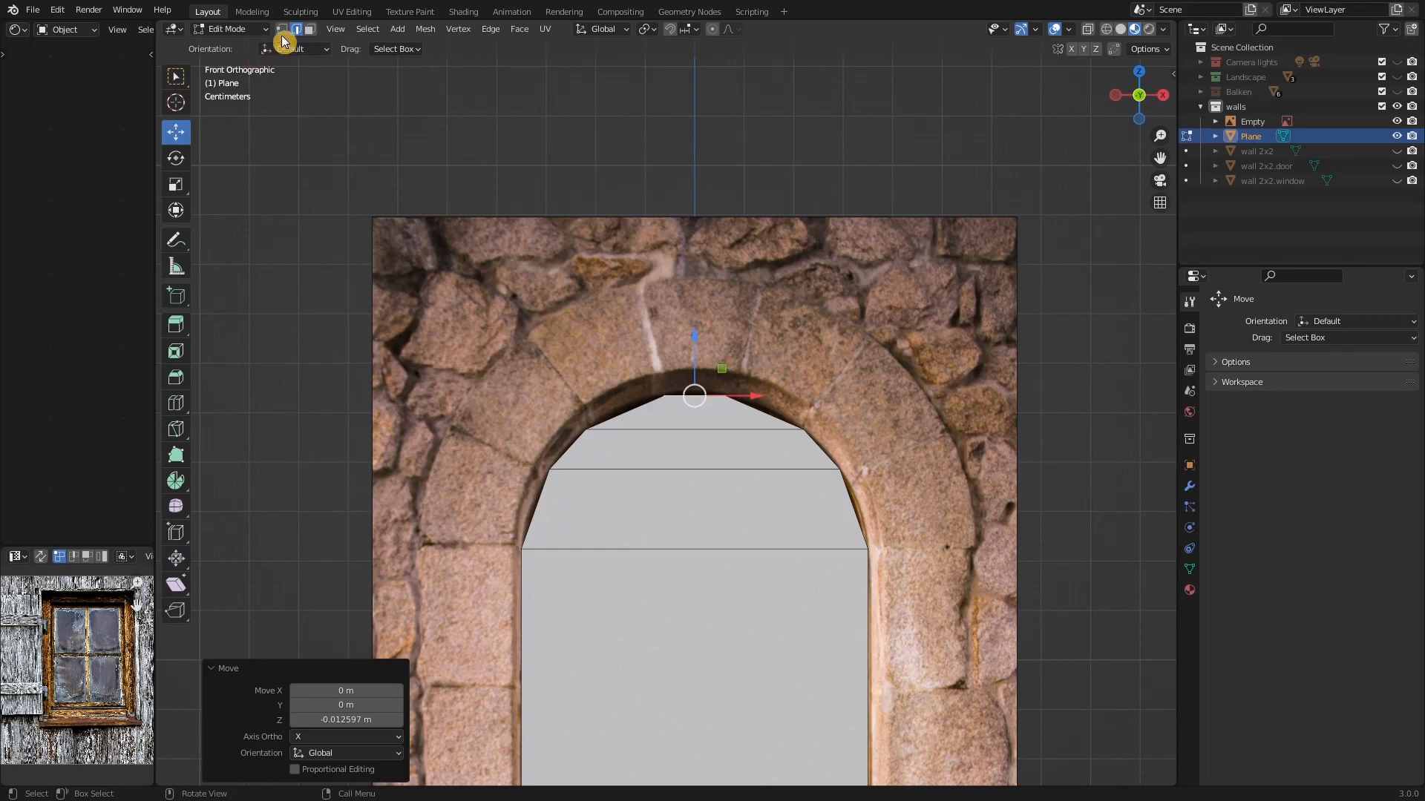
pyautogui.keyDown('shift'); pyautogui.moveTo(639, 472); pyautogui.dragTo(625, 406, button='middle'); pyautogui.keyUp('shift')
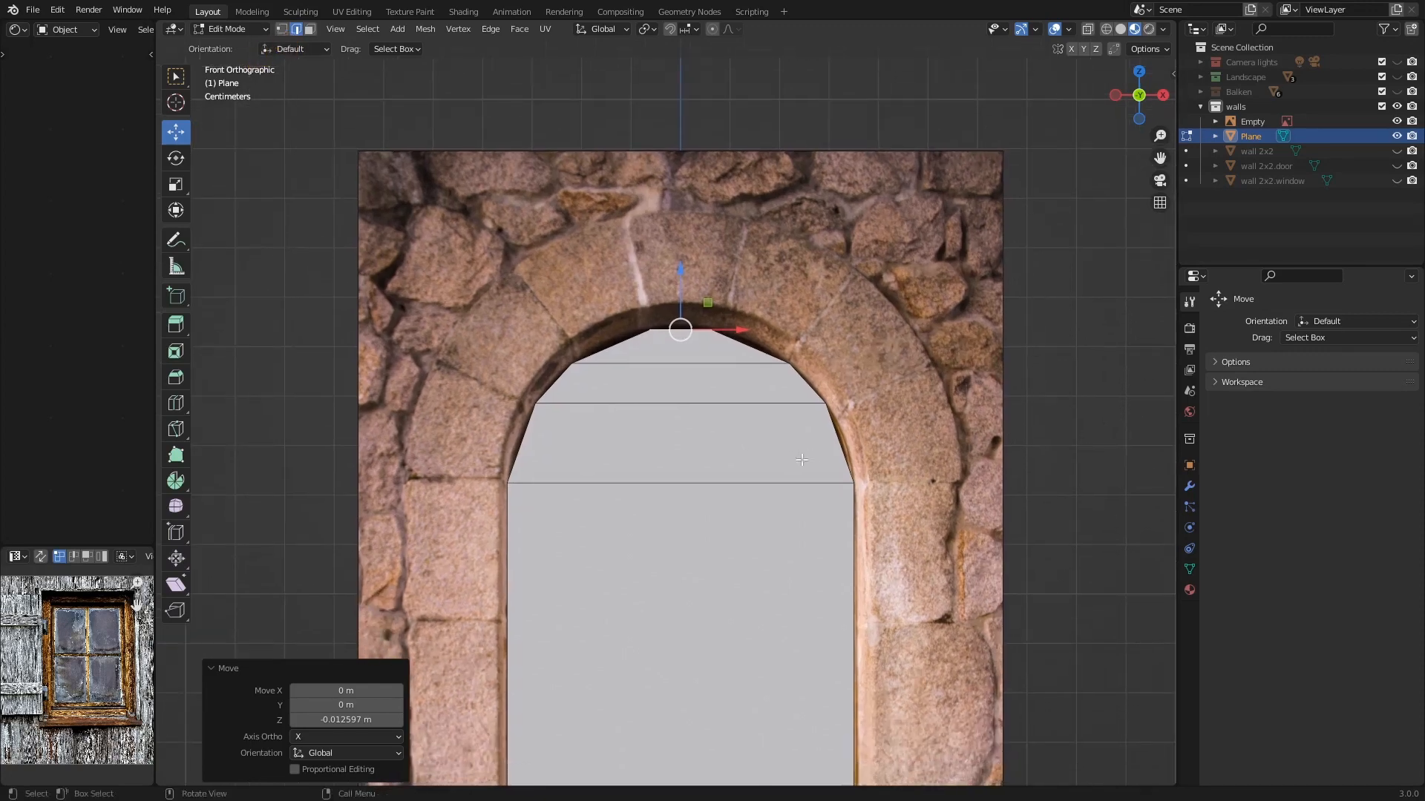
pyautogui.hotkey('ctrl', 'r')
pyautogui.click(833, 446)
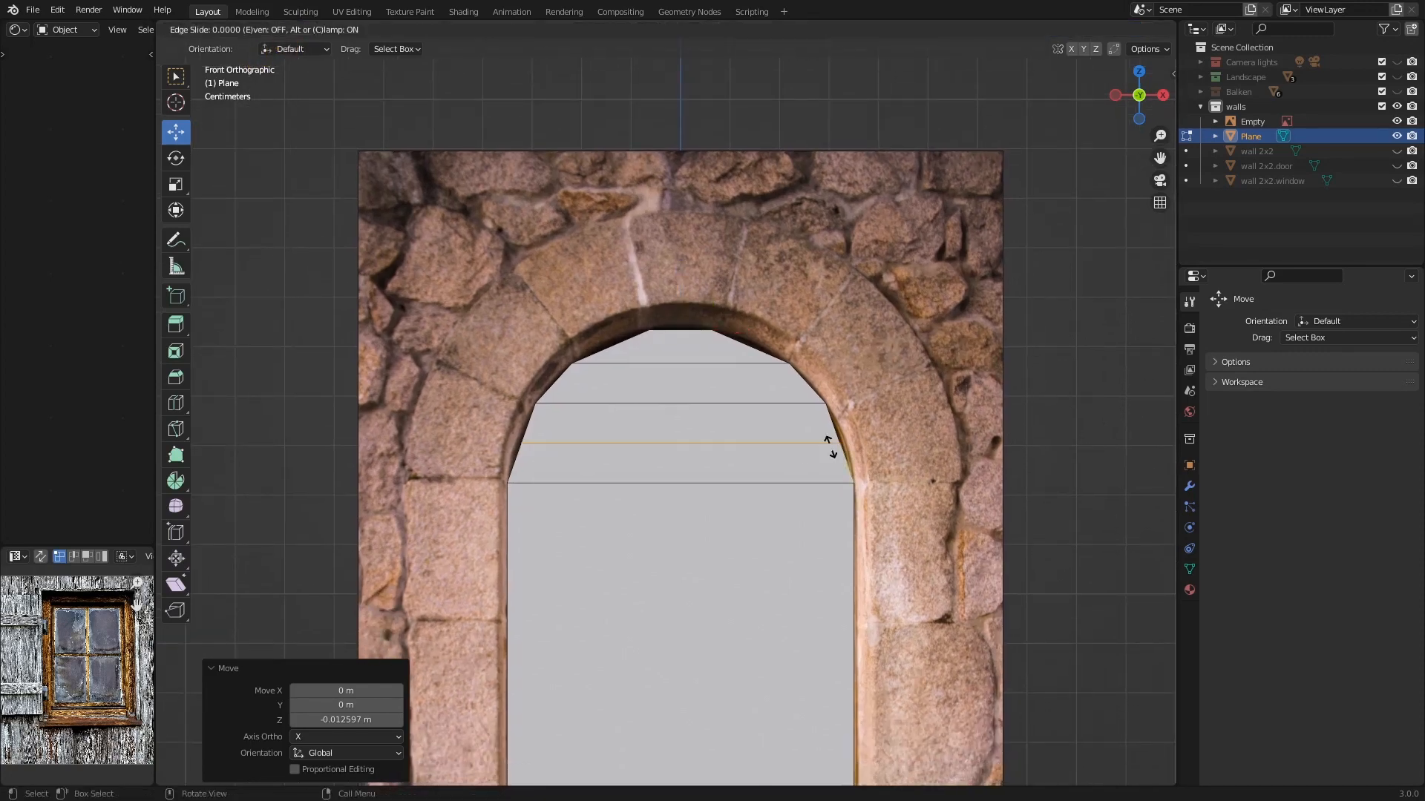
pyautogui.rightClick(830, 448)
pyautogui.rightClick(831, 447)
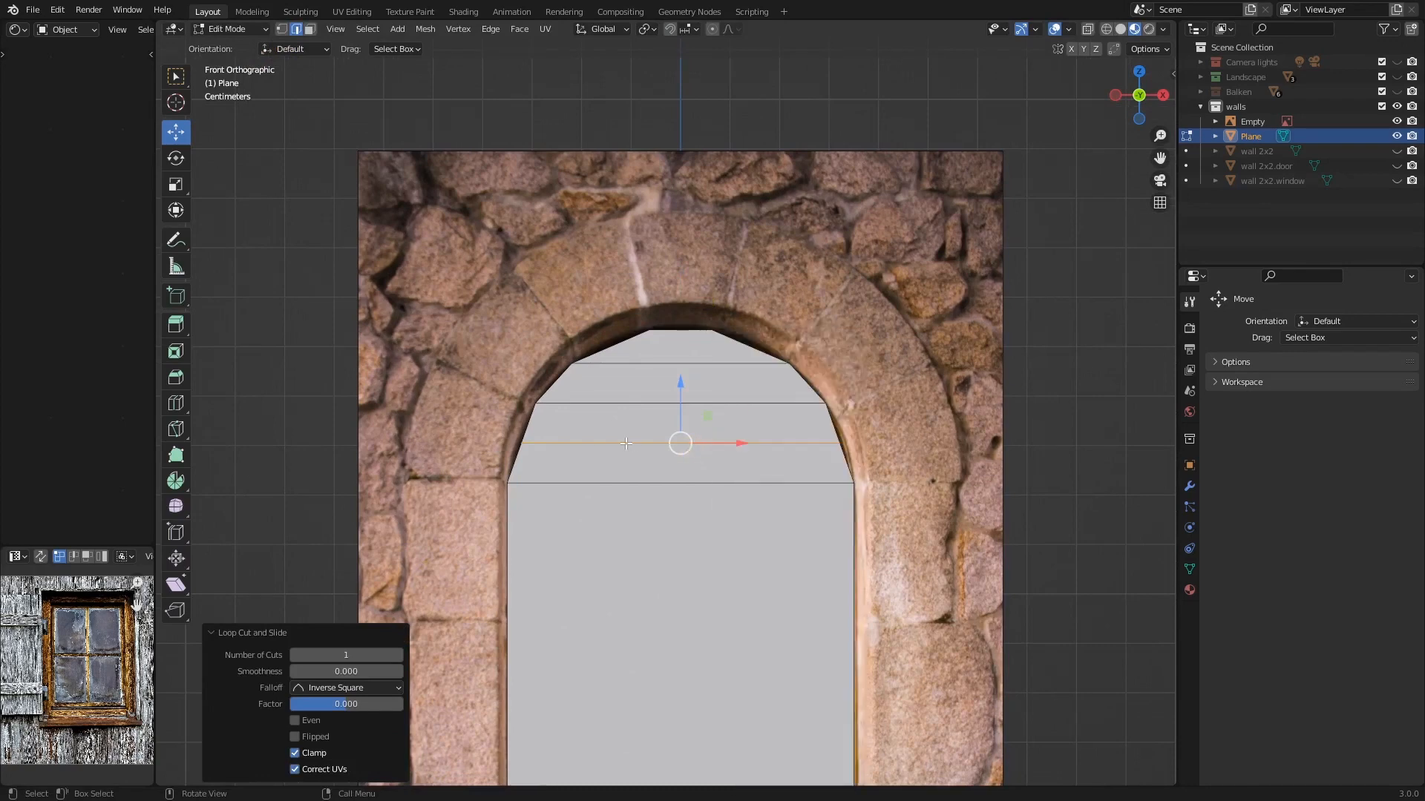
pyautogui.press('s')
pyautogui.press('x')
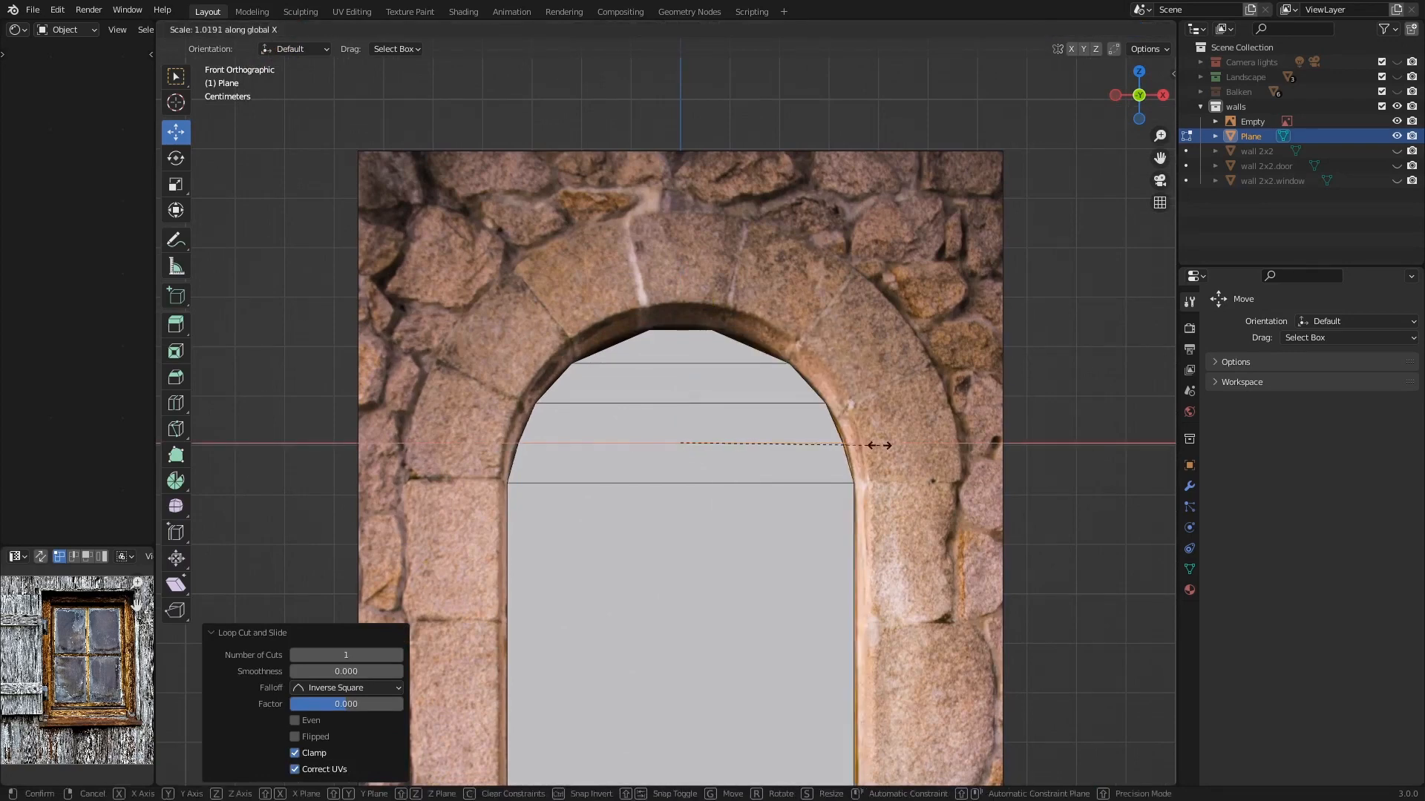
pyautogui.click(881, 445)
# - Add a centred vertical loop cut that divides the door plane into two halves
pyautogui.scroll(-8, 748, 439)
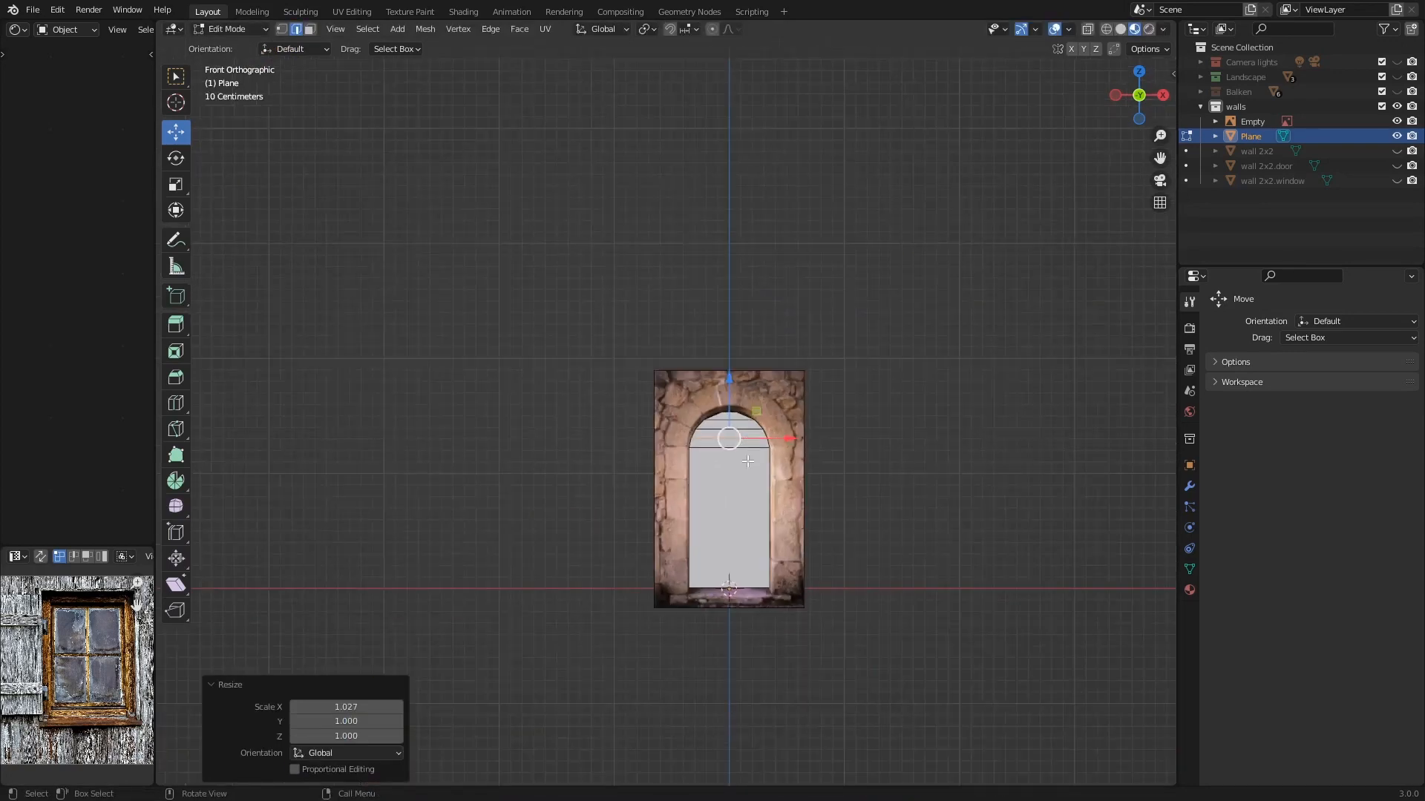
pyautogui.scroll(3, 748, 461)
pyautogui.keyDown('shift'); pyautogui.moveTo(717, 520); pyautogui.dragTo(705, 470, button='middle'); pyautogui.keyUp('shift')
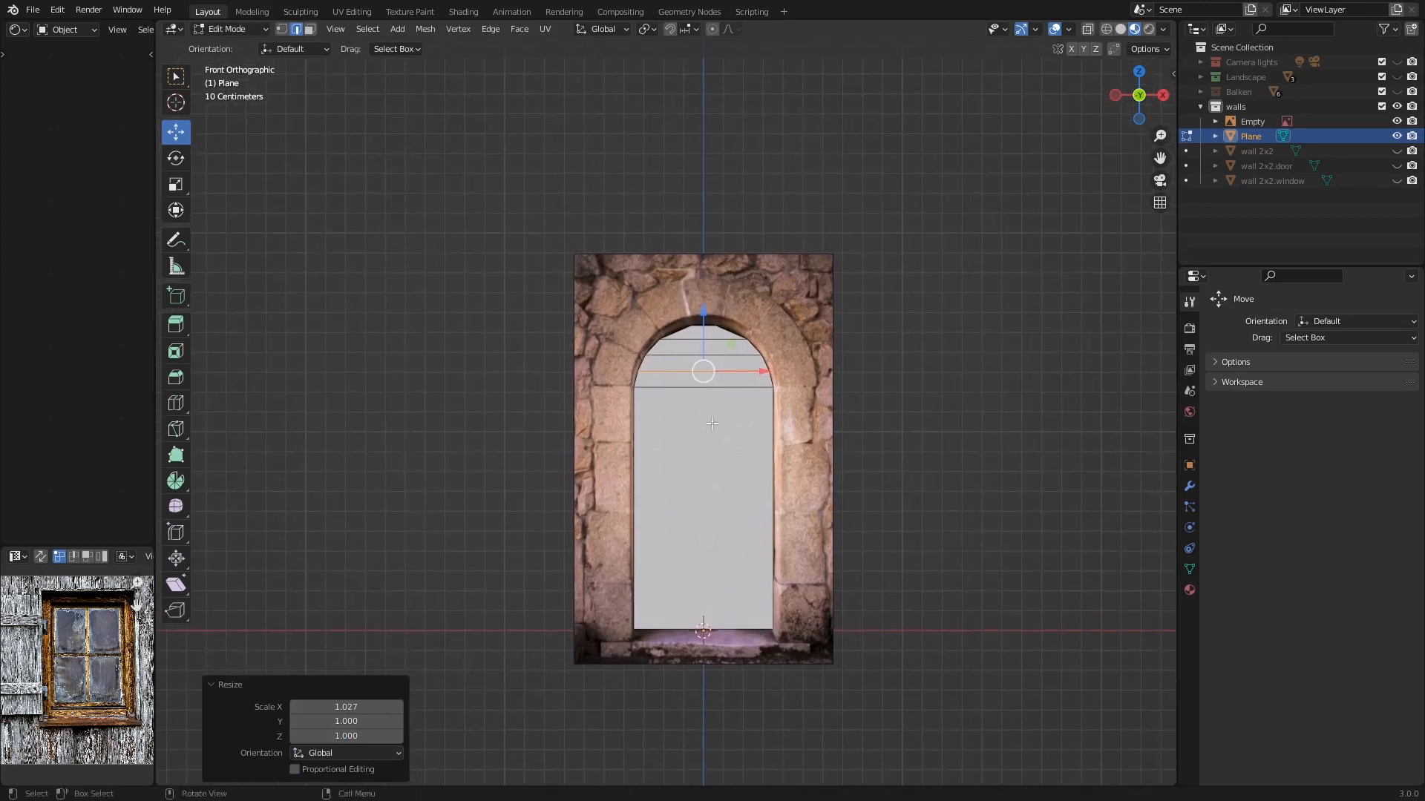
pyautogui.hotkey('ctrl', 'r')
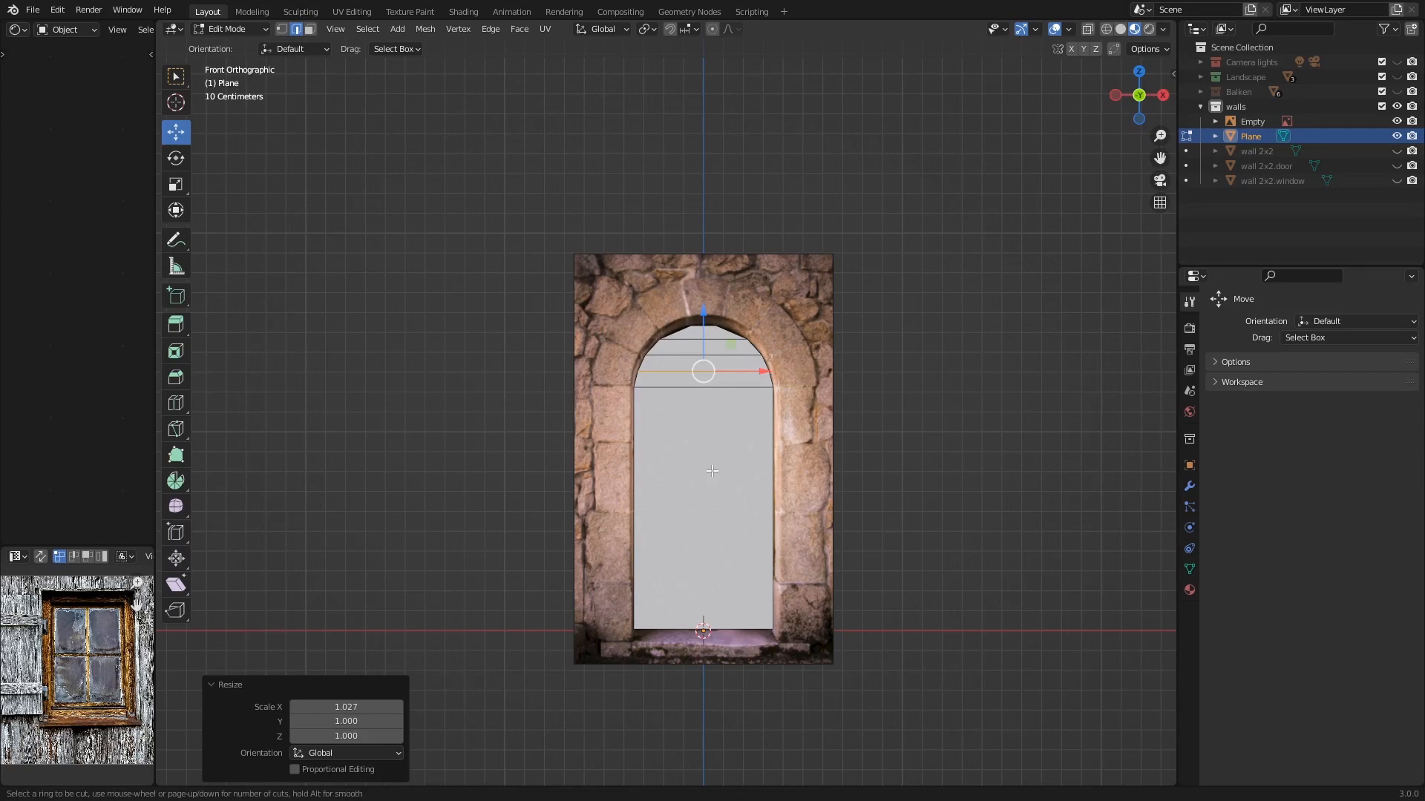
pyautogui.click(698, 396)
pyautogui.rightClick(698, 395)
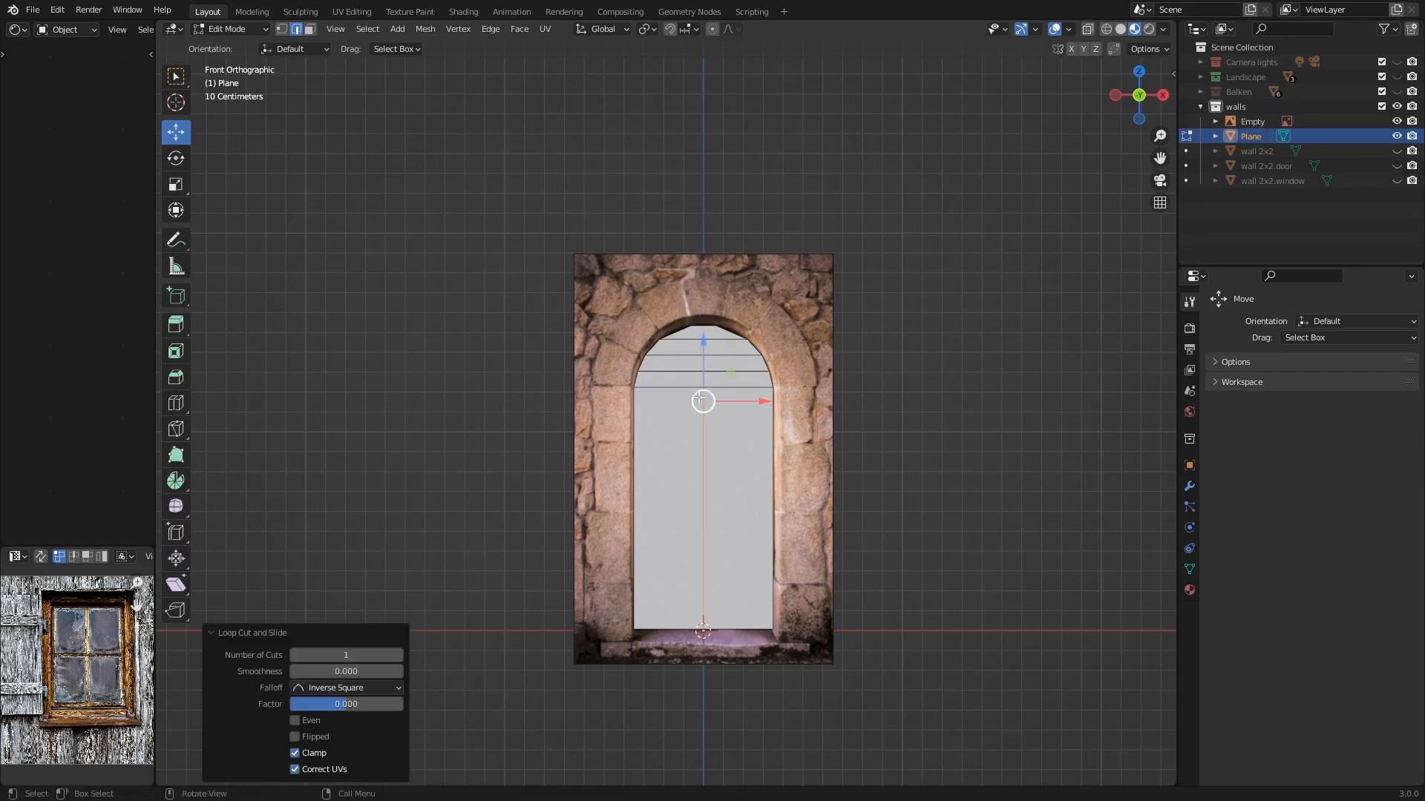
pyautogui.scroll(-1, 721, 463)
pyautogui.keyDown('shift'); pyautogui.moveTo(733, 470); pyautogui.dragTo(717, 431, button='middle'); pyautogui.keyUp('shift')
pyautogui.scroll(1, 718, 431)
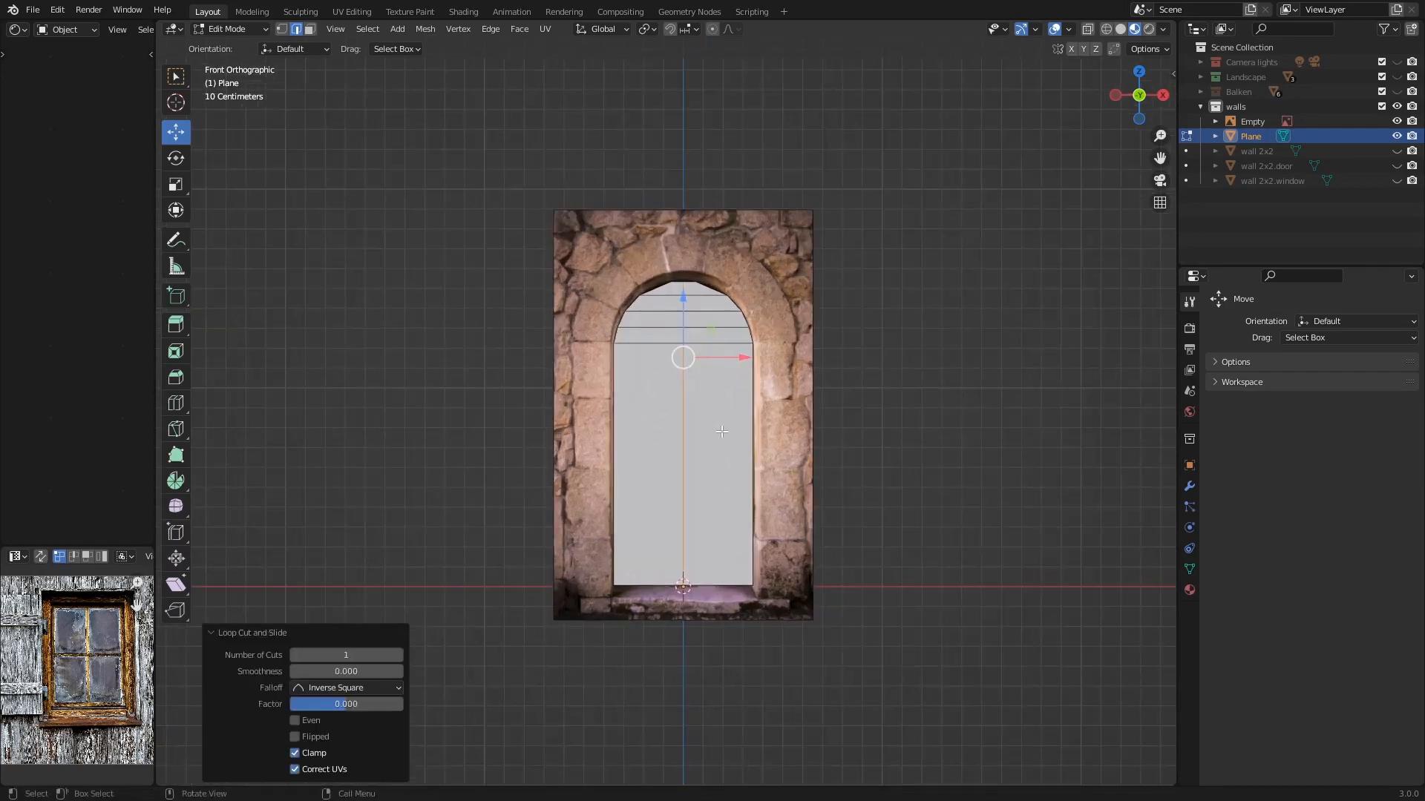
# - Narrow the whole door mesh along X by a factor of about 0.967 and return to Object Mode
pyautogui.scroll(4, 722, 431)
pyautogui.press('Tab')
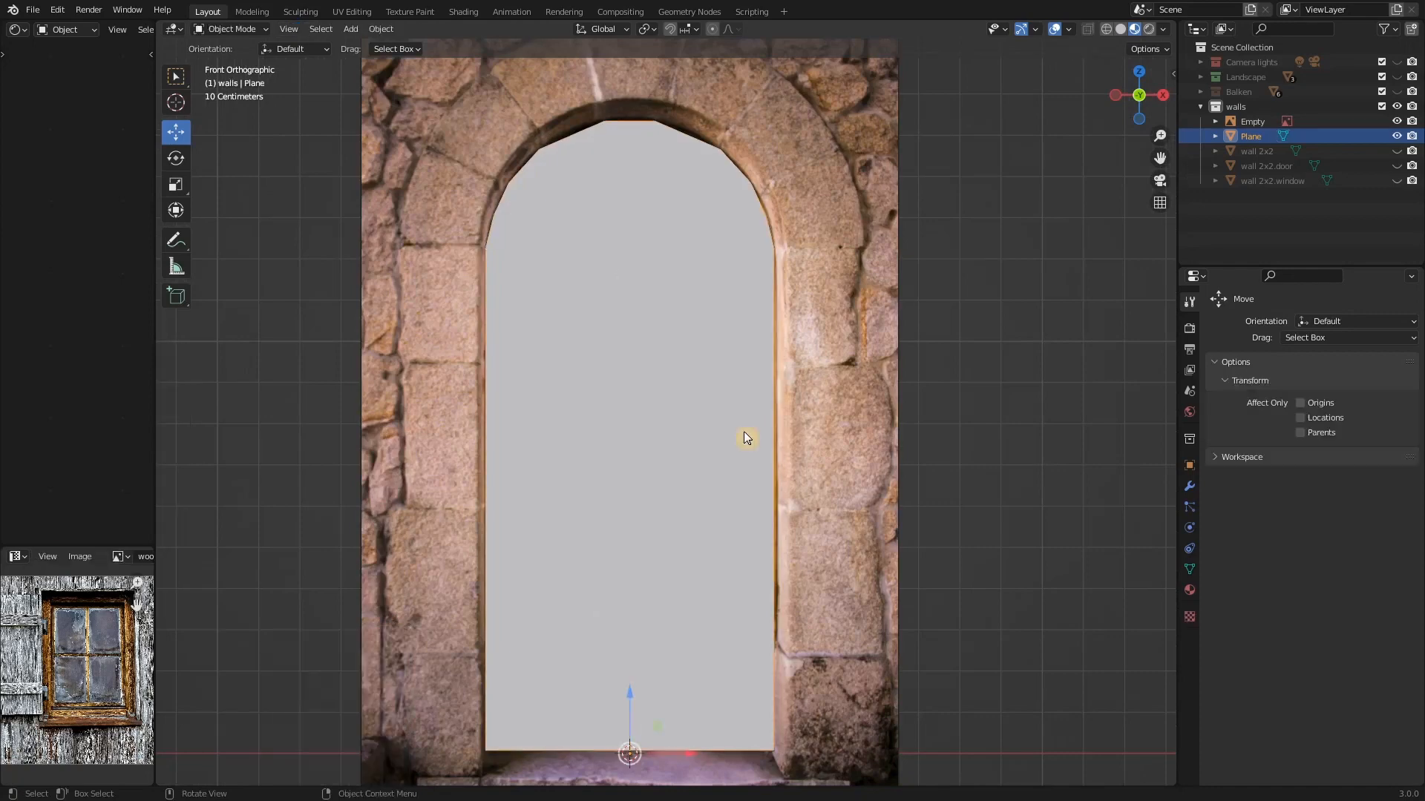
pyautogui.press('Tab')
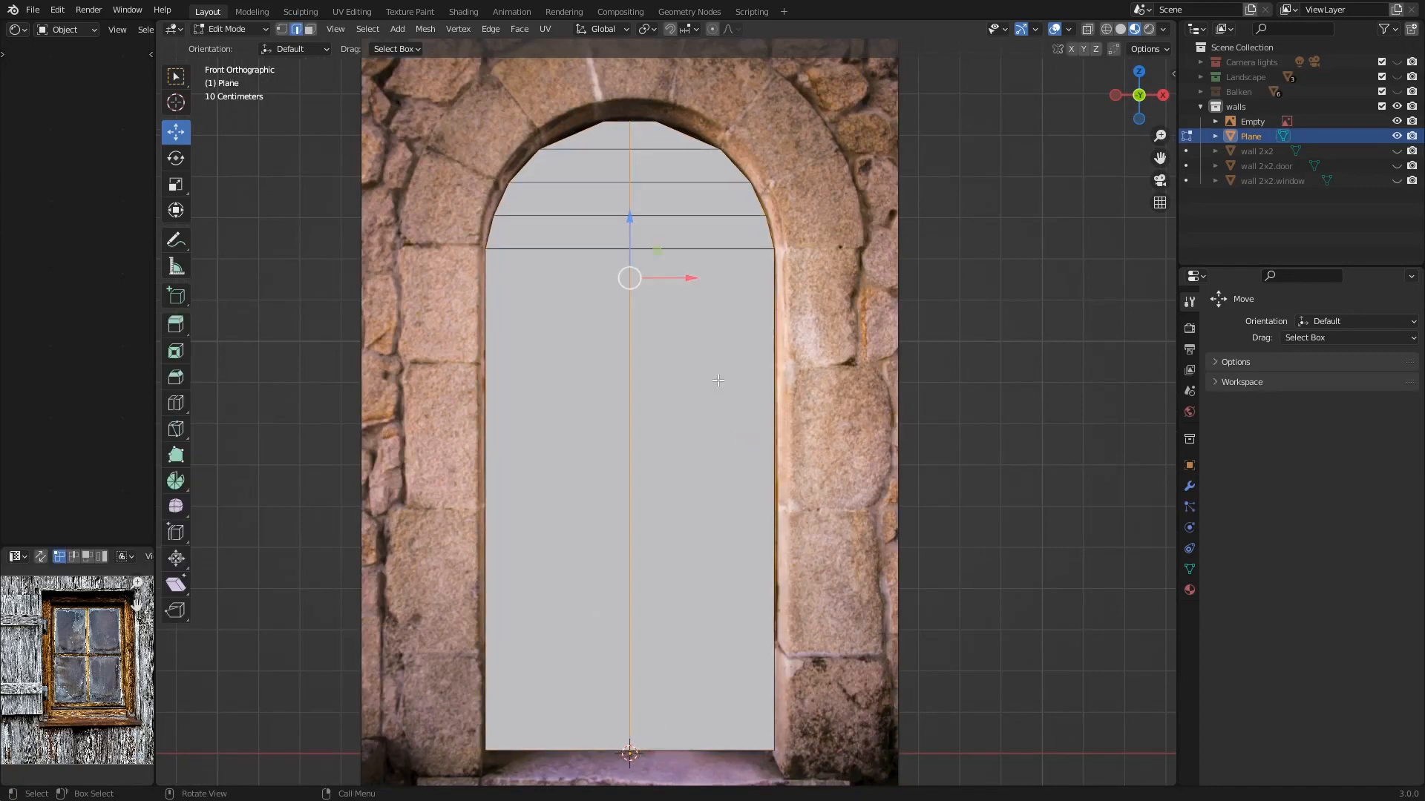
pyautogui.press('a')
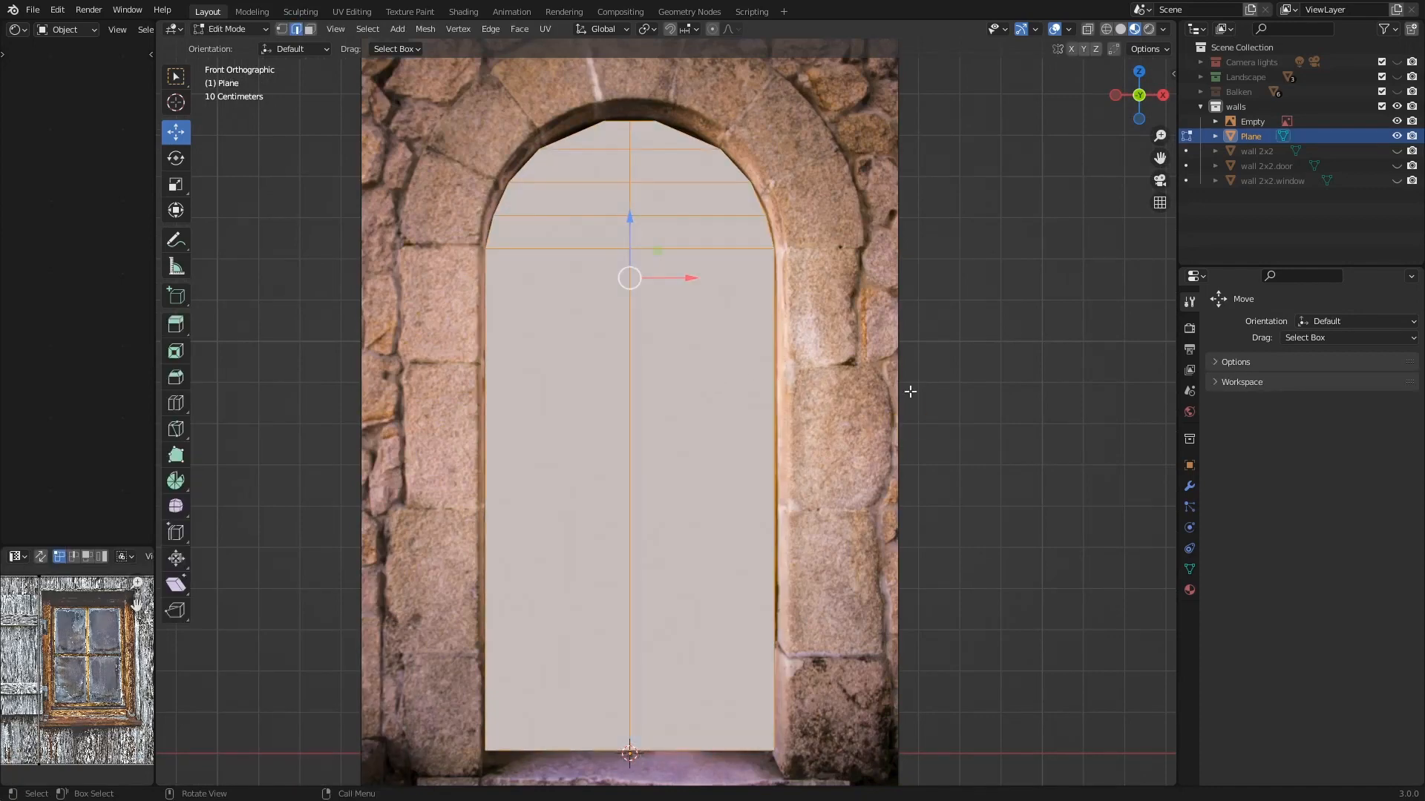
pyautogui.press('s')
pyautogui.press('x')
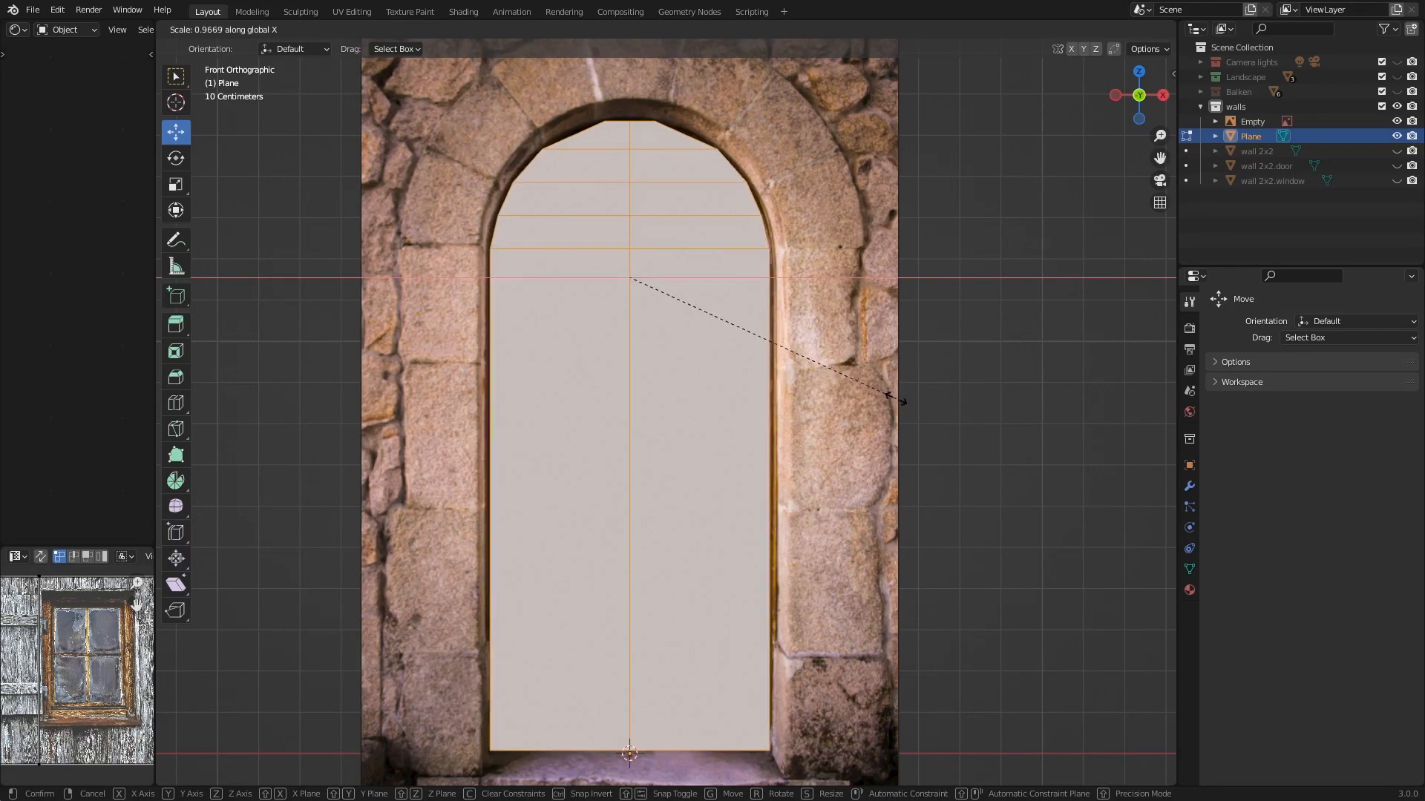
pyautogui.click(895, 399)
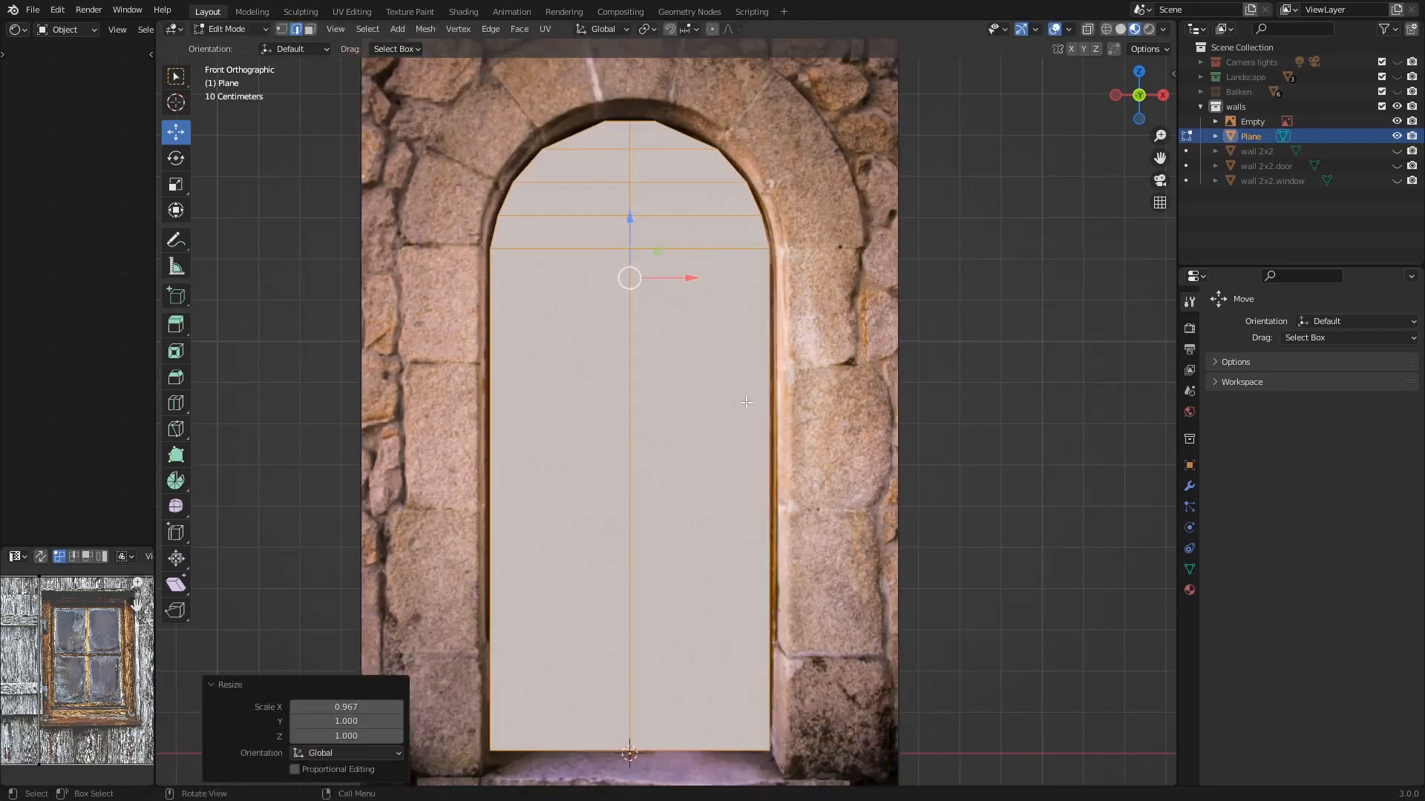
pyautogui.press('Tab')
# - Rename the Plane object as Door
pyautogui.scroll(-2, 747, 440)
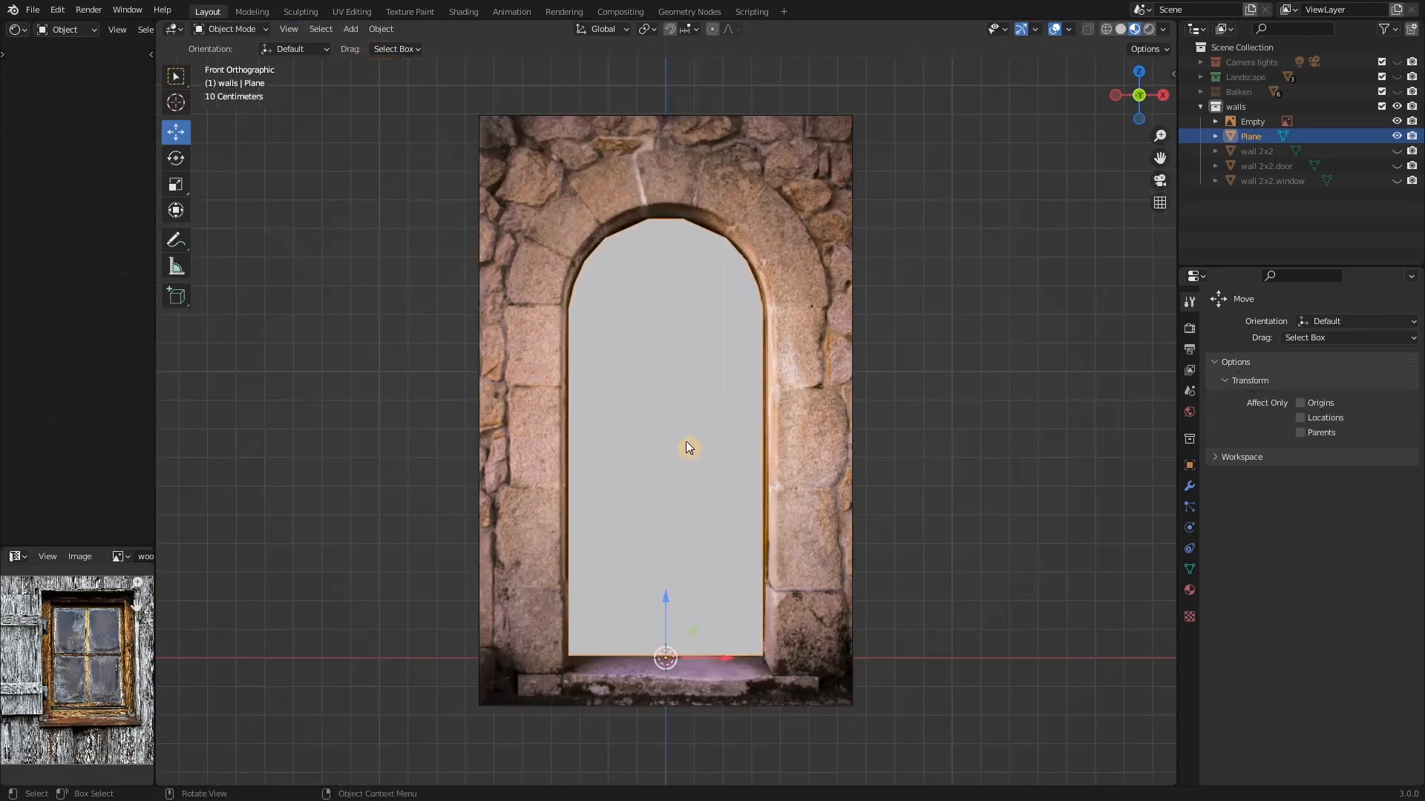
pyautogui.scroll(1, 685, 441)
pyautogui.scroll(-1, 636, 461)
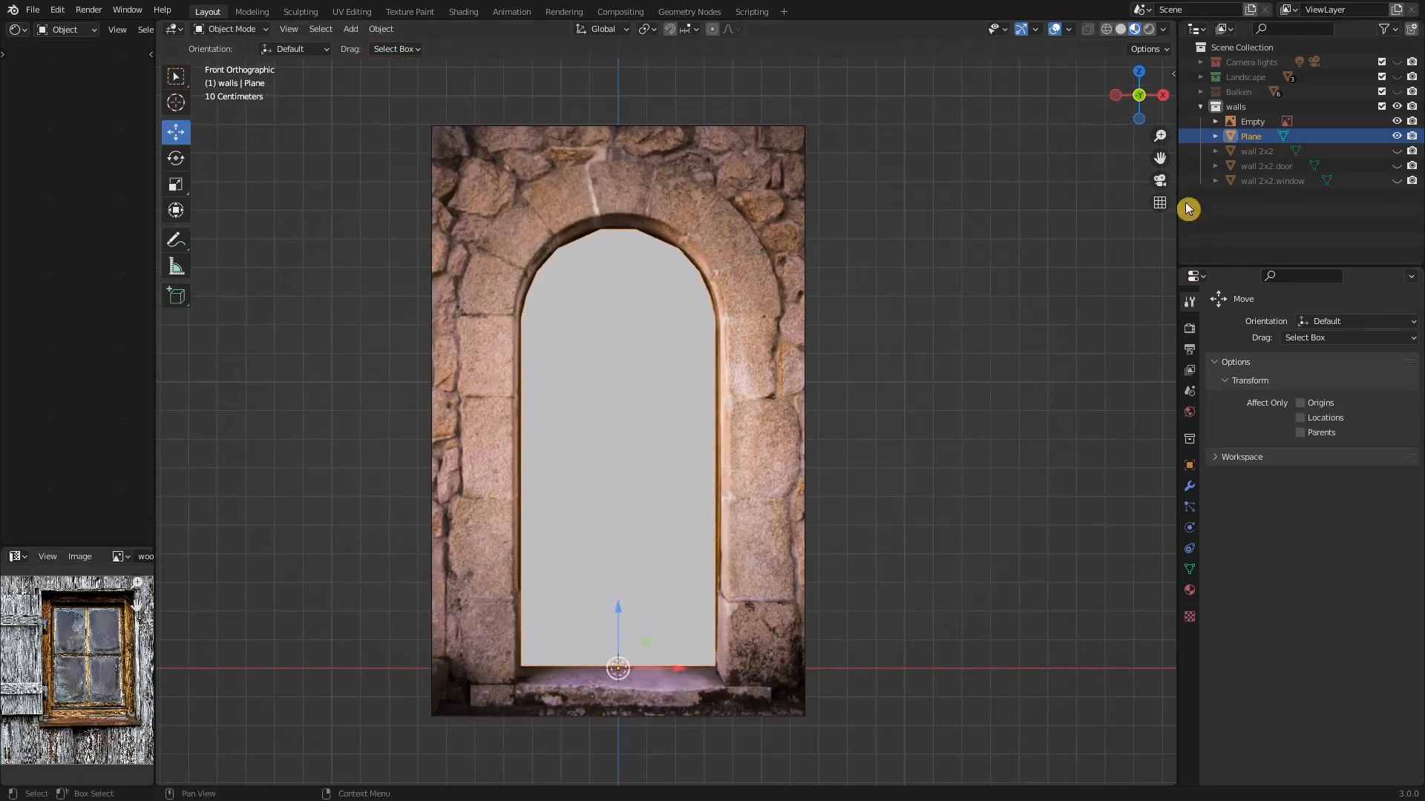
pyautogui.doubleClick(1251, 139)
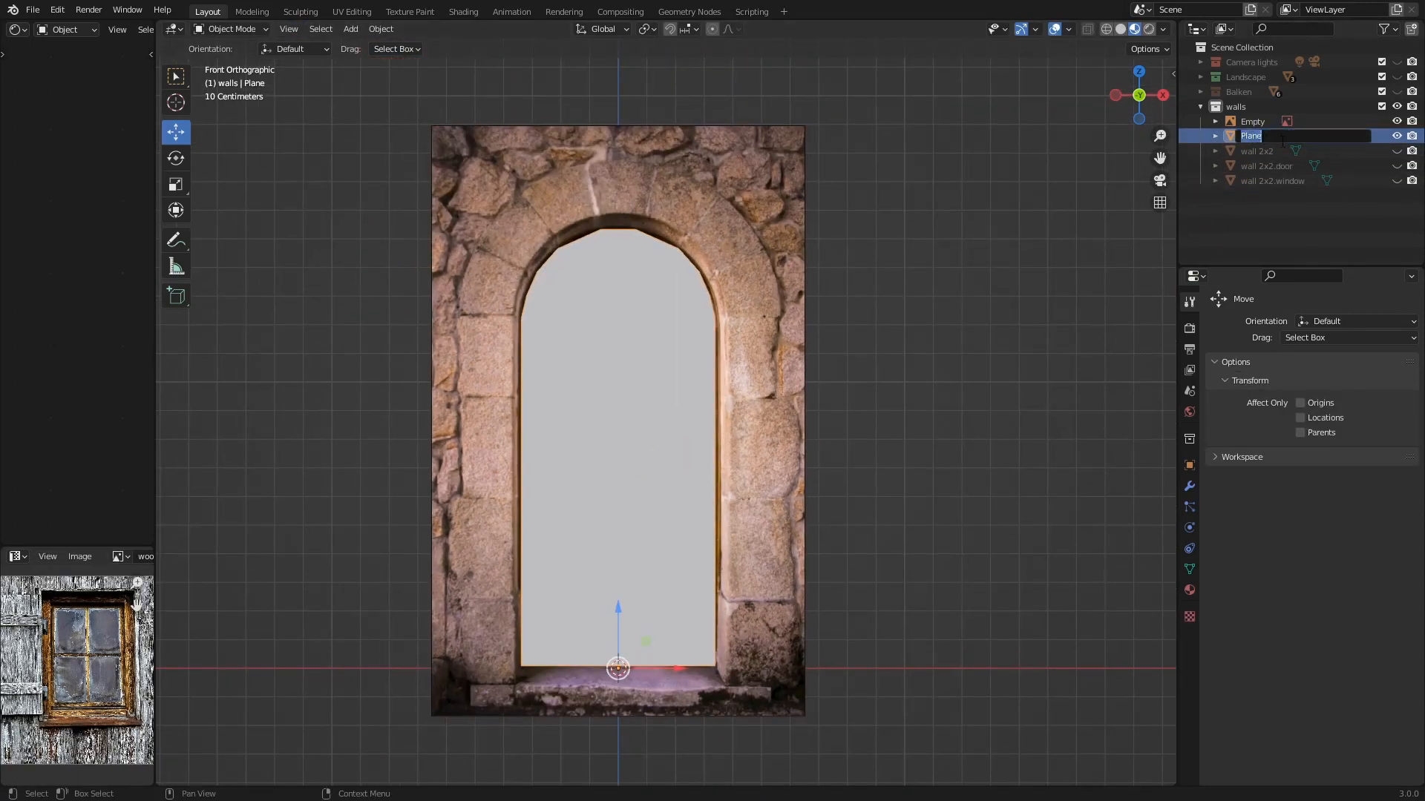
pyautogui.write('Door')
pyautogui.press('Return')
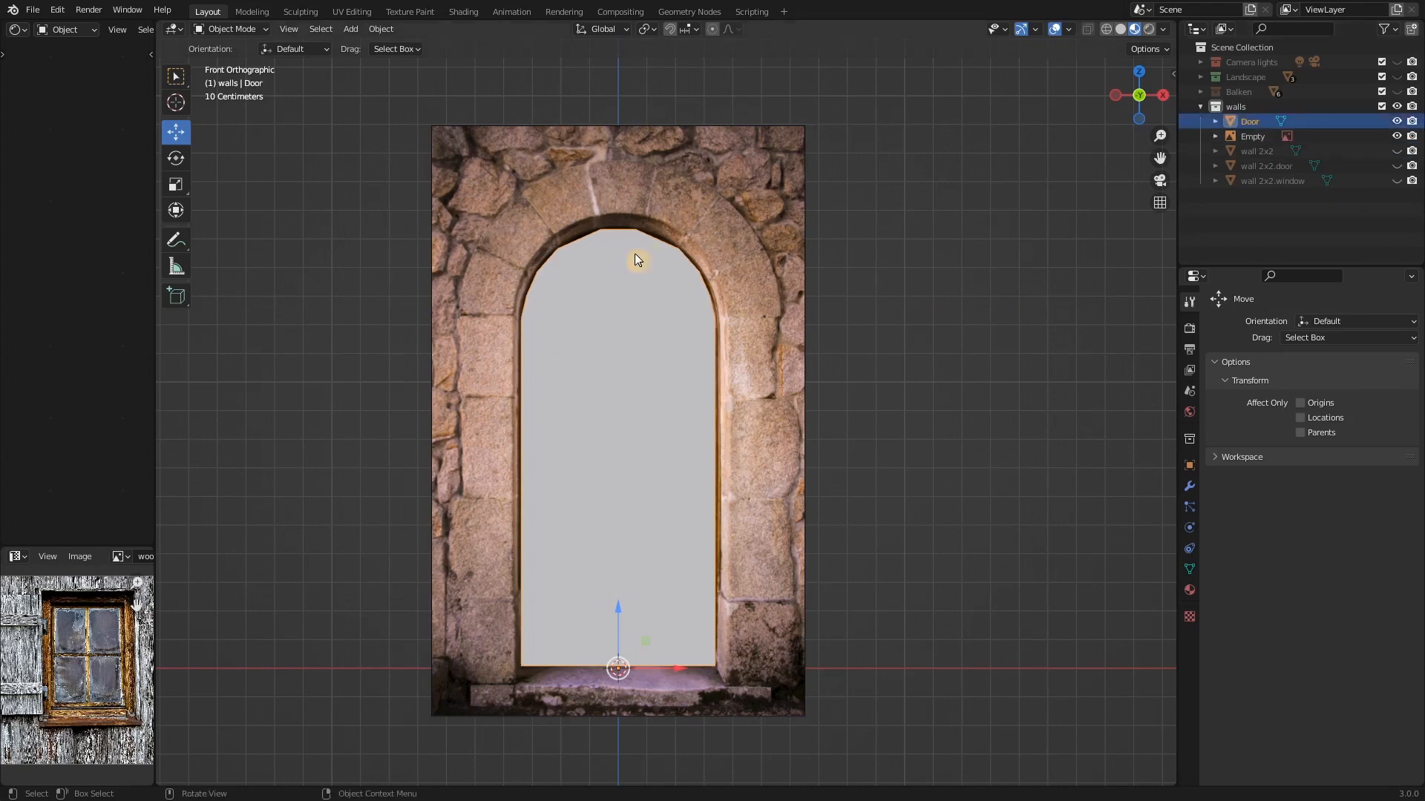
# - Switch the viewport to wireframe shading to reveal the door reference and open the Door mesh in Edit Mode
pyautogui.click(1106, 30)
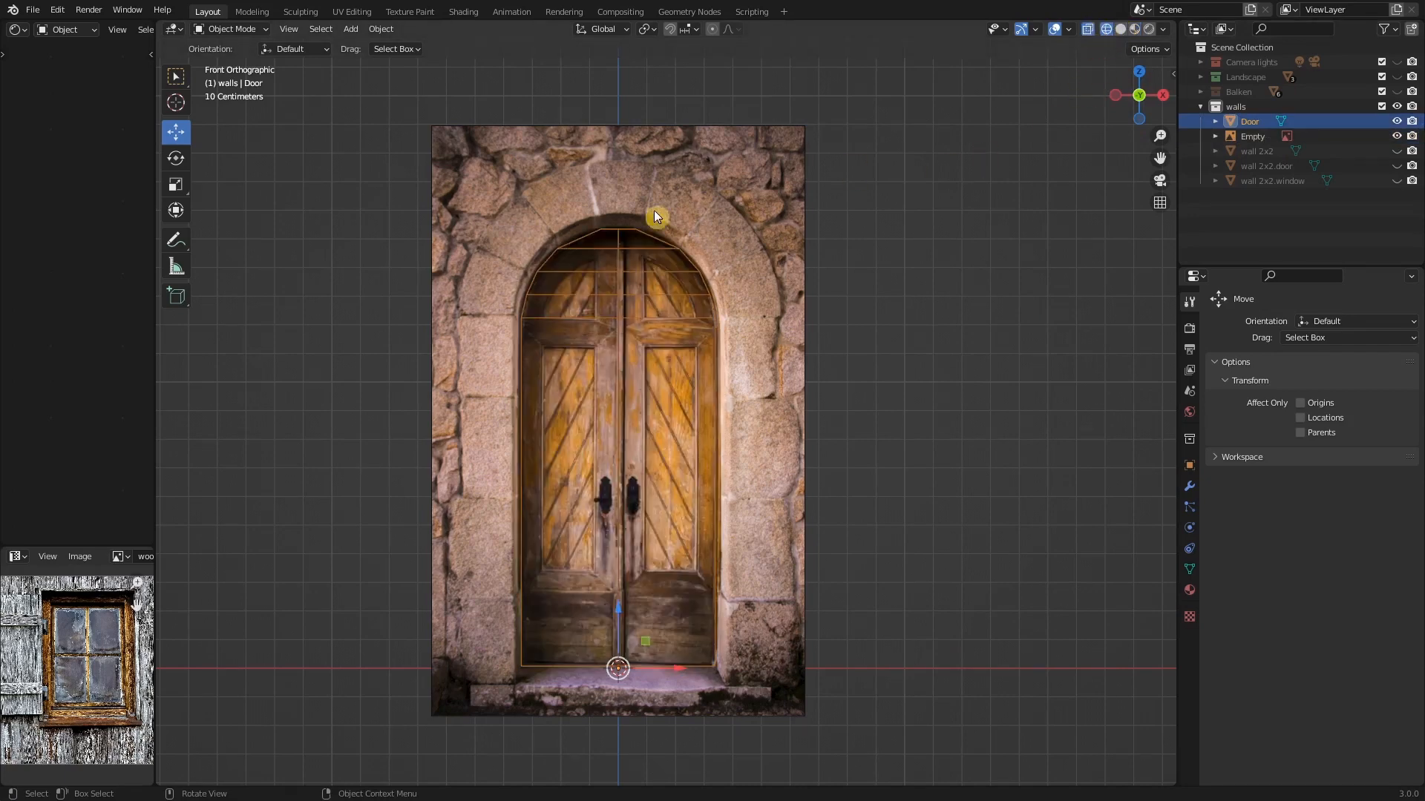
pyautogui.scroll(3, 576, 256)
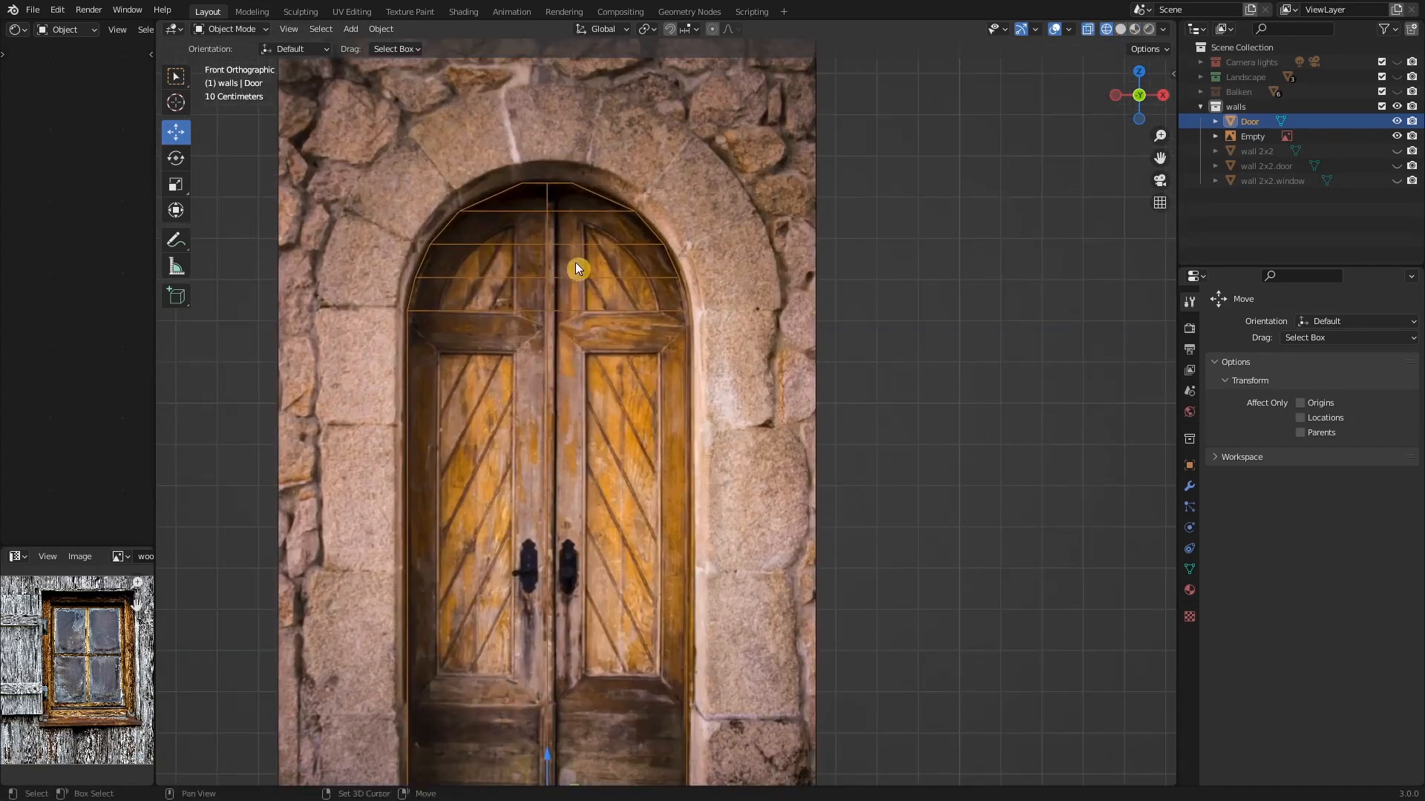
pyautogui.keyDown('shift'); pyautogui.moveTo(575, 267); pyautogui.dragTo(622, 217, button='middle'); pyautogui.keyUp('shift')
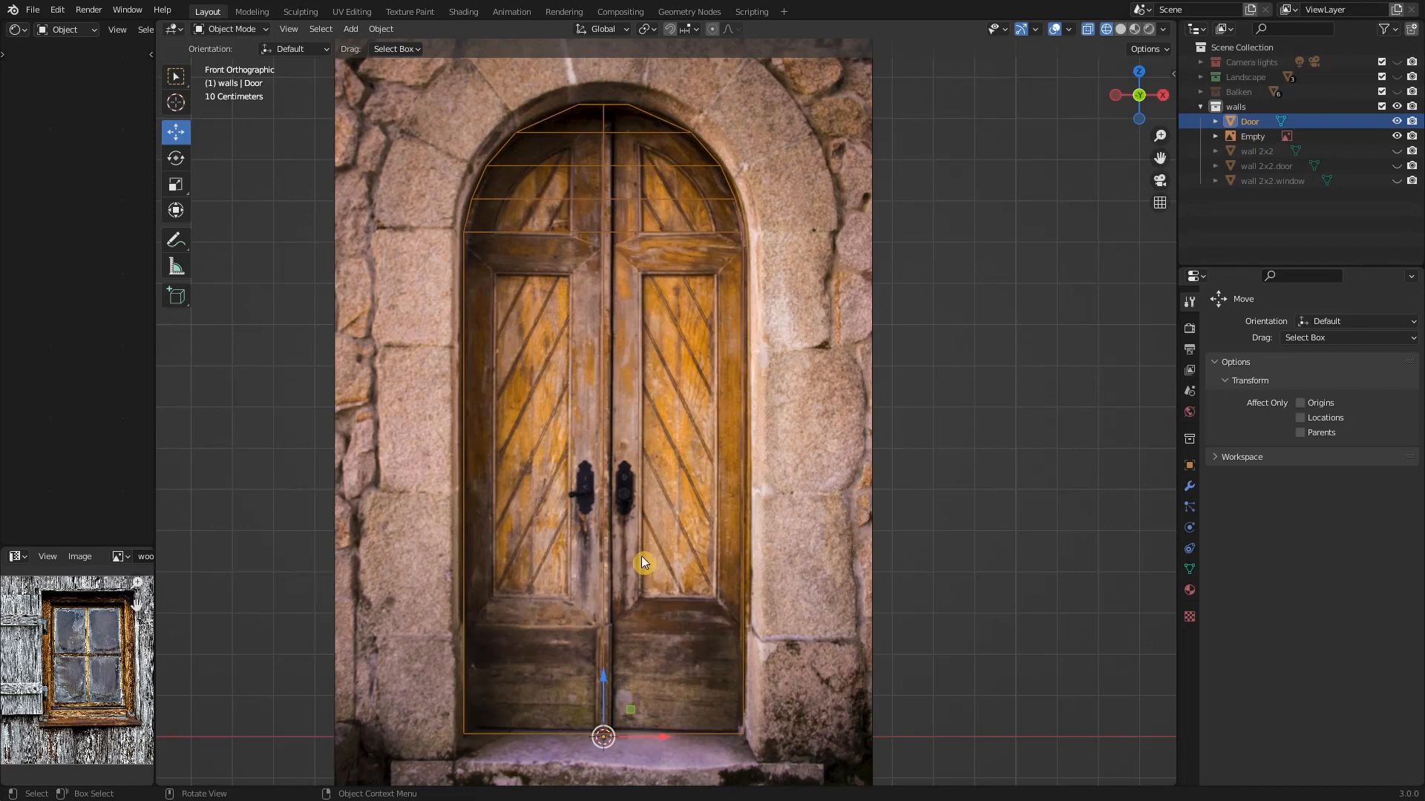
pyautogui.press('Tab')
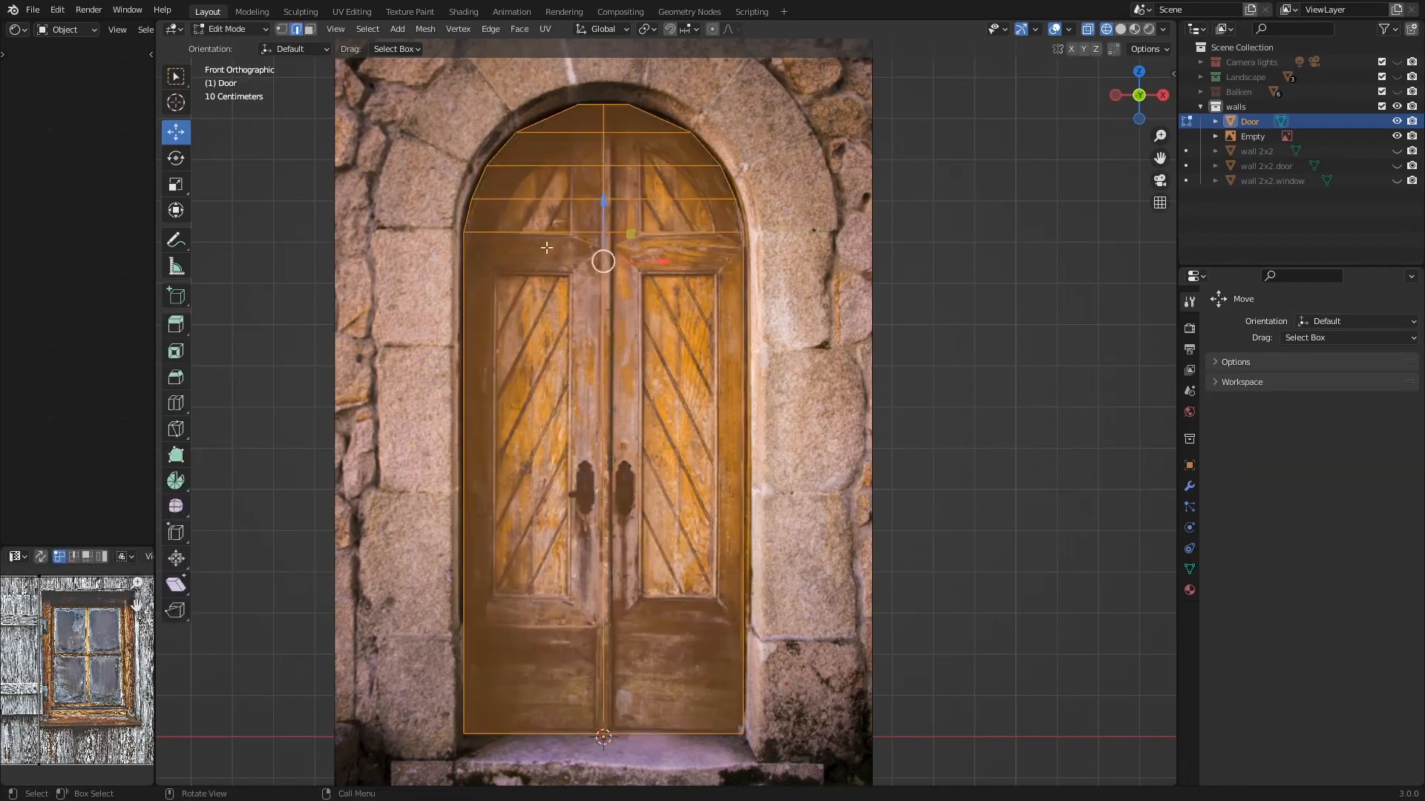
pyautogui.scroll(1, 544, 197)
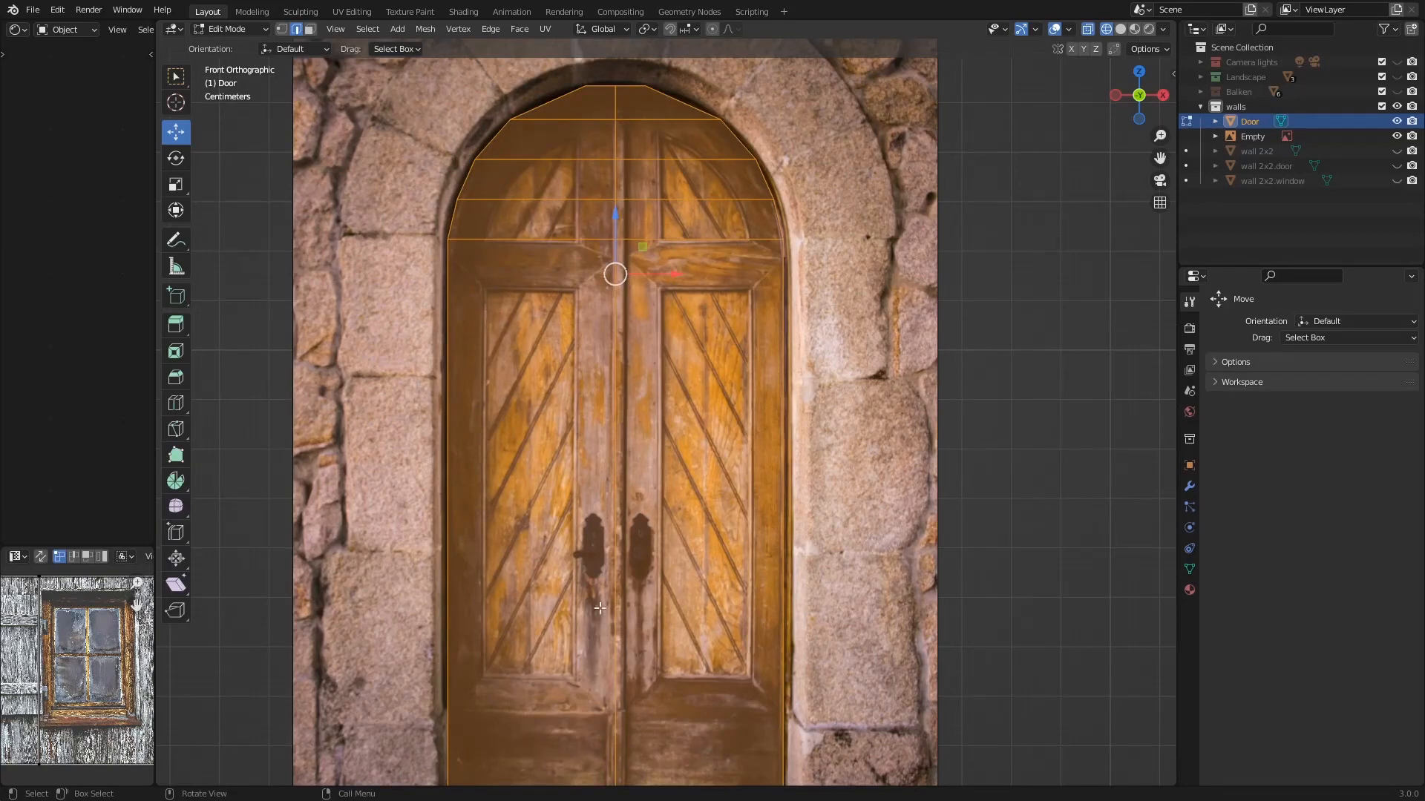
pyautogui.keyDown('shift'); pyautogui.moveTo(599, 609); pyautogui.dragTo(595, 466, button='middle'); pyautogui.keyUp('shift')
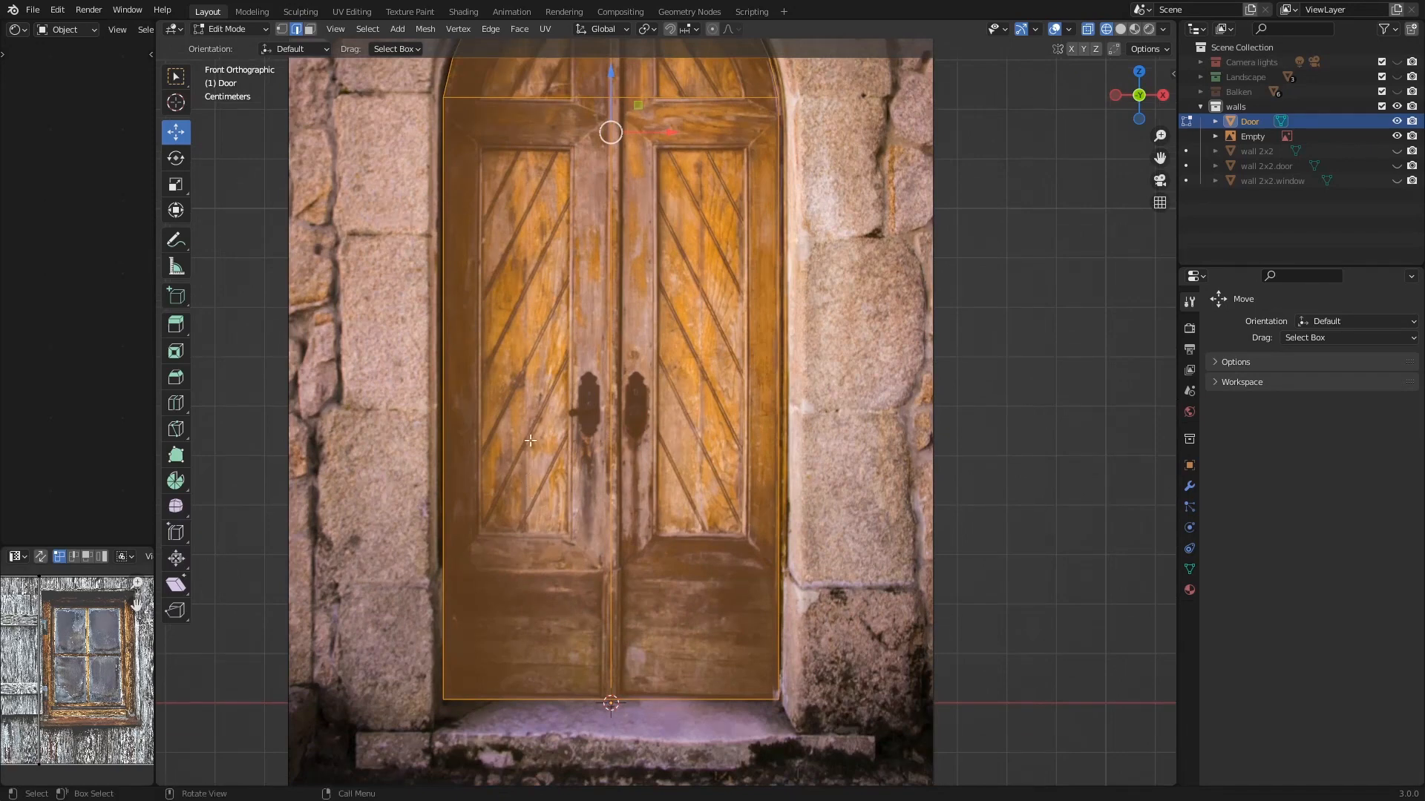
pyautogui.keyDown('shift'); pyautogui.moveTo(530, 441); pyautogui.dragTo(590, 531, button='middle'); pyautogui.keyUp('shift')
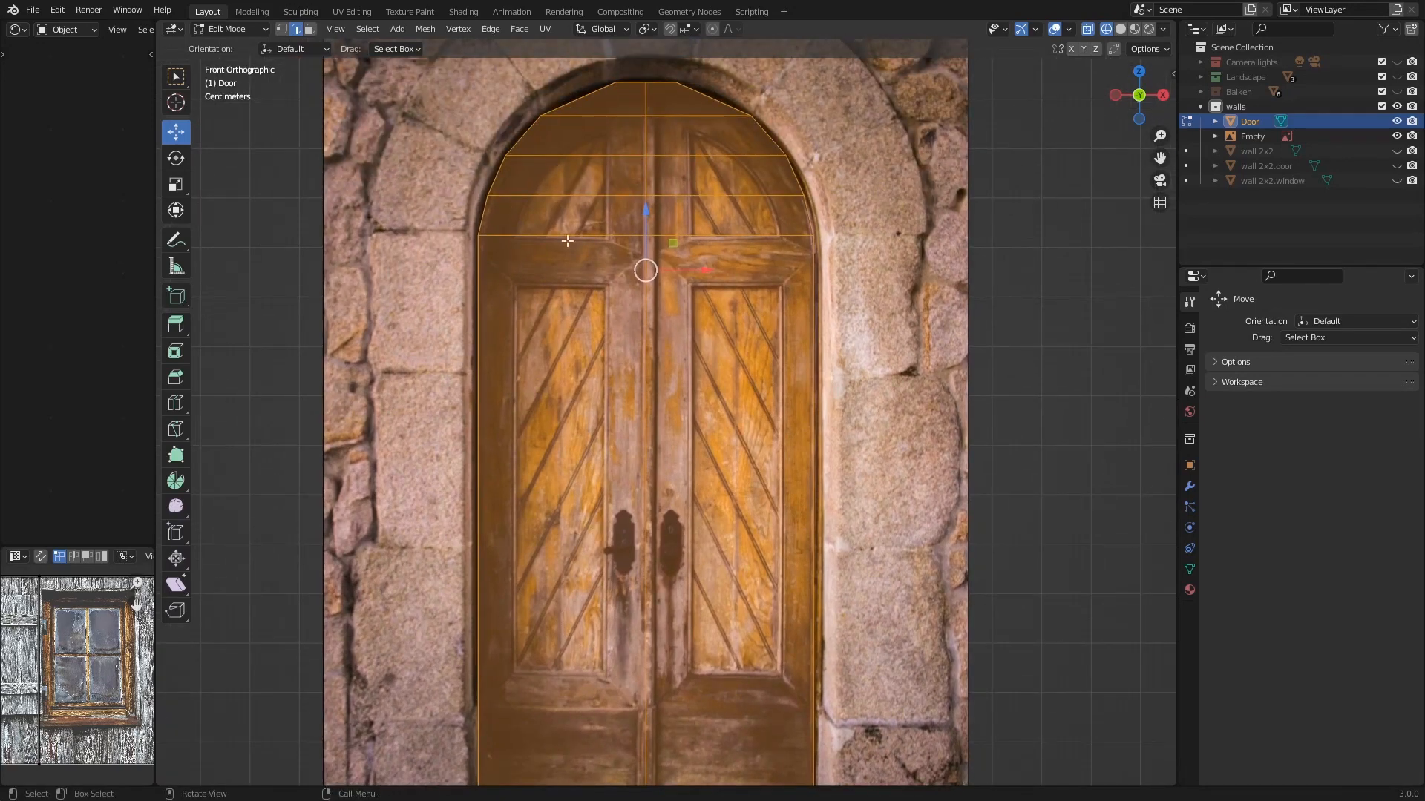
pyautogui.keyDown('shift'); pyautogui.moveTo(567, 241); pyautogui.dragTo(613, 326, button='middle'); pyautogui.keyUp('shift')
pyautogui.scroll(1, 615, 324)
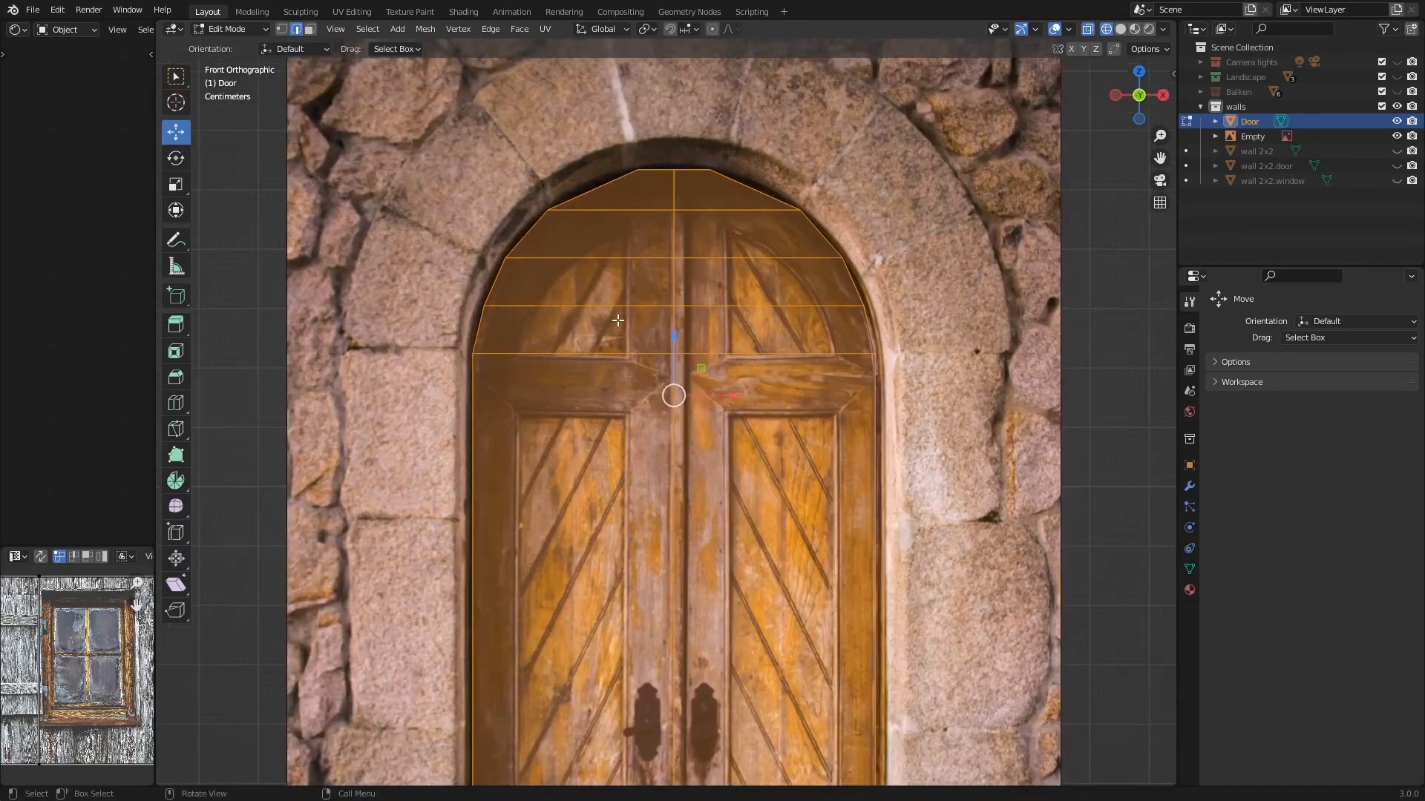
# - Add a vertical loop cut in the left door leaf, slid by a factor of about -0.522 to the panel's inner edge
pyautogui.hotkey('ctrl', 'r')
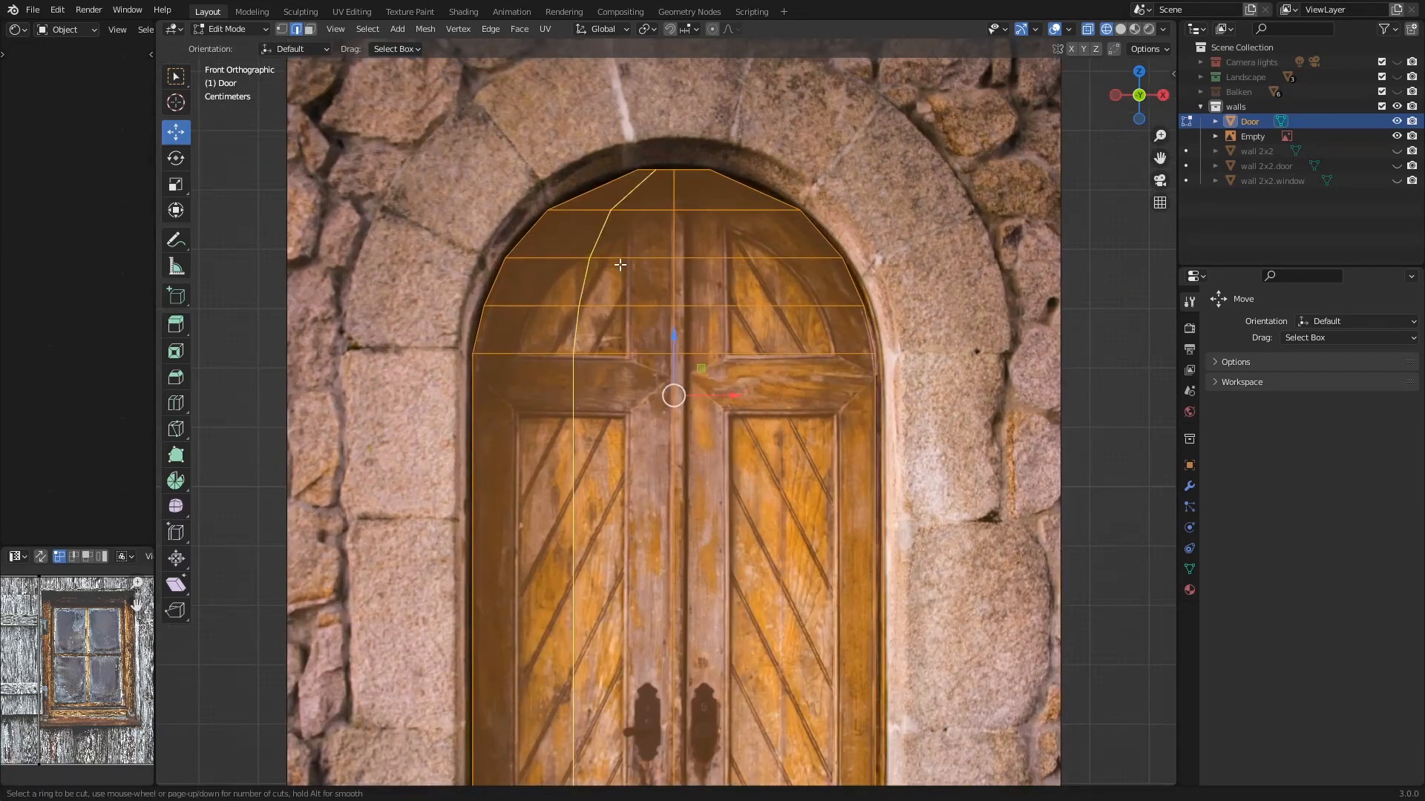
pyautogui.click(613, 271)
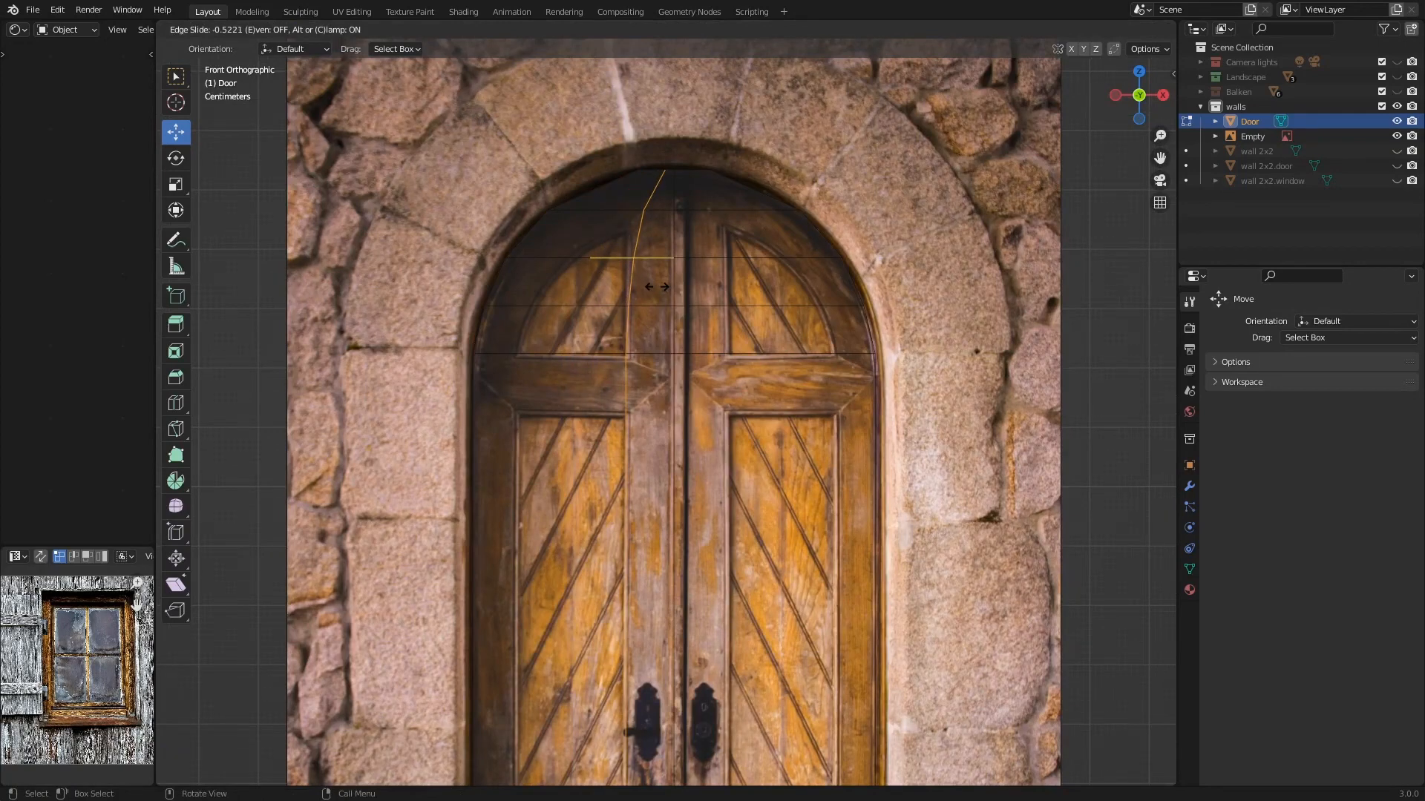
pyautogui.click(656, 287)
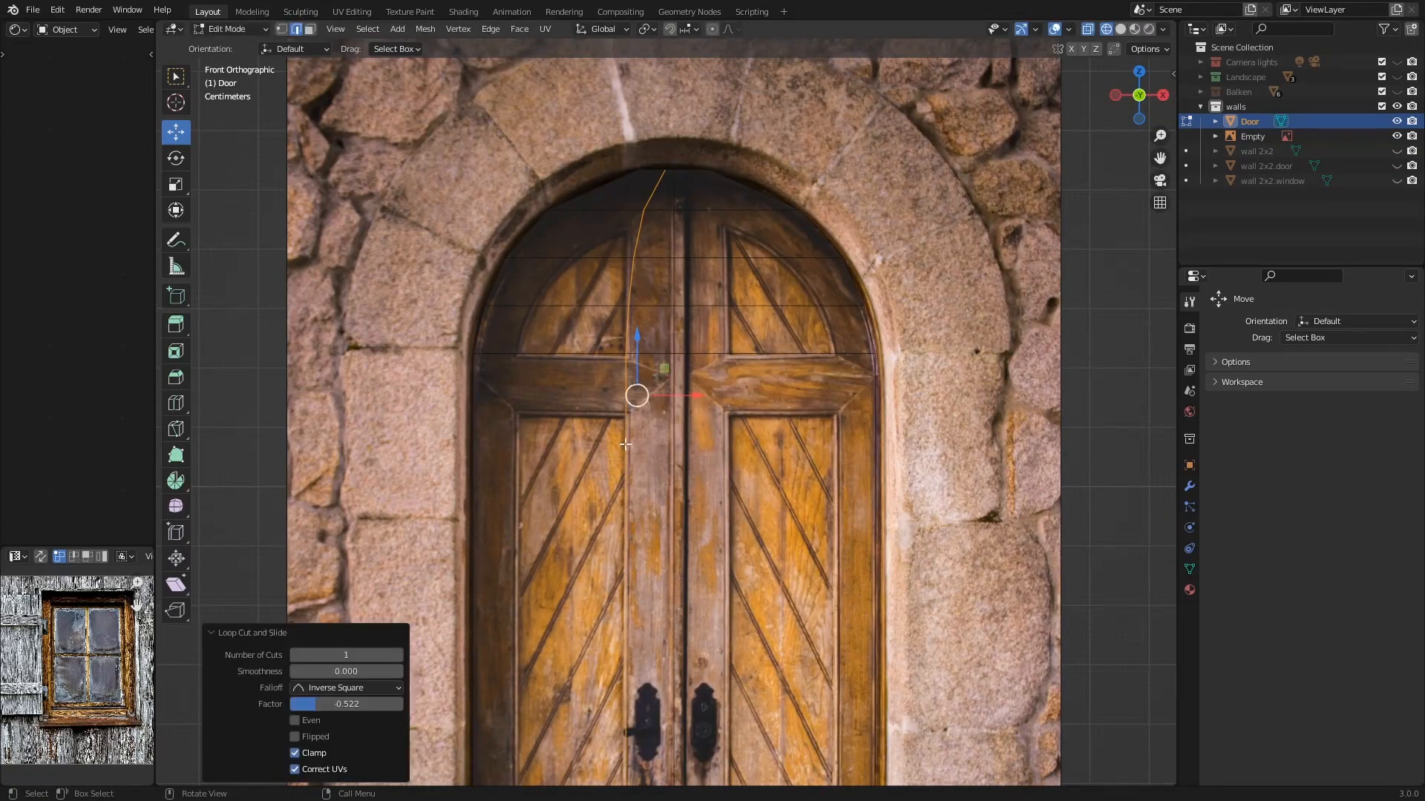
# - Add a vertical loop cut in the left door leaf, slid by a factor of about 0.398 to the panel's outer edge
pyautogui.hotkey('ctrl', 'r')
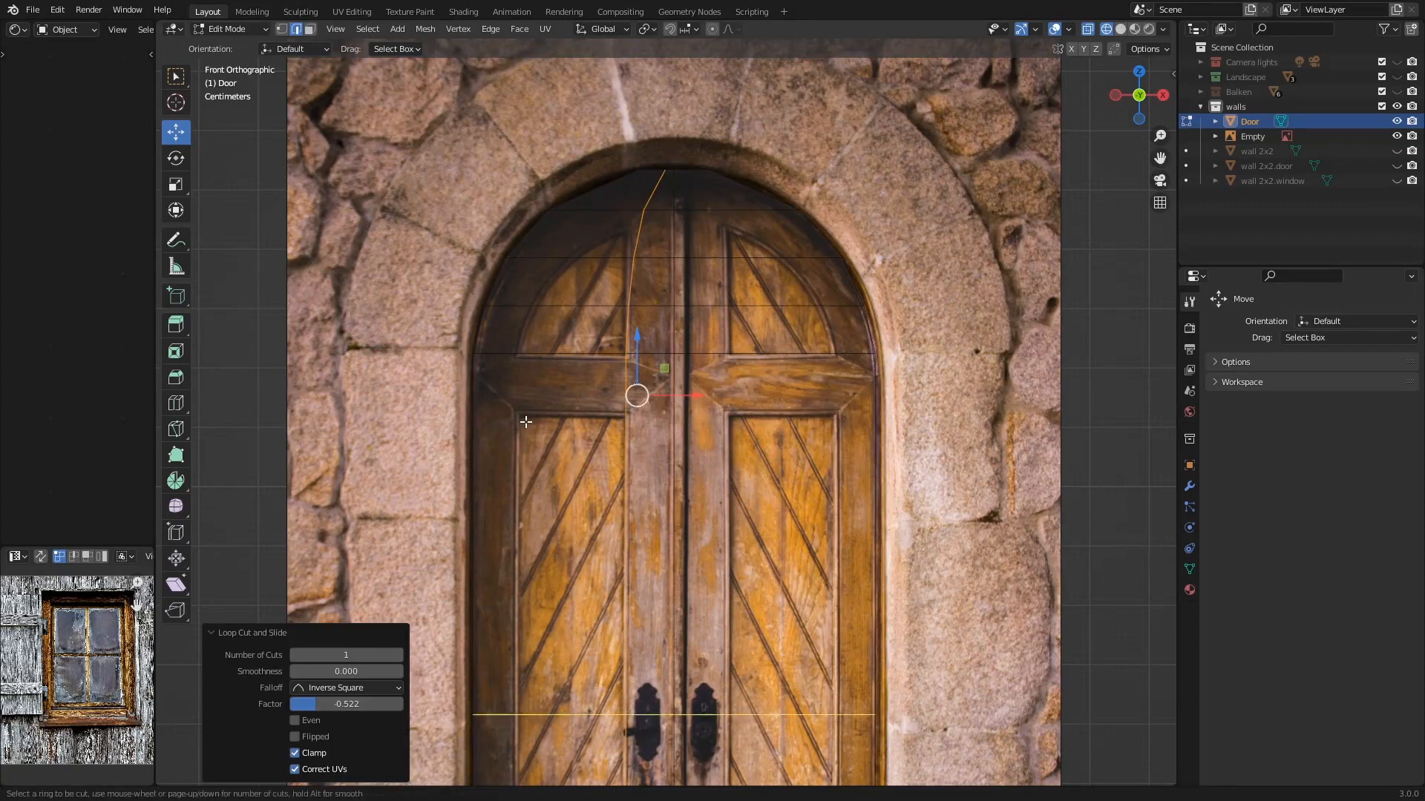
pyautogui.click(584, 346)
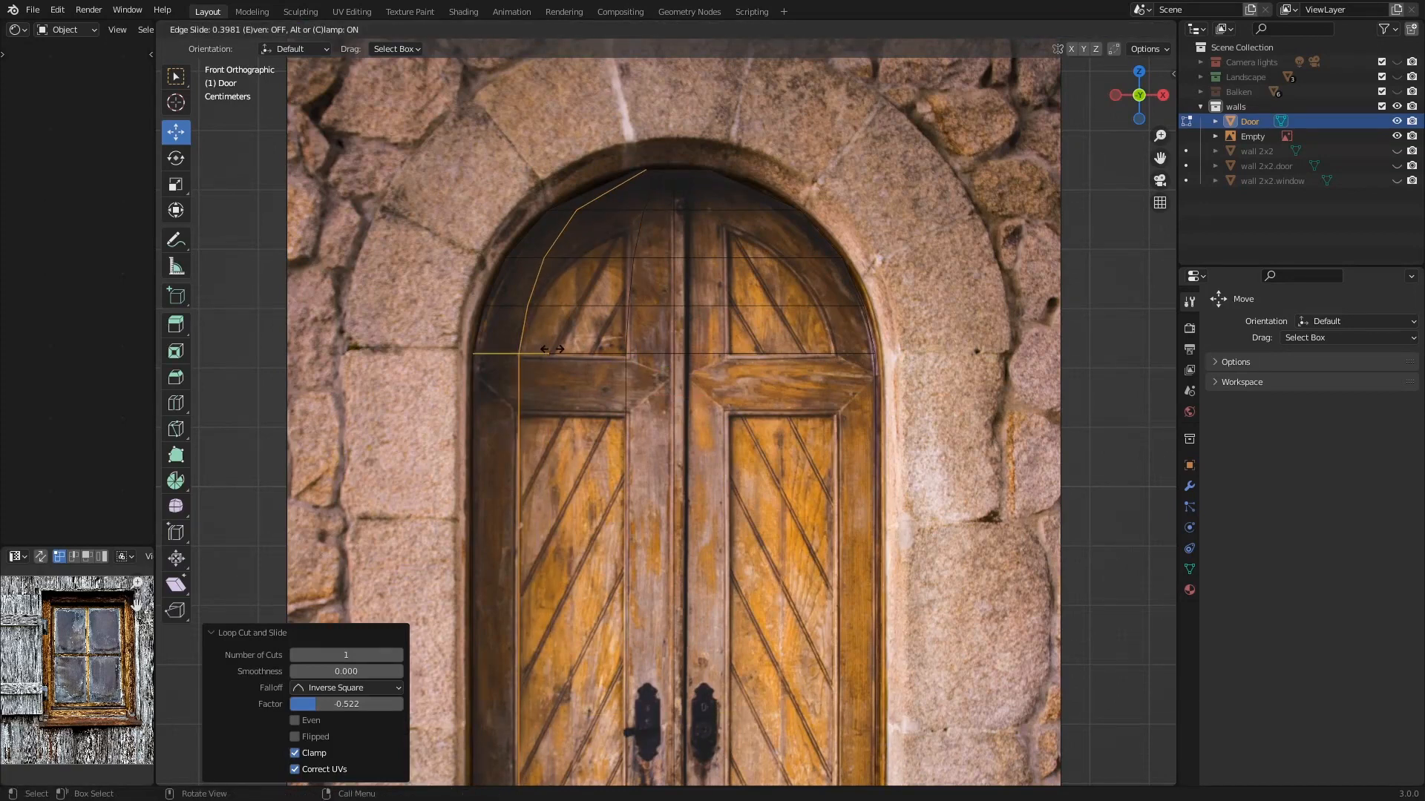
pyautogui.click(552, 349)
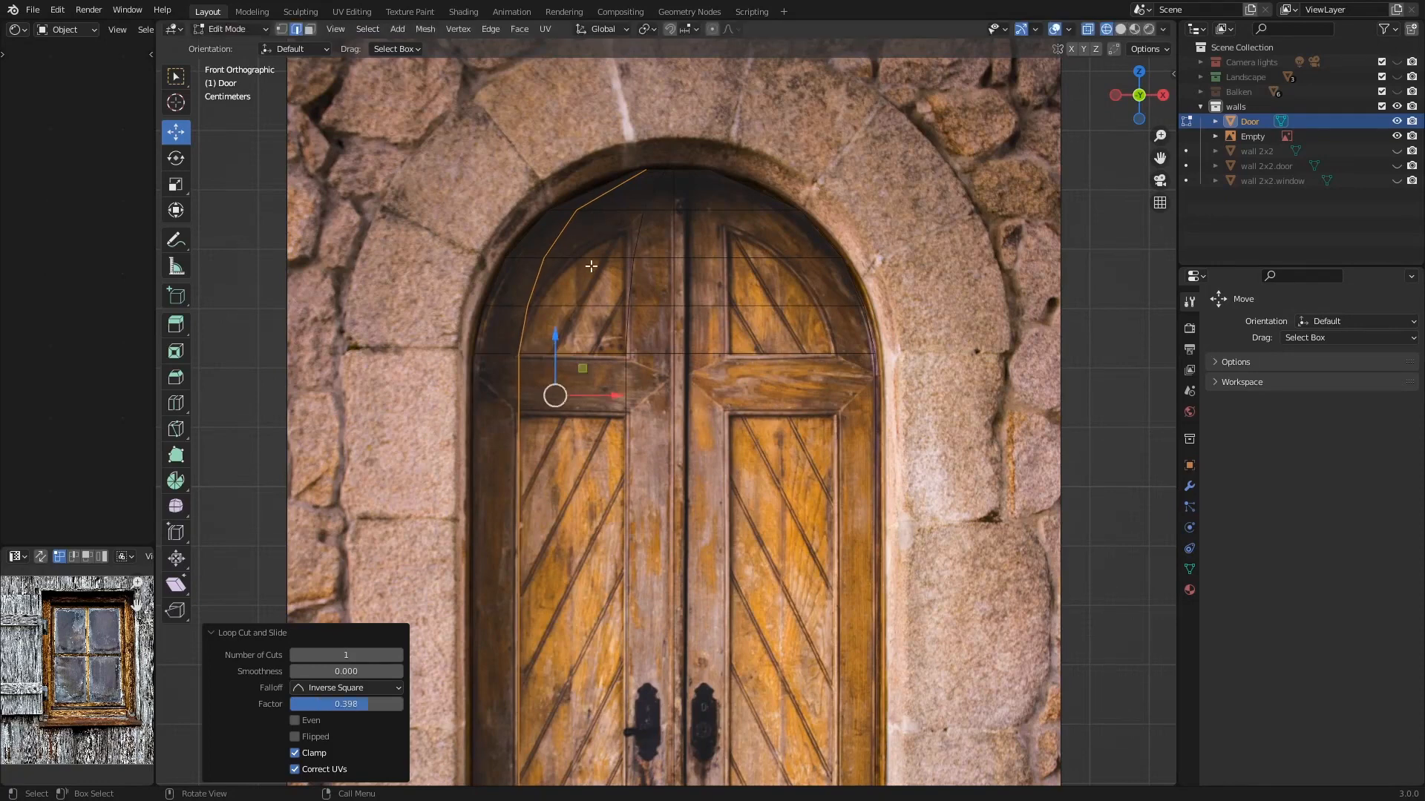
# - Add a horizontal loop cut across the door, slid by a factor of about -0.825 to the top of the tall panels
pyautogui.keyDown('shift'); pyautogui.moveTo(591, 266); pyautogui.dragTo(593, 319, button='middle'); pyautogui.keyUp('shift')
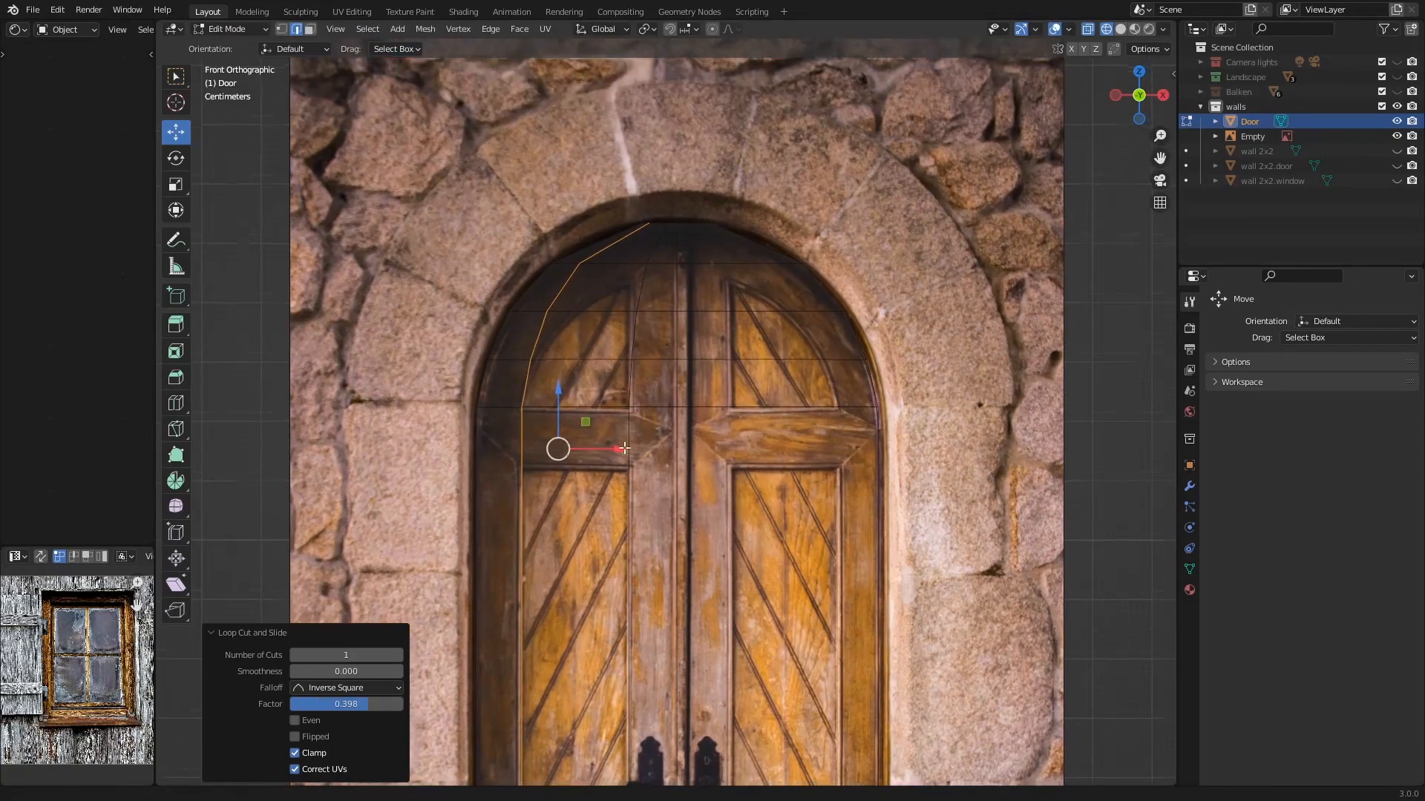
pyautogui.keyDown('shift'); pyautogui.moveTo(624, 448); pyautogui.dragTo(626, 401, button='middle'); pyautogui.keyUp('shift')
pyautogui.hotkey('ctrl', 'r')
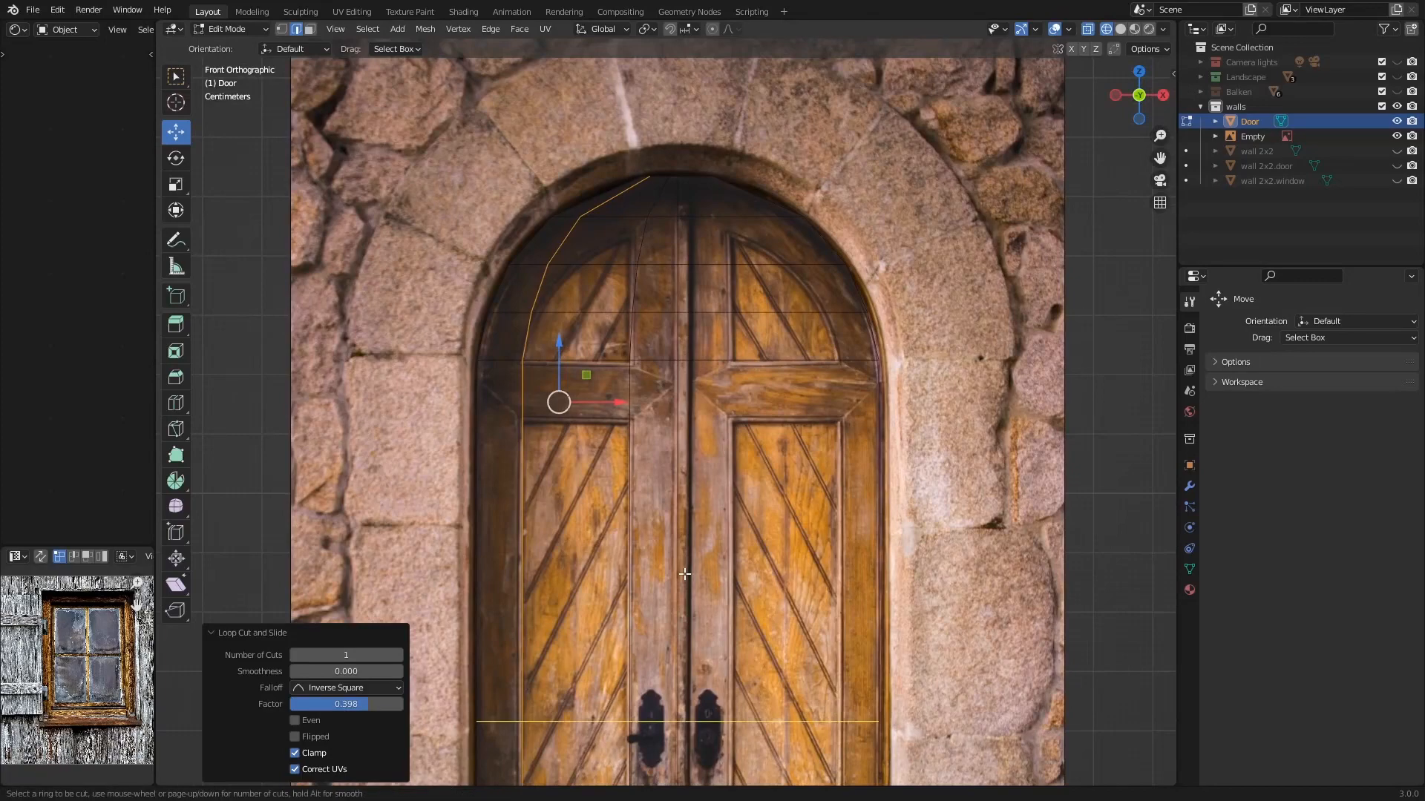
pyautogui.click(676, 574)
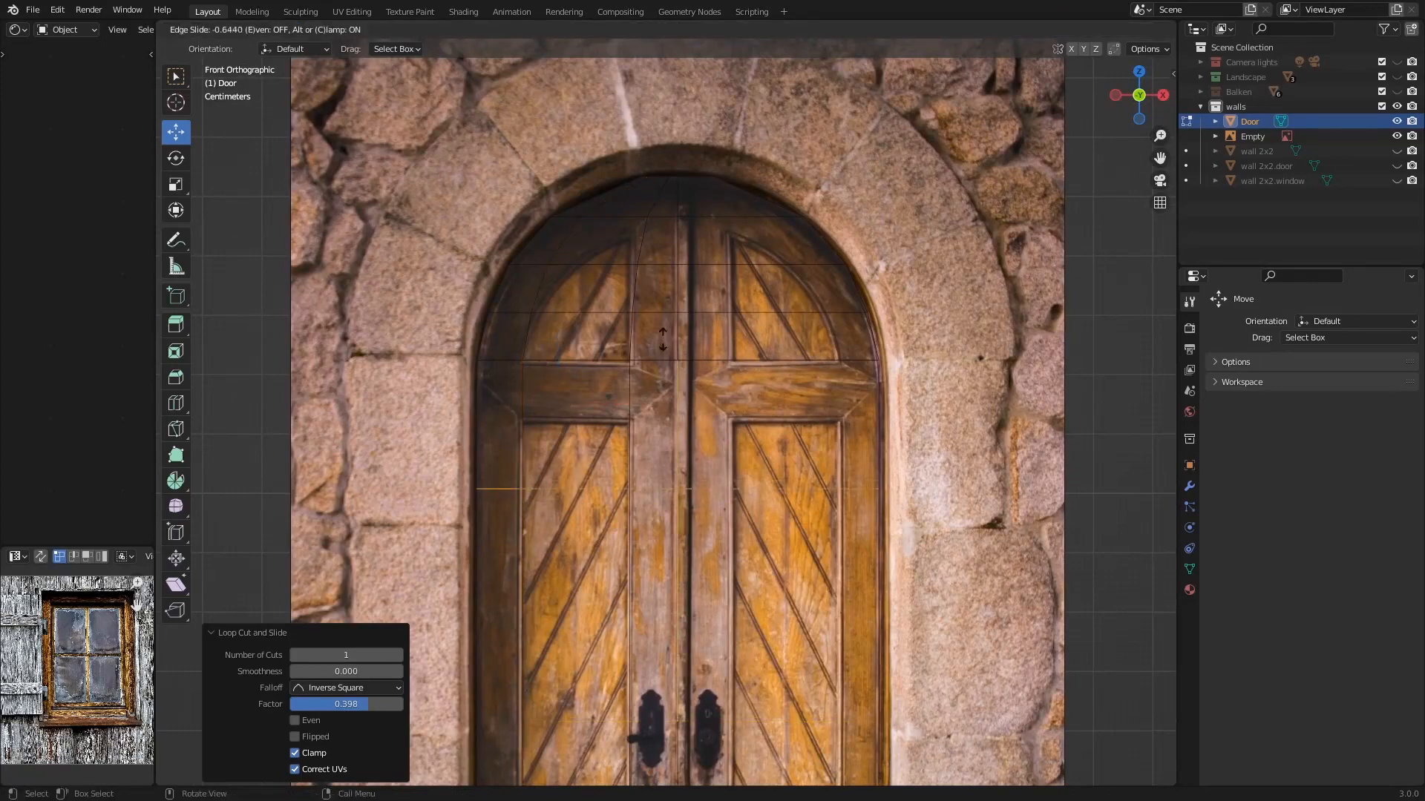
pyautogui.click(660, 277)
# - Add a horizontal loop cut across the door, slid by a factor of about 0.398 to the bottom of the tall panels
pyautogui.scroll(-1, 648, 401)
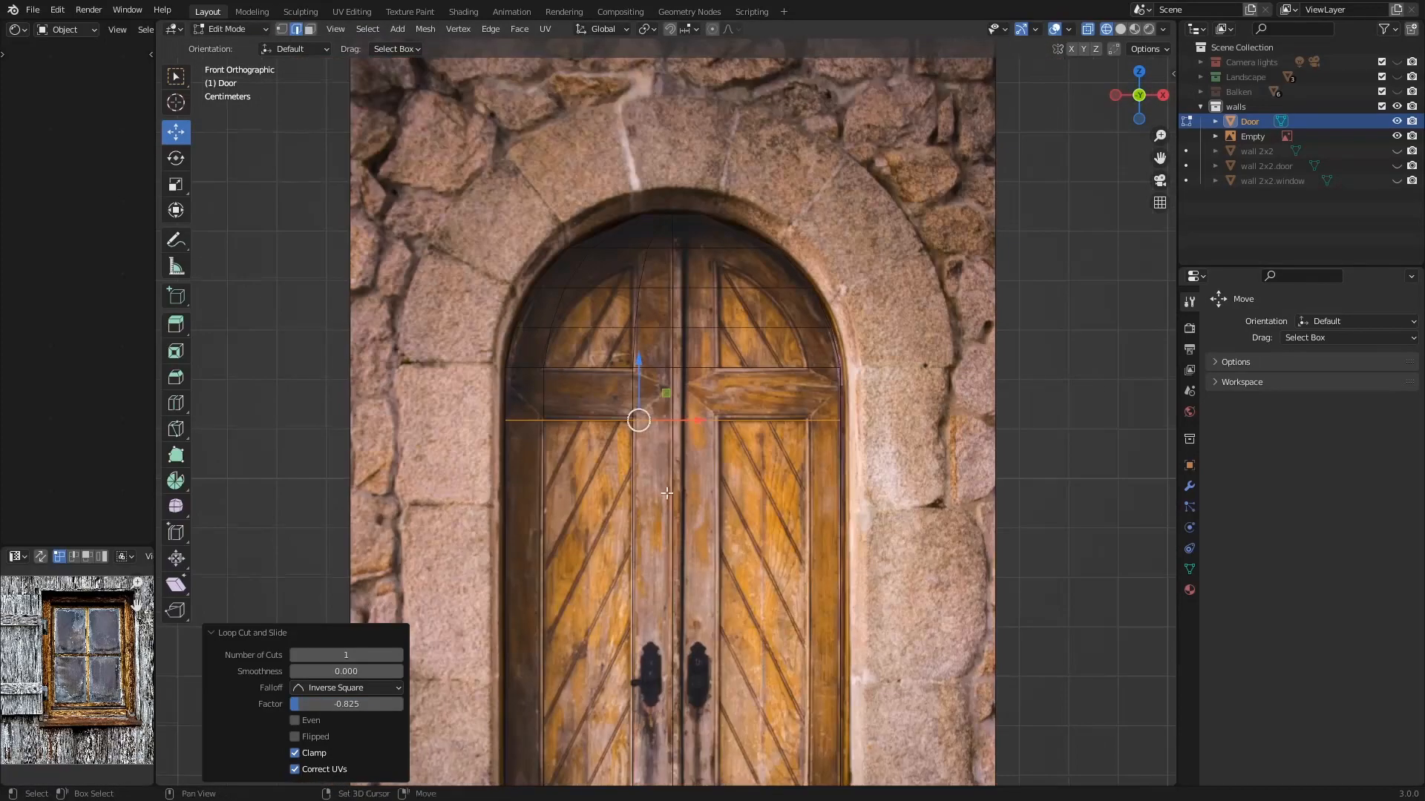
pyautogui.keyDown('shift'); pyautogui.moveTo(650, 407); pyautogui.dragTo(627, 108, button='middle'); pyautogui.keyUp('shift')
pyautogui.scroll(2, 636, 467)
pyautogui.hotkey('ctrl', 'r')
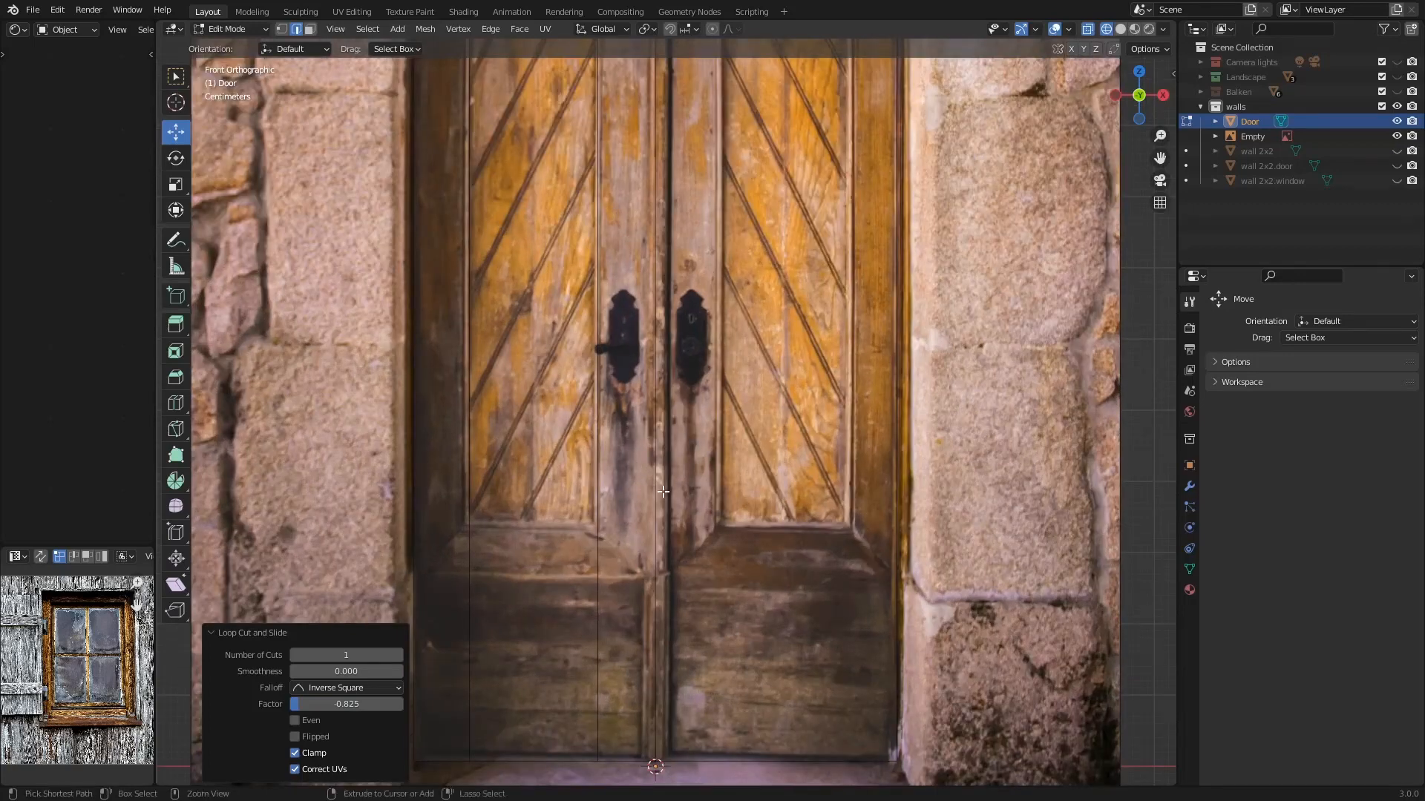
pyautogui.click(658, 490)
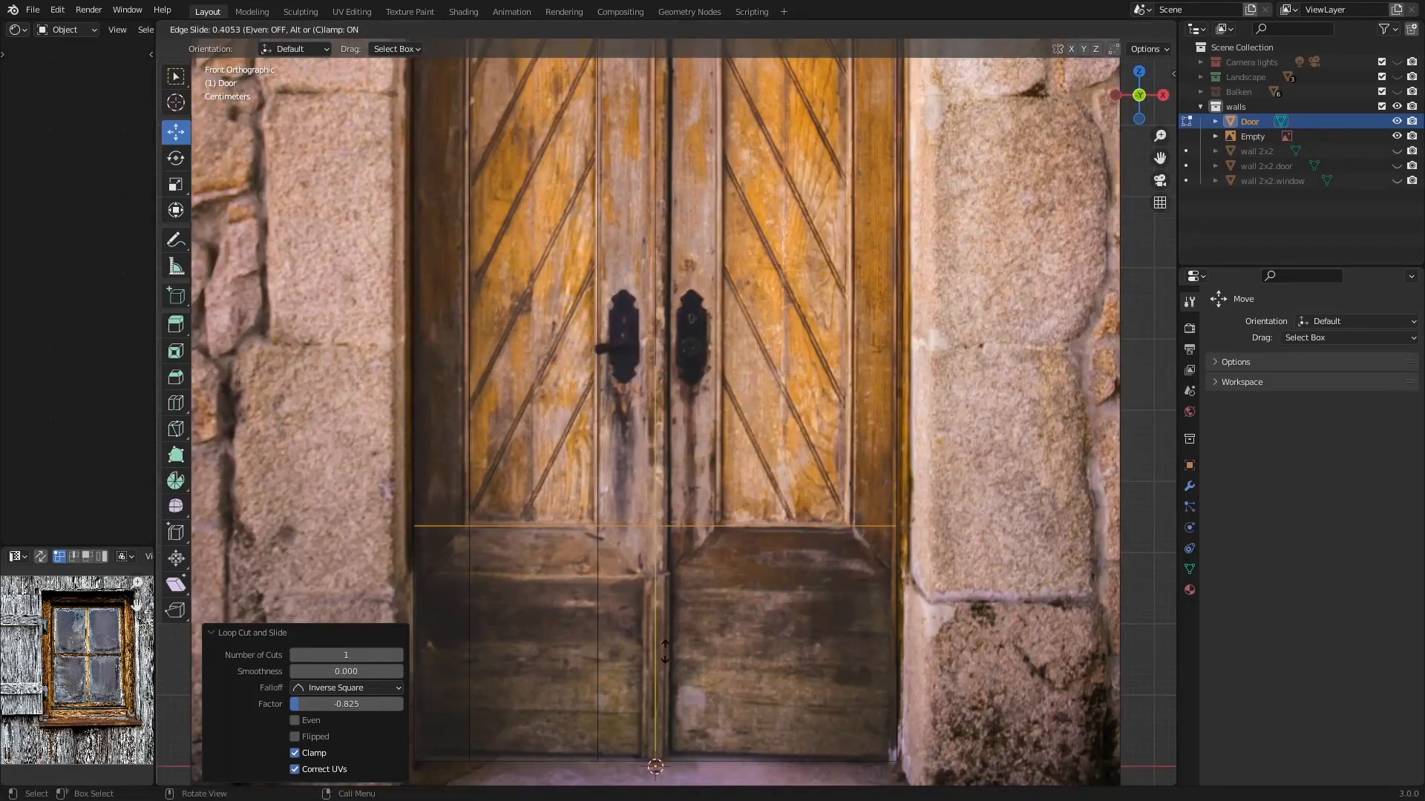
pyautogui.click(665, 650)
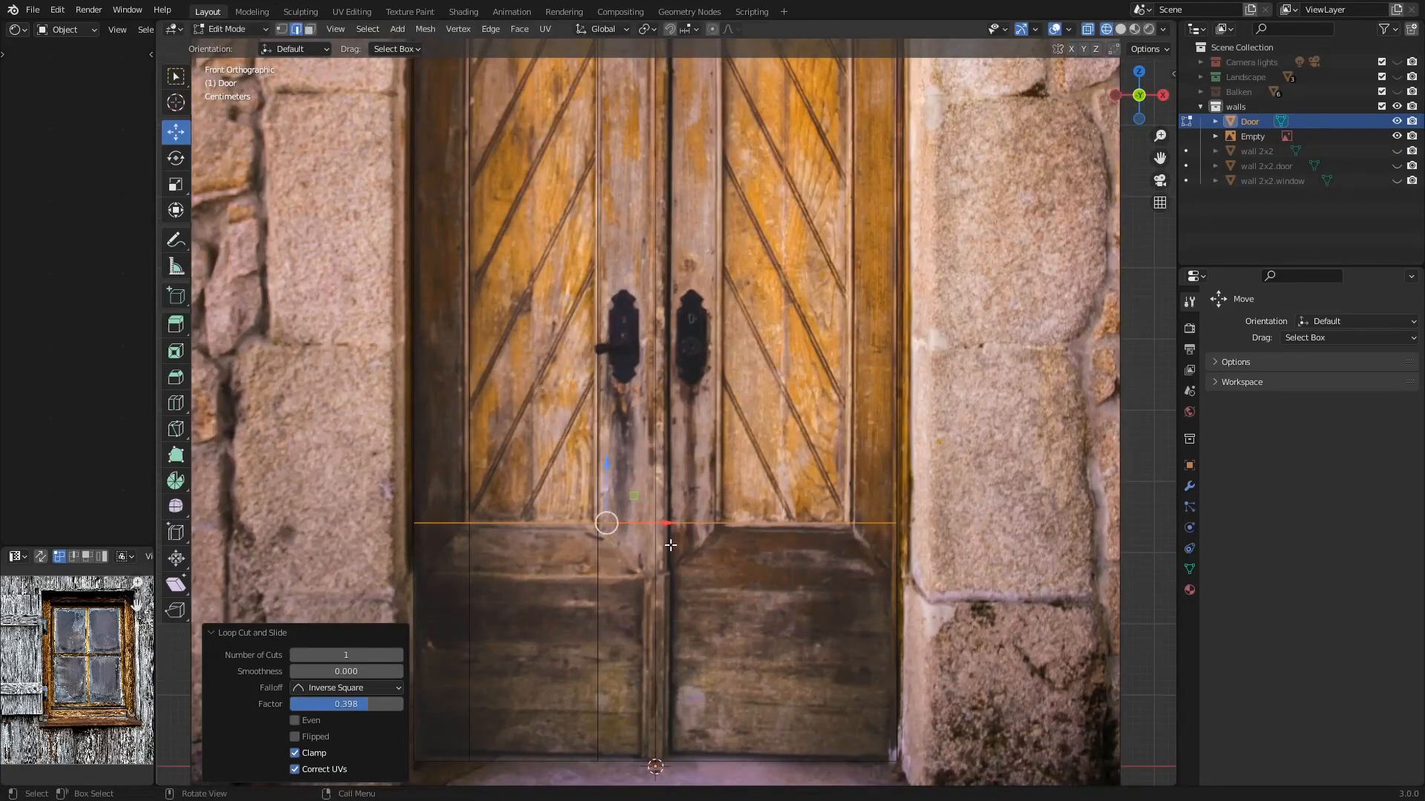
# - Enable the Screencast Keys display in the viewport
pyautogui.keyDown('shift'); pyautogui.scroll(8, 630, 450); pyautogui.keyUp('shift')
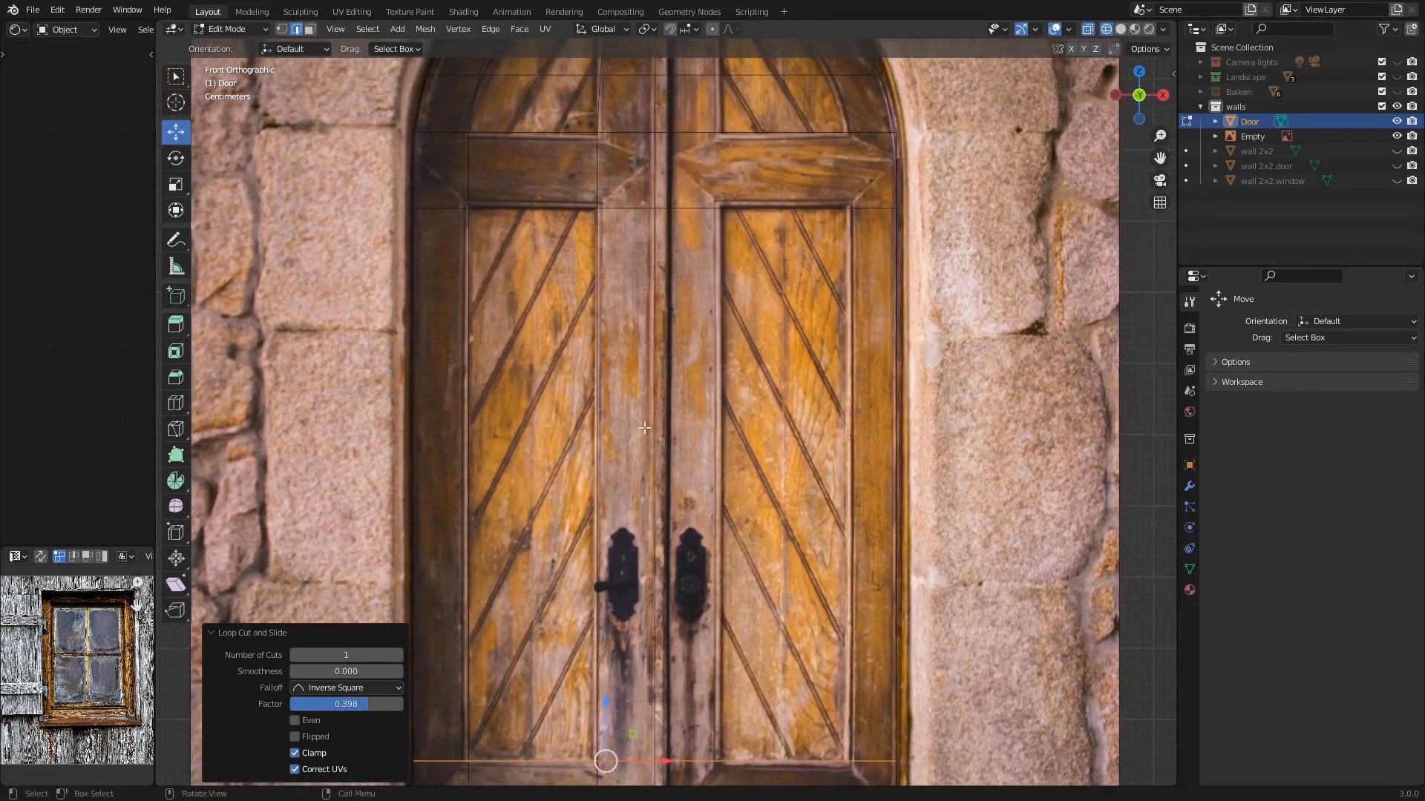
pyautogui.keyDown('shift'); pyautogui.scroll(6, 626, 288); pyautogui.keyUp('shift')
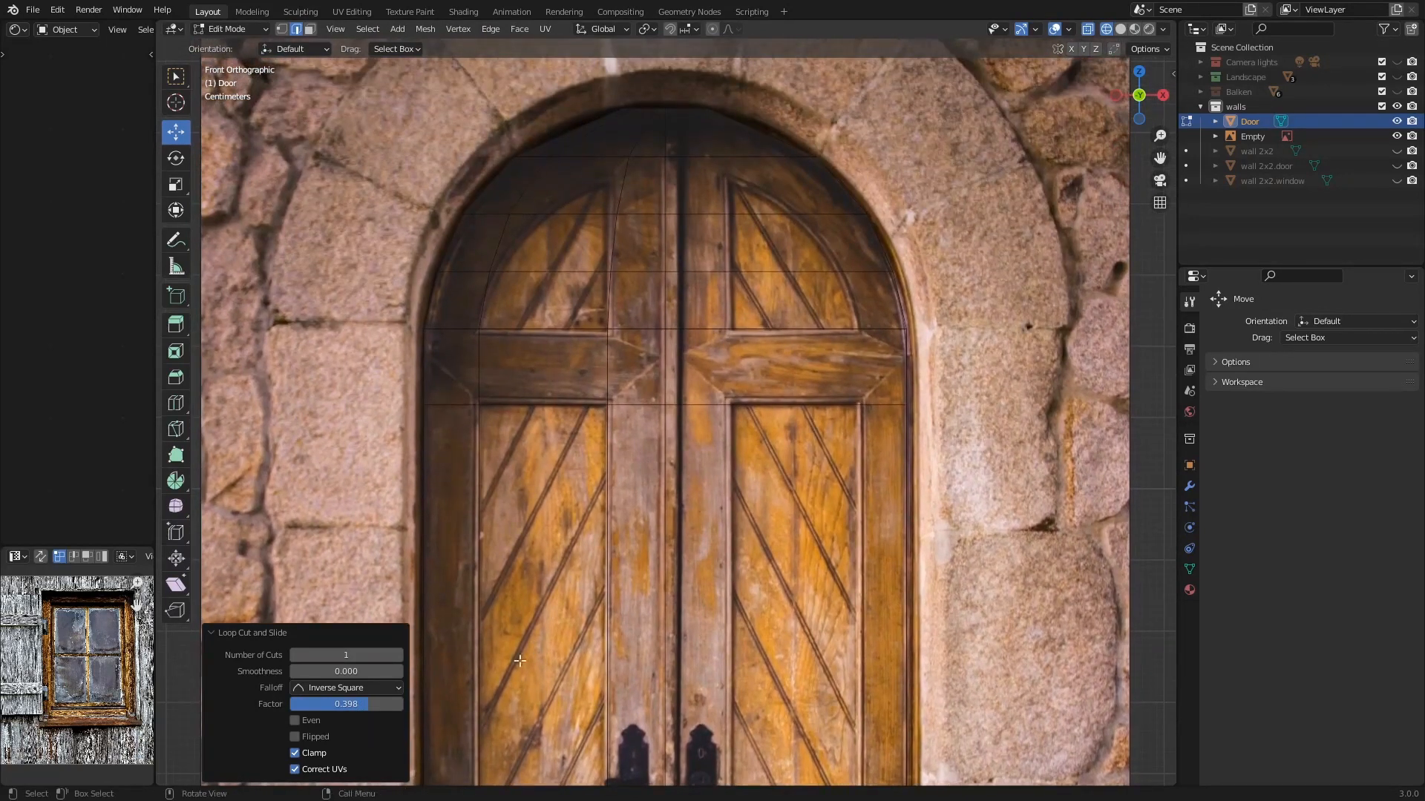
pyautogui.press('n')
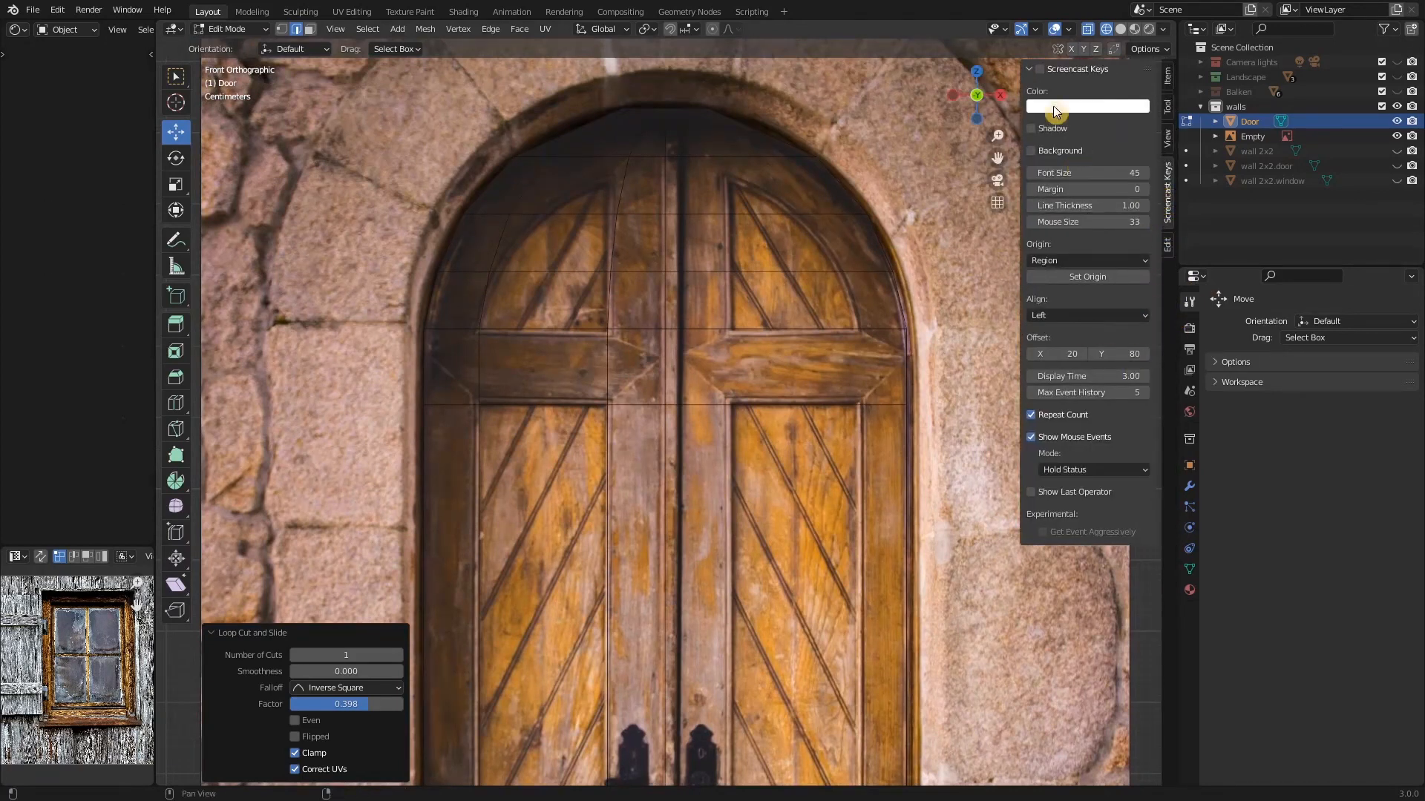
pyautogui.click(1040, 69)
pyautogui.press('n')
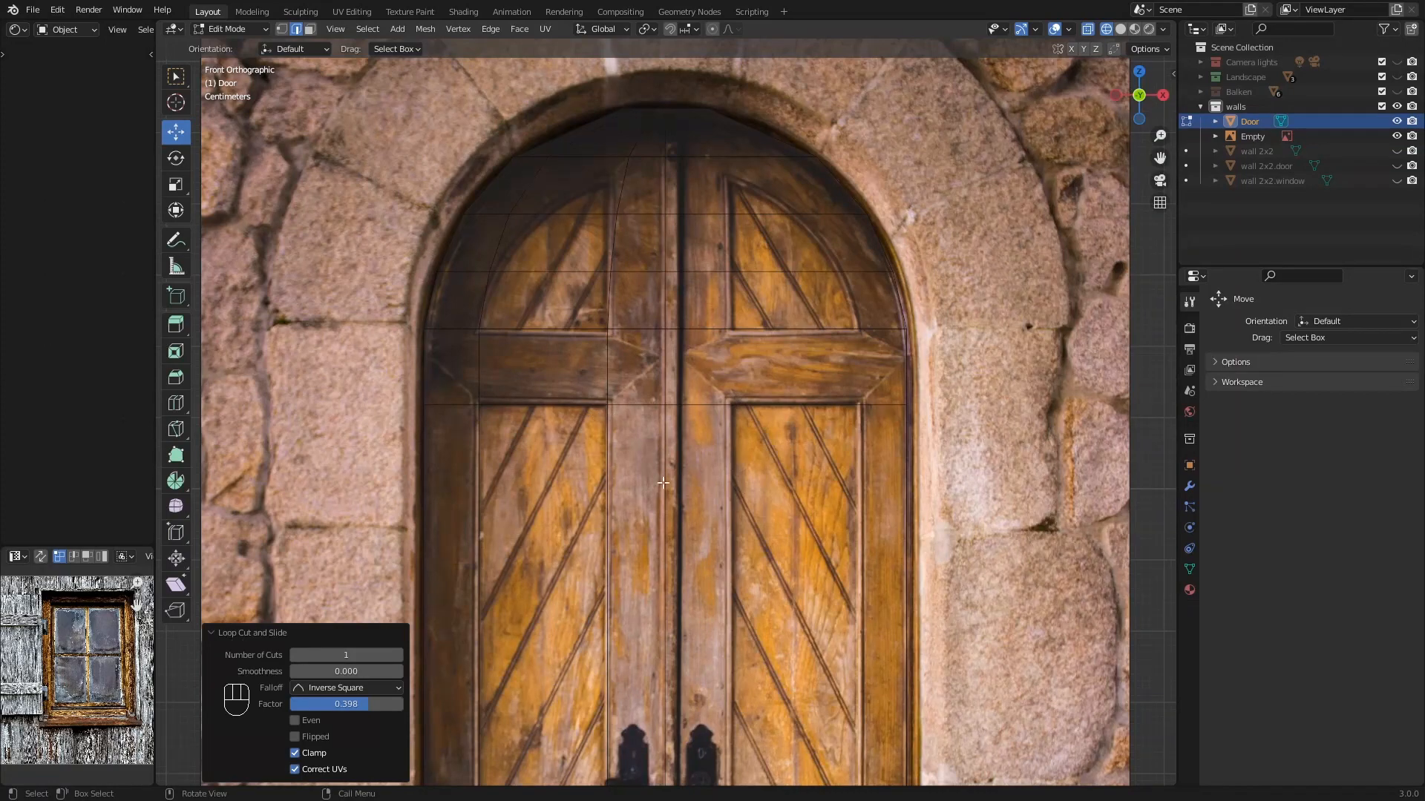
# - Switch to vertex selection and move the outer cut's vertex just above the arched panel's base about 0.016 m along X onto the panel's curve
pyautogui.keyDown('shift'); pyautogui.moveTo(627, 368); pyautogui.dragTo(643, 447, button='middle'); pyautogui.keyUp('shift')
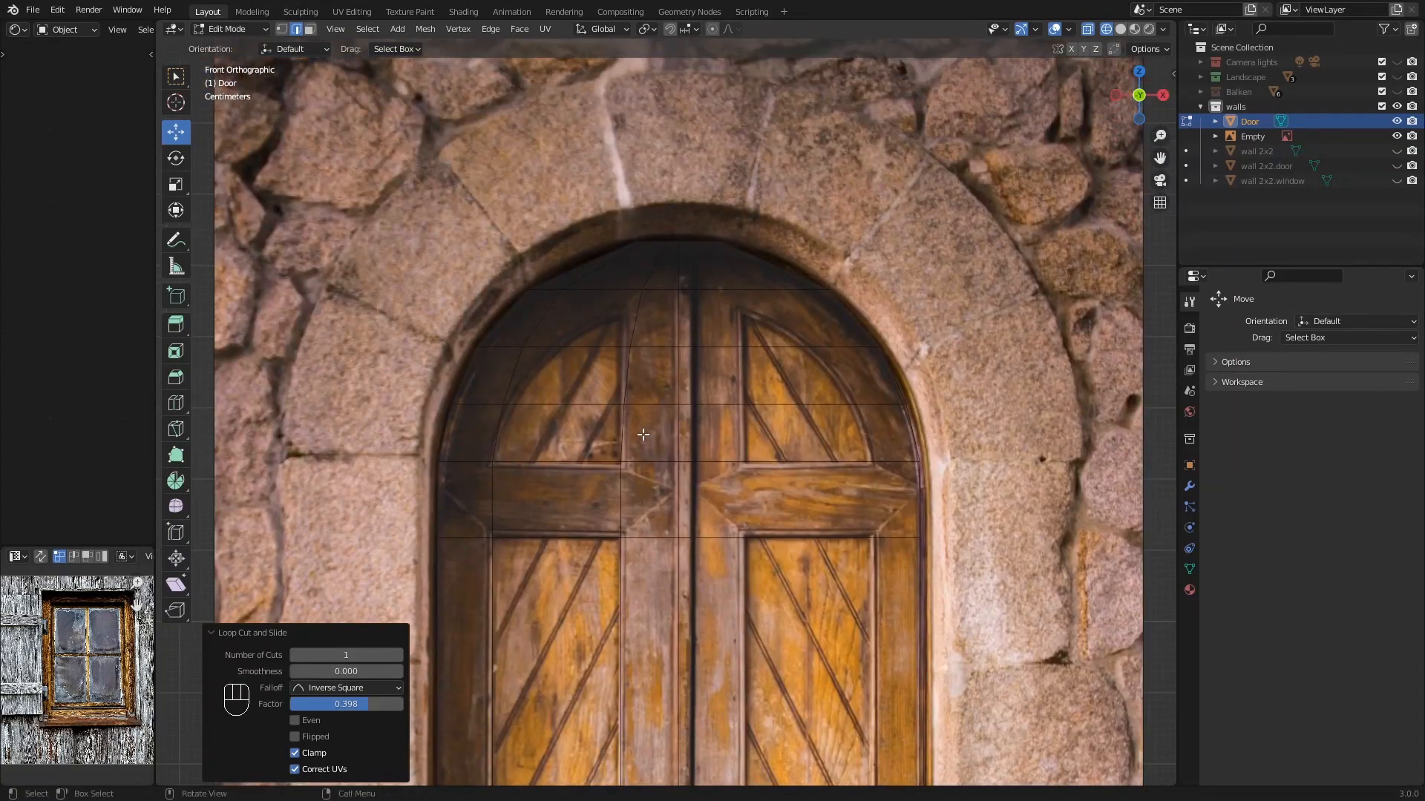
pyautogui.press('a')
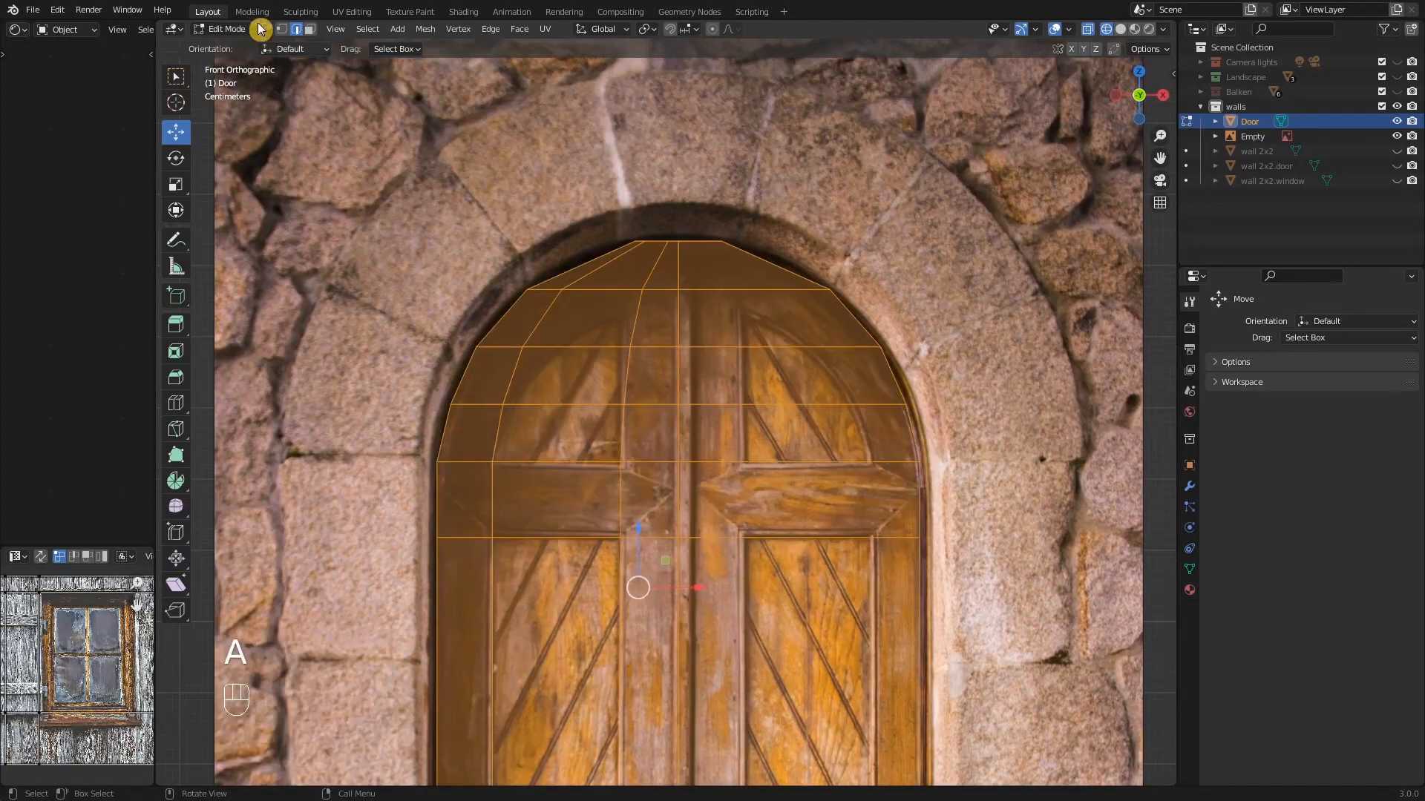
pyautogui.click(282, 28)
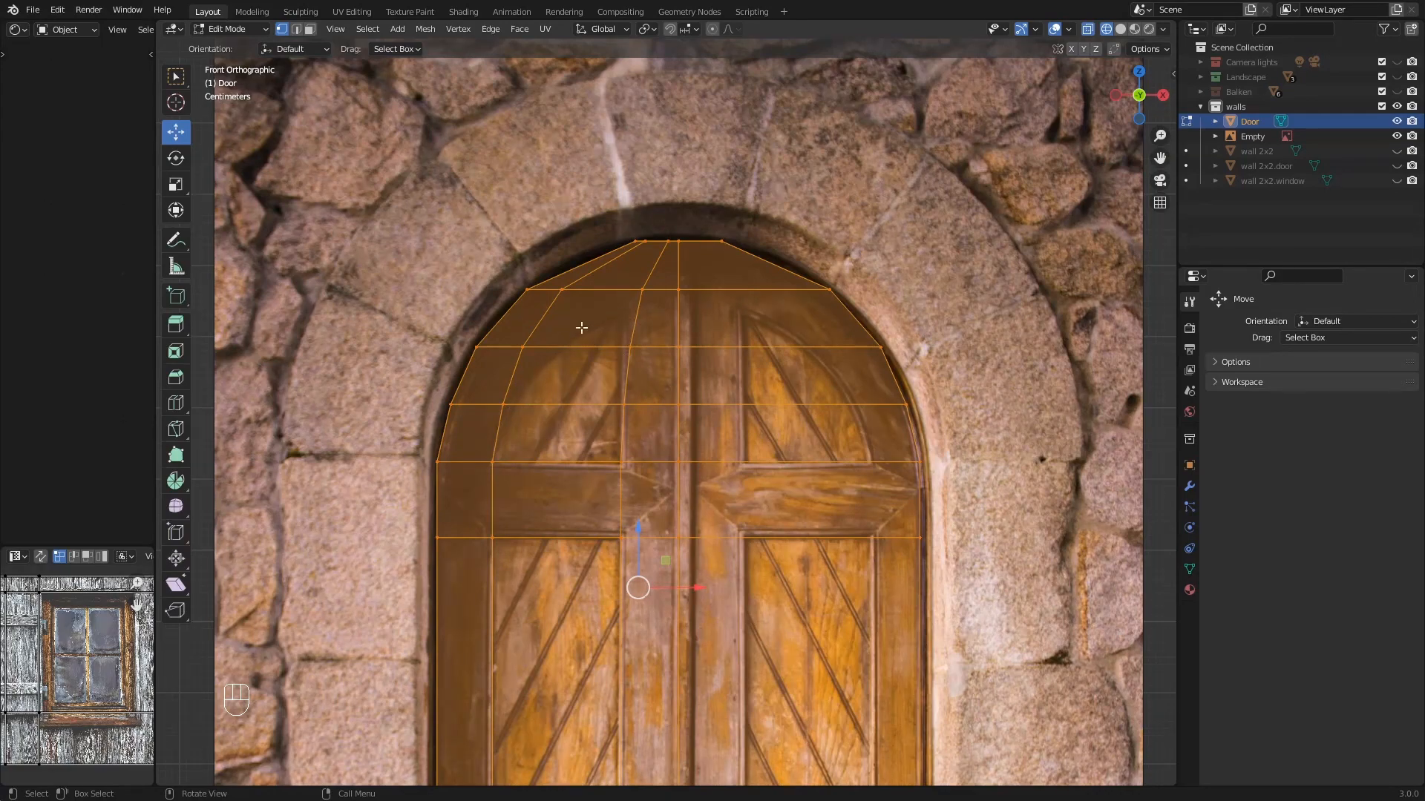
pyautogui.scroll(3, 581, 343)
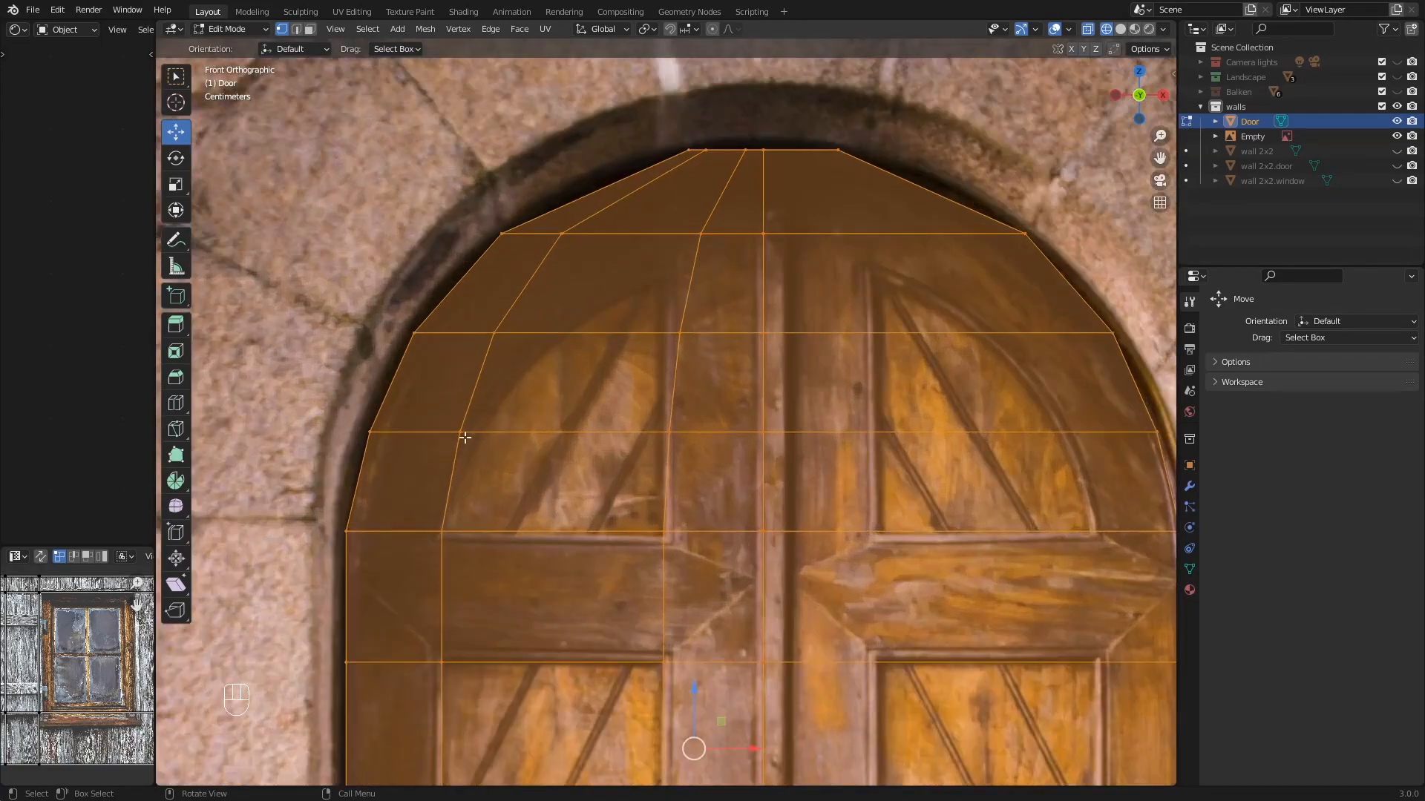
pyautogui.click(463, 435)
pyautogui.moveTo(513, 435); pyautogui.dragTo(532, 434)
# - Move the next vertex up on the left leaf's outer cut about 0.057 m along X onto the arched panel's curve
pyautogui.keyDown('shift'); pyautogui.moveTo(523, 342); pyautogui.dragTo(468, 442, button='middle'); pyautogui.keyUp('shift')
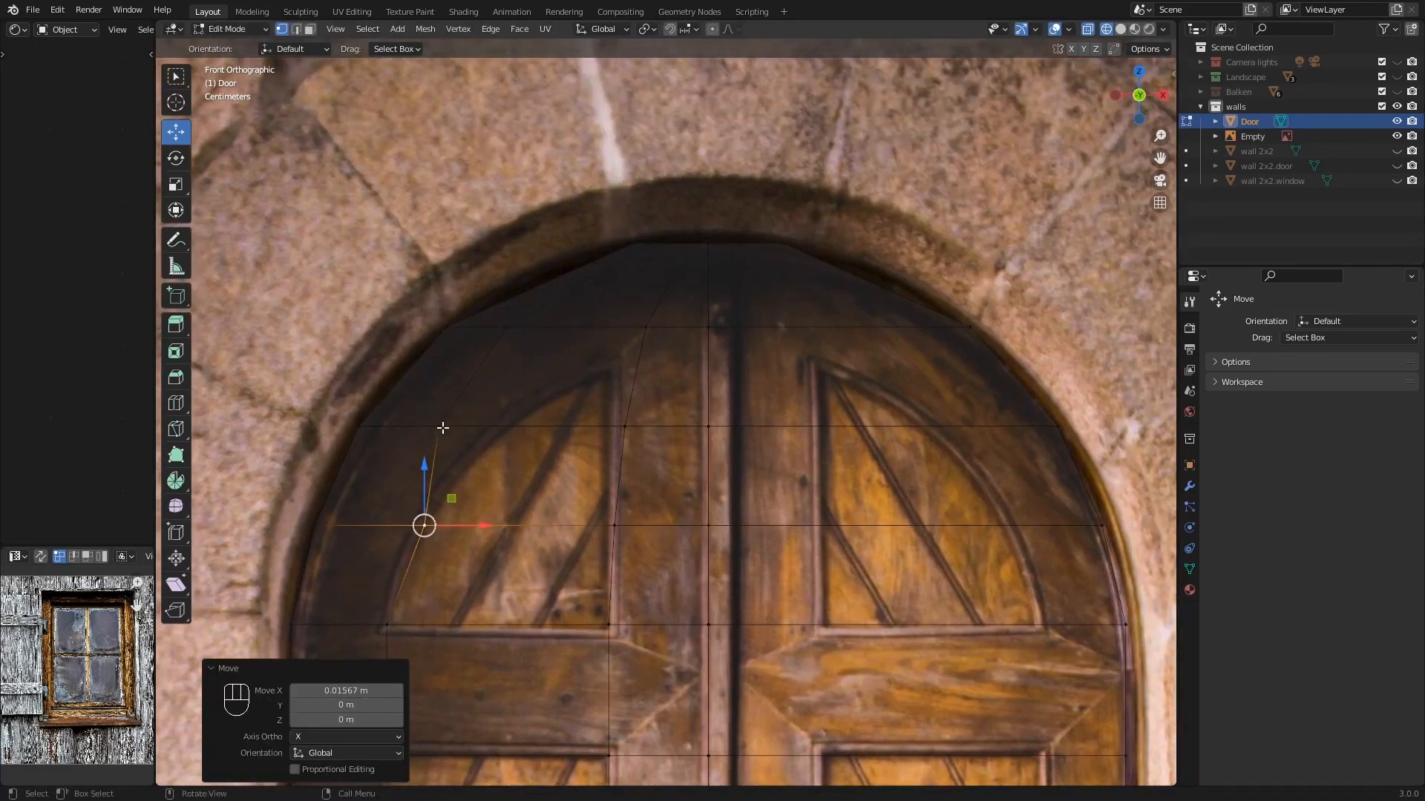
pyautogui.click(440, 425)
pyautogui.press('g')
pyautogui.press('x')
pyautogui.click(571, 426)
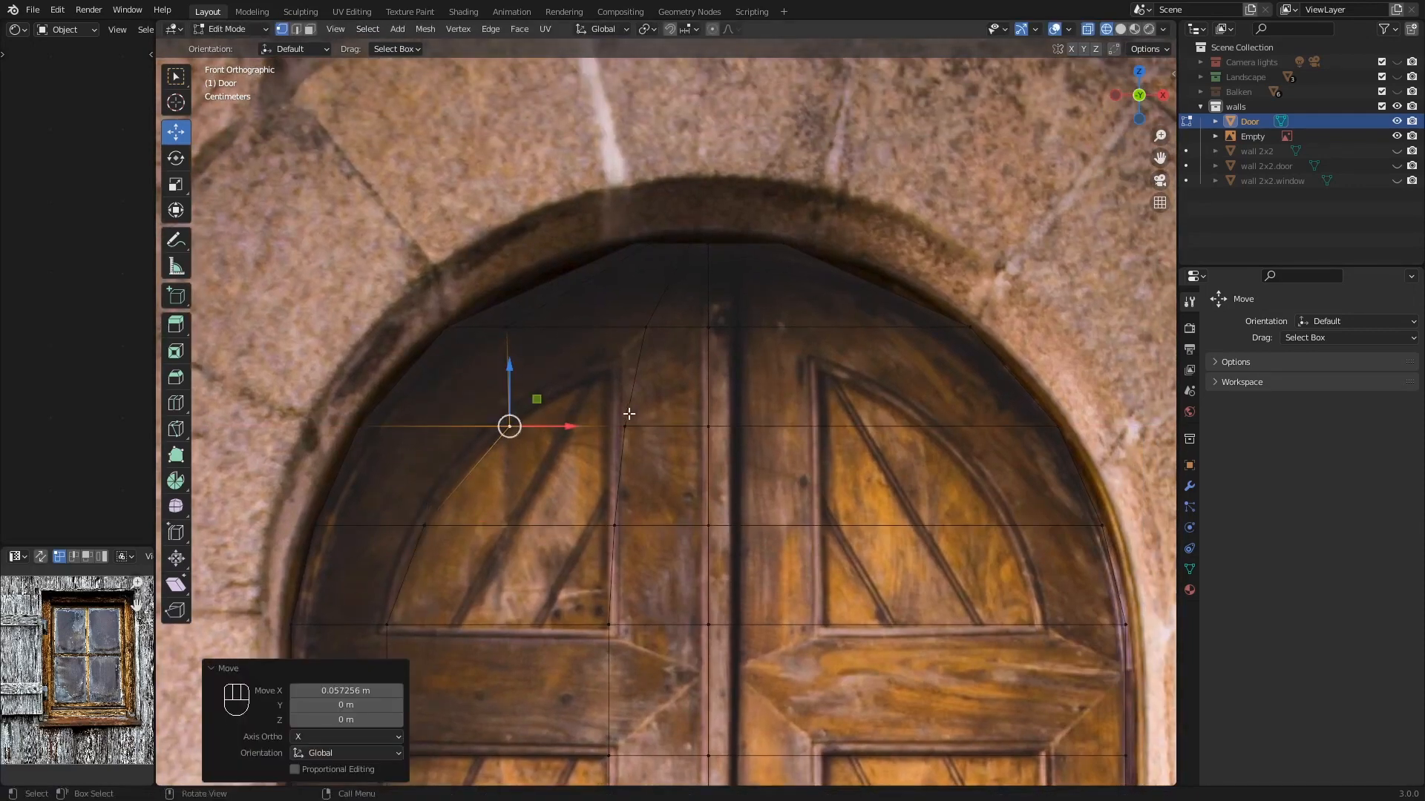
# - Move the two inner-cut vertices beside the left arched panel along X to align them with the panel's straight inner edge
pyautogui.keyDown('shift'); pyautogui.moveTo(627, 414); pyautogui.dragTo(565, 490, button='middle'); pyautogui.keyUp('shift')
pyautogui.click(566, 495)
pyautogui.press('g')
pyautogui.press('x')
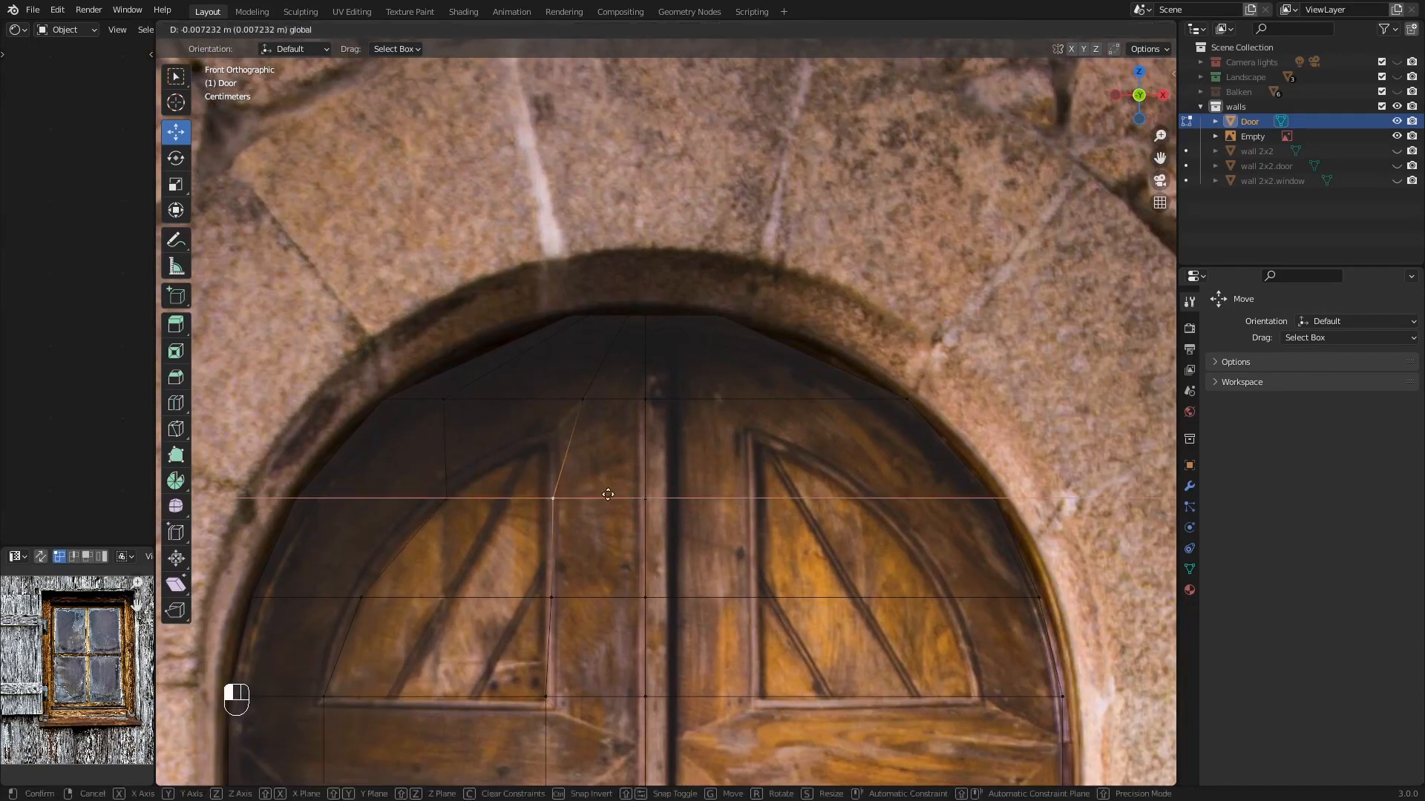
pyautogui.click(581, 555)
pyautogui.click(547, 597)
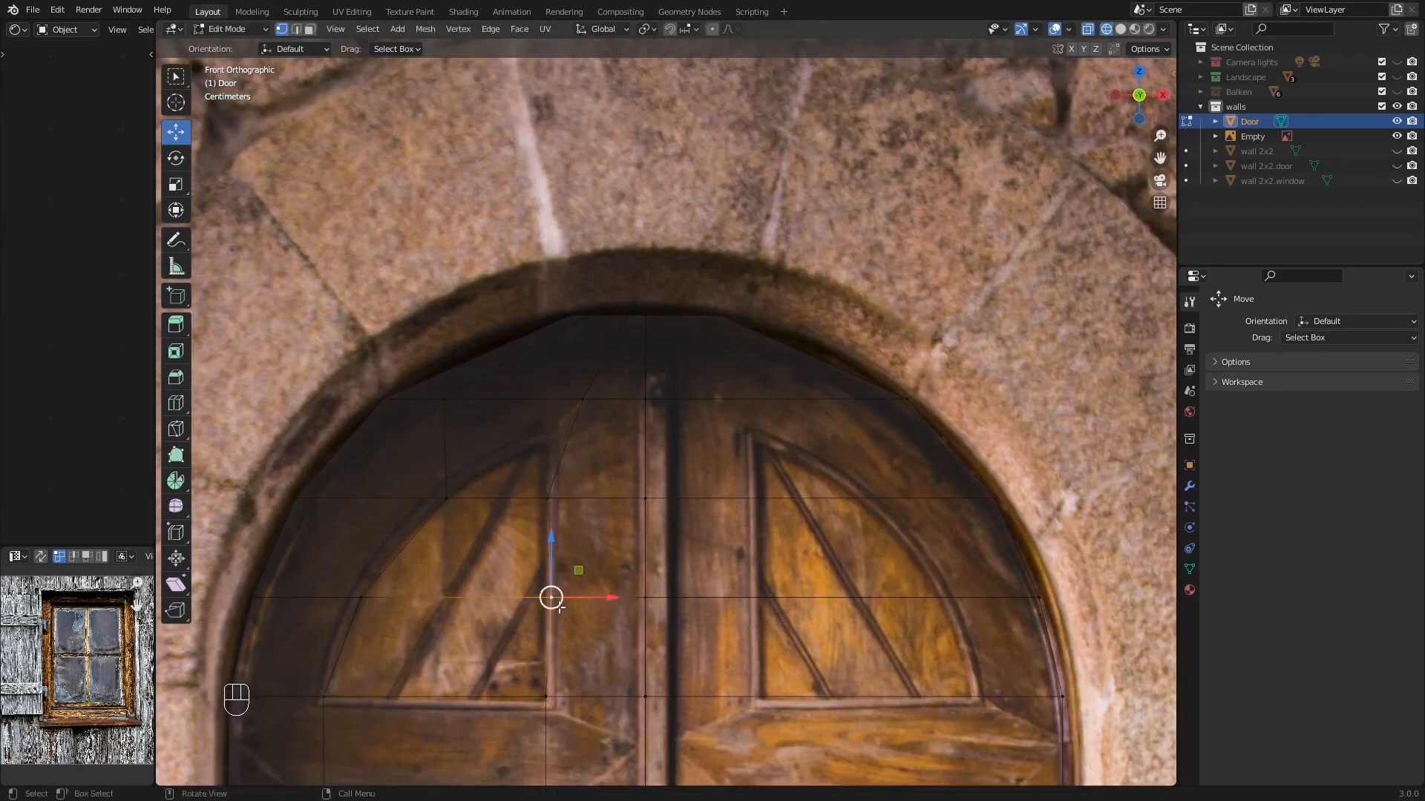
pyautogui.press('g')
pyautogui.press('x')
pyautogui.click(605, 598)
# - Lower the next inner-cut vertex along Z and move it about -0.029 m along X to the left arched panel's top corner
pyautogui.keyDown('shift'); pyautogui.moveTo(576, 467); pyautogui.dragTo(645, 348, button='middle'); pyautogui.keyUp('shift')
pyautogui.scroll(2, 556, 577)
pyautogui.keyDown('shift'); pyautogui.scroll(-1, 555, 577); pyautogui.keyUp('shift')
pyautogui.keyDown('shift'); pyautogui.scroll(5, 665, 451); pyautogui.keyUp('shift')
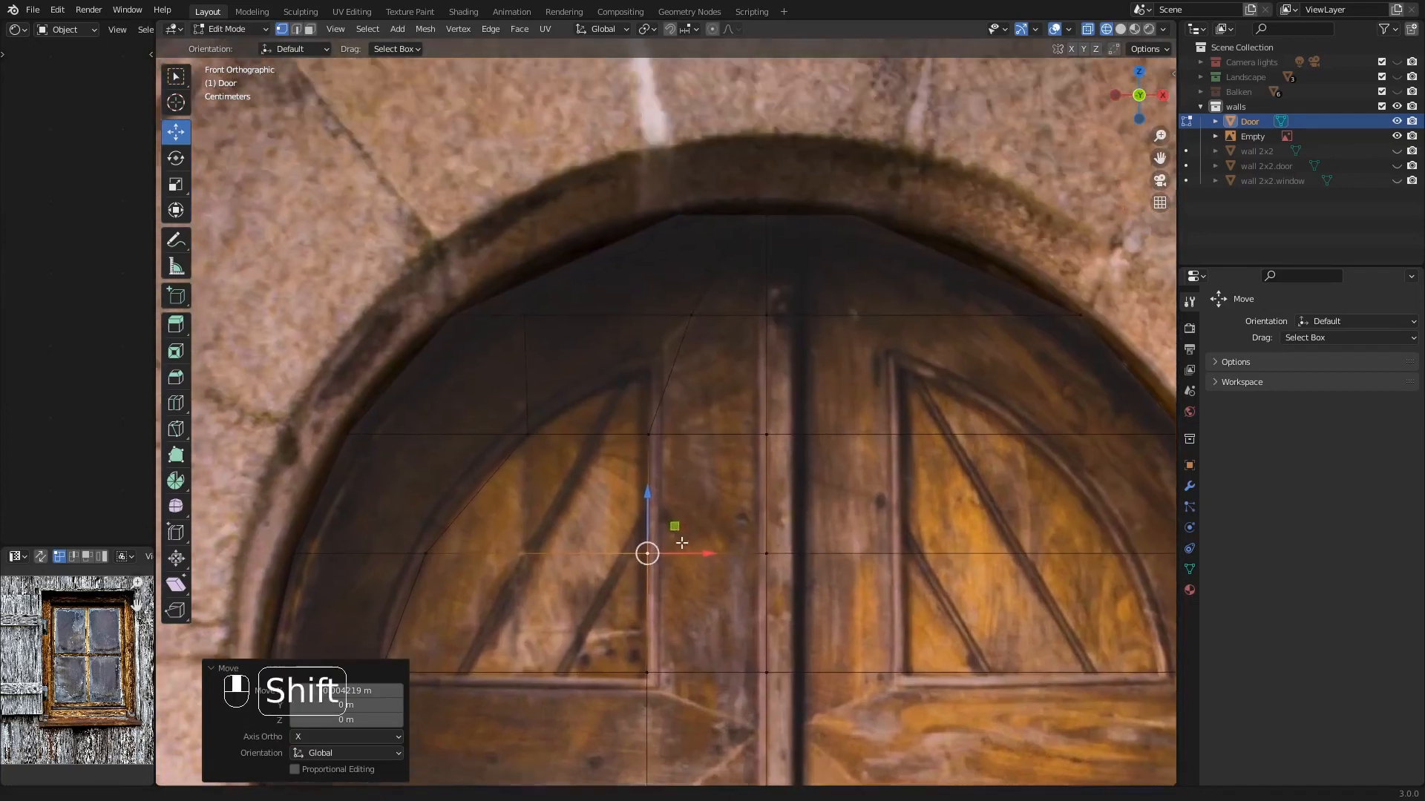
pyautogui.click(690, 378)
pyautogui.keyDown('shift'); pyautogui.moveTo(690, 393); pyautogui.dragTo(700, 440, button='middle'); pyautogui.keyUp('shift')
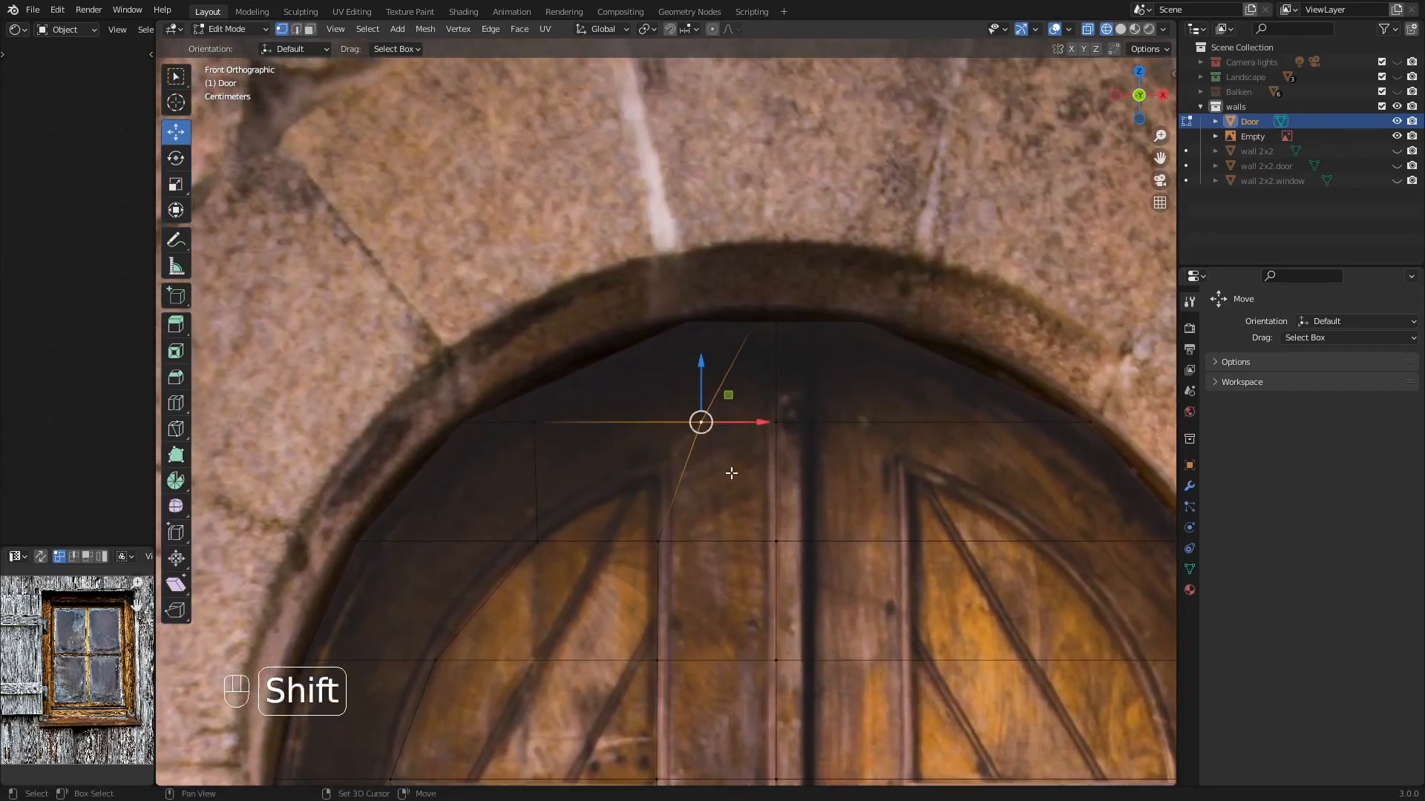
pyautogui.moveTo(702, 363); pyautogui.dragTo(702, 413)
pyautogui.moveTo(768, 468); pyautogui.dragTo(713, 466)
pyautogui.scroll(-4, 693, 566)
pyautogui.keyDown('shift'); pyautogui.moveTo(693, 567); pyautogui.dragTo(568, 460, button='middle'); pyautogui.keyUp('shift')
pyautogui.scroll(3, 568, 460)
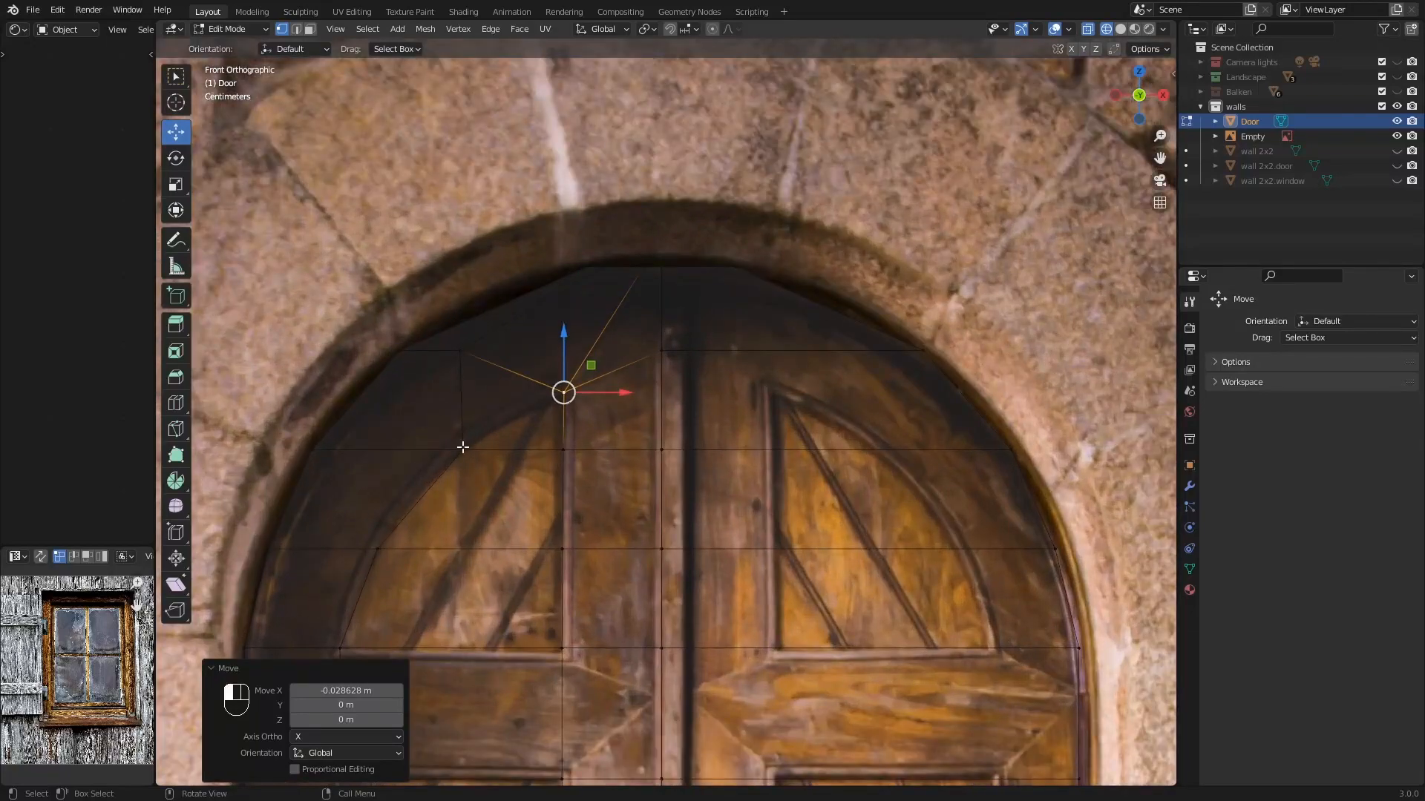
pyautogui.click(463, 448)
pyautogui.scroll(-2, 576, 399)
pyautogui.keyDown('shift'); pyautogui.moveTo(576, 399); pyautogui.dragTo(718, 377, button='middle'); pyautogui.keyUp('shift')
pyautogui.scroll(2, 675, 438)
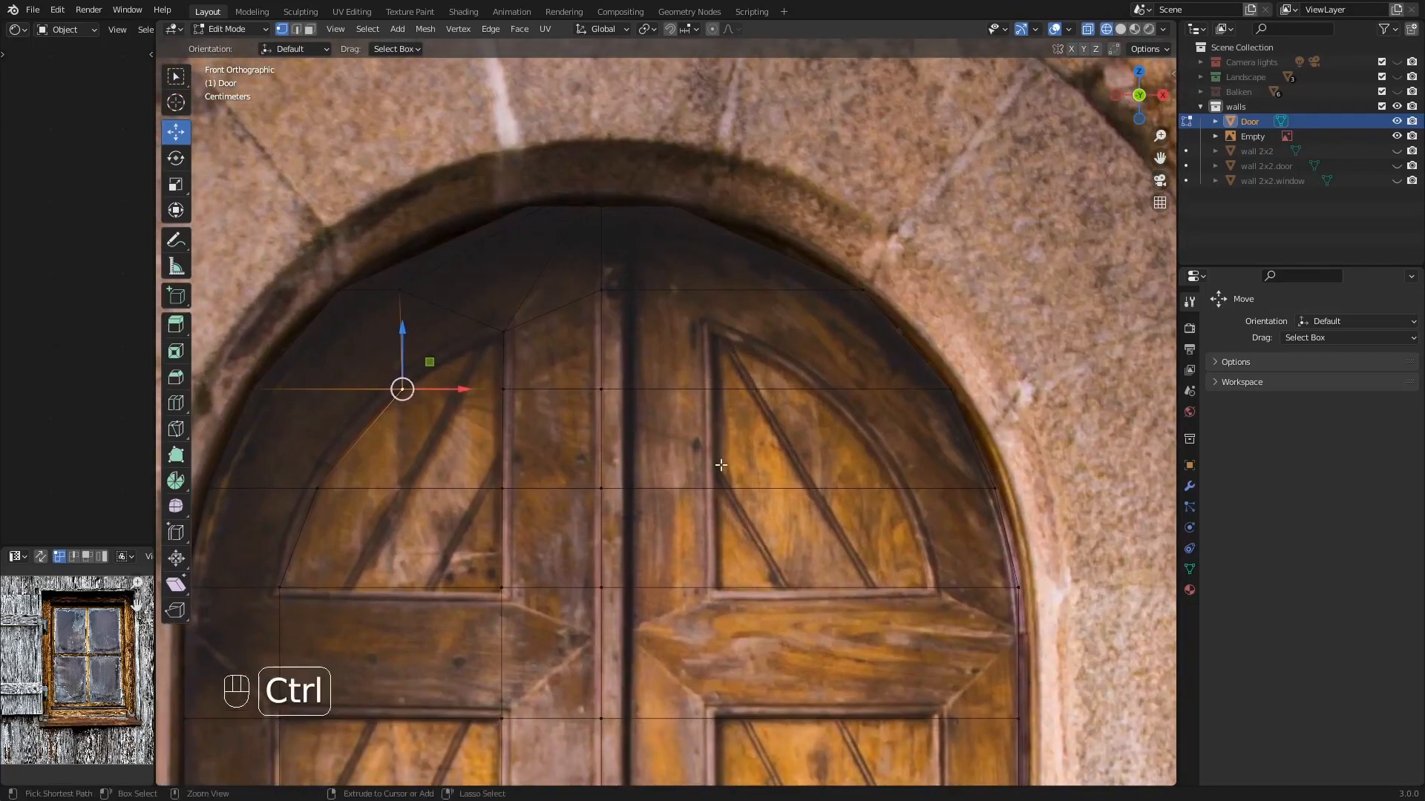
pyautogui.hotkey('ctrl', 'r')
pyautogui.rightClick(719, 448)
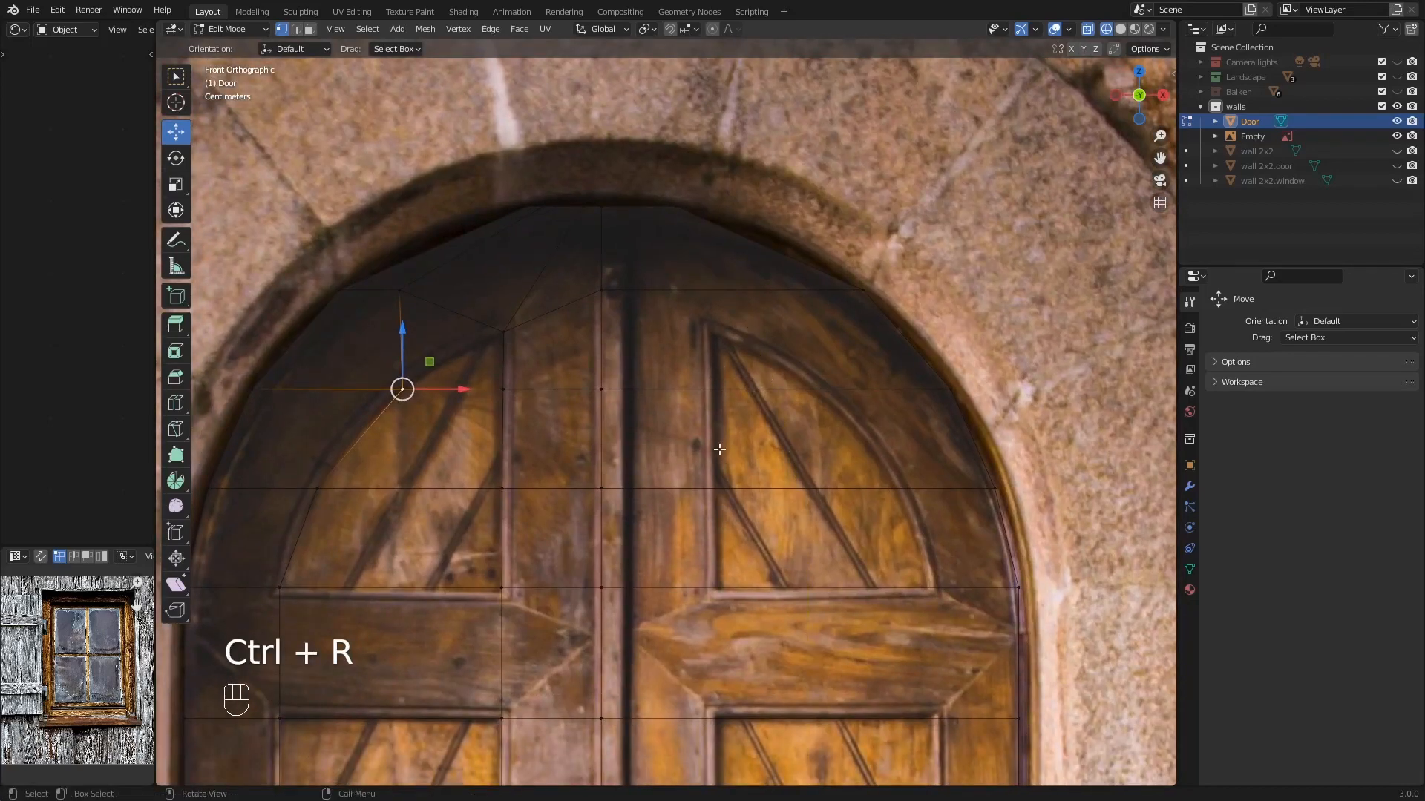
# - Switch to face selection, select all faces of the right door leaf and delete them with the Faces option
pyautogui.scroll(-3, 719, 447)
pyautogui.keyDown('shift'); pyautogui.moveTo(715, 533); pyautogui.dragTo(626, 280, button='middle'); pyautogui.keyUp('shift')
pyautogui.scroll(-3, 676, 318)
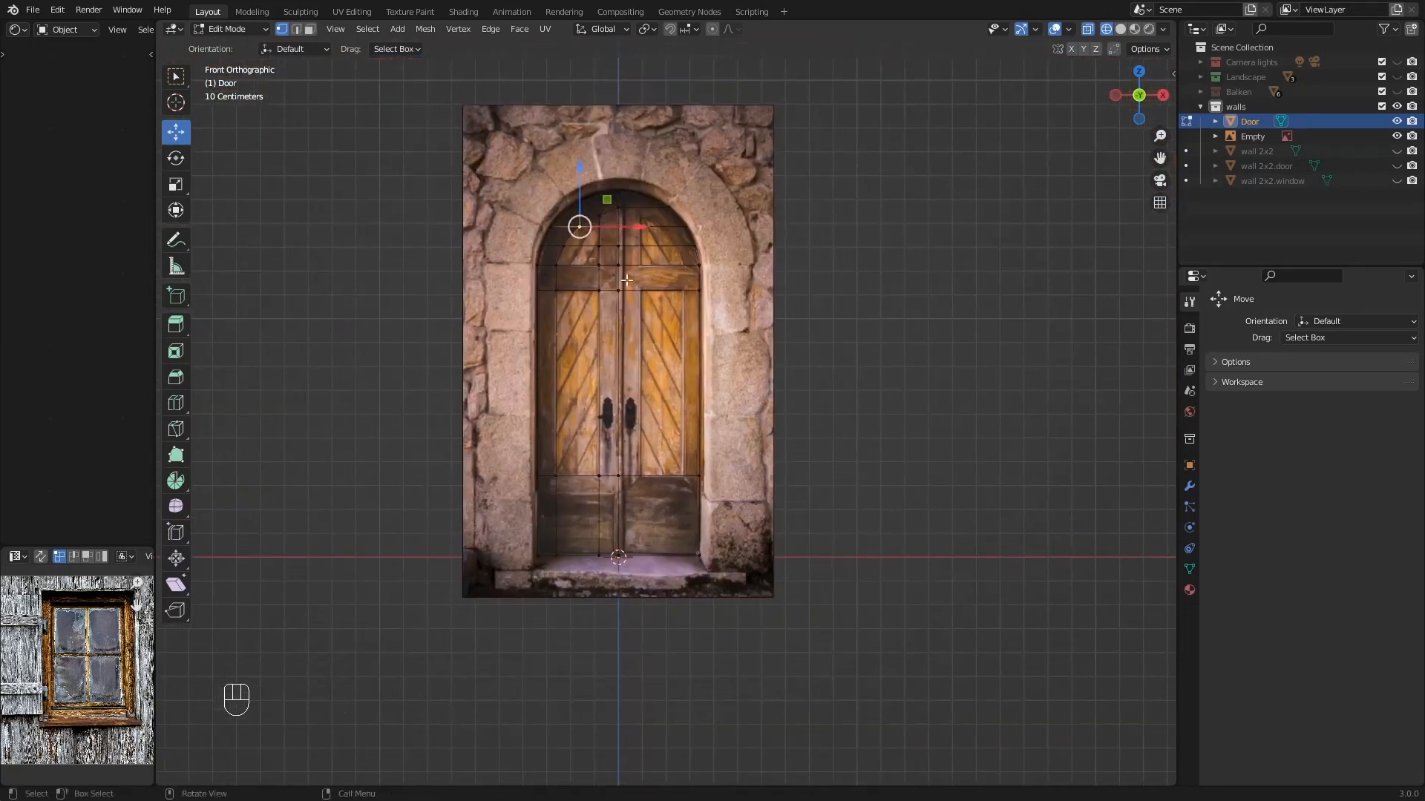
pyautogui.click(308, 34)
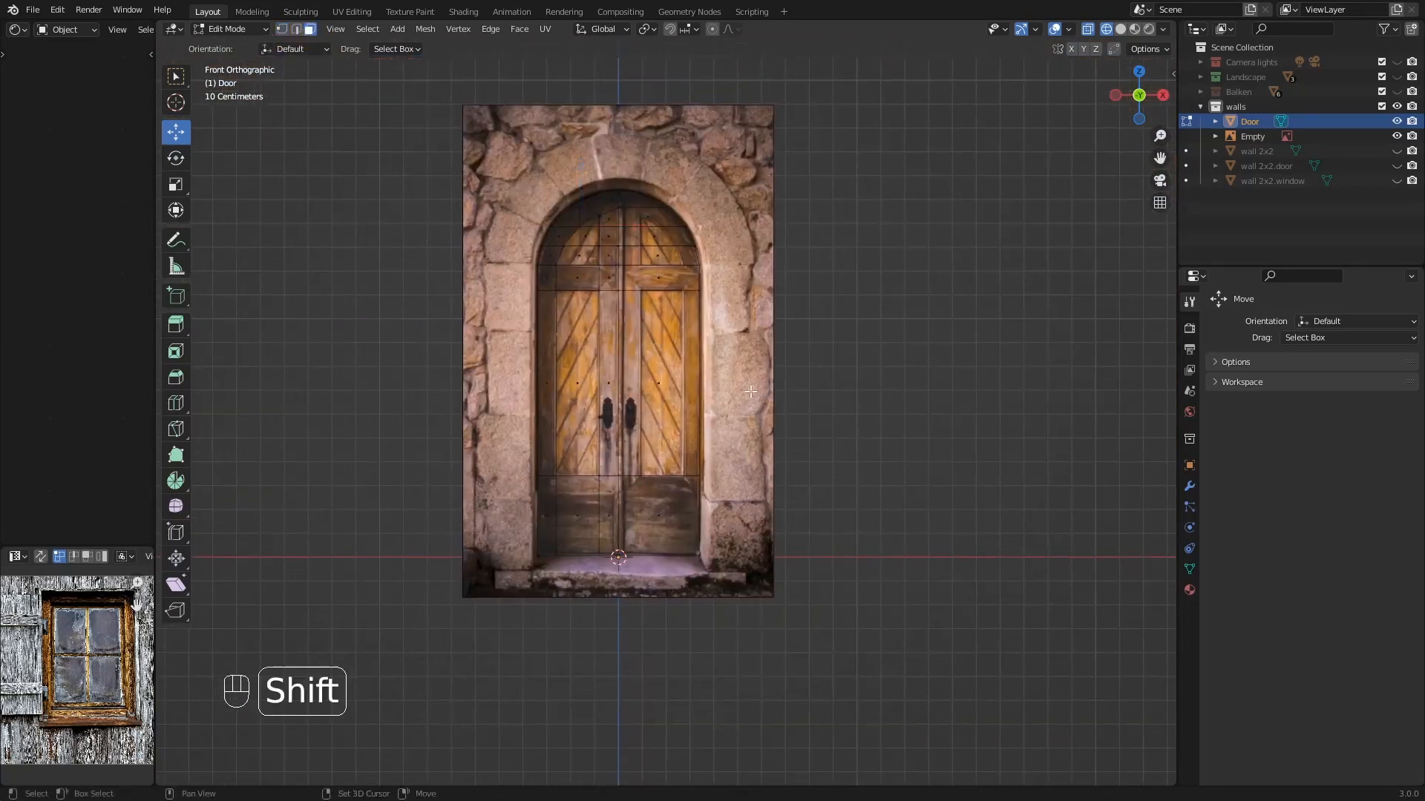
pyautogui.keyDown('shift'); pyautogui.moveTo(732, 372); pyautogui.dragTo(663, 399, button='middle'); pyautogui.keyUp('shift')
pyautogui.click(601, 282)
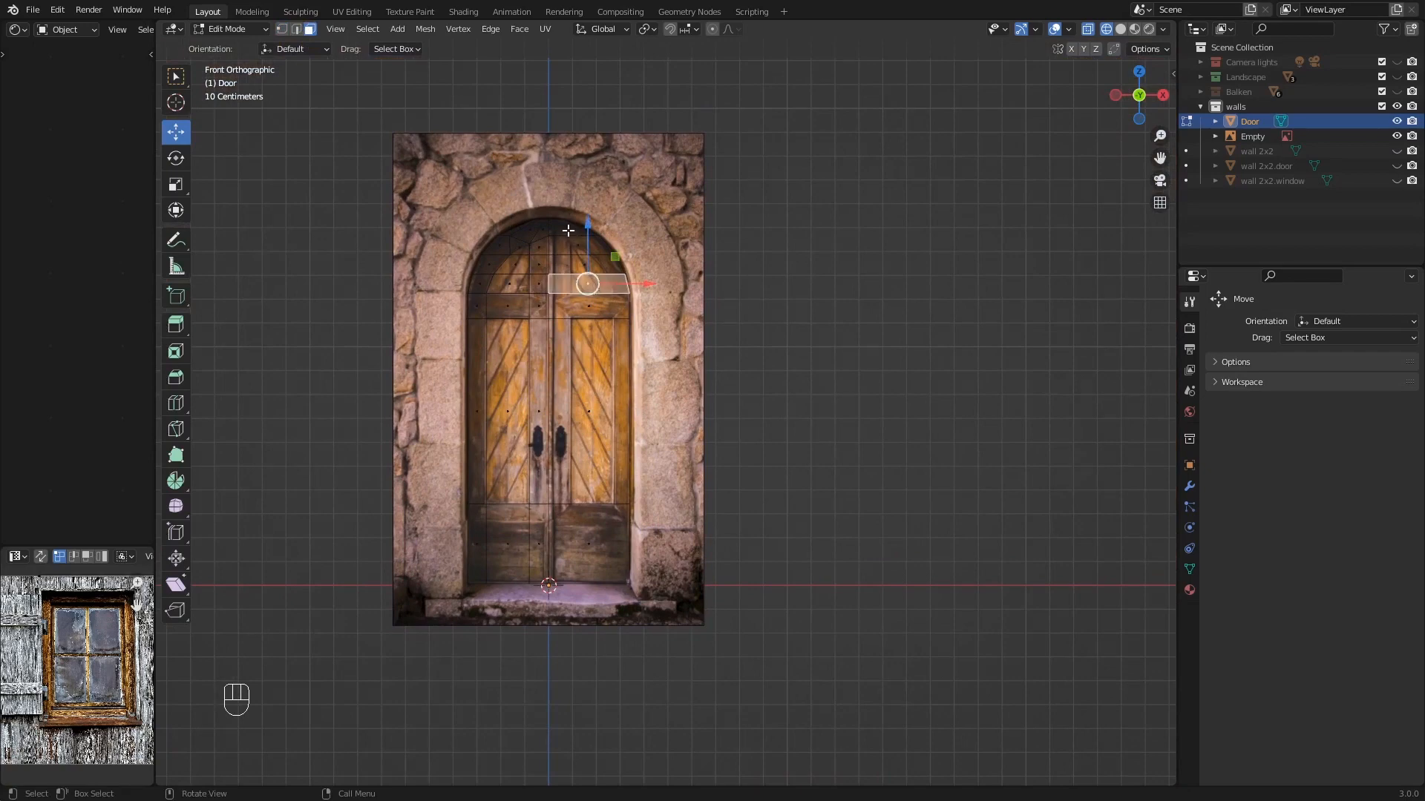
pyautogui.press('b')
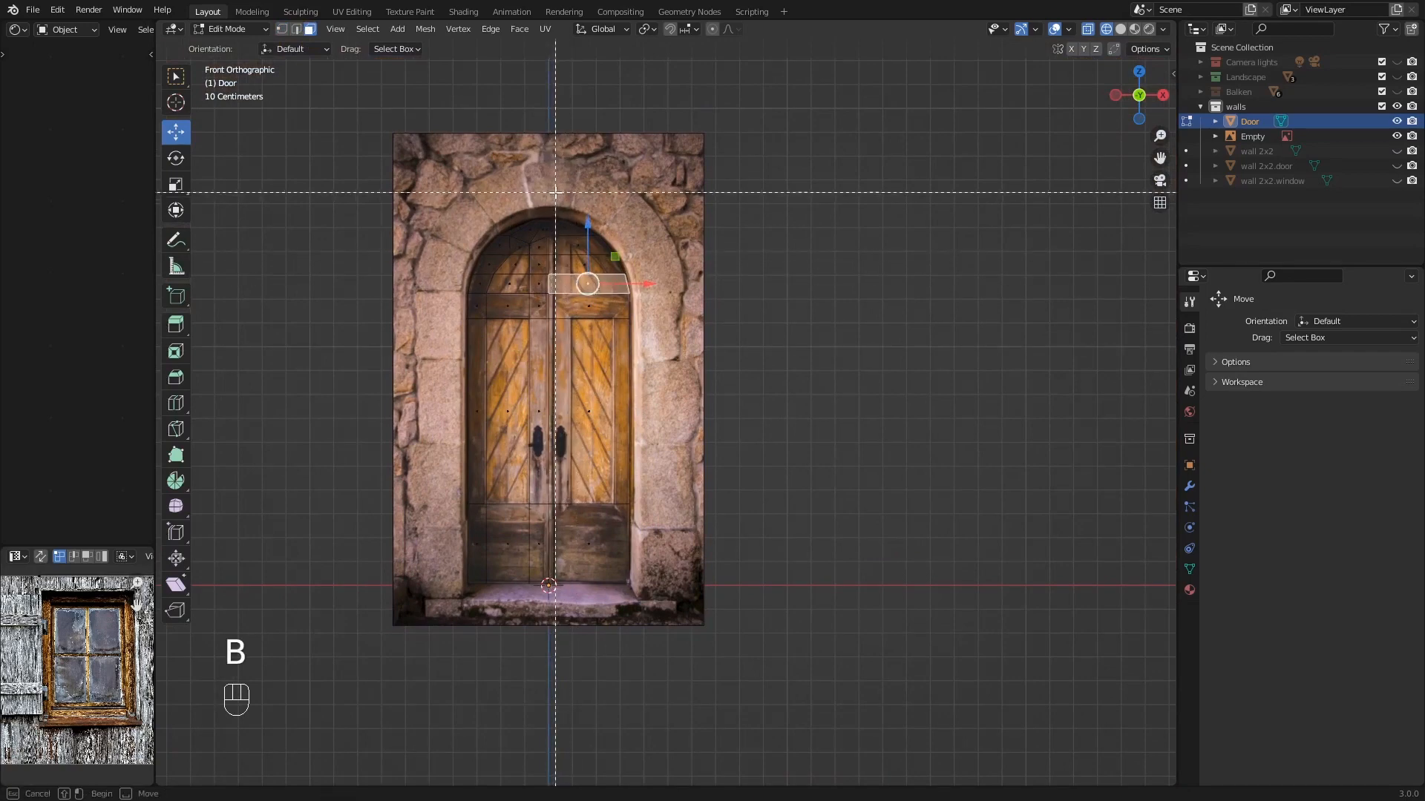
pyautogui.moveTo(555, 193); pyautogui.dragTo(694, 658)
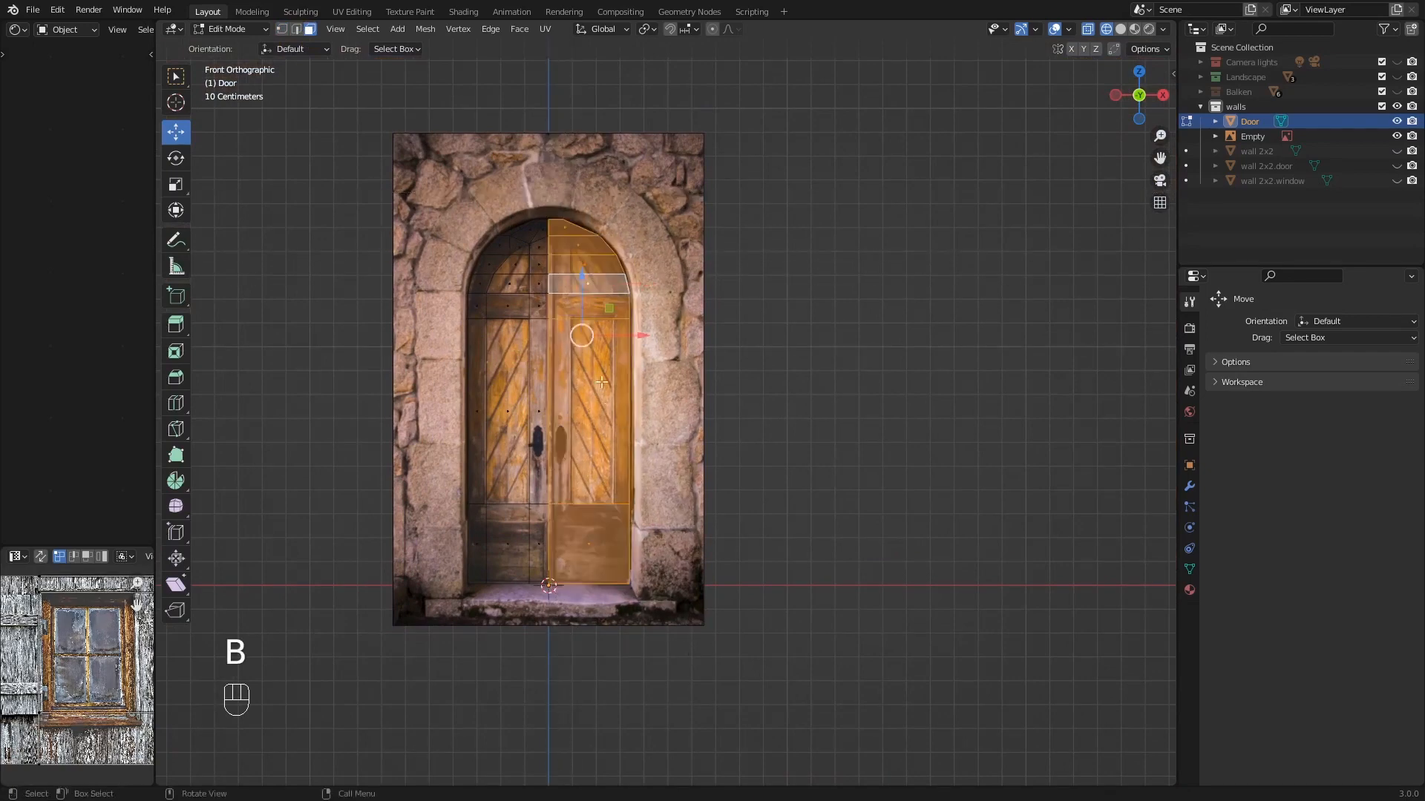
pyautogui.scroll(1, 579, 302)
pyautogui.press('Delete')
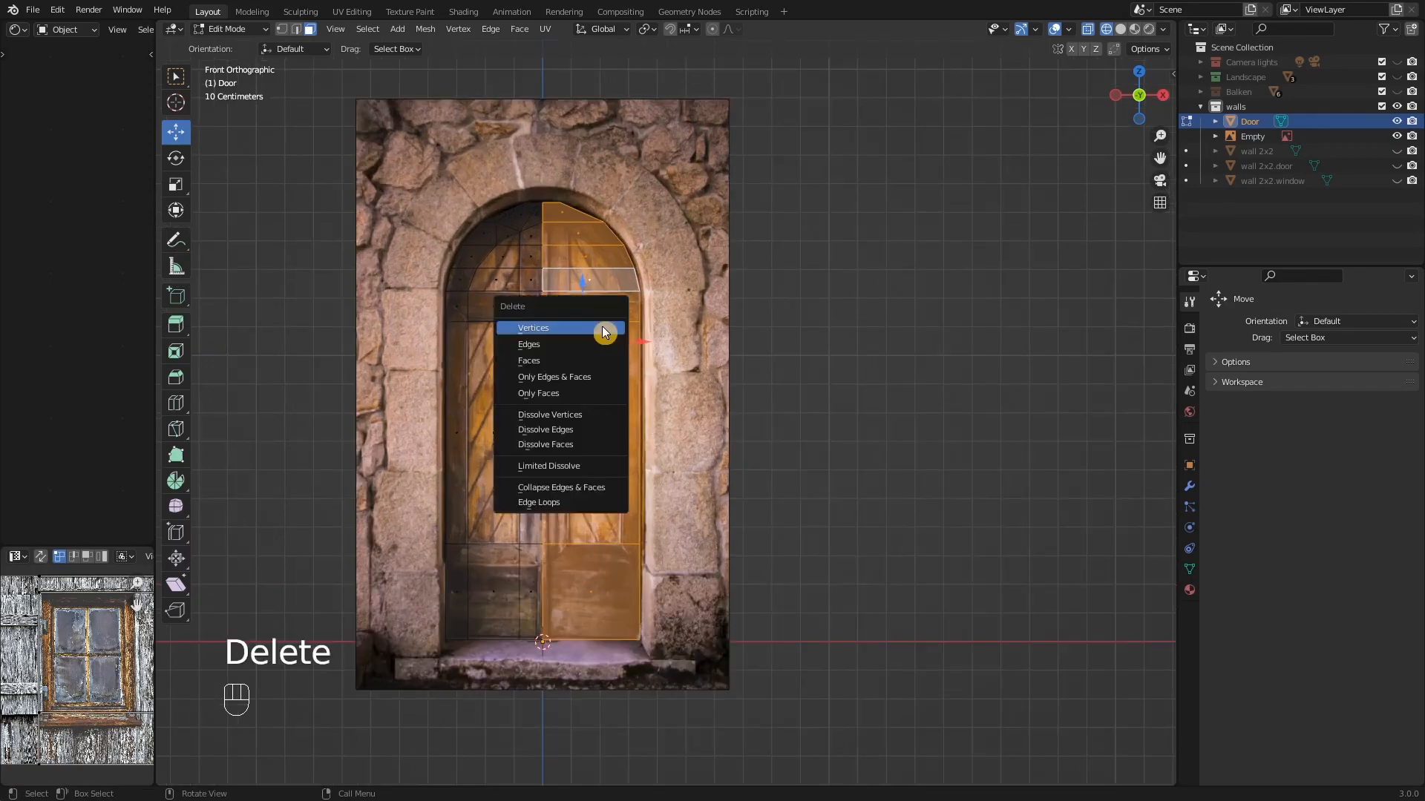
pyautogui.click(549, 366)
# - Return to Object Mode and add a Mirror modifier to the door, mirroring the left leaf across the X axis
pyautogui.press('Tab')
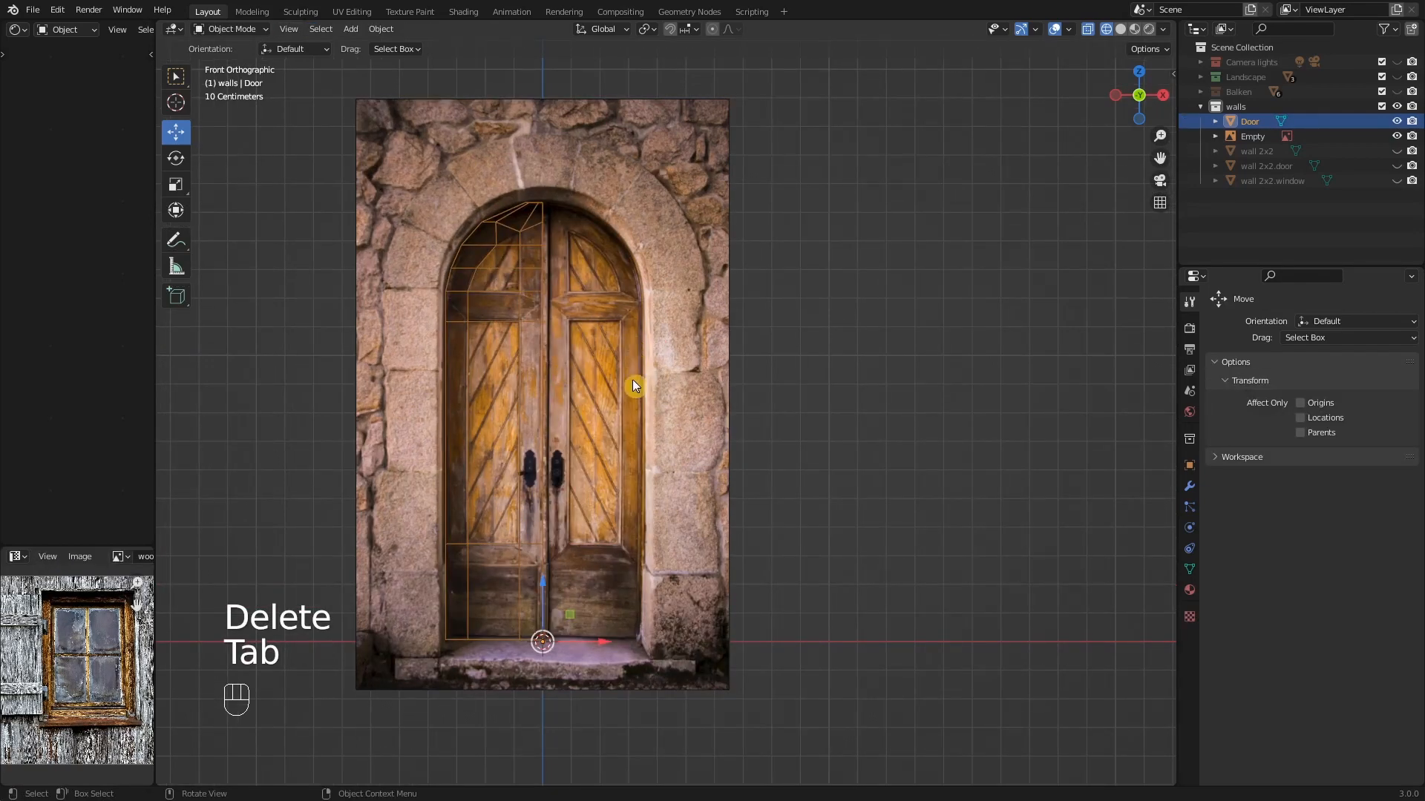
pyautogui.click(1190, 486)
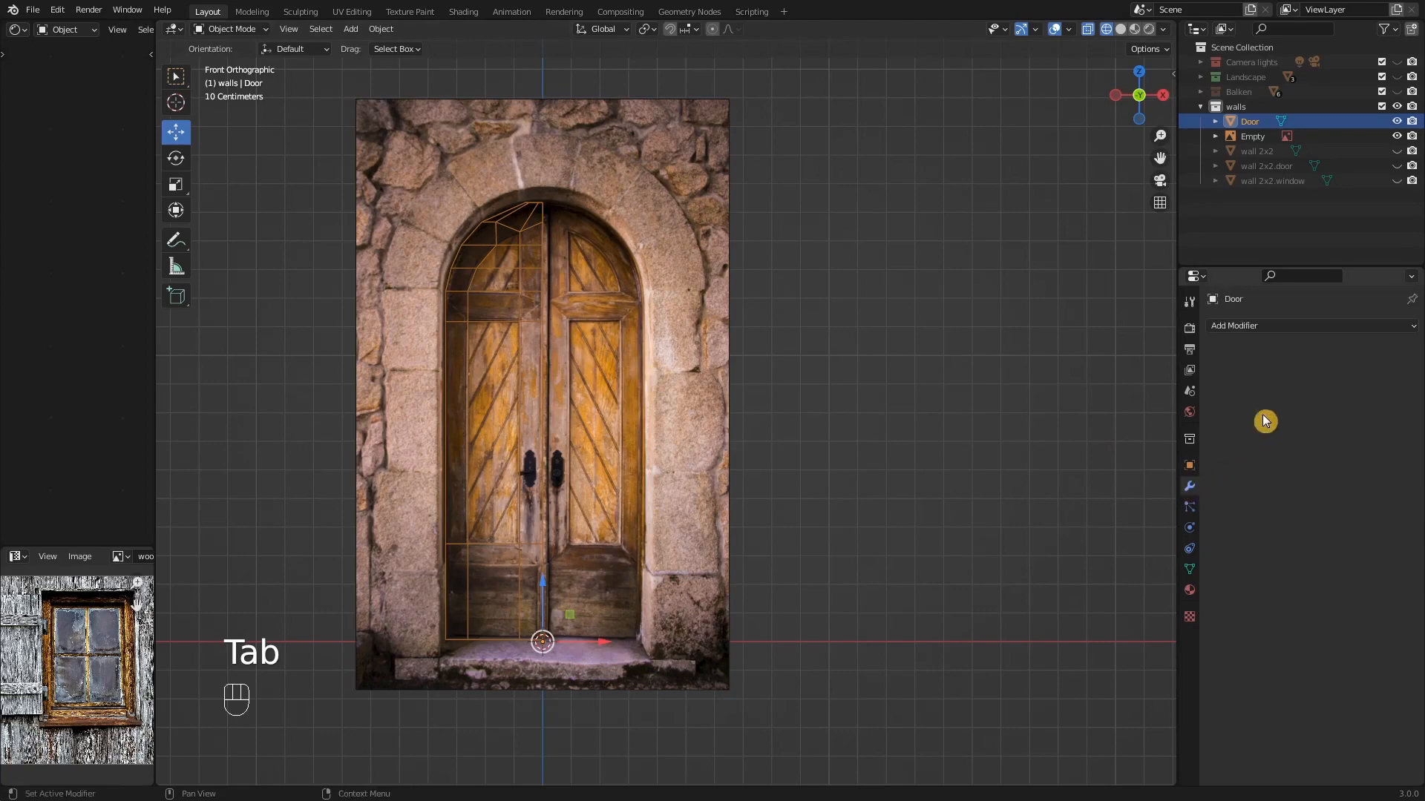
pyautogui.click(1223, 325)
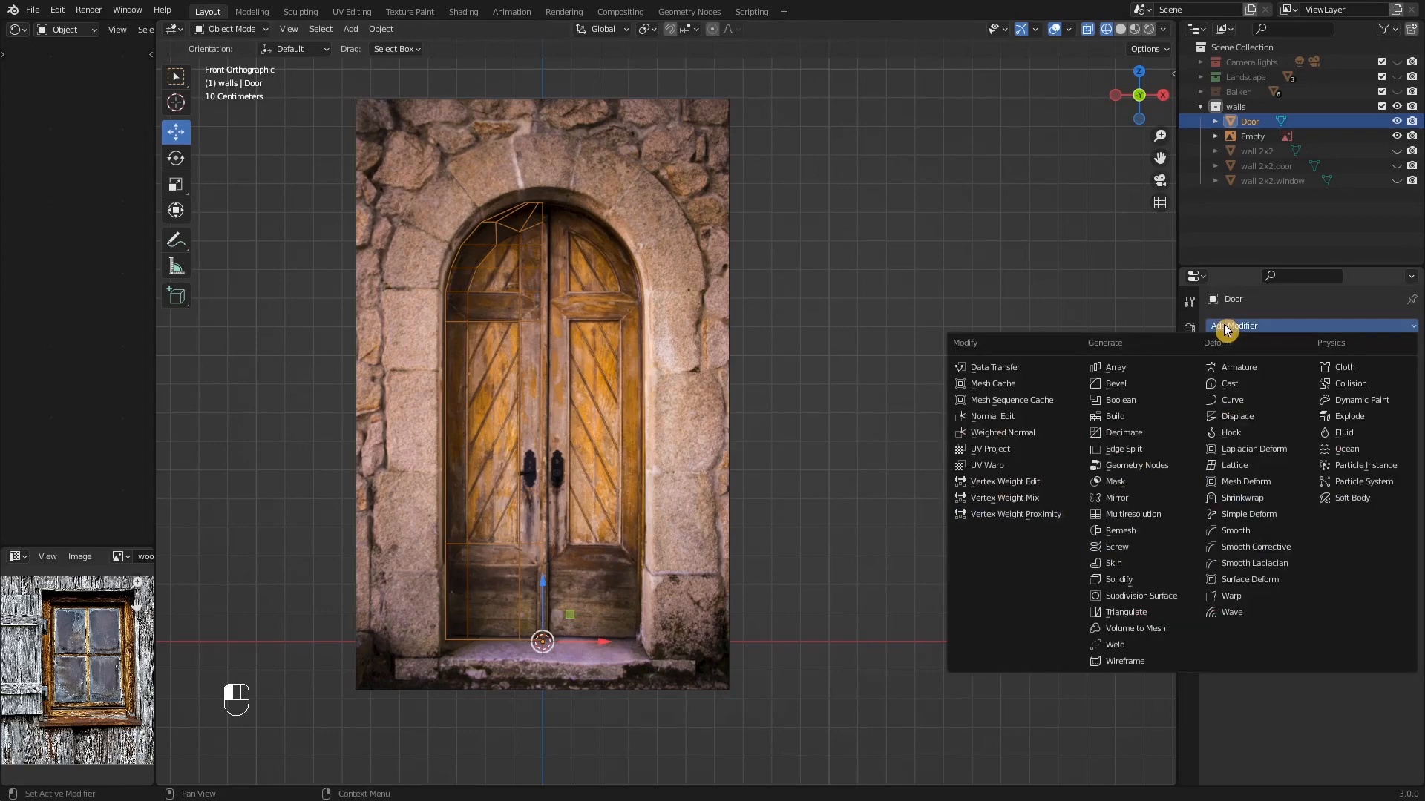
pyautogui.click(1122, 497)
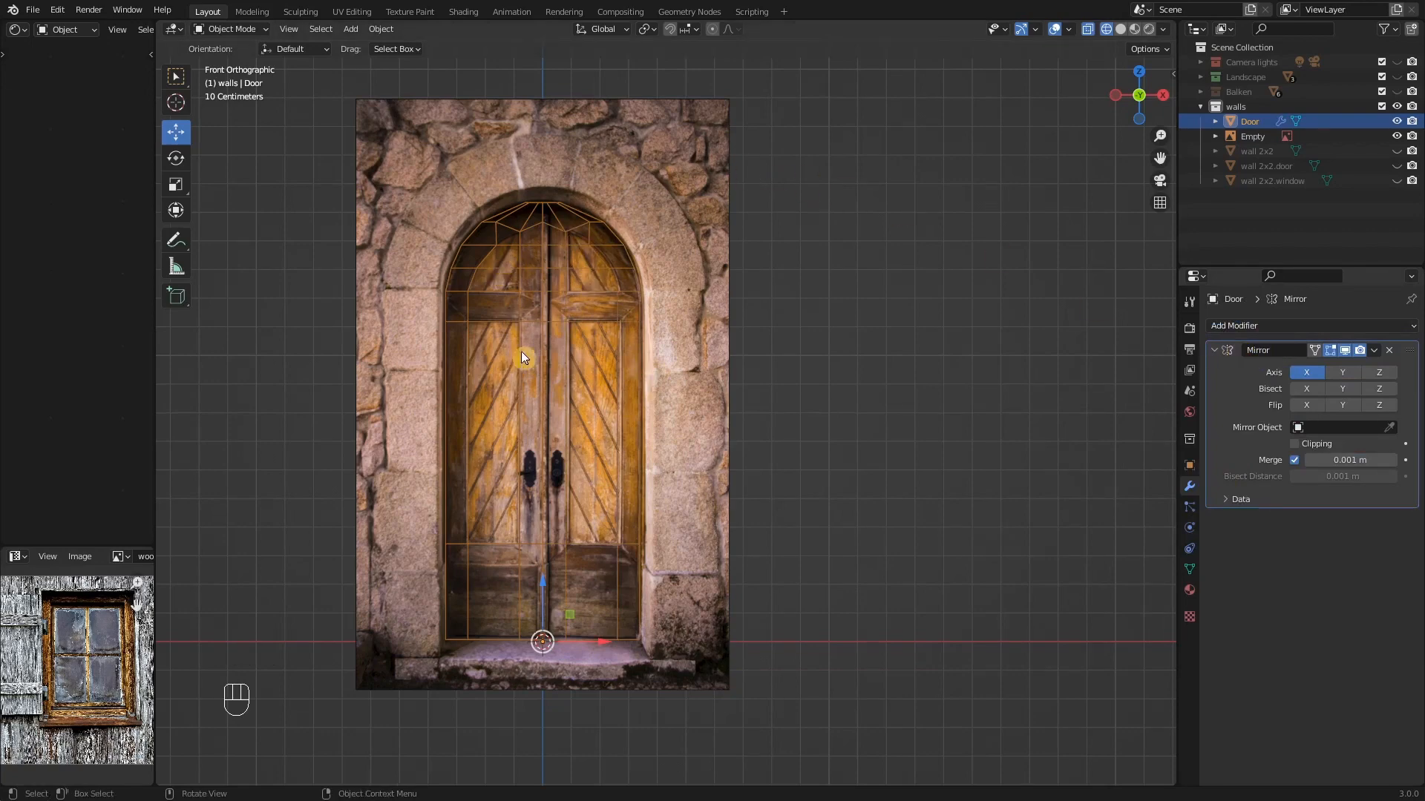
# - Examine how the mirrored mesh follows the arched top of the door in the reference
pyautogui.scroll(2, 540, 412)
pyautogui.scroll(2, 528, 429)
pyautogui.keyDown('shift'); pyautogui.moveTo(518, 304); pyautogui.dragTo(597, 521, button='middle'); pyautogui.keyUp('shift')
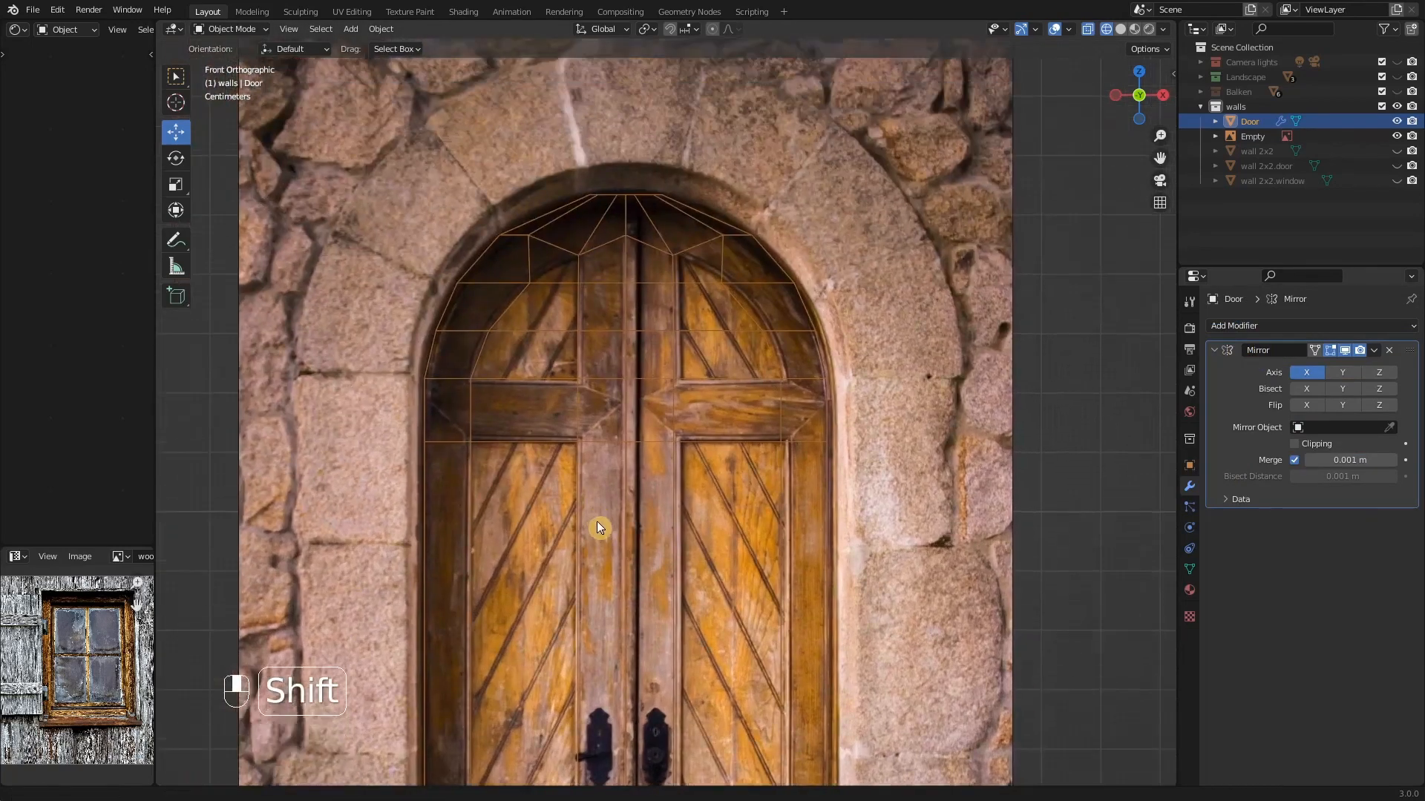
pyautogui.scroll(3, 597, 521)
pyautogui.keyDown('shift'); pyautogui.moveTo(613, 394); pyautogui.dragTo(633, 487, button='middle'); pyautogui.keyUp('shift')
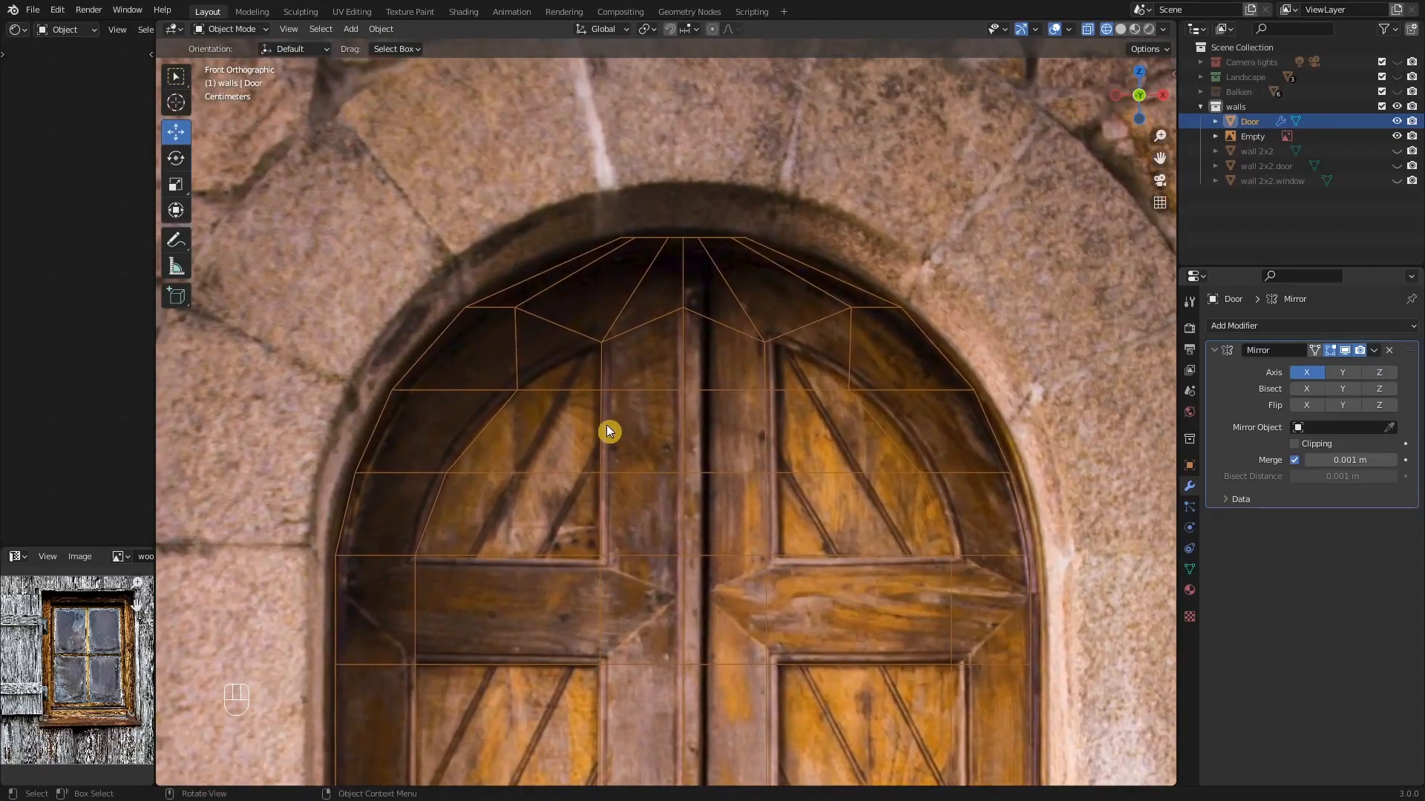
pyautogui.keyDown('shift'); pyautogui.moveTo(607, 426); pyautogui.dragTo(606, 458, button='middle'); pyautogui.keyUp('shift')
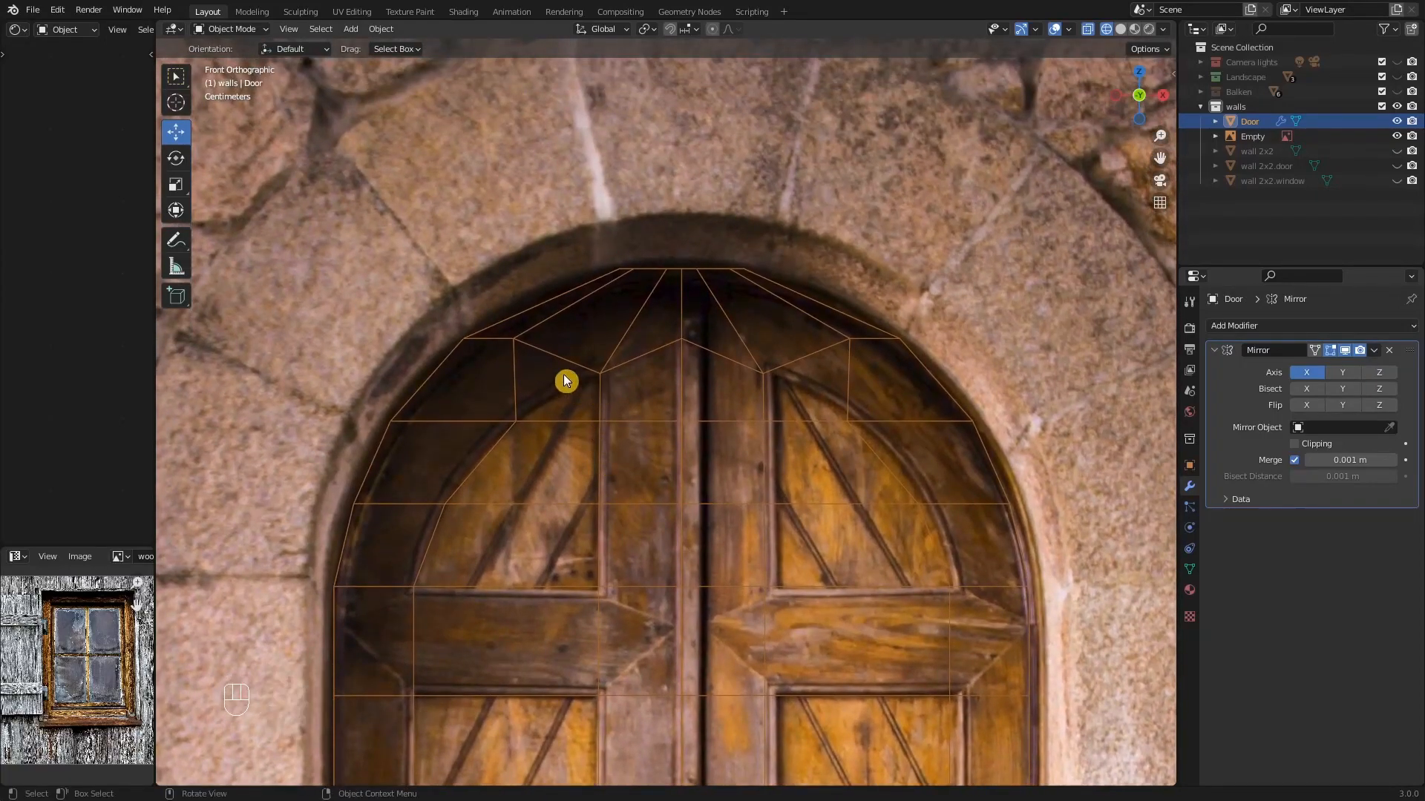
pyautogui.press('Tab')
pyautogui.press('Tab')
pyautogui.scroll(-2, 482, 274)
# - In vertex selection, move the inner-cut vertex above the left arched panel about 0.040 m along X and -0.055 m along Z onto the panel's curve
pyautogui.press('Tab')
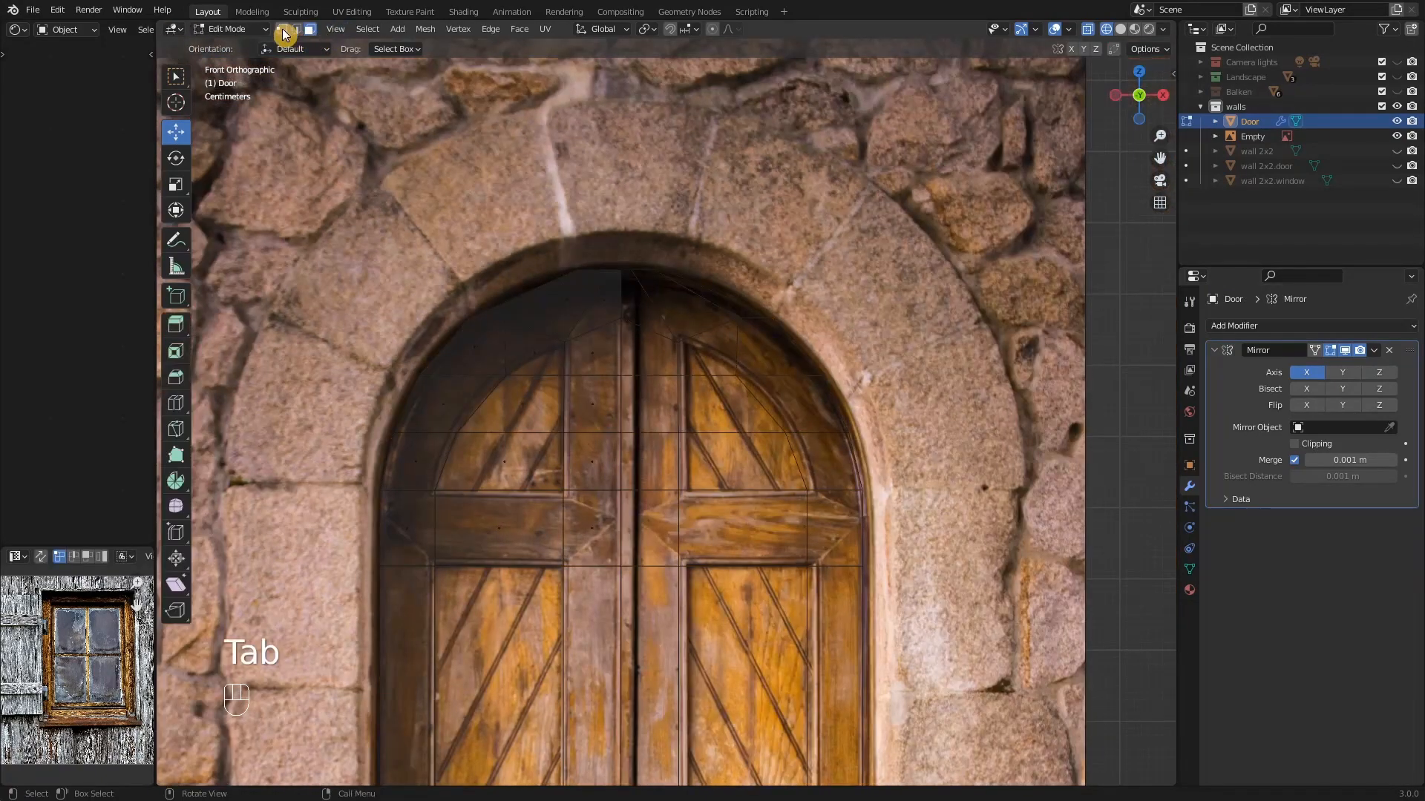
pyautogui.scroll(2, 529, 348)
pyautogui.keyDown('shift'); pyautogui.moveTo(533, 350); pyautogui.dragTo(524, 359, button='middle'); pyautogui.keyUp('shift')
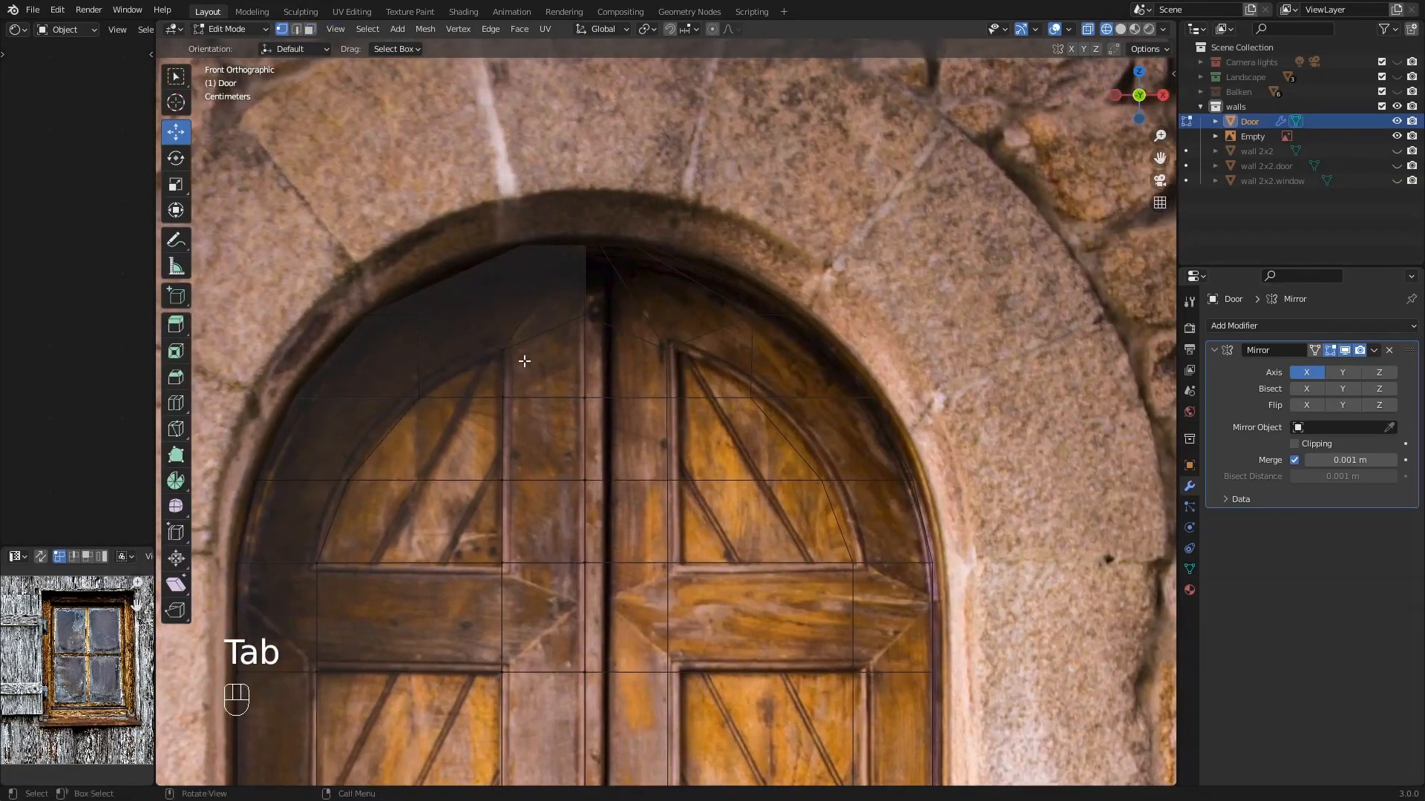
pyautogui.scroll(-2, 558, 369)
pyautogui.click(483, 356)
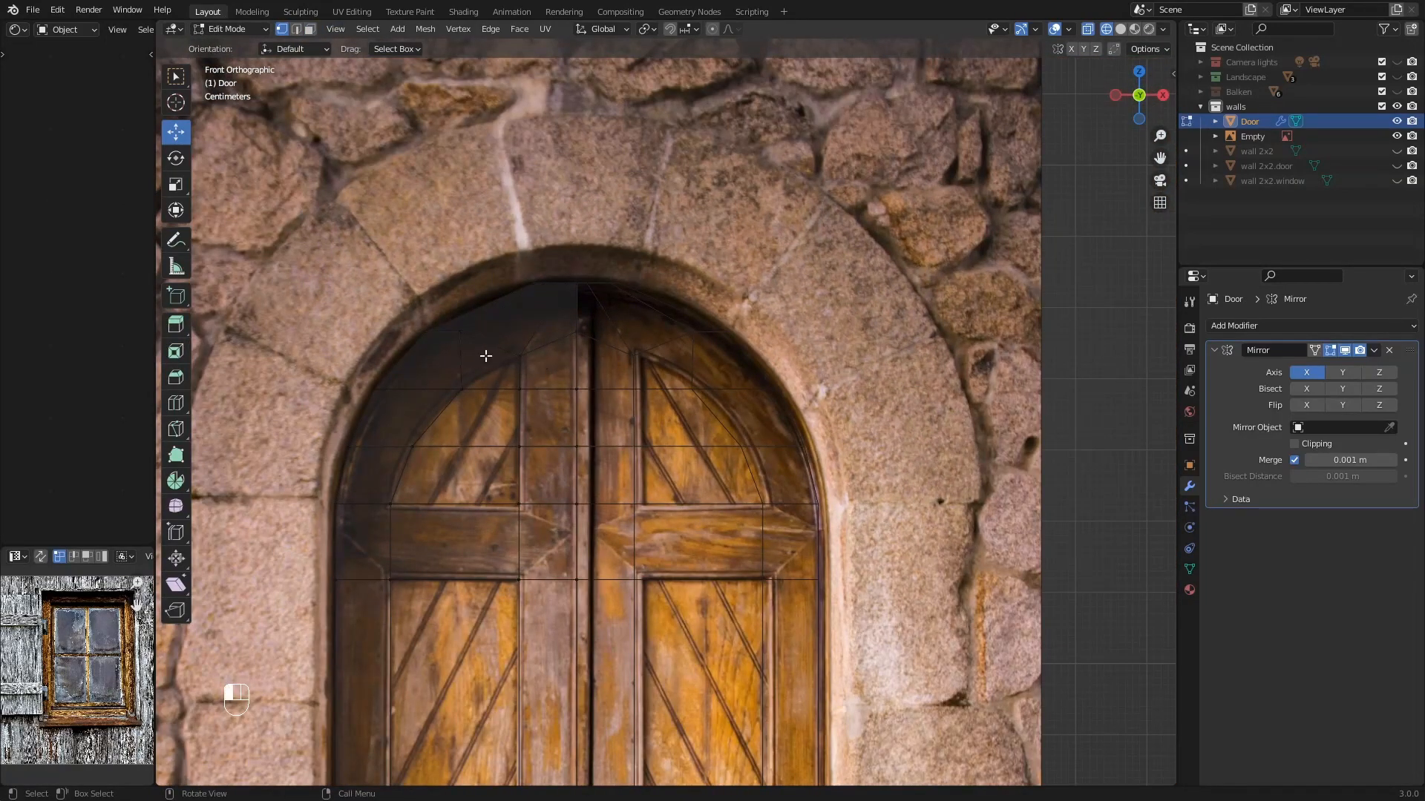
pyautogui.click(467, 350)
pyautogui.scroll(4, 475, 363)
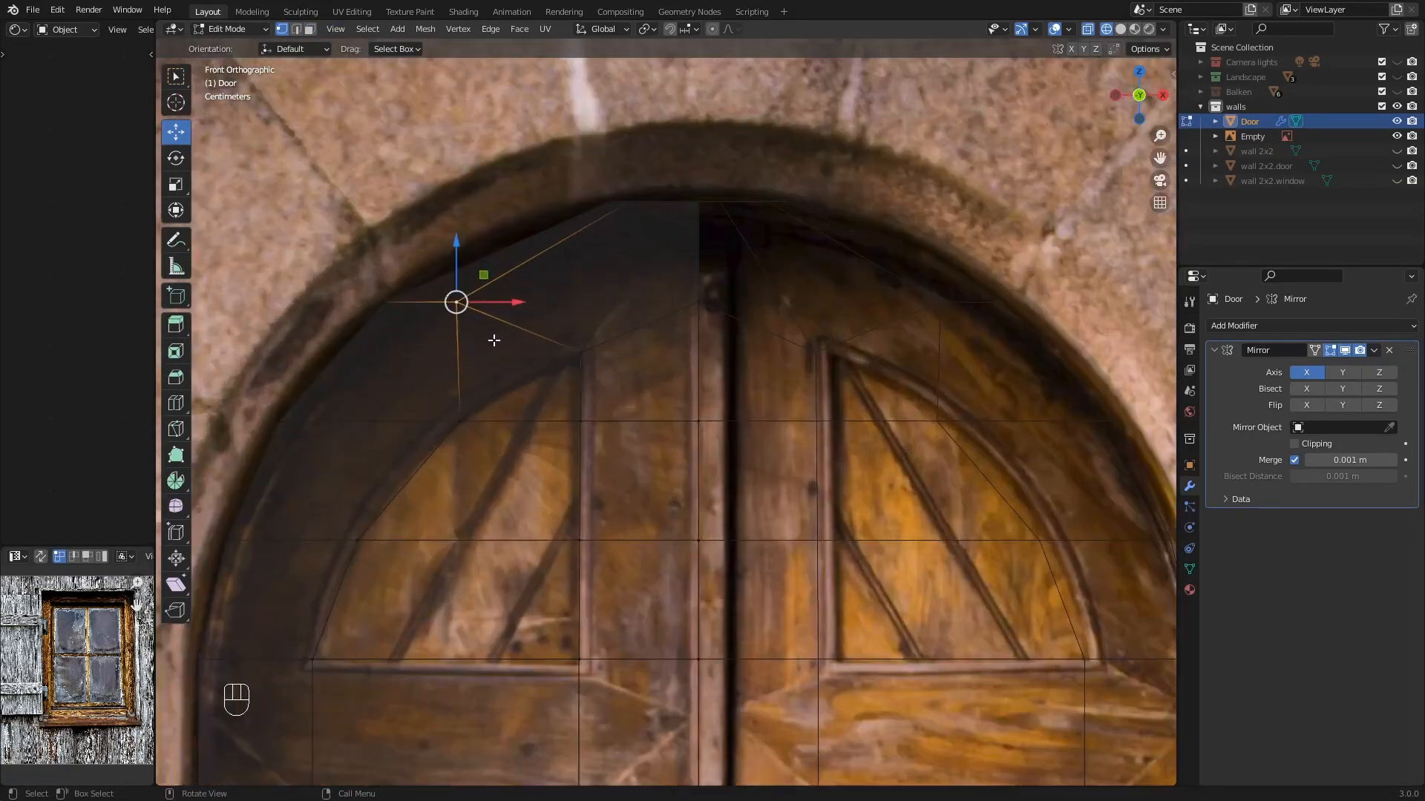
pyautogui.press('g')
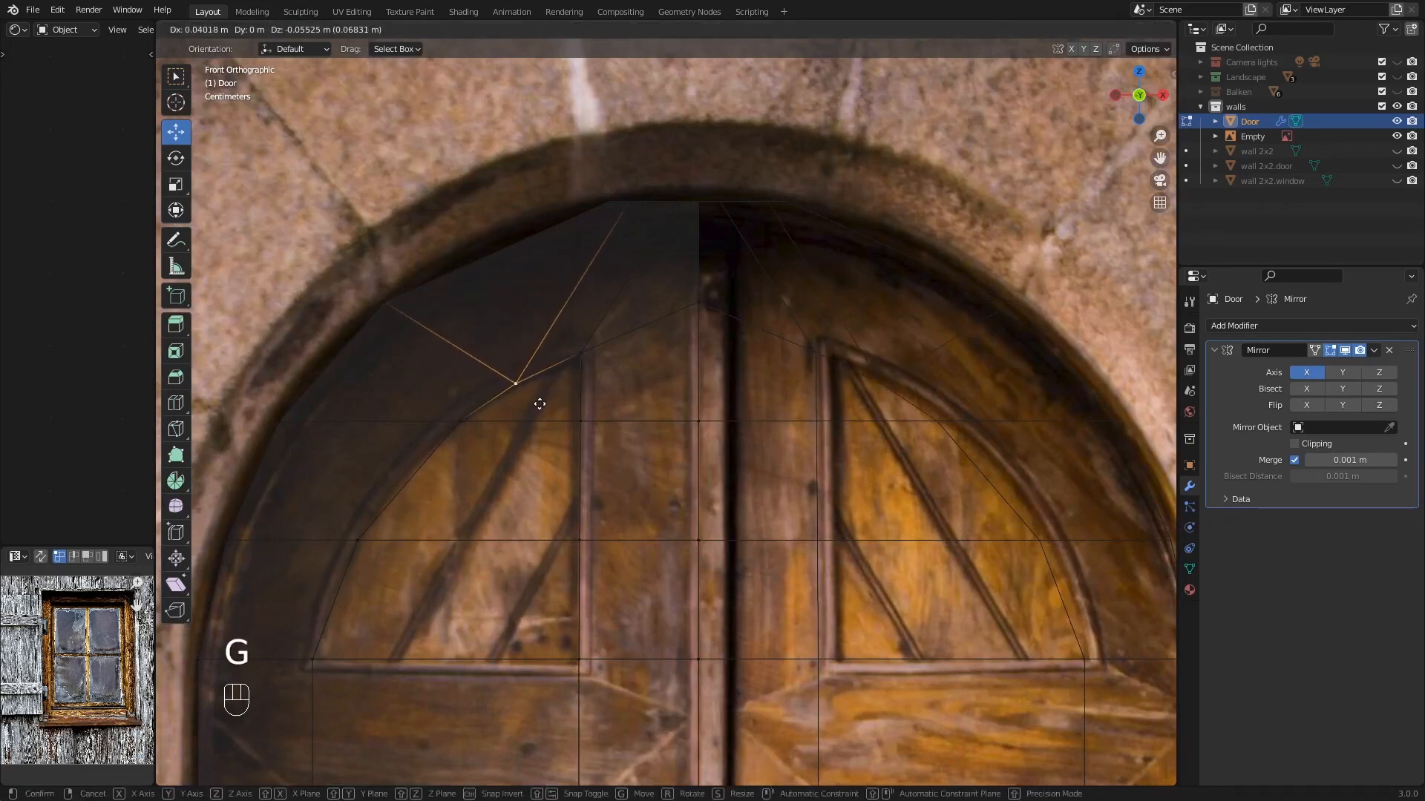
pyautogui.click(539, 403)
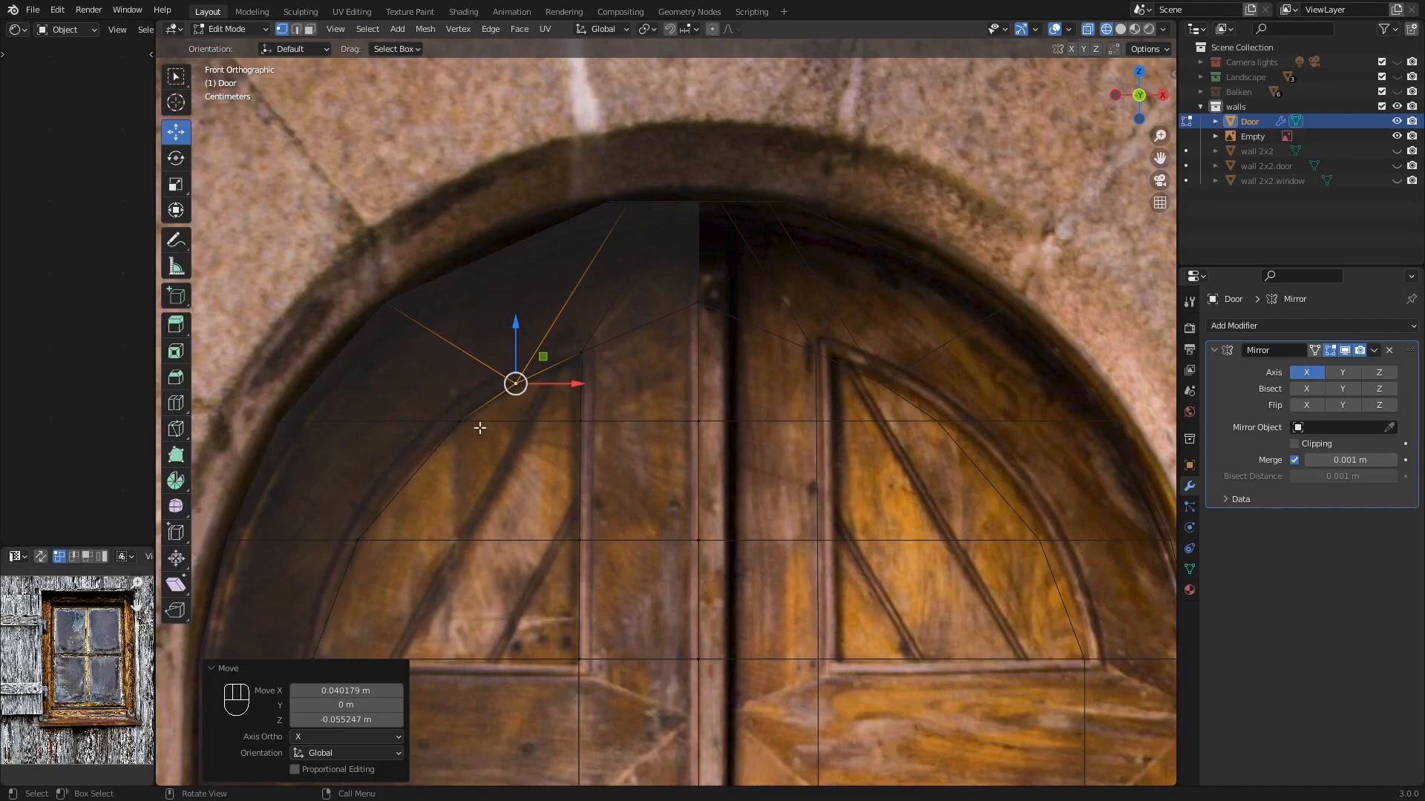
# - Inspect the mesh lines against the reference door from the arch down to the threshold and back
pyautogui.scroll(-3, 596, 421)
pyautogui.keyDown('shift'); pyautogui.scroll(-5, 617, 546); pyautogui.keyUp('shift')
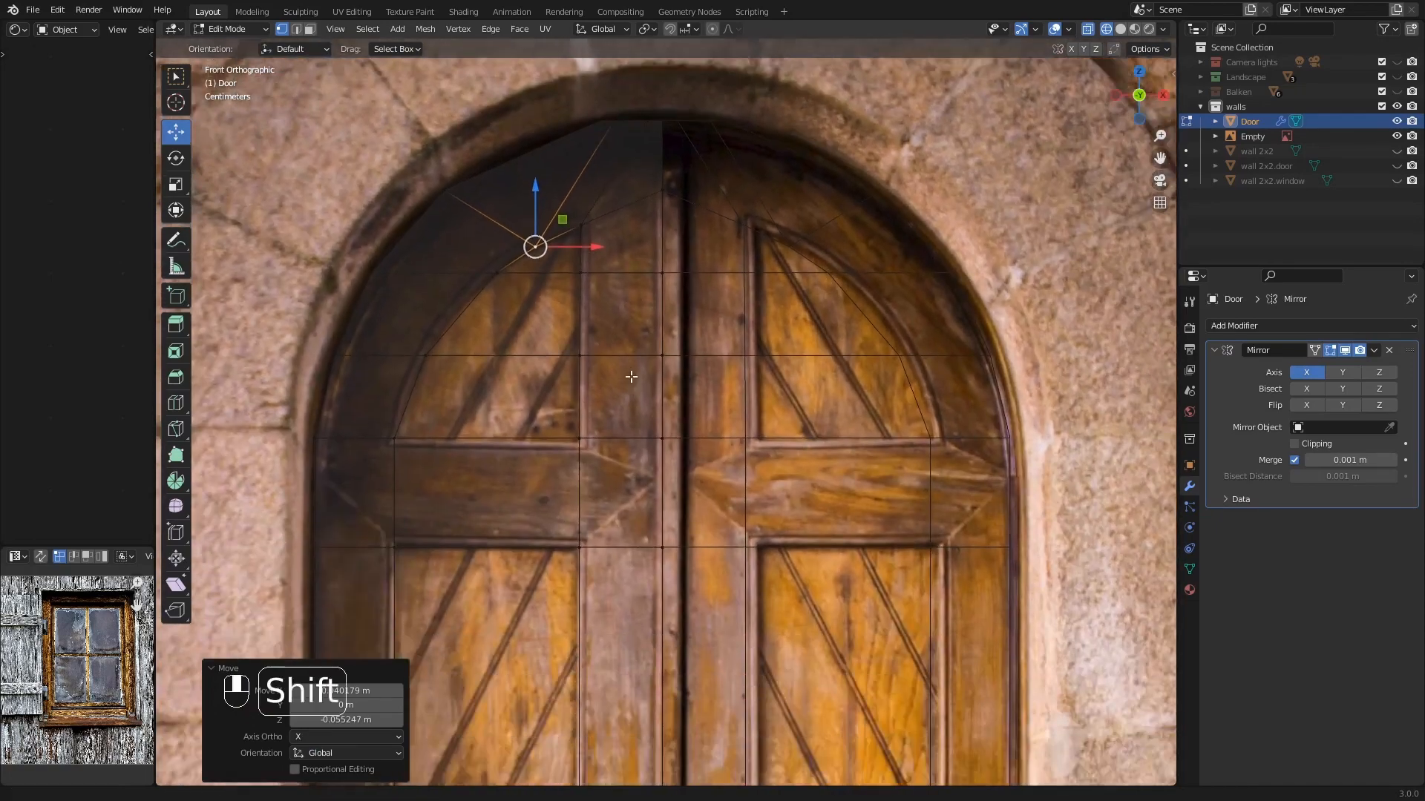
pyautogui.keyDown('shift'); pyautogui.scroll(-6, 617, 546); pyautogui.keyUp('shift')
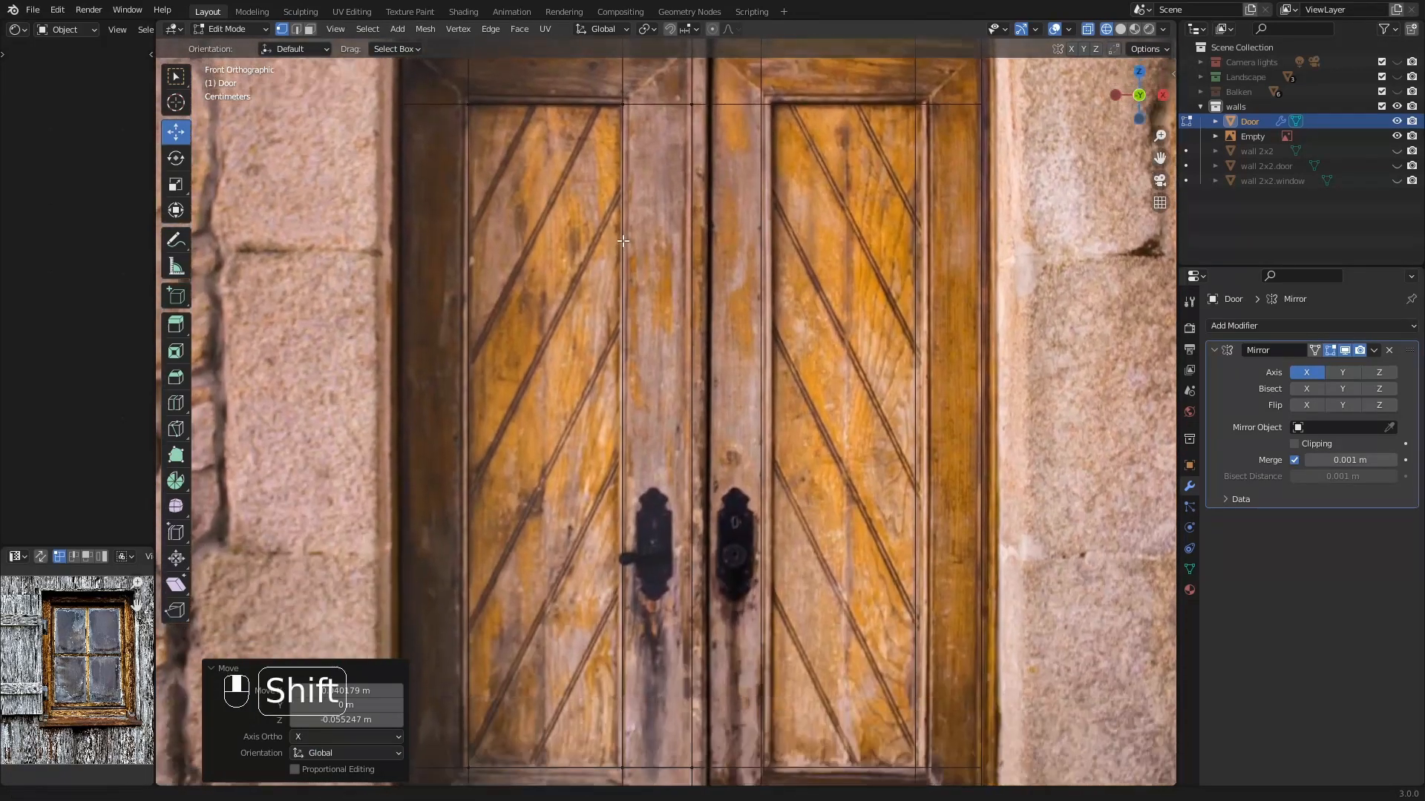
pyautogui.scroll(-1, 609, 340)
pyautogui.keyDown('shift'); pyautogui.scroll(-4, 608, 340); pyautogui.keyUp('shift')
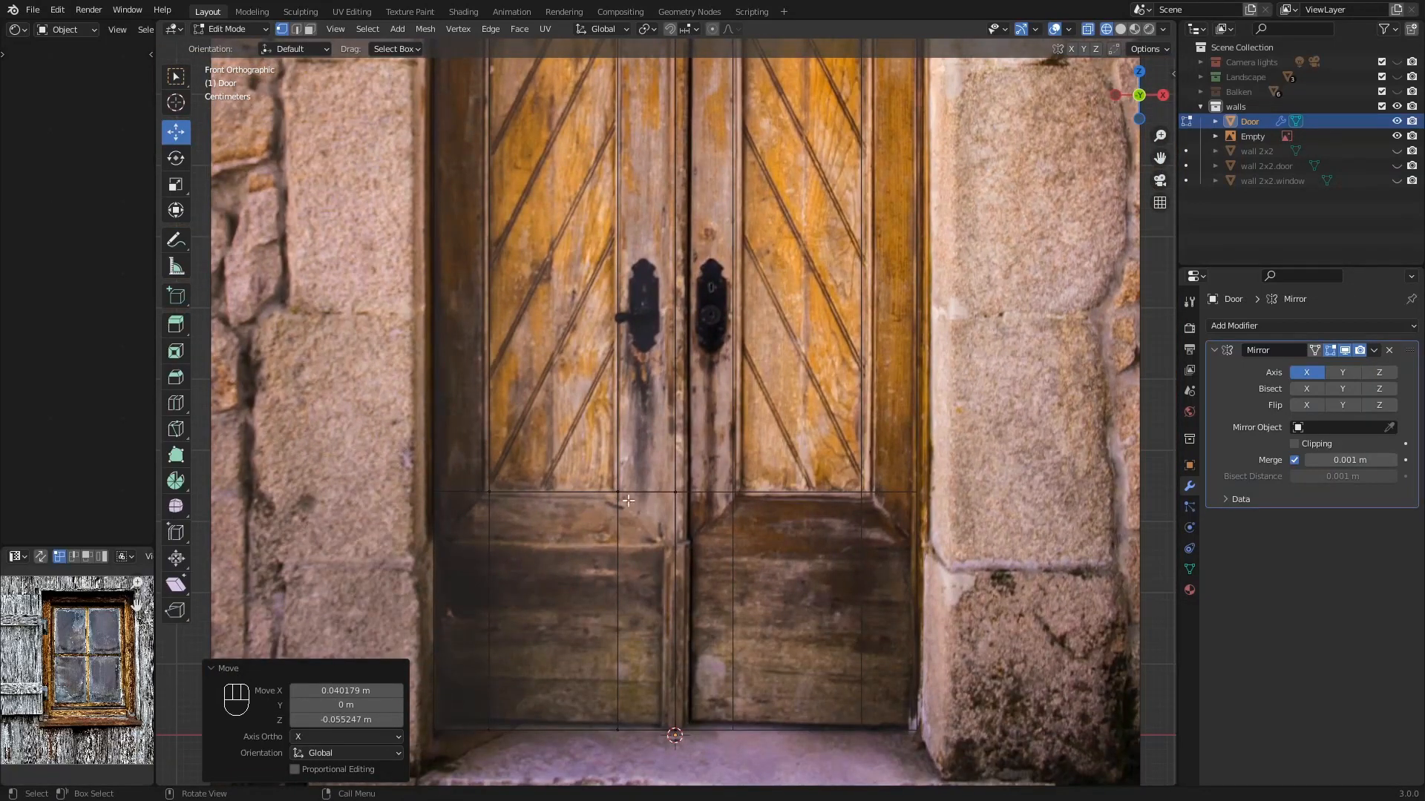
pyautogui.keyDown('shift'); pyautogui.scroll(9, 717, 532); pyautogui.keyUp('shift')
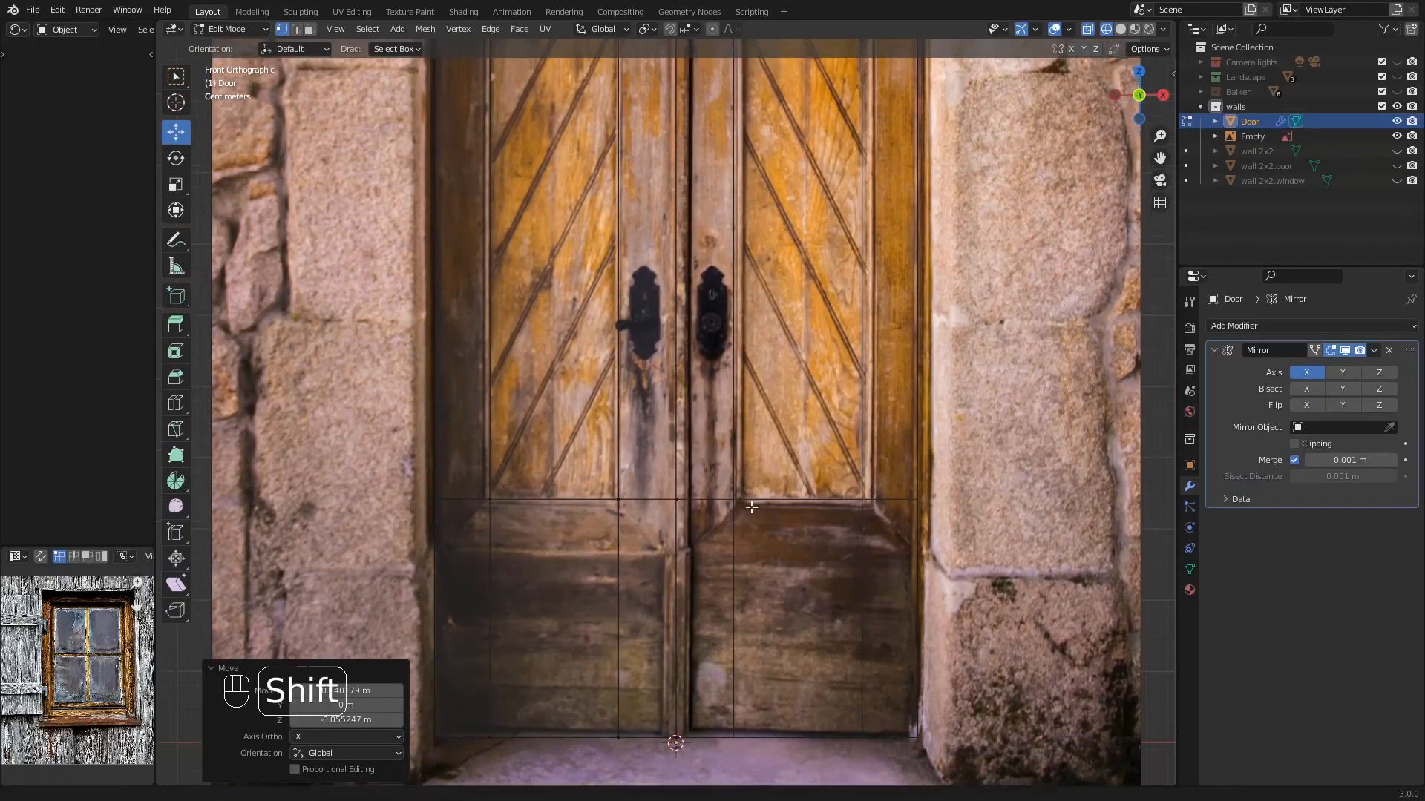
pyautogui.keyDown('shift'); pyautogui.scroll(5, 691, 470); pyautogui.keyUp('shift')
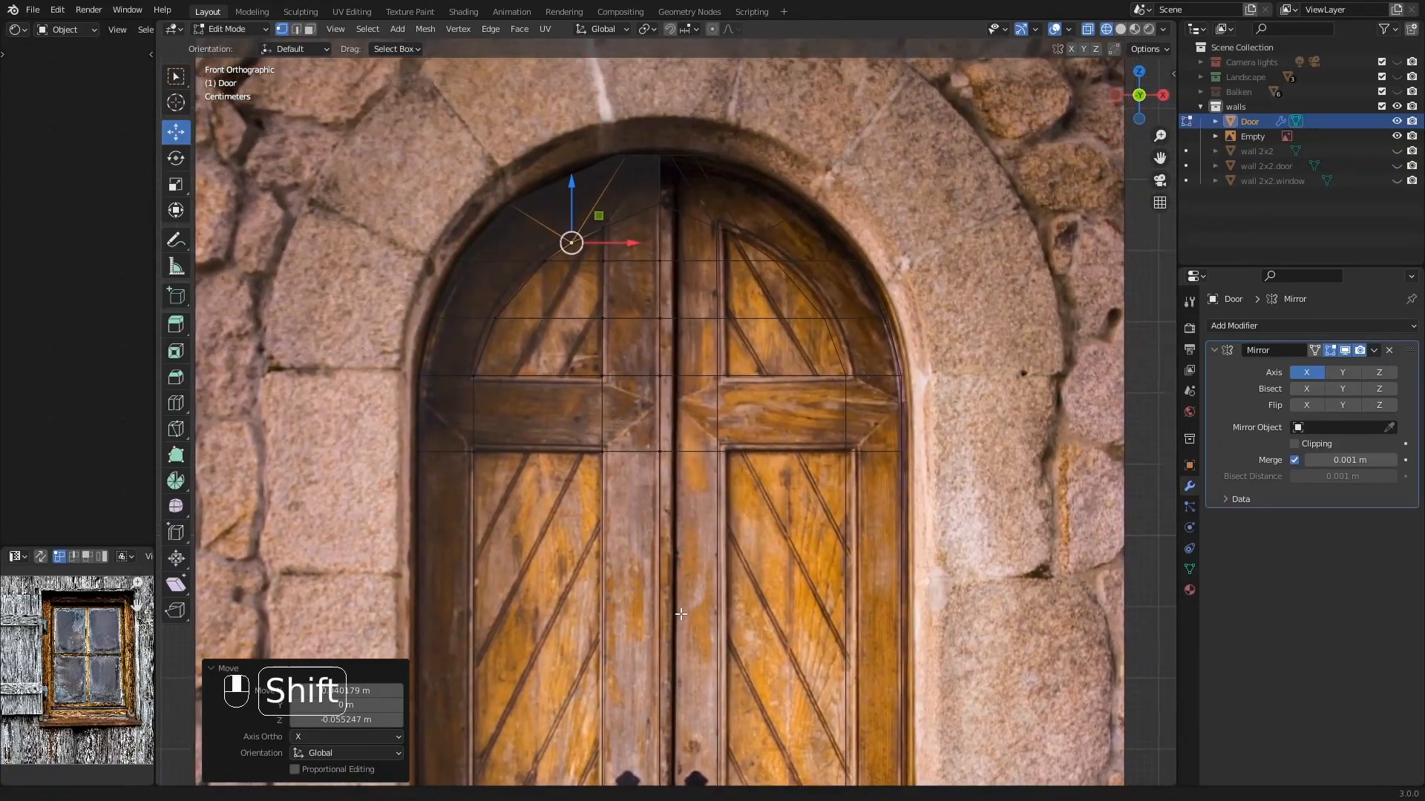
pyautogui.keyDown('shift'); pyautogui.moveTo(678, 626); pyautogui.dragTo(635, 626, button='middle'); pyautogui.keyUp('shift')
pyautogui.keyDown('shift'); pyautogui.scroll(1, 640, 482); pyautogui.keyUp('shift')
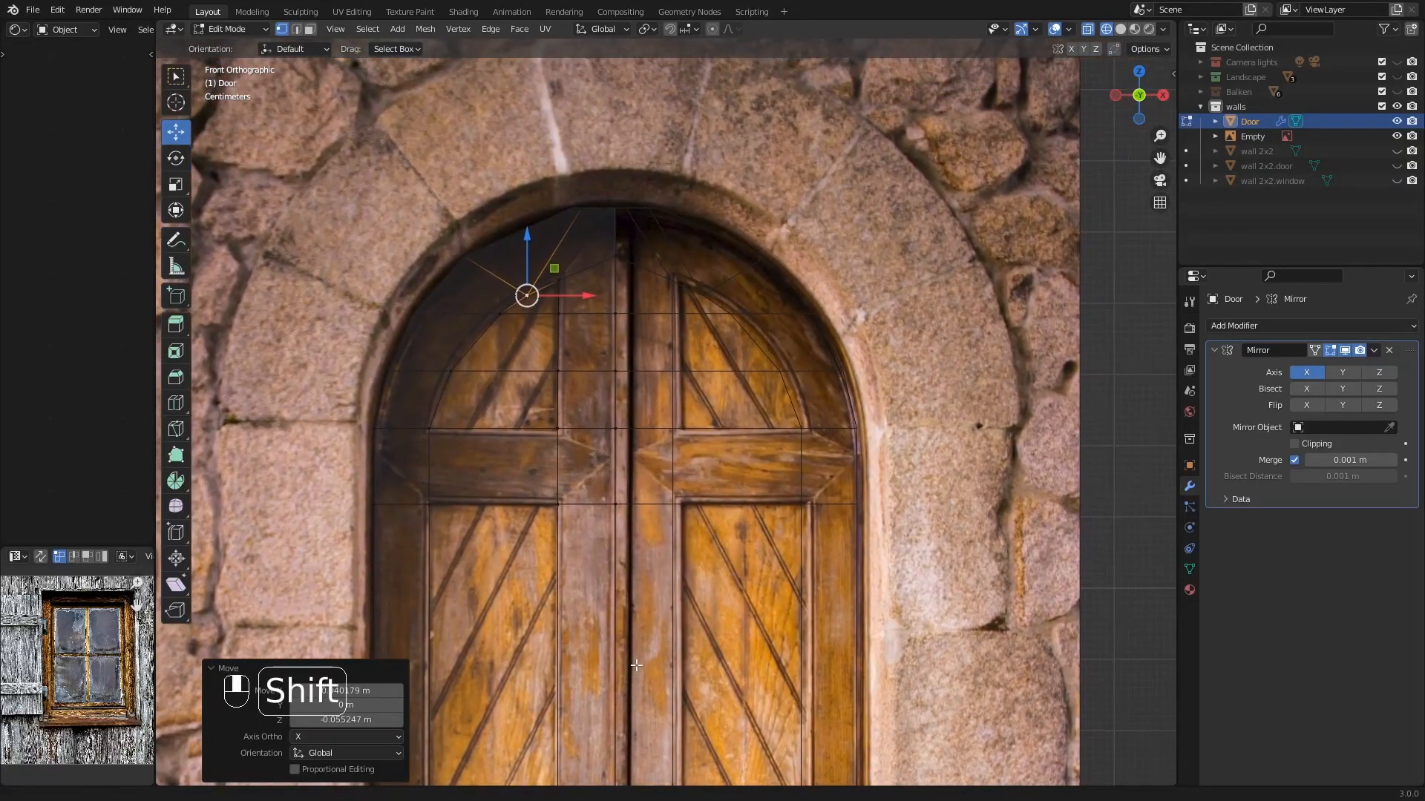
pyautogui.keyDown('shift'); pyautogui.moveTo(640, 447); pyautogui.dragTo(719, 517, button='middle'); pyautogui.keyUp('shift')
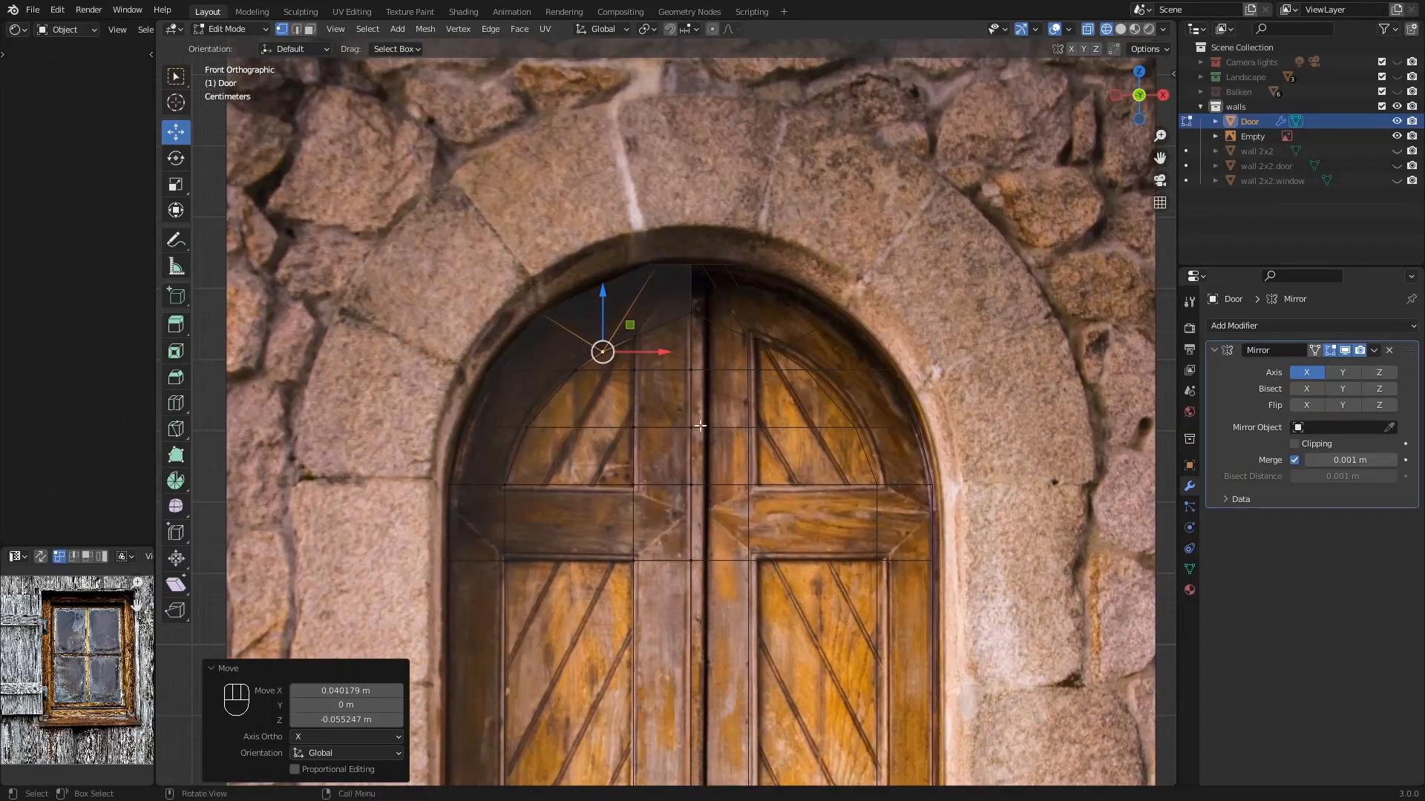
# - Move the leftmost vertex of the leaf's flat top edge about -0.092 m along X and -0.032 m along Z onto the arch
pyautogui.press('a')
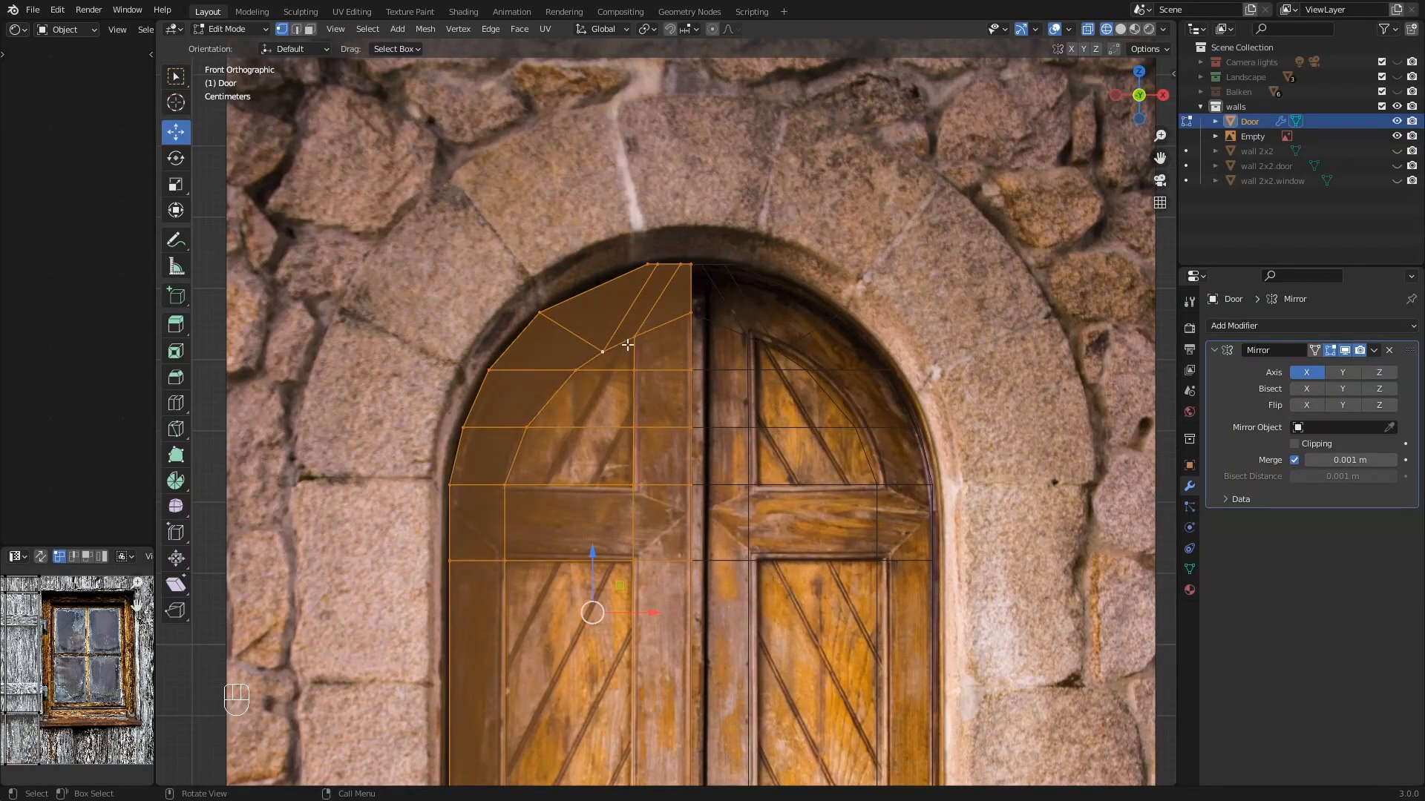
pyautogui.keyDown('shift'); pyautogui.moveTo(637, 395); pyautogui.dragTo(586, 314, button='middle'); pyautogui.keyUp('shift')
pyautogui.scroll(2, 540, 313)
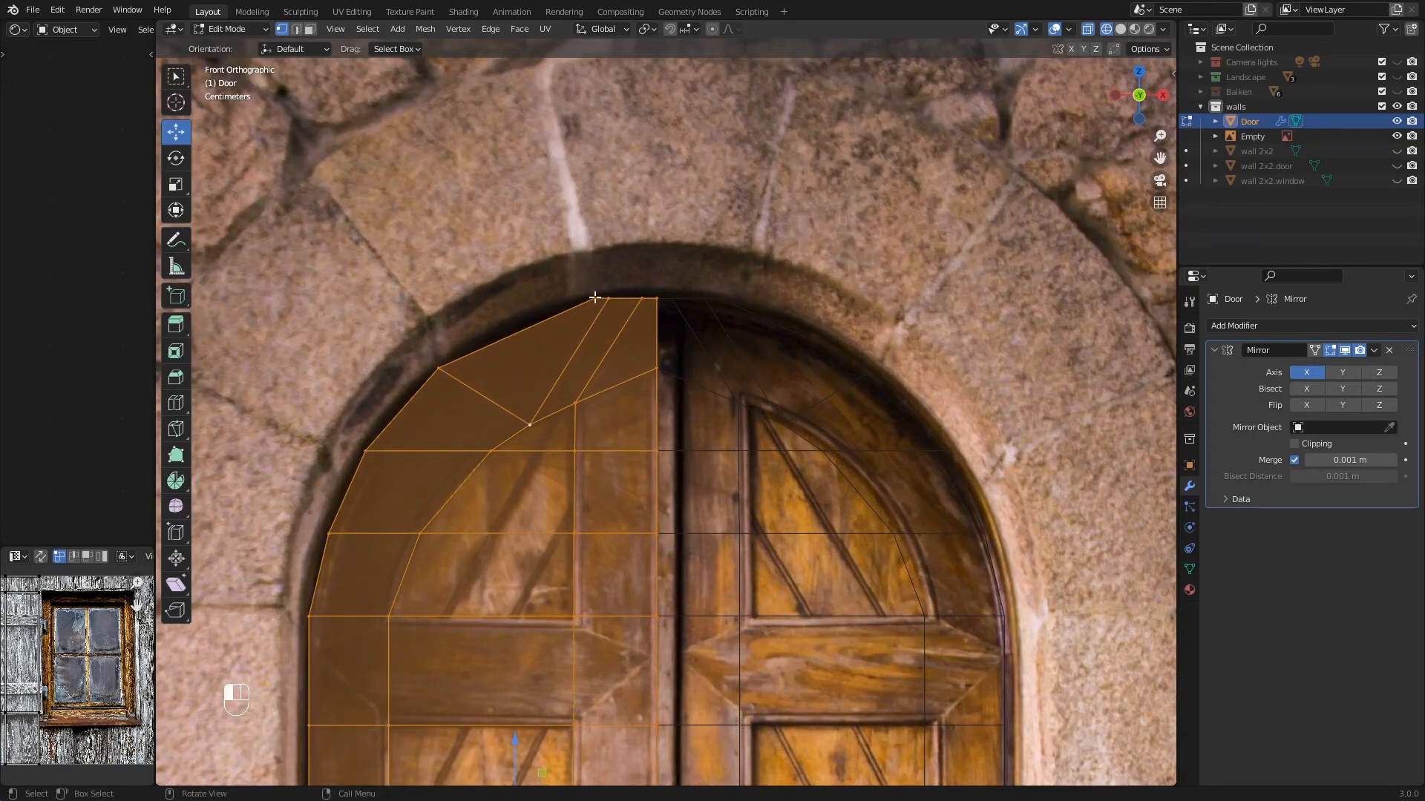
pyautogui.click(595, 298)
pyautogui.press('g')
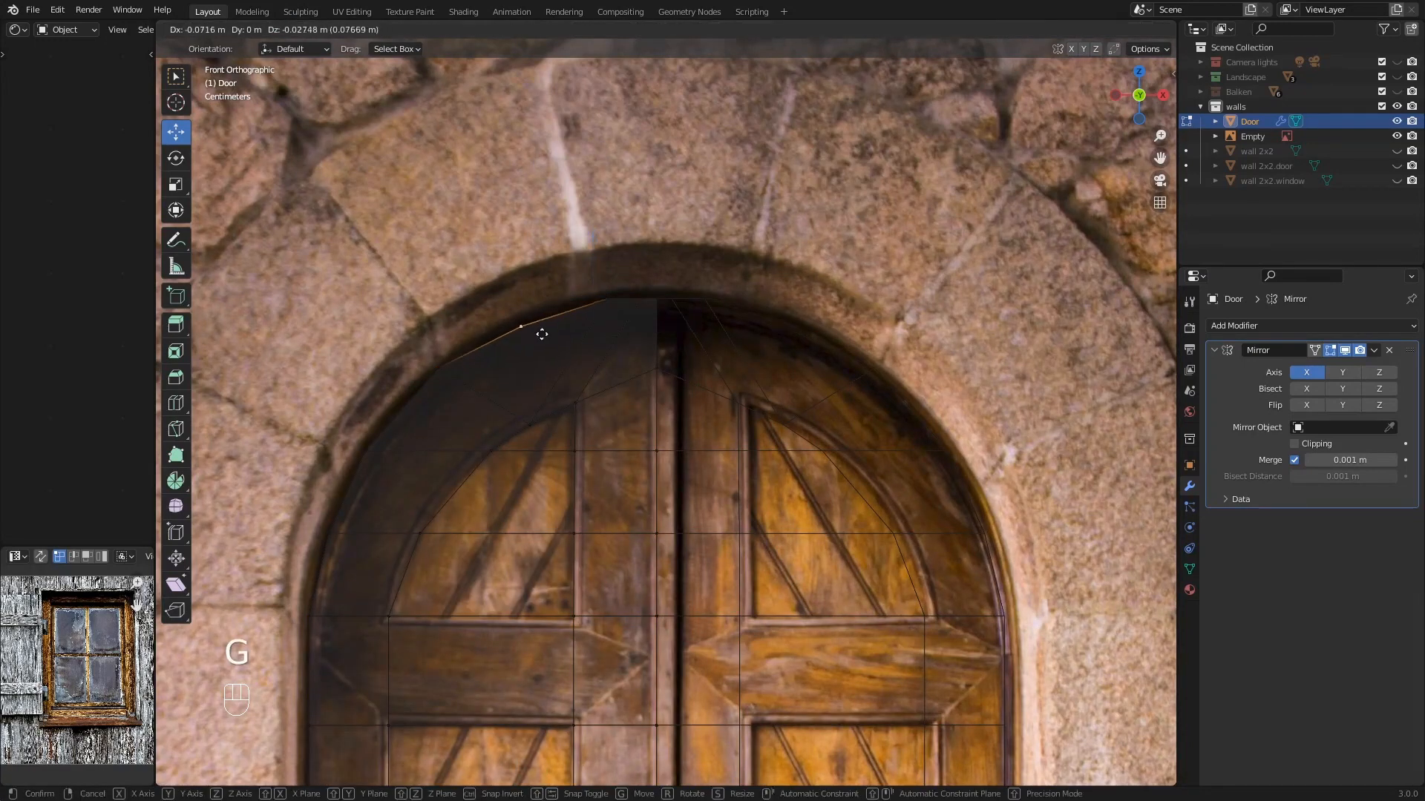
pyautogui.click(523, 338)
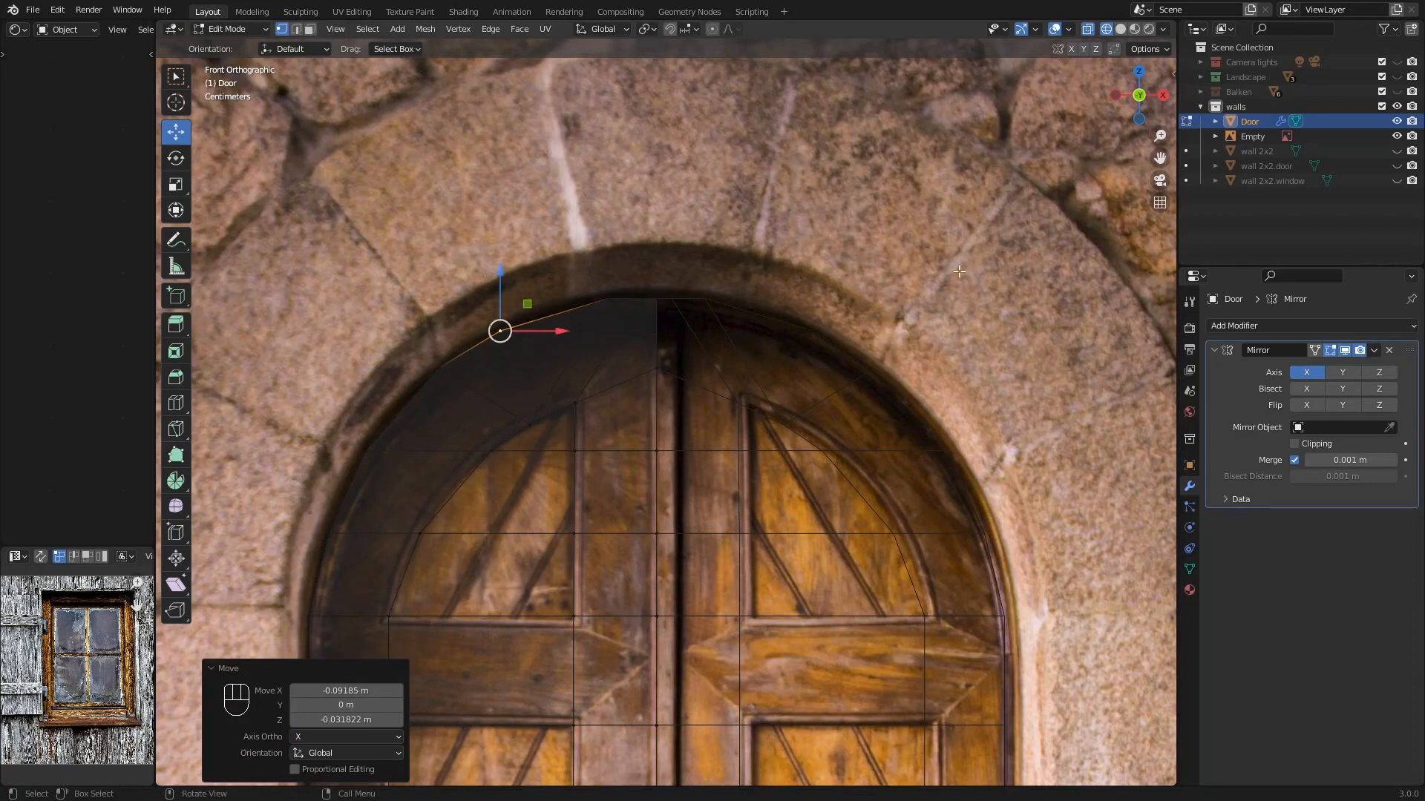
# - Spread the next two top-edge vertices along the arch, moving them about -0.039 m and -0.028 m along X with slight Z corrections
pyautogui.click(612, 310)
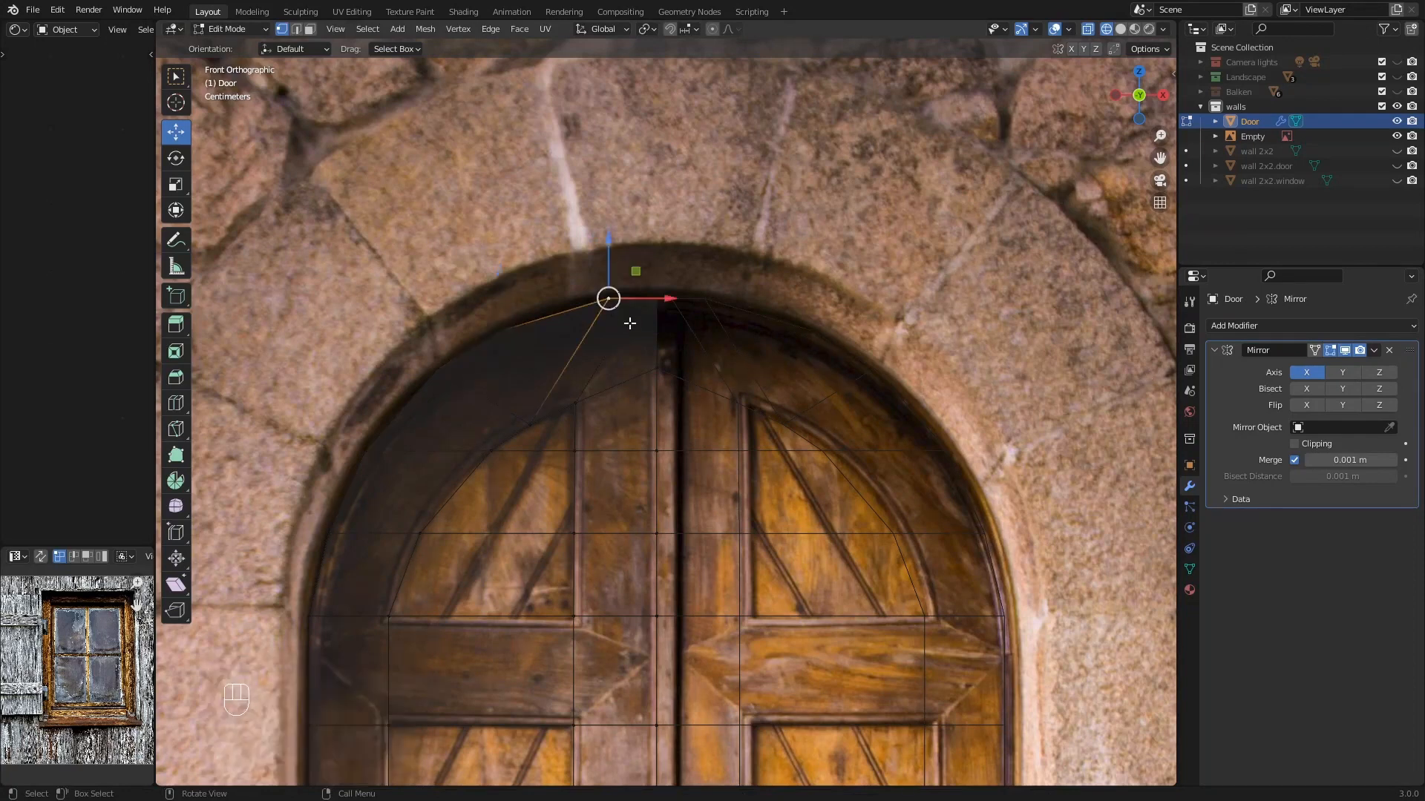
pyautogui.press('g')
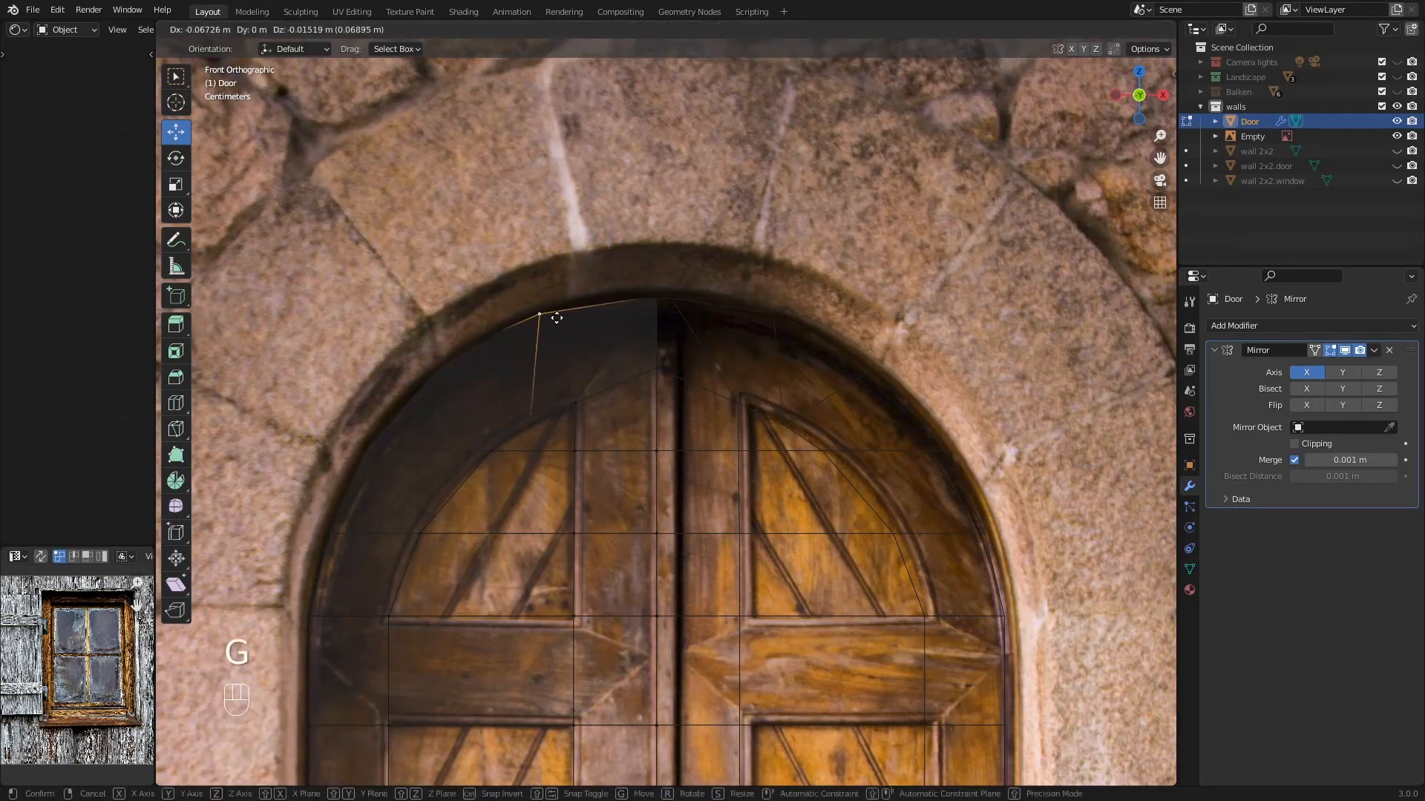
pyautogui.click(585, 308)
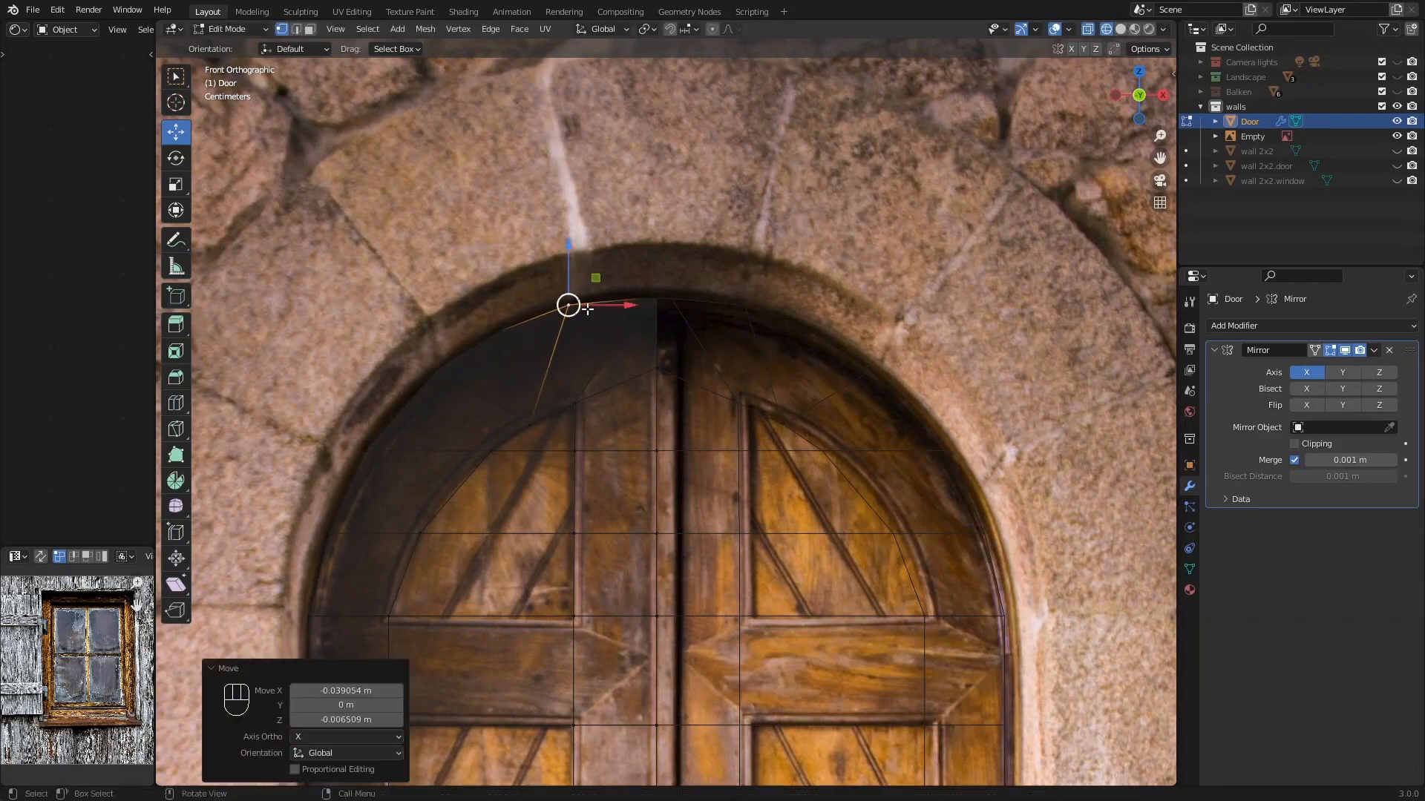
pyautogui.hotkey('ctrl', 'z')
pyautogui.scroll(3, 669, 304)
pyautogui.press('g')
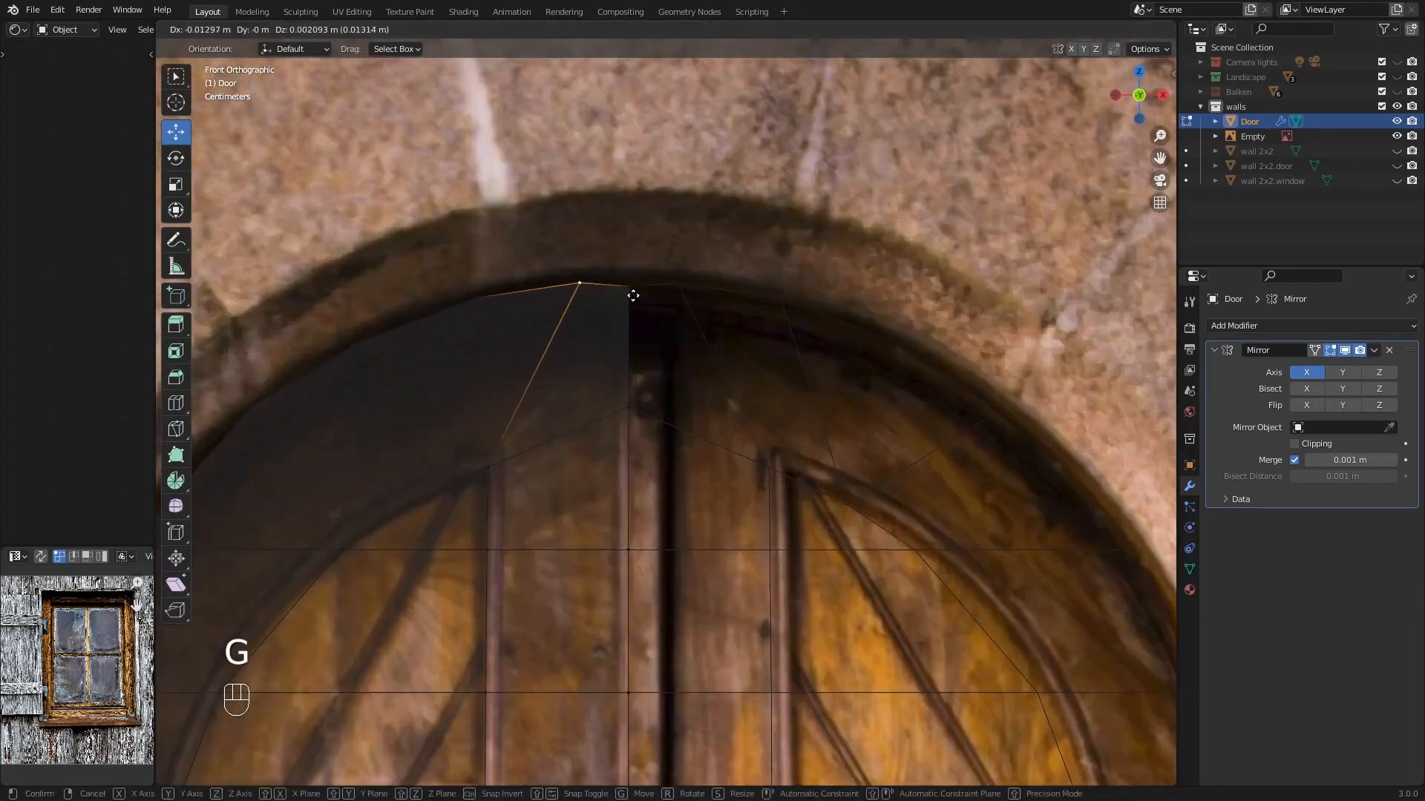
pyautogui.click(607, 297)
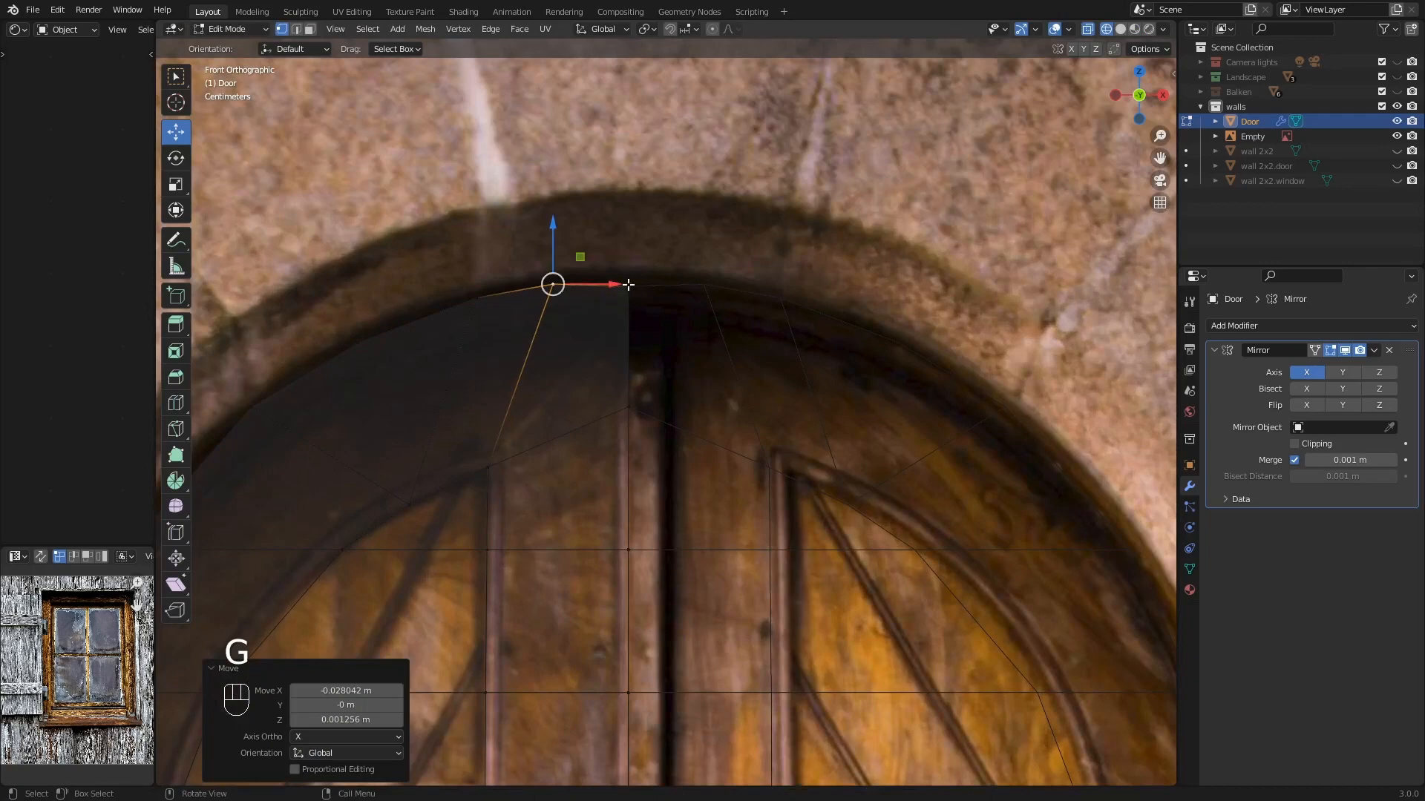
pyautogui.hotkey('ctrl', 'z')
# - Raise the topmost vertex on the door's centre line about 0.004 m along Z to round the arch's peak
pyautogui.press('g')
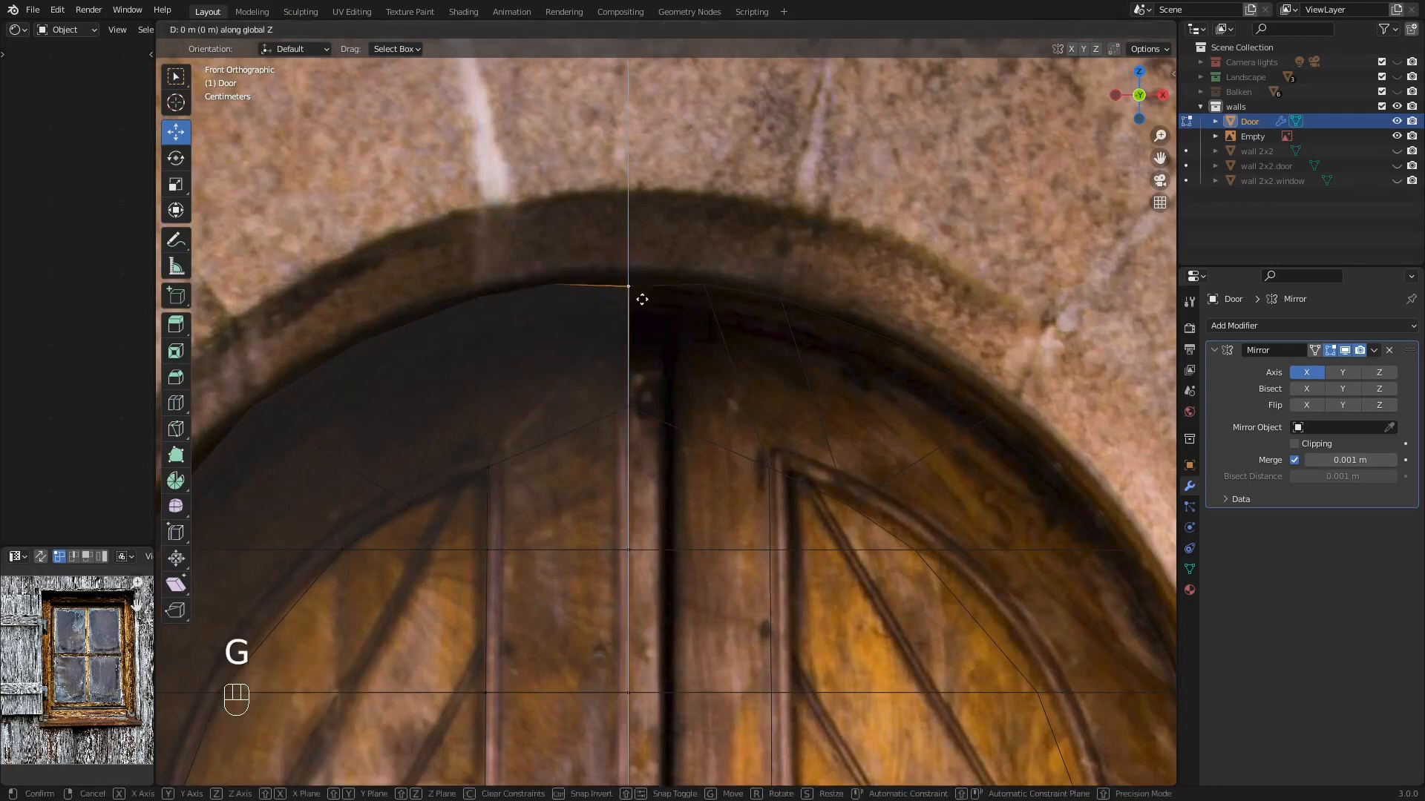
pyautogui.click(641, 292)
pyautogui.scroll(-4, 631, 339)
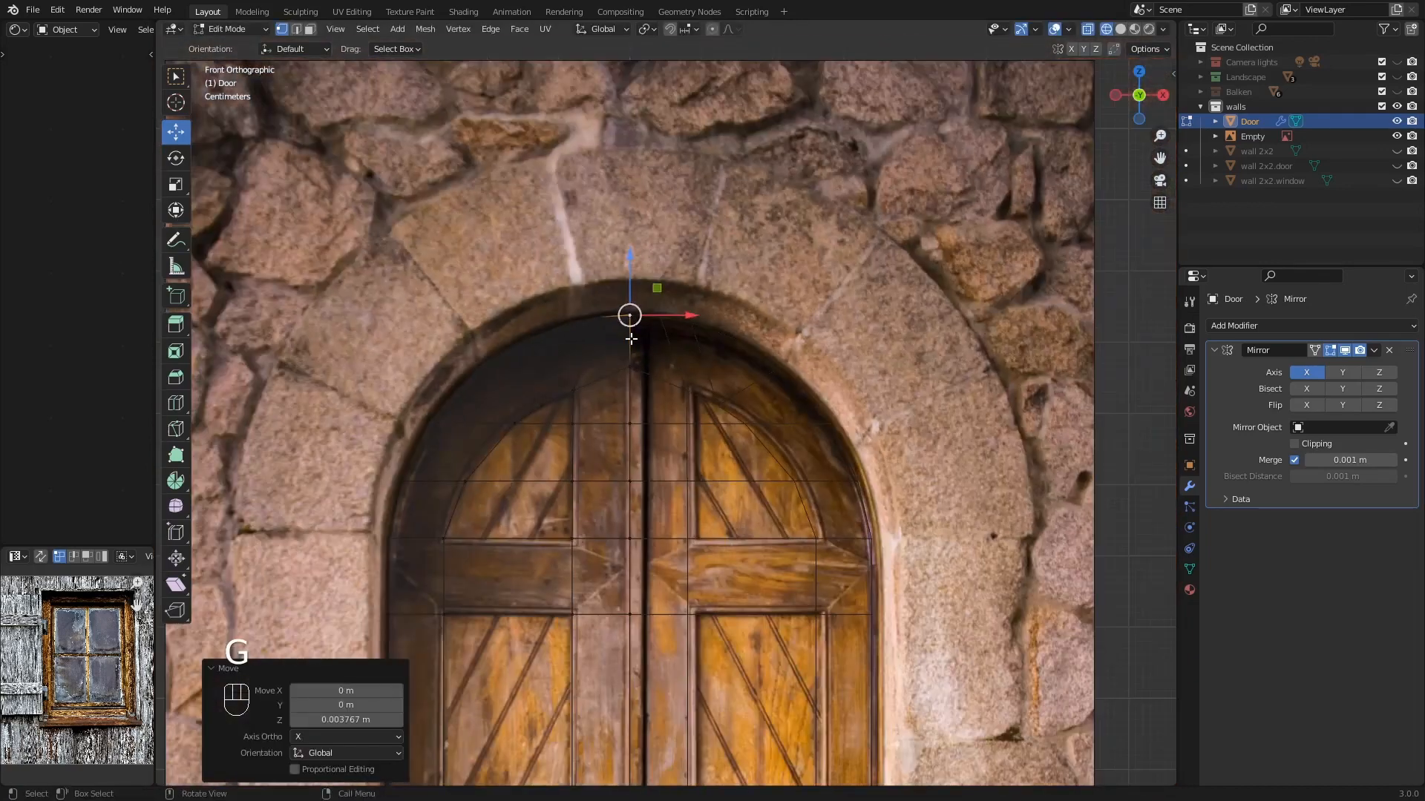
# - Lower the inner-cut vertex on the centre line along Z to the height of the arched panel's top corner
pyautogui.press('a')
pyautogui.moveTo(631, 381)
pyautogui.keyDown('shift'); pyautogui.mouseDown(button='middle')
pyautogui.moveTo(639, 309)
pyautogui.moveTo(636, 366)
pyautogui.mouseUp(button='middle'); pyautogui.keyUp('shift')
pyautogui.click(656, 229)
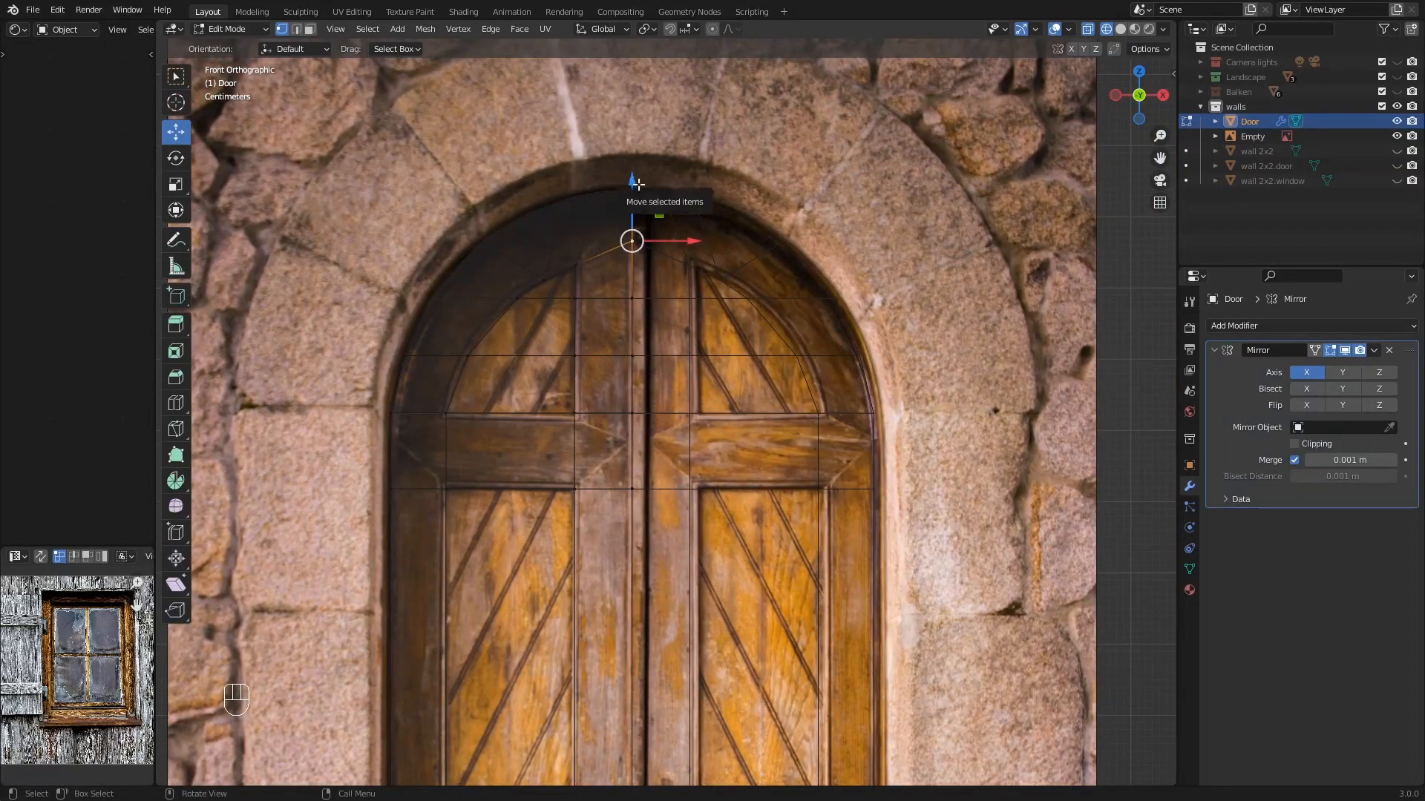
pyautogui.moveTo(632, 182); pyautogui.dragTo(640, 207)
# - Check the whole mirrored door mesh against the reference in Object Mode, and return to Edit Mode
pyautogui.press('Tab')
pyautogui.scroll(-3, 625, 365)
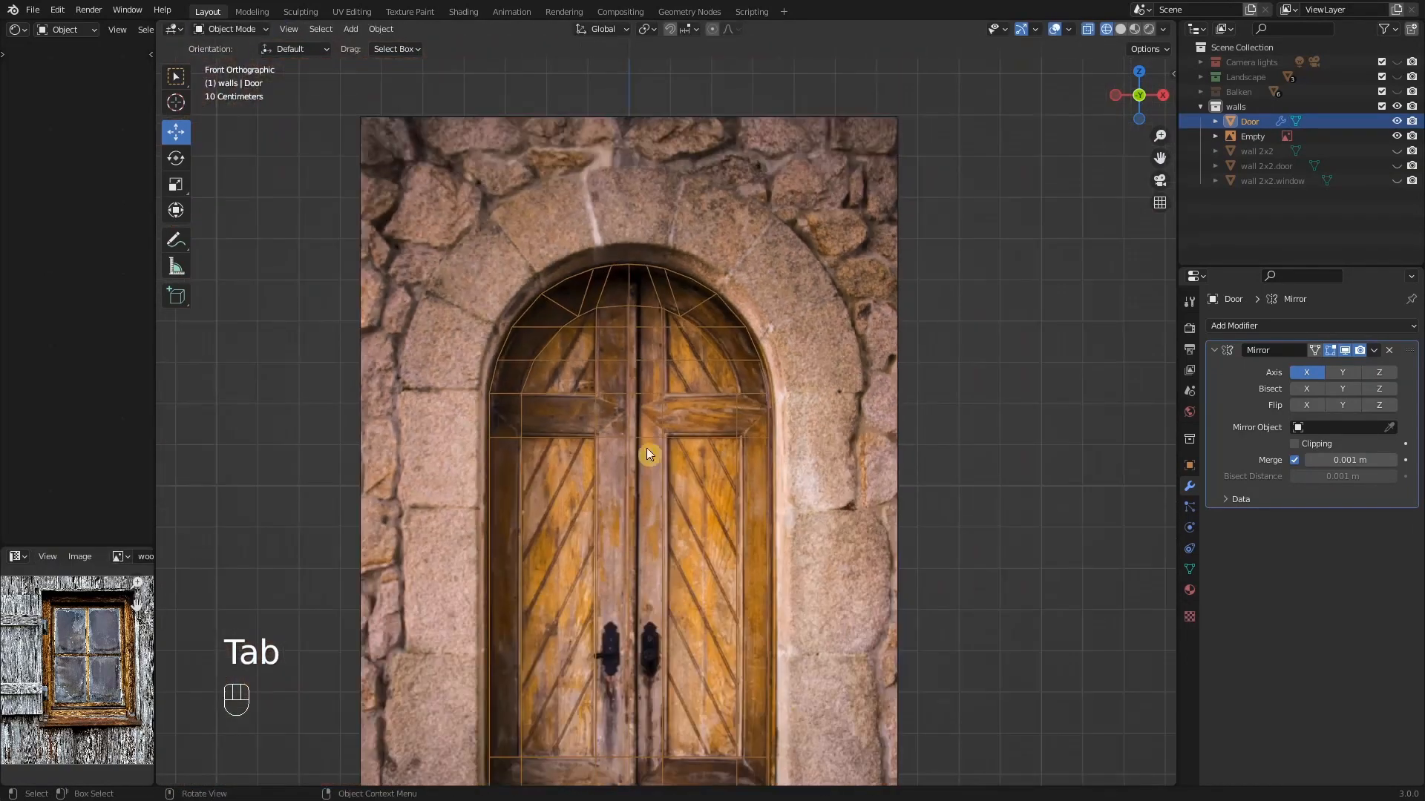
pyautogui.keyDown('shift'); pyautogui.moveTo(647, 447); pyautogui.dragTo(629, 310, button='middle'); pyautogui.keyUp('shift')
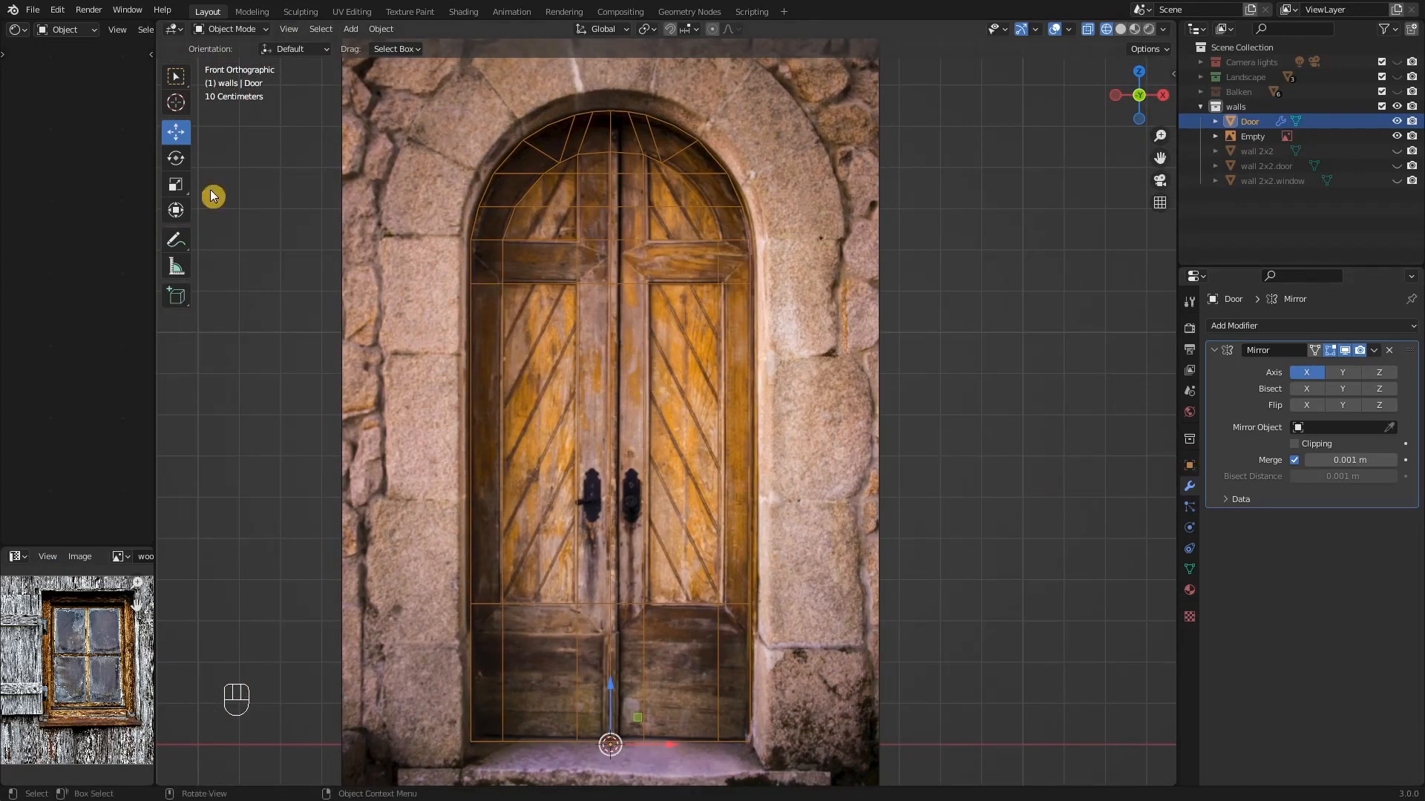
pyautogui.press('Tab')
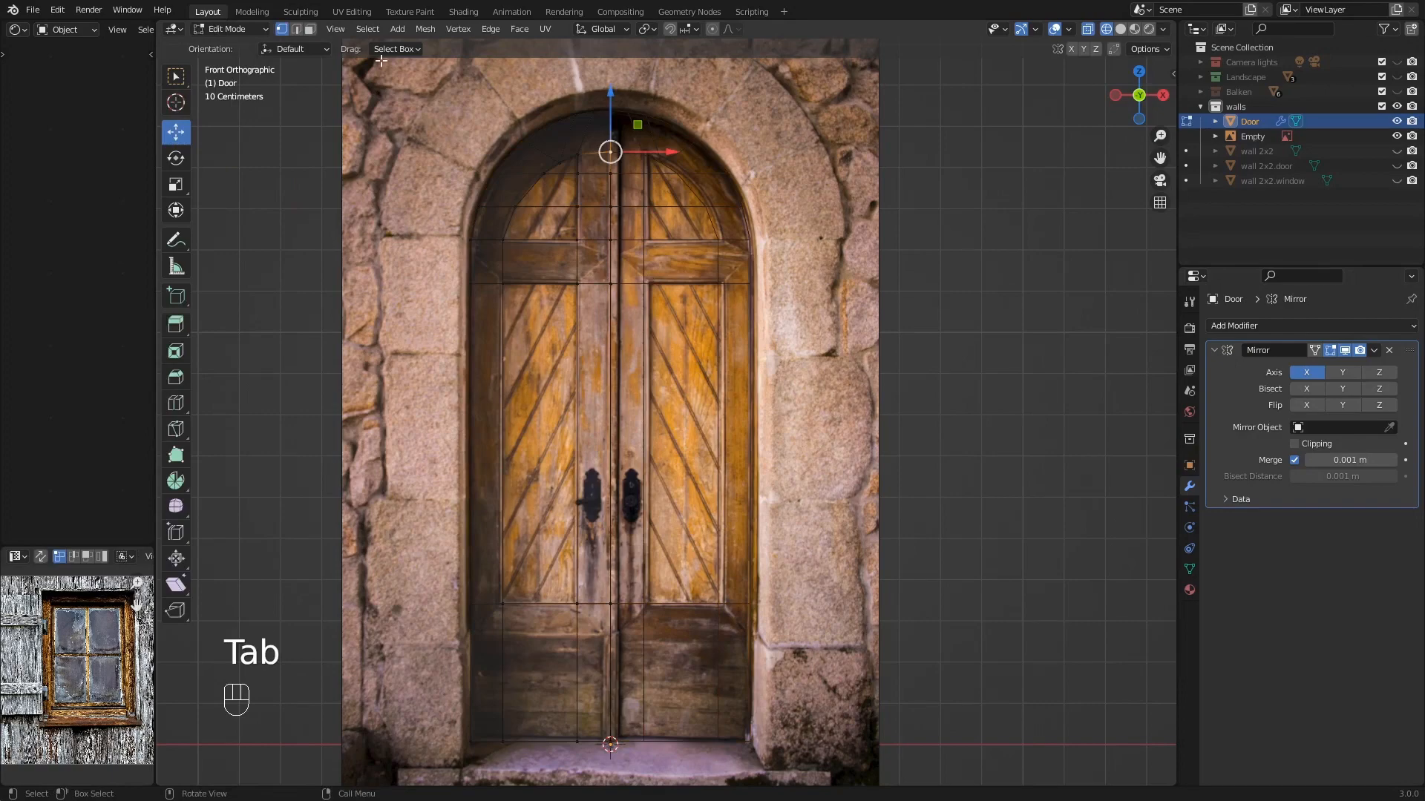
# - Select the left leaf's three arched panel faces and the tall panel face below, and extrude them about 0.0085 m along Y
pyautogui.click(309, 29)
pyautogui.scroll(2, 570, 243)
pyautogui.keyDown('shift'); pyautogui.moveTo(570, 243); pyautogui.dragTo(590, 339, button='middle'); pyautogui.keyUp('shift')
pyautogui.scroll(2, 591, 330)
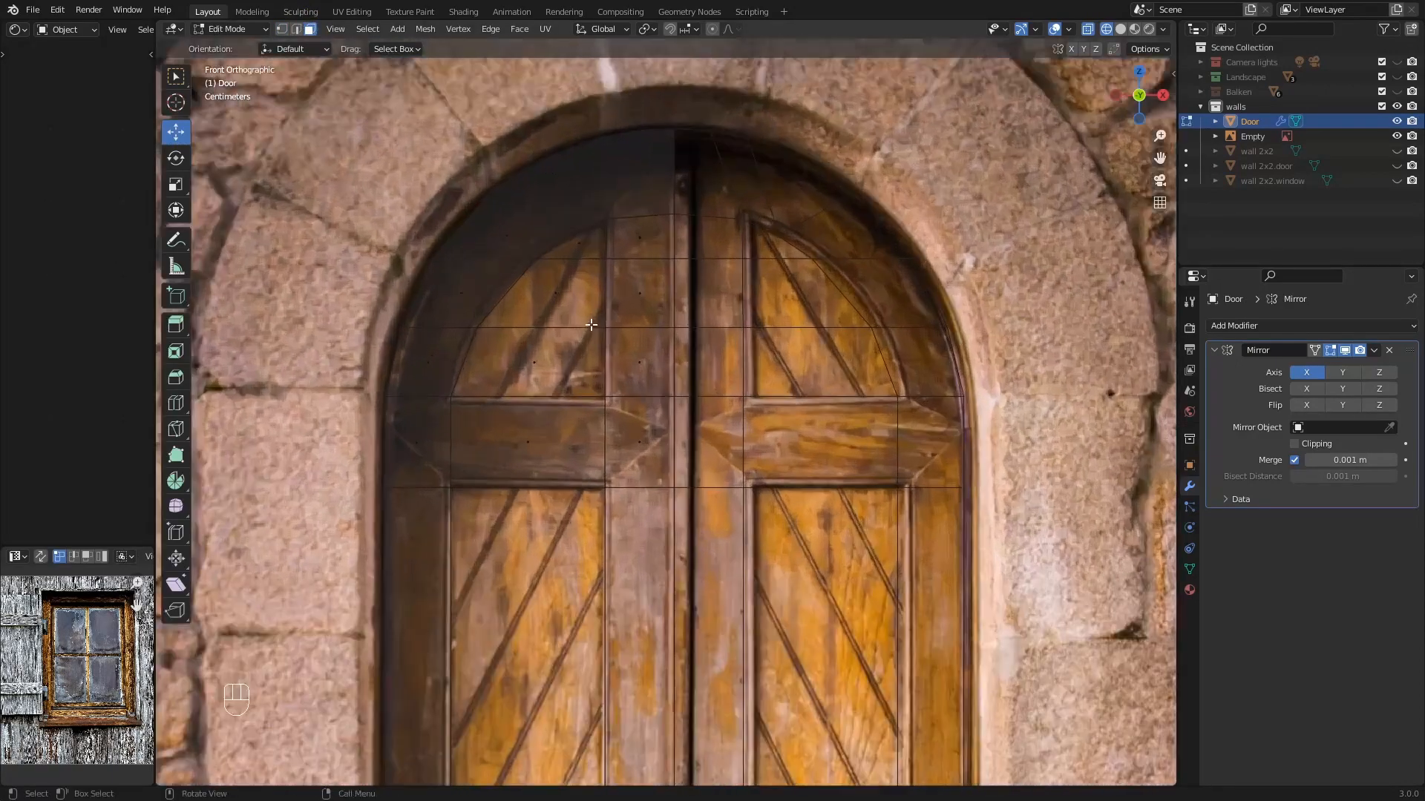
pyautogui.click(589, 244)
pyautogui.keyDown('shift'); pyautogui.click(553, 294); pyautogui.keyUp('shift')
pyautogui.keyDown('shift'); pyautogui.click(550, 359); pyautogui.keyUp('shift')
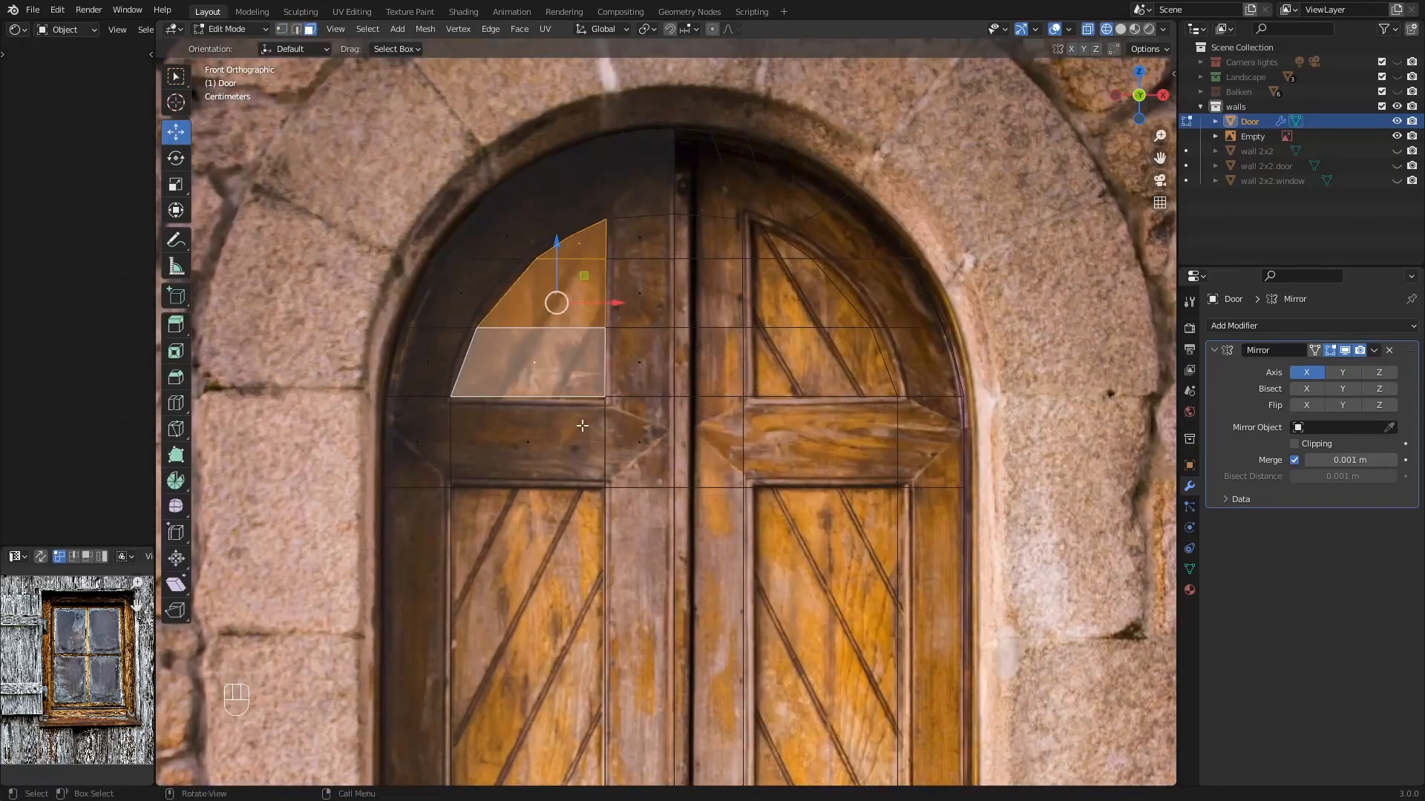
pyautogui.keyDown('shift'); pyautogui.moveTo(595, 482); pyautogui.dragTo(595, 212, button='middle'); pyautogui.keyUp('shift')
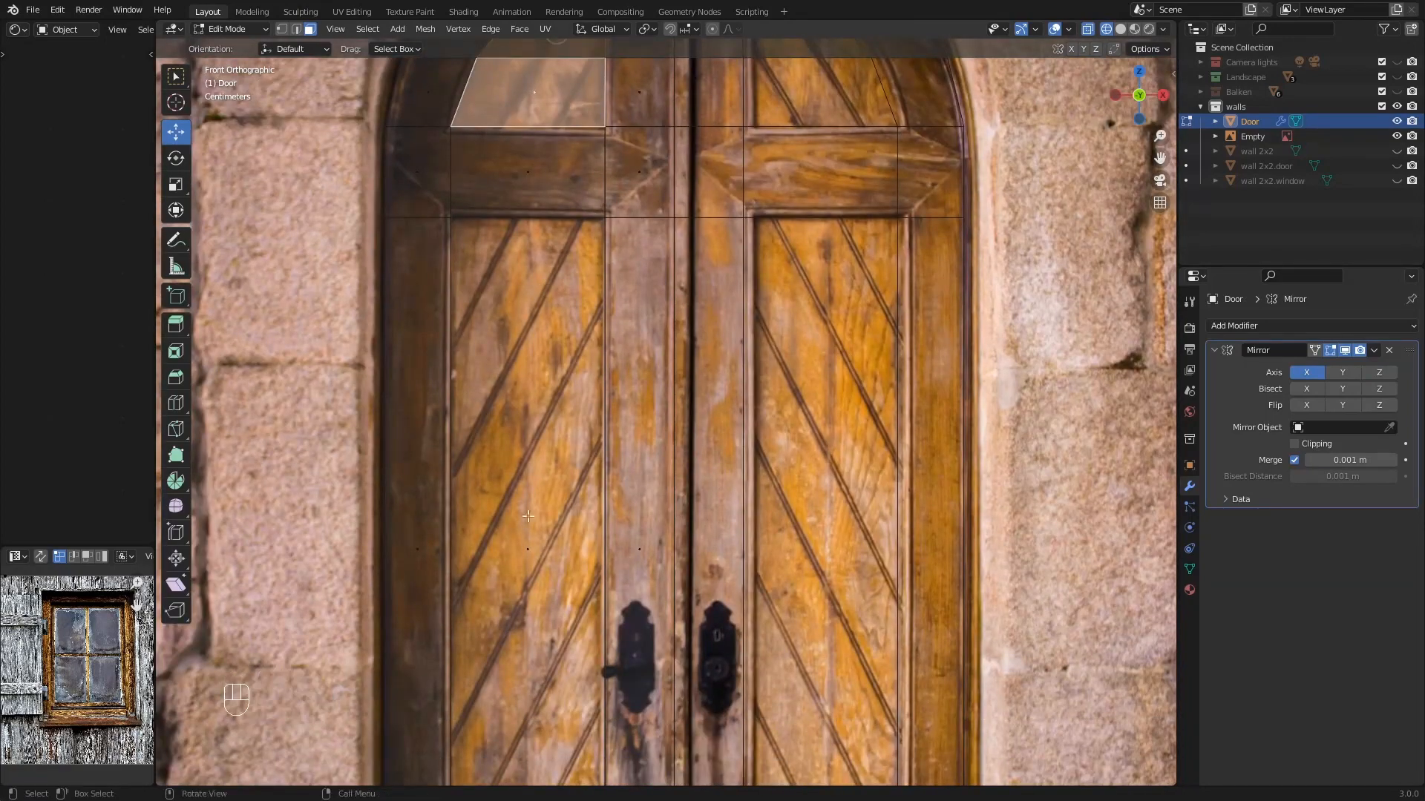
pyautogui.keyDown('shift'); pyautogui.click(538, 557); pyautogui.keyUp('shift')
pyautogui.scroll(-3, 529, 377)
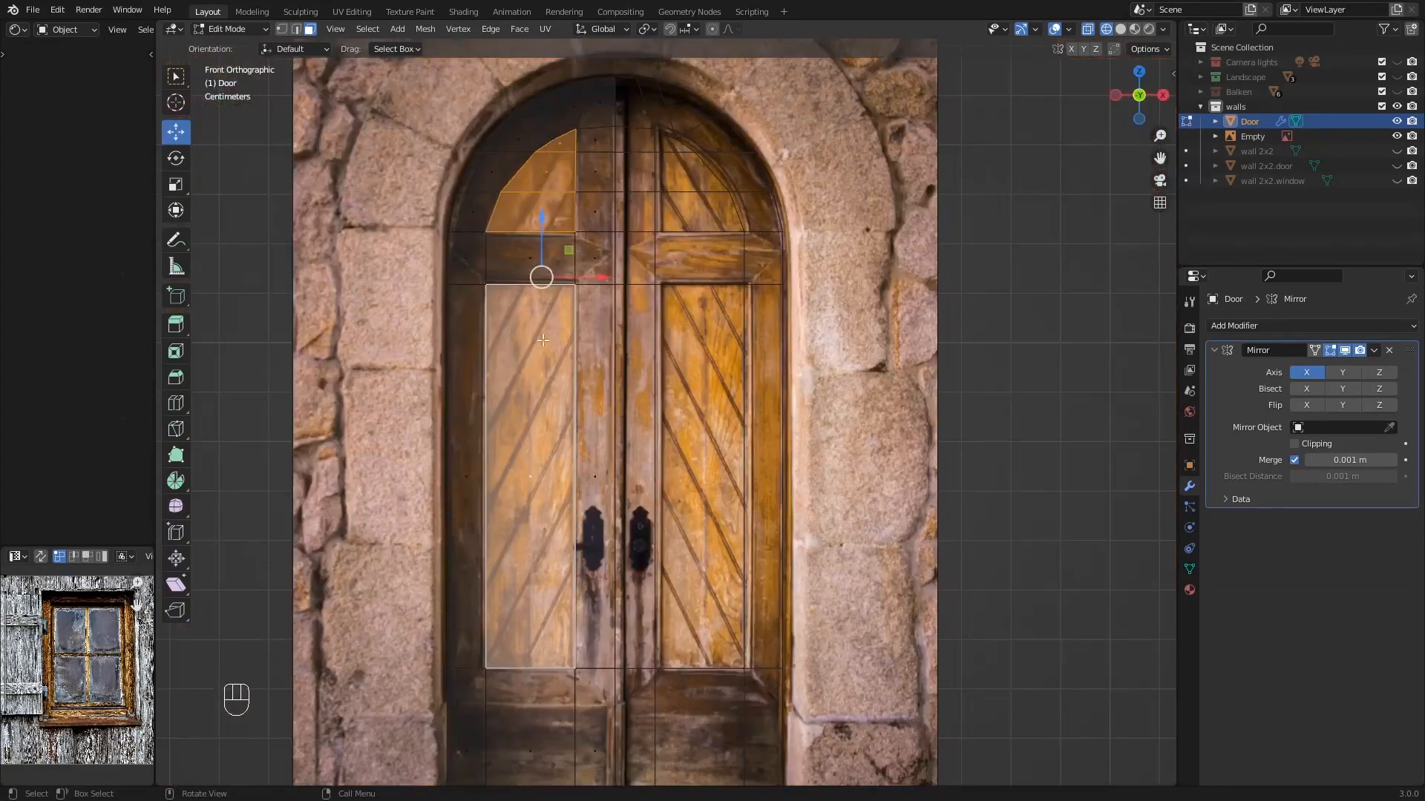
pyautogui.keyDown('shift'); pyautogui.moveTo(543, 340); pyautogui.dragTo(572, 326, button='middle'); pyautogui.keyUp('shift')
pyautogui.scroll(5, 638, 229)
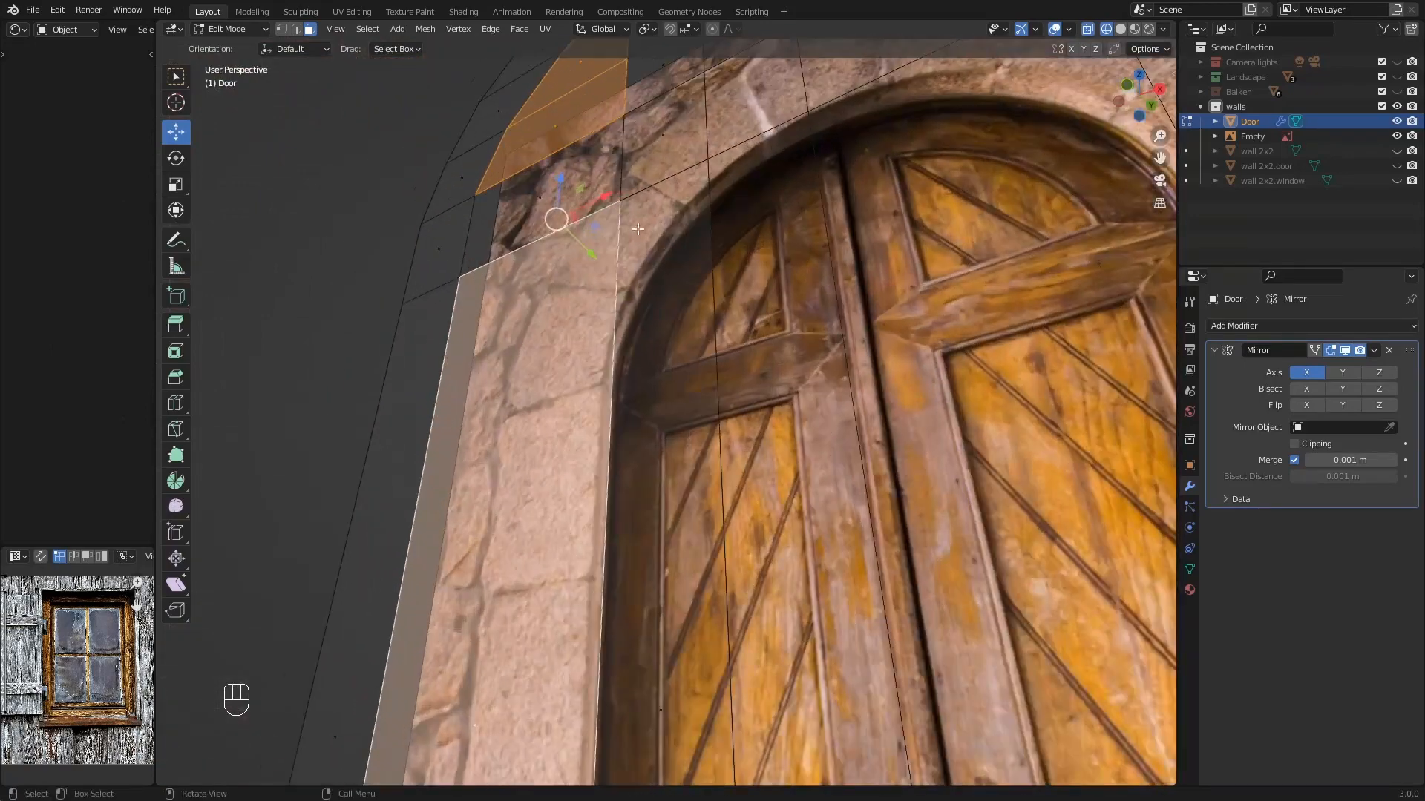
pyautogui.moveTo(638, 228); pyautogui.dragTo(614, 243, button='middle')
pyautogui.press('e')
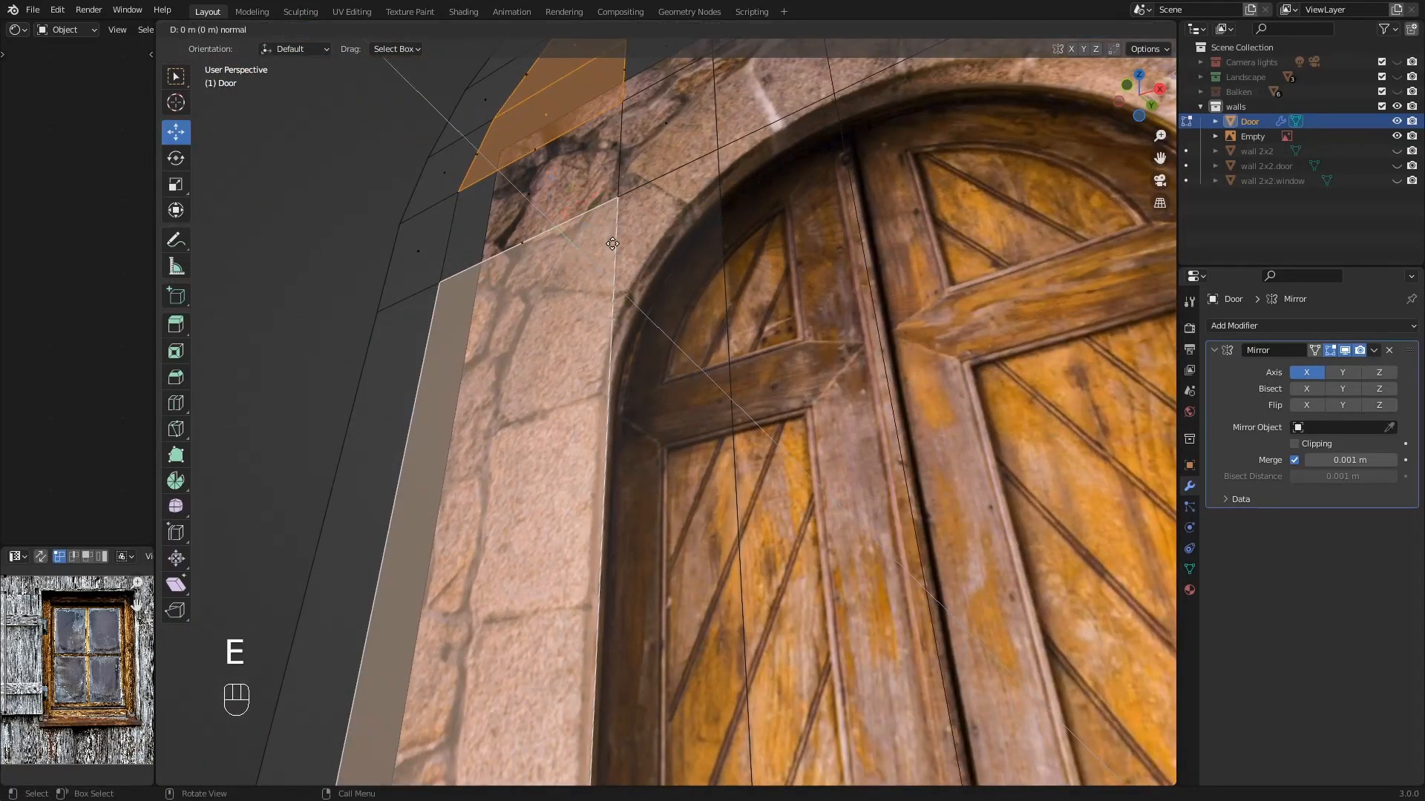
pyautogui.press('y')
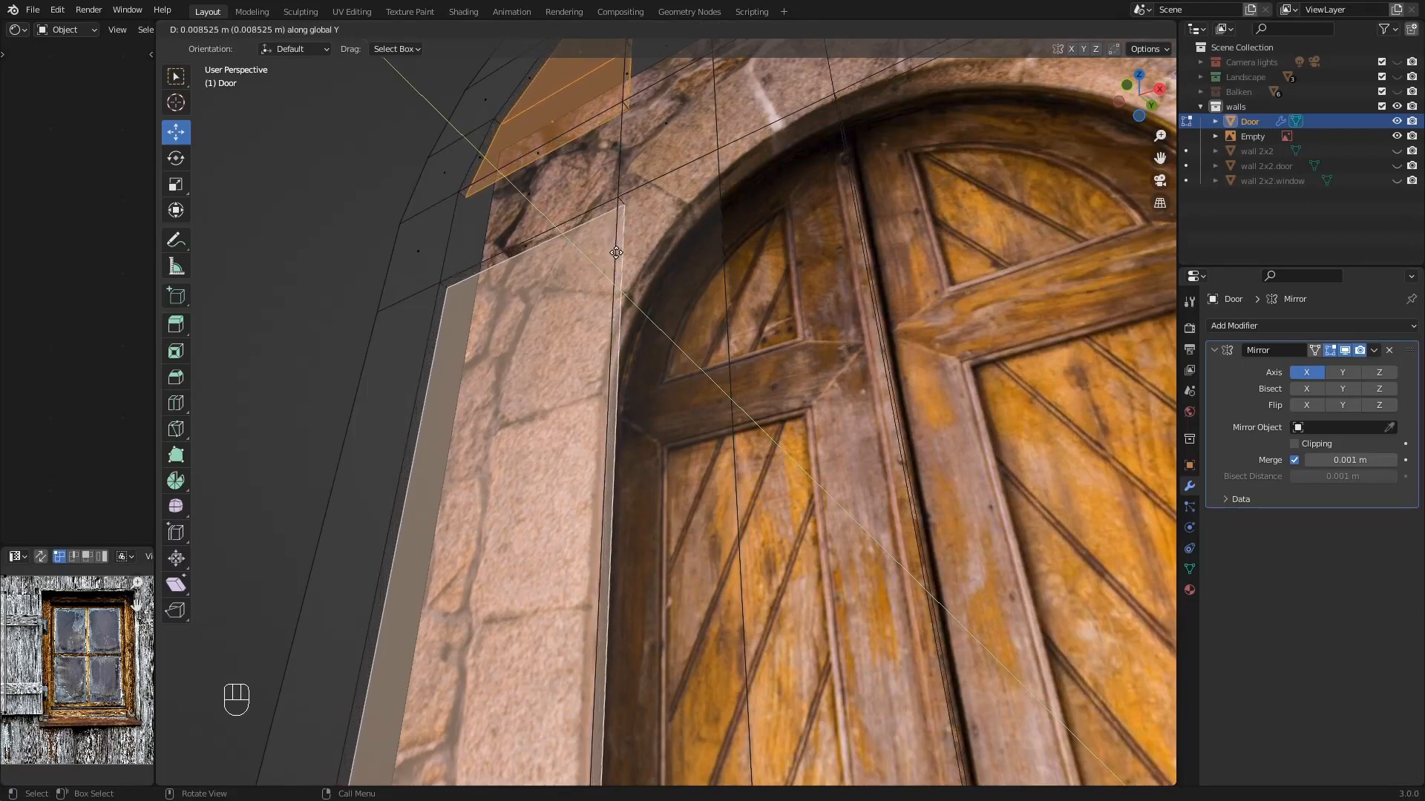
pyautogui.click(617, 253)
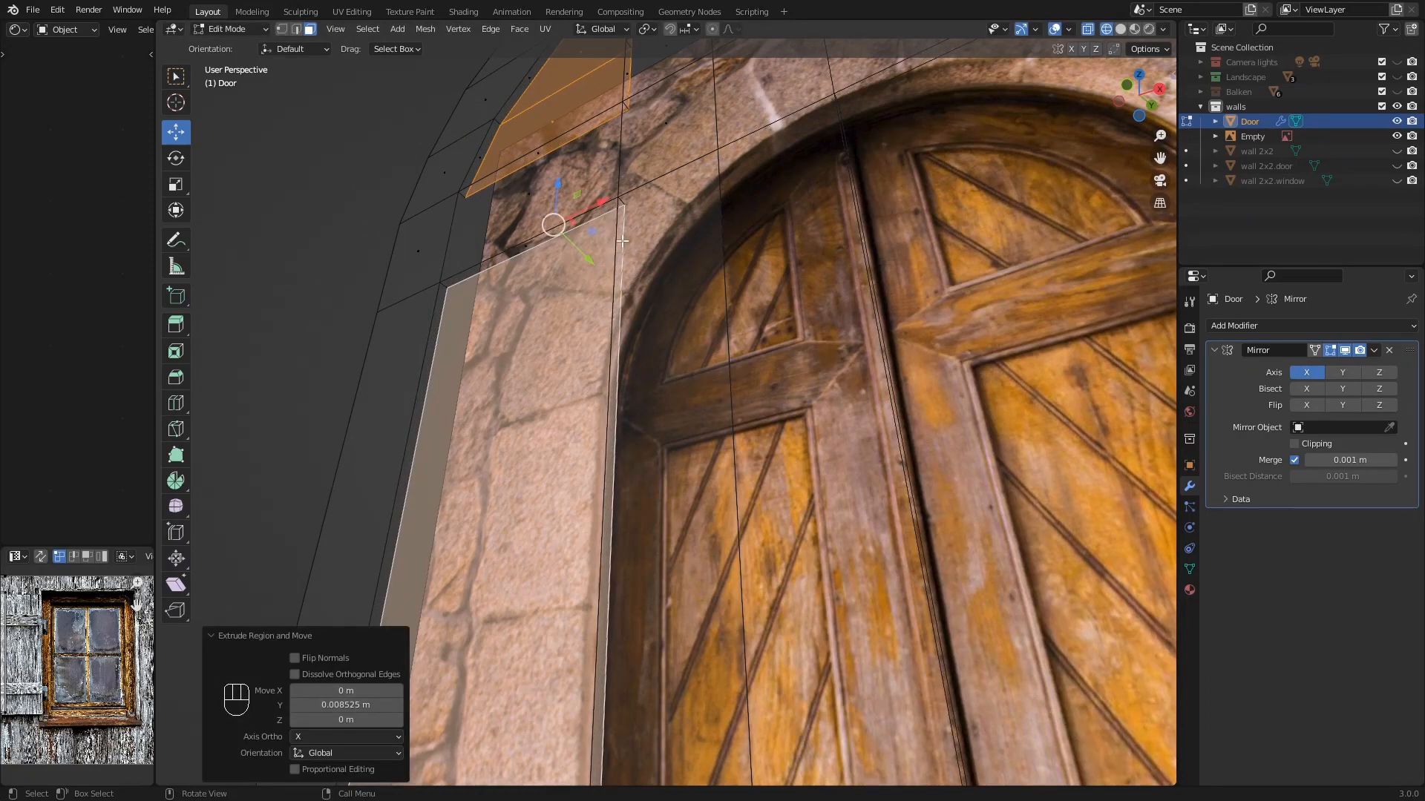
# - Examine the extruded panels' borders against the moulding in the reference, from the front and at an angle
pyautogui.press('KP_1')
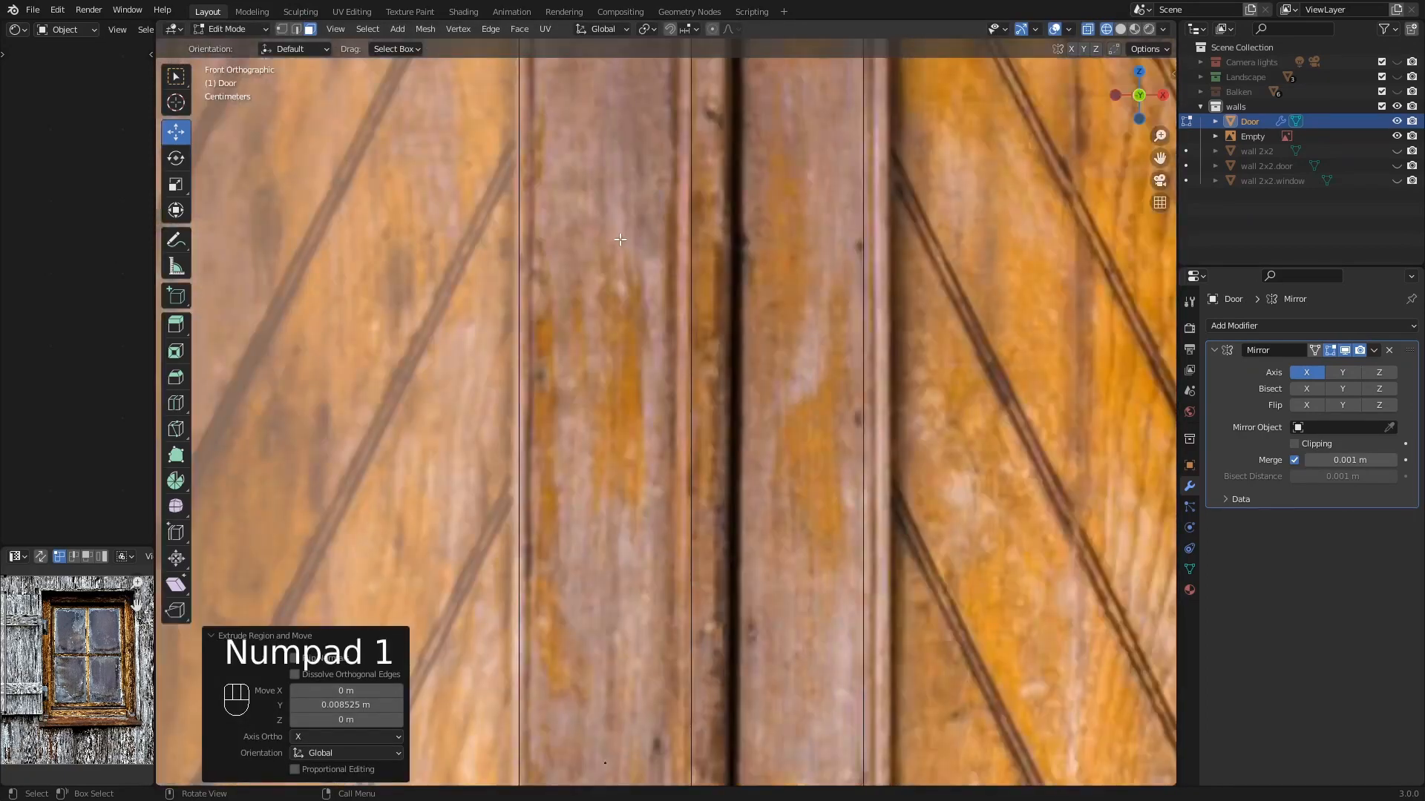
pyautogui.scroll(-6, 621, 239)
pyautogui.keyDown('shift'); pyautogui.moveTo(615, 213); pyautogui.dragTo(723, 416, button='middle'); pyautogui.keyUp('shift')
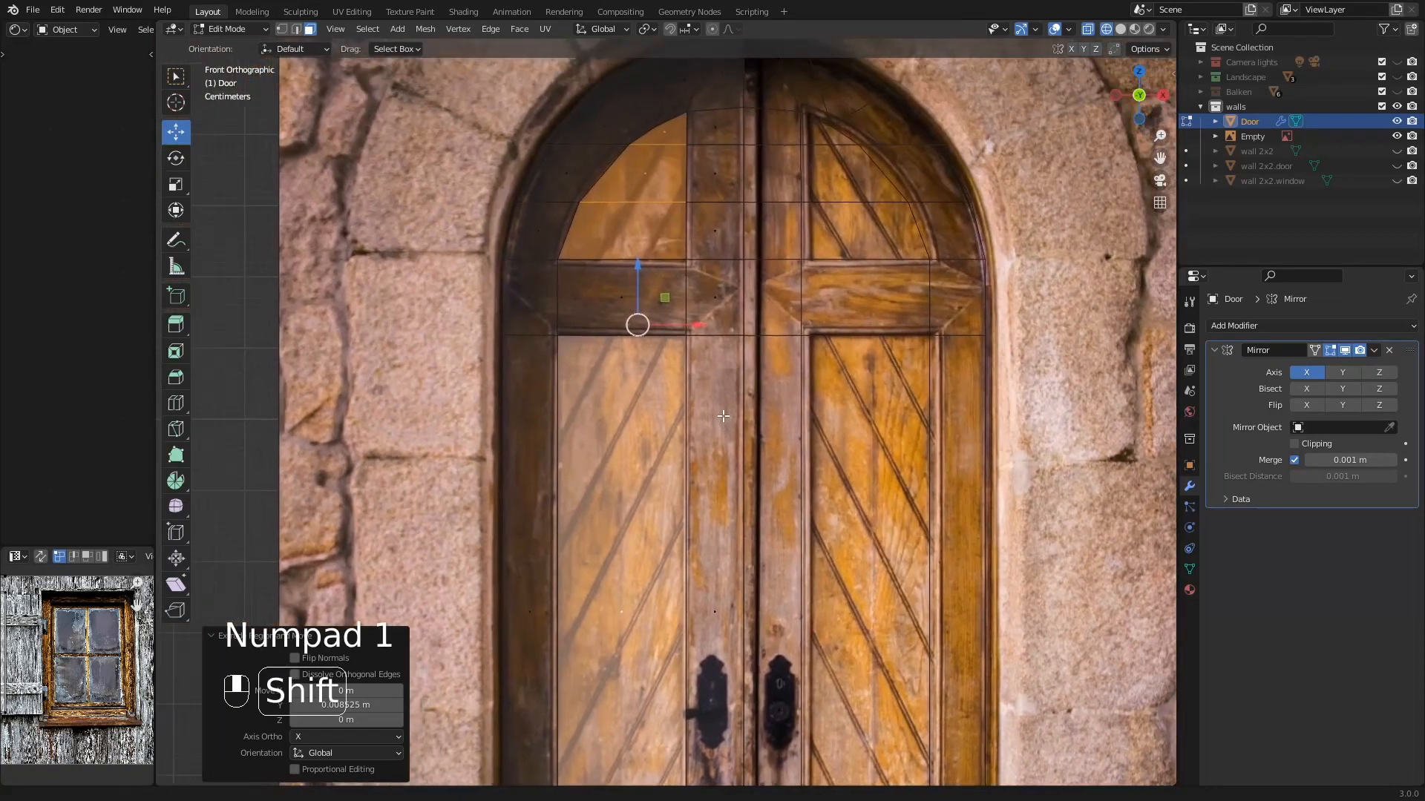
pyautogui.scroll(5, 714, 324)
pyautogui.keyDown('shift'); pyautogui.moveTo(695, 319); pyautogui.dragTo(850, 259, button='middle'); pyautogui.keyUp('shift')
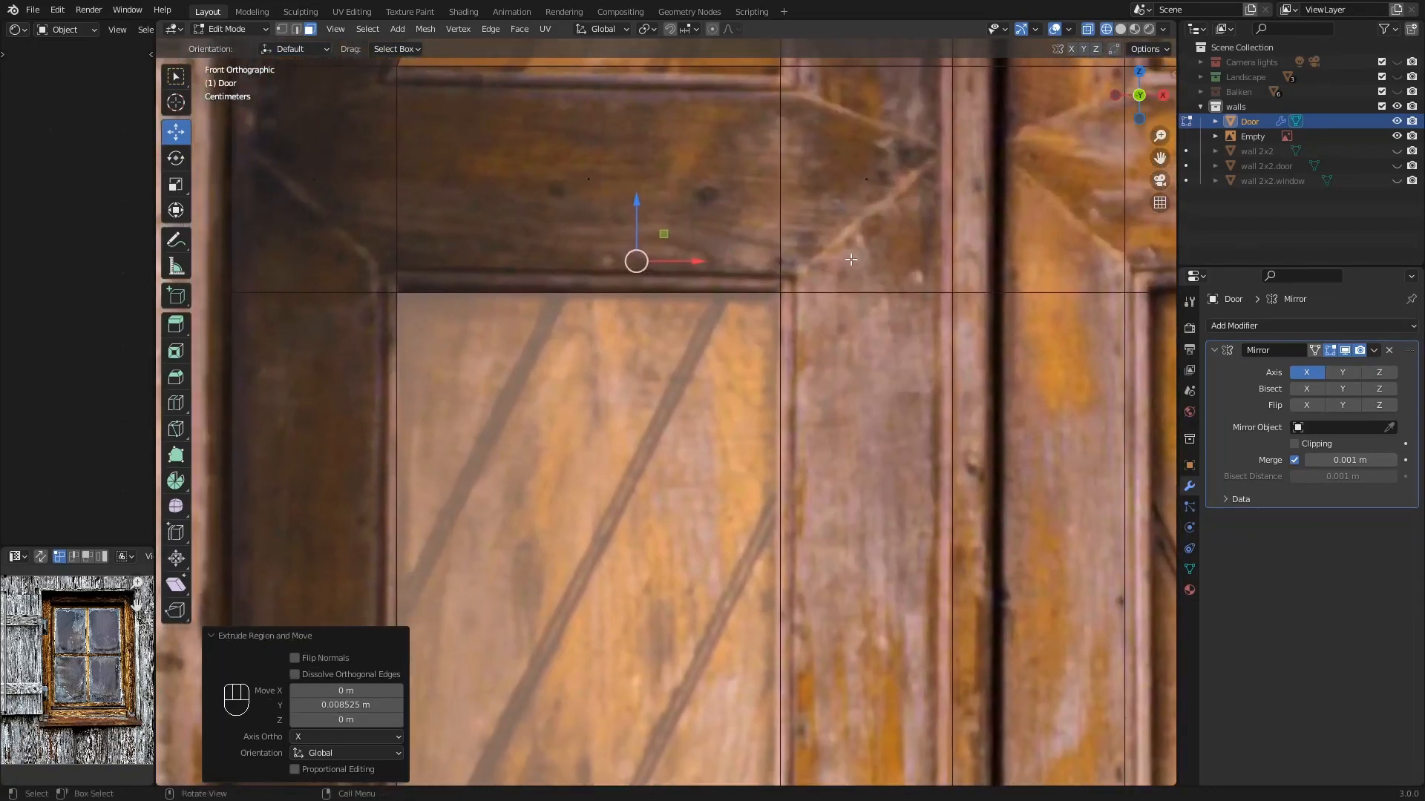
pyautogui.scroll(-2, 851, 259)
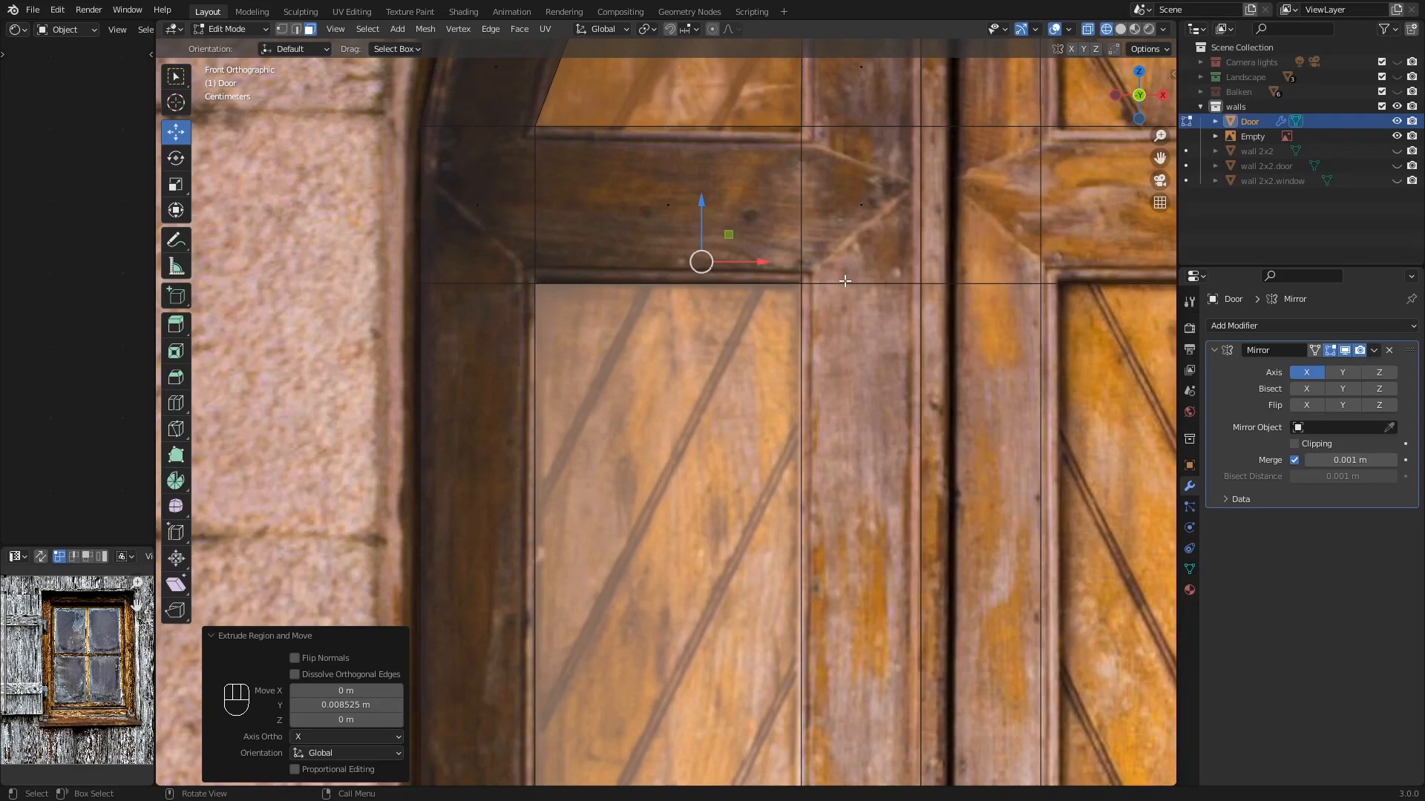
pyautogui.scroll(-1, 845, 281)
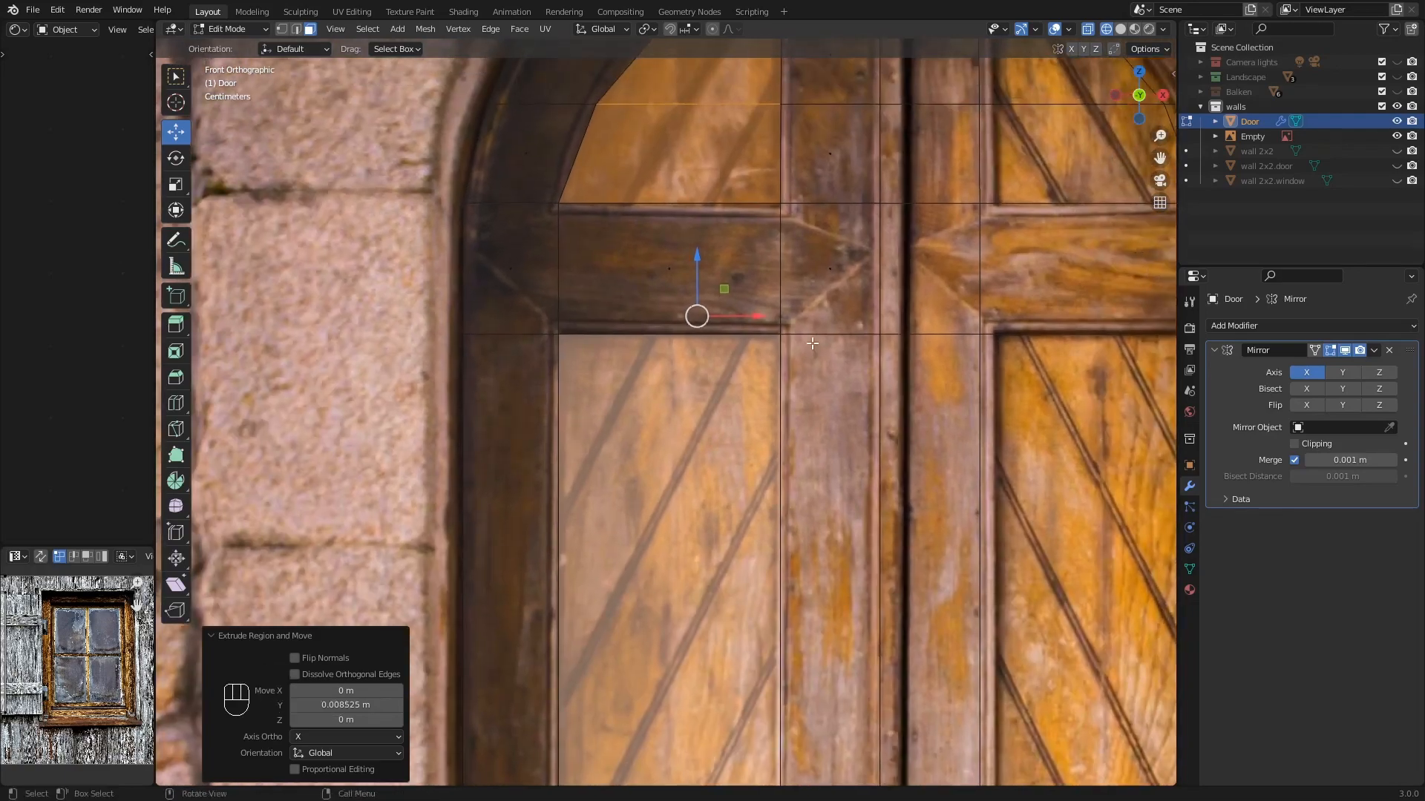
pyautogui.scroll(-5, 810, 366)
pyautogui.moveTo(810, 366); pyautogui.dragTo(423, 166, button='middle')
# - Select the front rim edges of the tall panel's recess and scale them uniformly to about 1.026 to meet the moulding's outer top line
pyautogui.click(296, 29)
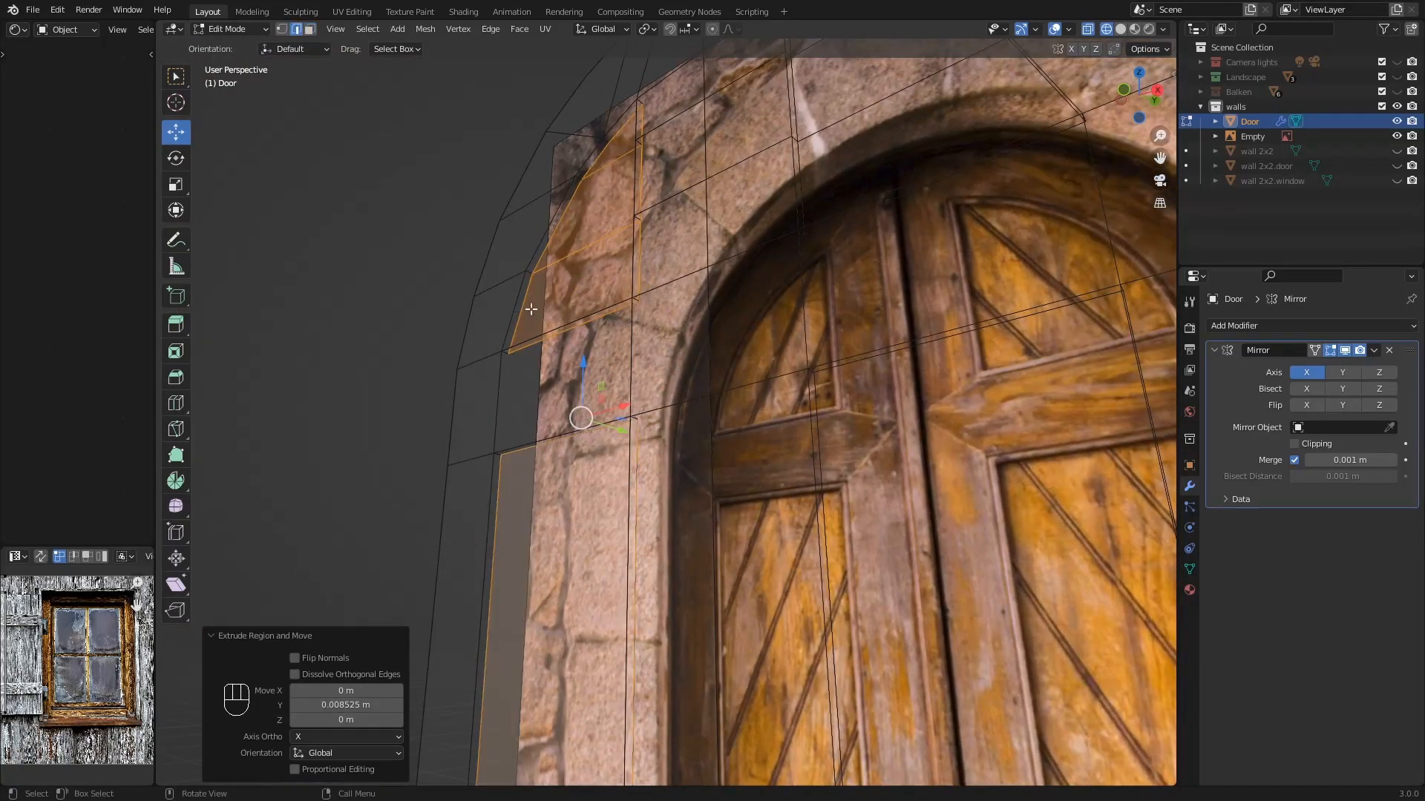
pyautogui.scroll(4, 565, 403)
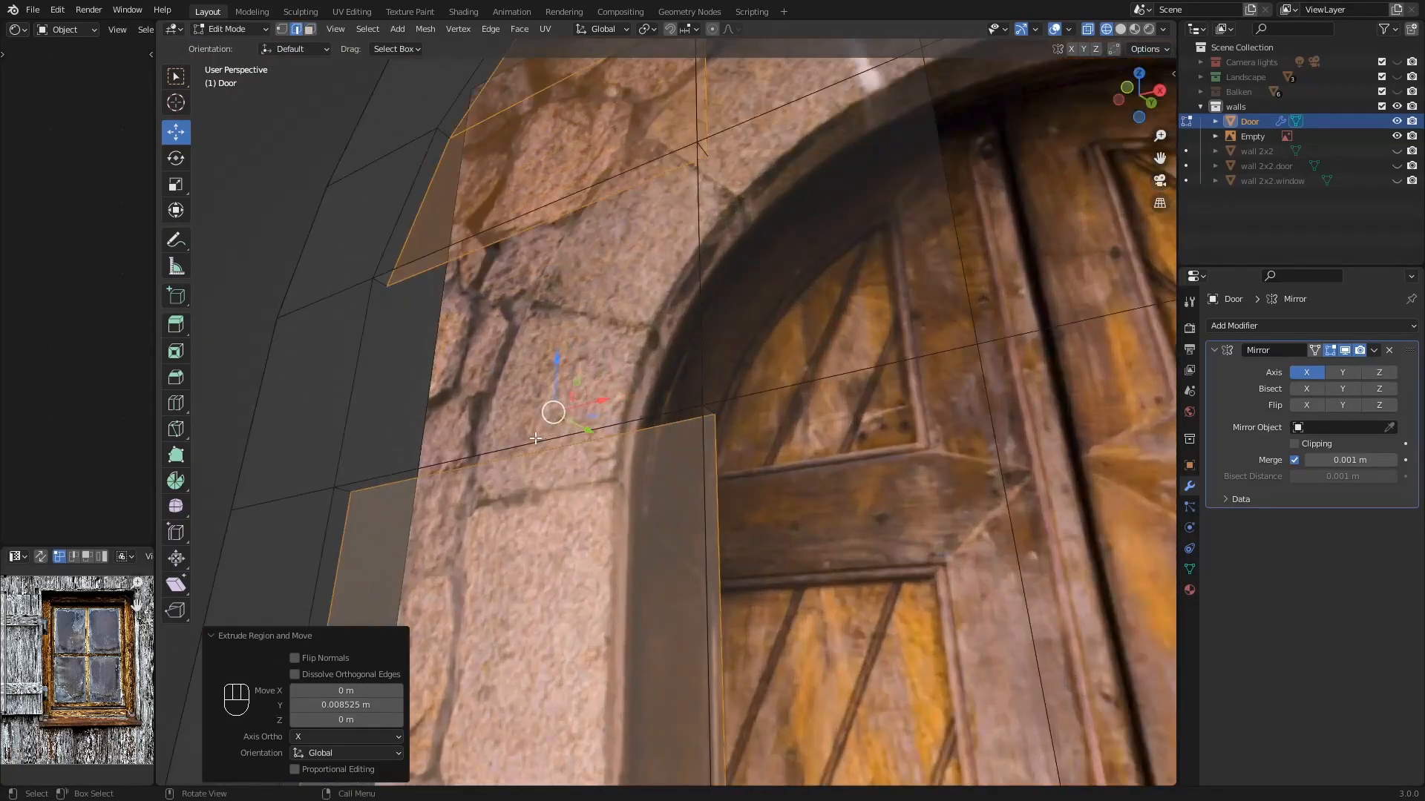
pyautogui.keyDown('alt'); pyautogui.click(535, 439); pyautogui.keyUp('alt')
pyautogui.scroll(-4, 665, 324)
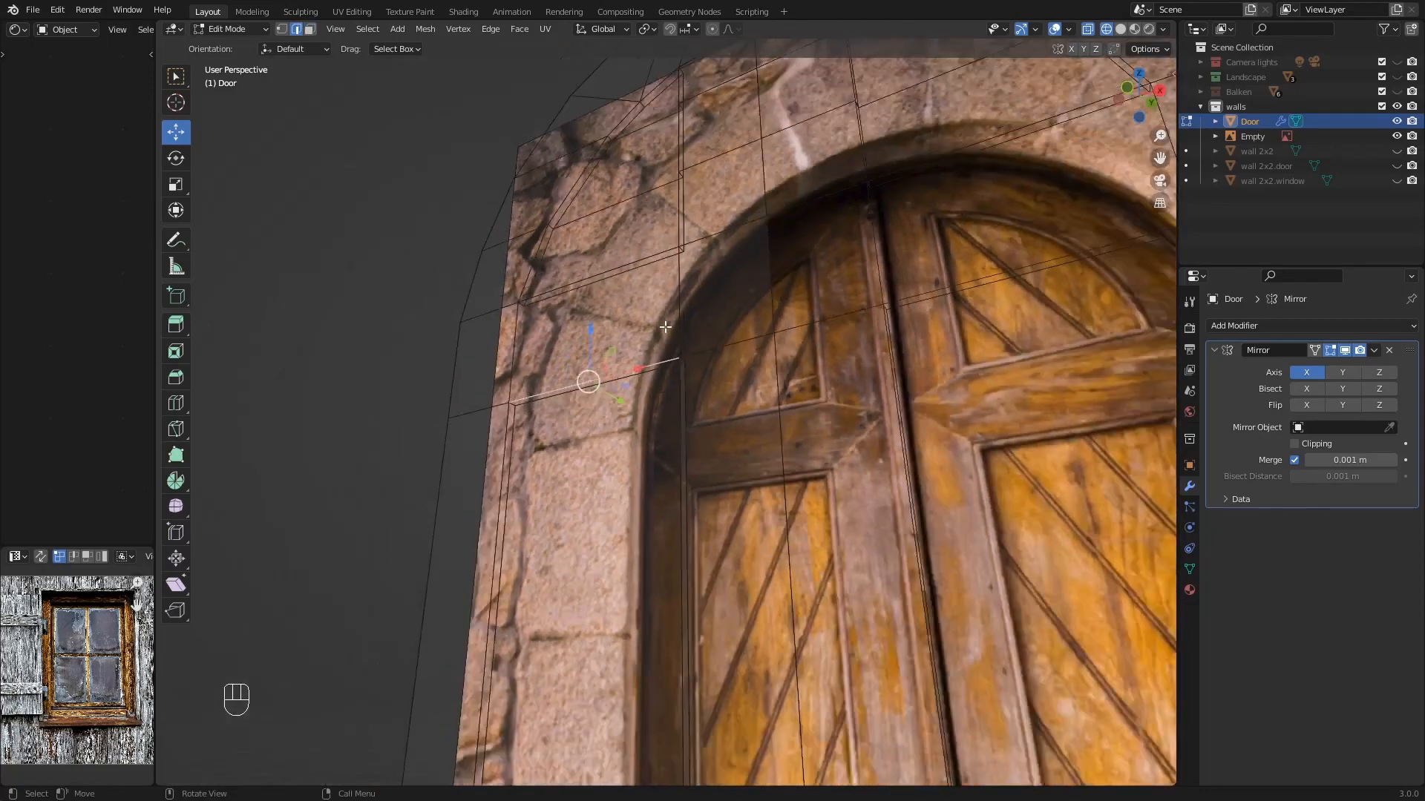
pyautogui.keyDown('alt'); pyautogui.keyDown('shift'); pyautogui.click(523, 422); pyautogui.keyUp('shift'); pyautogui.keyUp('alt')
pyautogui.keyDown('shift'); pyautogui.moveTo(522, 423); pyautogui.dragTo(664, 461, button='middle'); pyautogui.keyUp('shift')
pyautogui.keyDown('alt'); pyautogui.keyDown('shift'); pyautogui.click(610, 584); pyautogui.keyUp('shift'); pyautogui.keyUp('alt')
pyautogui.scroll(8, 665, 461)
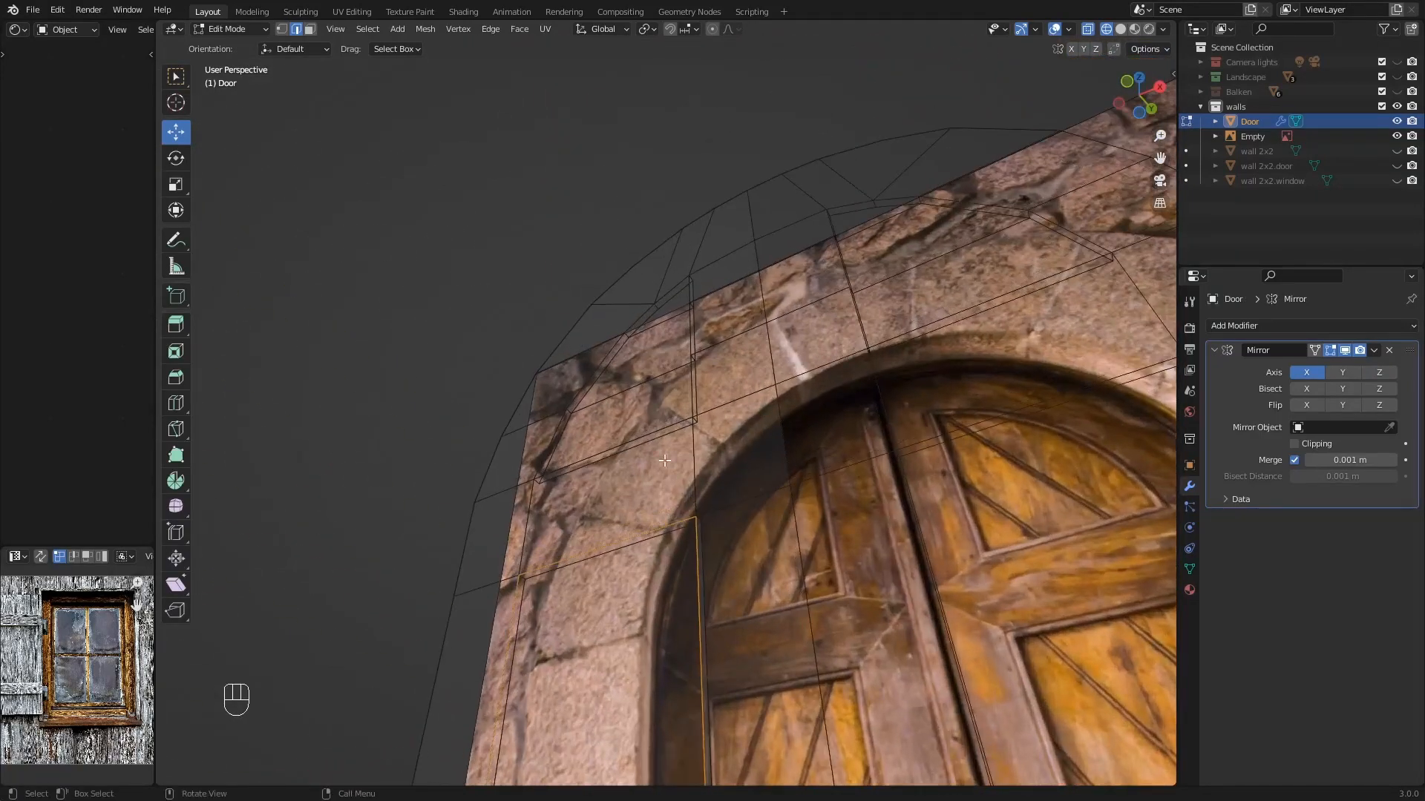
pyautogui.scroll(-3, 664, 461)
pyautogui.press('KP_1')
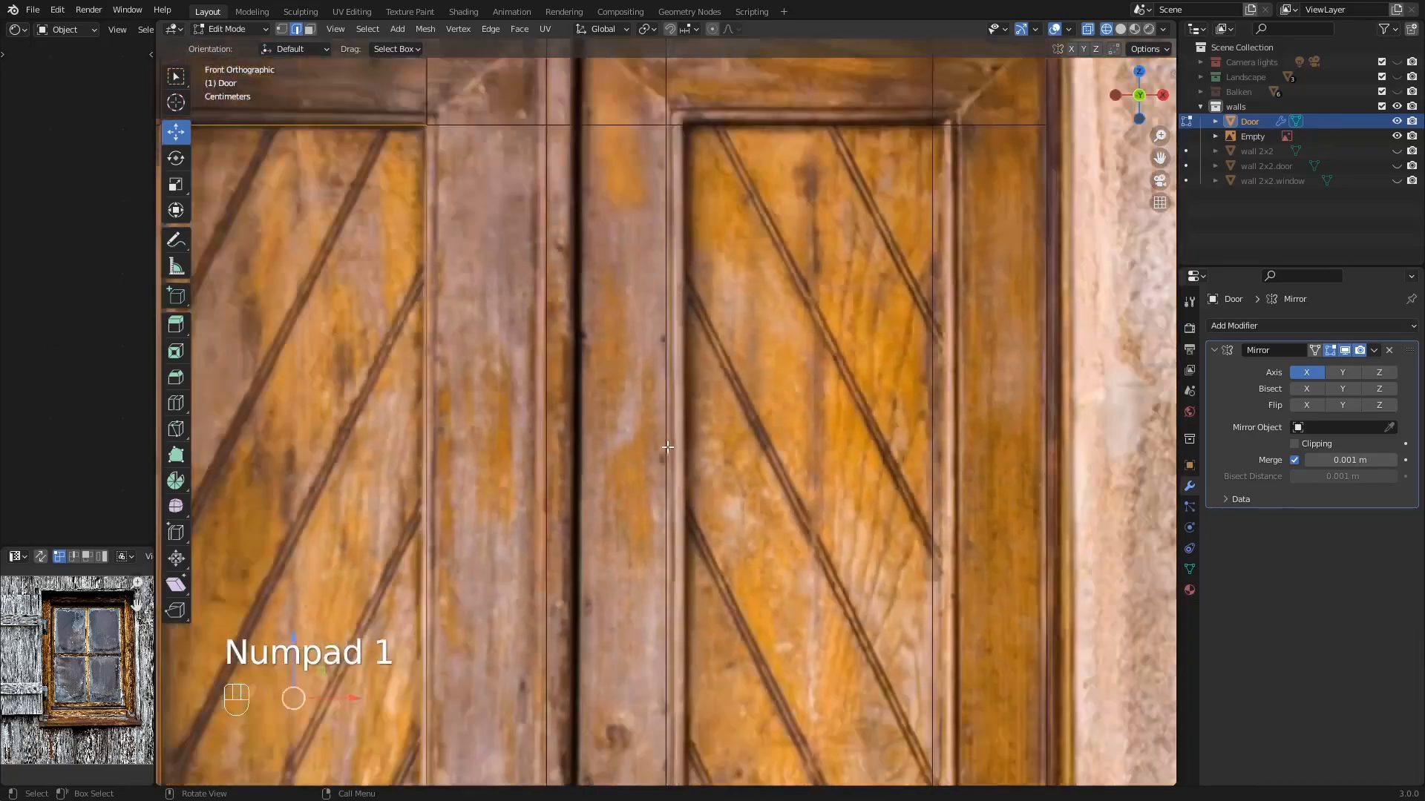
pyautogui.scroll(-4, 668, 446)
pyautogui.keyDown('shift'); pyautogui.moveTo(667, 446); pyautogui.dragTo(731, 428, button='middle'); pyautogui.keyUp('shift')
pyautogui.scroll(4, 562, 296)
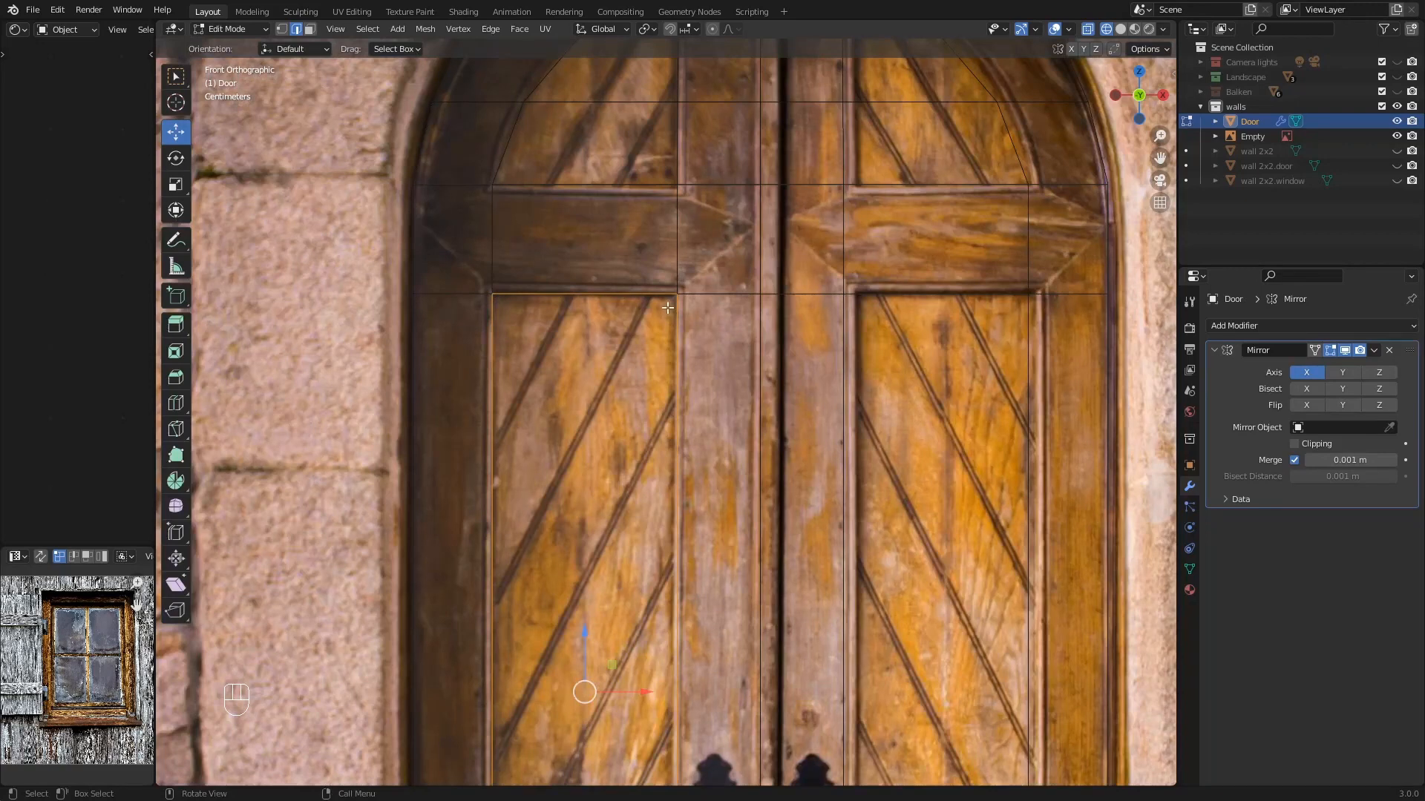
pyautogui.scroll(5, 668, 307)
pyautogui.keyDown('shift'); pyautogui.moveTo(668, 307); pyautogui.dragTo(837, 278, button='middle'); pyautogui.keyUp('shift')
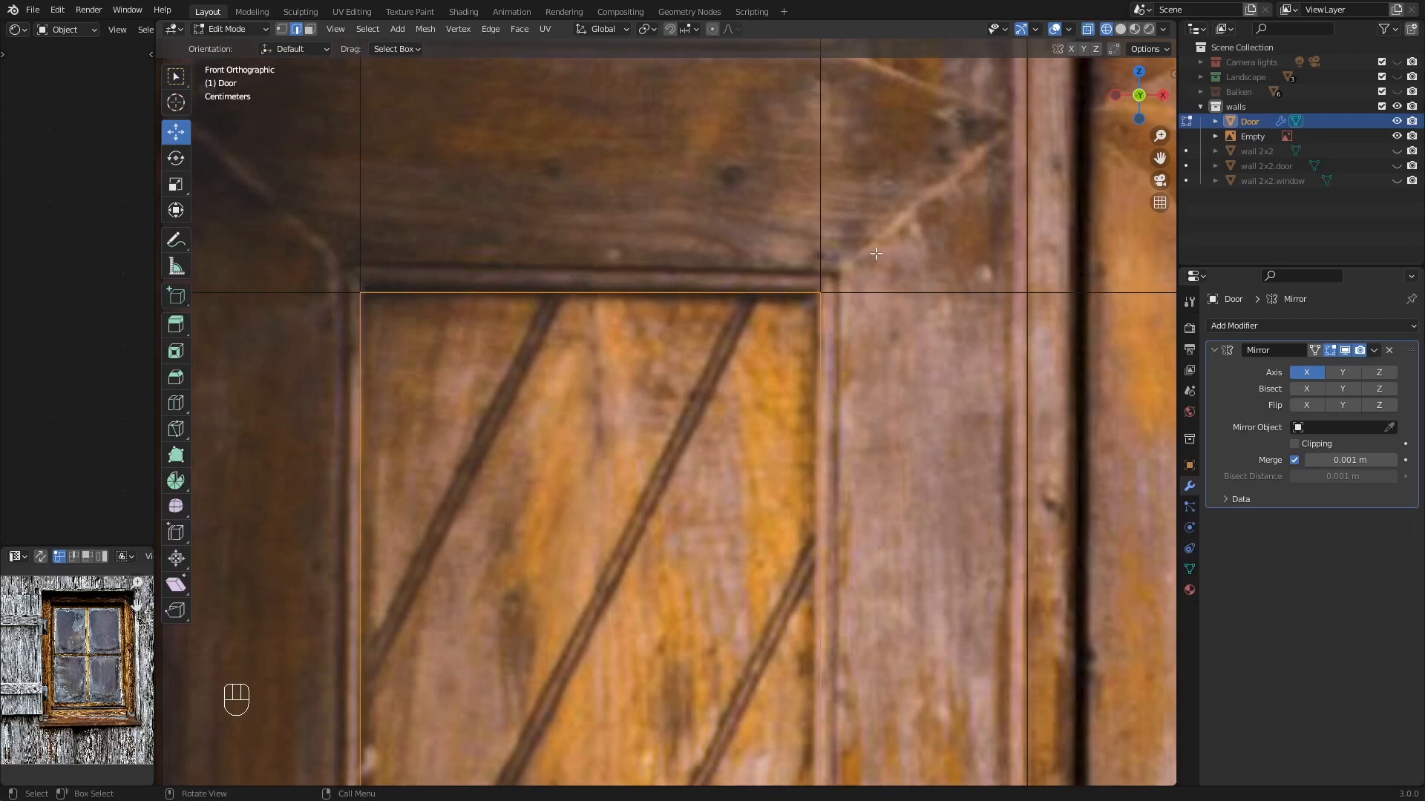
pyautogui.press('s')
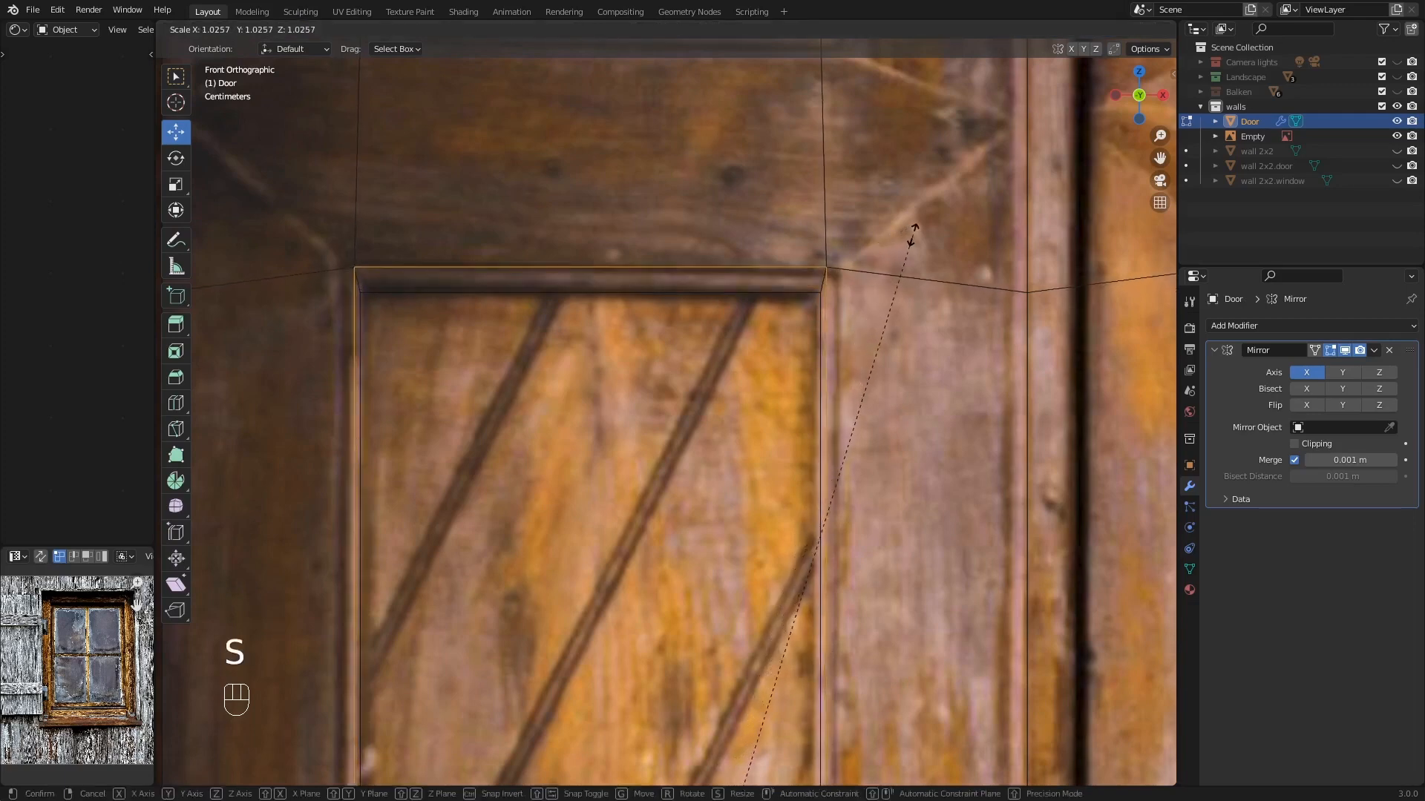
pyautogui.click(913, 235)
# - Widen the tall panel's front rim along X by a factor of about 1.057 to match the moulding's outer sides
pyautogui.press('s')
pyautogui.press('x')
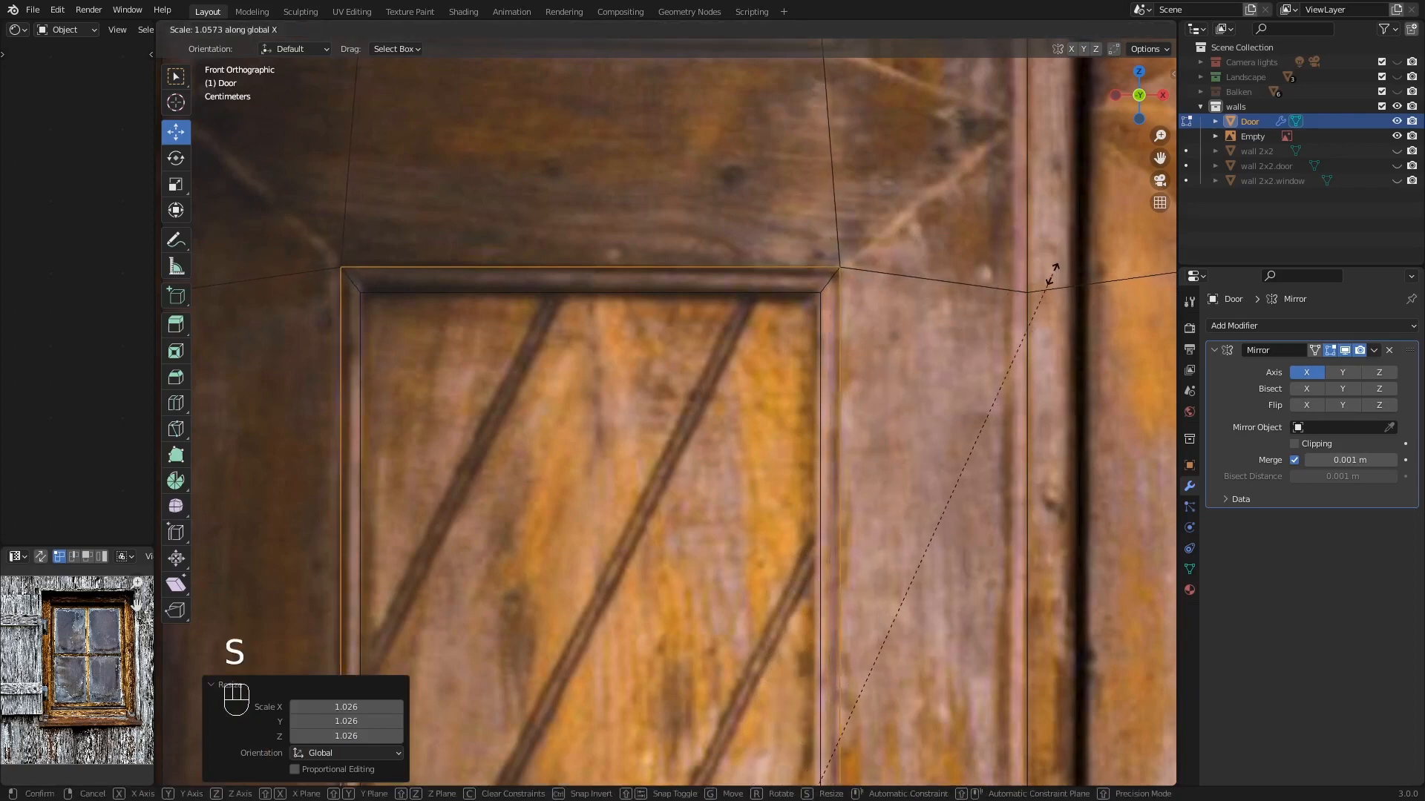
pyautogui.click(1052, 273)
# - Check the tall panel's enlarged rim against the reference at both ends, and inspect the arched panel's recess edges above
pyautogui.scroll(-8, 695, 347)
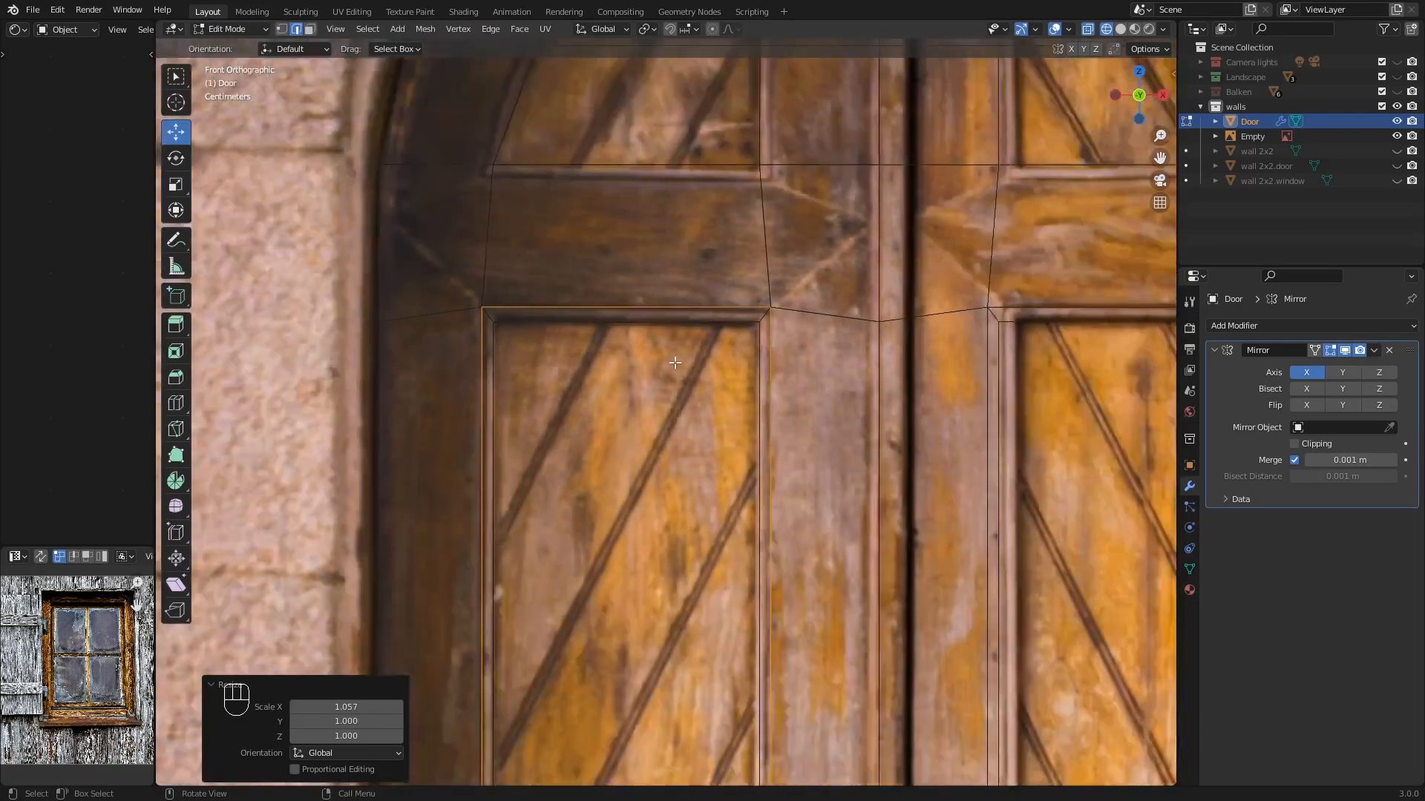
pyautogui.keyDown('shift'); pyautogui.scroll(-5, 690, 479); pyautogui.keyUp('shift')
pyautogui.scroll(4, 671, 546)
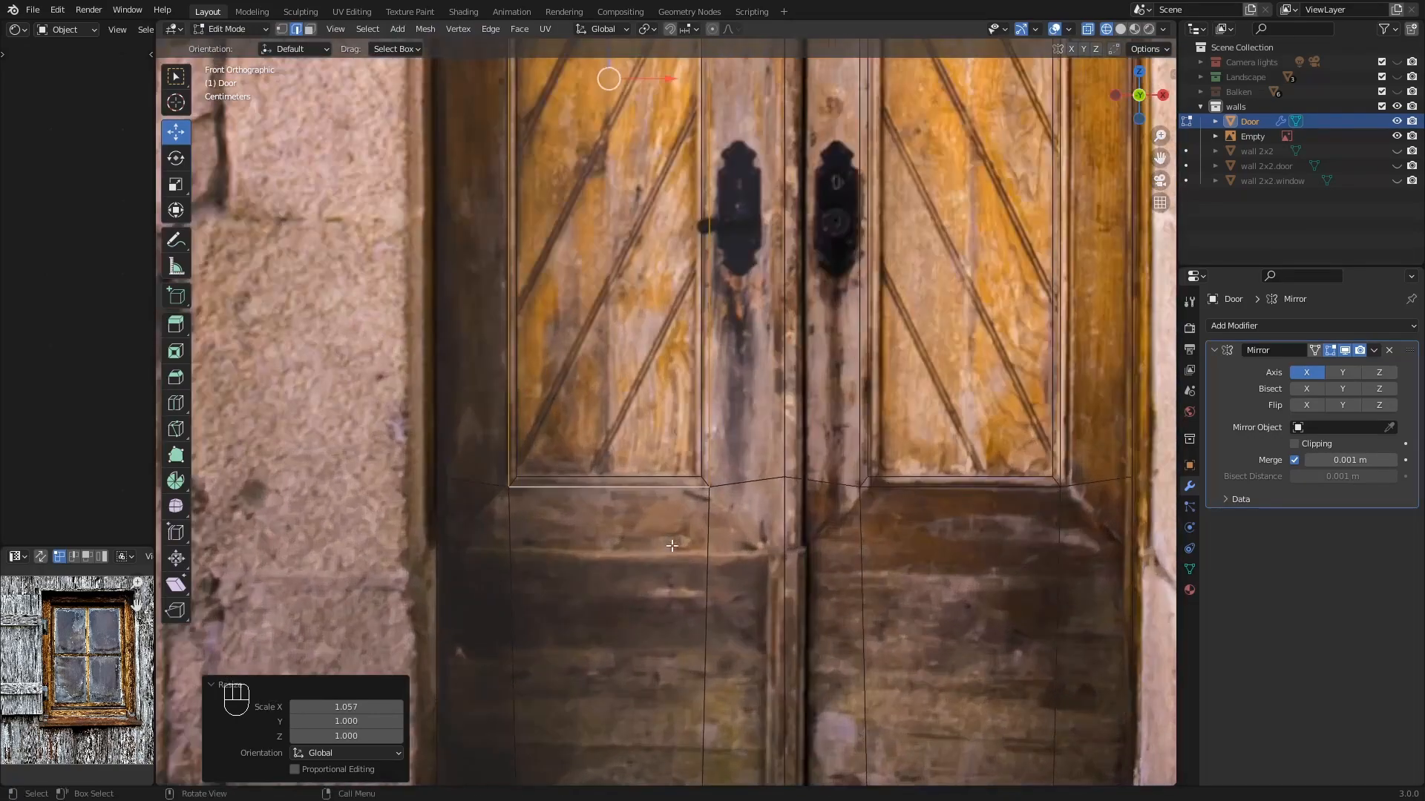
pyautogui.keyDown('shift'); pyautogui.scroll(8, 670, 542); pyautogui.keyUp('shift')
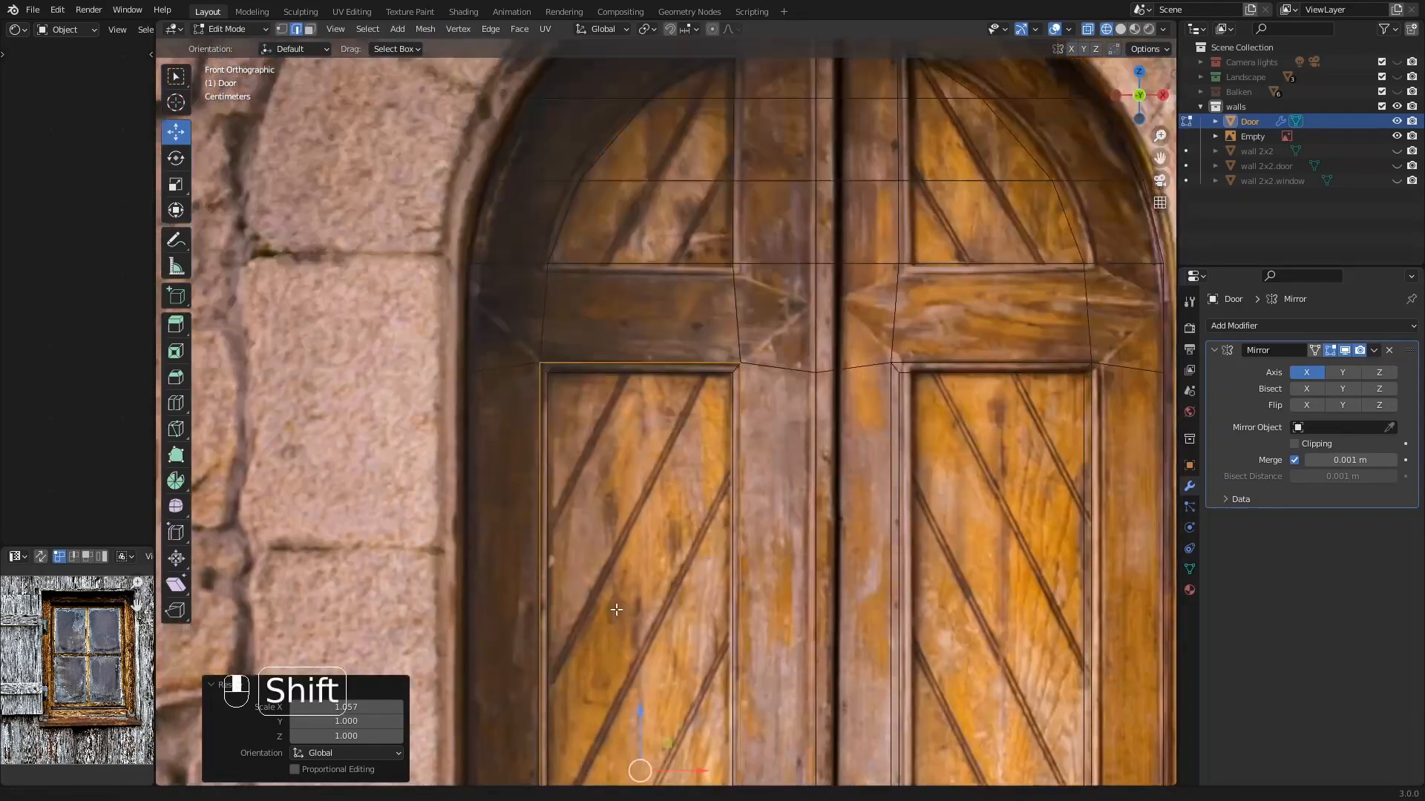
pyautogui.scroll(3, 653, 346)
pyautogui.scroll(-6, 669, 424)
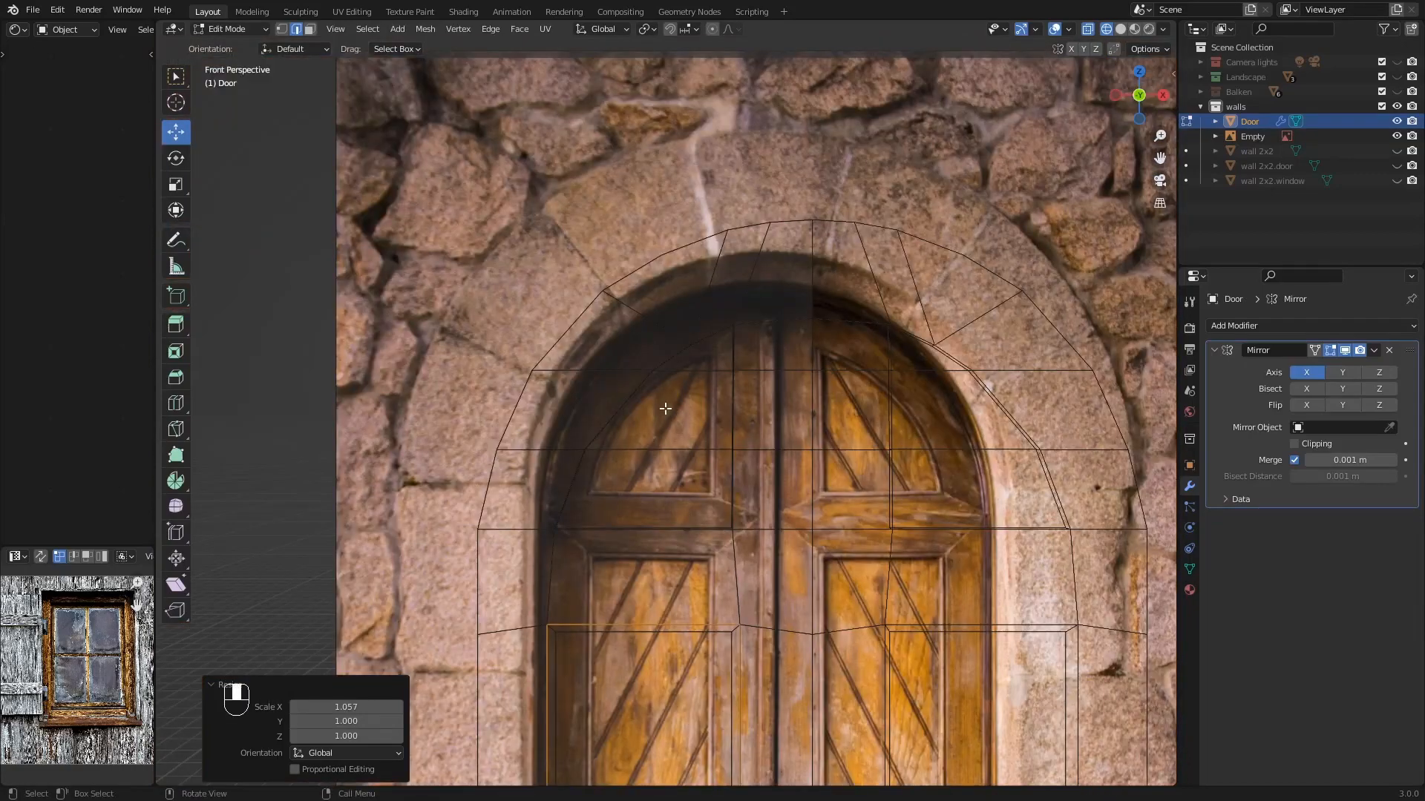
pyautogui.moveTo(659, 404); pyautogui.dragTo(230, 350, button='middle')
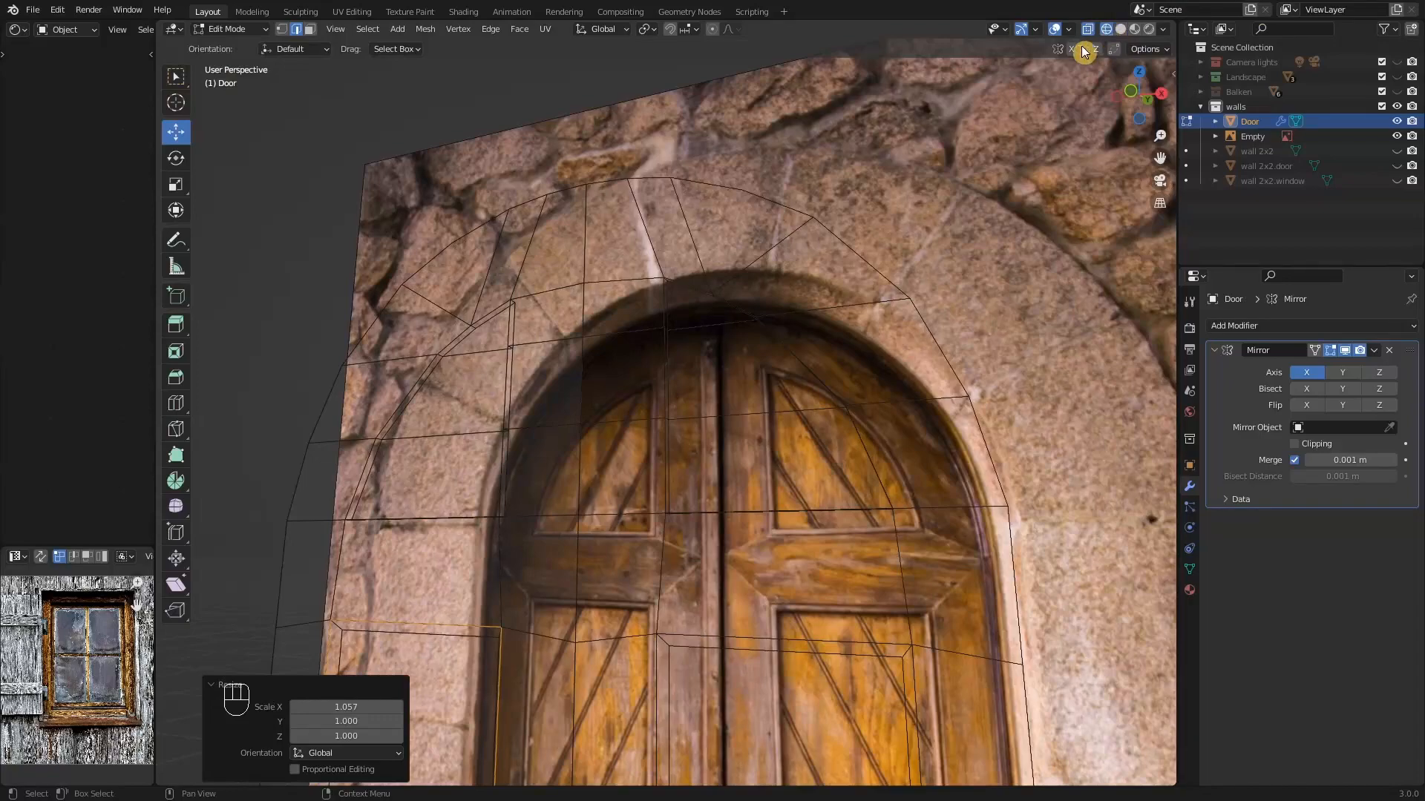
pyautogui.scroll(8, 591, 408)
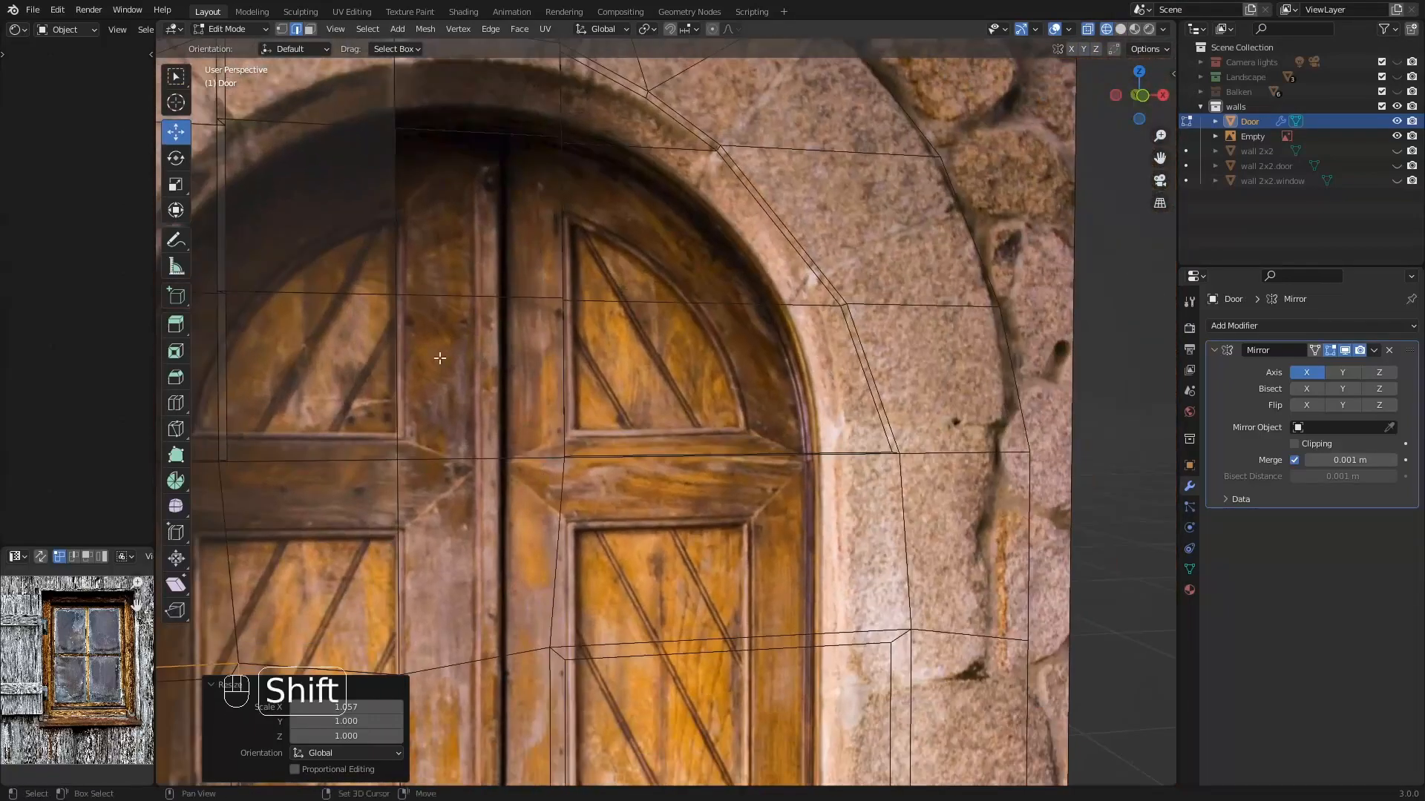
pyautogui.keyDown('shift'); pyautogui.moveTo(440, 358); pyautogui.dragTo(685, 484, button='middle'); pyautogui.keyUp('shift')
pyautogui.press('KP_1')
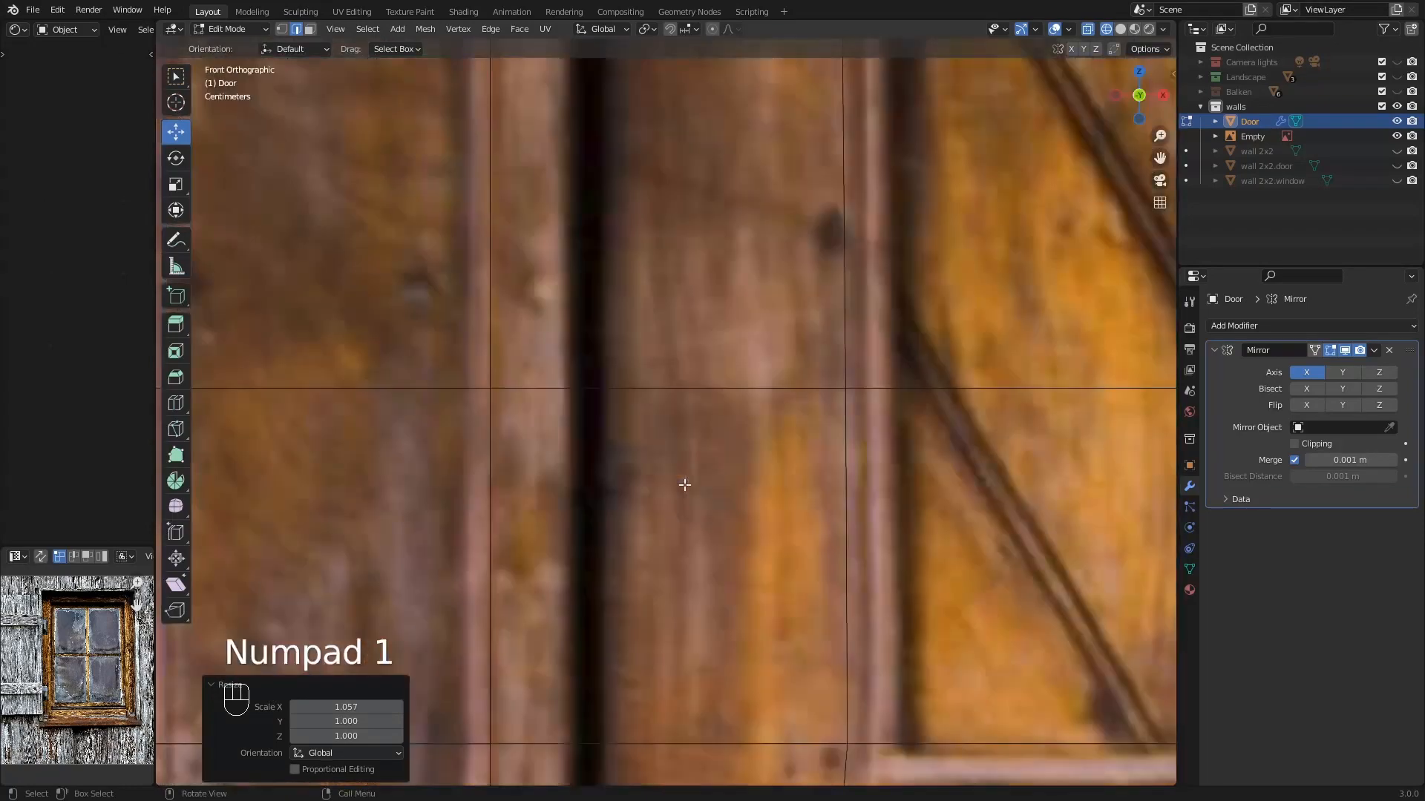
pyautogui.scroll(-6, 685, 481)
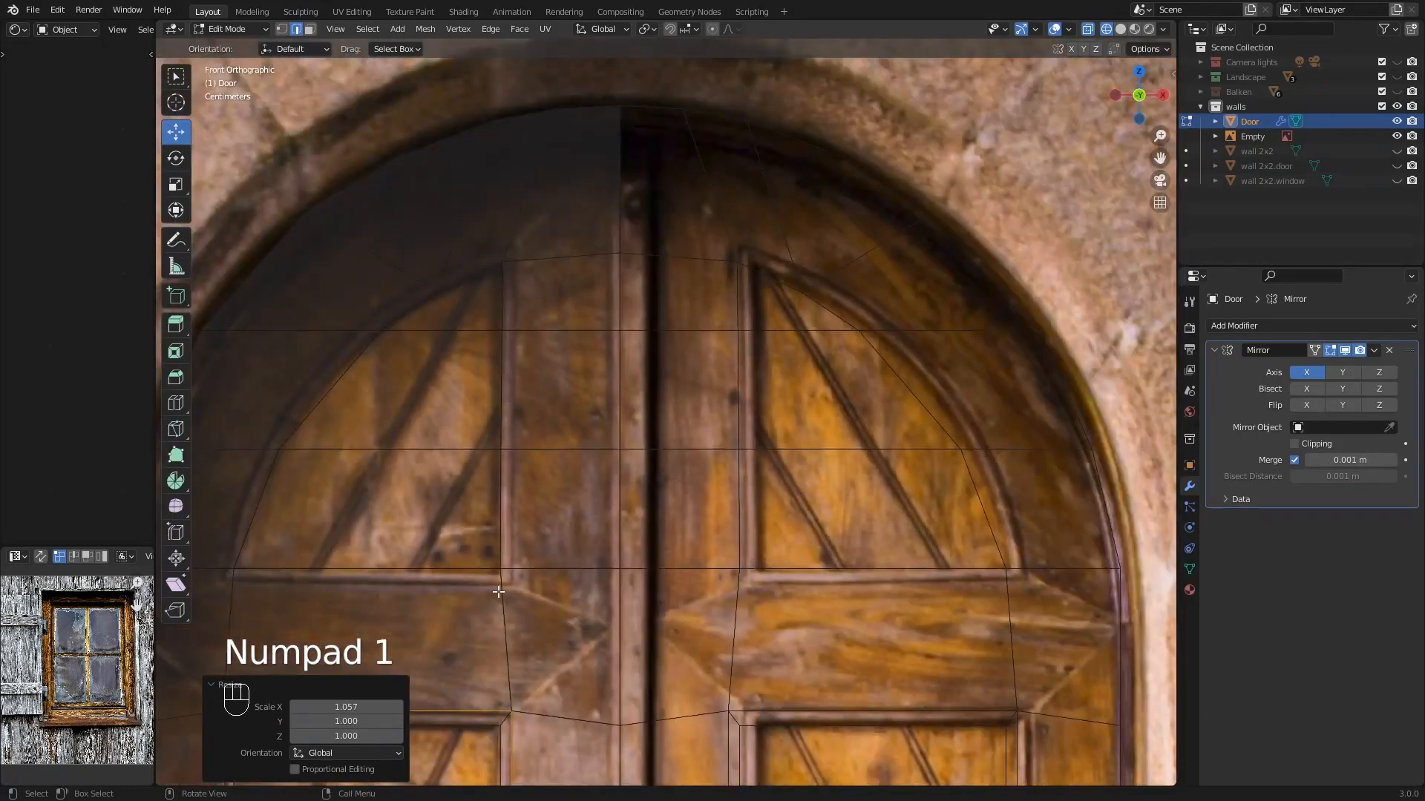
pyautogui.click(467, 583)
pyautogui.keyDown('shift'); pyautogui.click(511, 491); pyautogui.keyUp('shift')
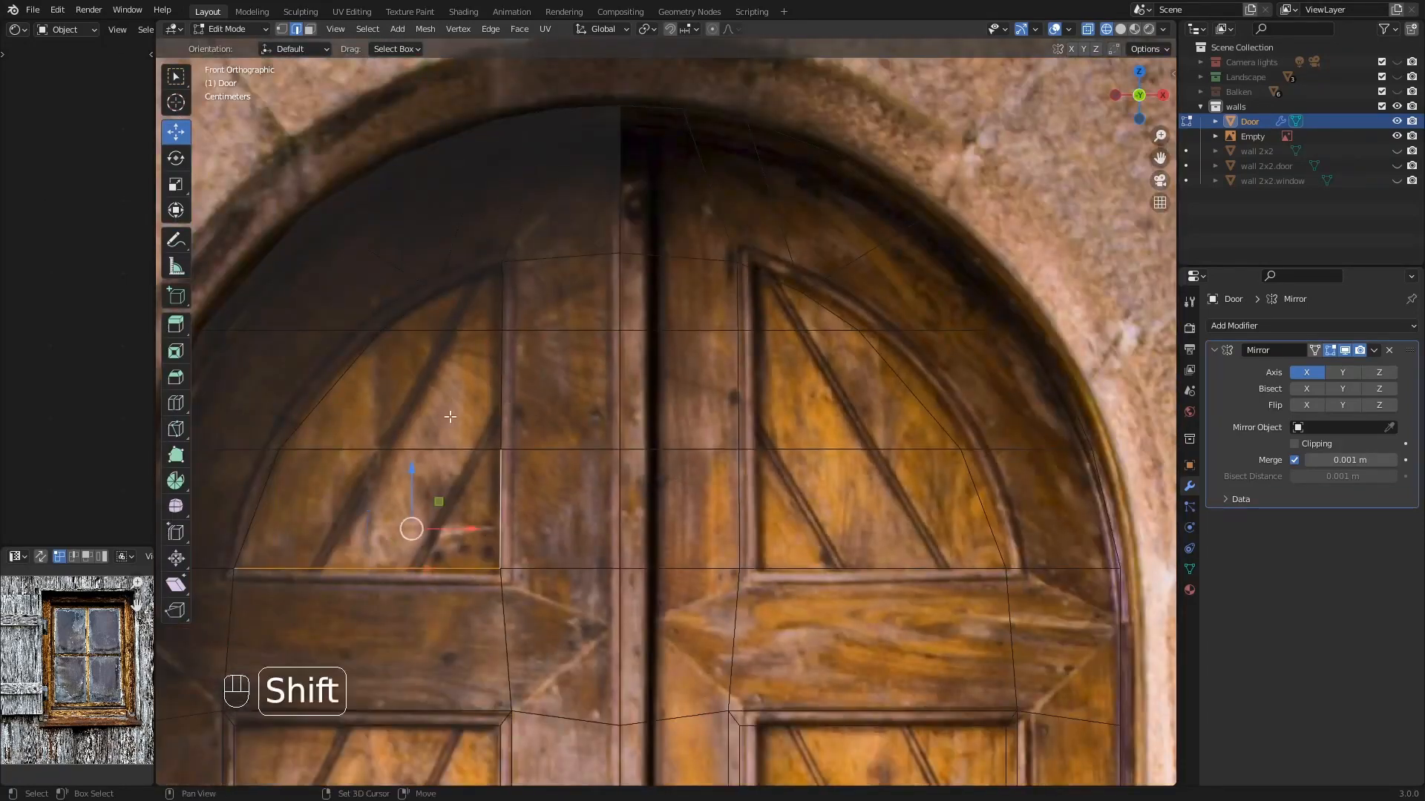
pyautogui.keyDown('shift'); pyautogui.click(342, 376); pyautogui.keyUp('shift')
pyautogui.keyDown('shift'); pyautogui.click(257, 509); pyautogui.keyUp('shift')
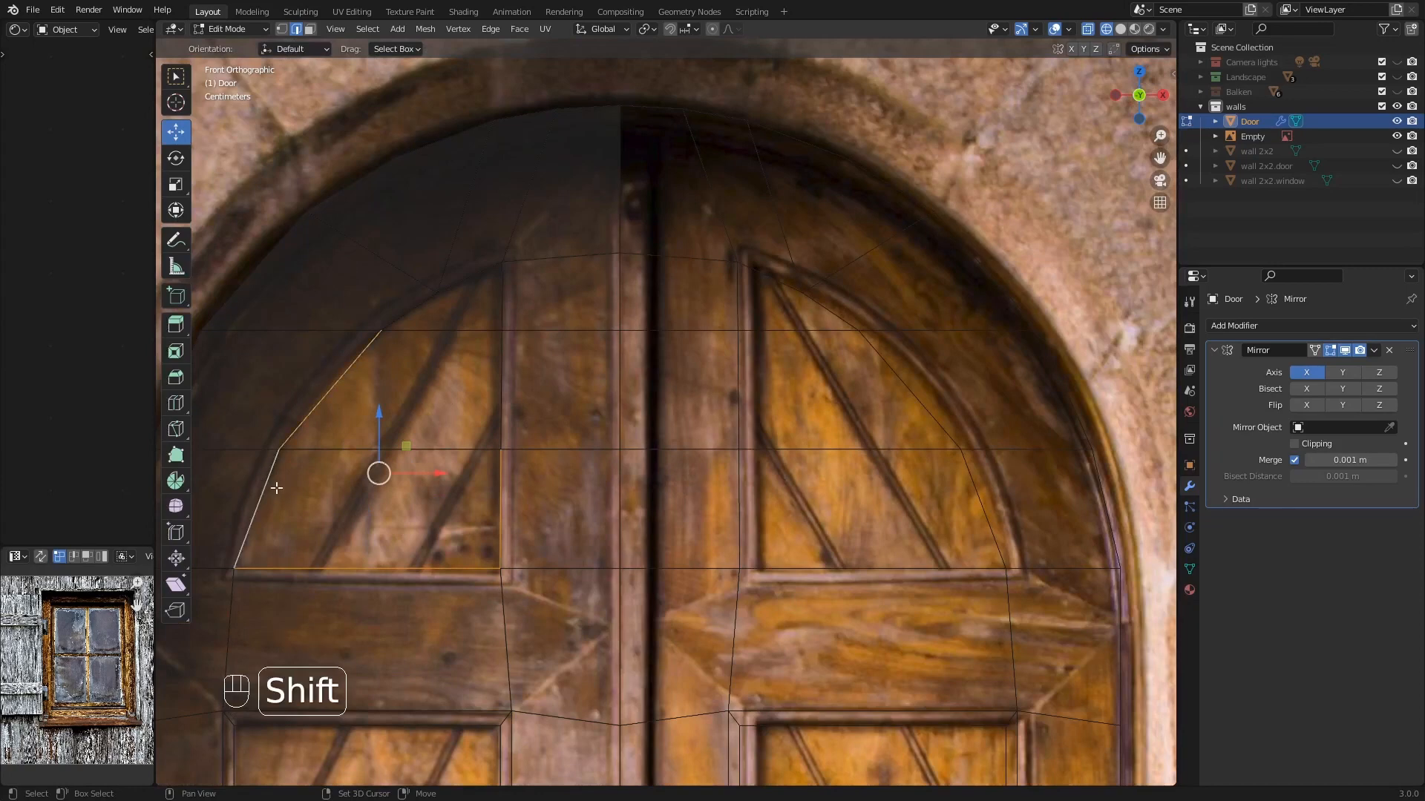
# - Select the arched panel's front rim edges, scale them uniformly to about 1.143 and raise them about 0.003 m along Z to follow the moulding
pyautogui.keyDown('alt'); pyautogui.click(364, 348); pyautogui.keyUp('alt')
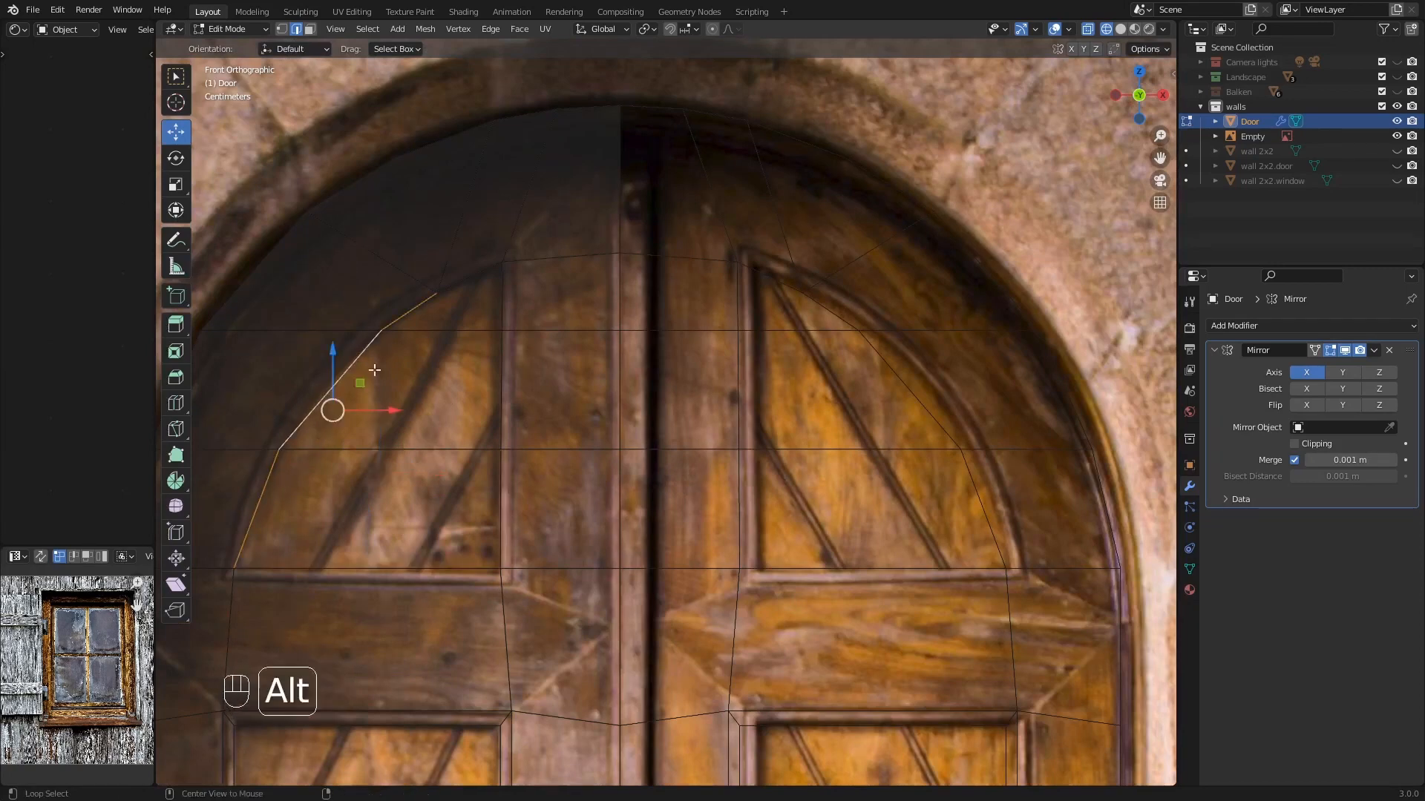
pyautogui.keyDown('alt'); pyautogui.keyDown('shift'); pyautogui.click(467, 570); pyautogui.keyUp('shift'); pyautogui.keyUp('alt')
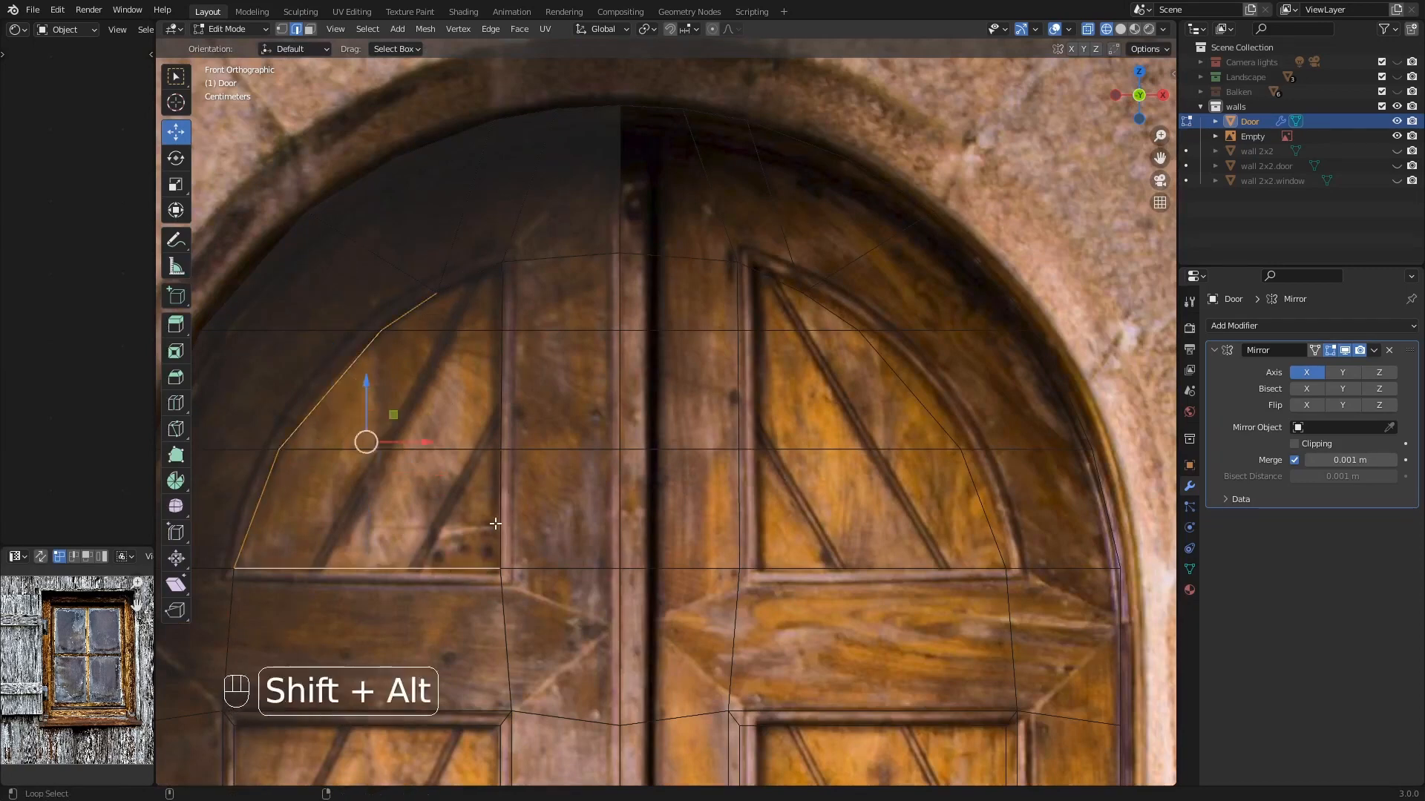
pyautogui.keyDown('alt'); pyautogui.keyDown('shift'); pyautogui.click(503, 509); pyautogui.keyUp('shift'); pyautogui.keyUp('alt')
pyautogui.scroll(-5, 534, 528)
pyautogui.press('KP_Decimal')
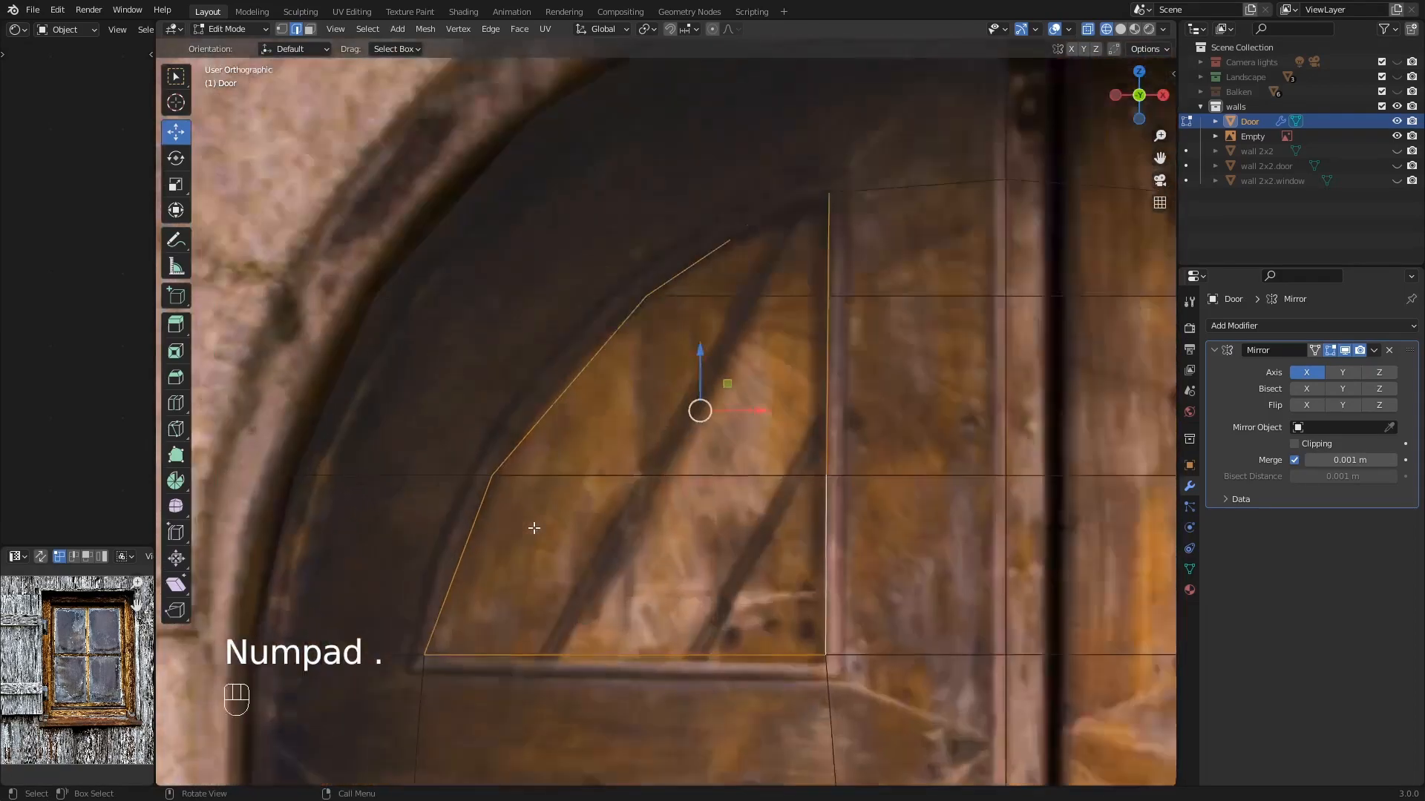
pyautogui.moveTo(534, 527); pyautogui.dragTo(790, 278, button='middle')
pyautogui.keyDown('shift'); pyautogui.click(814, 257); pyautogui.keyUp('shift')
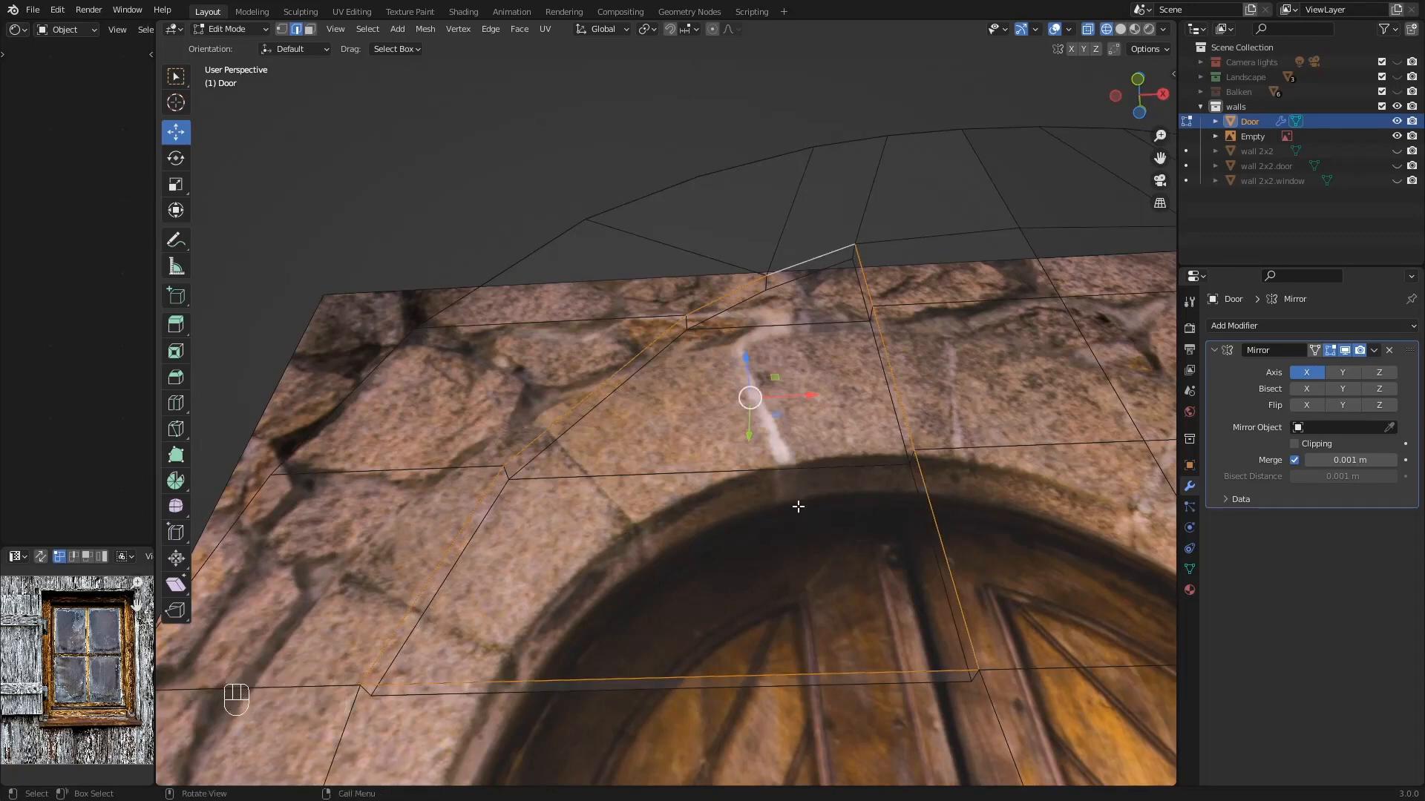
pyautogui.press('KP_1')
pyautogui.scroll(-2, 798, 506)
pyautogui.keyDown('shift'); pyautogui.moveTo(903, 486); pyautogui.dragTo(756, 525, button='middle'); pyautogui.keyUp('shift')
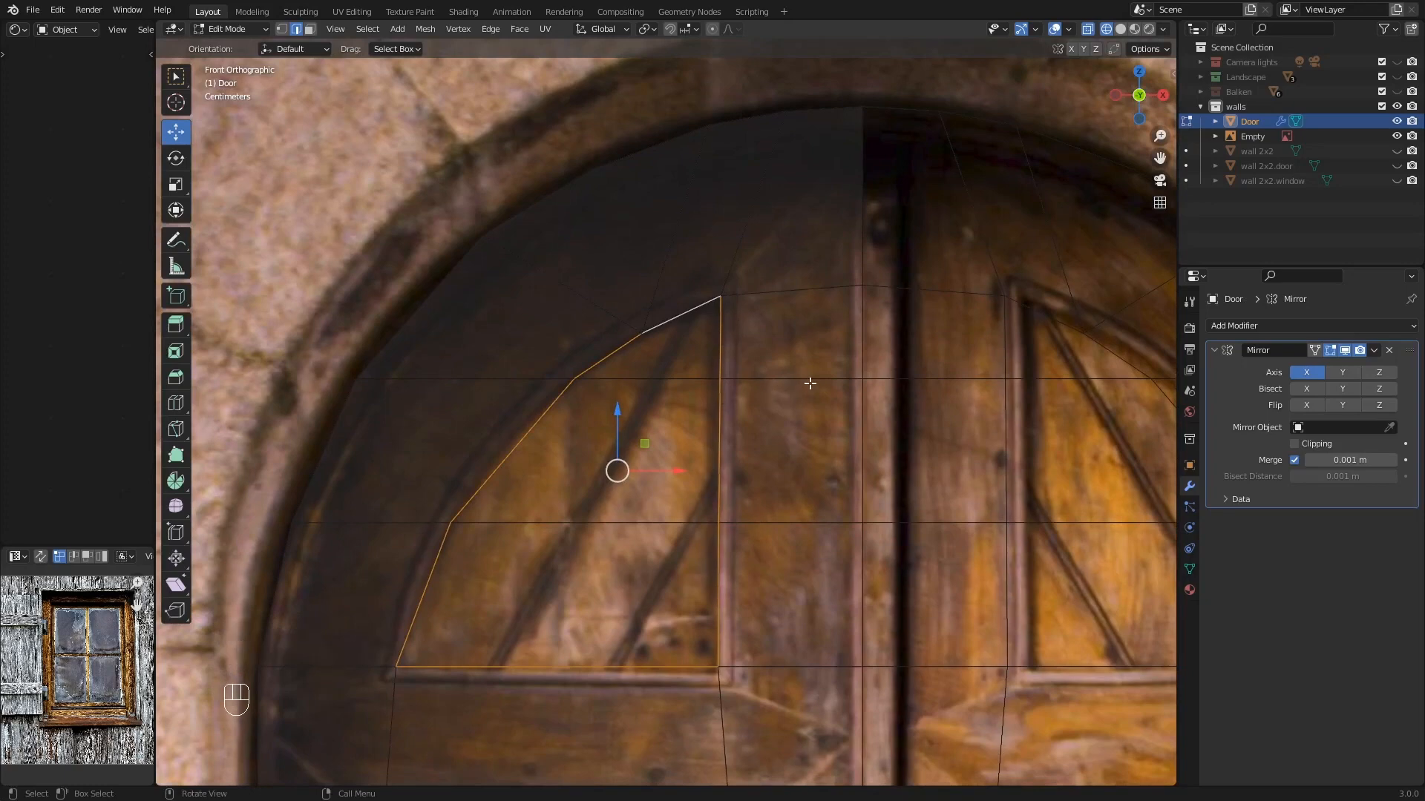
pyautogui.press('s')
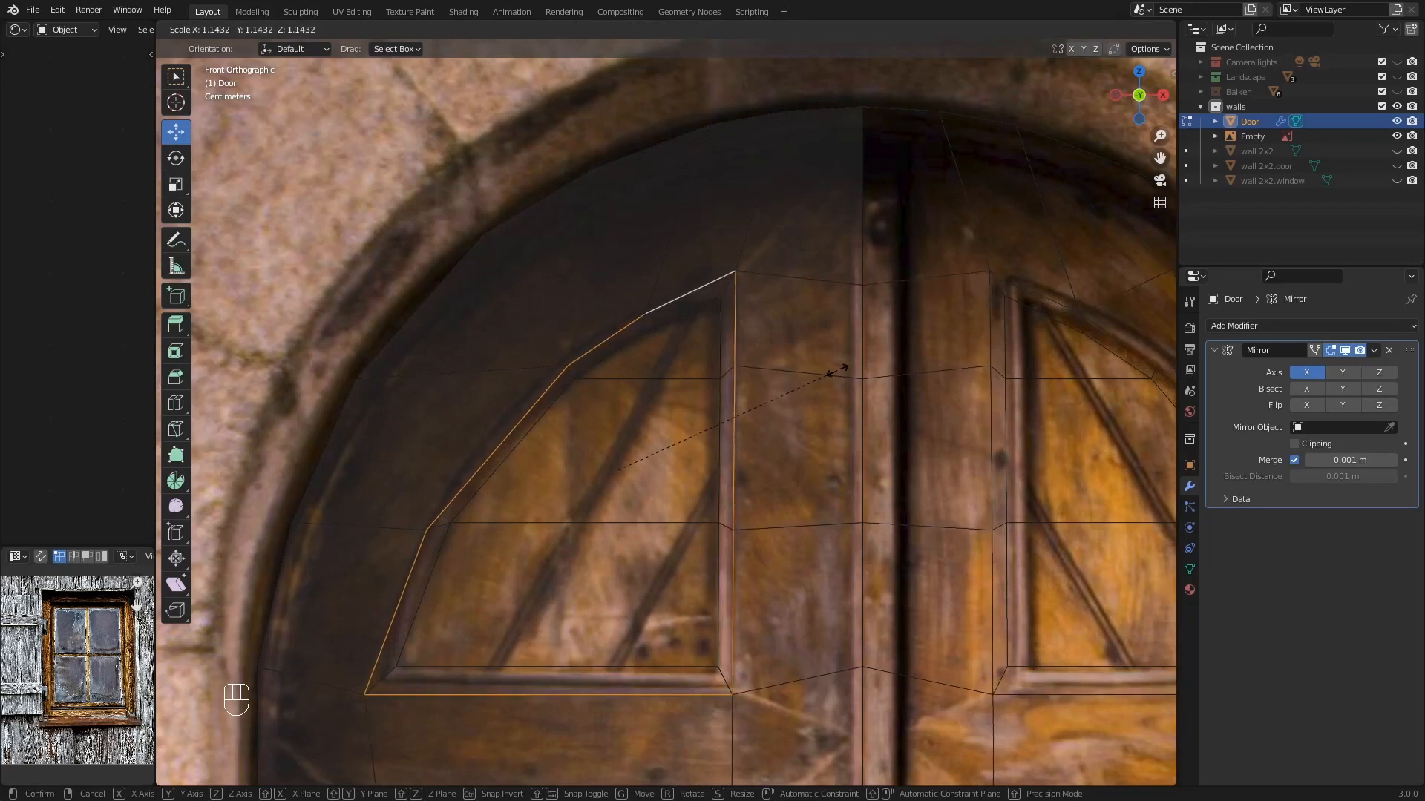
pyautogui.click(837, 370)
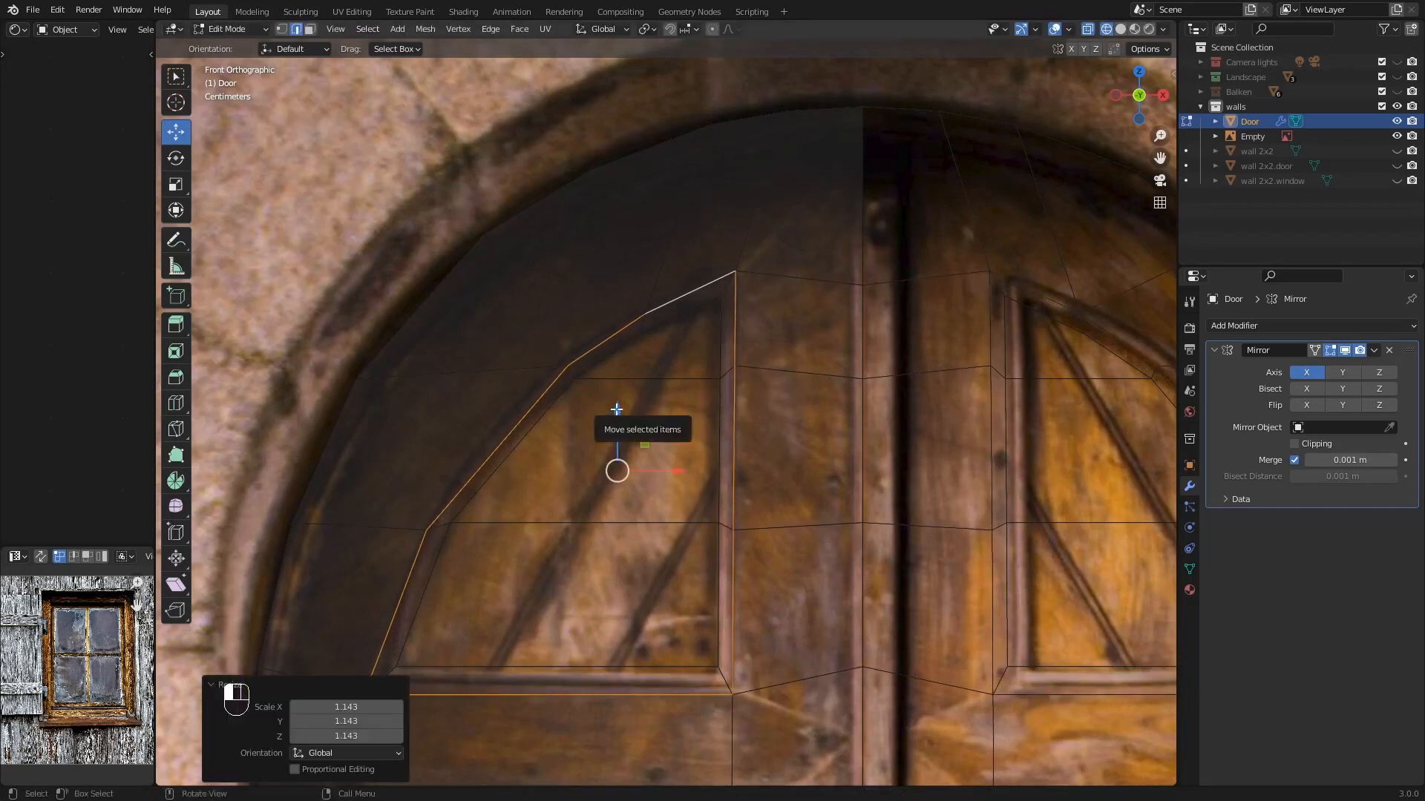
pyautogui.moveTo(621, 410); pyautogui.dragTo(617, 403)
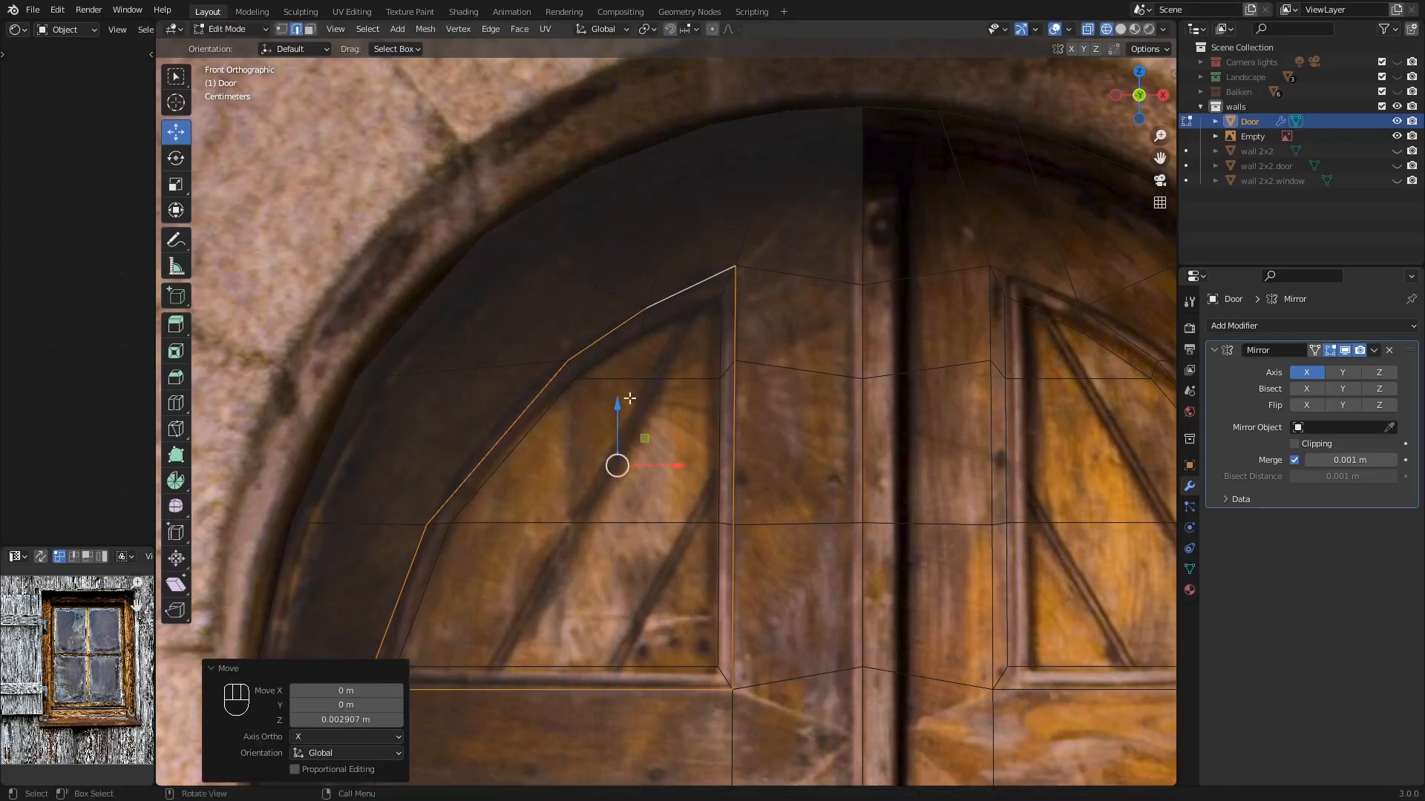
# - Shift the arched rim's long diagonal edge outward by about -0.003 m in X and 0.002 m in Z, and finish editing the mesh
pyautogui.click(468, 468)
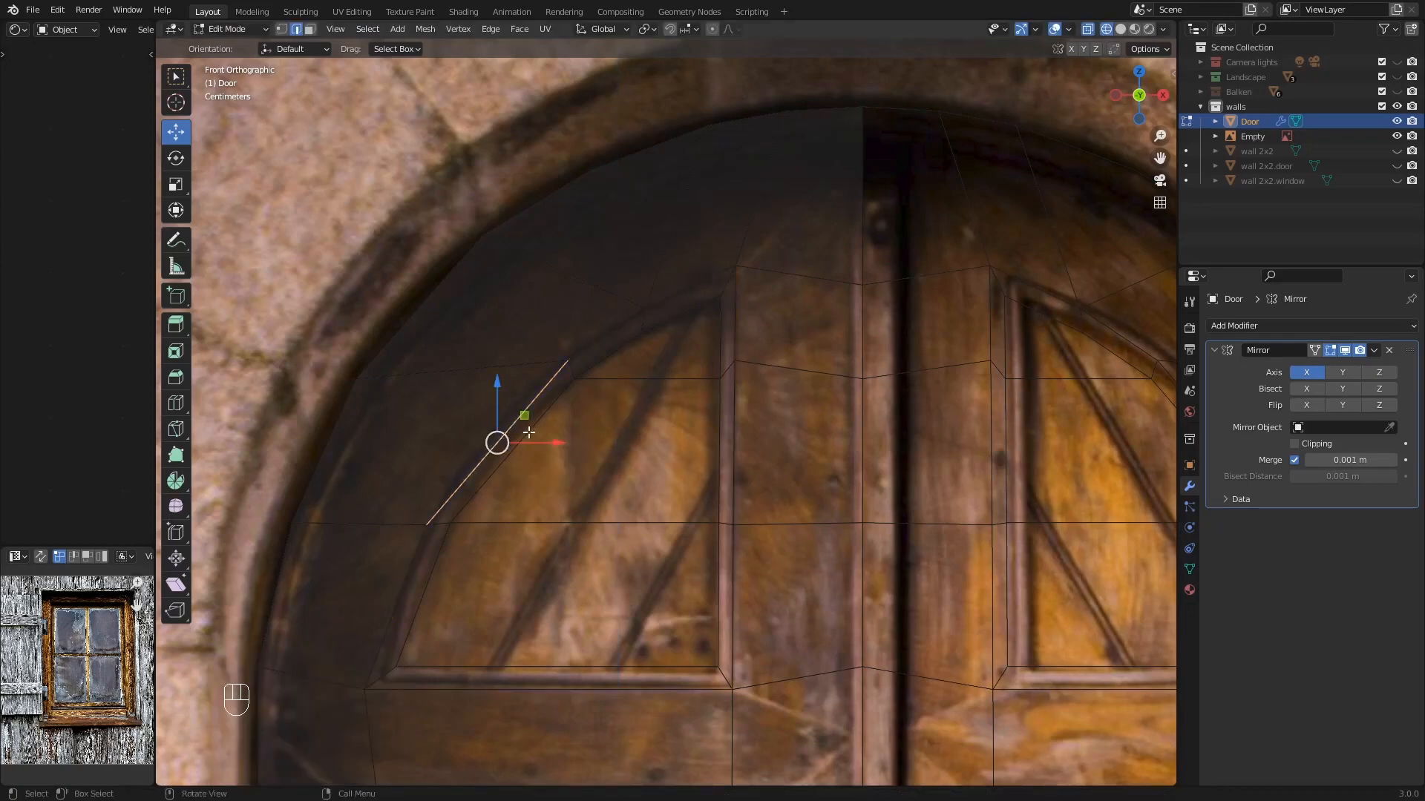
pyautogui.press('g')
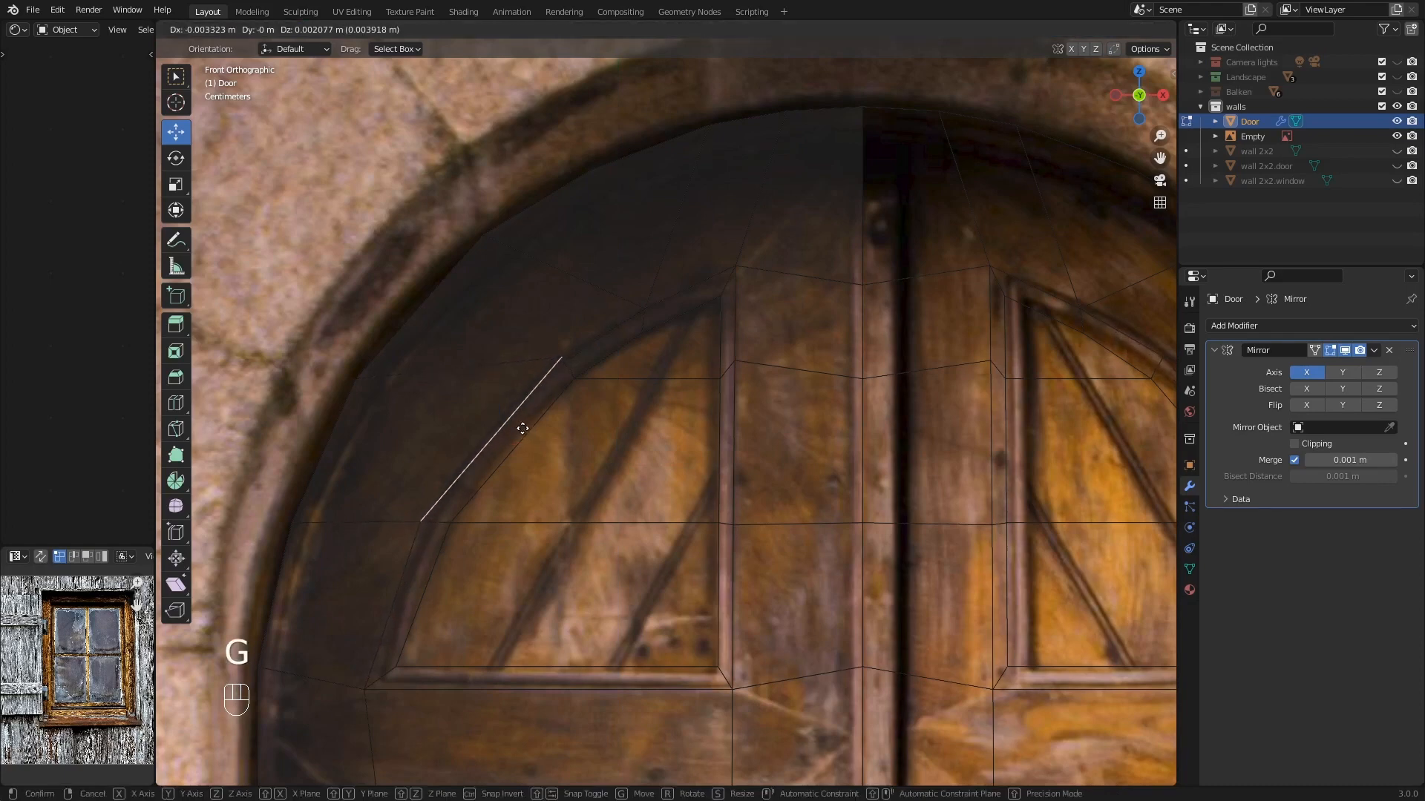
pyautogui.click(522, 428)
pyautogui.click(614, 333)
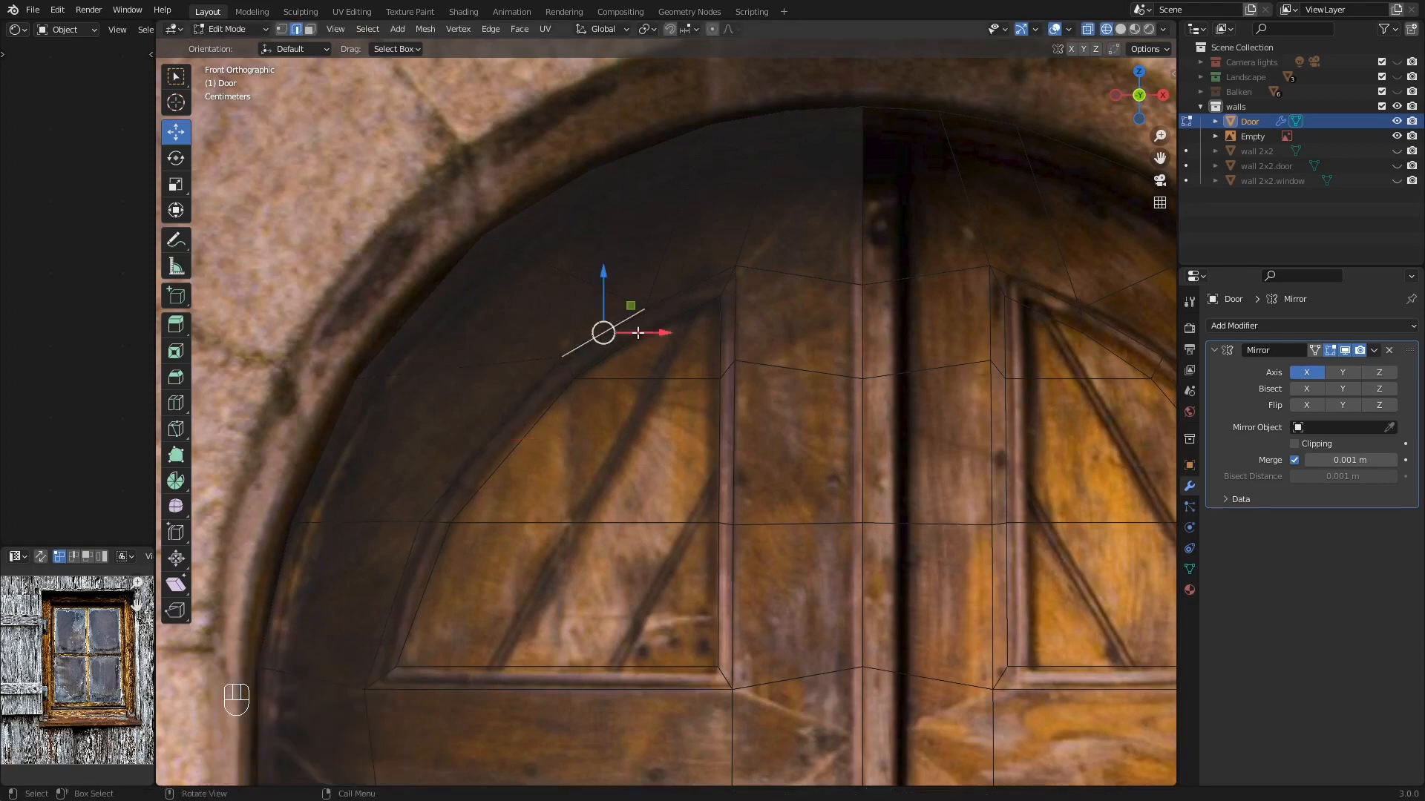
pyautogui.click(695, 305)
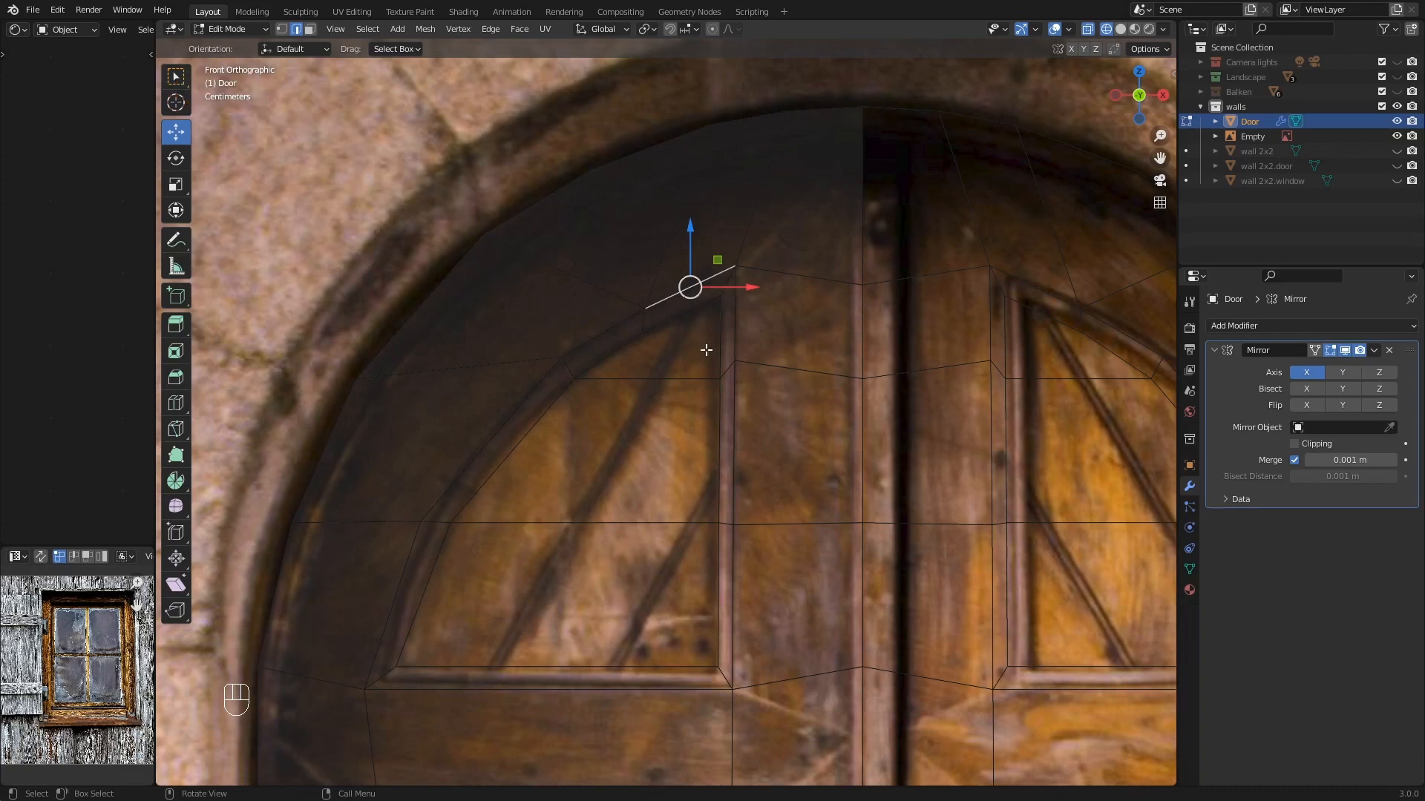
pyautogui.scroll(-10, 724, 388)
pyautogui.press('Tab')
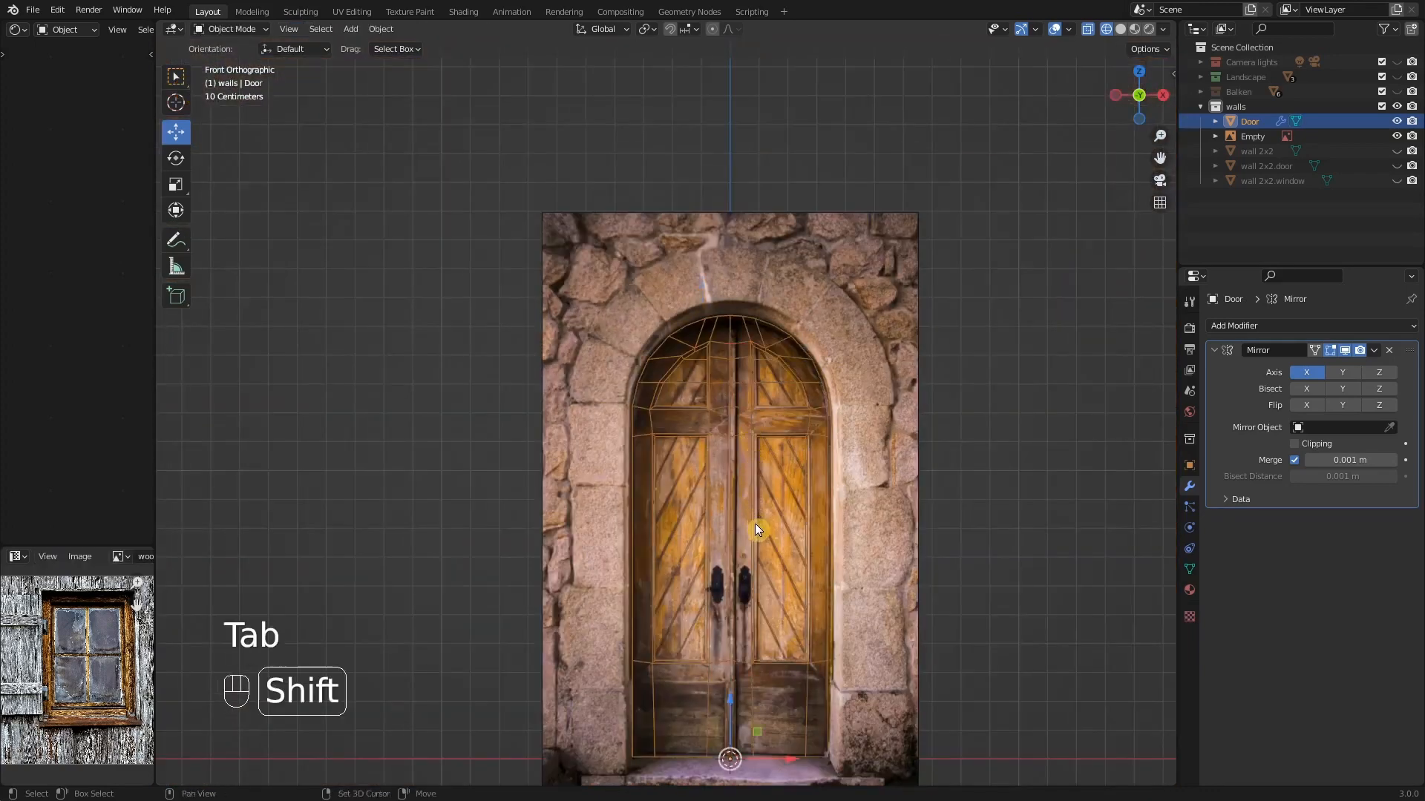
pyautogui.keyDown('shift'); pyautogui.moveTo(754, 523); pyautogui.dragTo(635, 387, button='middle'); pyautogui.keyUp('shift')
pyautogui.keyDown('shift'); pyautogui.moveTo(684, 490); pyautogui.dragTo(672, 510, button='middle'); pyautogui.keyUp('shift')
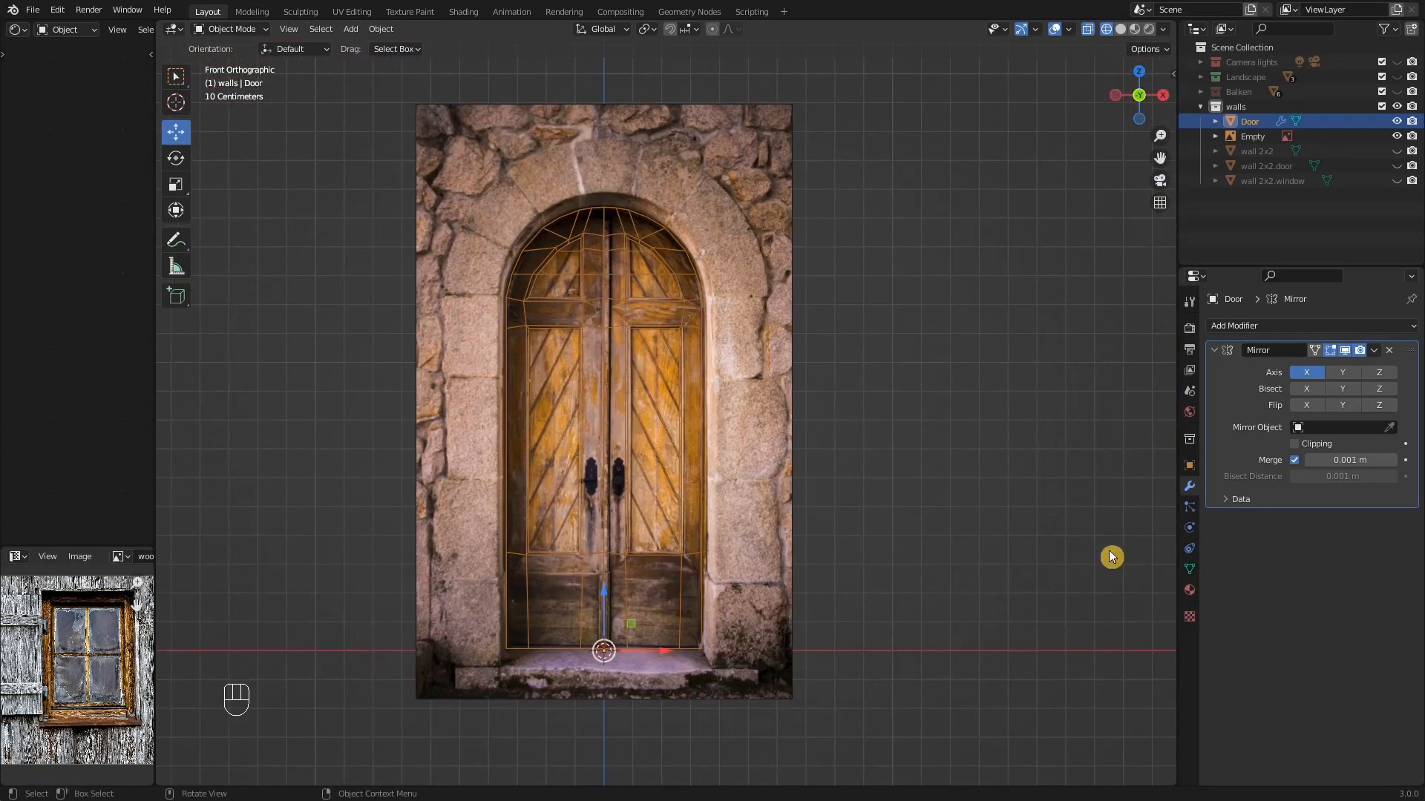
# - Create a new material for the door and name it Door
pyautogui.click(1190, 592)
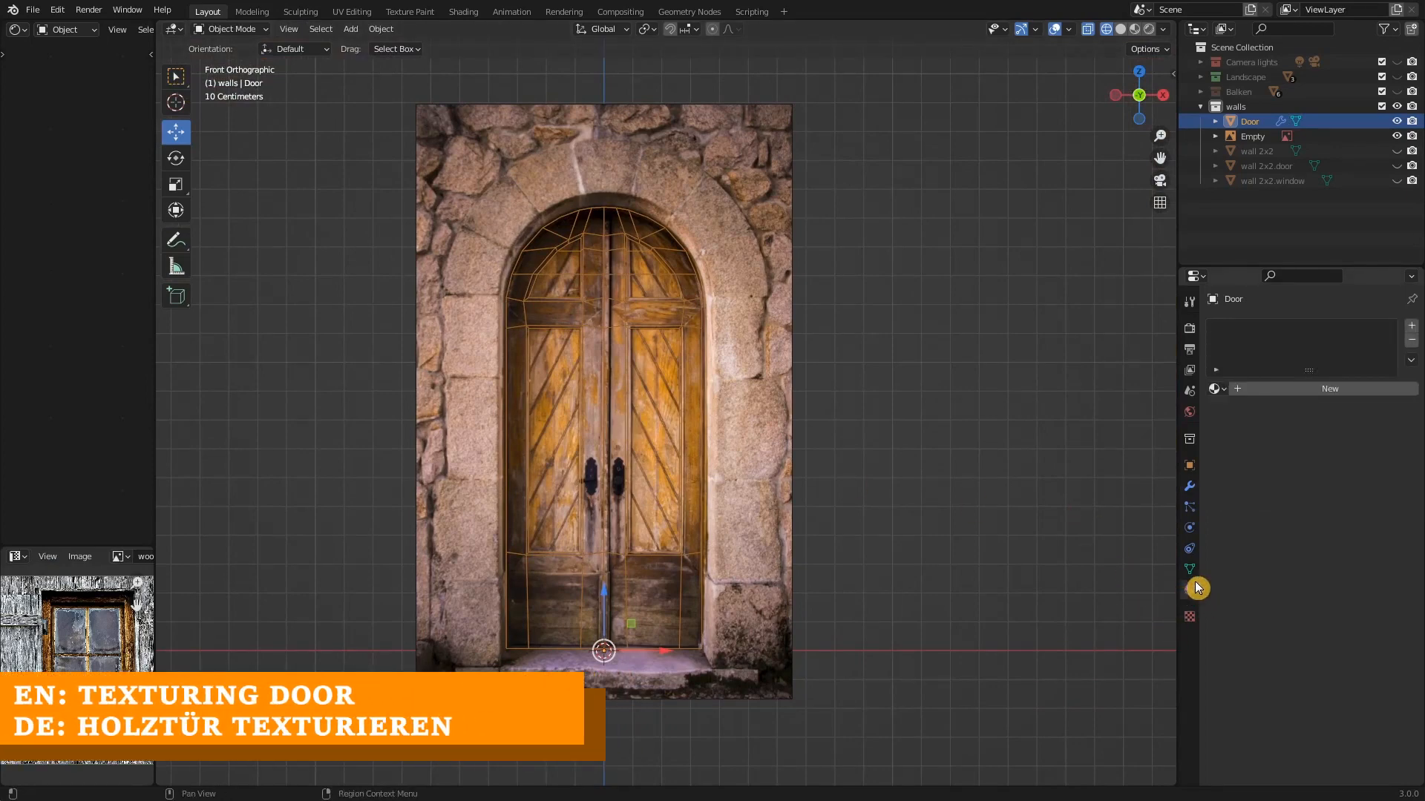
pyautogui.click(1315, 391)
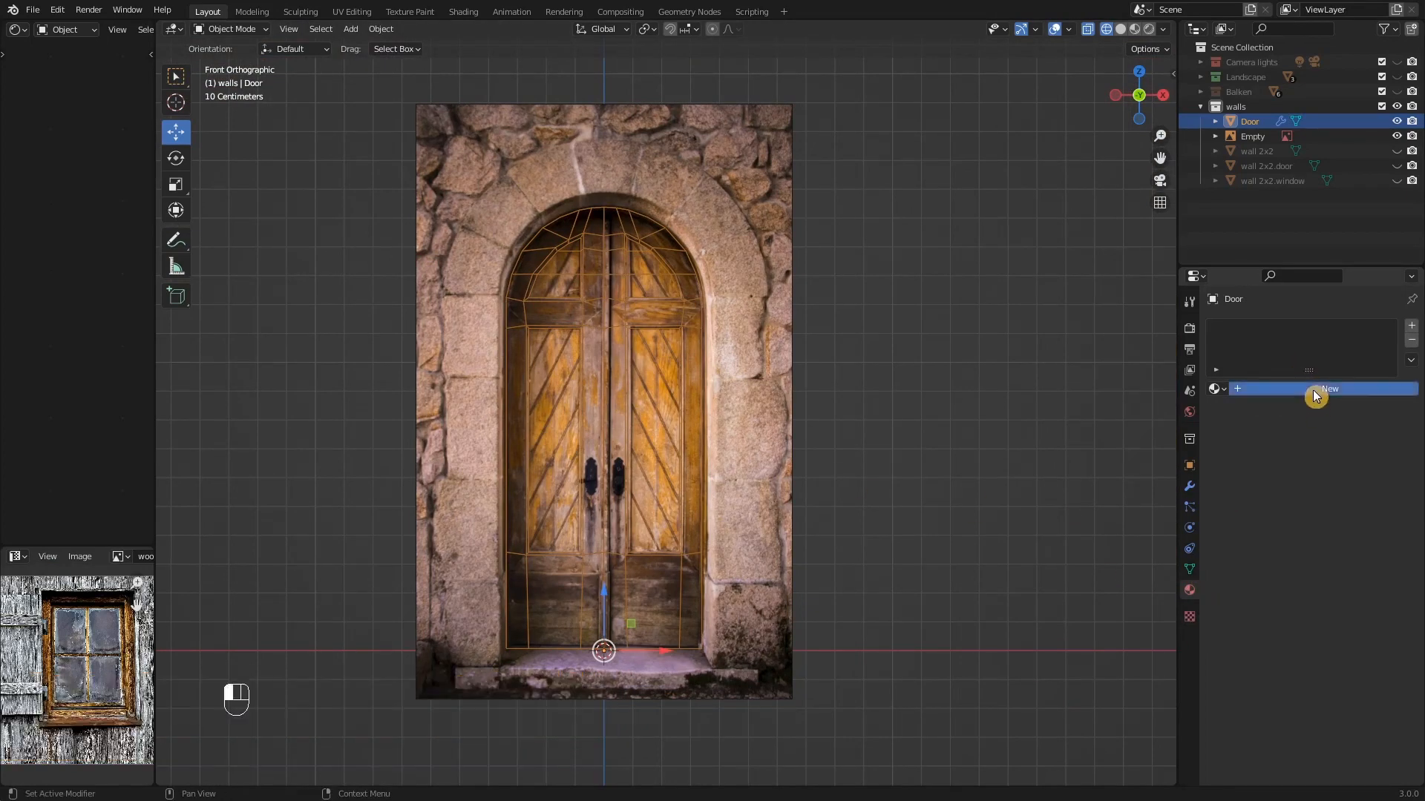
pyautogui.click(1292, 389)
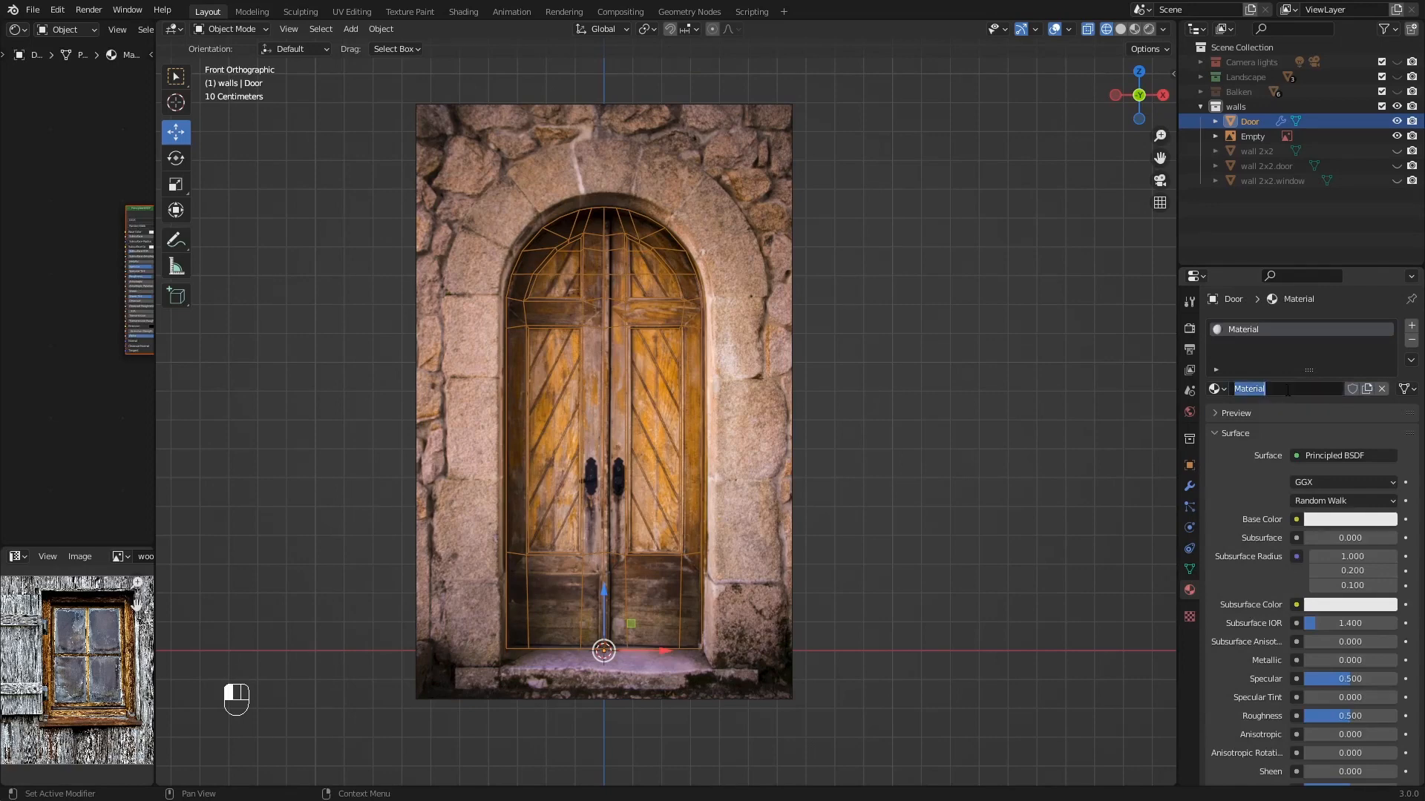
pyautogui.write('Door')
pyautogui.press('Return')
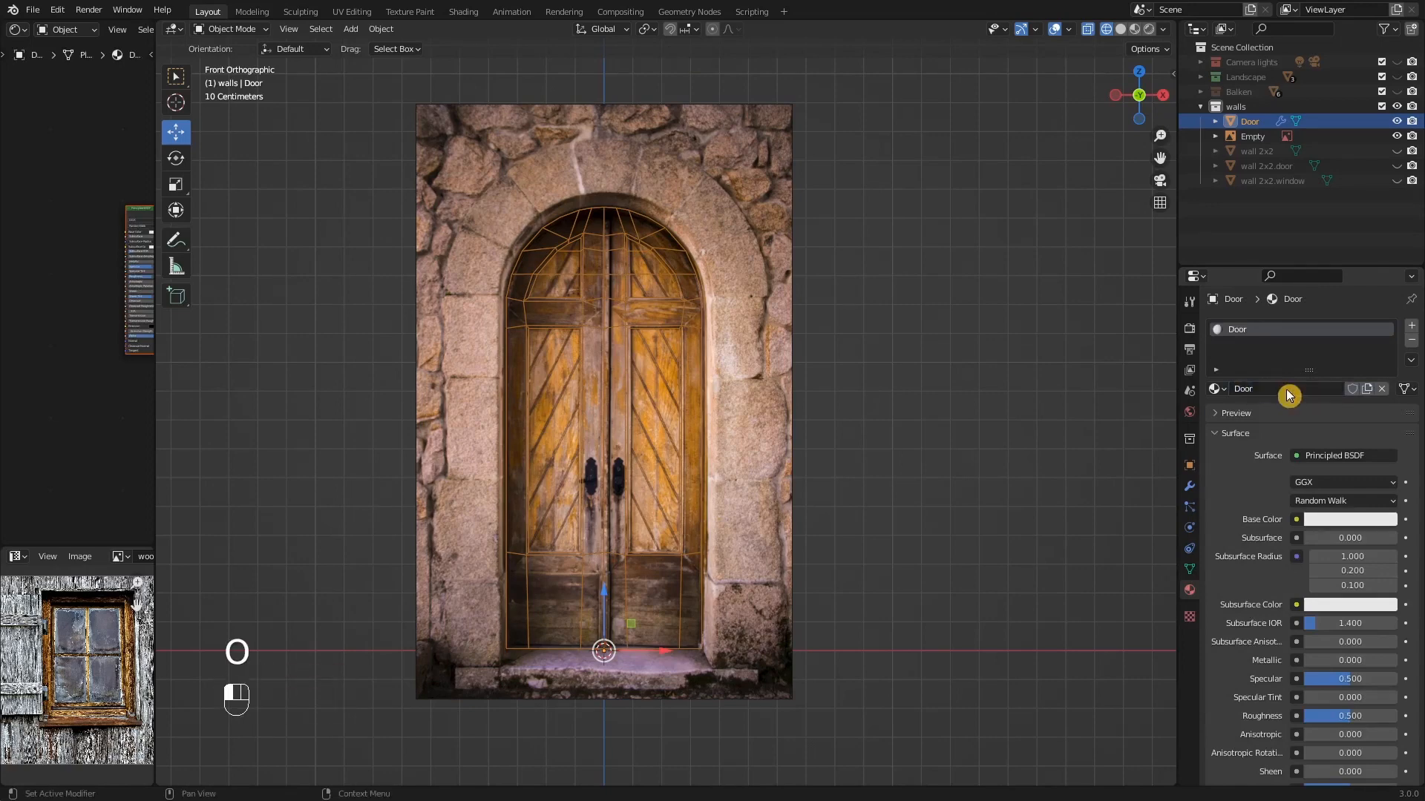
# - Enlarge the shader and image editors beside the viewport and show the door in Material Preview shading
pyautogui.scroll(-1, 634, 343)
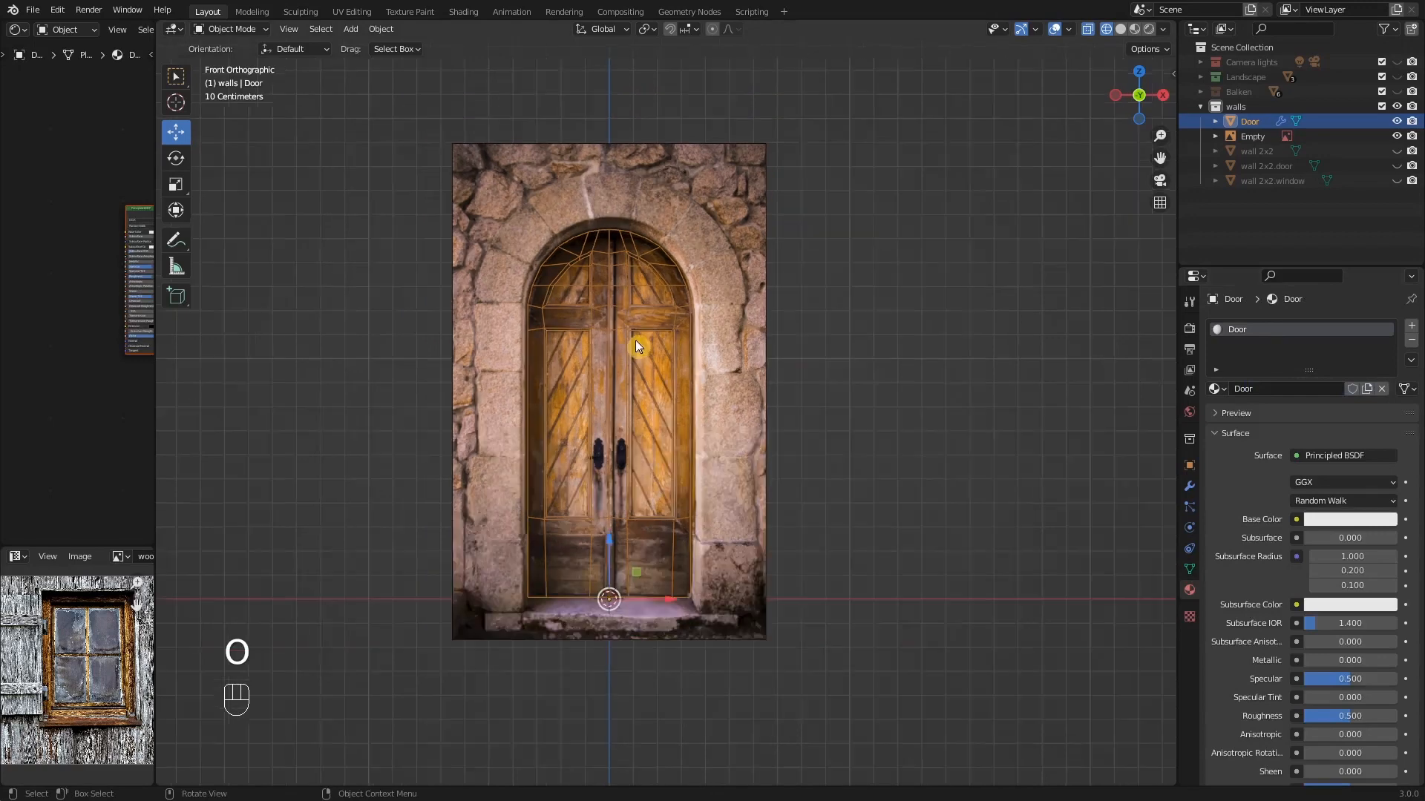
pyautogui.moveTo(156, 410); pyautogui.dragTo(660, 384)
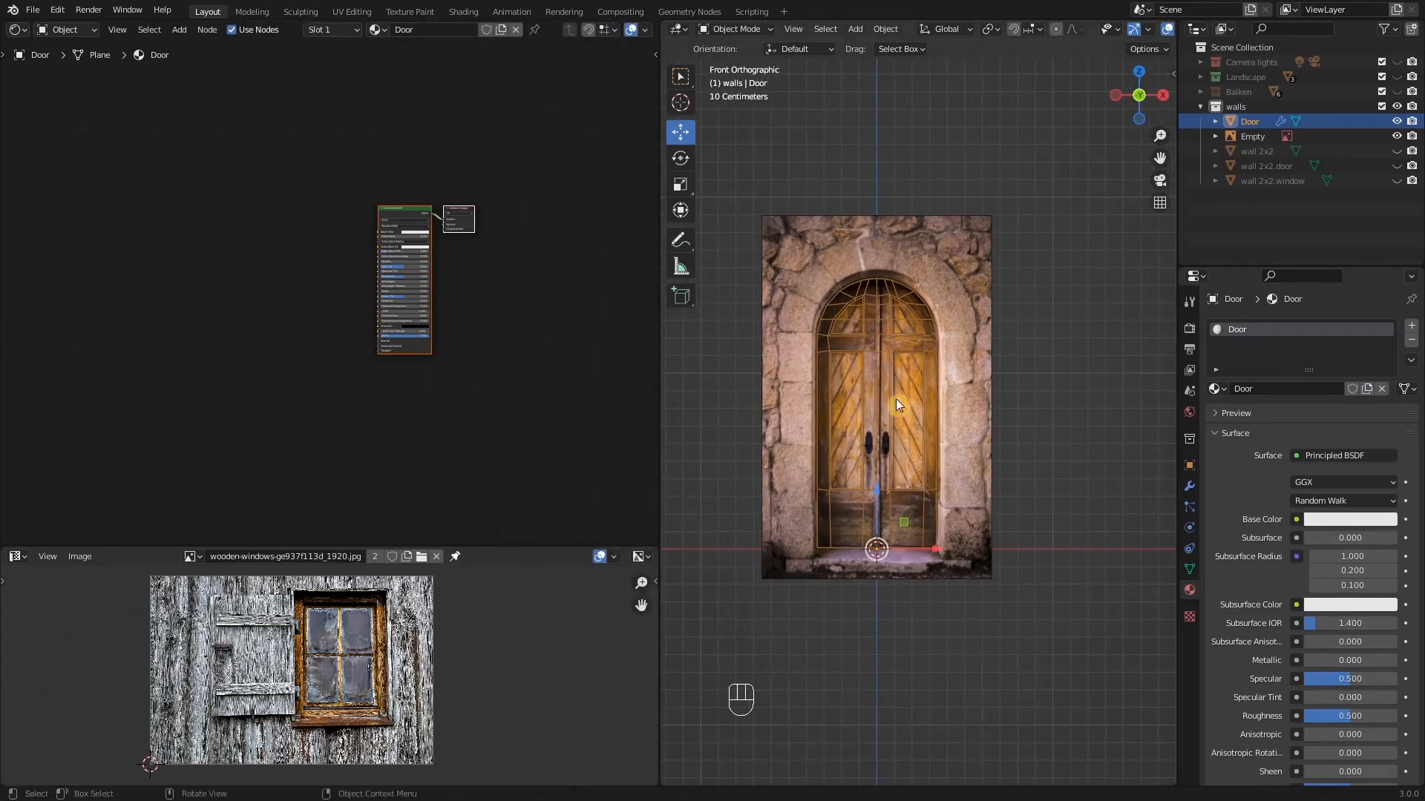
pyautogui.click(1136, 29)
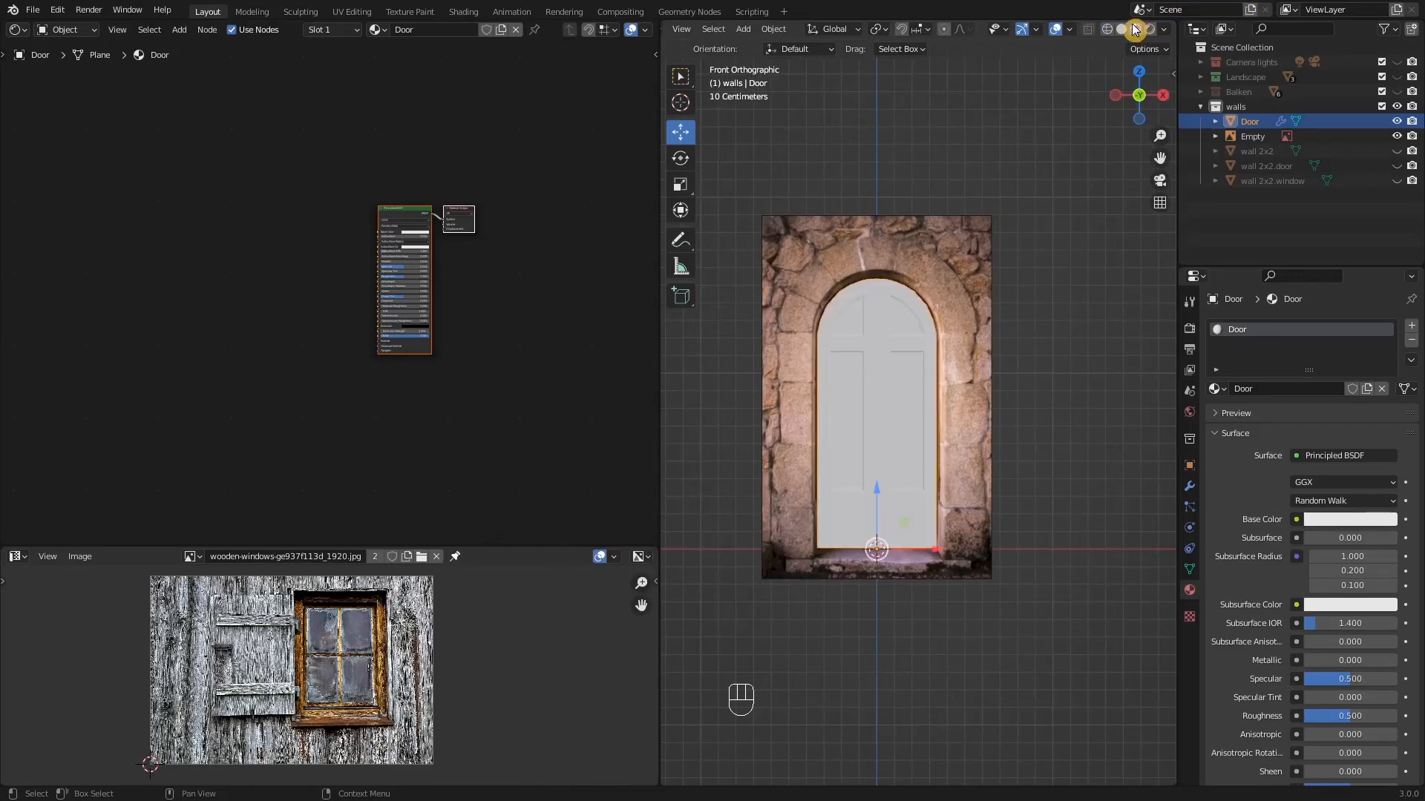
pyautogui.scroll(4, 839, 377)
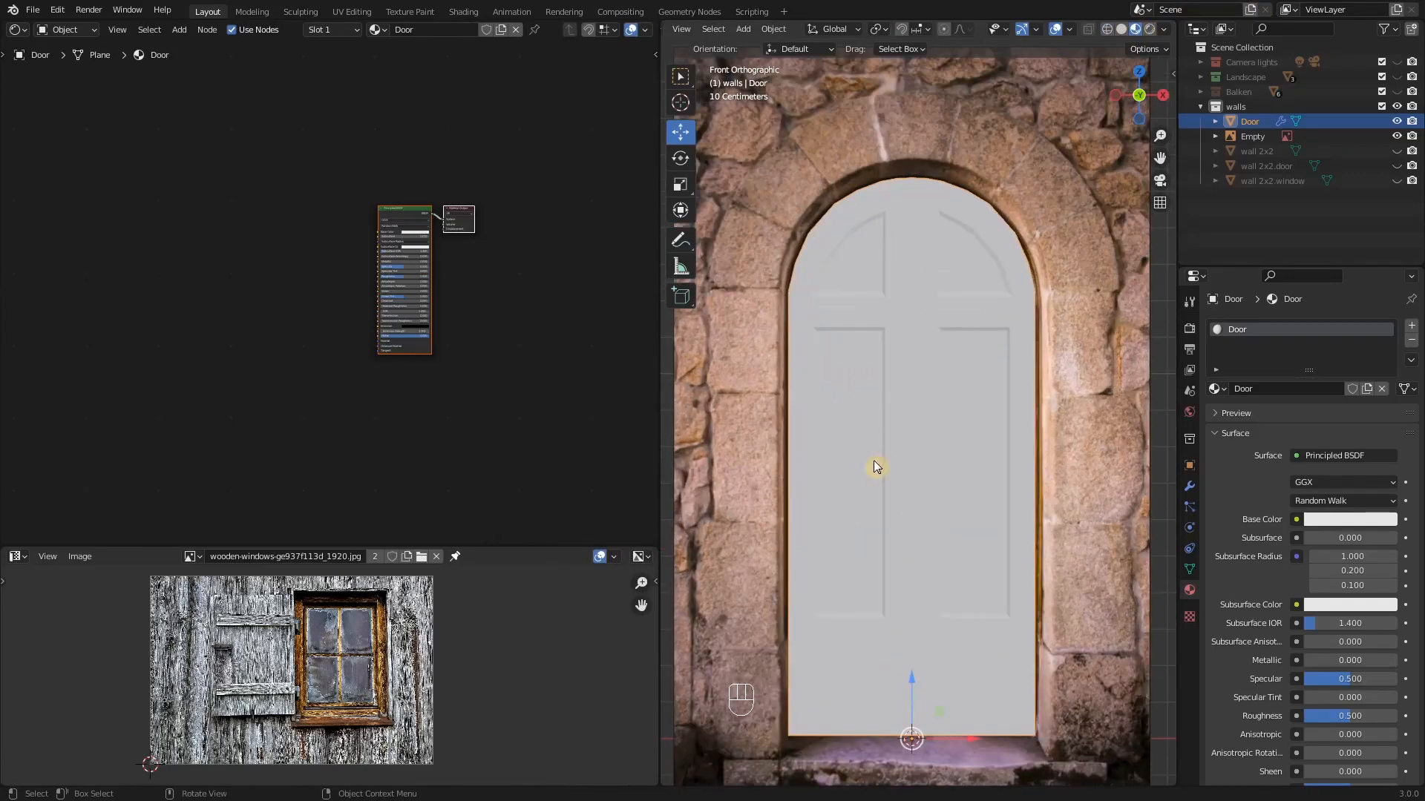
# - Display the door-gca69a1eb8_1920.jpg photo in the image editor and enlarge that editor to show the whole door
pyautogui.hotkey('shift', 'a')
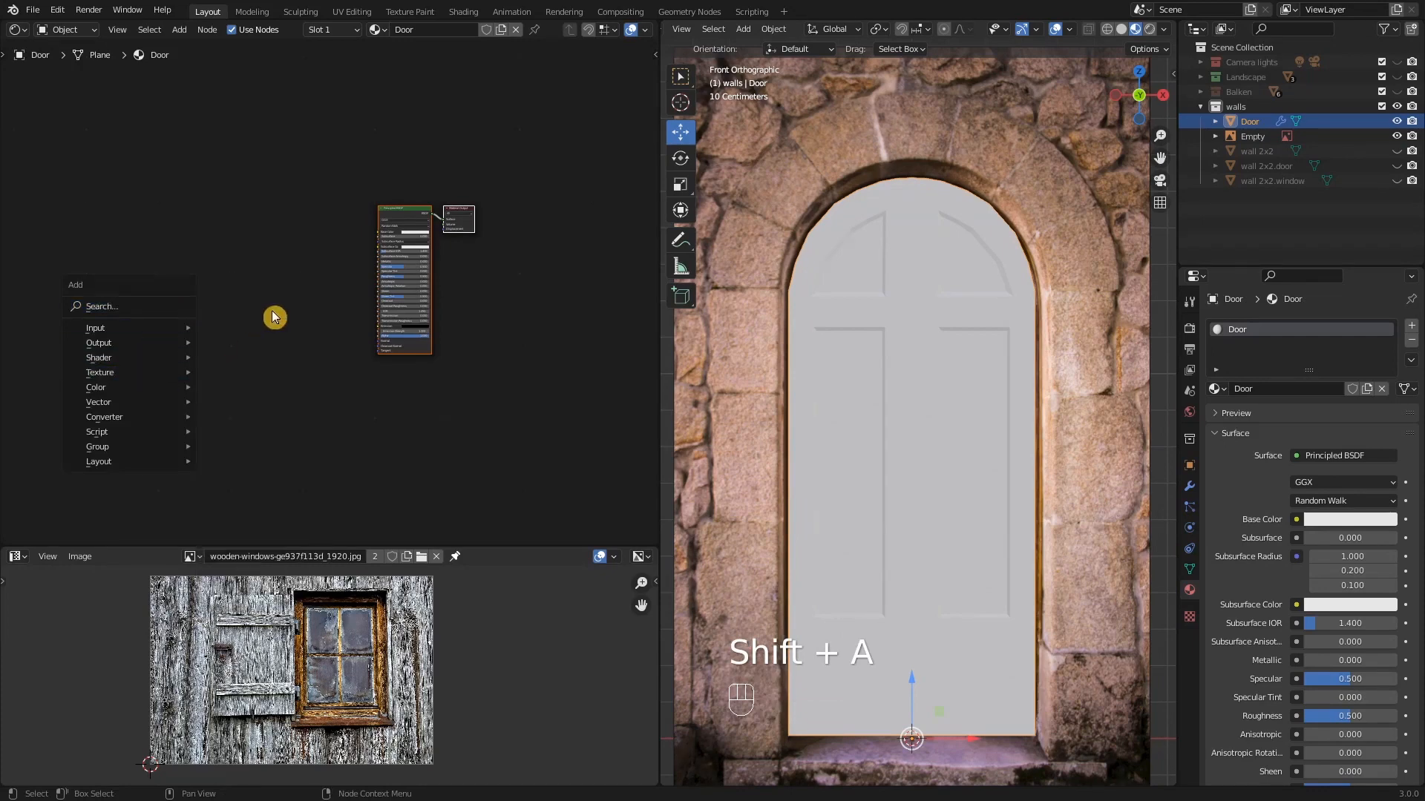
pyautogui.click(192, 558)
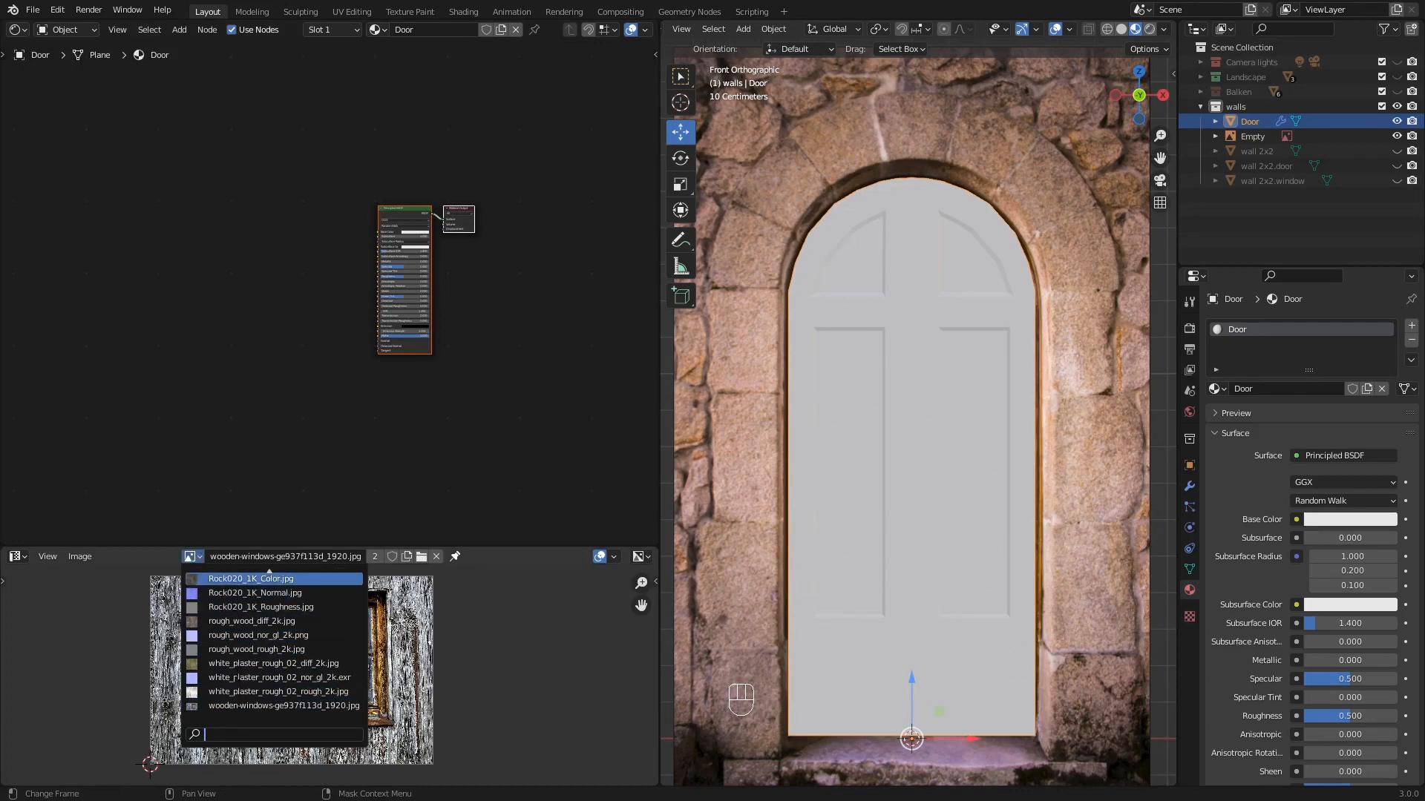
pyautogui.scroll(6, 230, 601)
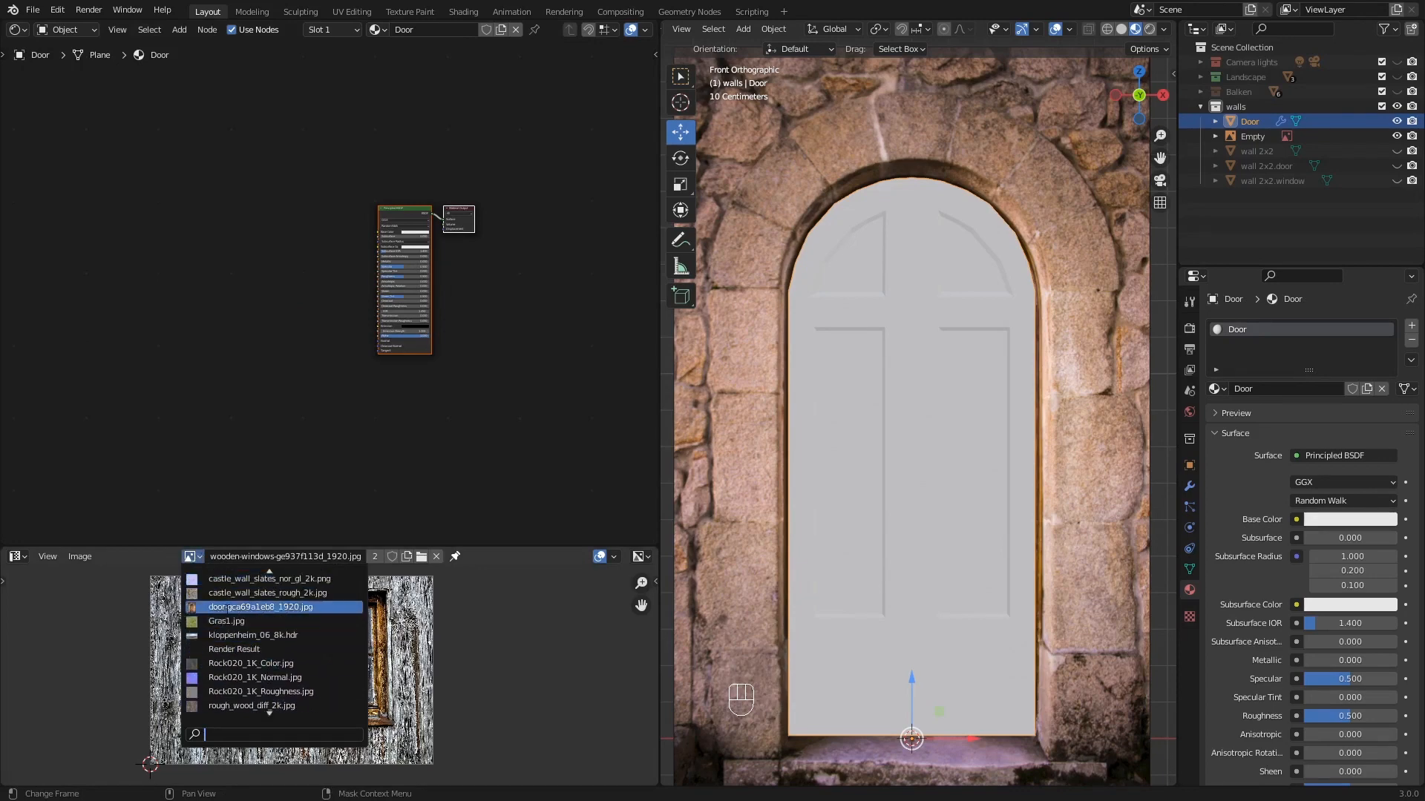
pyautogui.click(226, 607)
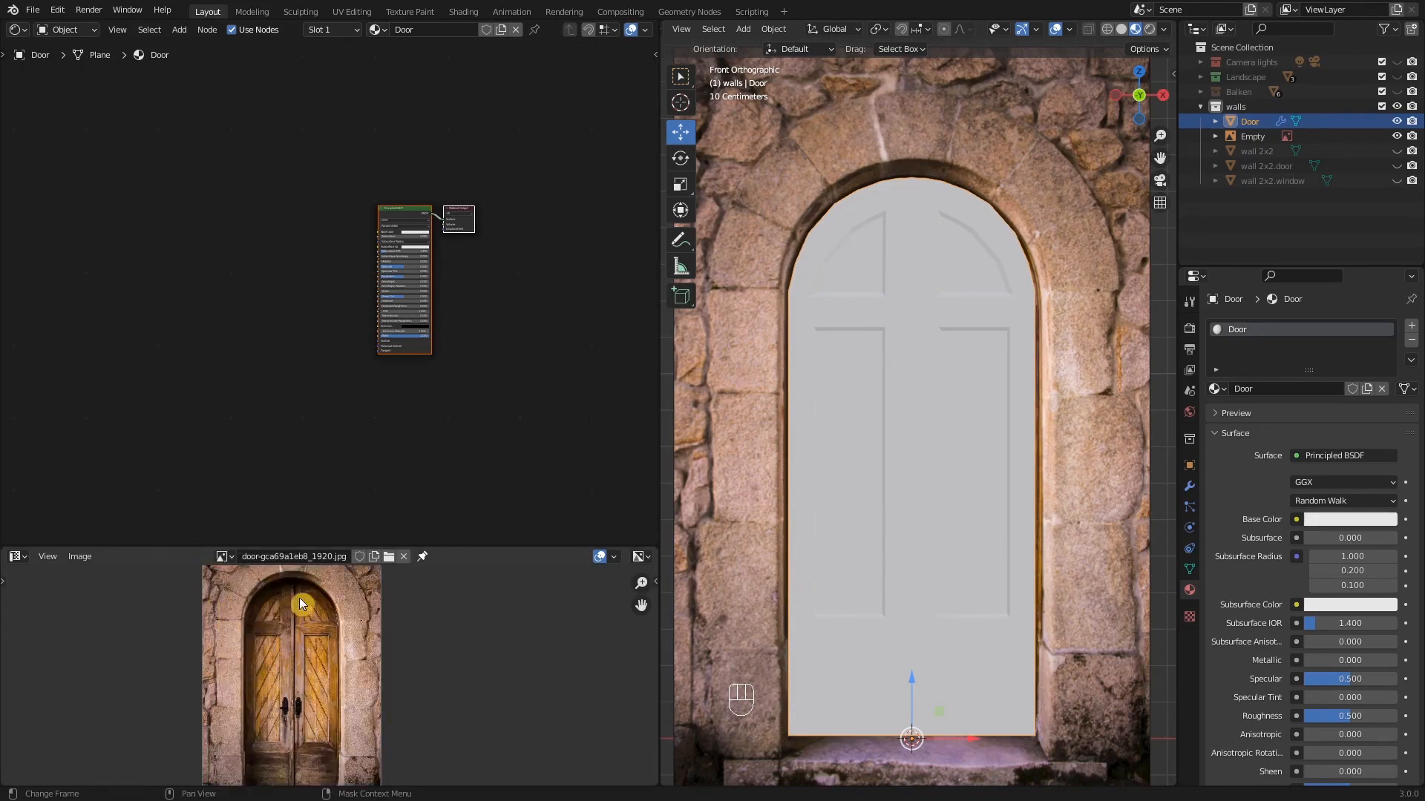
pyautogui.moveTo(437, 547); pyautogui.dragTo(477, 430)
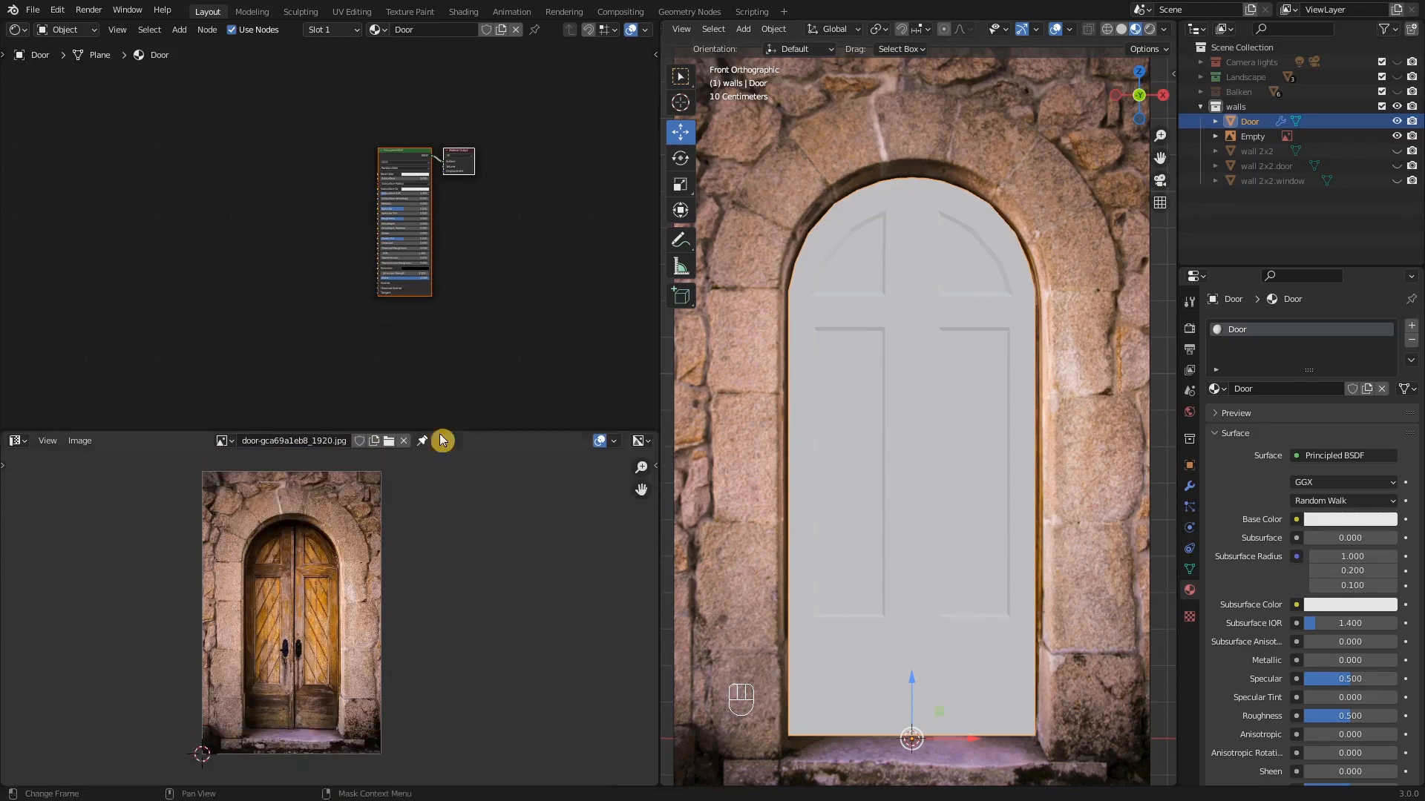
# - Add the door photo to the Door material as an image texture node and connect its Color to the Principled BSDF's Base Color
pyautogui.click(223, 443)
pyautogui.moveTo(223, 445); pyautogui.dragTo(181, 222)
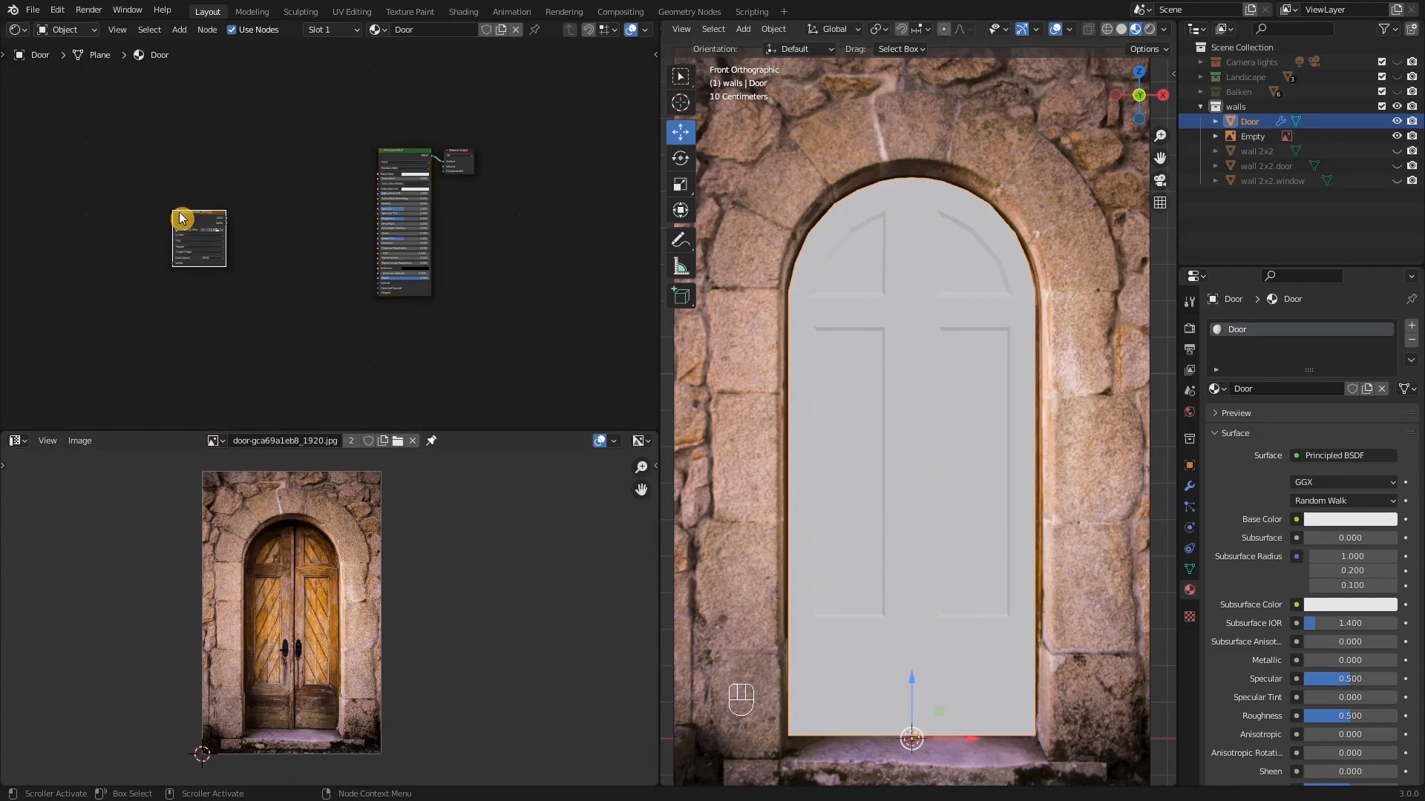
pyautogui.scroll(2, 245, 210)
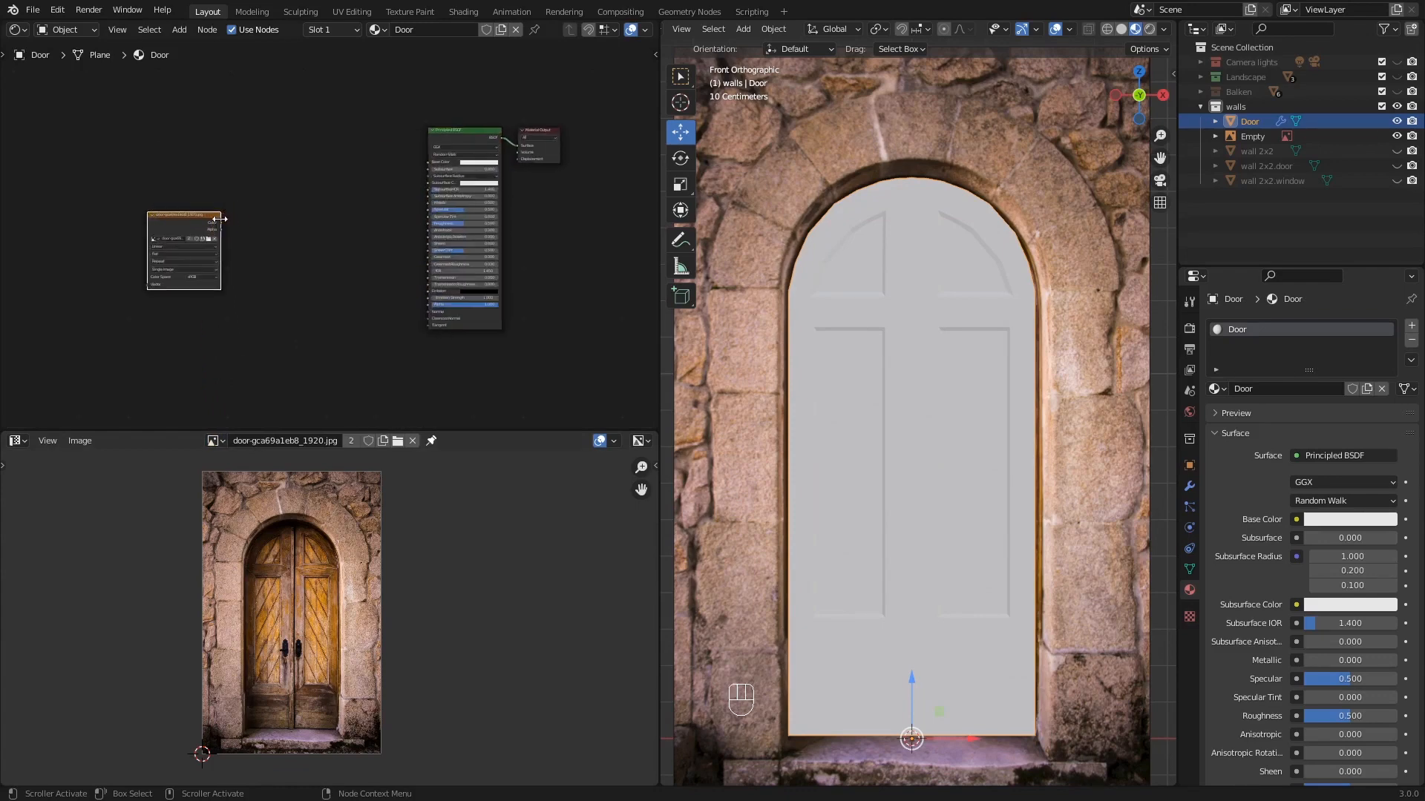
pyautogui.moveTo(221, 222); pyautogui.dragTo(430, 161)
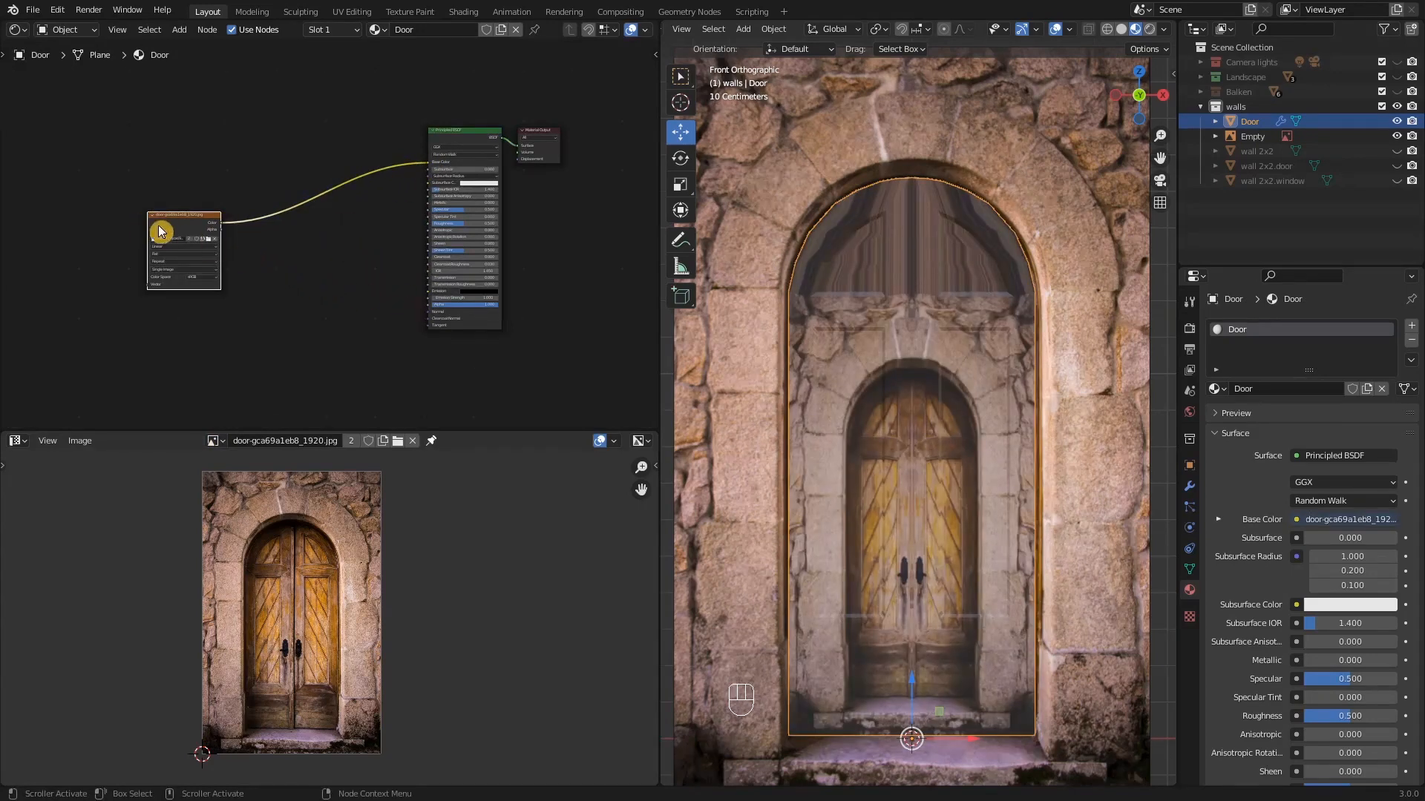
pyautogui.moveTo(159, 230); pyautogui.dragTo(231, 181)
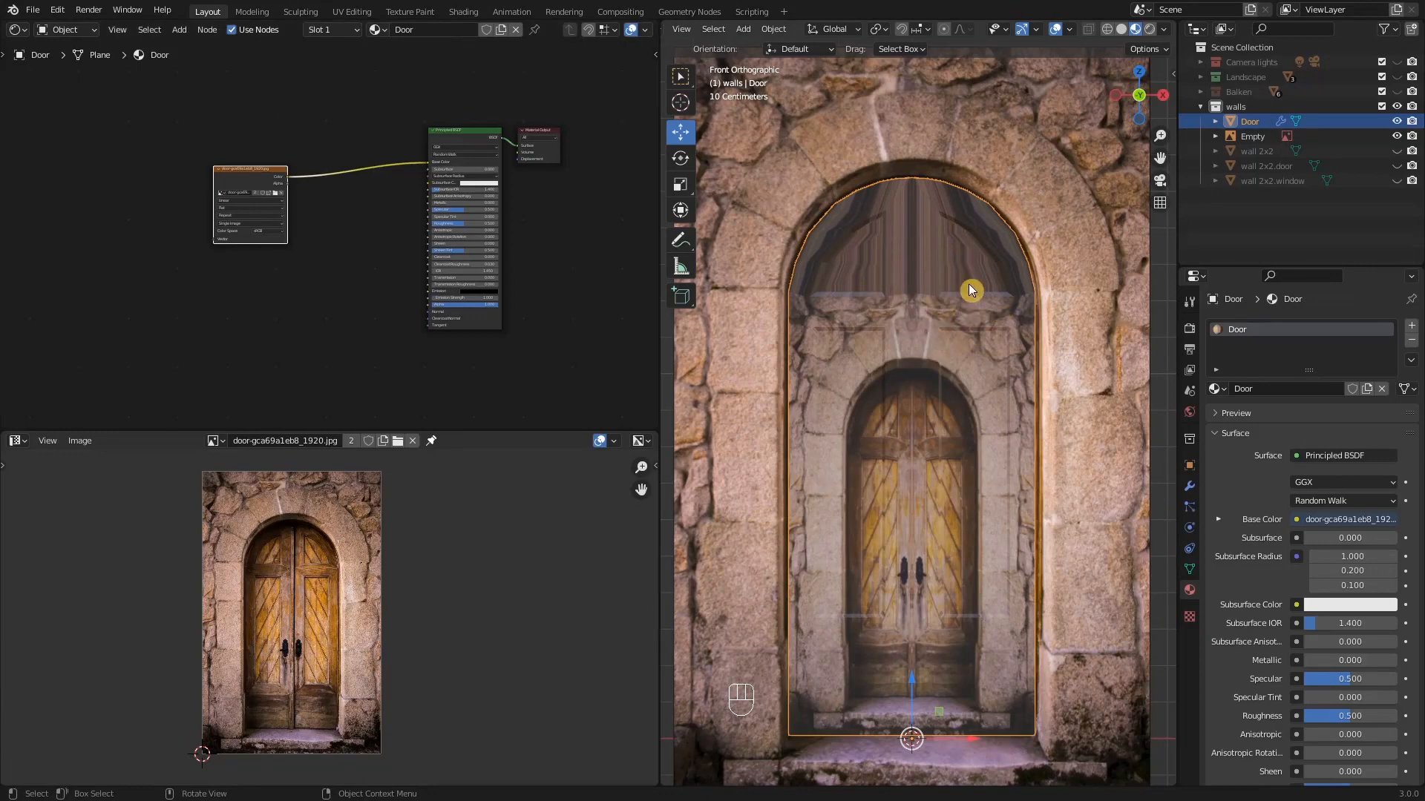
# - Apply the door's Mirror modifier and select the entire door mesh in Edit Mode
pyautogui.click(1189, 486)
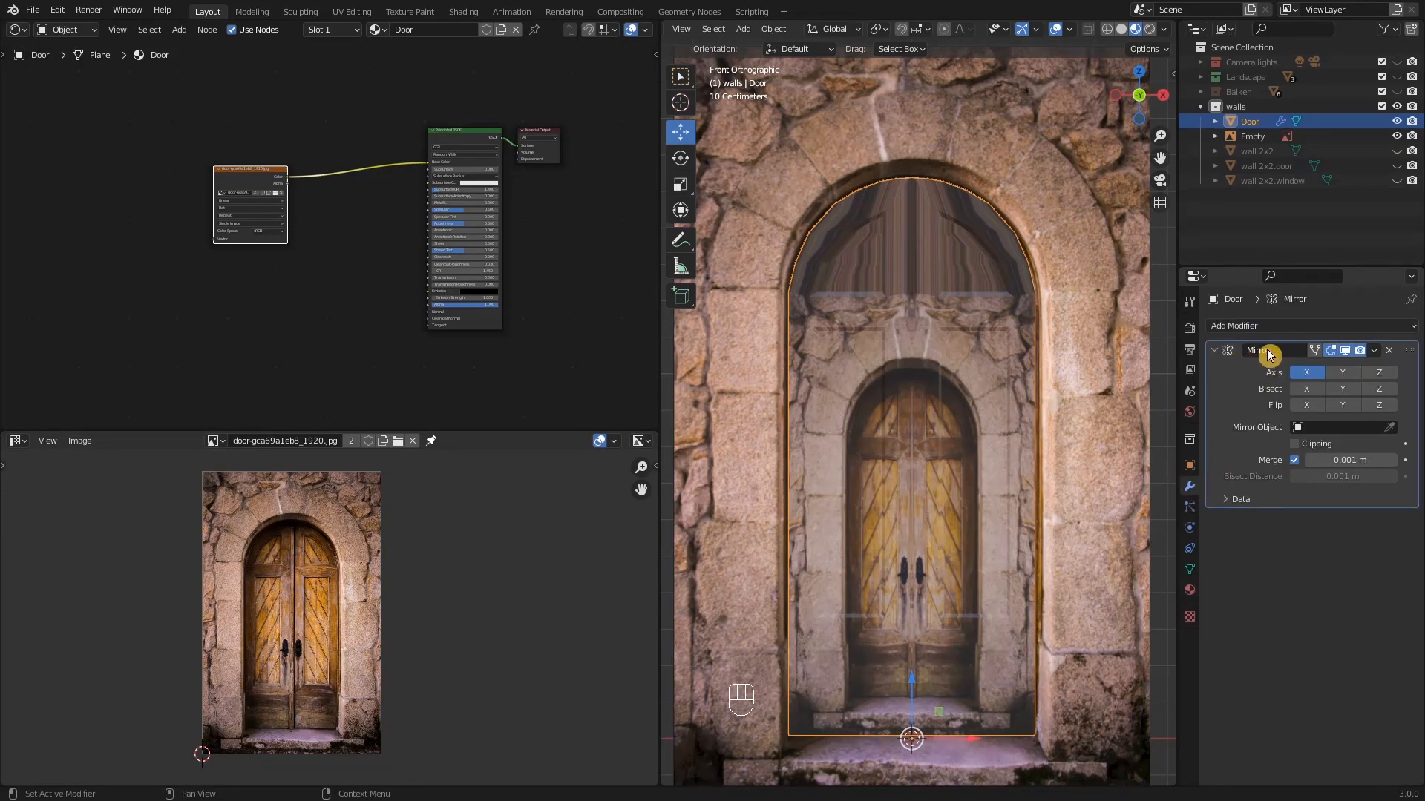
pyautogui.click(1374, 350)
pyautogui.click(1320, 370)
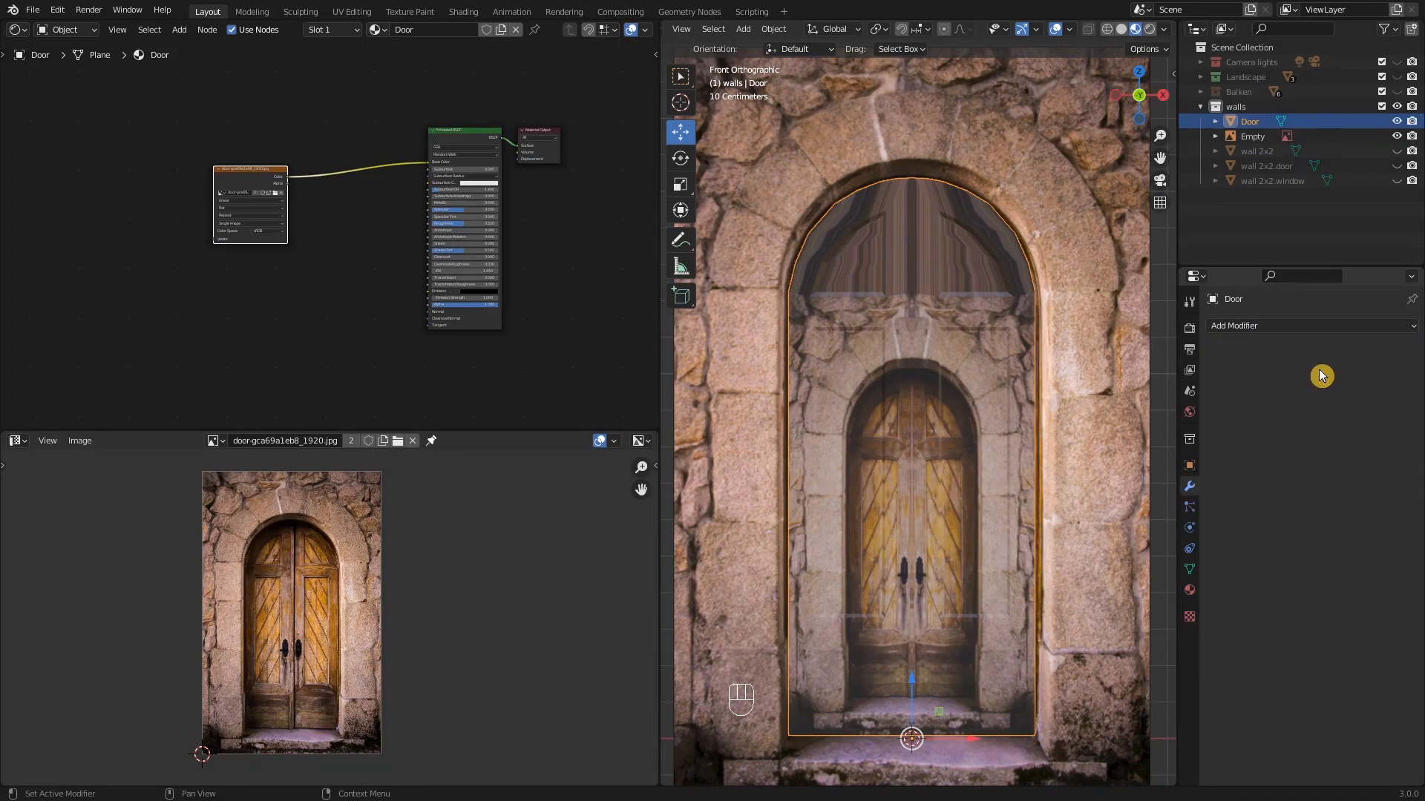
pyautogui.press('Tab')
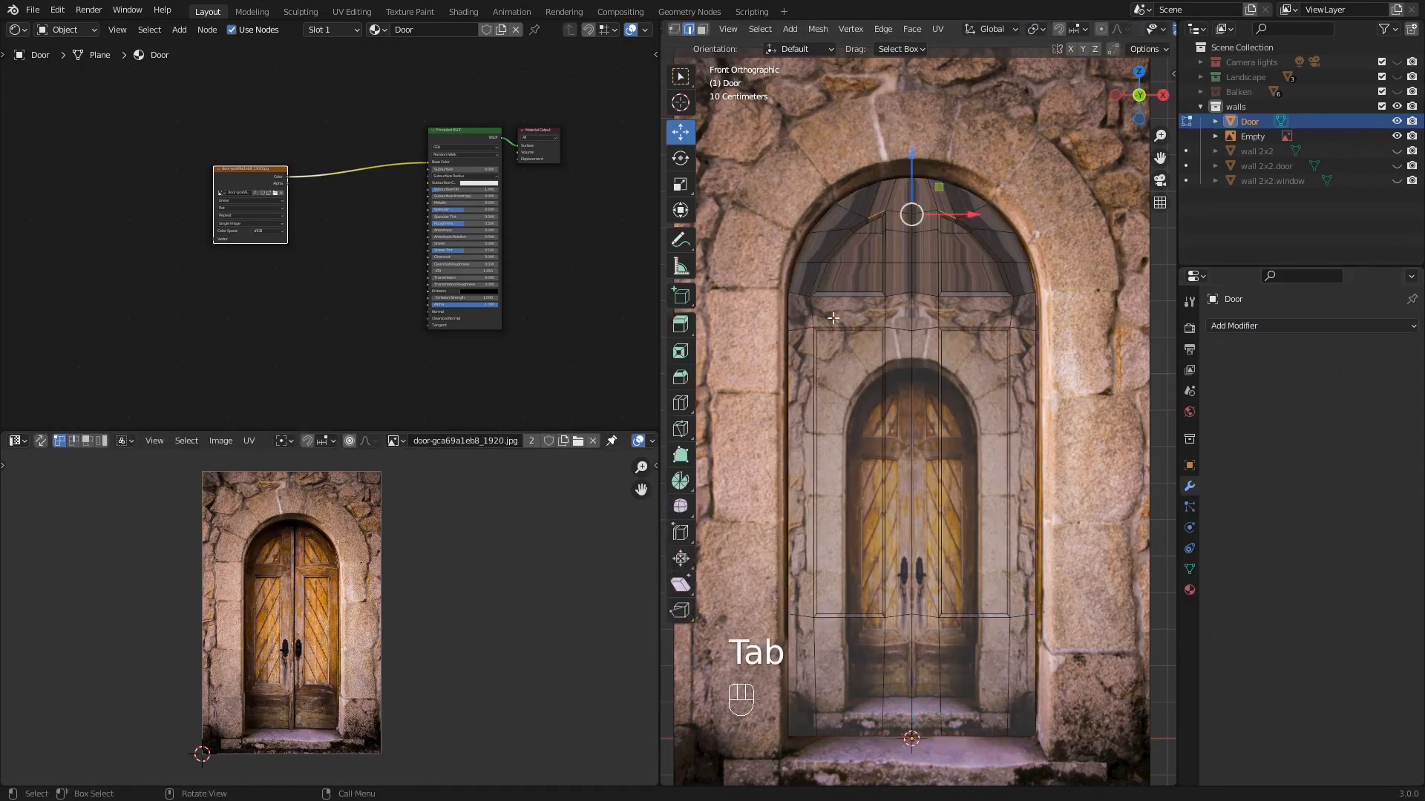
pyautogui.press('a')
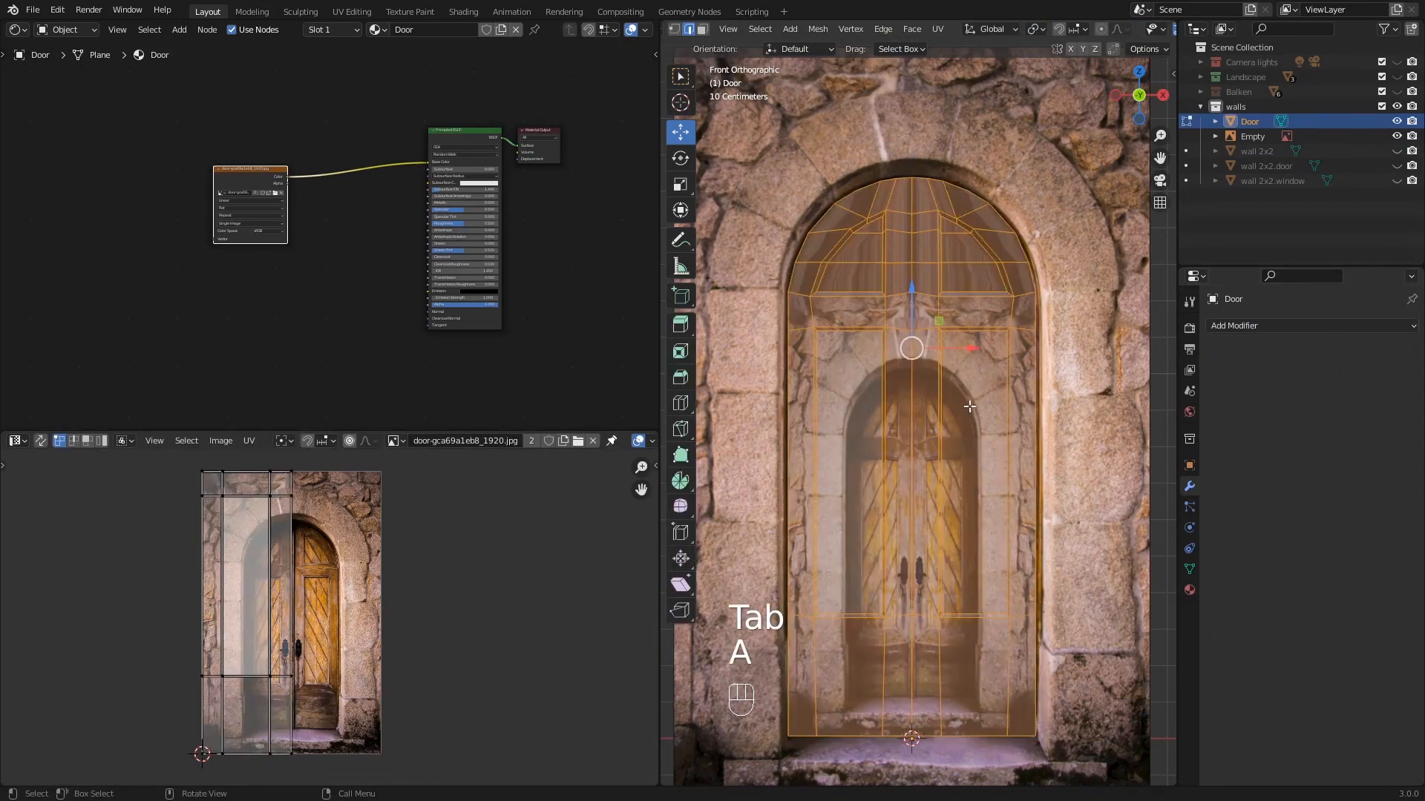
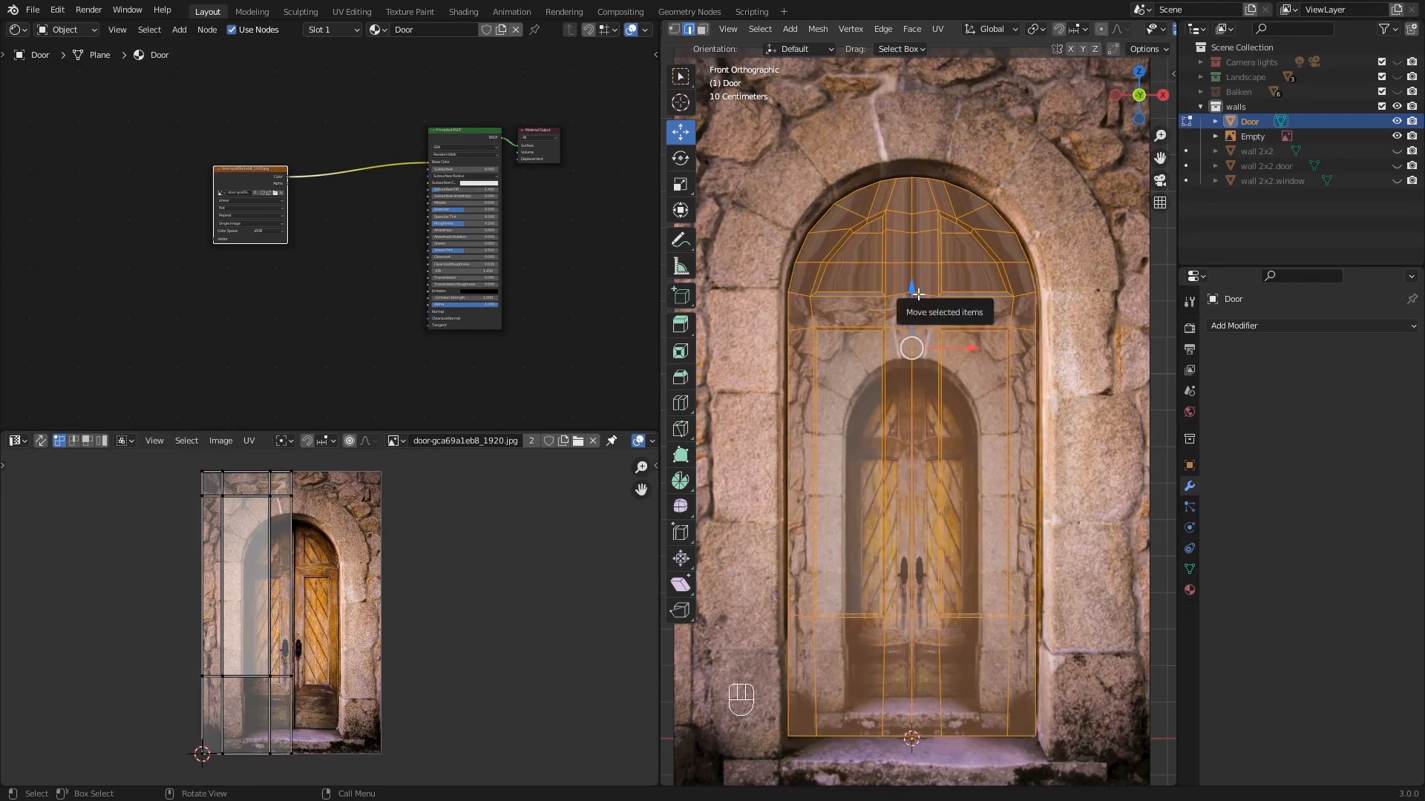
# - Project the door's UVs from the front view and scale them up about 1.5 times over the door in the photo
pyautogui.press('u')
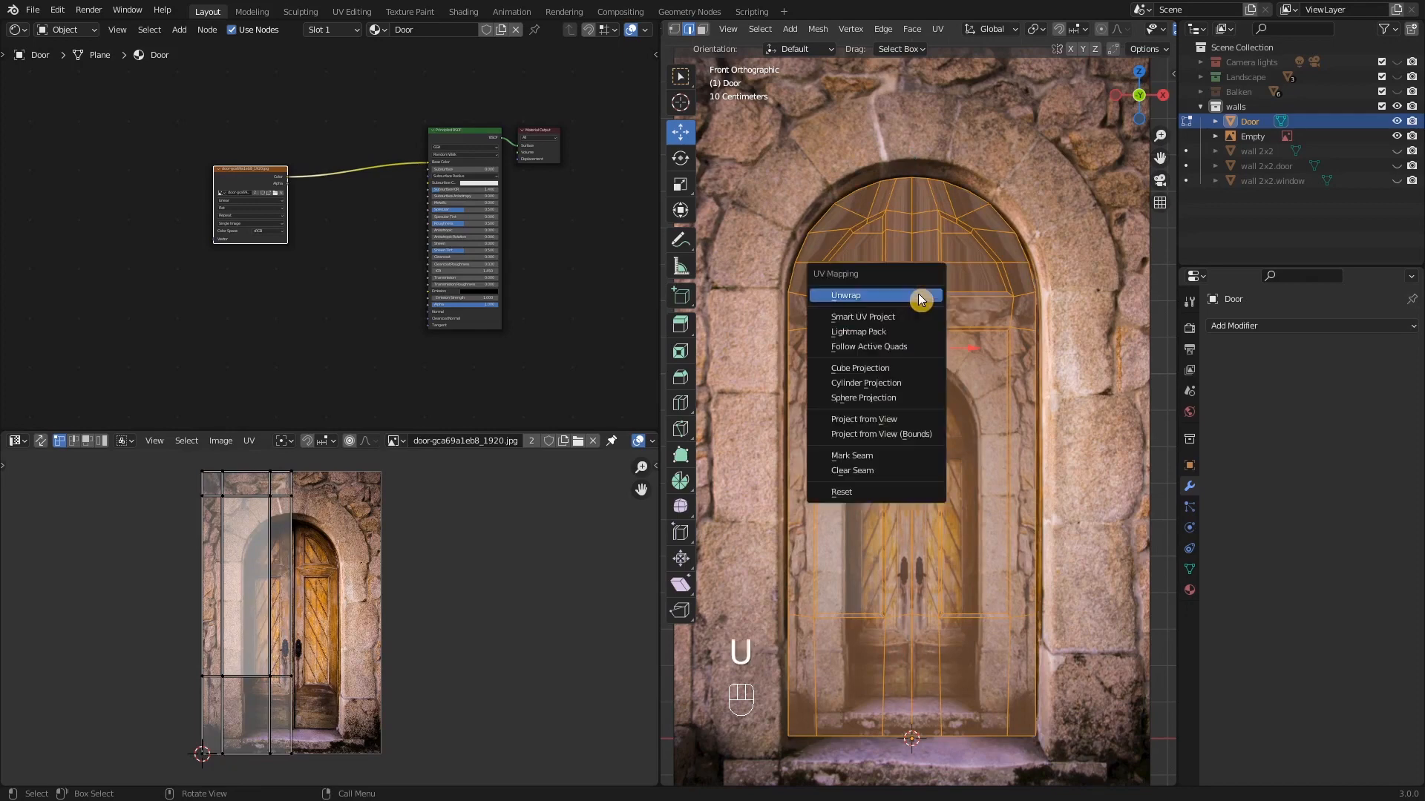
pyautogui.click(889, 420)
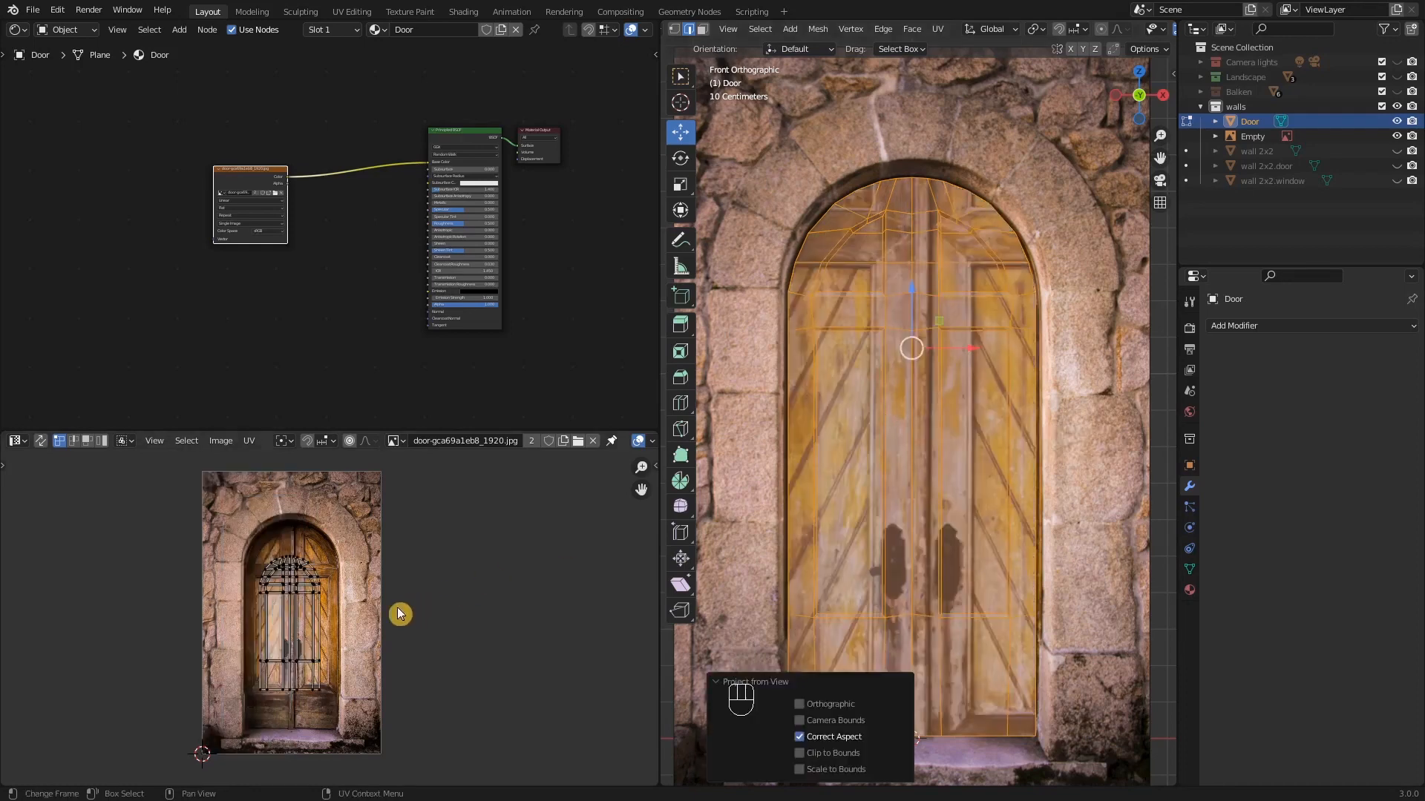
pyautogui.scroll(2, 300, 596)
pyautogui.press('a')
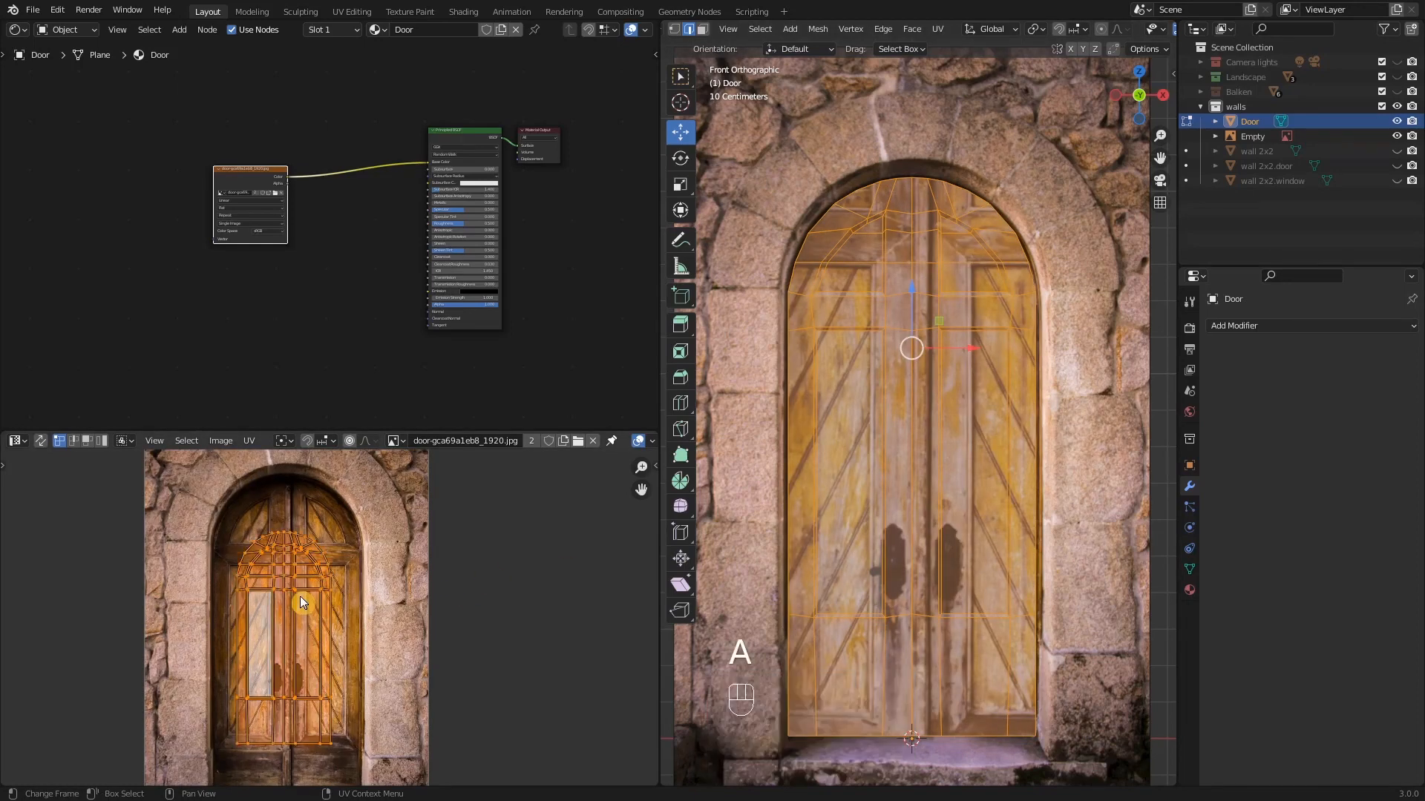
pyautogui.press('s')
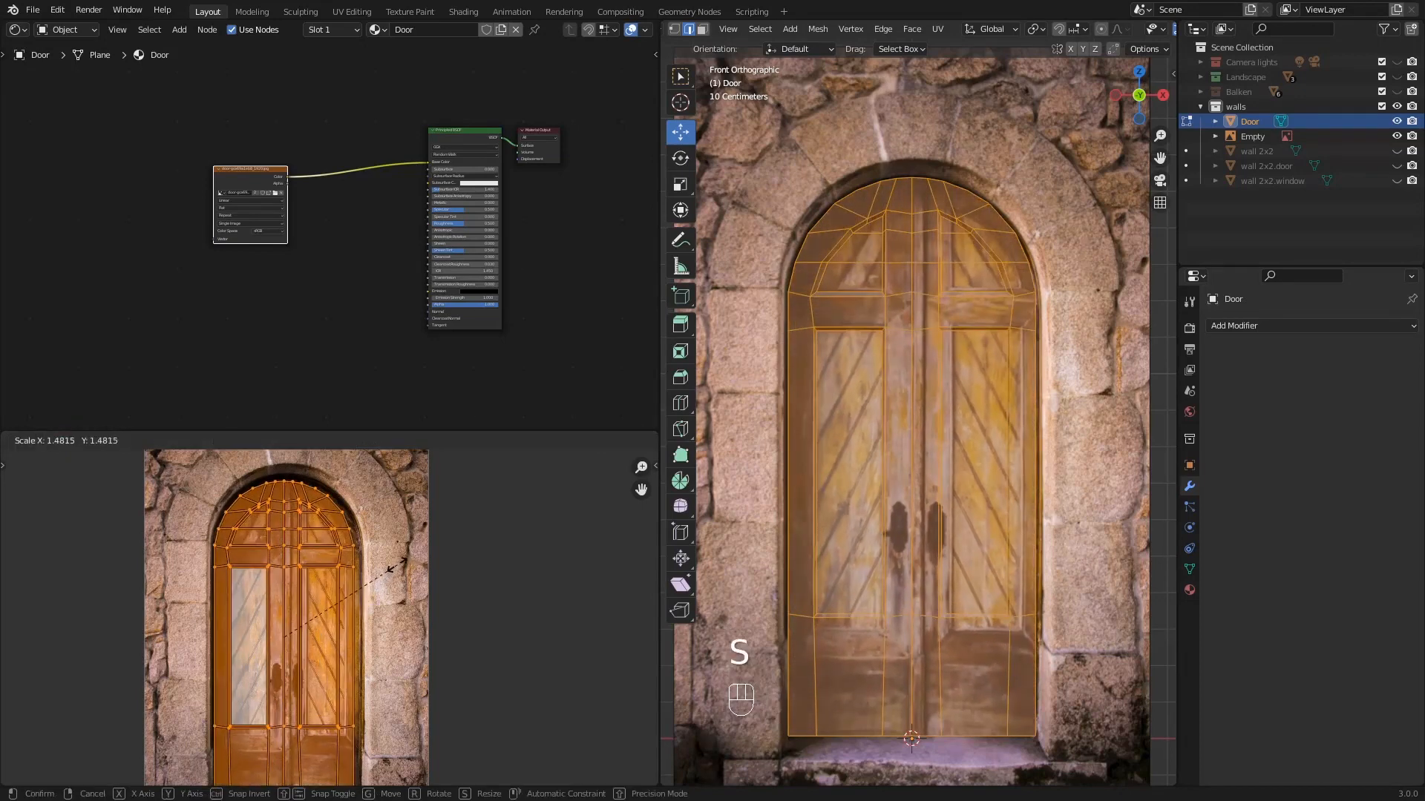
pyautogui.click(389, 595)
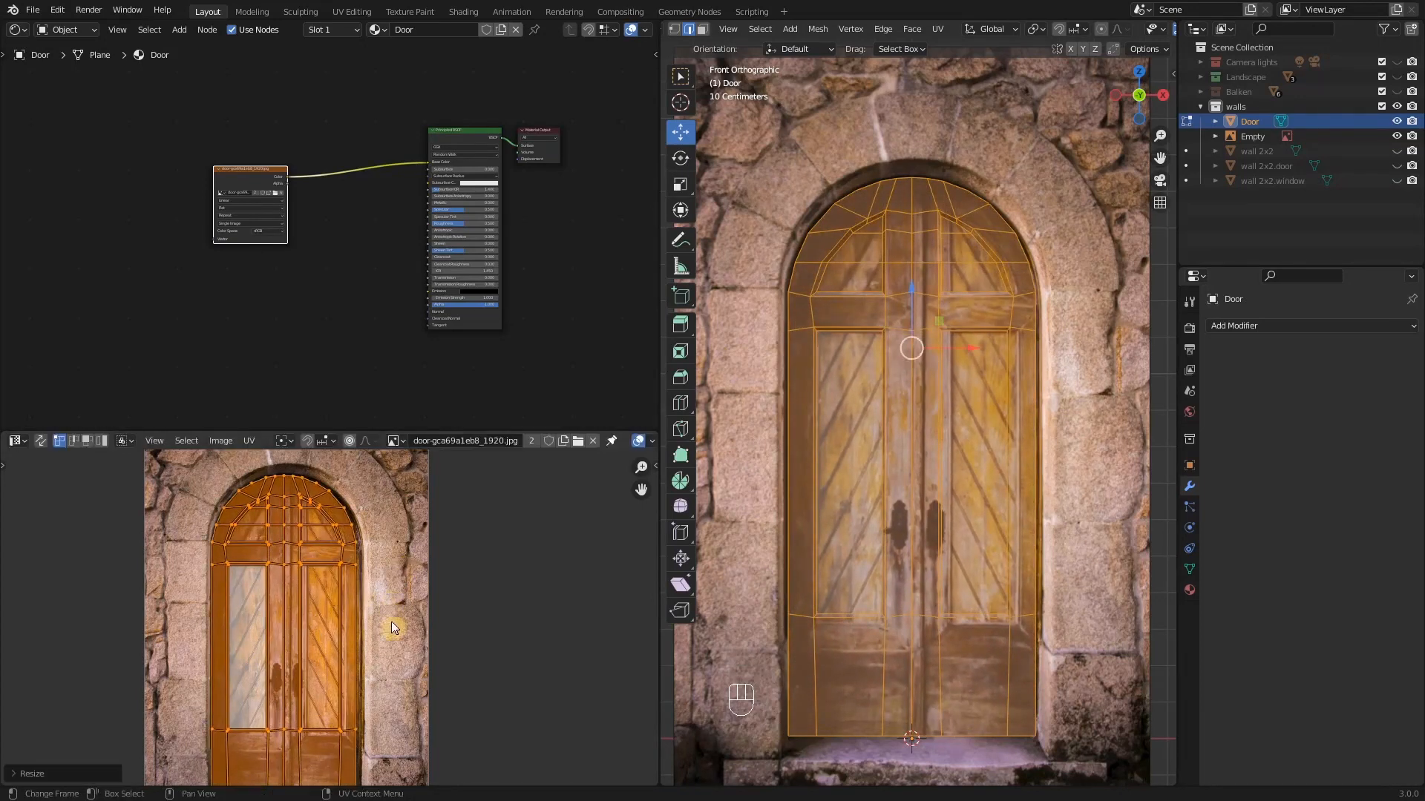
# - Enlarge the UV editor, shift the door UVs slightly along X and scale them by about 1.01 to fit the photographed door
pyautogui.keyDown('shift'); pyautogui.scroll(-4, 390, 621); pyautogui.keyUp('shift')
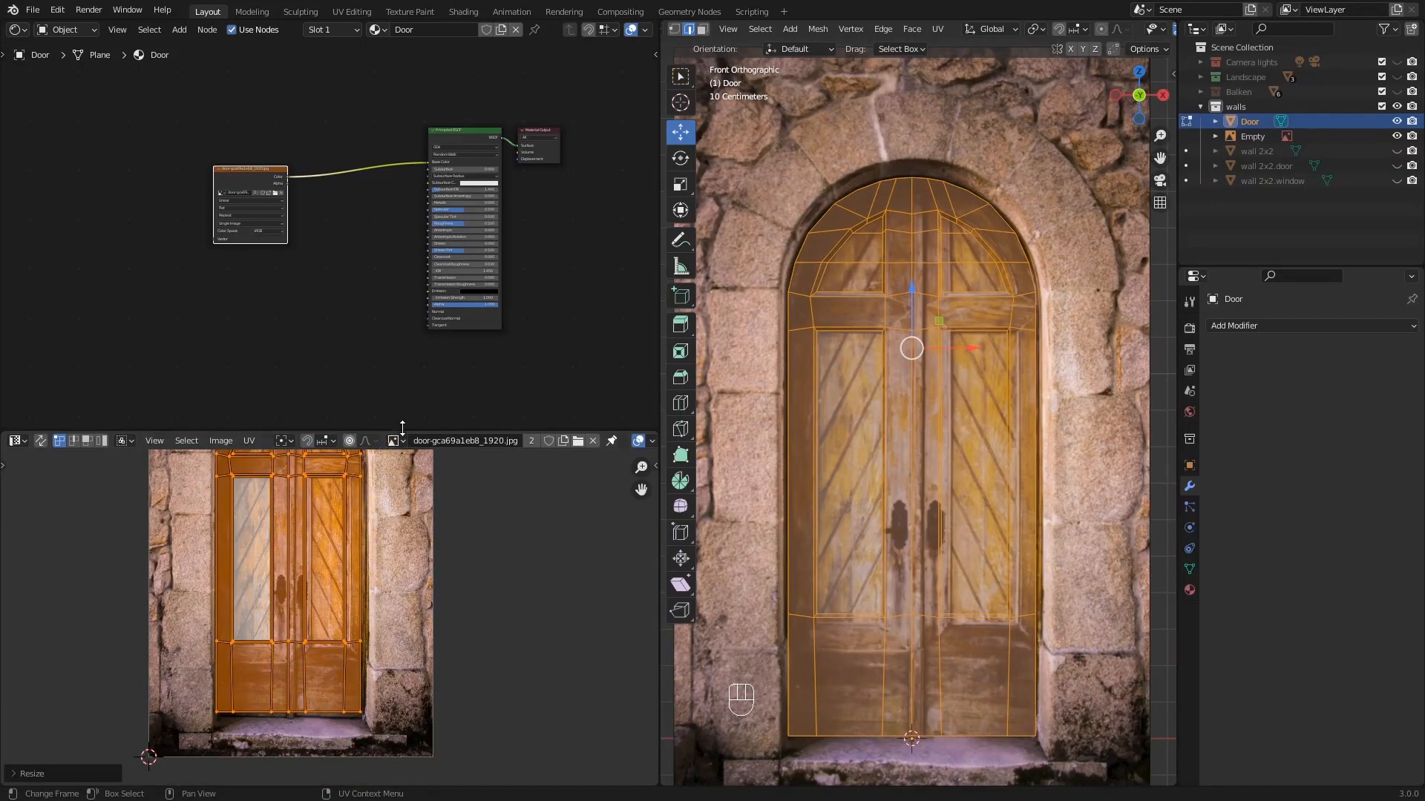
pyautogui.moveTo(419, 433); pyautogui.dragTo(425, 305)
pyautogui.scroll(2, 356, 398)
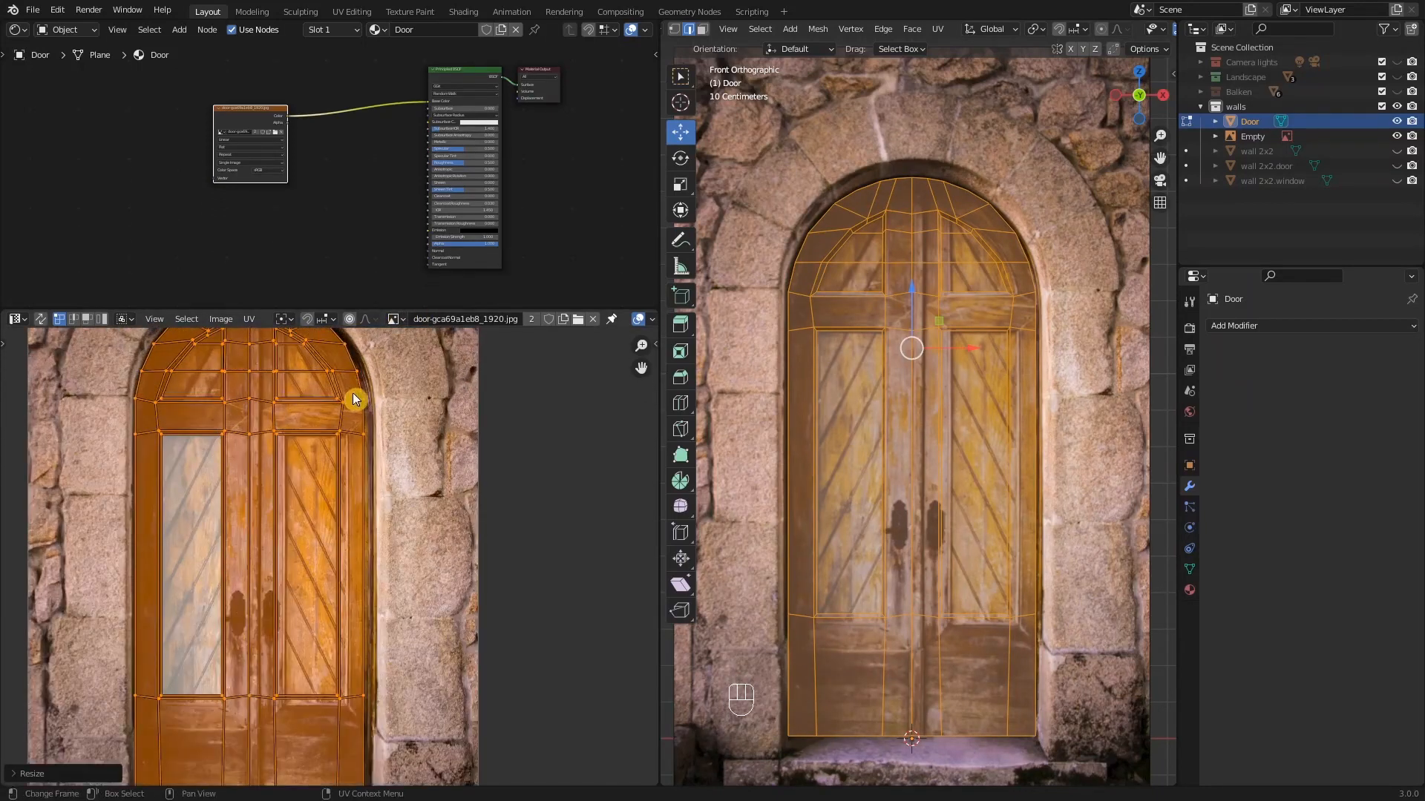
pyautogui.keyDown('shift'); pyautogui.scroll(3, 317, 486); pyautogui.keyUp('shift')
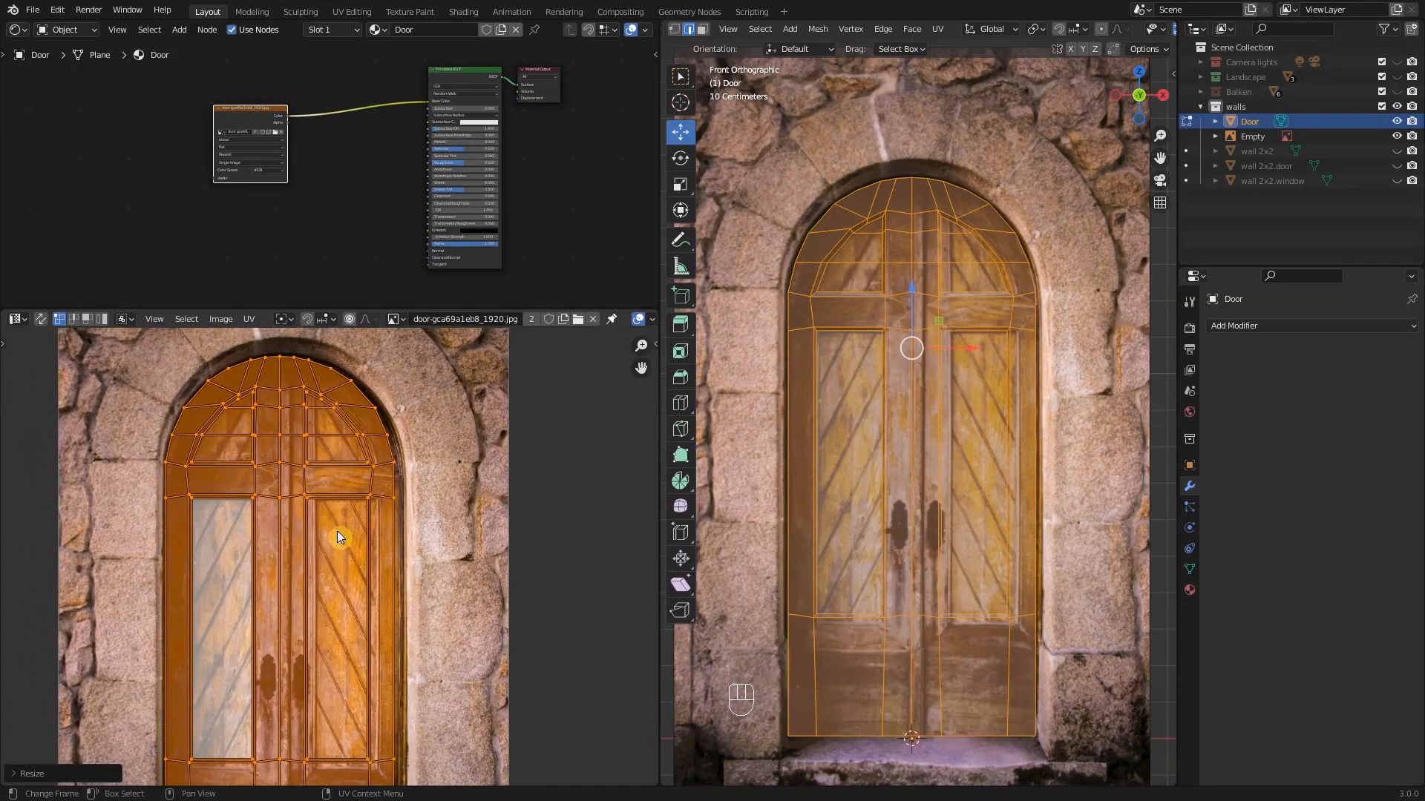
pyautogui.press('g')
pyautogui.press('x')
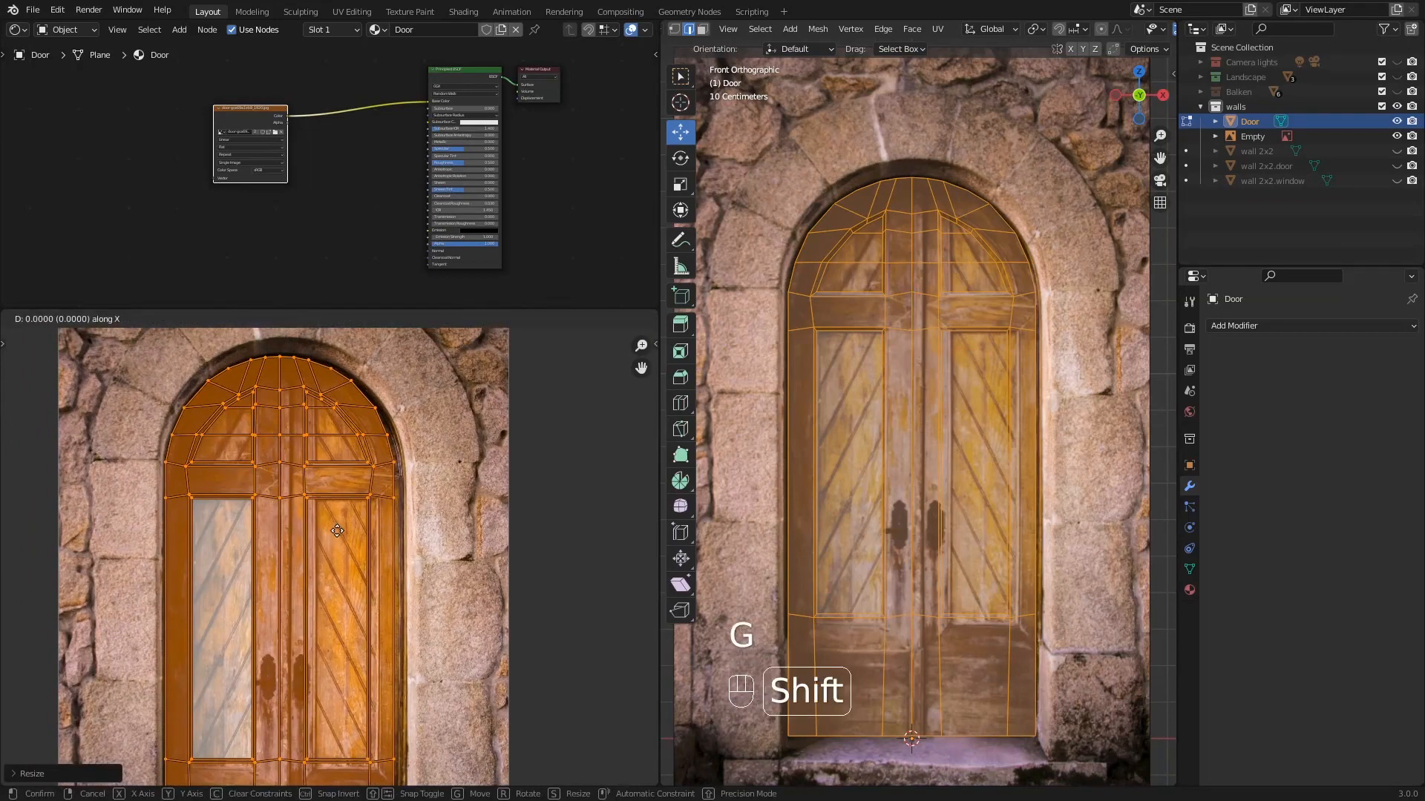
pyautogui.click(393, 536)
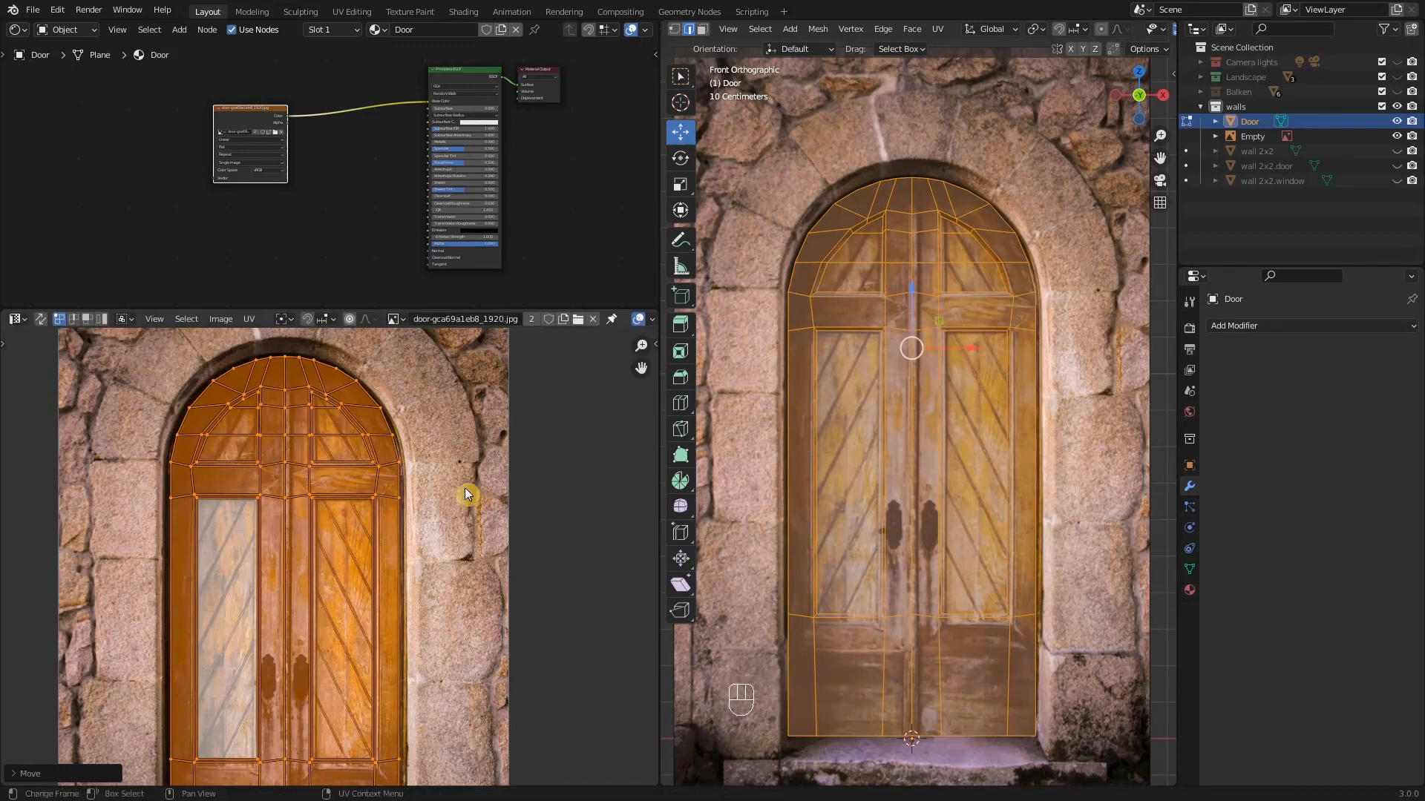
pyautogui.press('s')
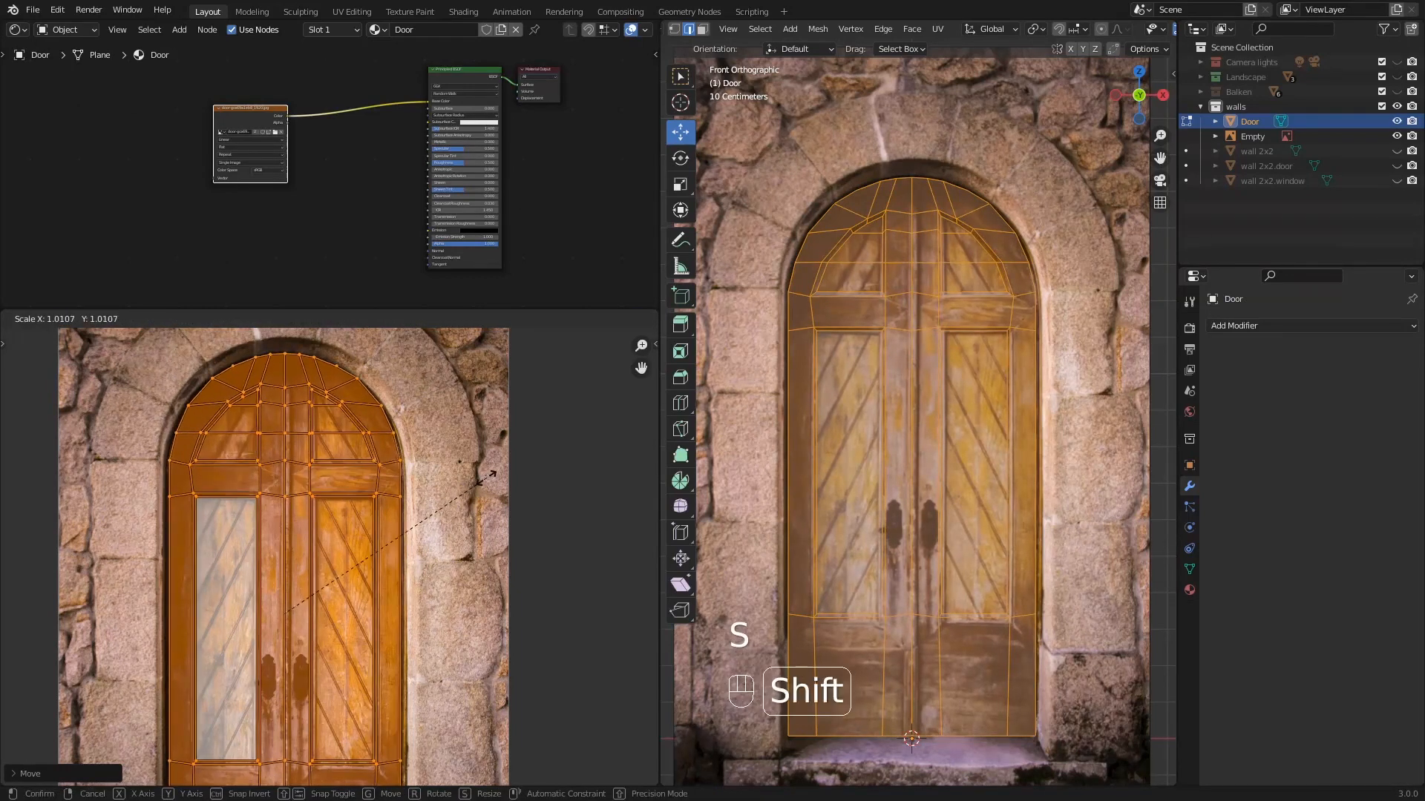
pyautogui.click(495, 472)
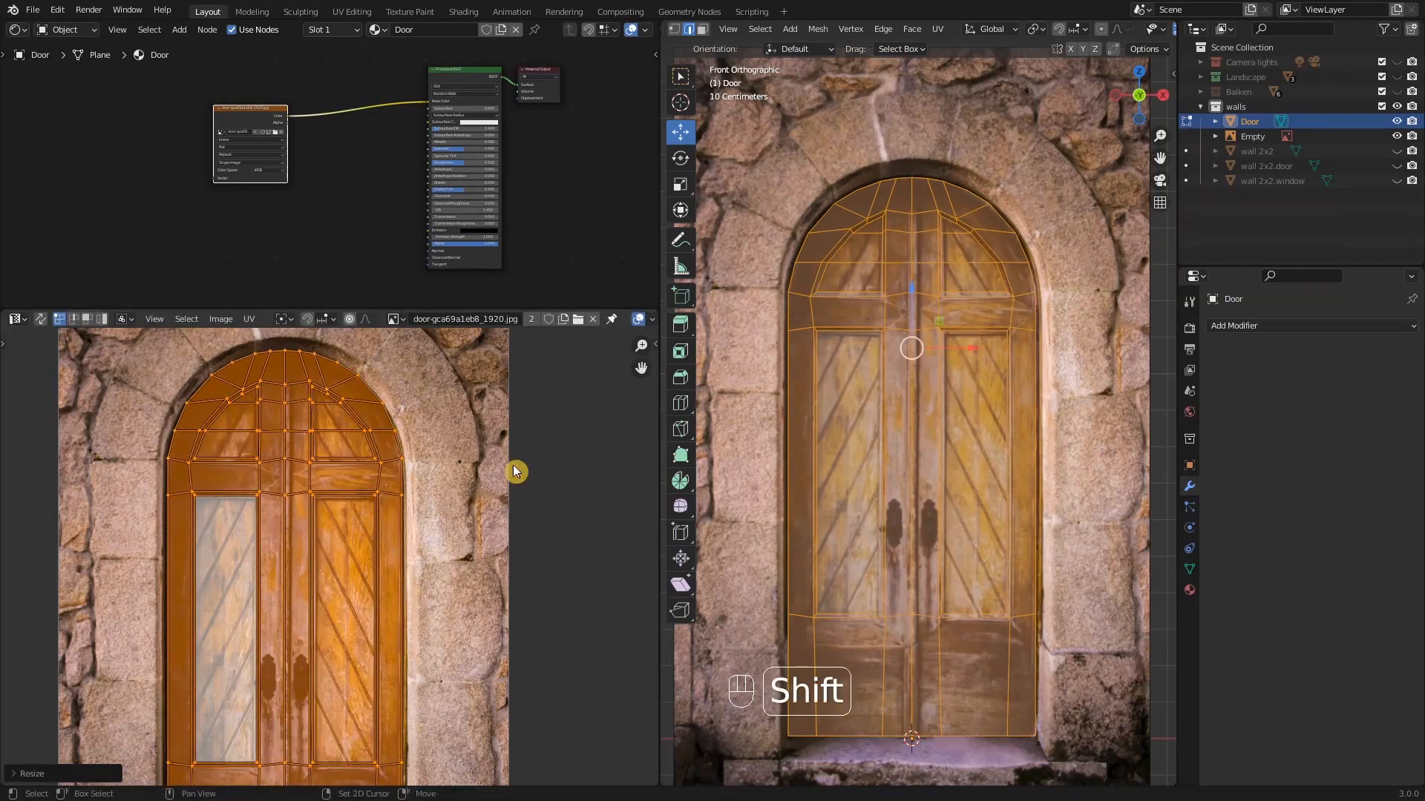
# - Move all door UVs down about 0.003 along Y so their lower edge meets the bottom of the photographed door
pyautogui.scroll(-1, 377, 503)
pyautogui.scroll(-1, 377, 503)
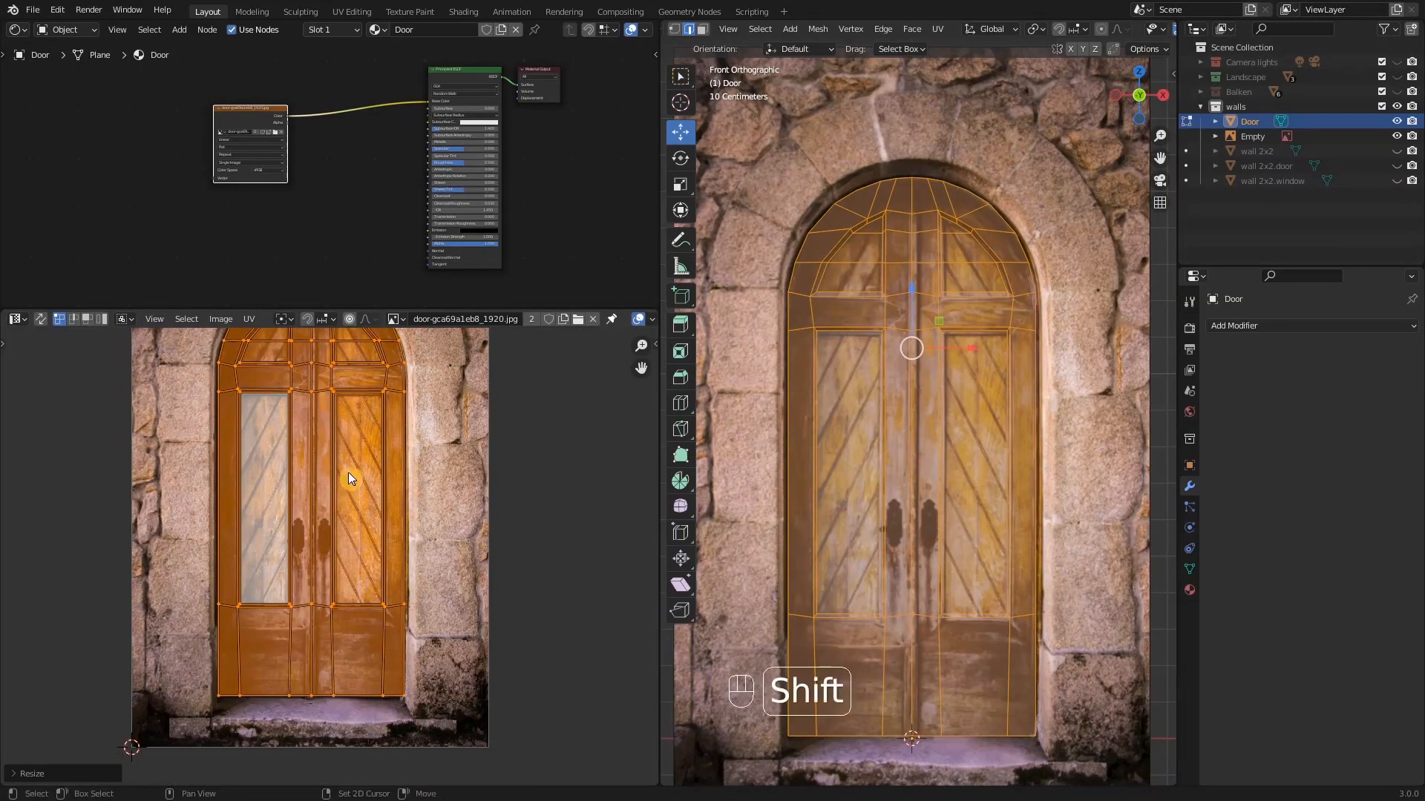
pyautogui.scroll(1, 349, 472)
pyautogui.keyDown('shift'); pyautogui.scroll(-5, 348, 579); pyautogui.keyUp('shift')
pyautogui.scroll(5, 337, 642)
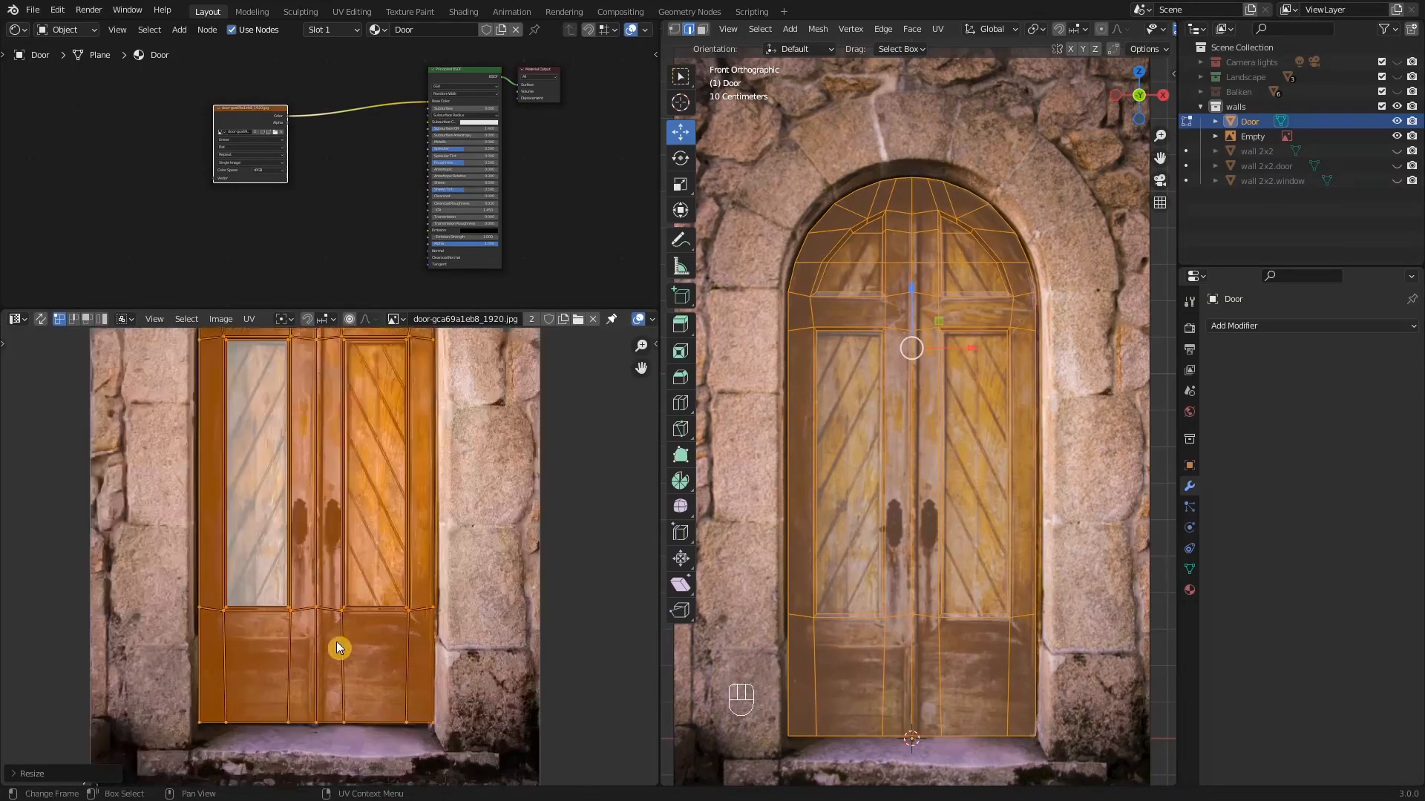
pyautogui.keyDown('shift'); pyautogui.moveTo(335, 634); pyautogui.dragTo(333, 451, button='middle'); pyautogui.keyUp('shift')
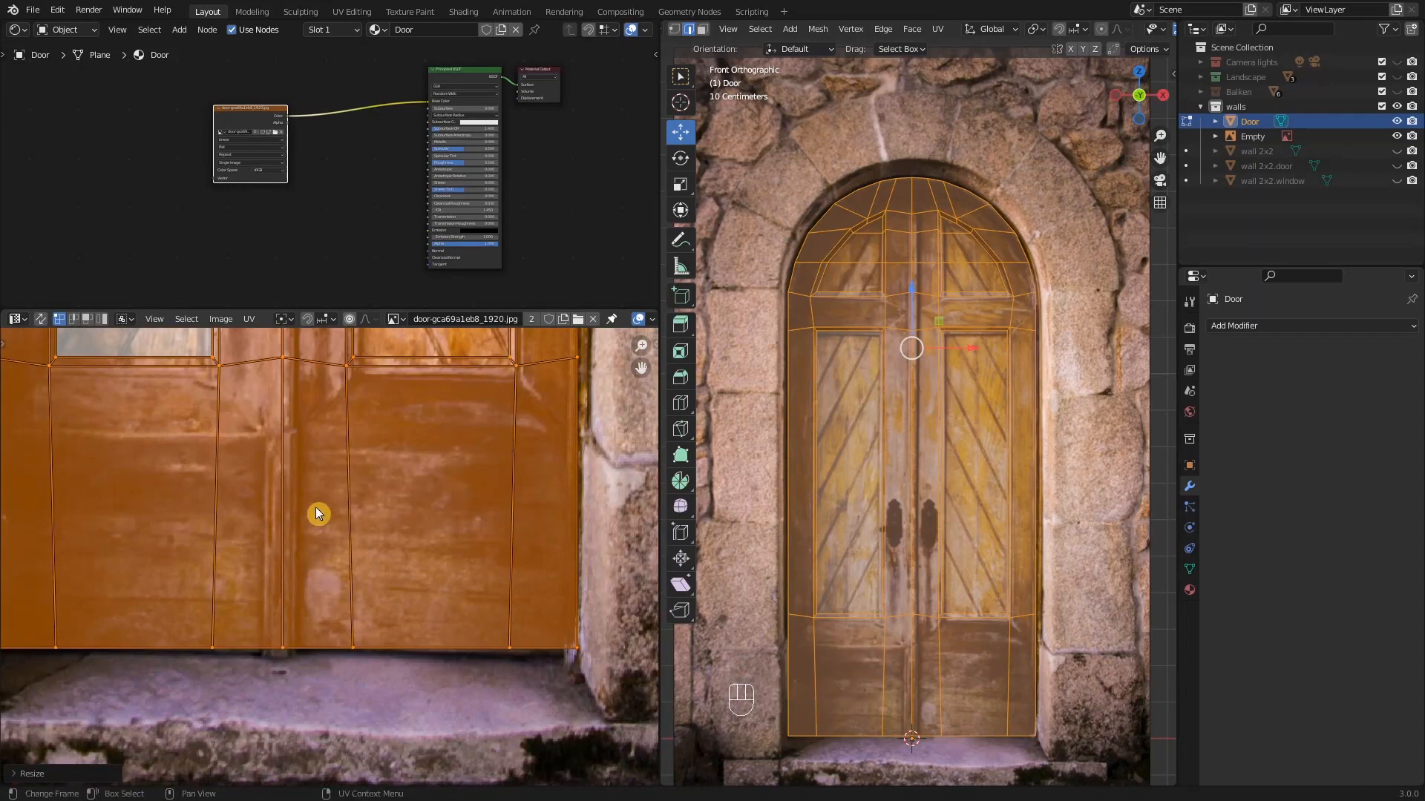
pyautogui.keyDown('shift'); pyautogui.moveTo(314, 506); pyautogui.dragTo(332, 640, button='middle'); pyautogui.keyUp('shift')
pyautogui.scroll(-3, 334, 568)
pyautogui.keyDown('shift'); pyautogui.scroll(1, 328, 566); pyautogui.keyUp('shift')
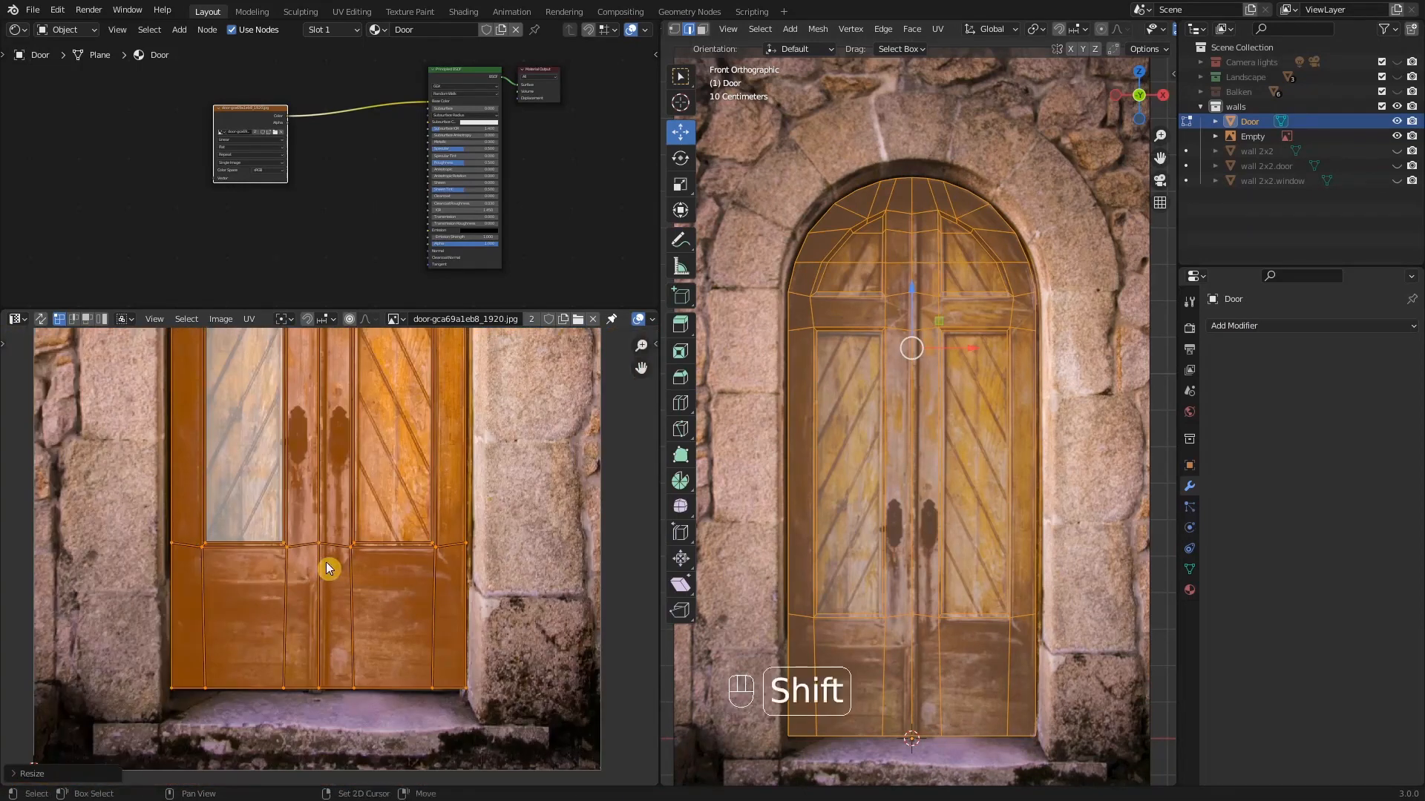
pyautogui.press('g')
pyautogui.press('y')
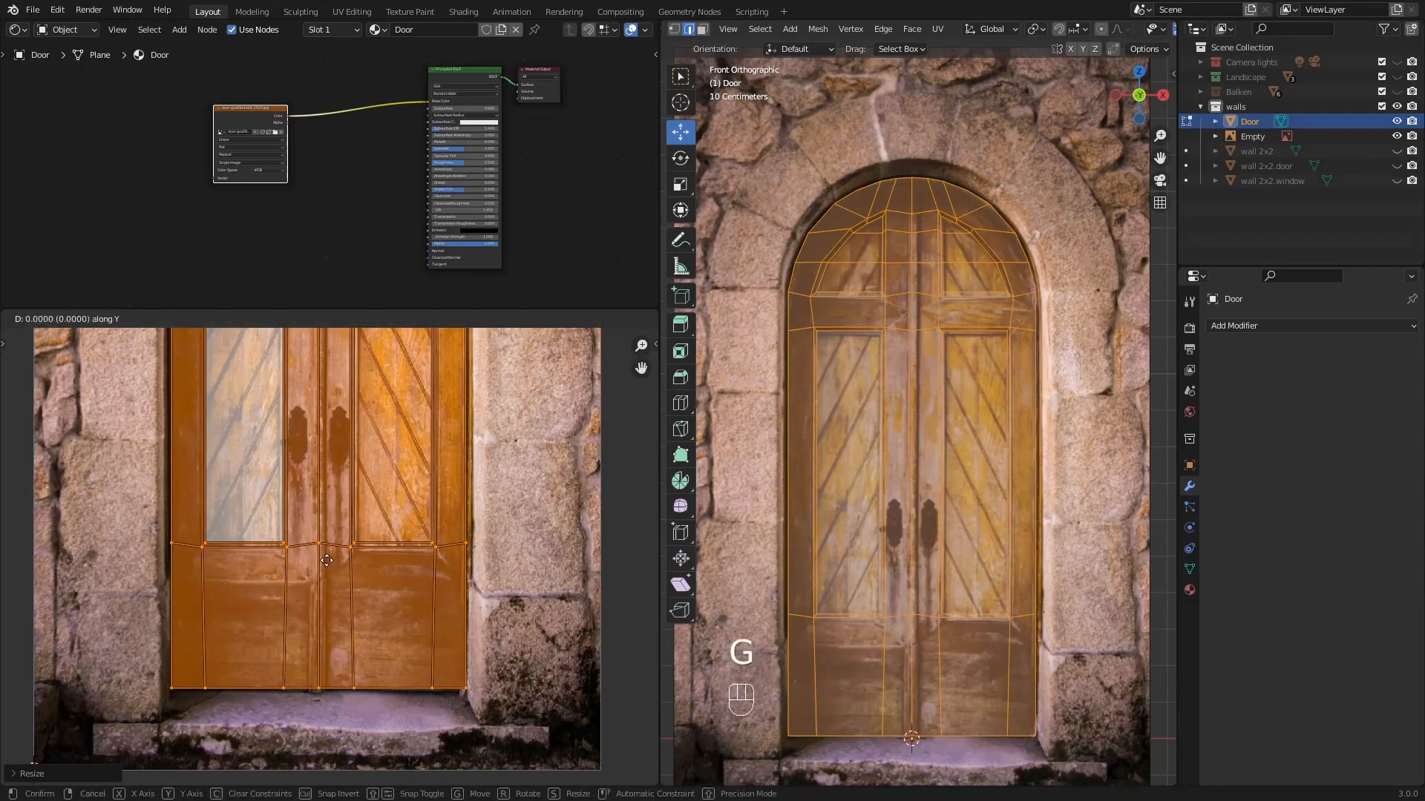
pyautogui.press('shift')
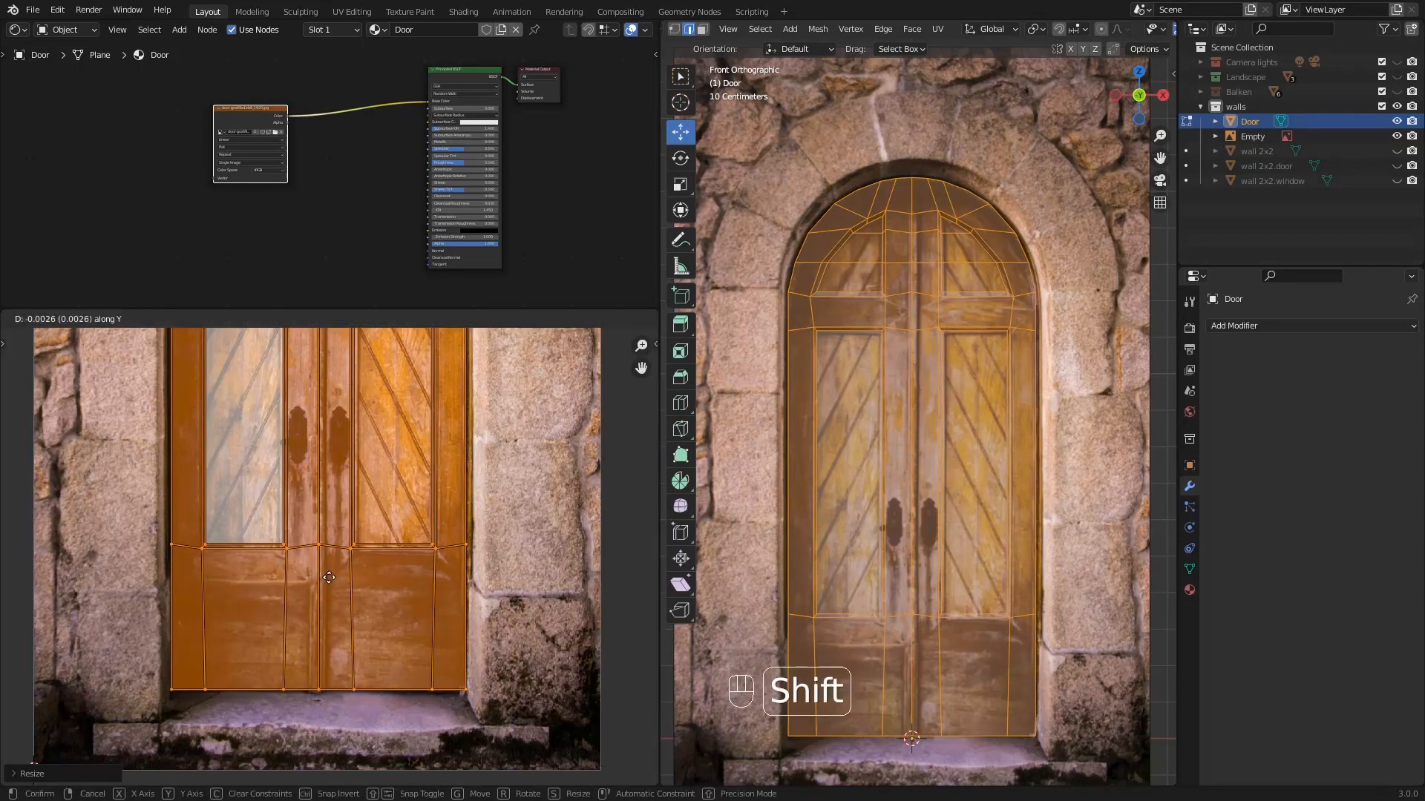
pyautogui.click(329, 581)
# - Move the two inner upper corner UV vertices of the left door panel onto the panel's upper corners in the photo
pyautogui.keyDown('shift'); pyautogui.scroll(5, 325, 557); pyautogui.keyUp('shift')
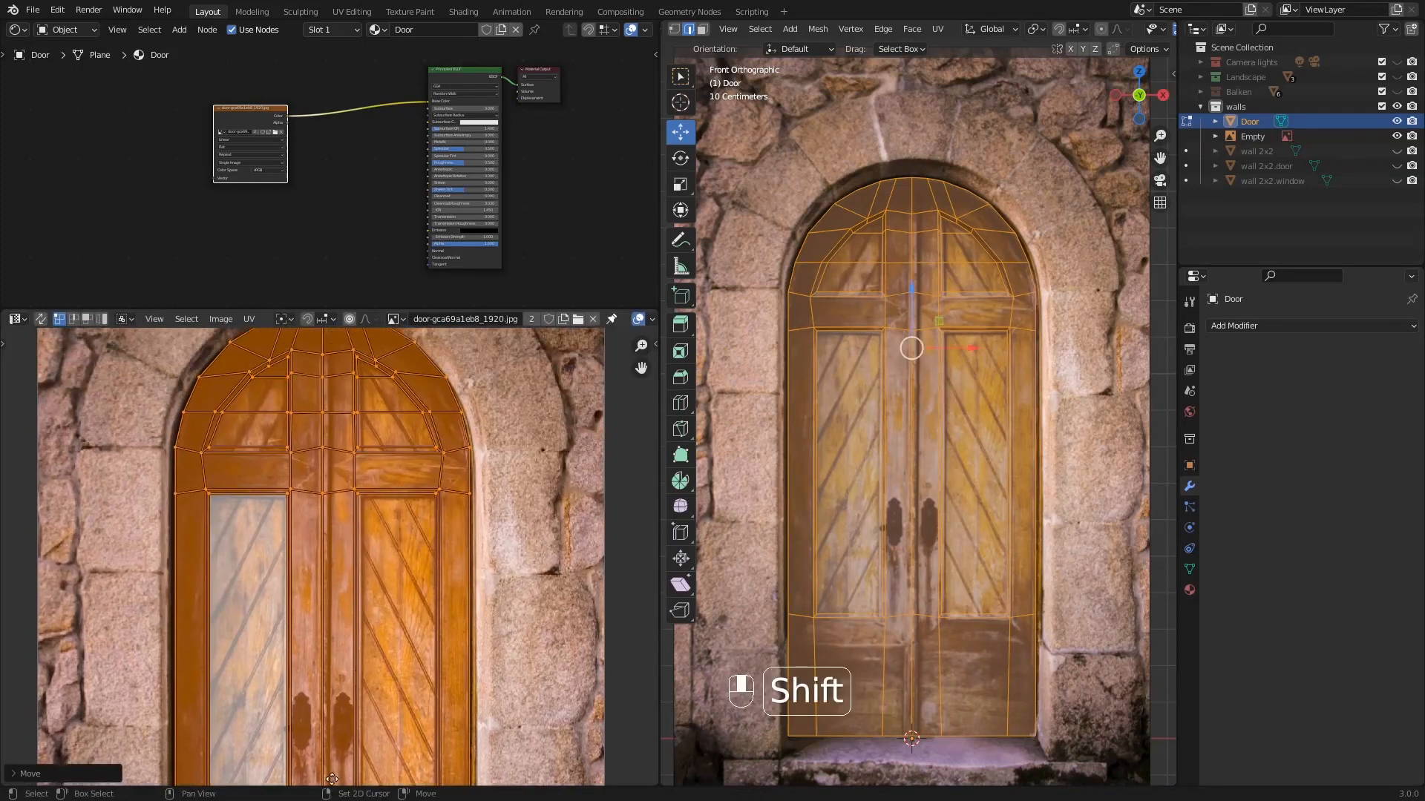
pyautogui.scroll(4, 312, 445)
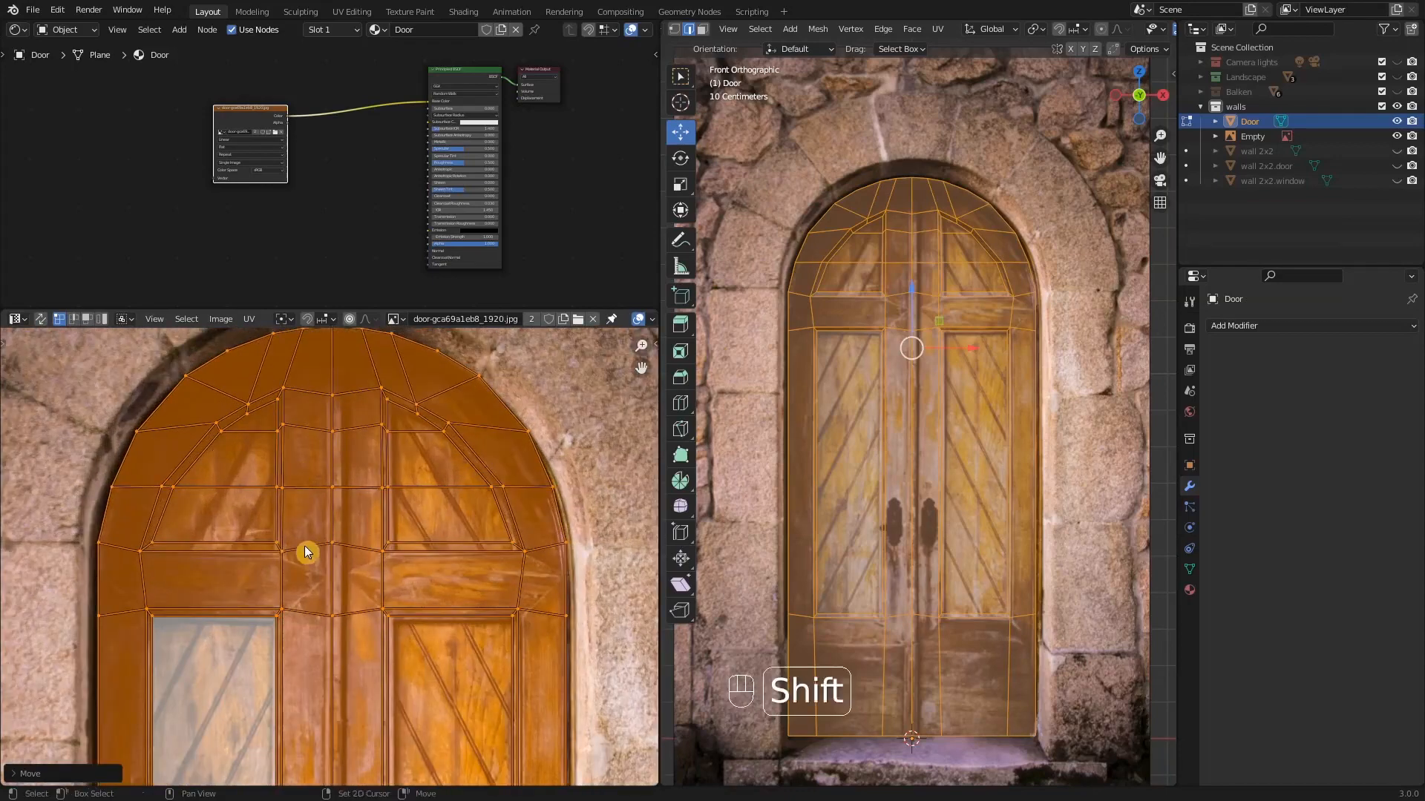
pyautogui.keyDown('shift'); pyautogui.moveTo(304, 546); pyautogui.dragTo(354, 431, button='middle'); pyautogui.keyUp('shift')
pyautogui.scroll(3, 326, 488)
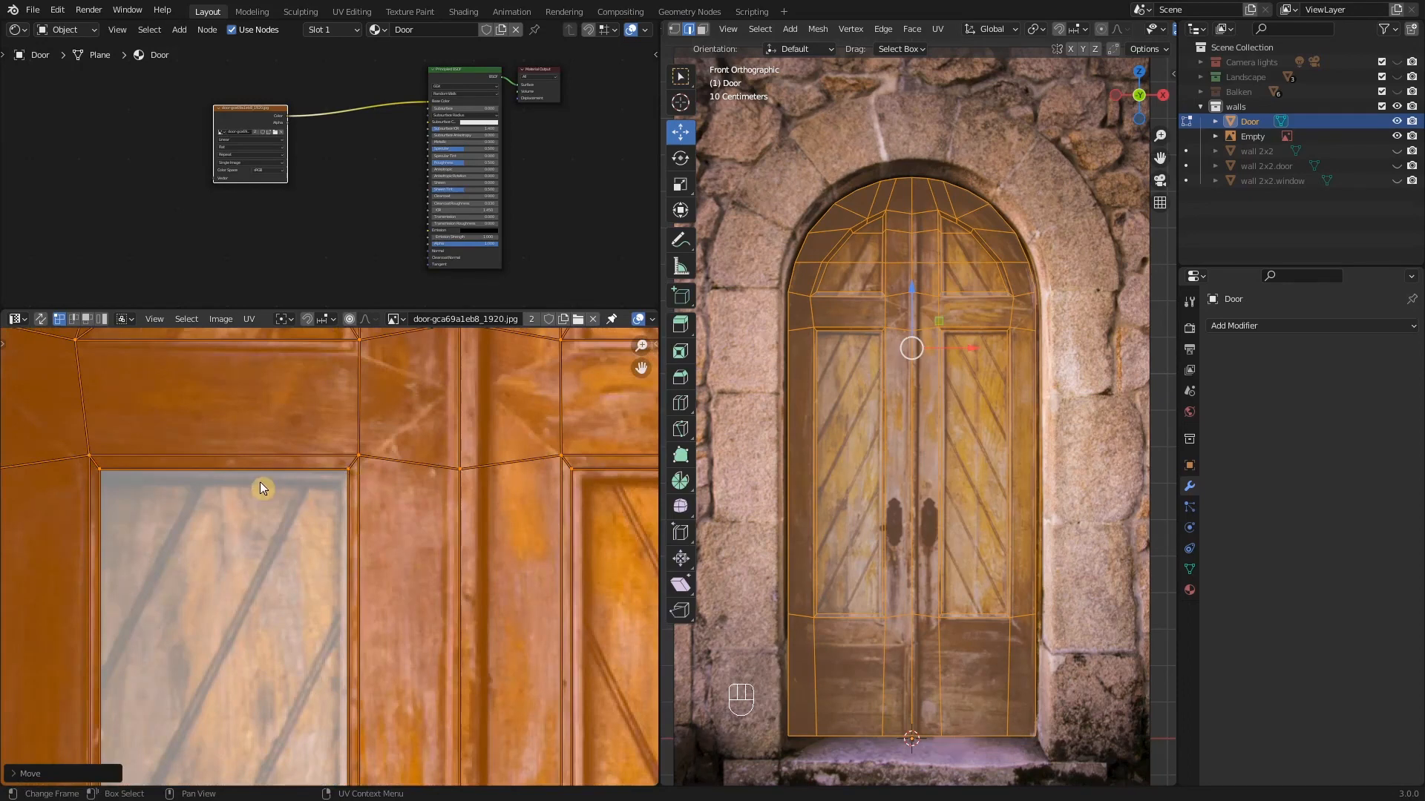
pyautogui.keyDown('shift'); pyautogui.moveTo(221, 493); pyautogui.dragTo(190, 483, button='middle'); pyautogui.keyUp('shift')
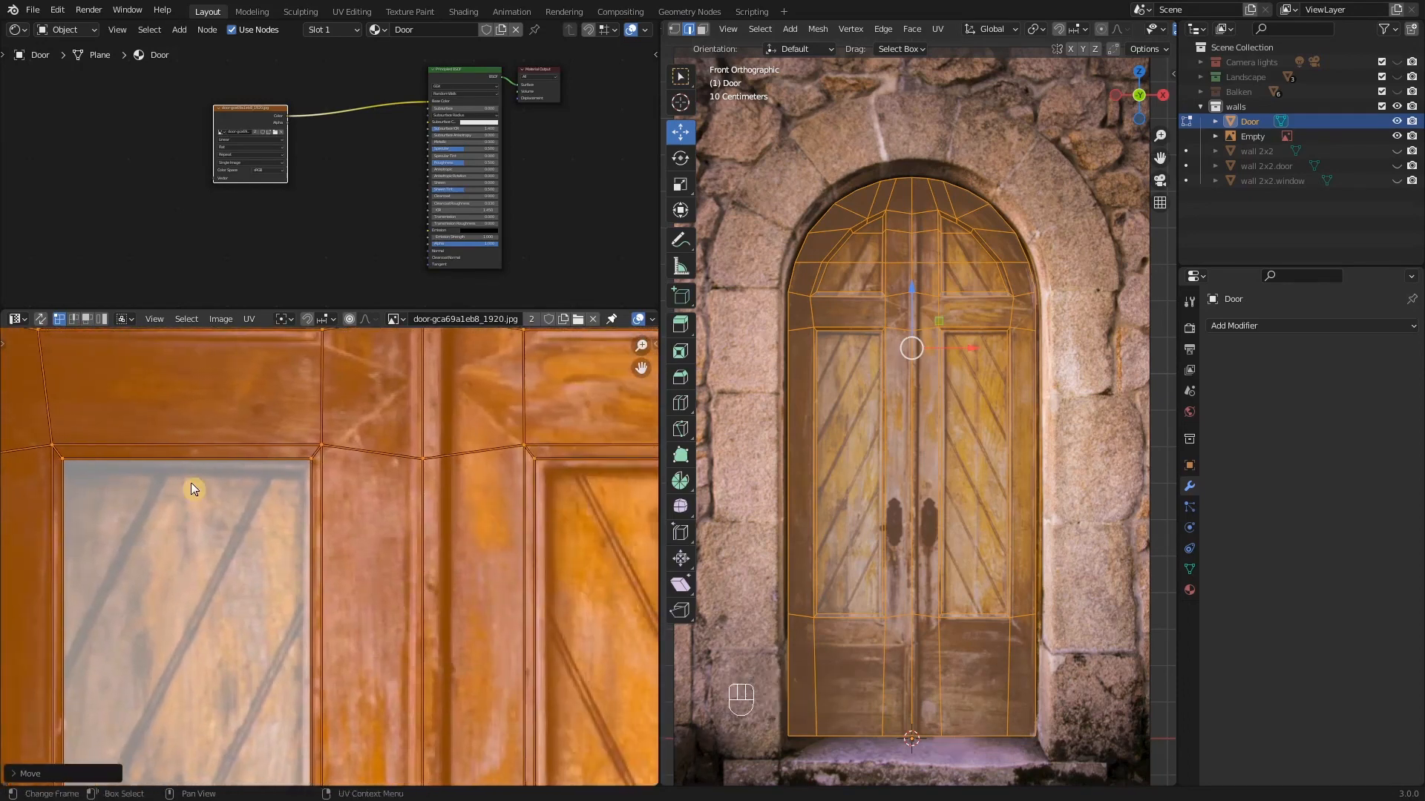
pyautogui.click(64, 466)
pyautogui.keyDown('shift'); pyautogui.moveTo(315, 471); pyautogui.dragTo(426, 461, button='middle'); pyautogui.keyUp('shift')
pyautogui.scroll(2, 183, 481)
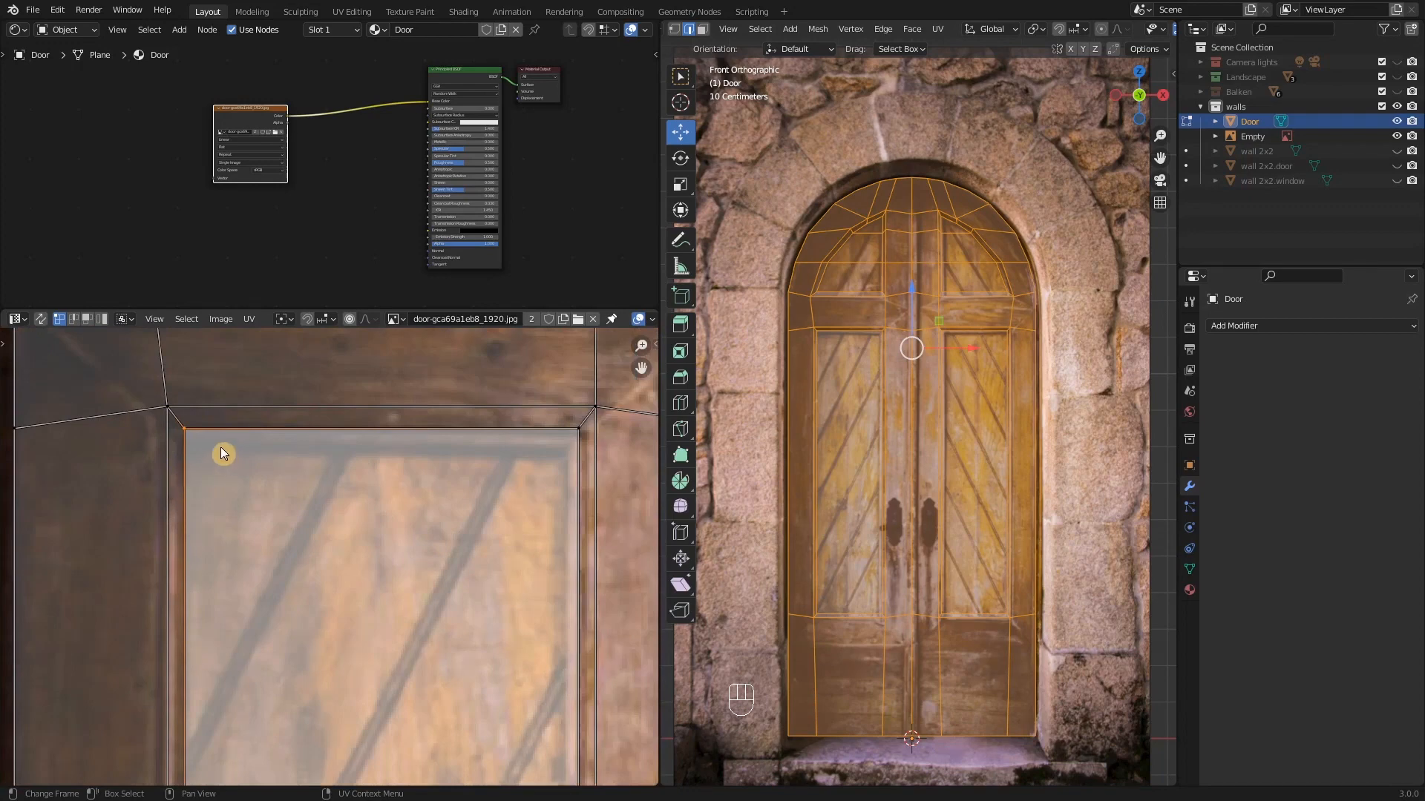
pyautogui.press('g')
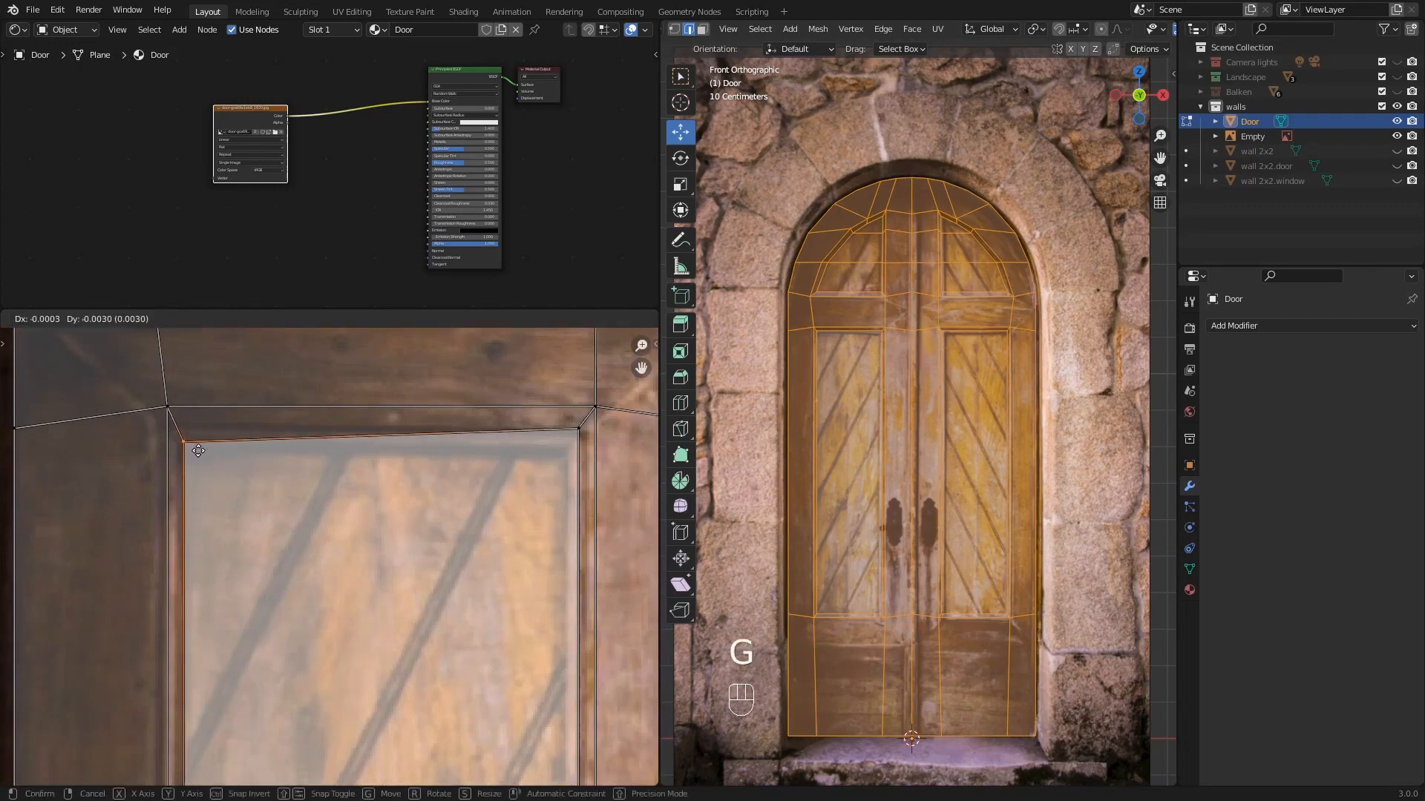
pyautogui.click(197, 452)
pyautogui.click(577, 430)
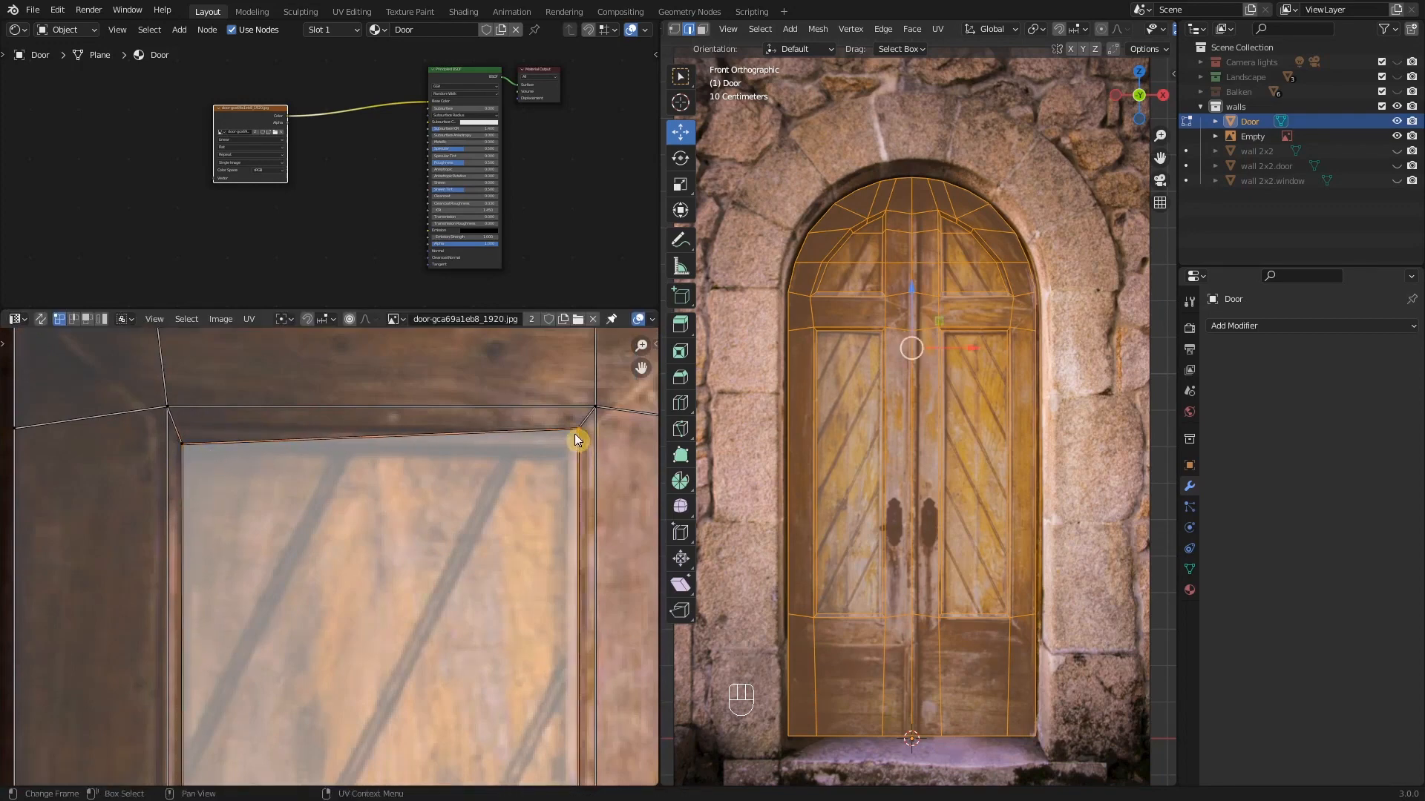
pyautogui.press('g')
pyautogui.click(565, 463)
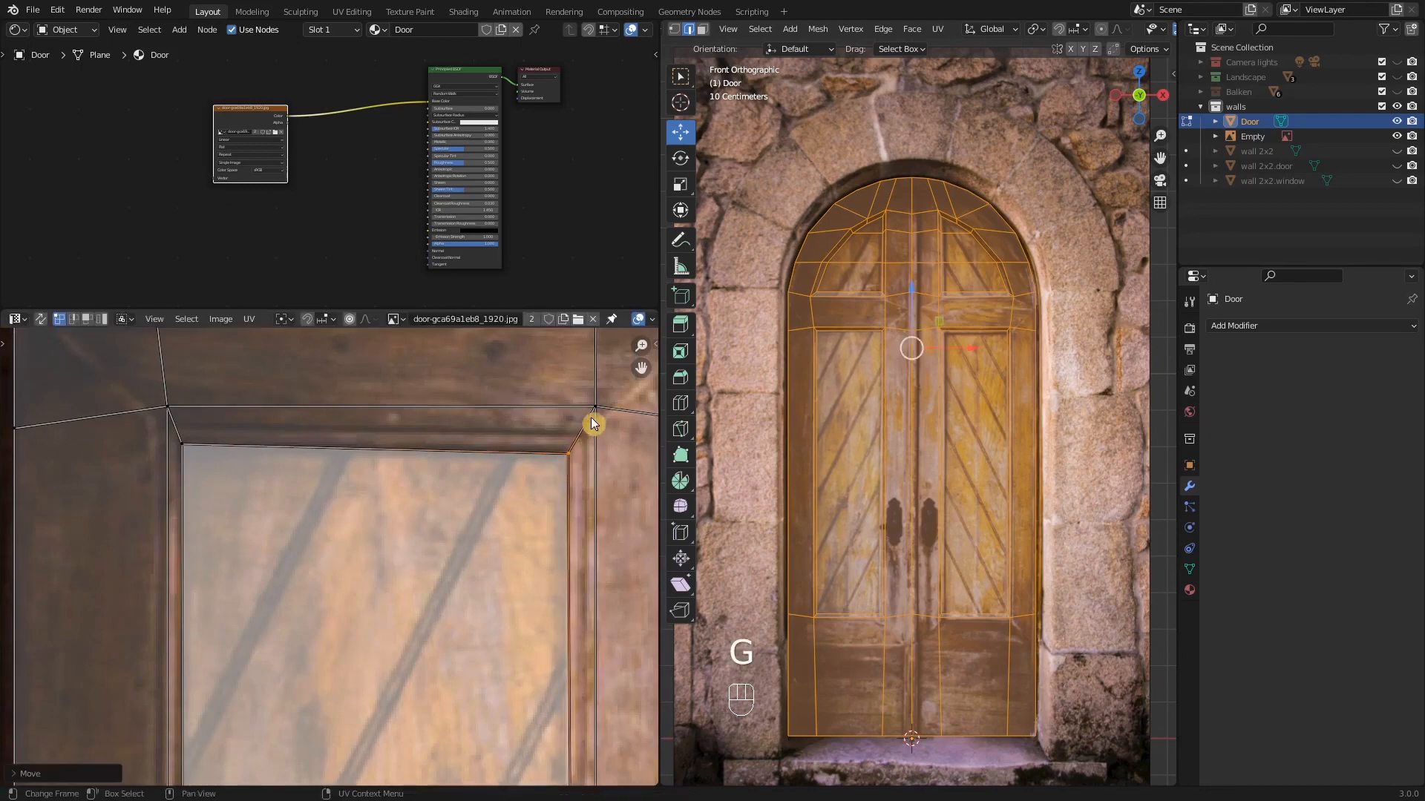
# - Move the two outer upper corner UV vertices of the left panel's moulding onto the outer moulding edge in the photo
pyautogui.click(595, 411)
pyautogui.press('g')
pyautogui.click(583, 442)
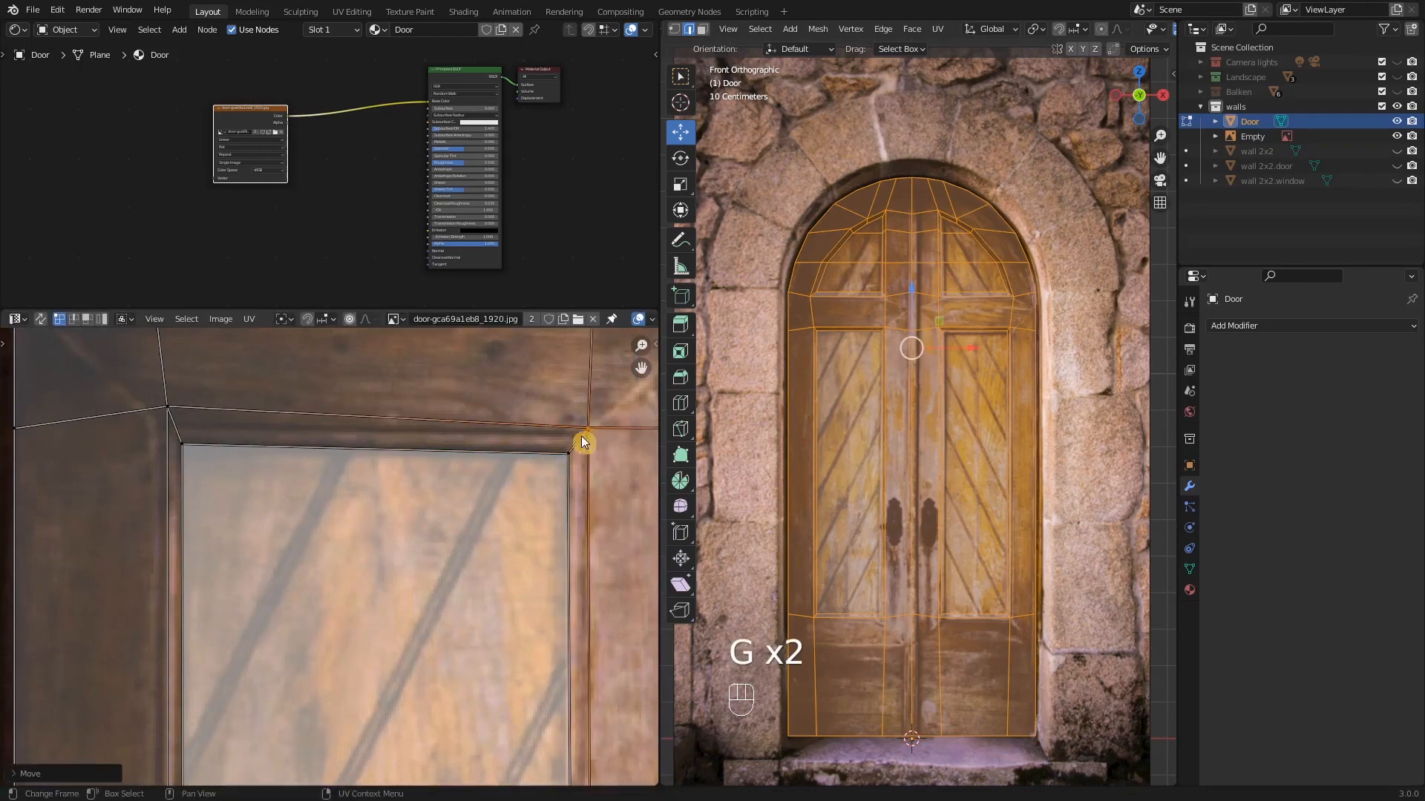
pyautogui.click(158, 410)
pyautogui.press('g')
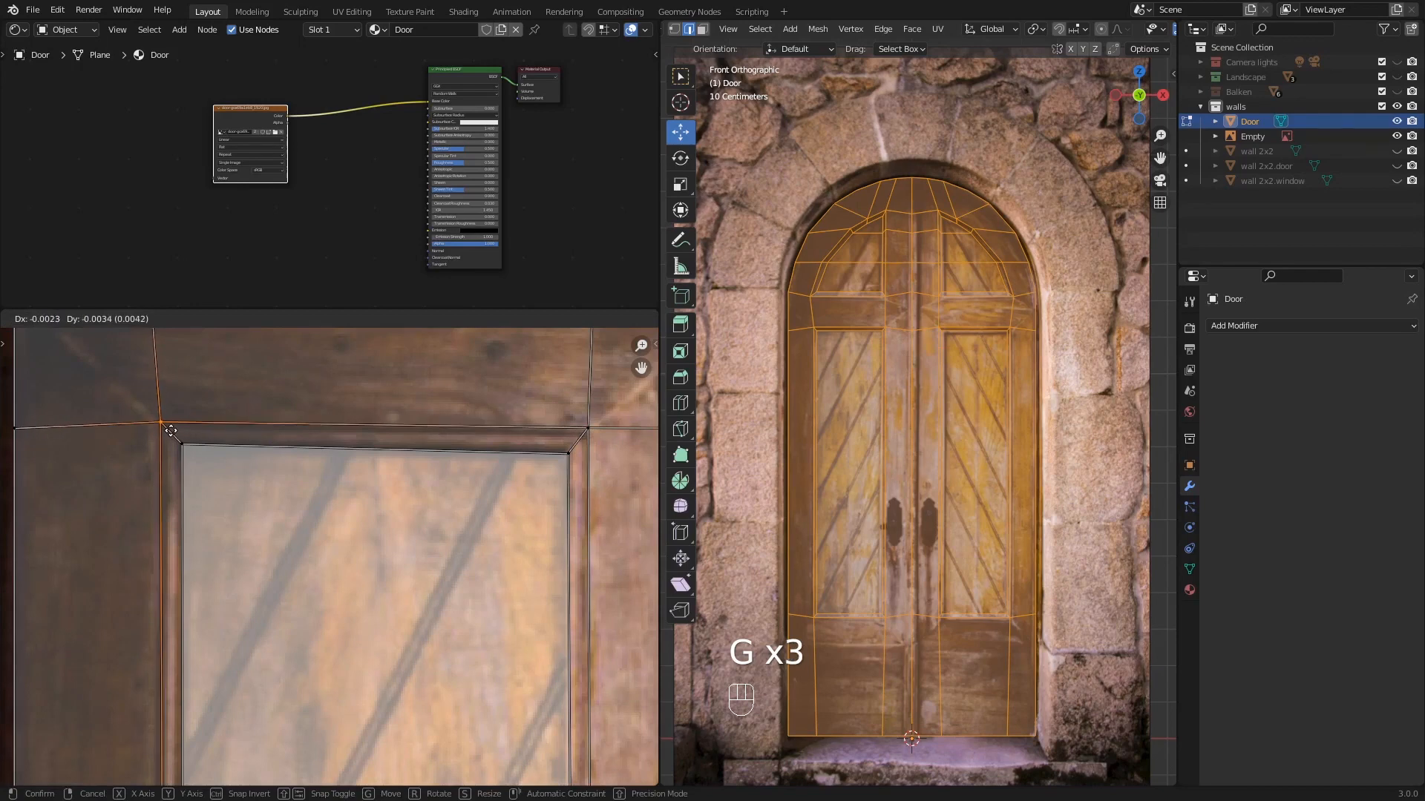
pyautogui.click(170, 431)
# - Move the outer and inner lower-left corner UV vertices of the left panel's moulding to match the moulding in the photo
pyautogui.scroll(2, 456, 480)
pyautogui.keyDown('shift'); pyautogui.scroll(-10, 438, 668); pyautogui.keyUp('shift')
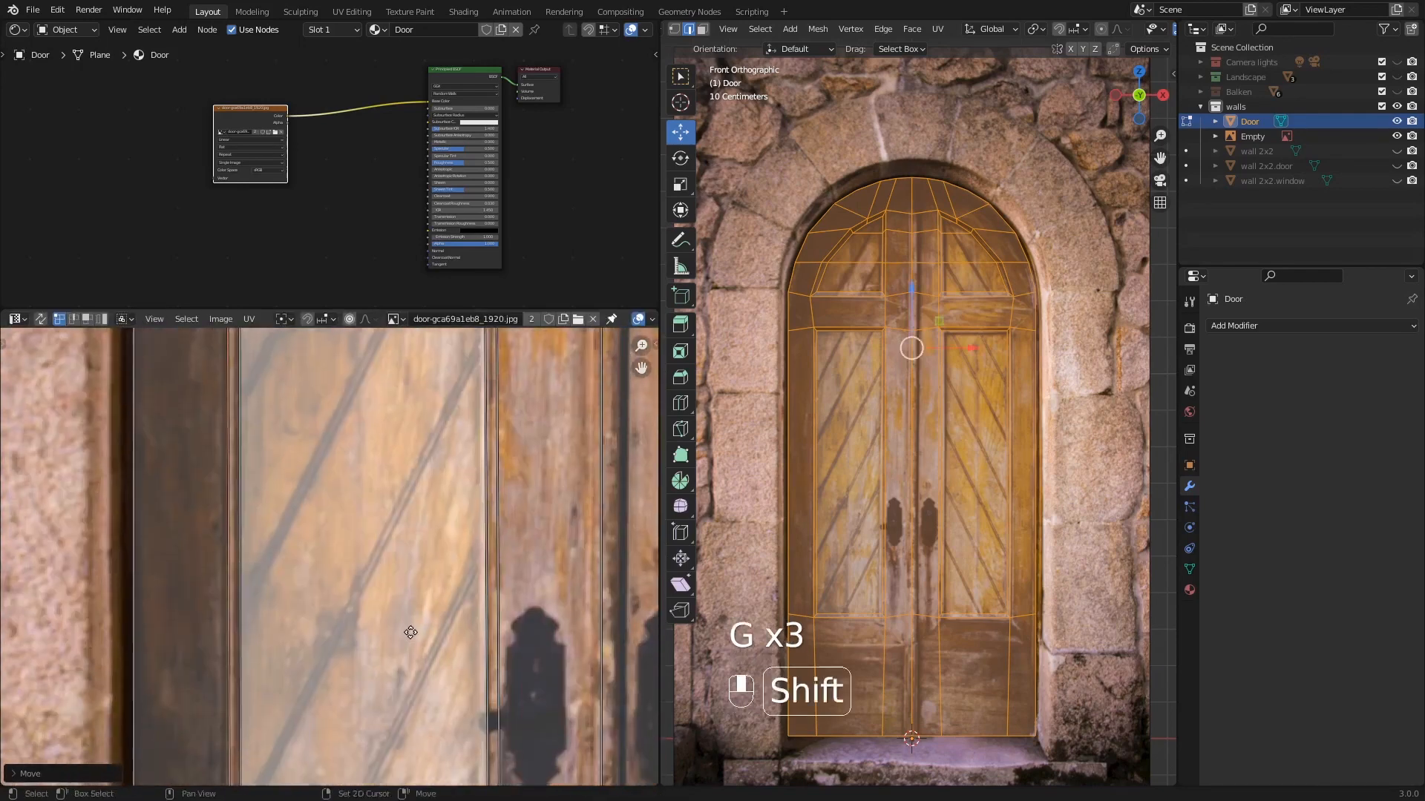
pyautogui.keyDown('shift'); pyautogui.moveTo(424, 700); pyautogui.dragTo(482, 638, button='middle'); pyautogui.keyUp('shift')
pyautogui.scroll(3, 424, 634)
pyautogui.click(123, 577)
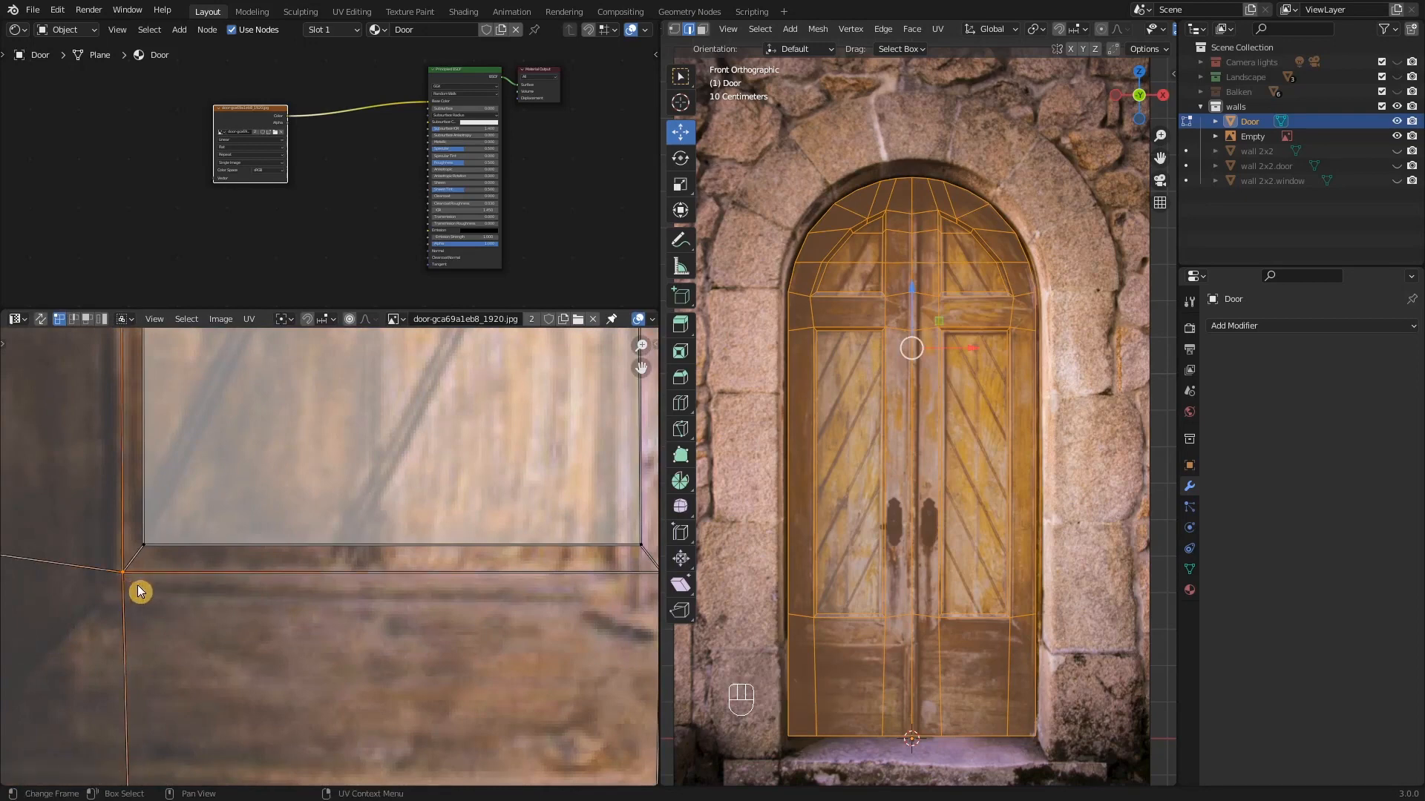
pyautogui.press('g')
pyautogui.click(134, 588)
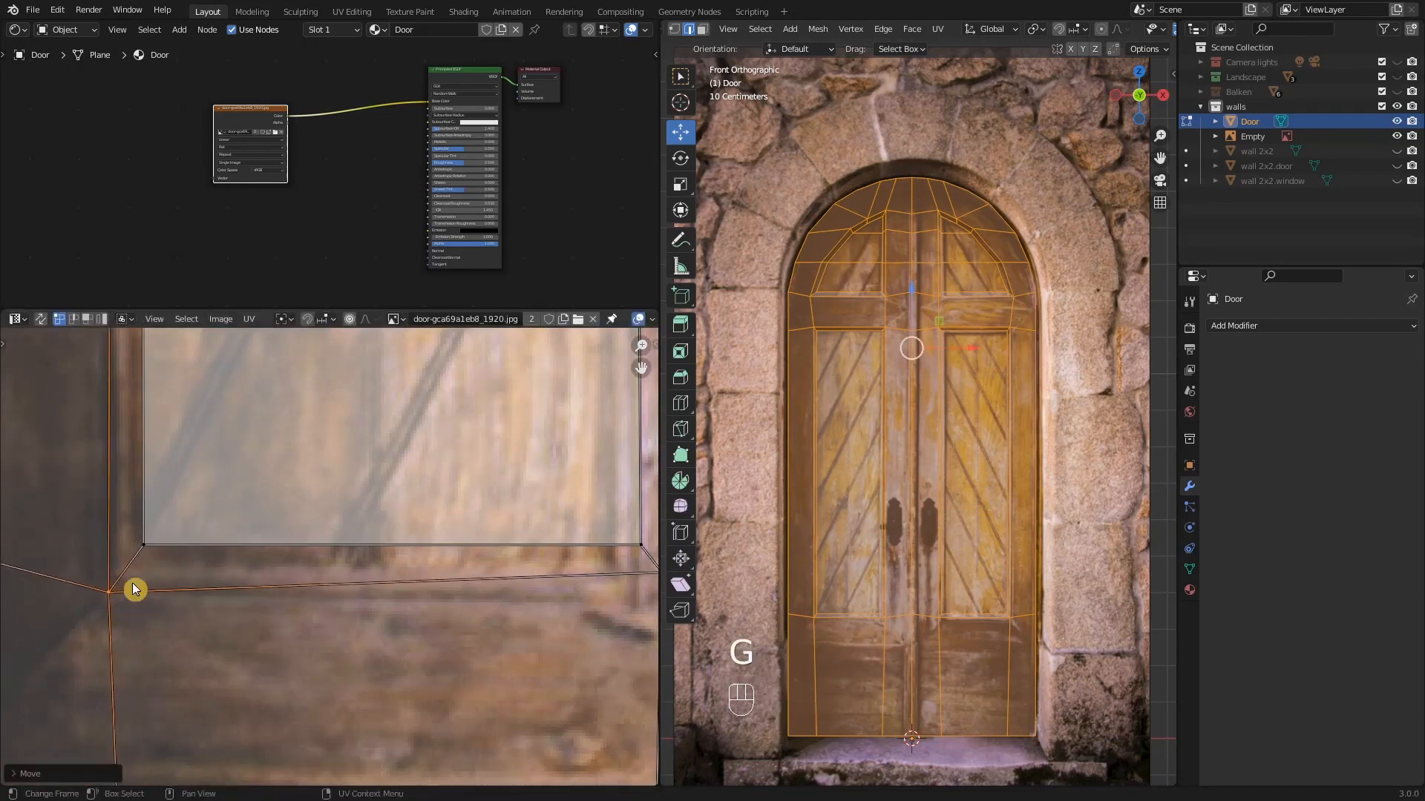
pyautogui.click(147, 554)
pyautogui.press('g')
pyautogui.press('g')
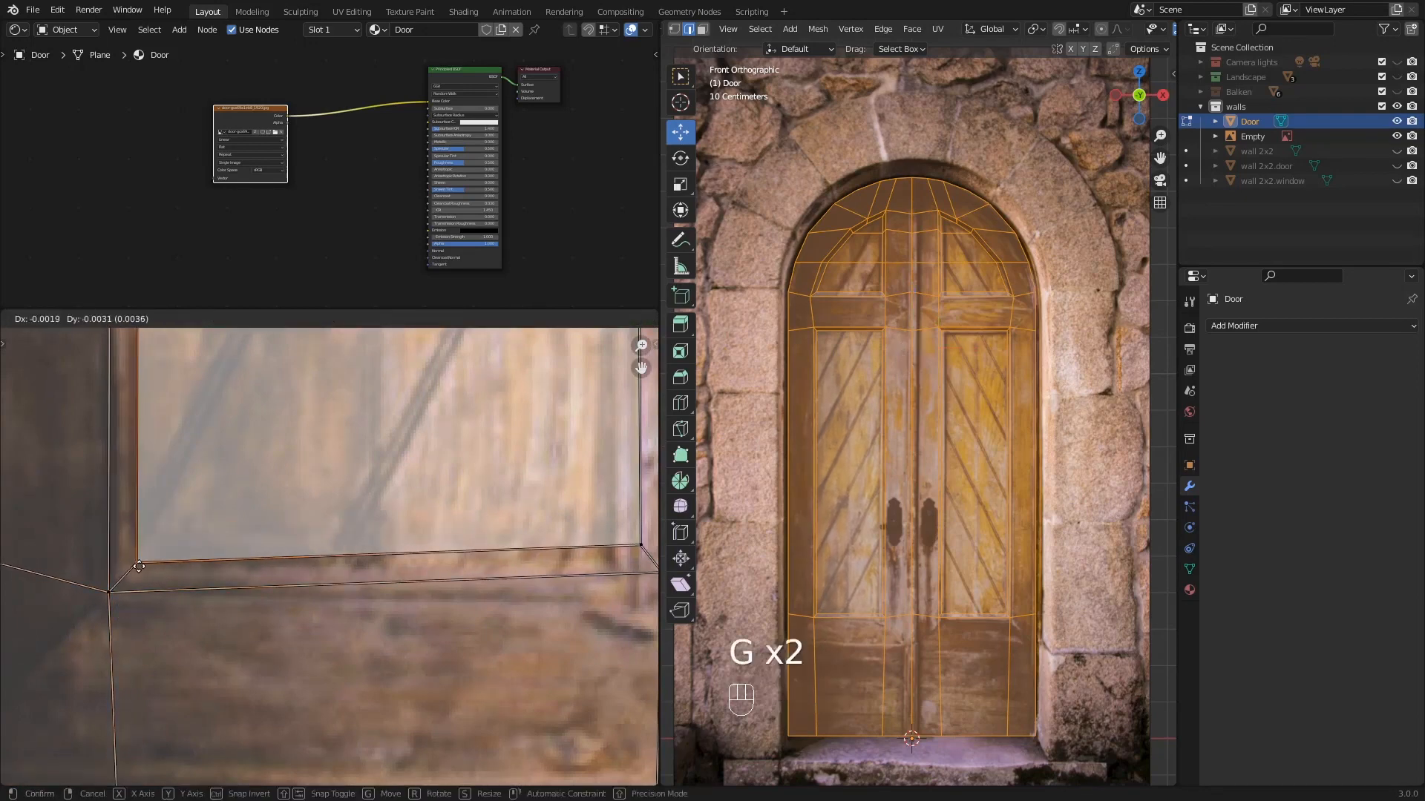
pyautogui.click(140, 564)
# - Move the outer and inner lower-right corner UV vertices of the left panel's moulding onto the moulding corner in the photo
pyautogui.scroll(-4, 180, 596)
pyautogui.keyDown('shift'); pyautogui.moveTo(338, 606); pyautogui.dragTo(224, 612, button='middle'); pyautogui.keyUp('shift')
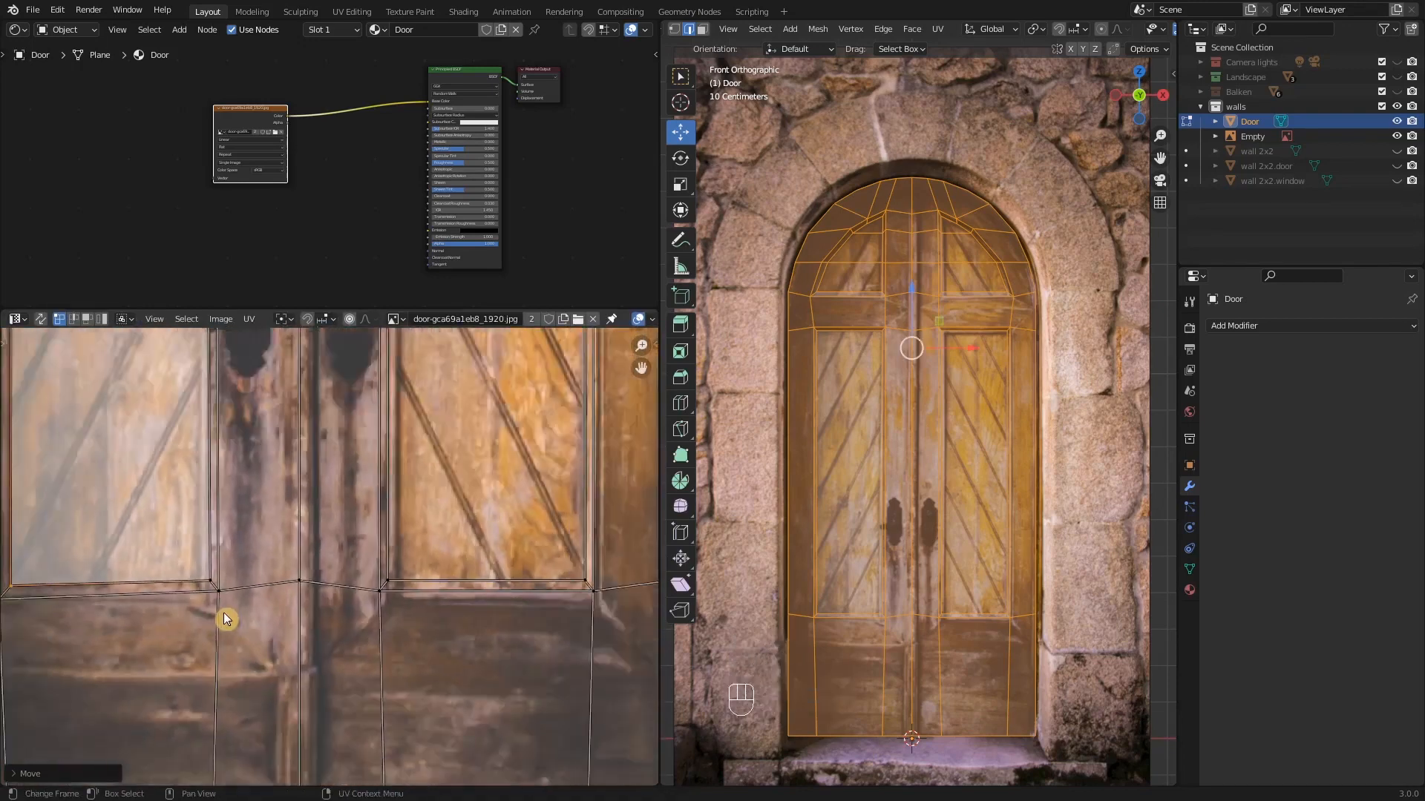
pyautogui.scroll(3, 221, 610)
pyautogui.click(220, 586)
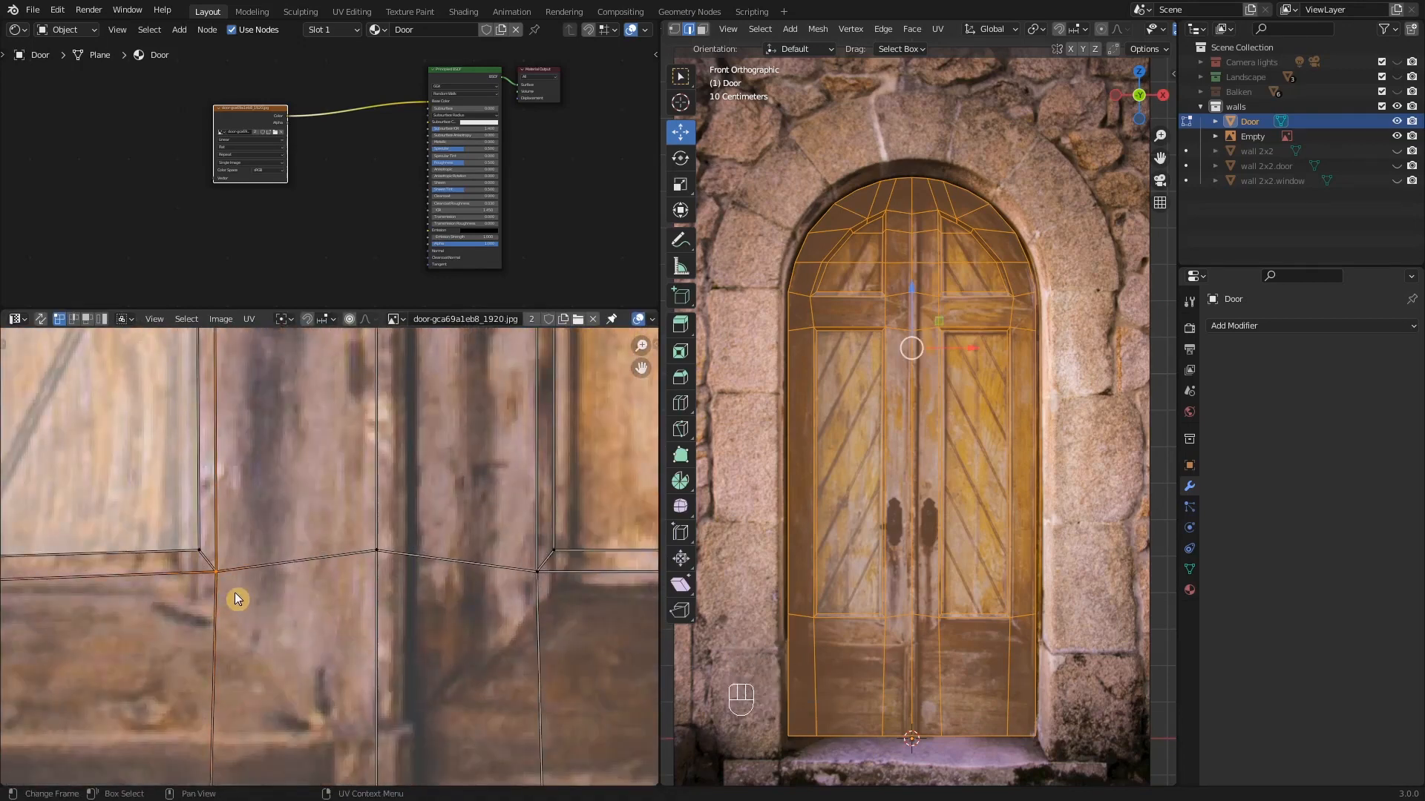
pyautogui.press('g')
pyautogui.click(238, 632)
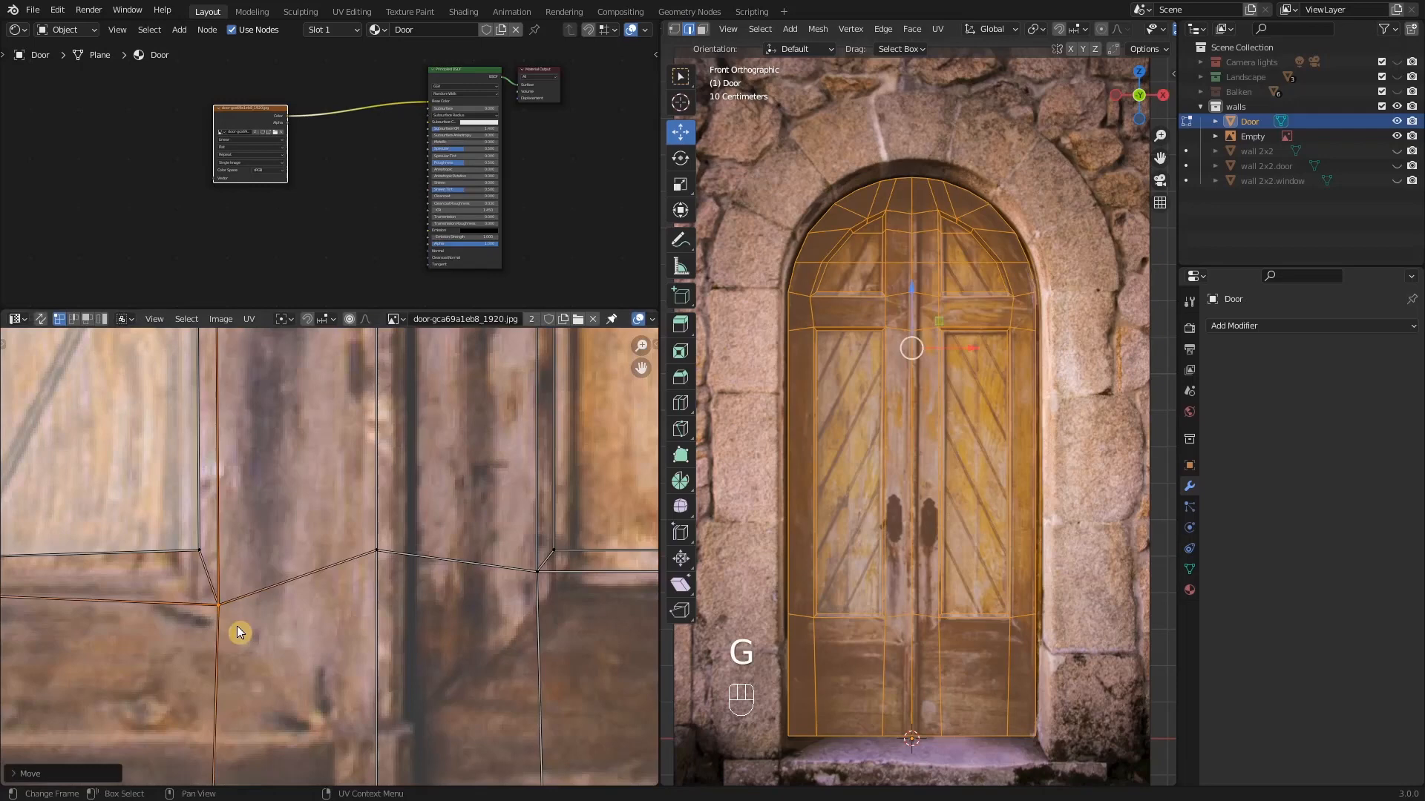
pyautogui.click(200, 553)
pyautogui.press('g')
pyautogui.press('g')
pyautogui.click(229, 581)
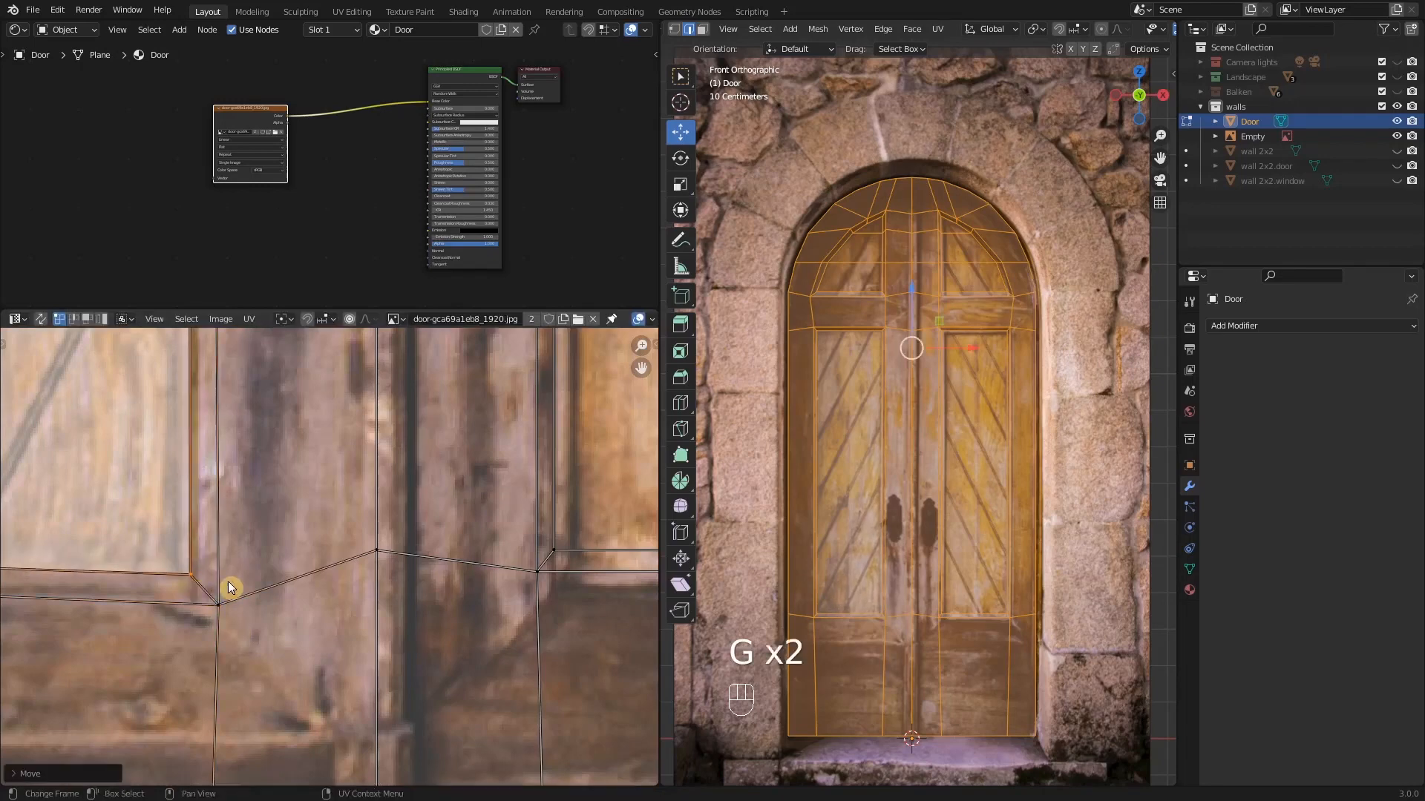
# - Move both lower-left corner UV vertices of the right rectangular panel's moulding together onto the moulding corner in the photo
pyautogui.scroll(-3, 230, 580)
pyautogui.keyDown('shift'); pyautogui.moveTo(255, 528); pyautogui.dragTo(171, 582, button='middle'); pyautogui.keyUp('shift')
pyautogui.scroll(5, 359, 660)
pyautogui.keyDown('shift'); pyautogui.moveTo(334, 616); pyautogui.dragTo(286, 641, button='middle'); pyautogui.keyUp('shift')
pyautogui.click(149, 580)
pyautogui.scroll(-3, 179, 607)
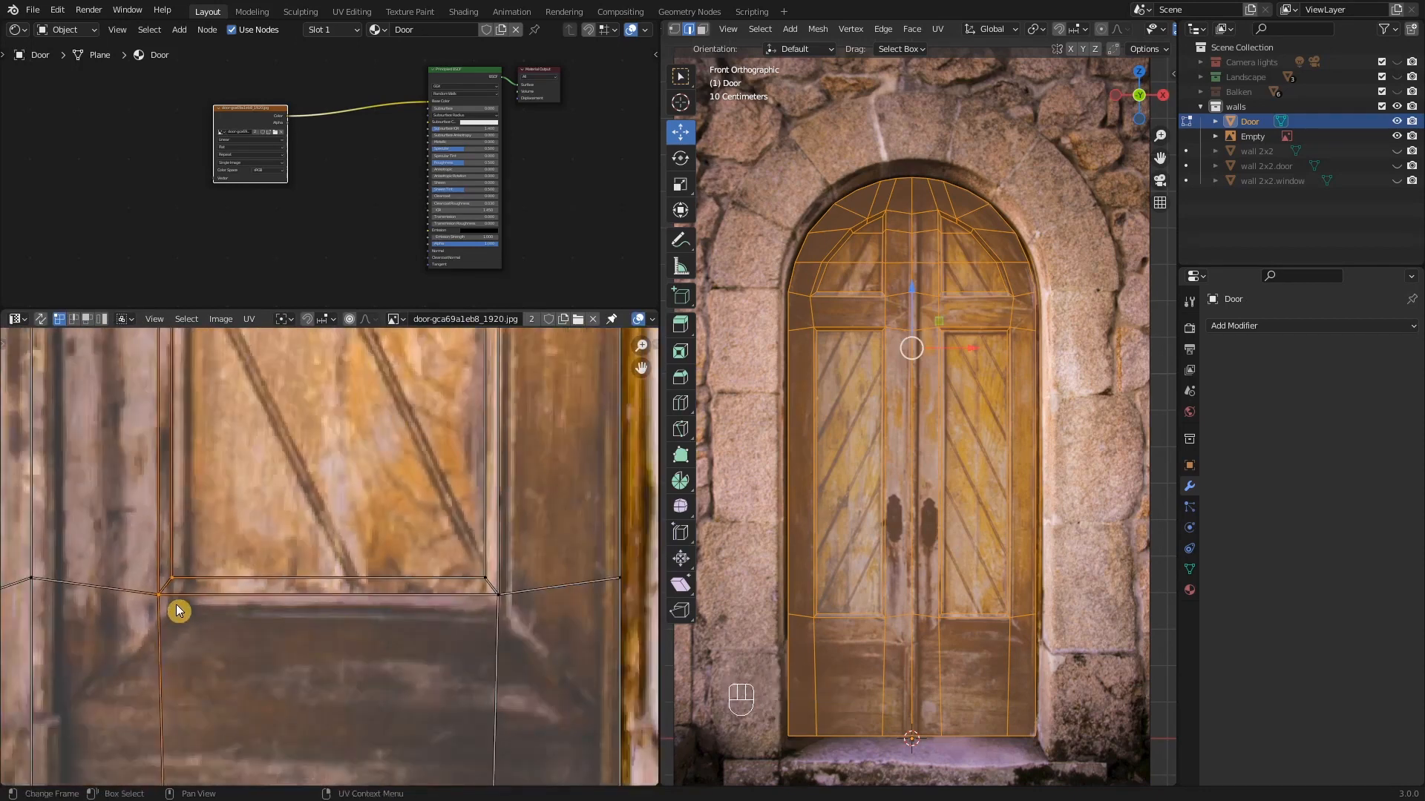
pyautogui.press('g')
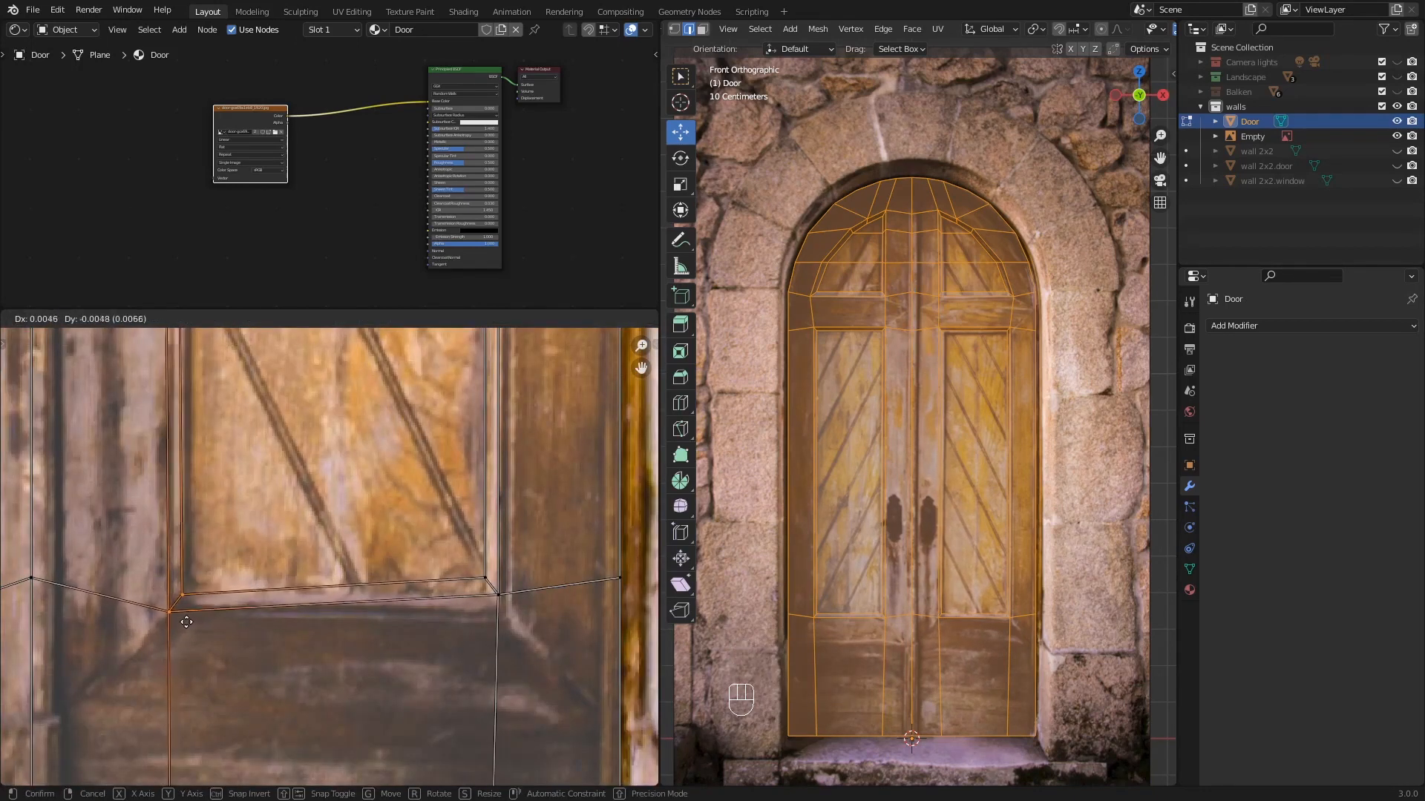
pyautogui.click(186, 621)
# - Move both lower-right corner UV vertices of the right rectangular panel's moulding to match the photographed corner
pyautogui.keyDown('shift'); pyautogui.click(500, 594); pyautogui.keyUp('shift')
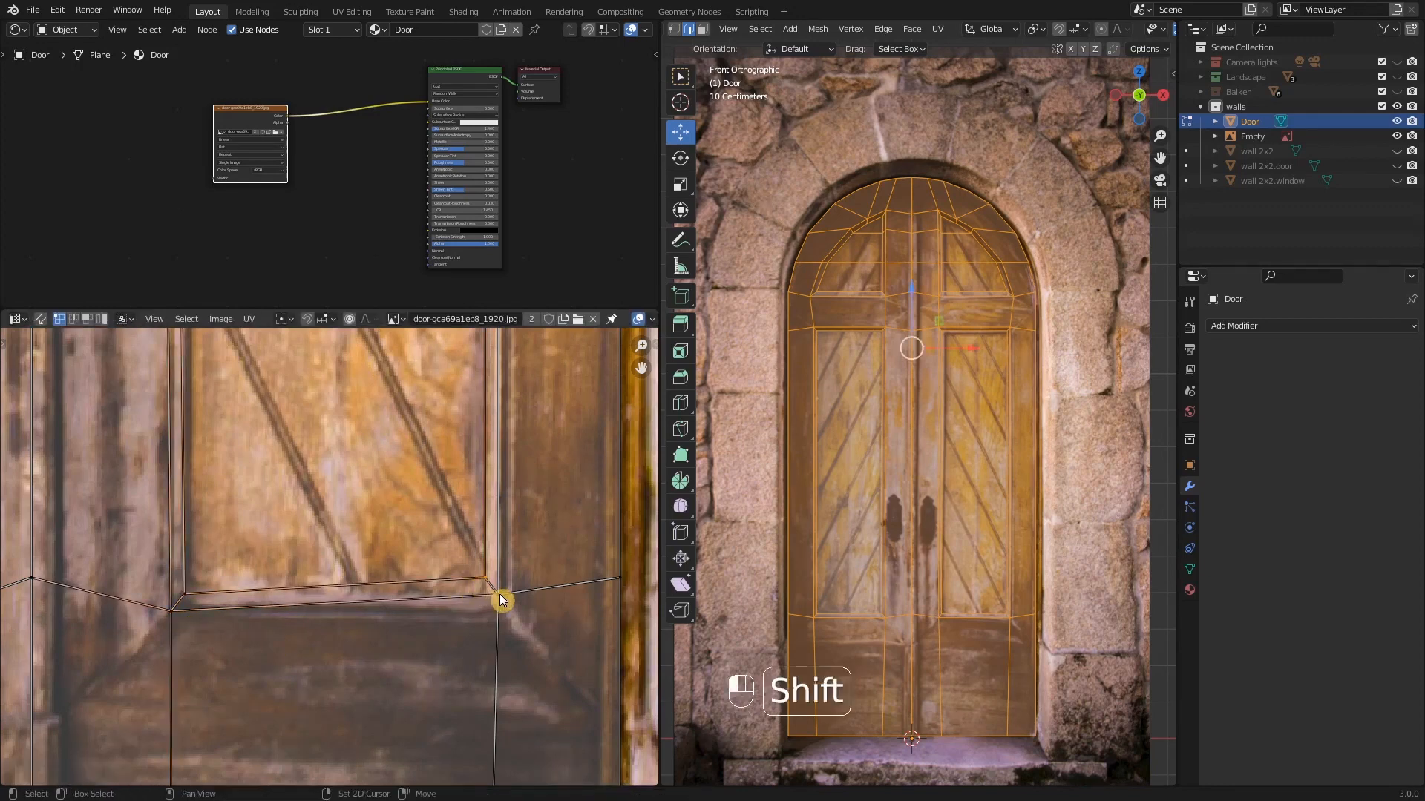
pyautogui.press('g')
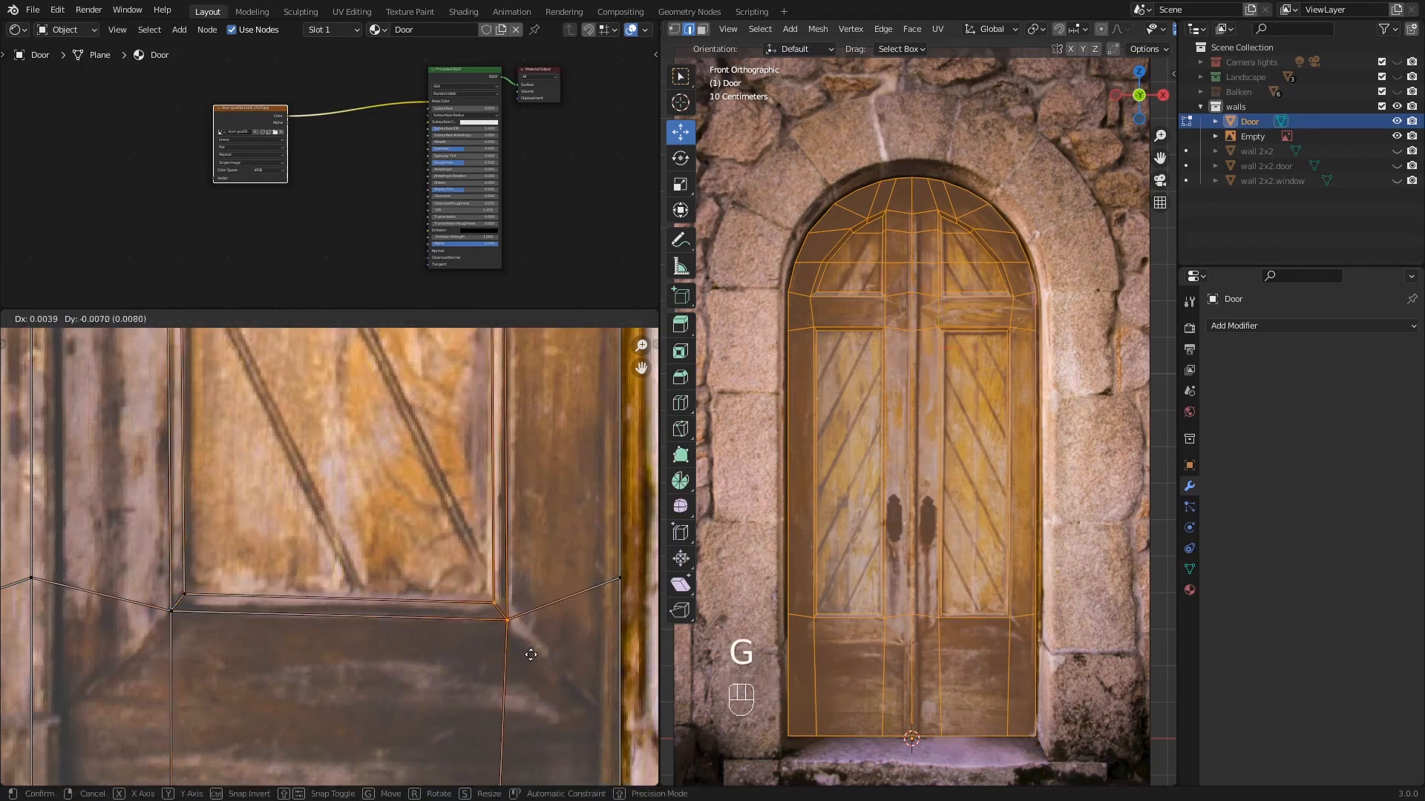
pyautogui.click(523, 600)
# - Move both upper-right corner UV vertices of the right rectangular panel's moulding onto the photographed moulding corner
pyautogui.scroll(-5, 512, 483)
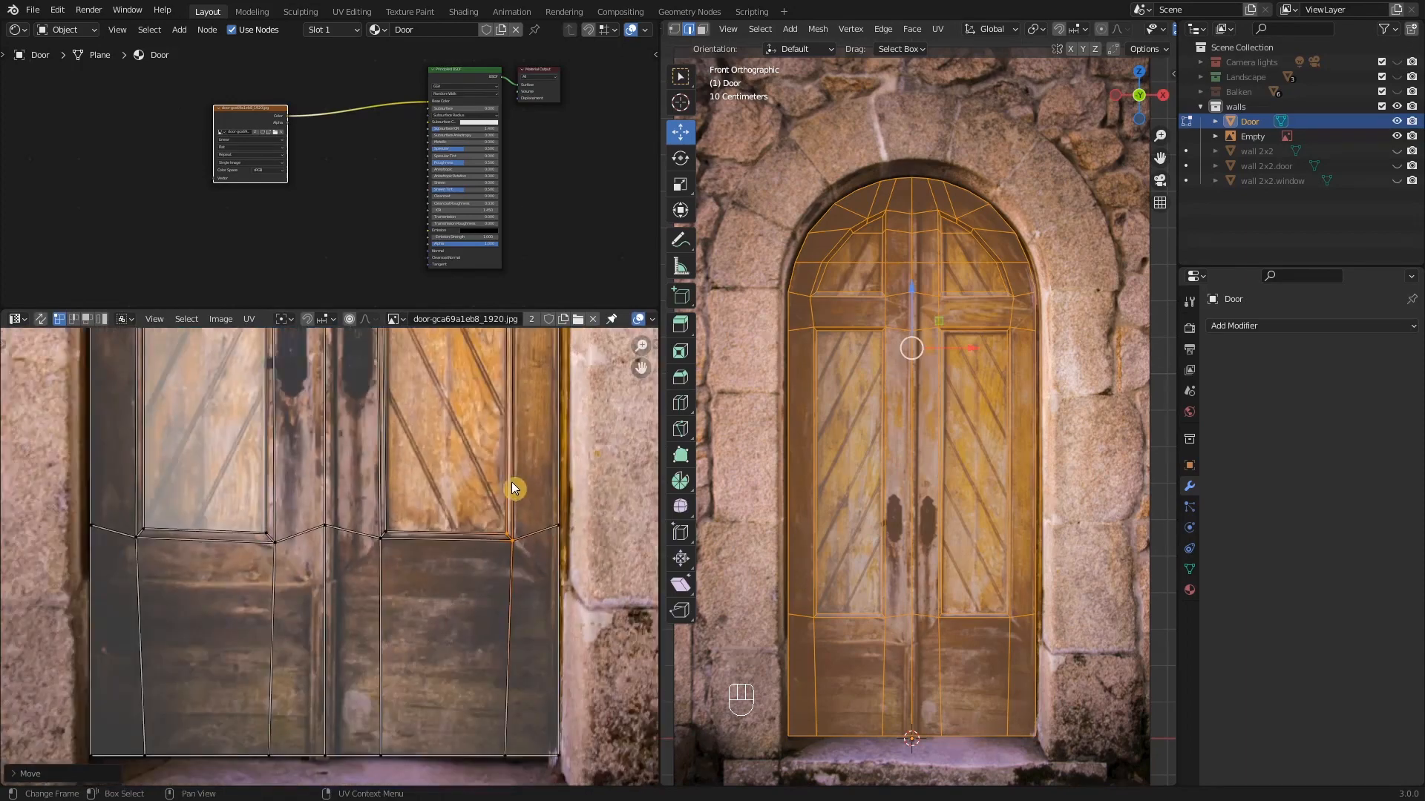
pyautogui.keyDown('shift'); pyautogui.moveTo(512, 484); pyautogui.dragTo(393, 462, button='middle'); pyautogui.keyUp('shift')
pyautogui.scroll(4, 438, 450)
pyautogui.click(506, 445)
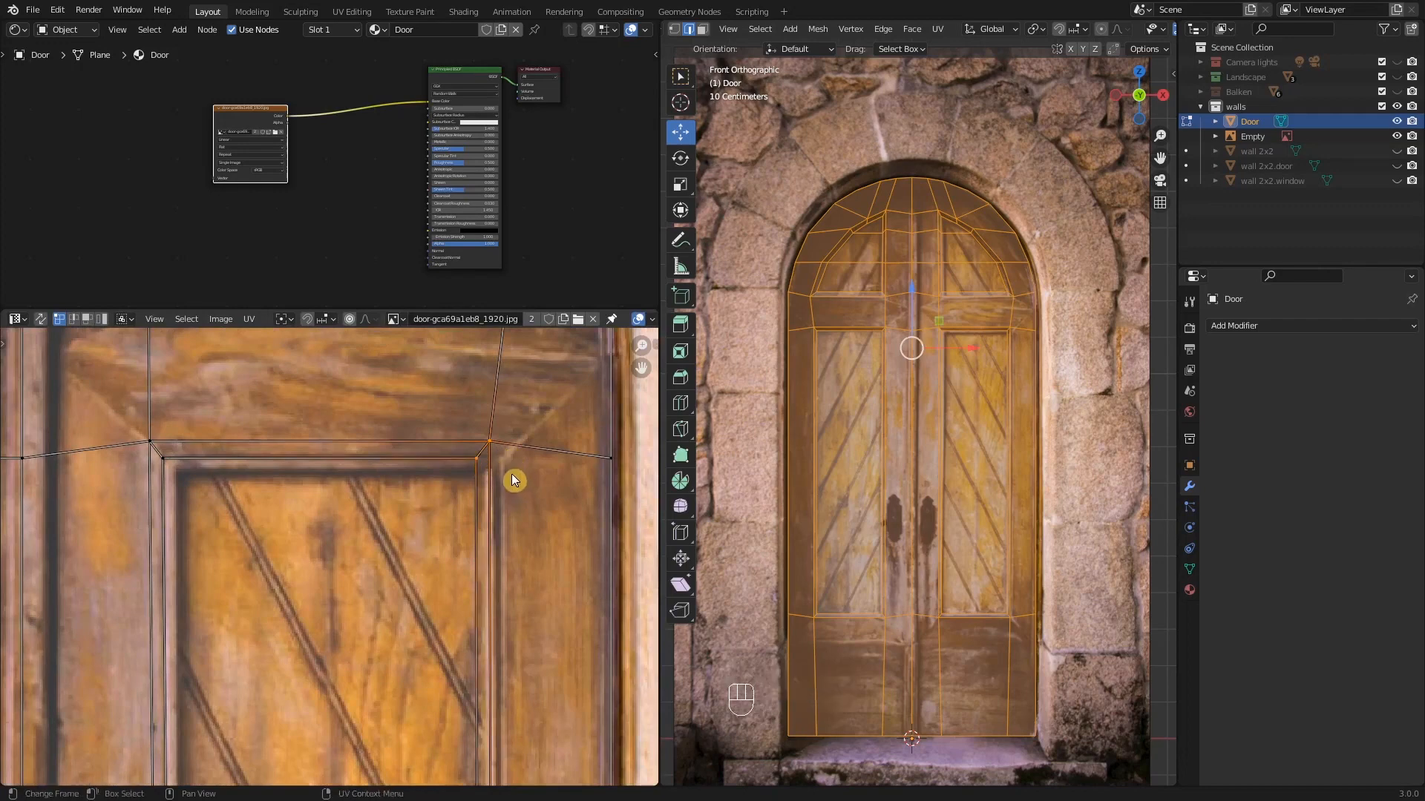
pyautogui.press('g')
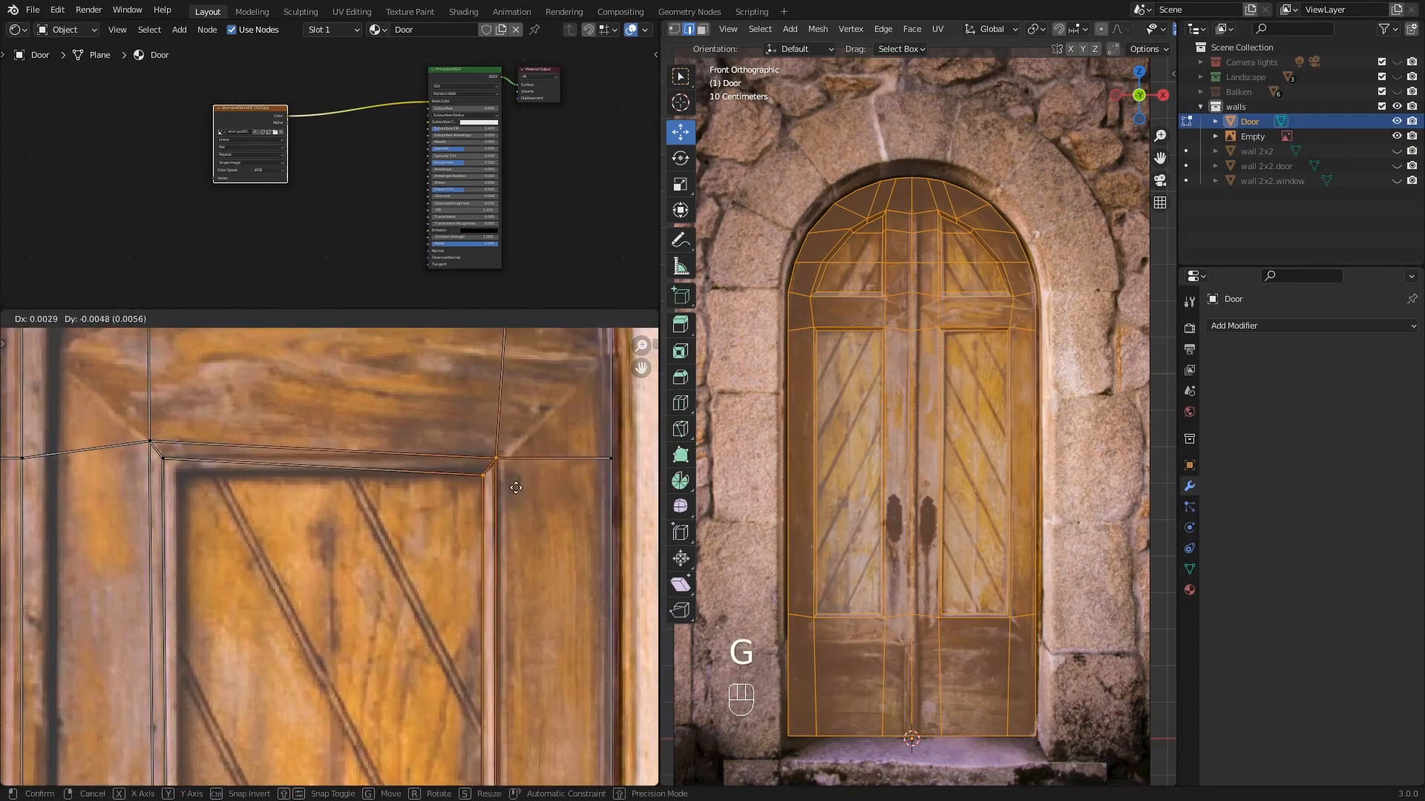
pyautogui.click(518, 486)
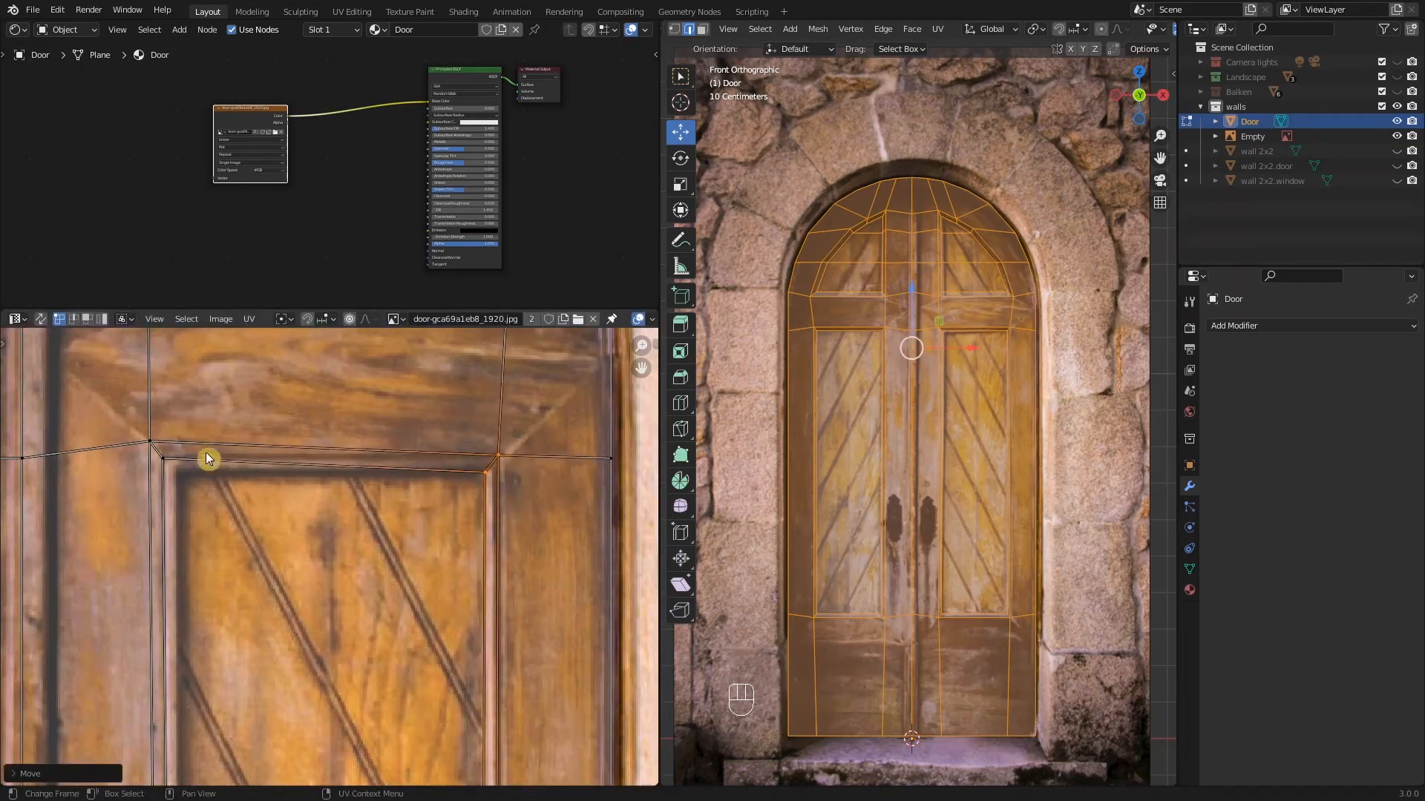
# - Move both upper-left corner UV vertices of the right rectangular panel's moulding to match the moulding in the photo
pyautogui.click(147, 448)
pyautogui.keyDown('shift'); pyautogui.click(172, 469); pyautogui.keyUp('shift')
pyautogui.press('g')
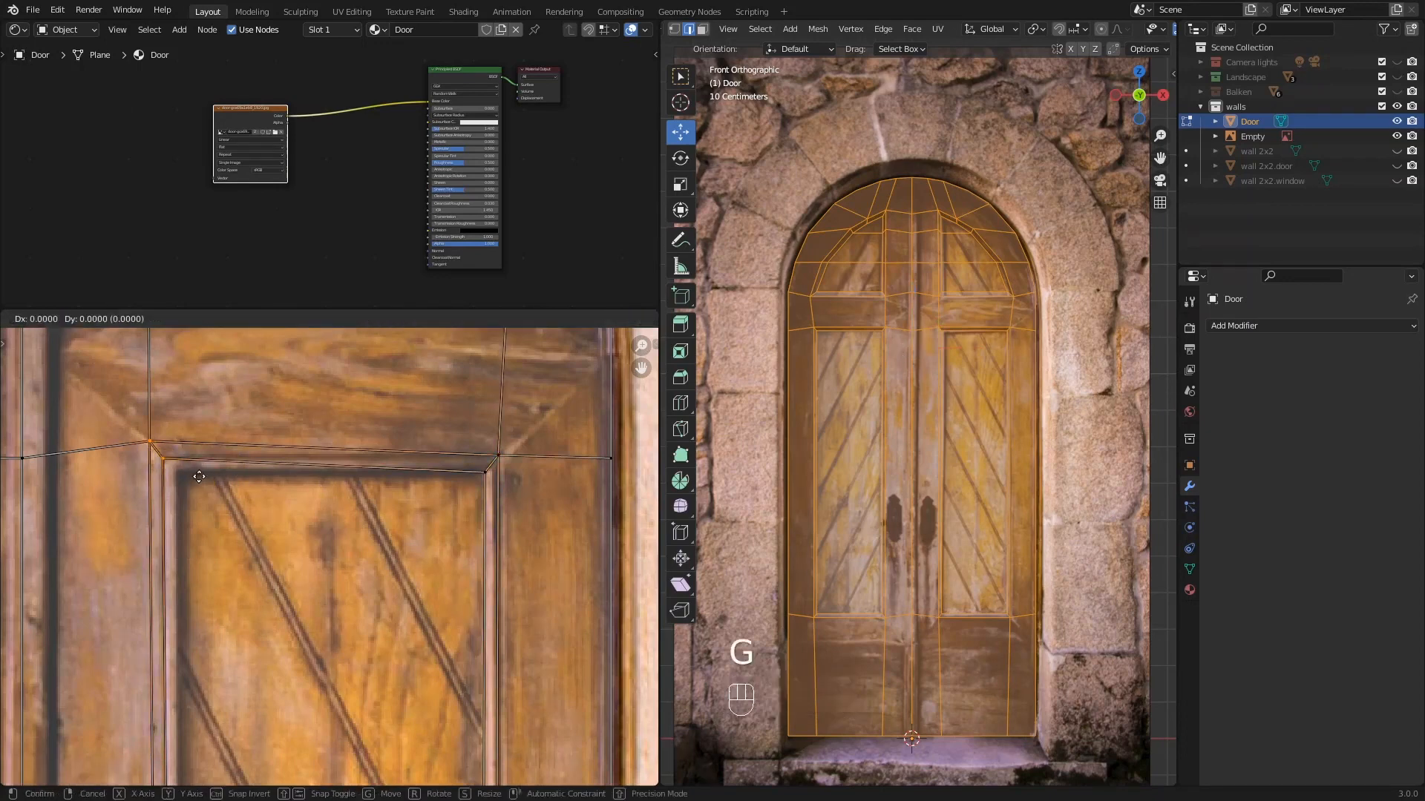
pyautogui.click(212, 491)
# - Select the inner UV vertex at the upper-right corner of the left door's arched panel
pyautogui.scroll(-4, 202, 493)
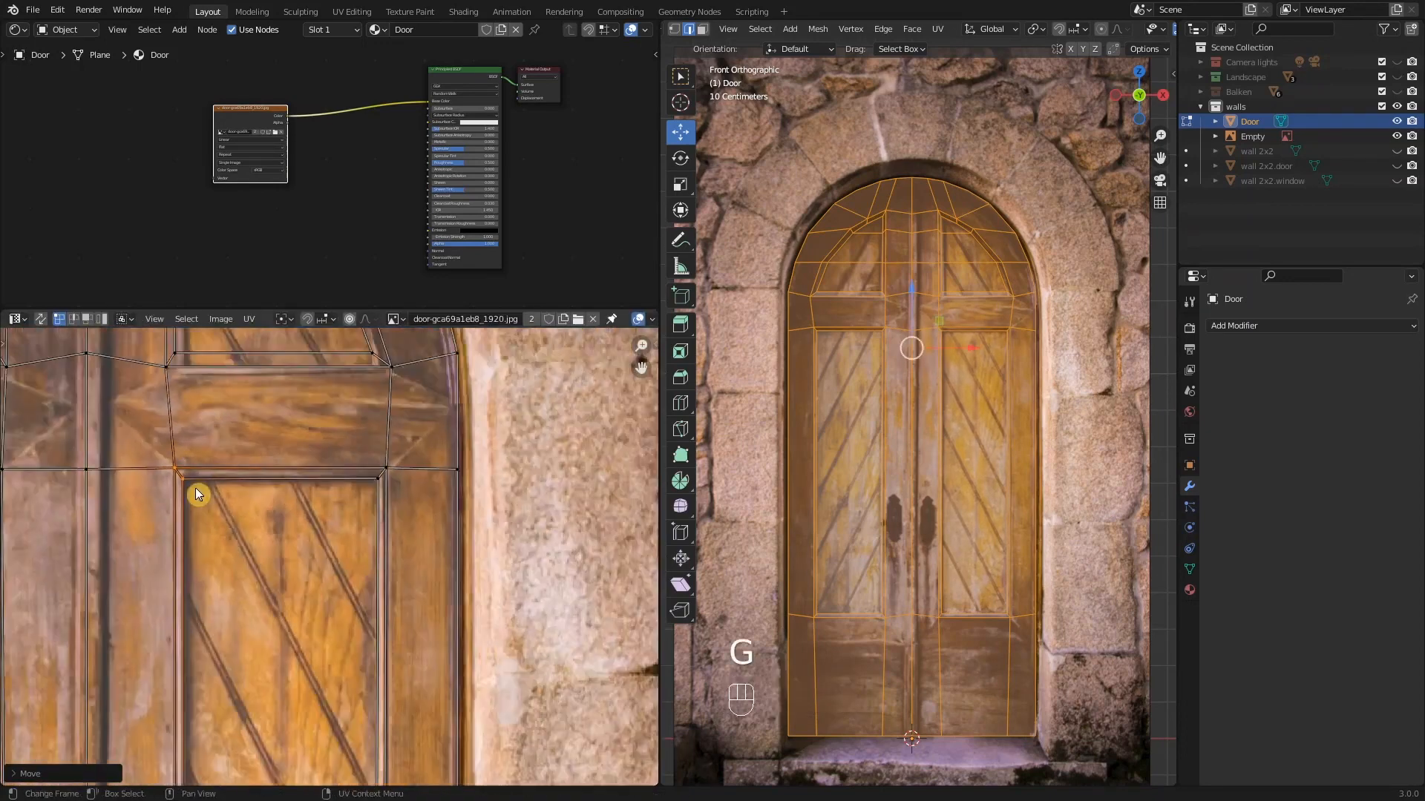
pyautogui.keyDown('shift'); pyautogui.moveTo(139, 493); pyautogui.dragTo(312, 487, button='middle'); pyautogui.keyUp('shift')
pyautogui.keyDown('shift'); pyautogui.moveTo(298, 412); pyautogui.dragTo(343, 420, button='middle'); pyautogui.keyUp('shift')
pyautogui.scroll(5, 327, 524)
pyautogui.click(354, 397)
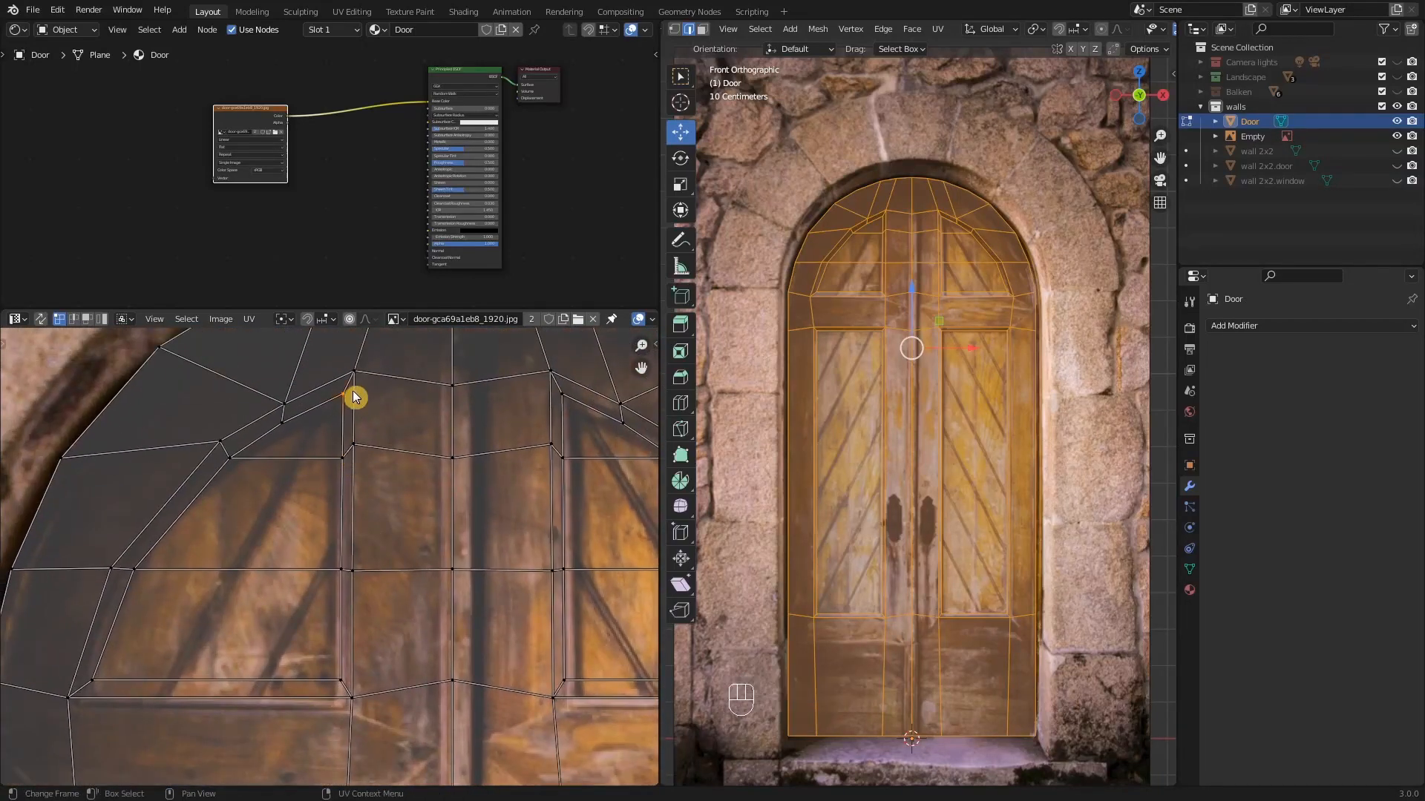
pyautogui.scroll(-3, 376, 416)
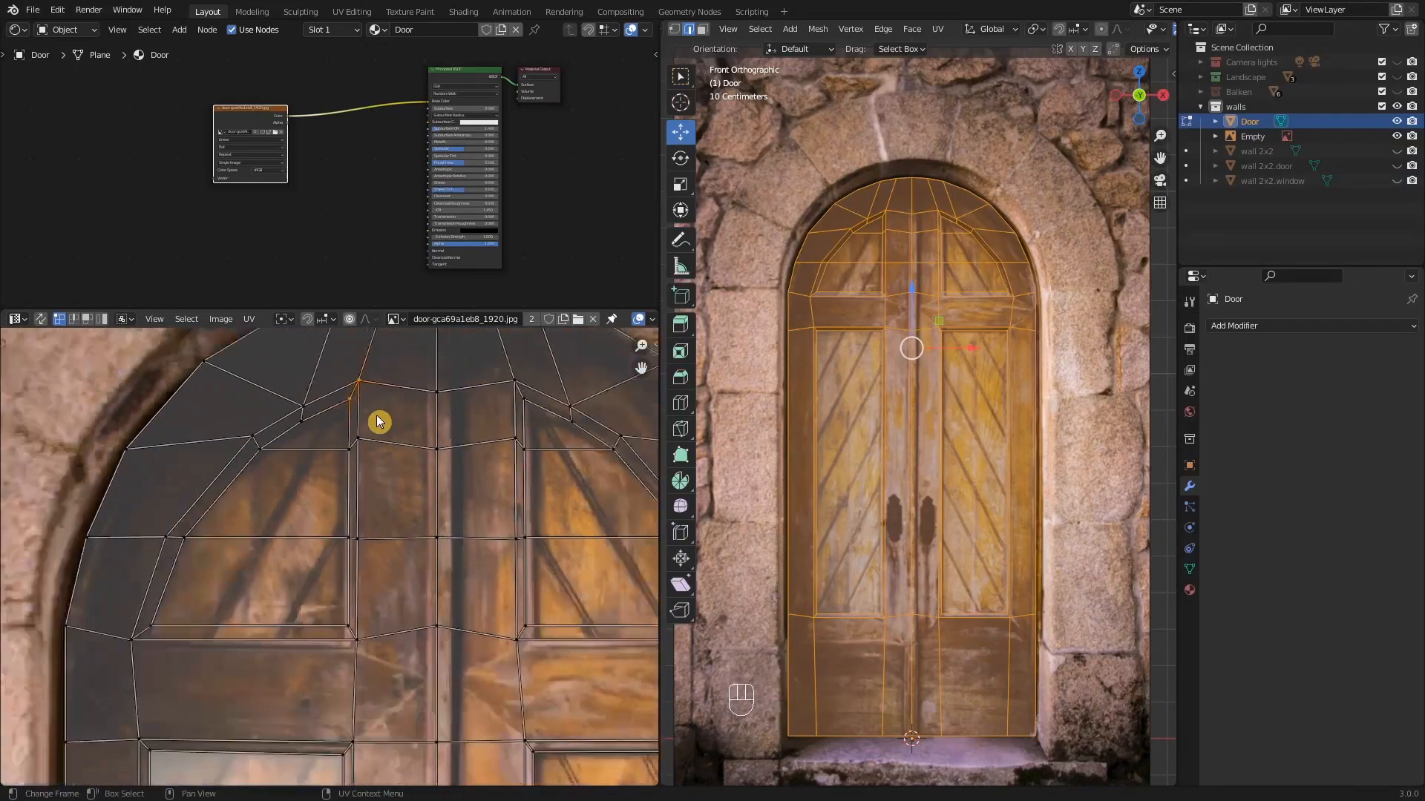
# - Leave mesh editing and enable opacity for the door reference image empty, lowering it to about 0.441
pyautogui.press('Tab')
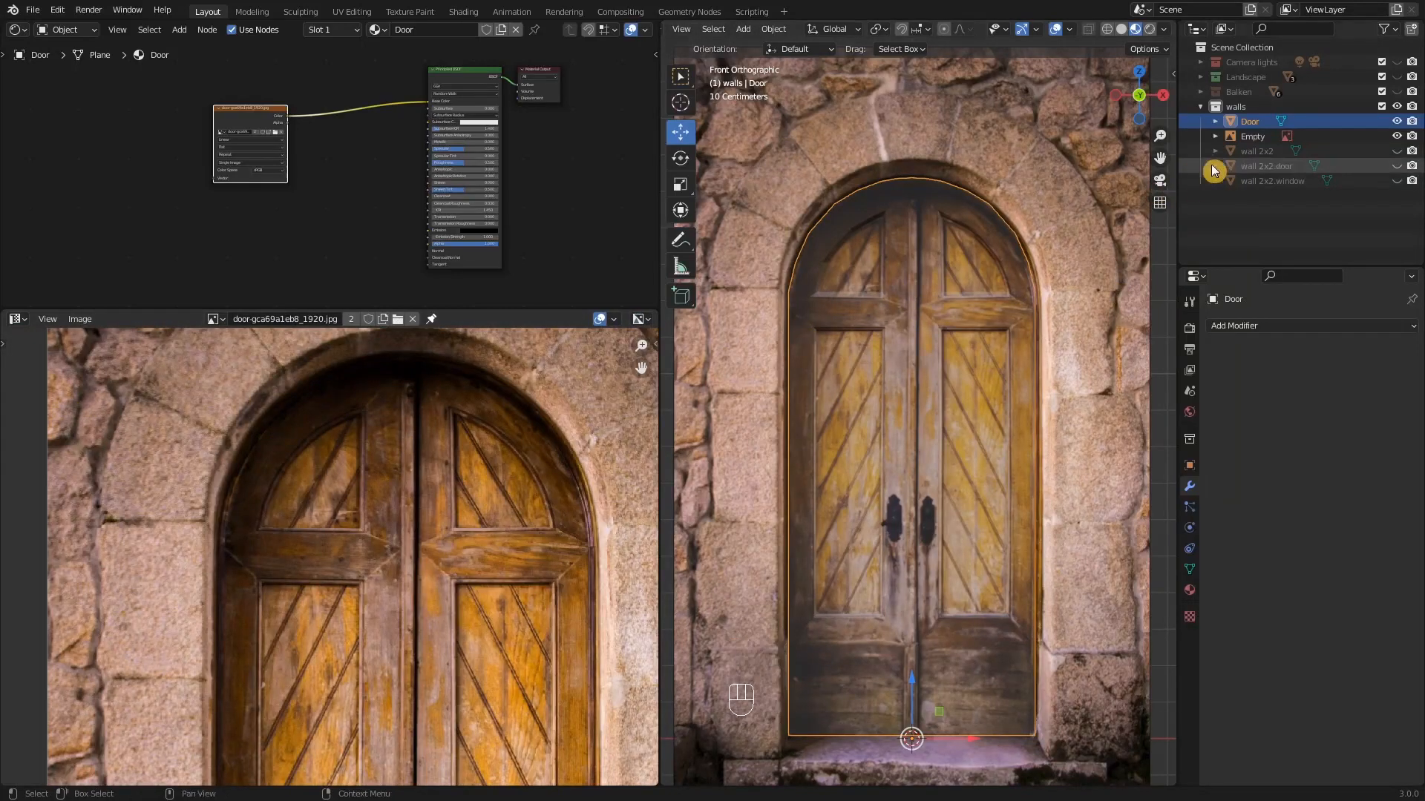
pyautogui.click(1250, 138)
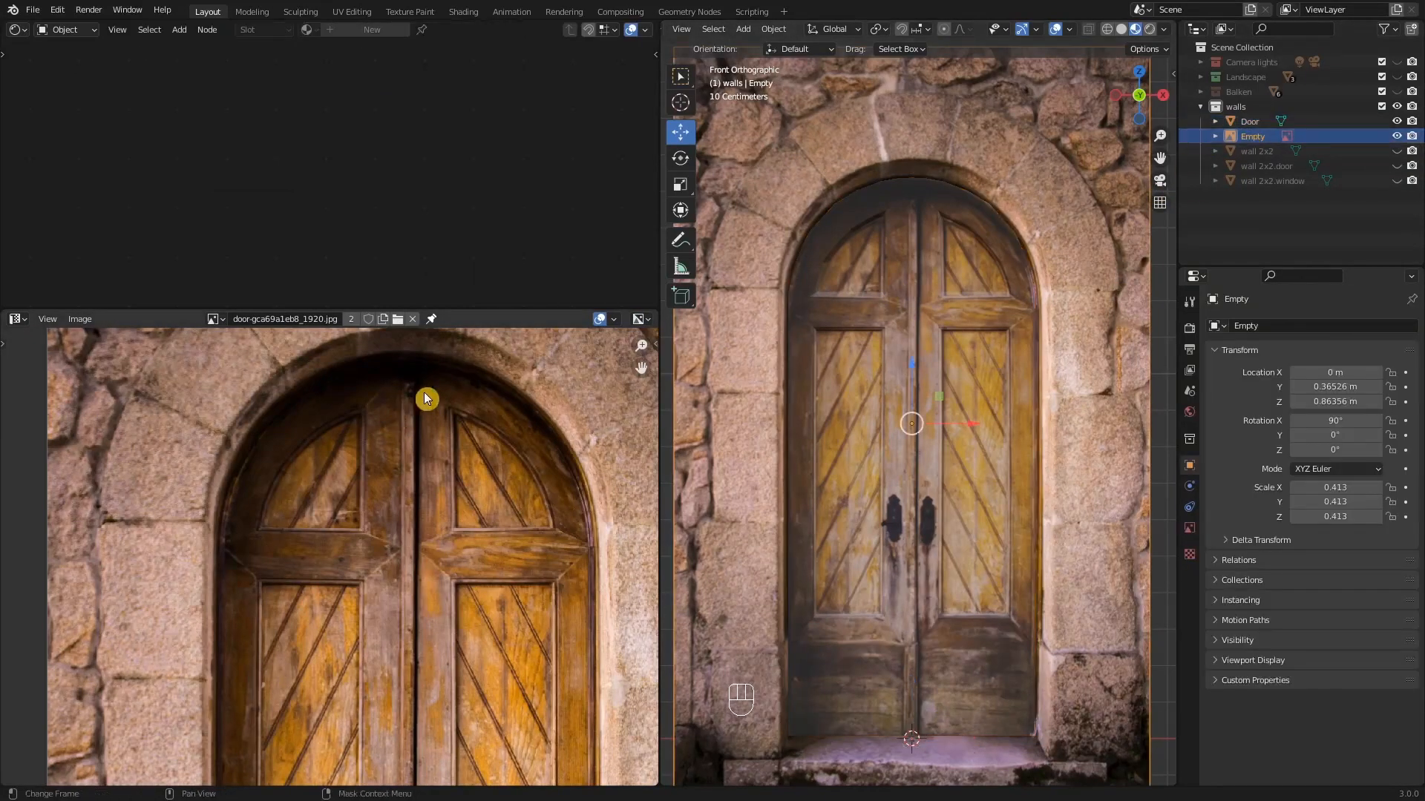
pyautogui.click(1189, 534)
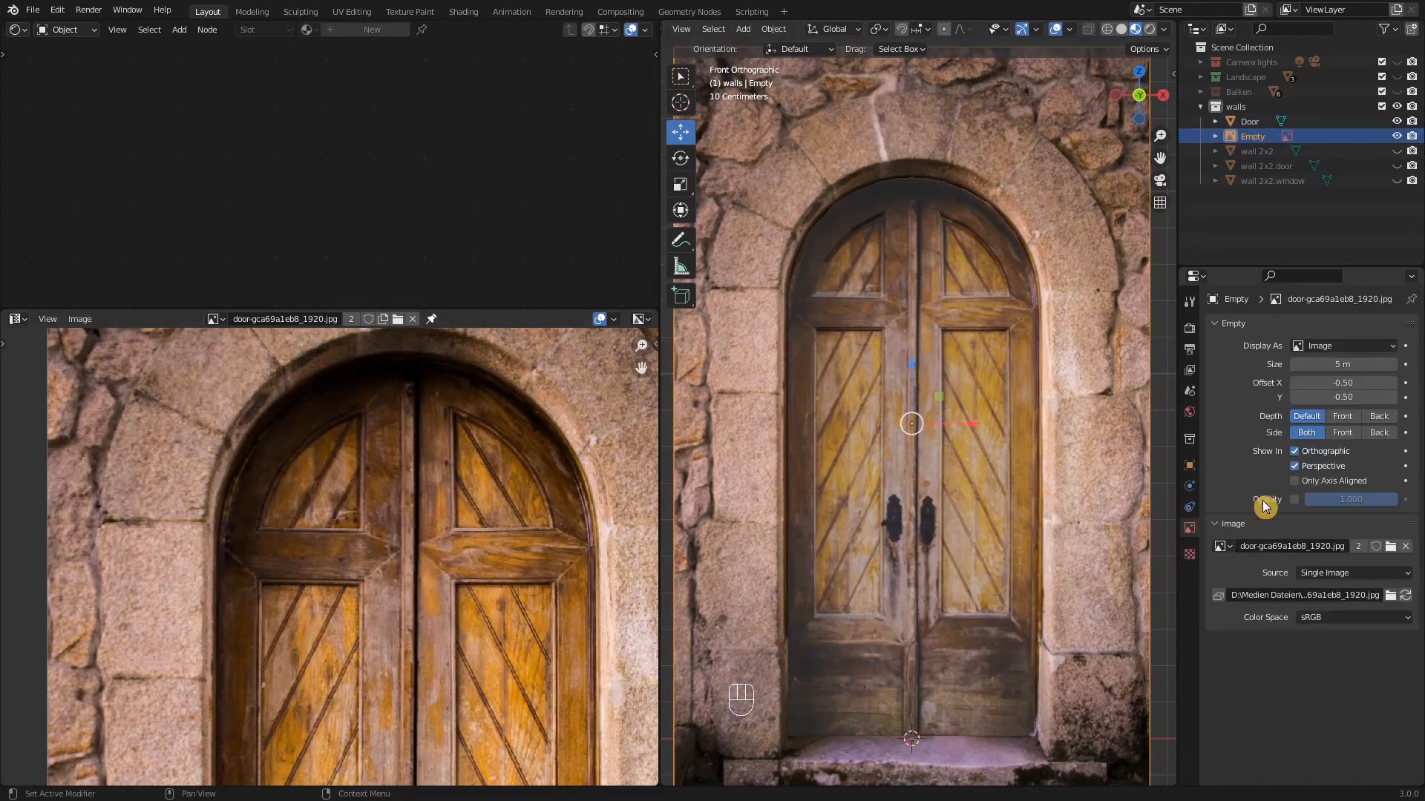
pyautogui.click(1295, 500)
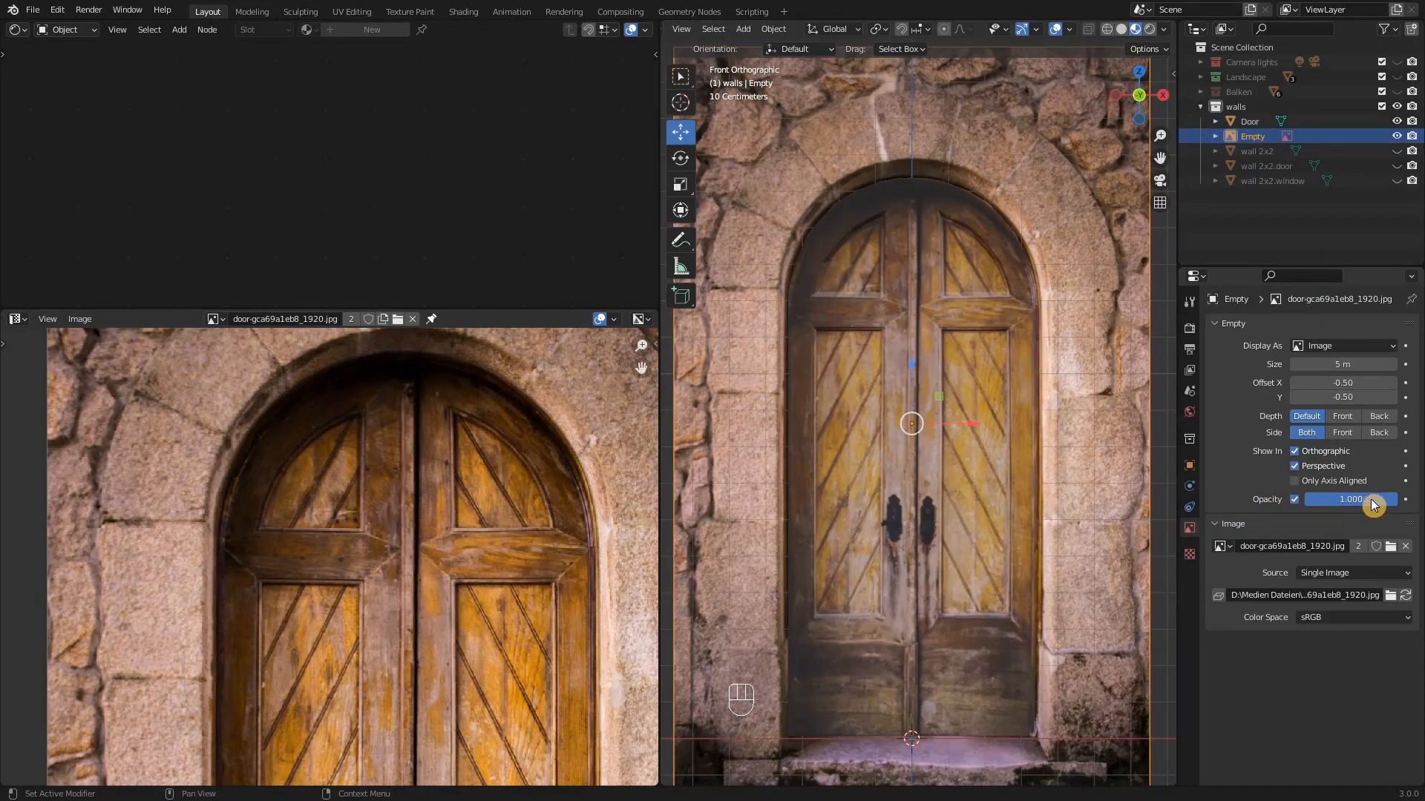
pyautogui.moveTo(1361, 495)
pyautogui.mouseDown()
pyautogui.moveTo(1322, 497)
pyautogui.moveTo(1339, 499)
pyautogui.mouseUp()
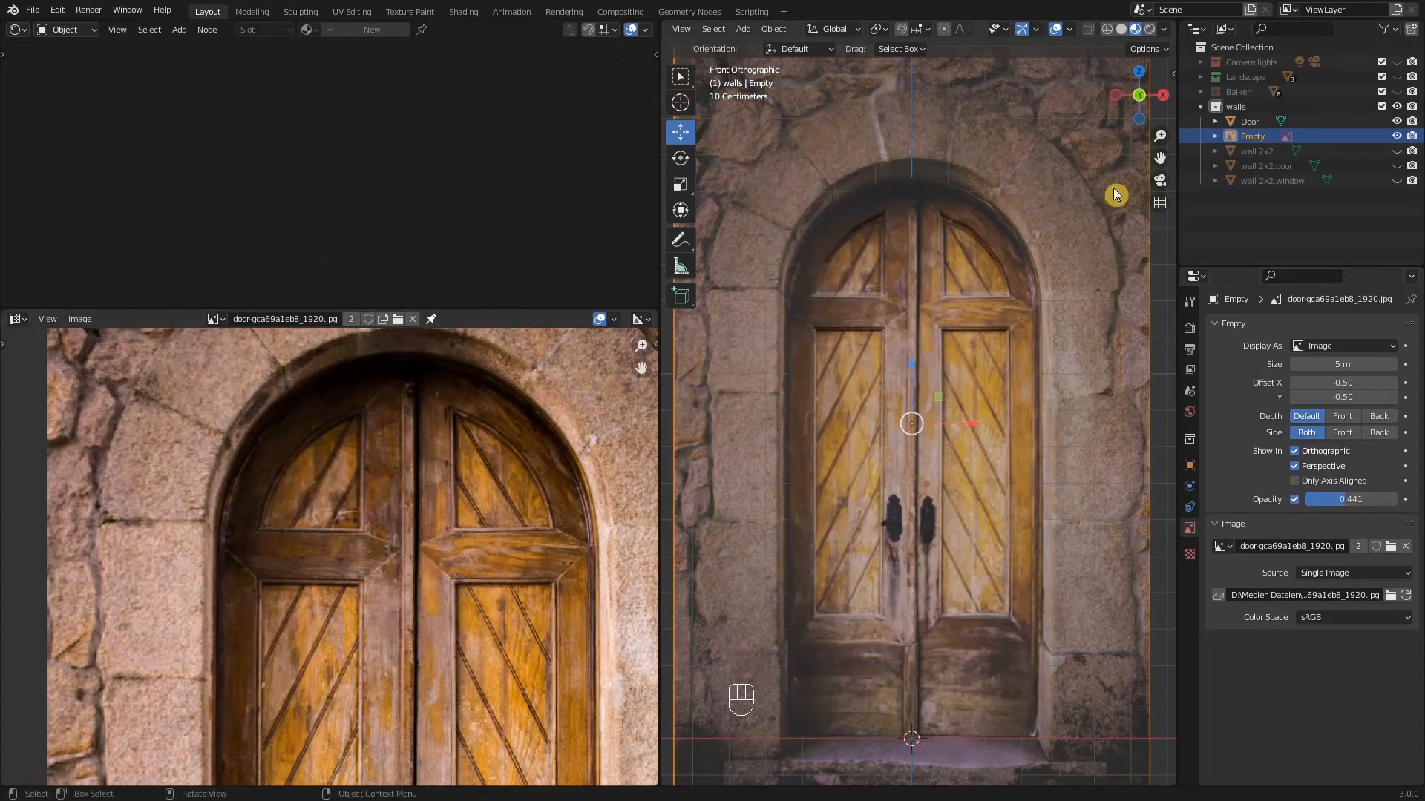
# - Resume editing the Door mesh and move three inner moulding UV vertices along the top of the left arched panel onto its photographed edge
pyautogui.click(1251, 123)
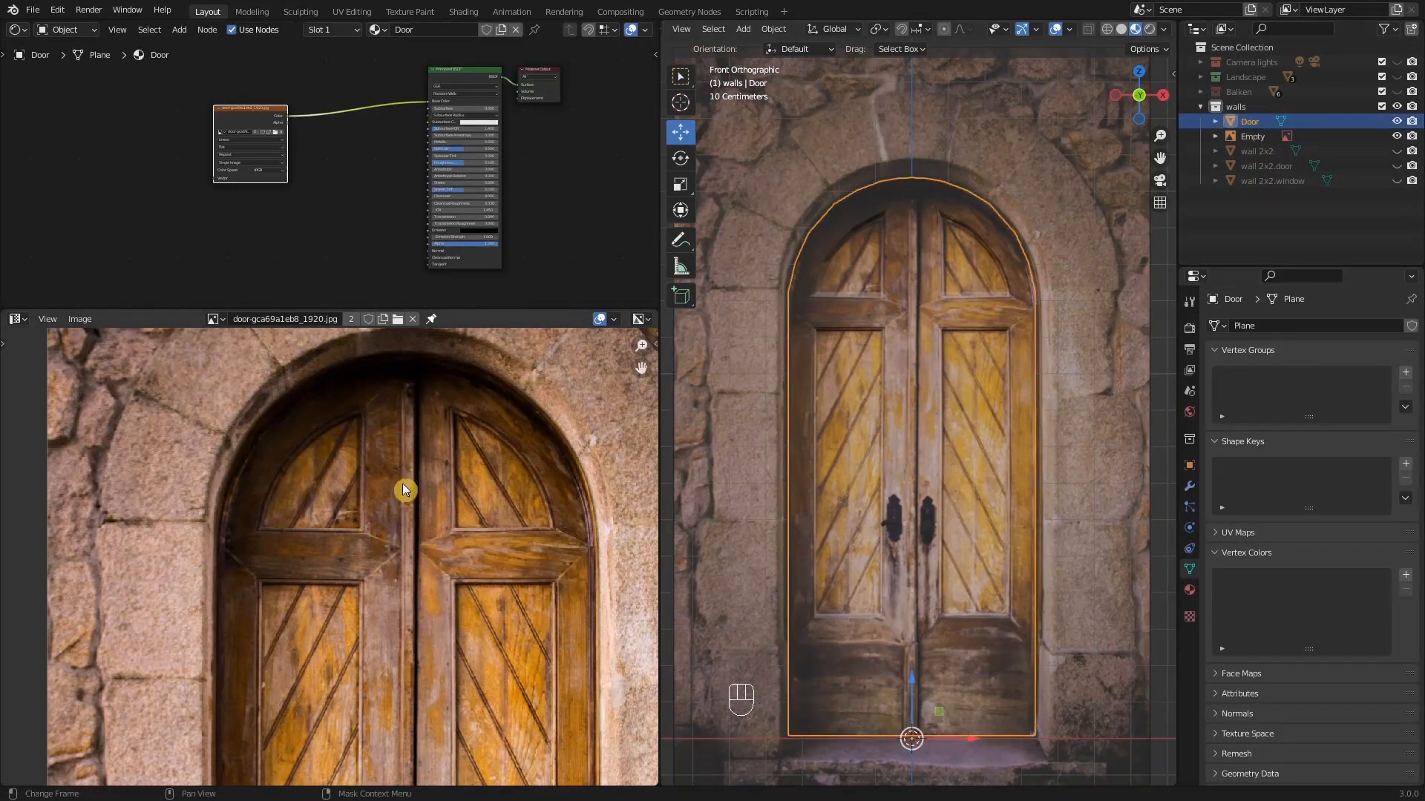
pyautogui.press('Tab')
pyautogui.scroll(6, 385, 461)
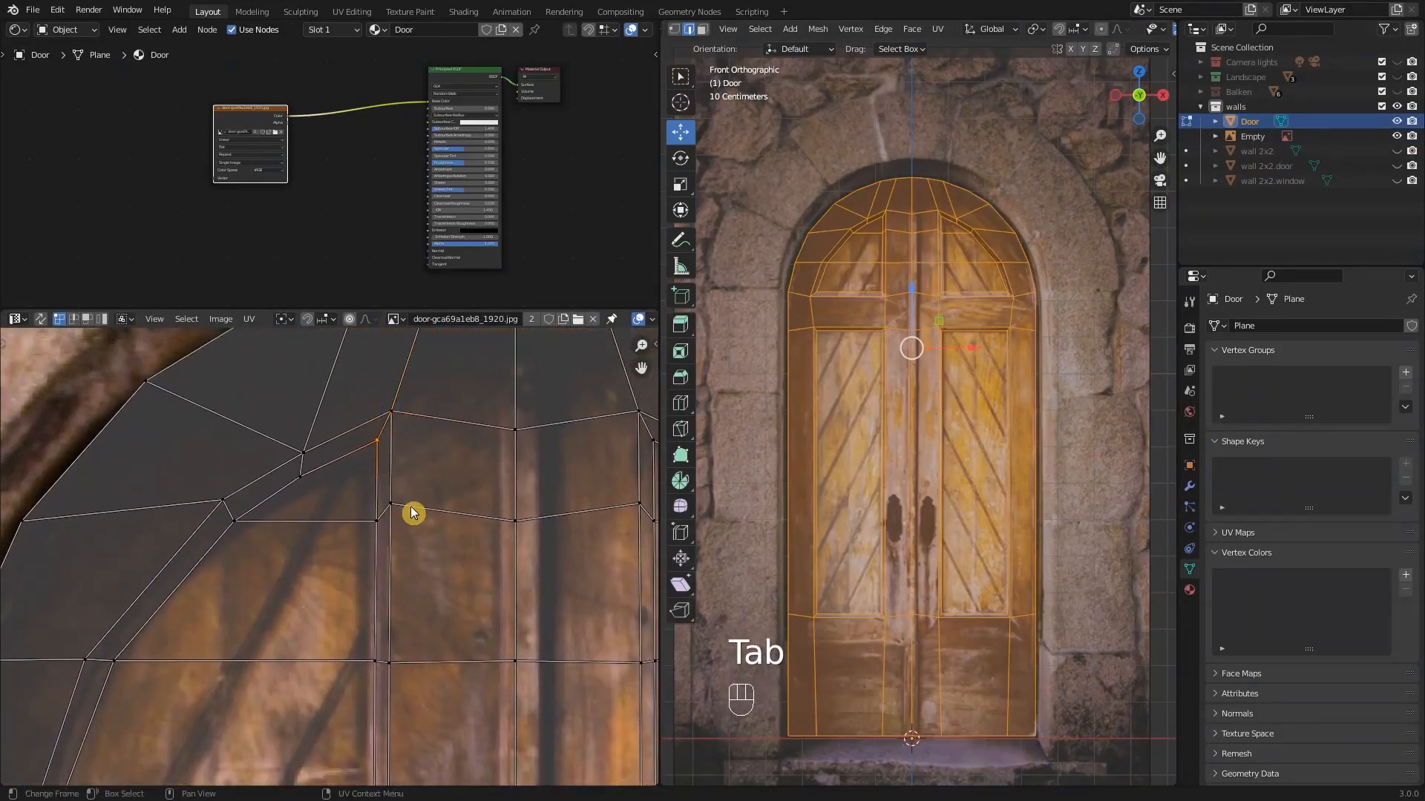
pyautogui.press('g')
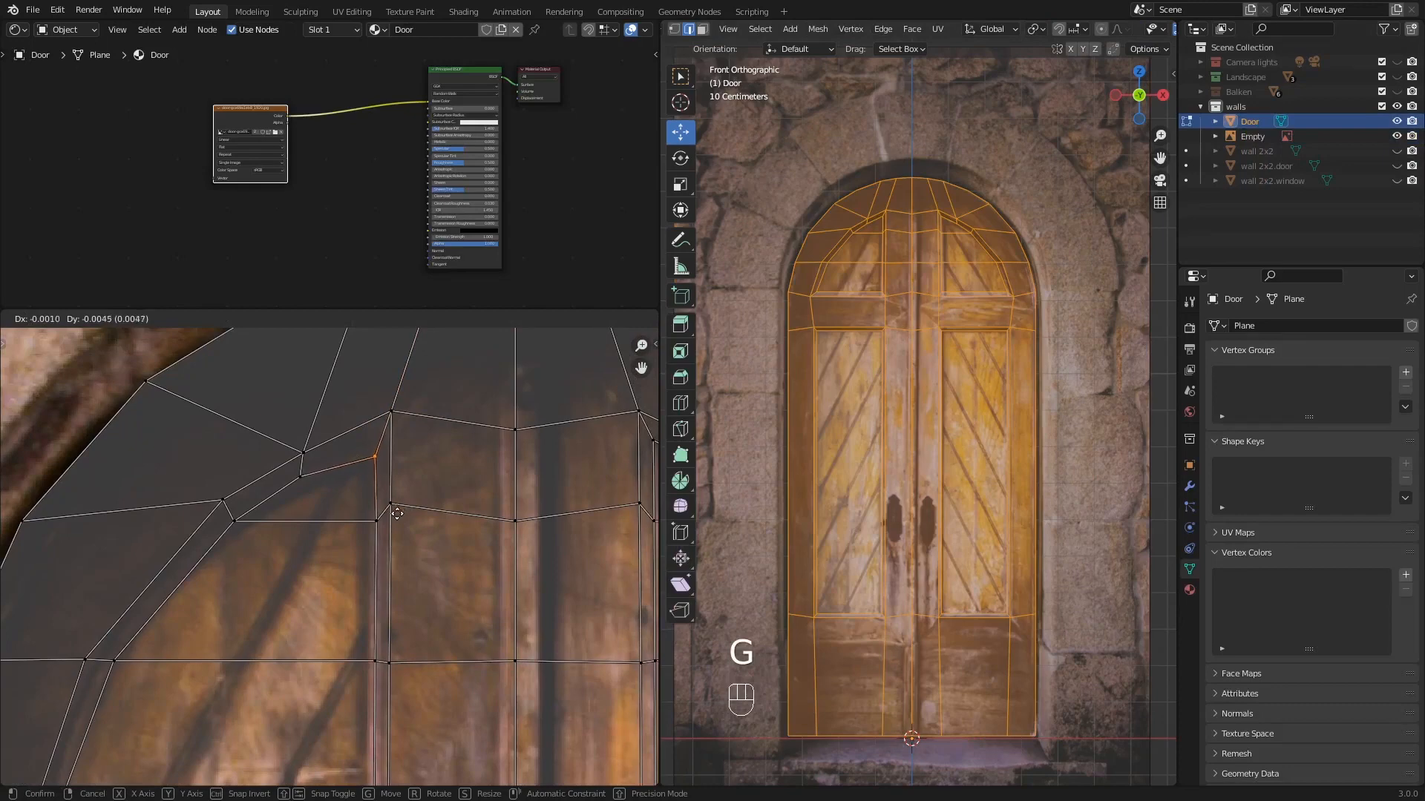
pyautogui.click(400, 522)
pyautogui.press('g')
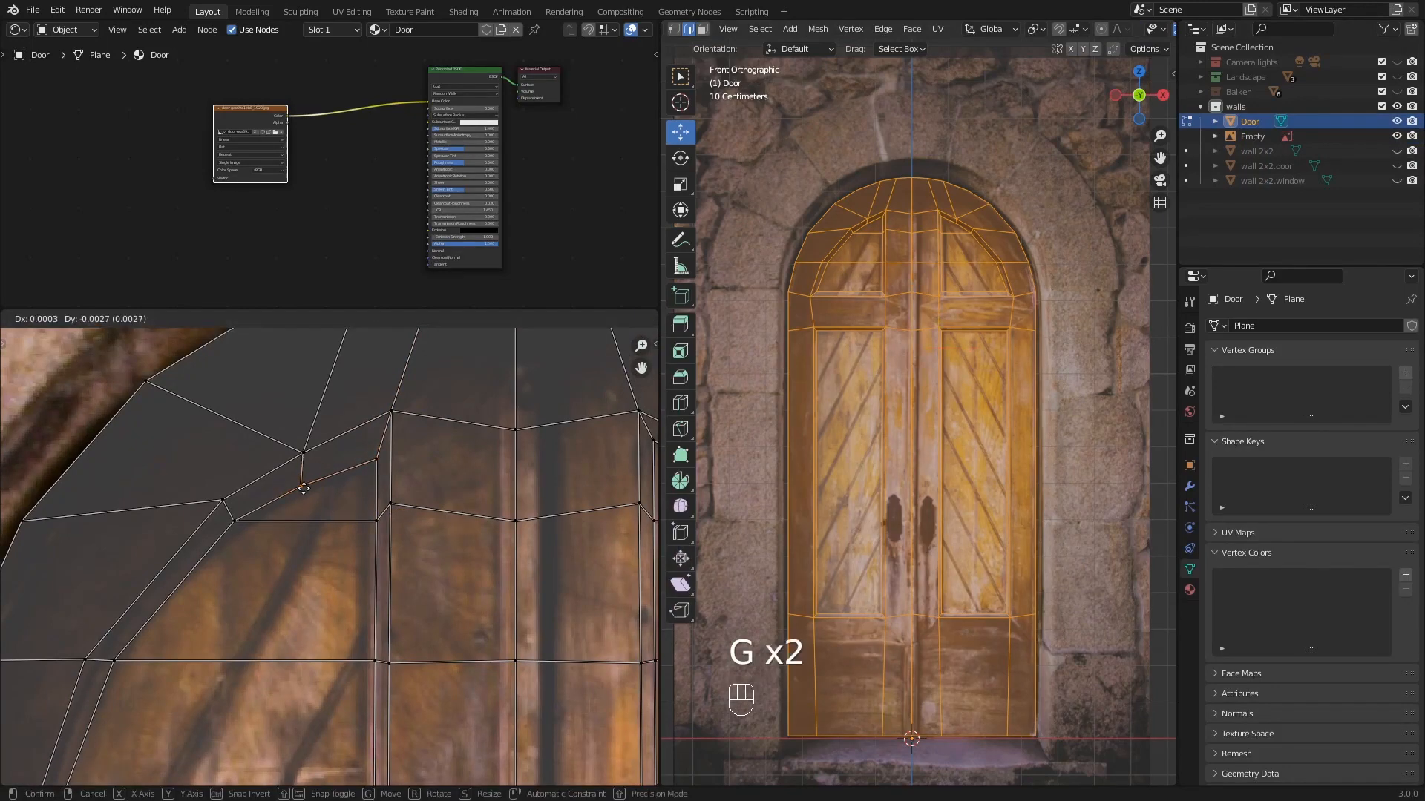
pyautogui.click(294, 498)
pyautogui.press('g')
pyautogui.click(242, 528)
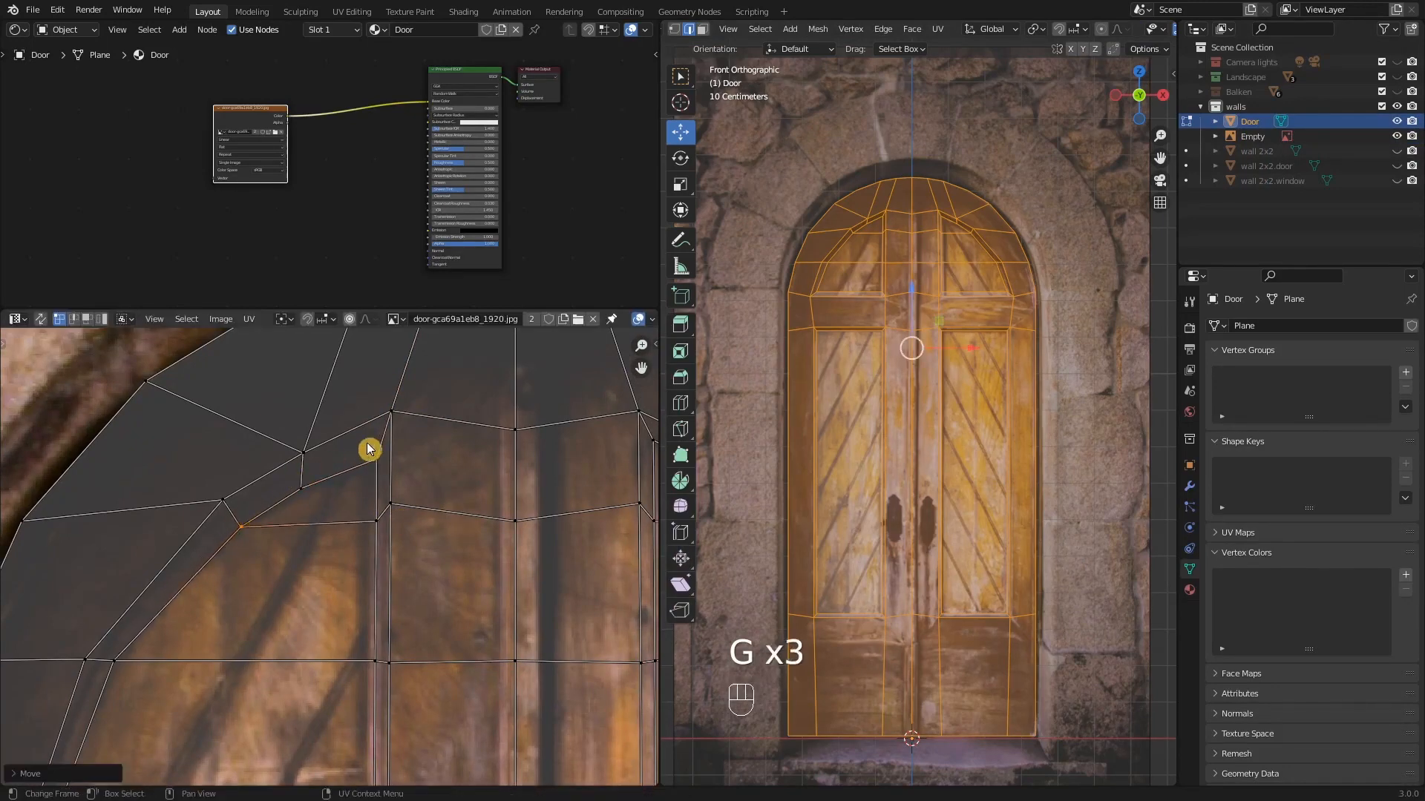
# - Move the three outer moulding UV vertices along the left arched panel's upper curve to match the photo, lowering the corner one along Y
pyautogui.click(394, 422)
pyautogui.press('g')
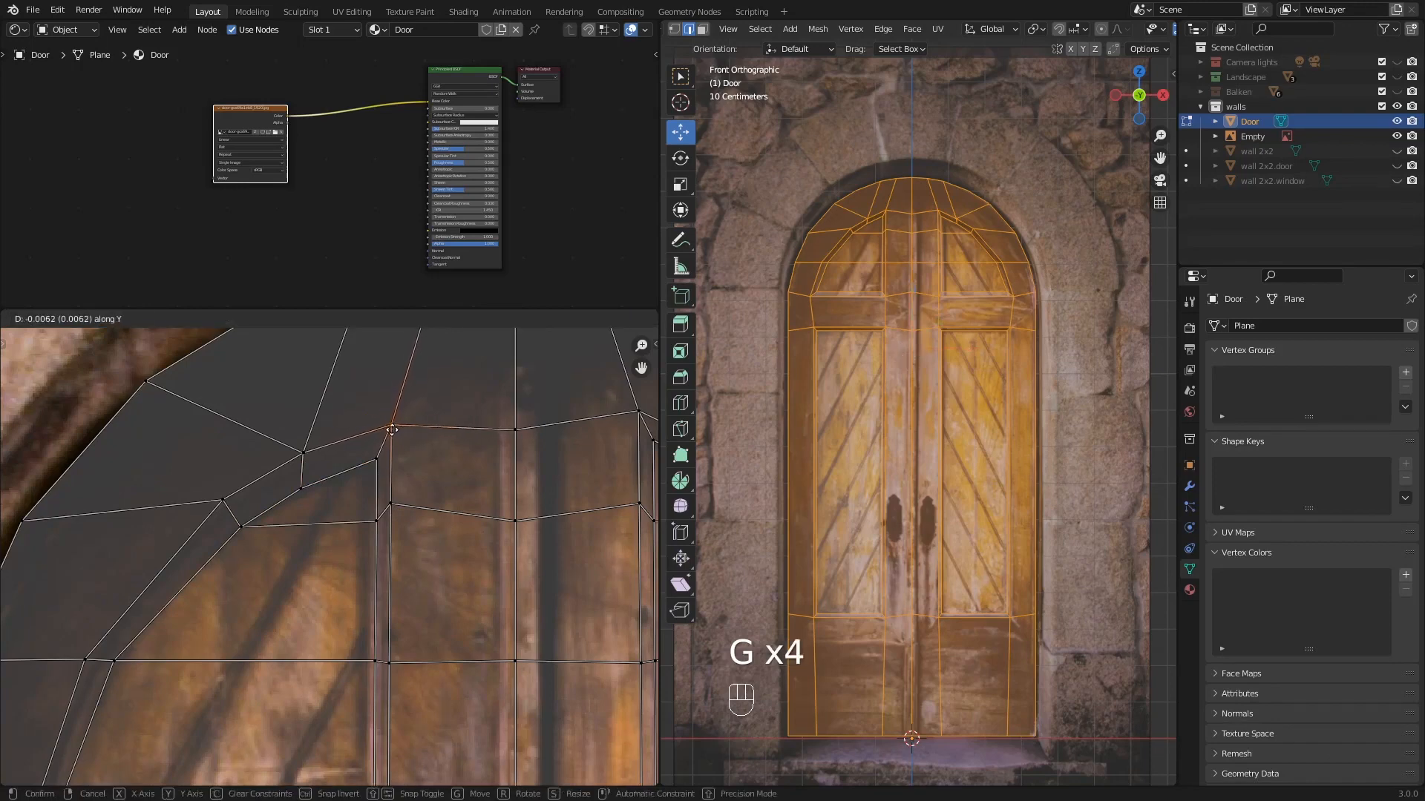
pyautogui.click(392, 431)
pyautogui.click(310, 460)
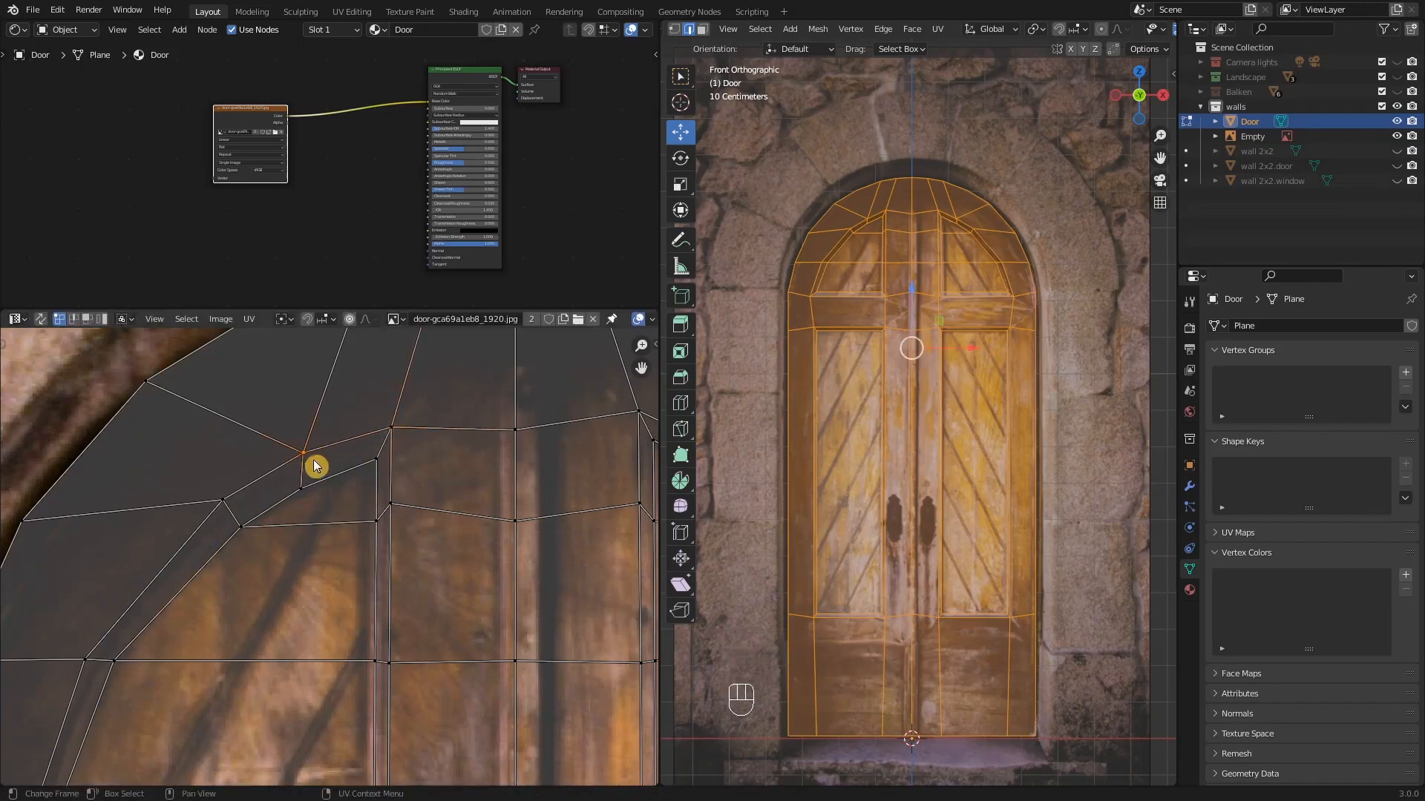
pyautogui.press('g')
pyautogui.click(309, 461)
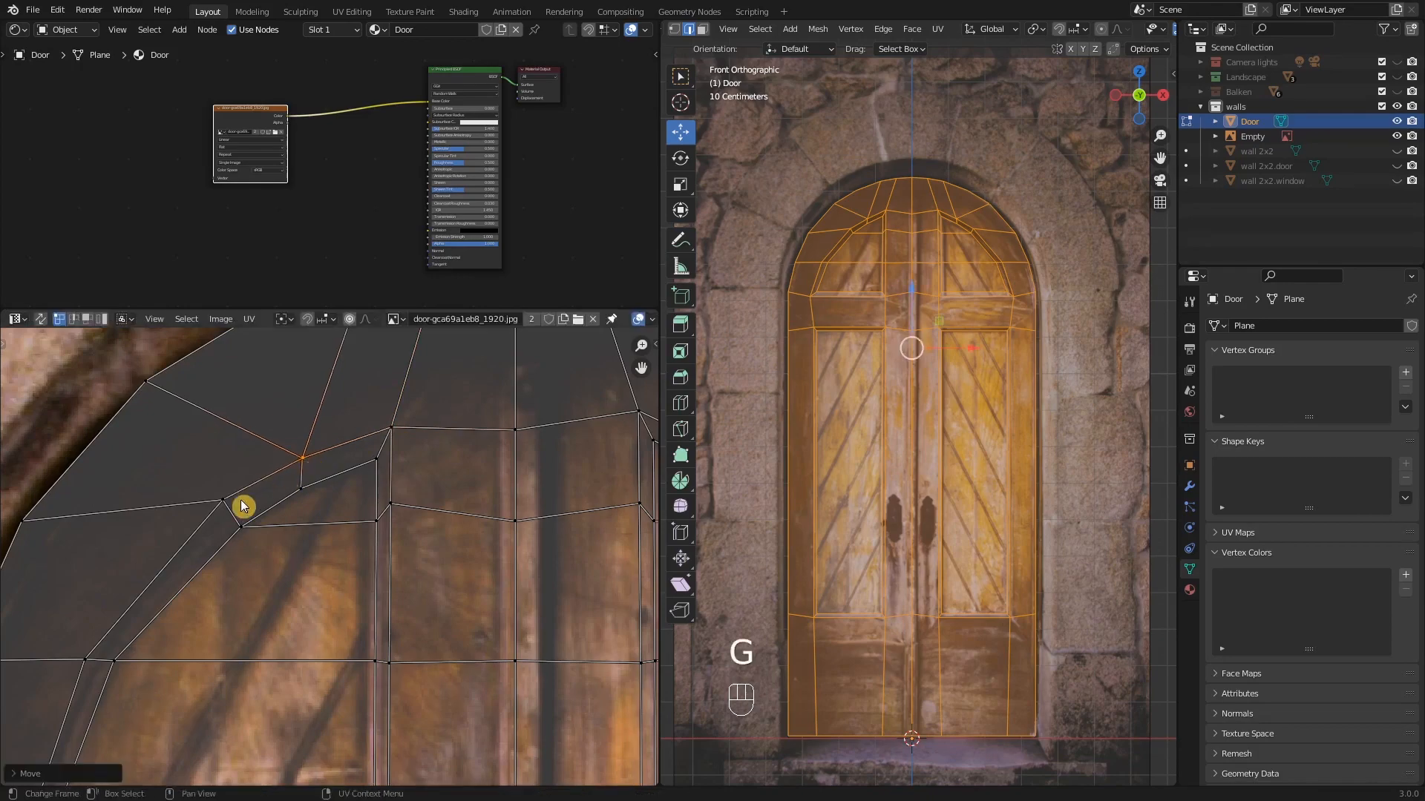
pyautogui.click(231, 507)
pyautogui.press('g')
pyautogui.click(244, 512)
# - Move the outer and inner lower-right corner UV vertices of the left arched panel's moulding onto the photographed corner
pyautogui.scroll(-3, 317, 554)
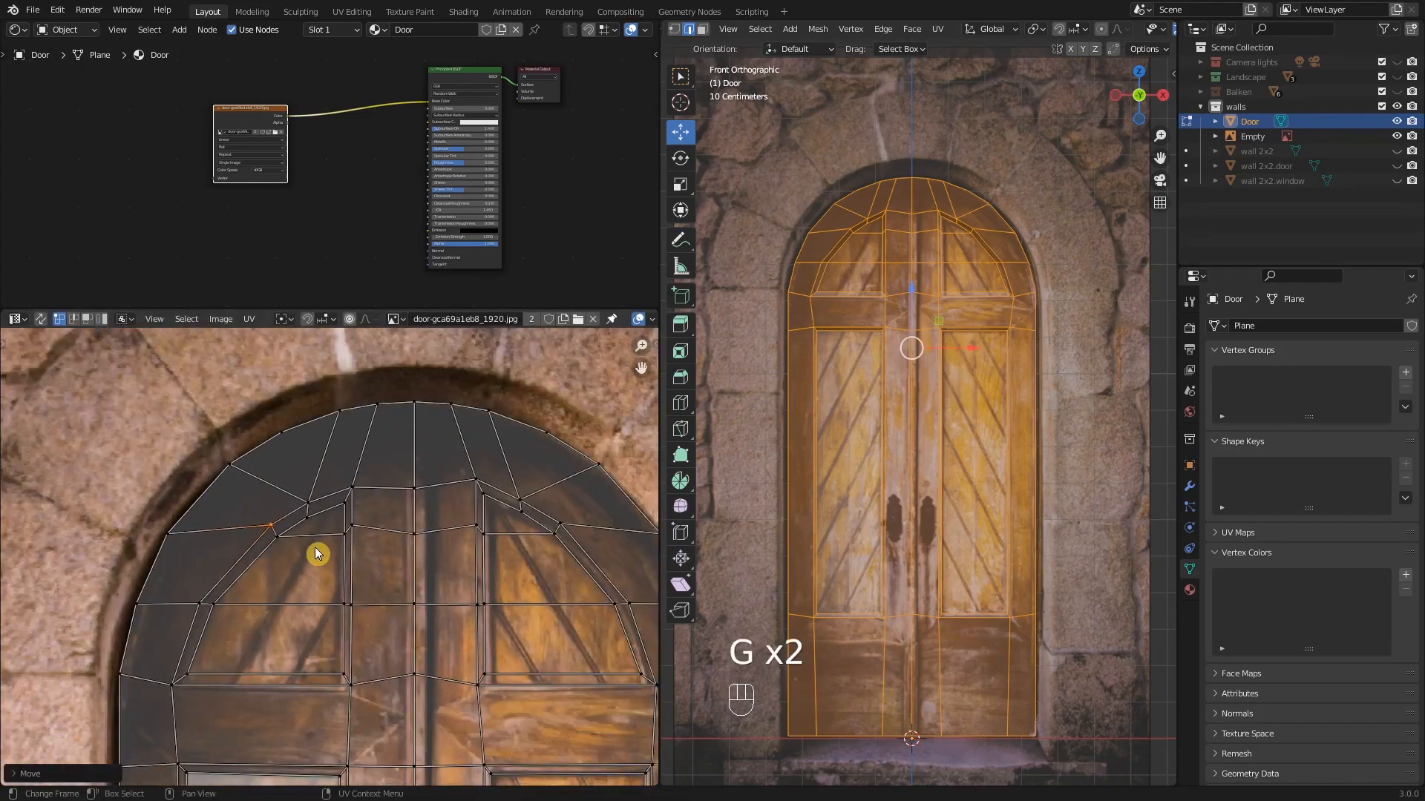
pyautogui.scroll(2, 391, 654)
pyautogui.keyDown('shift'); pyautogui.scroll(-4, 350, 509); pyautogui.keyUp('shift')
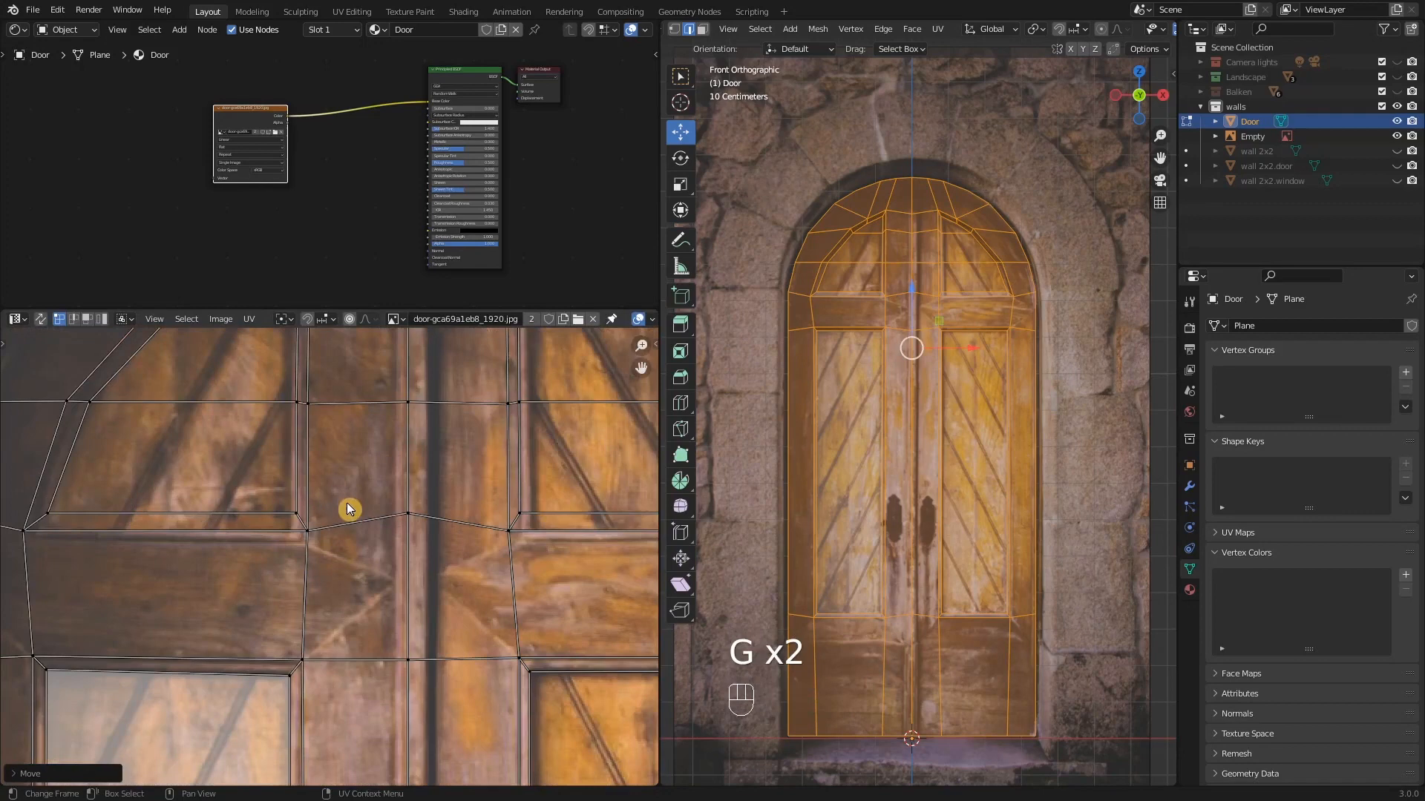
pyautogui.click(309, 534)
pyautogui.press('g')
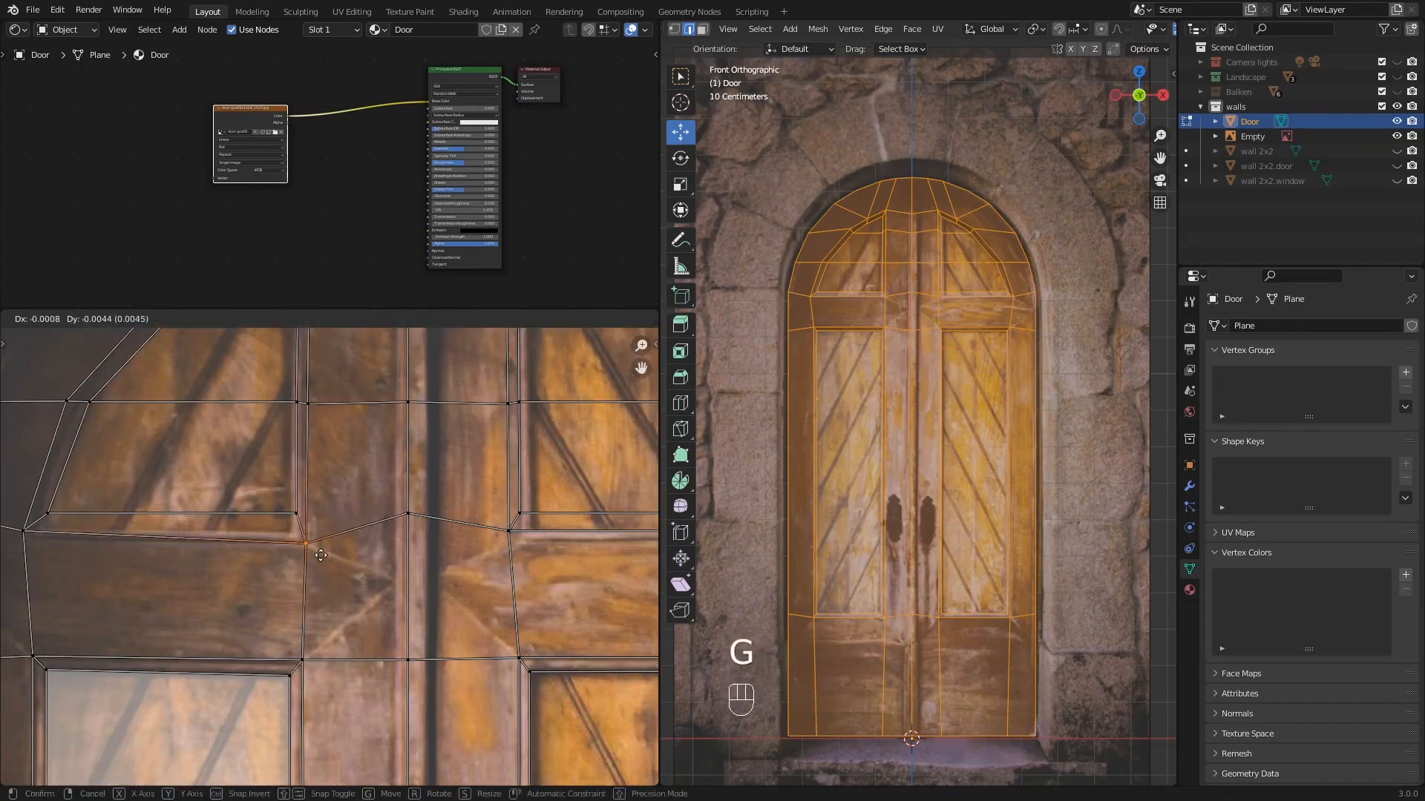
pyautogui.click(324, 564)
pyautogui.press('g')
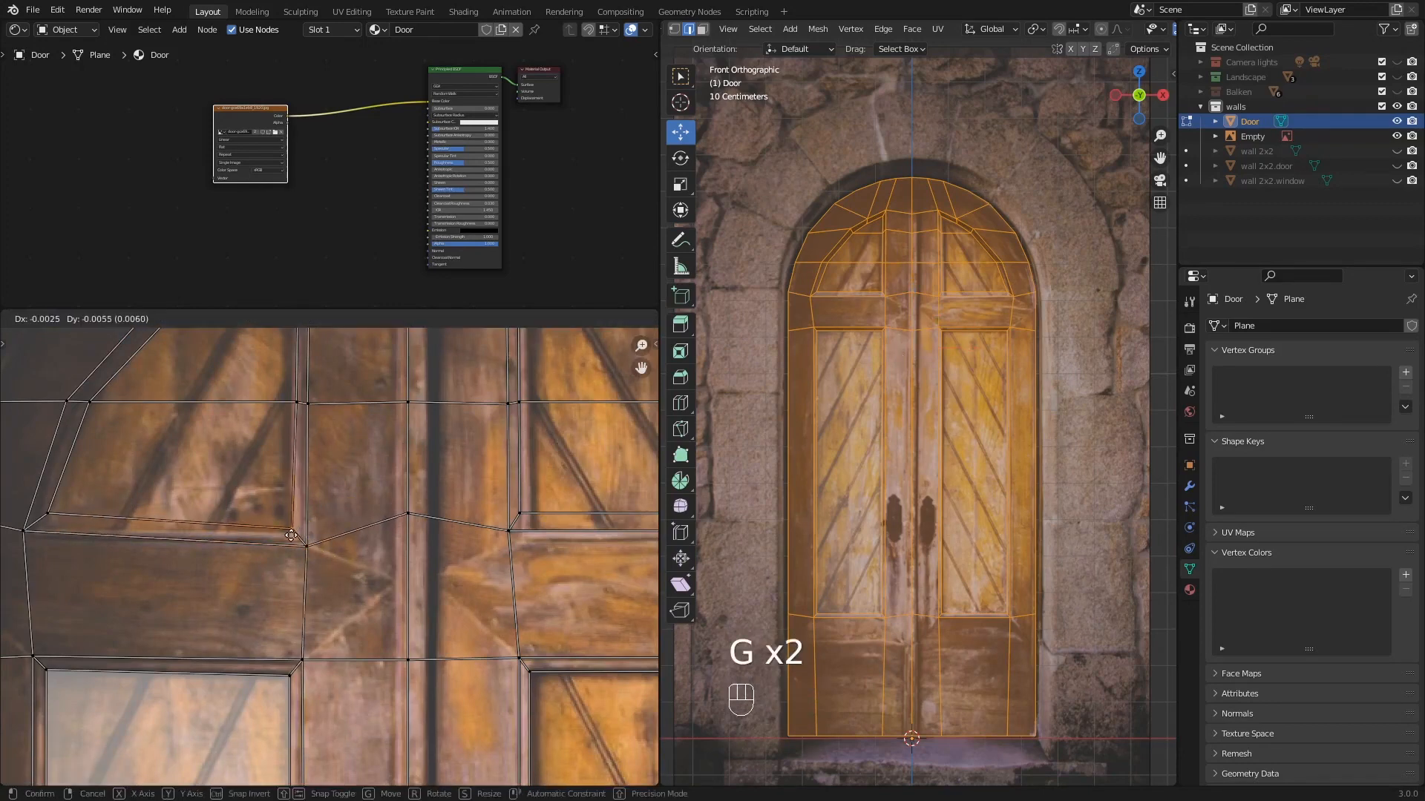
pyautogui.click(289, 537)
# - Move the outer and inner lower-left corner UV vertices of the left arched panel's moulding onto the photographed corner
pyautogui.keyDown('shift'); pyautogui.scroll(-3, 216, 551); pyautogui.keyUp('shift')
pyautogui.scroll(3, 223, 551)
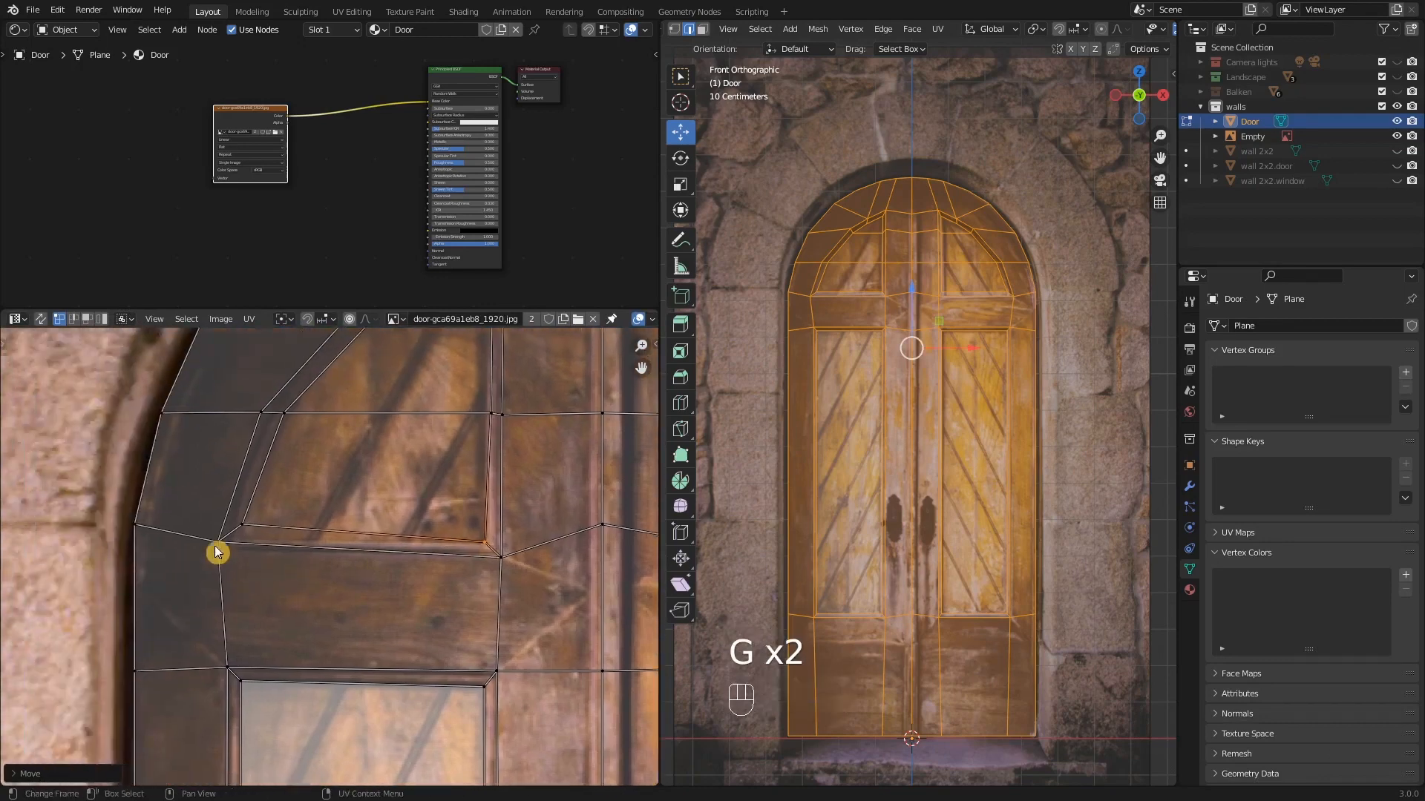
pyautogui.click(229, 550)
pyautogui.press('g')
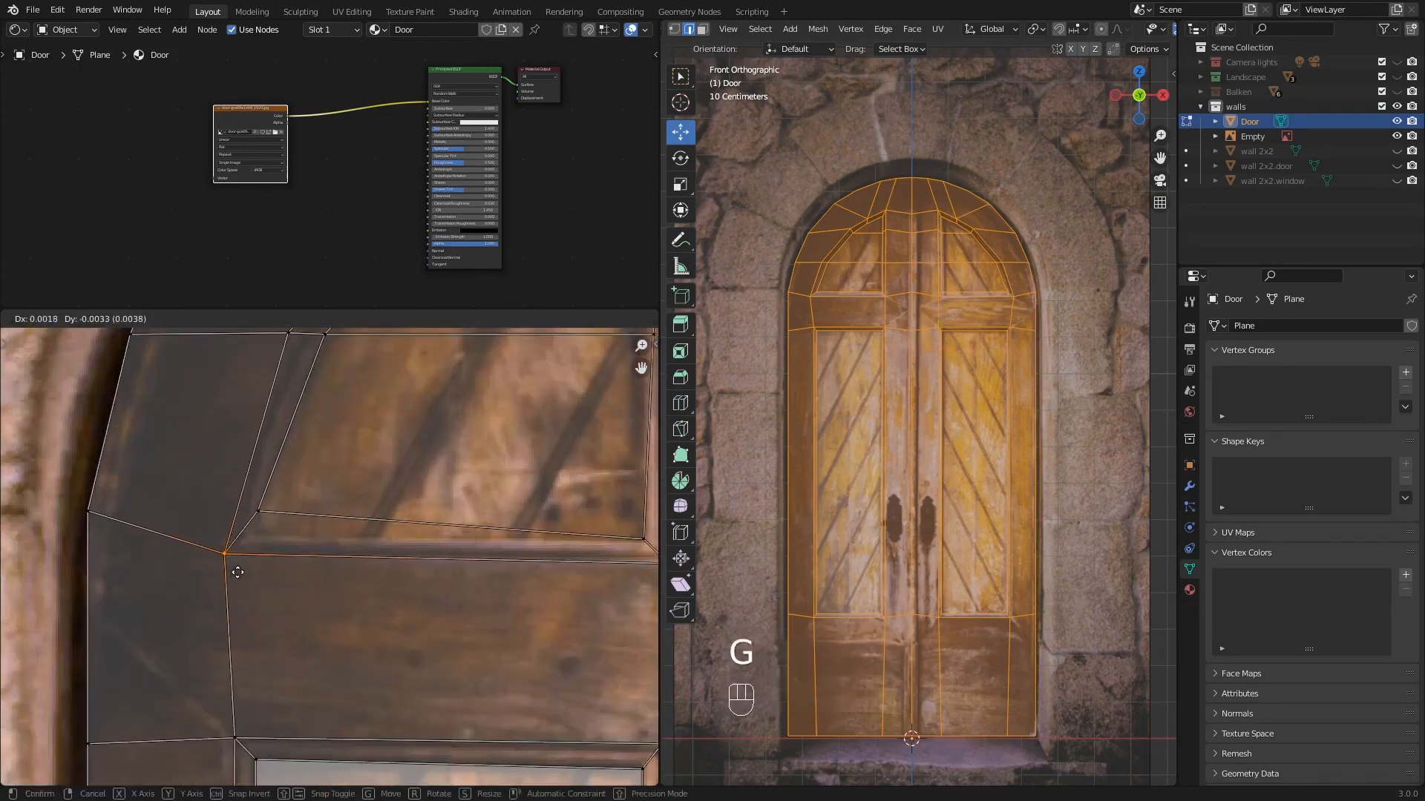
pyautogui.click(238, 573)
pyautogui.click(261, 523)
pyautogui.press('g')
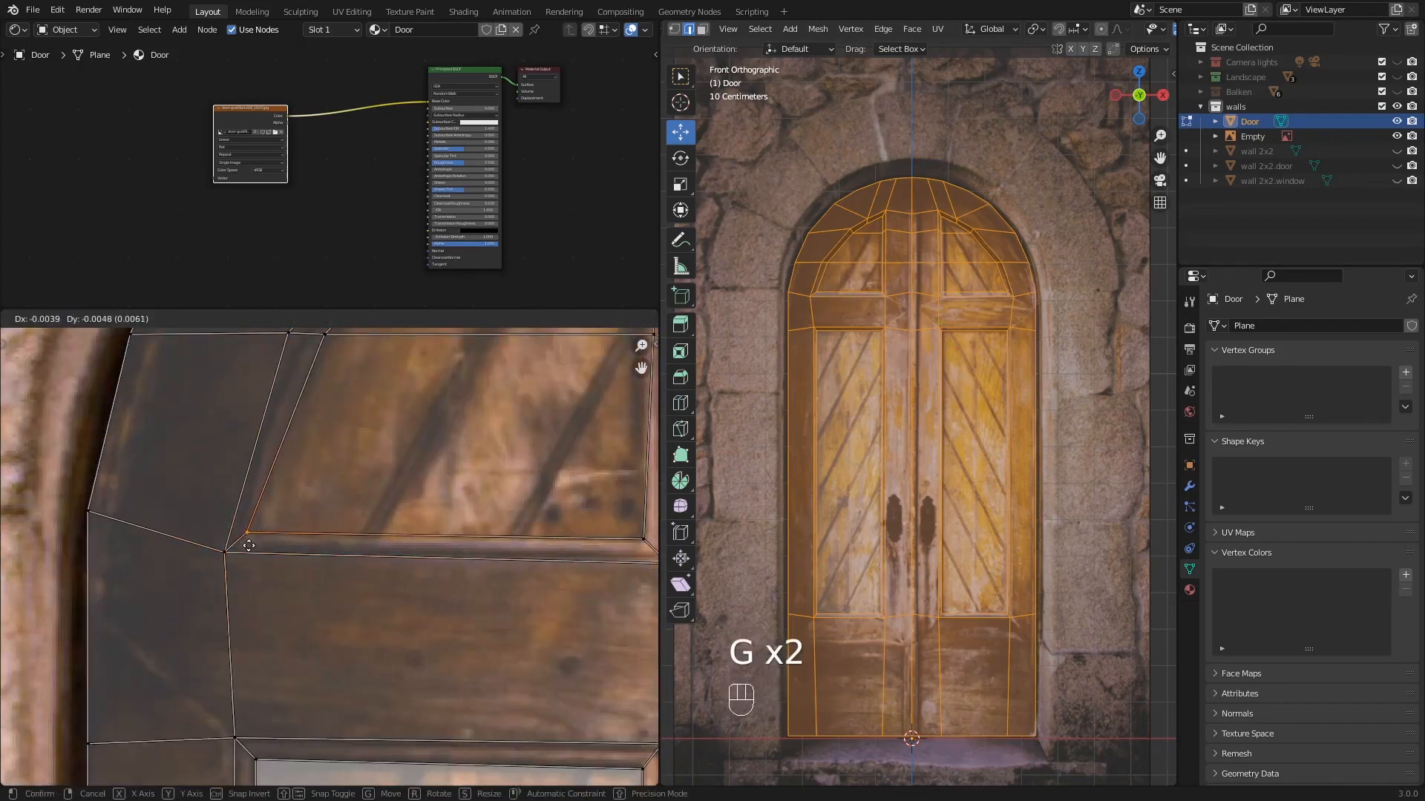
pyautogui.click(248, 546)
# - Shift the outer moulding UV vertex midway up the left arched panel's curved side slightly inward onto the photographed edge
pyautogui.keyDown('shift'); pyautogui.scroll(5, 265, 564); pyautogui.keyUp('shift')
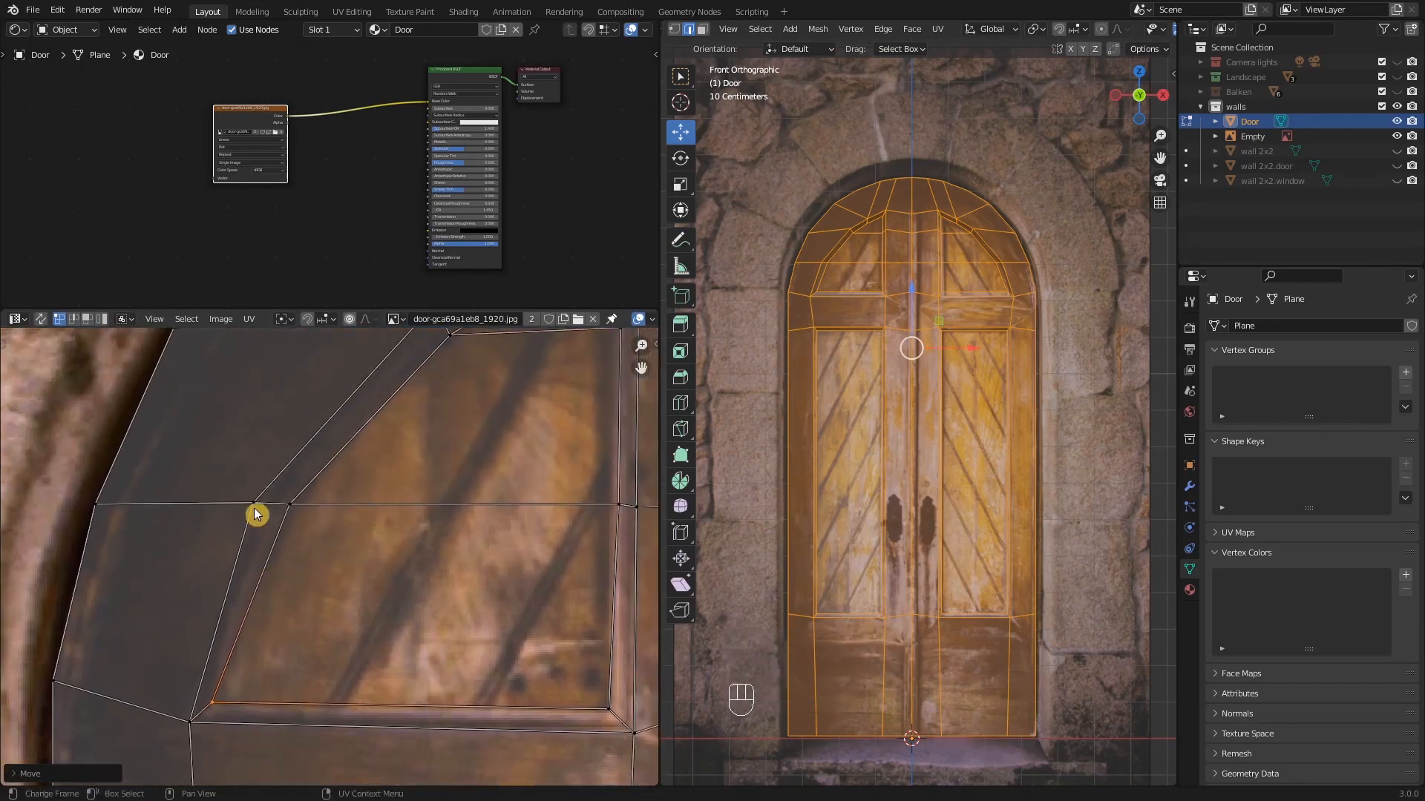
pyautogui.click(256, 514)
pyautogui.press('g')
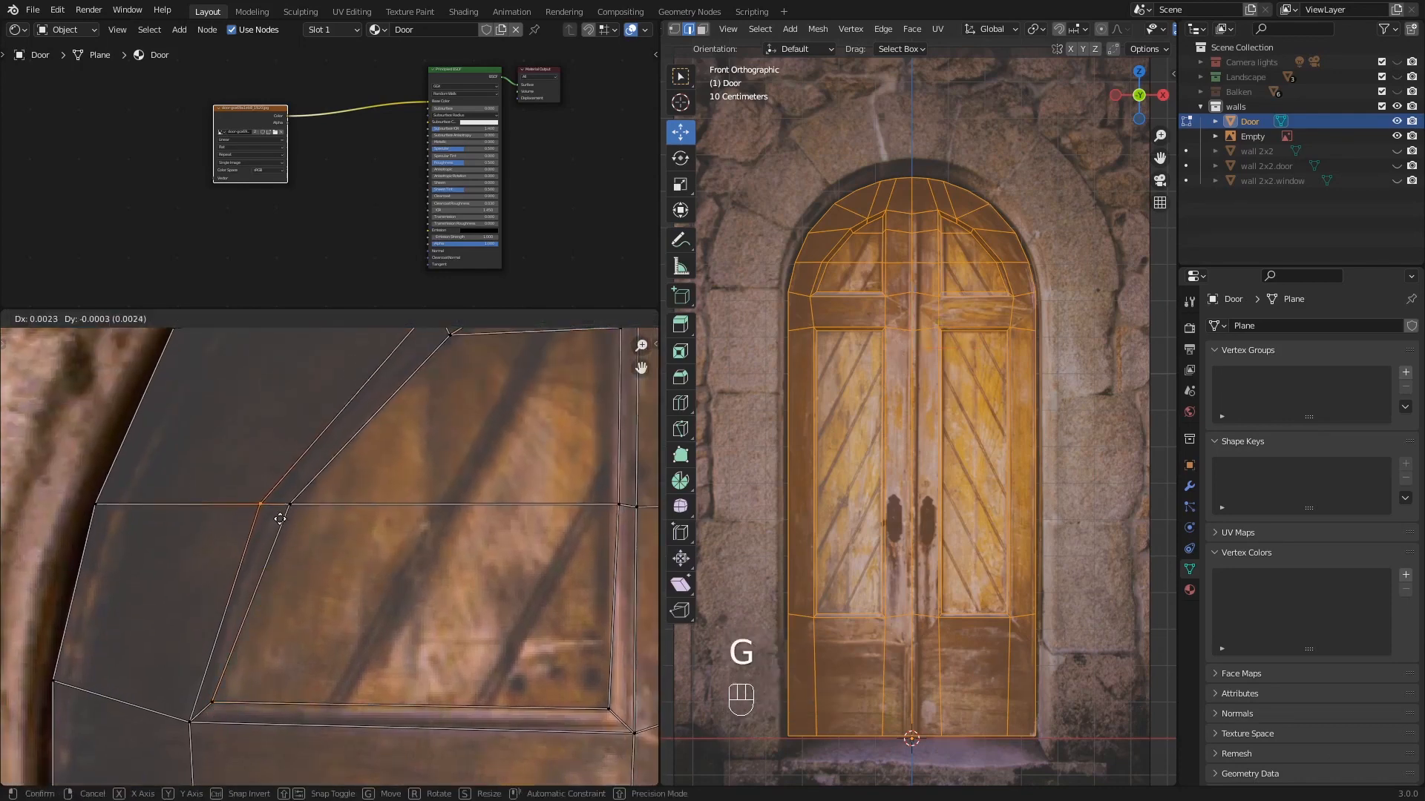
pyautogui.click(283, 519)
# - Adjust the outer and inner moulding UV vertices at the upper bend of the left arched panel's curve to match the photo
pyautogui.scroll(-1, 302, 544)
pyautogui.keyDown('shift'); pyautogui.moveTo(446, 530); pyautogui.dragTo(290, 623, button='middle'); pyautogui.keyUp('shift')
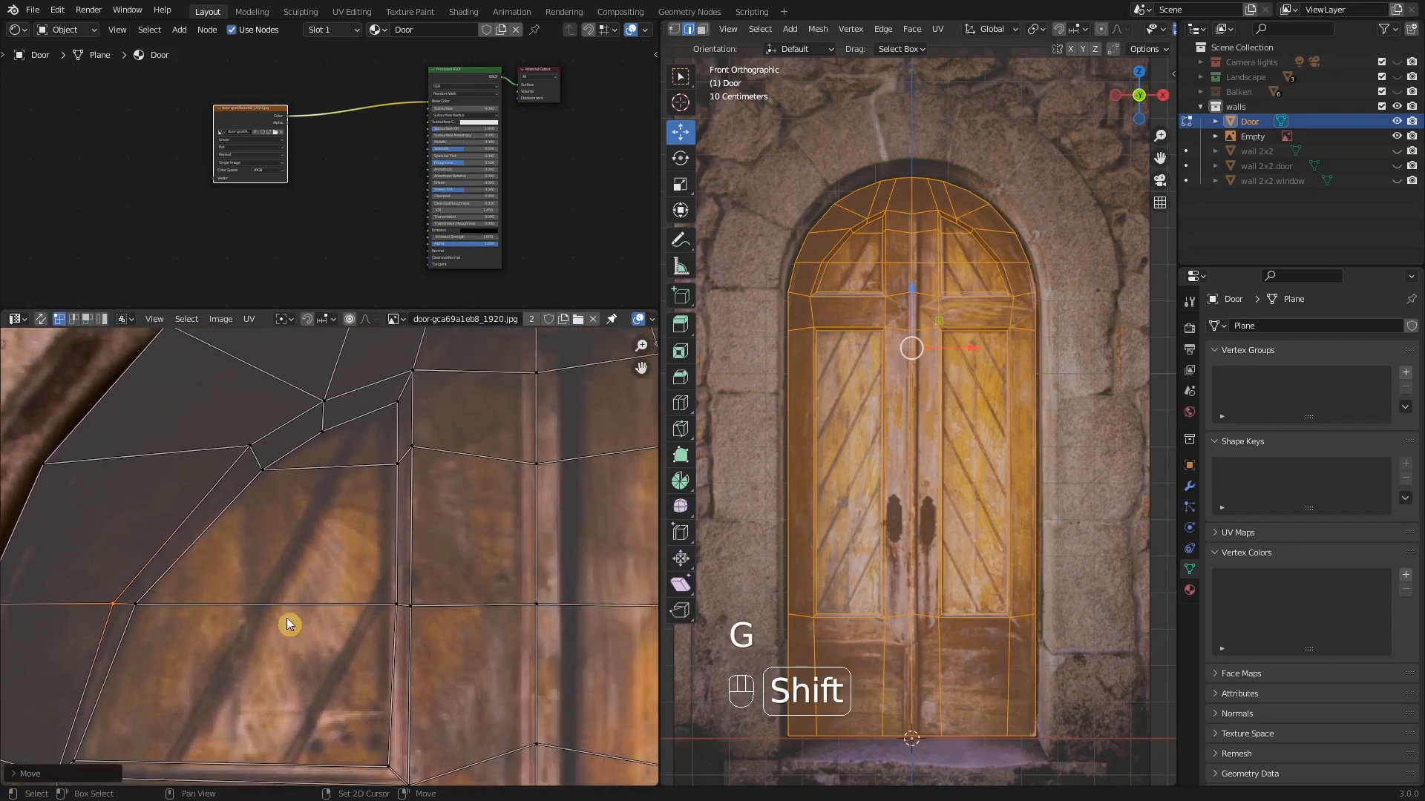
pyautogui.click(272, 476)
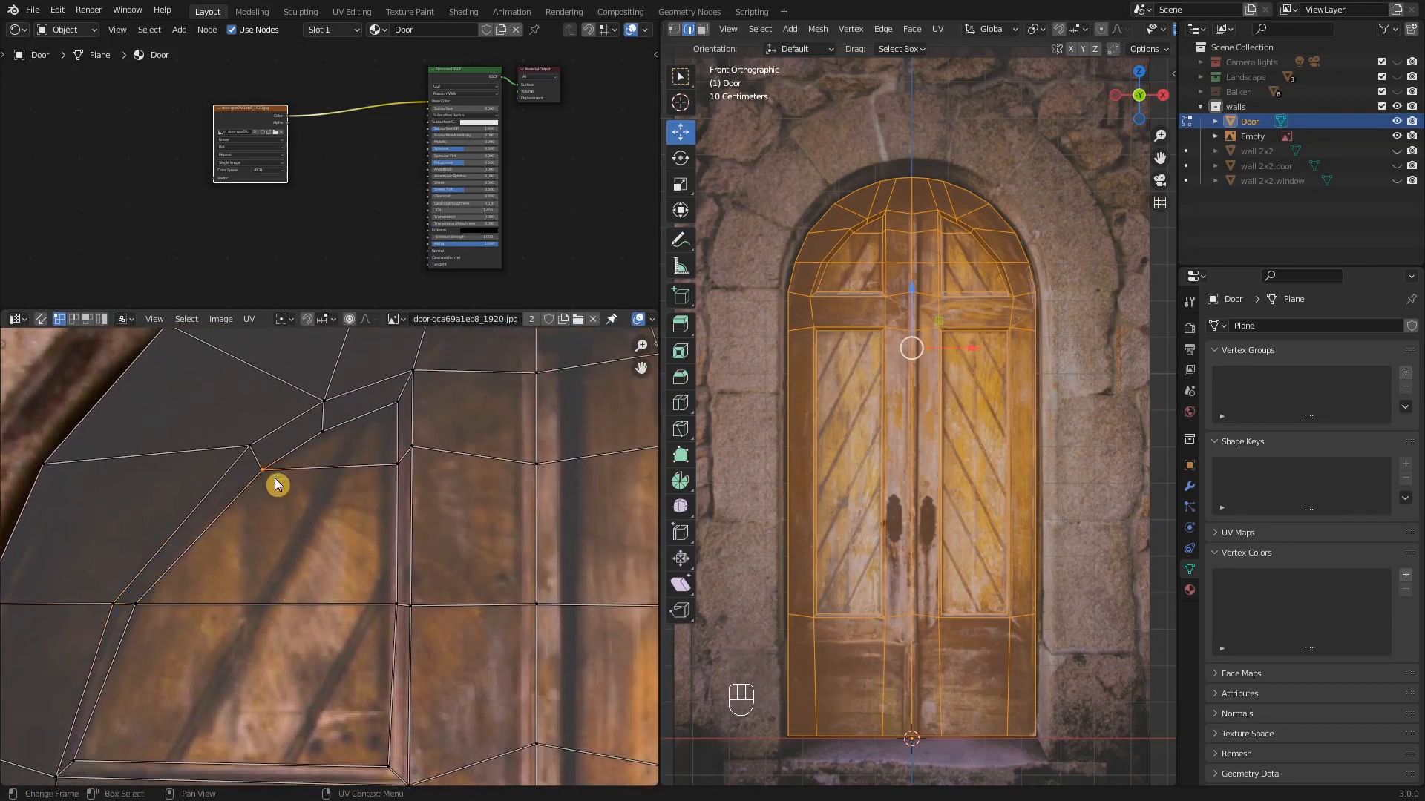
pyautogui.press('g')
pyautogui.click(261, 454)
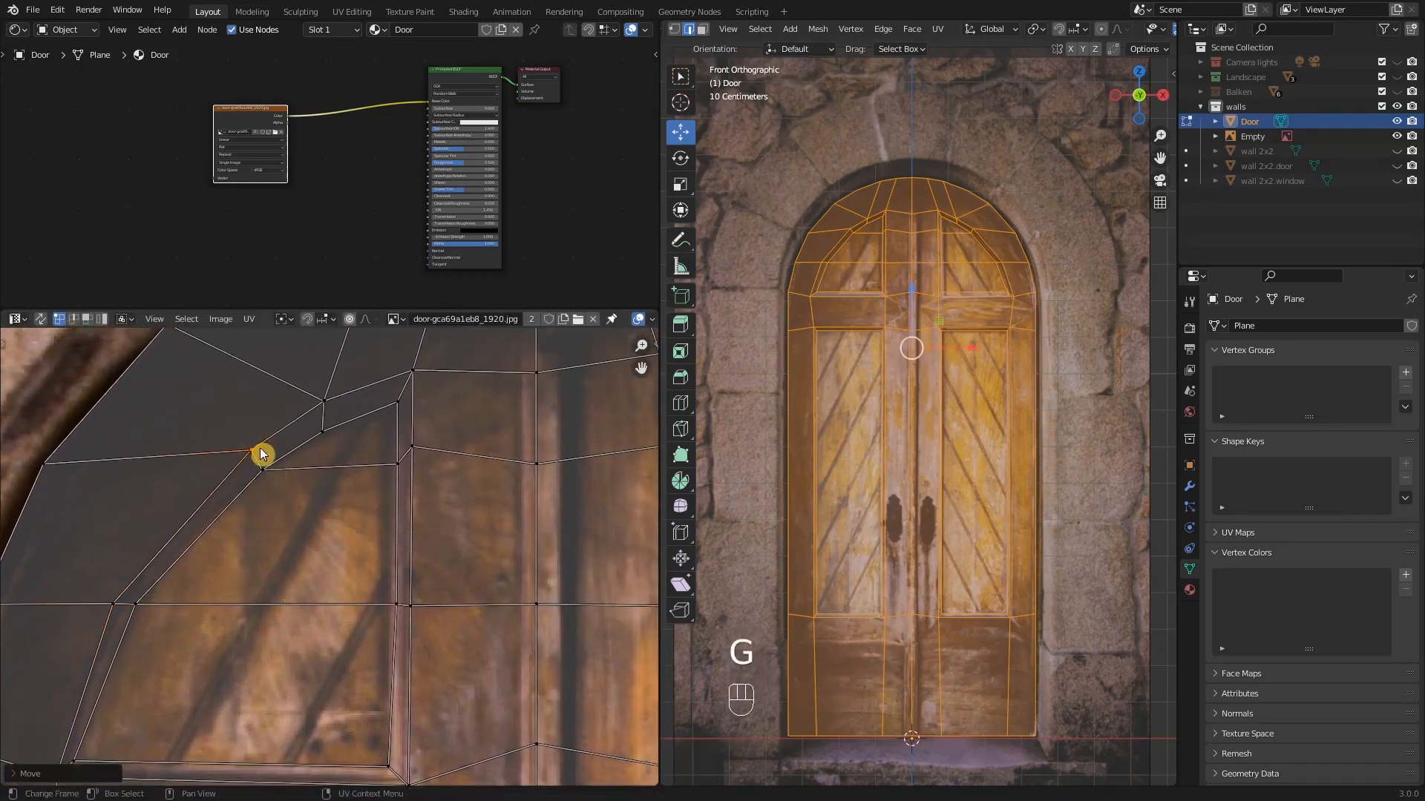
pyautogui.click(267, 474)
pyautogui.press('g')
pyautogui.click(265, 468)
# - Move the inner and outer lower-left corner UV vertices of the right arched panel's moulding onto the photographed corner
pyautogui.scroll(-5, 286, 481)
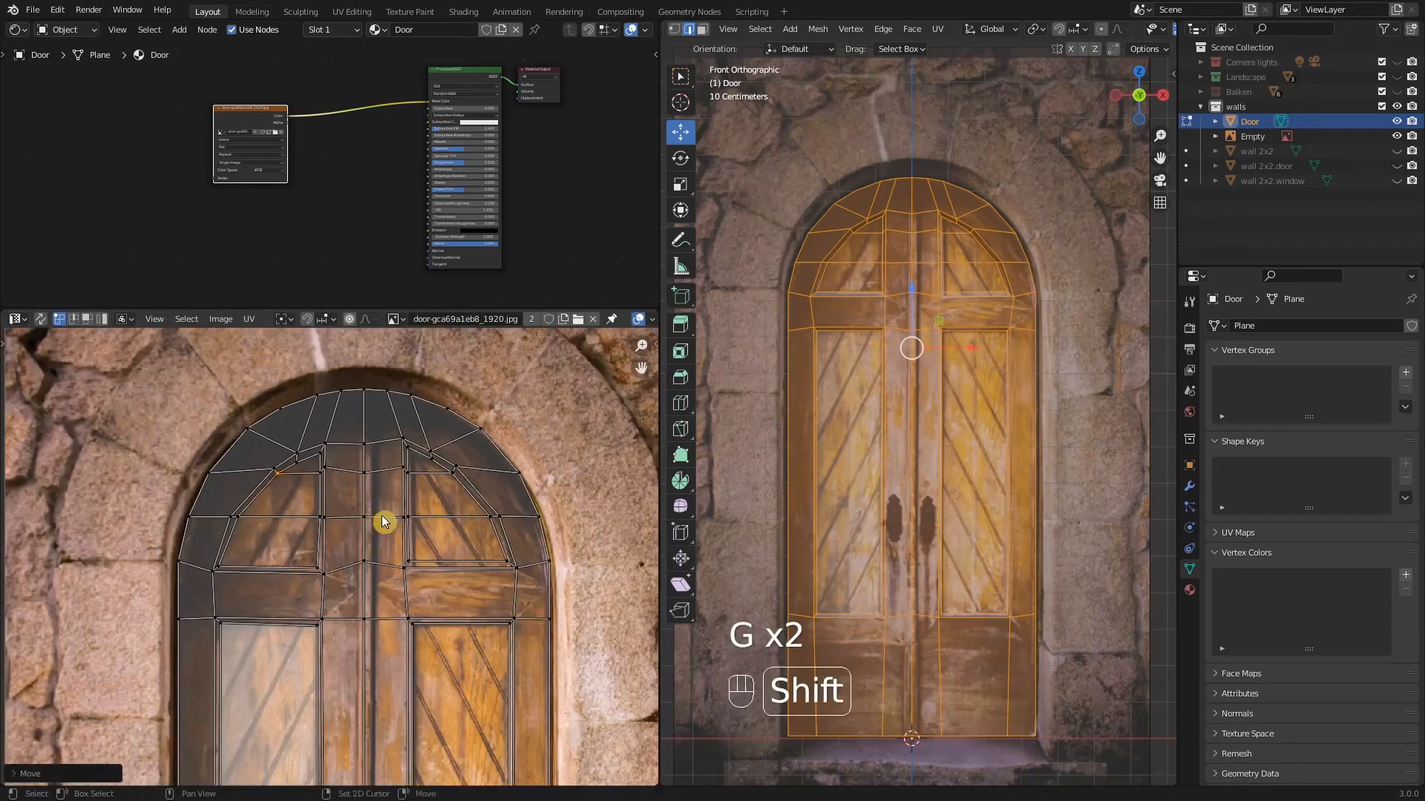
pyautogui.keyDown('shift'); pyautogui.moveTo(382, 516); pyautogui.dragTo(246, 483, button='middle'); pyautogui.keyUp('shift')
pyautogui.scroll(4, 247, 489)
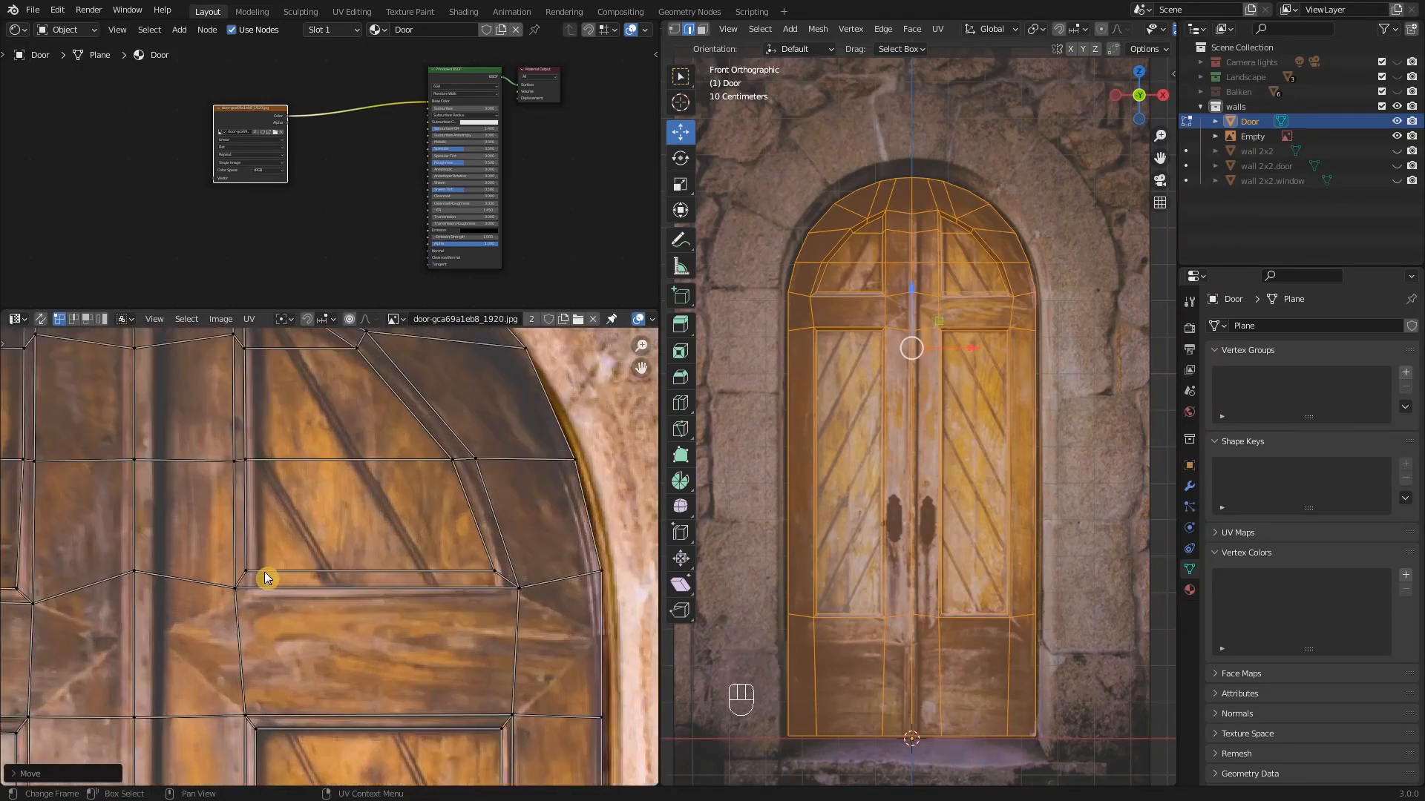
pyautogui.click(267, 582)
pyautogui.keyDown('shift'); pyautogui.click(245, 600); pyautogui.keyUp('shift')
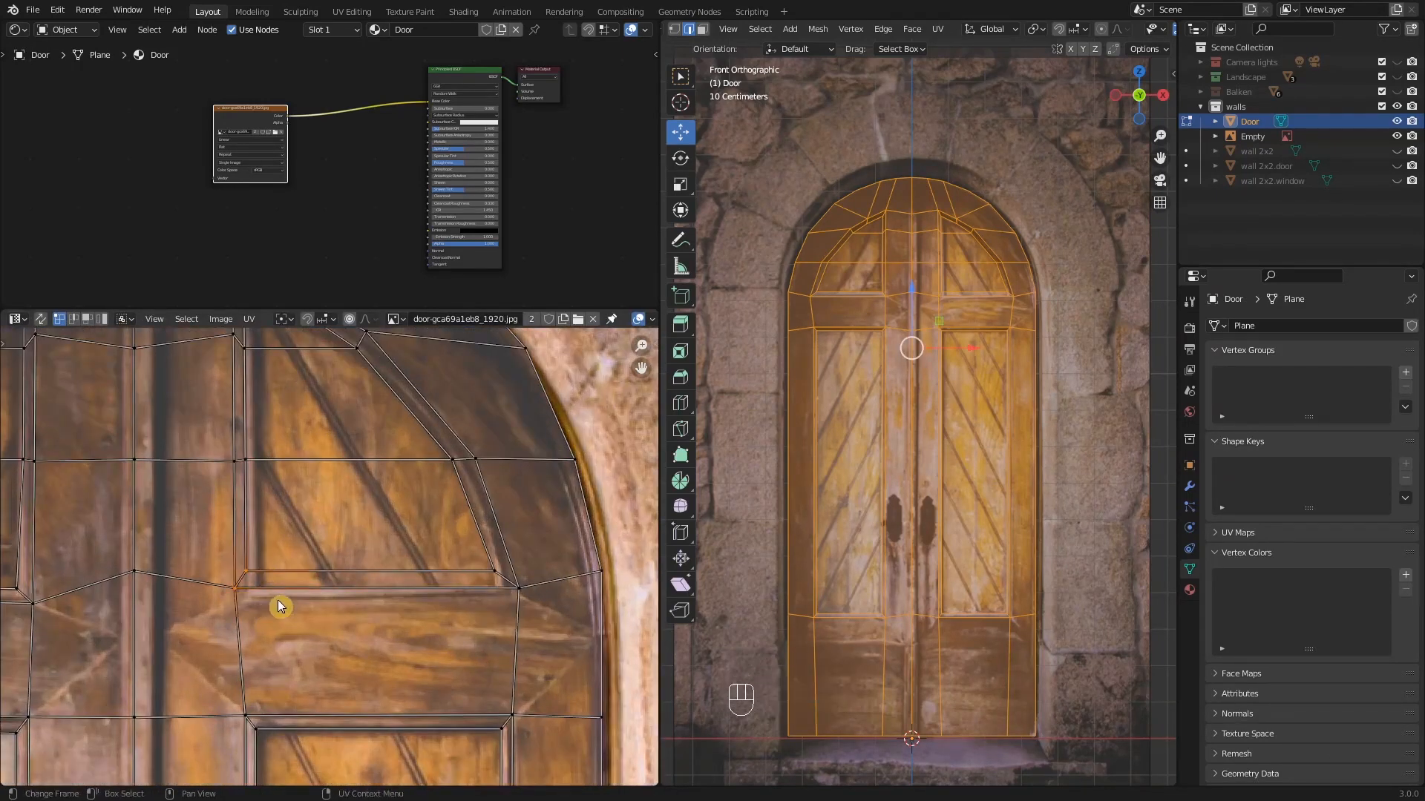
pyautogui.press('g')
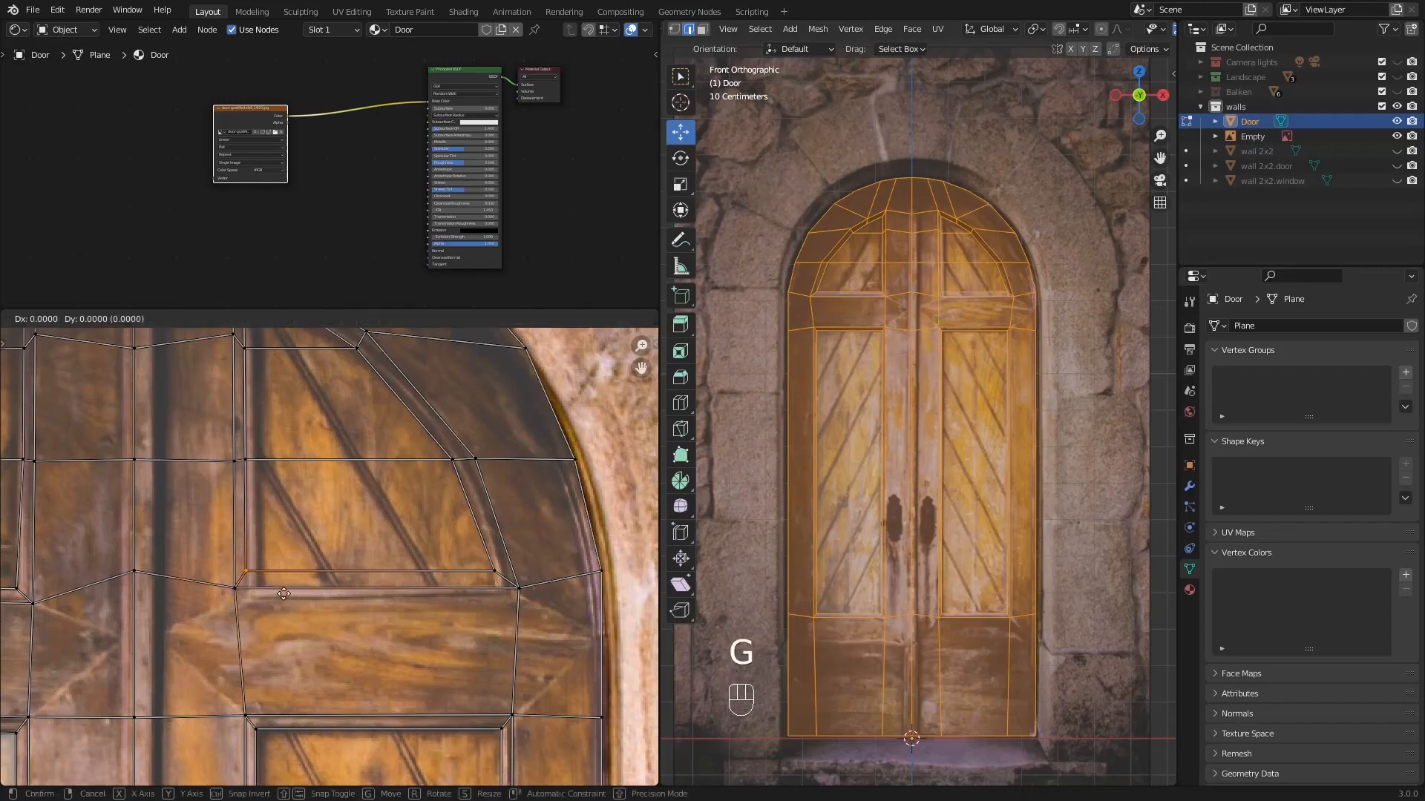
pyautogui.click(298, 614)
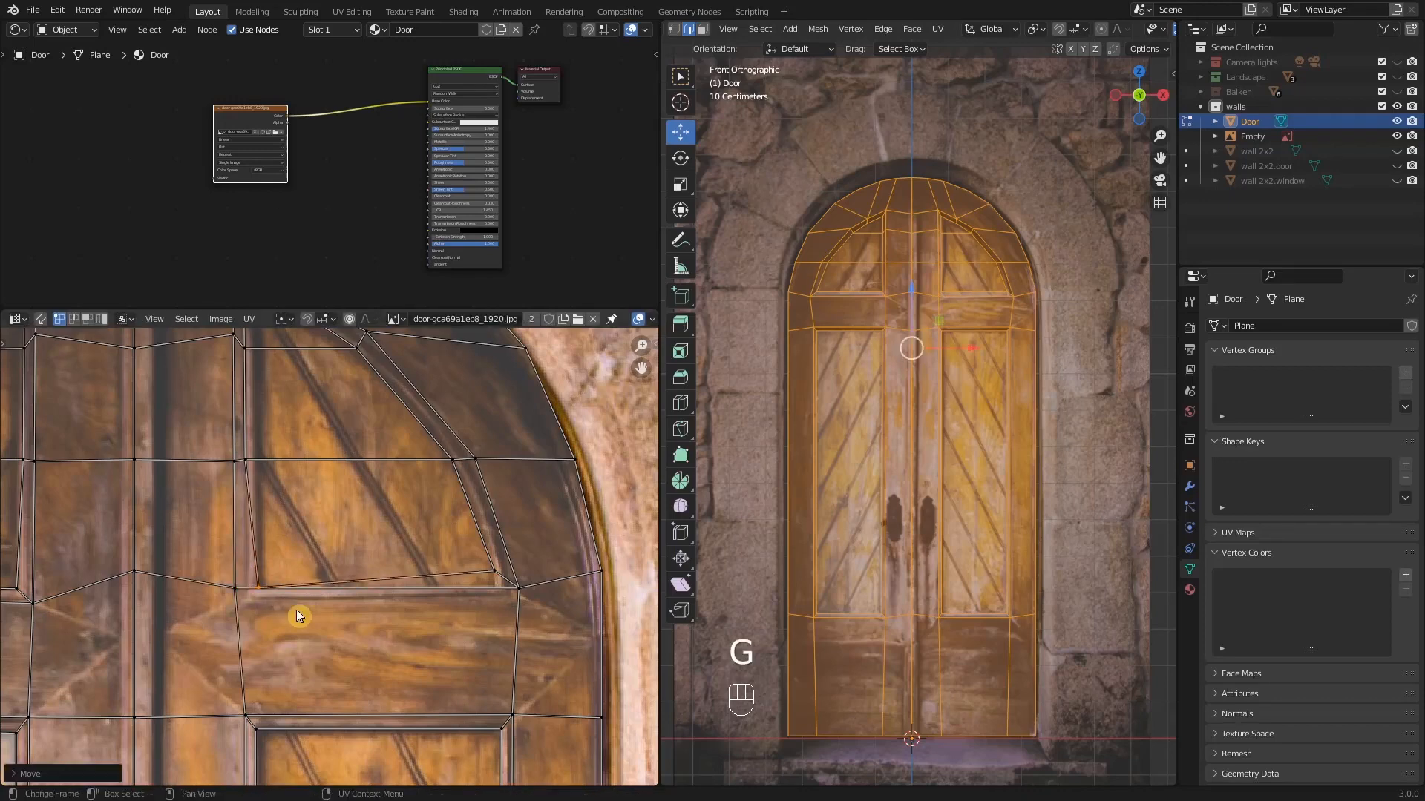
pyautogui.scroll(3, 248, 602)
pyautogui.press('g')
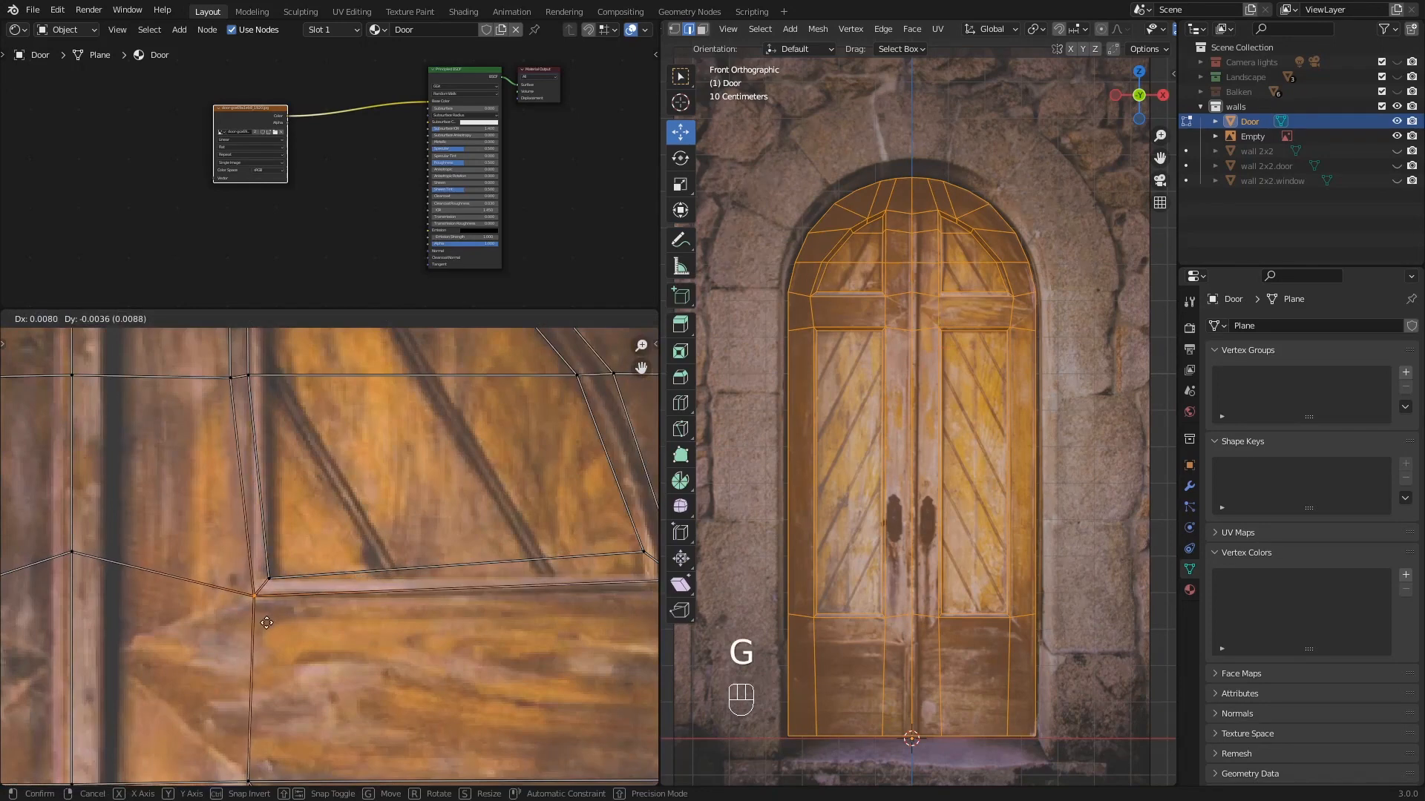
pyautogui.click(275, 627)
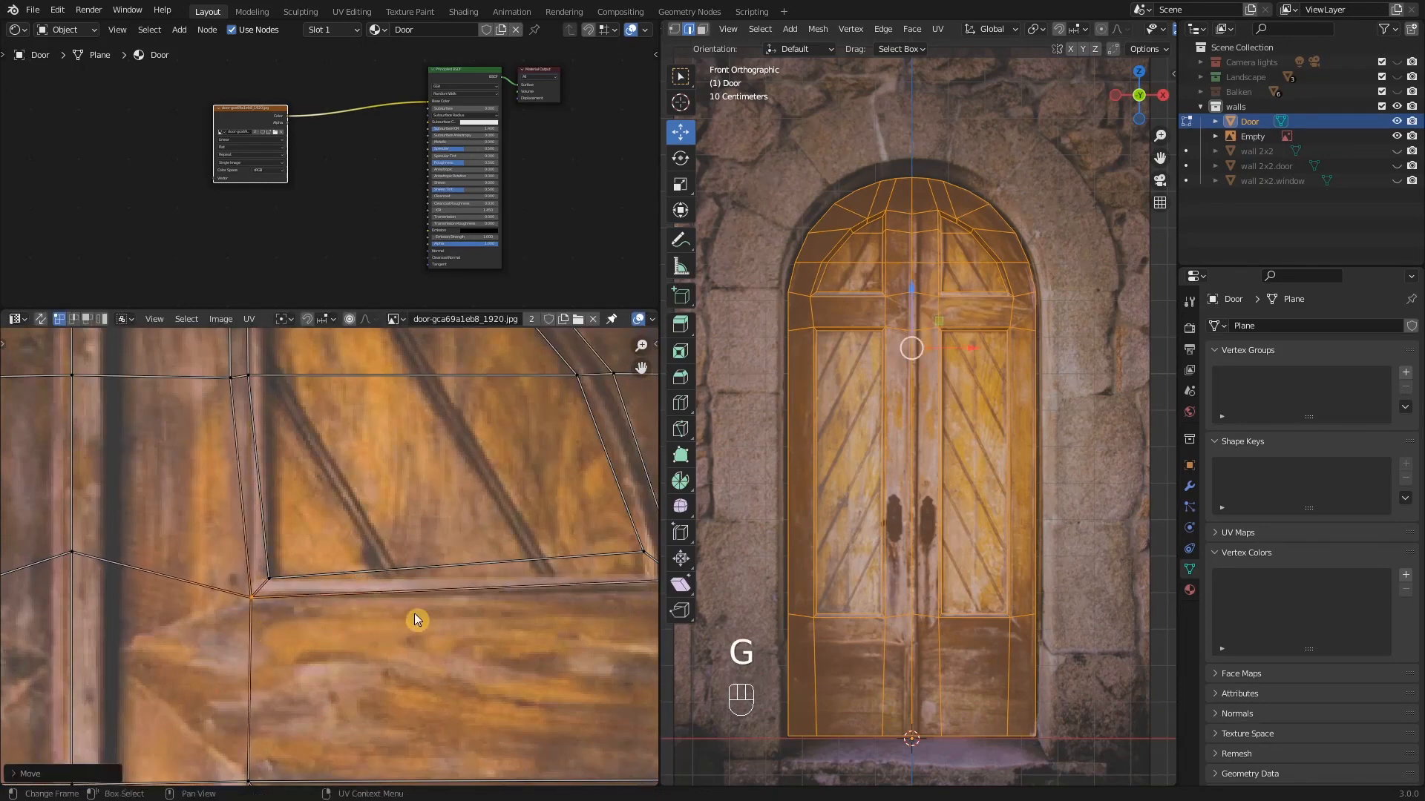
# - Move the outer and inner lower-right corner UV vertices of the right arched panel's moulding onto the photographed corner
pyautogui.keyDown('shift'); pyautogui.moveTo(417, 619); pyautogui.dragTo(158, 625, button='middle'); pyautogui.keyUp('shift')
pyautogui.click(412, 604)
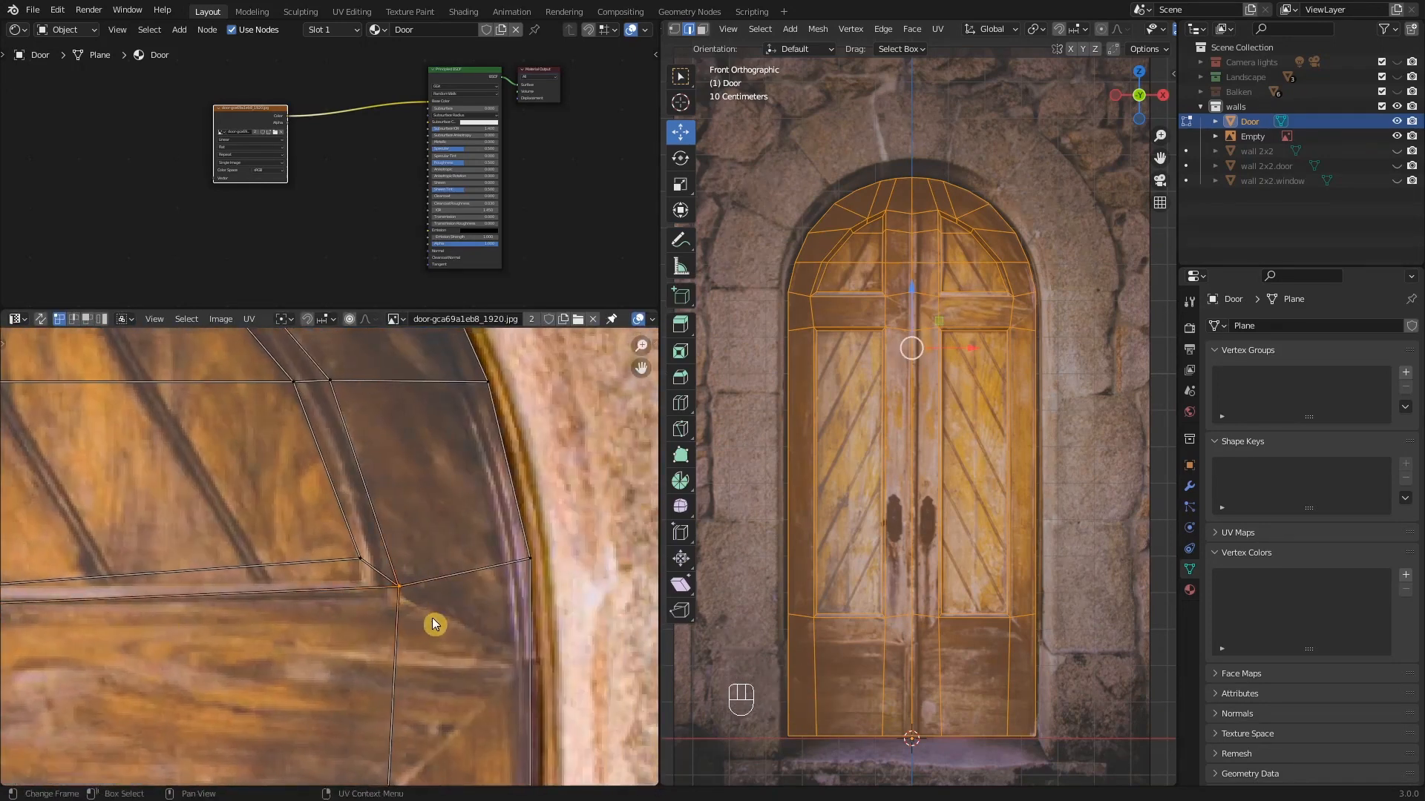
pyautogui.press('g')
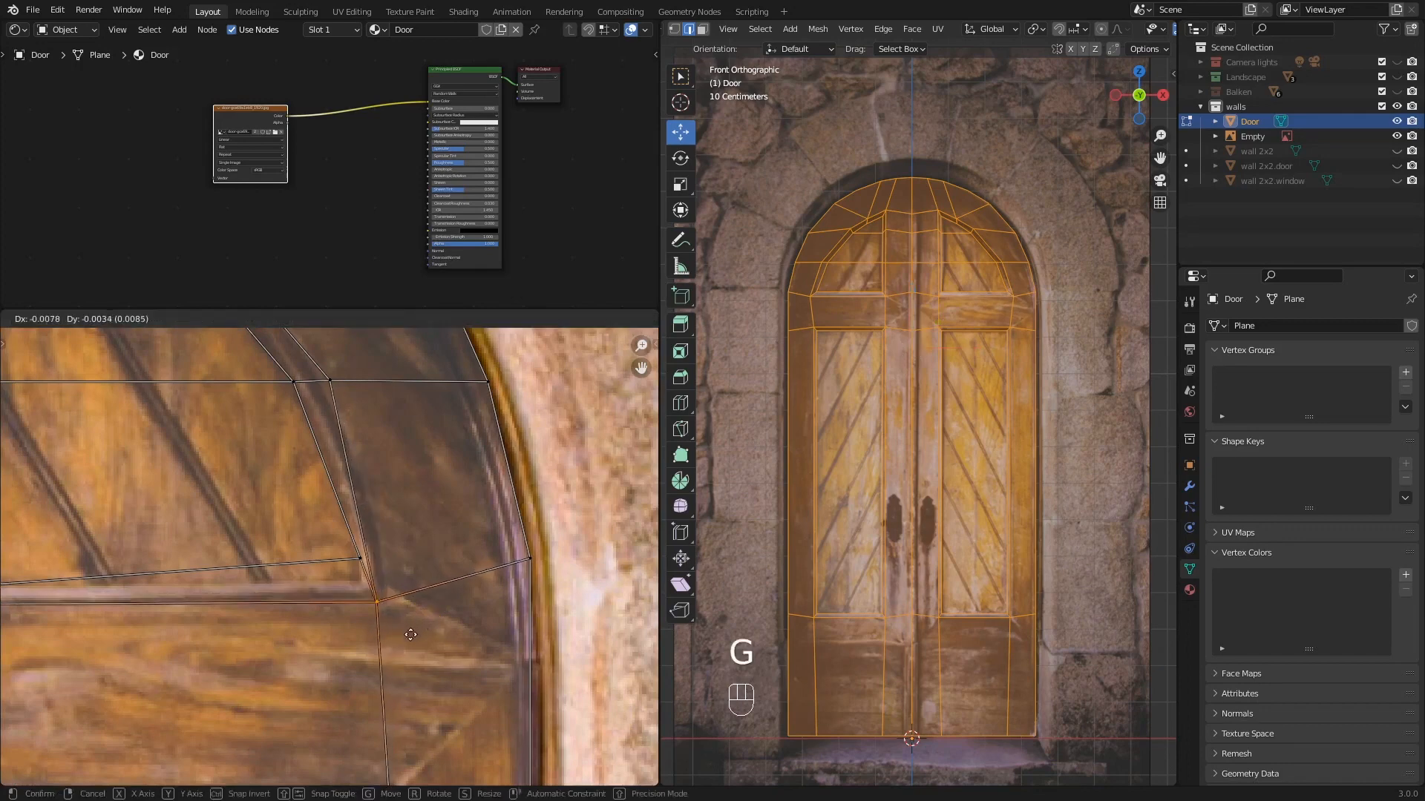
pyautogui.click(422, 638)
pyautogui.click(364, 576)
pyautogui.press('g')
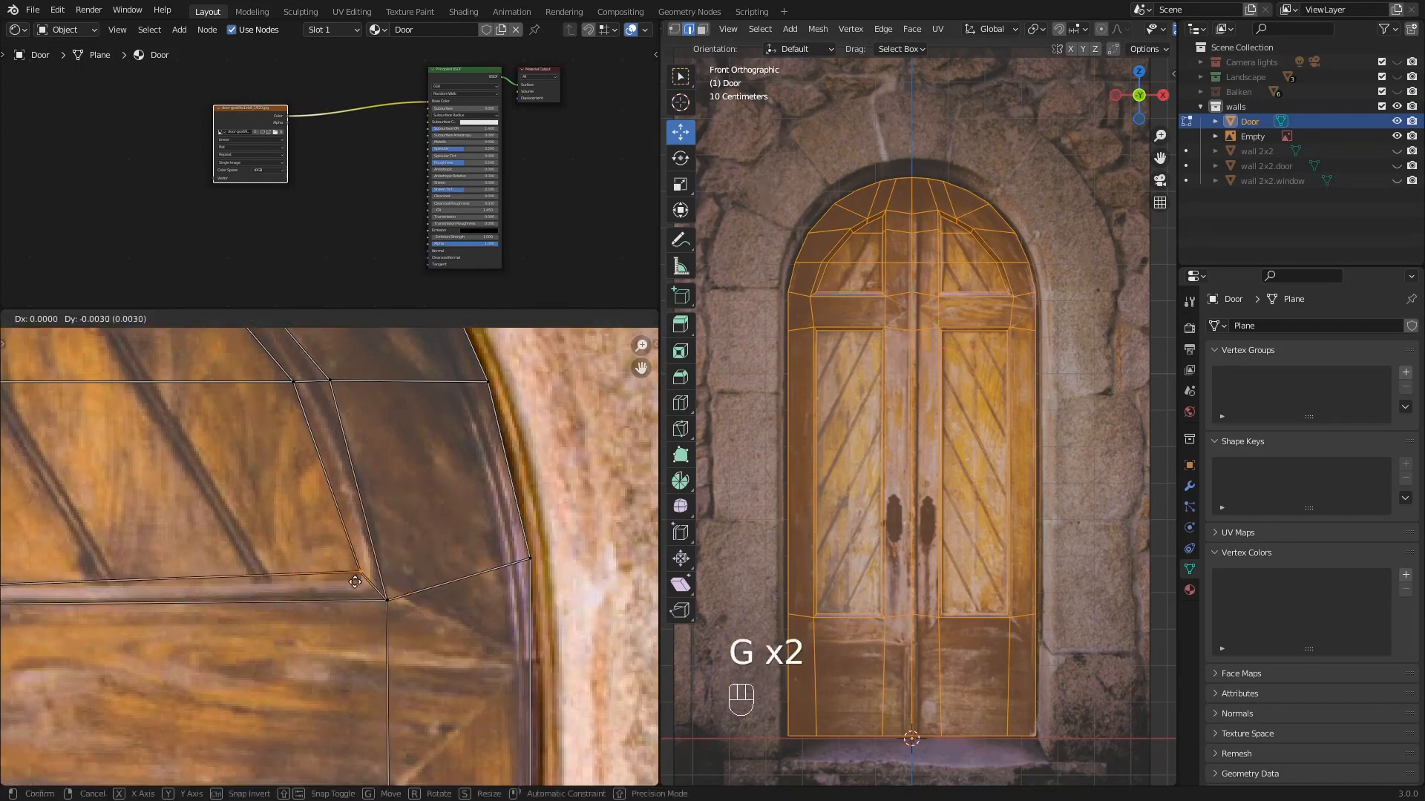
# - Align the UV vertices at the right arched panel's lower outer corner and halfway up its curved frame with the photo's moulding
pyautogui.click(358, 593)
pyautogui.keyDown('shift'); pyautogui.moveTo(359, 475); pyautogui.dragTo(364, 636, button='middle'); pyautogui.keyUp('shift')
pyautogui.click(364, 619)
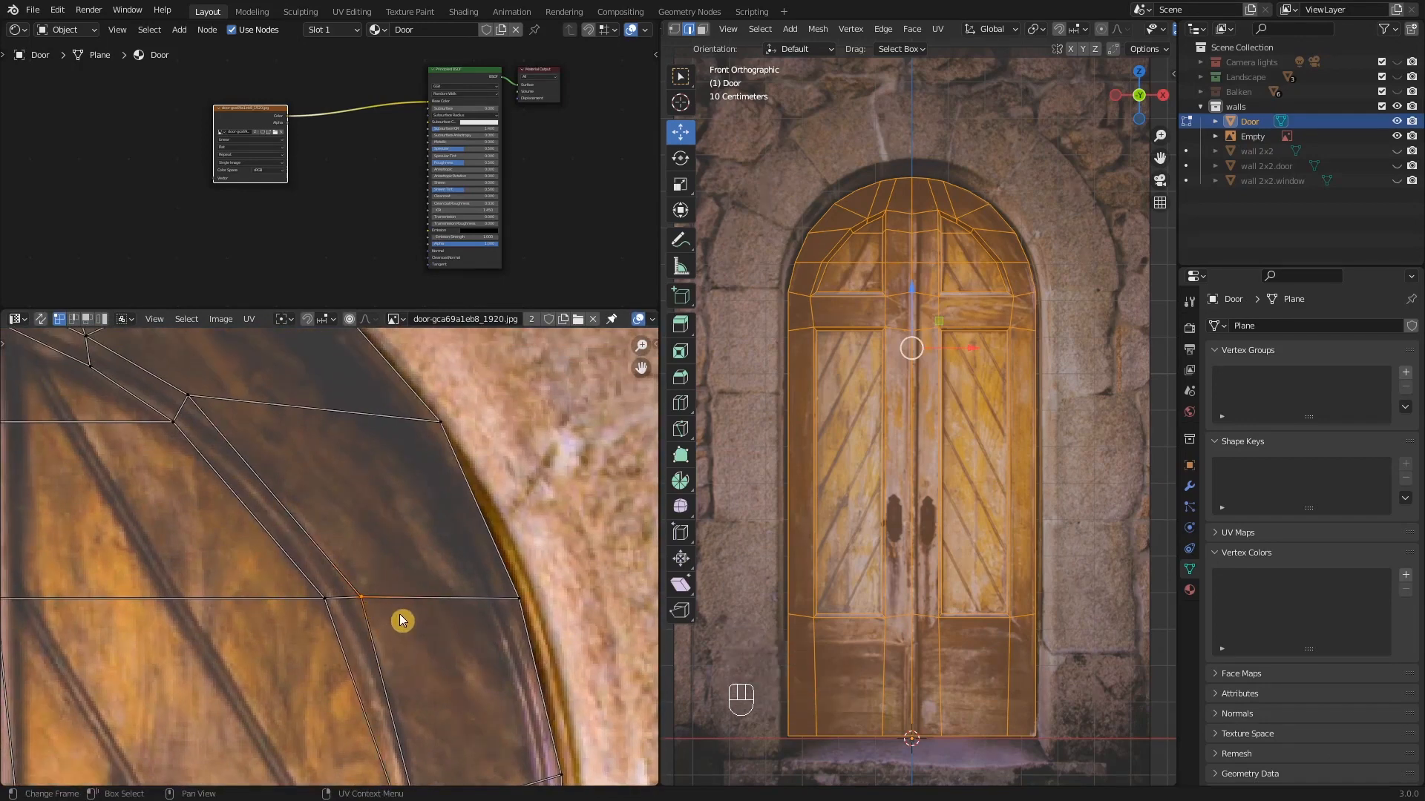
pyautogui.press('g')
pyautogui.press('g')
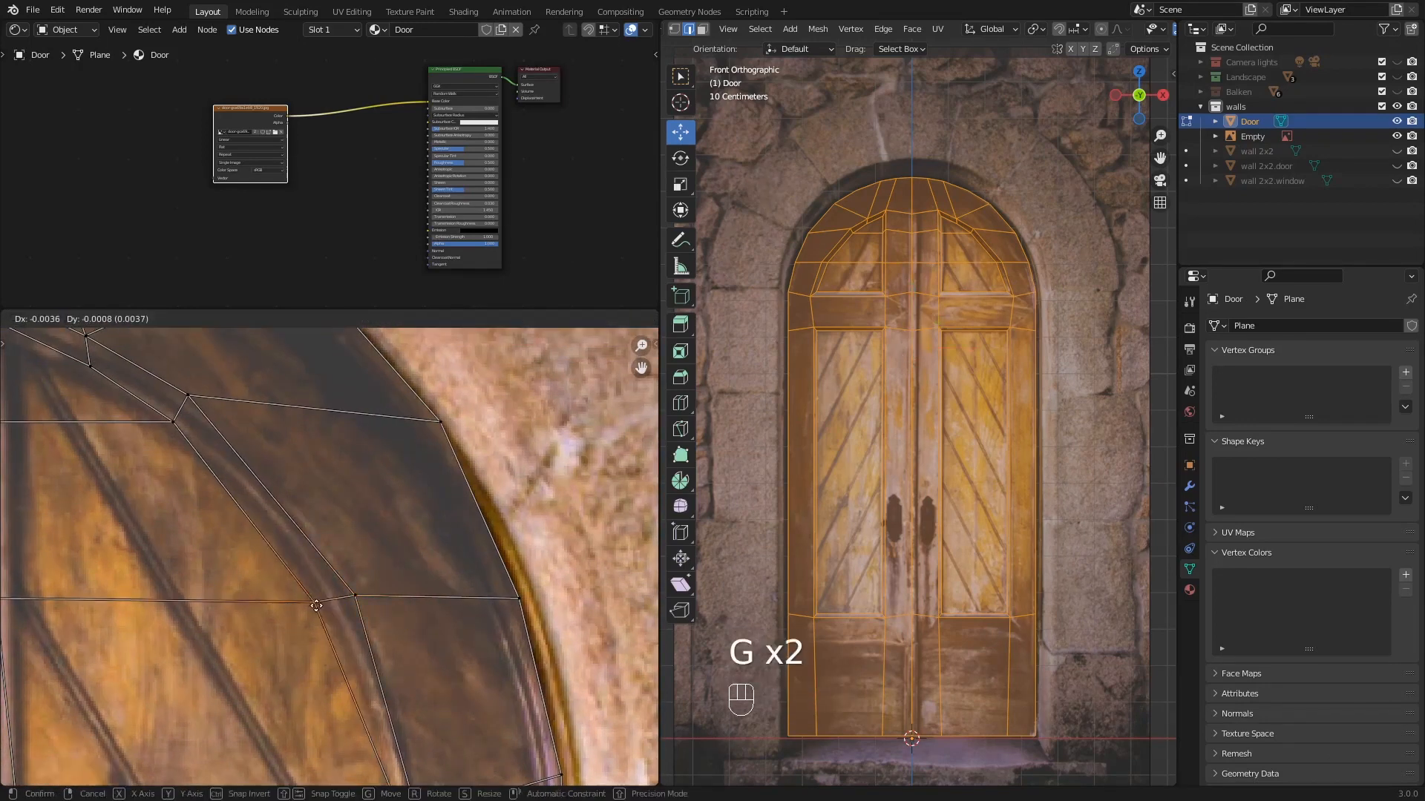
pyautogui.click(327, 605)
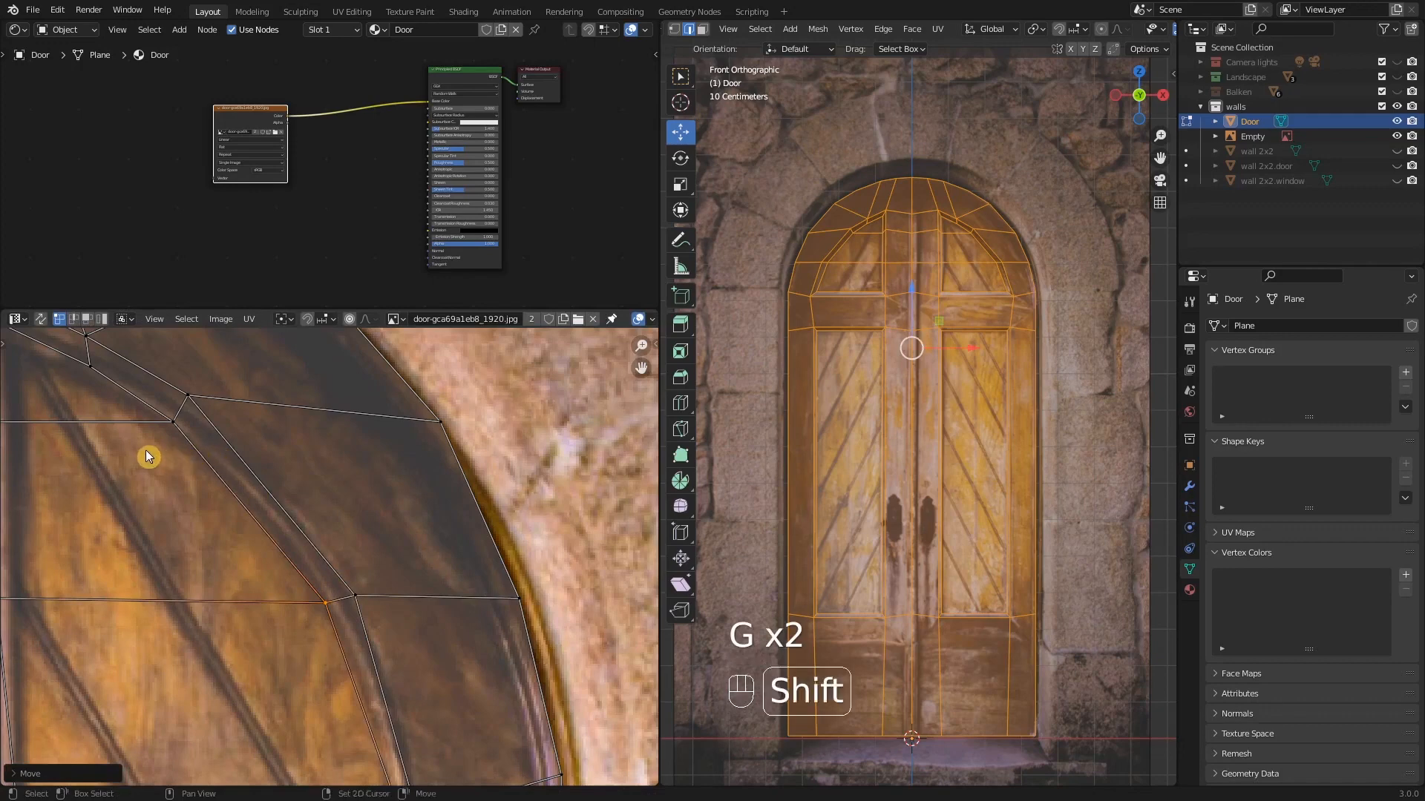
# - Move the two inner UV vertices along the upper curve of the right arched panel onto the moulding's inner edge
pyautogui.keyDown('shift'); pyautogui.moveTo(146, 454); pyautogui.dragTo(393, 558, button='middle'); pyautogui.keyUp('shift')
pyautogui.press('g')
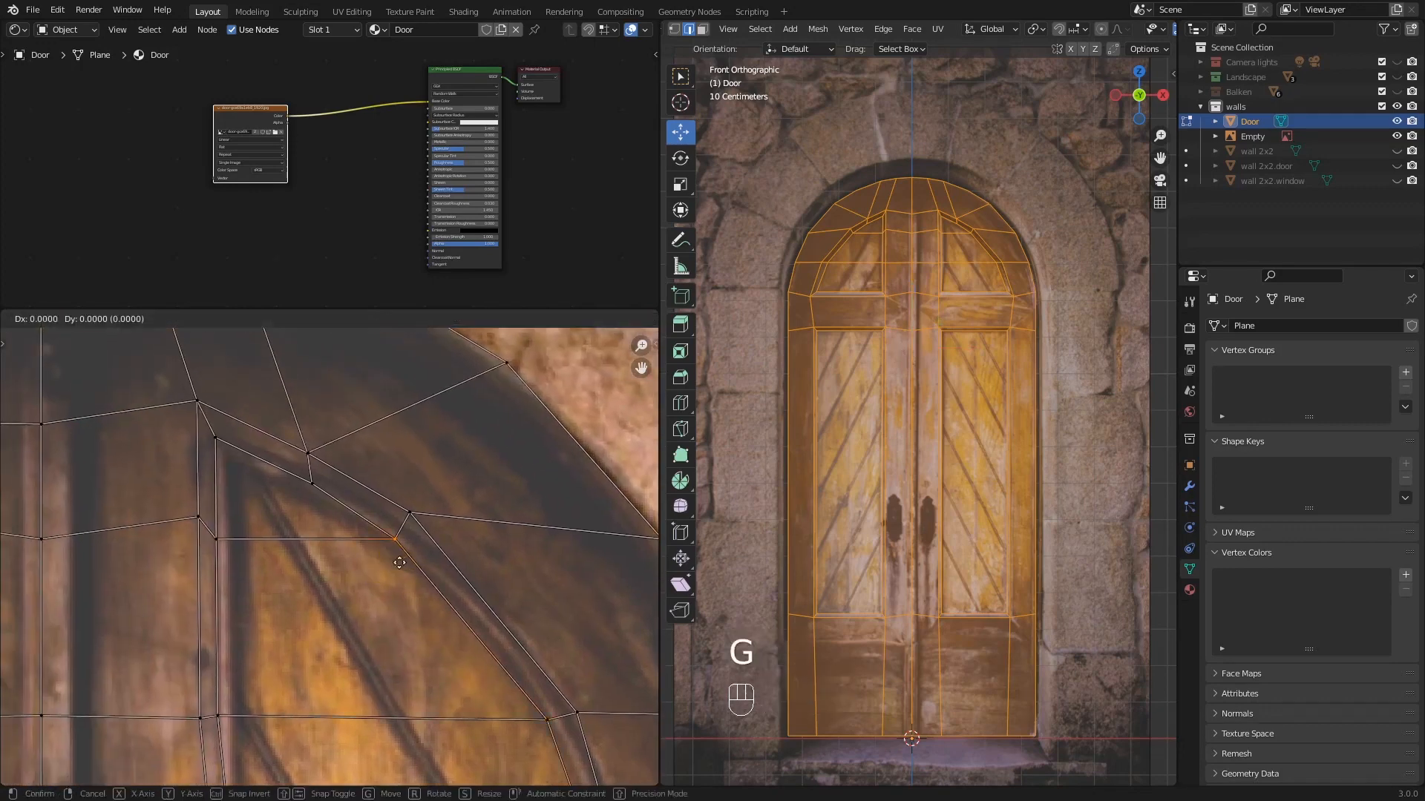
pyautogui.click(398, 578)
pyautogui.press('g')
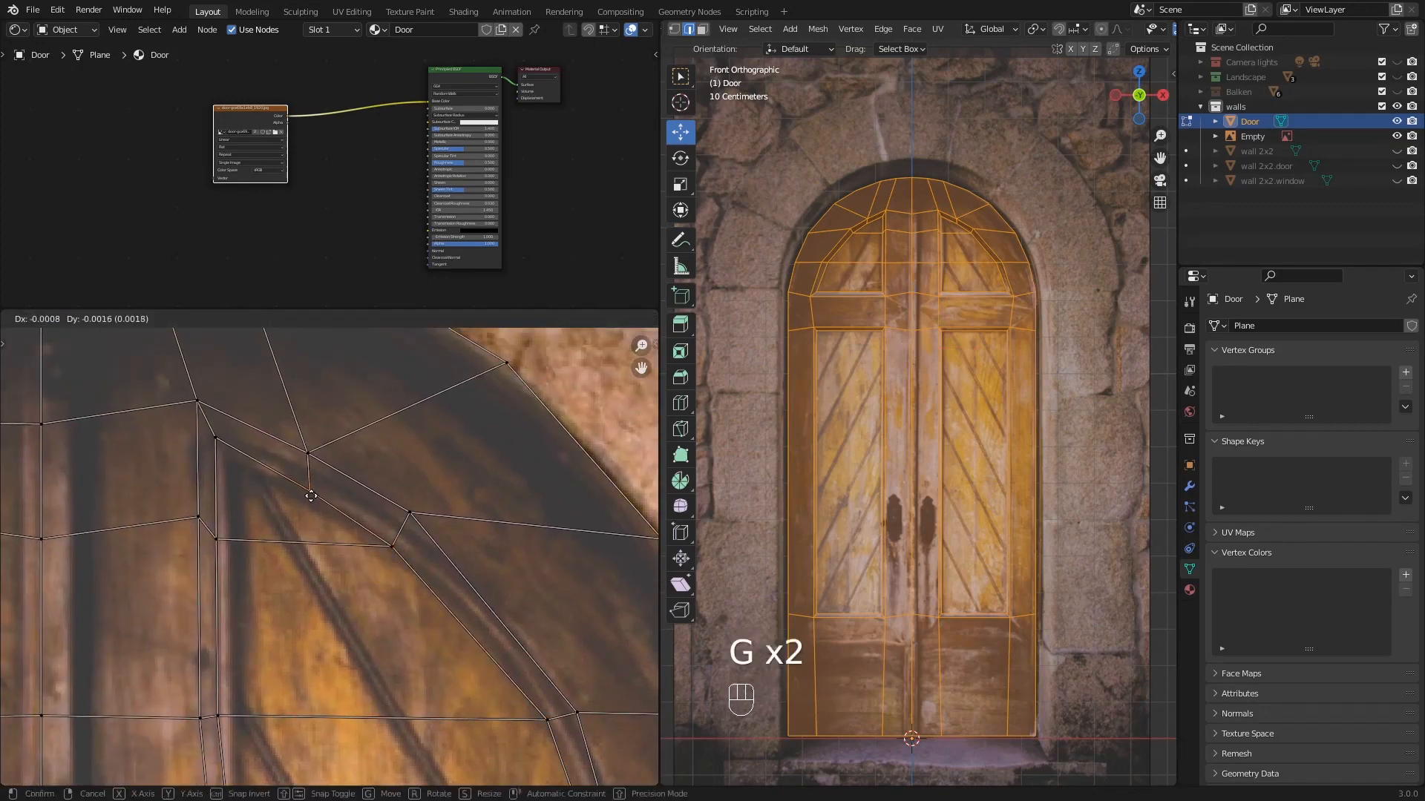
pyautogui.click(315, 486)
# - Move the two outer UV vertices along the upper curve of the right arched panel onto the moulding's outer edge
pyautogui.press('g')
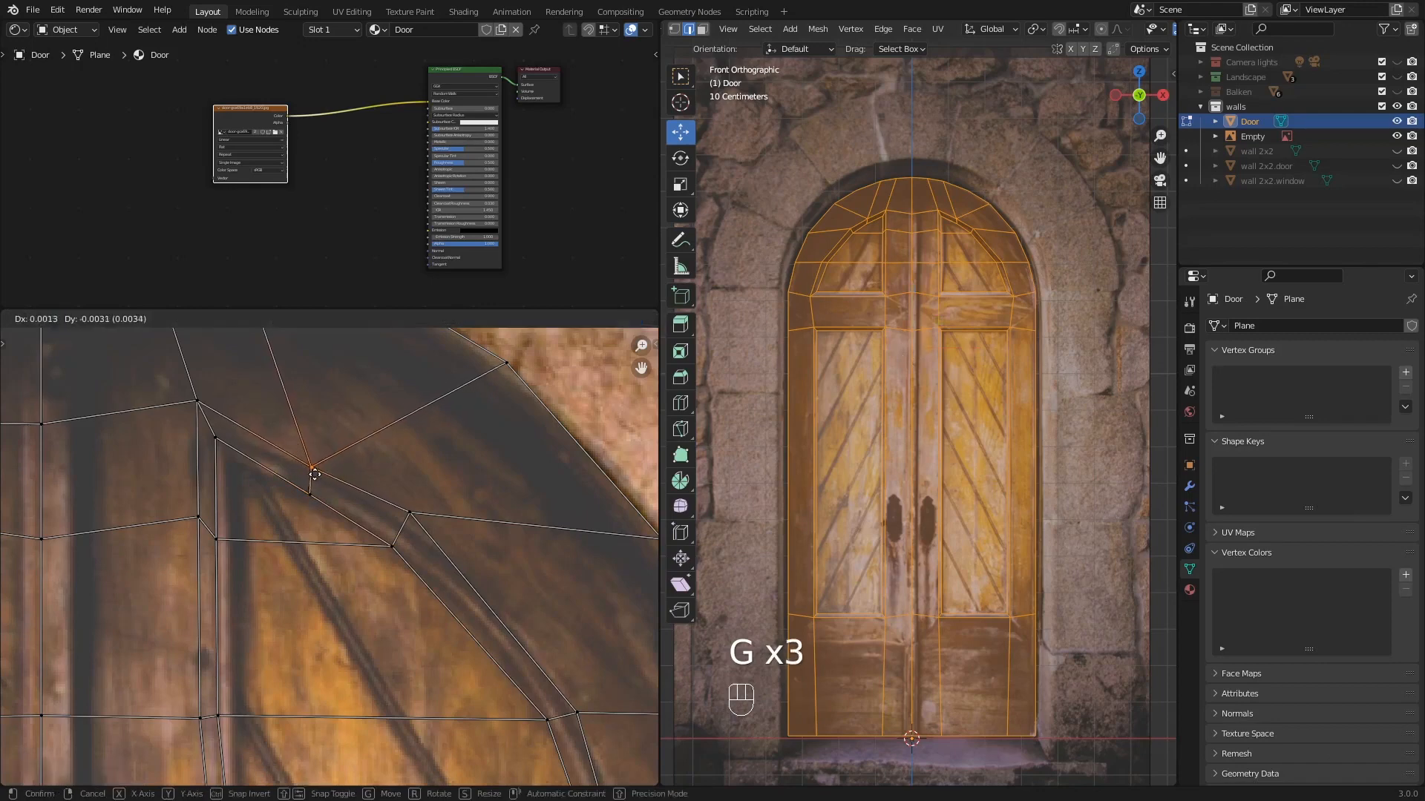
pyautogui.click(408, 514)
pyautogui.click(409, 515)
pyautogui.press('g')
pyautogui.click(409, 524)
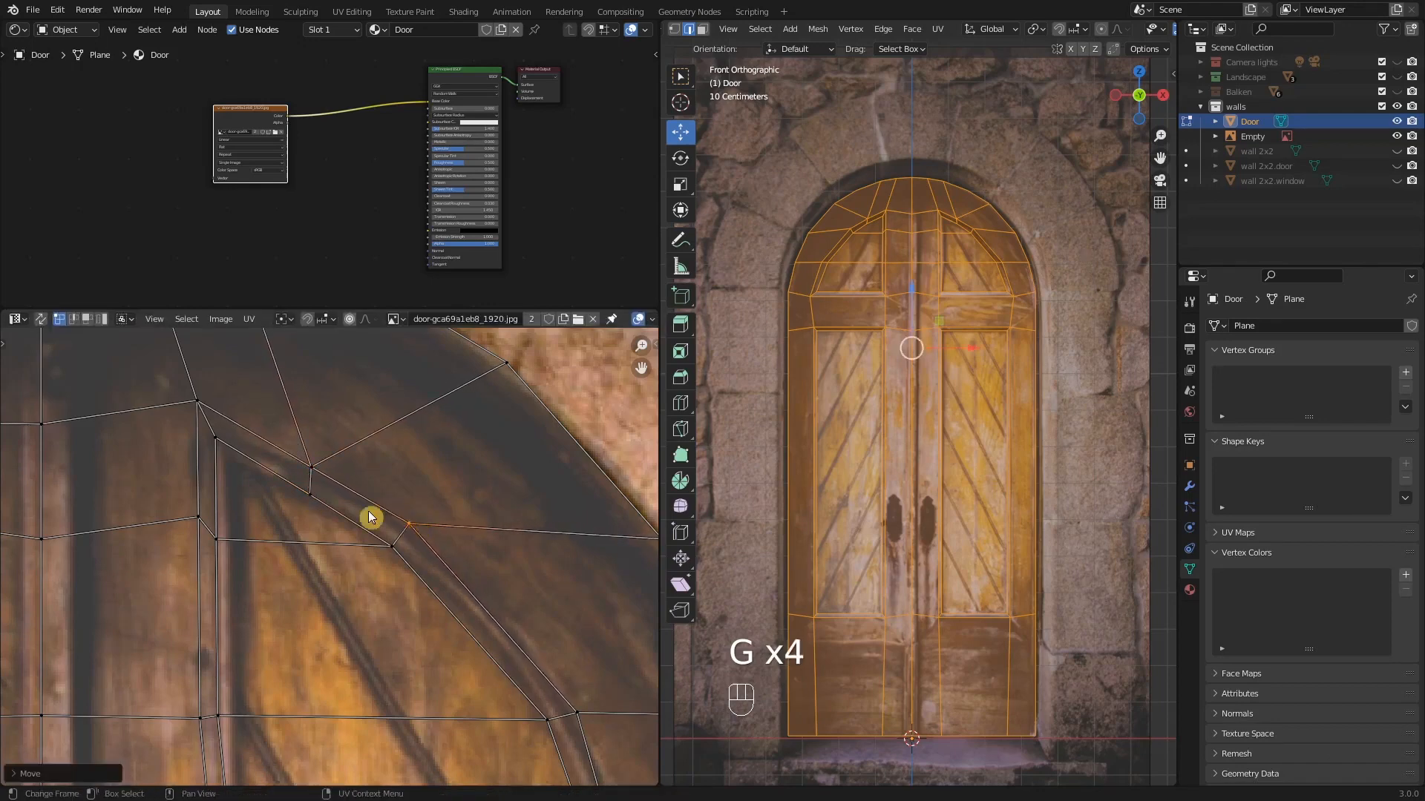
# - Reposition the inner and outer UV vertices at the right arched panel's top corner to fit the moulding in the photo
pyautogui.click(232, 455)
pyautogui.press('g')
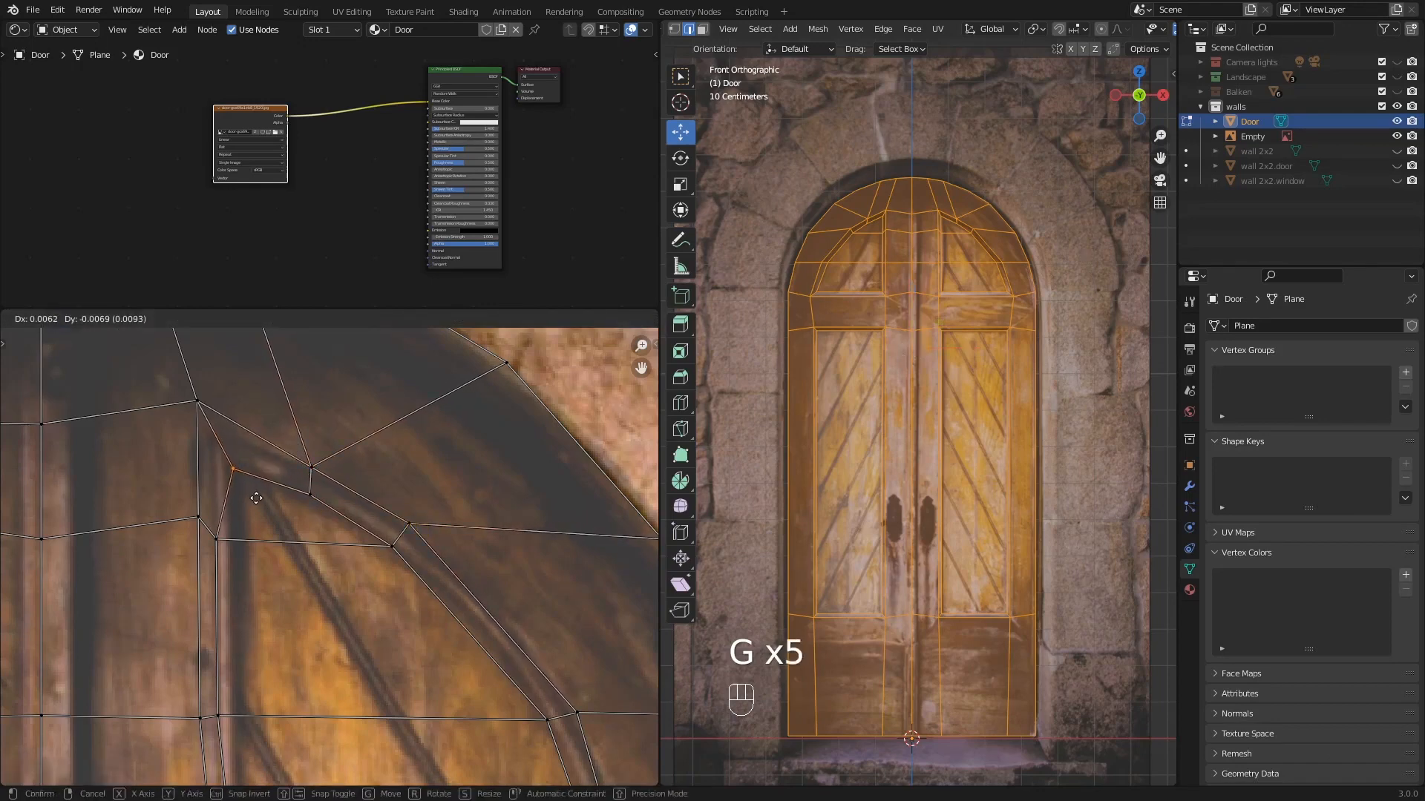
pyautogui.click(256, 498)
pyautogui.click(201, 405)
pyautogui.press('g')
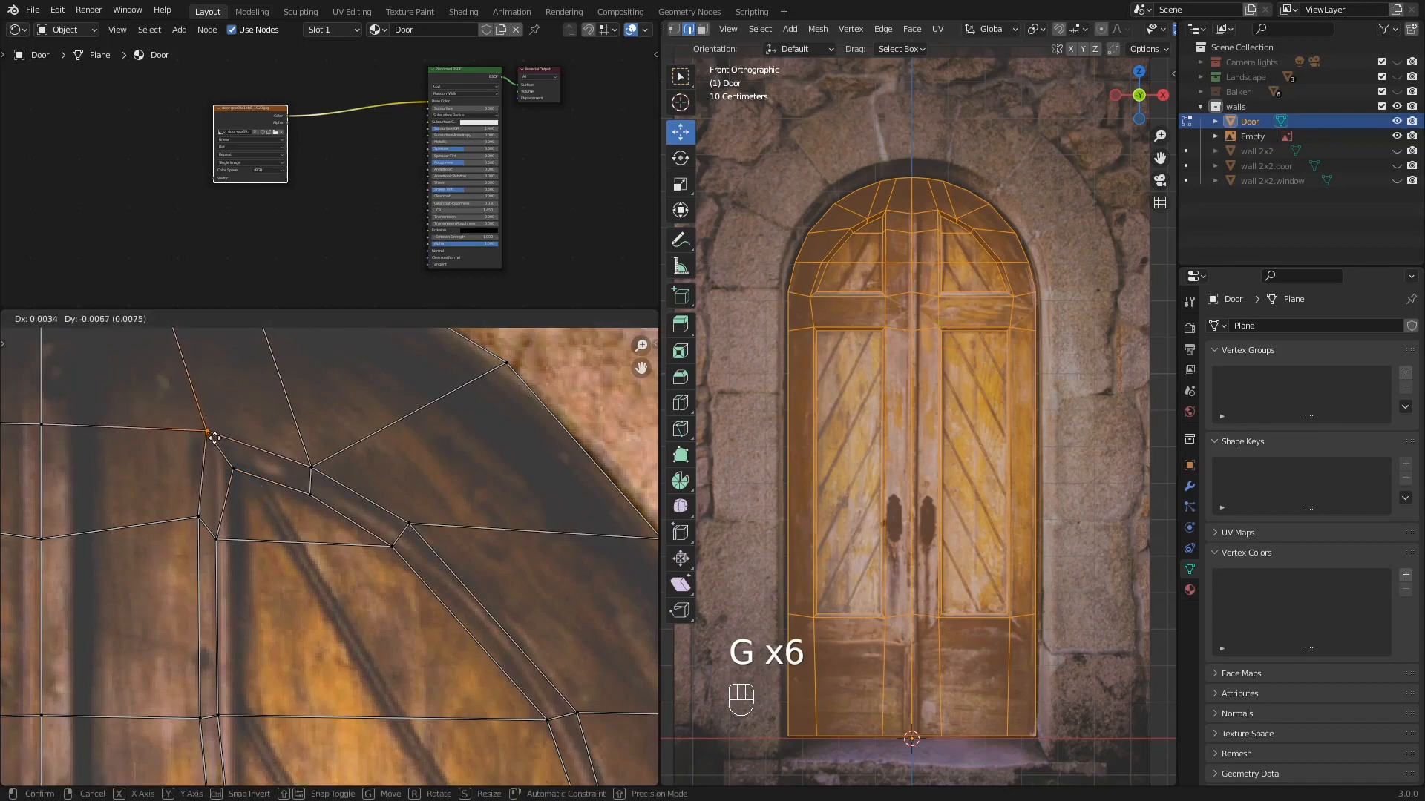
pyautogui.click(215, 443)
# - Shift the two inner UV vertices of the right arched panel's vertical side together onto the moulding's inner edge
pyautogui.keyDown('shift'); pyautogui.moveTo(247, 588); pyautogui.dragTo(203, 421, button='middle'); pyautogui.keyUp('shift')
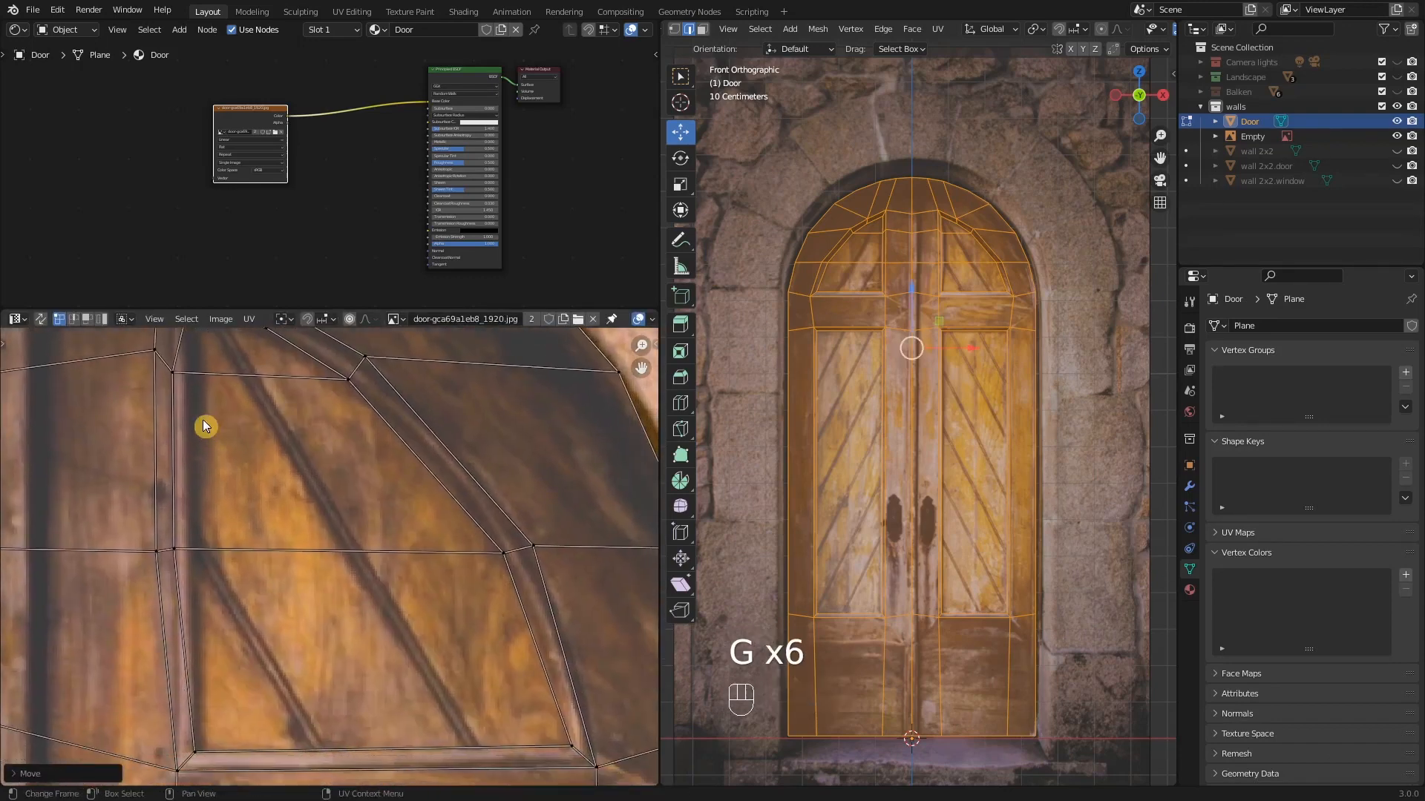
pyautogui.click(204, 426)
pyautogui.keyDown('shift'); pyautogui.click(191, 557); pyautogui.keyUp('shift')
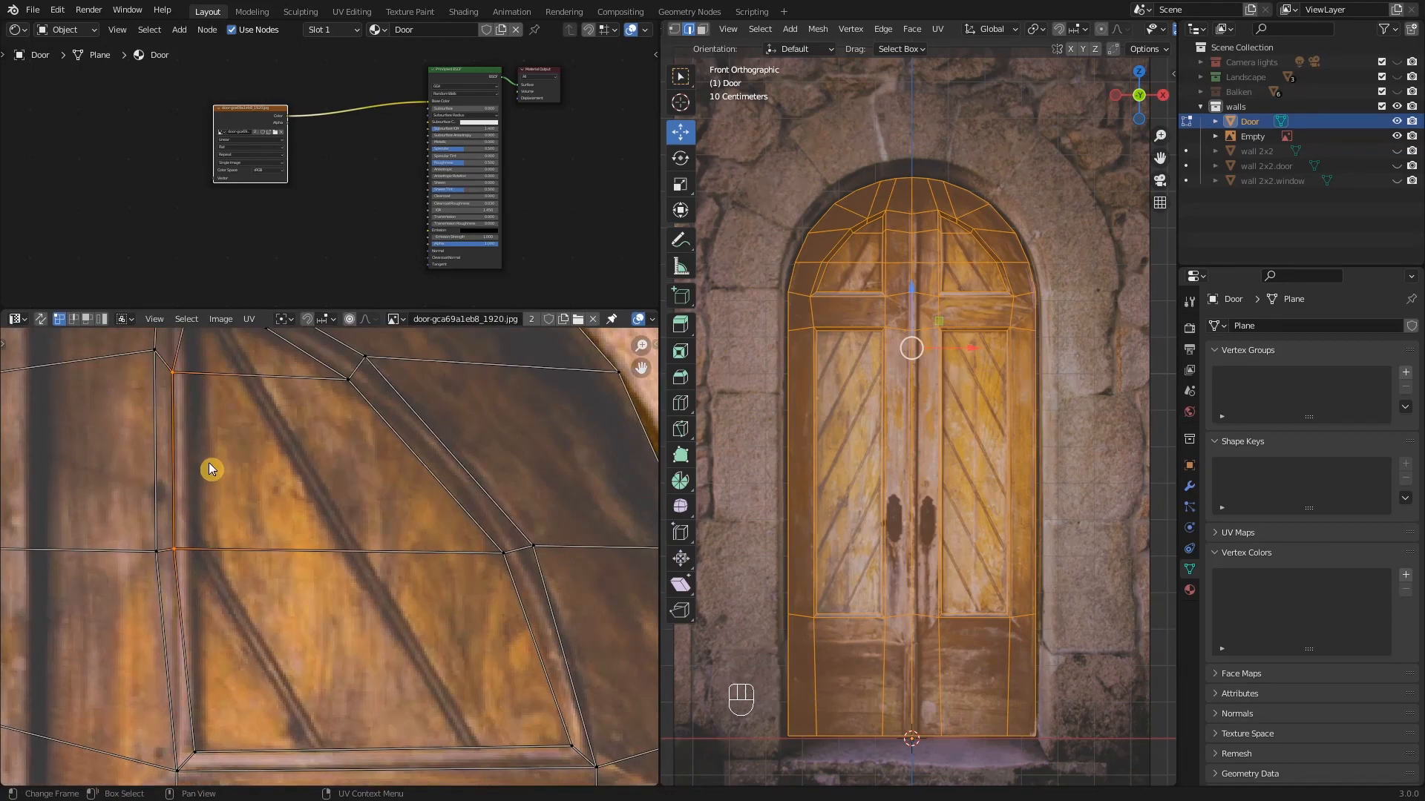
pyautogui.press('g')
pyautogui.click(229, 472)
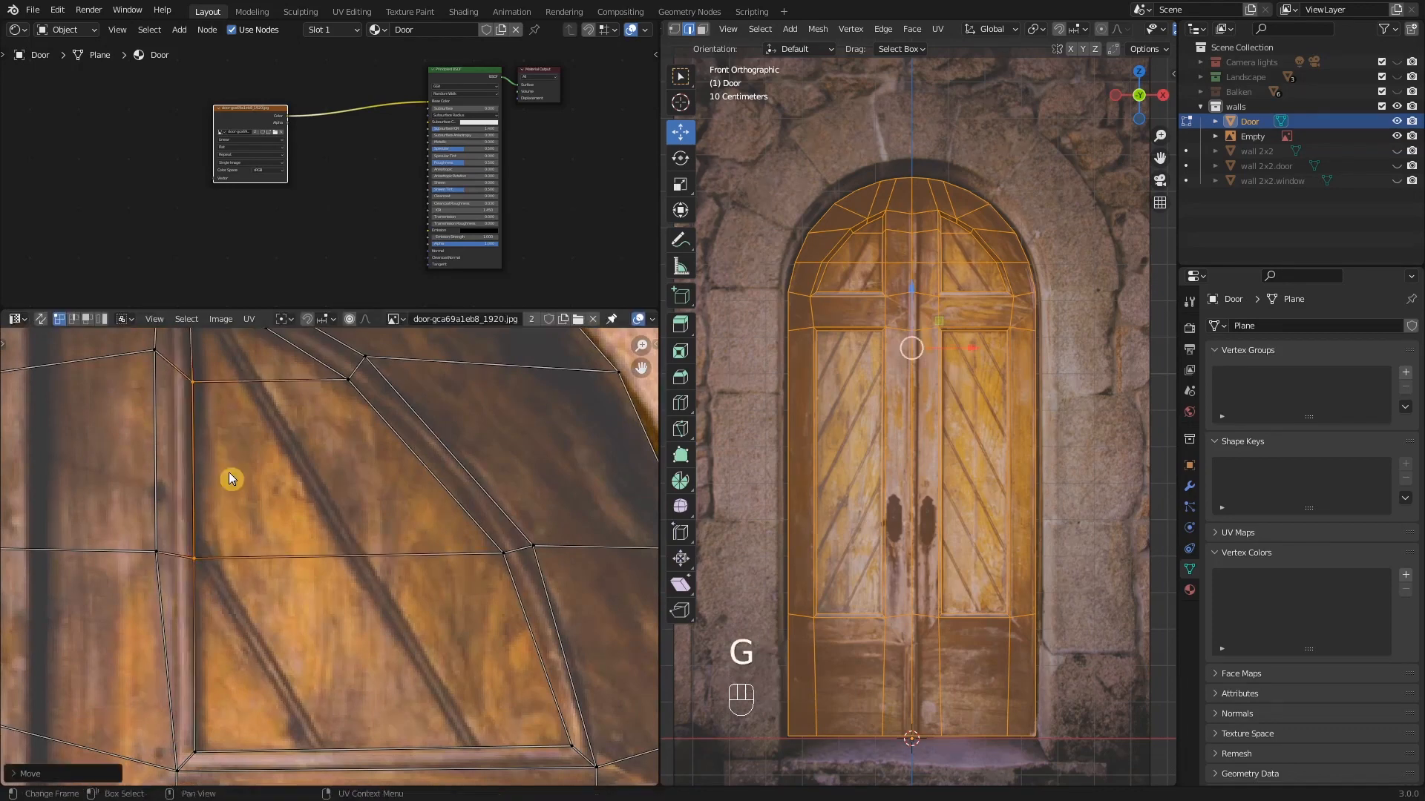
# - Move the two outer UV vertices of the right arched panel's vertical side onto the moulding's outer edge
pyautogui.click(163, 358)
pyautogui.press('g')
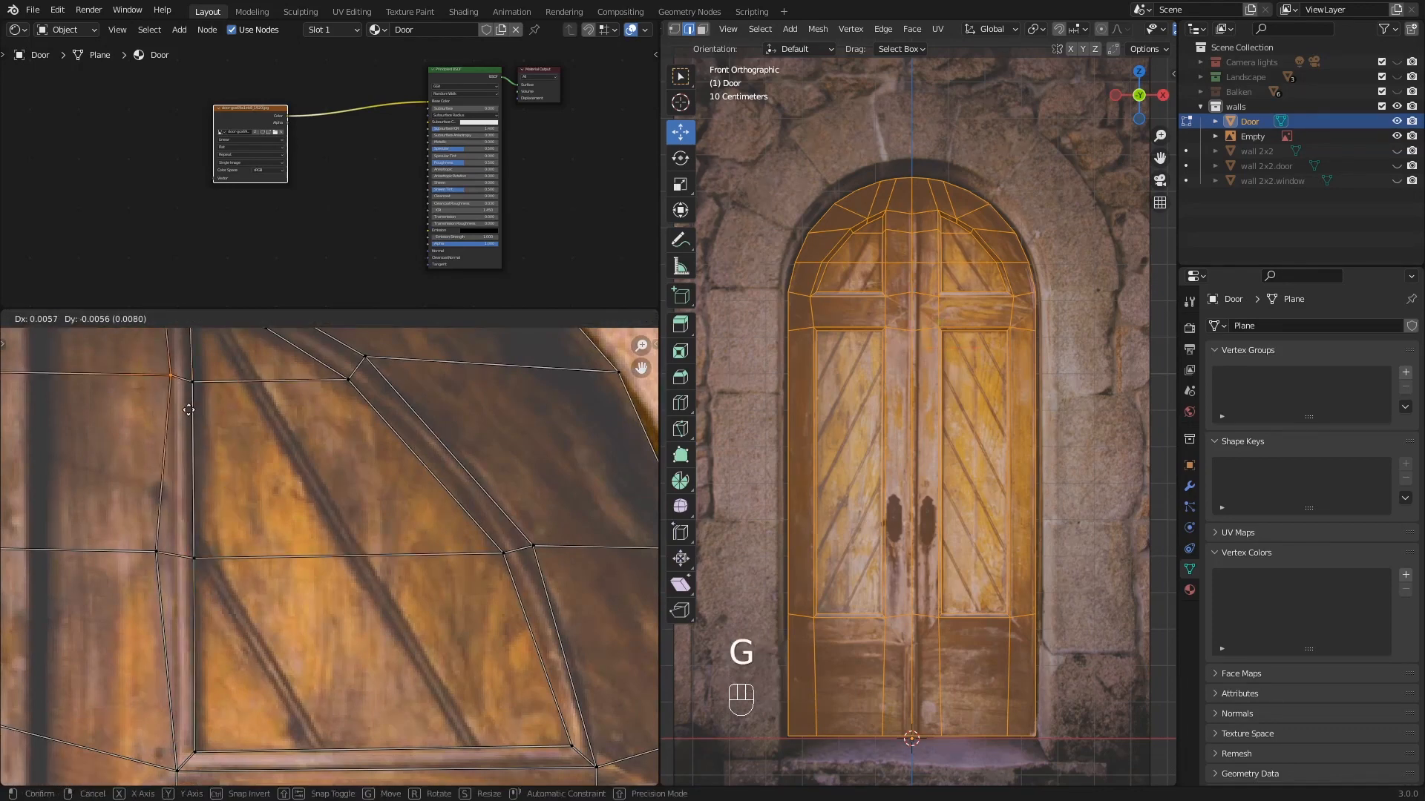
pyautogui.click(187, 416)
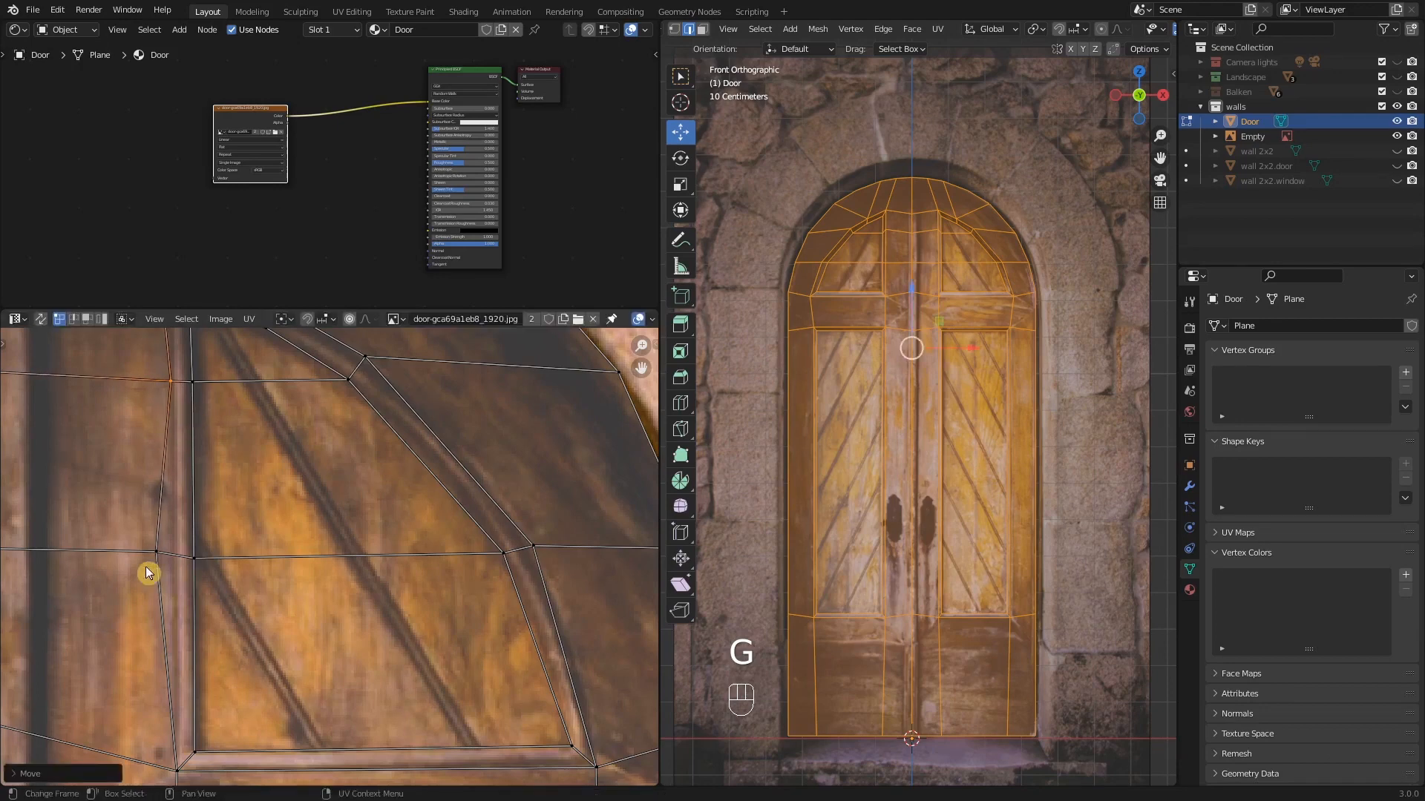
pyautogui.click(155, 555)
pyautogui.press('g')
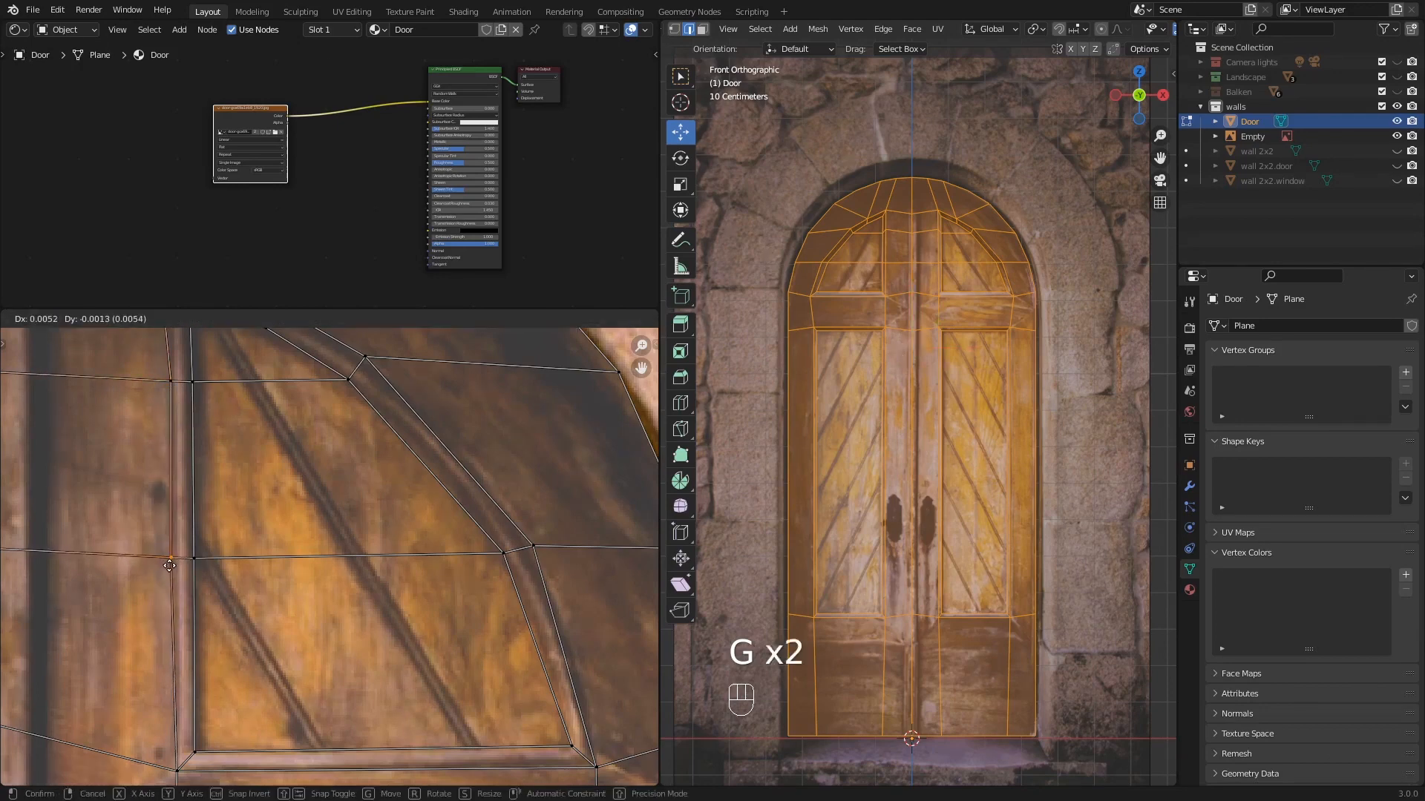
pyautogui.click(169, 565)
# - Fine-tune the outer UV vertex at the right arched panel's top corner, and return the door to Object Mode
pyautogui.keyDown('shift'); pyautogui.scroll(5, 189, 476); pyautogui.keyUp('shift')
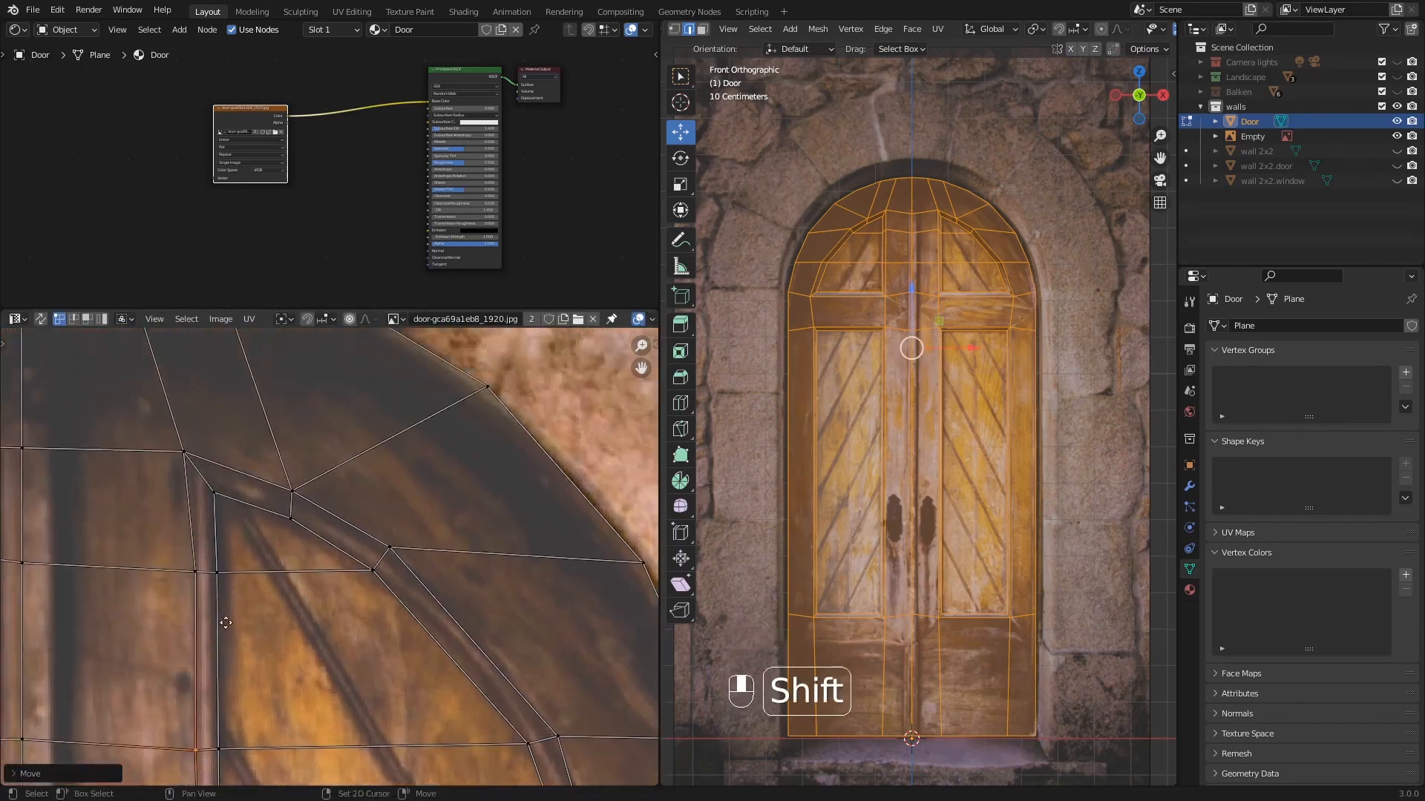
pyautogui.click(185, 473)
pyautogui.press('g')
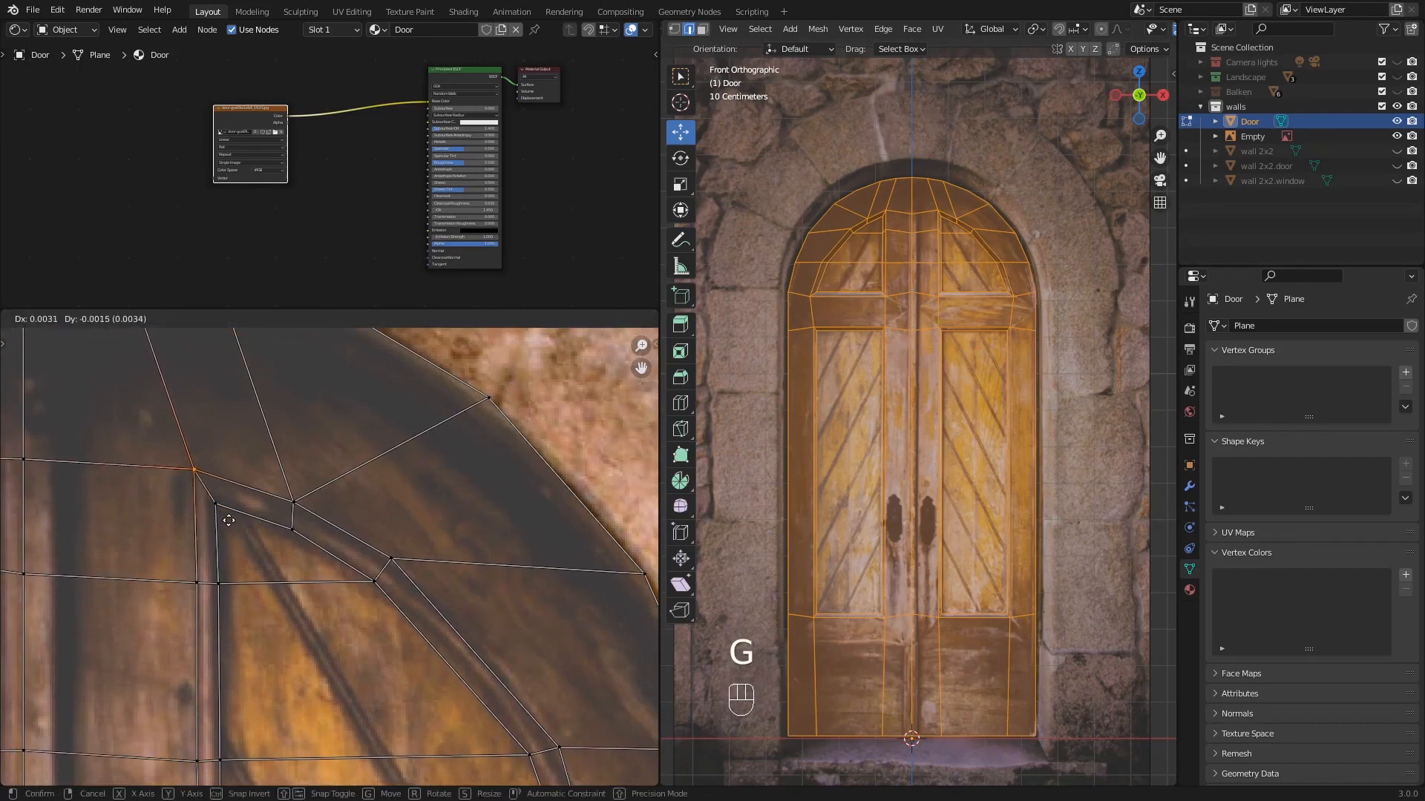
pyautogui.click(225, 519)
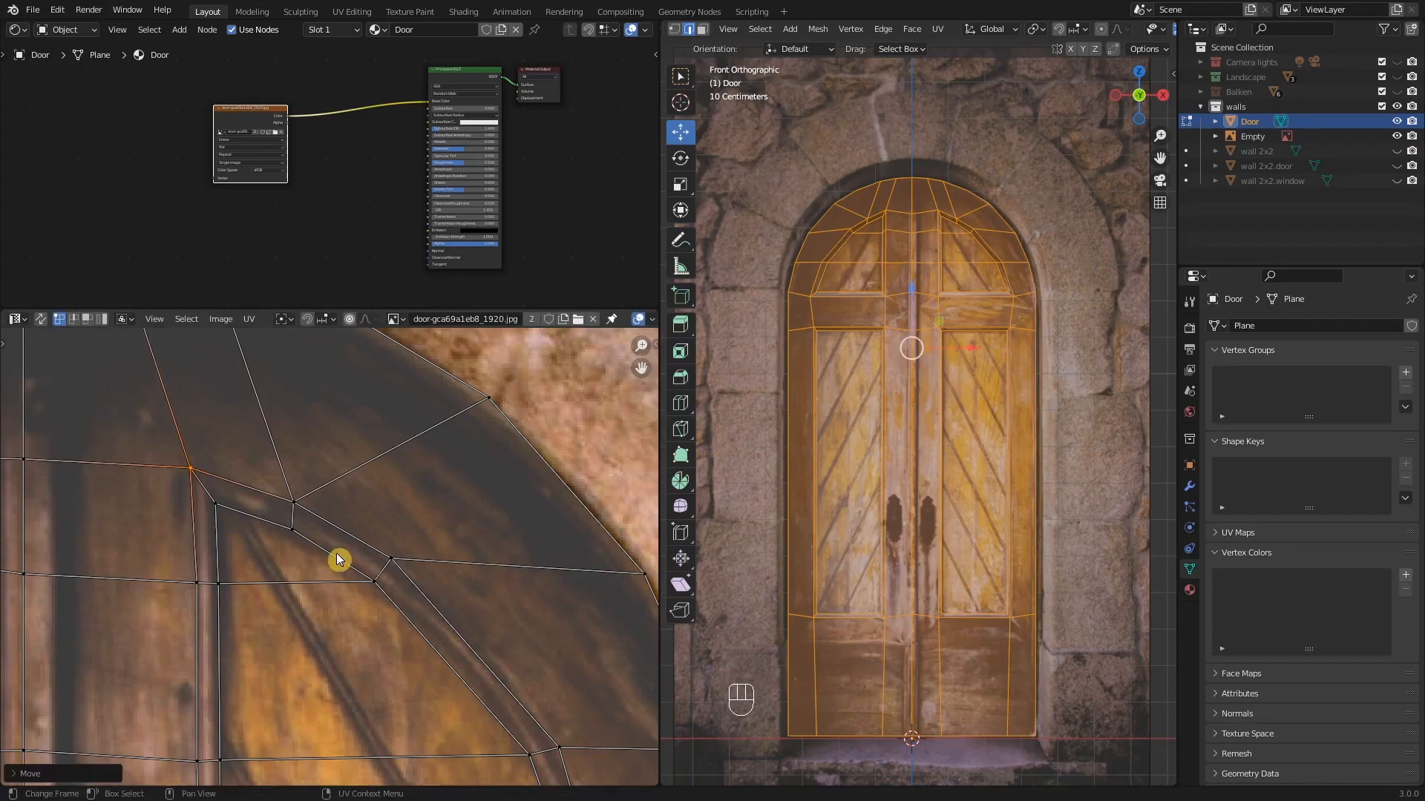
pyautogui.scroll(-5, 349, 587)
pyautogui.keyDown('shift'); pyautogui.scroll(-2, 371, 564); pyautogui.keyUp('shift')
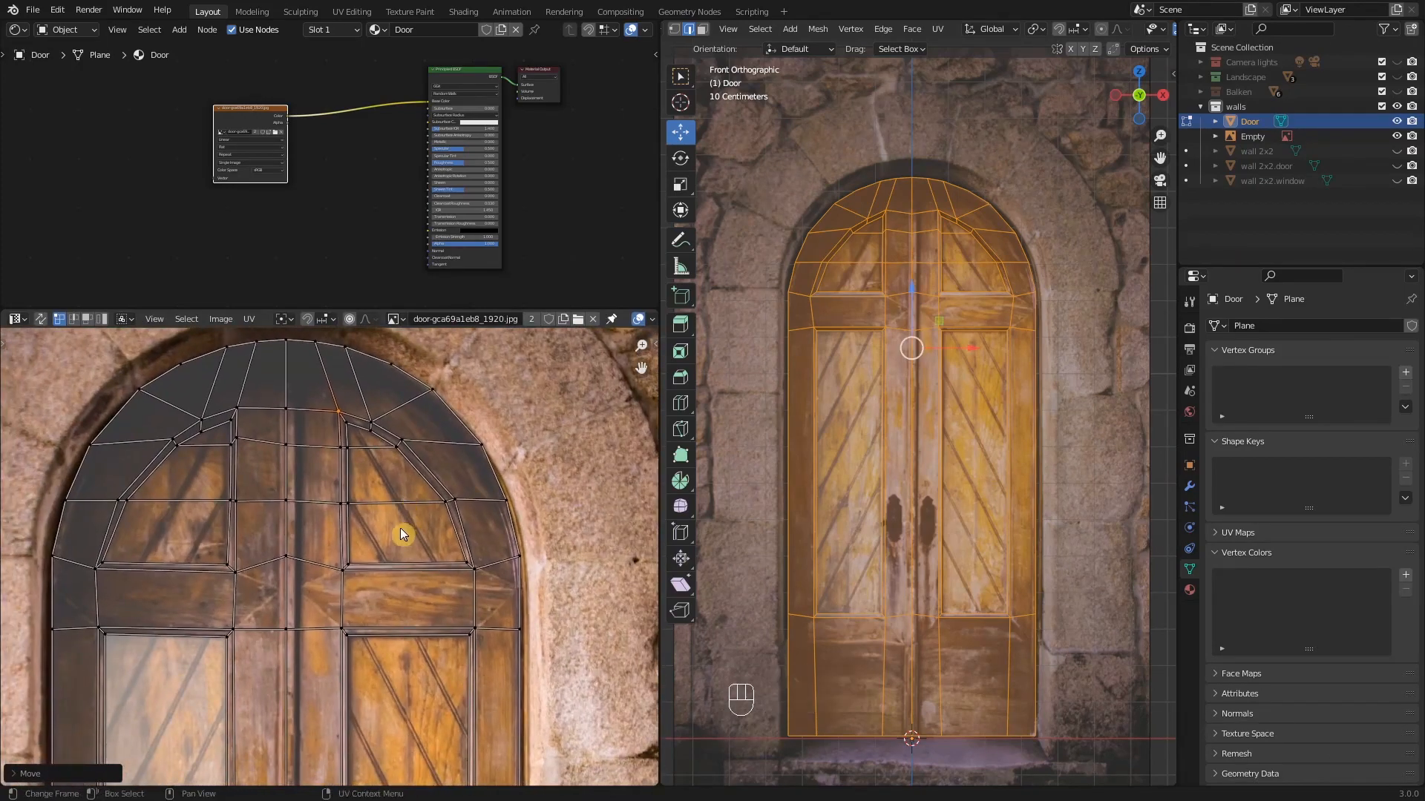
pyautogui.press('Tab')
# - In Edit Mode, select the edge loops along the door's outer boundary, covering the arch and the sides
pyautogui.scroll(-3, 935, 534)
pyautogui.moveTo(947, 547); pyautogui.dragTo(966, 492, button='middle')
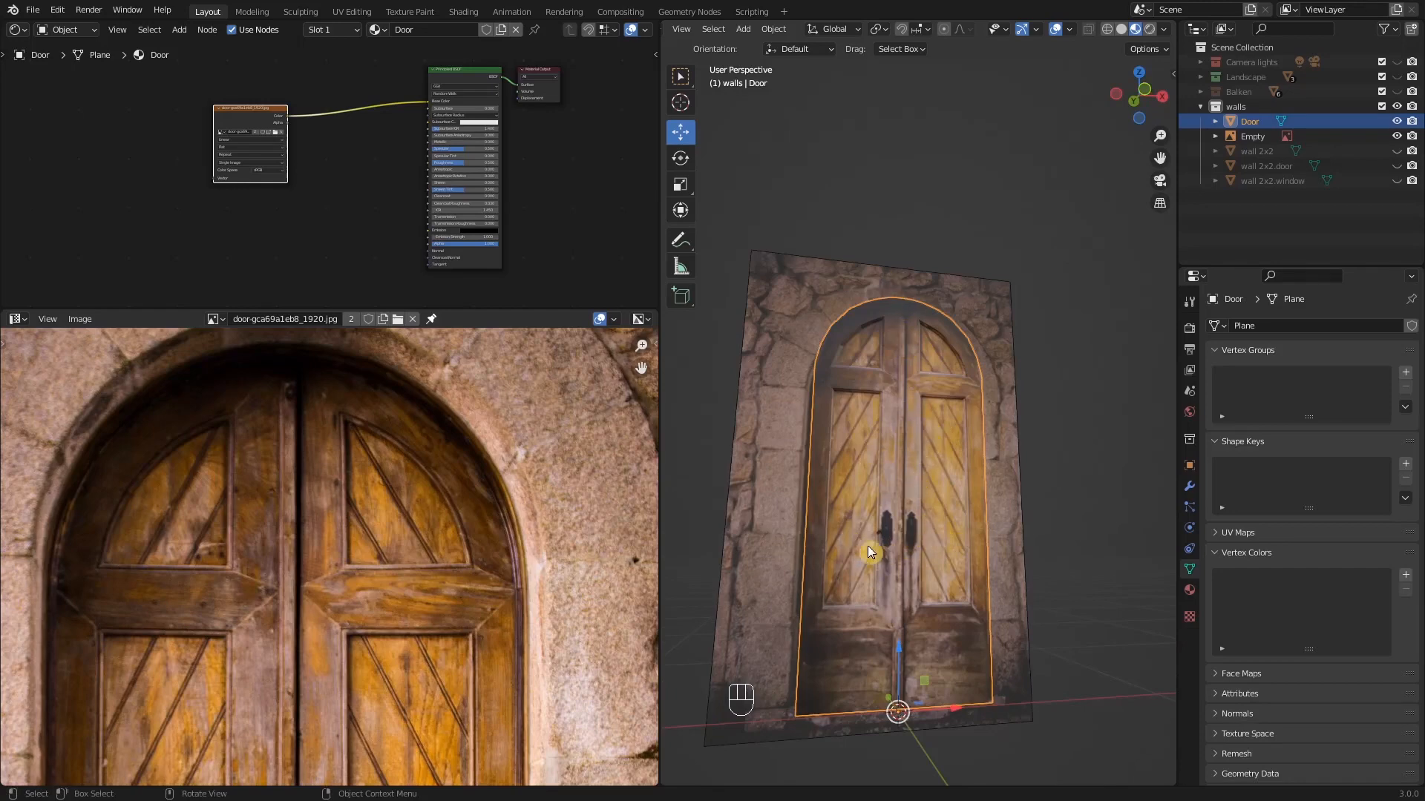
pyautogui.moveTo(900, 555); pyautogui.dragTo(834, 583, button='middle')
pyautogui.moveTo(933, 572)
pyautogui.mouseDown(button='middle')
pyautogui.moveTo(888, 568)
pyautogui.moveTo(933, 567)
pyautogui.mouseUp(button='middle')
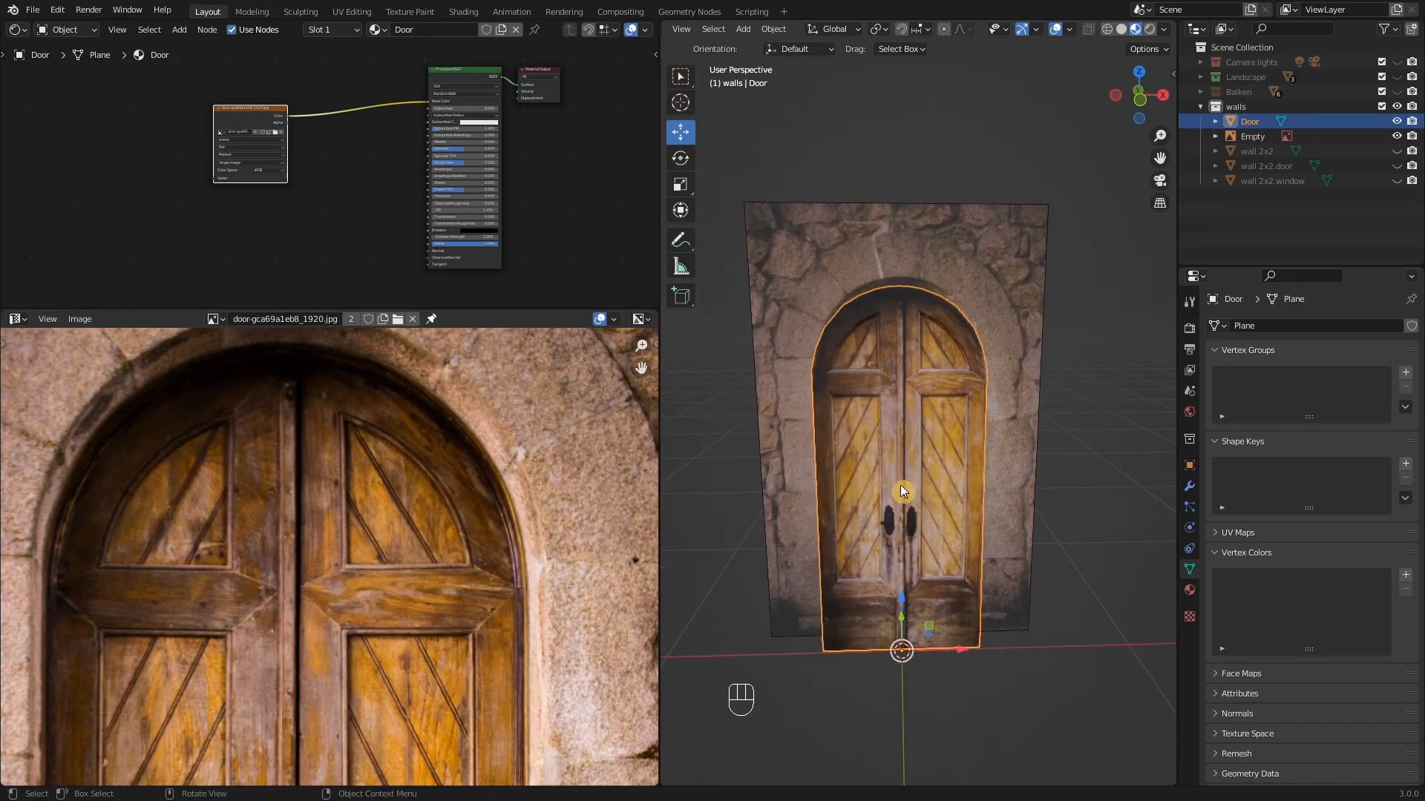
pyautogui.moveTo(932, 500); pyautogui.dragTo(872, 392, button='middle')
pyautogui.press('Tab')
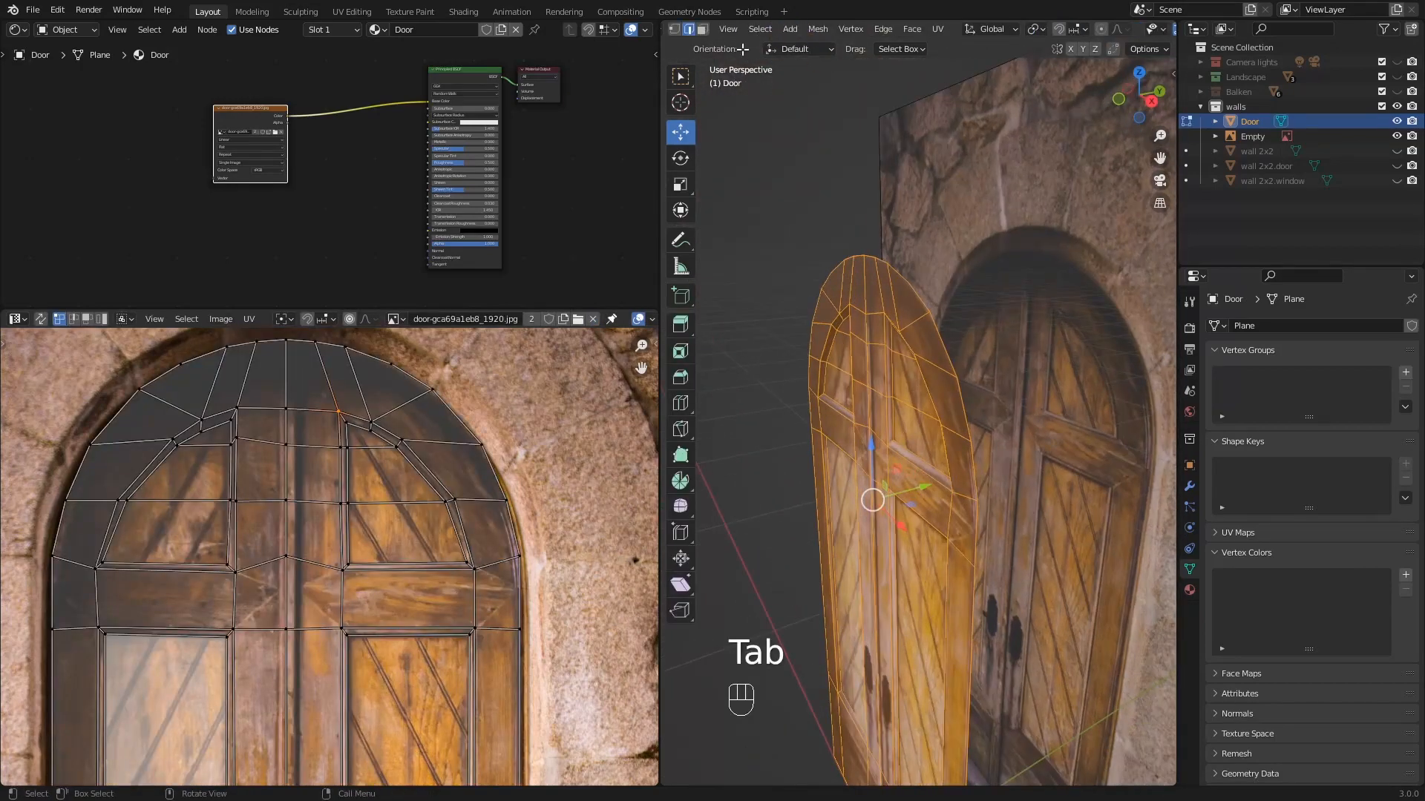
pyautogui.keyDown('alt'); pyautogui.click(902, 269); pyautogui.keyUp('alt')
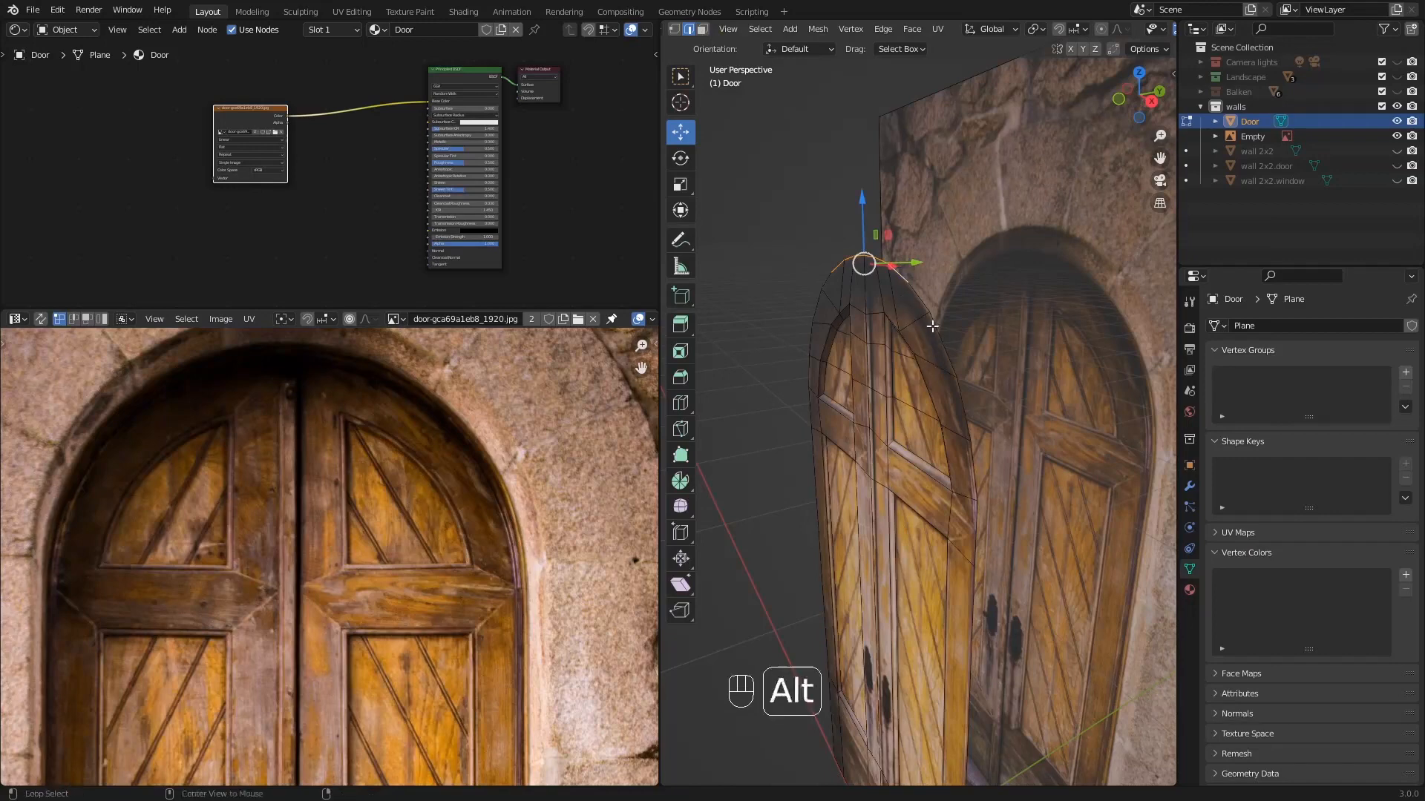
pyautogui.keyDown('alt'); pyautogui.keyDown('shift'); pyautogui.click(933, 322); pyautogui.keyUp('shift'); pyautogui.keyUp('alt')
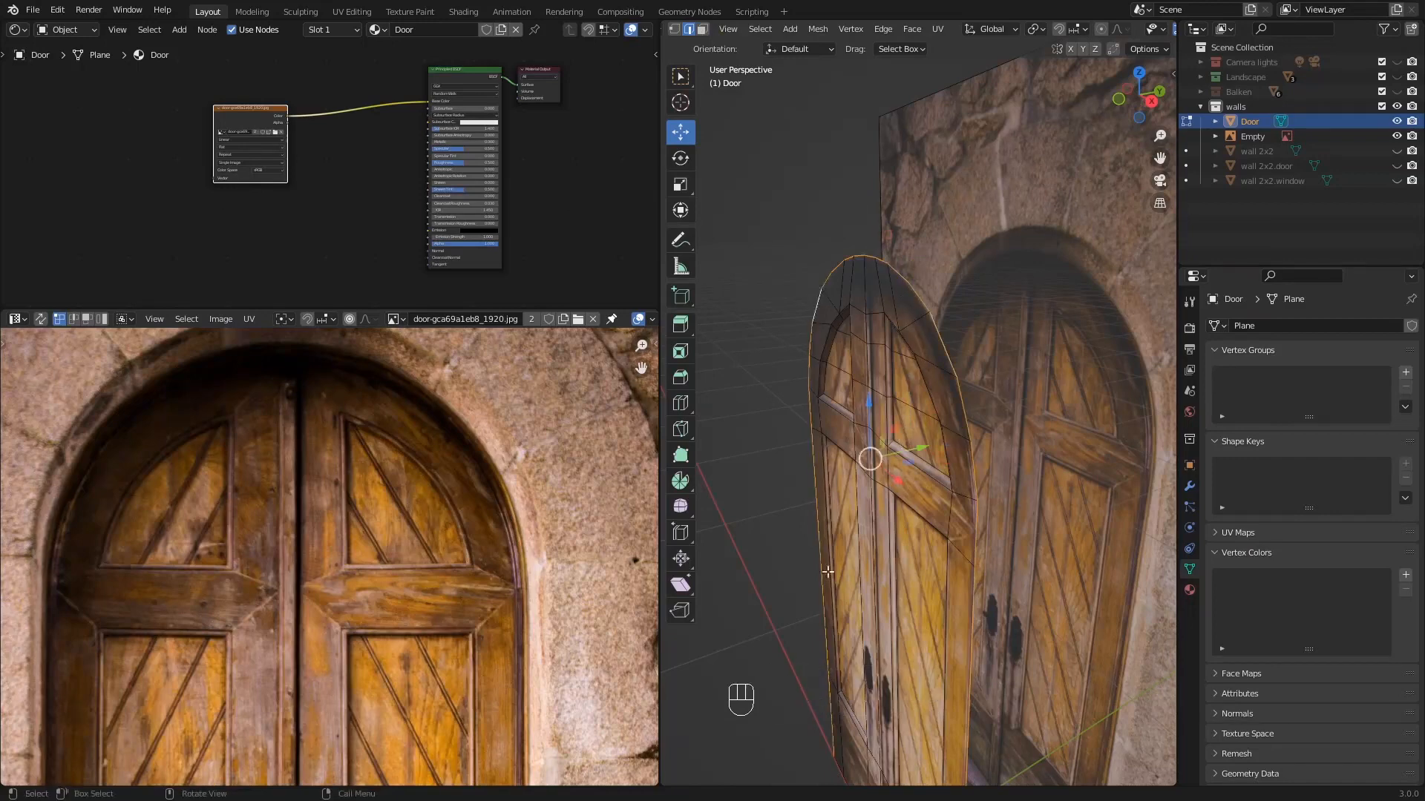
pyautogui.keyDown('shift'); pyautogui.moveTo(828, 690); pyautogui.dragTo(983, 618, button='middle'); pyautogui.keyUp('shift')
pyautogui.keyDown('alt'); pyautogui.keyDown('shift'); pyautogui.click(851, 594); pyautogui.keyUp('shift'); pyautogui.keyUp('alt')
pyautogui.keyDown('shift'); pyautogui.moveTo(962, 421); pyautogui.dragTo(927, 424, button='middle'); pyautogui.keyUp('shift')
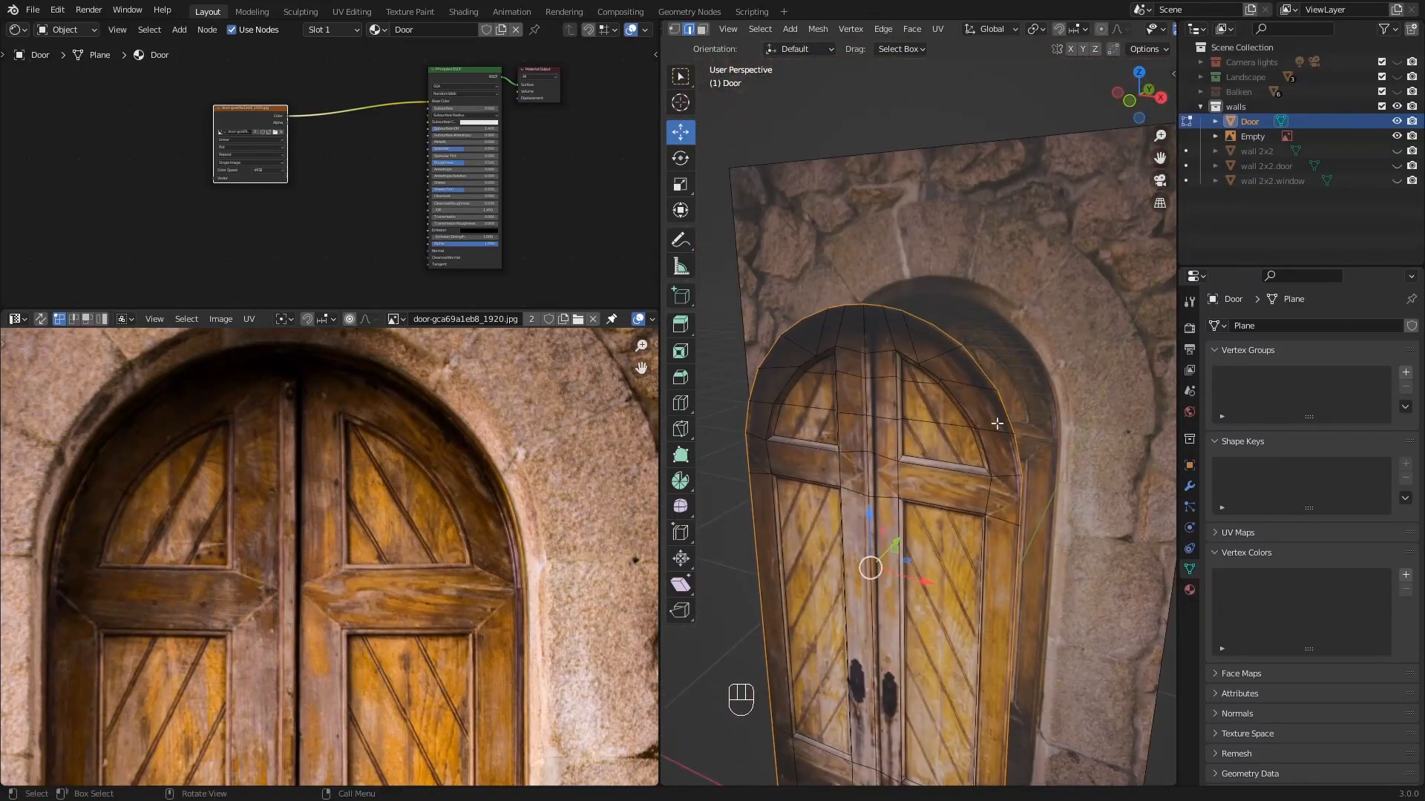
pyautogui.moveTo(908, 412); pyautogui.dragTo(866, 482, button='middle')
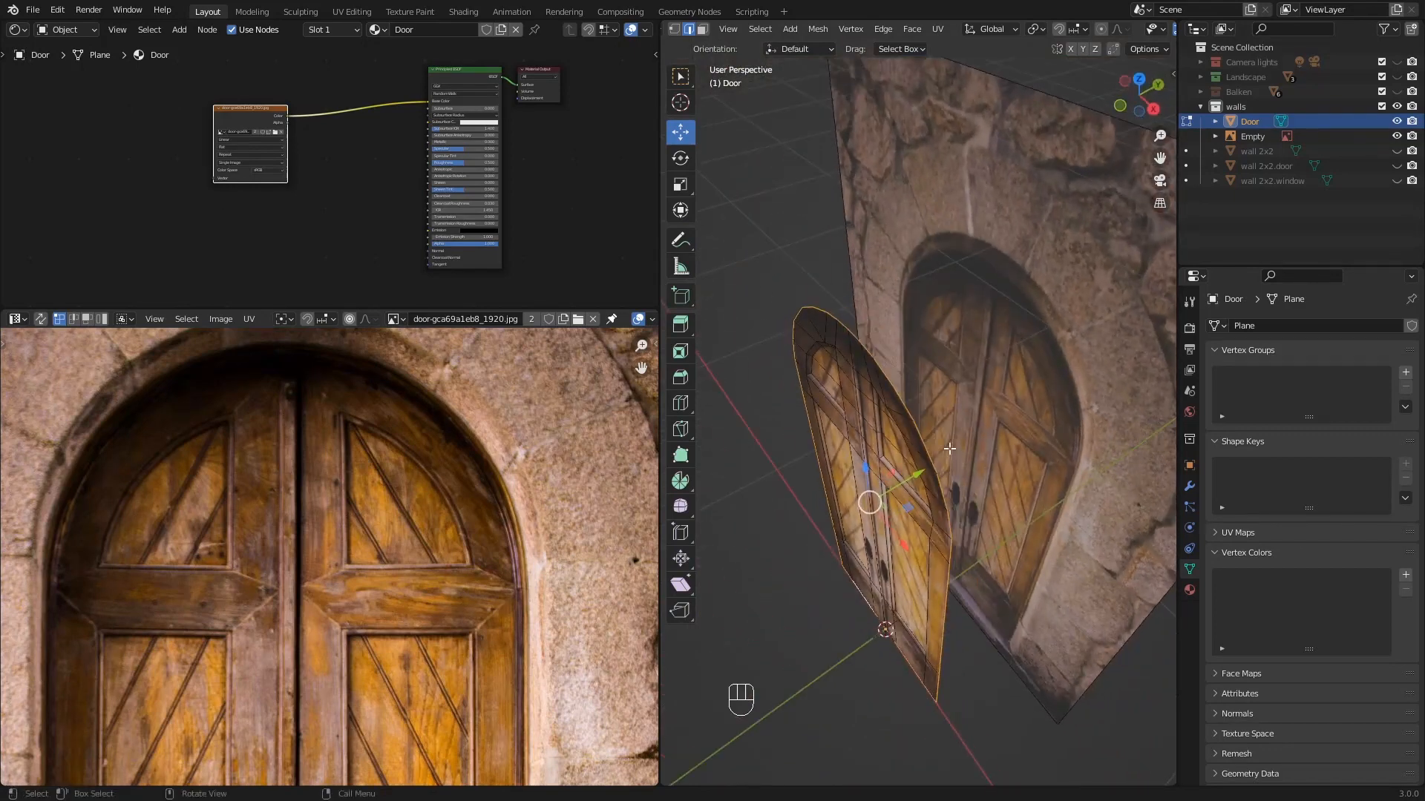
# - Extrude the selected boundary edges about 0.03 m along the global Y axis and return to Object Mode
pyautogui.press('e')
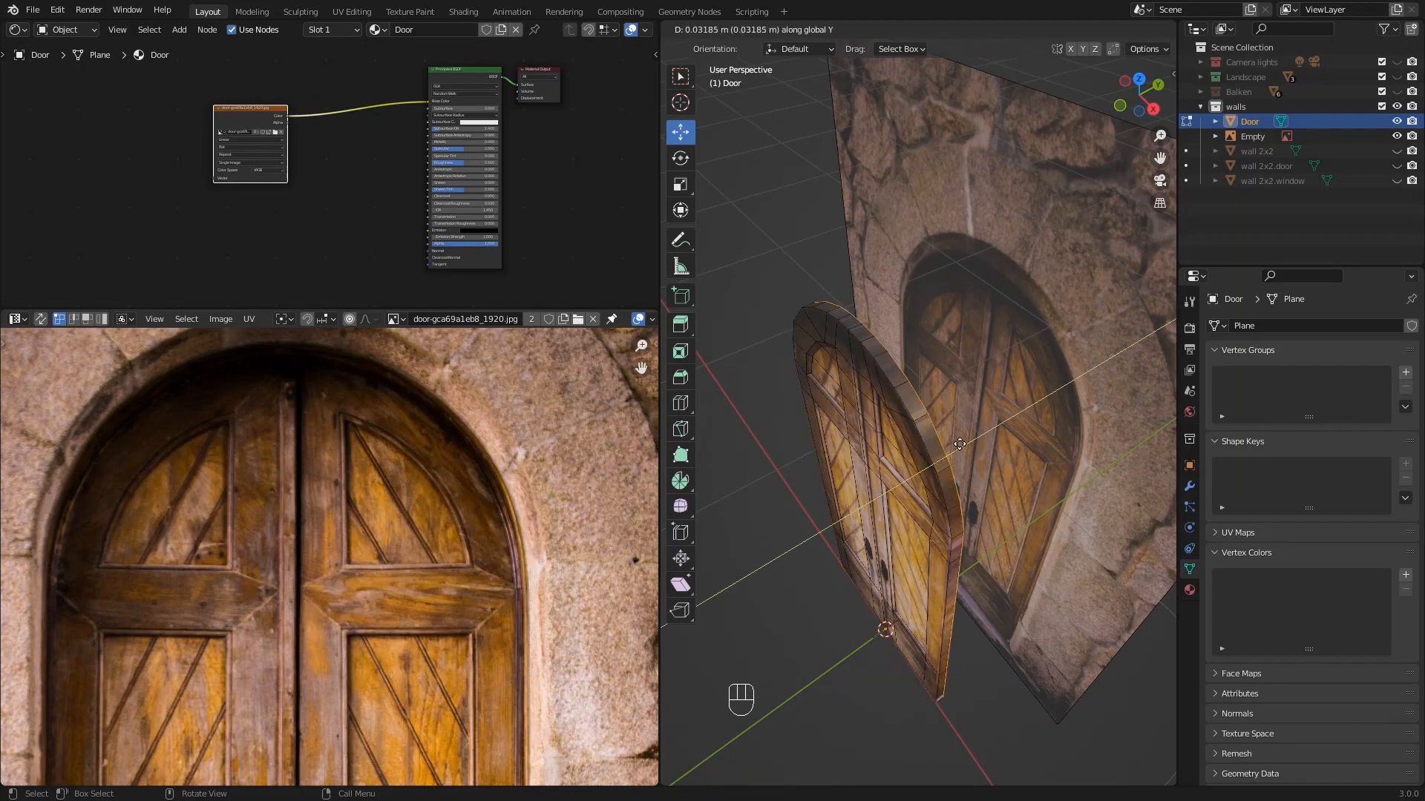
pyautogui.click(958, 444)
pyautogui.moveTo(958, 443); pyautogui.dragTo(924, 443, button='middle')
pyautogui.press('Tab')
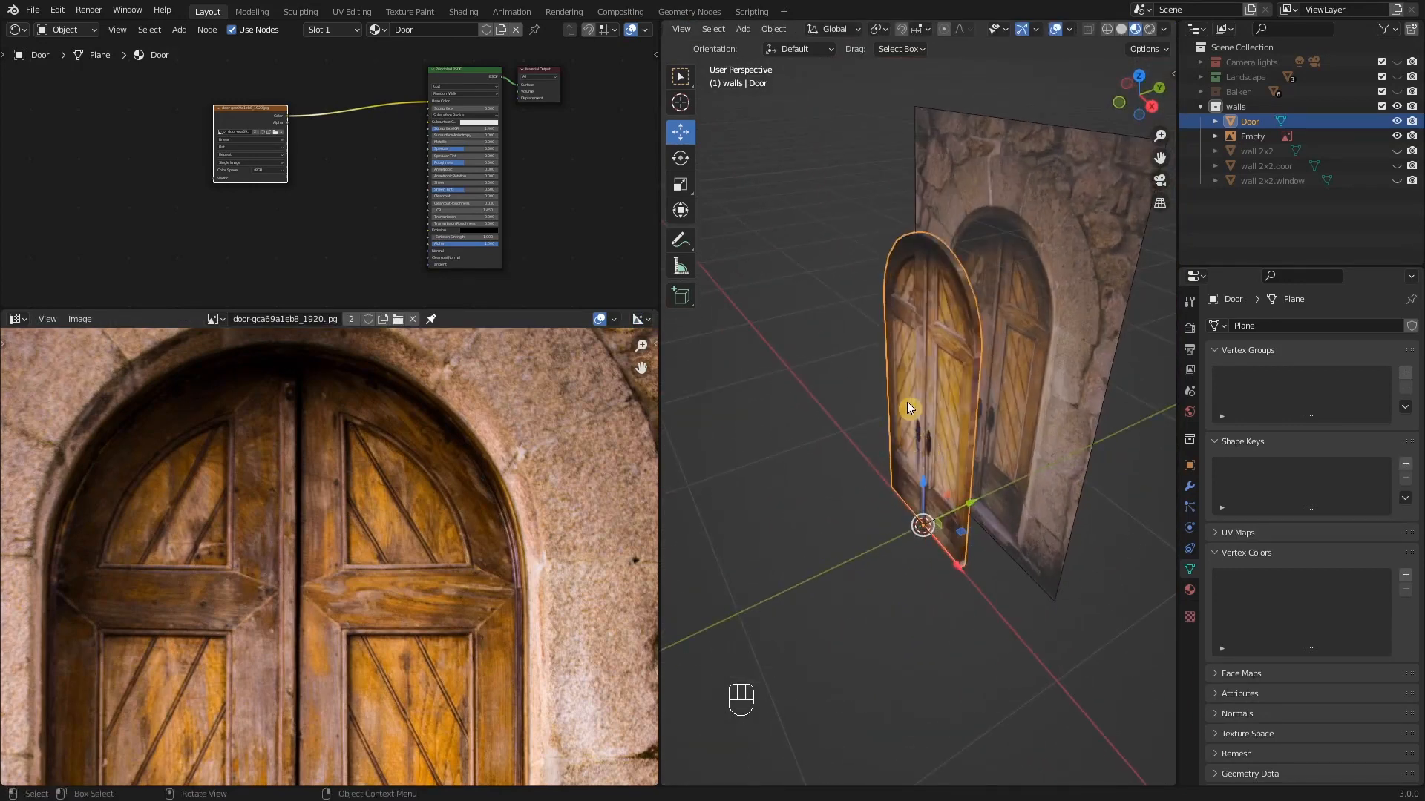
# - Examine the whole door photo in the image editor, including the stone arch and the handles
pyautogui.scroll(-8, 283, 372)
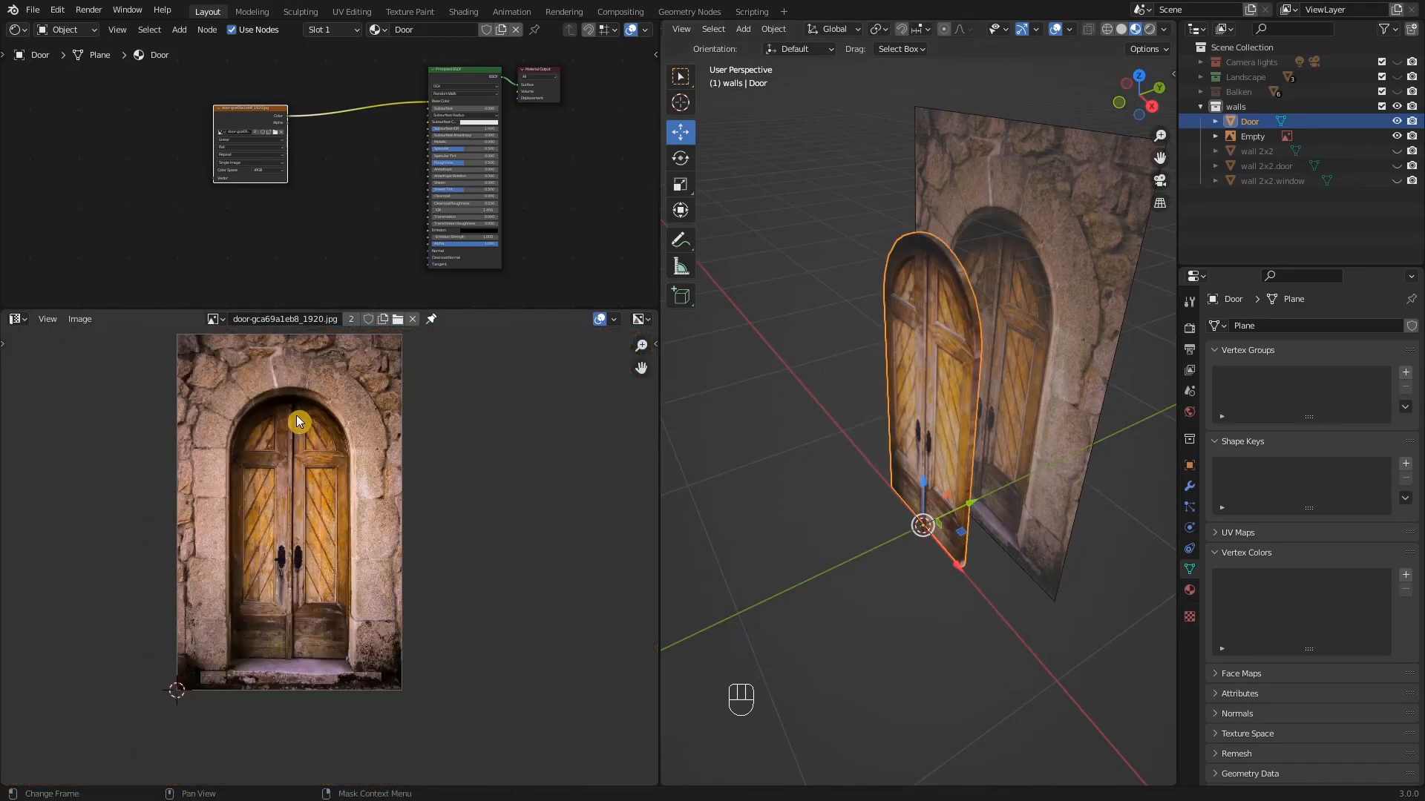
pyautogui.keyDown('shift'); pyautogui.moveTo(296, 413); pyautogui.dragTo(345, 506, button='middle'); pyautogui.keyUp('shift')
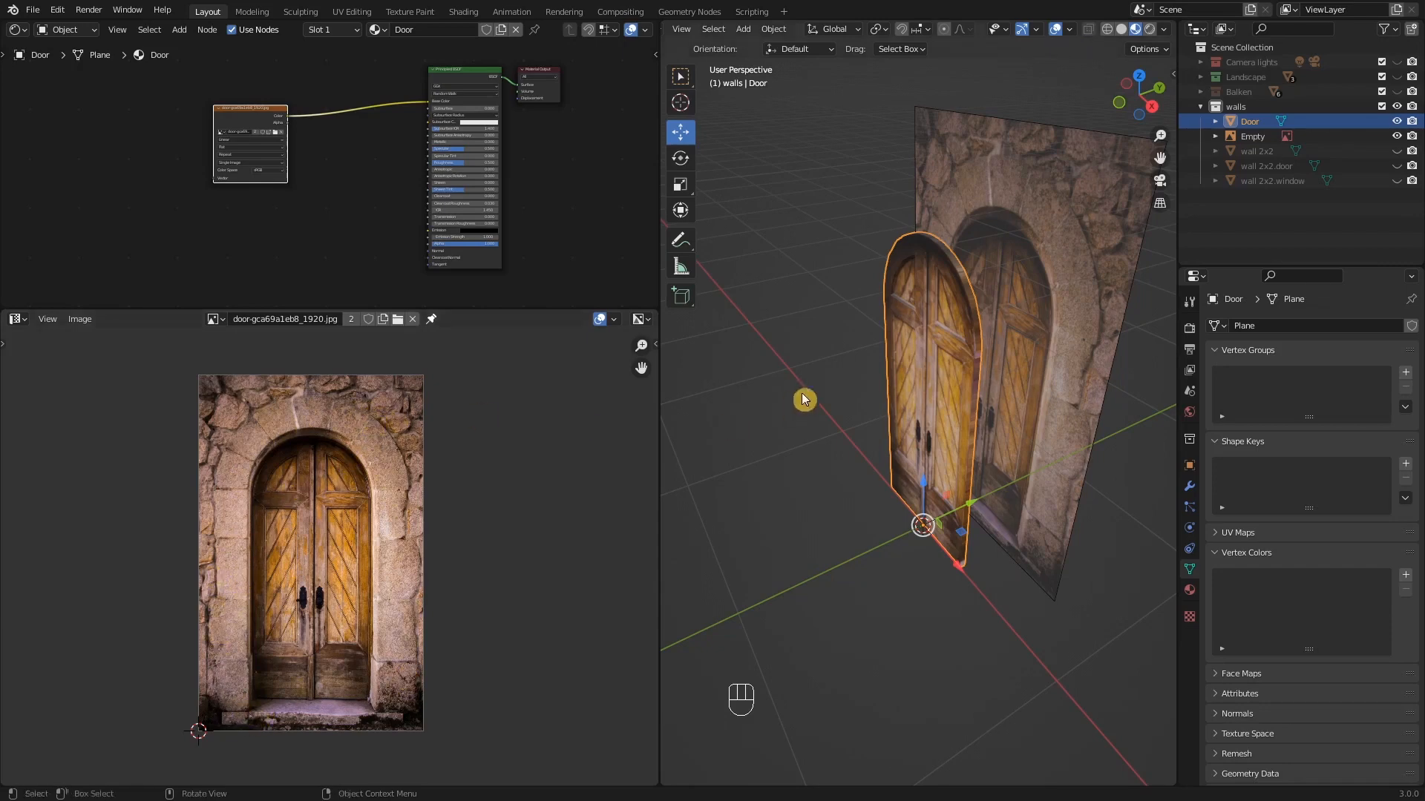
pyautogui.scroll(1, 363, 456)
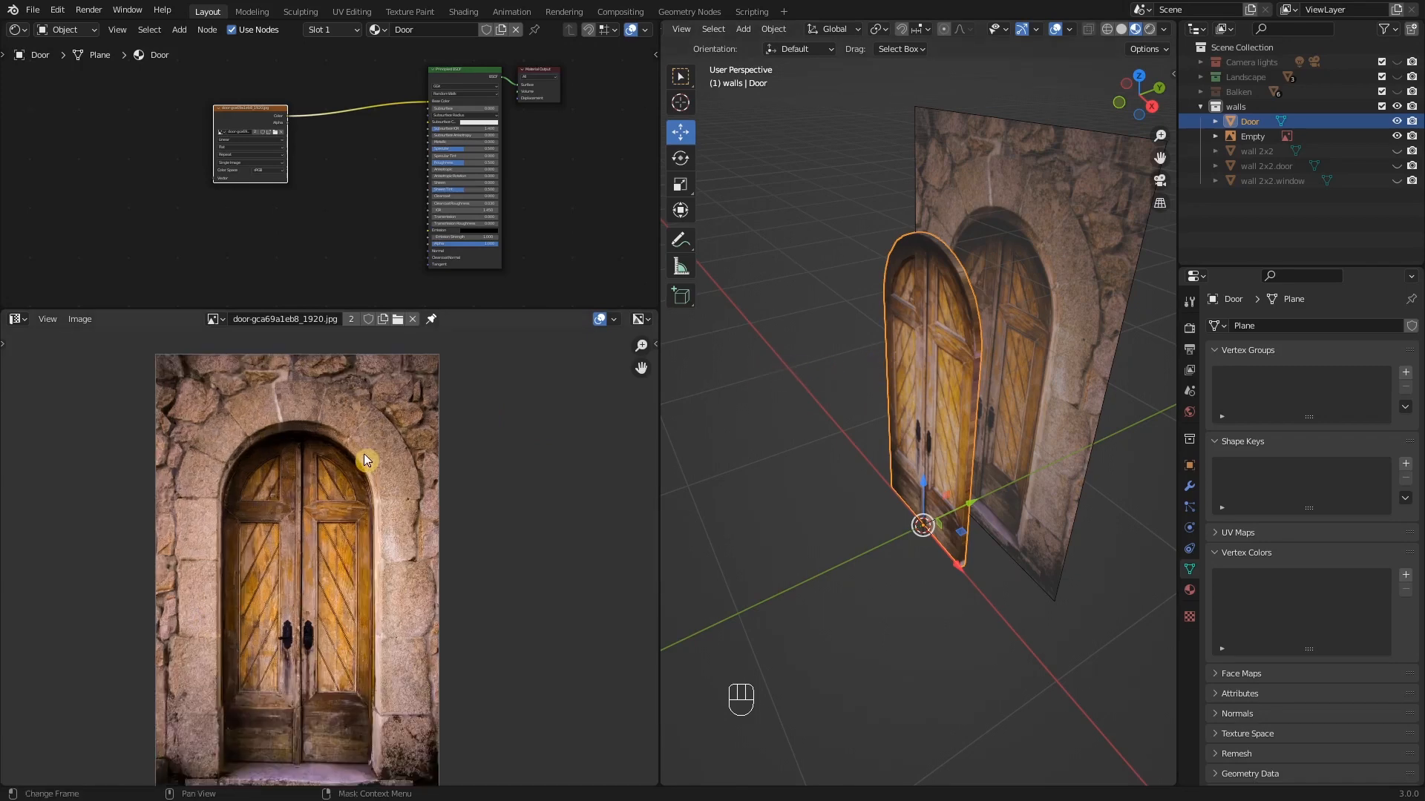
pyautogui.scroll(-2, 363, 458)
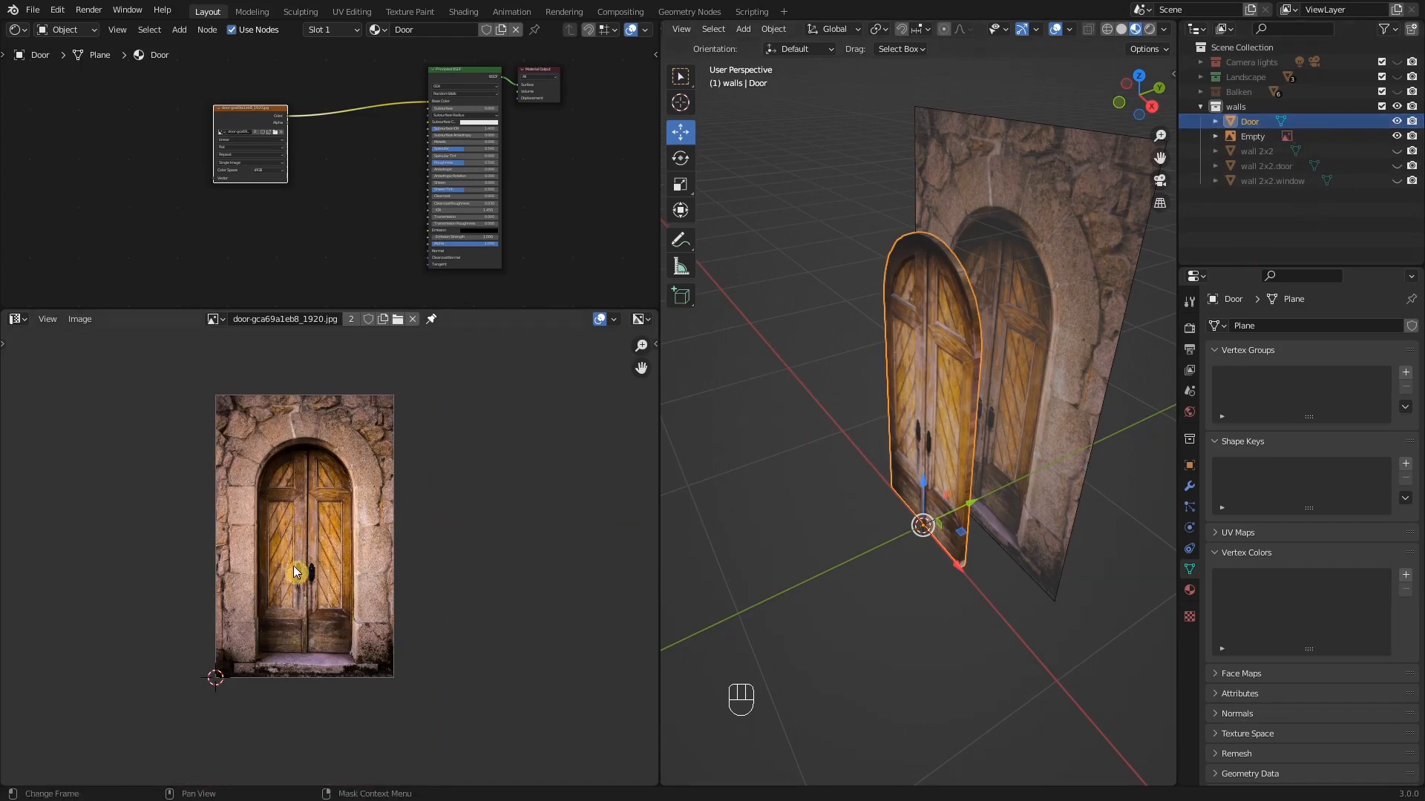
pyautogui.scroll(1, 293, 565)
pyautogui.scroll(1, 293, 566)
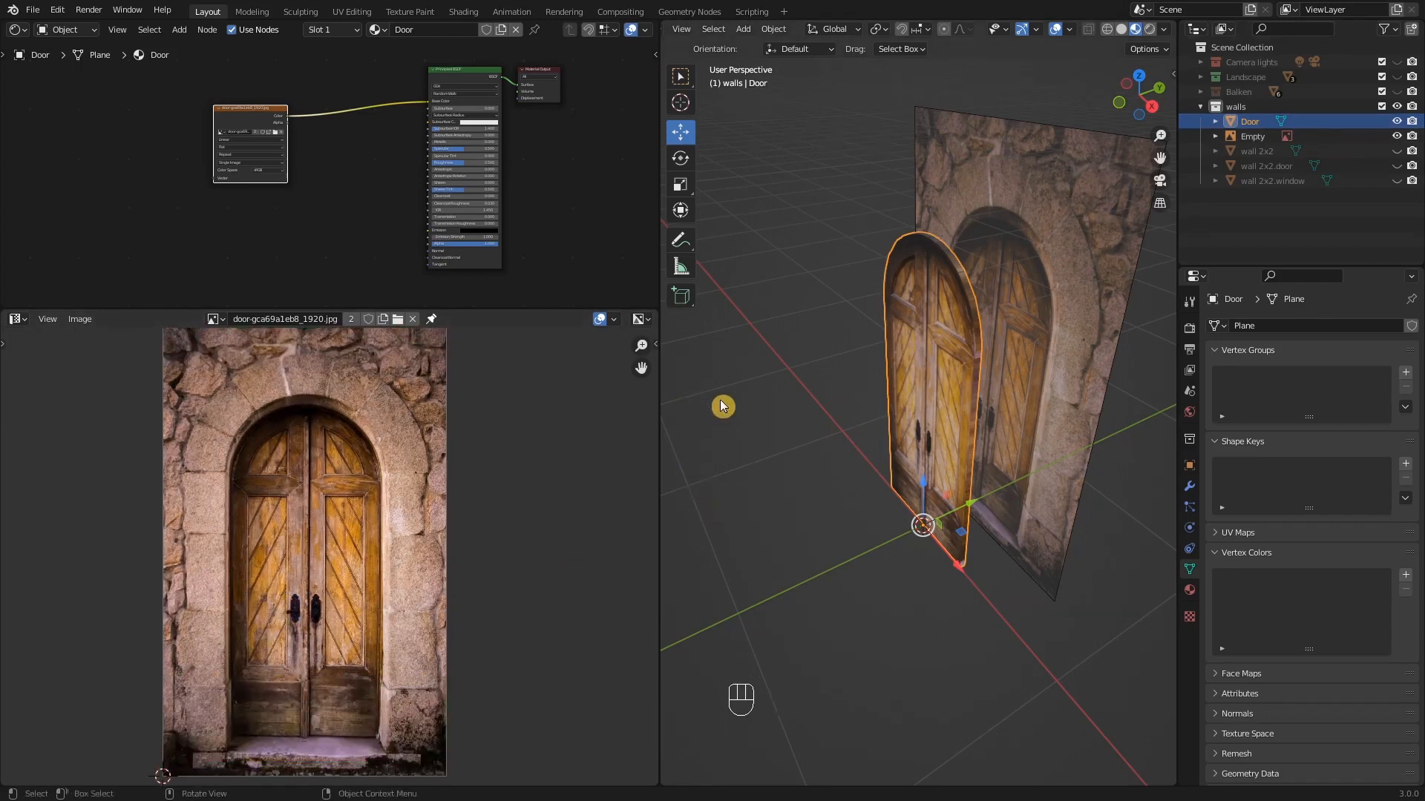
# - Show the door in front orthographic view and widen the 3D viewport over the node and image editors
pyautogui.press('KP_1')
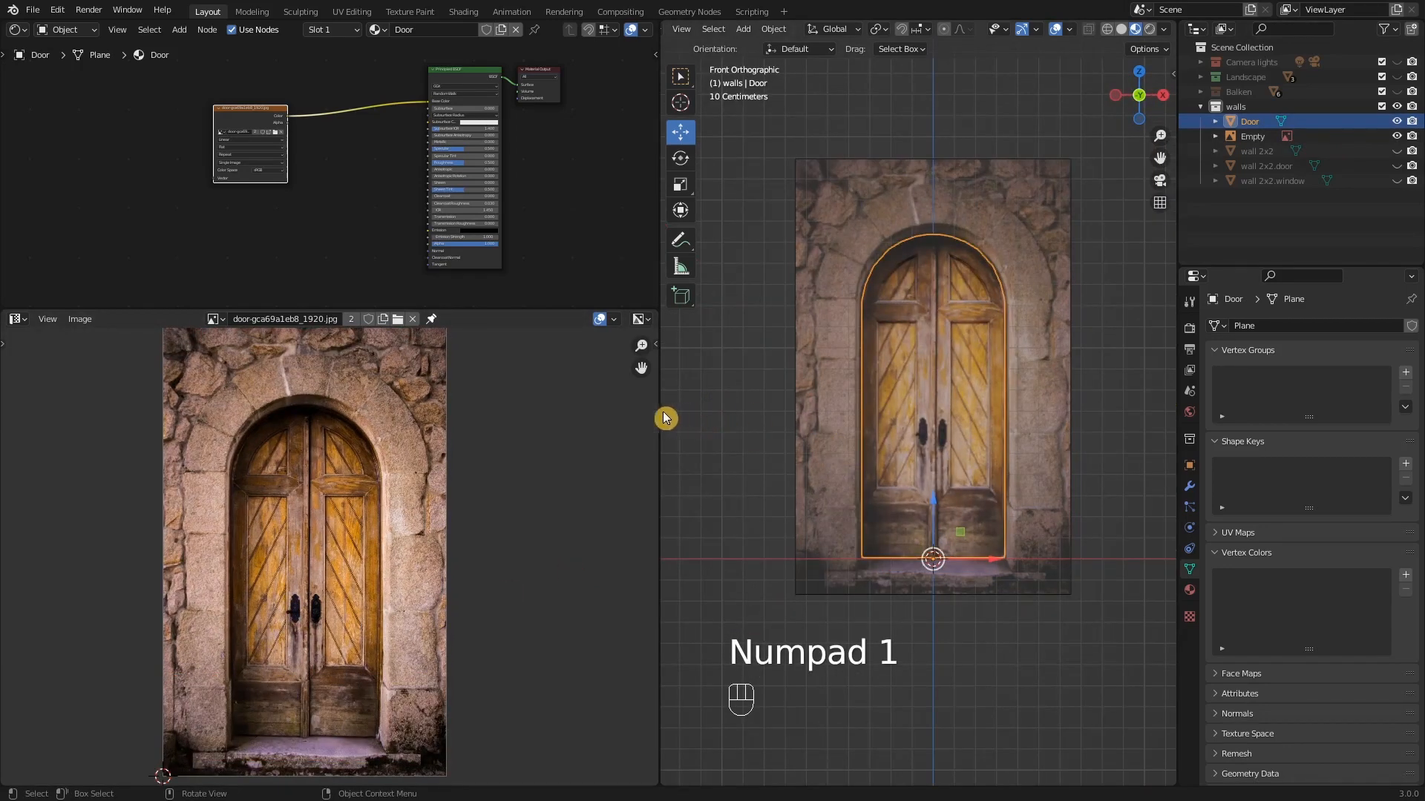
pyautogui.moveTo(658, 413); pyautogui.dragTo(145, 448)
pyautogui.keyDown('shift'); pyautogui.moveTo(696, 522); pyautogui.dragTo(631, 554, button='middle'); pyautogui.keyUp('shift')
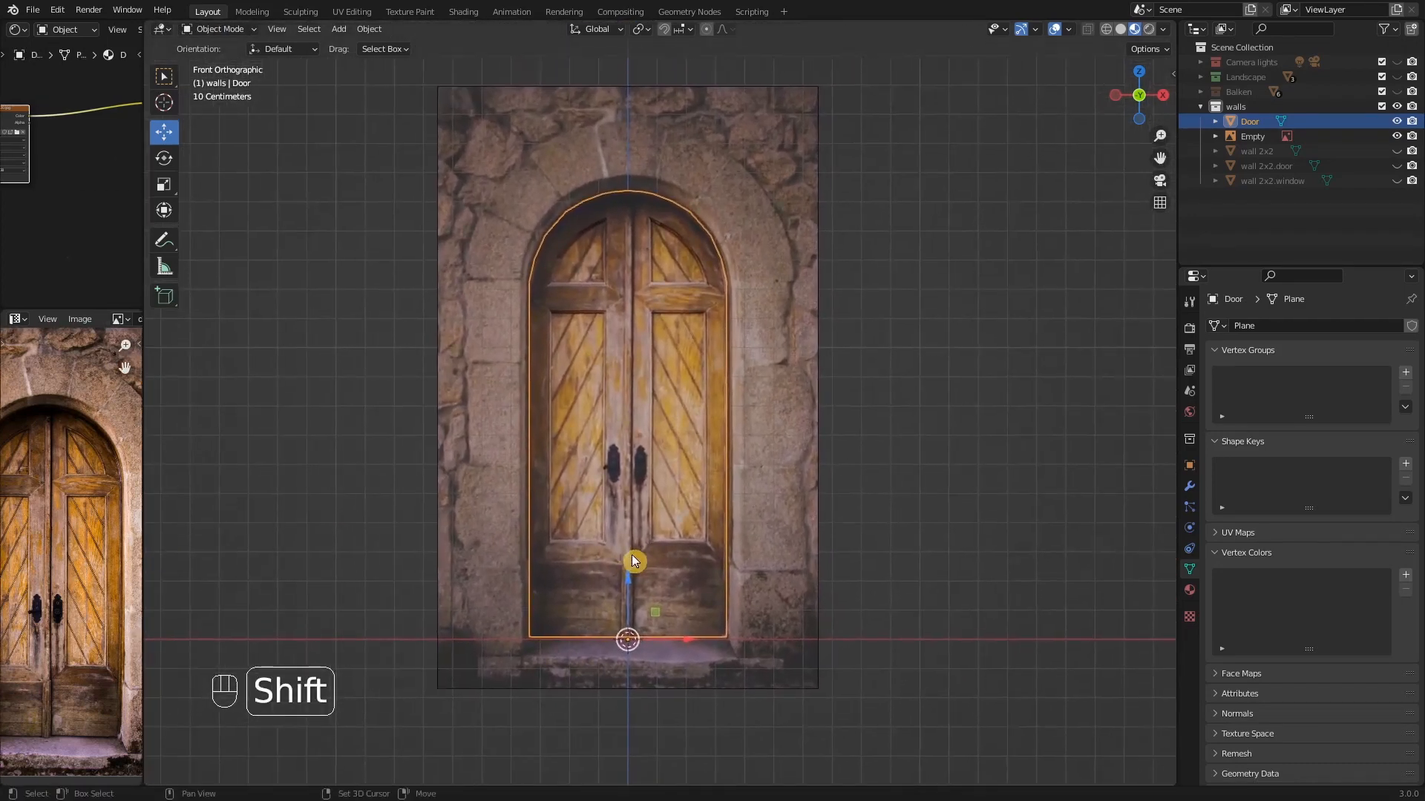
# - Add a plane at the door's base and rotate it 90° about the global X axis to face the front view
pyautogui.hotkey('shift', 'a')
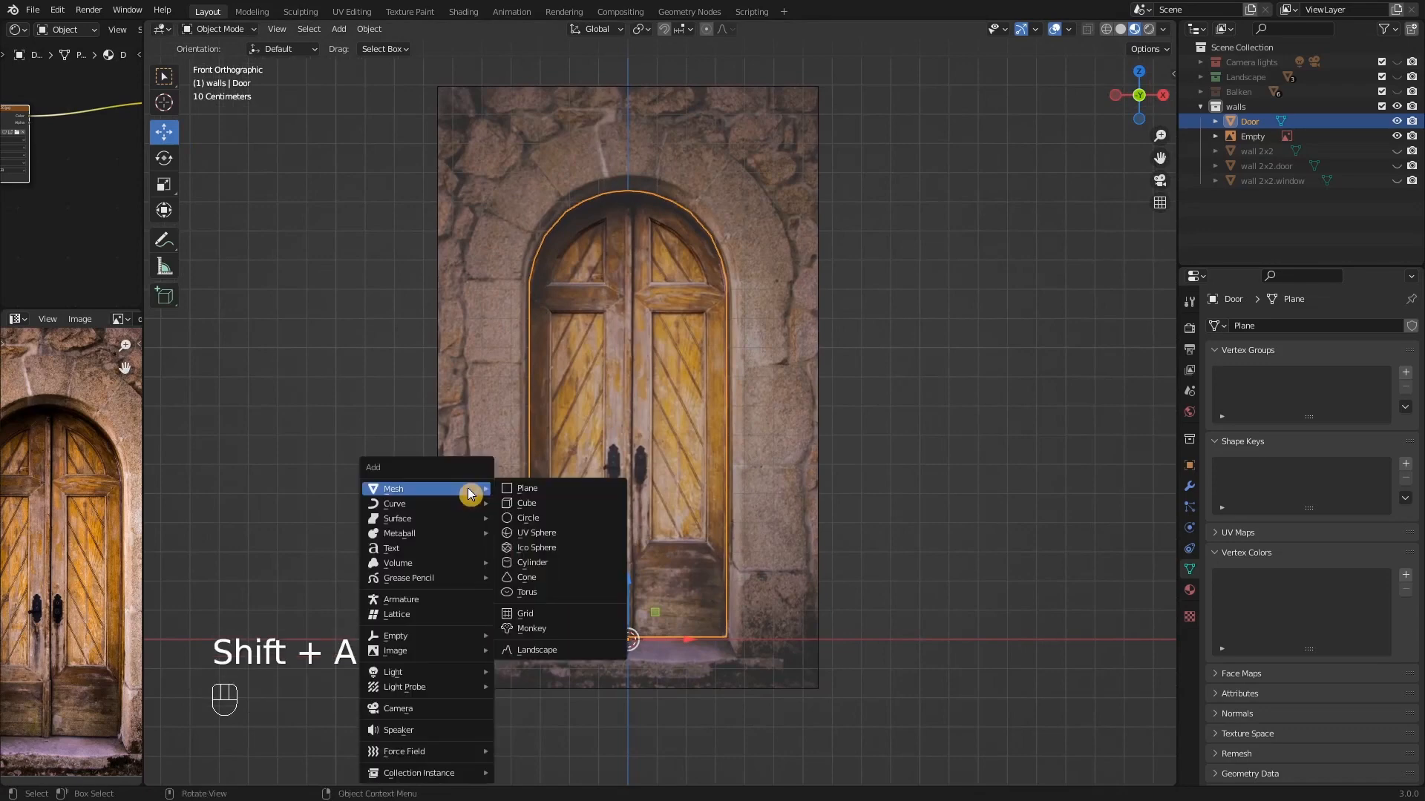
pyautogui.click(523, 489)
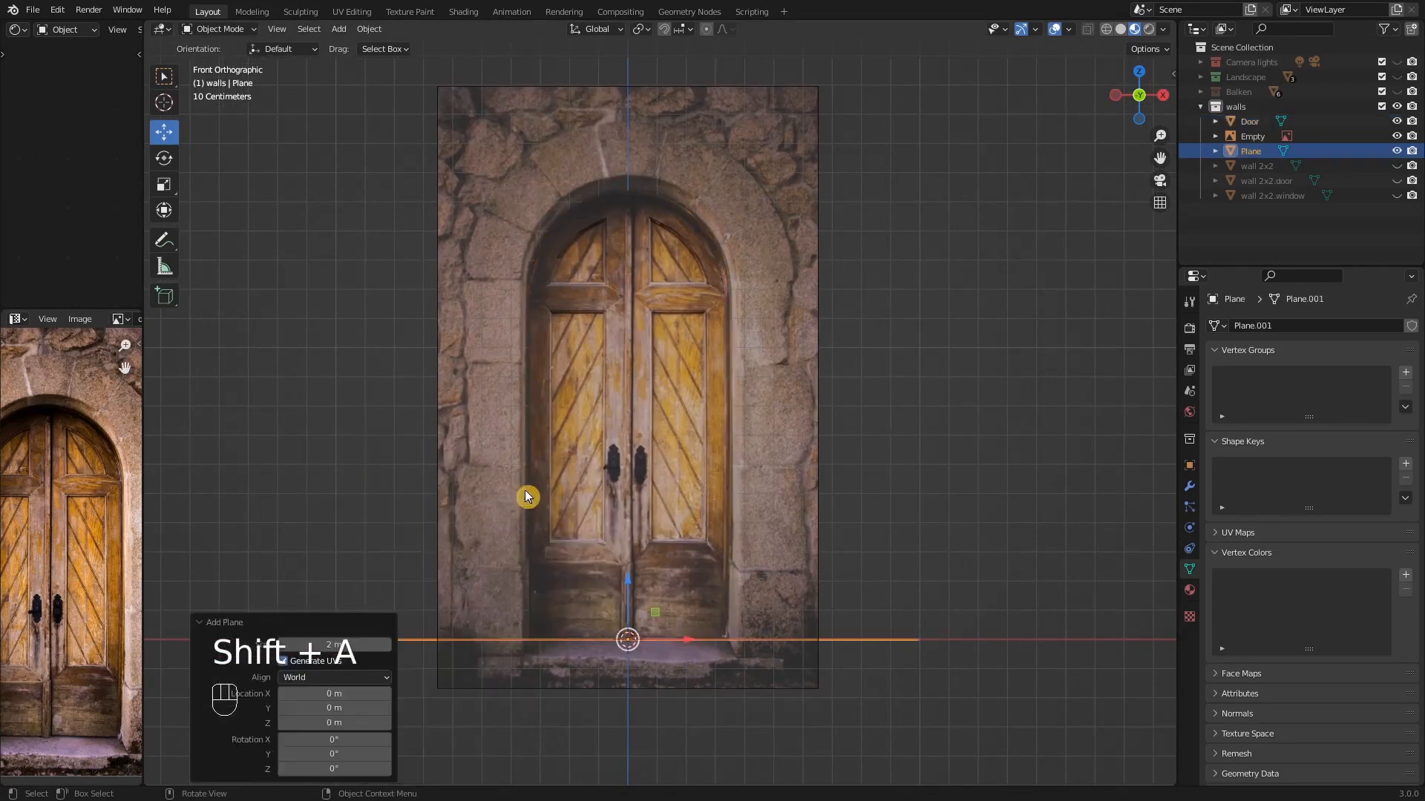
pyautogui.scroll(-1, 631, 518)
pyautogui.keyDown('shift'); pyautogui.moveTo(742, 519); pyautogui.dragTo(848, 519, button='middle'); pyautogui.keyUp('shift')
pyautogui.write('r')
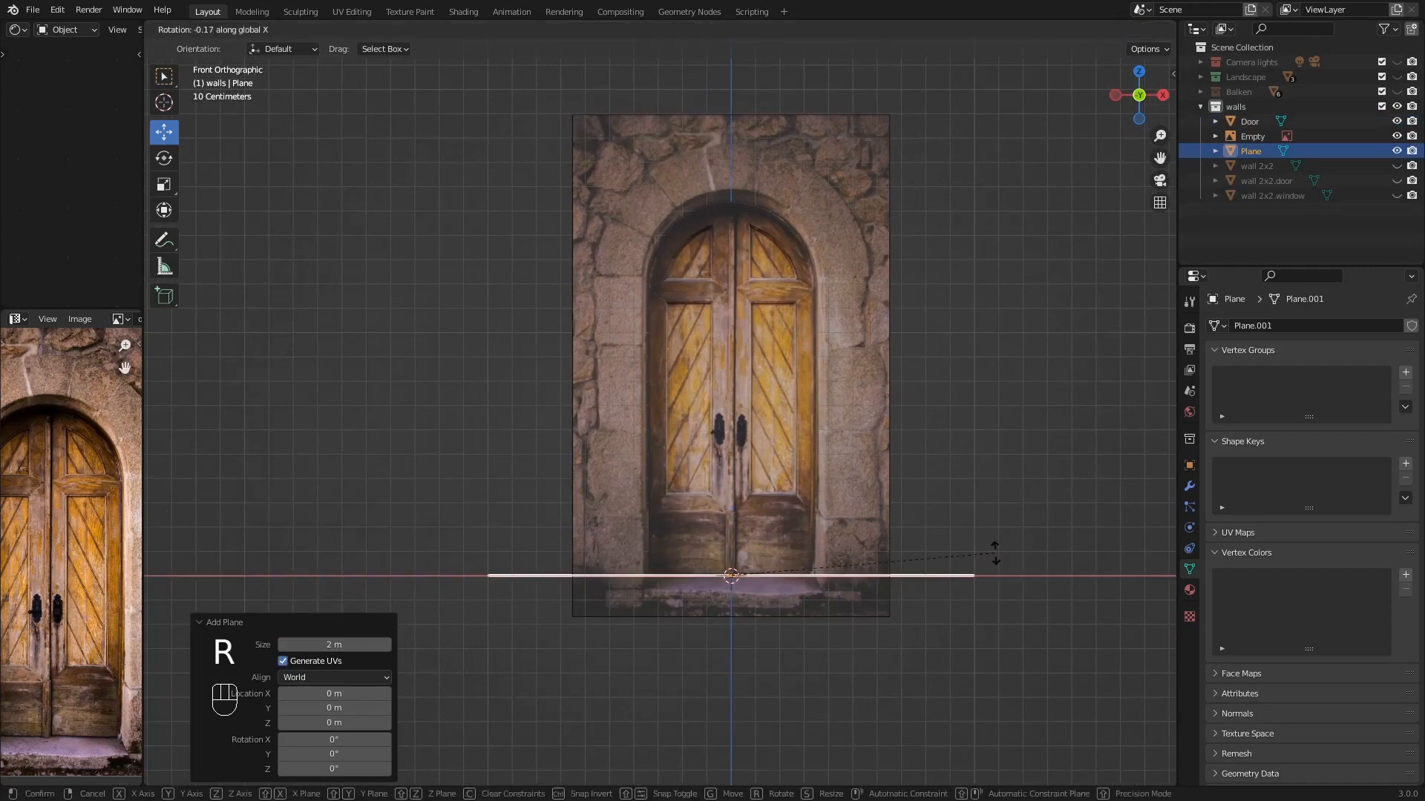
pyautogui.write('90')
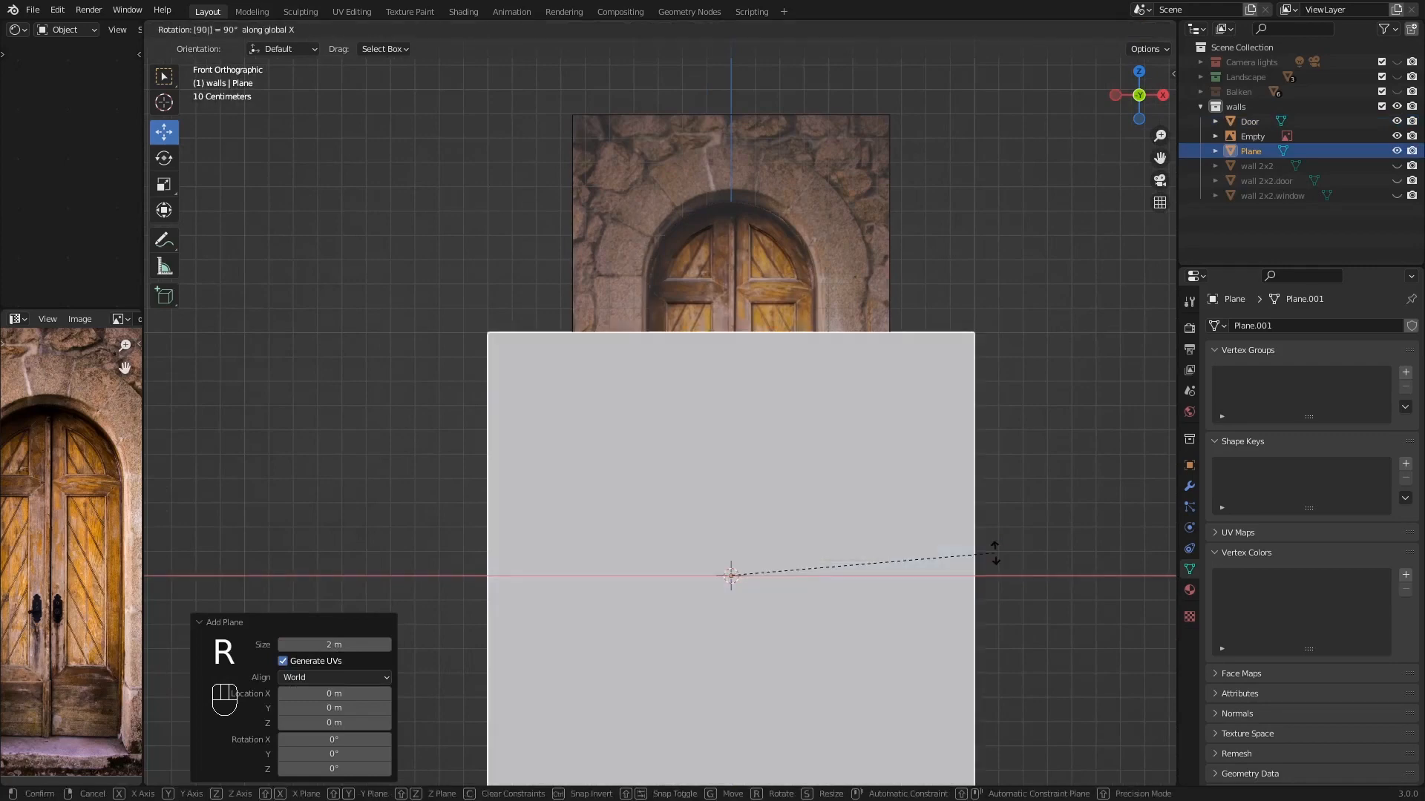
pyautogui.click(995, 555)
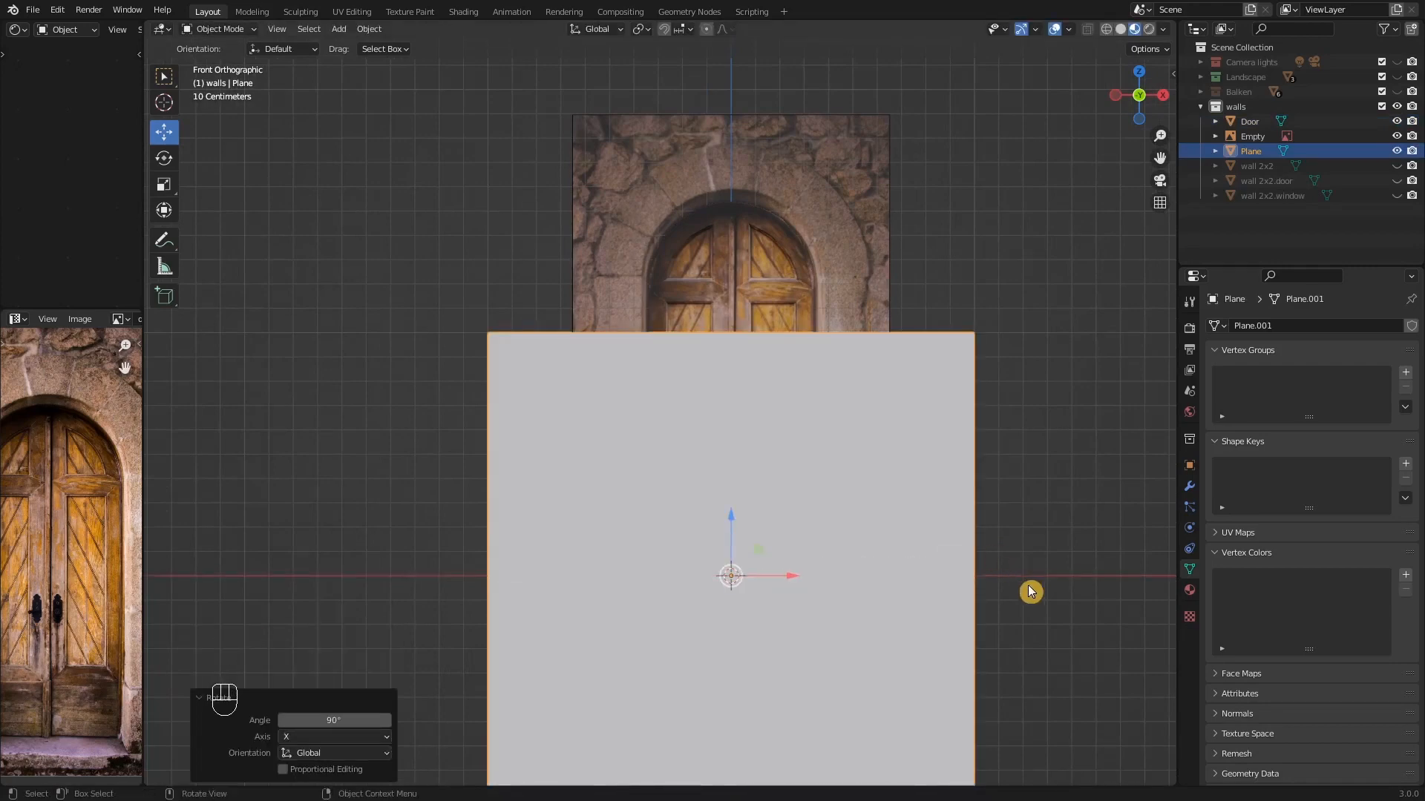
# - In Edit Mode, scale the plane to about 0.163 and move it over the lowest stone beside the door's left side
pyautogui.press('Tab')
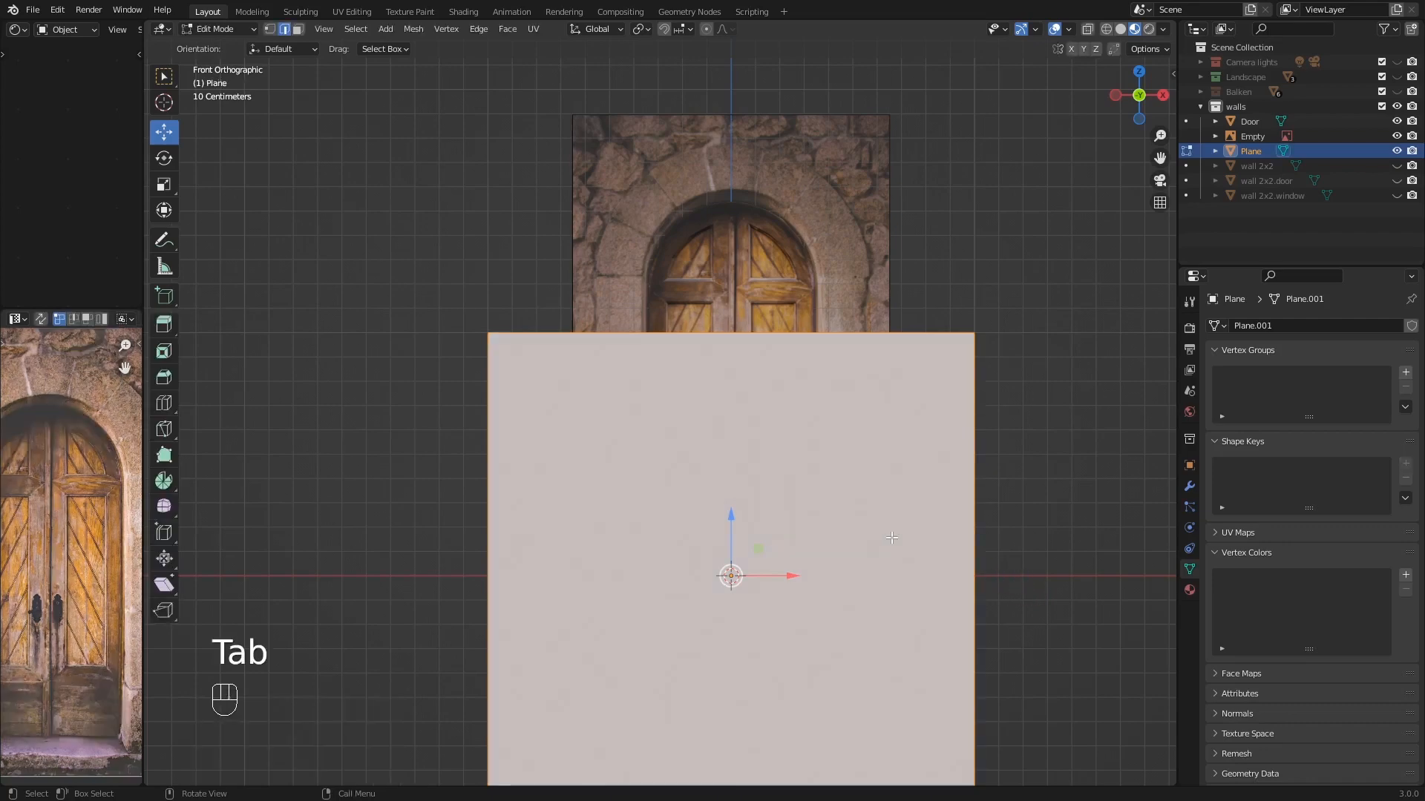
pyautogui.press('s')
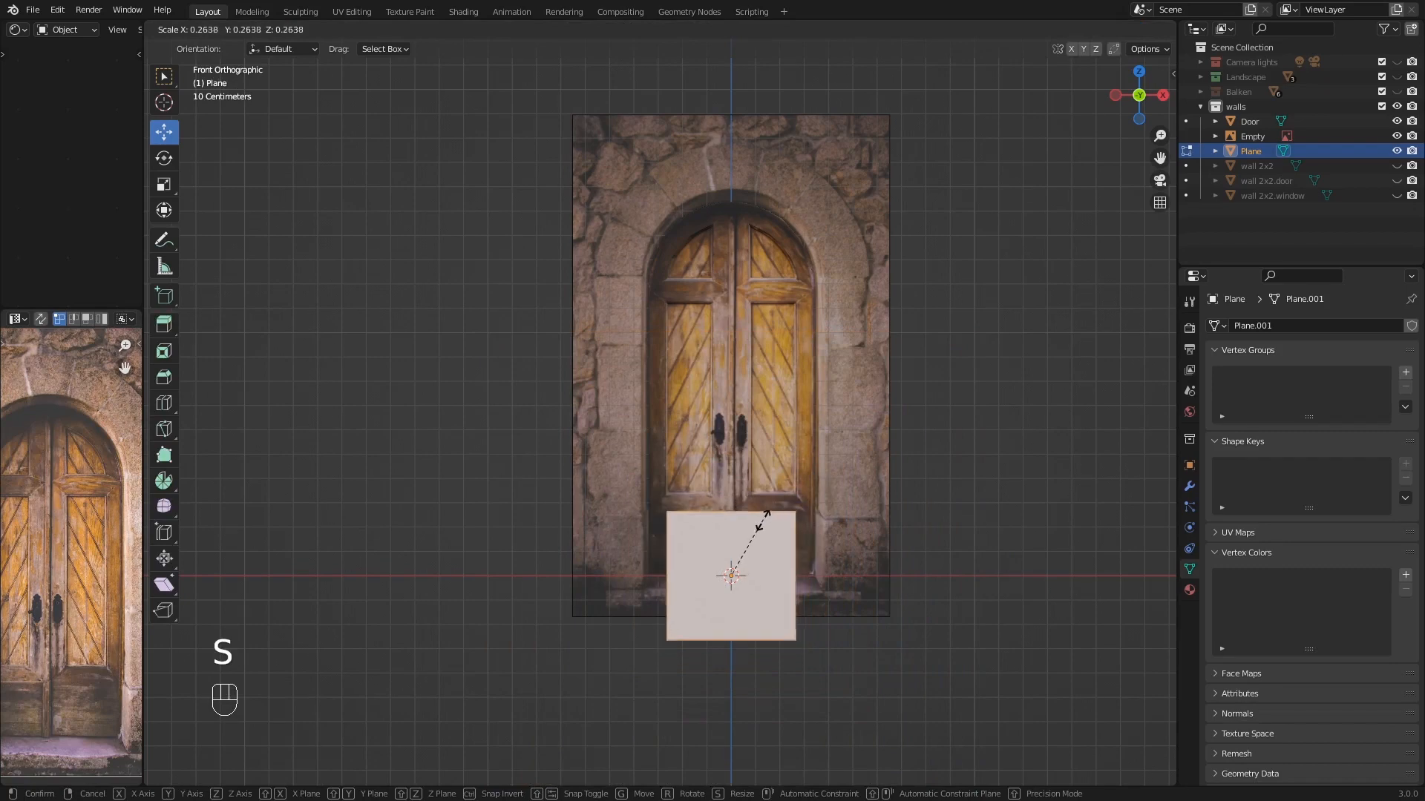
pyautogui.click(748, 544)
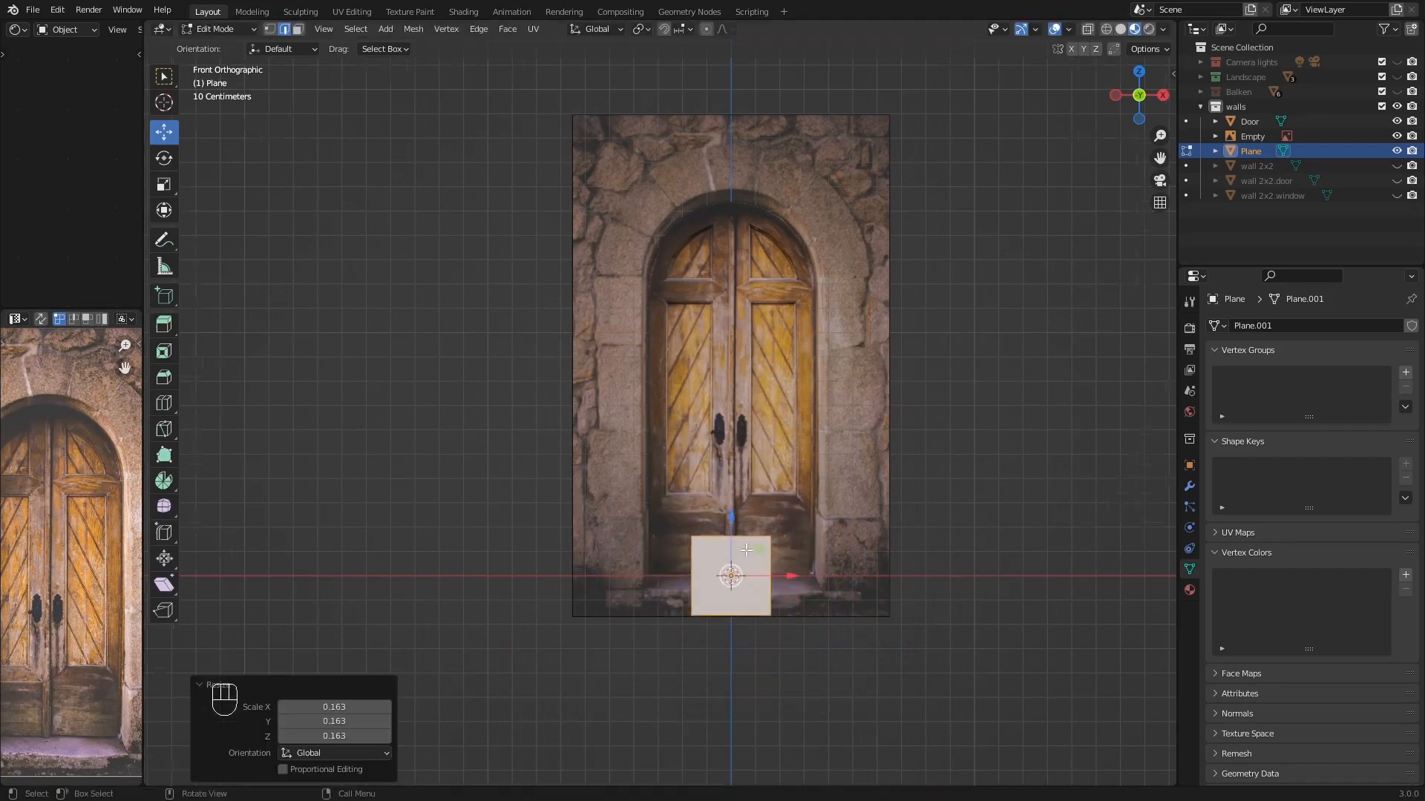
pyautogui.scroll(3, 749, 544)
pyautogui.keyDown('shift'); pyautogui.moveTo(733, 568); pyautogui.dragTo(750, 505, button='middle'); pyautogui.keyUp('shift')
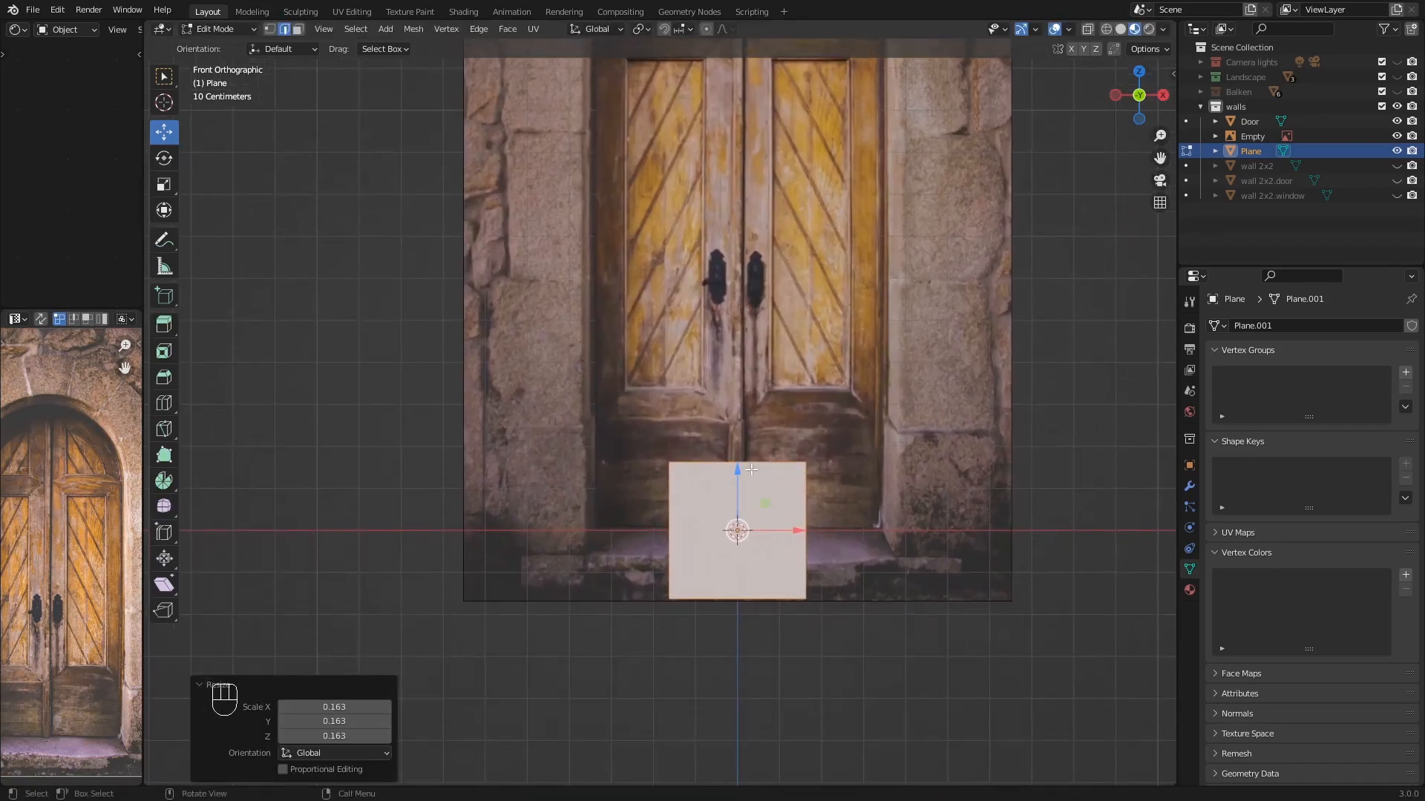
pyautogui.moveTo(735, 476); pyautogui.dragTo(734, 424)
pyautogui.moveTo(804, 481); pyautogui.dragTo(576, 493)
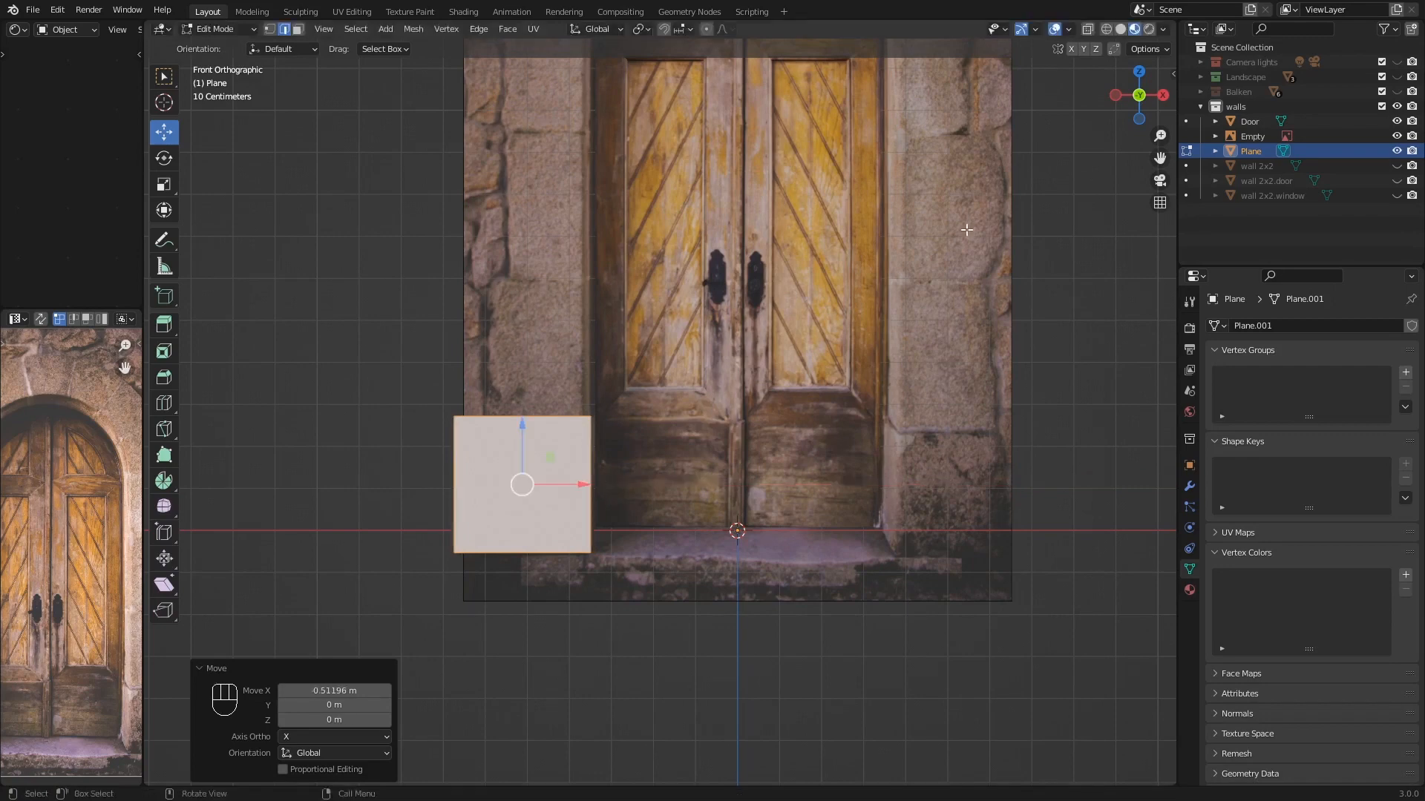
# - Switch to see-through wireframe display and move the plane's left edge inward about 0.066 m to the stone's outline
pyautogui.click(1089, 30)
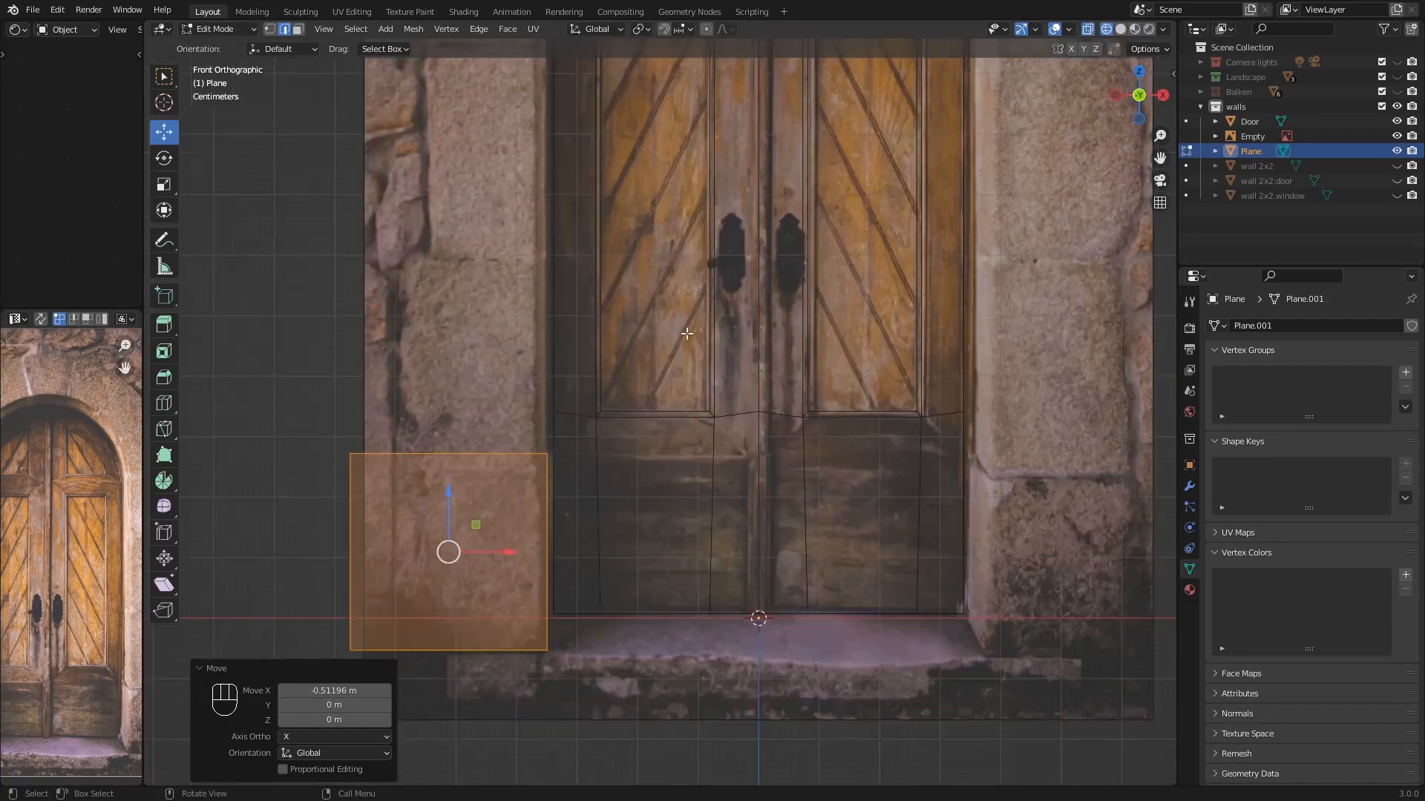
pyautogui.scroll(2, 571, 477)
pyautogui.keyDown('shift'); pyautogui.moveTo(571, 477); pyautogui.dragTo(544, 401, button='middle'); pyautogui.keyUp('shift')
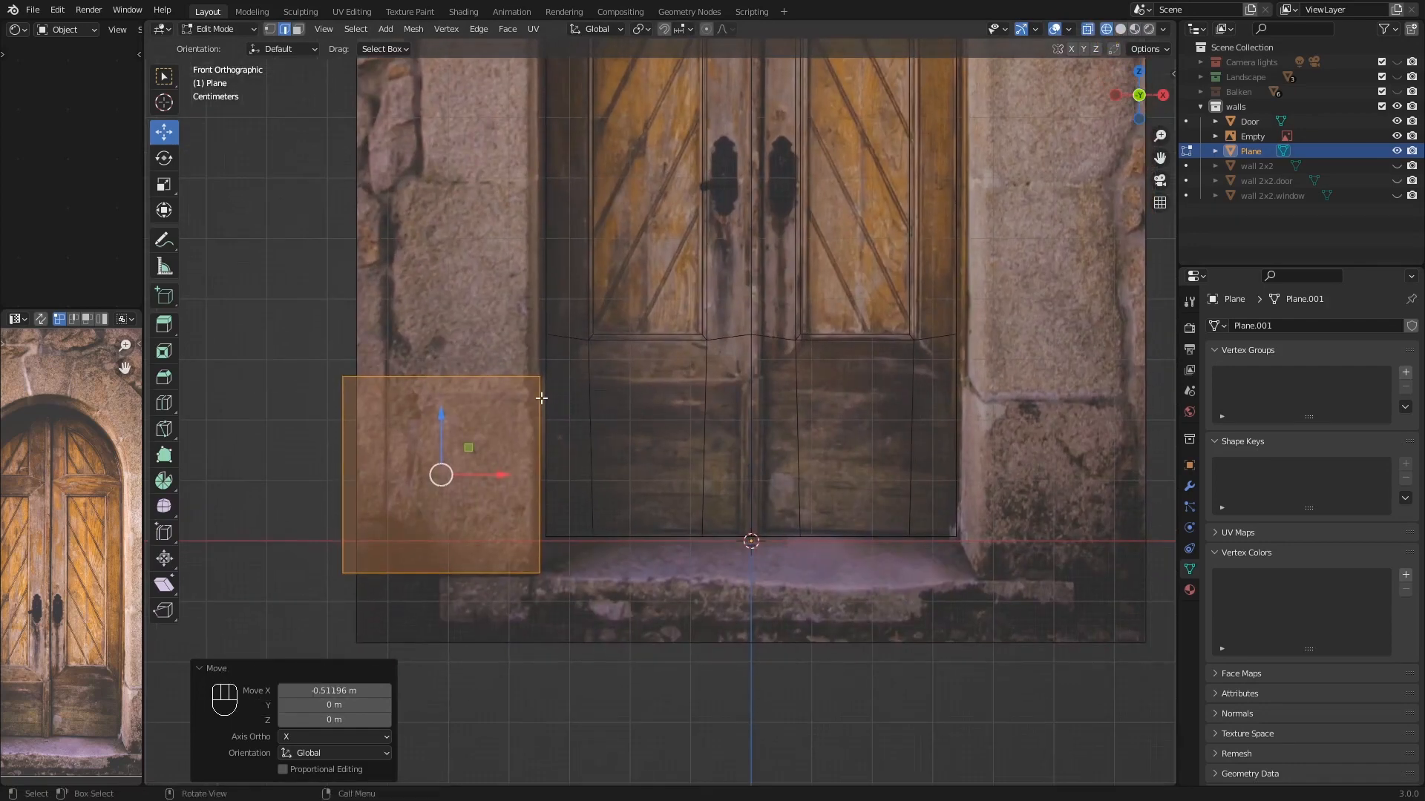
pyautogui.click(340, 433)
pyautogui.moveTo(396, 475); pyautogui.dragTo(543, 477)
pyautogui.keyDown('shift'); pyautogui.moveTo(542, 476); pyautogui.dragTo(479, 541, button='middle'); pyautogui.keyUp('shift')
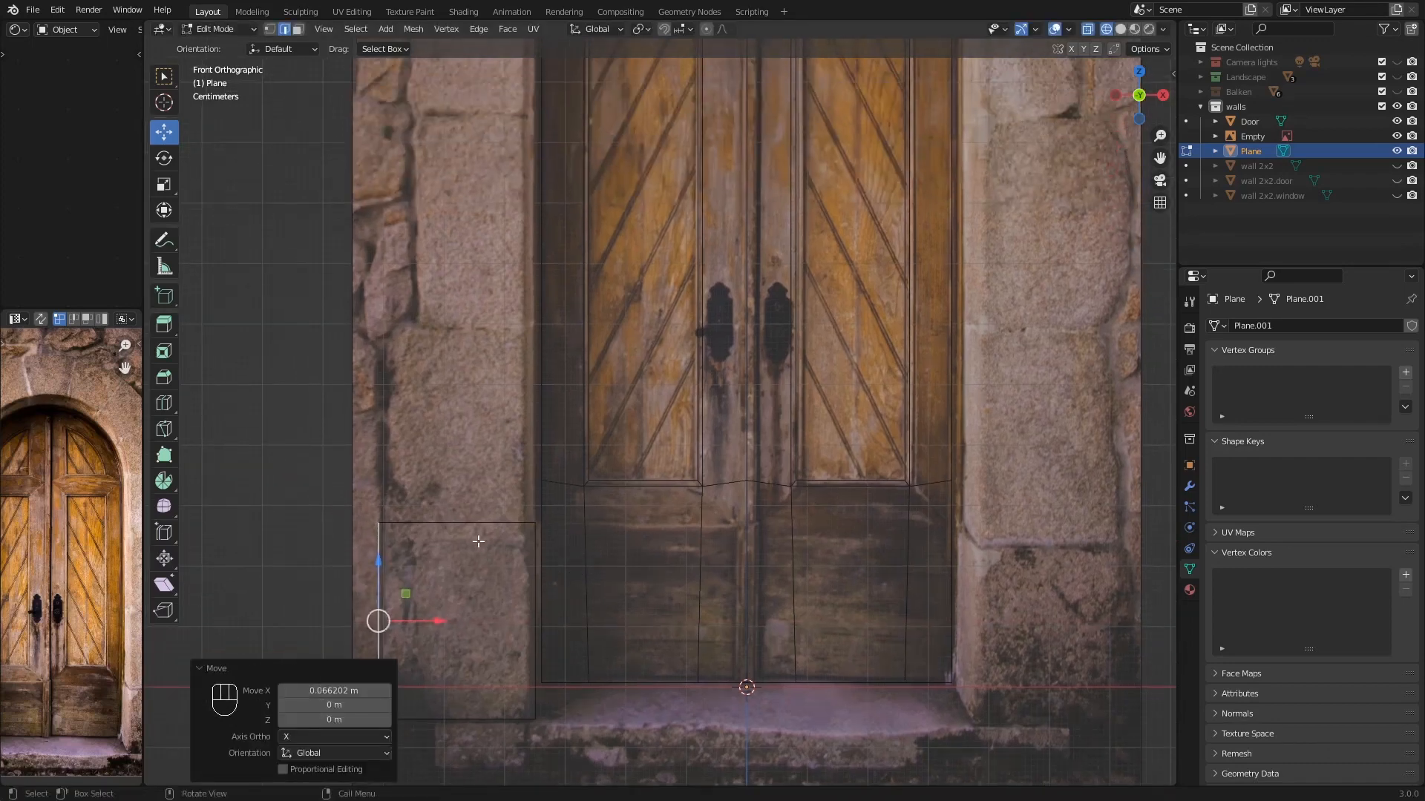
# - Move the plane's right edge about 0.023 m away from the door and nudge its left edge inward to fit the stone
pyautogui.click(465, 524)
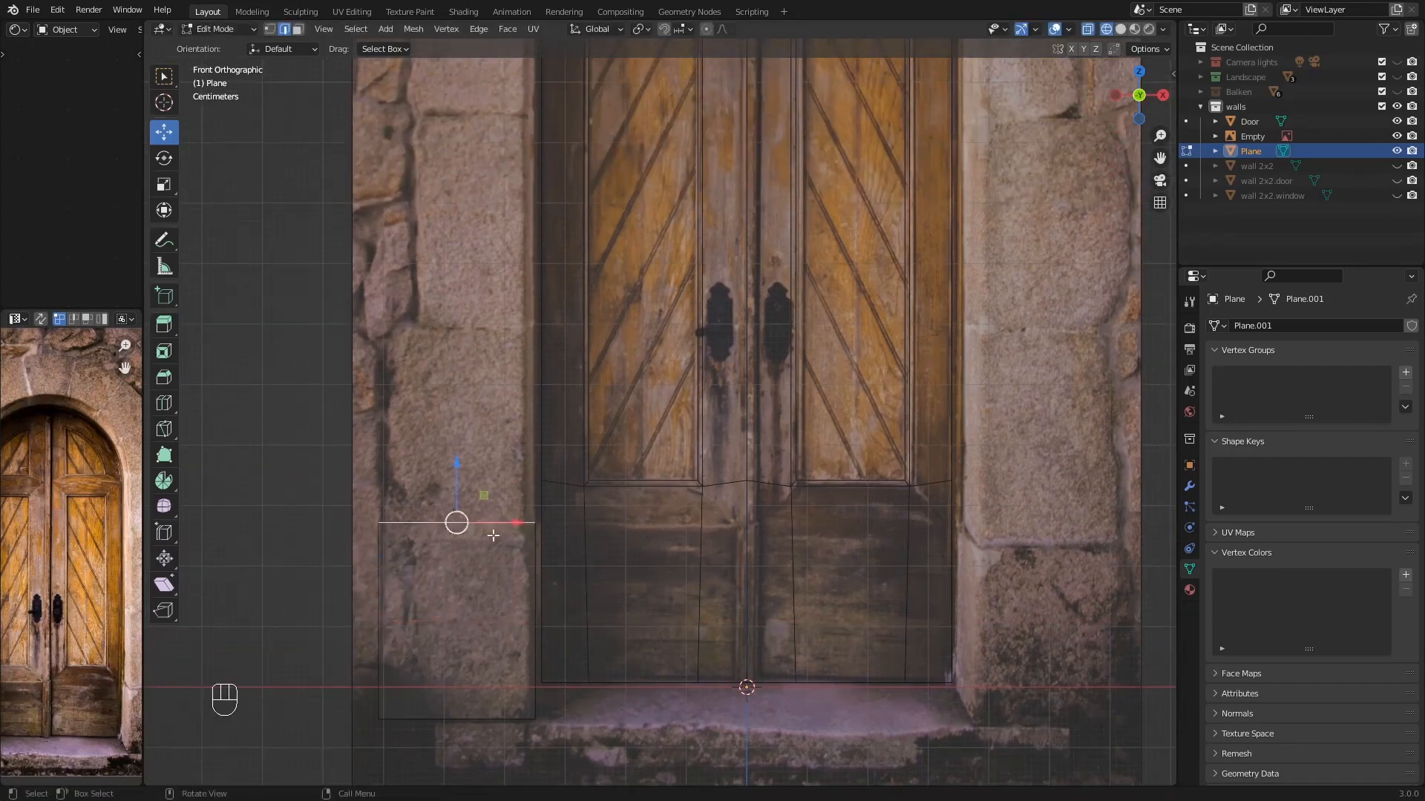
pyautogui.click(542, 602)
pyautogui.moveTo(590, 622); pyautogui.dragTo(579, 625)
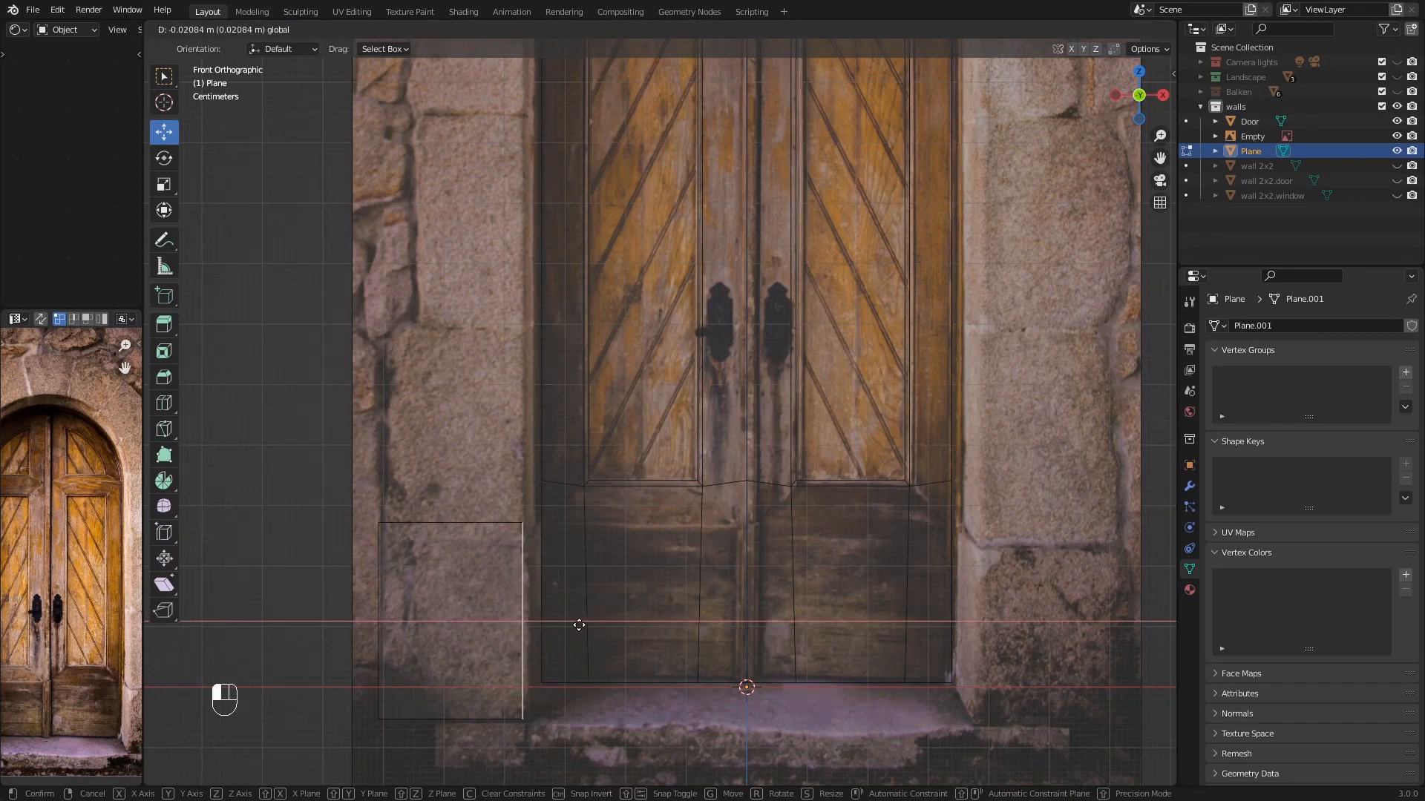
pyautogui.moveTo(579, 625); pyautogui.dragTo(577, 628)
pyautogui.keyDown('shift'); pyautogui.scroll(2, 515, 599); pyautogui.keyUp('shift')
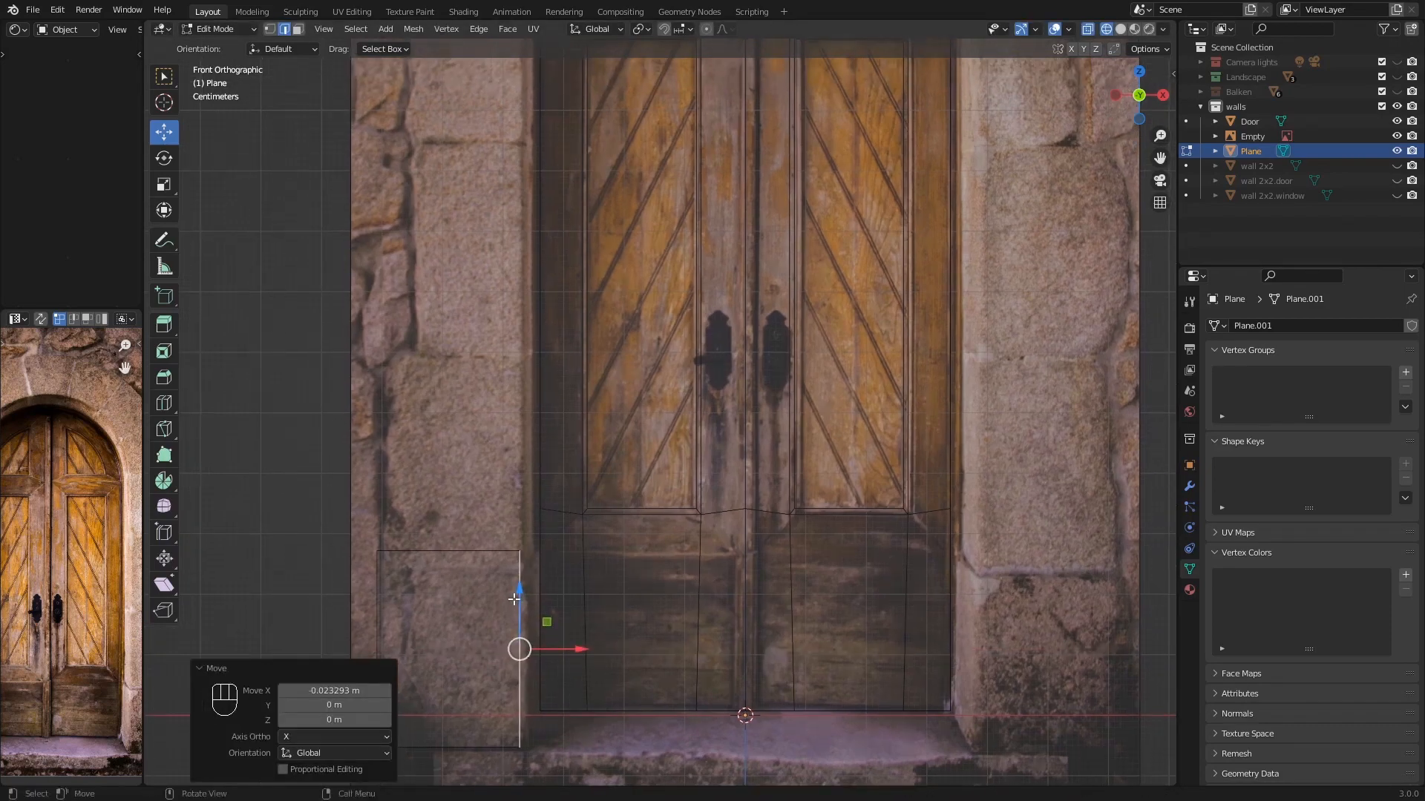
pyautogui.click(455, 552)
pyautogui.click(375, 605)
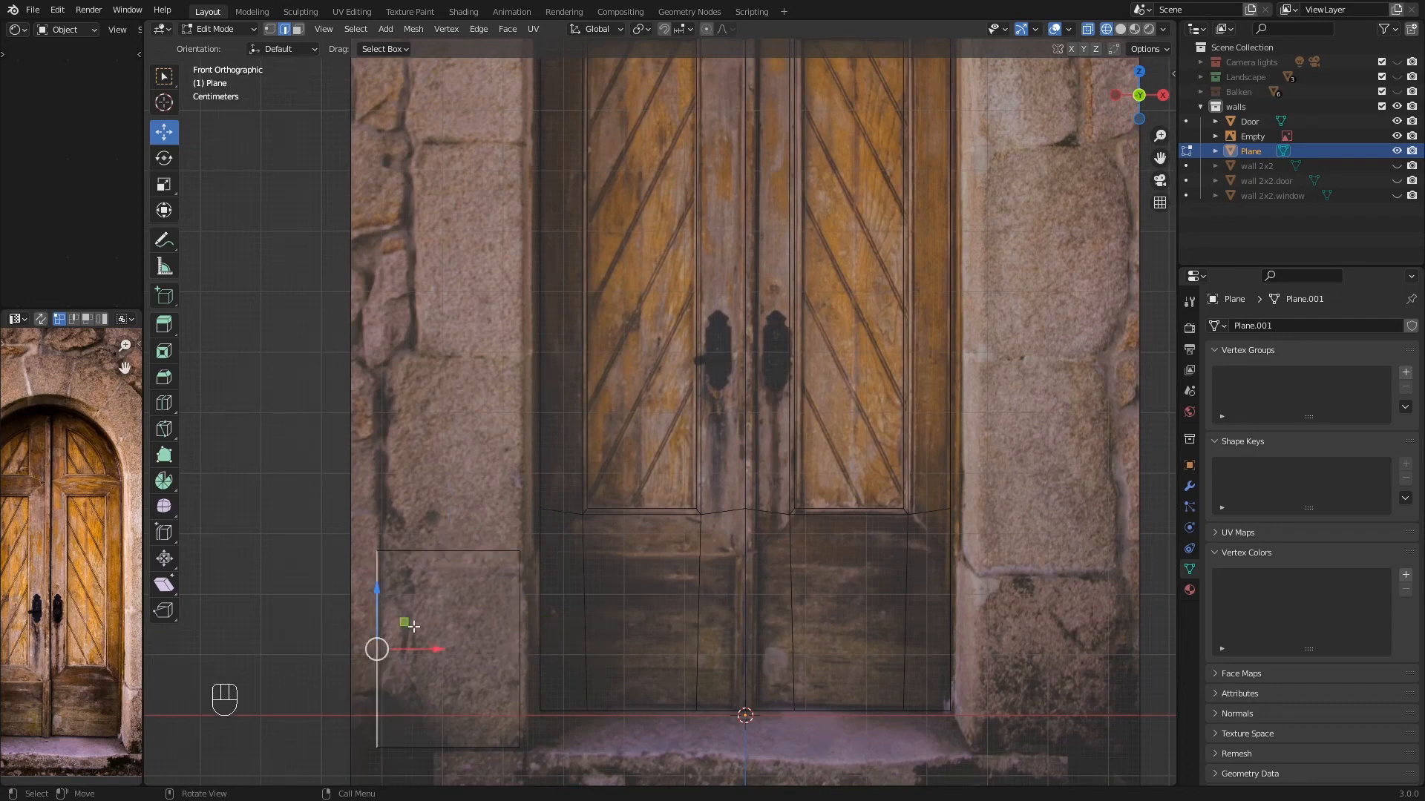
pyautogui.moveTo(427, 649); pyautogui.dragTo(430, 649)
pyautogui.keyDown('shift'); pyautogui.scroll(2, 465, 577); pyautogui.keyUp('shift')
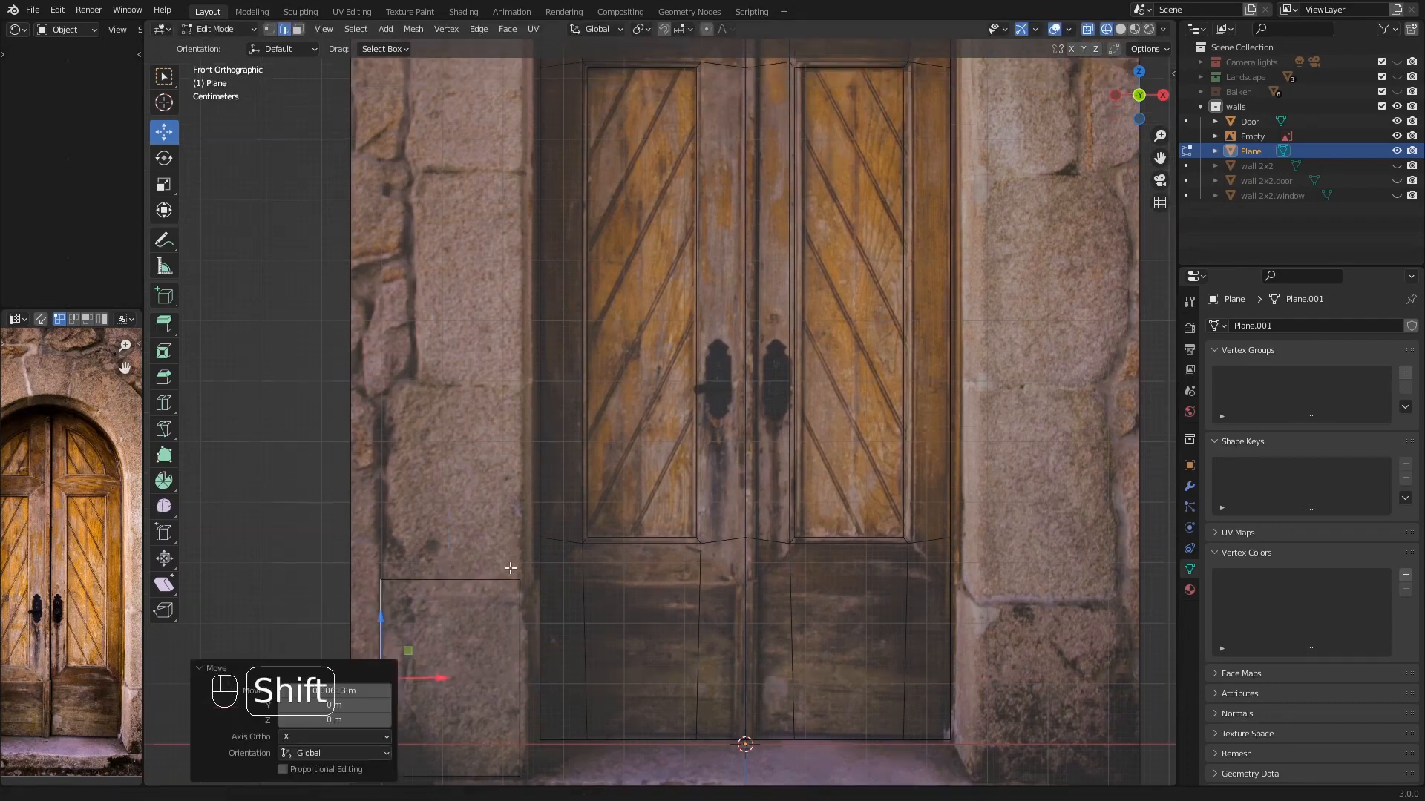
# - Raise the plane's top edge about 0.32 m to the next stone joint and move its left vertex slightly inward
pyautogui.click(465, 578)
pyautogui.moveTo(451, 522); pyautogui.dragTo(452, 319)
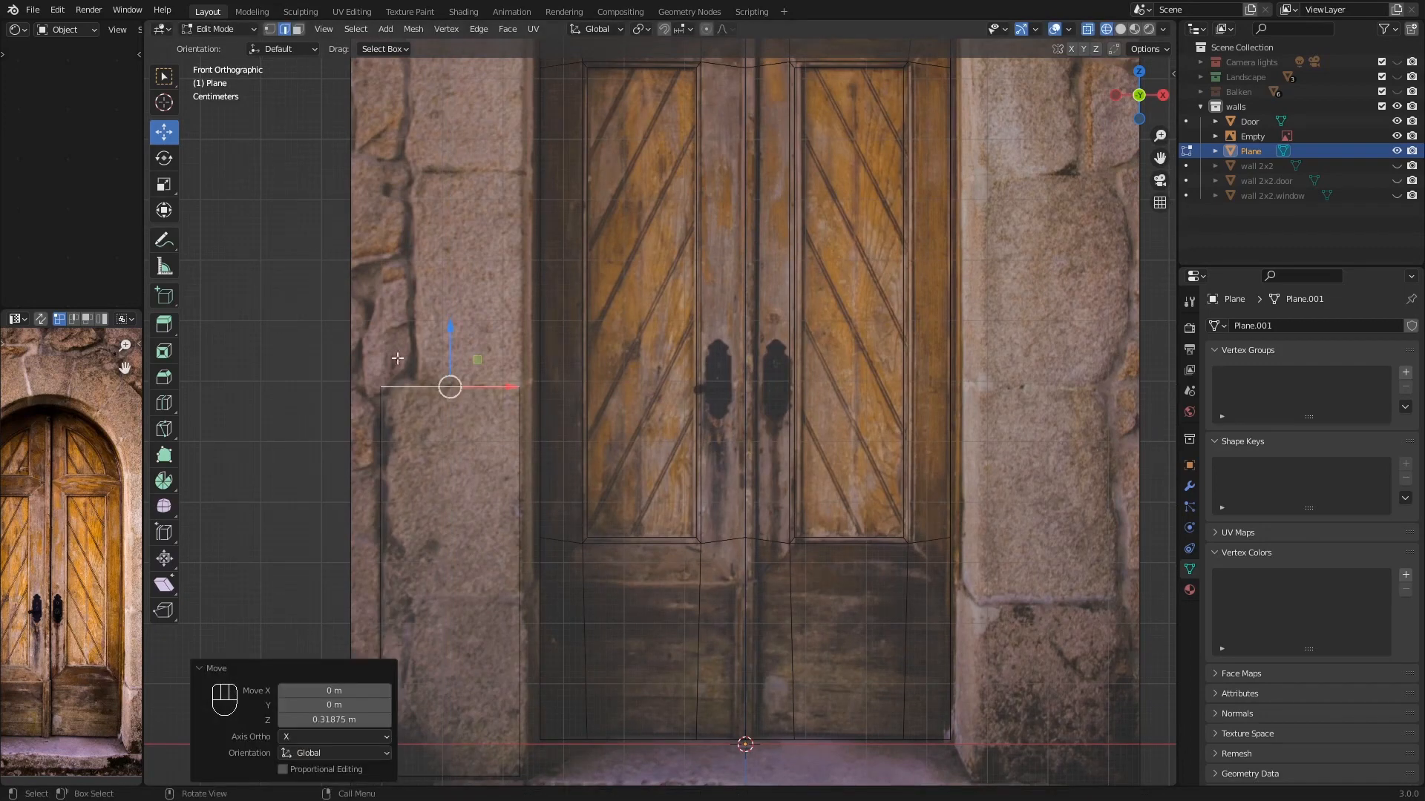
pyautogui.click(269, 28)
pyautogui.moveTo(417, 387); pyautogui.dragTo(493, 389)
pyautogui.keyDown('shift'); pyautogui.scroll(4, 505, 415); pyautogui.keyUp('shift')
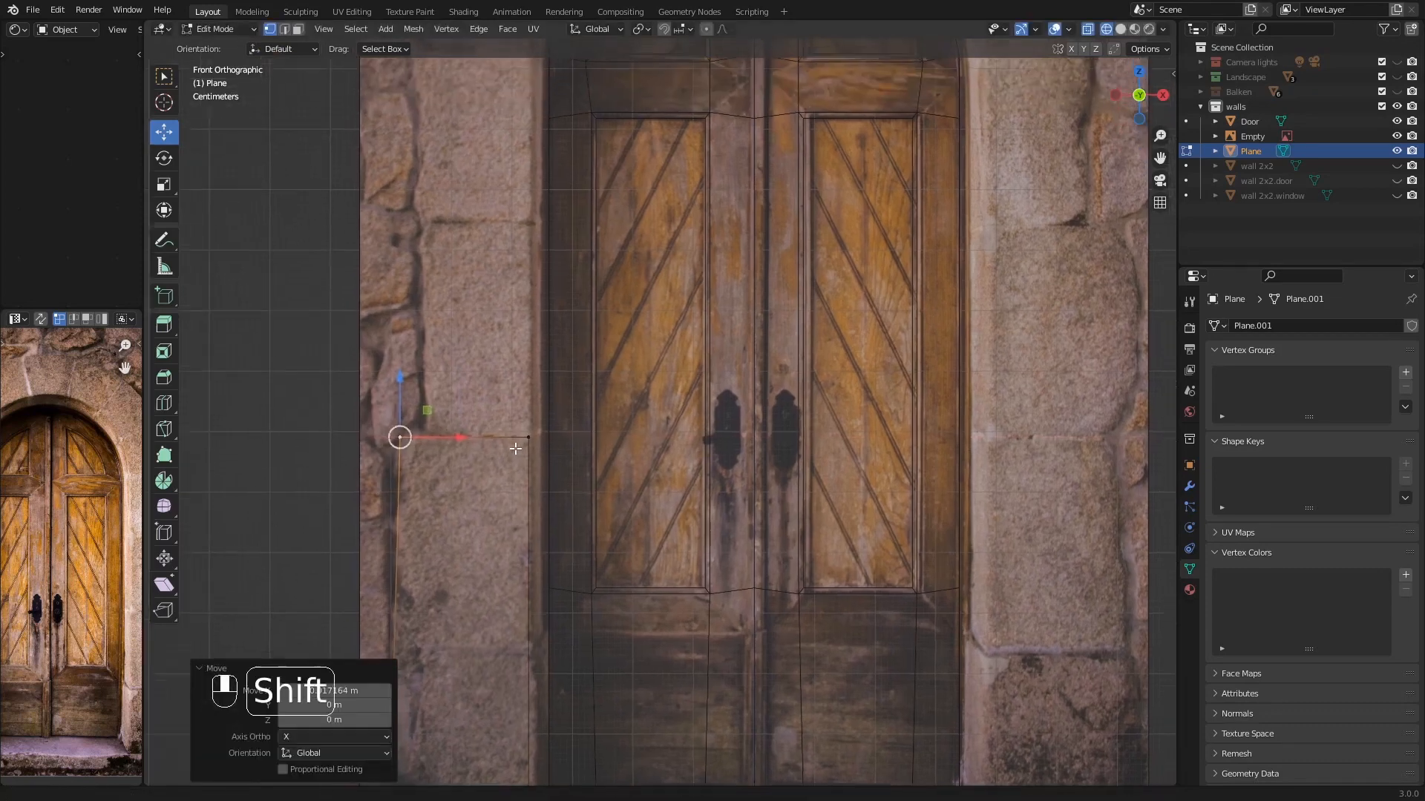
# - Extrude the plane's top edge up to the next stone joint and move the new left vertex about 0.036 m inward
pyautogui.click(520, 513)
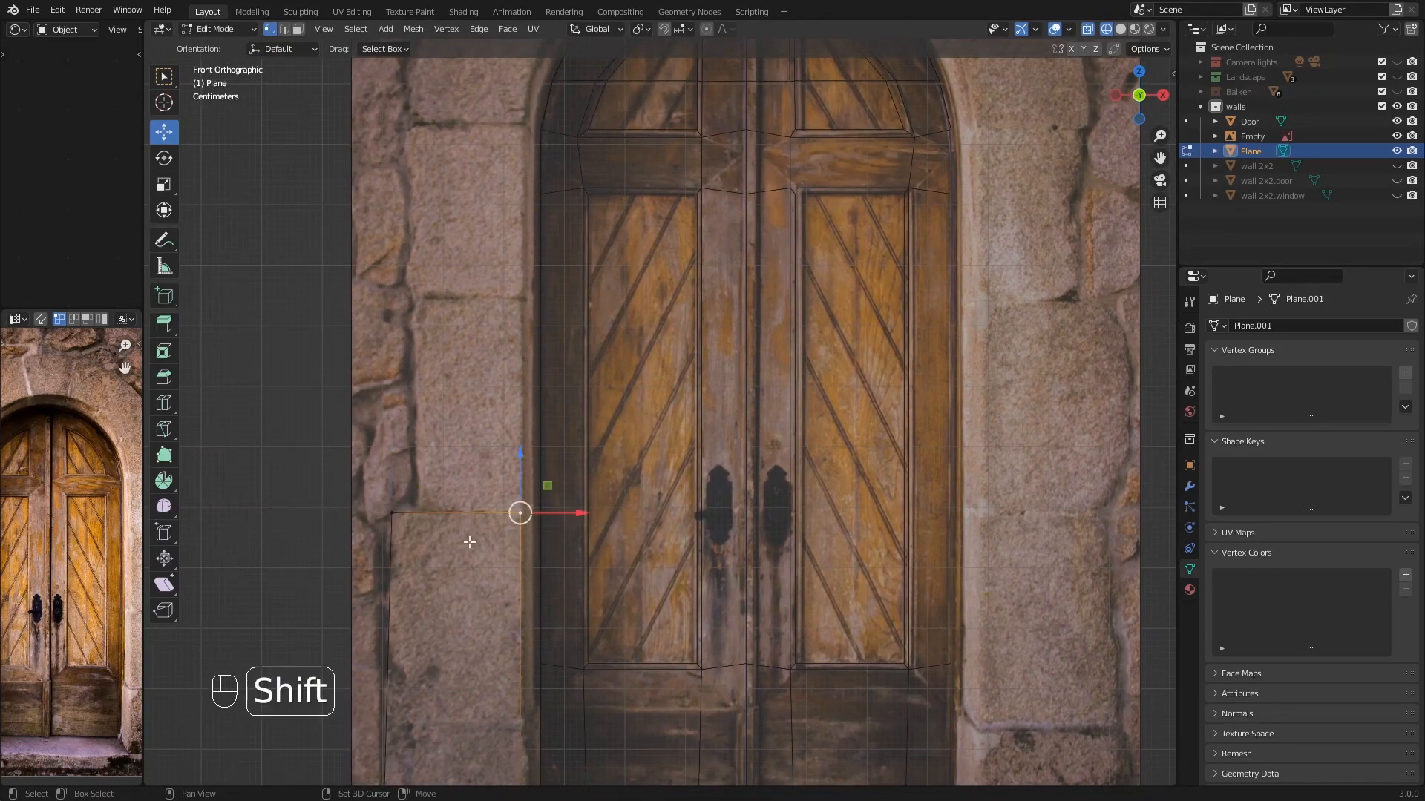
pyautogui.keyDown('shift'); pyautogui.click(392, 516); pyautogui.keyUp('shift')
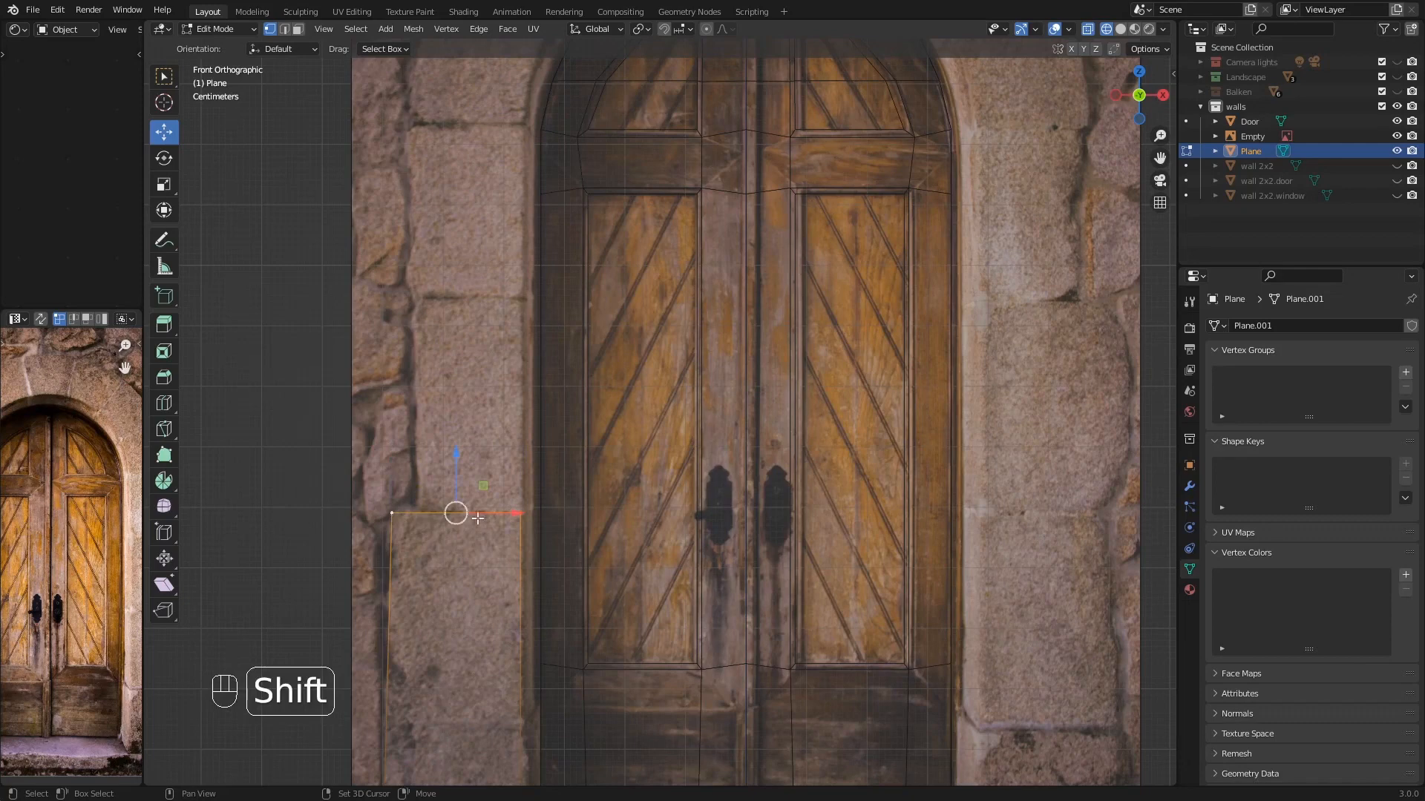
pyautogui.press('e')
pyautogui.rightClick(457, 460)
pyautogui.moveTo(458, 459); pyautogui.dragTo(443, 238)
pyautogui.click(416, 309)
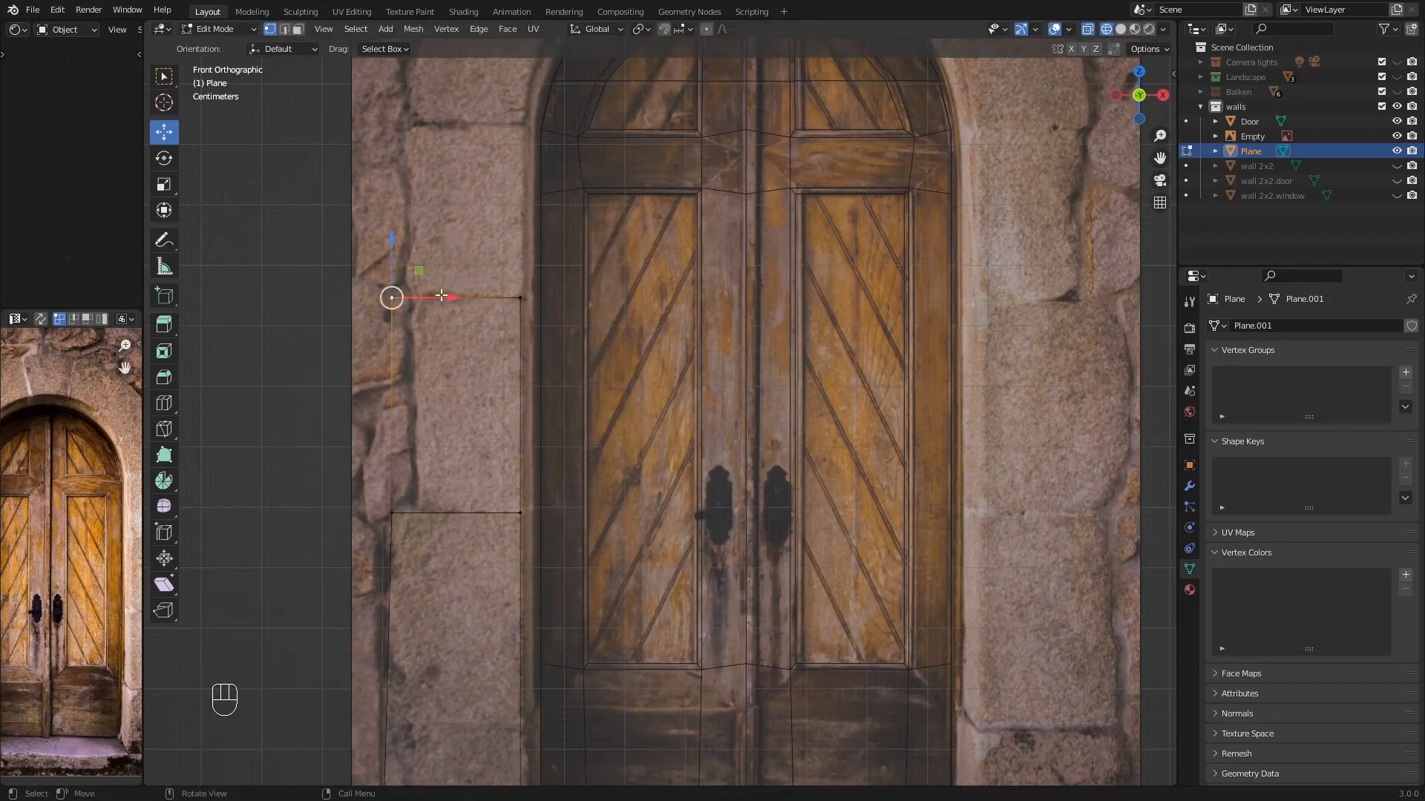
pyautogui.moveTo(440, 295); pyautogui.dragTo(466, 296)
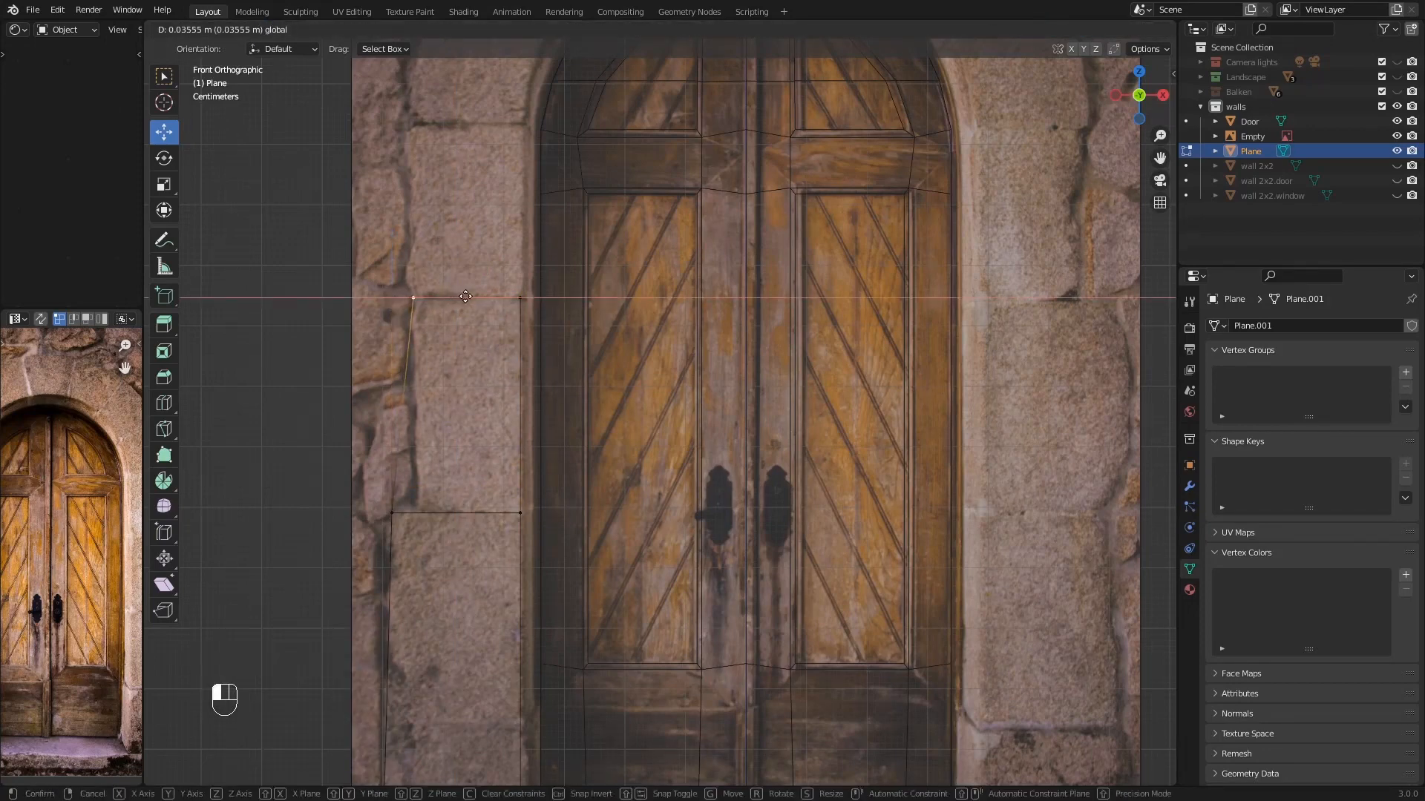
# - Add a loop cut just above the lower joint of the extruded section and move its left vertex inward along the stone
pyautogui.hotkey('ctrl', 'r')
pyautogui.click(509, 424)
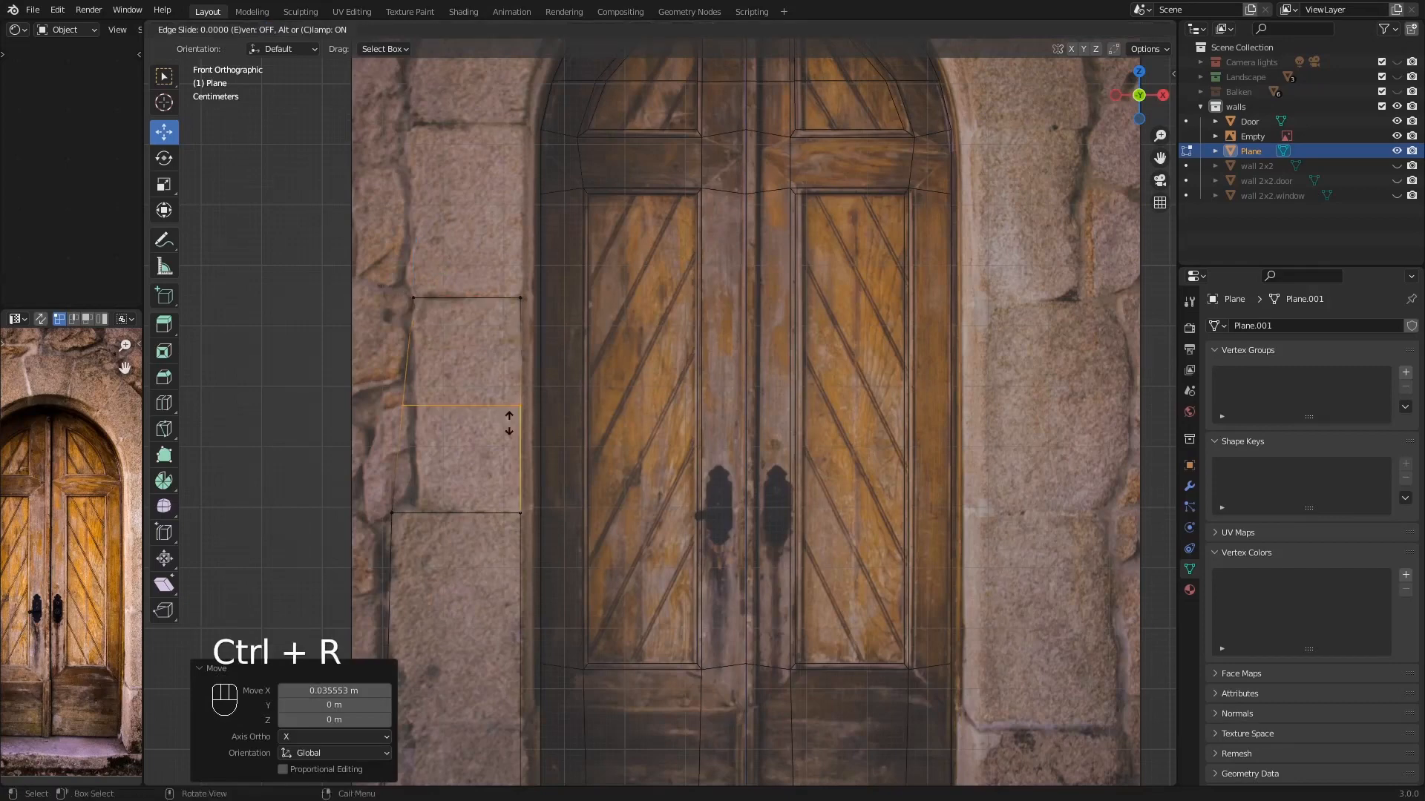
pyautogui.click(506, 517)
pyautogui.click(391, 503)
pyautogui.moveTo(434, 503); pyautogui.dragTo(468, 503)
# - Extrude the strip's top edge upward about 0.284 m to the stone joint where the arch begins
pyautogui.keyDown('shift'); pyautogui.moveTo(531, 321); pyautogui.dragTo(461, 524, button='middle'); pyautogui.keyUp('shift')
pyautogui.click(512, 502)
pyautogui.keyDown('shift'); pyautogui.click(405, 502); pyautogui.keyUp('shift')
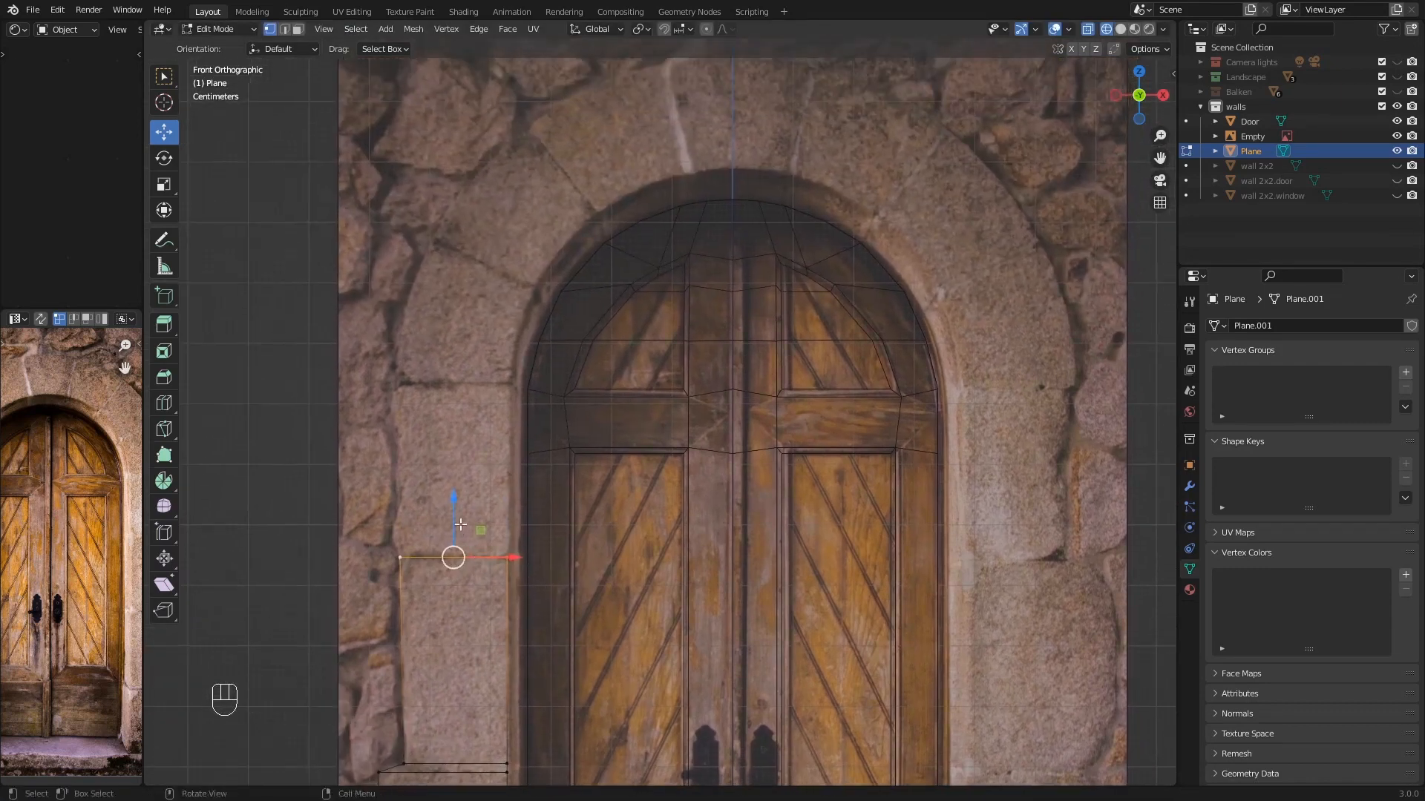
pyautogui.press('e')
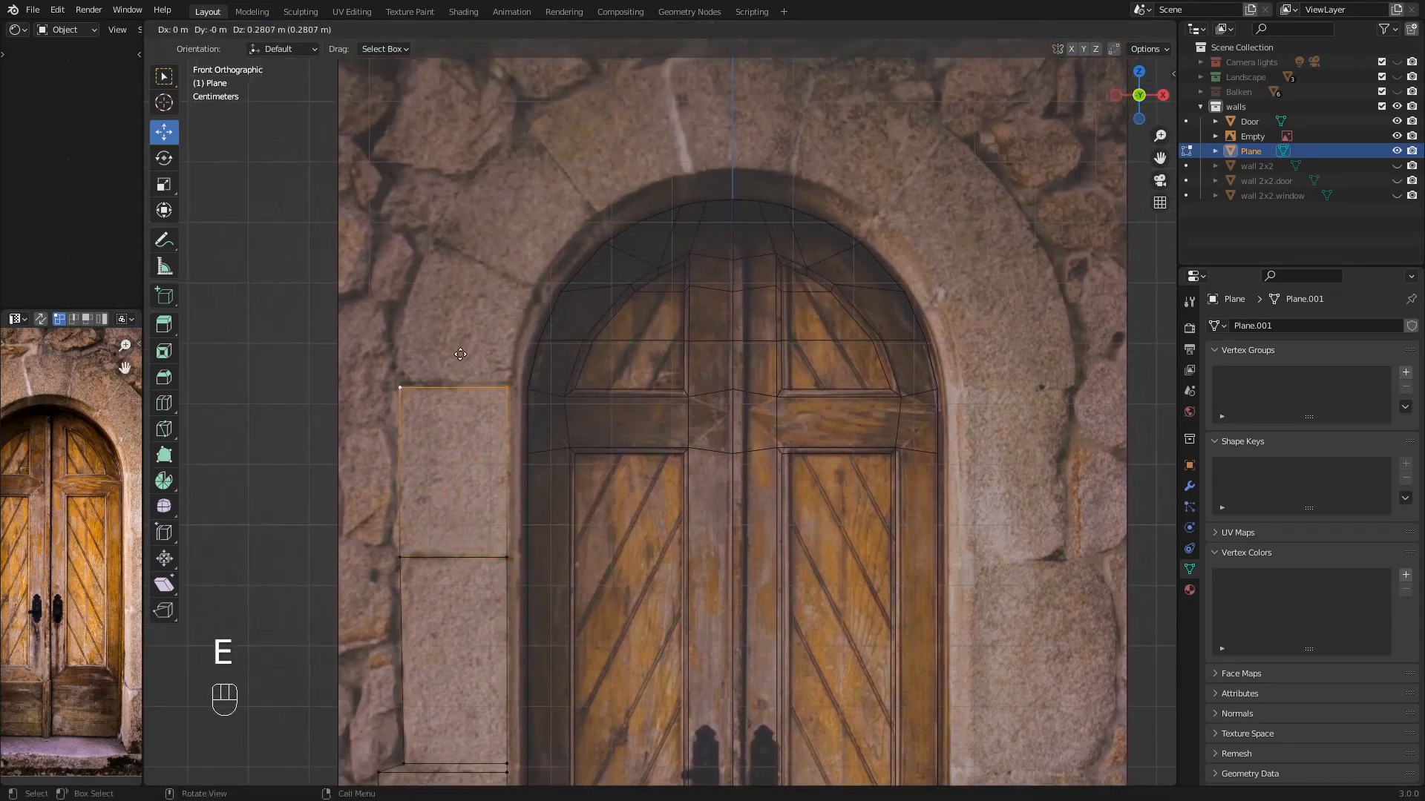
pyautogui.click(463, 352)
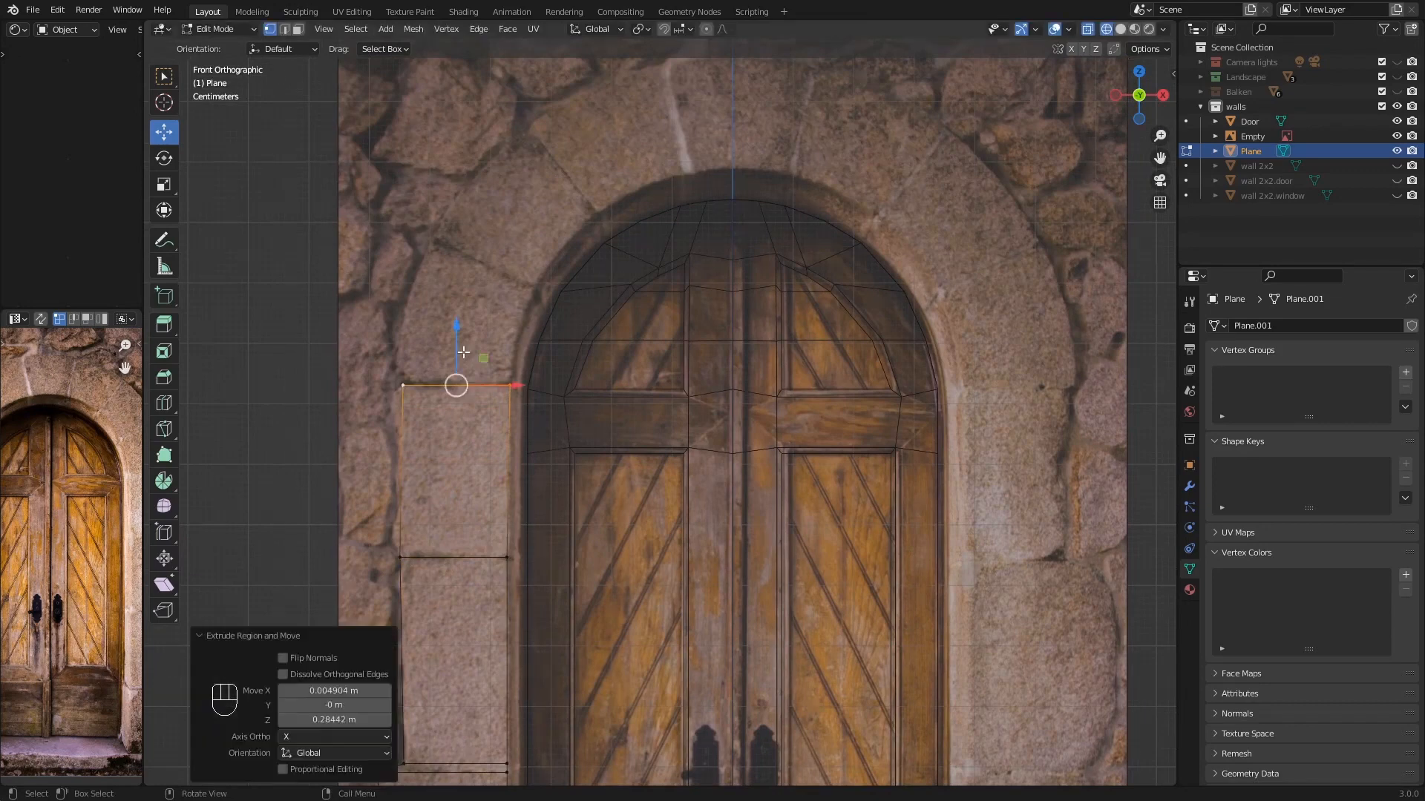
# - Add loop cuts near the lower and upper ends of the topmost section and shift their left vertices outward to the stone outline
pyautogui.moveTo(481, 390)
pyautogui.keyDown('shift'); pyautogui.mouseDown(button='middle')
pyautogui.moveTo(432, 533)
pyautogui.moveTo(508, 384)
pyautogui.mouseUp(button='middle'); pyautogui.keyUp('shift')
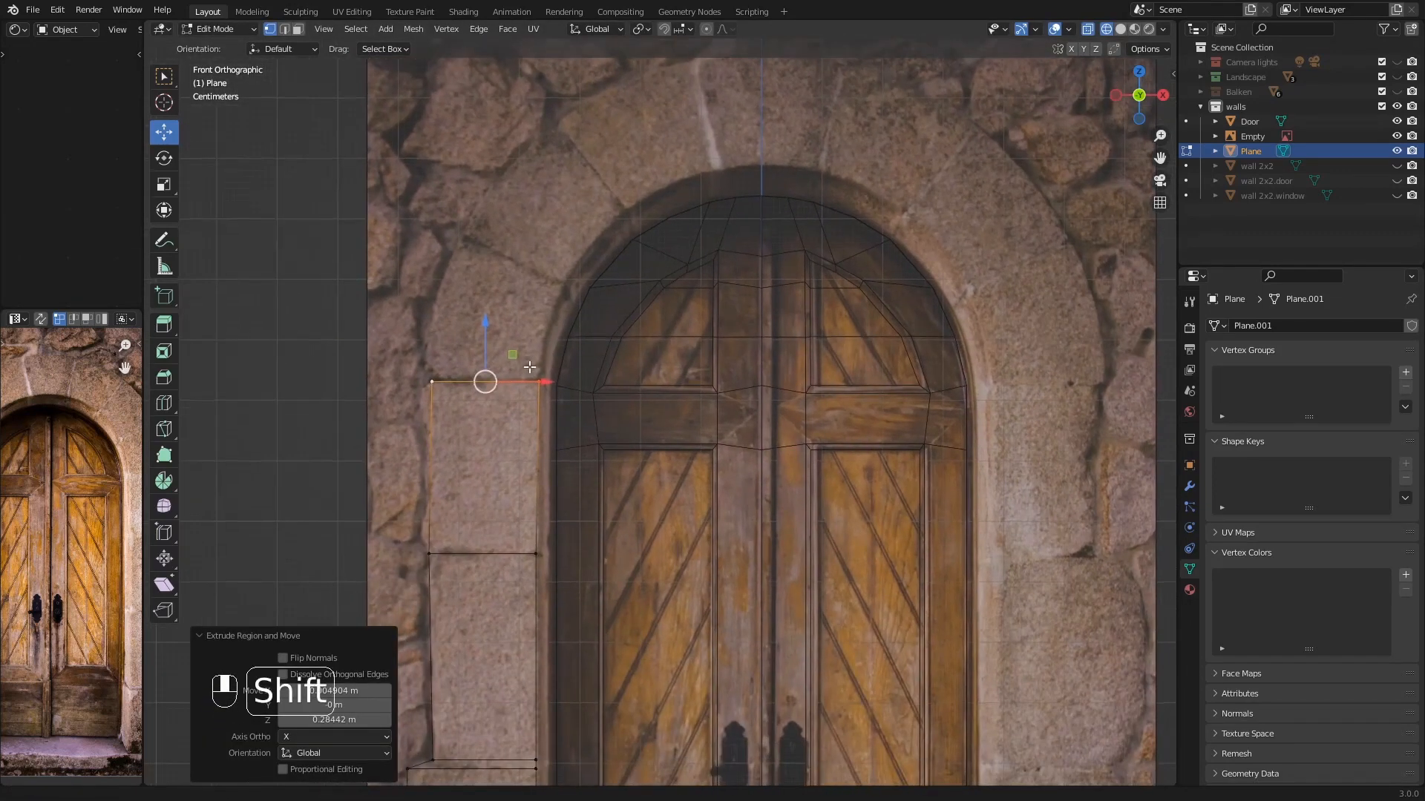
pyautogui.keyDown('shift'); pyautogui.scroll(-3, 517, 491); pyautogui.keyUp('shift')
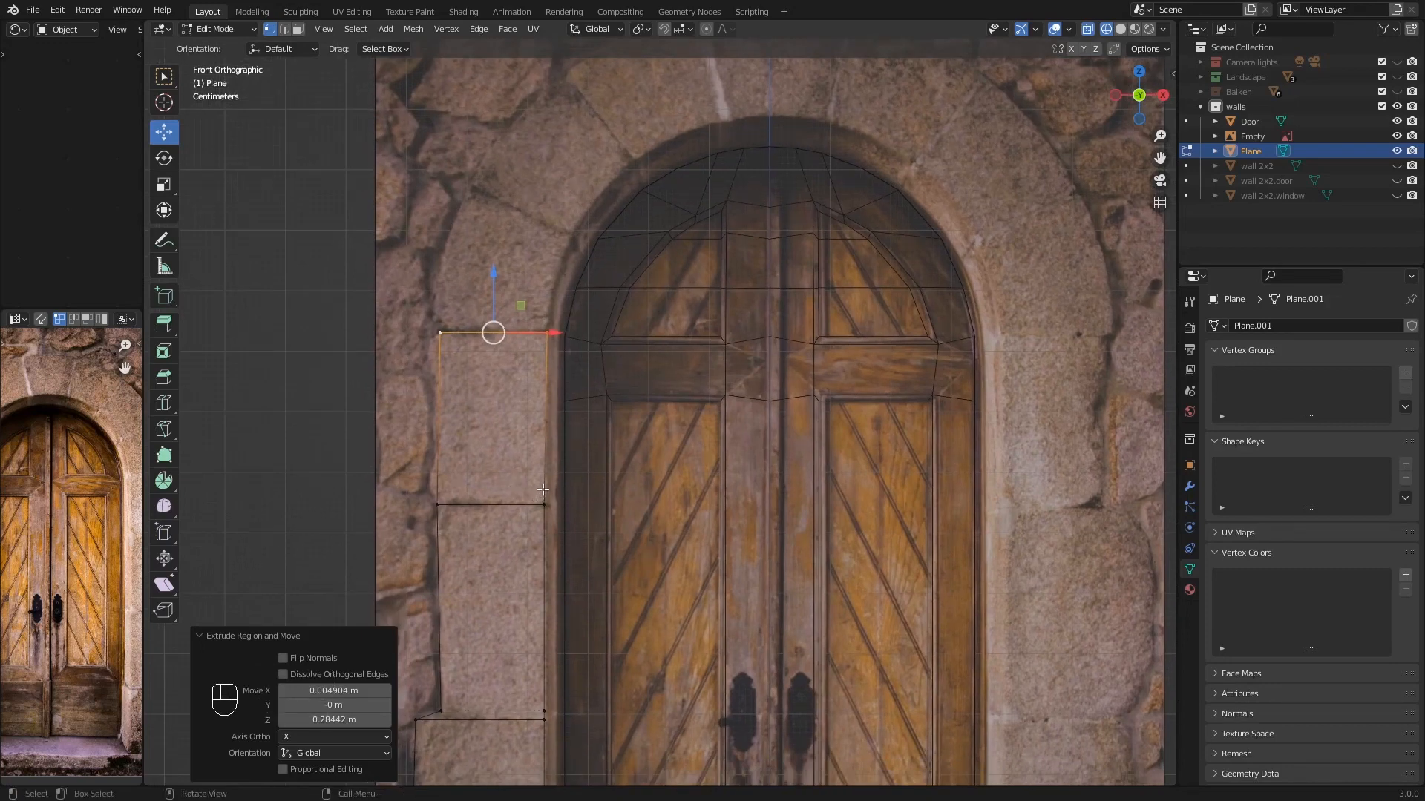
pyautogui.press('ctrl')
pyautogui.hotkey('ctrl', 'r')
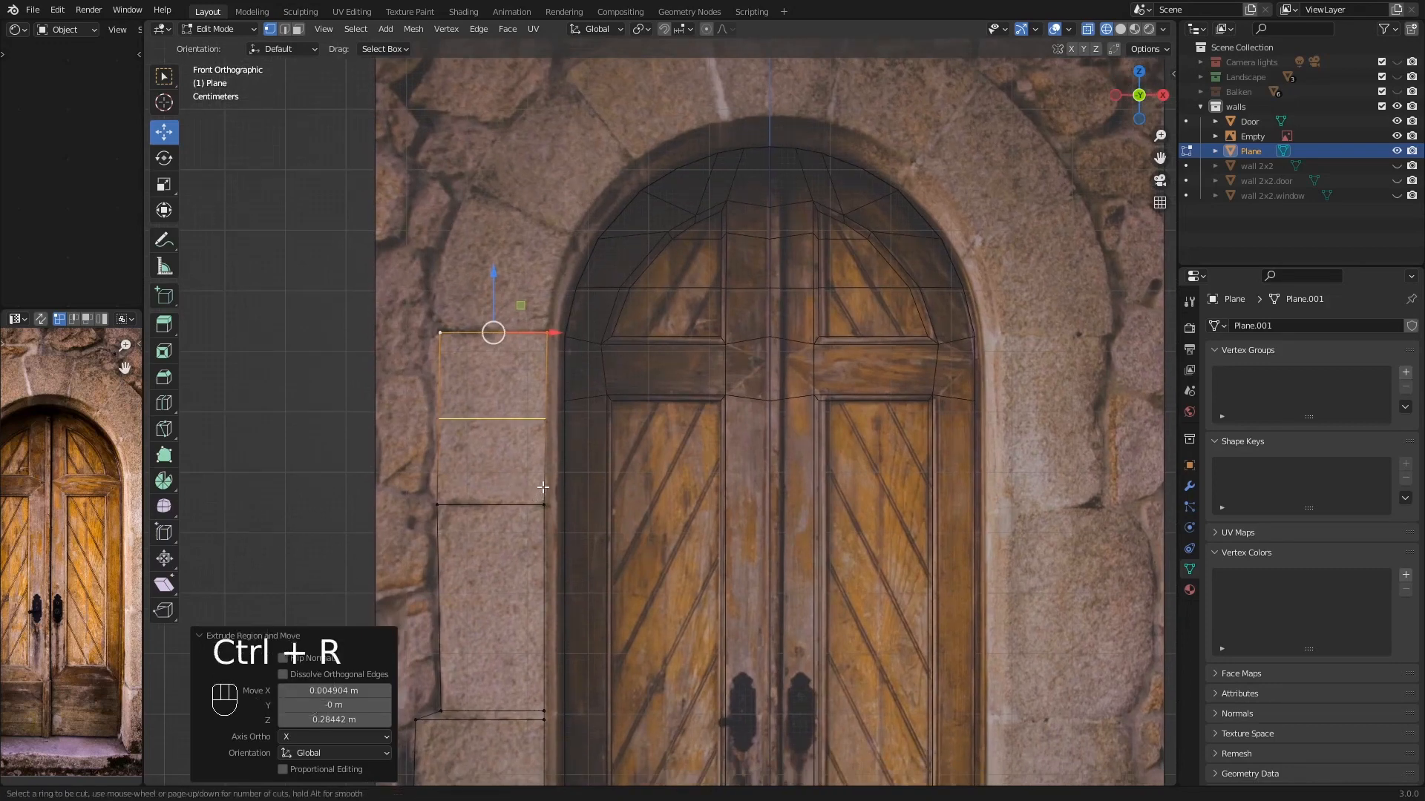
pyautogui.moveTo(539, 545); pyautogui.dragTo(539, 554)
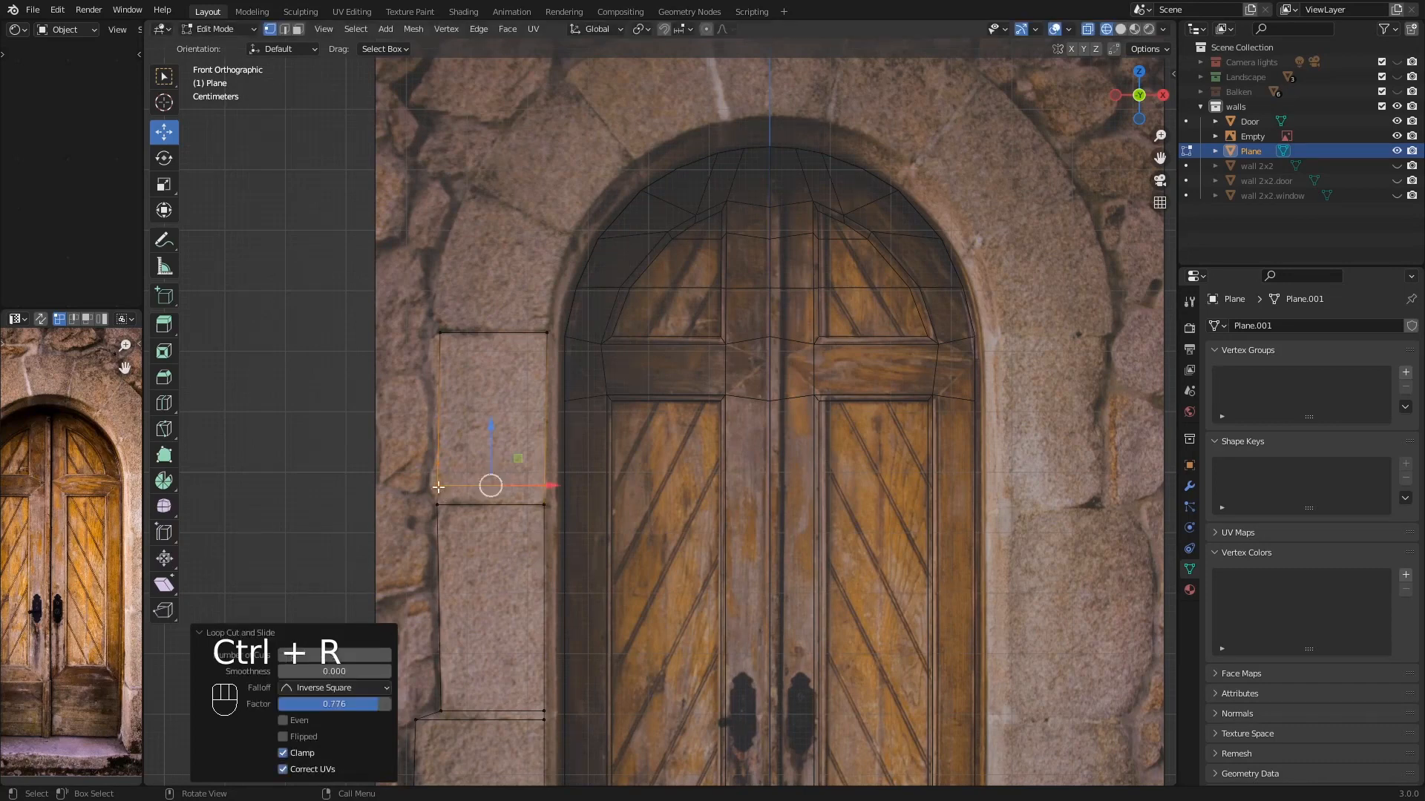
pyautogui.moveTo(499, 486); pyautogui.dragTo(491, 486)
pyautogui.hotkey('ctrl', 'r')
pyautogui.moveTo(544, 383); pyautogui.dragTo(472, 368)
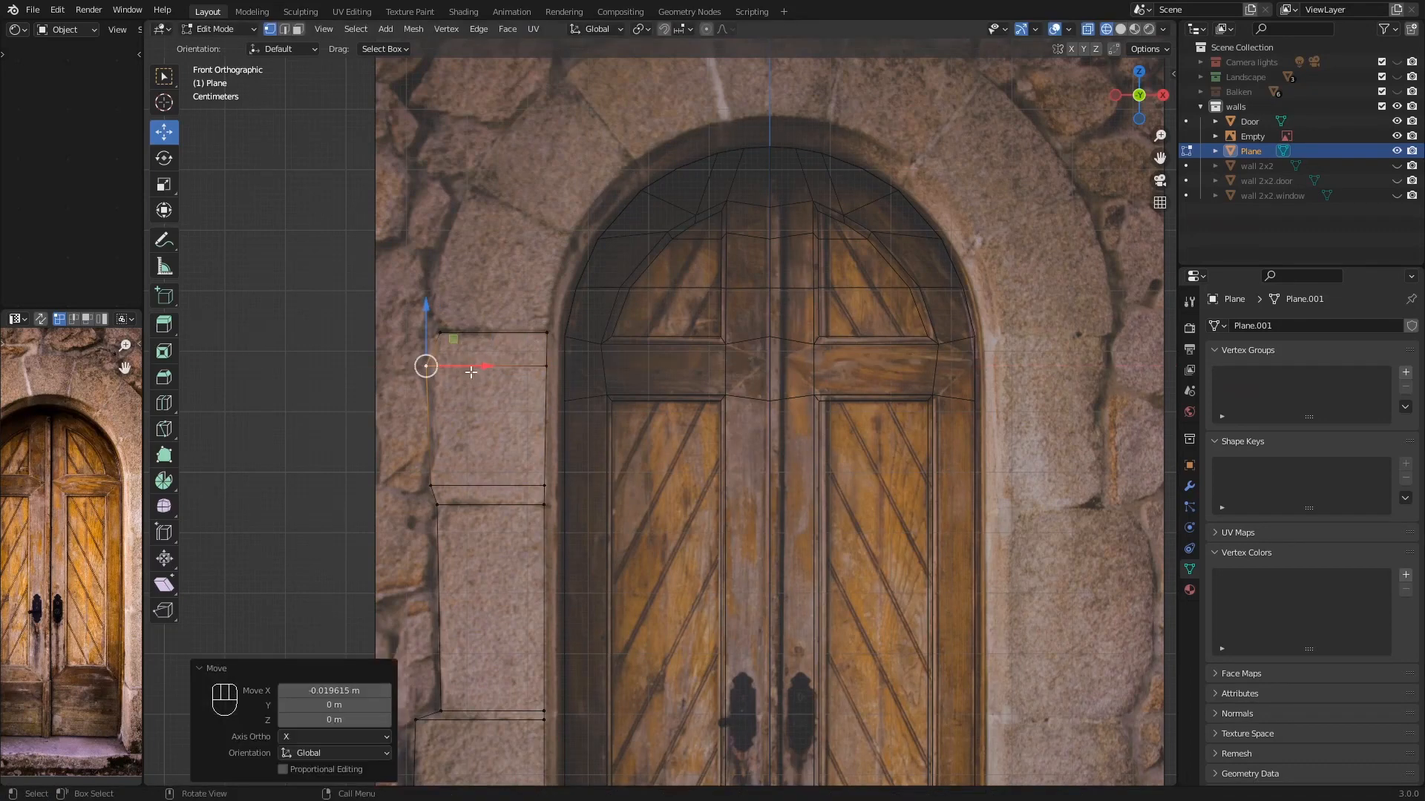
# - Extrude the strip's top edge about 0.17 m up the first arch stone and raise its outer vertex about 0.076 m to the joint
pyautogui.keyDown('shift'); pyautogui.moveTo(528, 464); pyautogui.dragTo(507, 629, button='middle'); pyautogui.keyUp('shift')
pyautogui.keyDown('shift'); pyautogui.click(497, 512); pyautogui.keyUp('shift')
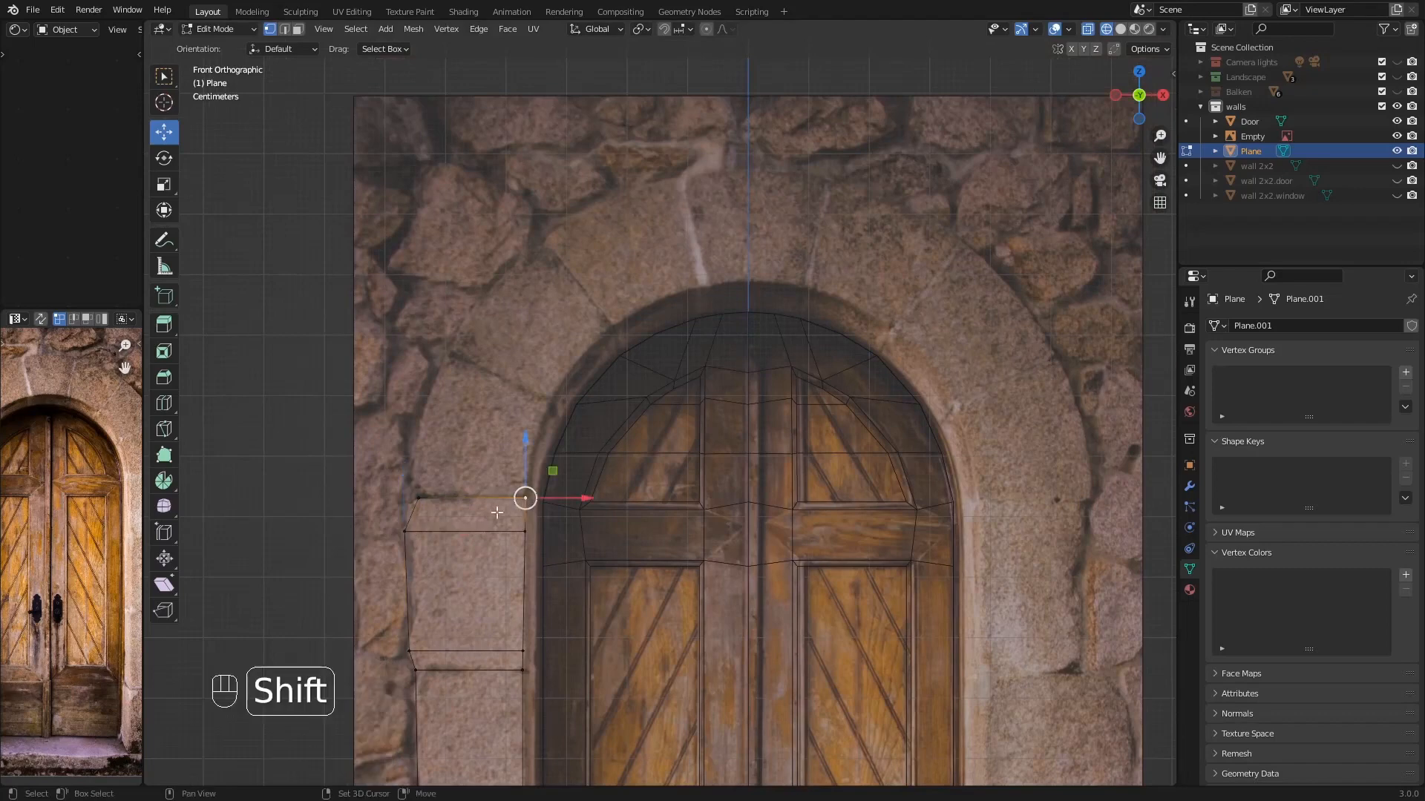
pyautogui.keyDown('shift'); pyautogui.click(409, 493); pyautogui.keyUp('shift')
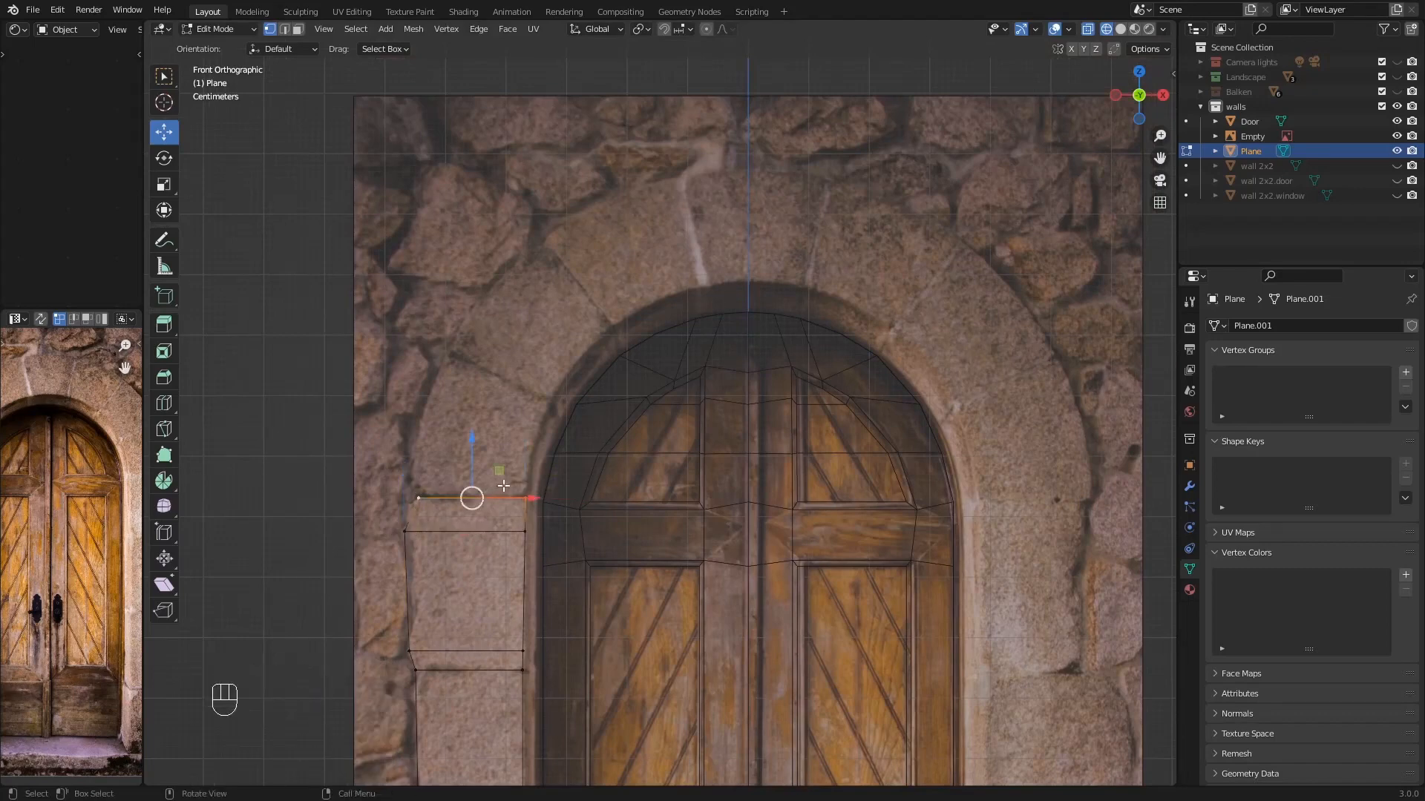
pyautogui.press('e')
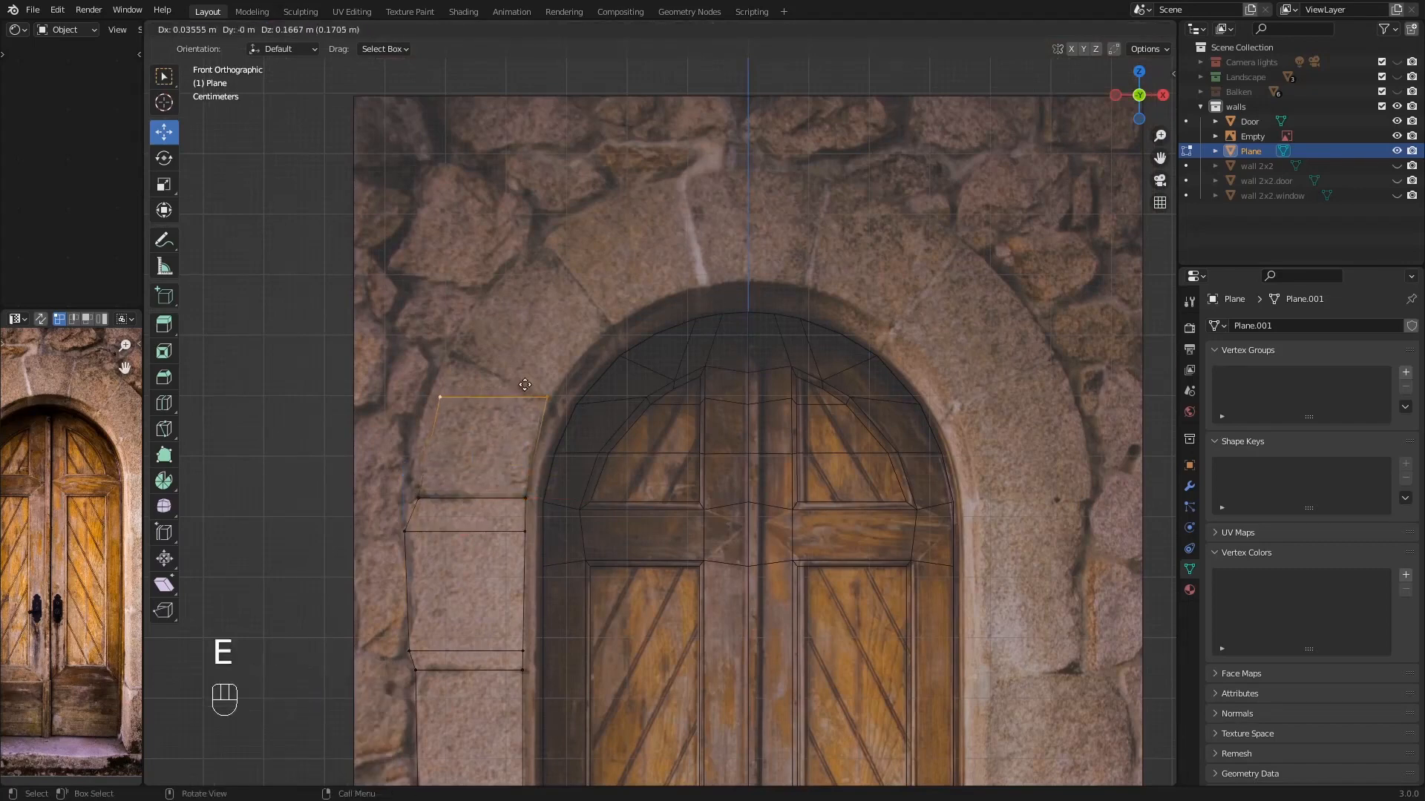
pyautogui.click(525, 388)
pyautogui.click(441, 398)
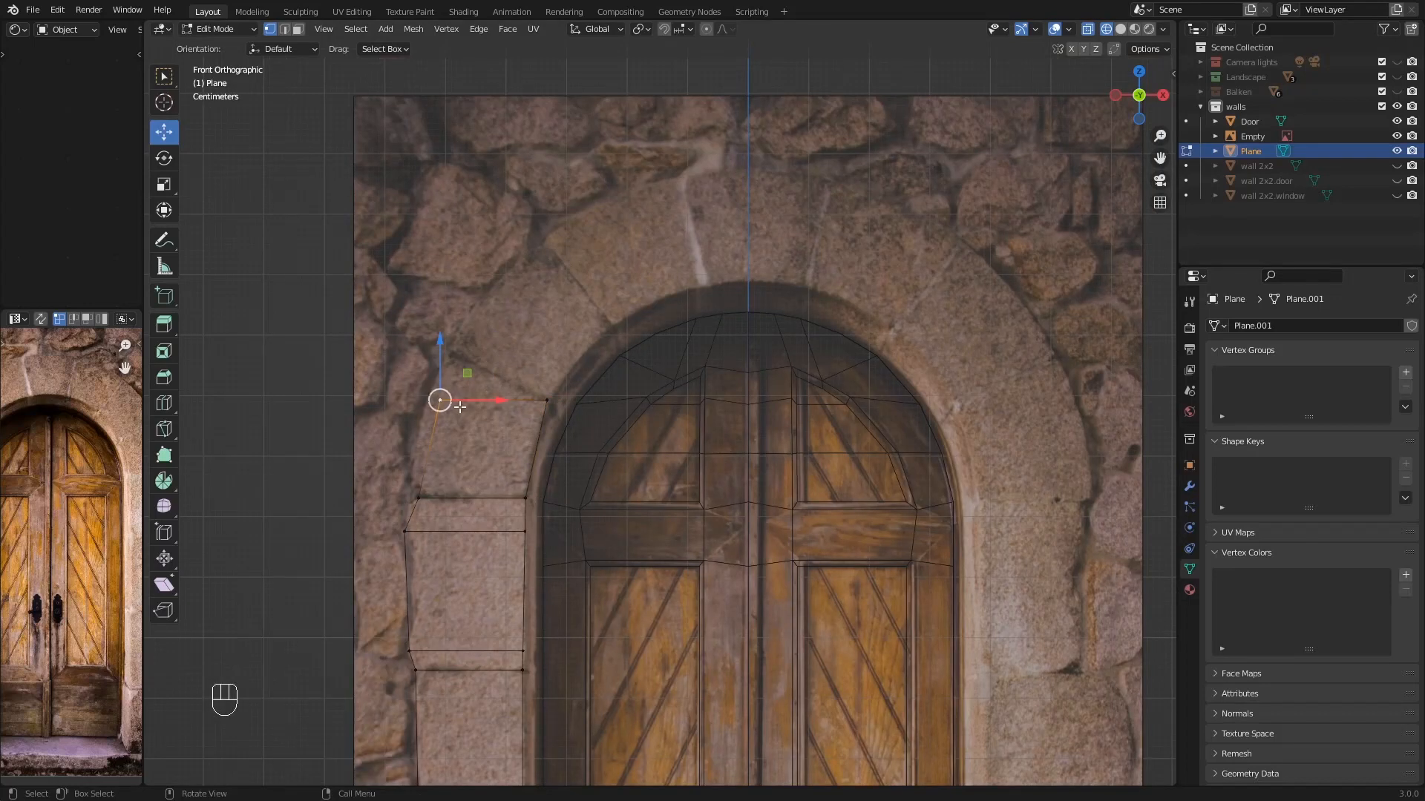
pyautogui.press('g')
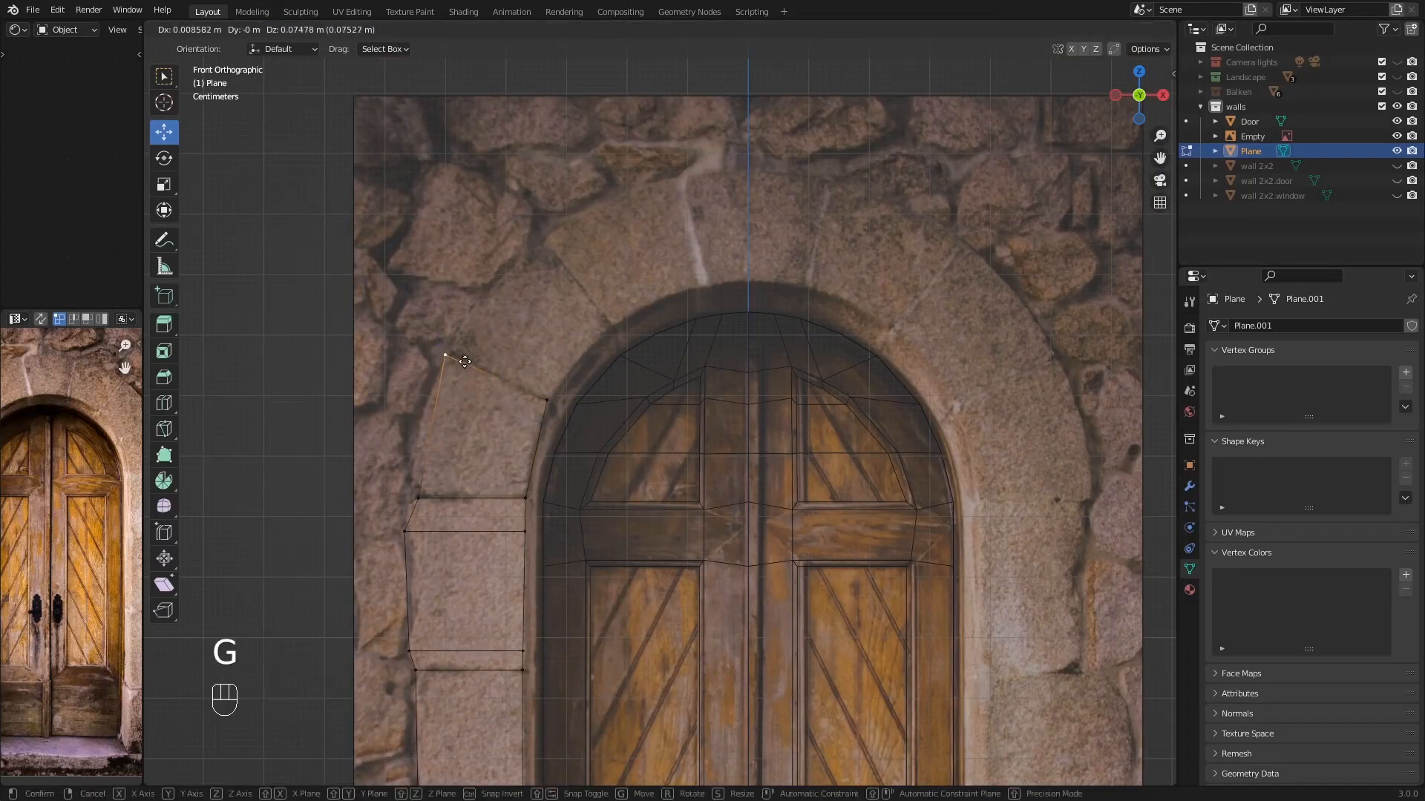
pyautogui.click(466, 360)
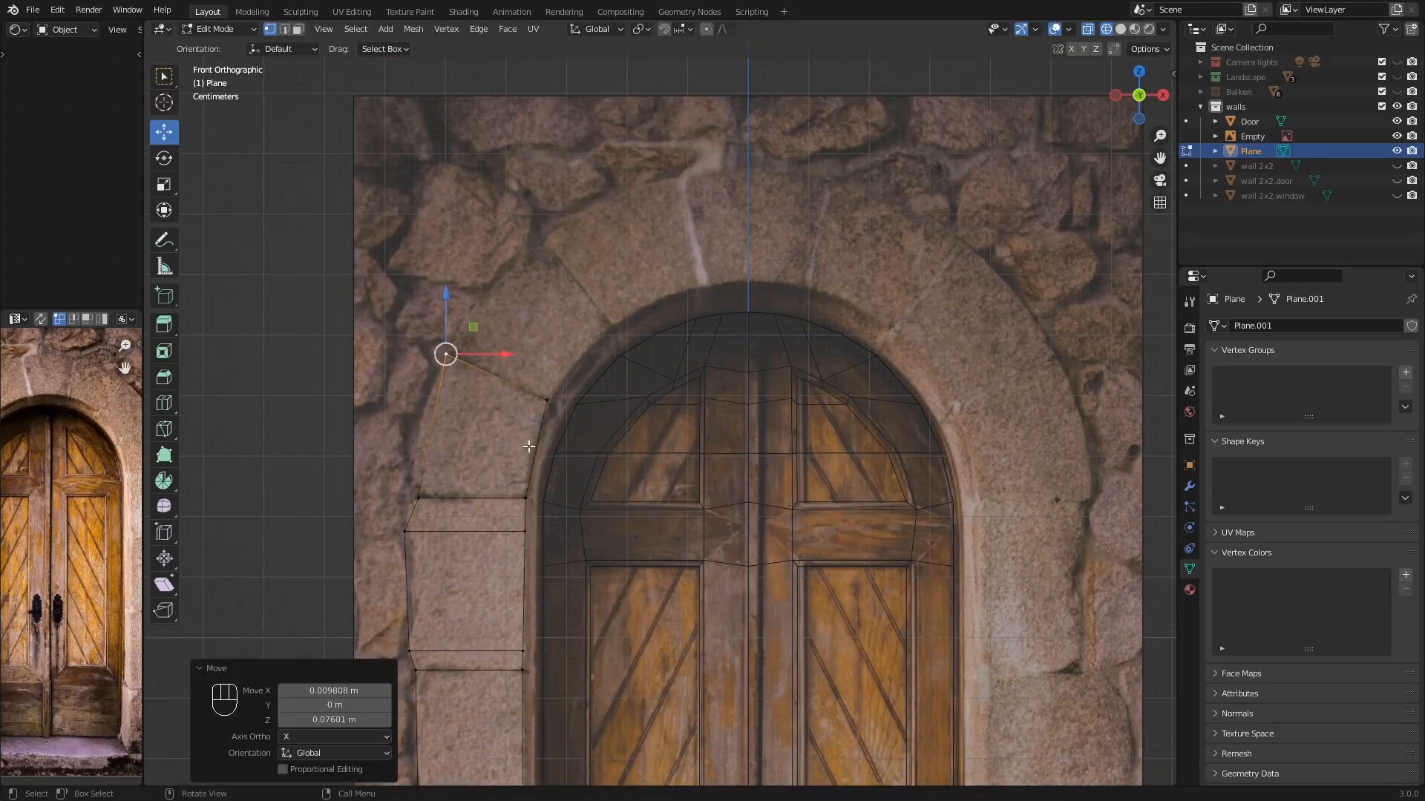
# - Add a loop cut midway across the first arch section, shift it outward about 0.017 m and scale it by about 1.104
pyautogui.hotkey('ctrl', 'r')
pyautogui.click(529, 446)
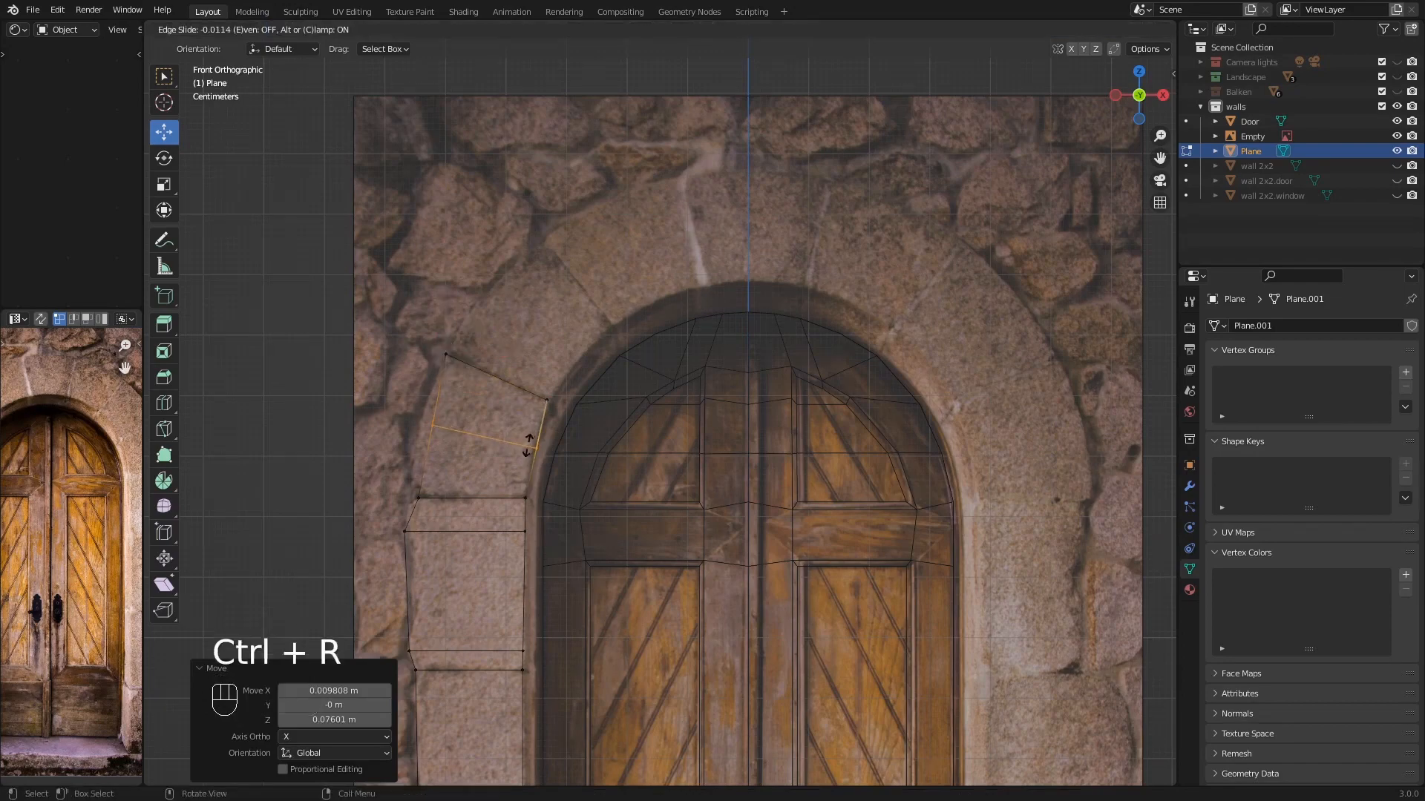
pyautogui.click(529, 448)
pyautogui.press('g')
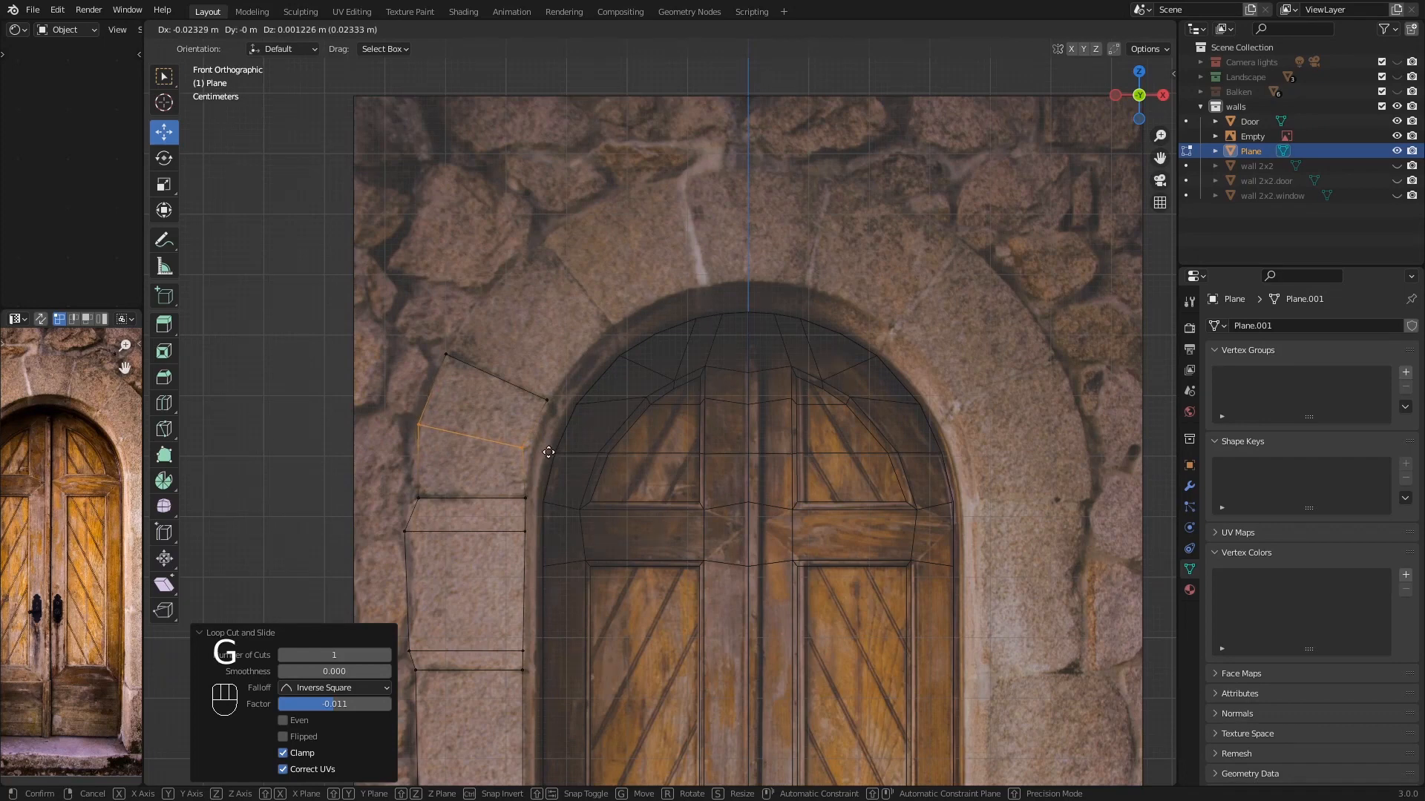
pyautogui.click(552, 453)
pyautogui.press('s')
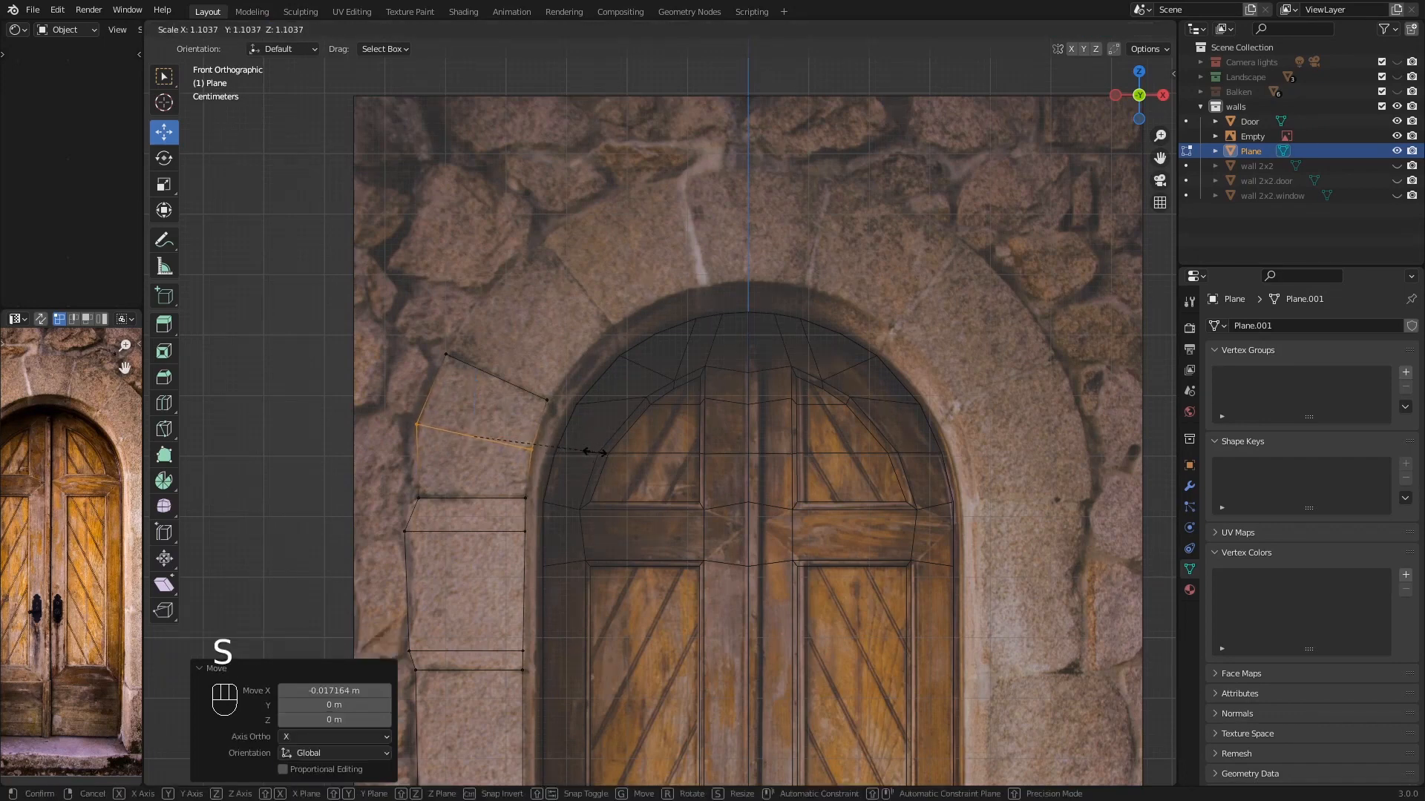
pyautogui.click(596, 452)
# - Add a loop cut just above the arch section's lower joint and adjust the outer vertices of both cuts to the stone outline
pyautogui.hotkey('ctrl', 'r')
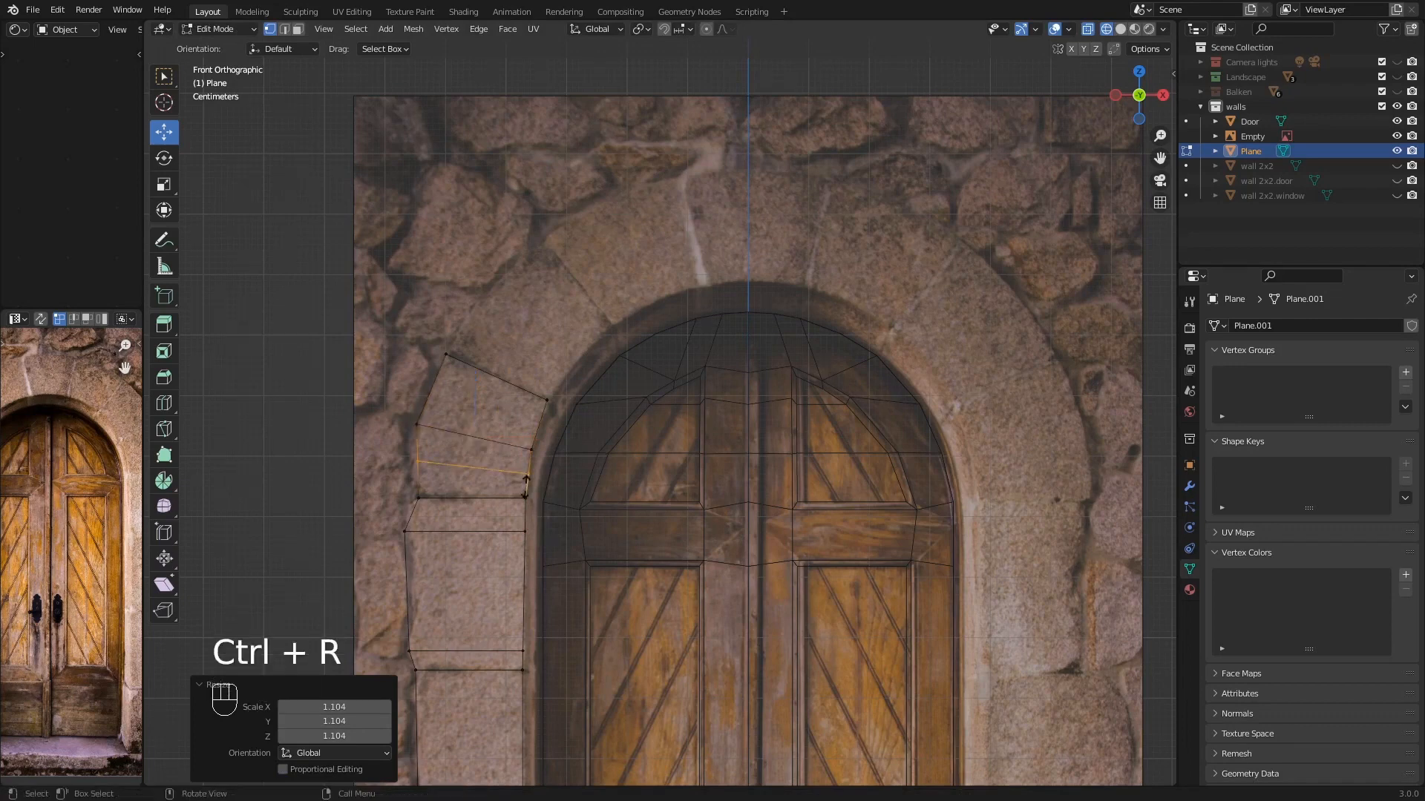
pyautogui.click(526, 489)
pyautogui.click(528, 501)
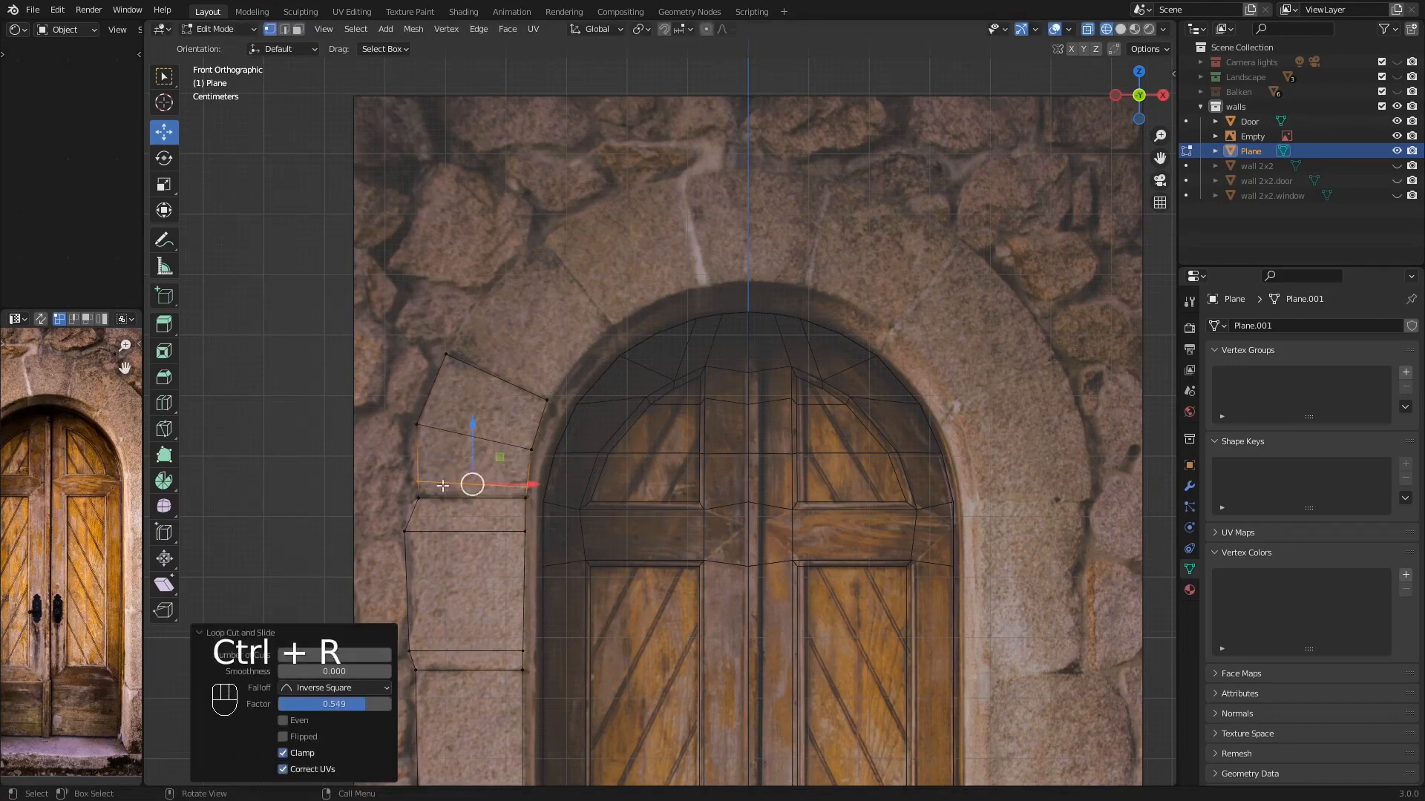
pyautogui.click(421, 482)
pyautogui.moveTo(466, 480); pyautogui.dragTo(457, 478)
pyautogui.click(417, 423)
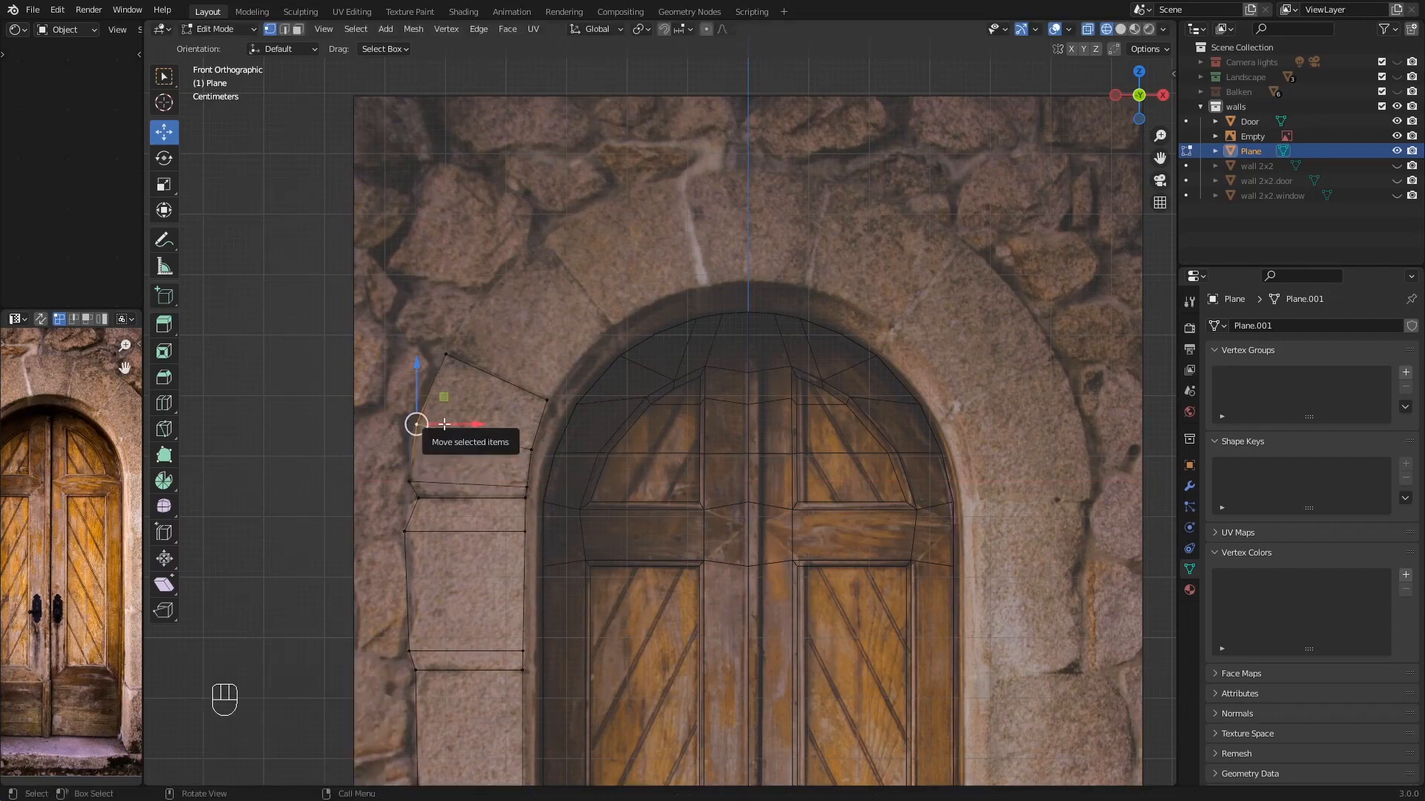
pyautogui.press('g')
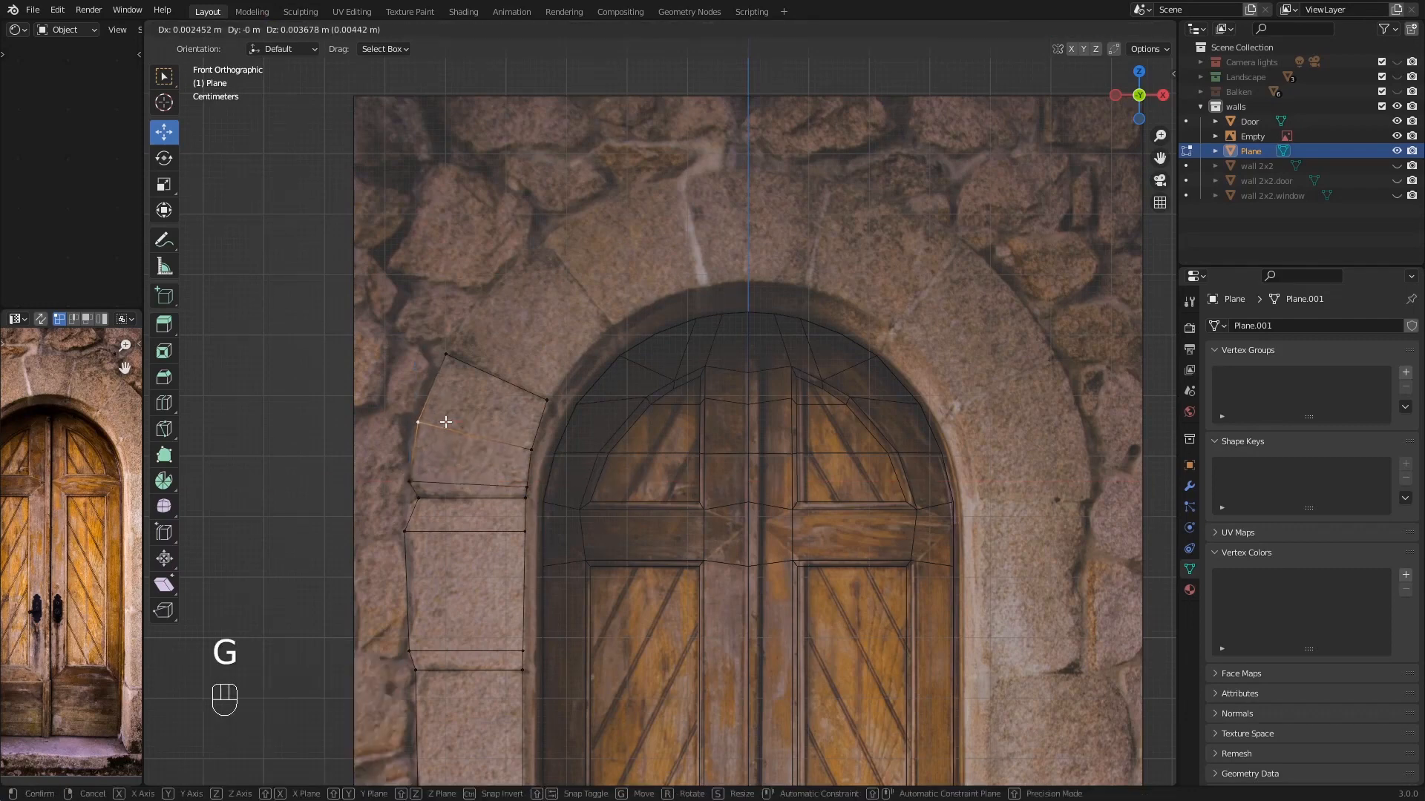
pyautogui.click(445, 421)
# - Nudge the inner vertices from the first arch stone's upper joint down to its lower joint onto the stone's inner edge
pyautogui.keyDown('shift'); pyautogui.moveTo(544, 395); pyautogui.dragTo(477, 427, button='middle'); pyautogui.keyUp('shift')
pyautogui.scroll(1, 476, 426)
pyautogui.click(468, 457)
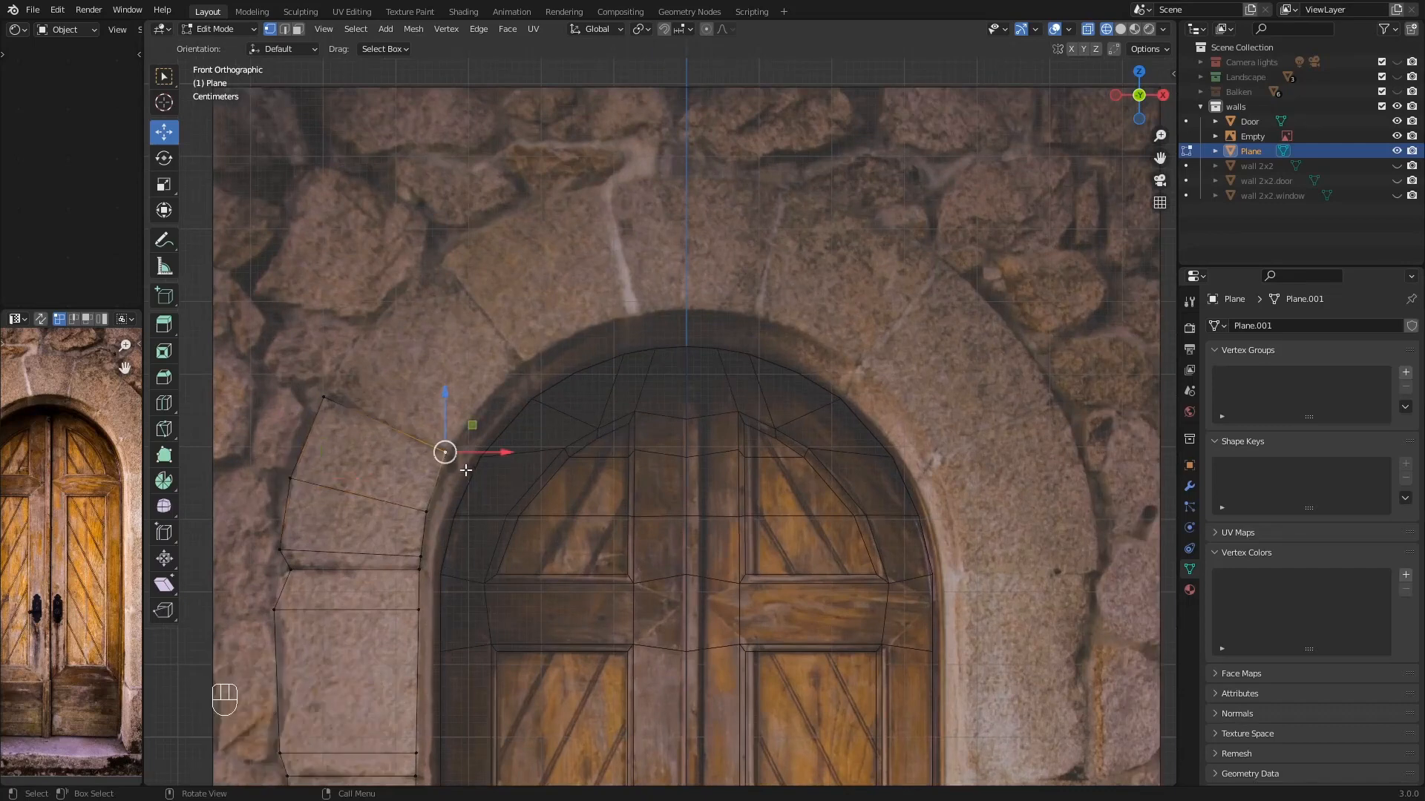
pyautogui.press('g')
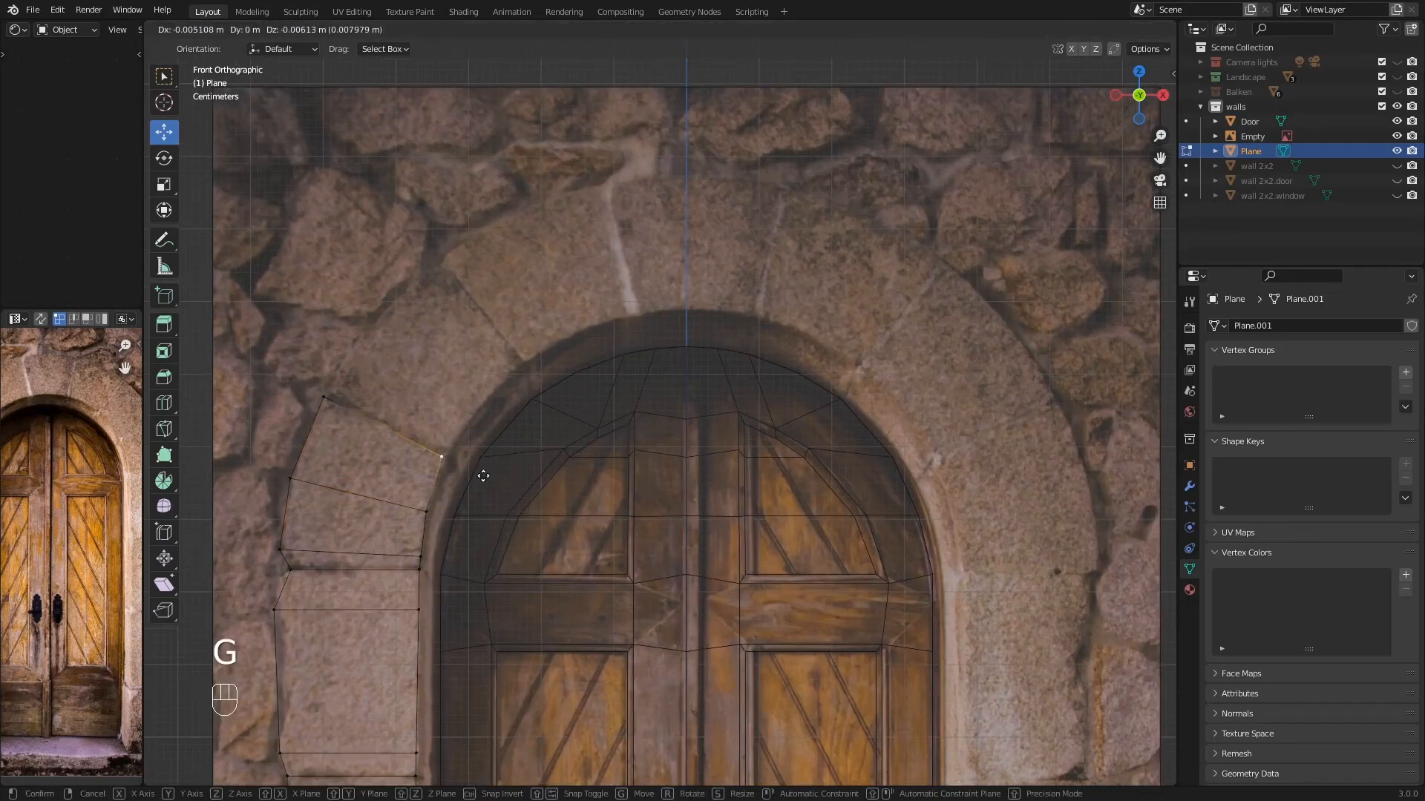
pyautogui.click(483, 479)
pyautogui.click(429, 522)
pyautogui.press('g')
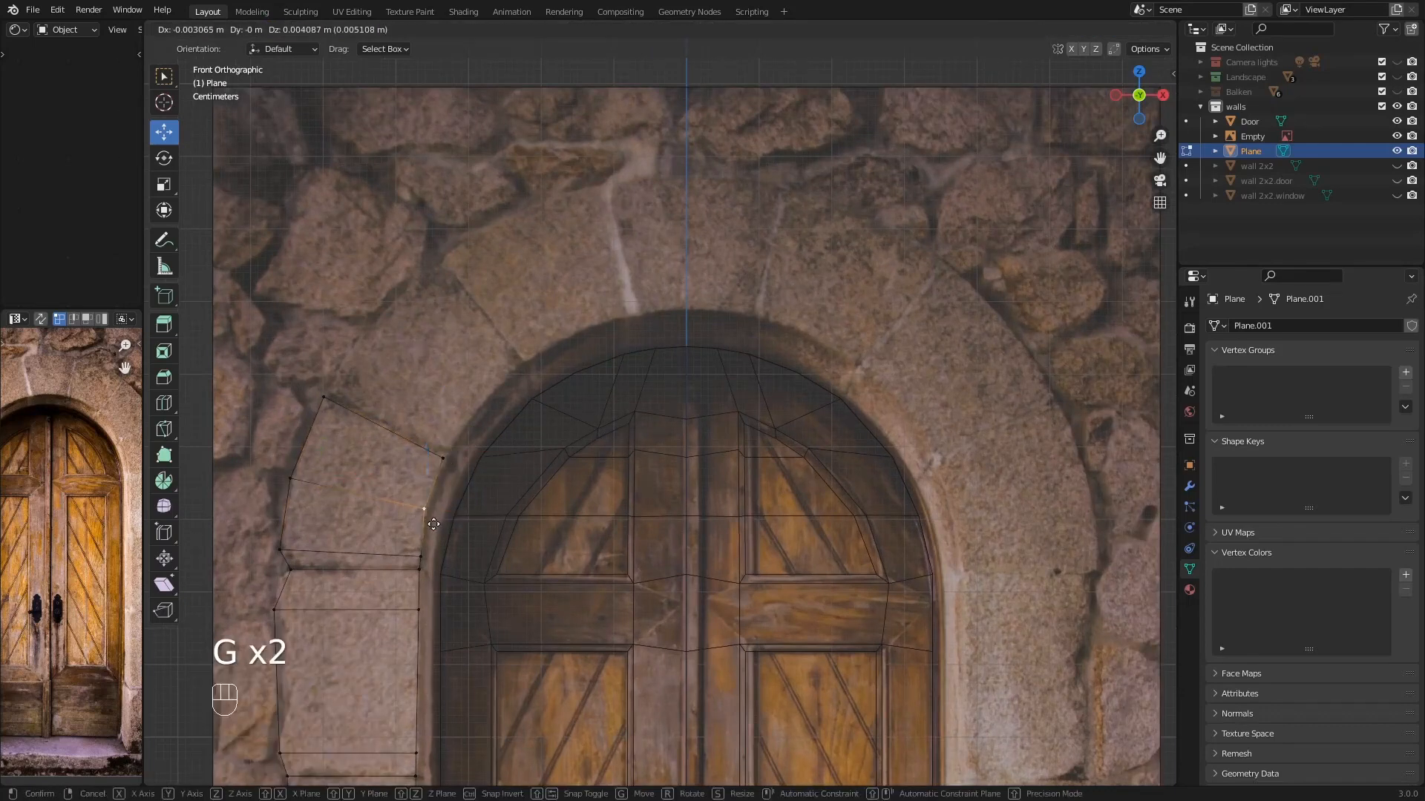
pyautogui.click(425, 512)
pyautogui.click(418, 556)
pyautogui.press('g')
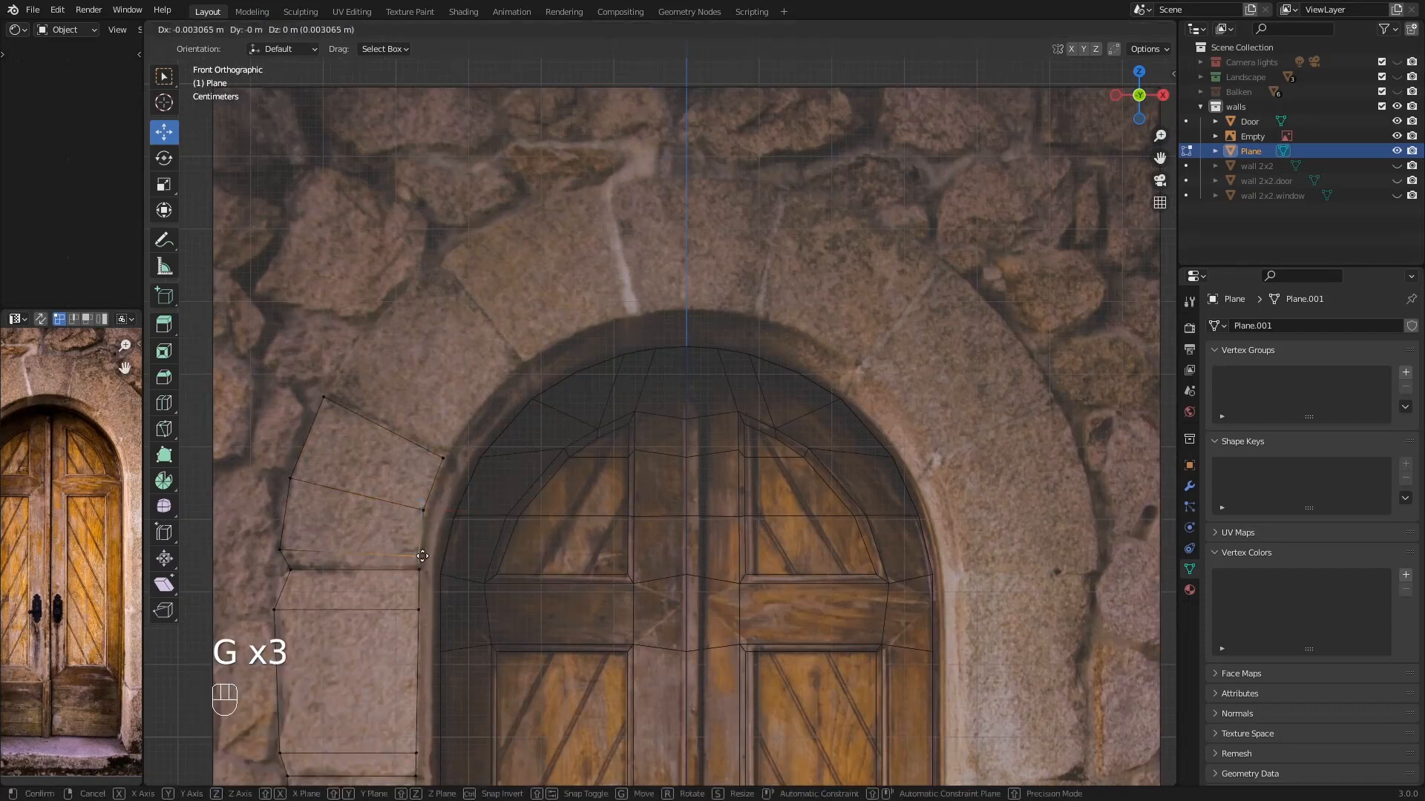
pyautogui.click(418, 556)
pyautogui.click(418, 570)
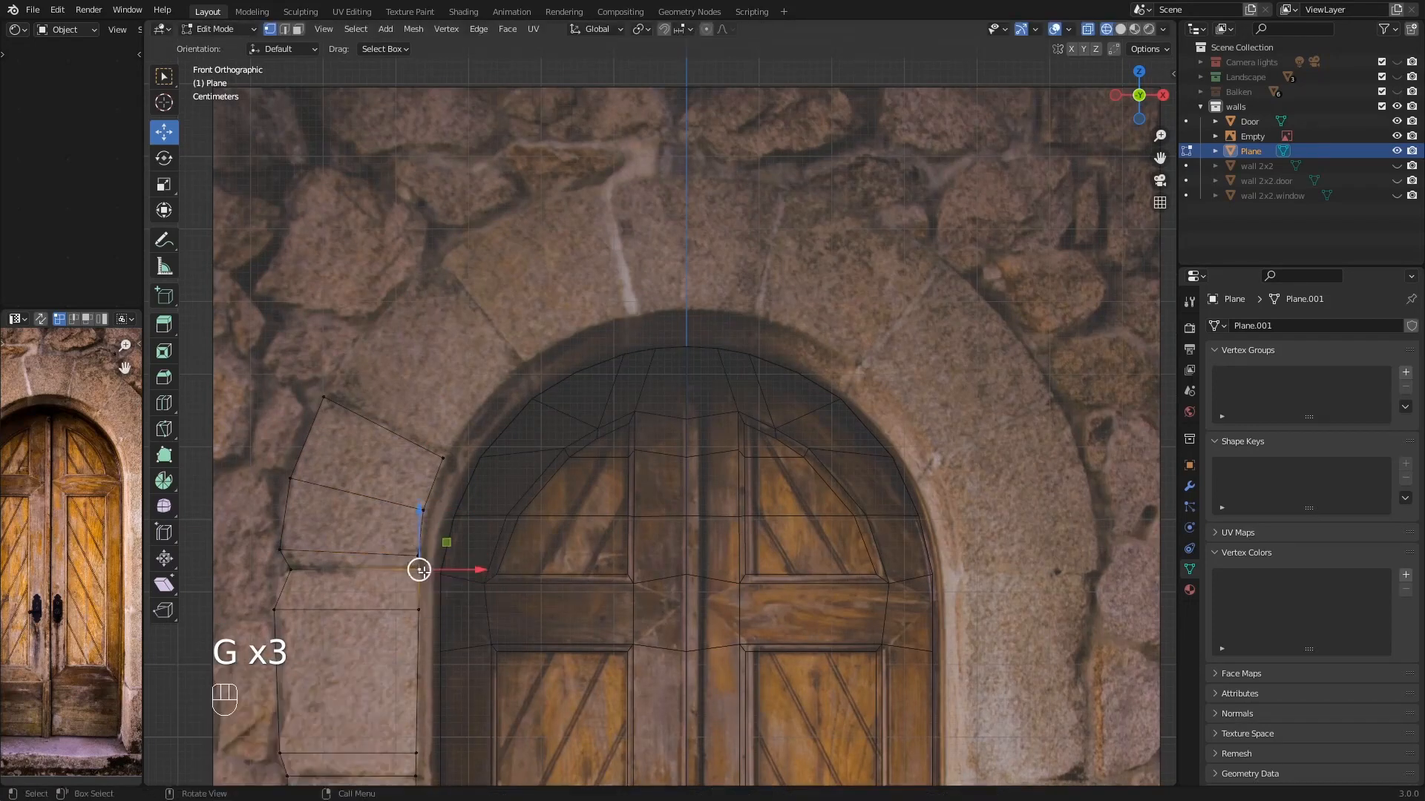
pyautogui.press('g')
pyautogui.click(420, 573)
# - Shift the strip's end edge at the upper joint about 0.003 m toward the door and 0.002 m up
pyautogui.click(454, 452)
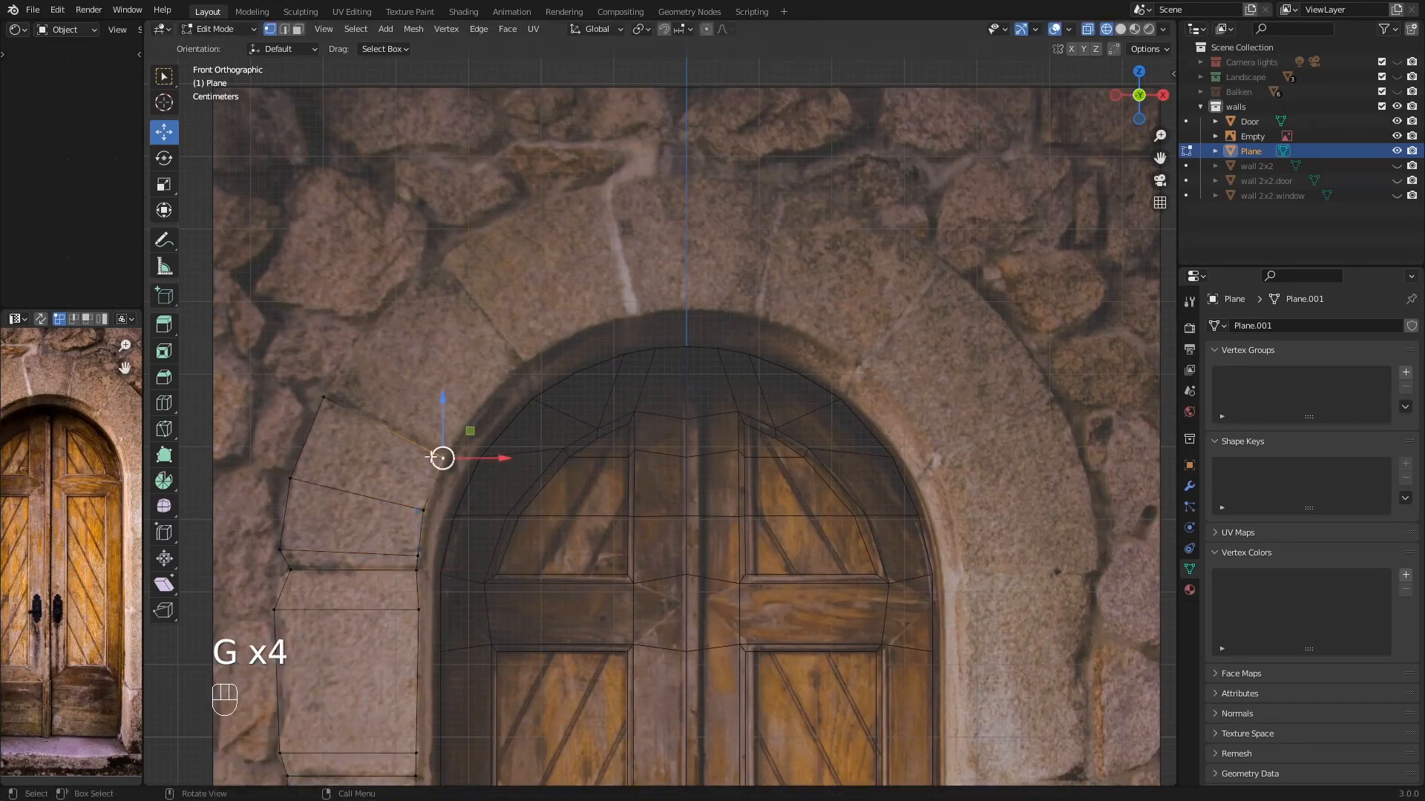
pyautogui.keyDown('shift'); pyautogui.click(326, 399); pyautogui.keyUp('shift')
pyautogui.keyDown('shift'); pyautogui.moveTo(446, 421); pyautogui.dragTo(439, 518, button='middle'); pyautogui.keyUp('shift')
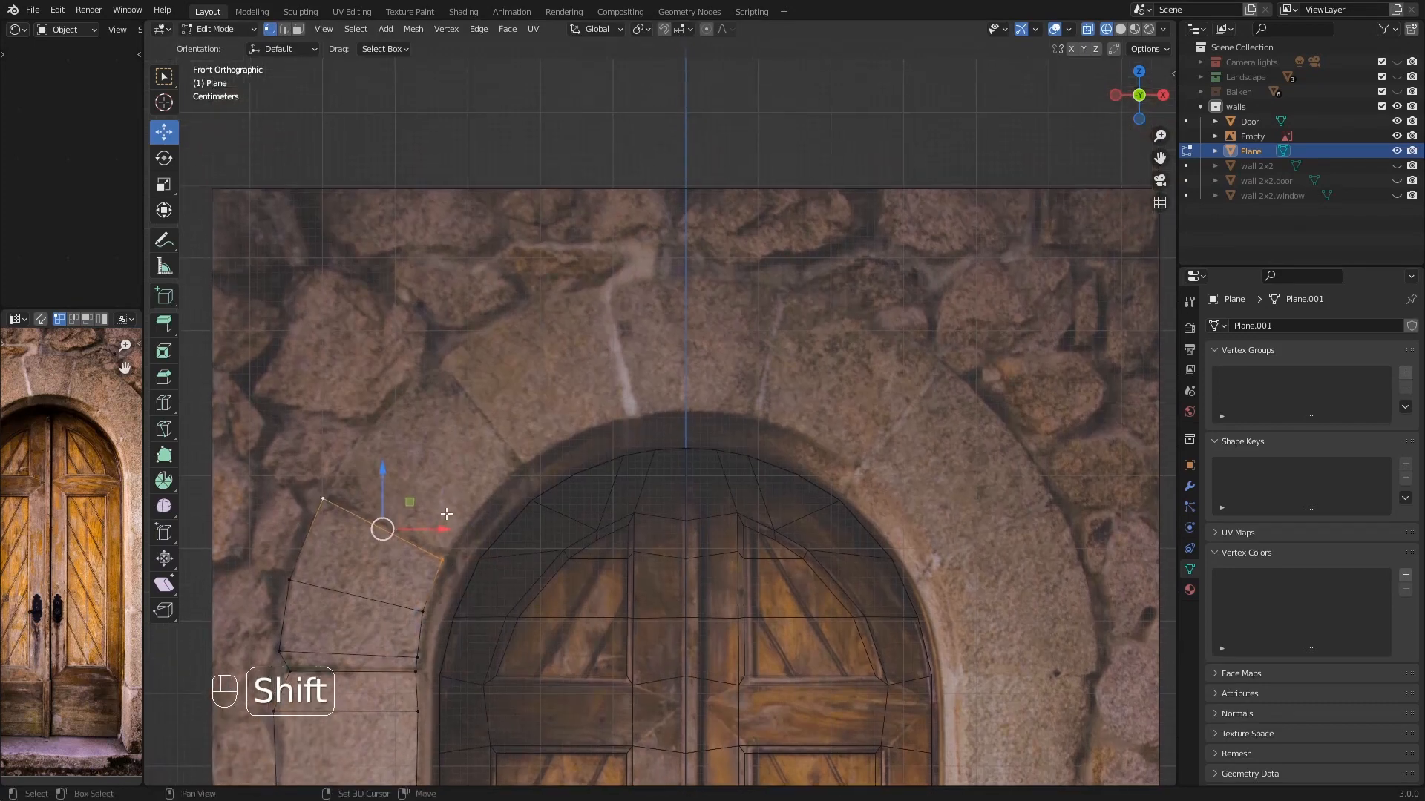
pyautogui.scroll(1, 417, 523)
pyautogui.press('g')
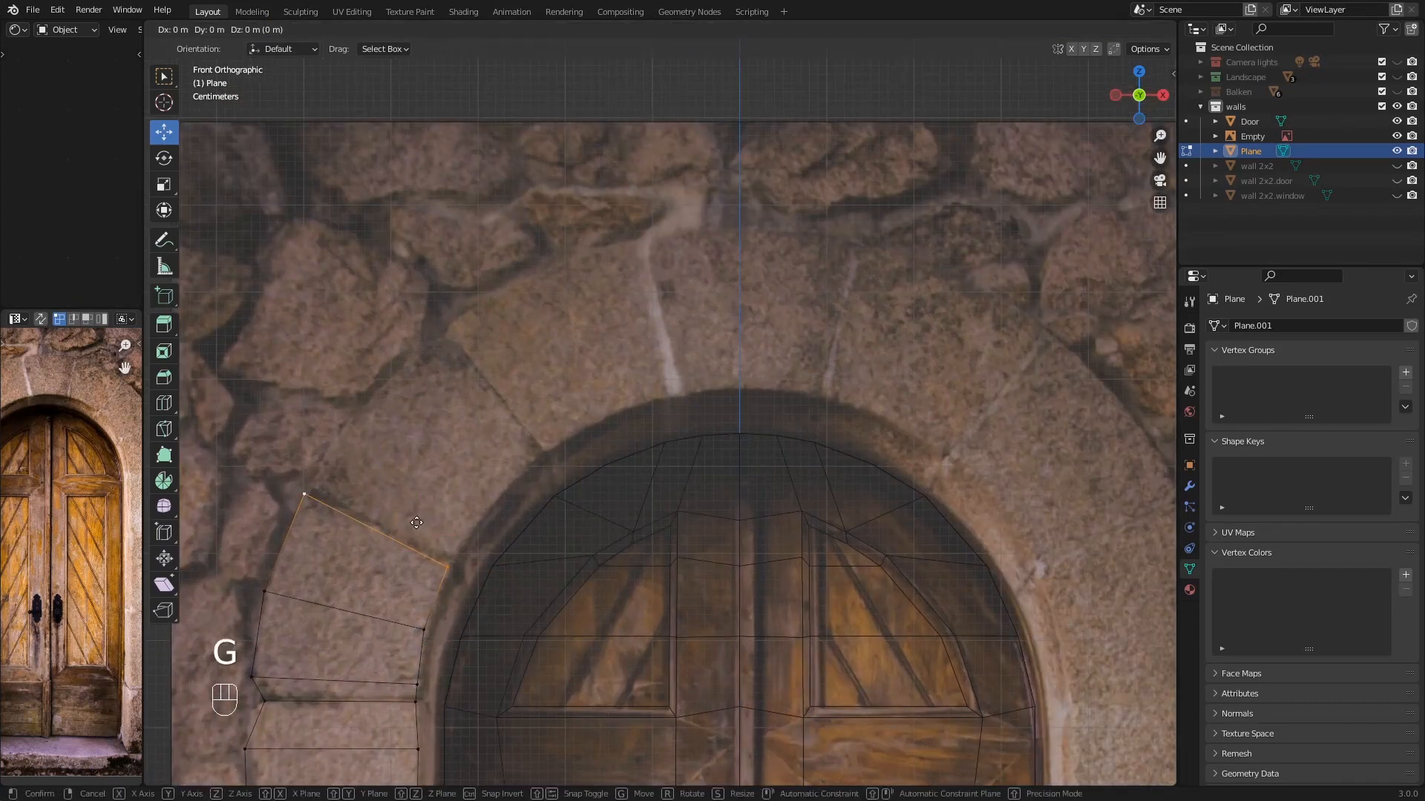
pyautogui.click(419, 521)
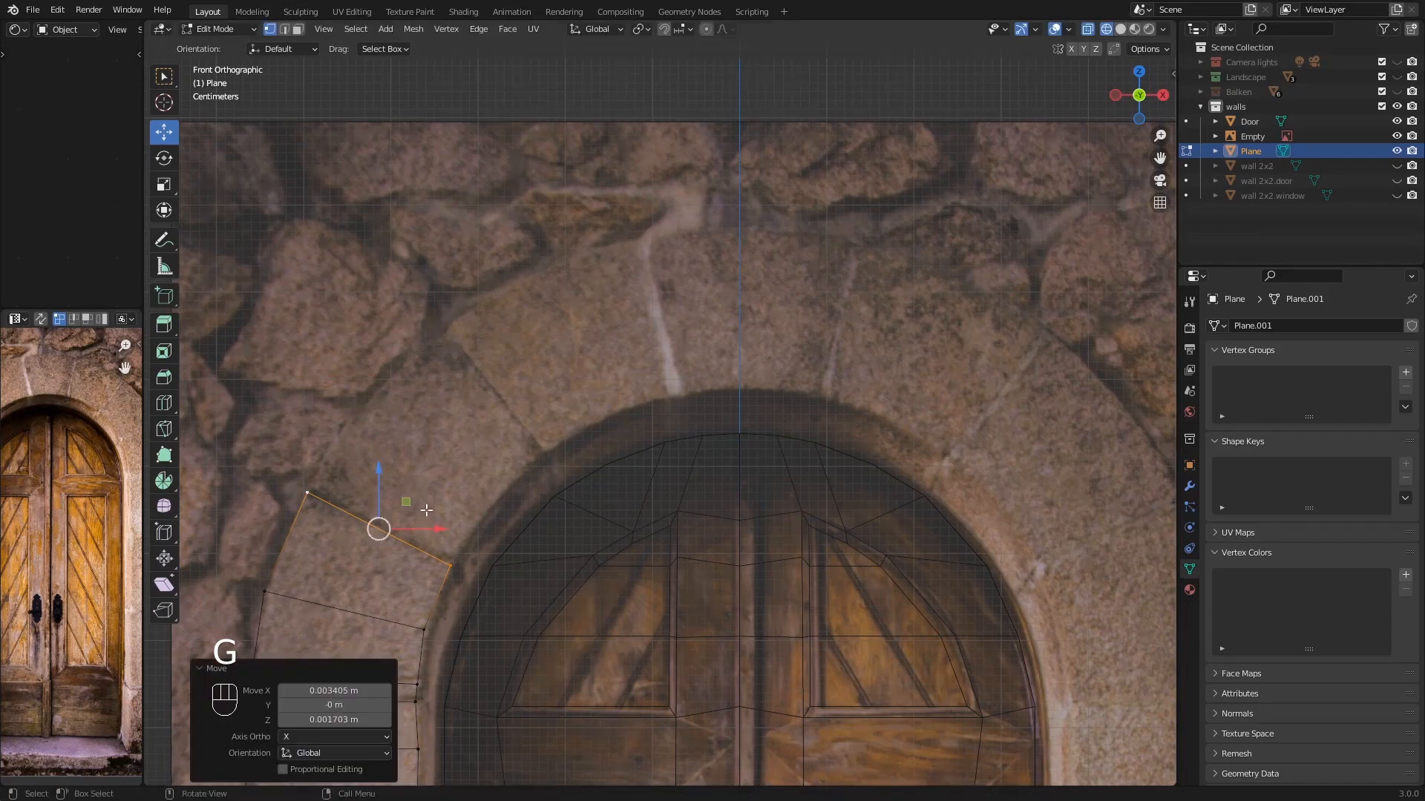
# - Extrude the end edge about 0.167 m to the next arch joint and move its outer vertex about 0.05 m in X and 0.058 m up
pyautogui.press('e')
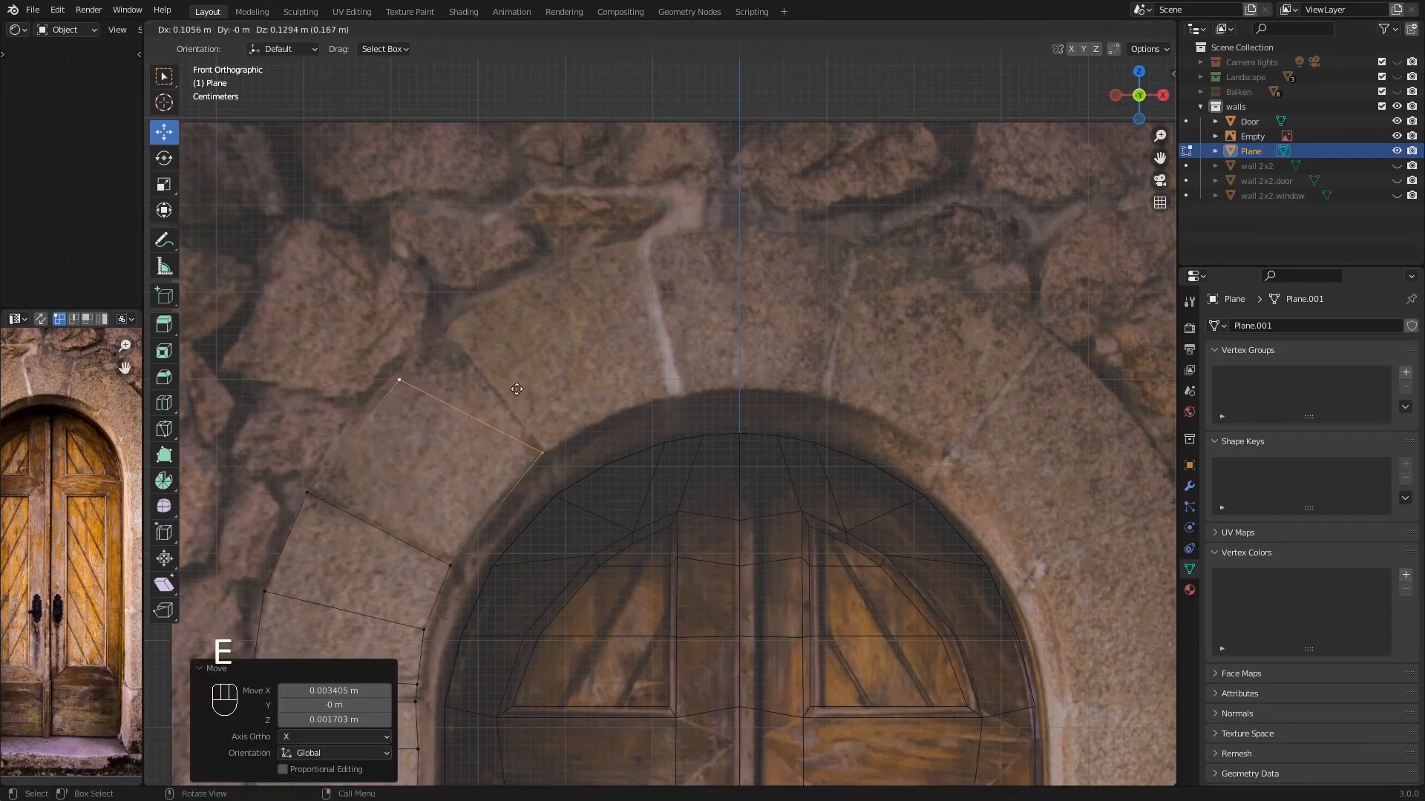
pyautogui.click(431, 384)
pyautogui.press('g')
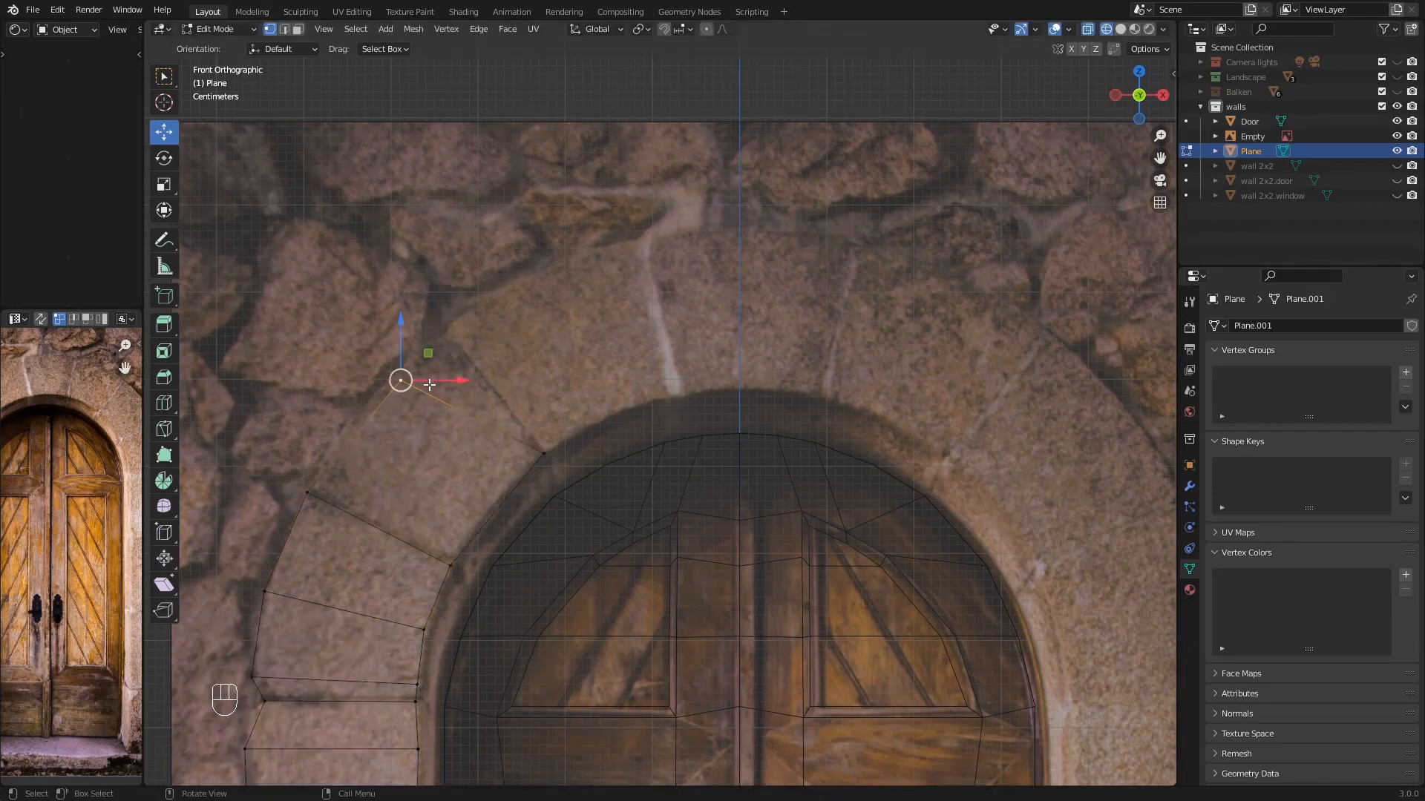
pyautogui.click(473, 334)
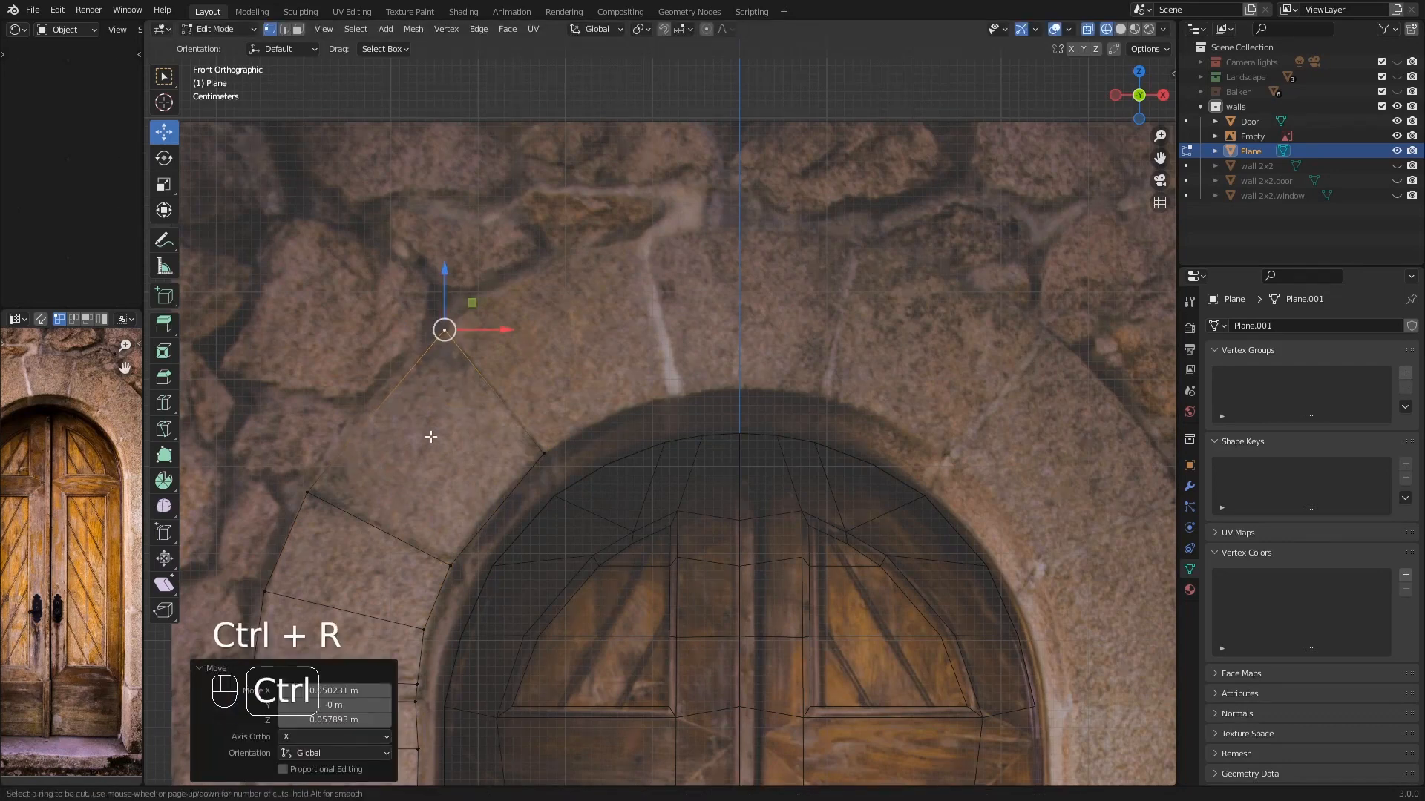
# - Add a loop cut near the middle of the second arch section and move its outer and inner vertices onto the stone's curved edges
pyautogui.hotkey('ctrl', 'r')
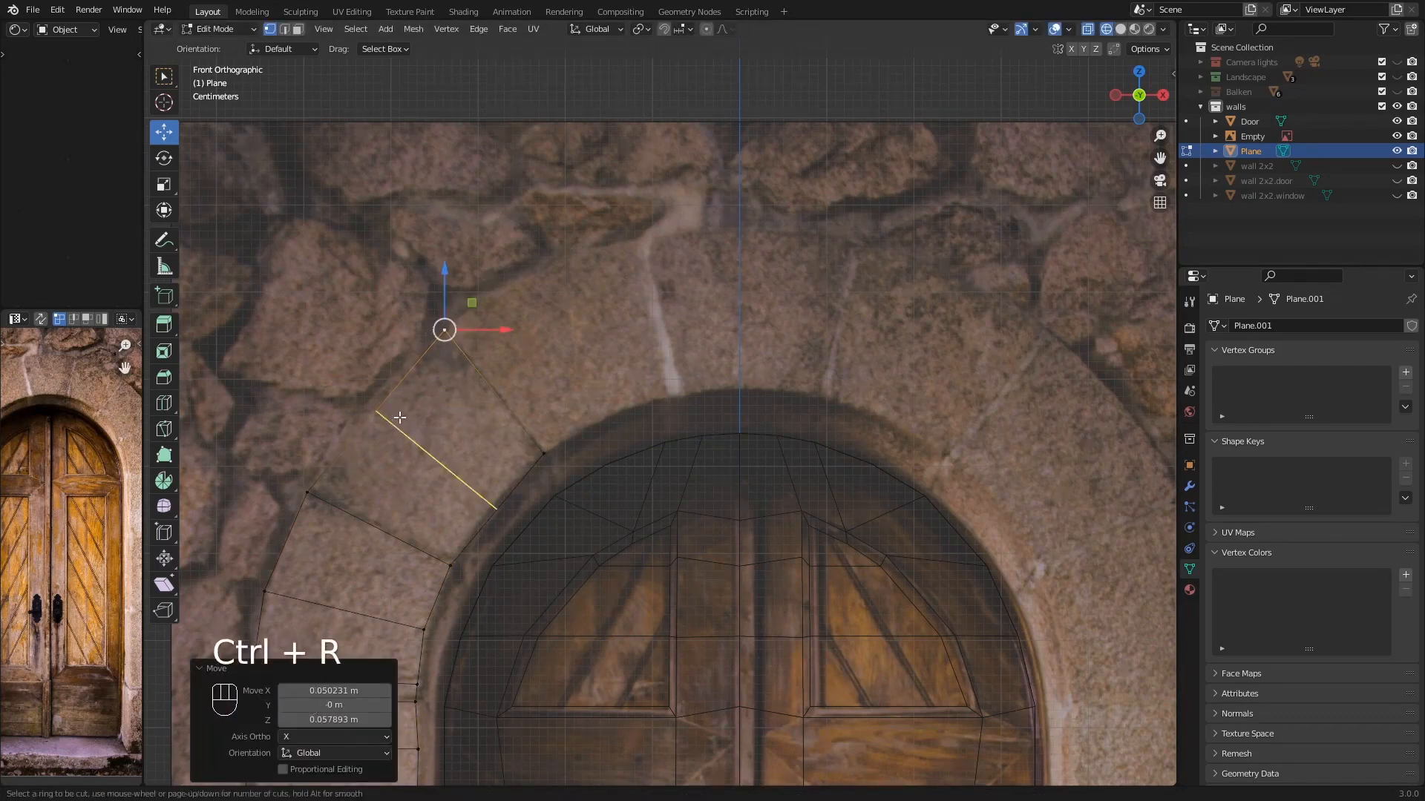
pyautogui.click(399, 417)
pyautogui.click(411, 414)
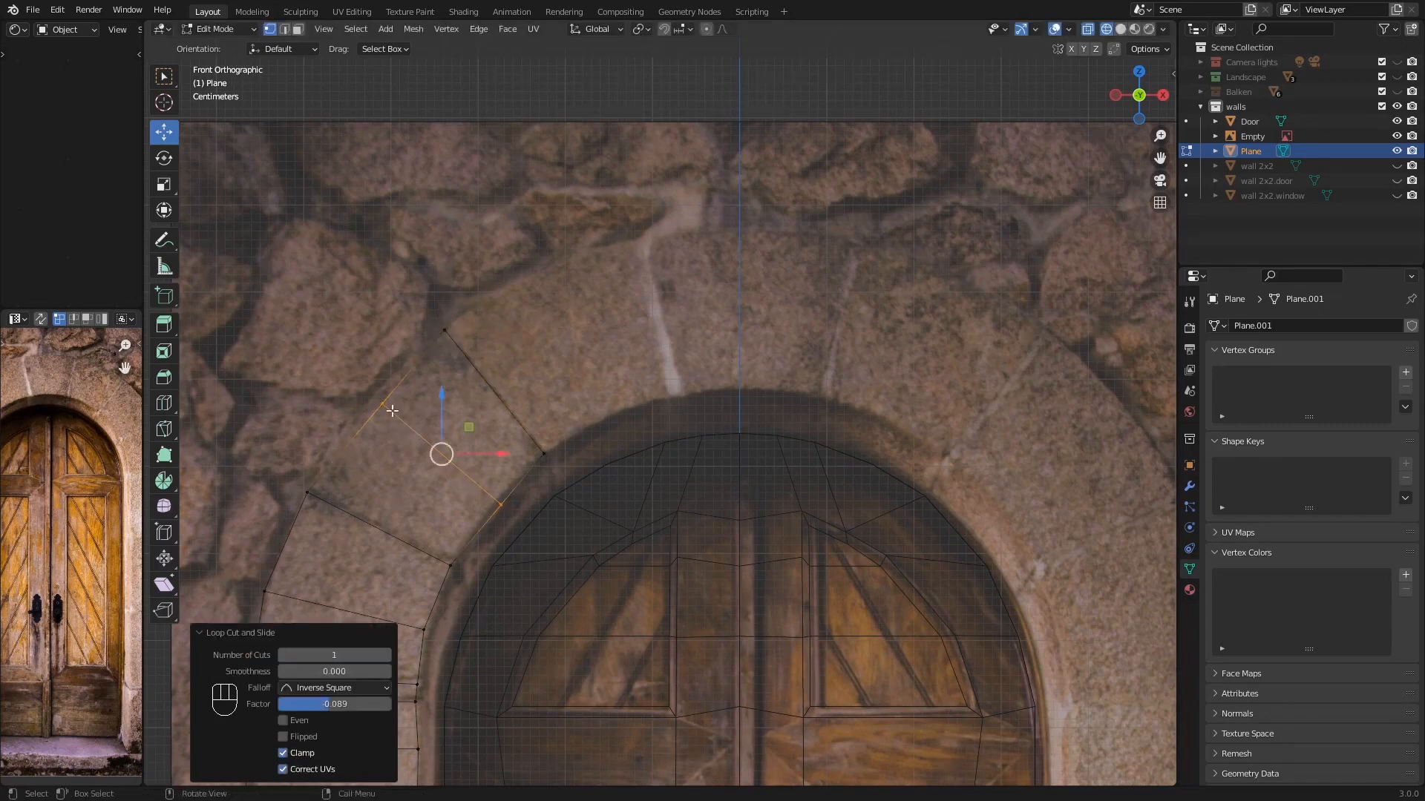
pyautogui.press('g')
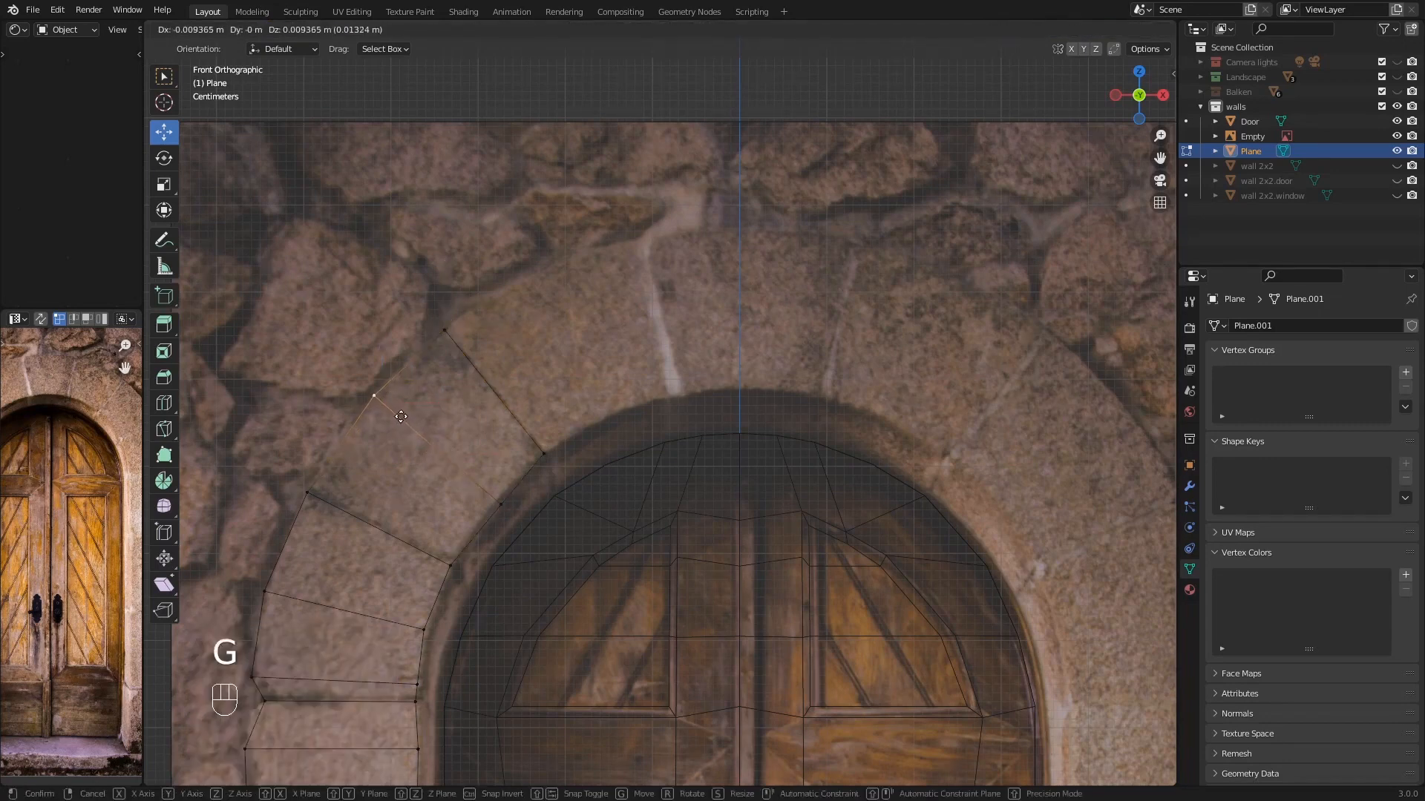
pyautogui.click(398, 415)
pyautogui.click(501, 505)
pyautogui.press('g')
pyautogui.click(514, 510)
# - Add another loop cut in the second arch section's lower half, rotate it about -2.1° and position it along the stone's curve
pyautogui.hotkey('ctrl', 'r')
pyautogui.click(471, 517)
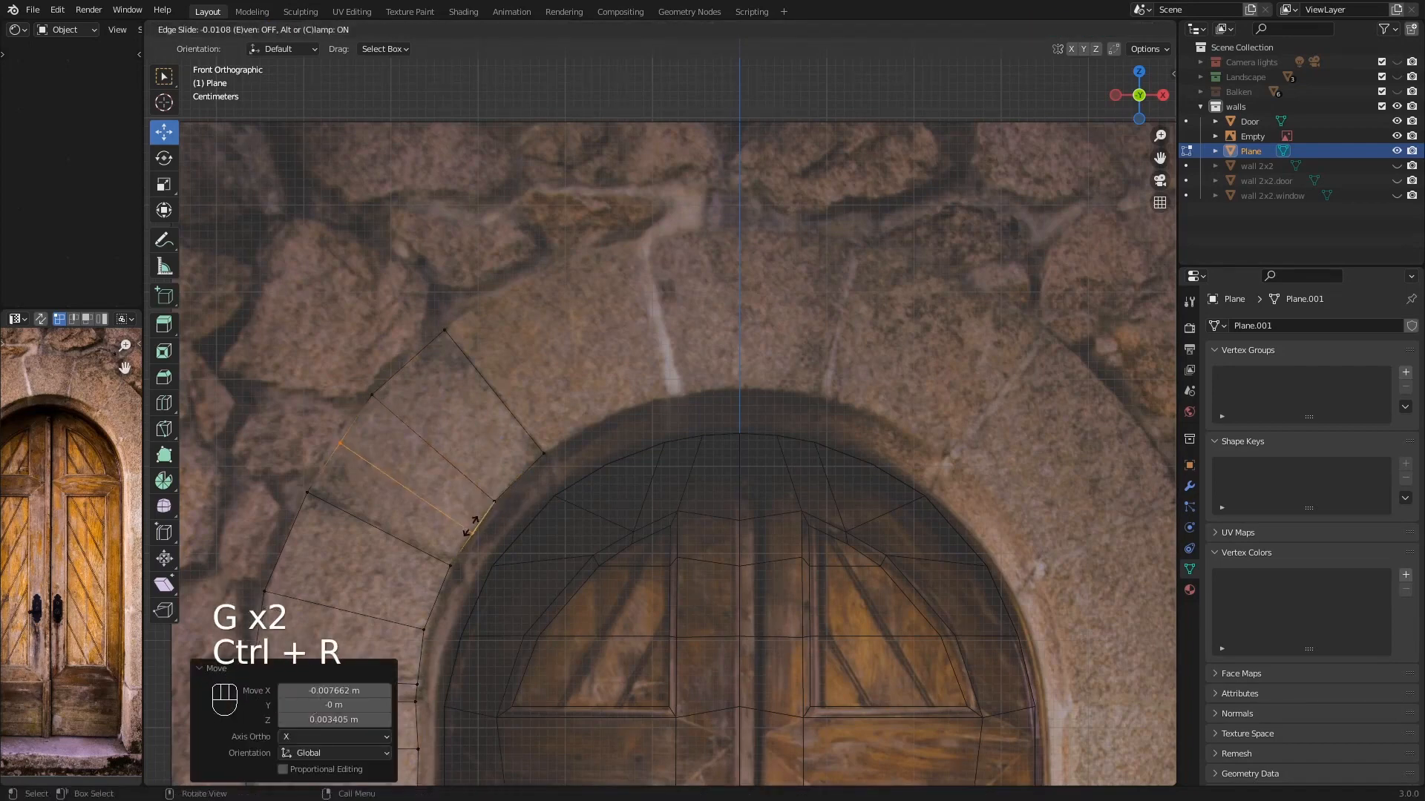
pyautogui.click(392, 454)
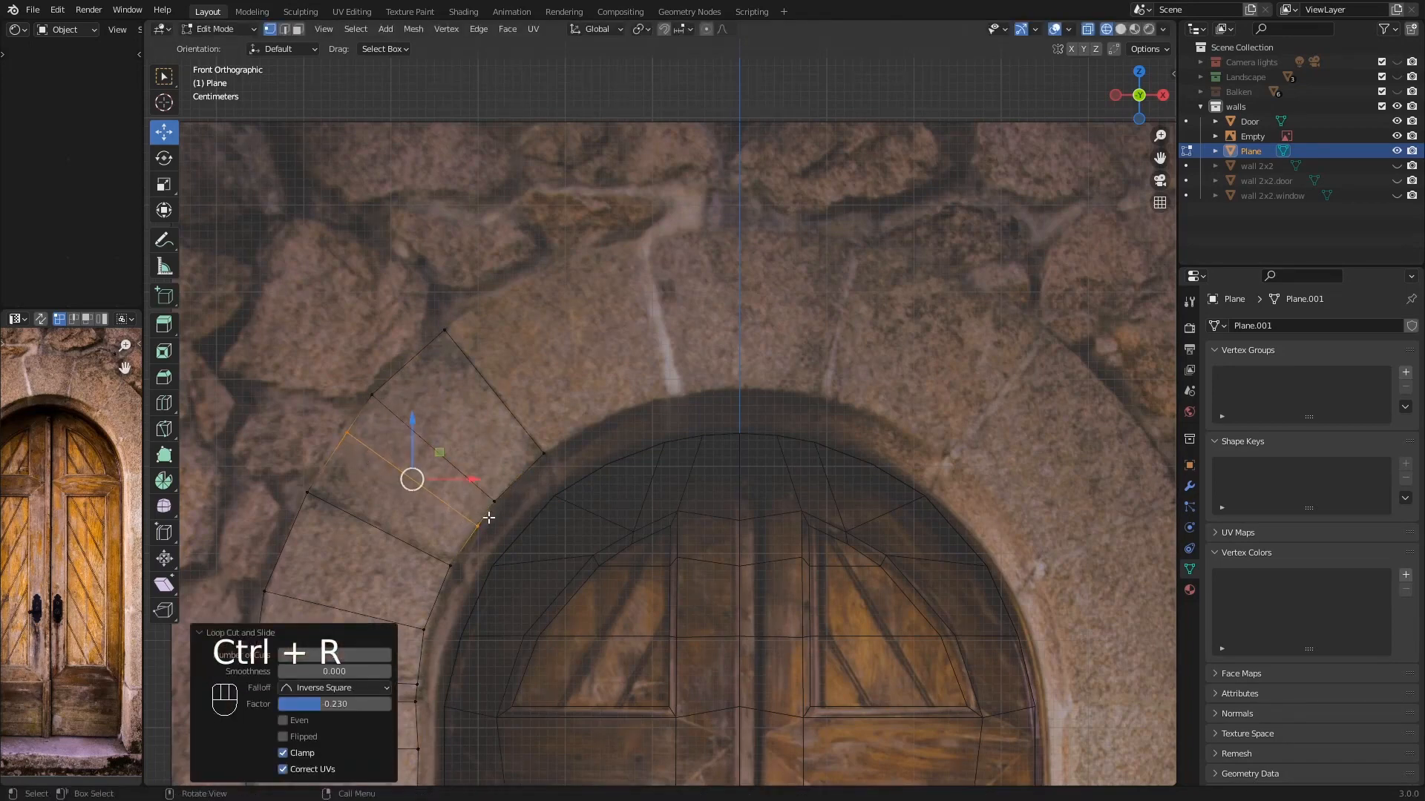
pyautogui.press('g')
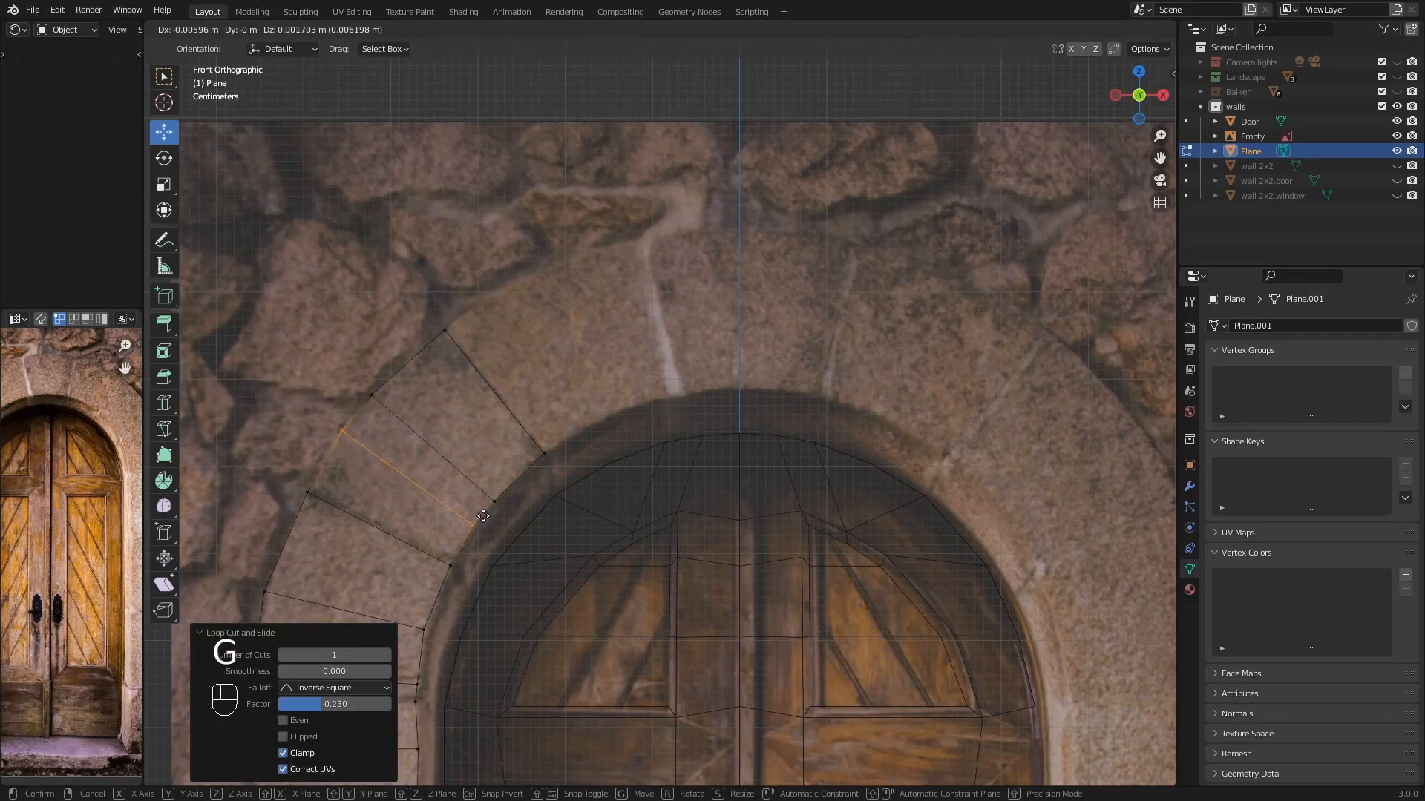
pyautogui.click(483, 515)
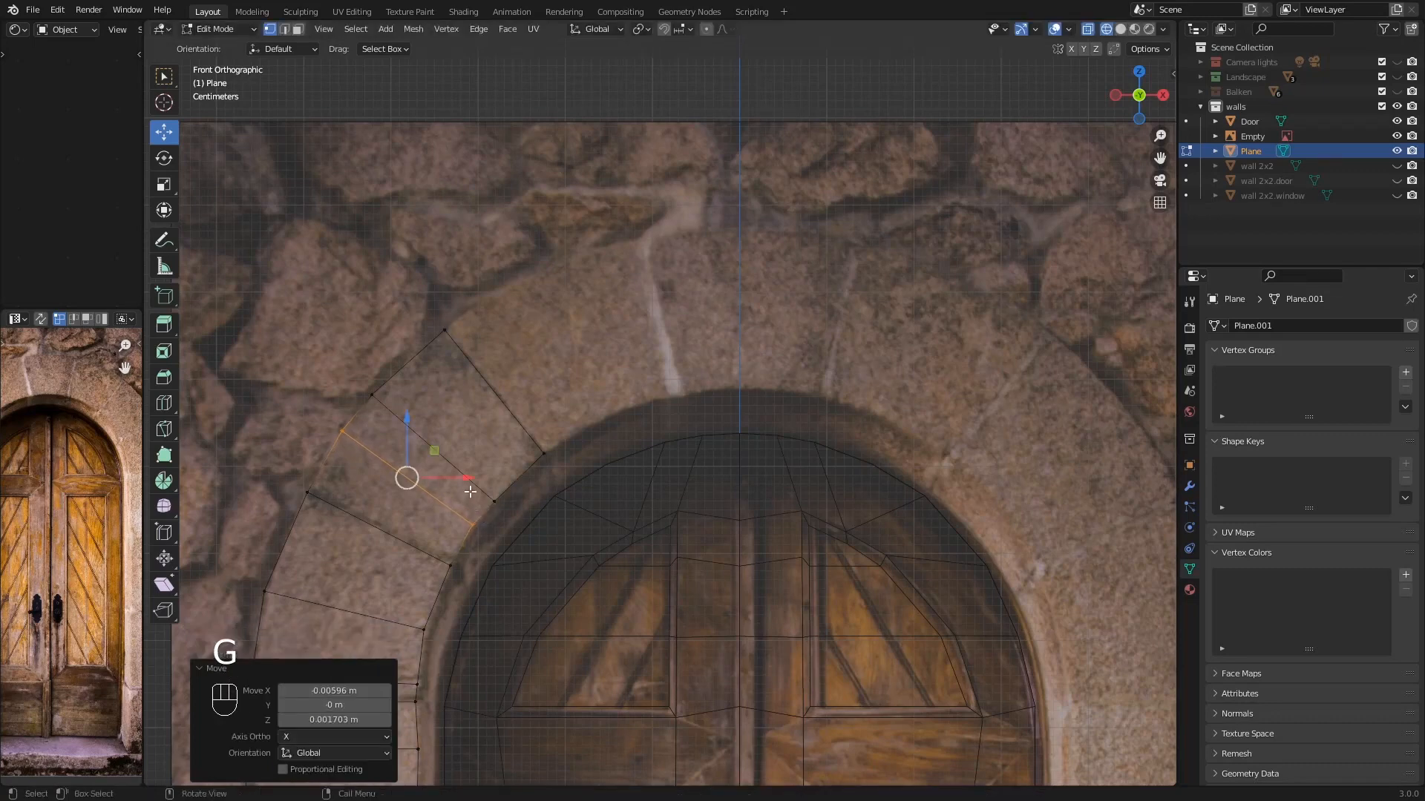
pyautogui.press('r')
pyautogui.click(536, 580)
pyautogui.press('g')
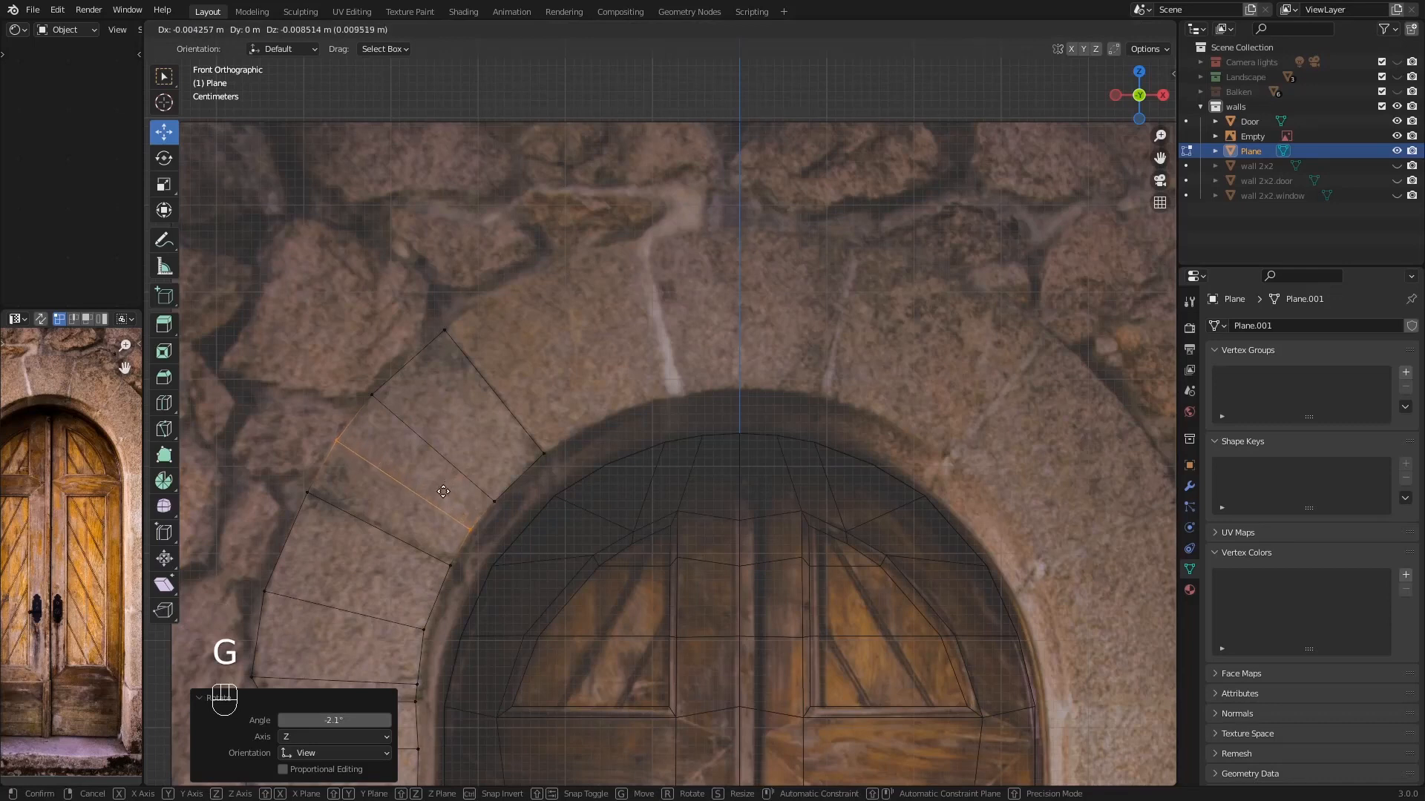
pyautogui.click(443, 491)
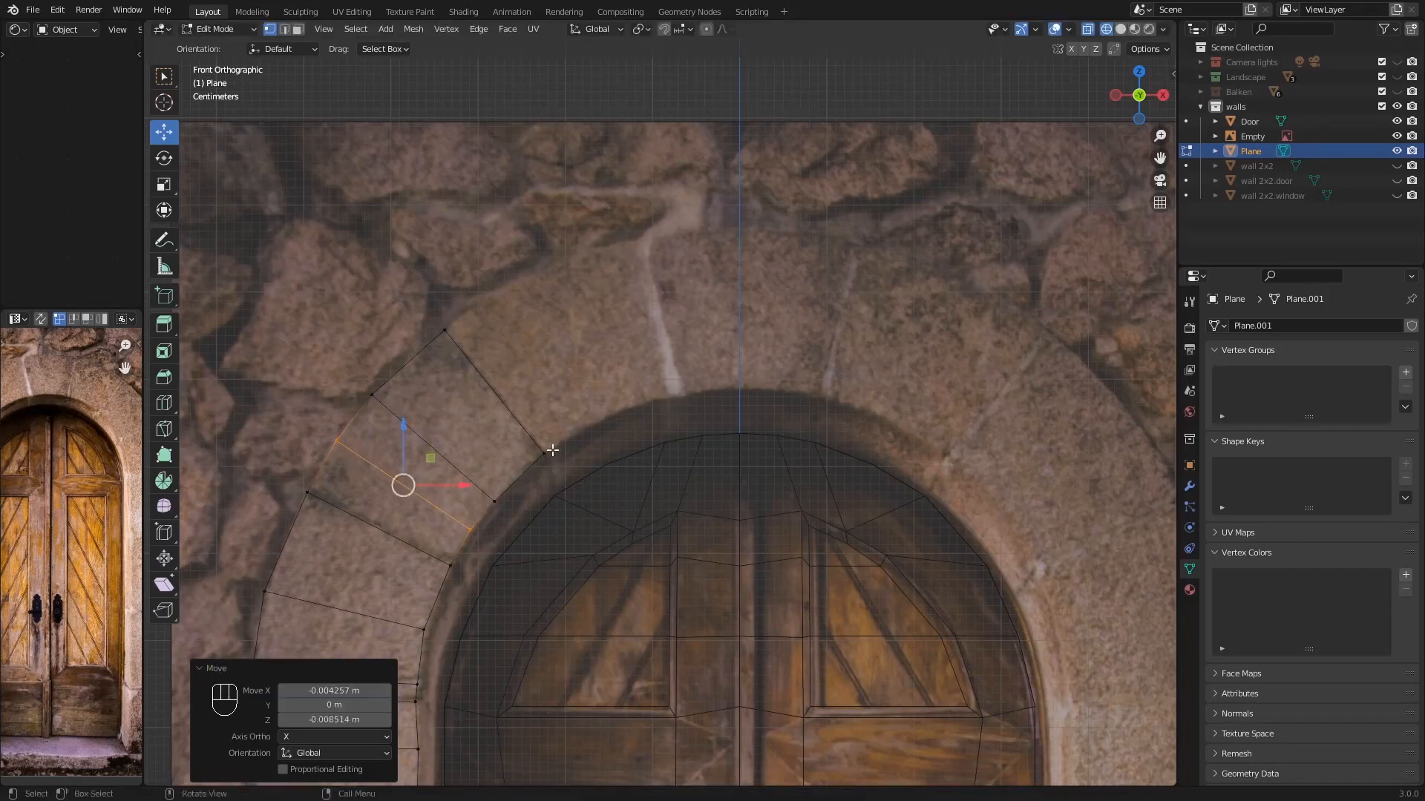
# - Move the second arch section's upper cross edge about 0.019 m in X and 0.023 m up, and rotate it about 4.5°
pyautogui.click(450, 328)
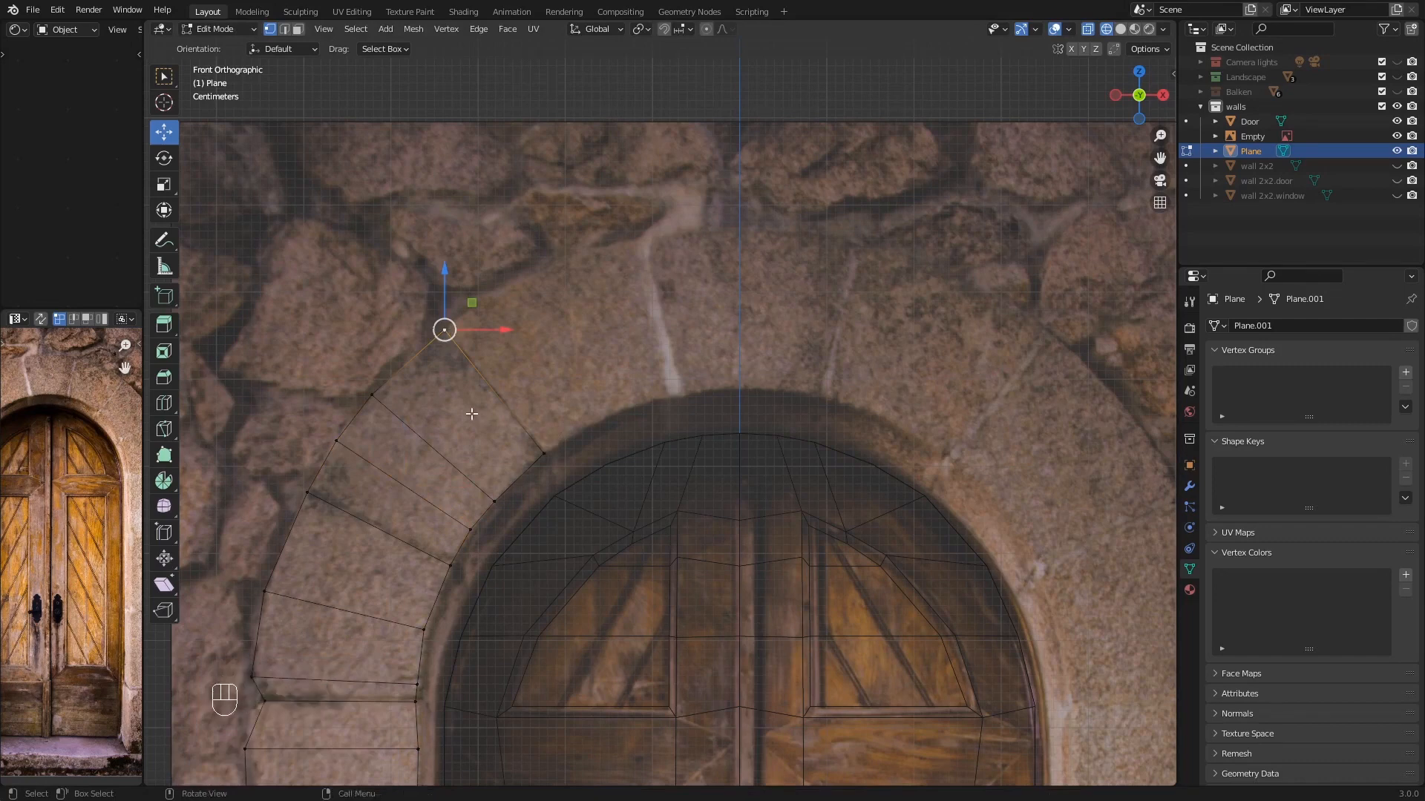
pyautogui.click(373, 395)
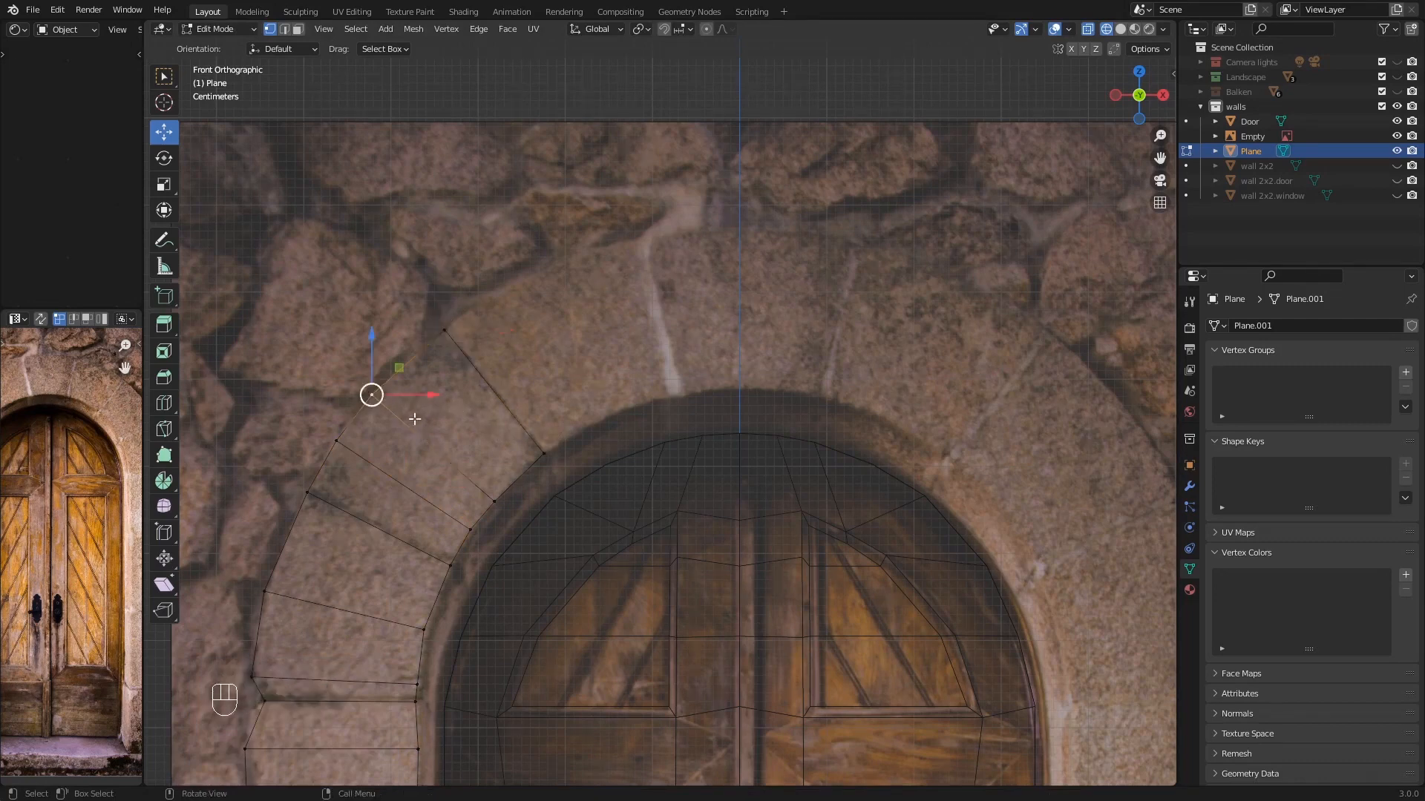
pyautogui.keyDown('shift'); pyautogui.click(495, 501); pyautogui.keyUp('shift')
pyautogui.press('g')
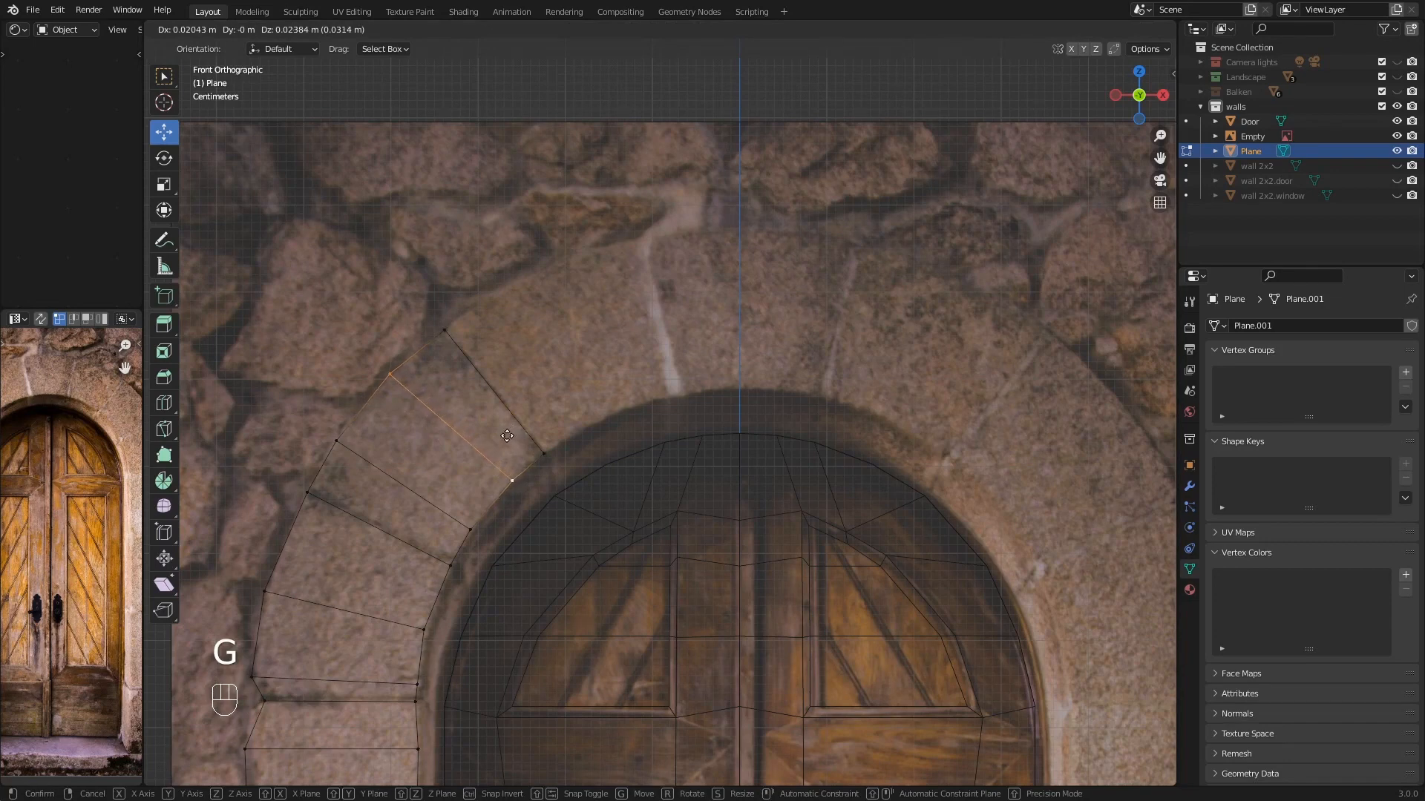
pyautogui.click(505, 438)
pyautogui.press('r')
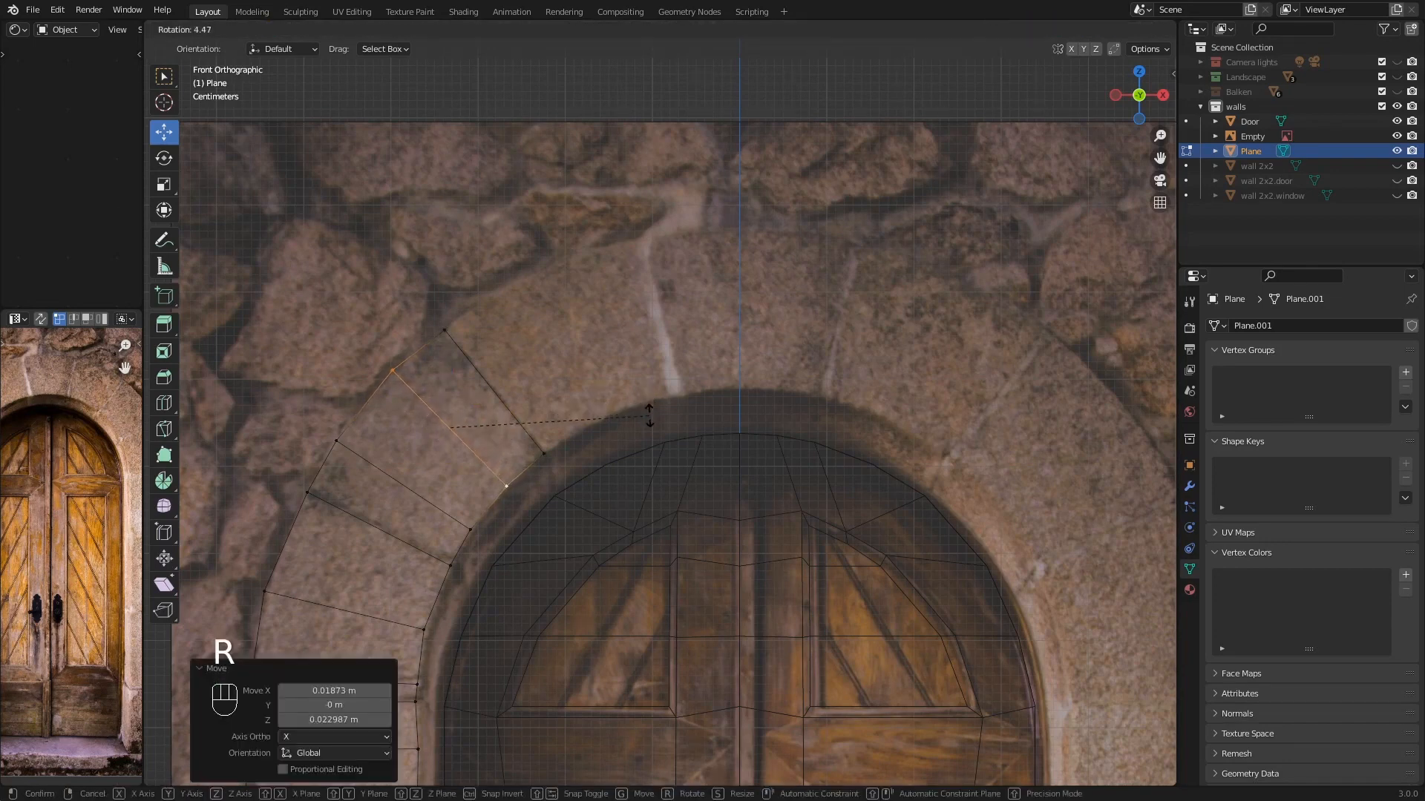
pyautogui.click(649, 415)
# - Extrude the end edge about 0.17 m to the next arch joint and move its outer vertex about 0.072 m in X and 0.036 m up
pyautogui.keyDown('shift'); pyautogui.moveTo(445, 423); pyautogui.dragTo(340, 482, button='middle'); pyautogui.keyUp('shift')
pyautogui.click(342, 392)
pyautogui.keyDown('shift'); pyautogui.click(436, 510); pyautogui.keyUp('shift')
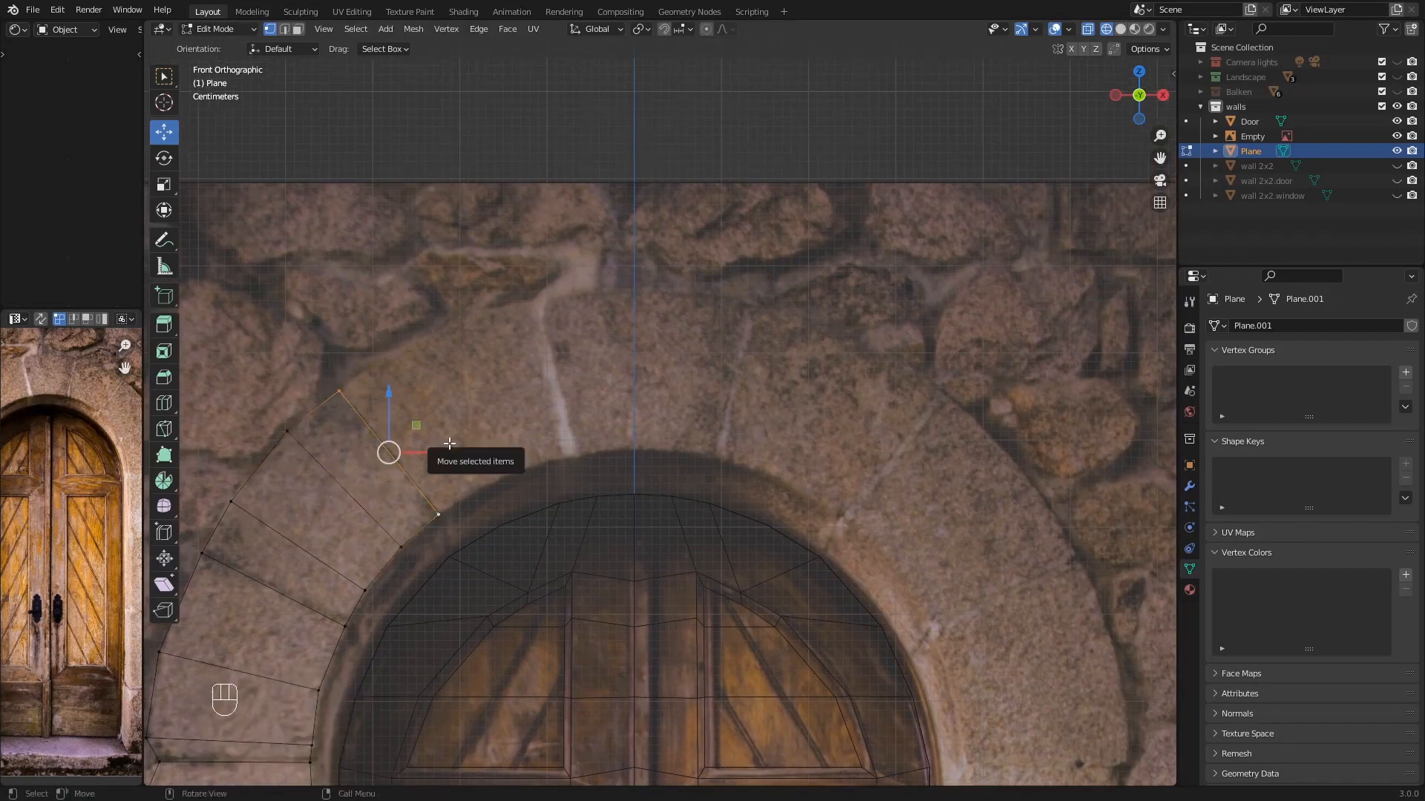
pyautogui.press('e')
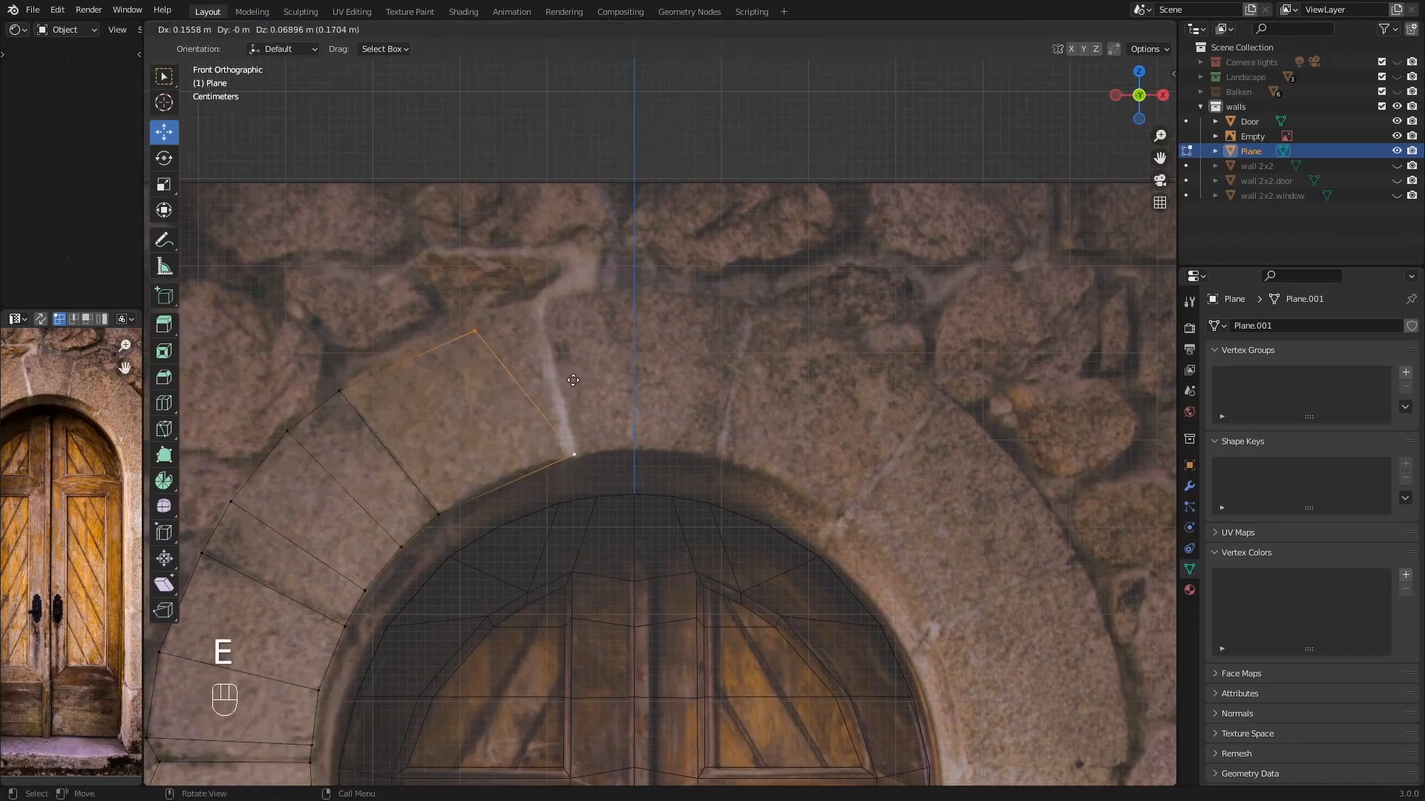
pyautogui.click(573, 380)
pyautogui.click(504, 324)
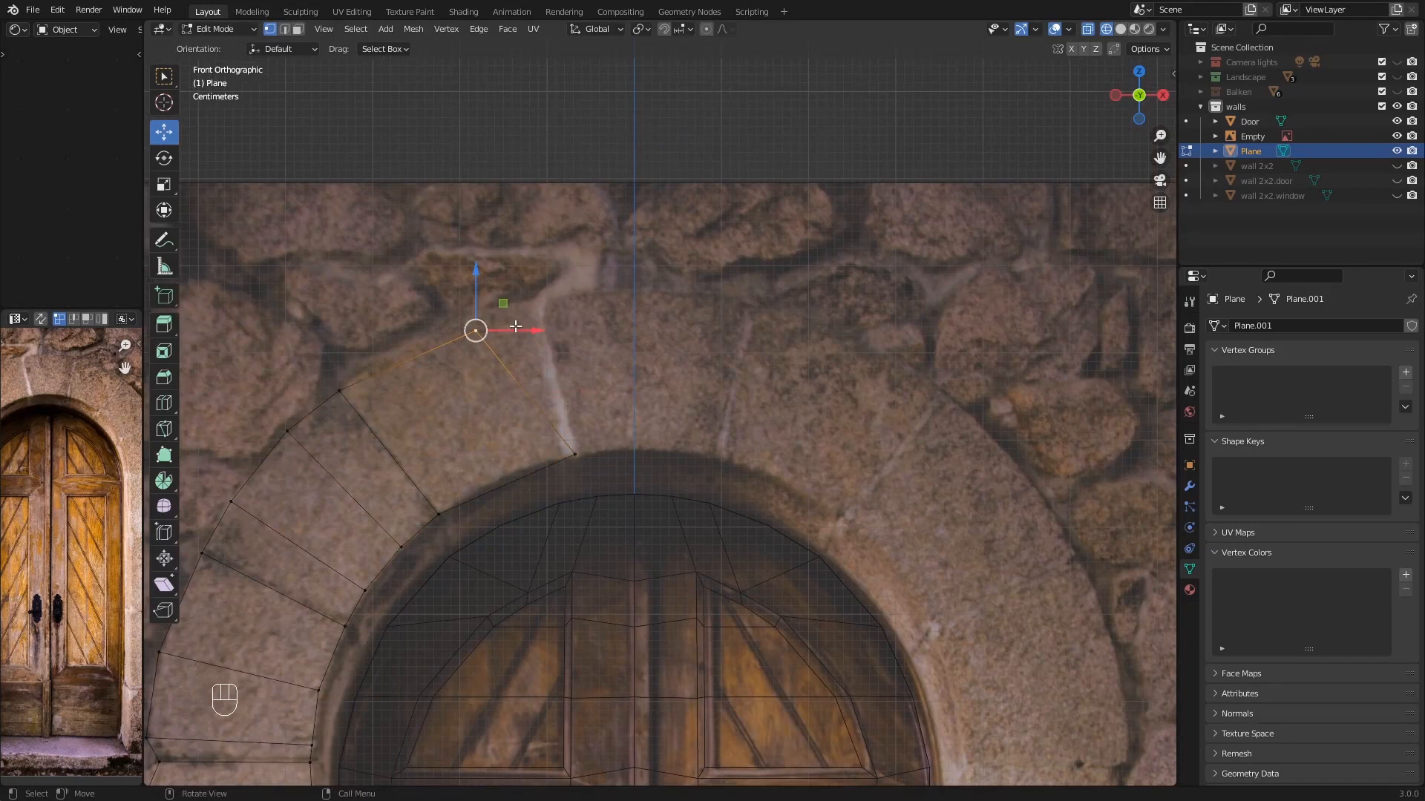
pyautogui.press('g')
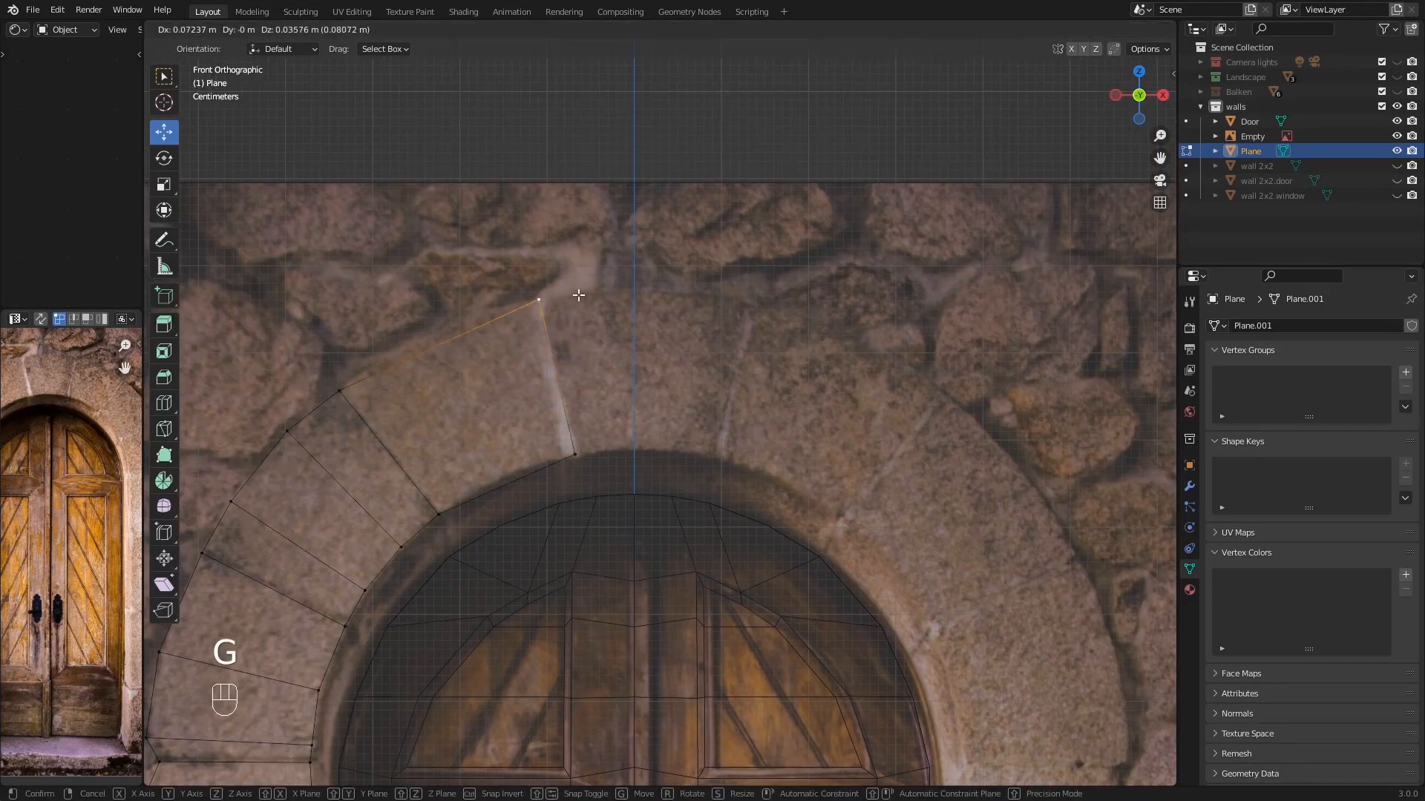
pyautogui.click(578, 295)
# - Add two loop cuts in the third arch section and shift them about -0.005 m in X and 0.009 m up onto the stone's curve
pyautogui.hotkey('ctrl', 'r')
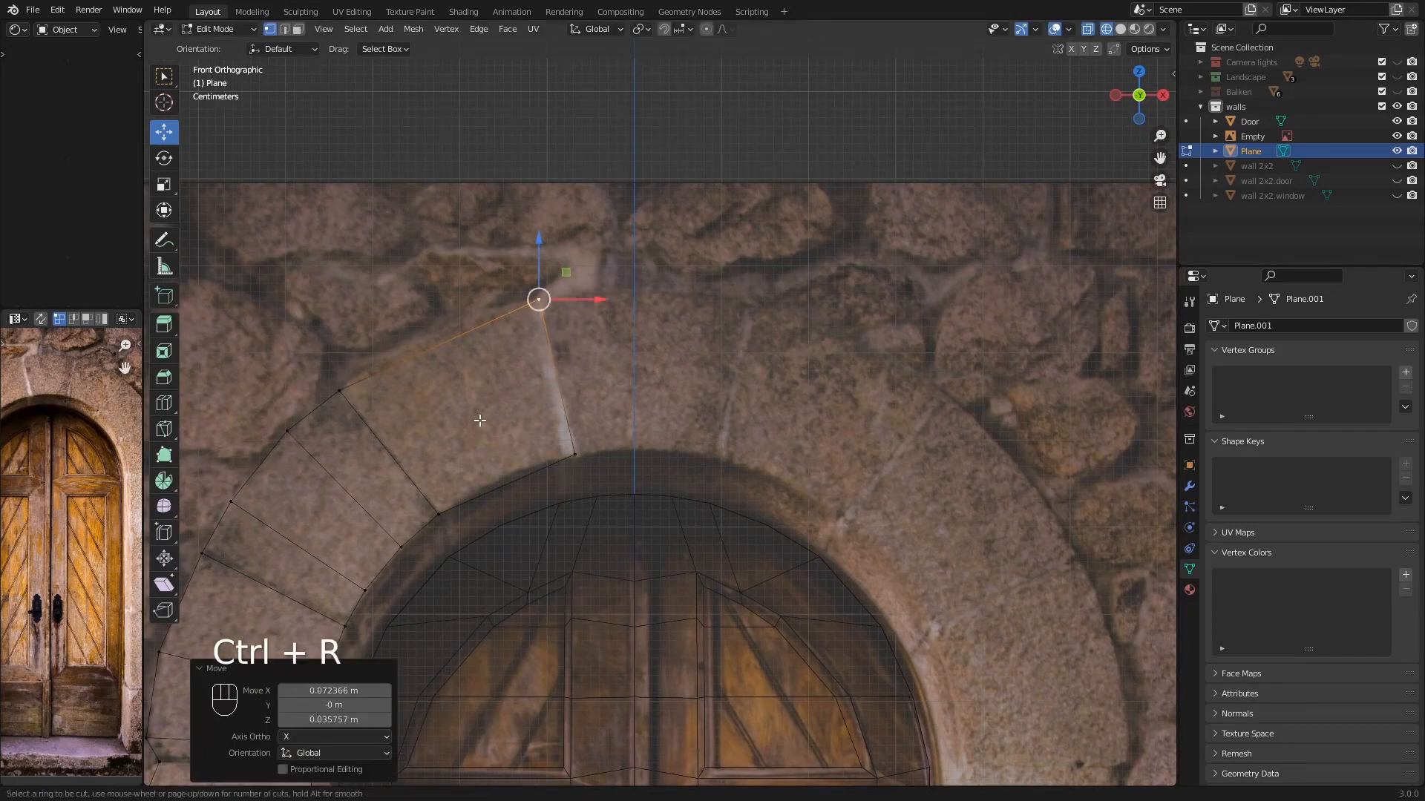
pyautogui.scroll(2, 463, 352)
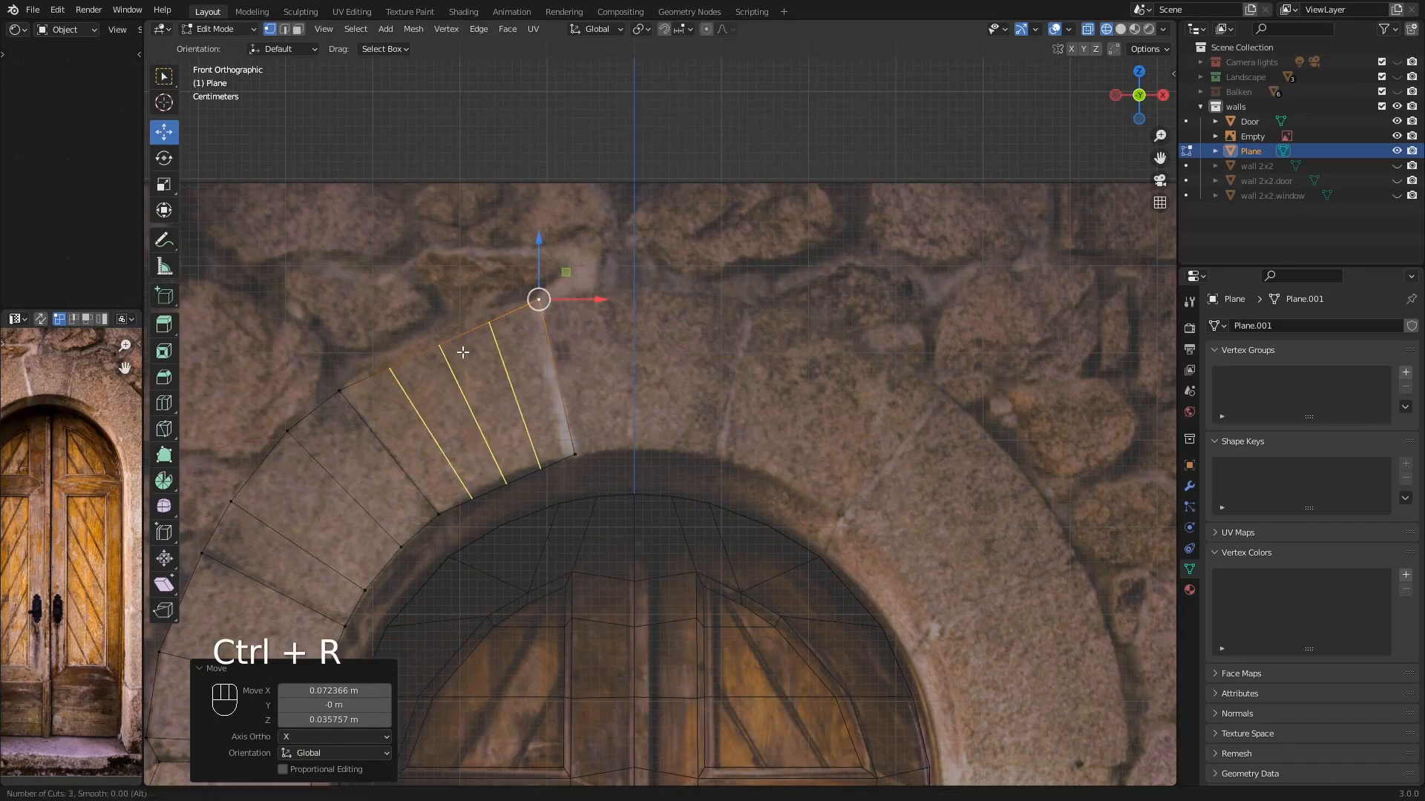
pyautogui.scroll(-1, 463, 351)
pyautogui.click(463, 352)
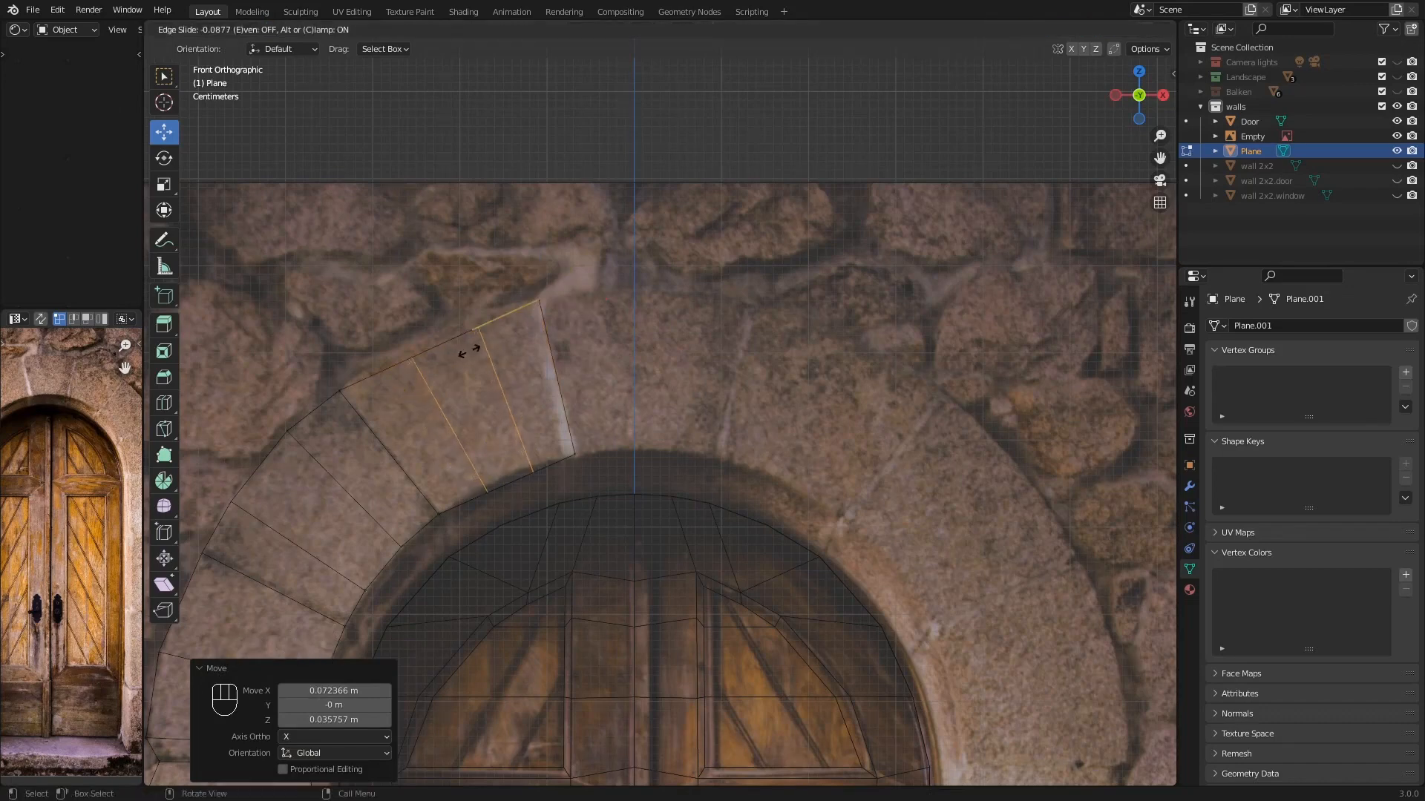
pyautogui.click(472, 351)
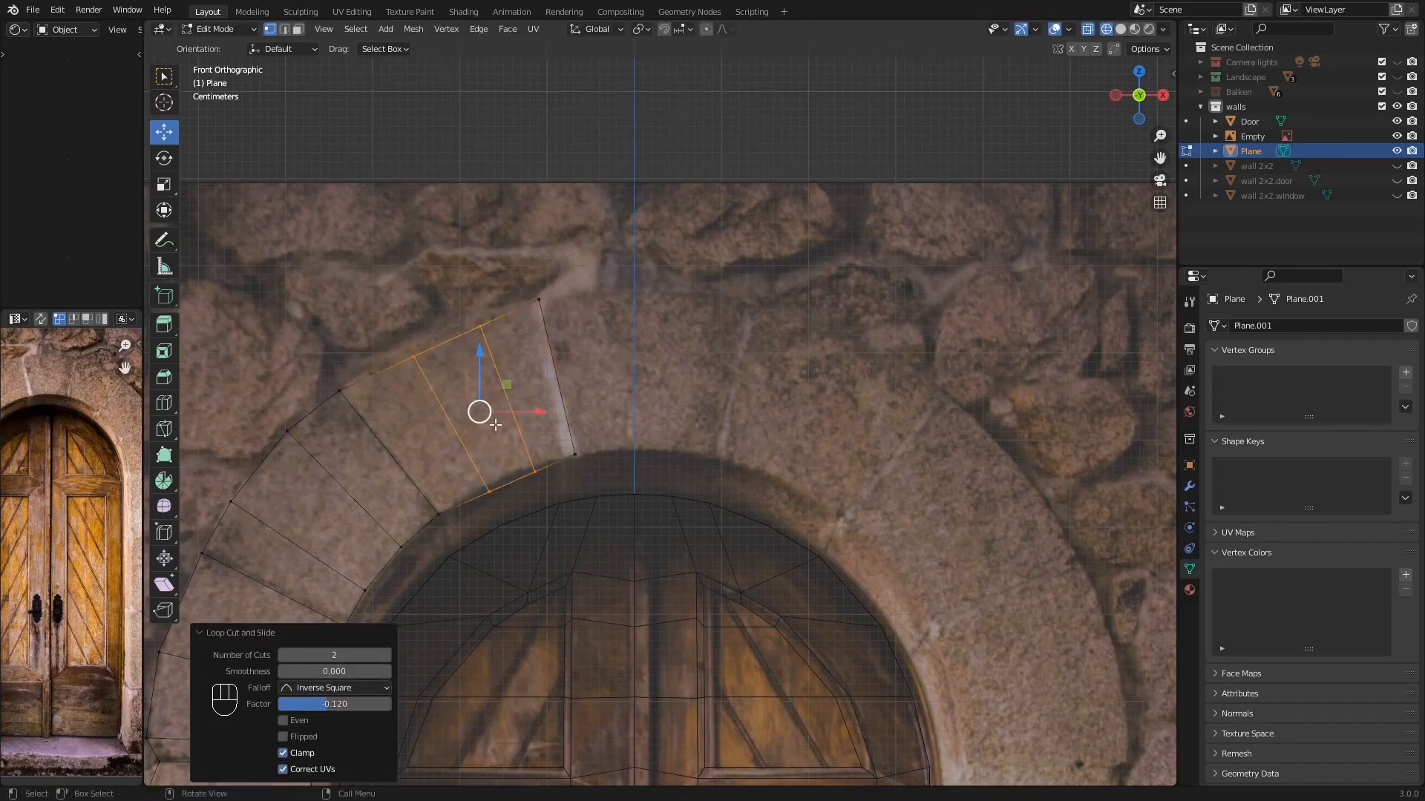
pyautogui.press('g')
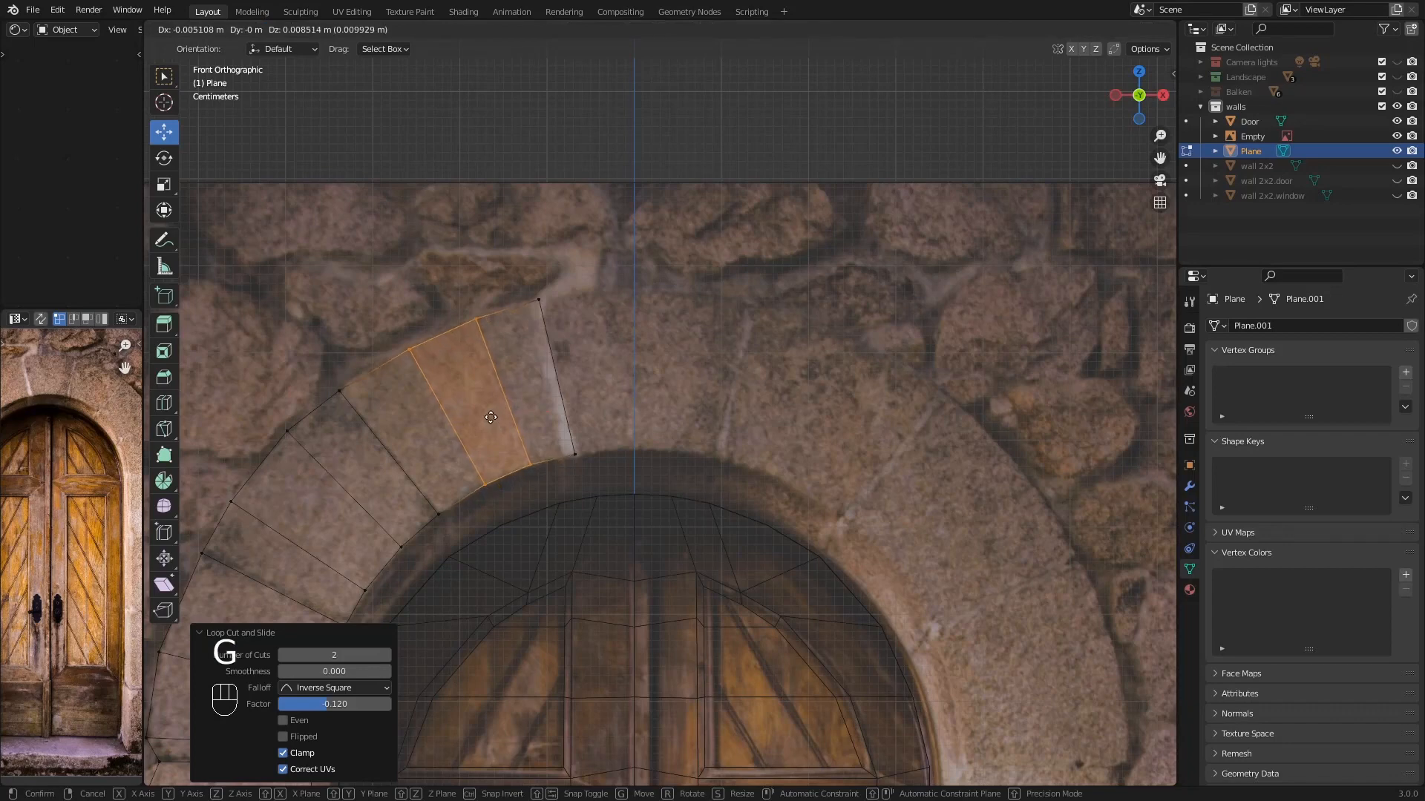
pyautogui.click(491, 417)
# - Extrude the end edge to the arch's vertical centre line and move its outer vertex about 0.041 m in X onto that line
pyautogui.keyDown('shift'); pyautogui.moveTo(622, 422); pyautogui.dragTo(456, 433, button='middle'); pyautogui.keyUp('shift')
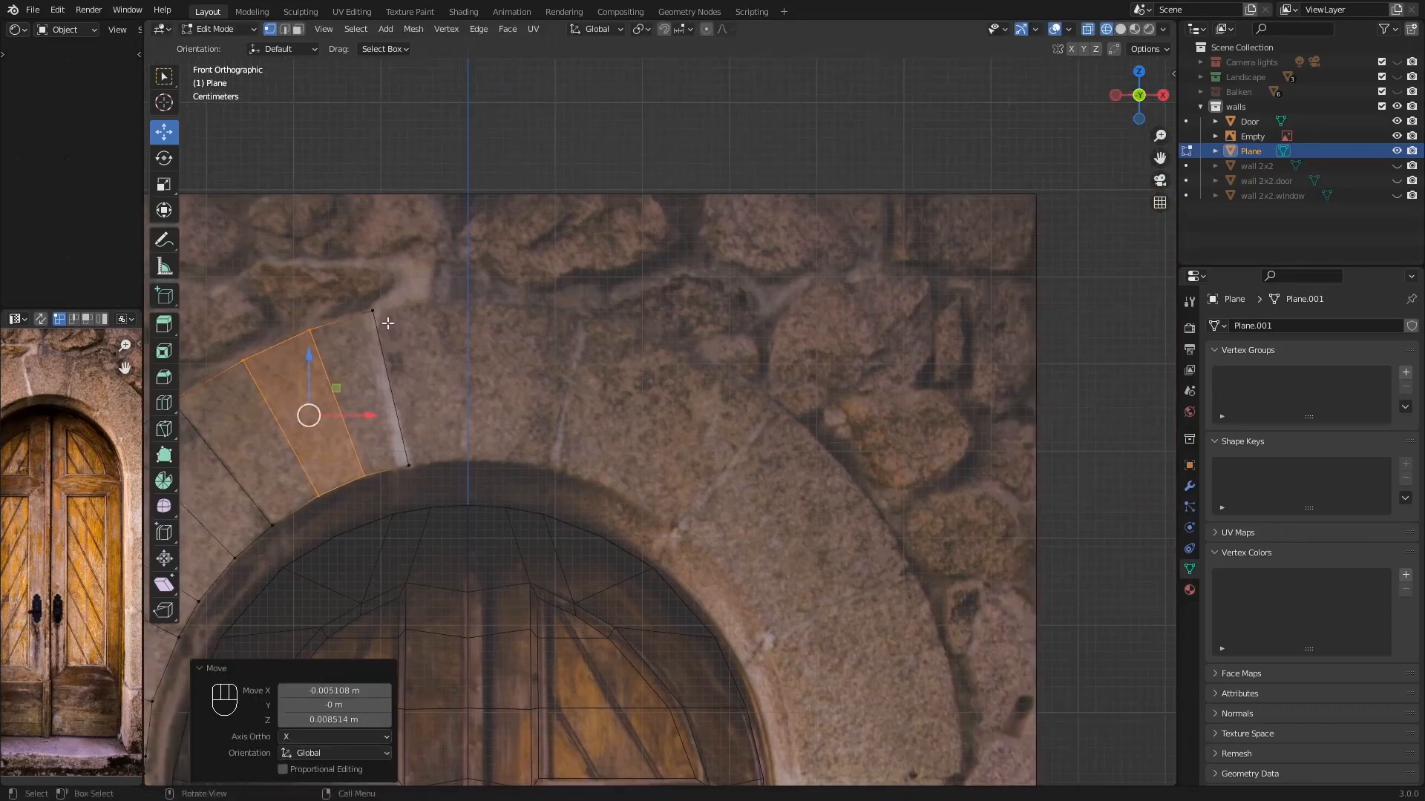
pyautogui.click(373, 311)
pyautogui.keyDown('shift'); pyautogui.click(416, 461); pyautogui.keyUp('shift')
pyautogui.press('e')
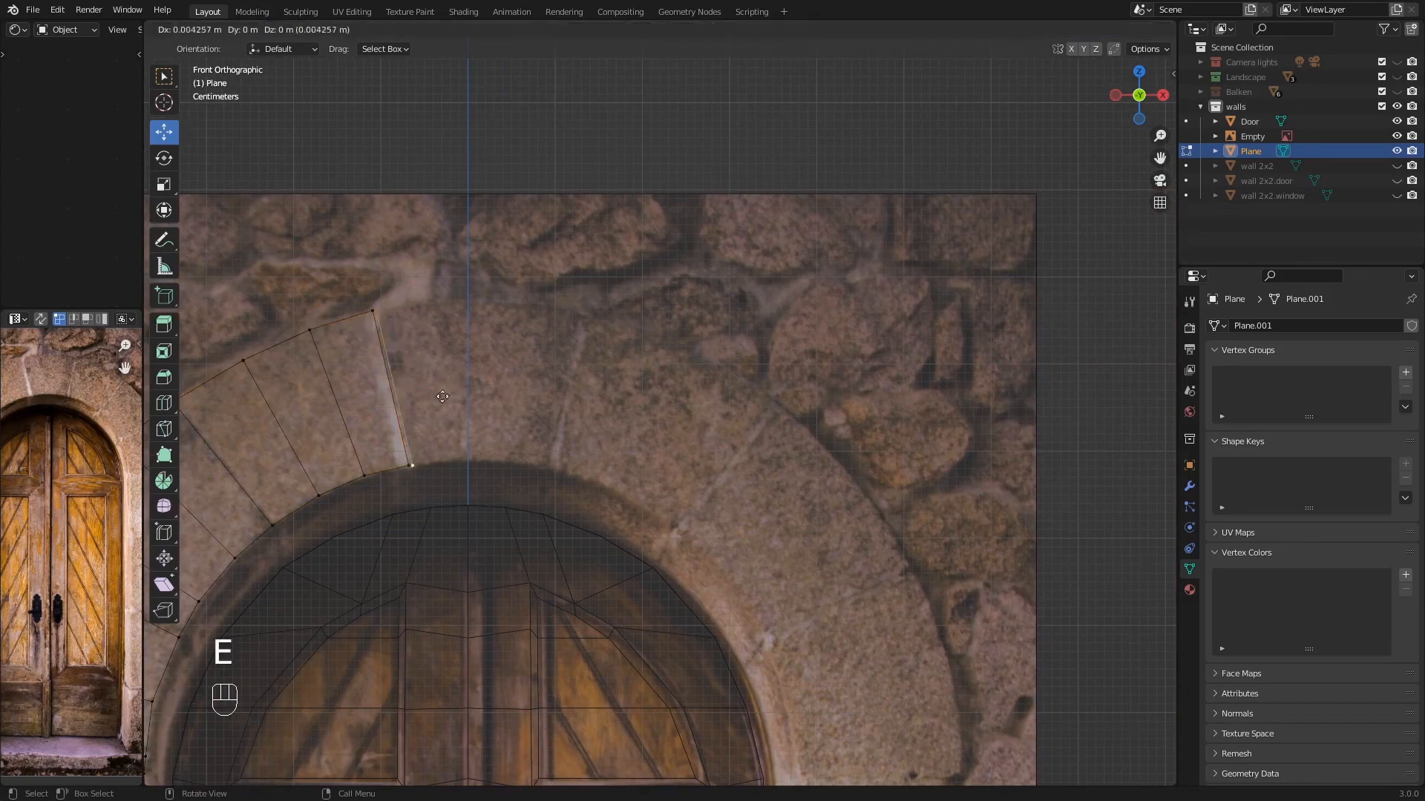
pyautogui.click(490, 389)
pyautogui.click(431, 304)
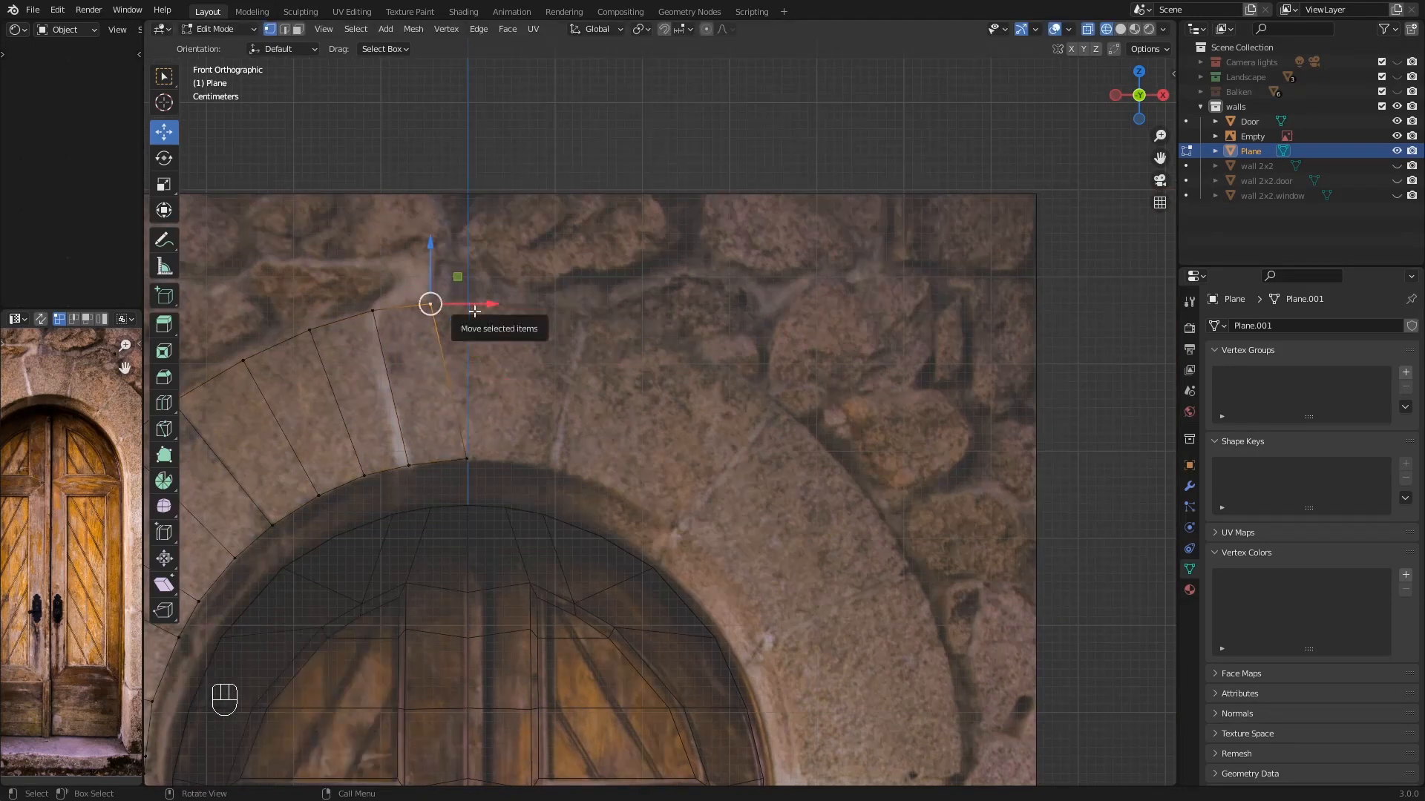
pyautogui.press('g')
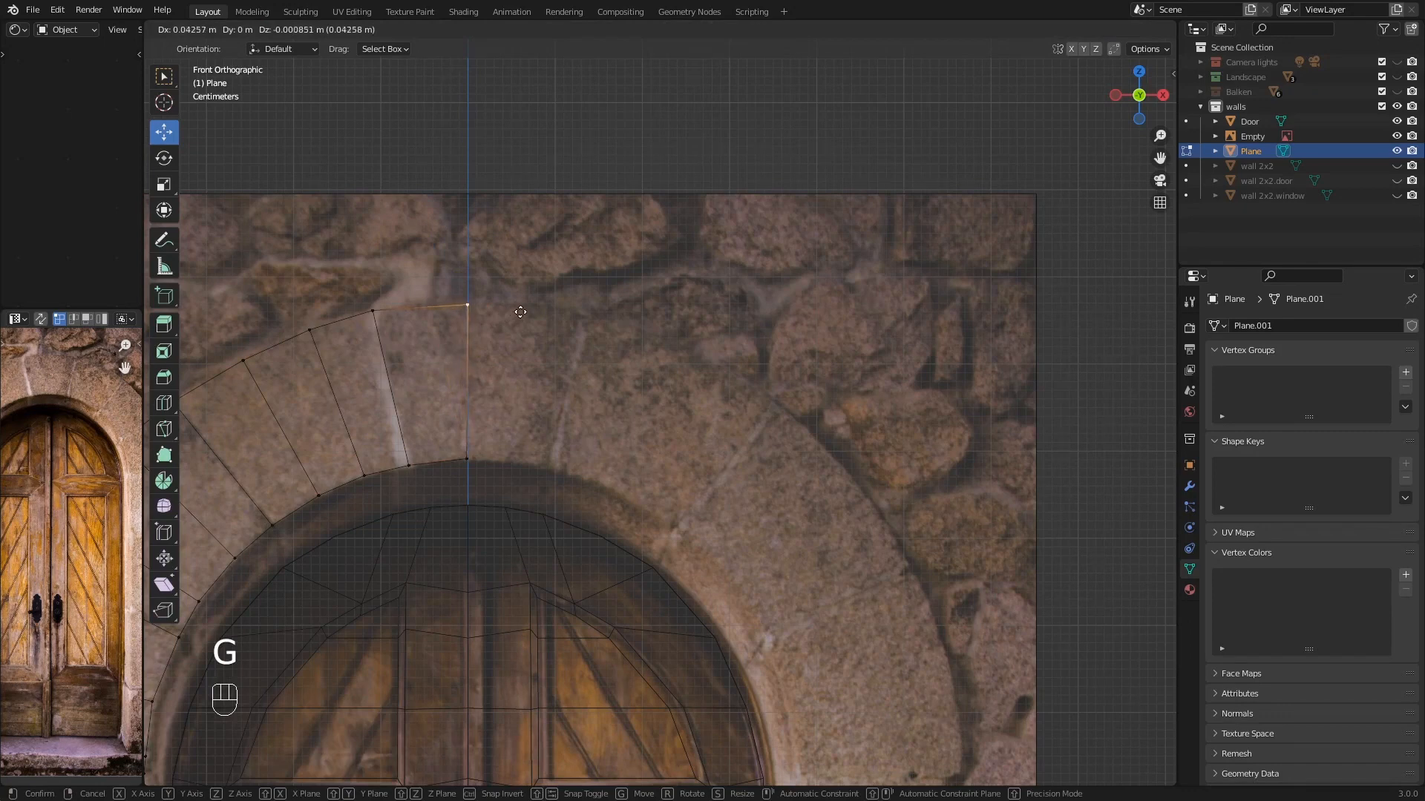
pyautogui.click(519, 312)
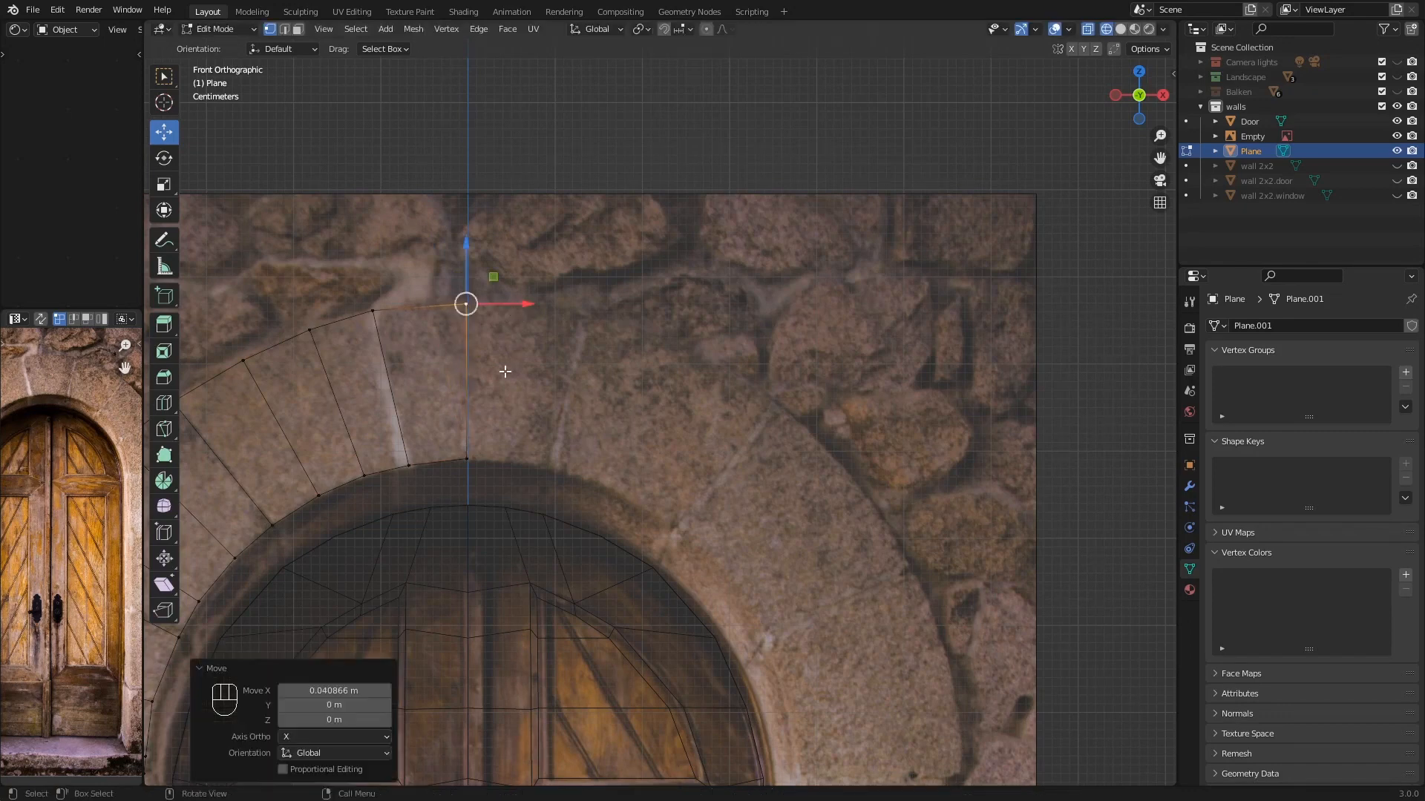
# - Extrude the centre-line edge about 0.095 m in X and 0.009 m down to the keystone's far joint
pyautogui.click(475, 463)
pyautogui.keyDown('shift'); pyautogui.click(476, 462); pyautogui.keyUp('shift')
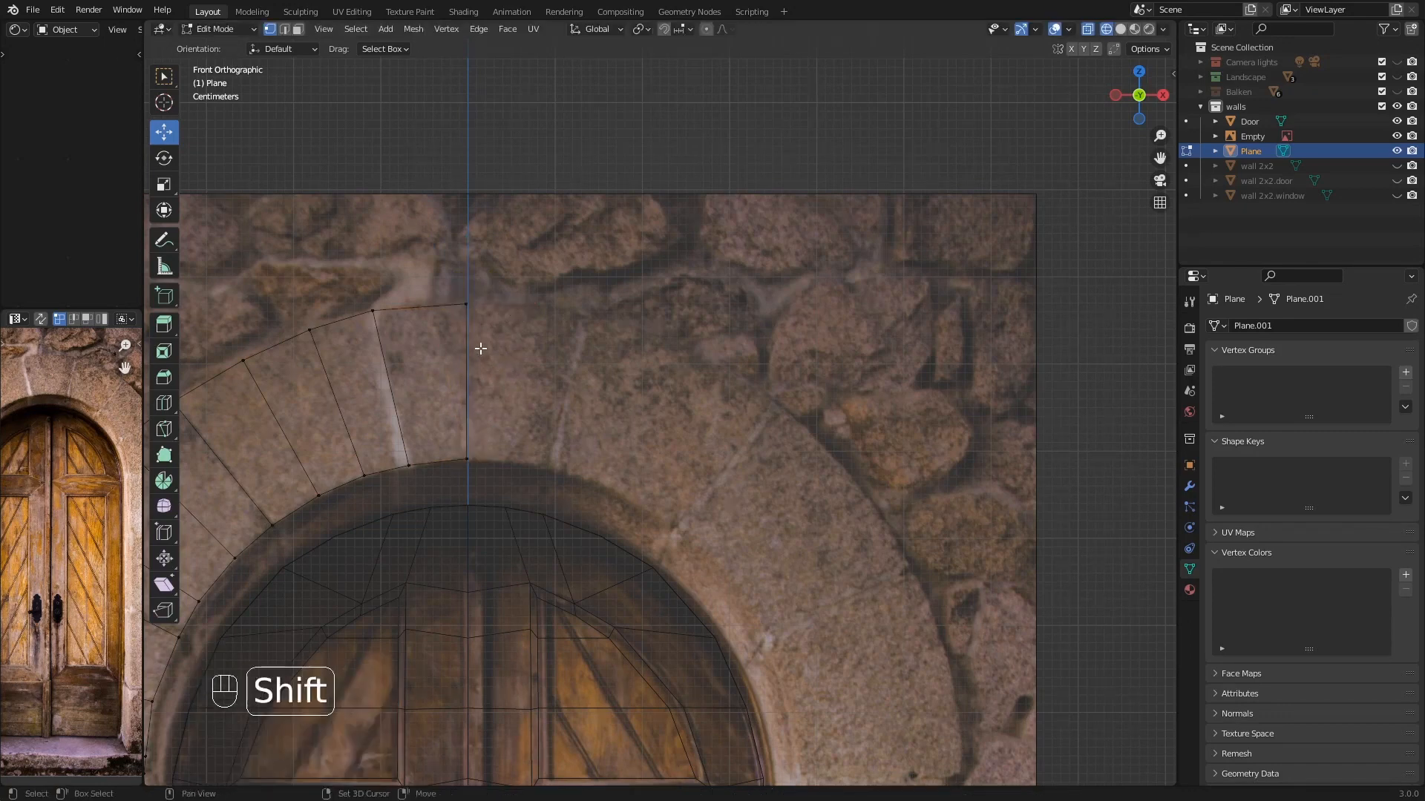
pyautogui.keyDown('shift'); pyautogui.click(477, 315); pyautogui.keyUp('shift')
pyautogui.keyDown('shift'); pyautogui.click(479, 445); pyautogui.keyUp('shift')
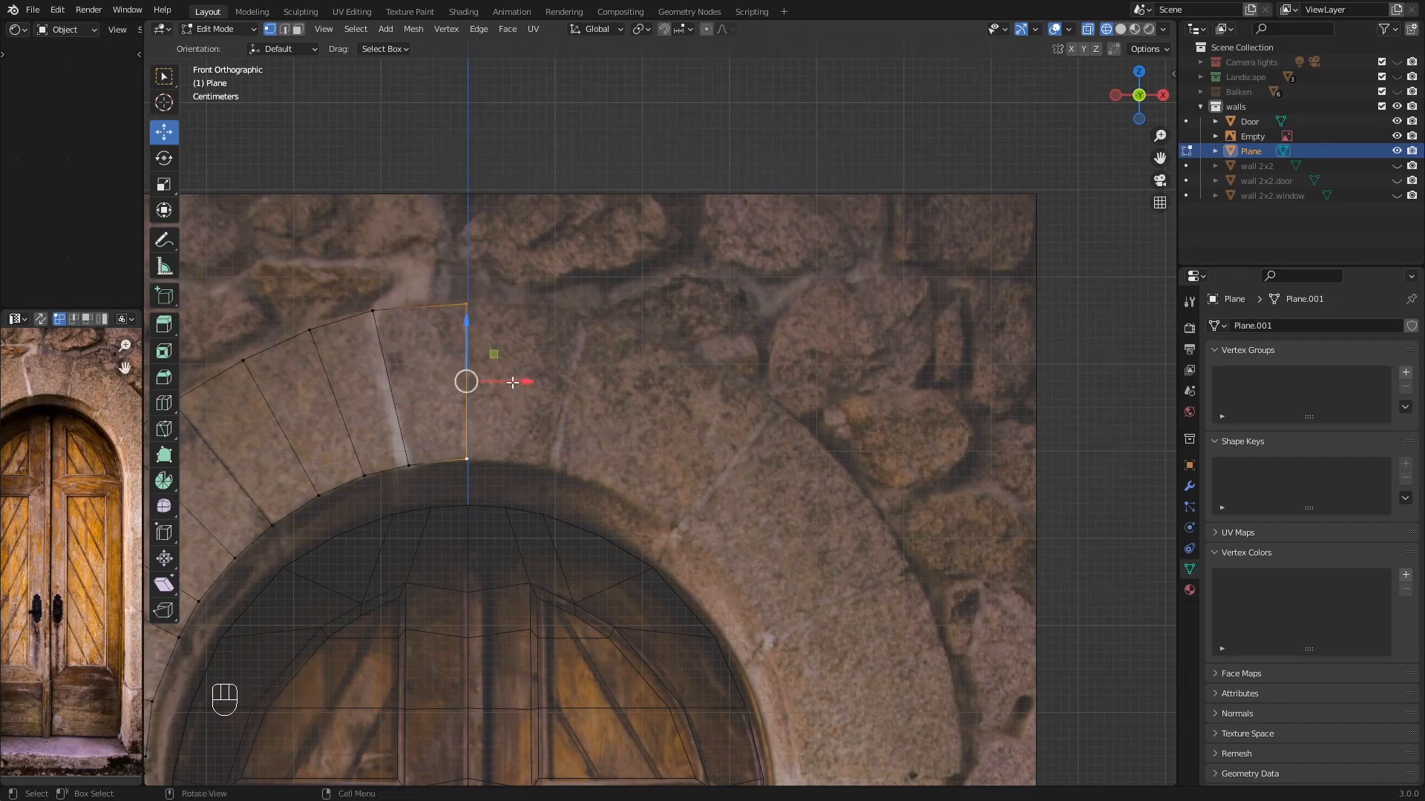
pyautogui.press('e')
pyautogui.click(596, 389)
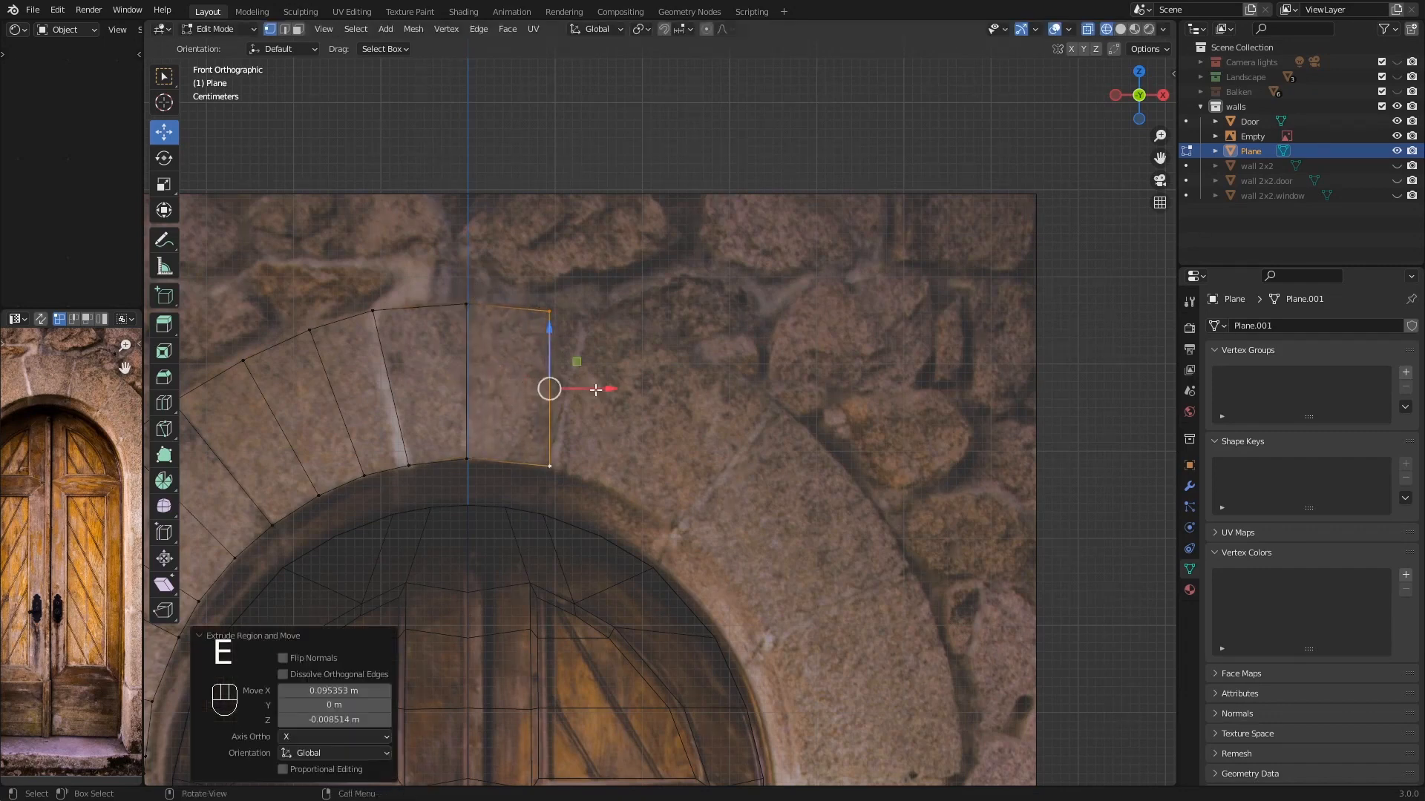
# - Move the keystone end edge's outer vertex about 0.043 m in X and 0.007 m down, and its inner vertex 0.001 m down
pyautogui.click(569, 320)
pyautogui.press('g')
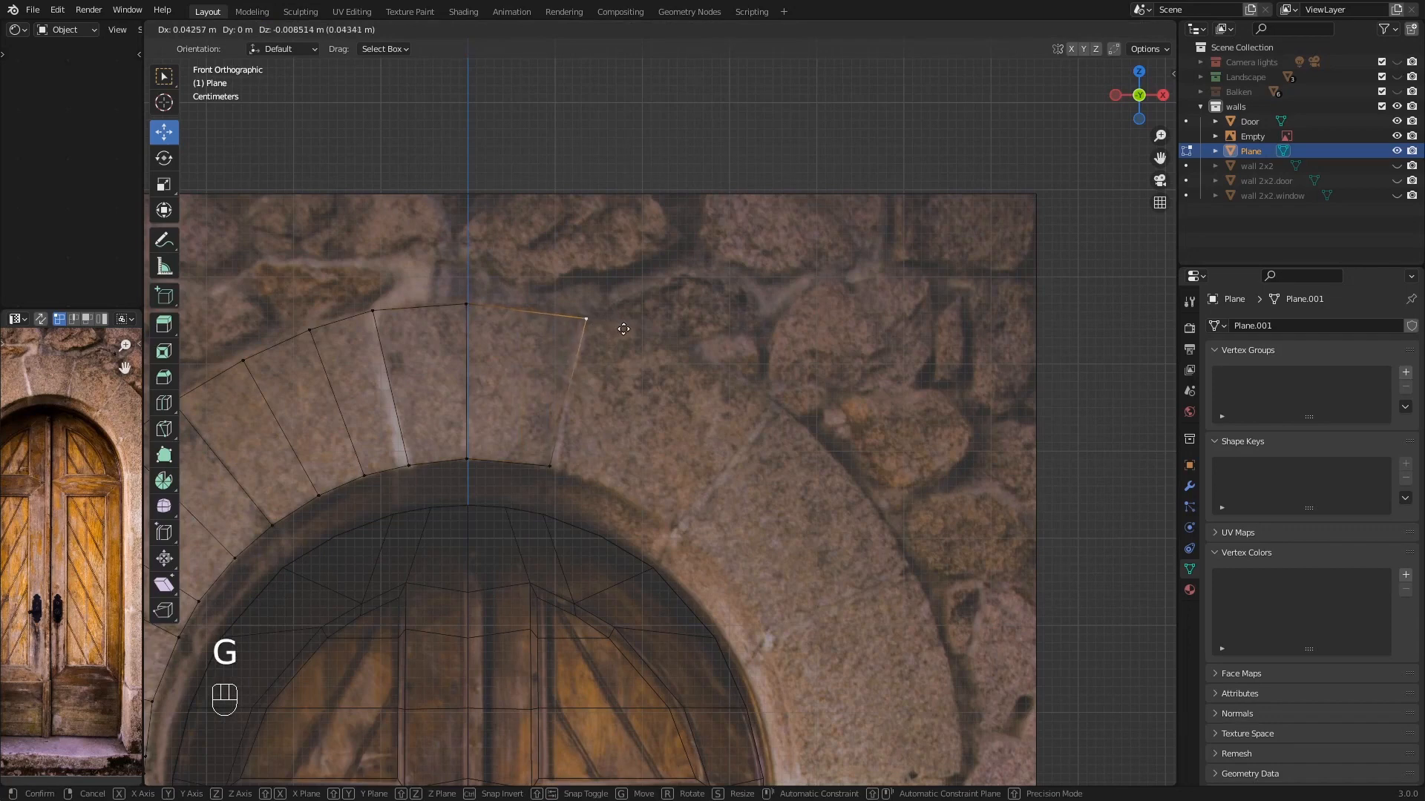
pyautogui.click(624, 329)
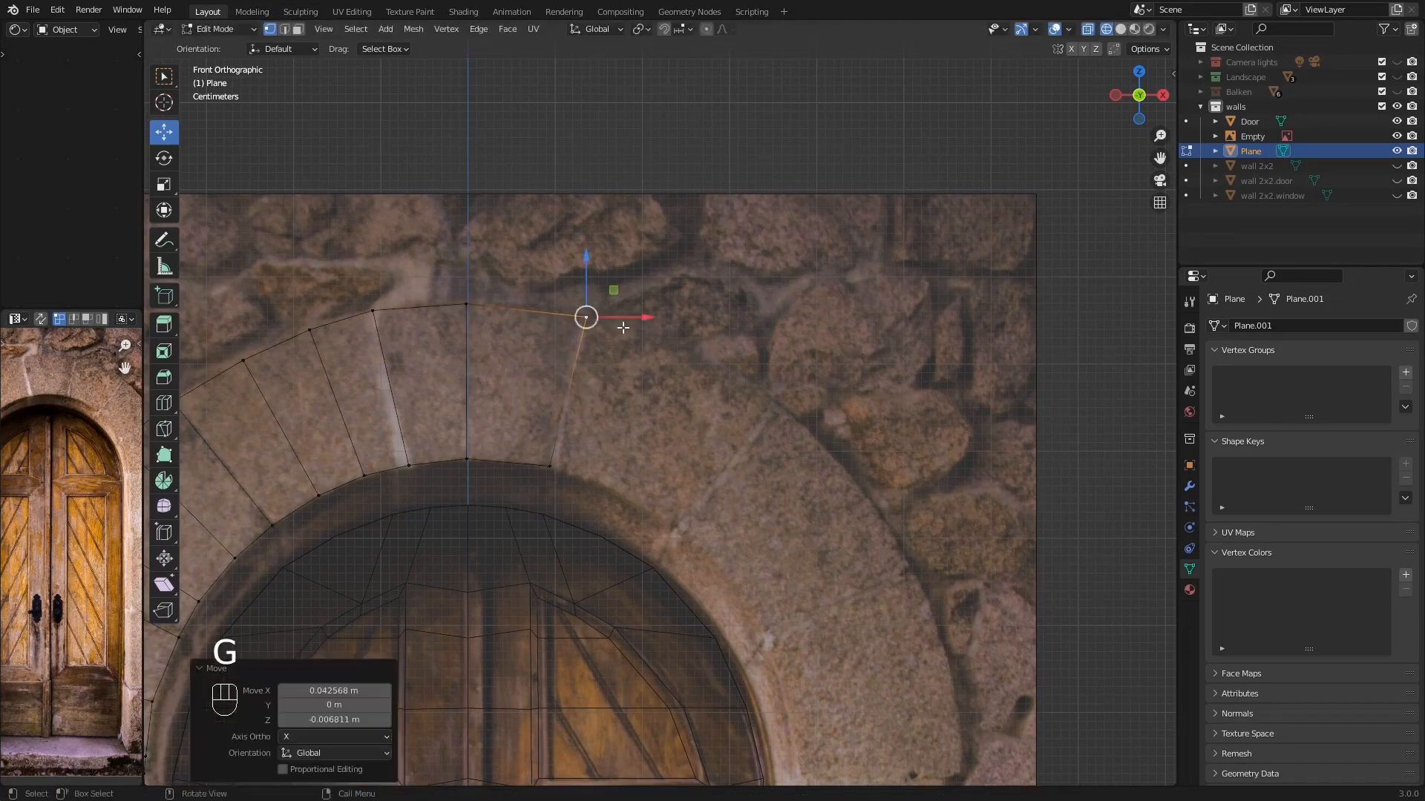
pyautogui.click(586, 472)
pyautogui.press('g')
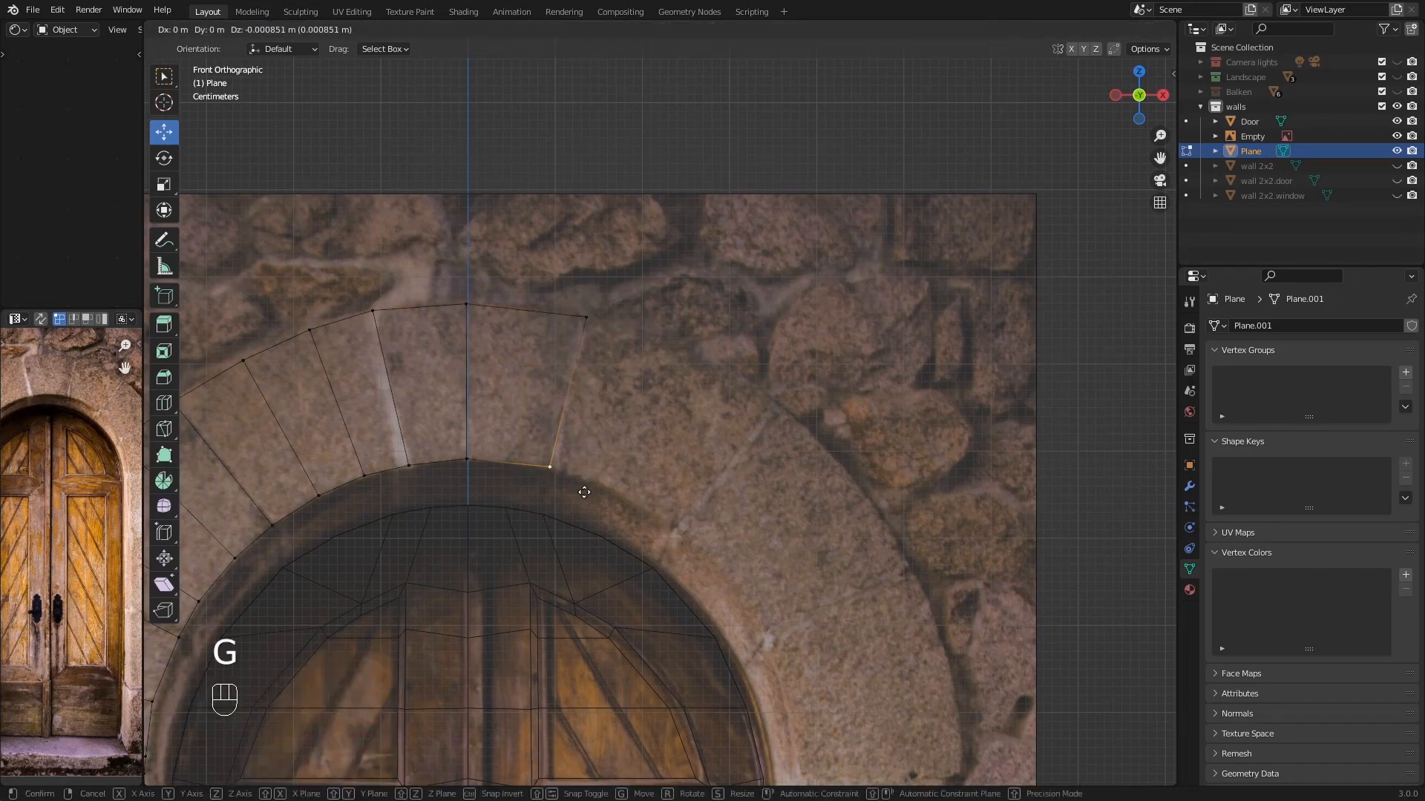
pyautogui.click(584, 492)
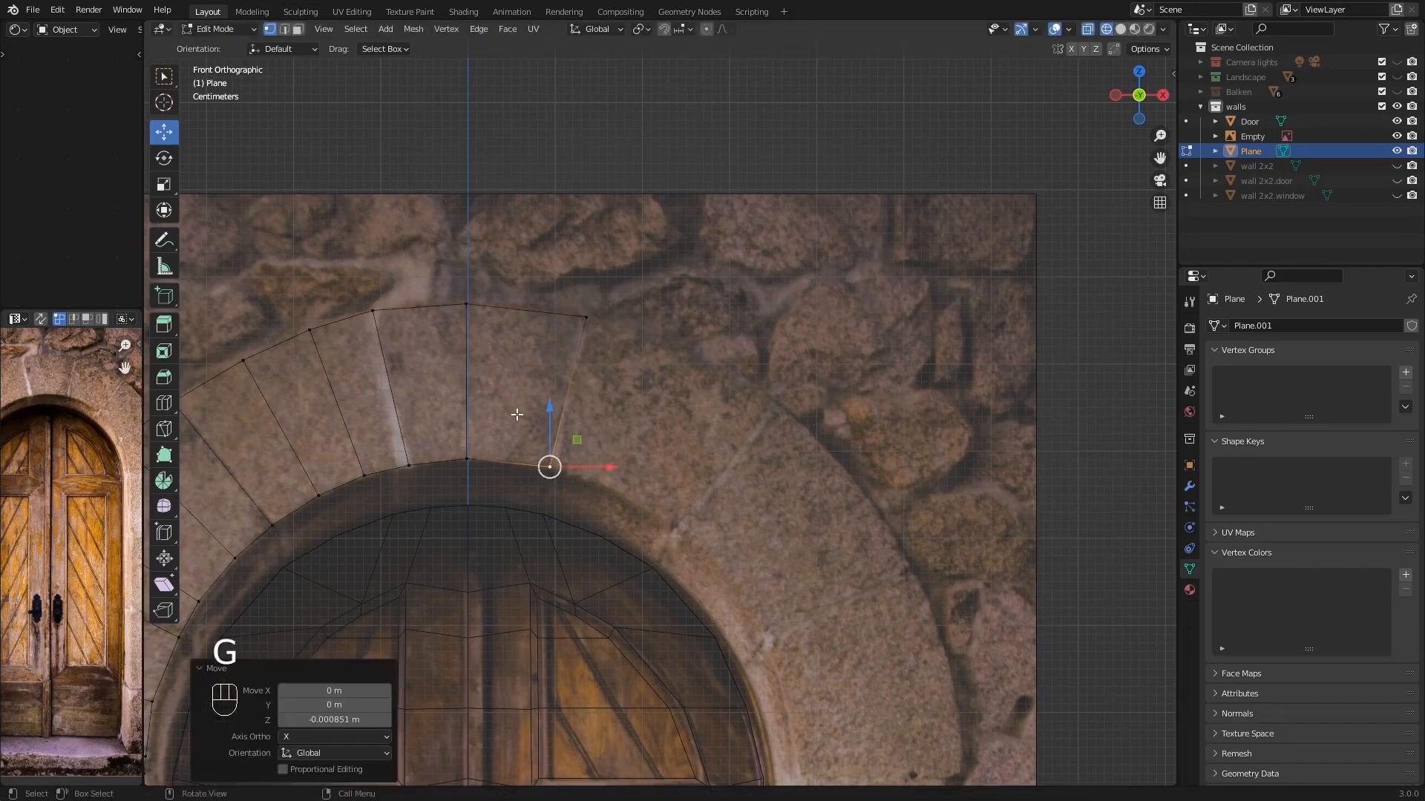
# - Bevel the keystone's centre-line edge with one segment, about 0.027 m wide
pyautogui.keyDown('shift'); pyautogui.click(473, 321); pyautogui.keyUp('shift')
pyautogui.keyDown('shift'); pyautogui.click(468, 447); pyautogui.keyUp('shift')
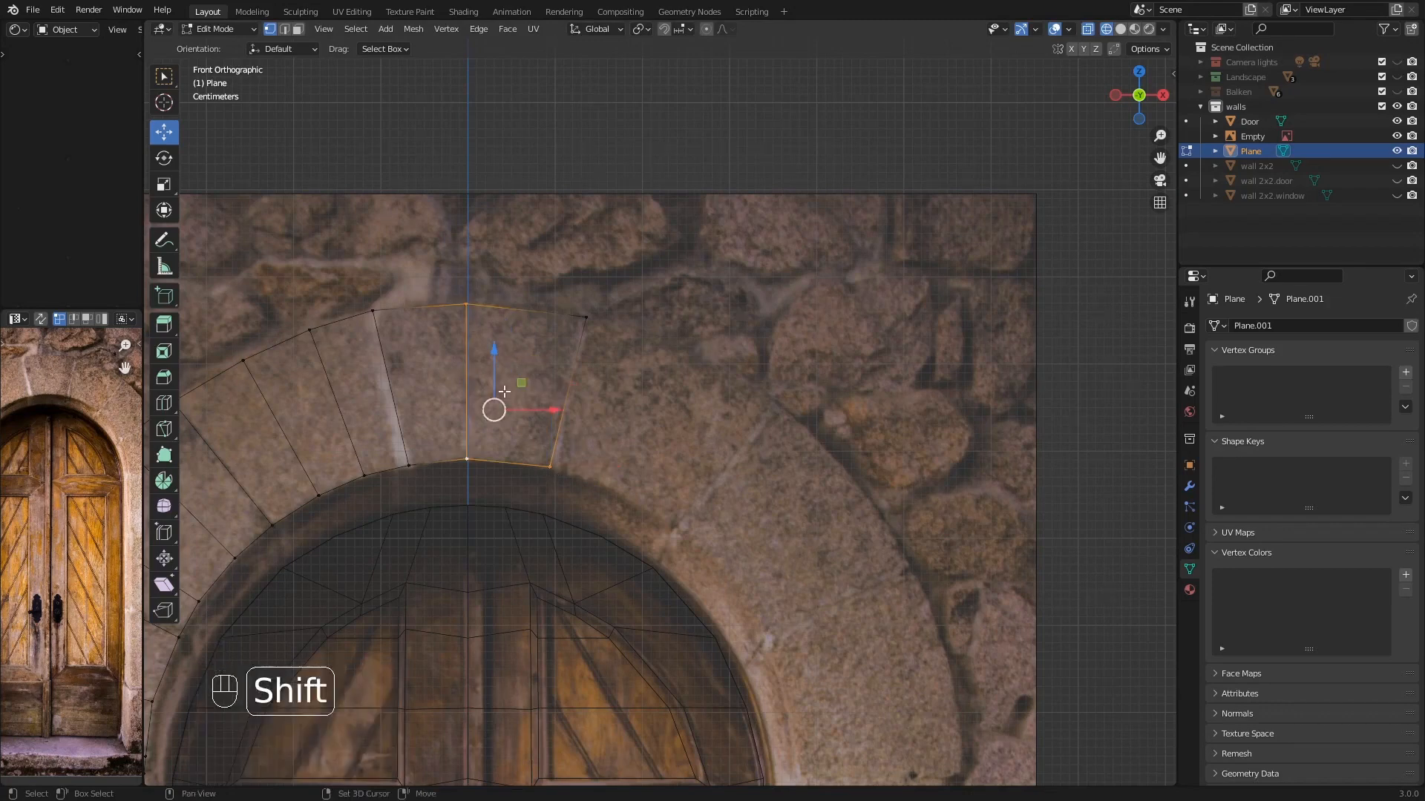
pyautogui.click(473, 447)
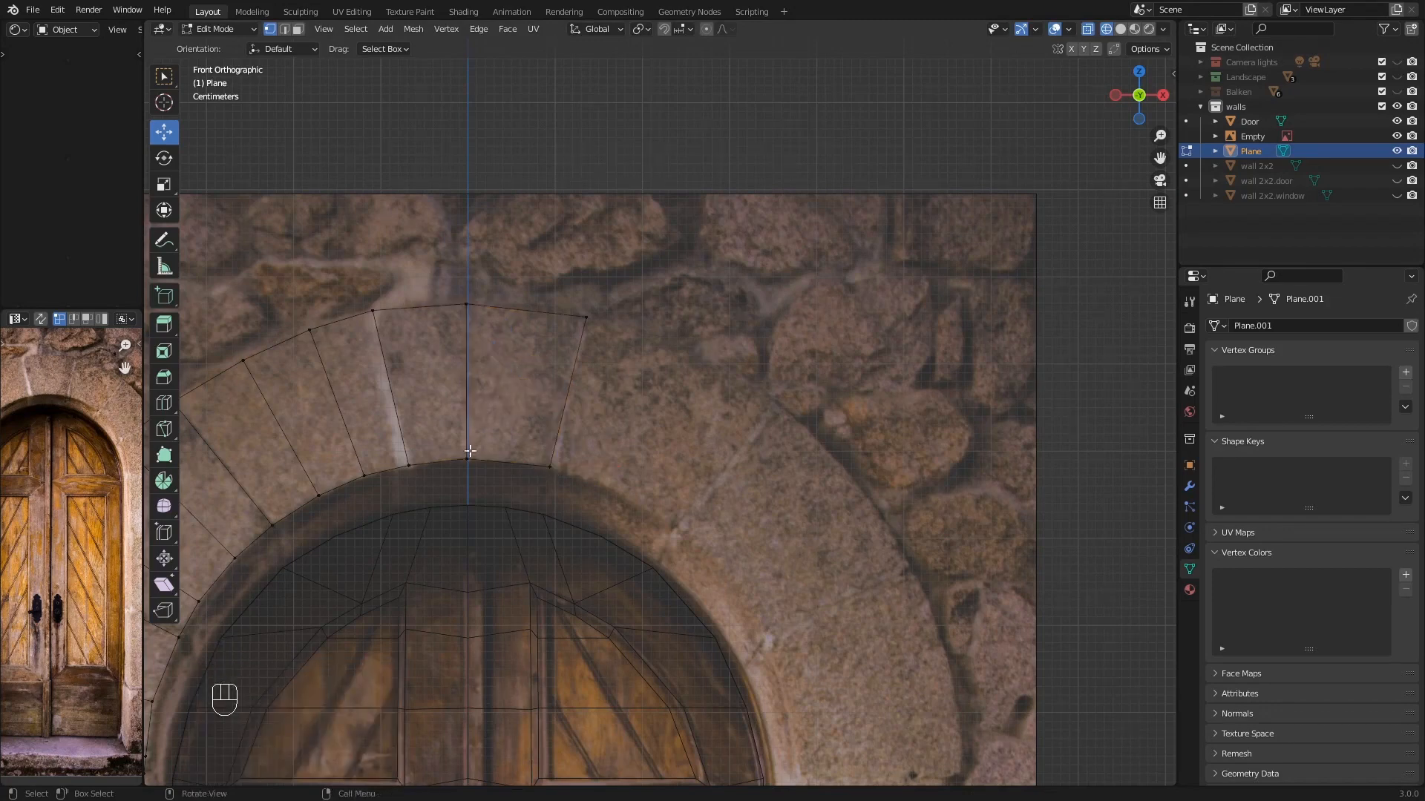
pyautogui.keyDown('shift'); pyautogui.click(467, 307); pyautogui.keyUp('shift')
pyautogui.hotkey('ctrl', 'b')
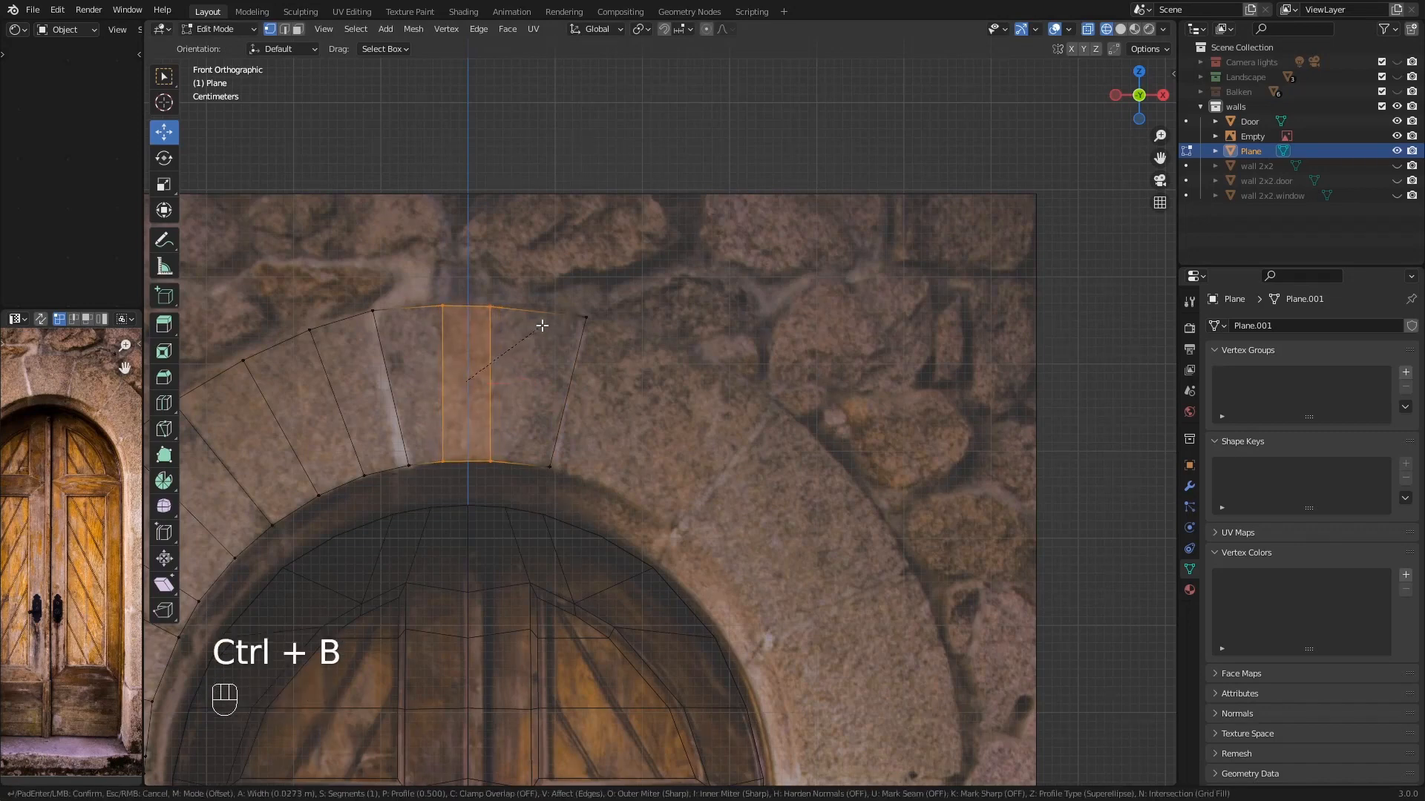
pyautogui.click(542, 325)
# - Move the right bevel edge's outer vertex about 0.023 m in X and its inner vertex about 0.013 m in X and 0.003 m up
pyautogui.click(510, 310)
pyautogui.press('g')
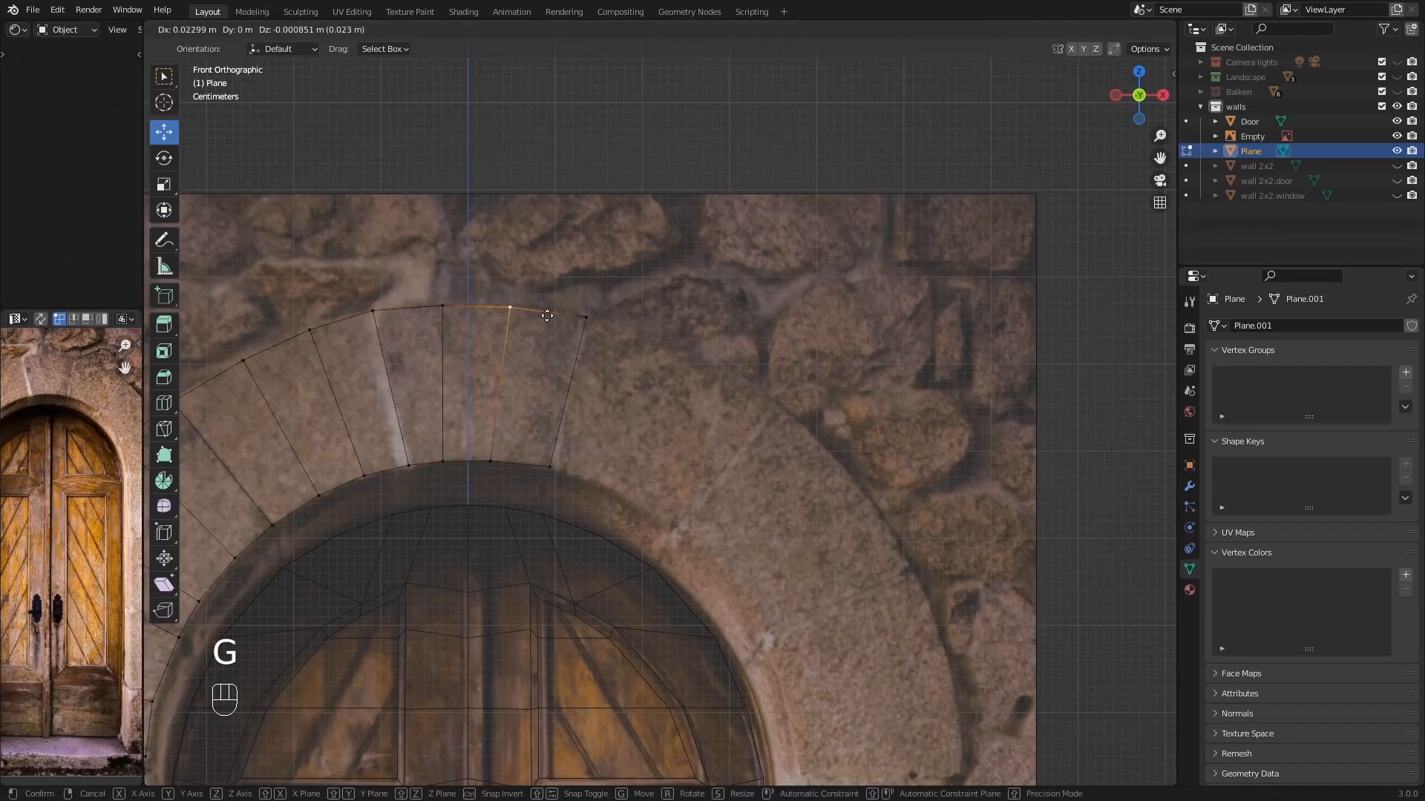
pyautogui.click(547, 316)
pyautogui.click(494, 461)
pyautogui.press('g')
pyautogui.click(502, 458)
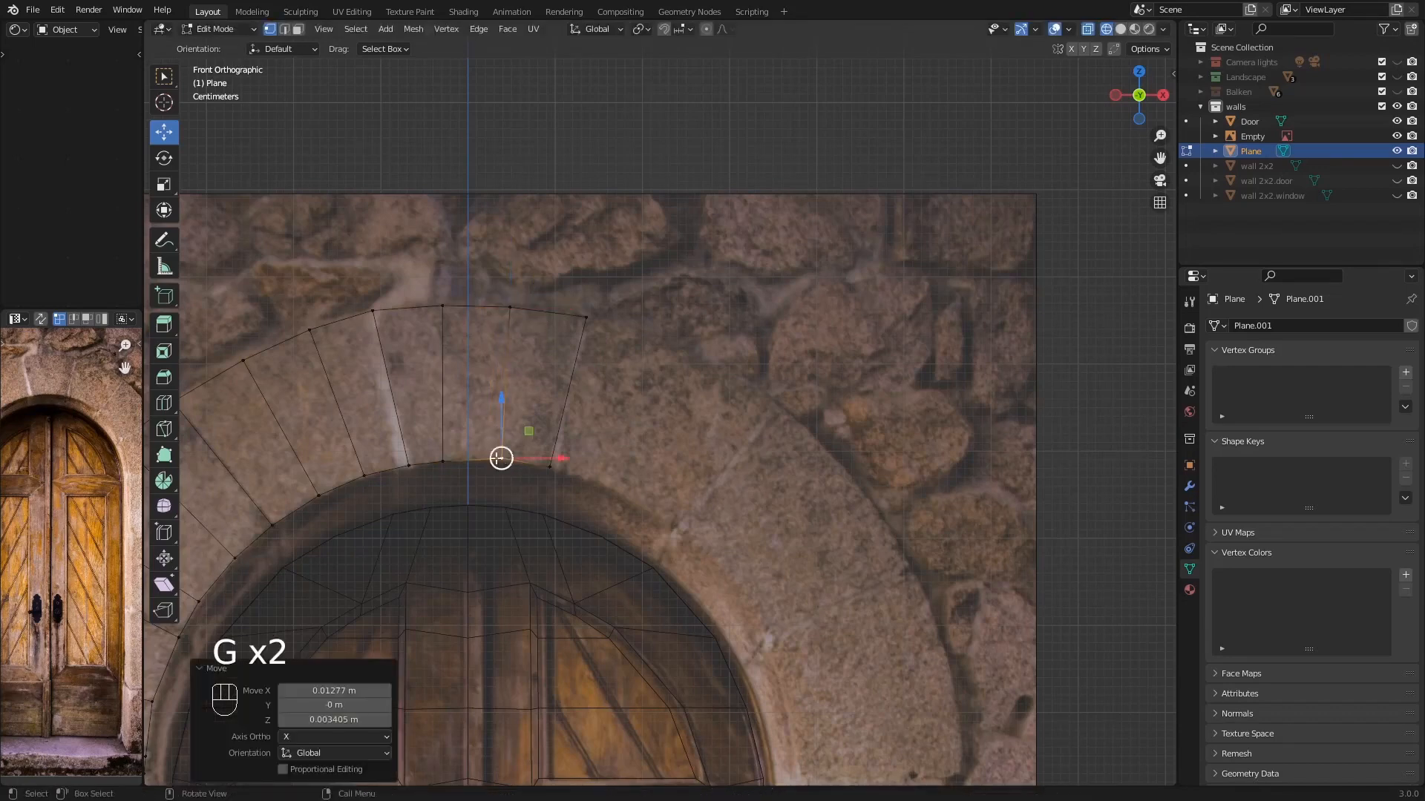
# - Move the left bevel edge's inner vertex about 0.013 m in X and 0.004 m up, and nudge both bevel edges' outer vertices onto the keystone's outer curve
pyautogui.click(443, 461)
pyautogui.press('g')
pyautogui.click(452, 457)
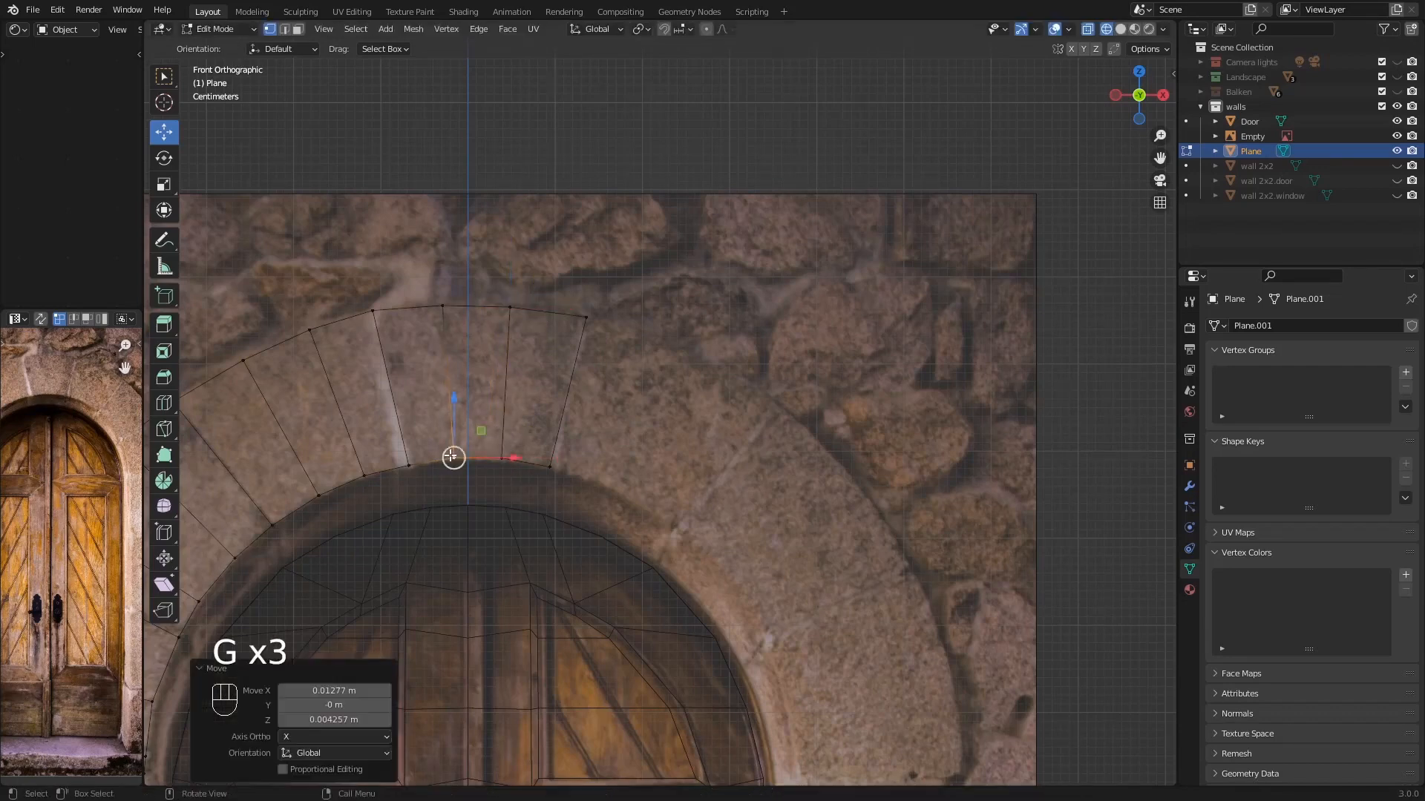
pyautogui.click(510, 307)
pyautogui.press('g')
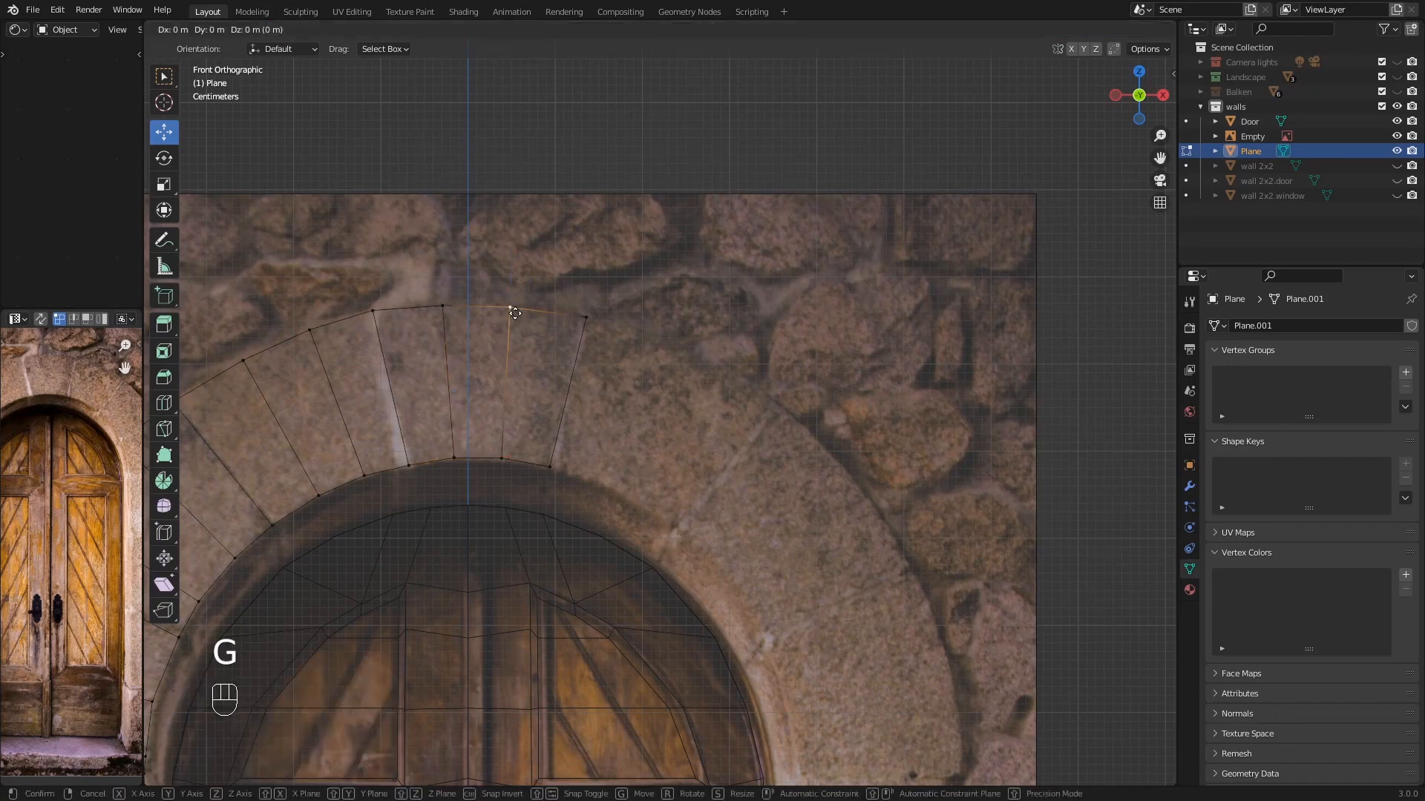
pyautogui.click(509, 304)
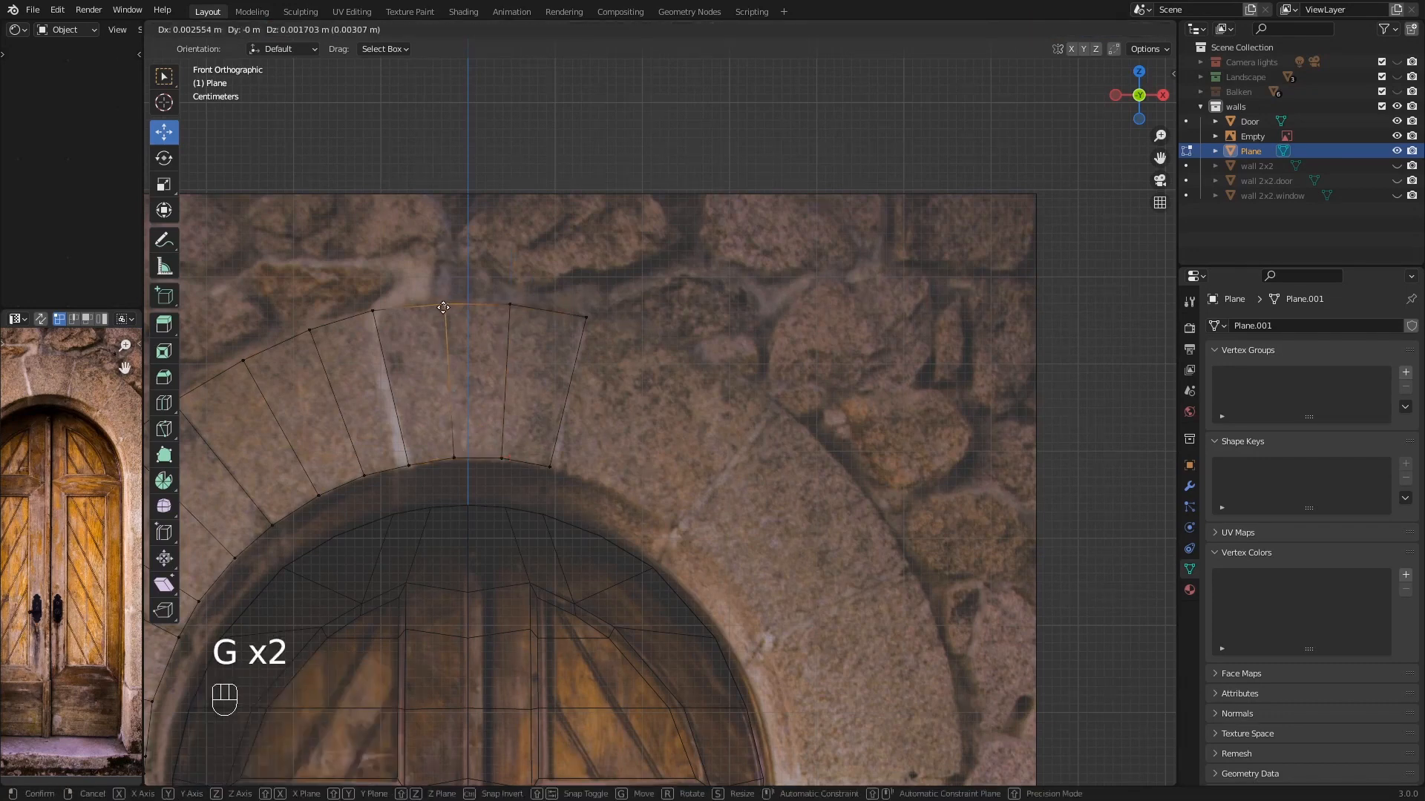
pyautogui.click(443, 306)
# - Extrude the keystone's right end edge about 0.146 m in X and 0.072 m down, and move its outer vertex 0.072 m in X and 0.026 m down
pyautogui.click(581, 324)
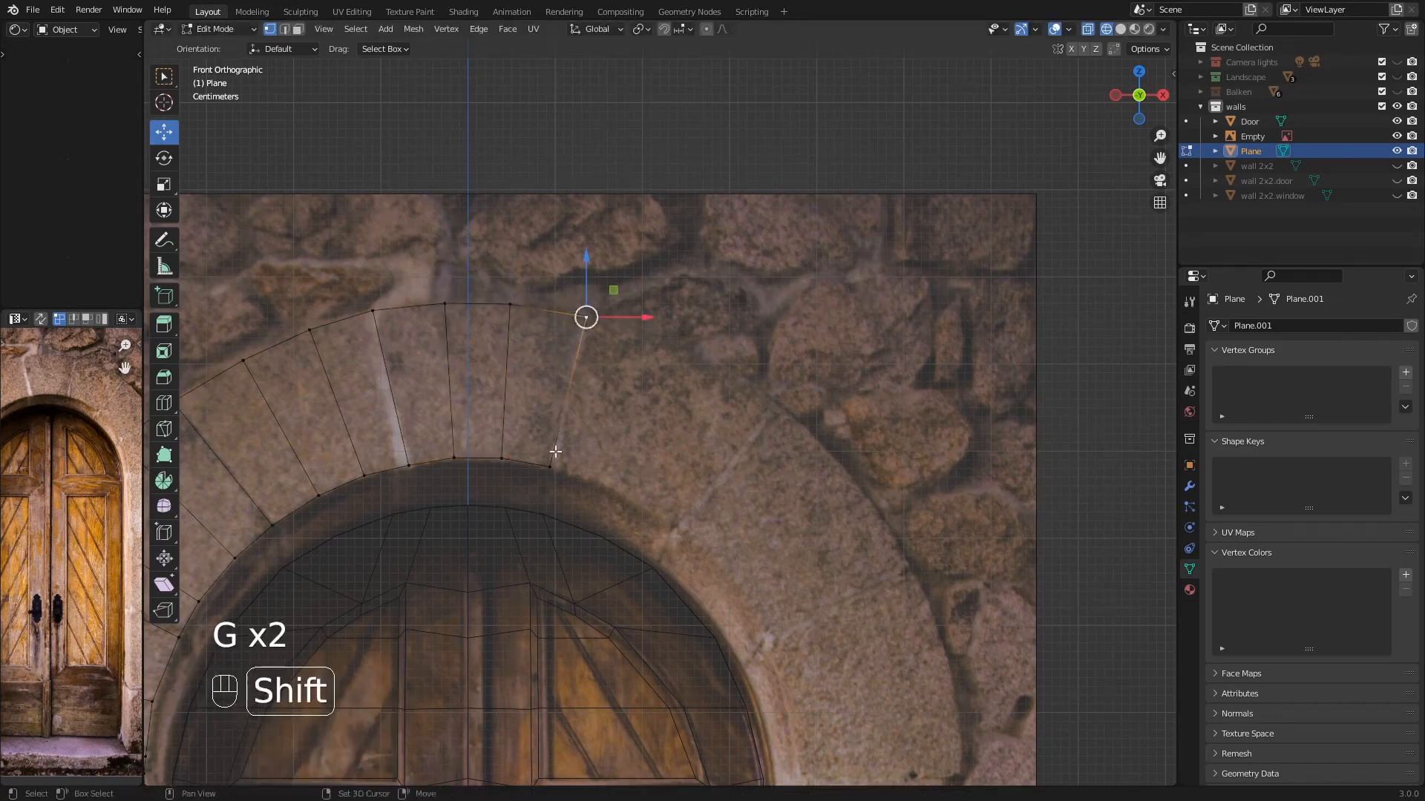
pyautogui.keyDown('shift'); pyautogui.click(555, 463); pyautogui.keyUp('shift')
pyautogui.press('e')
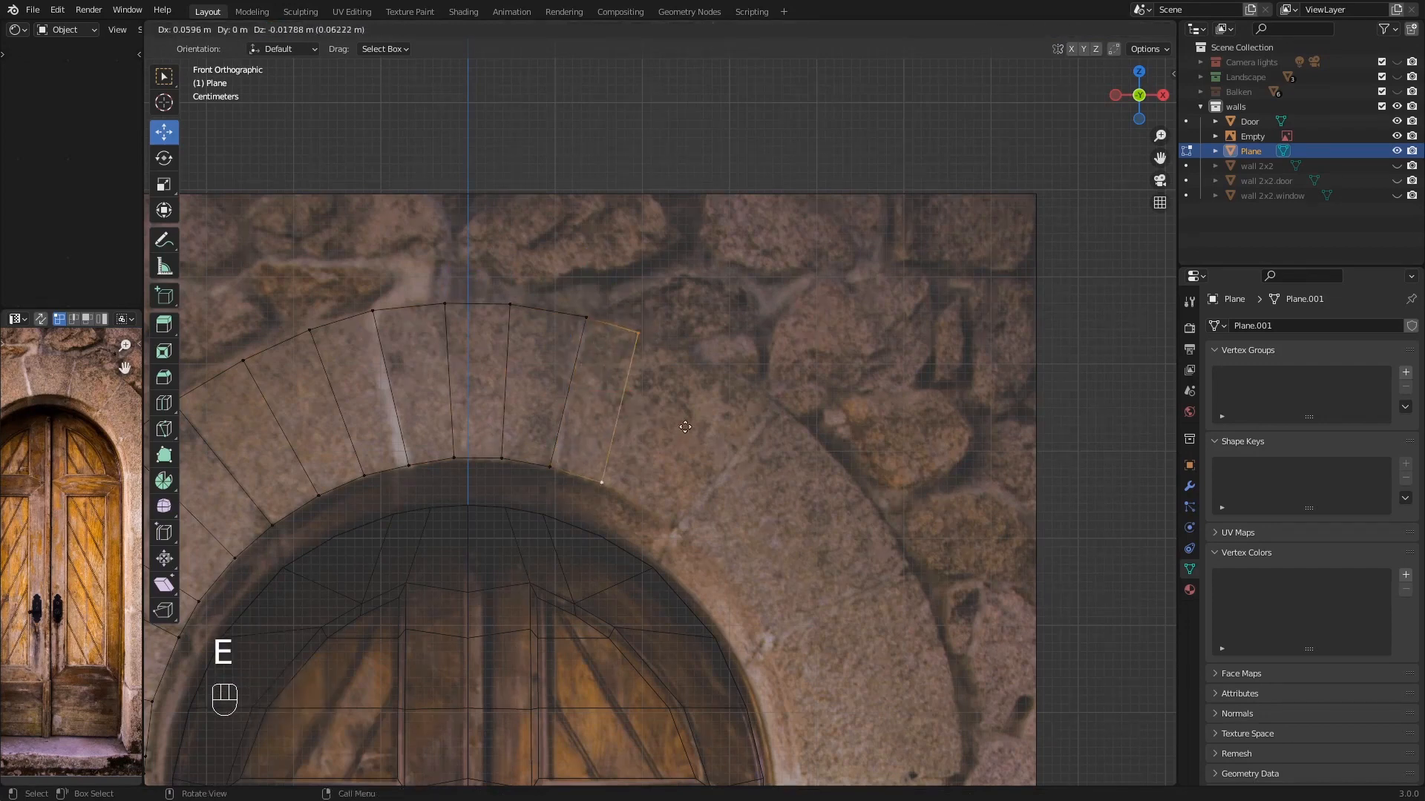
pyautogui.click(759, 472)
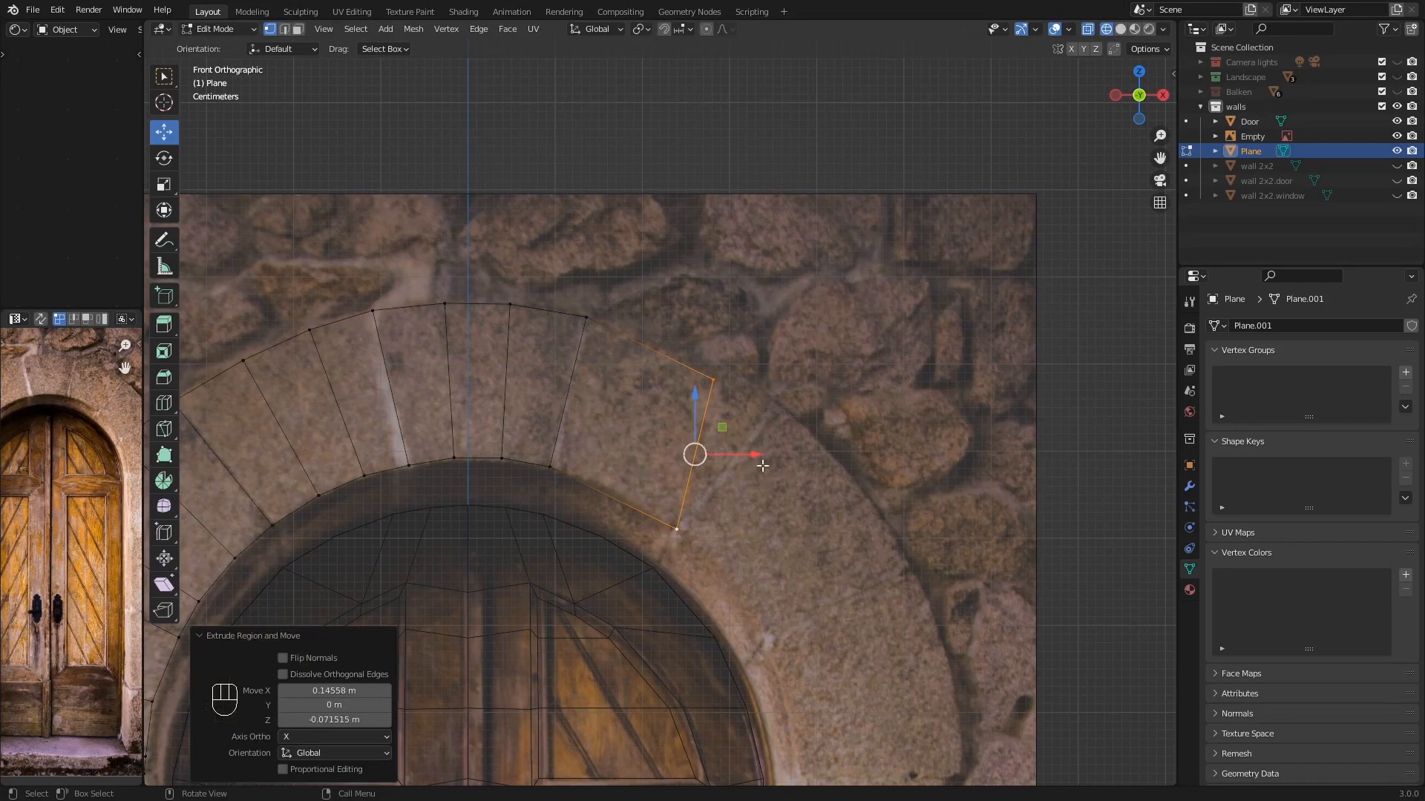
pyautogui.click(757, 395)
pyautogui.click(733, 382)
pyautogui.press('g')
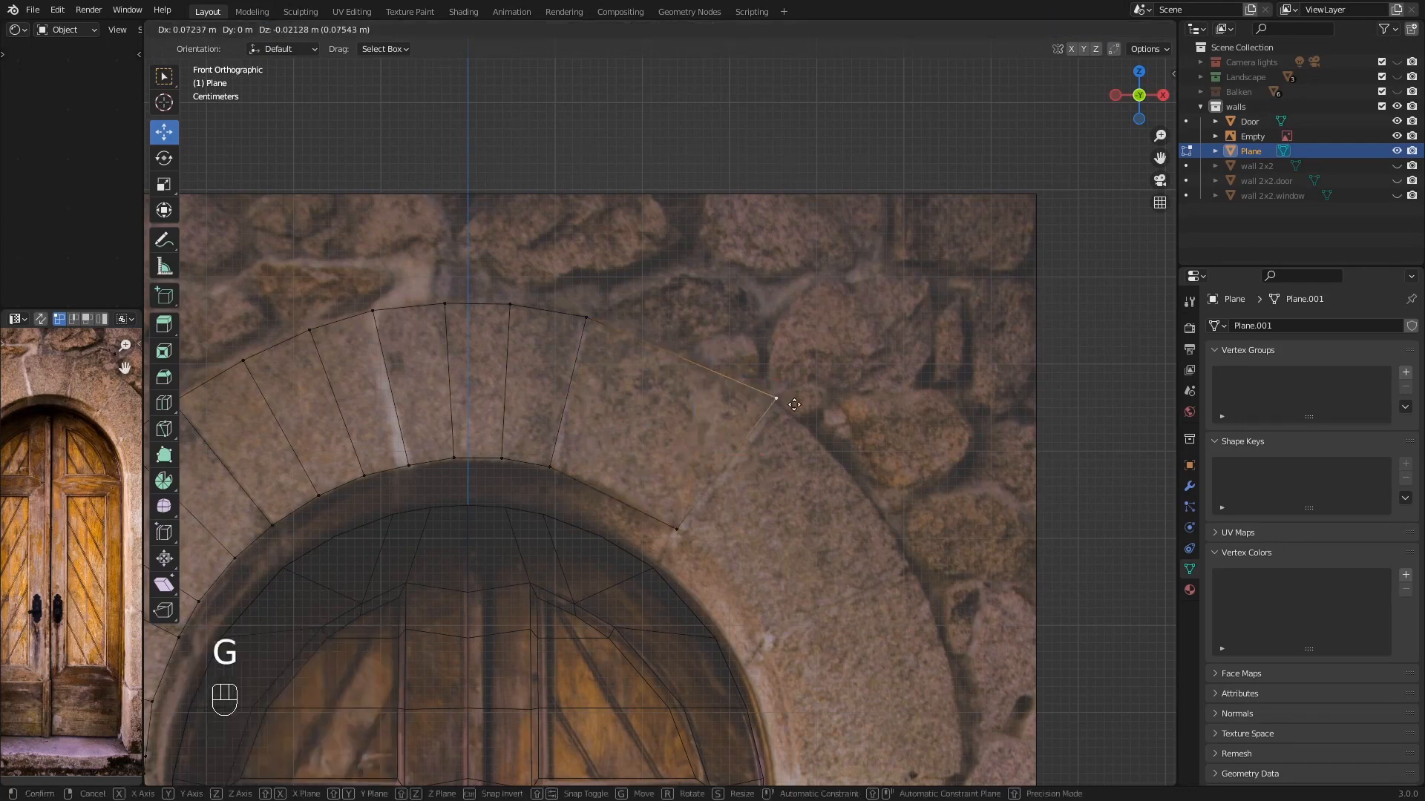
pyautogui.click(797, 406)
# - Add two evenly spaced loop cuts across the new arch stone and move them about 0.003 m in X and 0.009 m up
pyautogui.hotkey('ctrl', 'r')
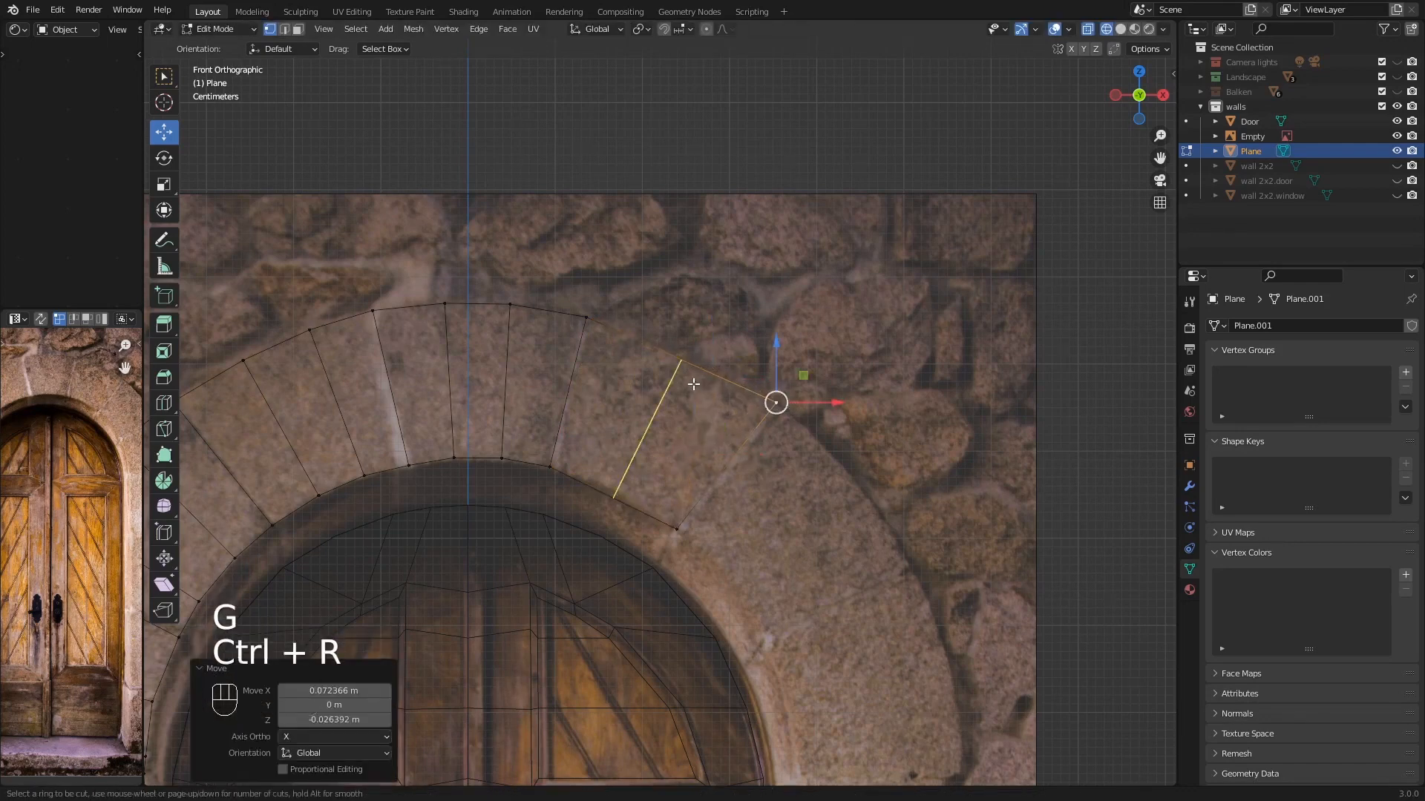
pyautogui.scroll(1, 693, 384)
pyautogui.click(692, 382)
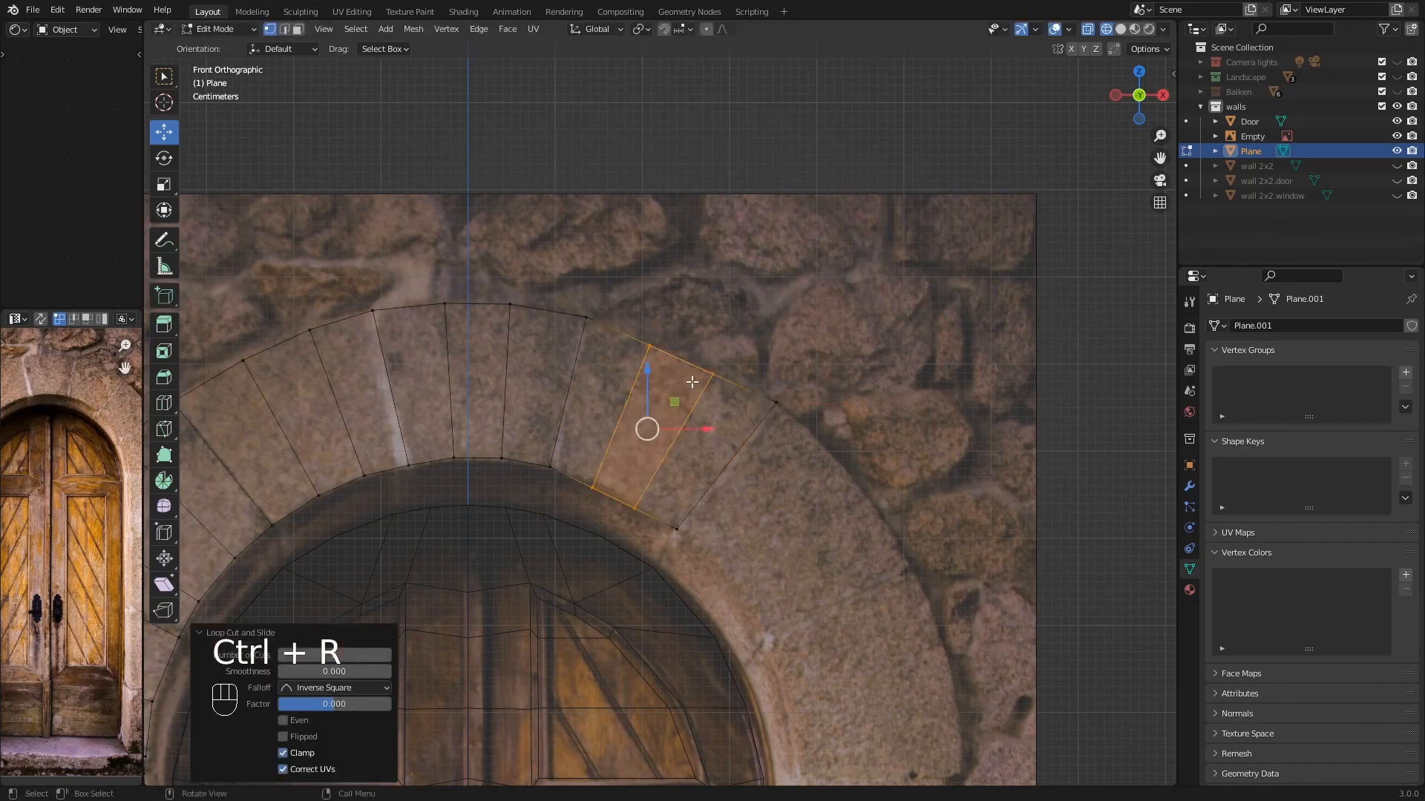
pyautogui.press('g')
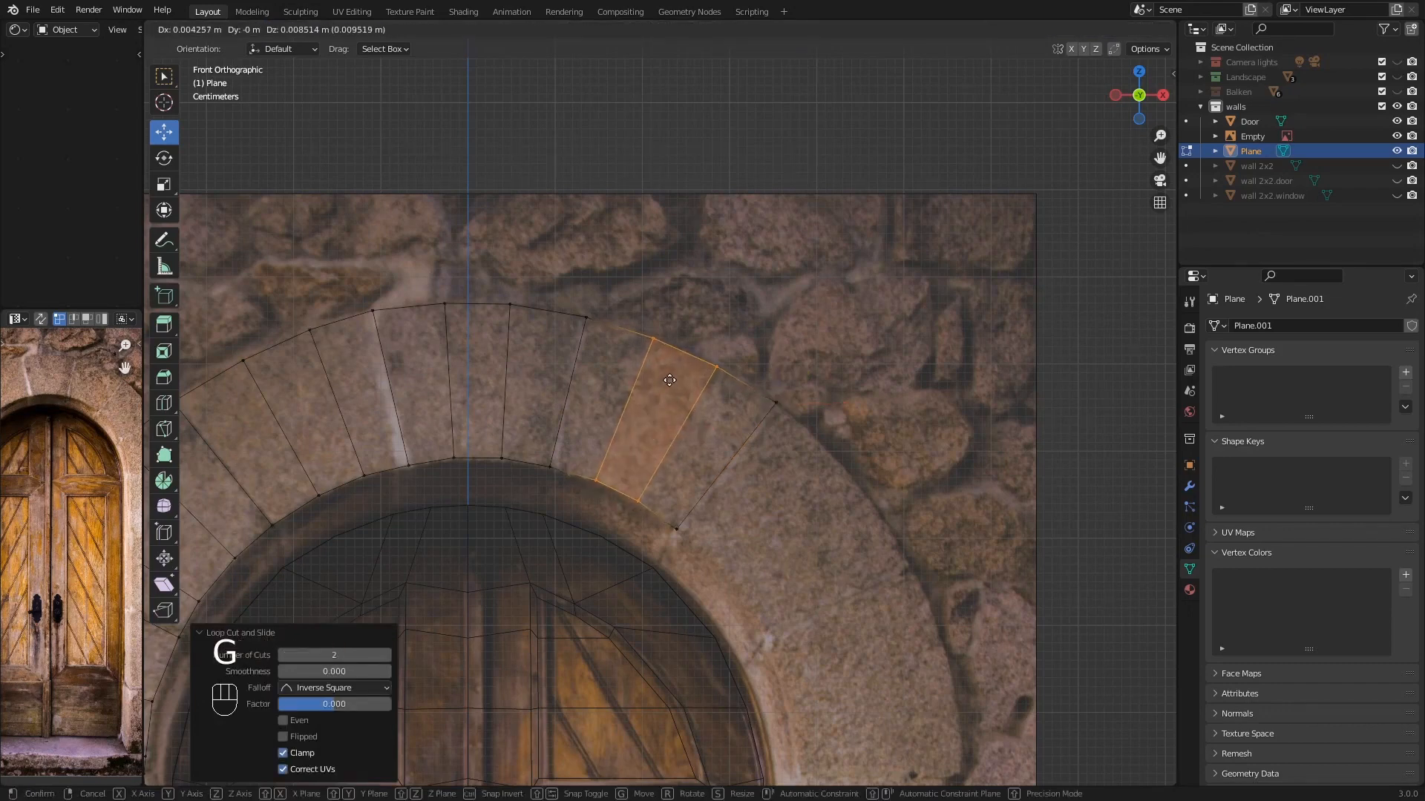
pyautogui.click(668, 380)
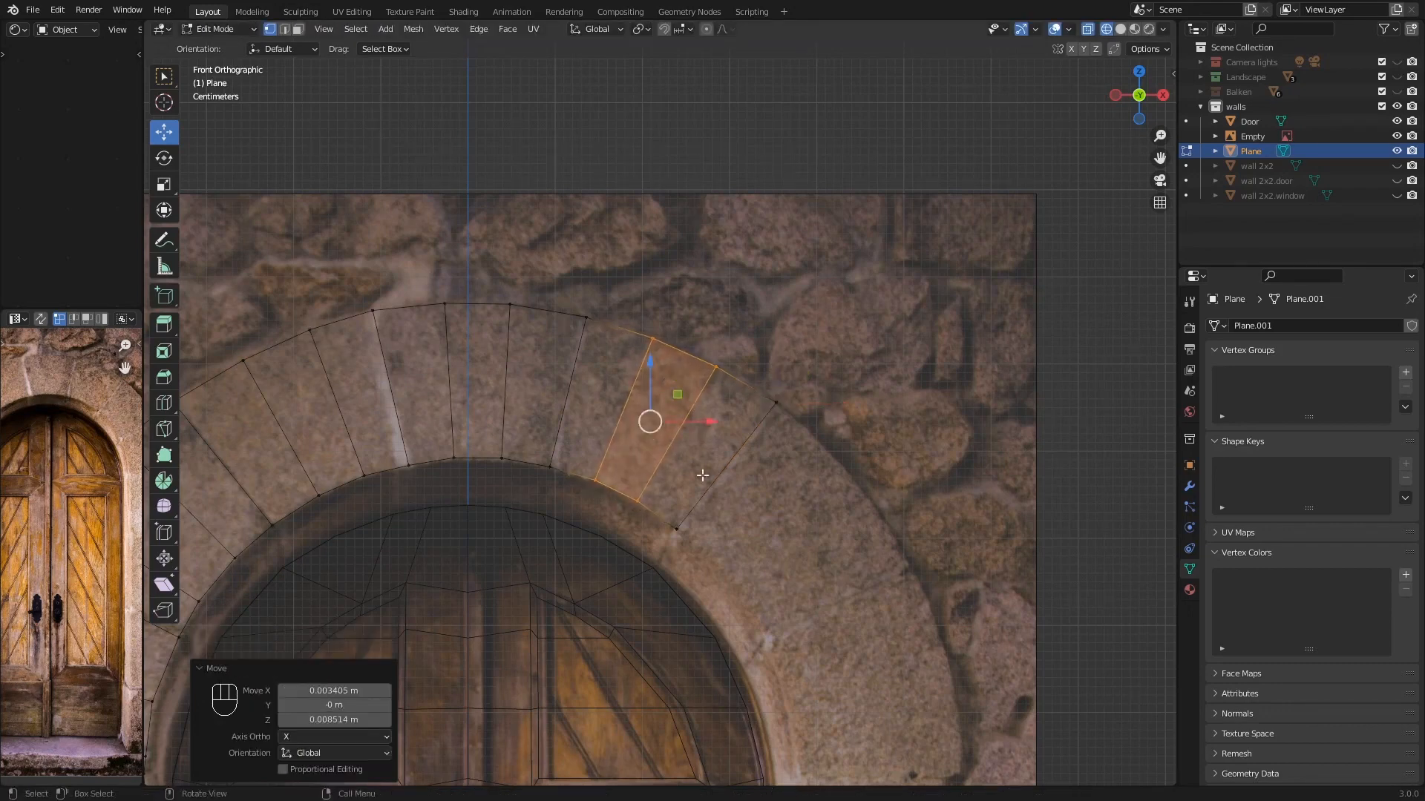
# - Extrude the arch's end edge about 0.1 m in X and 0.13 m down, and move its outer vertex 0.057 m in X and 0.063 m down
pyautogui.scroll(-1, 757, 547)
pyautogui.keyDown('shift'); pyautogui.moveTo(756, 547); pyautogui.dragTo(521, 384, button='middle'); pyautogui.keyUp('shift')
pyautogui.scroll(1, 521, 384)
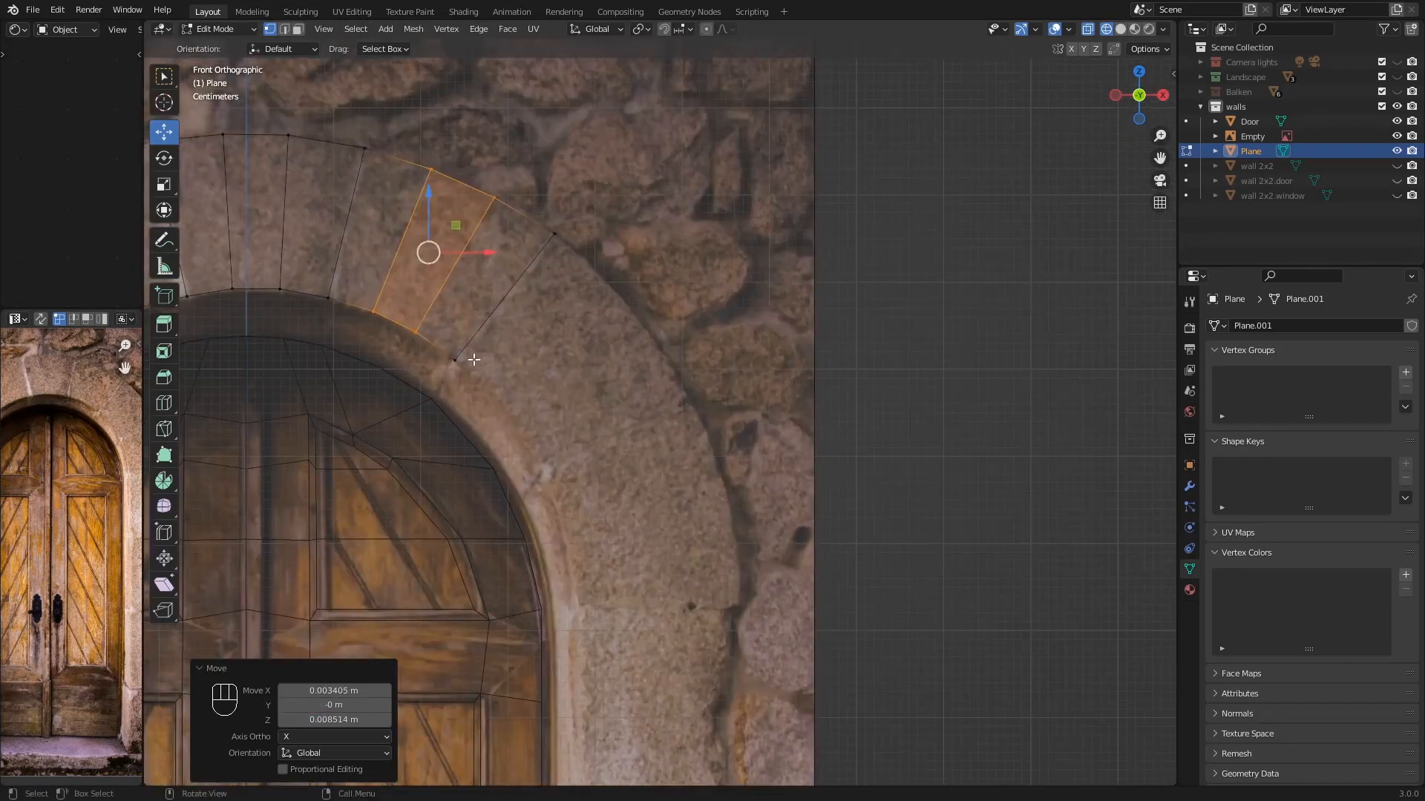
pyautogui.click(454, 360)
pyautogui.keyDown('shift'); pyautogui.click(555, 234); pyautogui.keyUp('shift')
pyautogui.press('e')
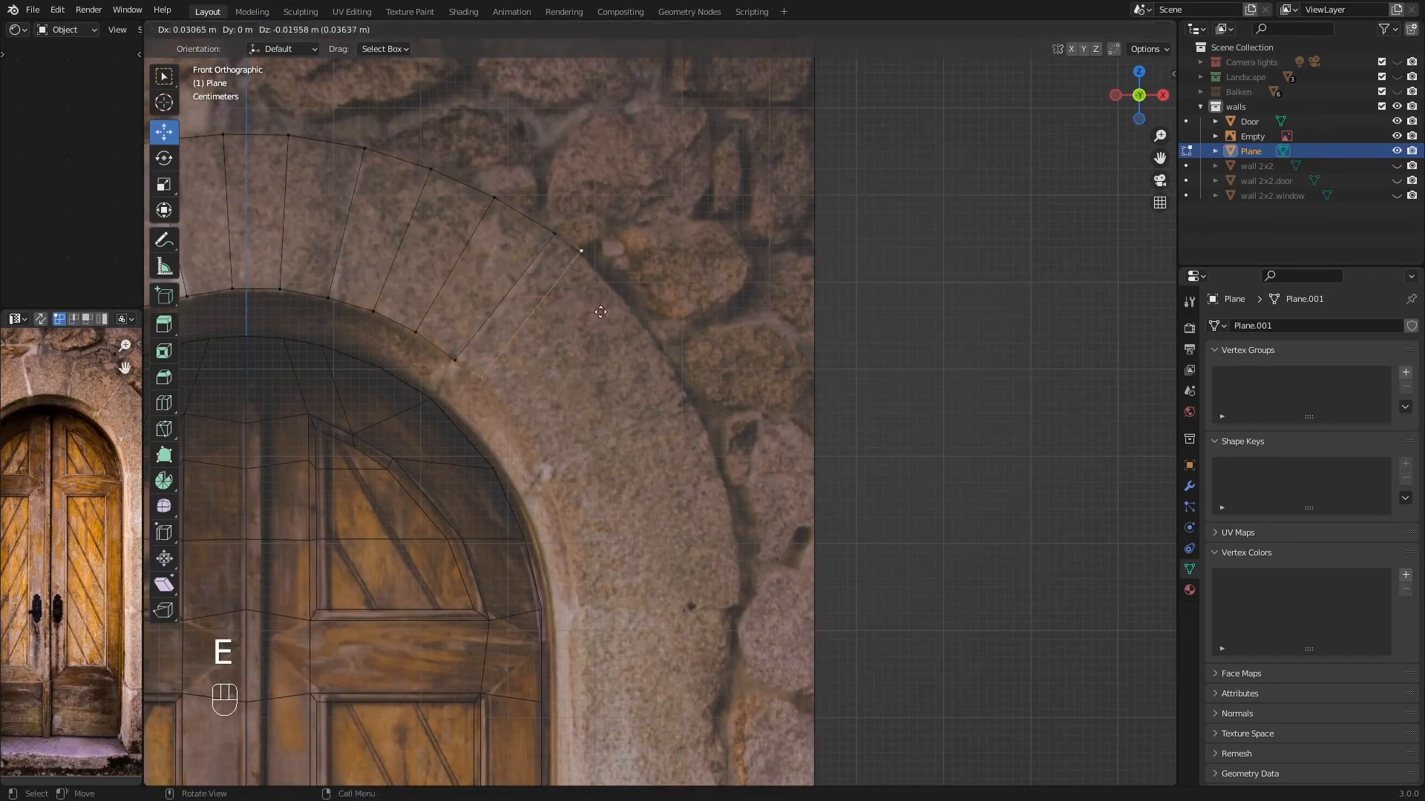
pyautogui.click(661, 405)
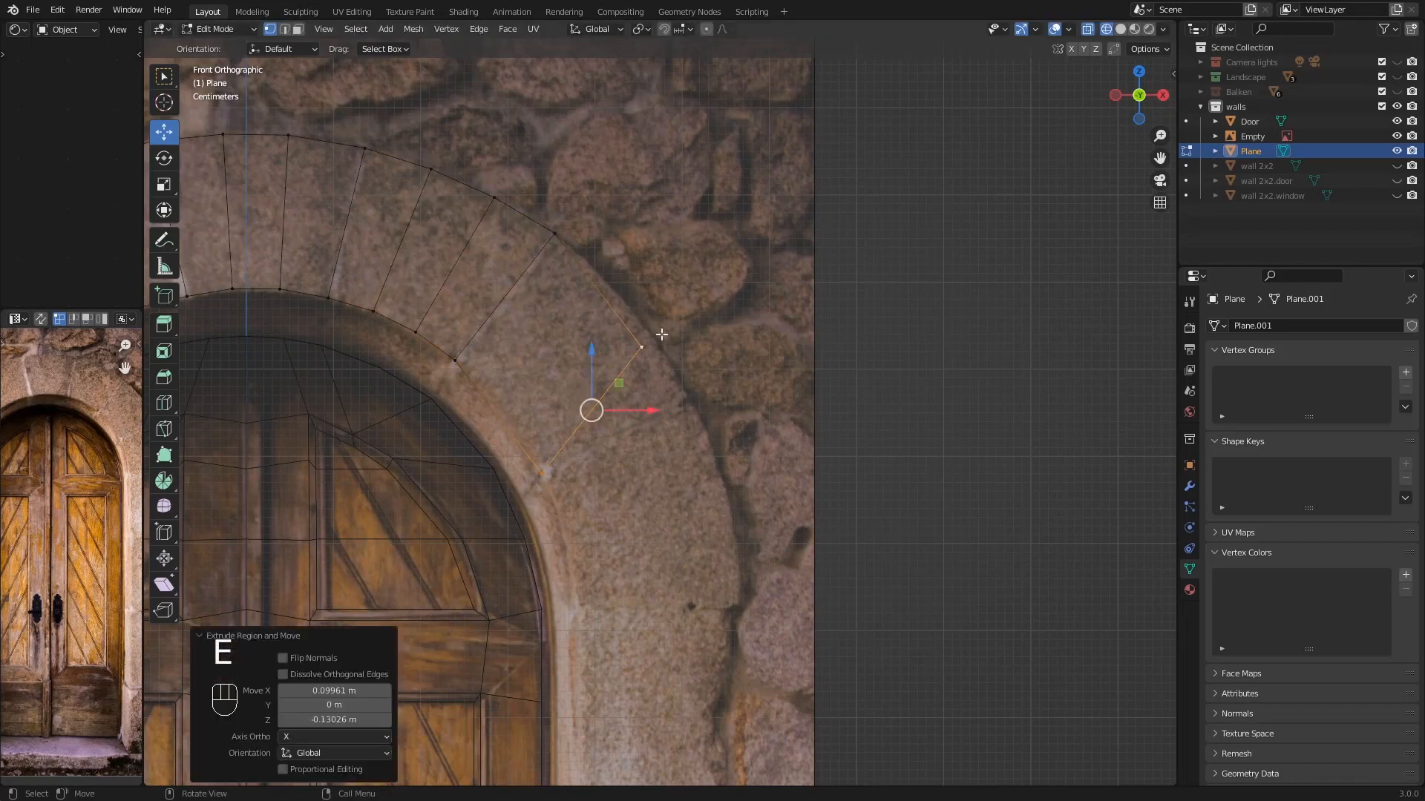
pyautogui.click(660, 360)
pyautogui.press('g')
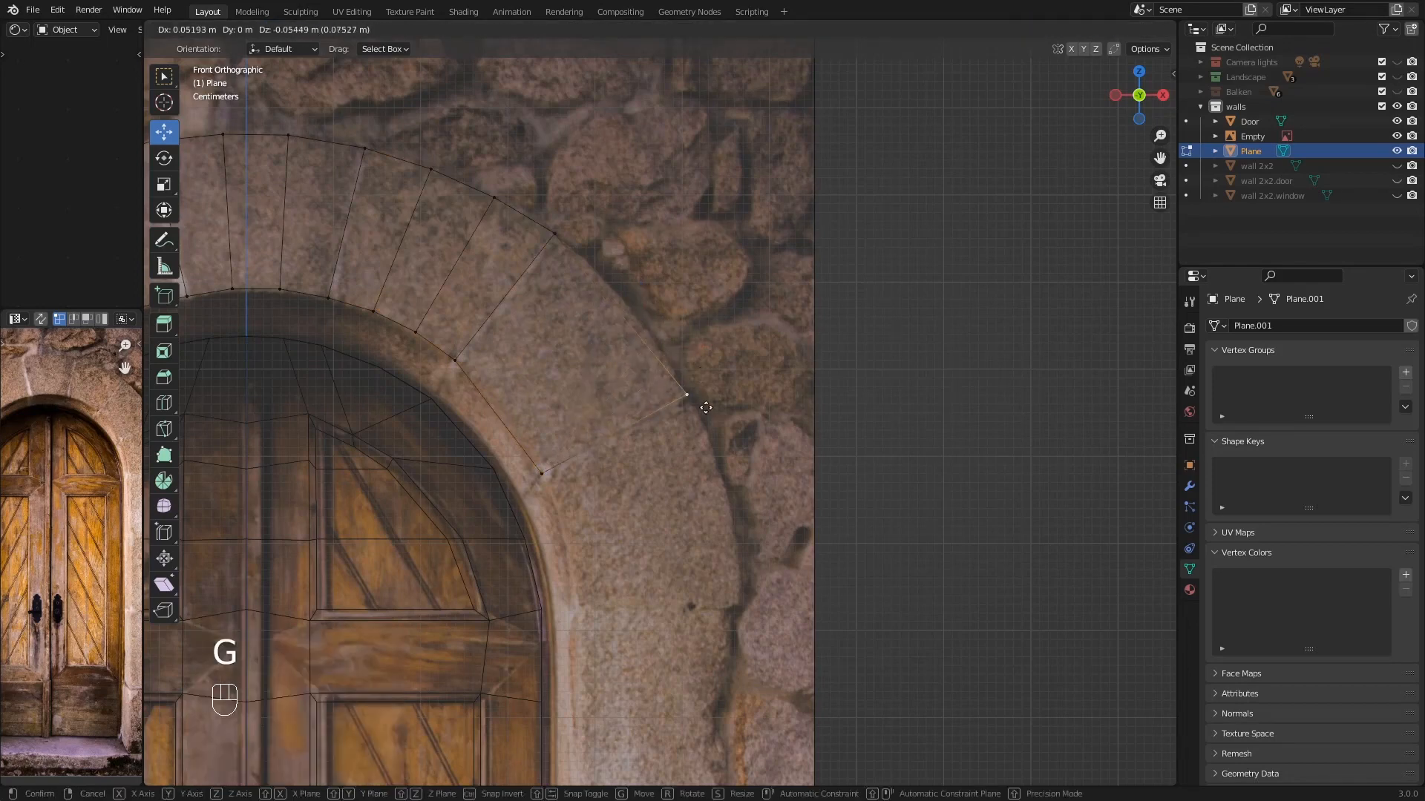
pyautogui.click(697, 410)
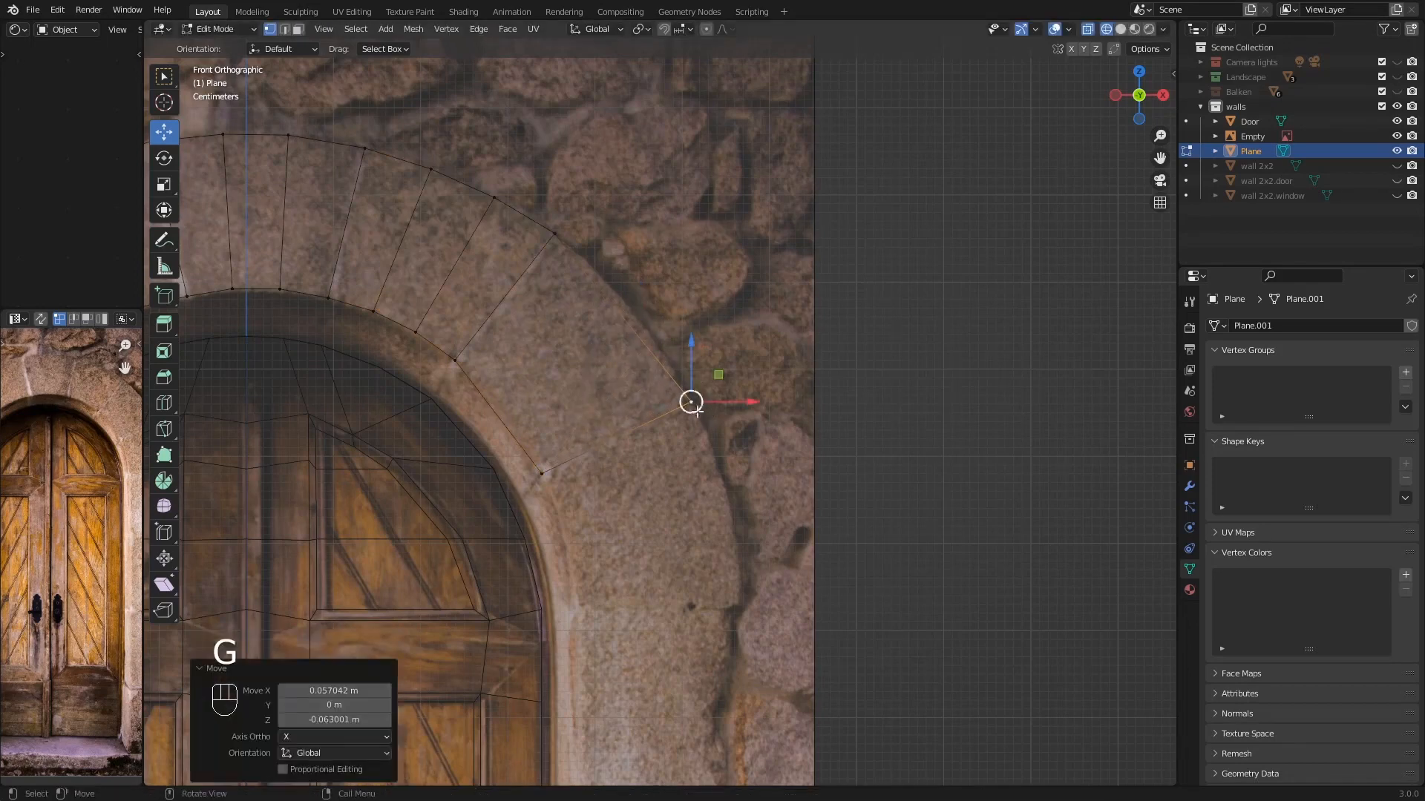
# - Add two evenly spaced loop cuts across the second right arch stone and move them about 0.01 m in X and 0.004 m up
pyautogui.hotkey('ctrl', 'r')
pyautogui.click(635, 334)
pyautogui.rightClick(635, 334)
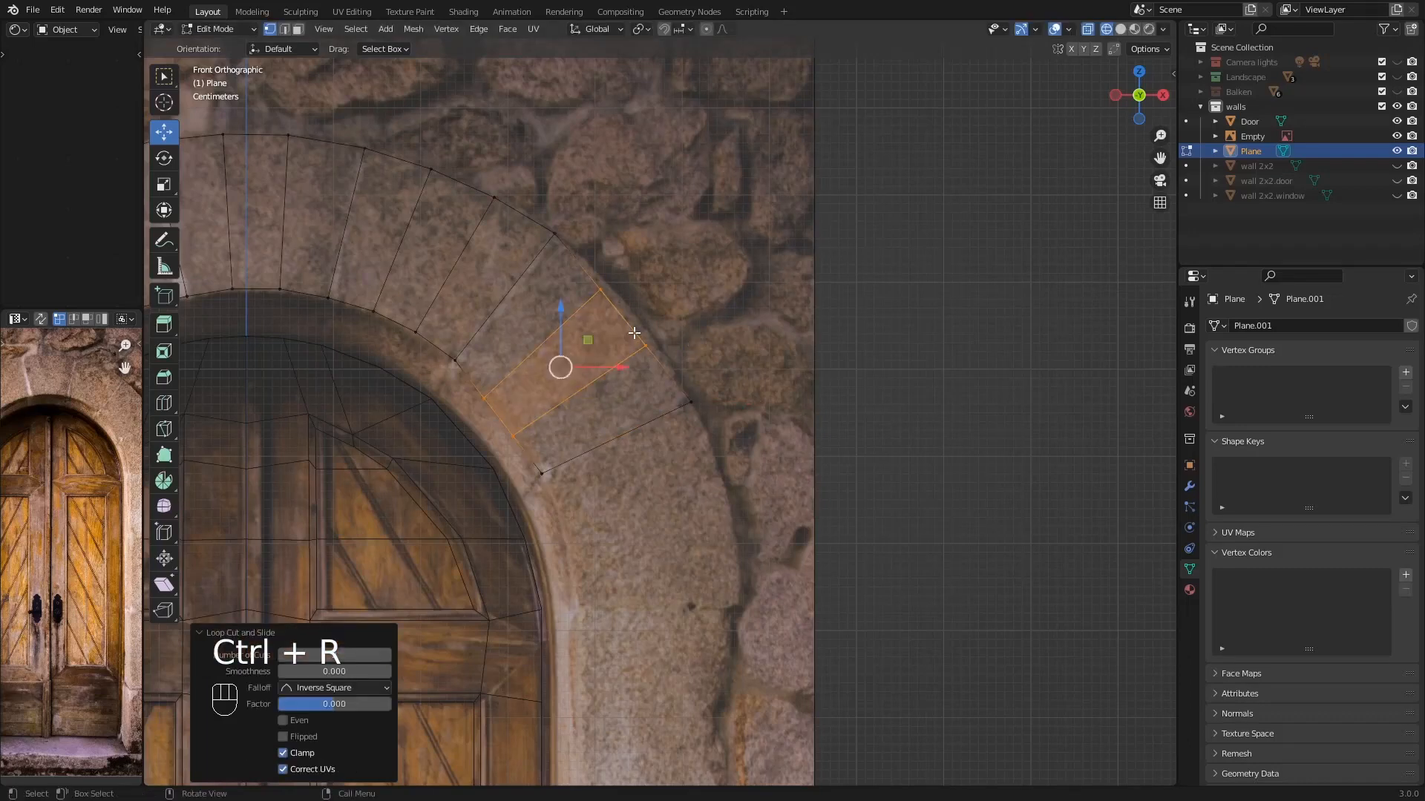
pyautogui.press('g')
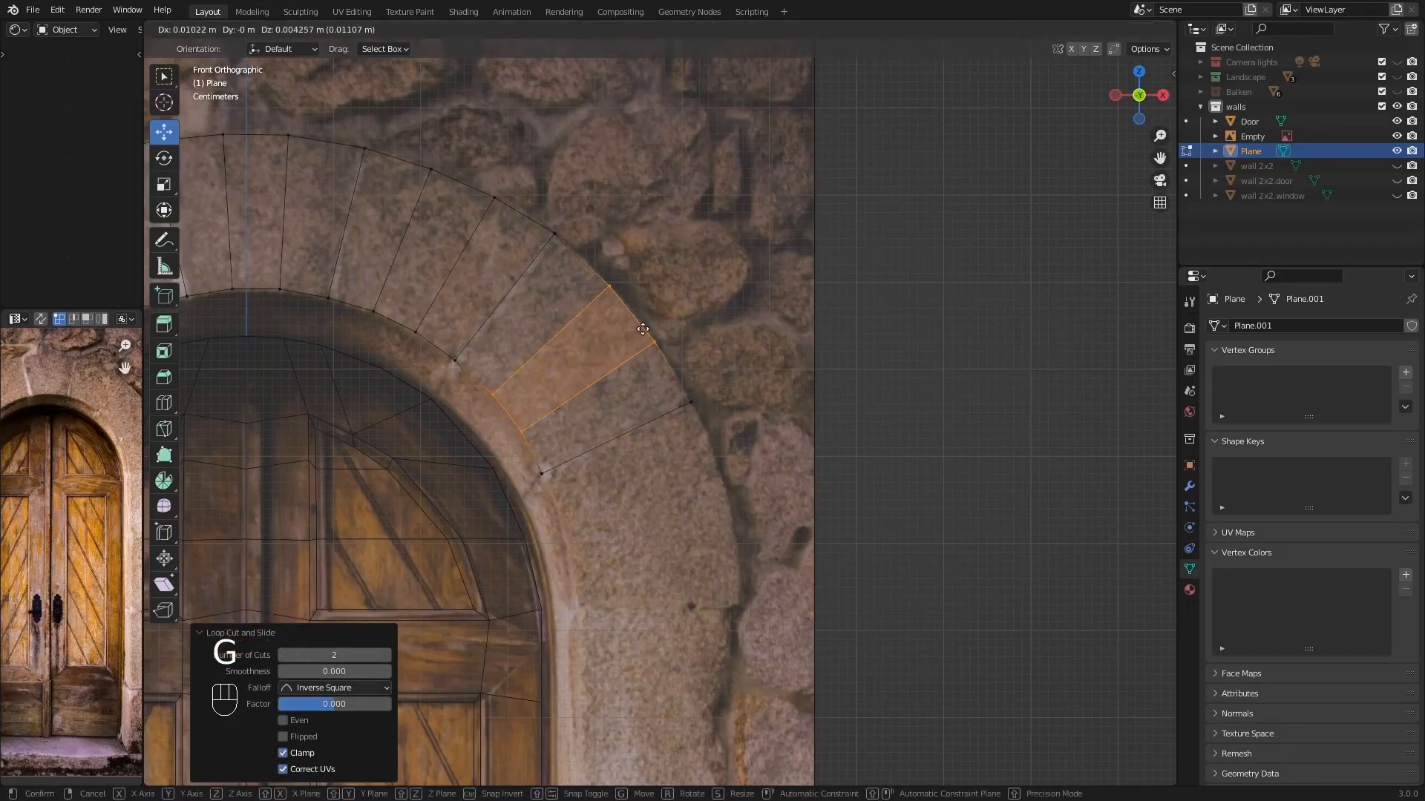
pyautogui.click(643, 328)
# - Extrude the arch's end edge down to the next stone joint and move its outer vertex about 0.016 m in X and 0.084 m down
pyautogui.keyDown('shift'); pyautogui.moveTo(621, 416); pyautogui.dragTo(597, 252, button='middle'); pyautogui.keyUp('shift')
pyautogui.keyDown('shift'); pyautogui.click(630, 223); pyautogui.keyUp('shift')
pyautogui.press('e')
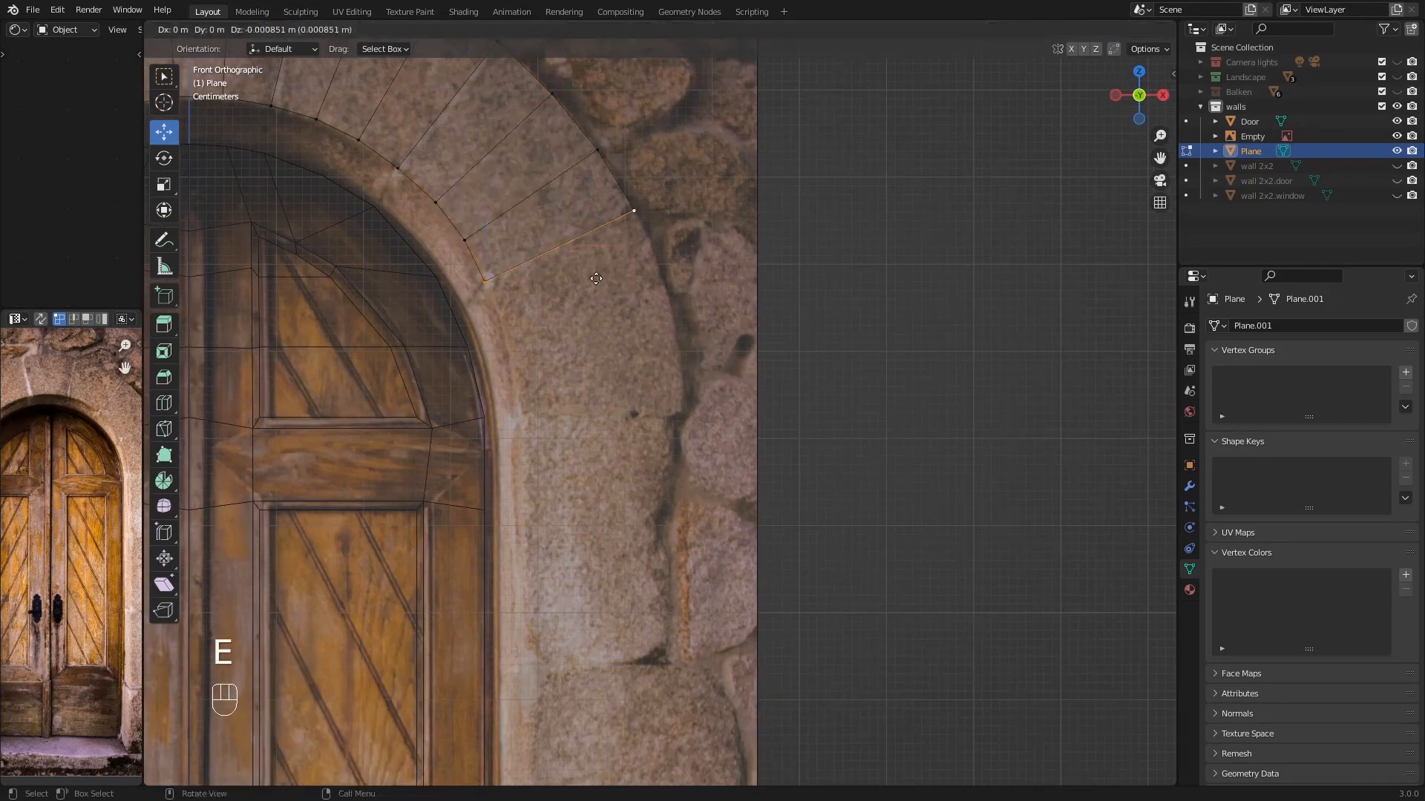
pyautogui.click(629, 412)
pyautogui.click(693, 384)
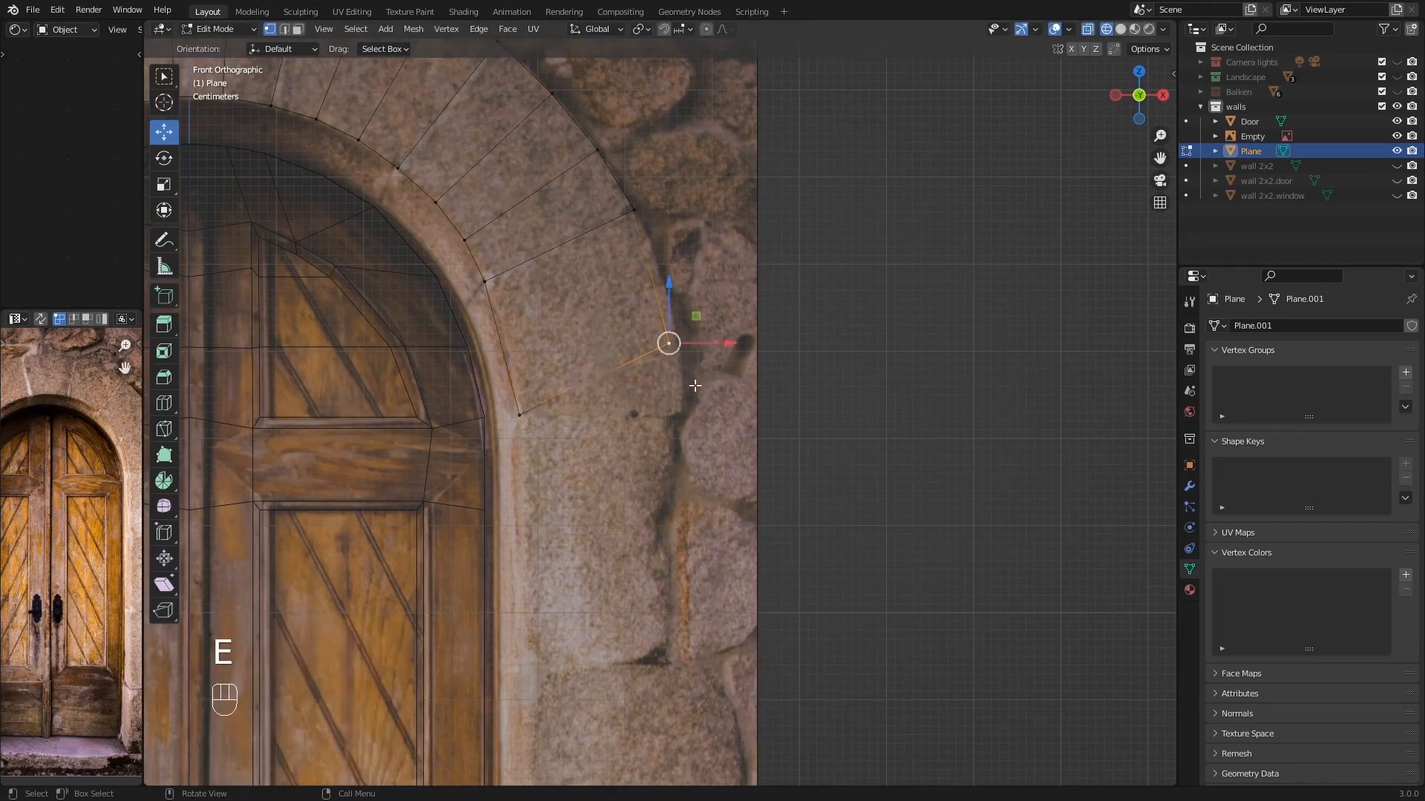
pyautogui.press('g')
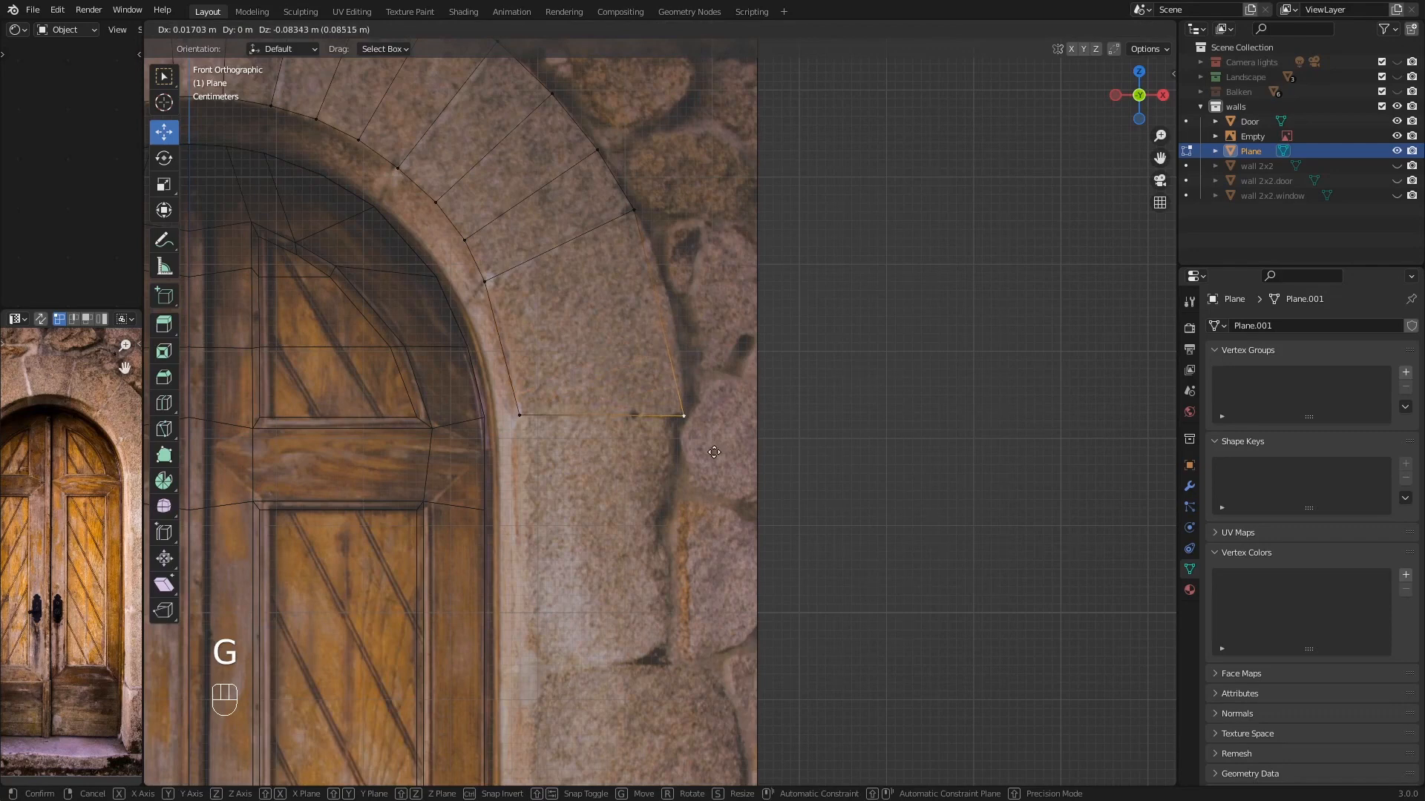
pyautogui.click(713, 453)
# - Add two evenly spaced loop cuts across the lowest right arch stone and move them about 0.011 m in X and 0.002 m up
pyautogui.hotkey('ctrl', 'r')
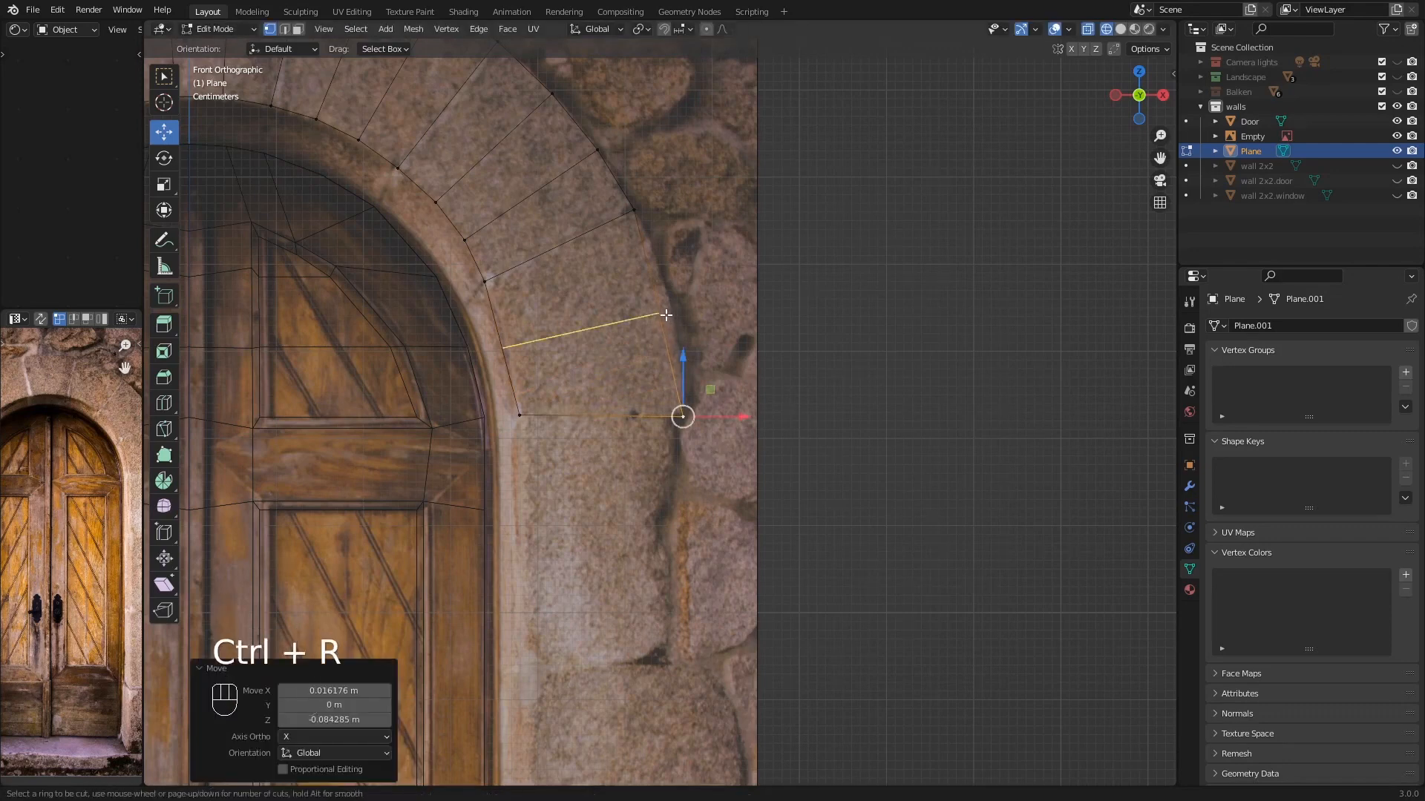
pyautogui.scroll(1, 665, 315)
pyautogui.click(666, 315)
pyautogui.rightClick(666, 315)
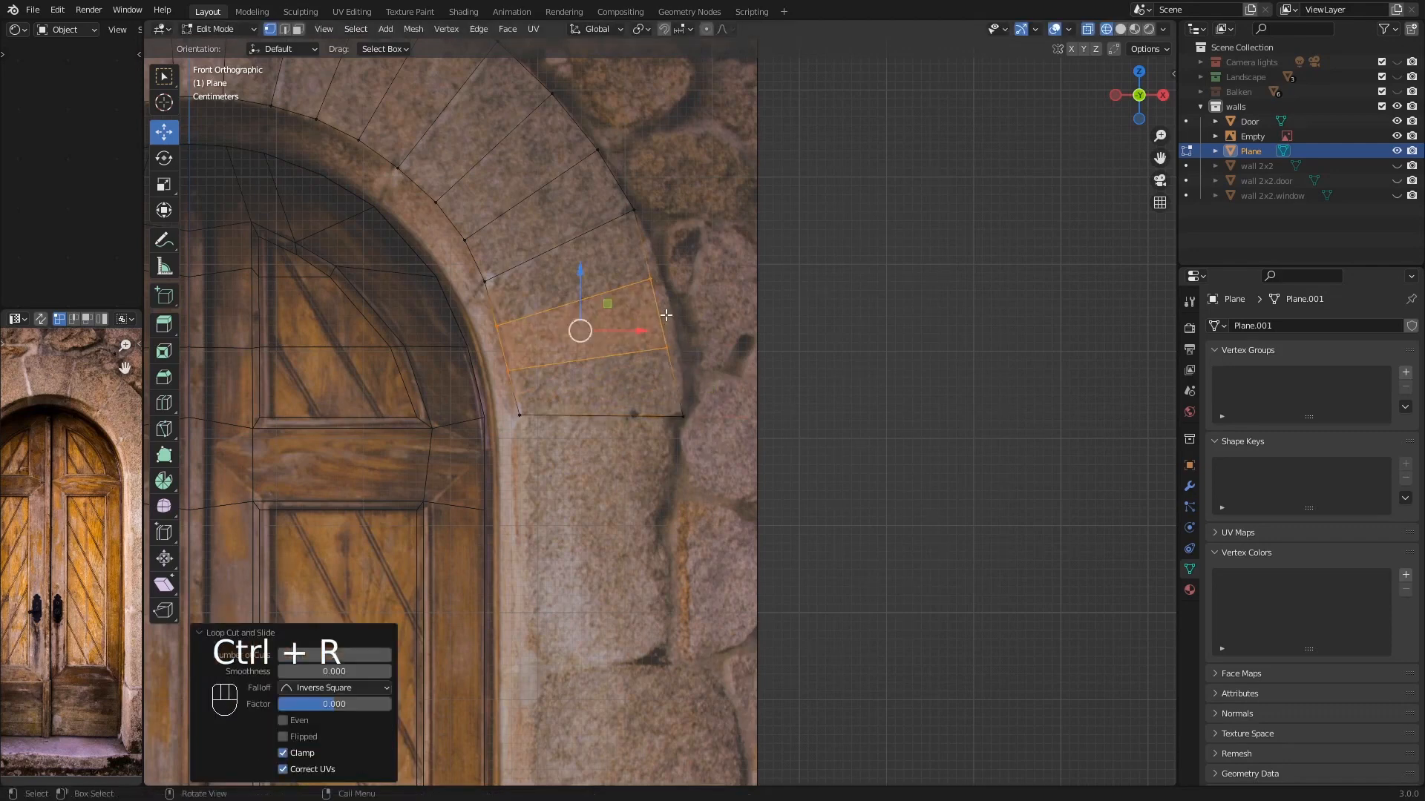
pyautogui.press('g')
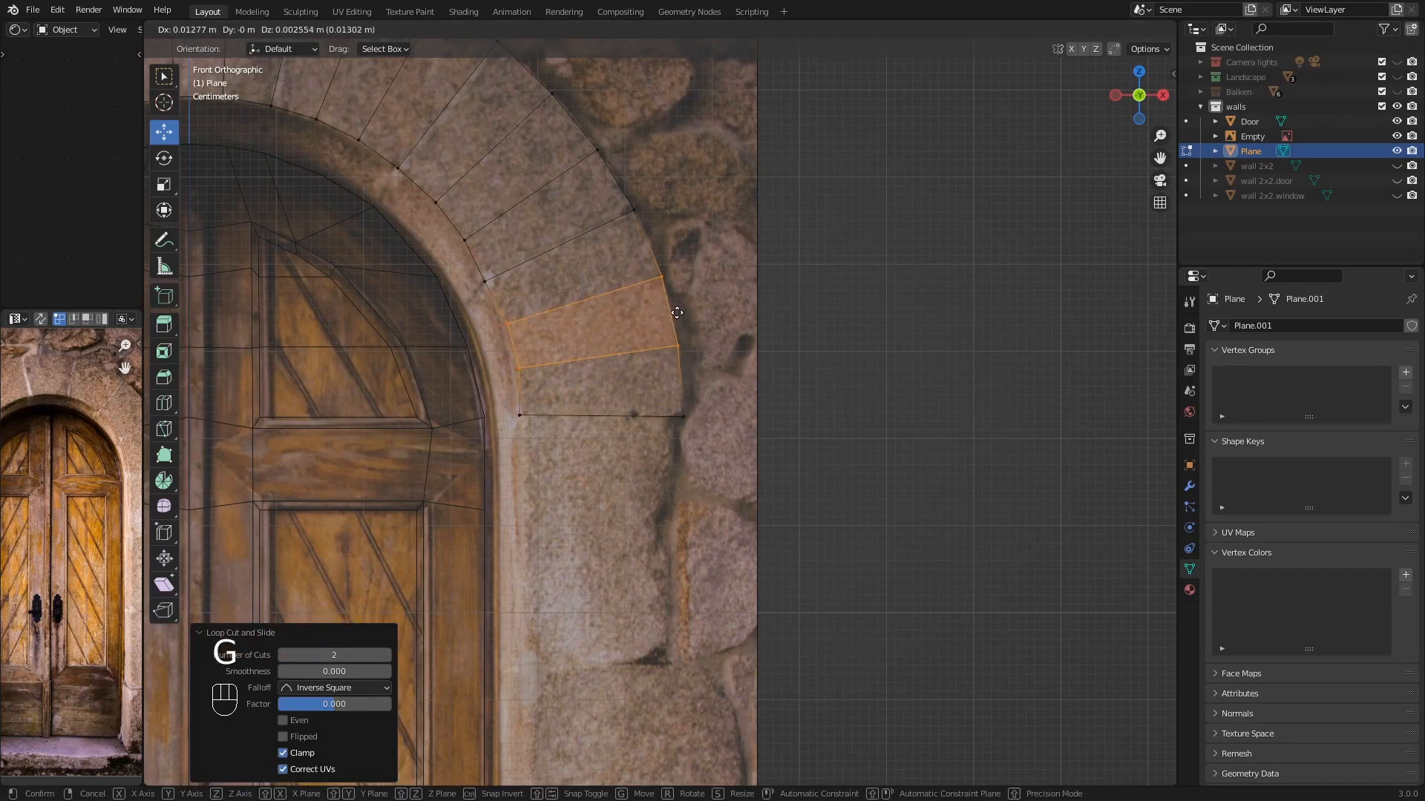
pyautogui.click(675, 312)
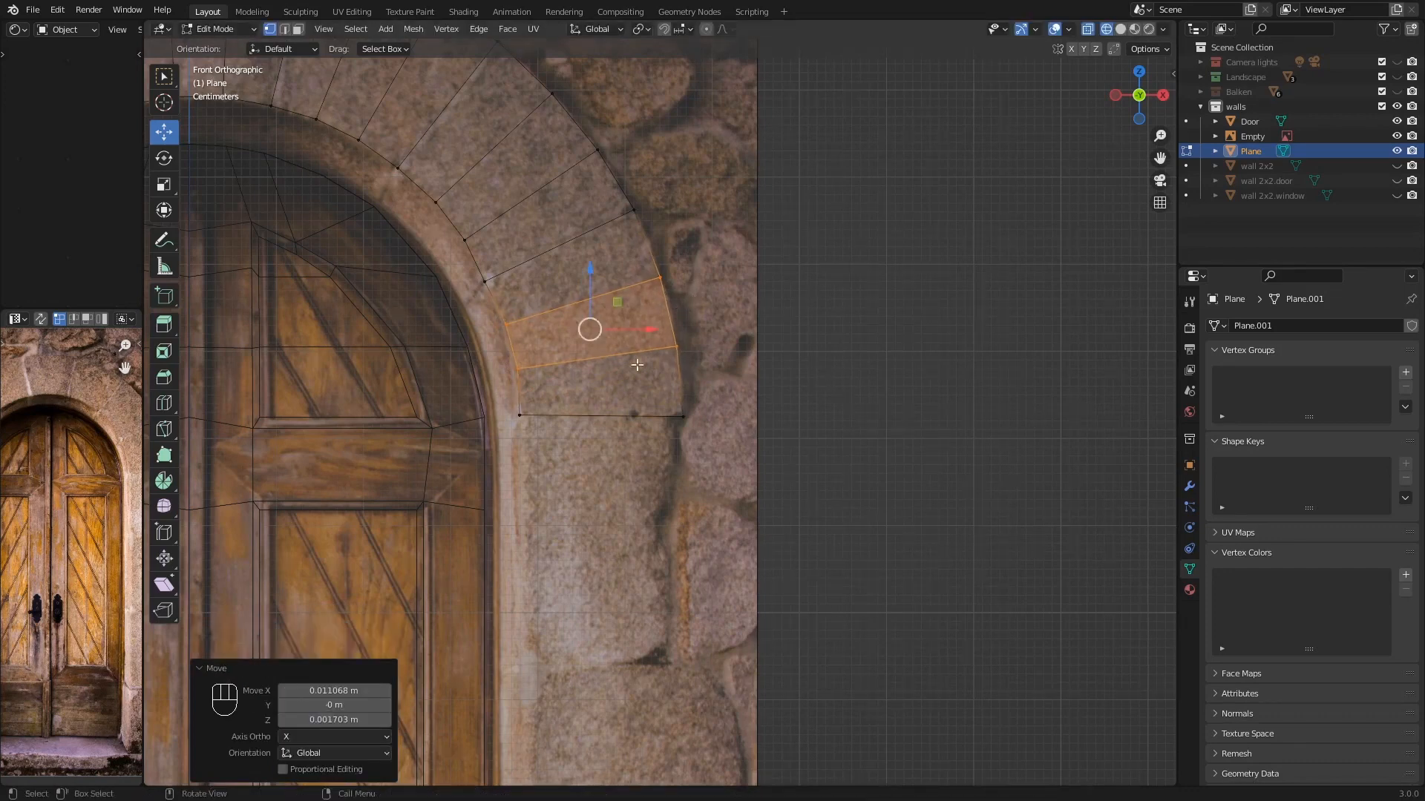
# - Extrude the arch's bottom edge down to the first jamb stone's lower joint and move its outer vertex about 0.039 m inward and 0.004 m up
pyautogui.keyDown('shift'); pyautogui.moveTo(637, 364); pyautogui.dragTo(498, 259, button='middle'); pyautogui.keyUp('shift')
pyautogui.click(465, 243)
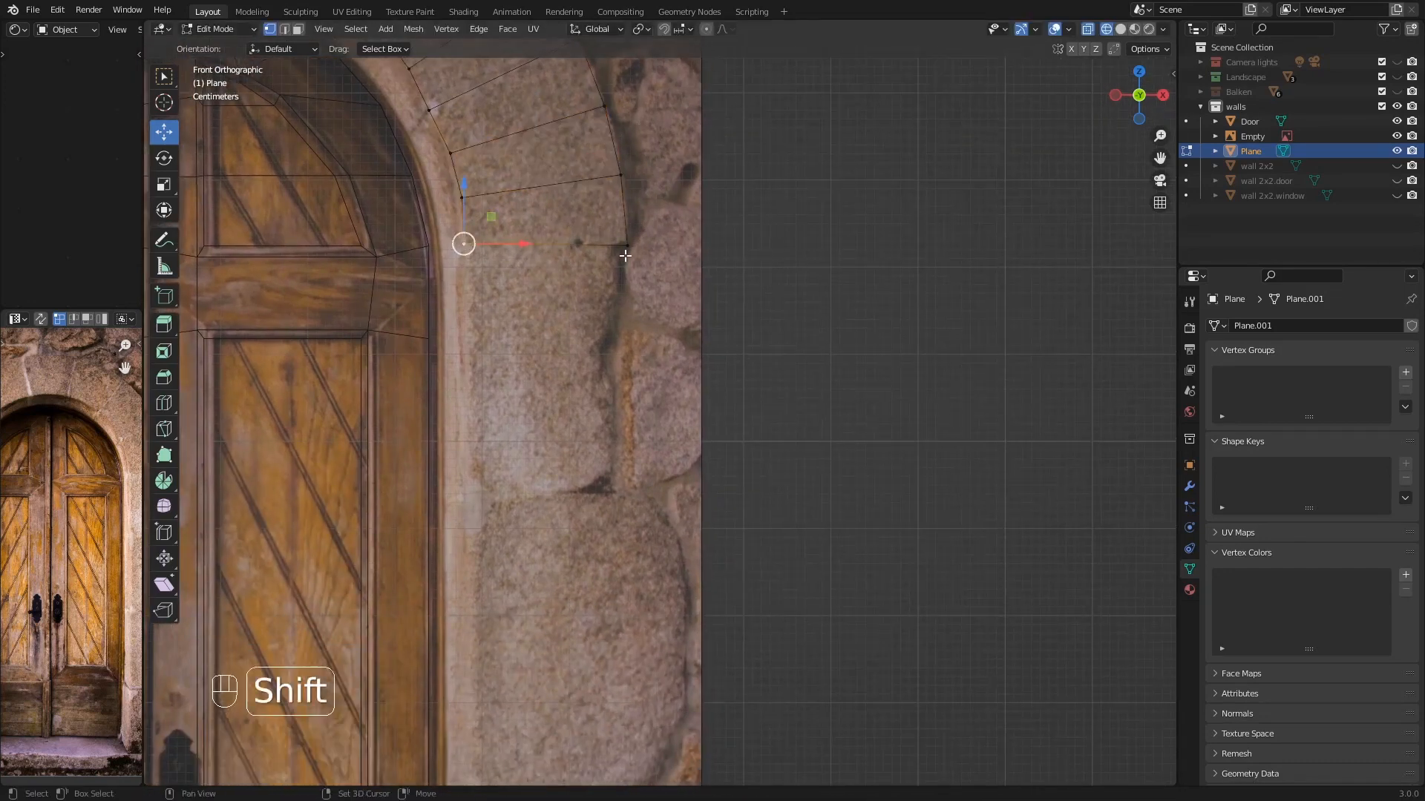
pyautogui.keyDown('shift'); pyautogui.click(627, 245); pyautogui.keyUp('shift')
pyautogui.press('e')
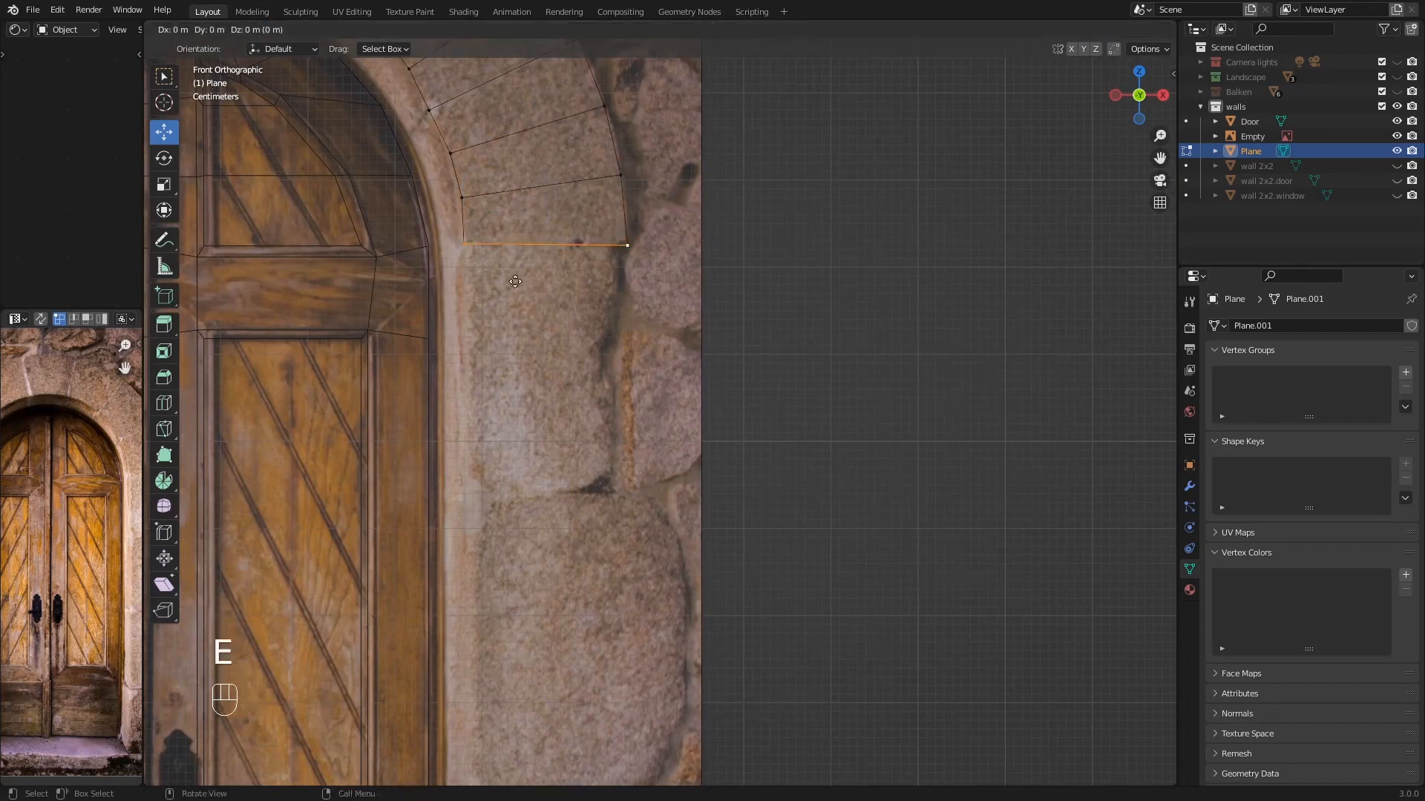
pyautogui.click(531, 533)
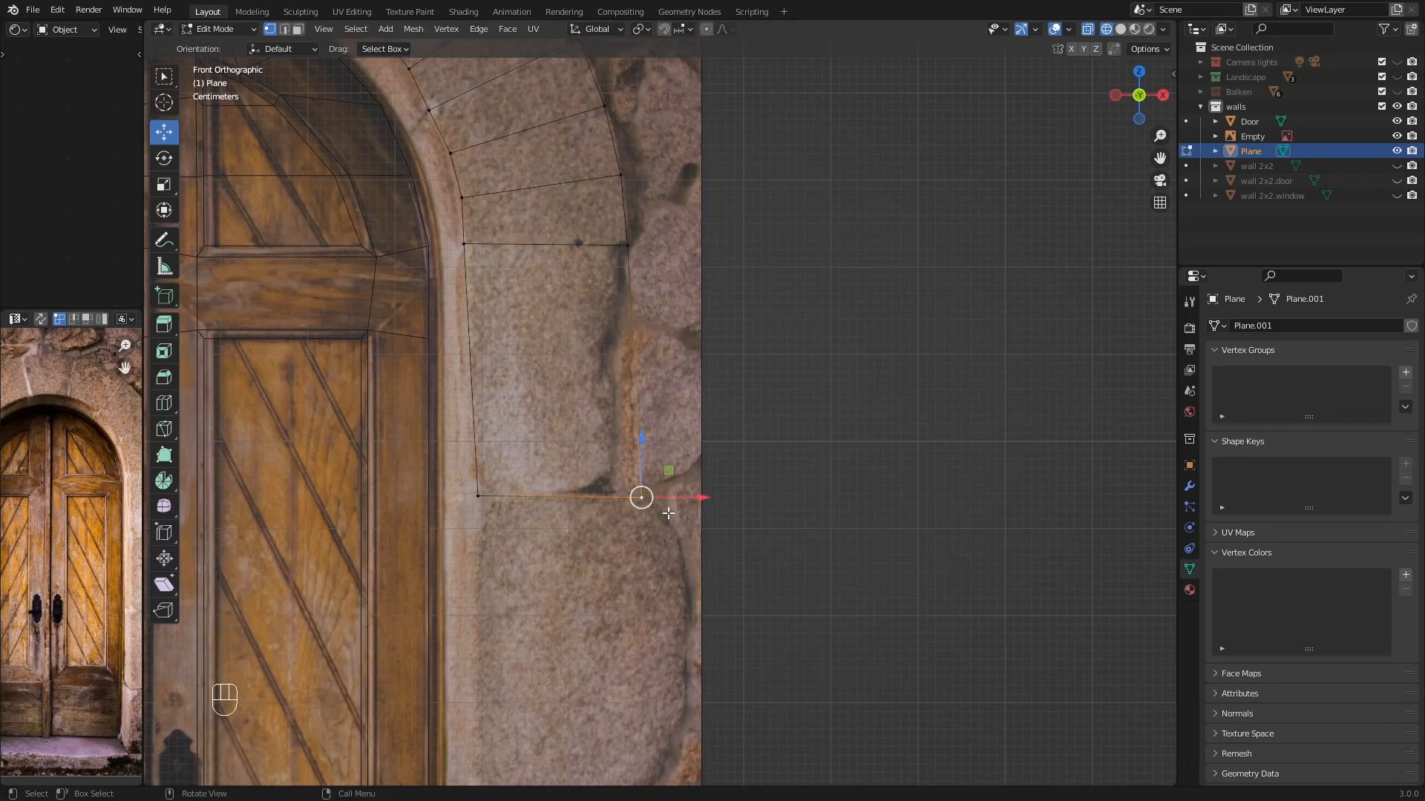
pyautogui.press('g')
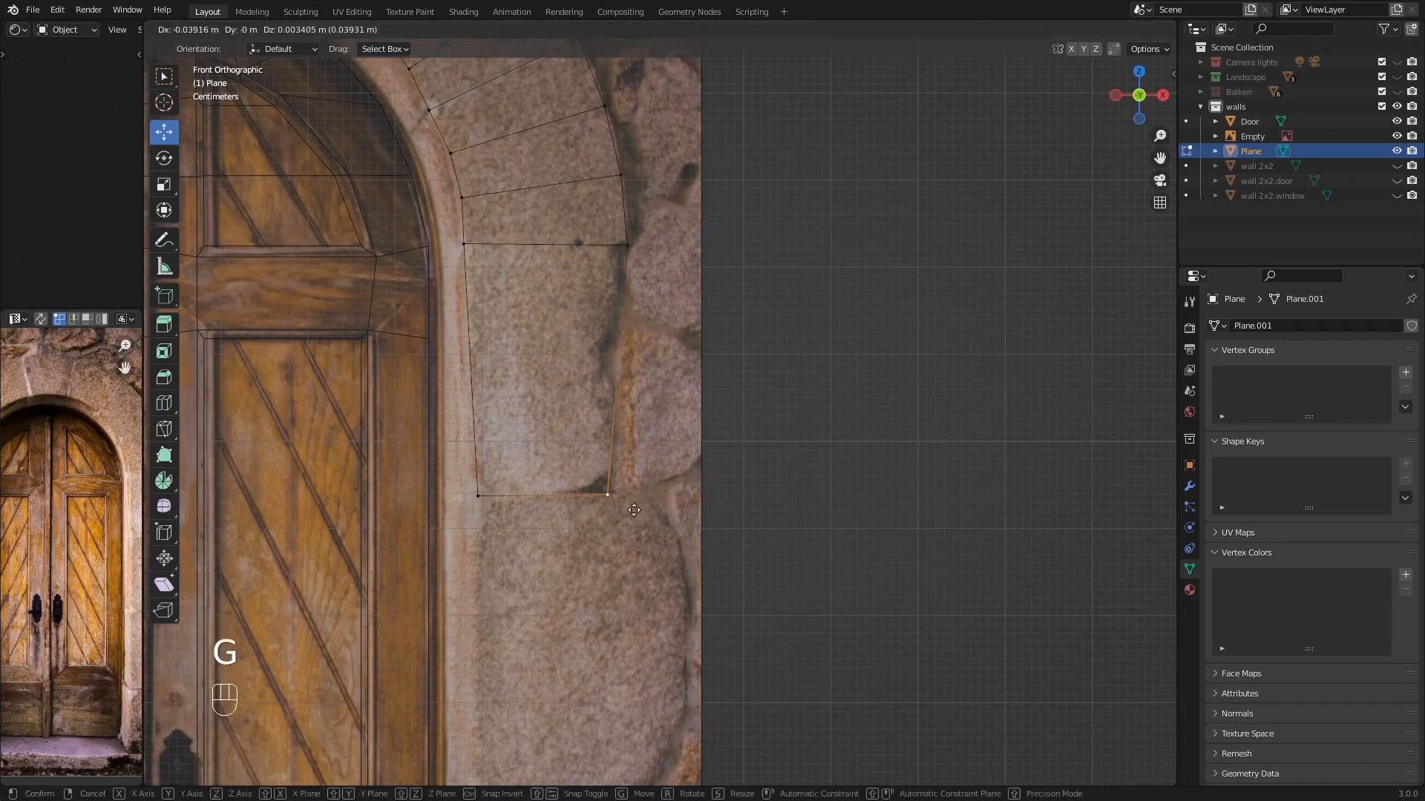
pyautogui.click(633, 509)
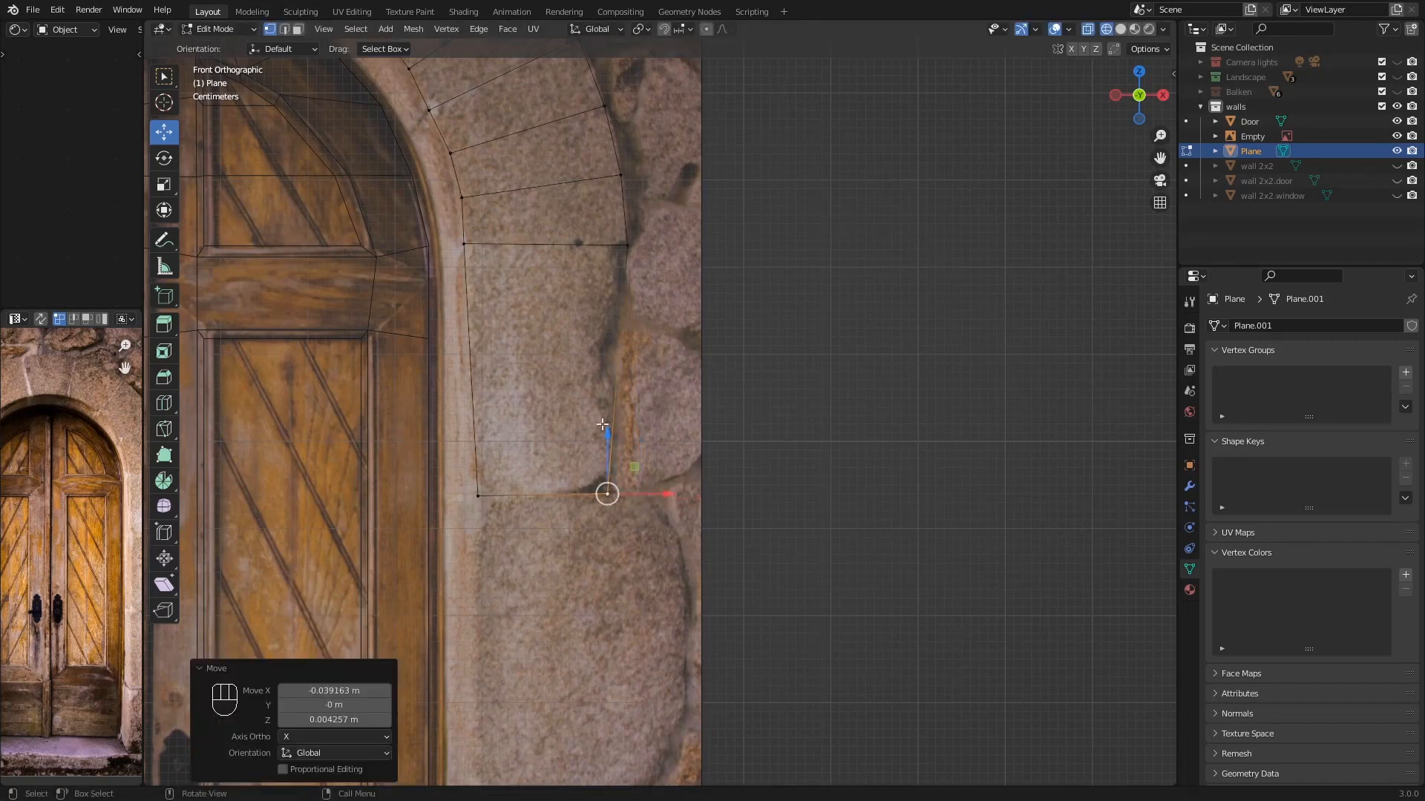
# - Add two loop cuts across the first jamb stone with a slide factor of 0.107 and move their outer vertices inward along X
pyautogui.hotkey('ctrl', 'r')
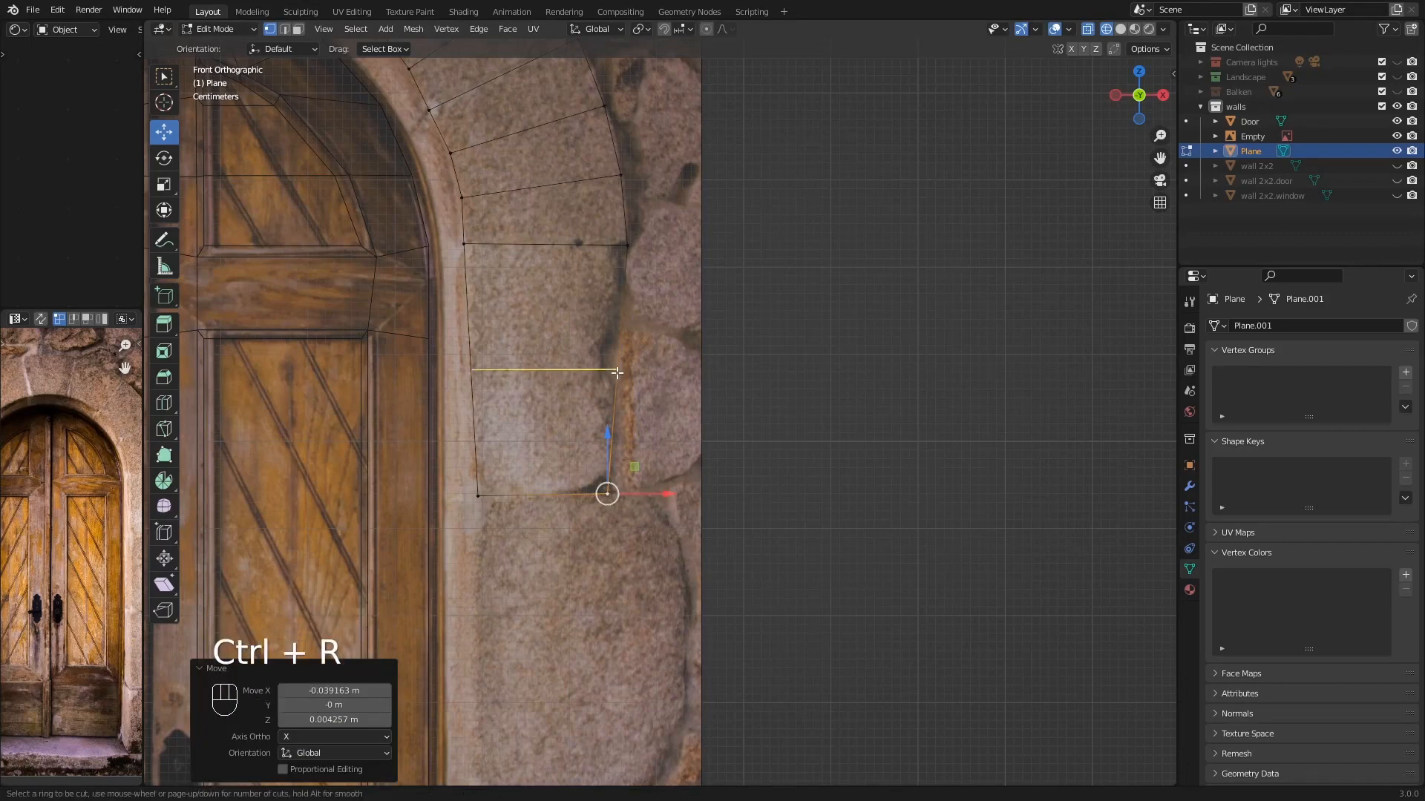
pyautogui.scroll(1, 617, 373)
pyautogui.click(617, 373)
pyautogui.click(617, 363)
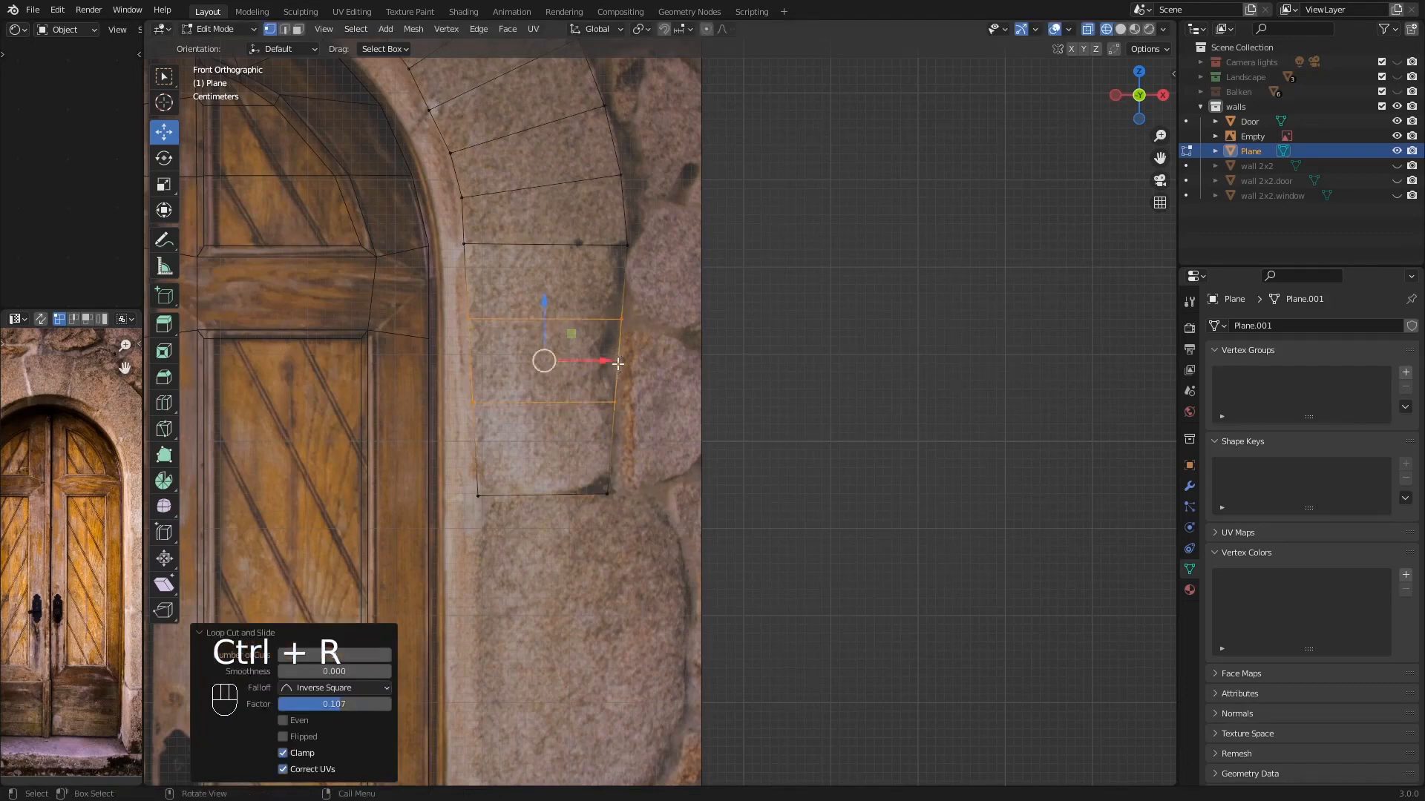
pyautogui.click(623, 325)
pyautogui.keyDown('shift'); pyautogui.click(614, 402); pyautogui.keyUp('shift')
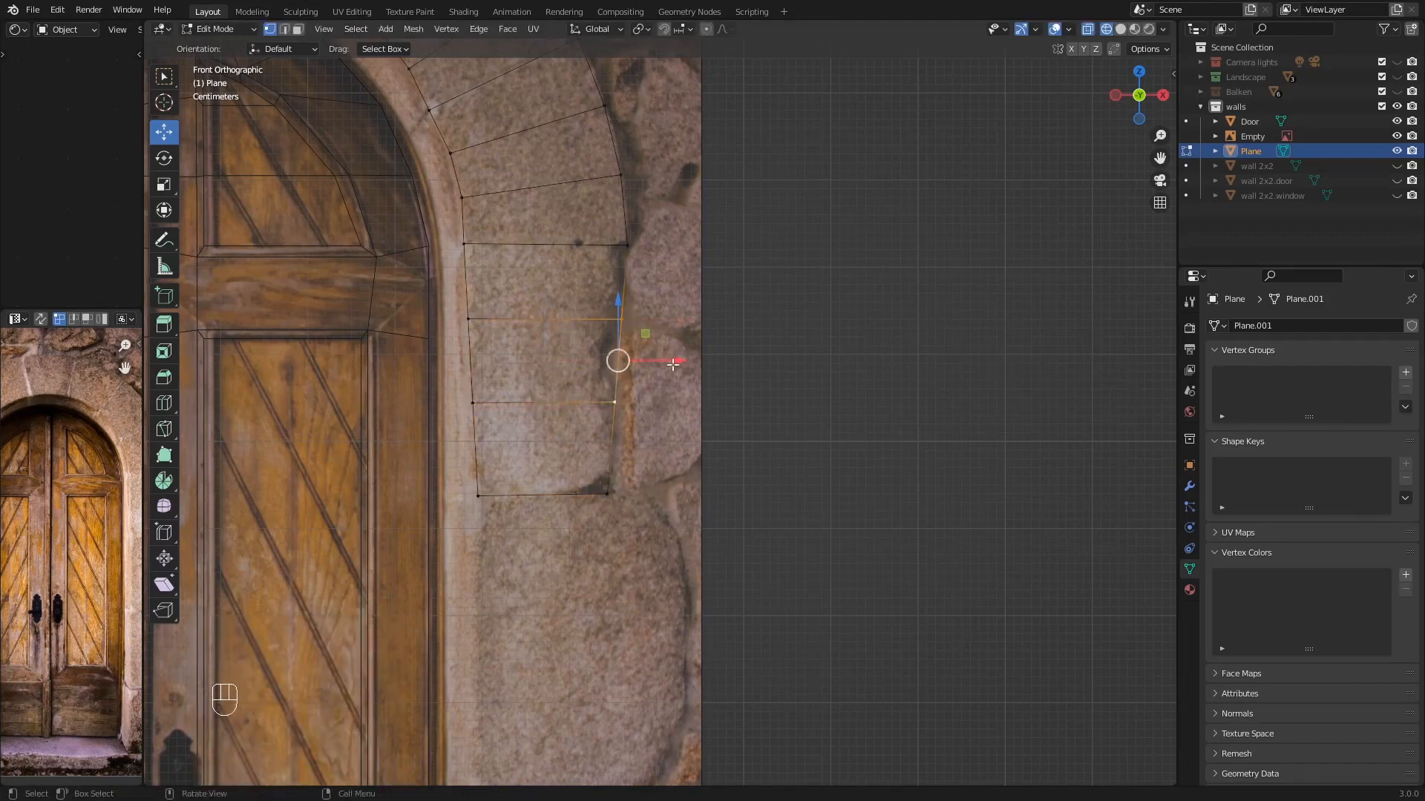
pyautogui.moveTo(672, 364); pyautogui.dragTo(651, 366)
# - Move the lower cut's outer vertex about 0.004 m inward and 0.014 m up, and the upper cut's 0.004 m inward and 0.012 m down
pyautogui.click(595, 402)
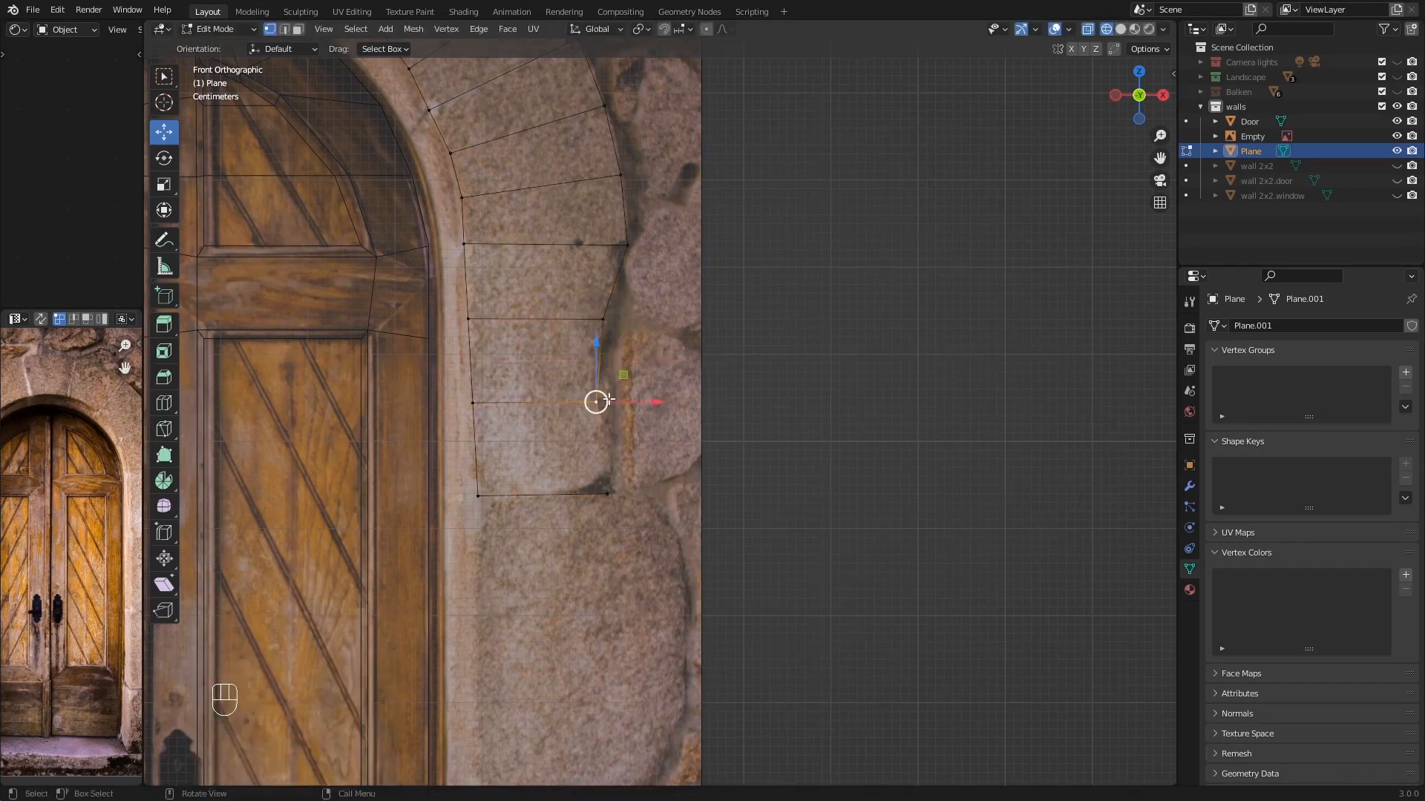
pyautogui.press('g')
pyautogui.click(607, 385)
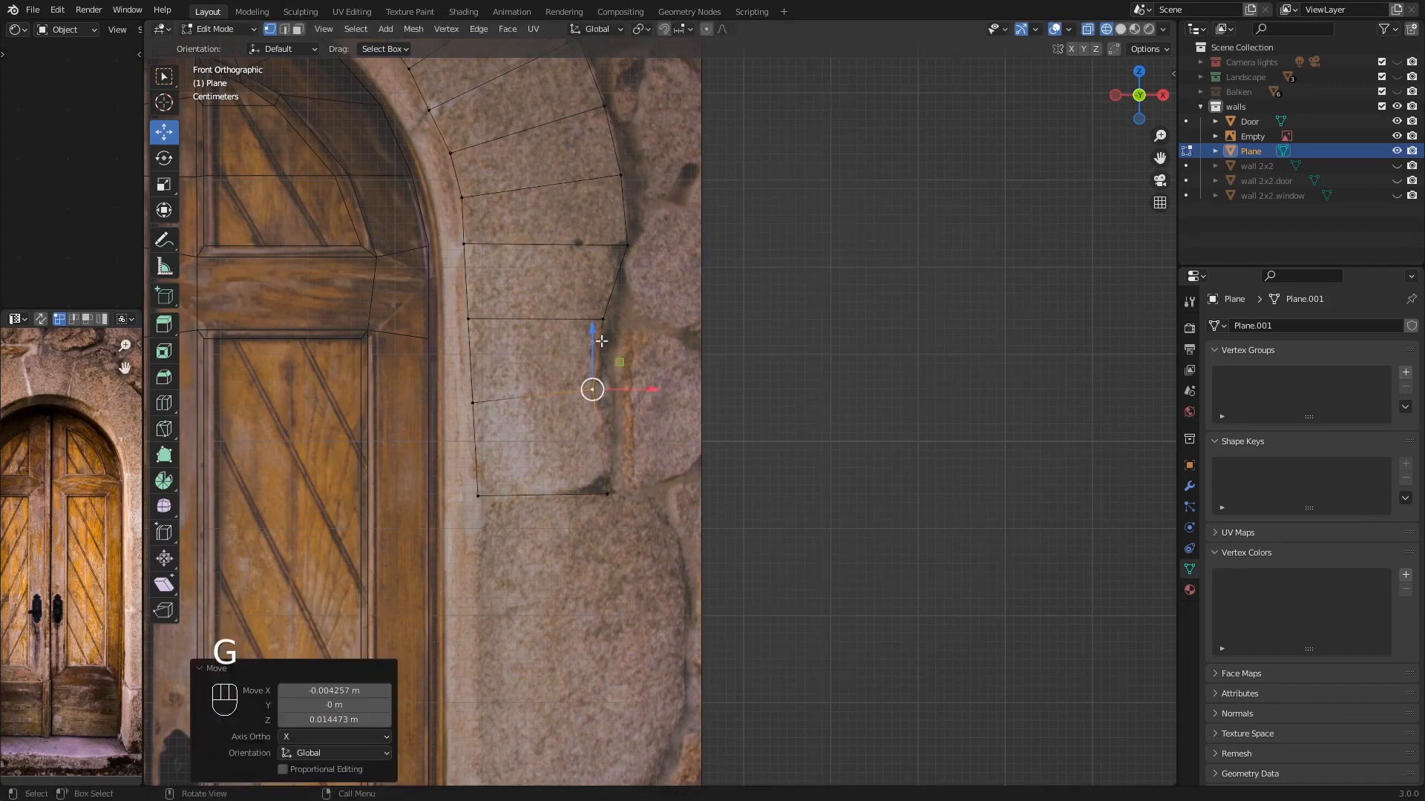
pyautogui.click(602, 319)
pyautogui.press('g')
pyautogui.click(597, 309)
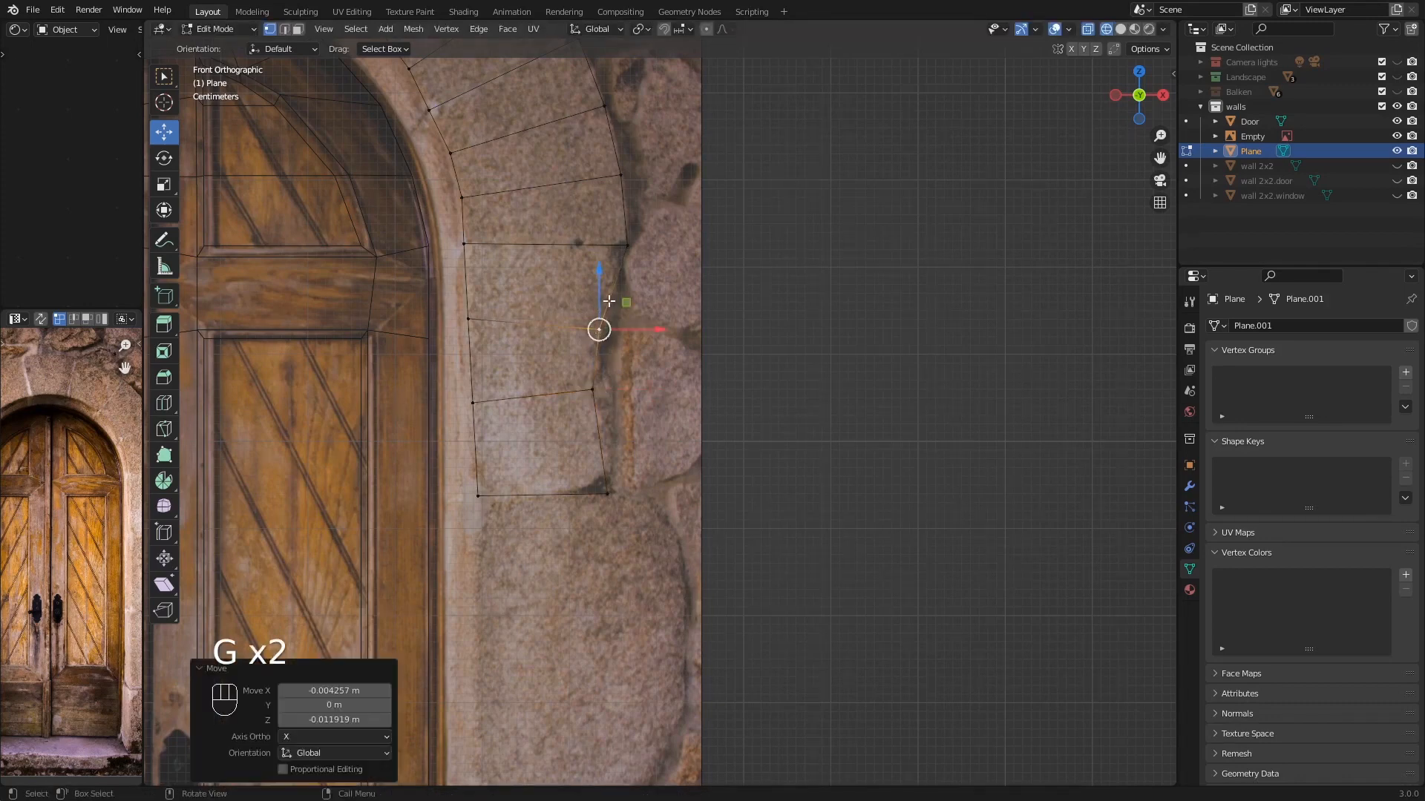
# - Add a loop cut near the jamb stone's top with factor -0.357 and move its outer vertex about 0.003 m in X and 0.005 m down
pyautogui.hotkey('ctrl', 'r')
pyautogui.moveTo(608, 300); pyautogui.dragTo(618, 302)
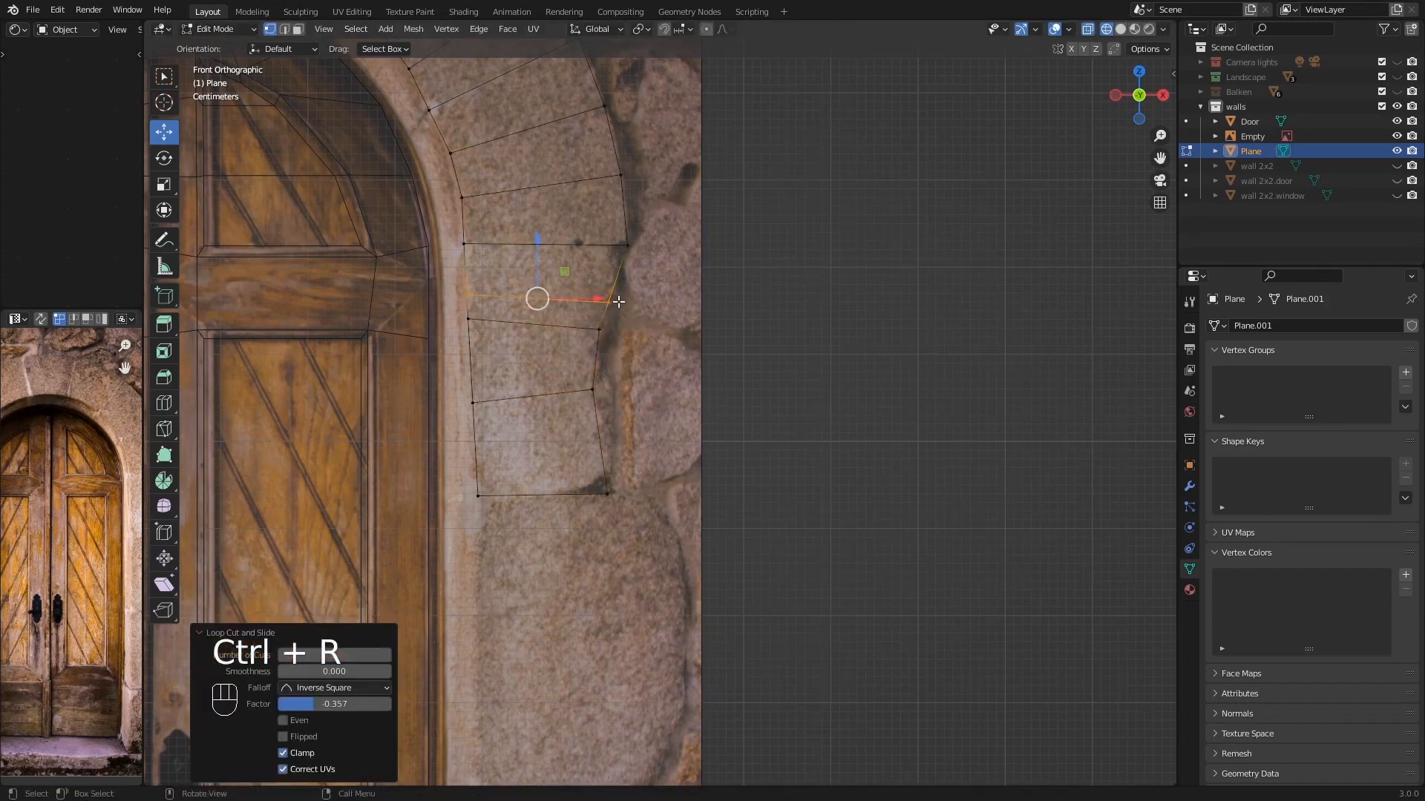
pyautogui.click(619, 301)
pyautogui.press('g')
pyautogui.click(624, 333)
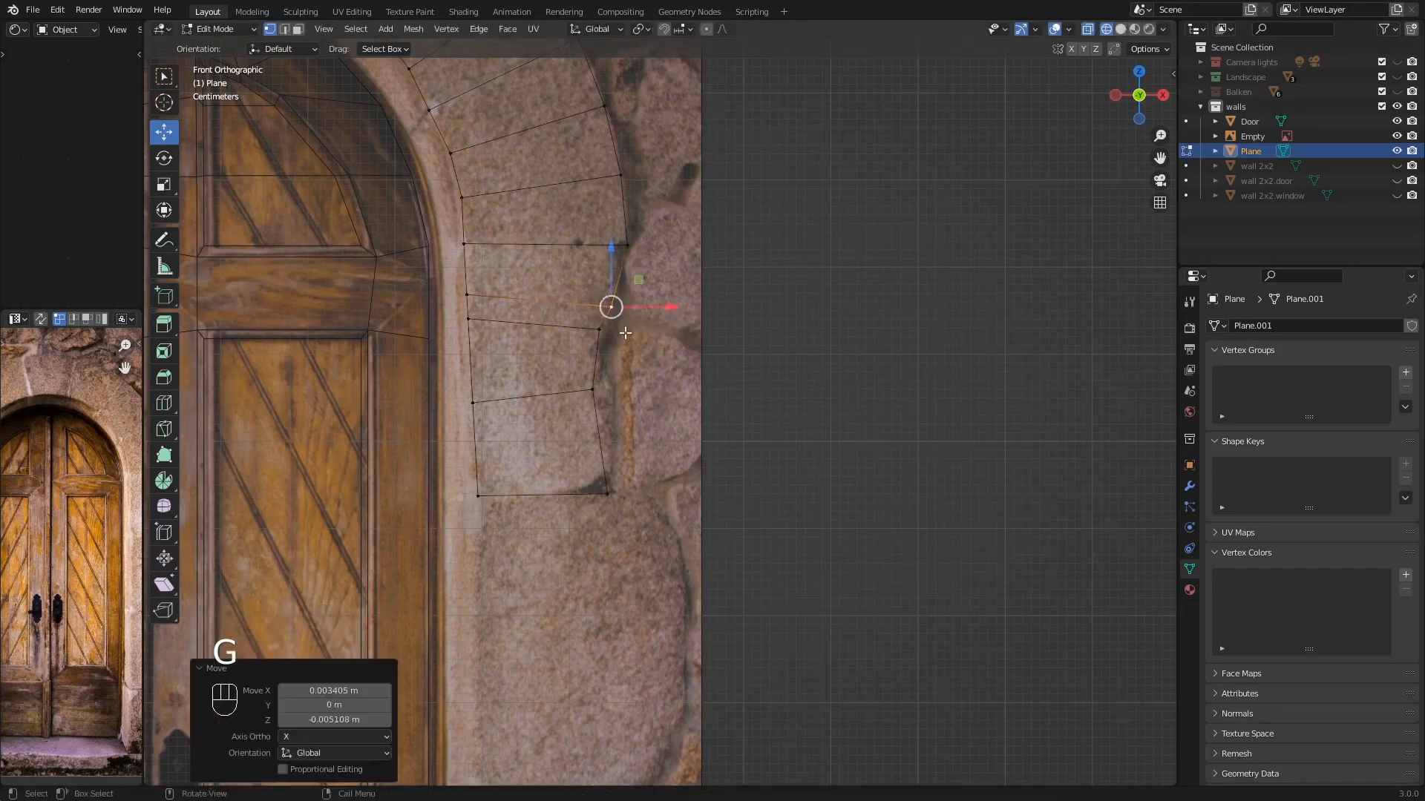
# - Add a loop cut in the lower part of the first jamb stone and move its outer vertex about 0.014 m outward and 0.004 m up
pyautogui.hotkey('ctrl', 'r')
pyautogui.moveTo(583, 441); pyautogui.dragTo(587, 430)
pyautogui.click(607, 420)
pyautogui.press('g')
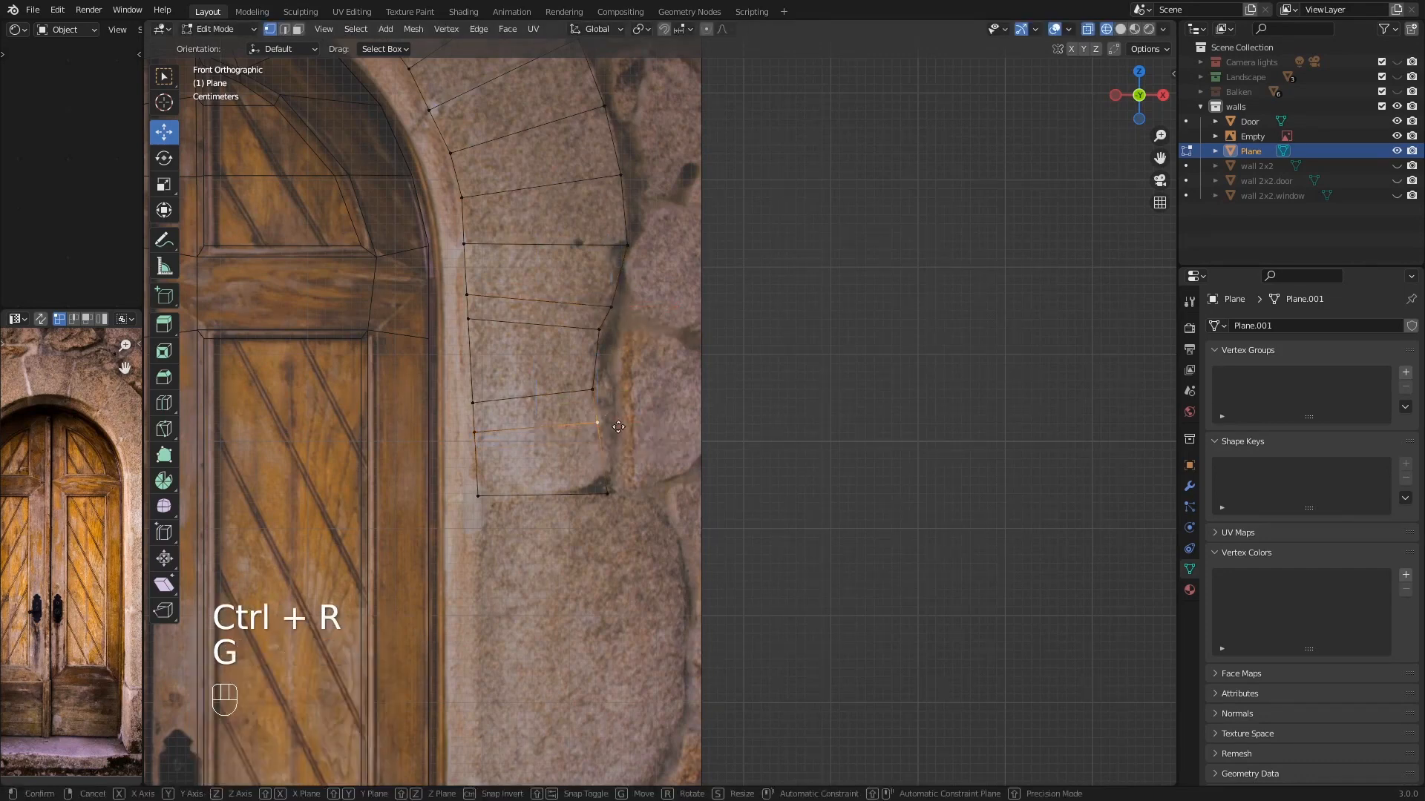
pyautogui.click(630, 423)
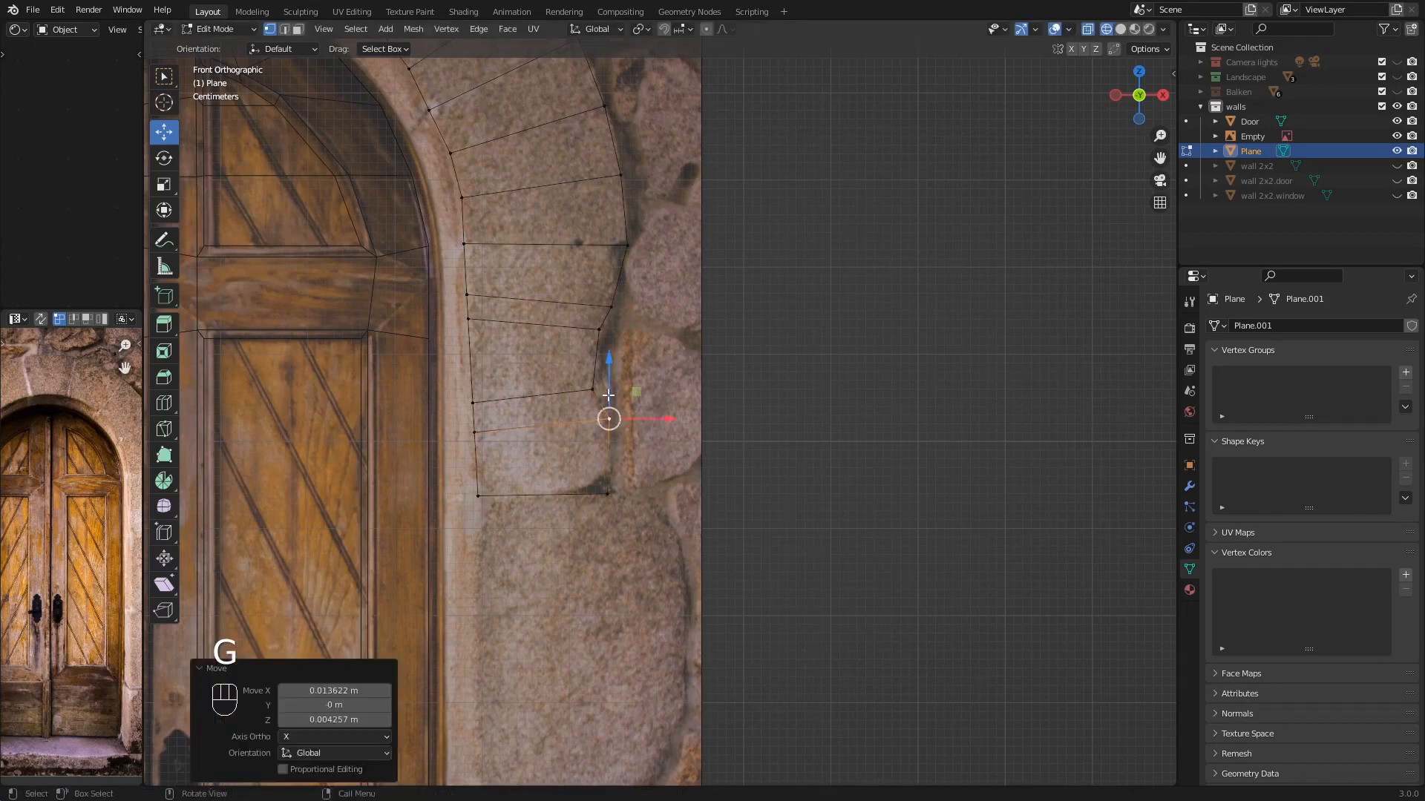
# - Move the outer vertex above the new cut outward and up, and nudge the new cut's outer vertex 0.00085 m in X and Z
pyautogui.click(592, 388)
pyautogui.press('g')
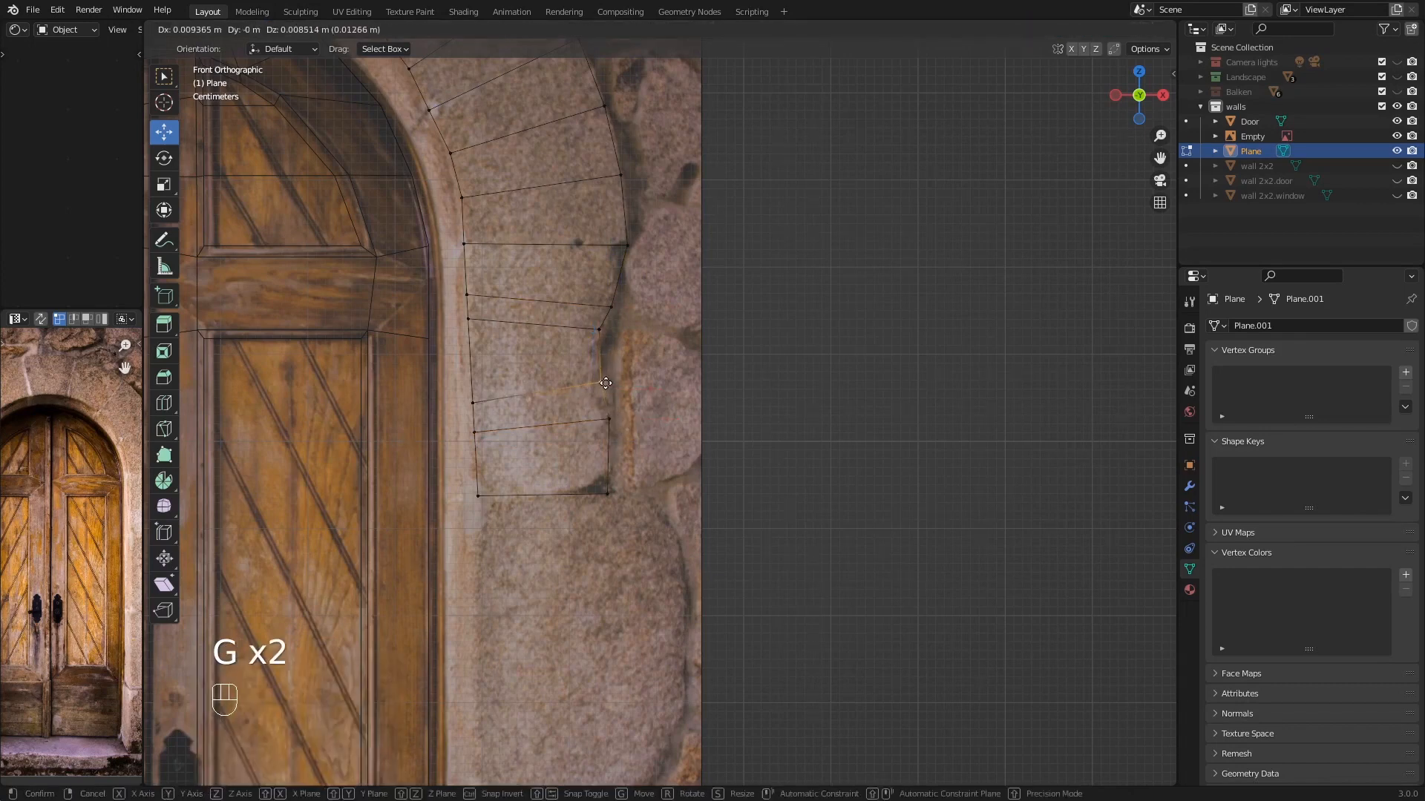
pyautogui.click(600, 380)
pyautogui.click(609, 418)
pyautogui.press('g')
pyautogui.click(609, 418)
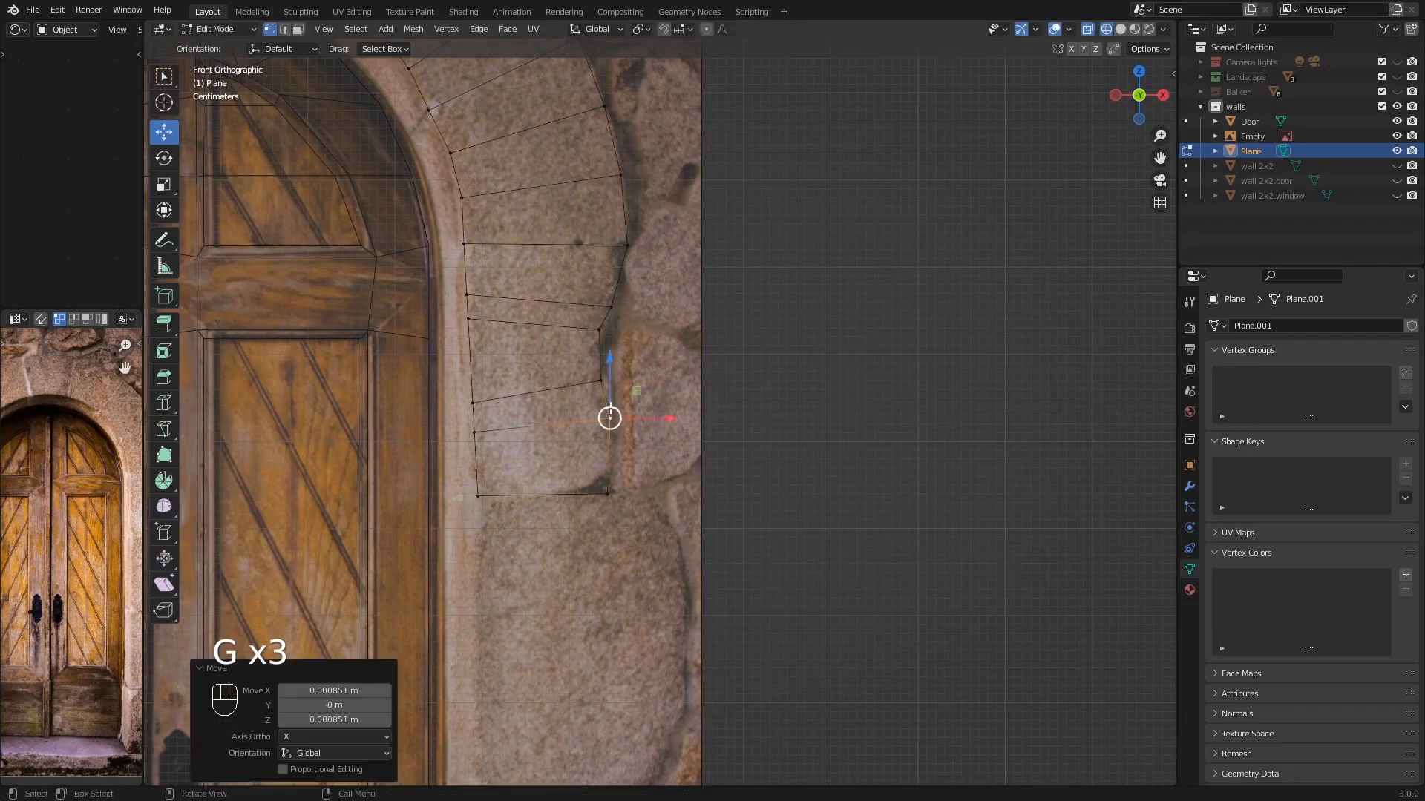
# - Move the outer vertices of the first jamb stone's two upper cuts slightly outward and down onto the stone's edge
pyautogui.click(599, 329)
pyautogui.press('g')
pyautogui.click(604, 332)
pyautogui.click(611, 306)
pyautogui.press('g')
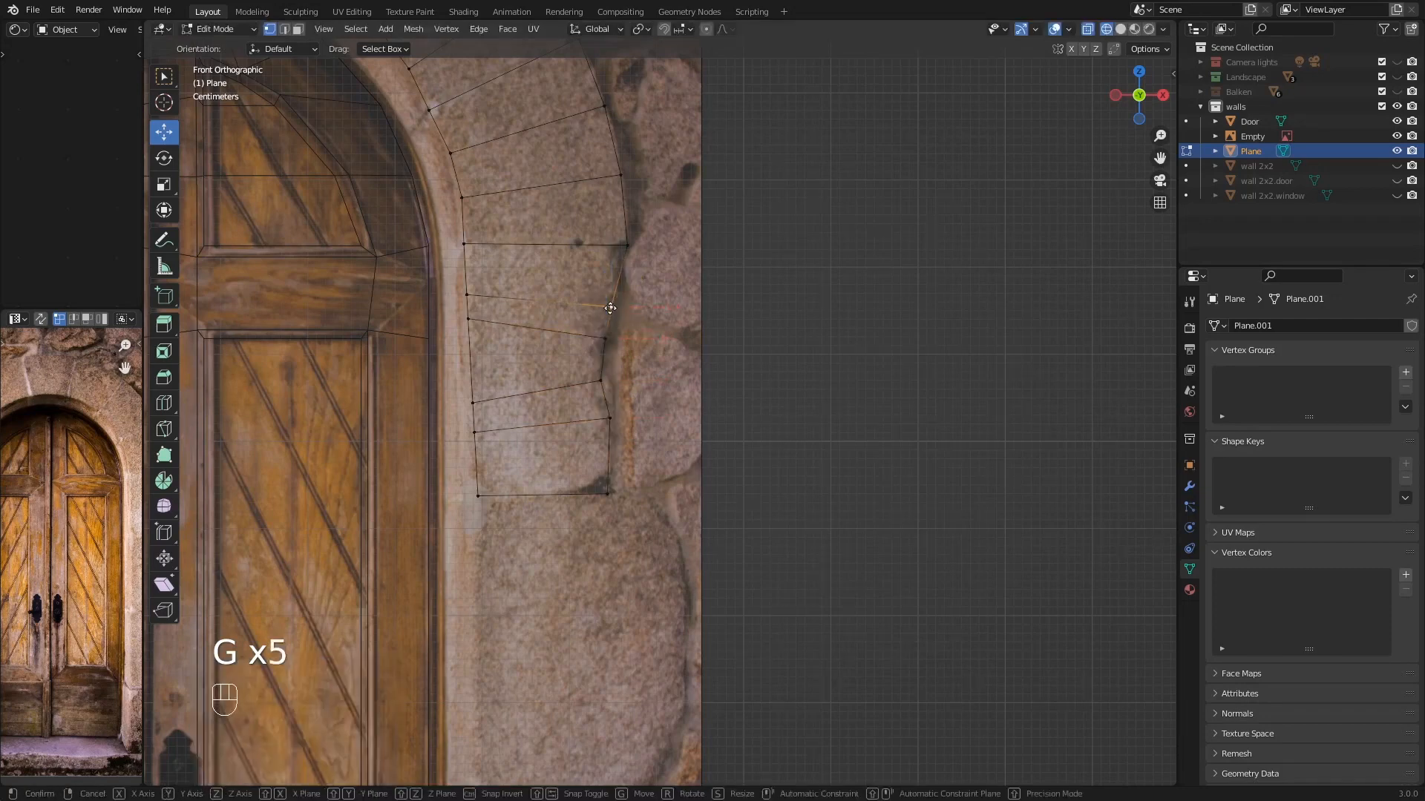
pyautogui.click(616, 312)
# - Shift the outer vertices of the first jamb stone's two lower cuts slightly outward and up, the lowest by about 0.002 m in X and 0.003 m in Z
pyautogui.click(606, 386)
pyautogui.press('g')
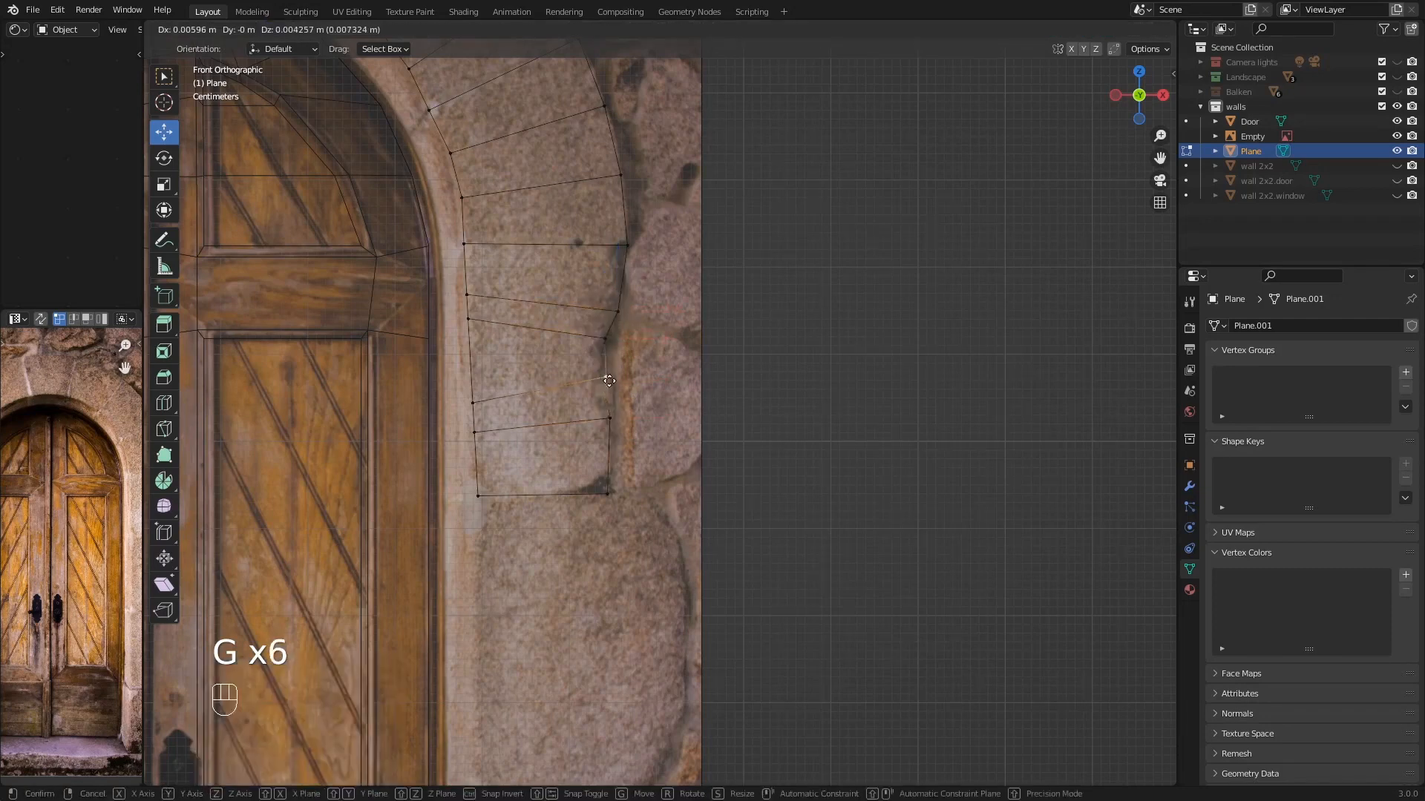
pyautogui.click(605, 378)
pyautogui.click(610, 418)
pyautogui.press('g')
pyautogui.click(612, 420)
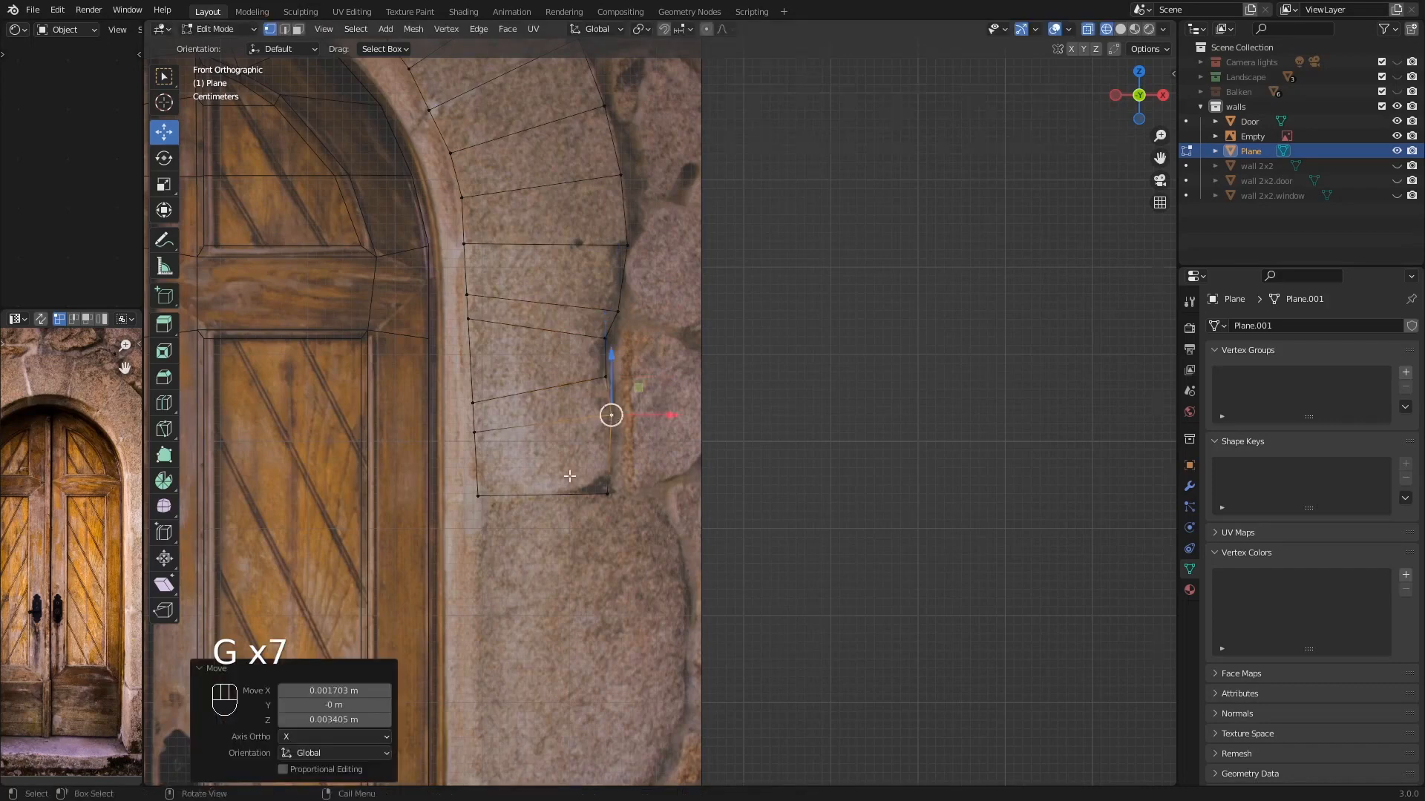
# - Extrude the first jamb stone's bottom edge down to the second jamb stone's lower joint and select the new outer vertex
pyautogui.keyDown('shift'); pyautogui.moveTo(610, 413); pyautogui.dragTo(389, 267, button='middle'); pyautogui.keyUp('shift')
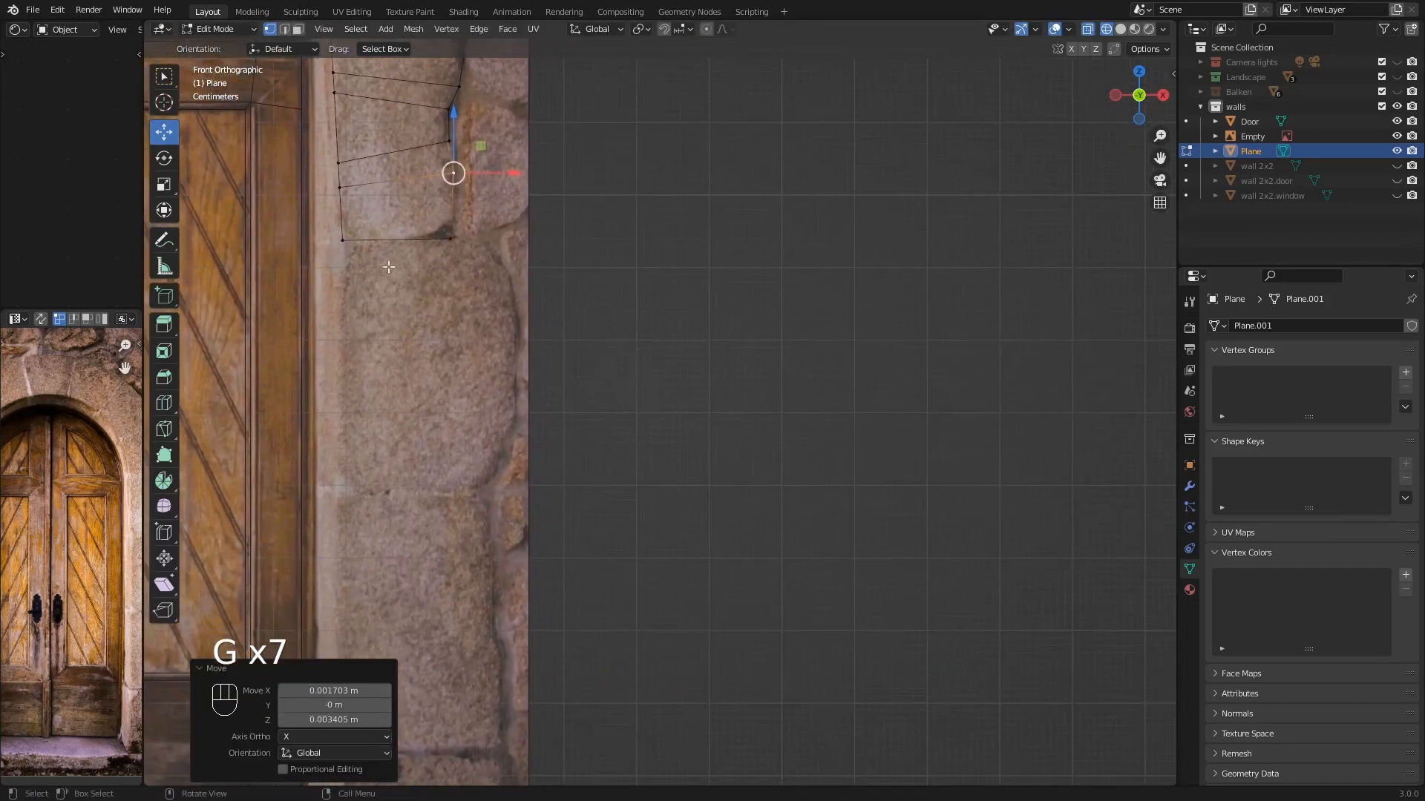
pyautogui.click(343, 240)
pyautogui.keyDown('shift'); pyautogui.click(450, 239); pyautogui.keyUp('shift')
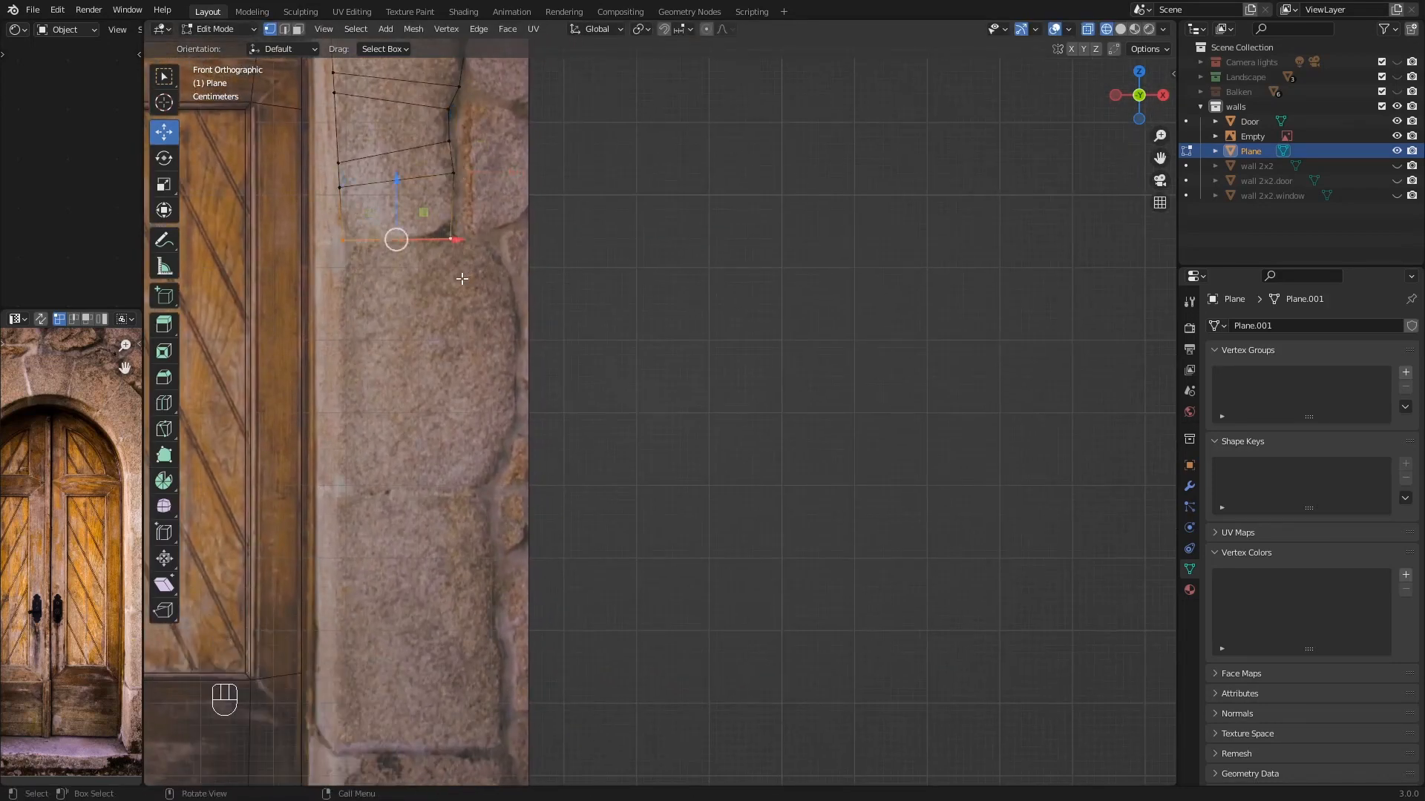
pyautogui.press('e')
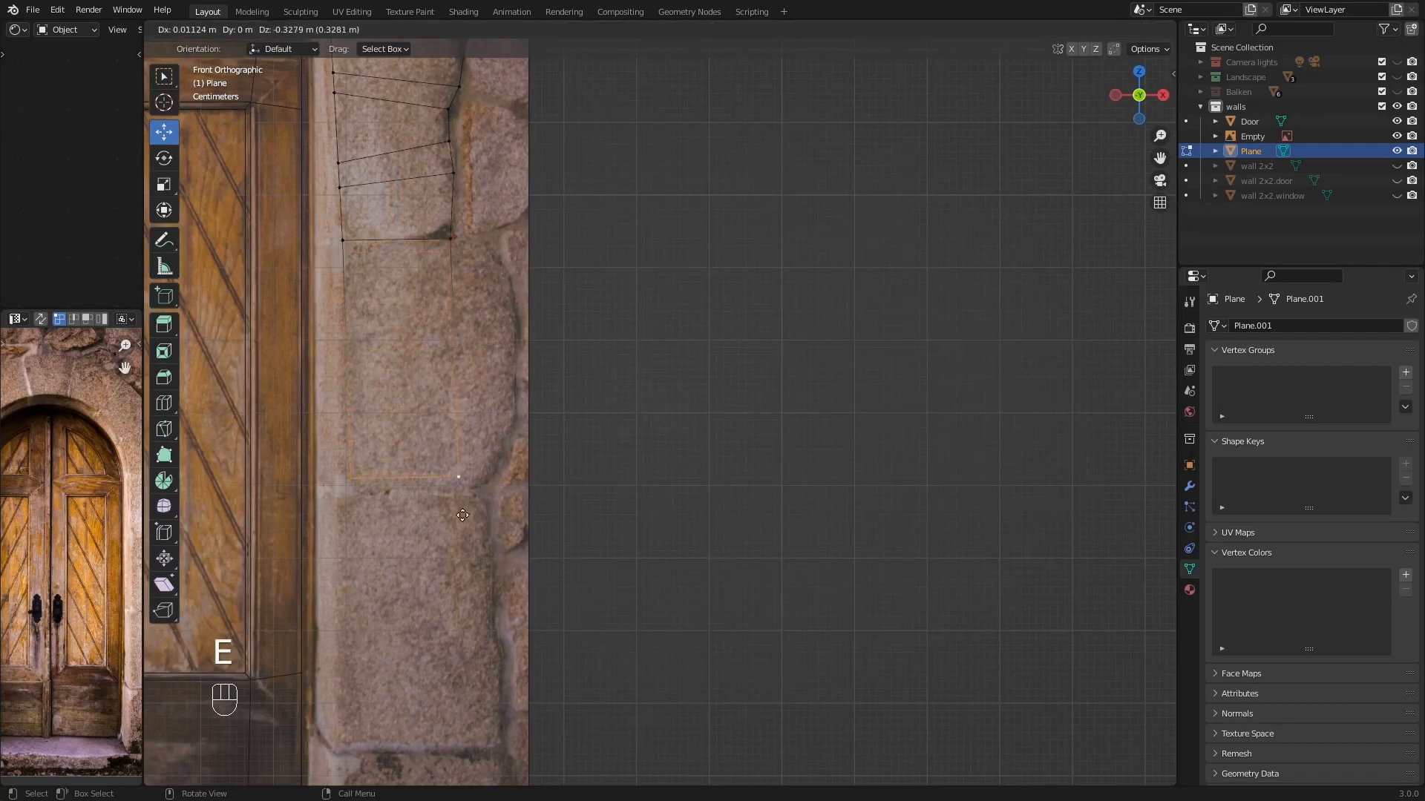
pyautogui.click(461, 526)
pyautogui.click(456, 487)
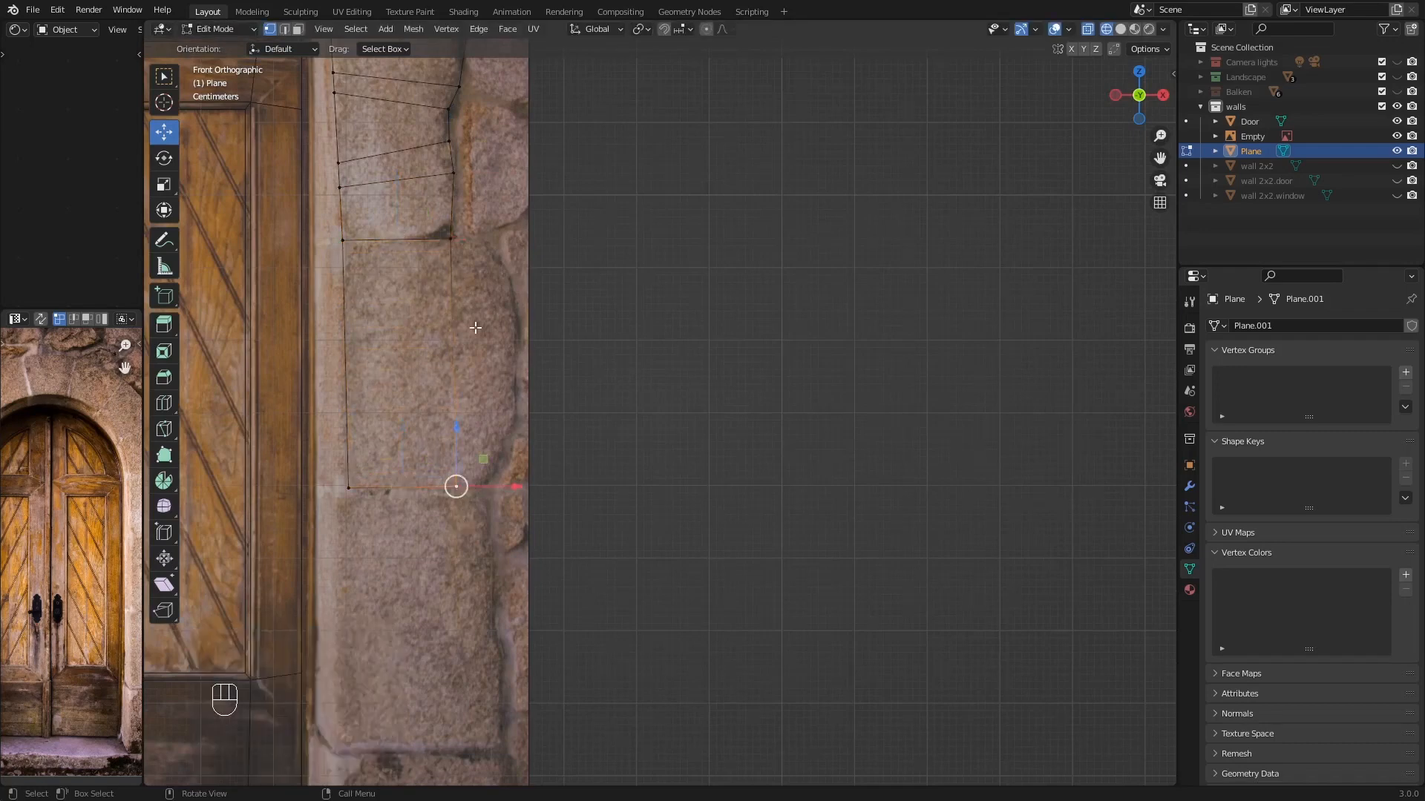
# - Move the outer vertex at the joint between the first and second jamb stones about 0.004 m outward along X
pyautogui.keyDown('shift'); pyautogui.moveTo(475, 373); pyautogui.dragTo(418, 407, button='middle'); pyautogui.keyUp('shift')
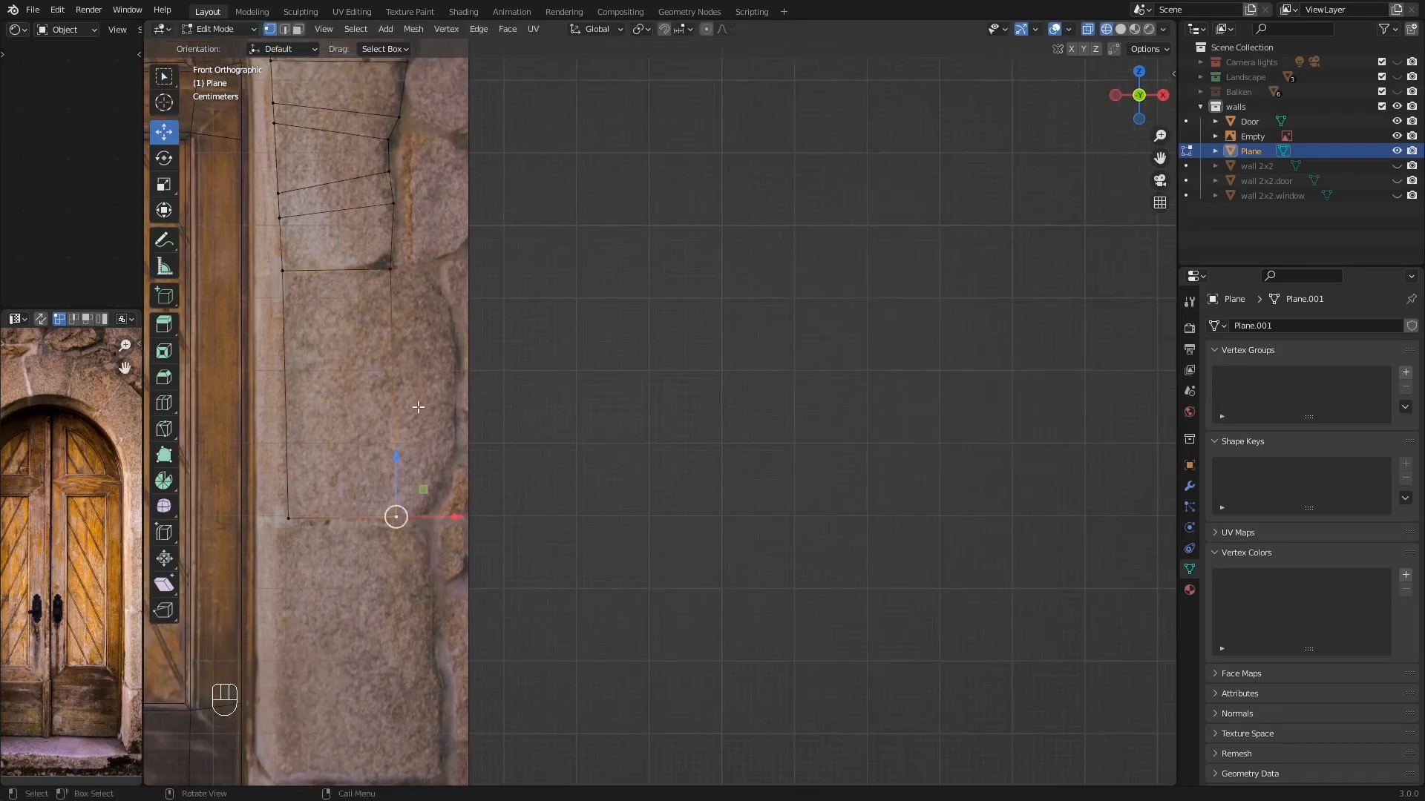
pyautogui.click(390, 267)
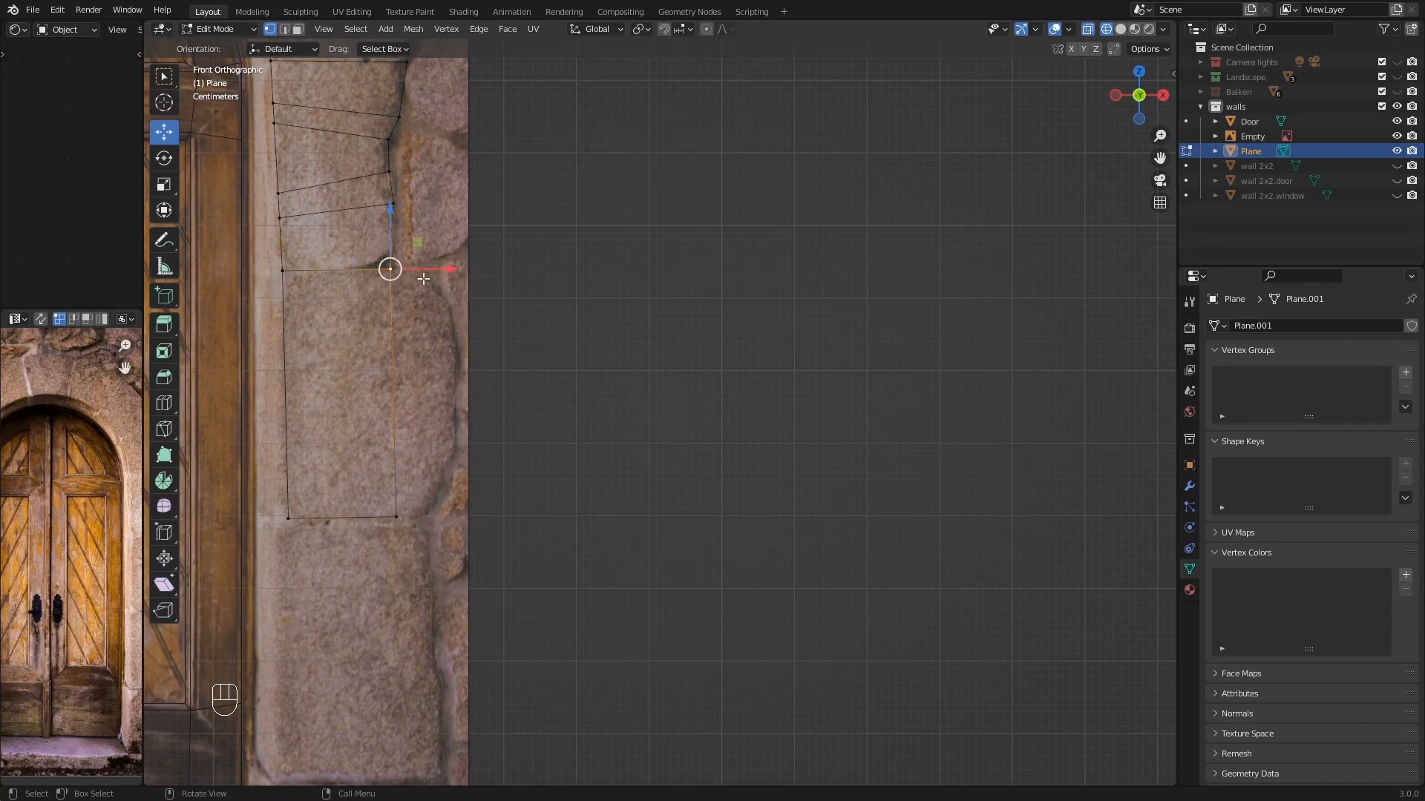
pyautogui.press('g')
pyautogui.click(431, 279)
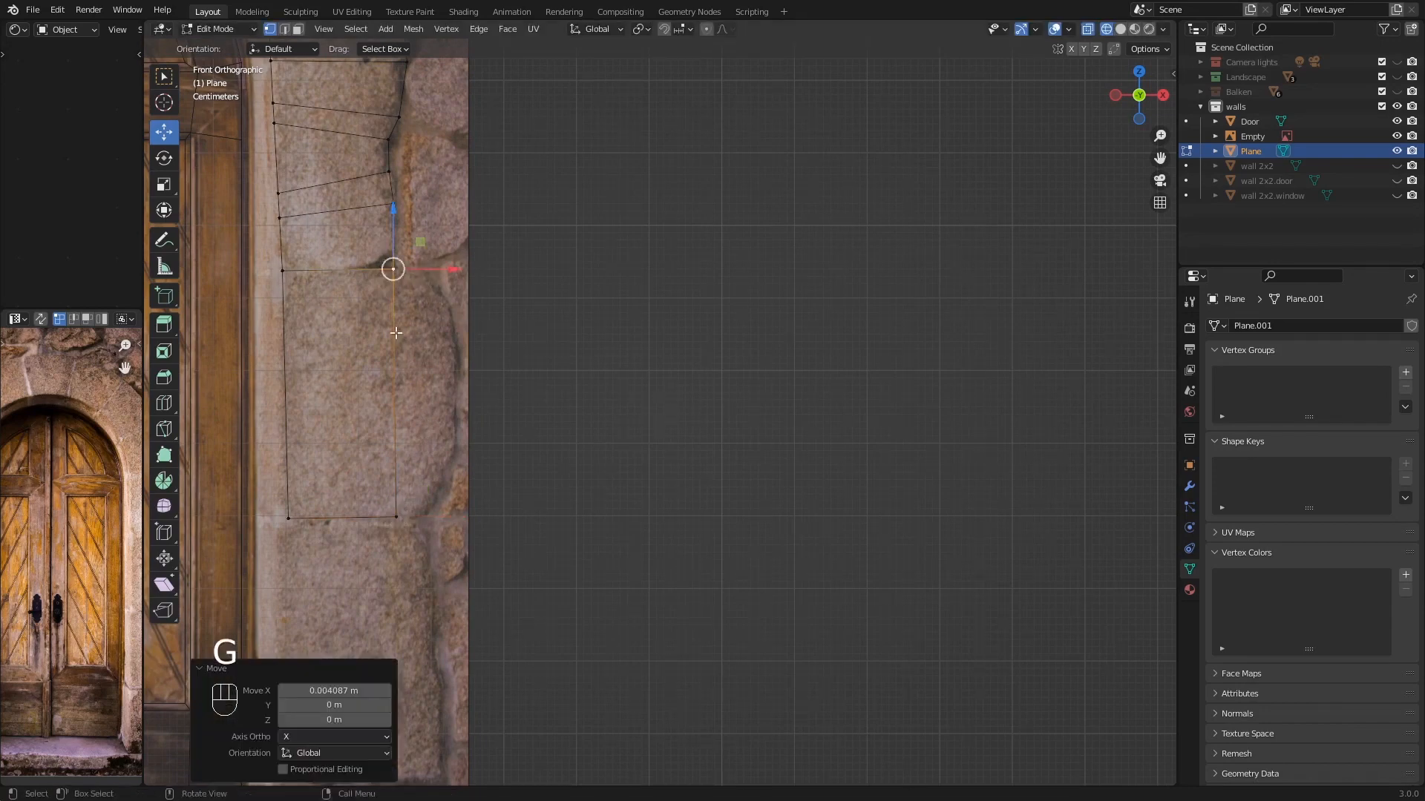
# - Add three loop cuts across the second jamb stone and move their outer vertices outward along X to the stone's edge
pyautogui.hotkey('ctrl', 'r')
pyautogui.scroll(3, 400, 356)
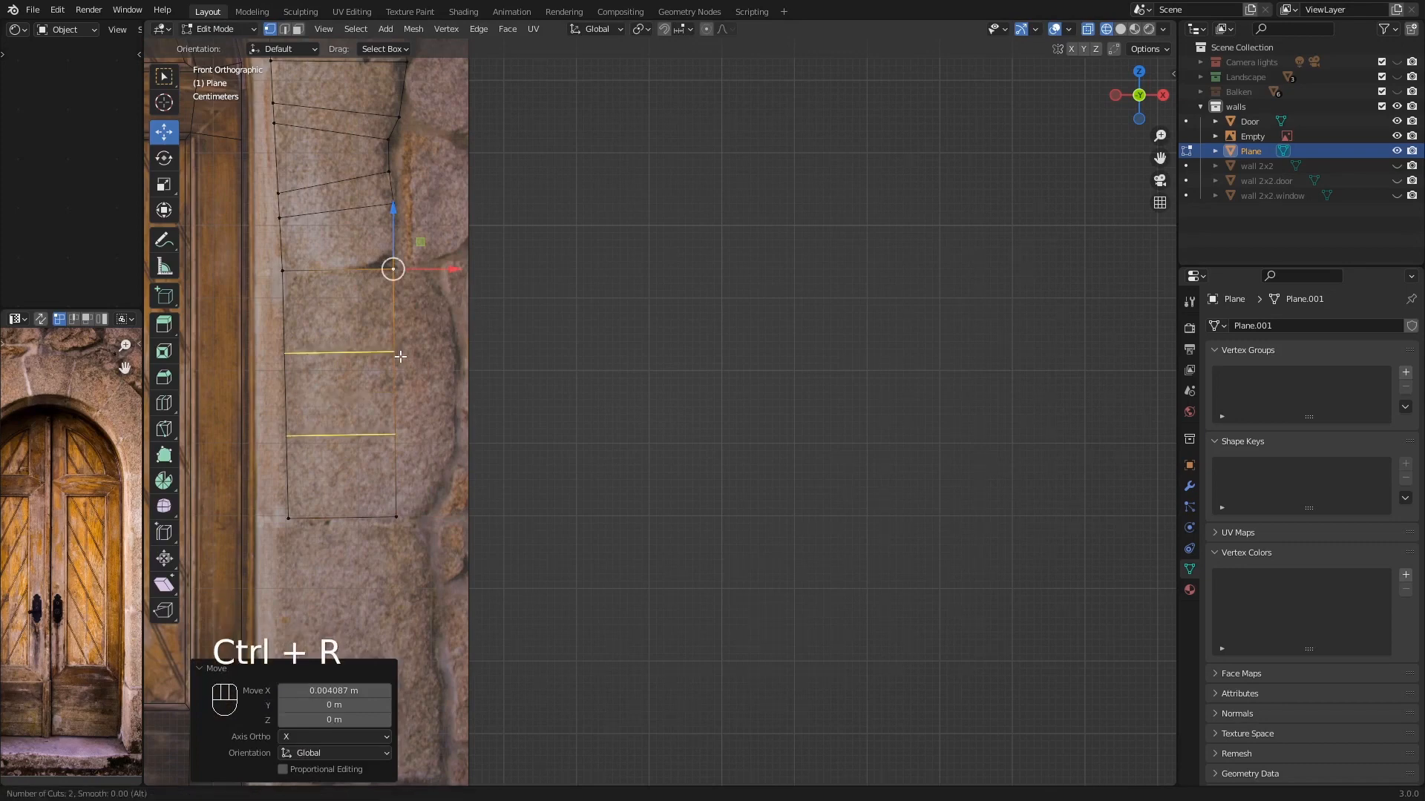
pyautogui.click(401, 355)
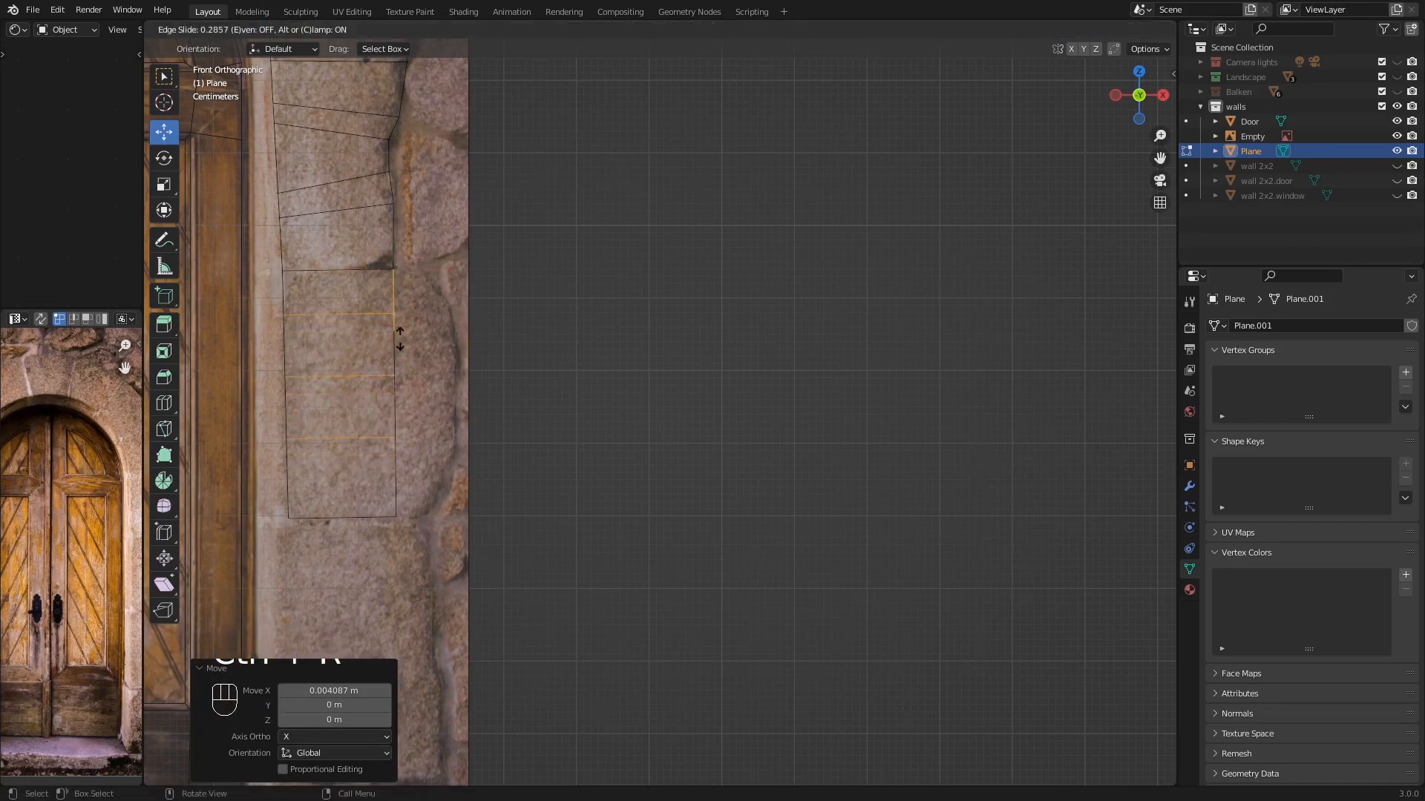
pyautogui.rightClick(398, 343)
pyautogui.click(394, 319)
pyautogui.keyDown('shift'); pyautogui.click(395, 381); pyautogui.keyUp('shift')
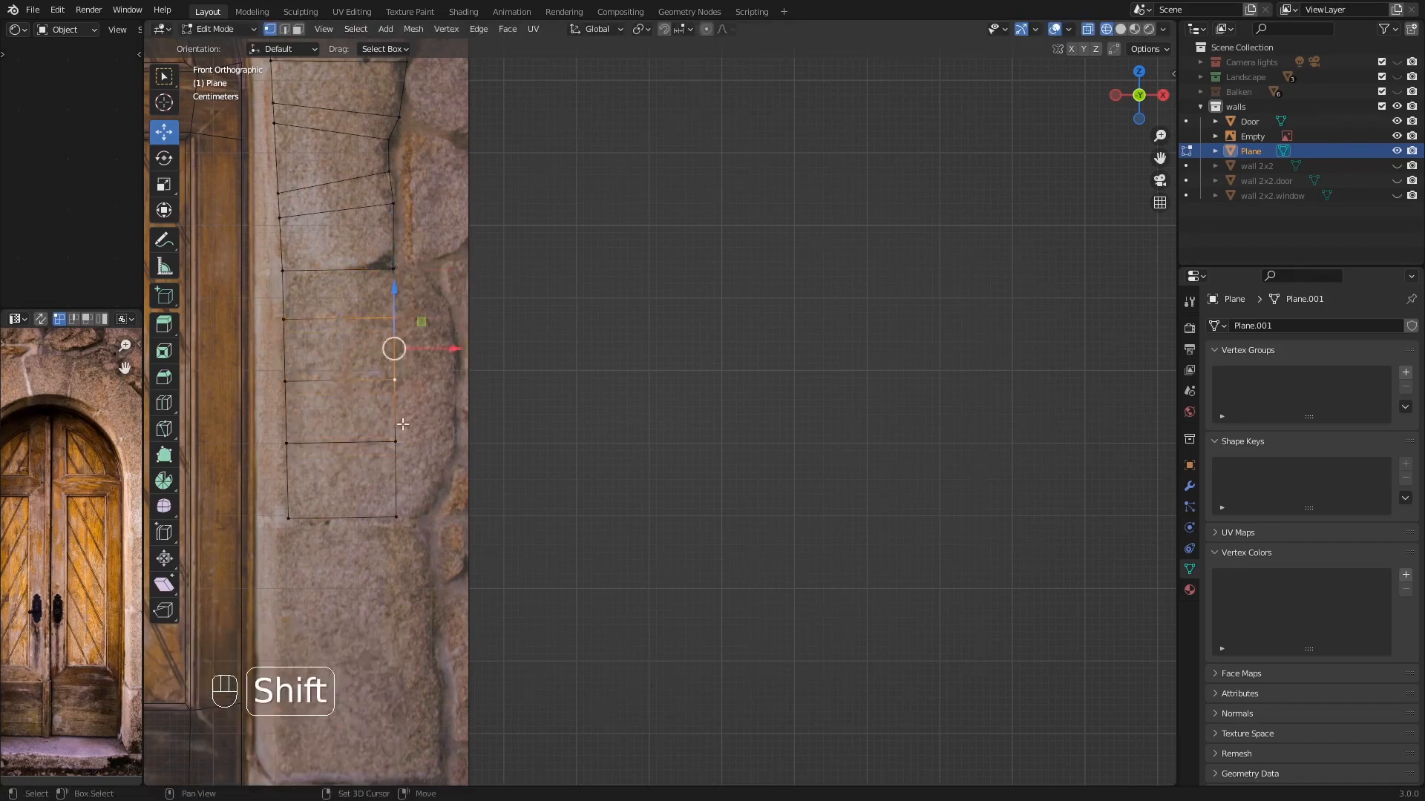
pyautogui.keyDown('shift'); pyautogui.click(396, 443); pyautogui.keyUp('shift')
pyautogui.moveTo(432, 380); pyautogui.dragTo(494, 376)
# - Move the lowest cut's outer vertex about 0.004 m inward and 0.009 m down, and the stone's lower outer corner 0.027 m outward and 0.002 m up
pyautogui.click(454, 451)
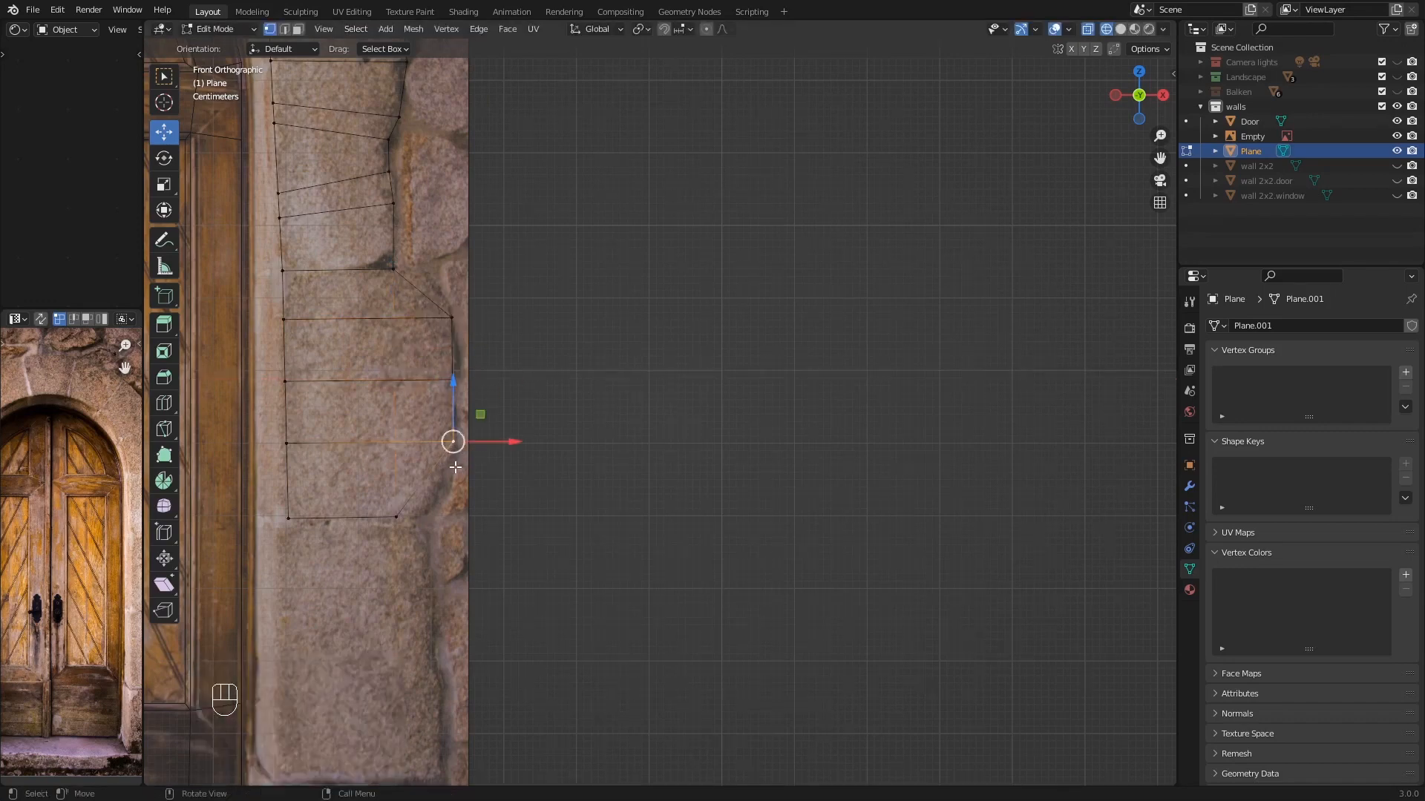
pyautogui.press('g')
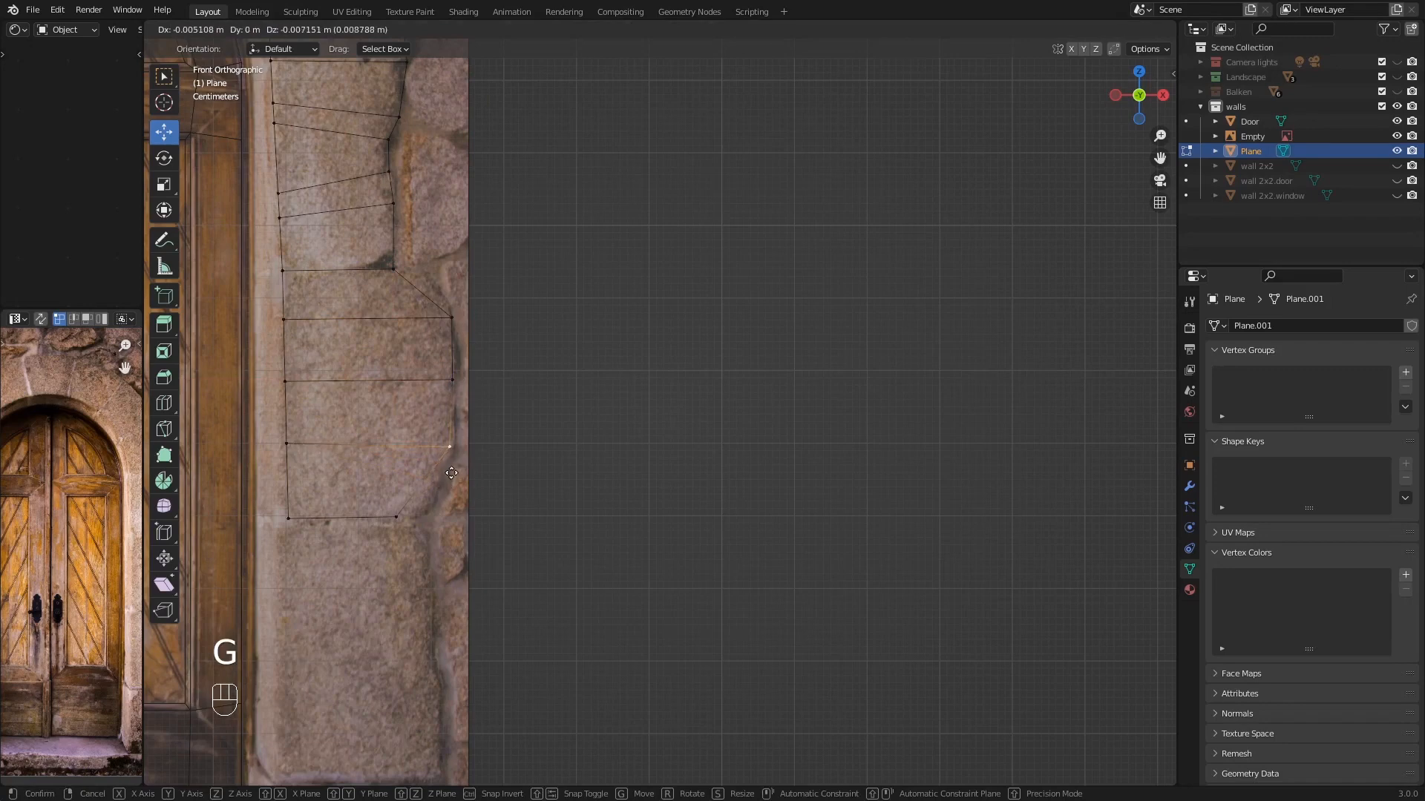
pyautogui.click(452, 474)
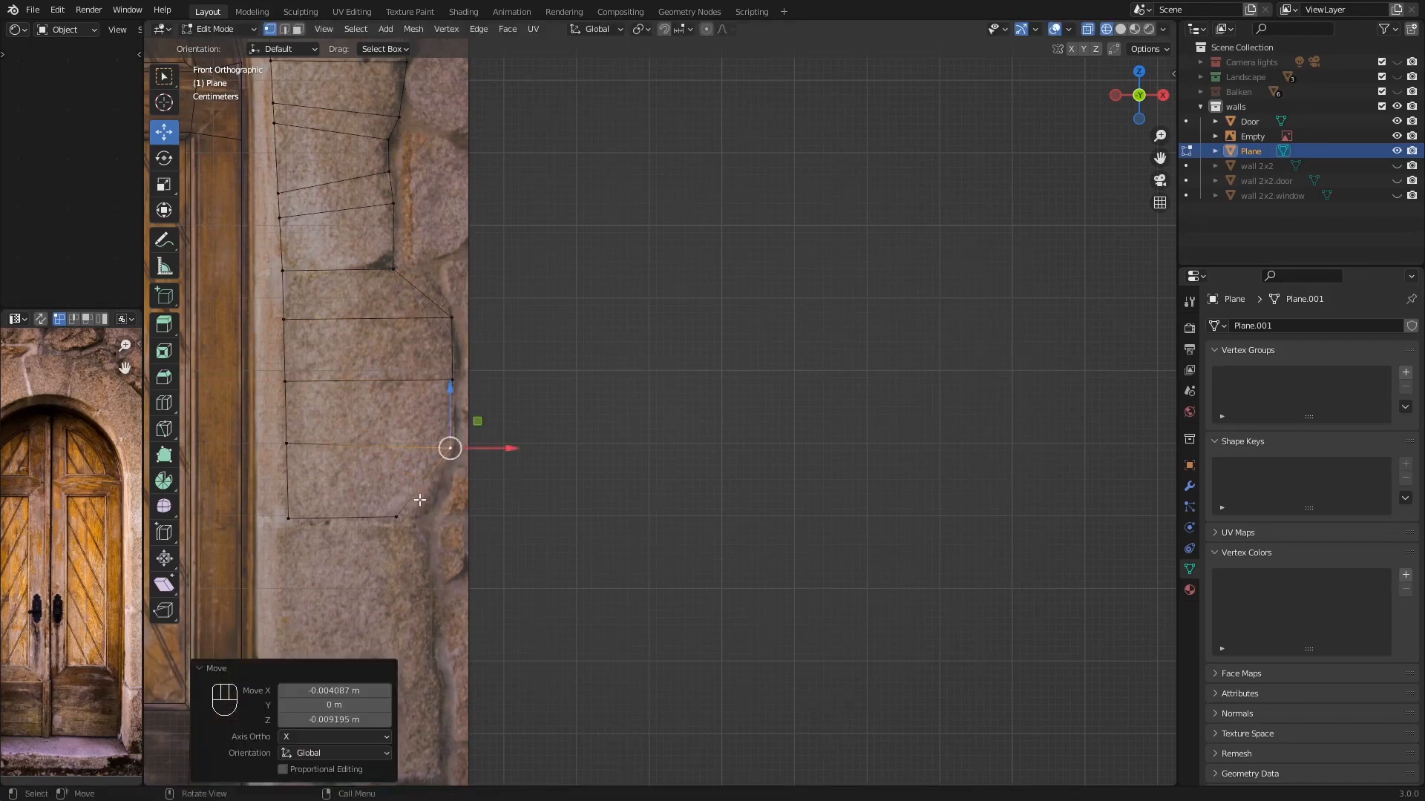
pyautogui.click(405, 527)
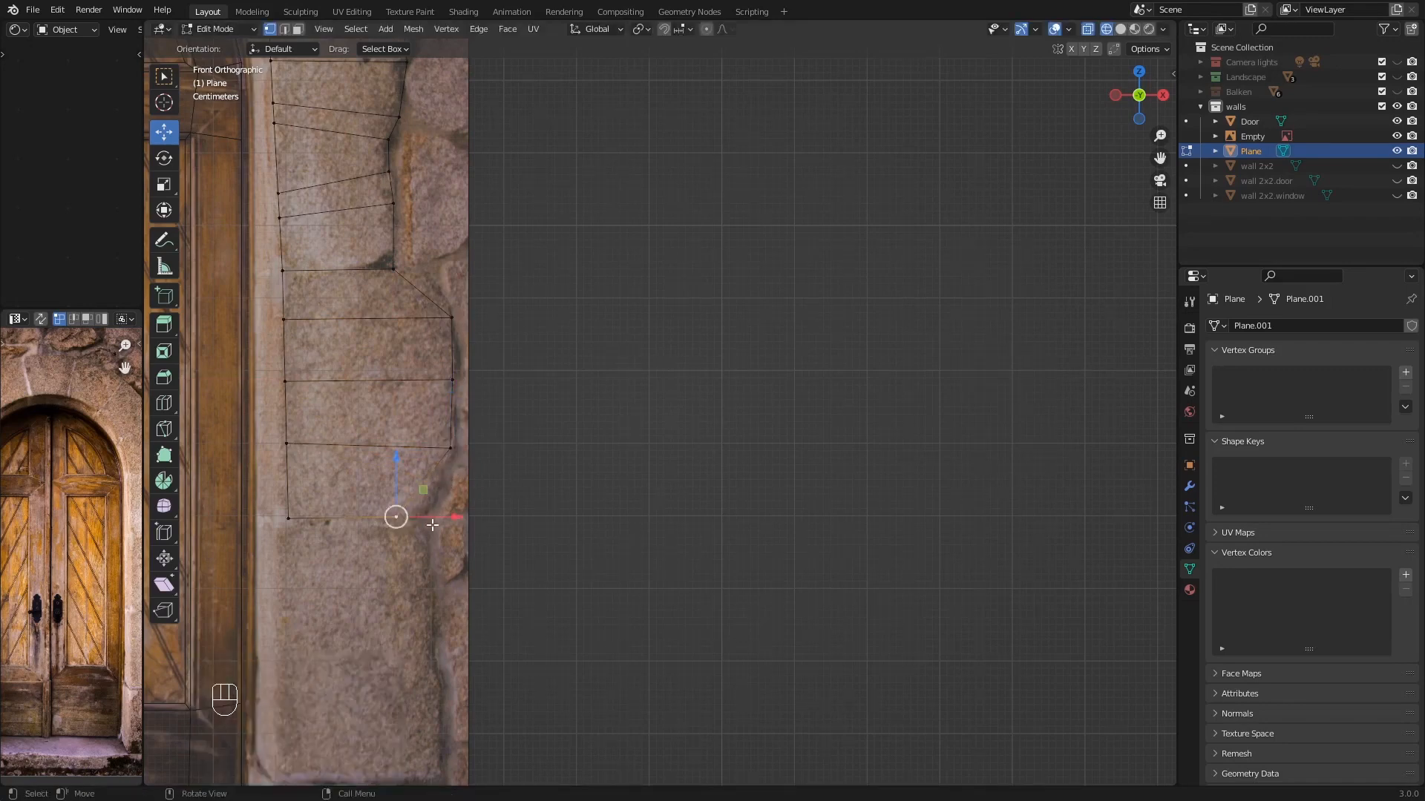
pyautogui.press('g')
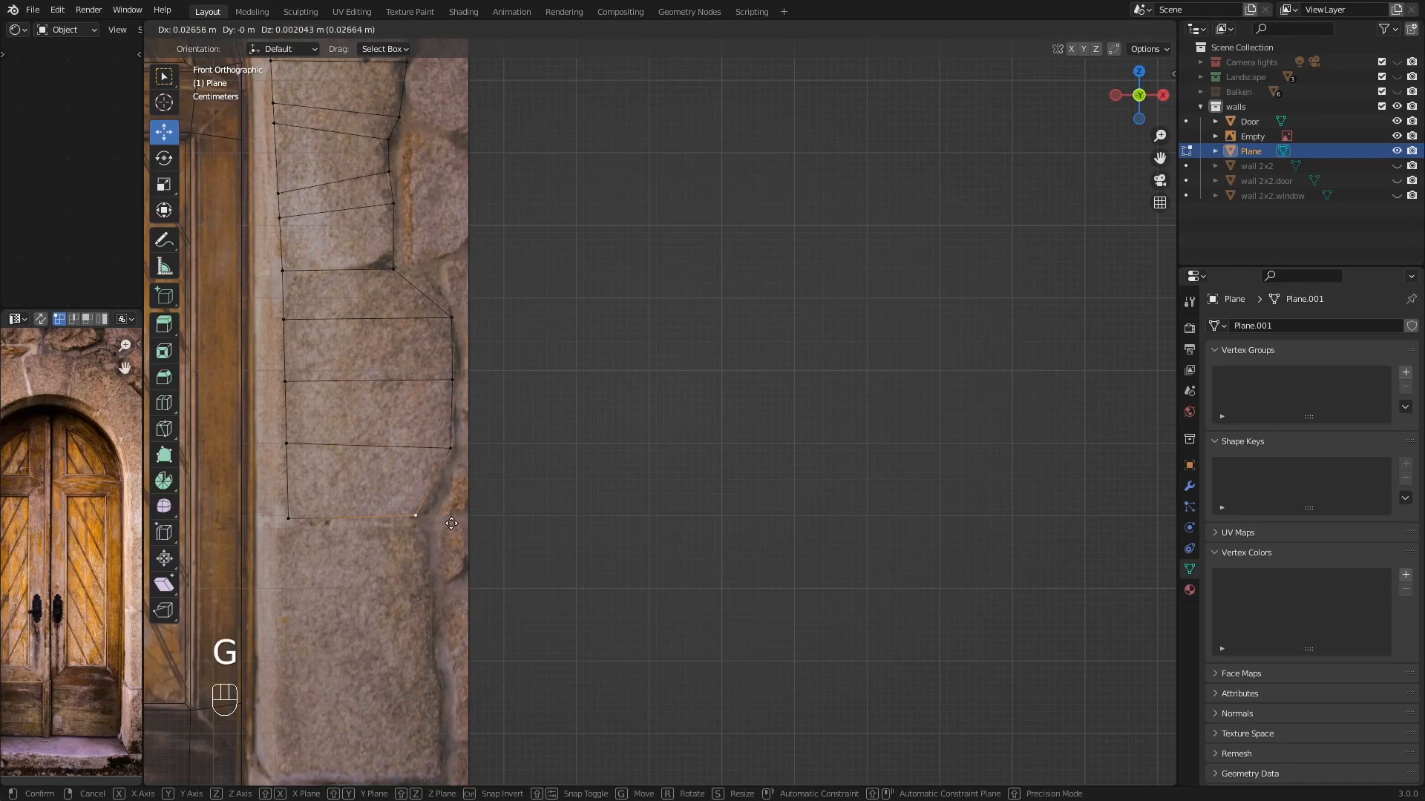
pyautogui.click(452, 524)
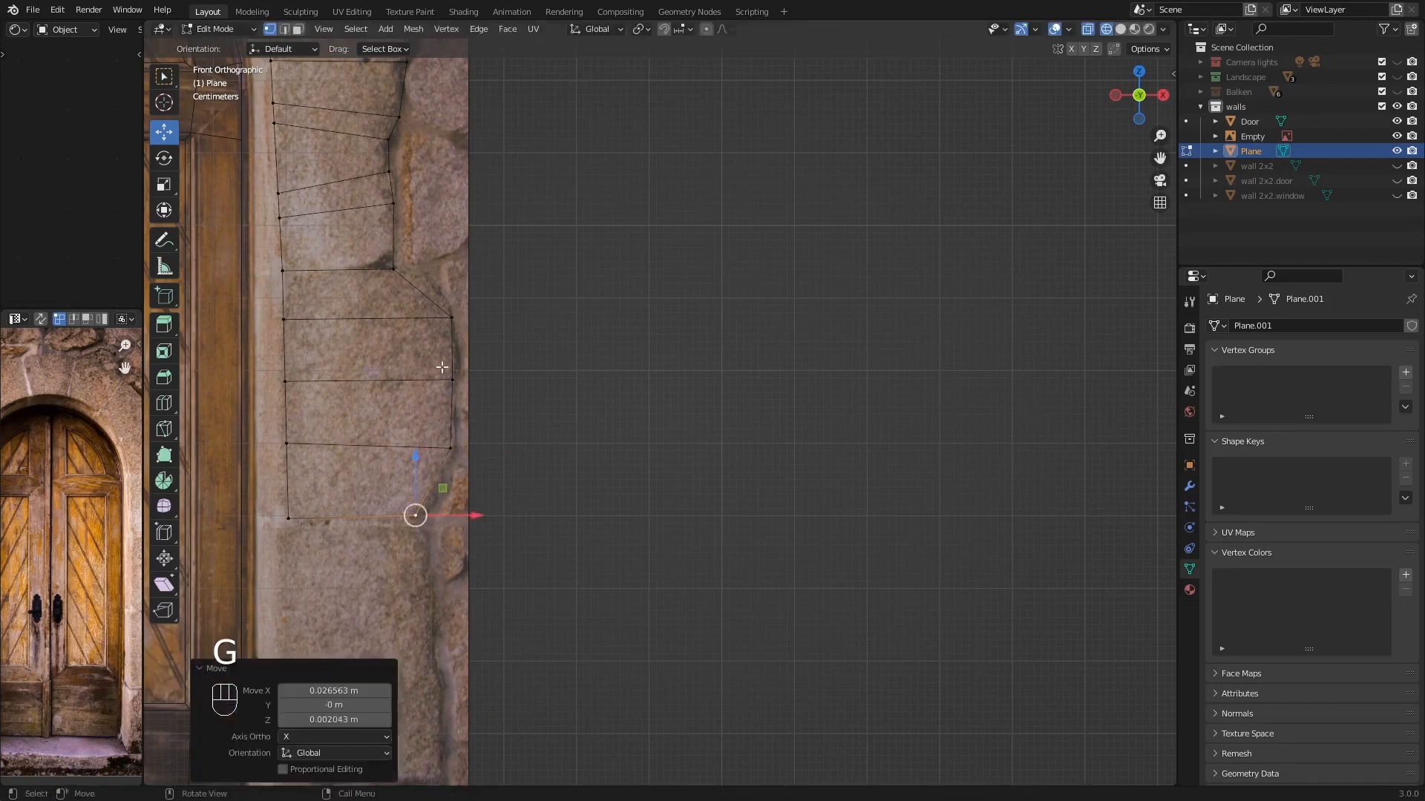
# - Add a loop cut near the second jamb stone's top with factor about 0.25 and move its outer vertex 0.014 m outward and 0.015 m up
pyautogui.hotkey('ctrl', 'r')
pyautogui.click(415, 295)
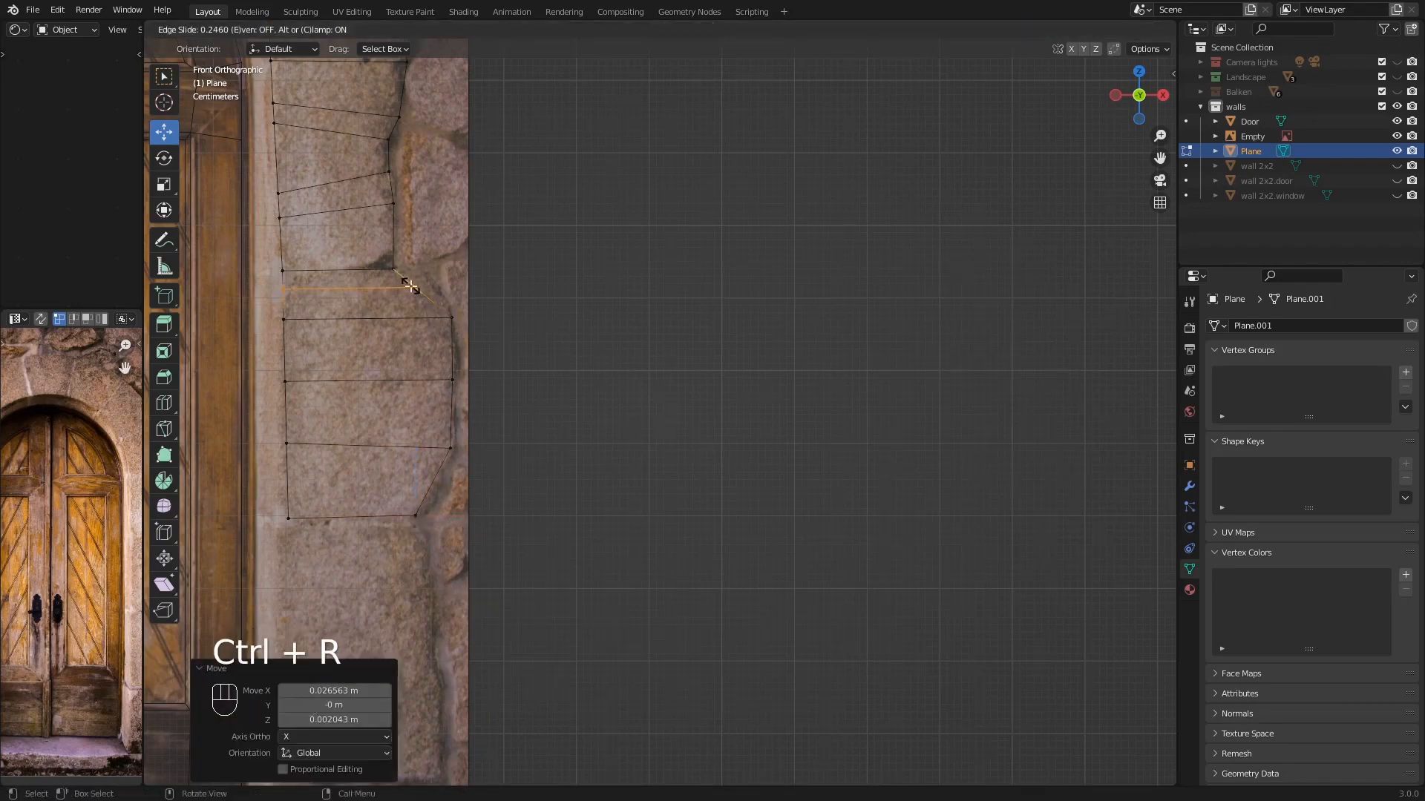
pyautogui.click(411, 287)
pyautogui.press('g')
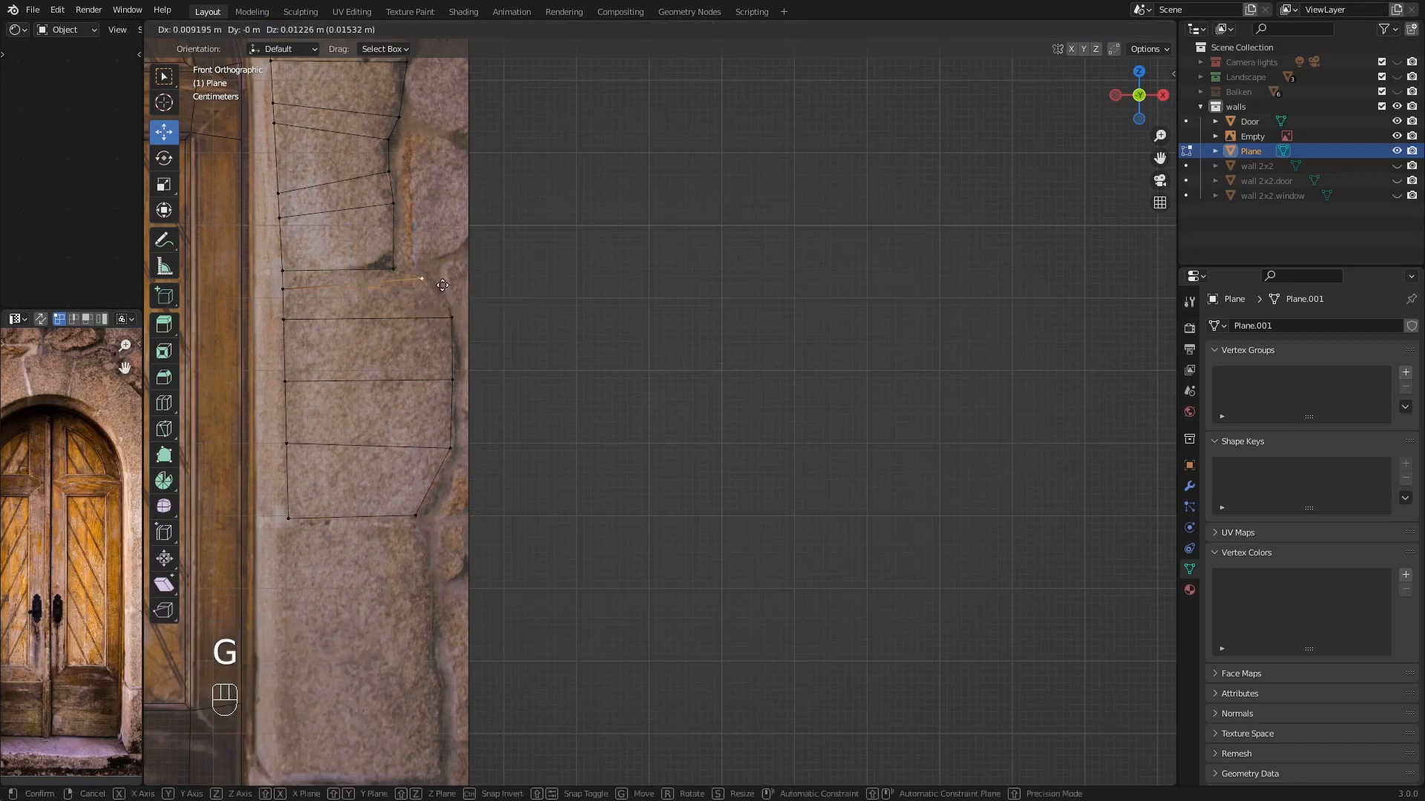
pyautogui.click(446, 283)
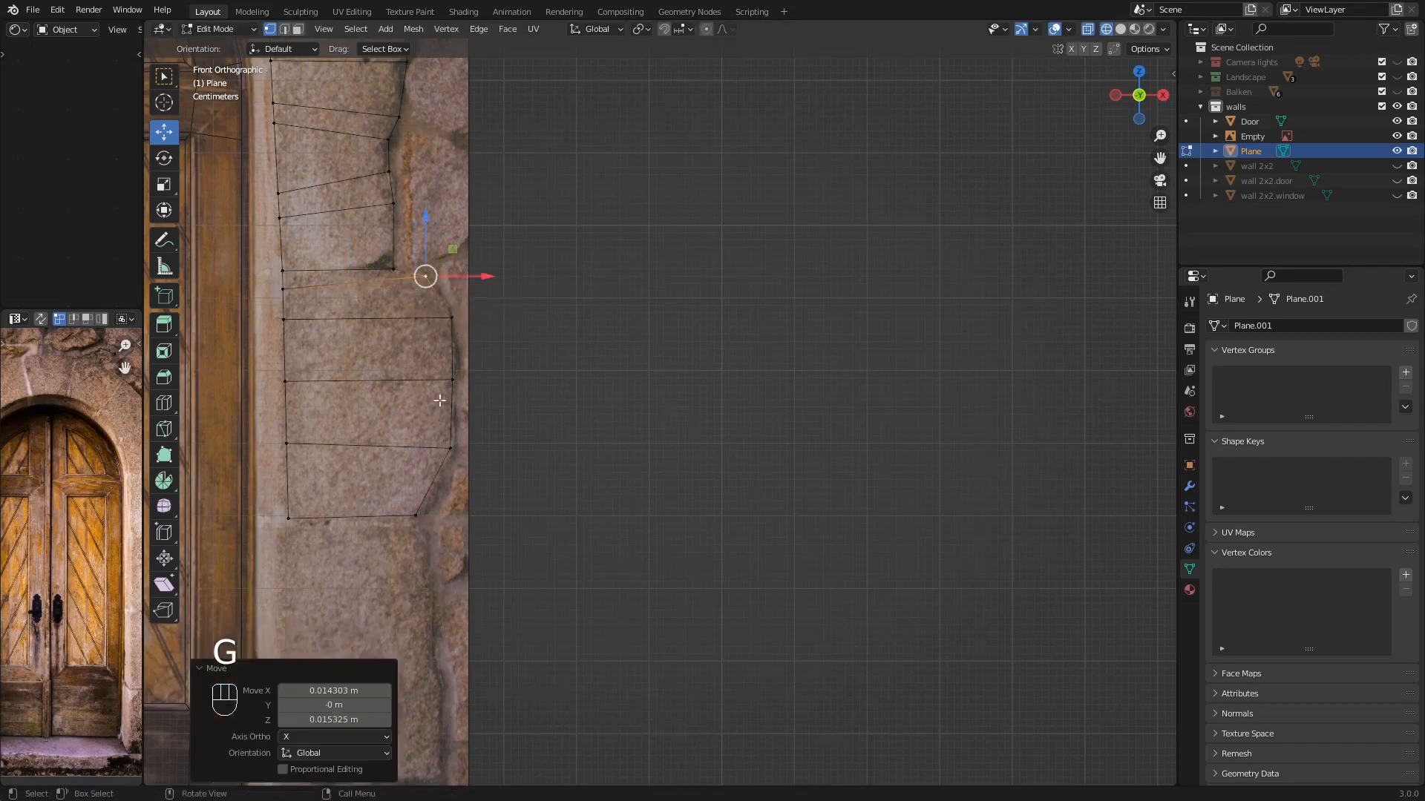
# - Add a loop cut near the second jamb stone's bottom with factor about 0.05 and move its outer vertex 0.002 m outward and 0.016 m down
pyautogui.hotkey('ctrl', 'r')
pyautogui.click(431, 485)
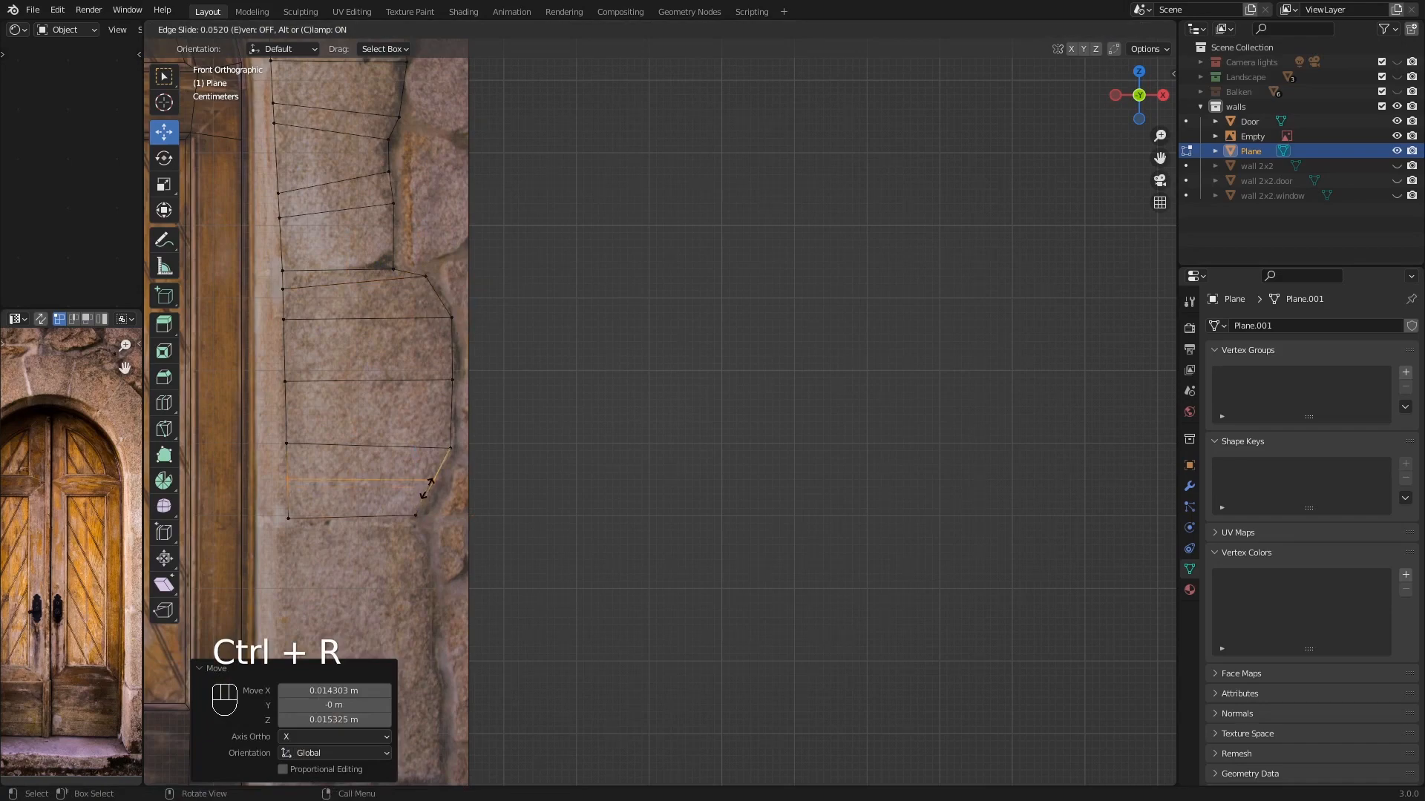
pyautogui.click(429, 486)
pyautogui.click(435, 490)
pyautogui.press('g')
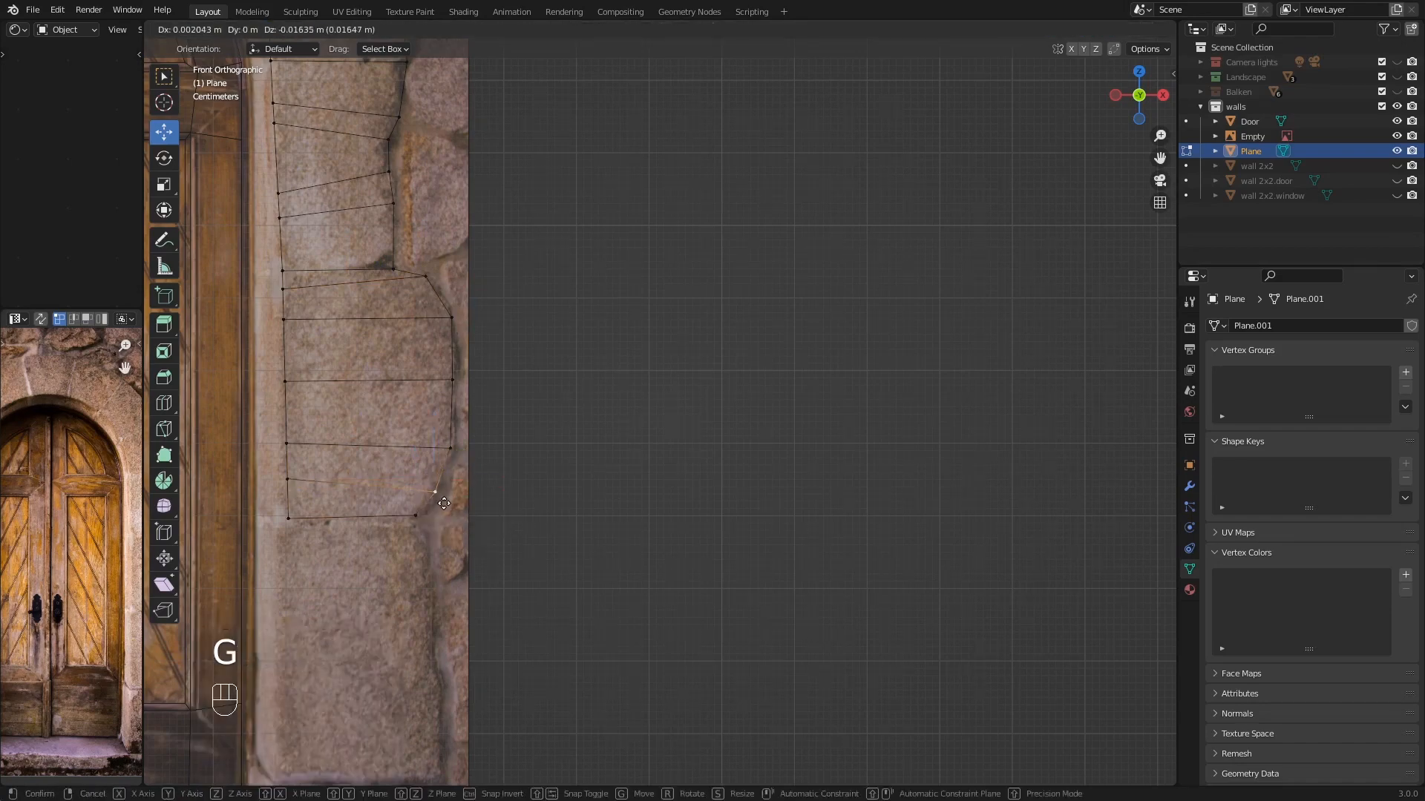
pyautogui.click(444, 503)
# - Extrude the second jamb stone's bottom edge down to the third jamb stone's lower joint
pyautogui.scroll(-3, 389, 512)
pyautogui.keyDown('shift'); pyautogui.moveTo(386, 511); pyautogui.dragTo(328, 292, button='middle'); pyautogui.keyUp('shift')
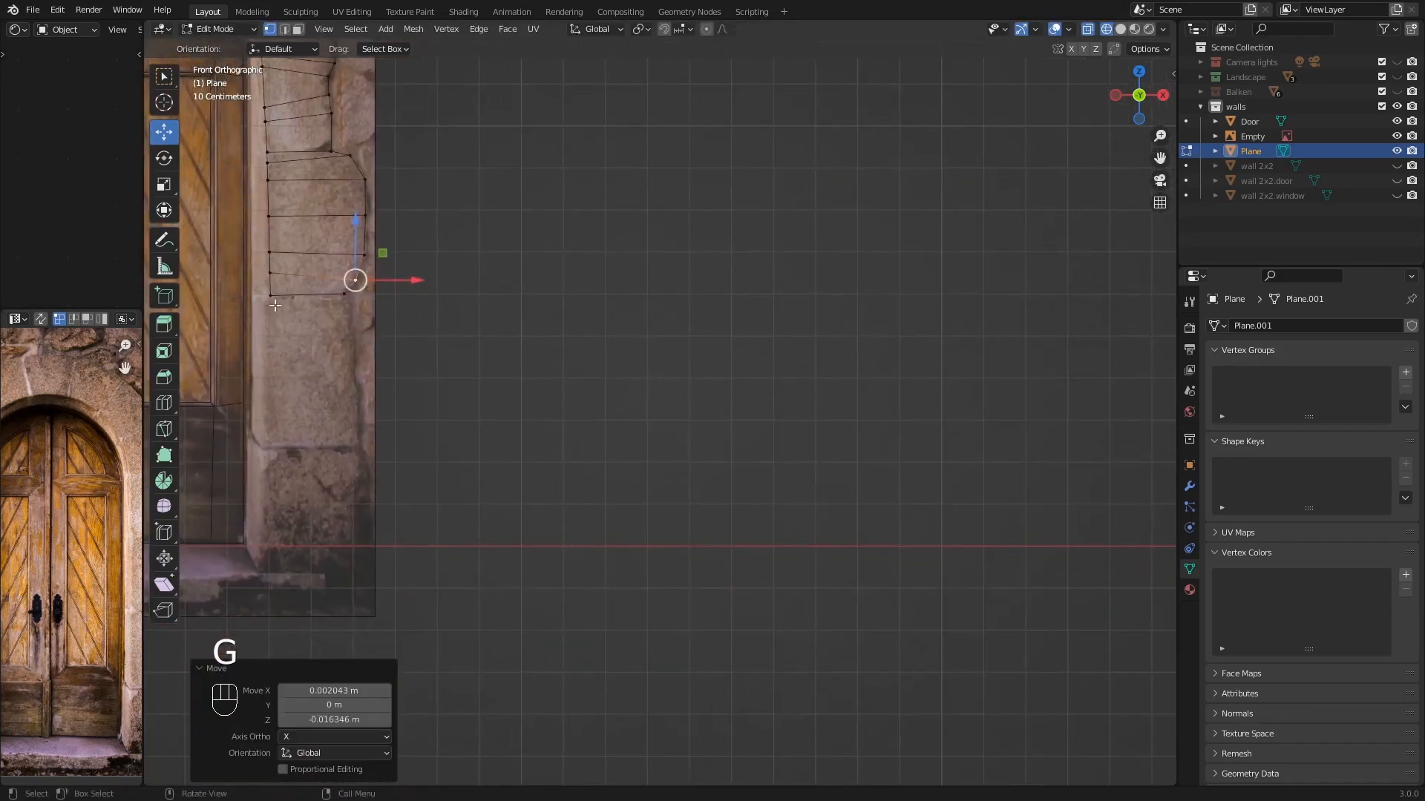
pyautogui.click(271, 298)
pyautogui.keyDown('shift'); pyautogui.click(343, 294); pyautogui.keyUp('shift')
pyautogui.press('e')
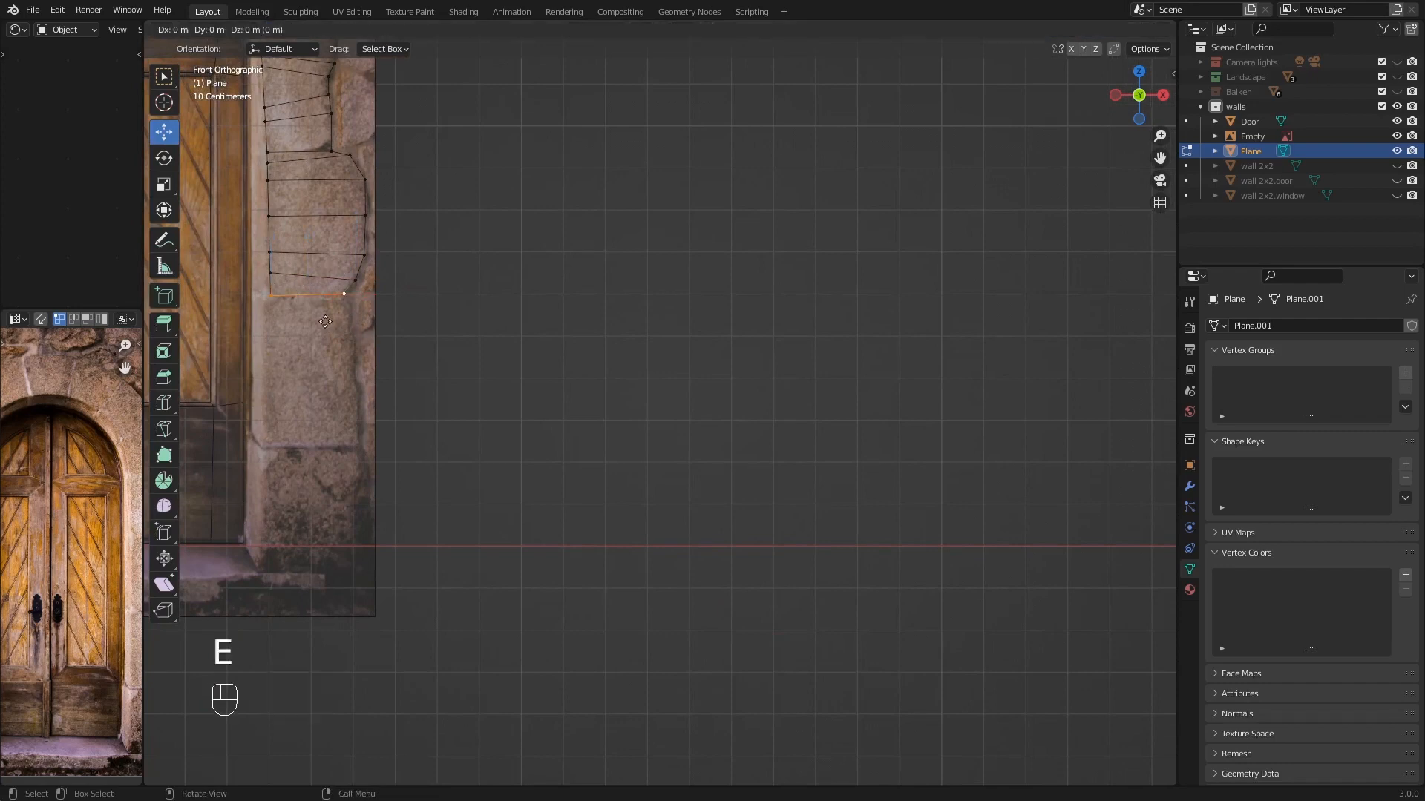
pyautogui.click(321, 473)
# - Move the third jamb stone's lower outer vertex about 0.044 m outward and 0.001 m up
pyautogui.keyDown('shift'); pyautogui.moveTo(365, 446); pyautogui.dragTo(490, 443, button='middle'); pyautogui.keyUp('shift')
pyautogui.scroll(2, 334, 455)
pyautogui.click(488, 438)
pyautogui.press('g')
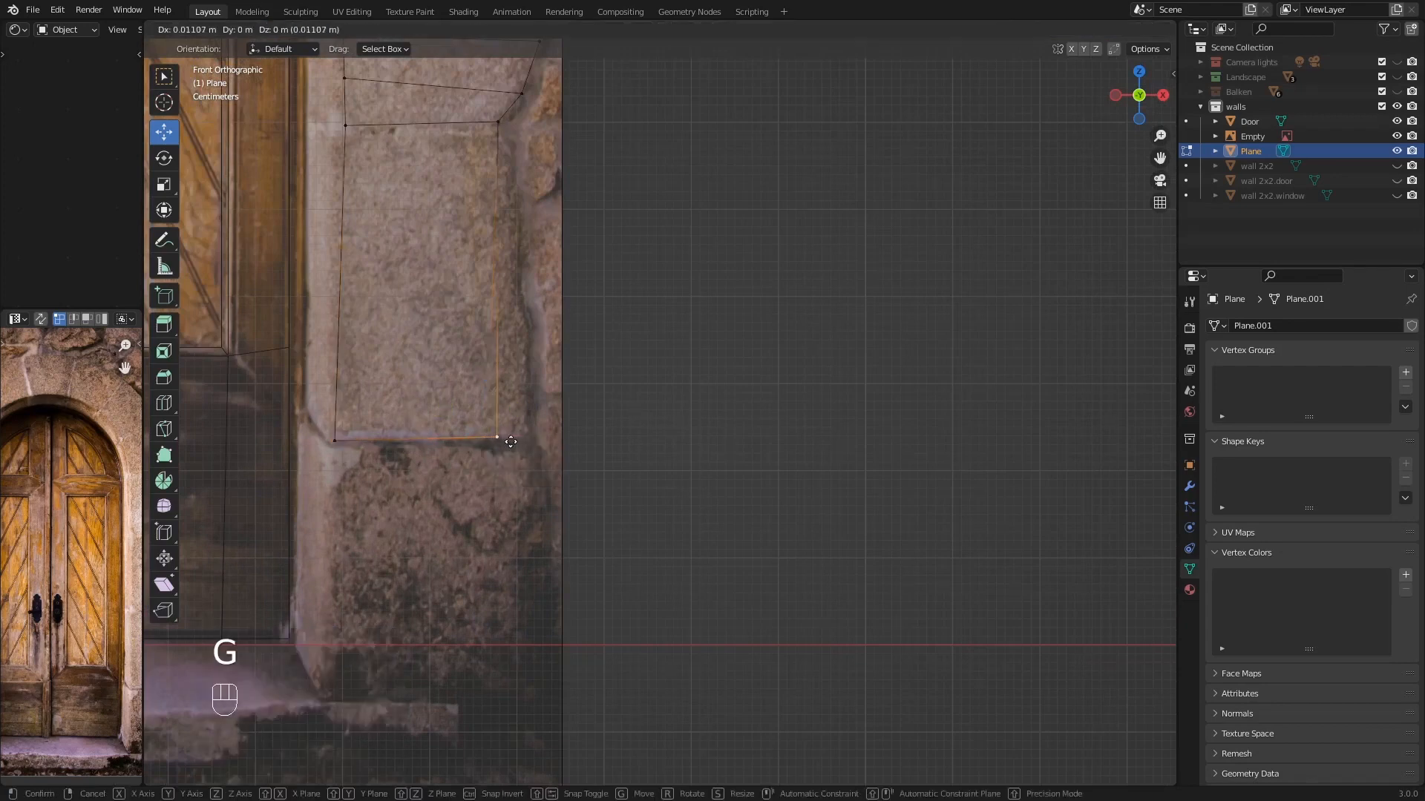
pyautogui.click(539, 441)
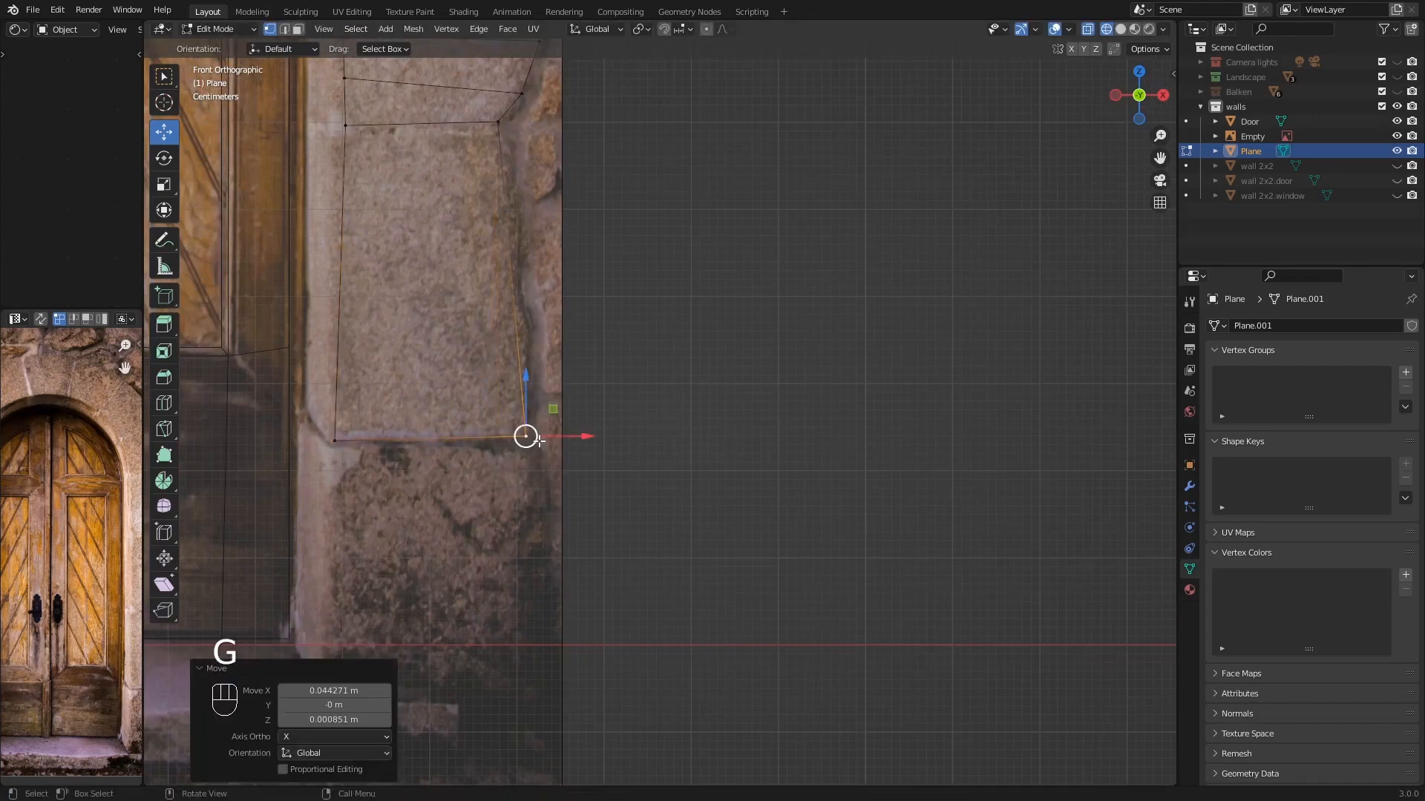
# - Add a loop cut in the lower half of the third jamb stone and move its outer vertex about 0.014 m outward along X
pyautogui.hotkey('ctrl', 'r')
pyautogui.click(528, 365)
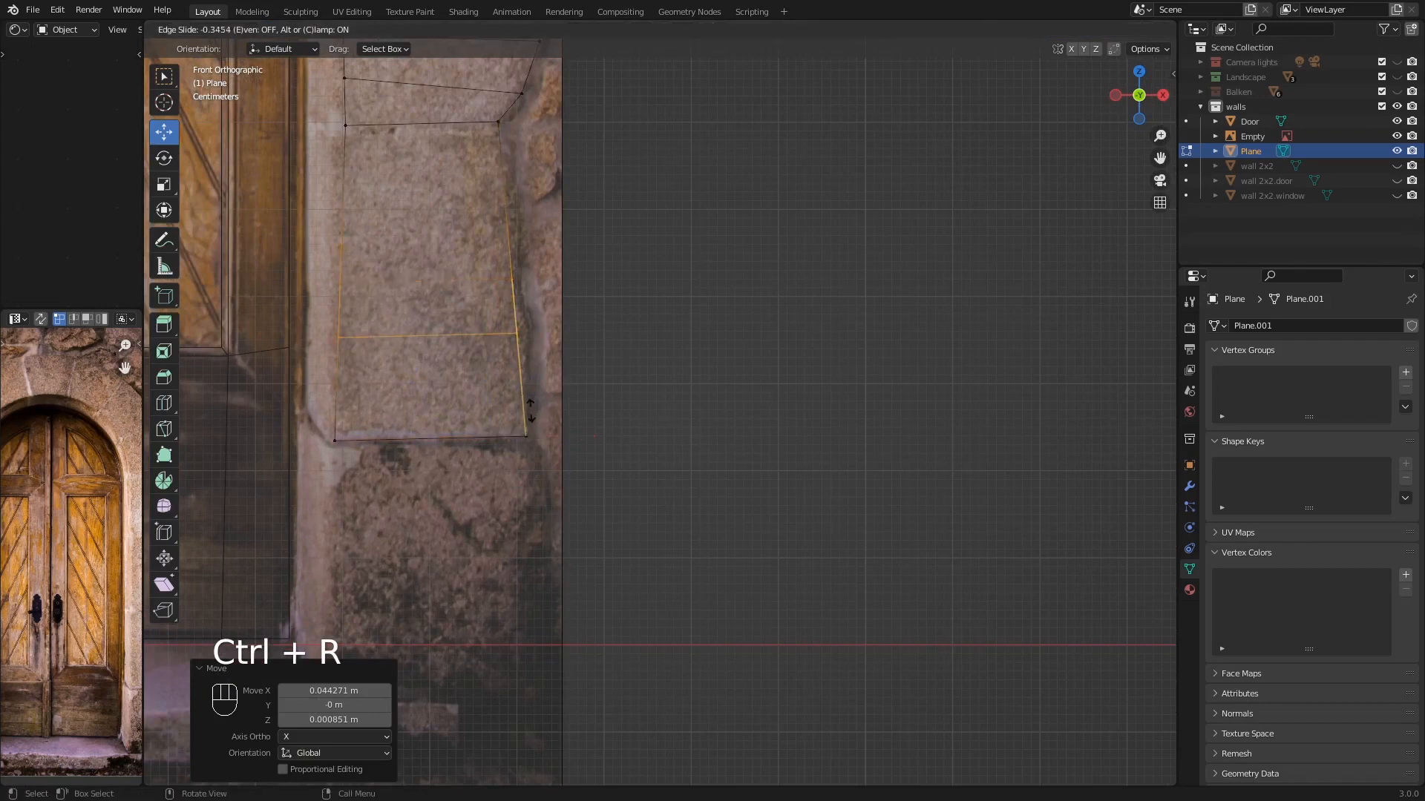
pyautogui.click(530, 408)
pyautogui.click(533, 340)
pyautogui.press('g')
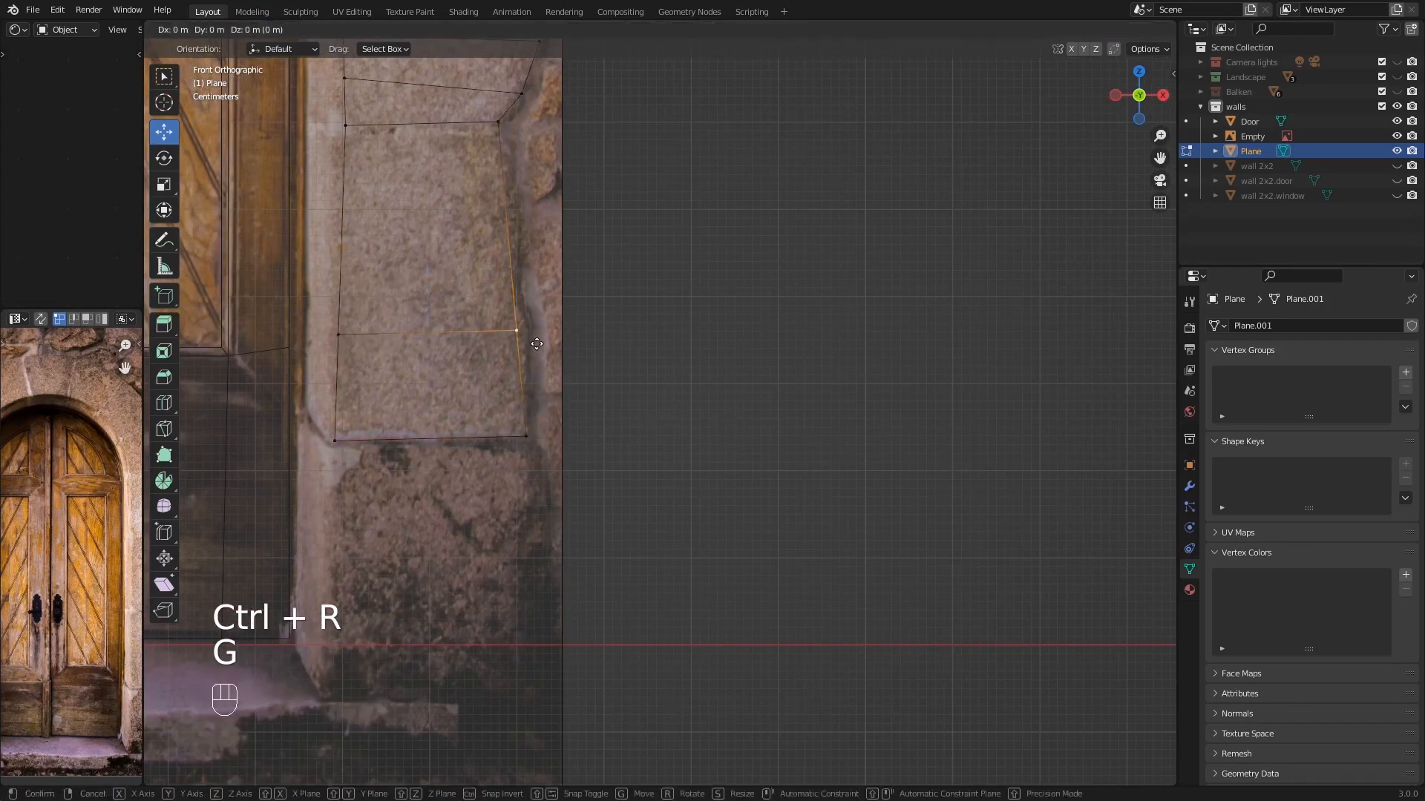
pyautogui.click(550, 345)
# - Add a loop cut near the third jamb stone's top and move its outer vertex about 0.012 m outward along X
pyautogui.keyDown('shift'); pyautogui.moveTo(517, 217); pyautogui.dragTo(516, 292, button='middle'); pyautogui.keyUp('shift')
pyautogui.hotkey('ctrl', 'r')
pyautogui.click(511, 251)
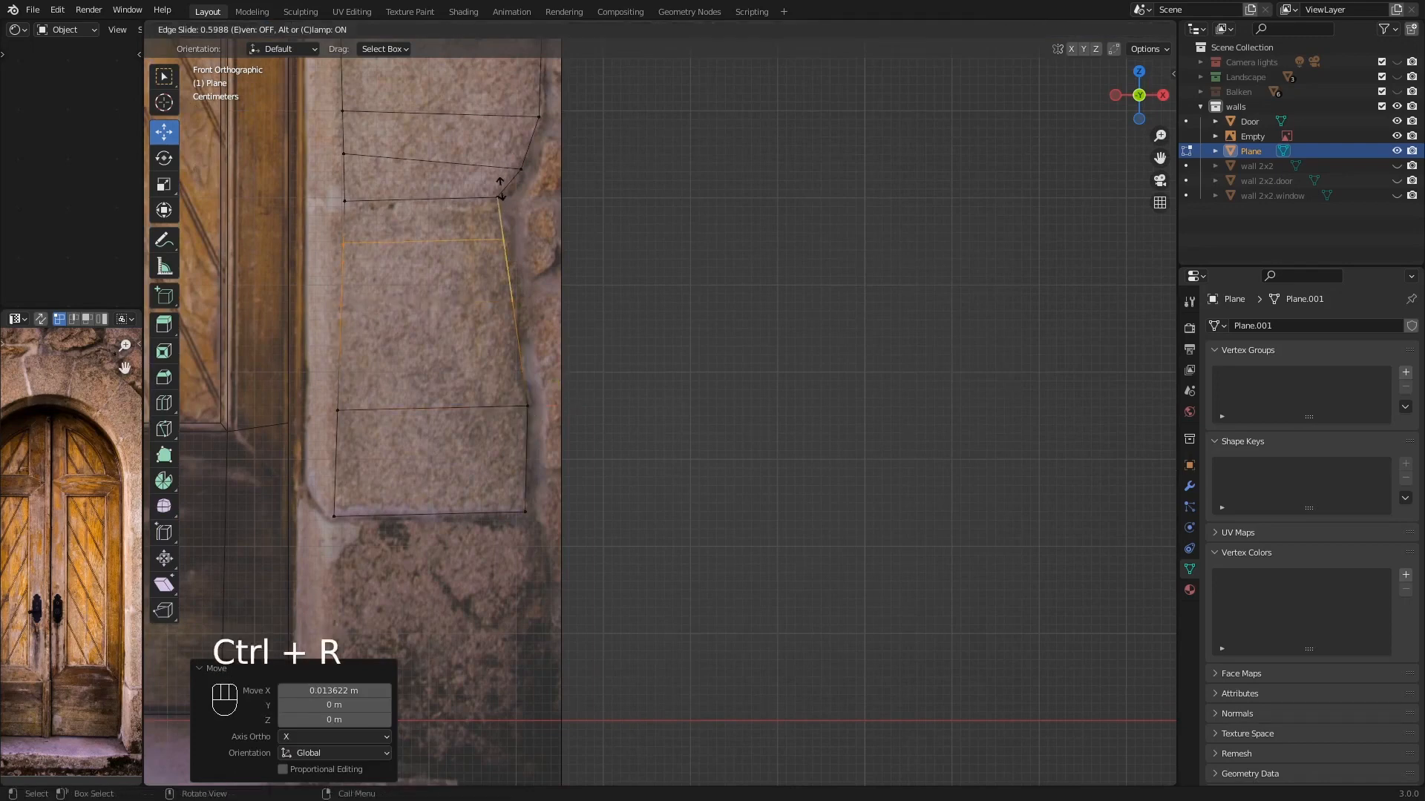
pyautogui.click(502, 185)
pyautogui.click(501, 224)
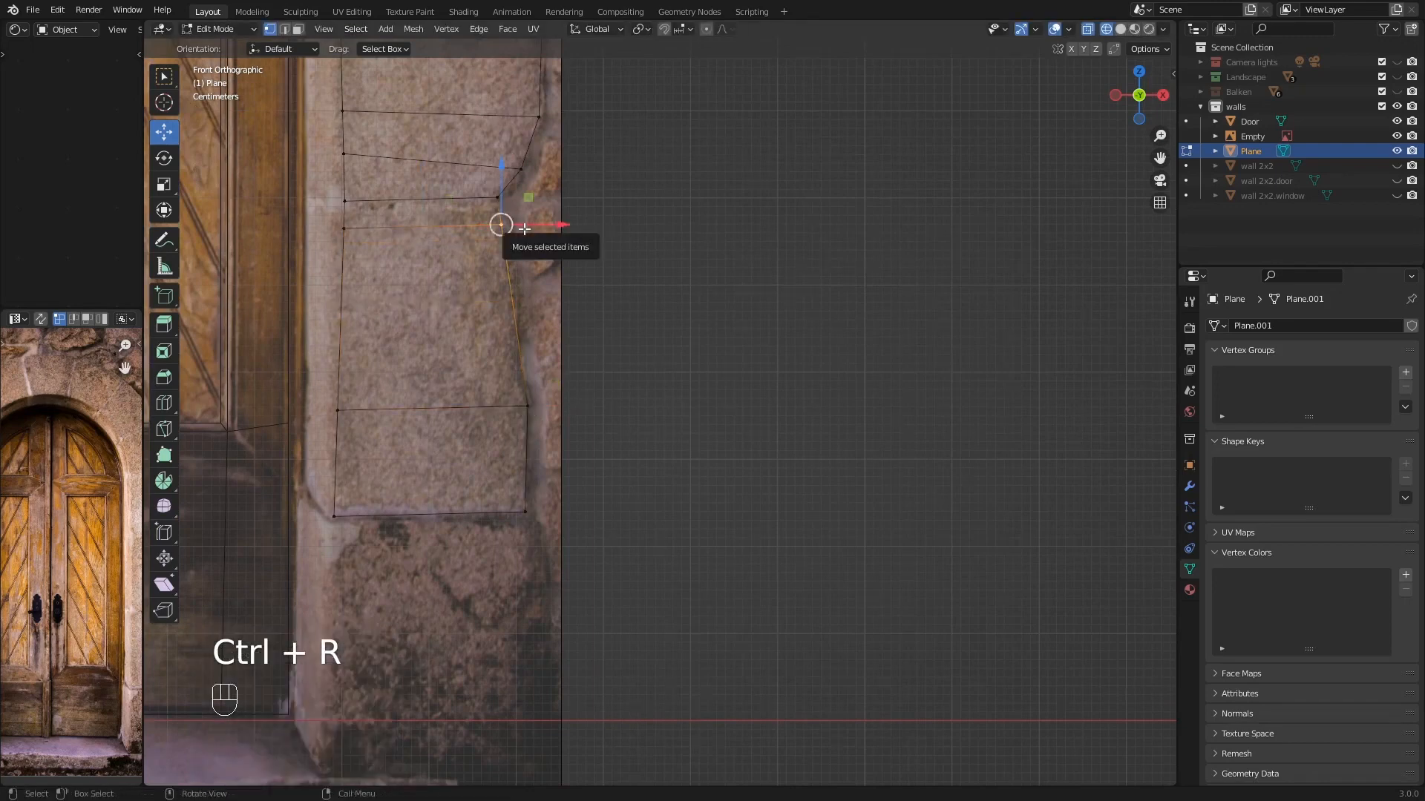
pyautogui.press('g')
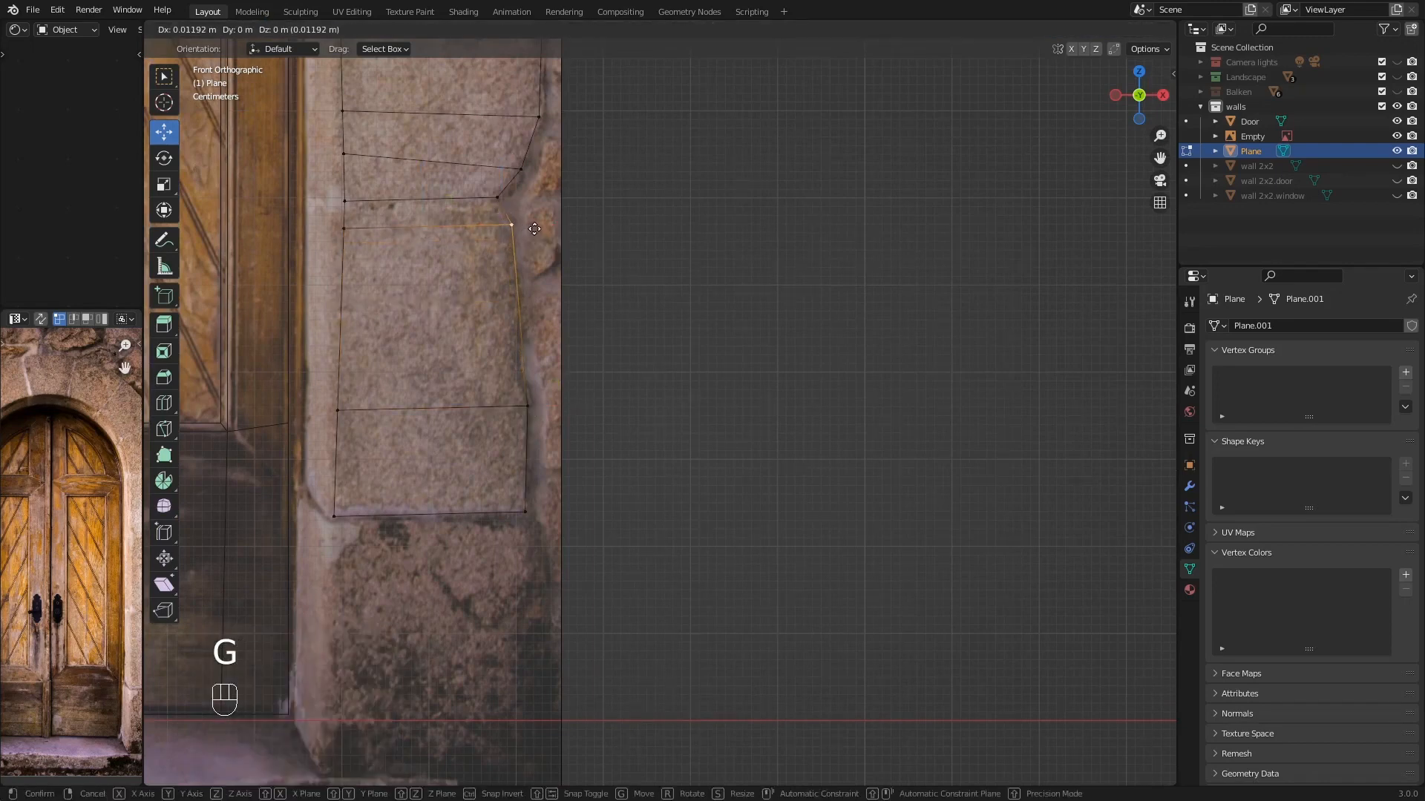
pyautogui.click(534, 229)
# - Add a loop cut just above the third jamb stone's lower cut and move its outer vertex about 0.014 m inward and 0.008 m down
pyautogui.hotkey('ctrl', 'r')
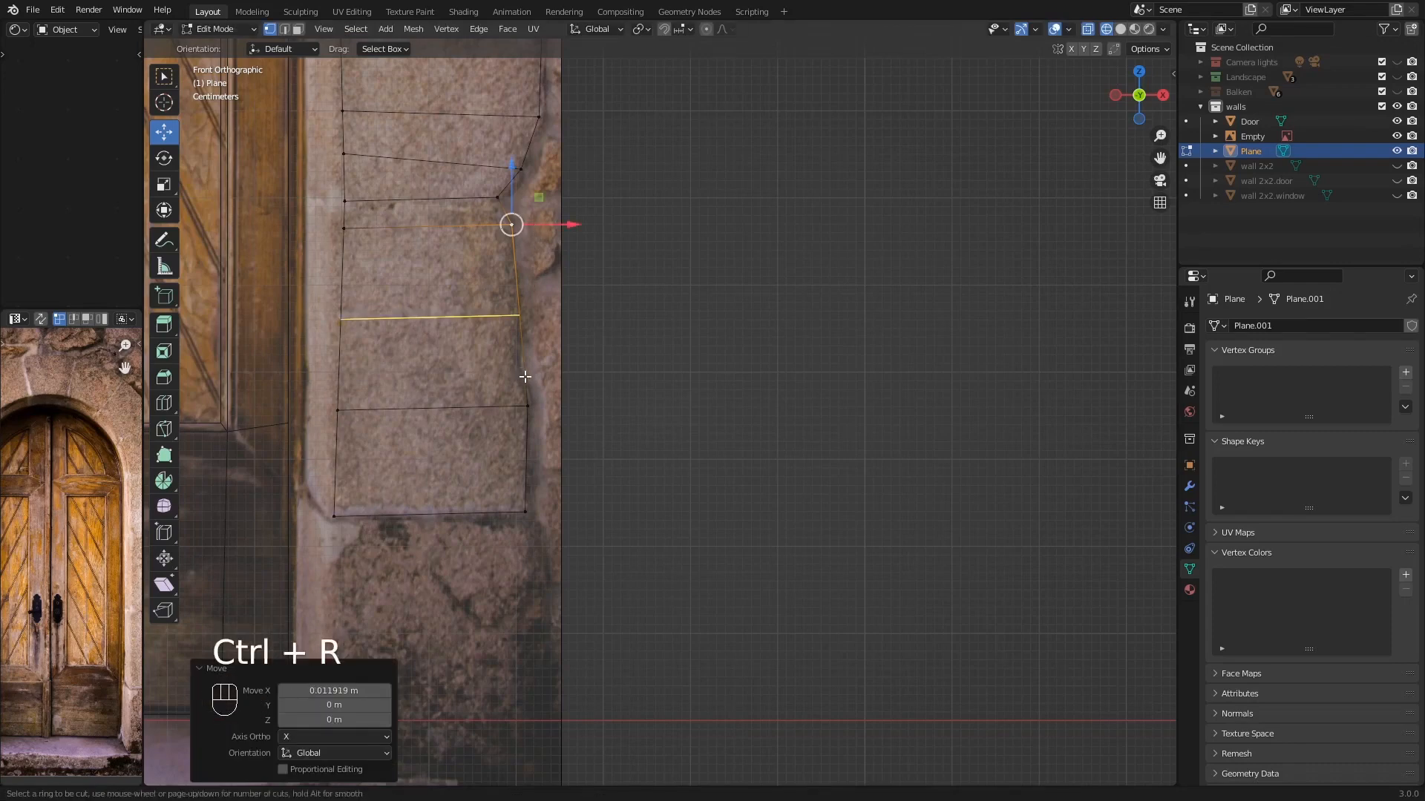
pyautogui.click(523, 367)
pyautogui.click(519, 420)
pyautogui.click(523, 362)
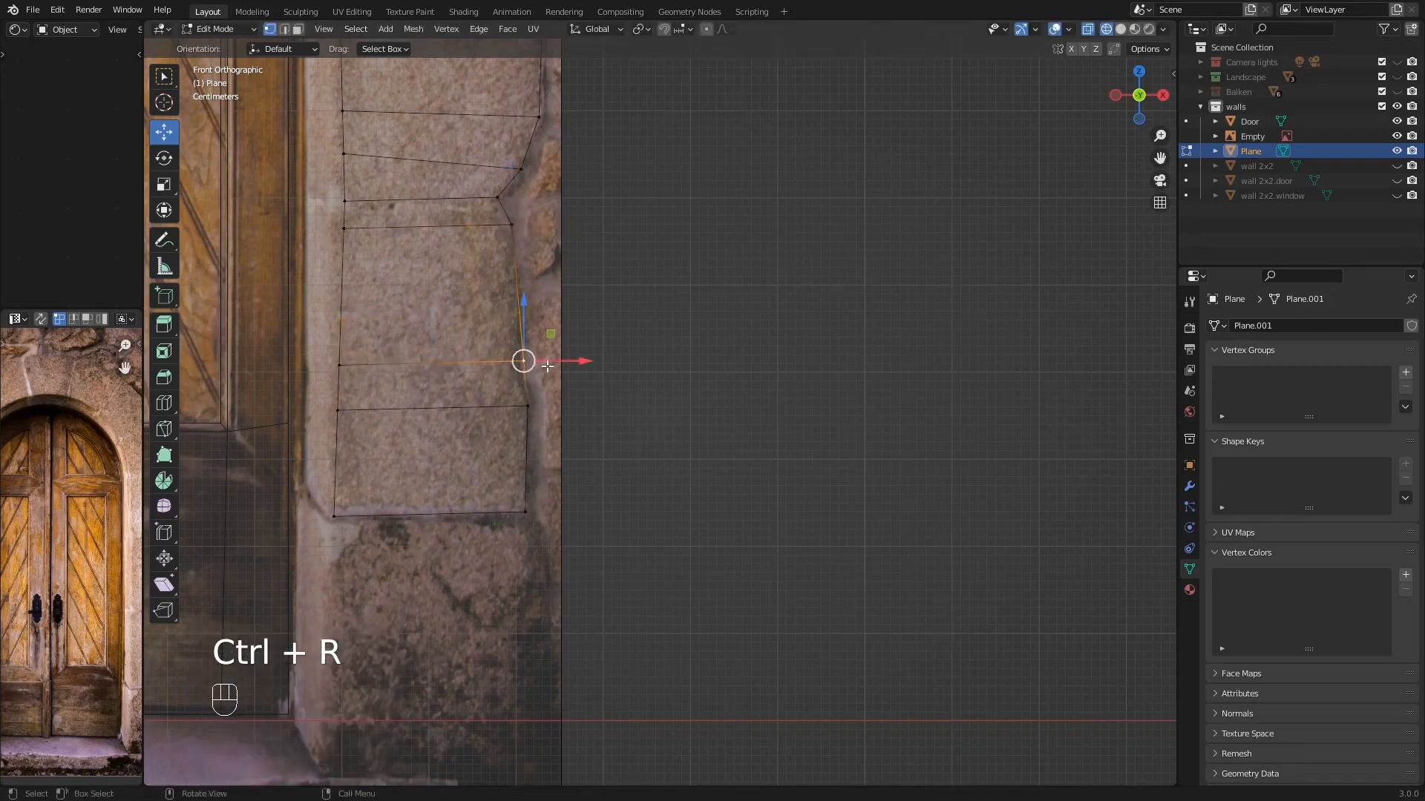
pyautogui.press('g')
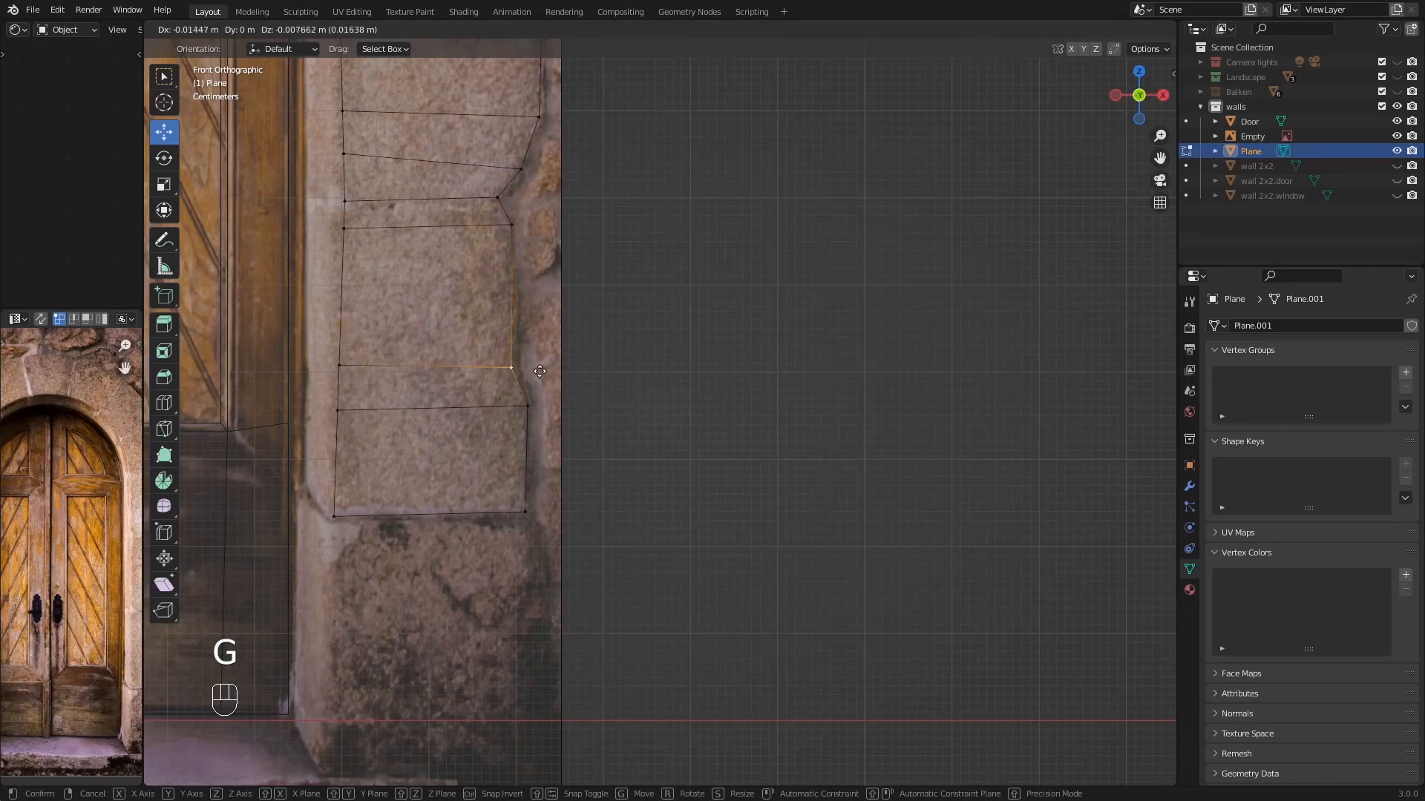
pyautogui.click(540, 371)
# - Extrude the third jamb stone's bottom edge down to the foot of the lowest jamb stone in the photo
pyautogui.scroll(-2, 529, 329)
pyautogui.keyDown('shift'); pyautogui.moveTo(429, 451); pyautogui.dragTo(368, 240, button='middle'); pyautogui.keyUp('shift')
pyautogui.click(331, 245)
pyautogui.keyDown('shift'); pyautogui.click(463, 243); pyautogui.keyUp('shift')
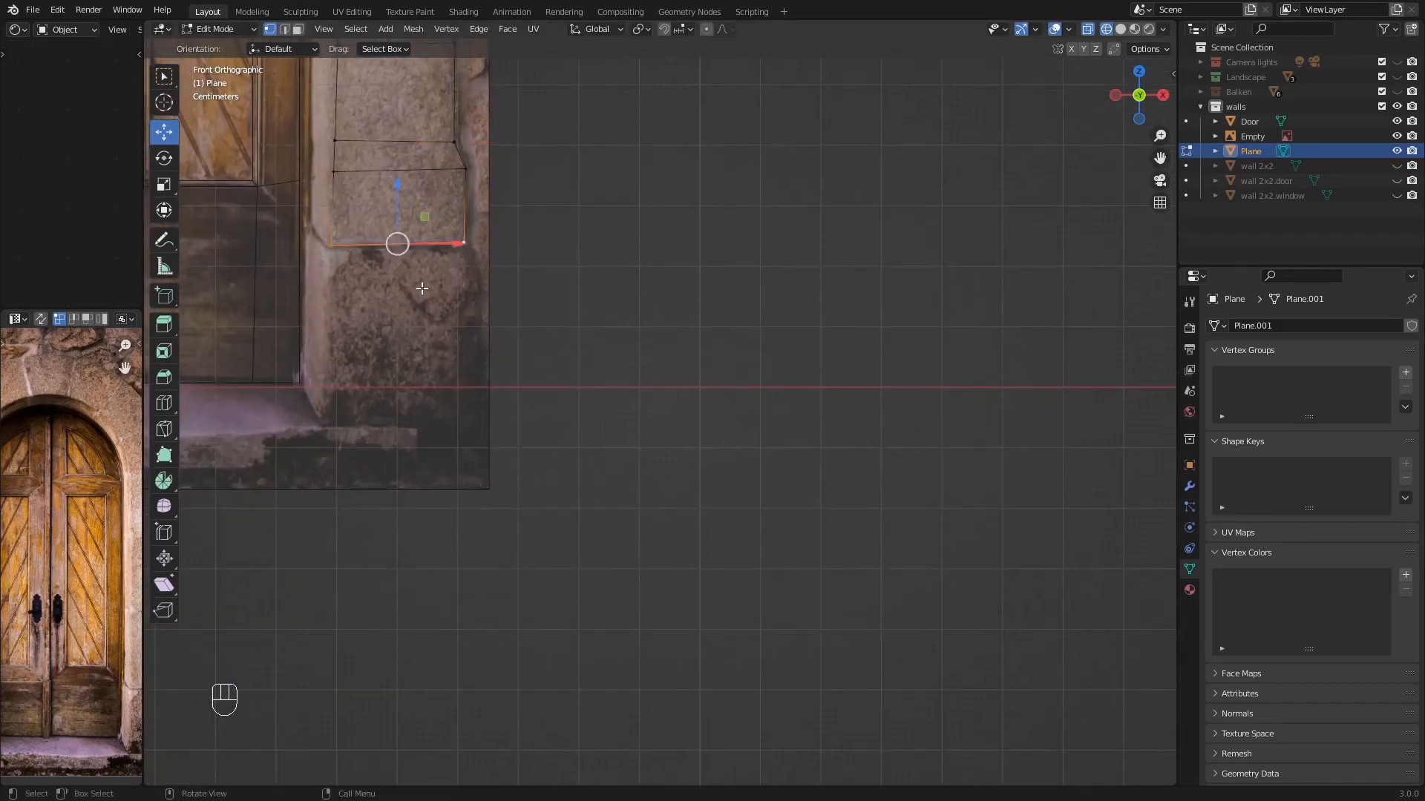
pyautogui.press('e')
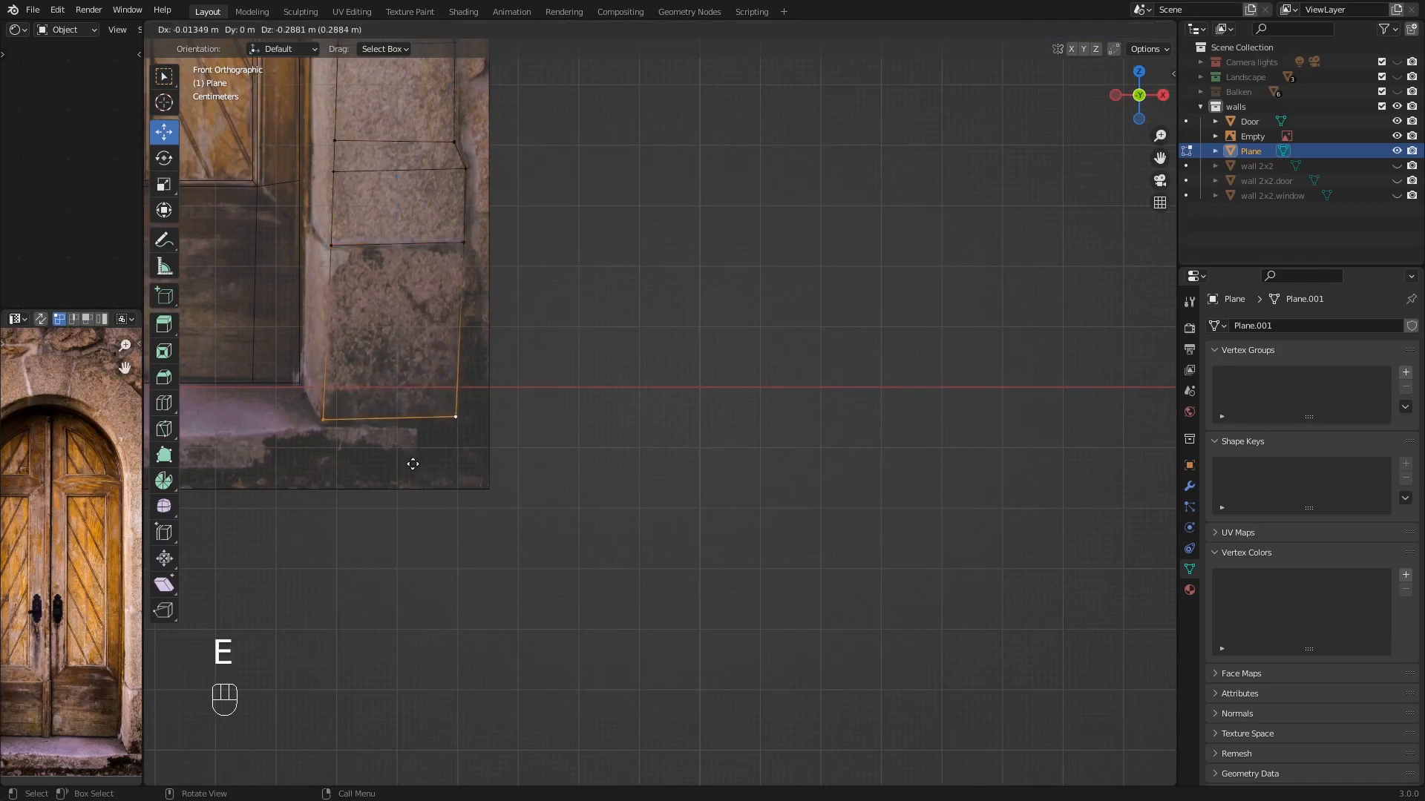
pyautogui.click(413, 471)
# - Move the lowest jamb stone's bottom outer vertex about 0.029 m outward and 0.002 m down
pyautogui.click(457, 426)
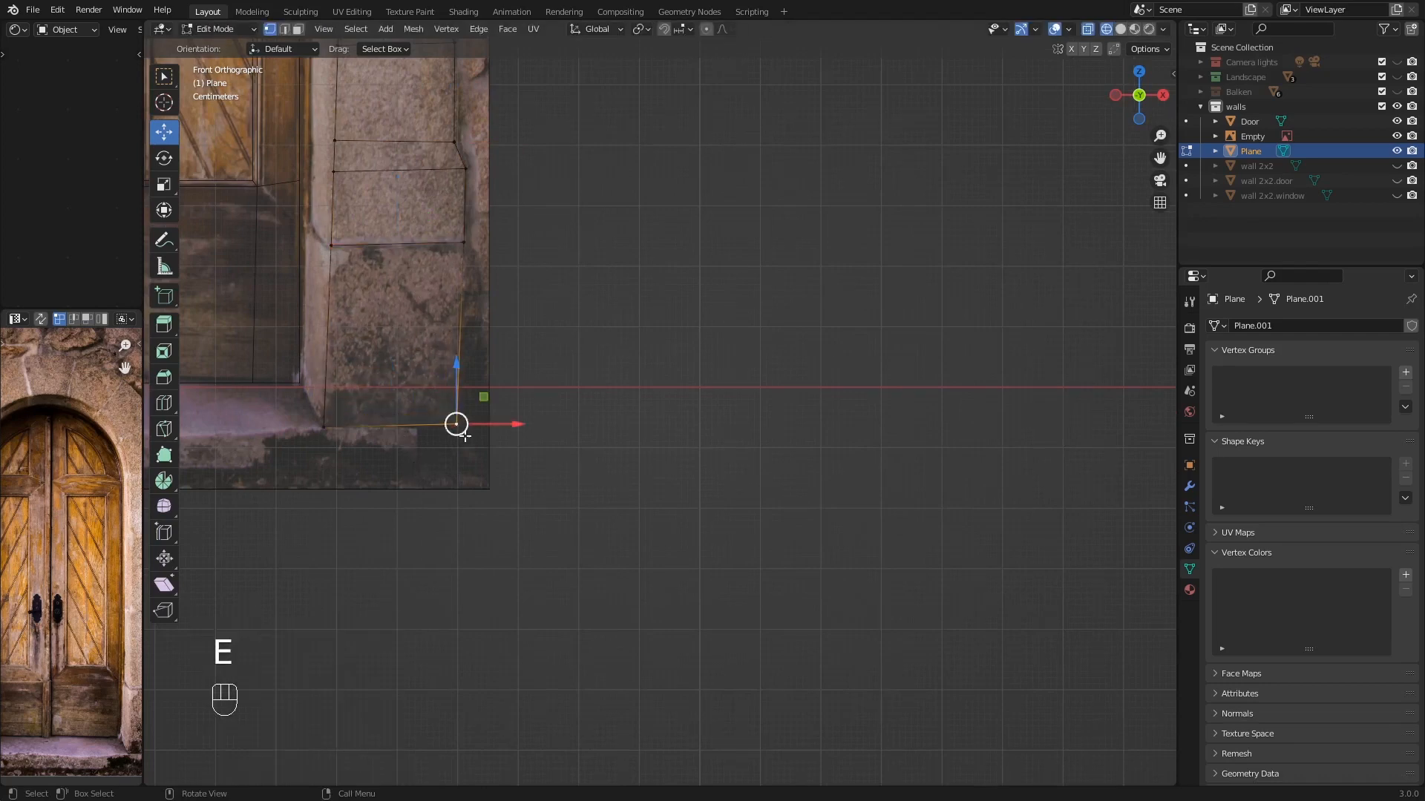
pyautogui.press('g')
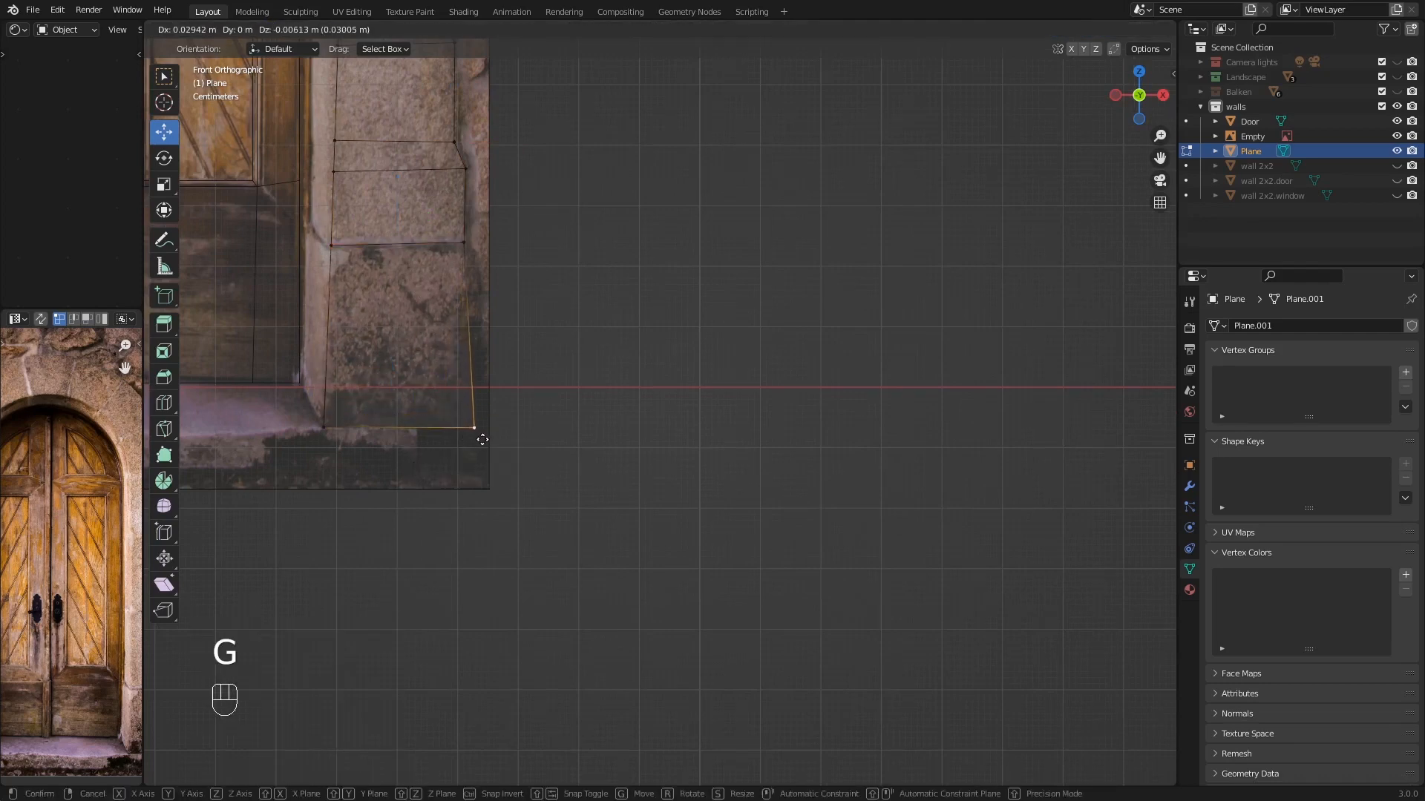
pyautogui.click(482, 438)
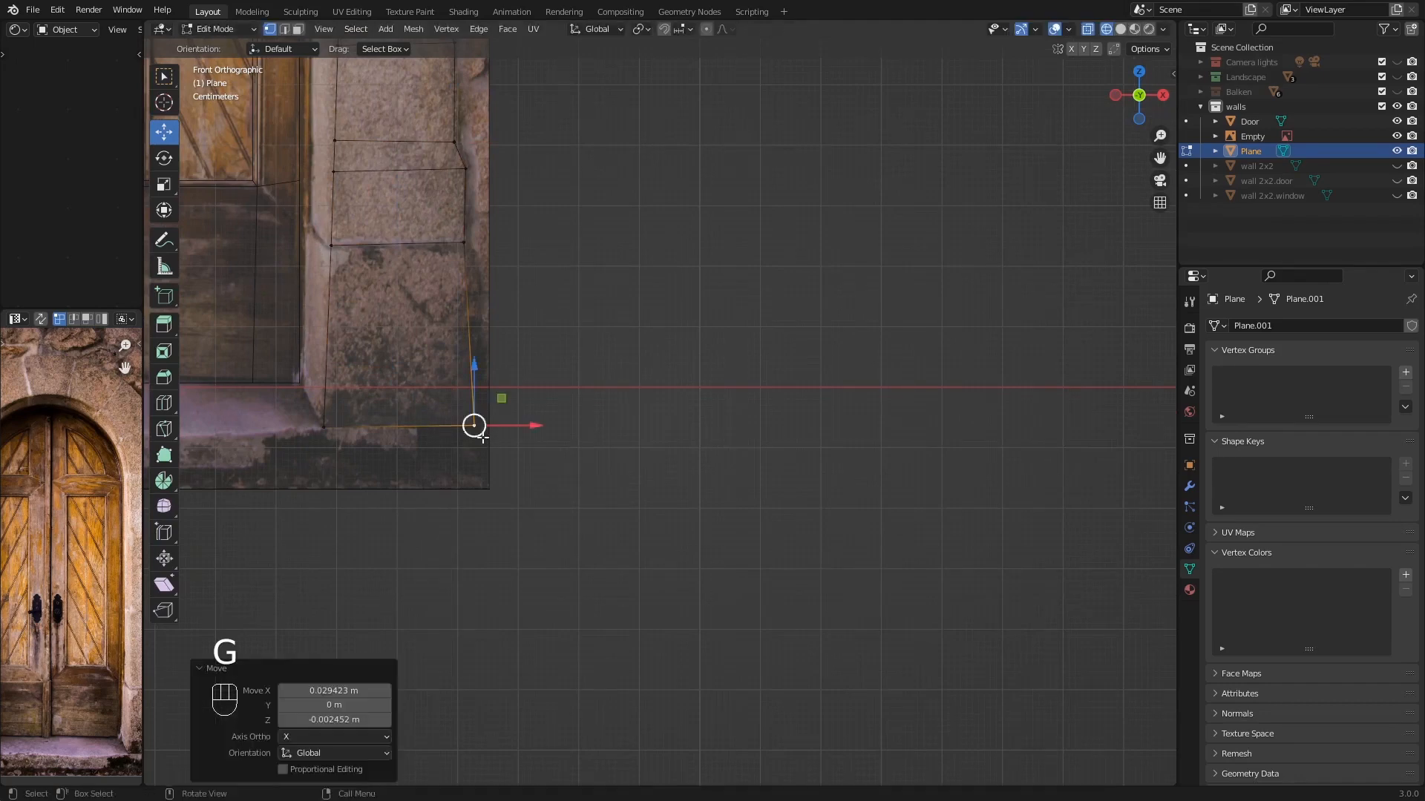
# - Add a loop cut near the lowest jamb stone's top with factor 0.652 and move its outer vertex about 0.022 m outward and 0.009 m down
pyautogui.hotkey('ctrl', 'r')
pyautogui.click(469, 330)
pyautogui.click(468, 272)
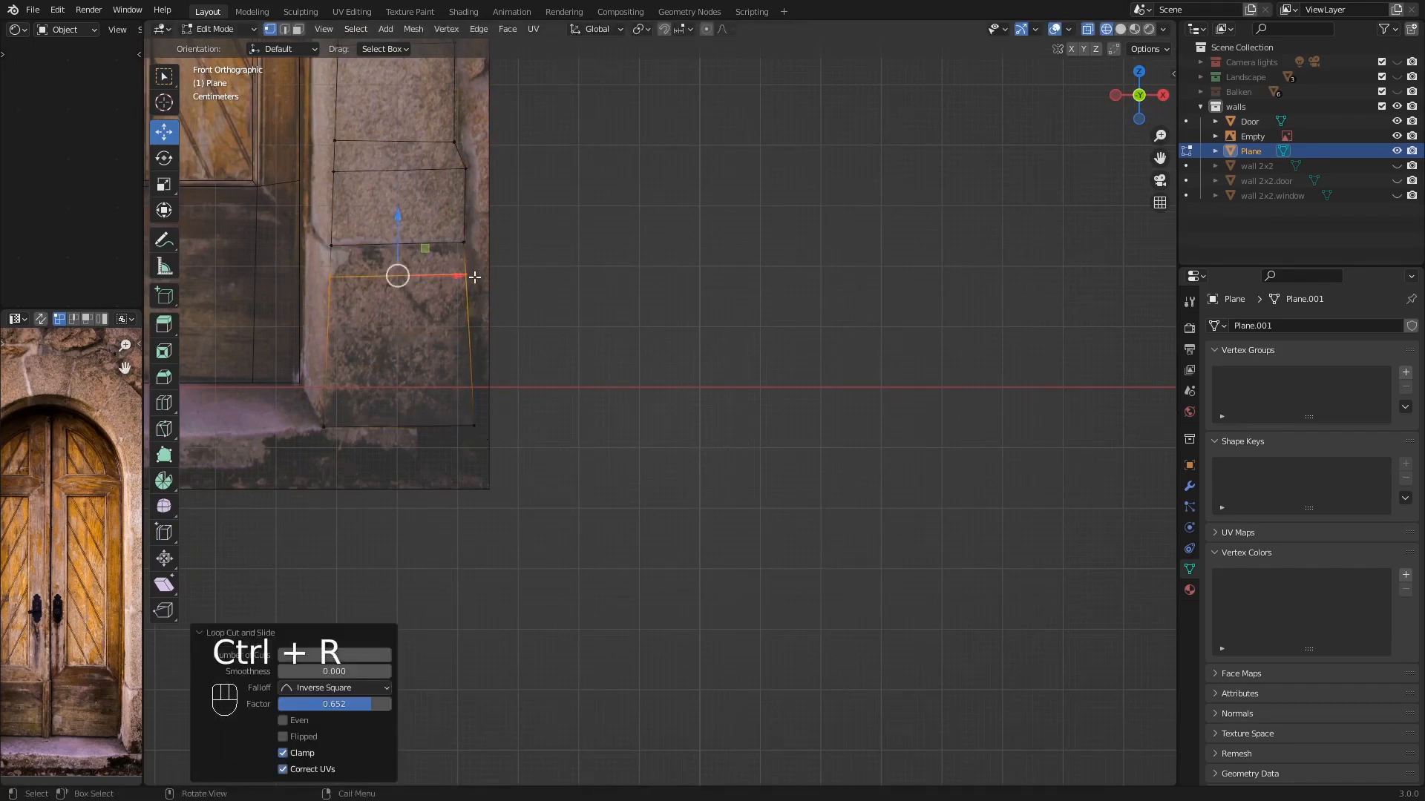
pyautogui.click(470, 274)
pyautogui.press('g')
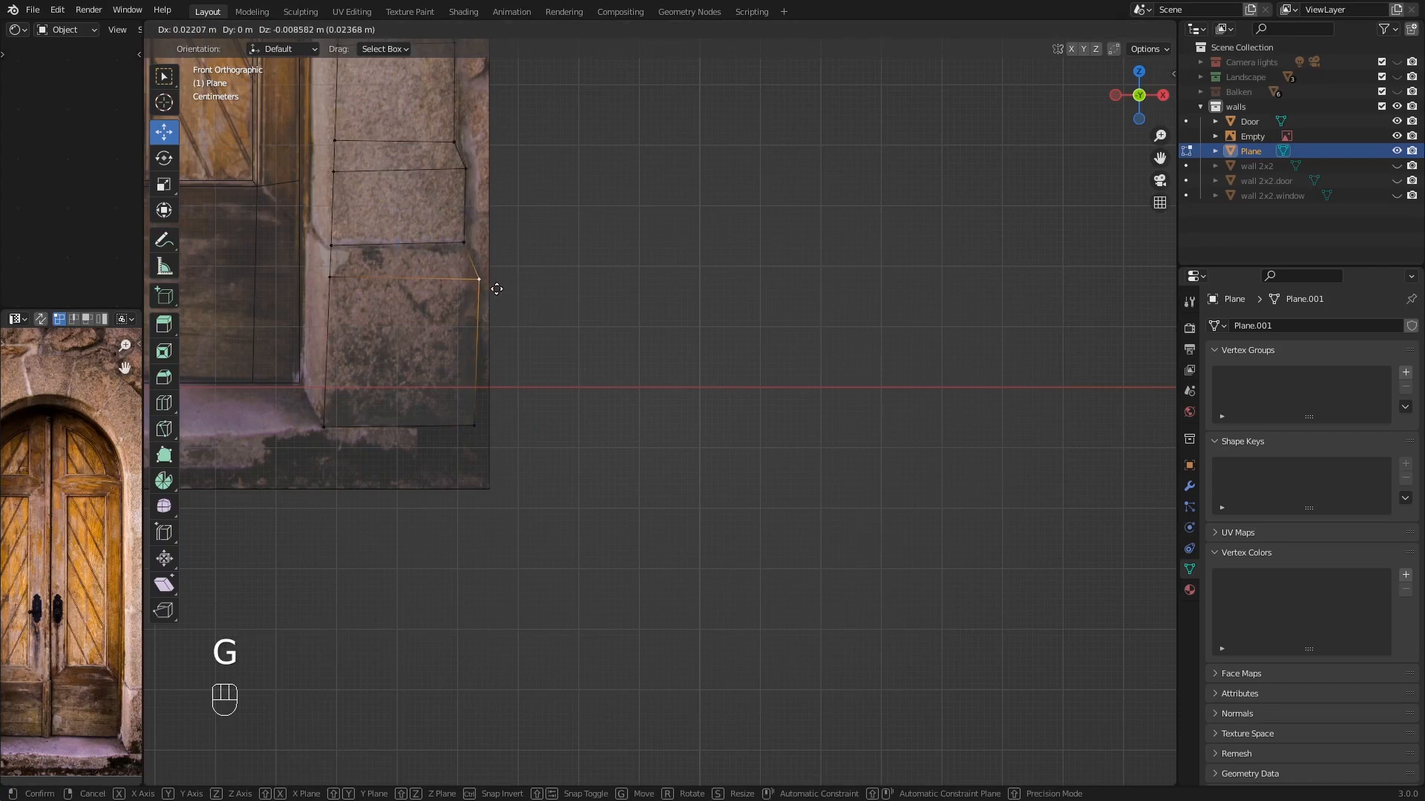
pyautogui.click(496, 289)
# - Extrude the entire inner edge loop of the arch and jambs about 0.049 m along Y in top view
pyautogui.scroll(-2, 401, 305)
pyautogui.keyDown('shift'); pyautogui.moveTo(381, 265); pyautogui.dragTo(789, 560, button='middle'); pyautogui.keyUp('shift')
pyautogui.scroll(-1, 760, 512)
pyautogui.scroll(-1, 751, 476)
pyautogui.moveTo(751, 475)
pyautogui.keyDown('shift'); pyautogui.mouseDown(button='middle')
pyautogui.moveTo(739, 457)
pyautogui.moveTo(746, 473)
pyautogui.mouseUp(button='middle'); pyautogui.keyUp('shift')
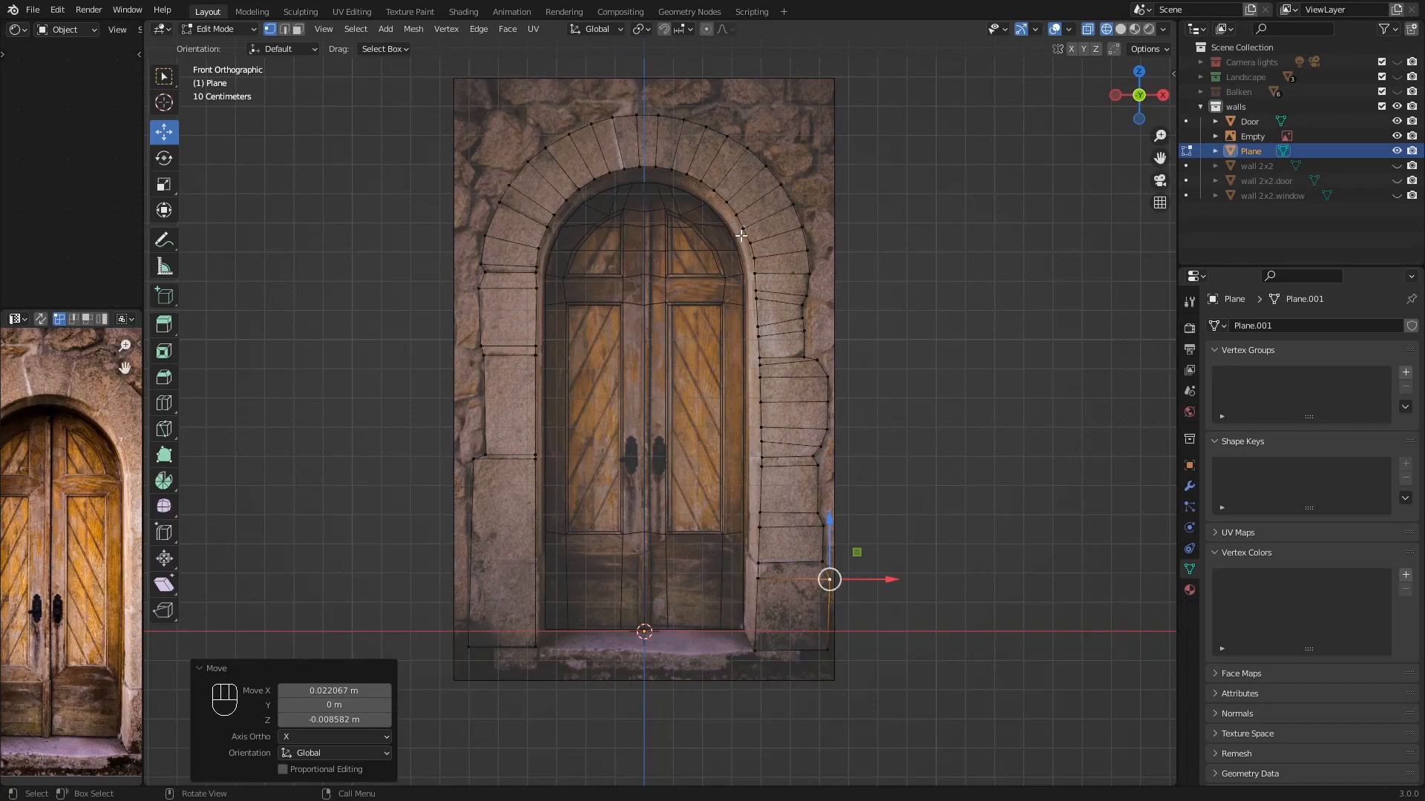
pyautogui.keyDown('alt'); pyautogui.click(562, 203); pyautogui.keyUp('alt')
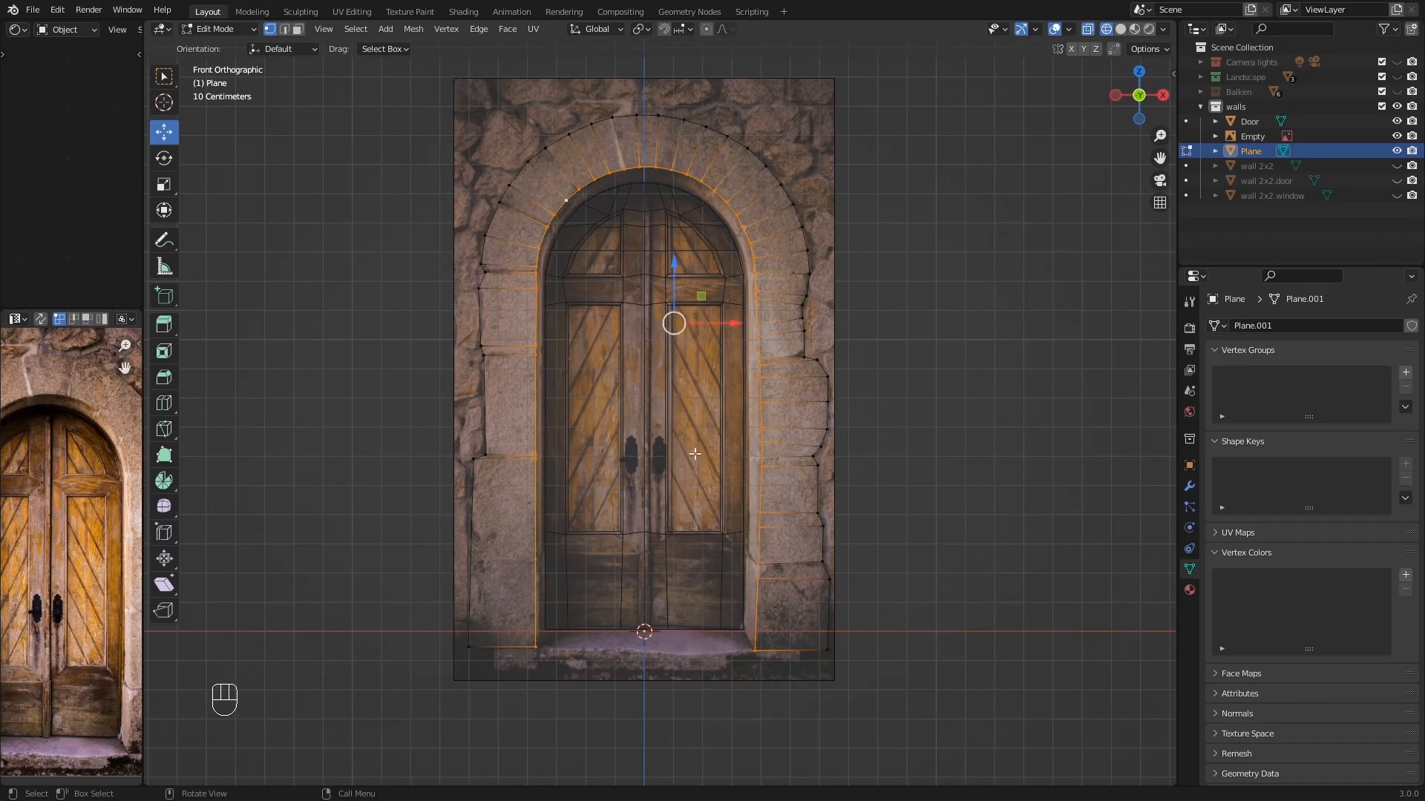
pyautogui.scroll(-2, 623, 312)
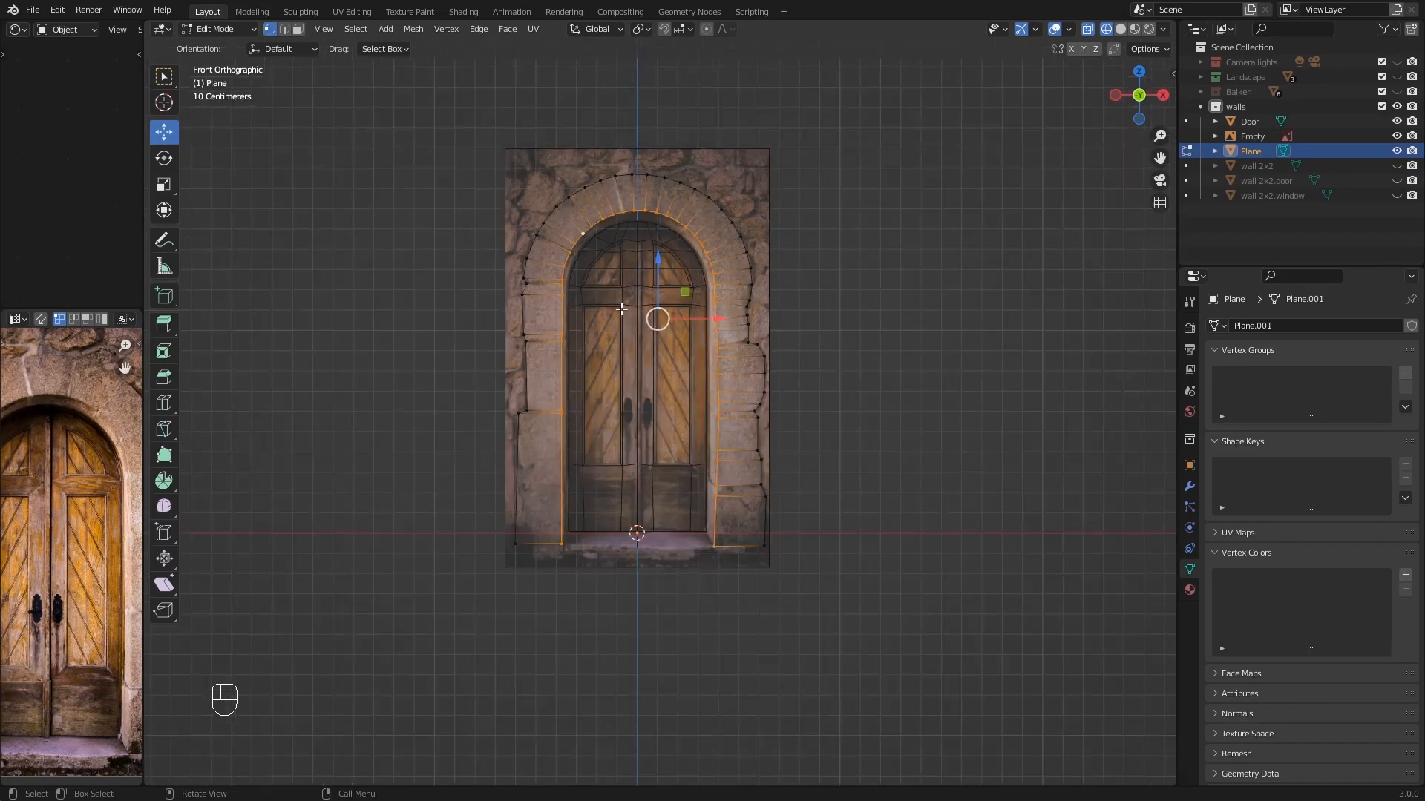
pyautogui.press('KP_7')
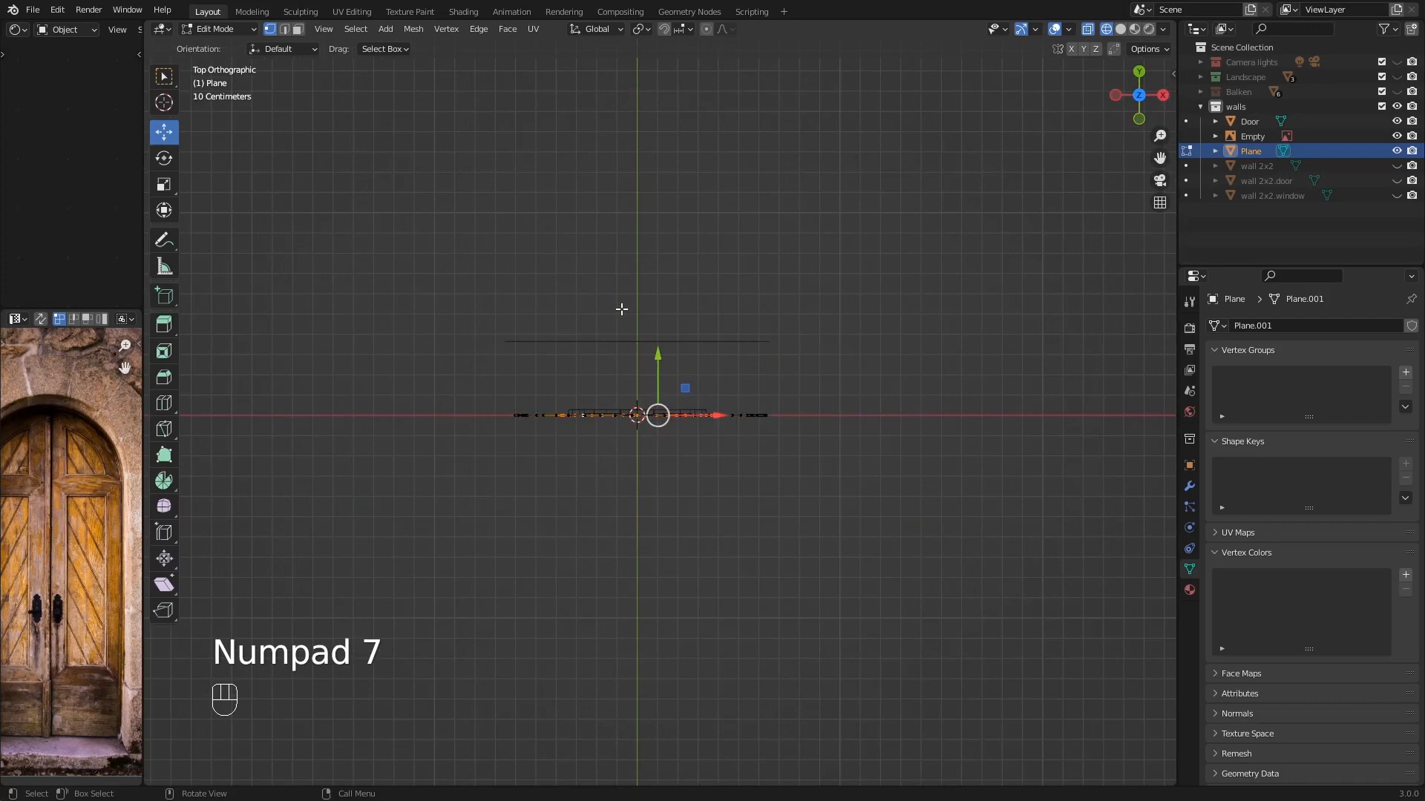
pyautogui.scroll(5, 630, 405)
pyautogui.scroll(4, 630, 417)
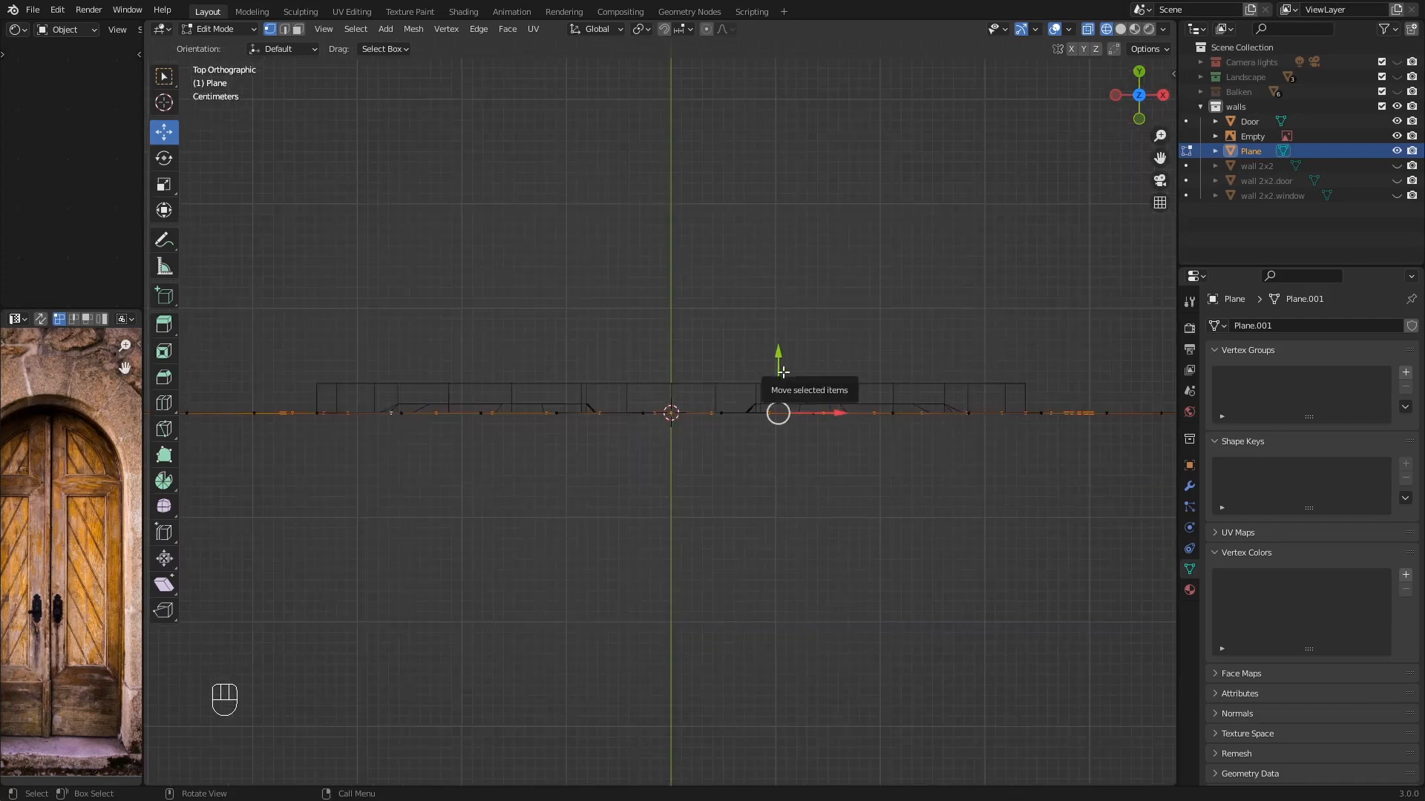
pyautogui.press('e')
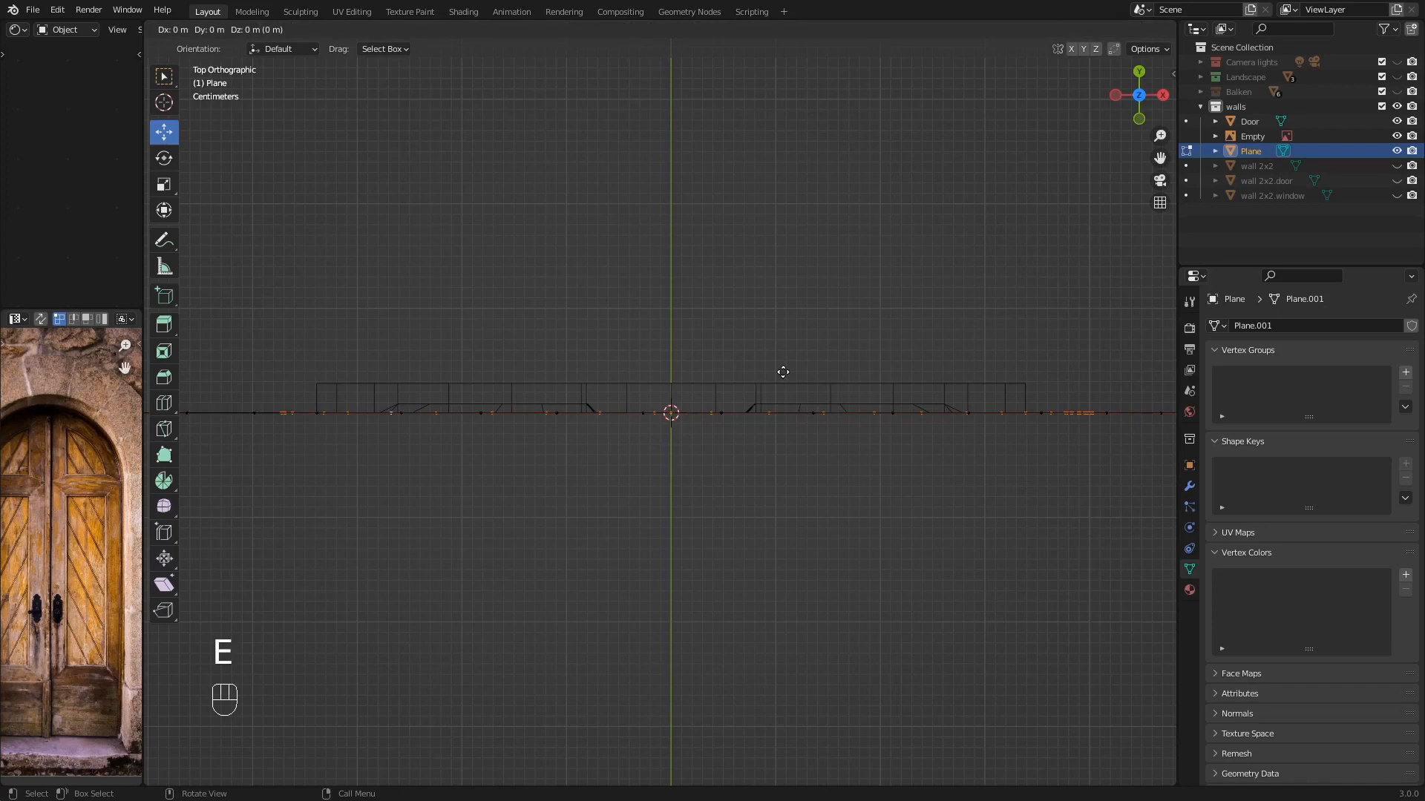
pyautogui.press('y')
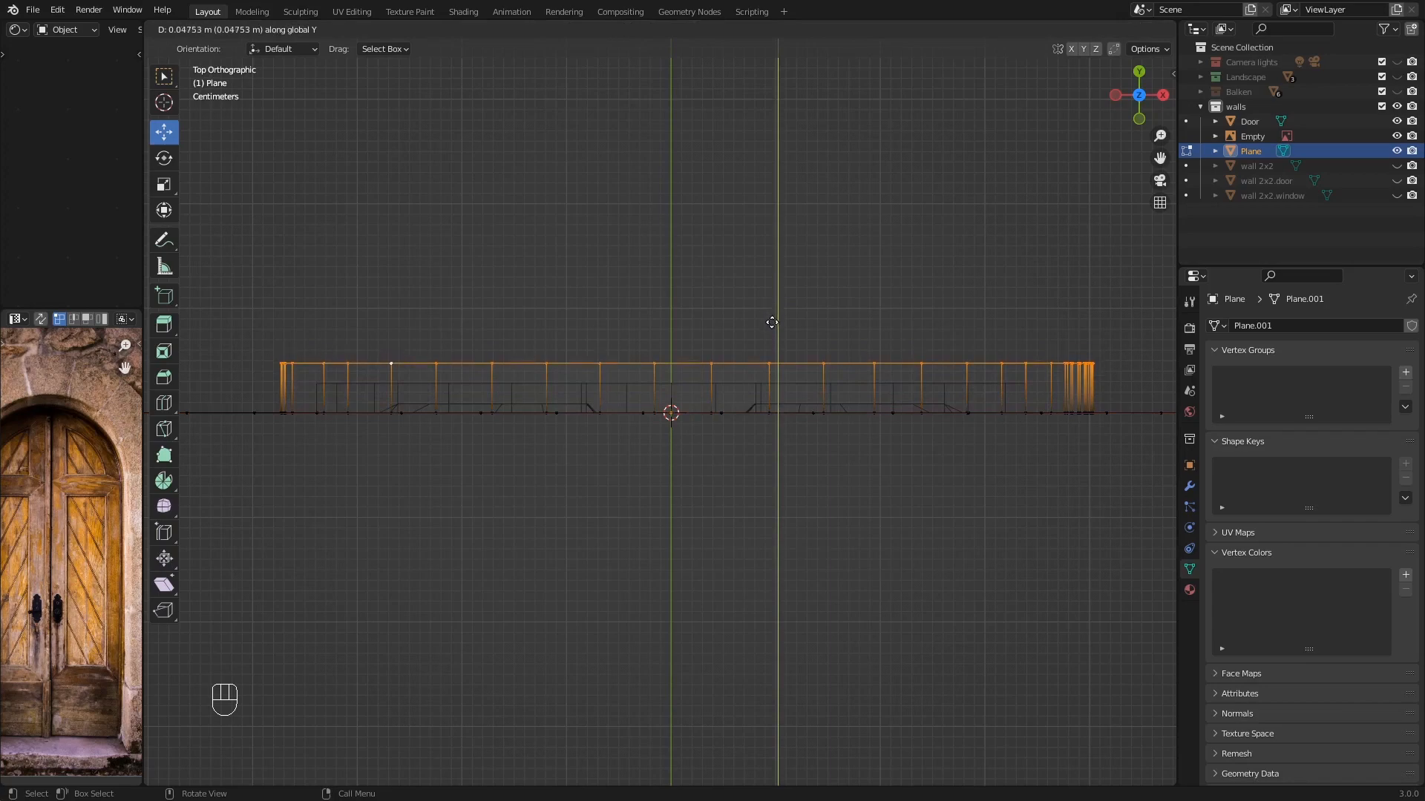
pyautogui.click(770, 321)
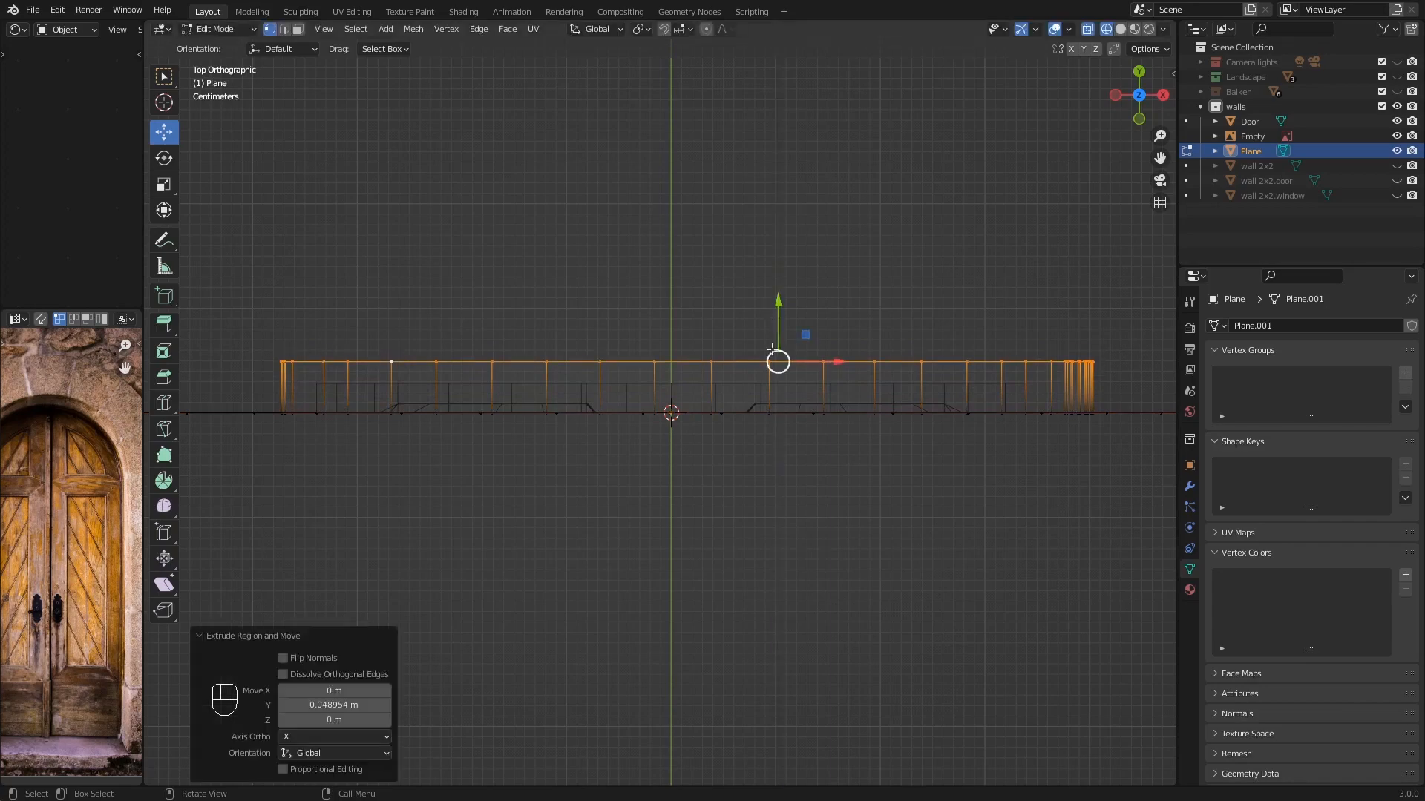
# - Scale the extruded inner edge loop to 0.895 in front view and move it about -0.0127 m along X
pyautogui.press('KP_1')
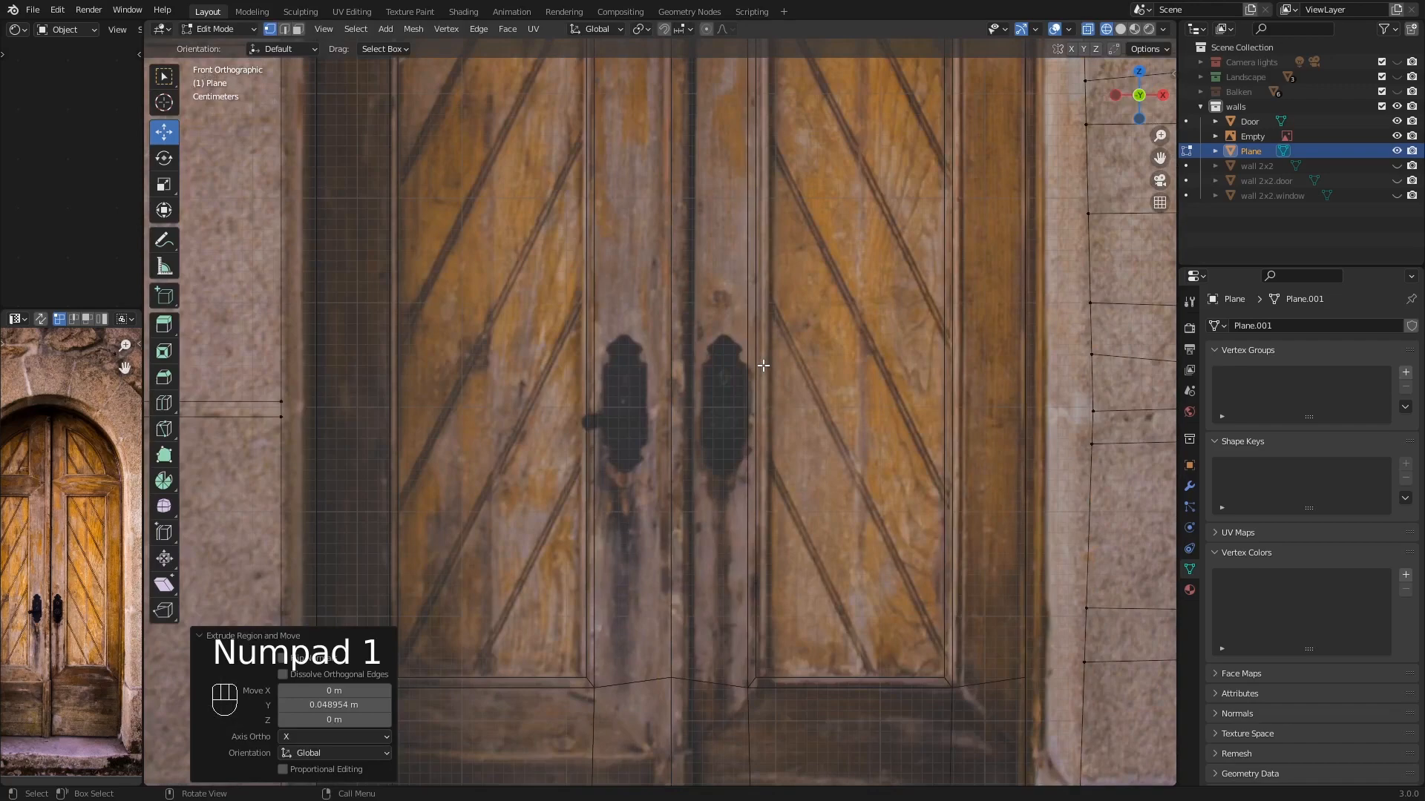
pyautogui.scroll(-4, 763, 365)
pyautogui.keyDown('shift'); pyautogui.moveTo(764, 365); pyautogui.dragTo(693, 413, button='middle'); pyautogui.keyUp('shift')
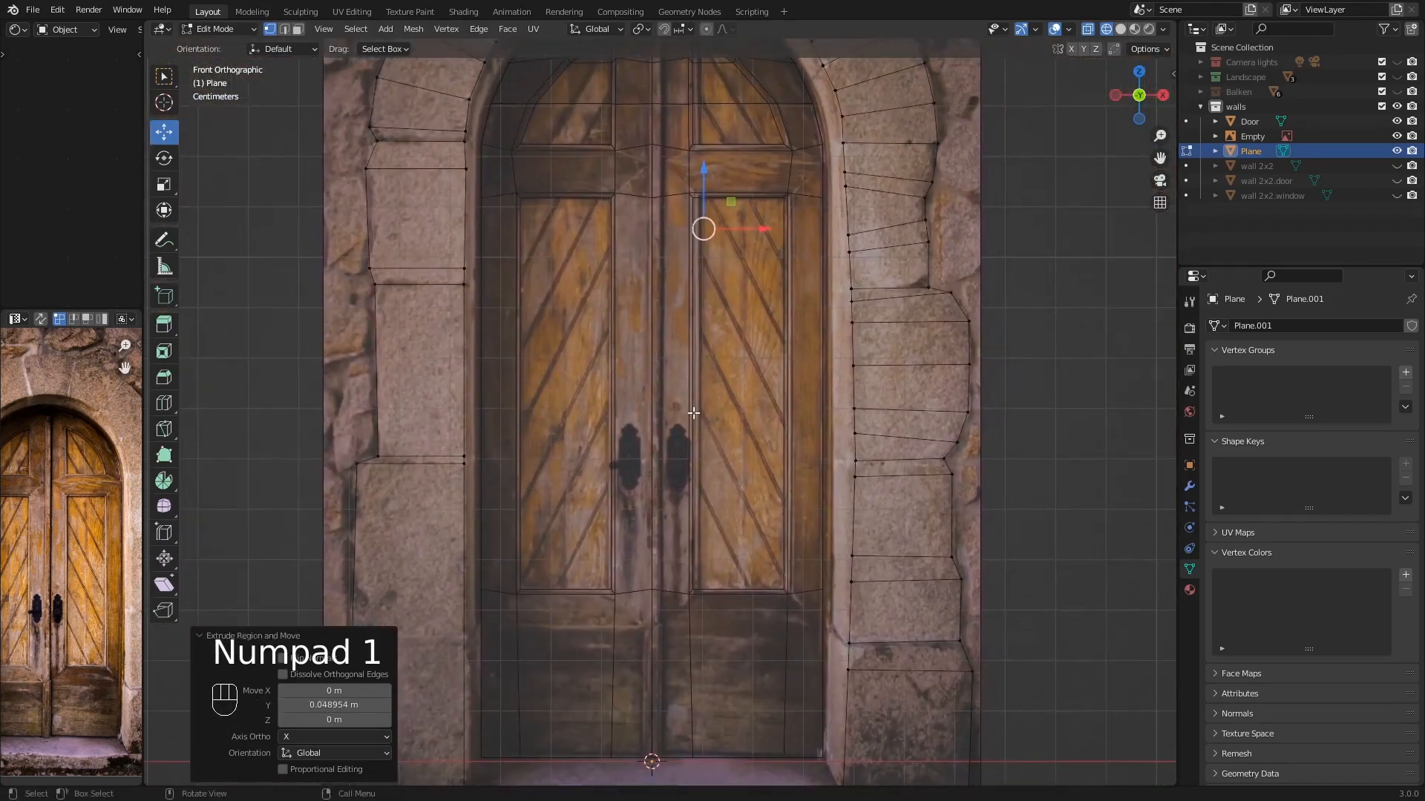
pyautogui.scroll(-1, 693, 412)
pyautogui.scroll(-1, 772, 369)
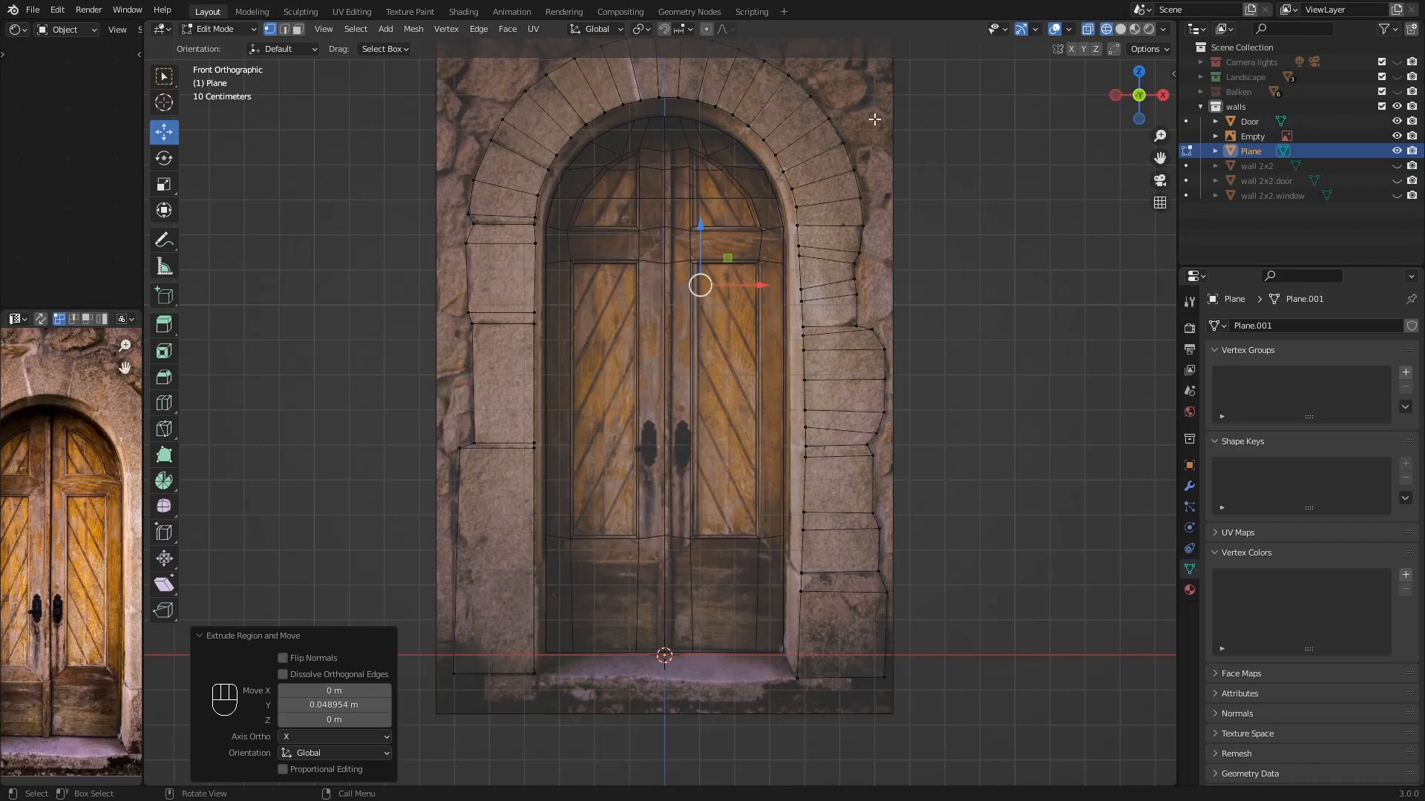
pyautogui.press('s')
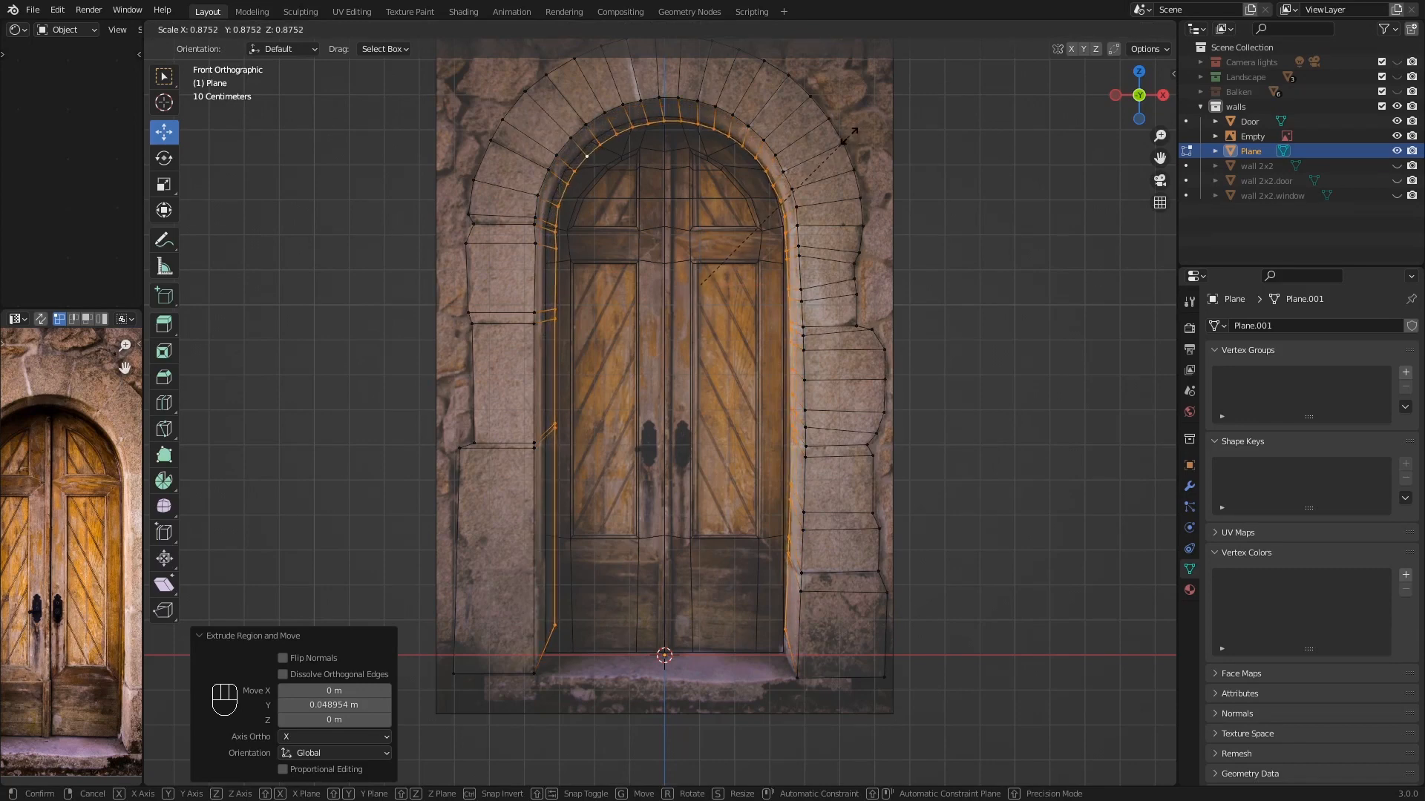
pyautogui.click(852, 138)
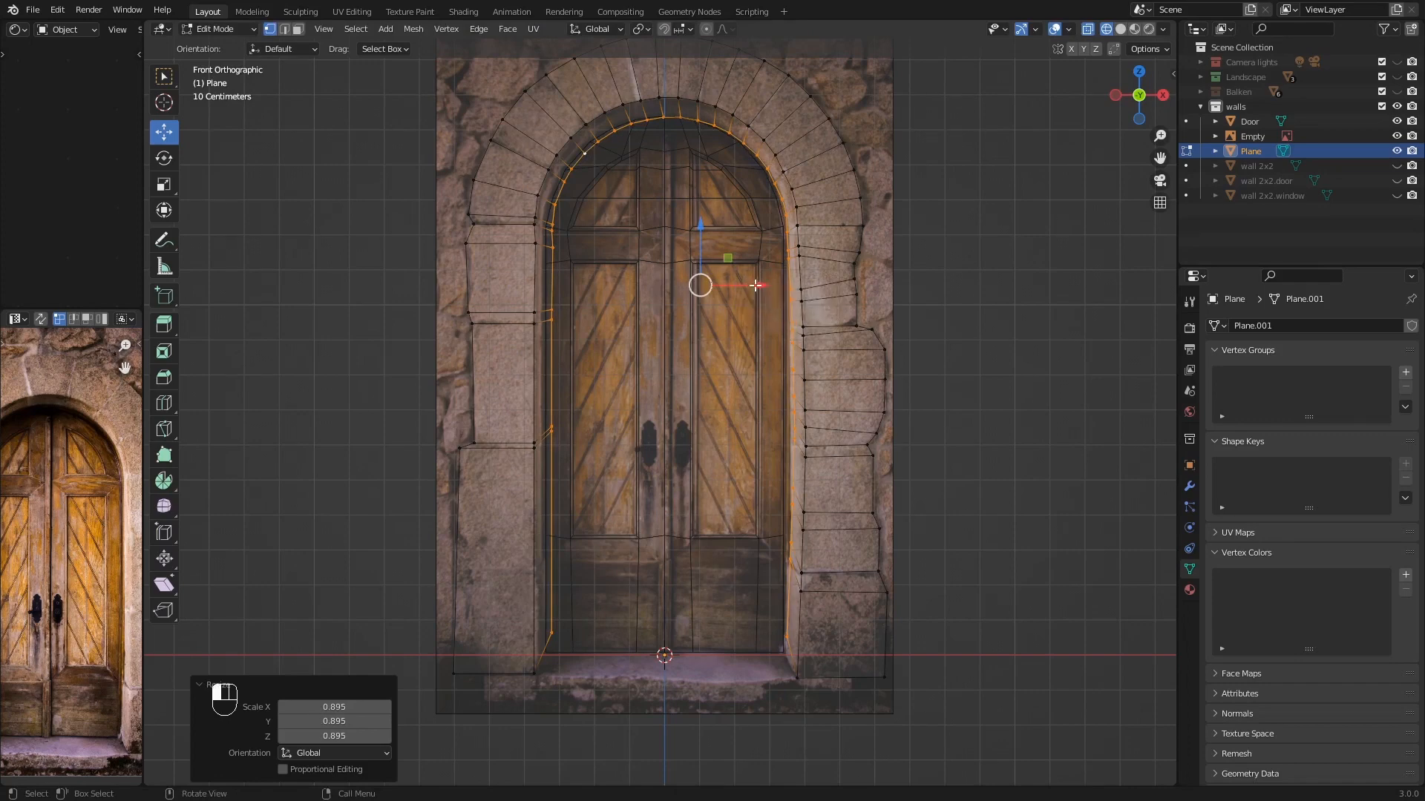
pyautogui.moveTo(756, 284); pyautogui.dragTo(750, 286)
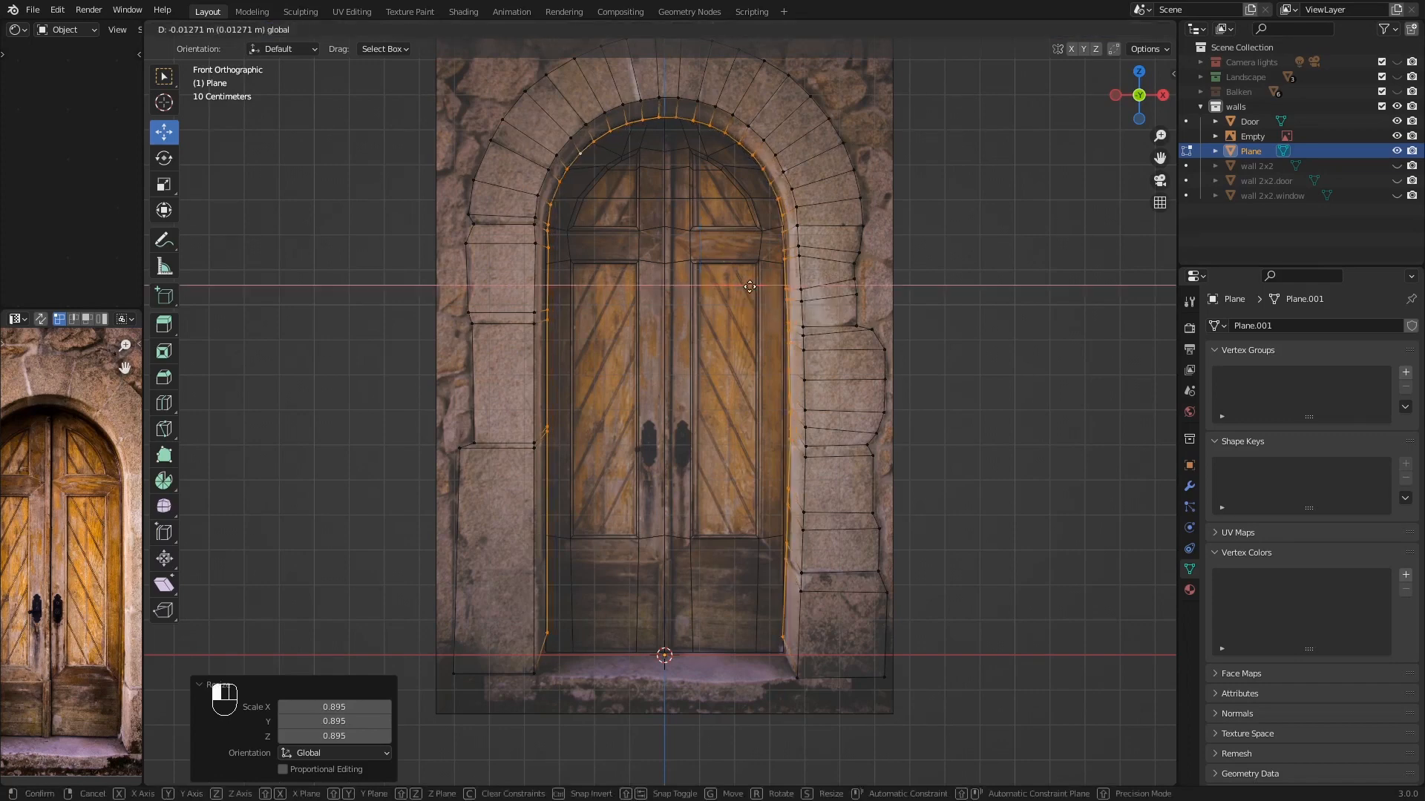
pyautogui.moveTo(749, 287); pyautogui.dragTo(749, 287)
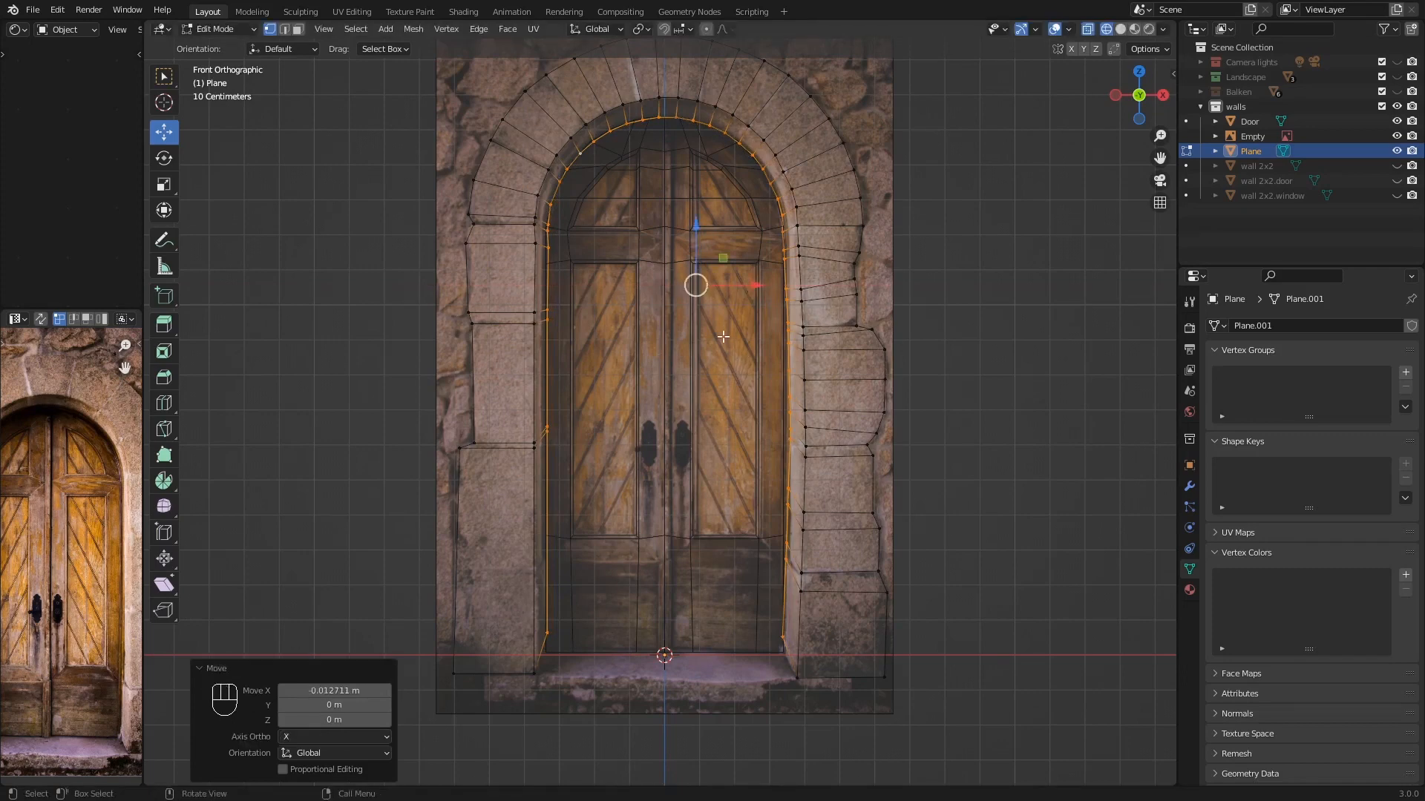
# - Scale the lower vertices of the extruded inner reveal edge to 1.177 along Z and move them about -0.053 m along Z
pyautogui.keyDown('shift'); pyautogui.moveTo(677, 610); pyautogui.dragTo(627, 476, button='middle'); pyautogui.keyUp('shift')
pyautogui.scroll(2, 554, 461)
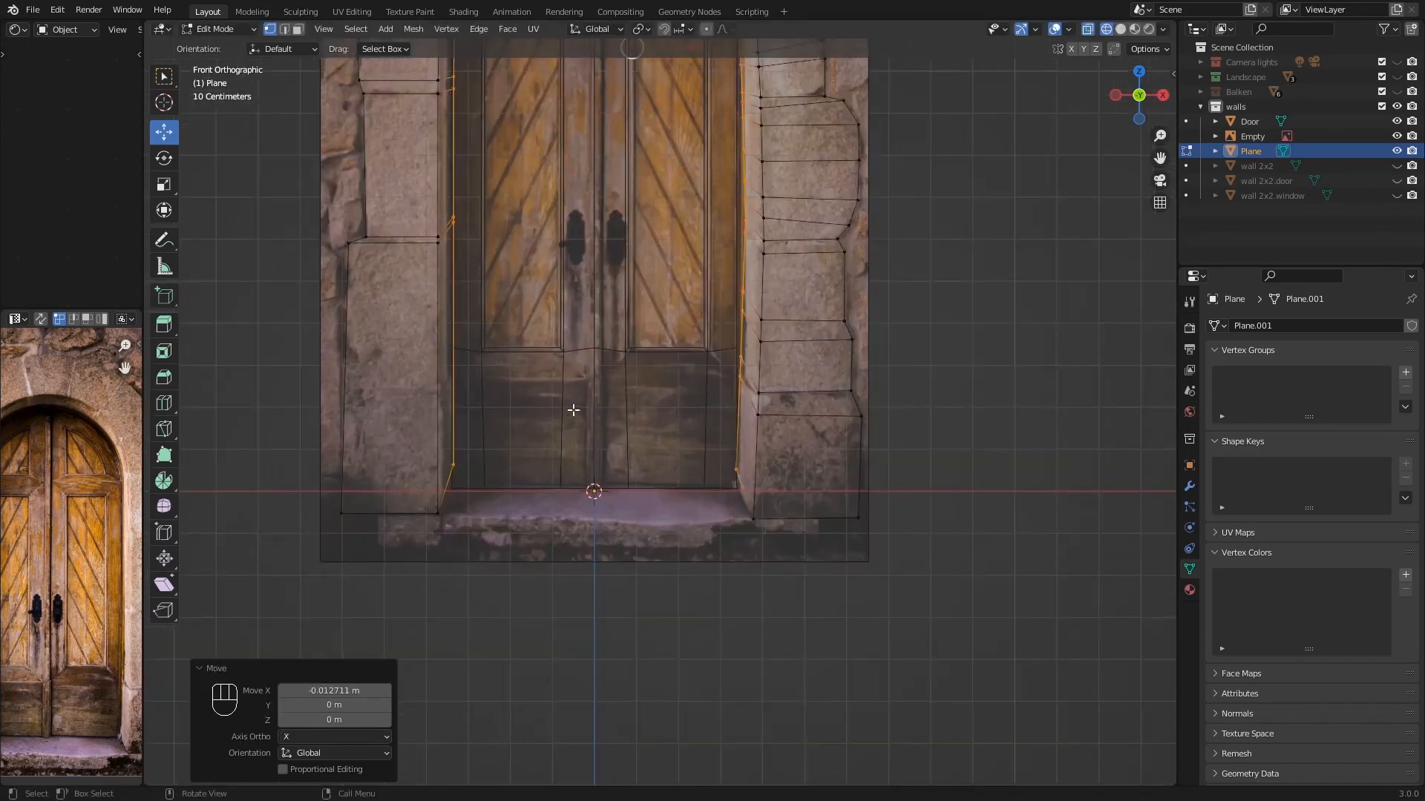
pyautogui.scroll(-2, 685, 479)
pyautogui.keyDown('shift'); pyautogui.moveTo(691, 256); pyautogui.dragTo(694, 327, button='middle'); pyautogui.keyUp('shift')
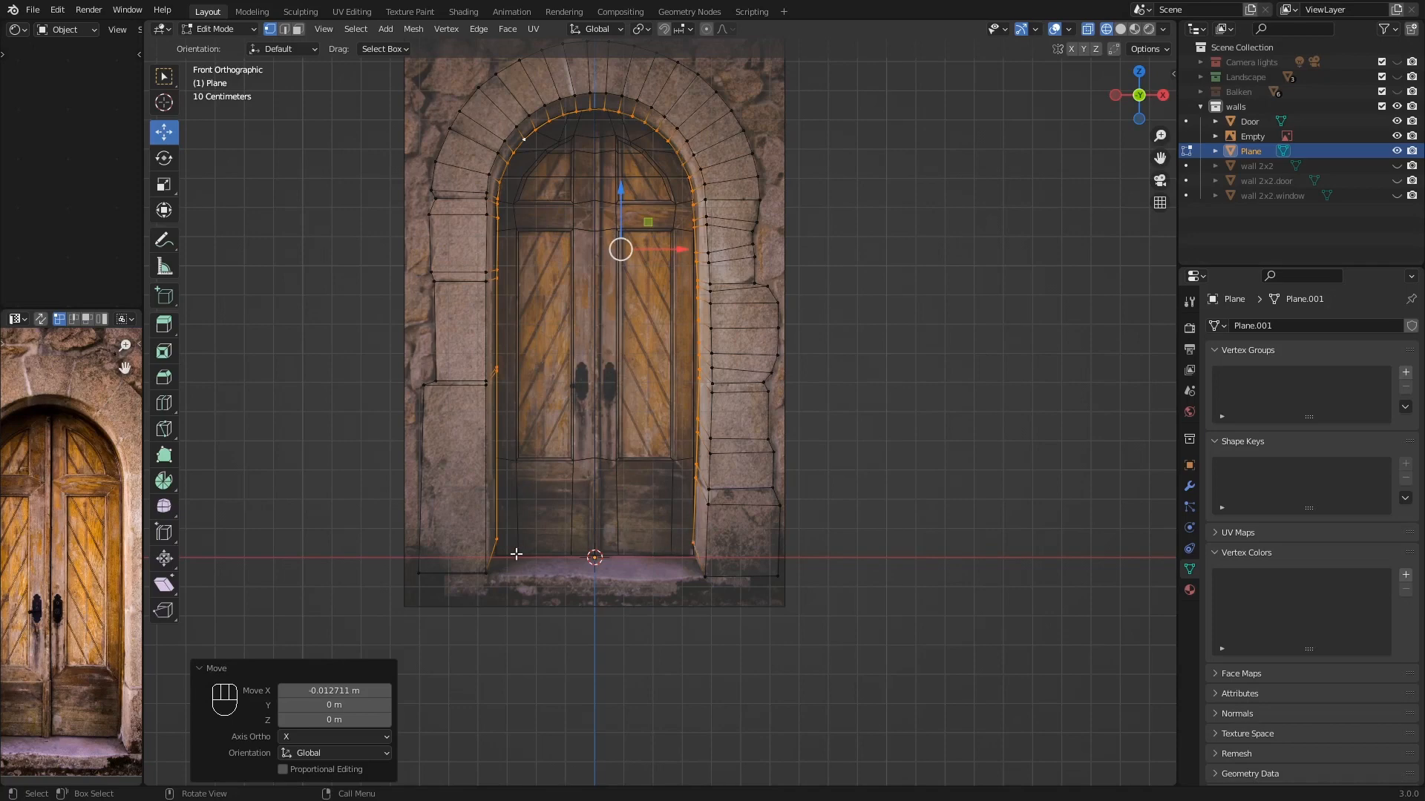
pyautogui.press('b')
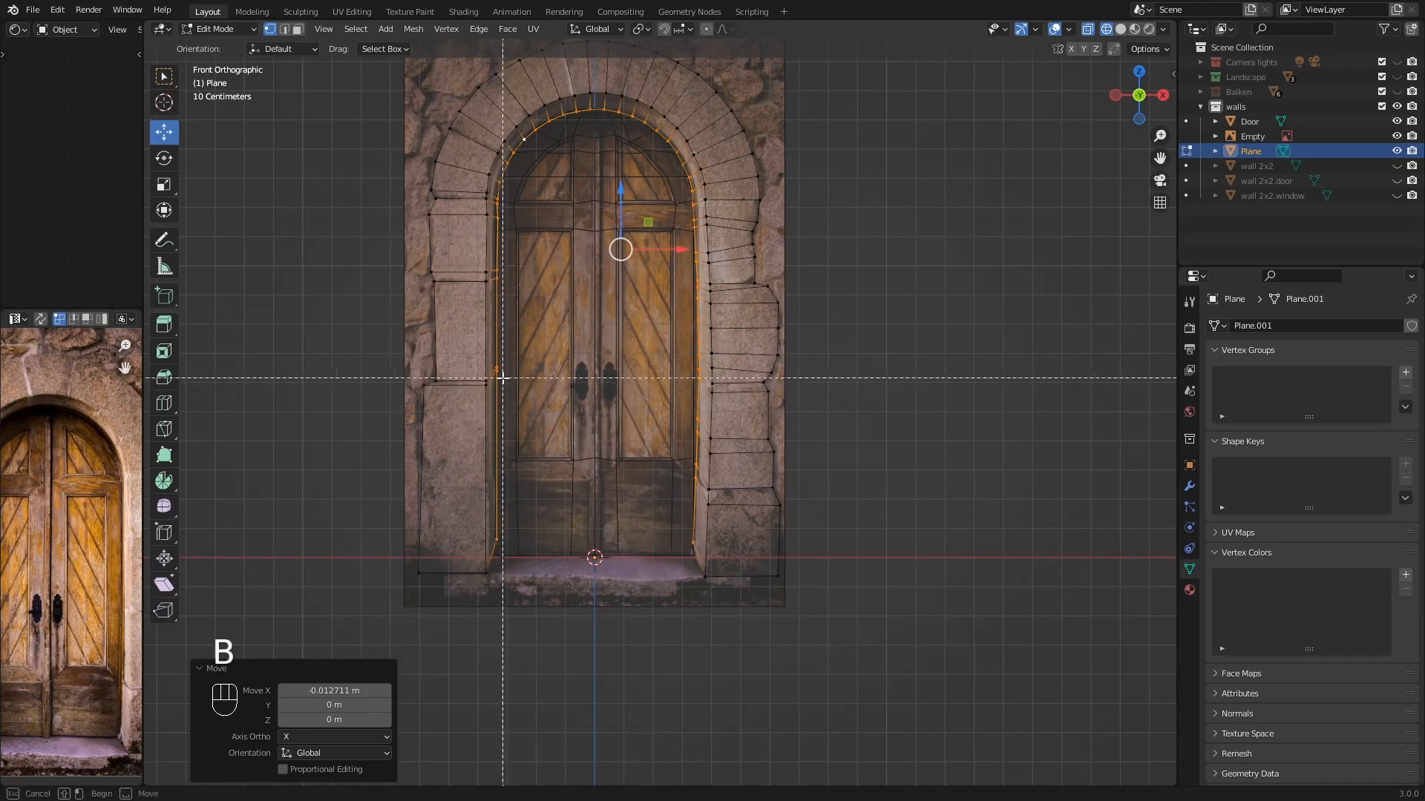
pyautogui.press('Escape')
pyautogui.click(499, 382)
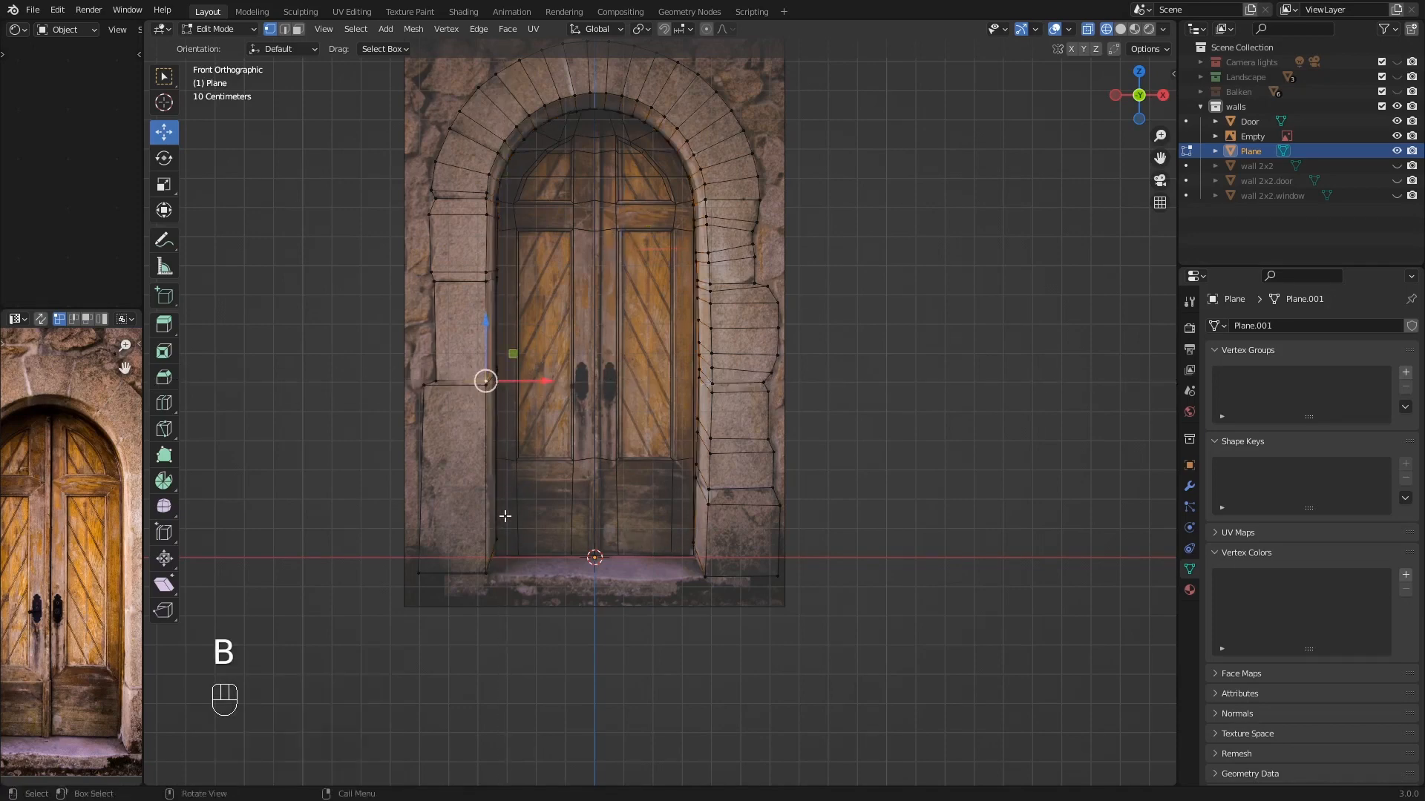
pyautogui.press('b')
pyautogui.click(497, 371)
pyautogui.press('b')
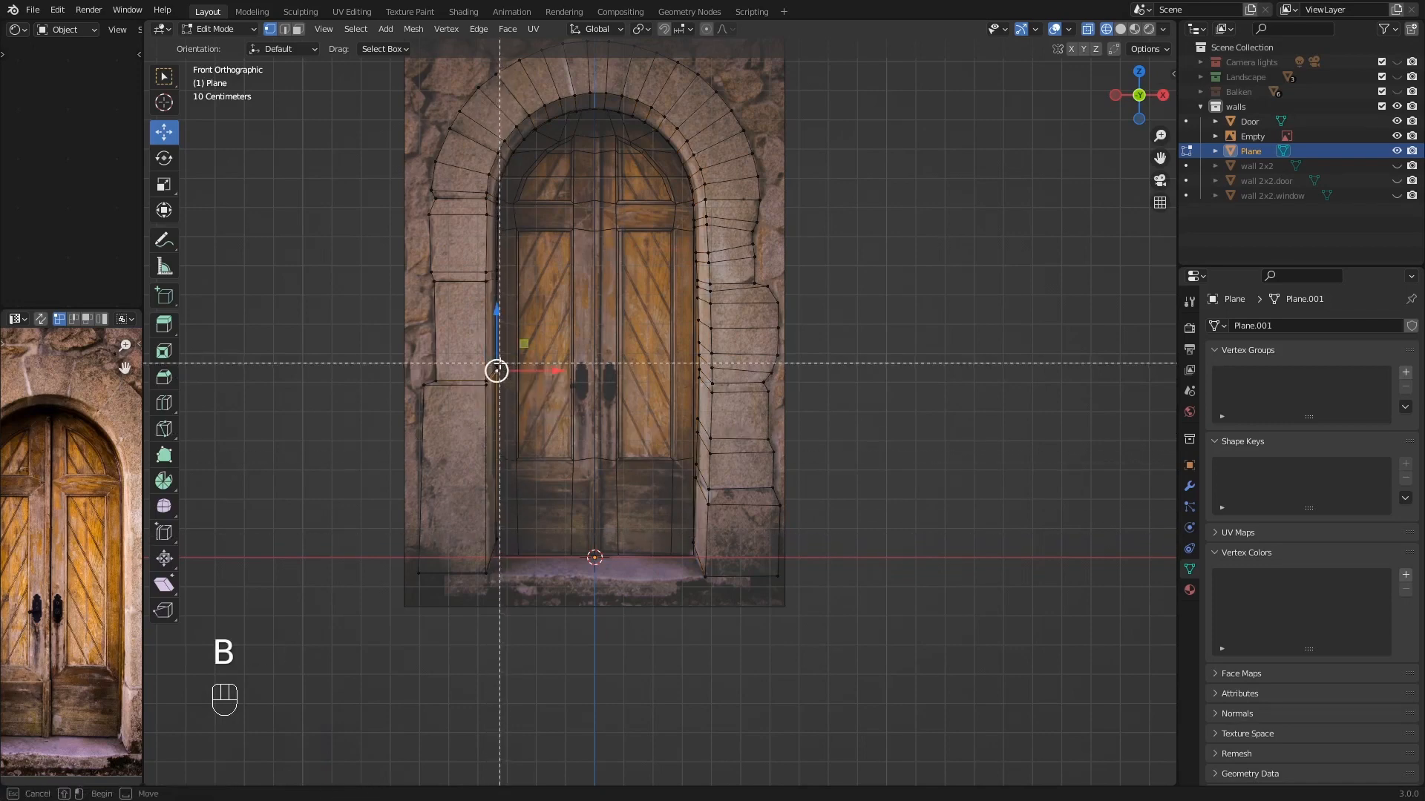
pyautogui.moveTo(496, 371); pyautogui.dragTo(701, 560)
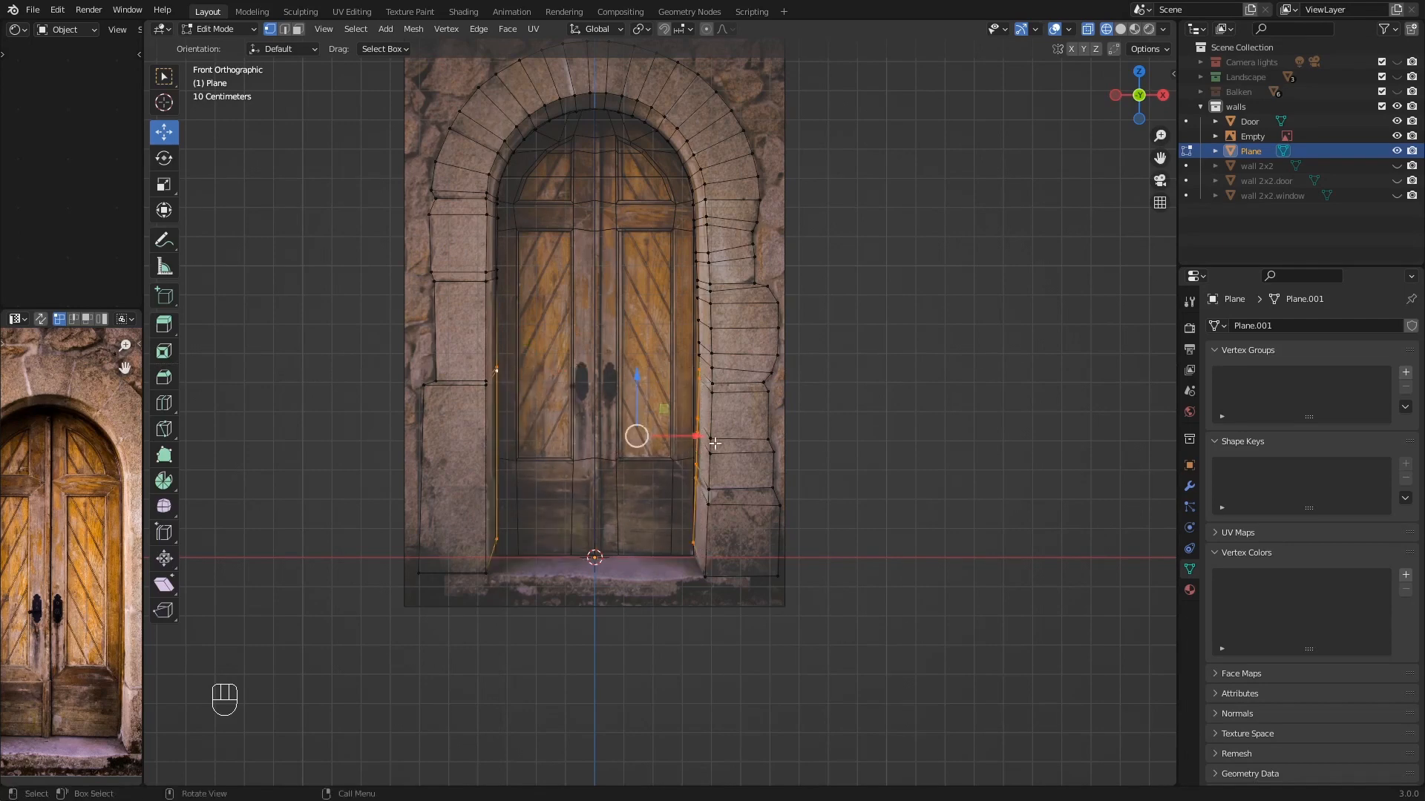
pyautogui.scroll(1, 641, 462)
pyautogui.scroll(1, 634, 401)
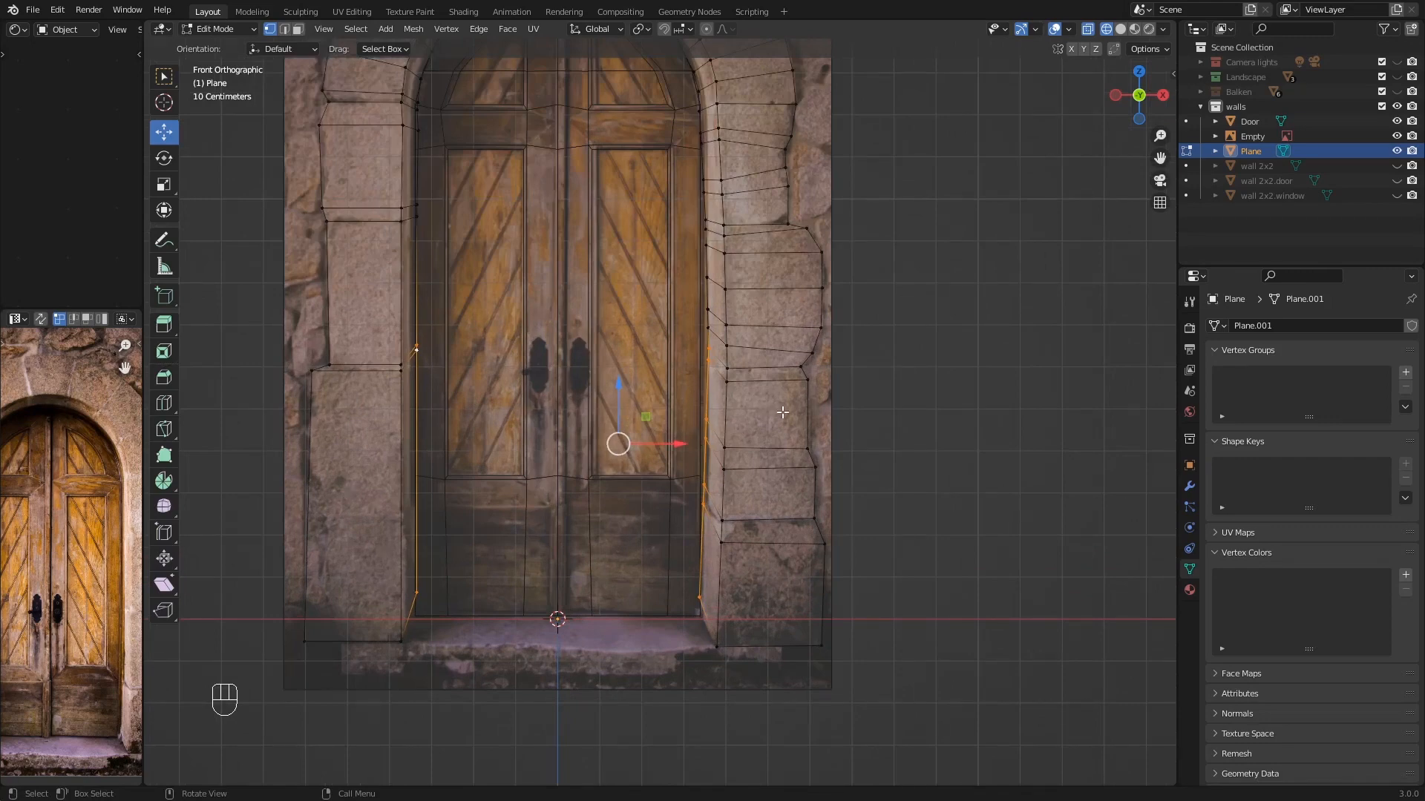
pyautogui.press('s')
pyautogui.press('z')
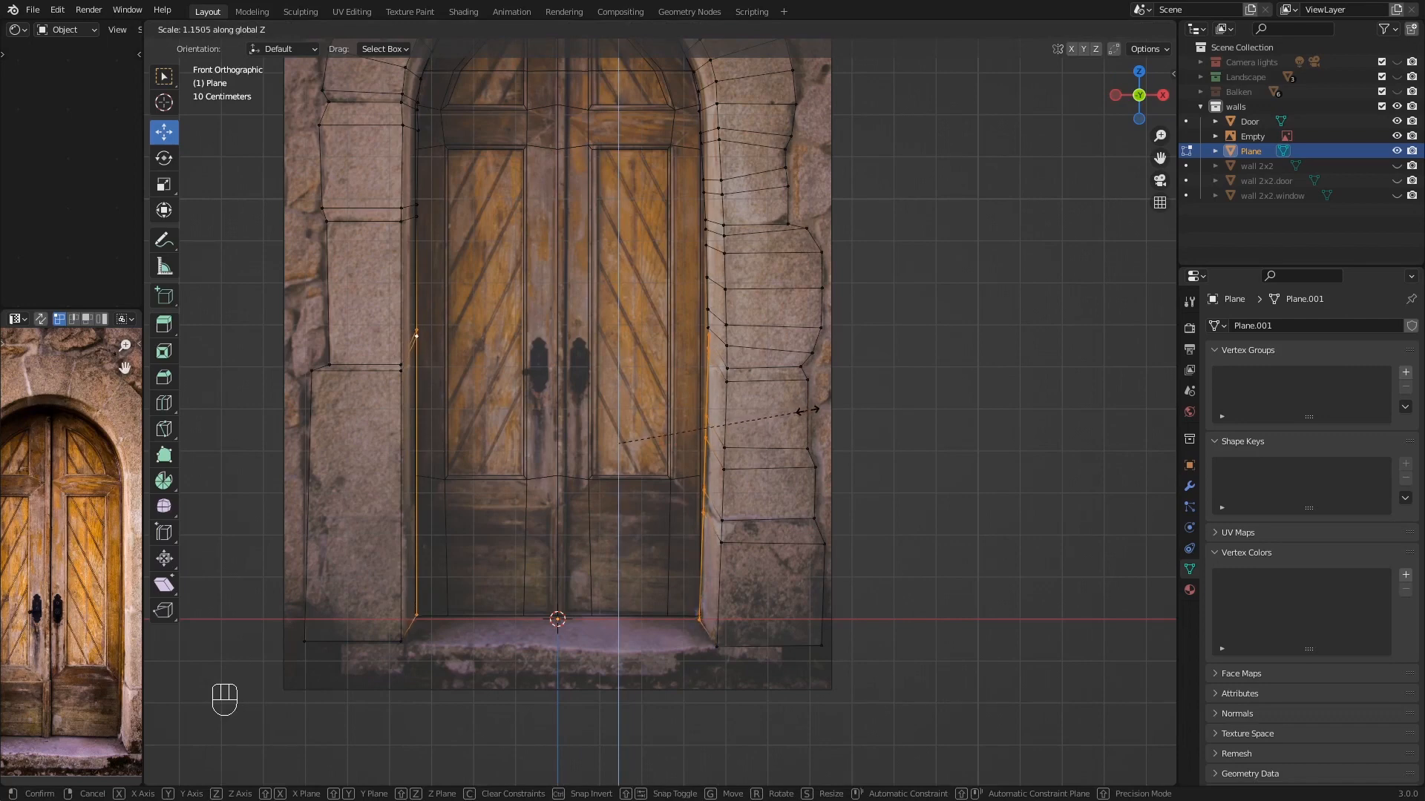
pyautogui.click(810, 410)
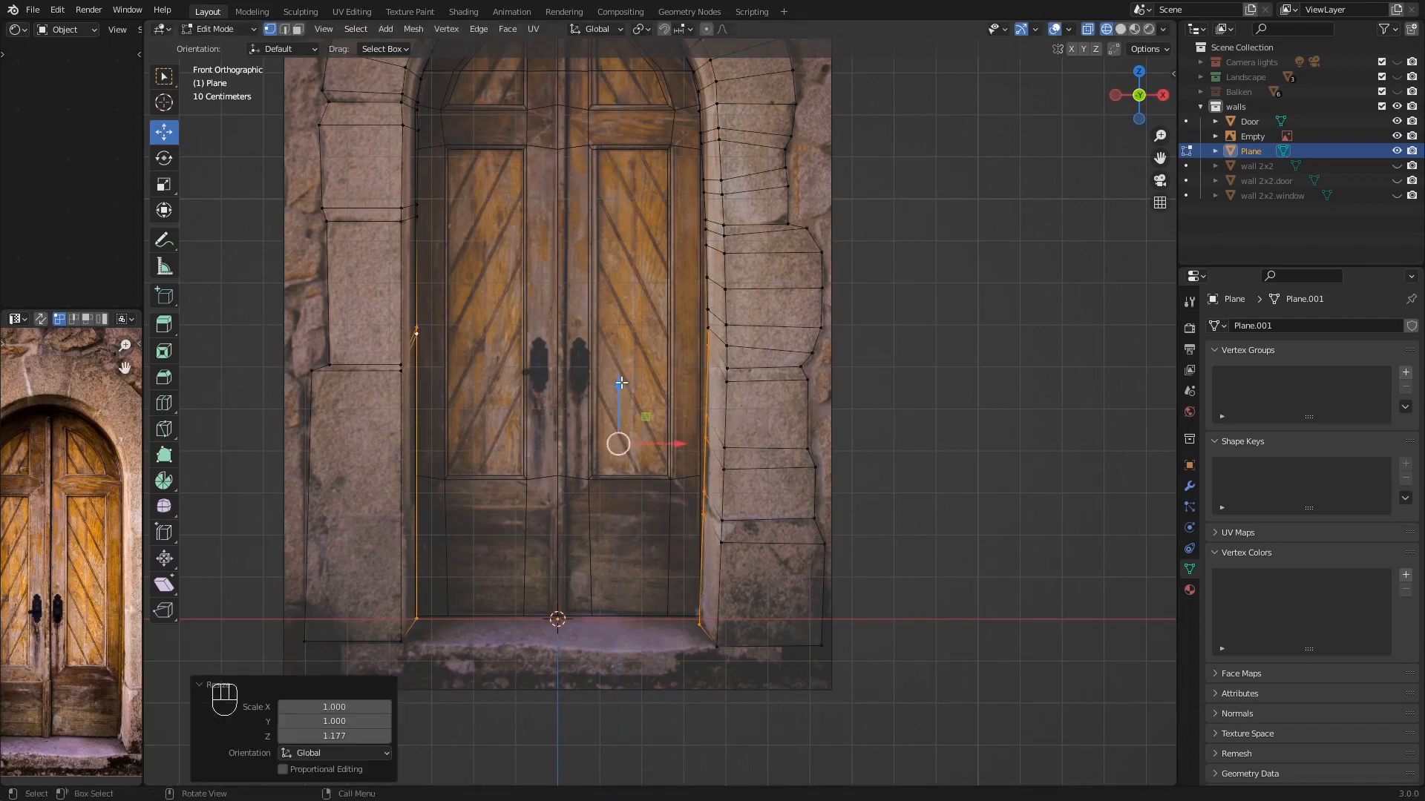
pyautogui.moveTo(621, 384); pyautogui.dragTo(616, 409)
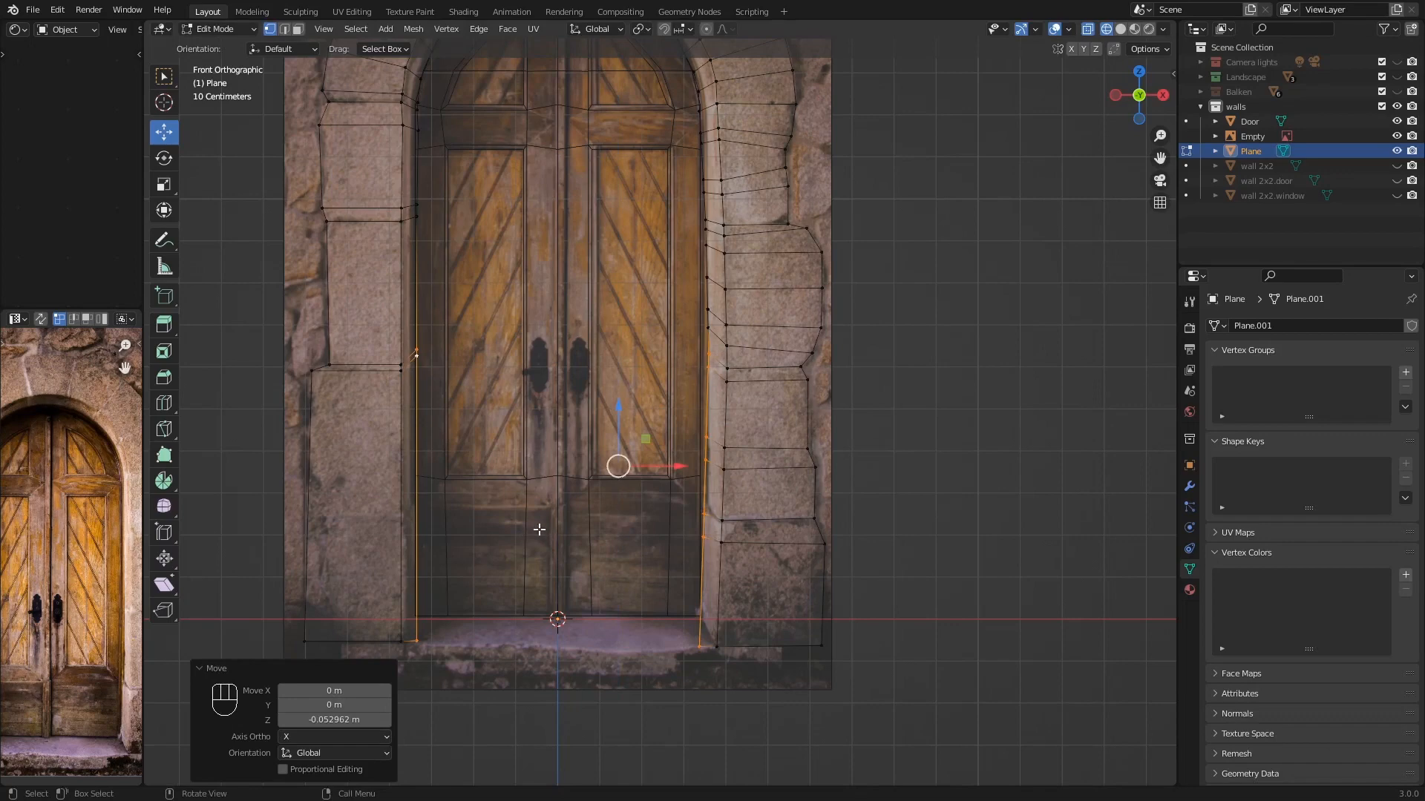
# - Return to Object Mode, display the stone frame in Material Preview shading and inspect its inner reveal from several angles
pyautogui.press('Tab')
pyautogui.scroll(-3, 556, 479)
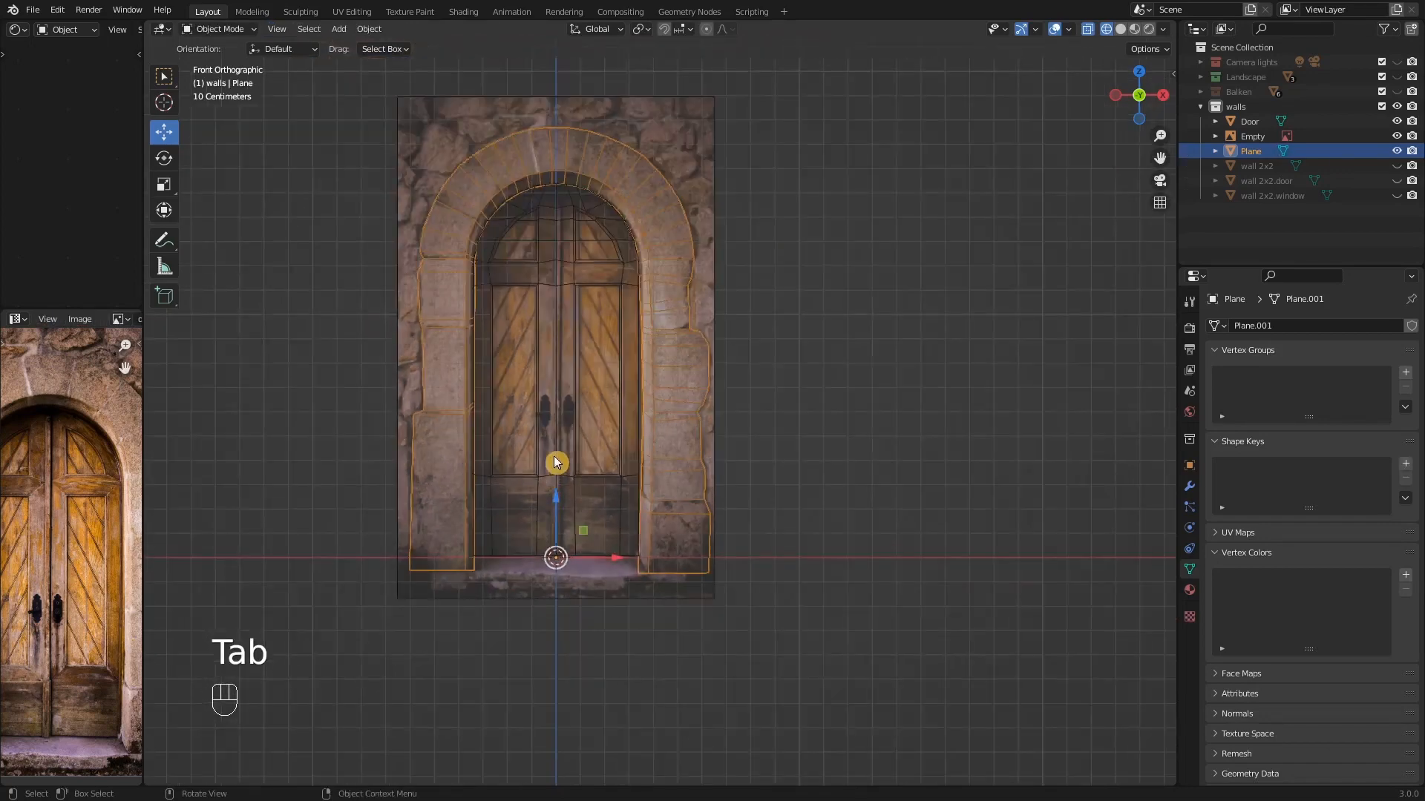
pyautogui.moveTo(591, 455)
pyautogui.mouseDown(button='middle')
pyautogui.moveTo(509, 490)
pyautogui.moveTo(550, 438)
pyautogui.mouseUp(button='middle')
pyautogui.keyDown('shift'); pyautogui.moveTo(551, 438); pyautogui.dragTo(509, 499, button='middle'); pyautogui.keyUp('shift')
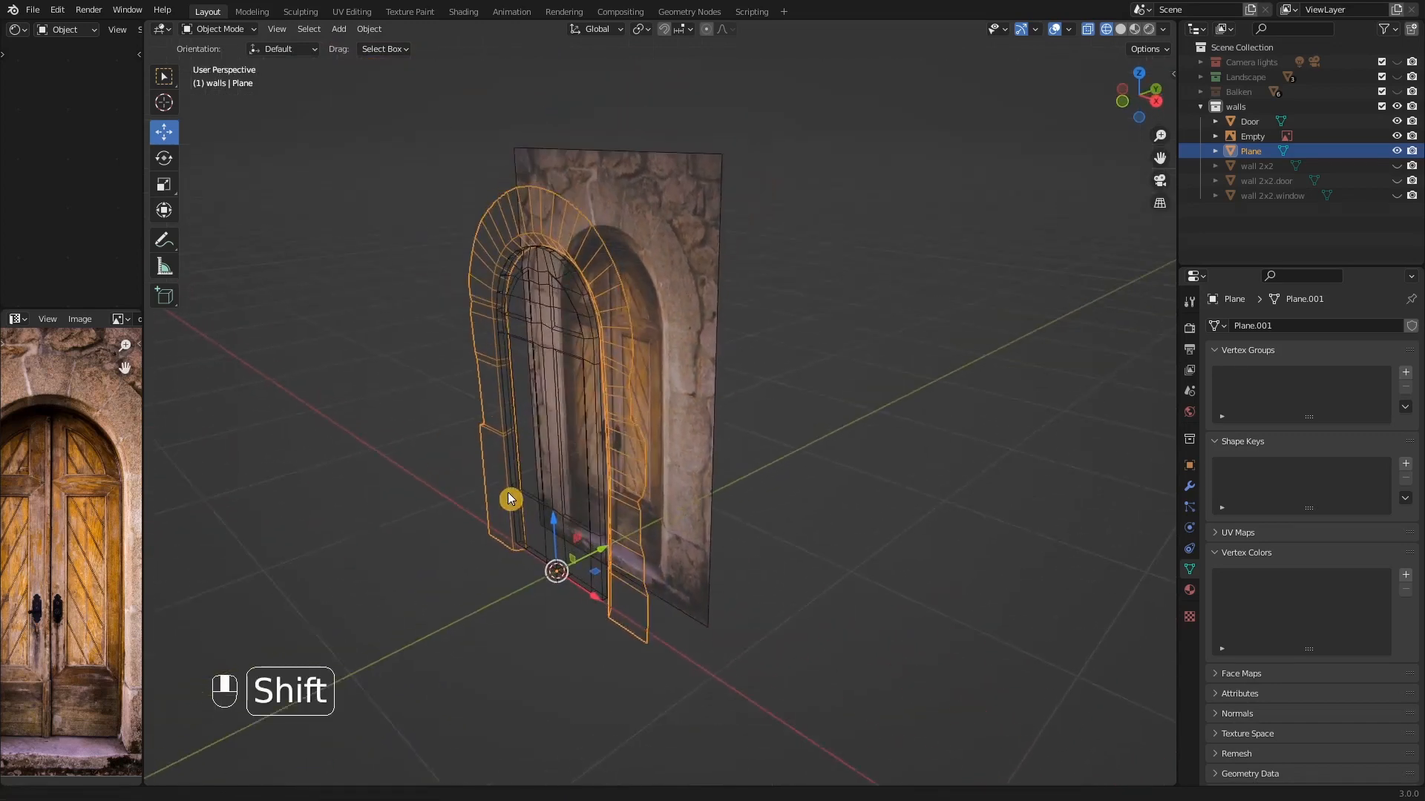
pyautogui.click(1122, 29)
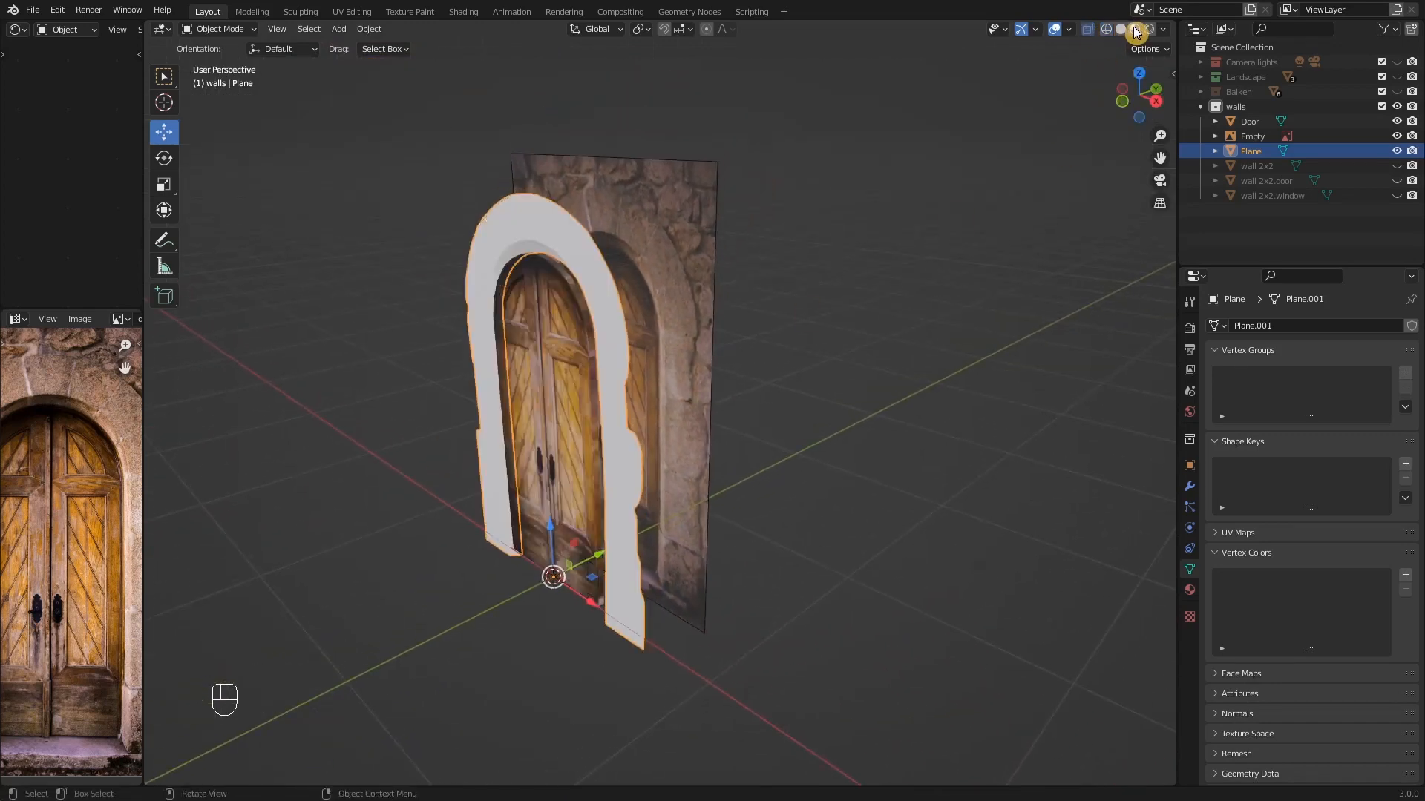
pyautogui.click(1088, 31)
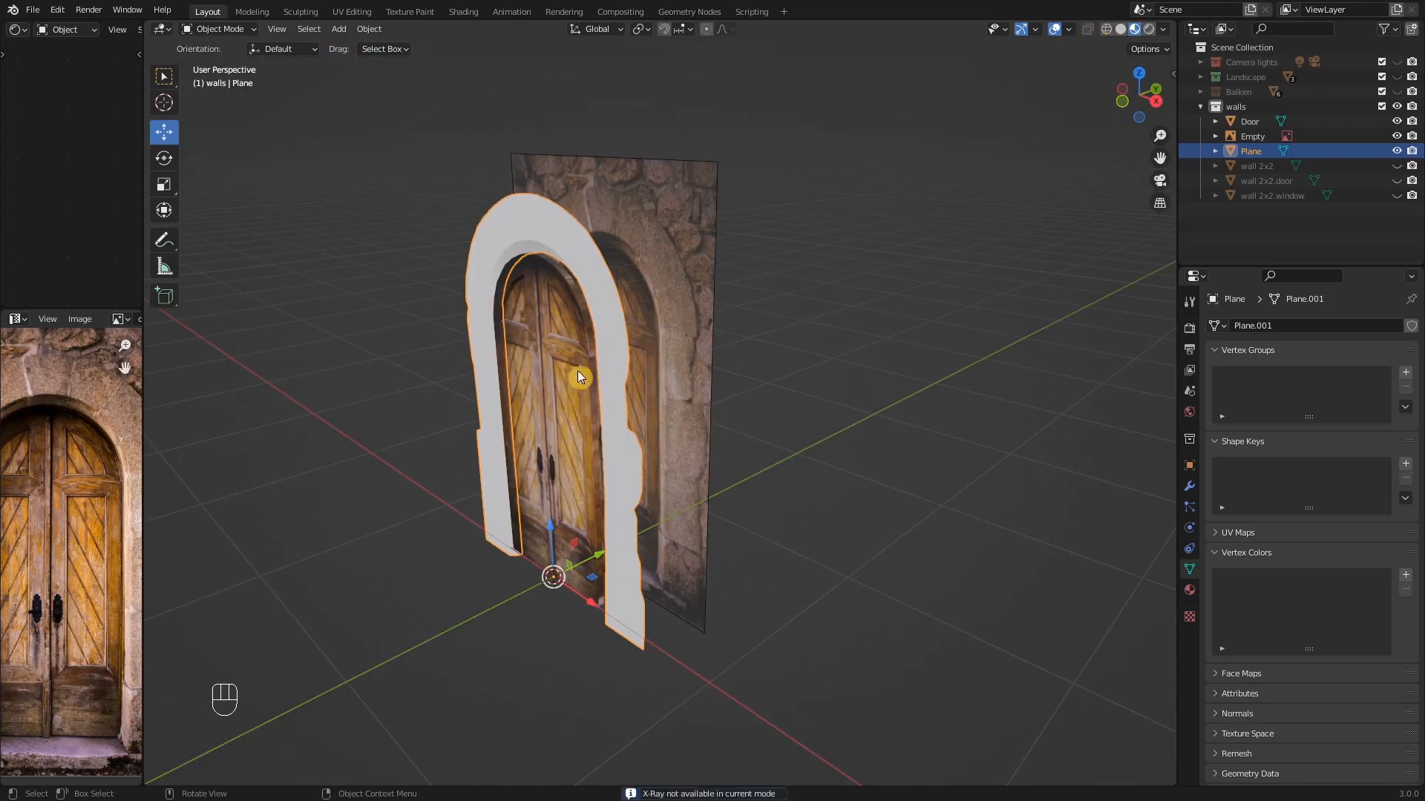
pyautogui.moveTo(579, 377); pyautogui.dragTo(592, 321, button='middle')
pyautogui.scroll(5, 599, 333)
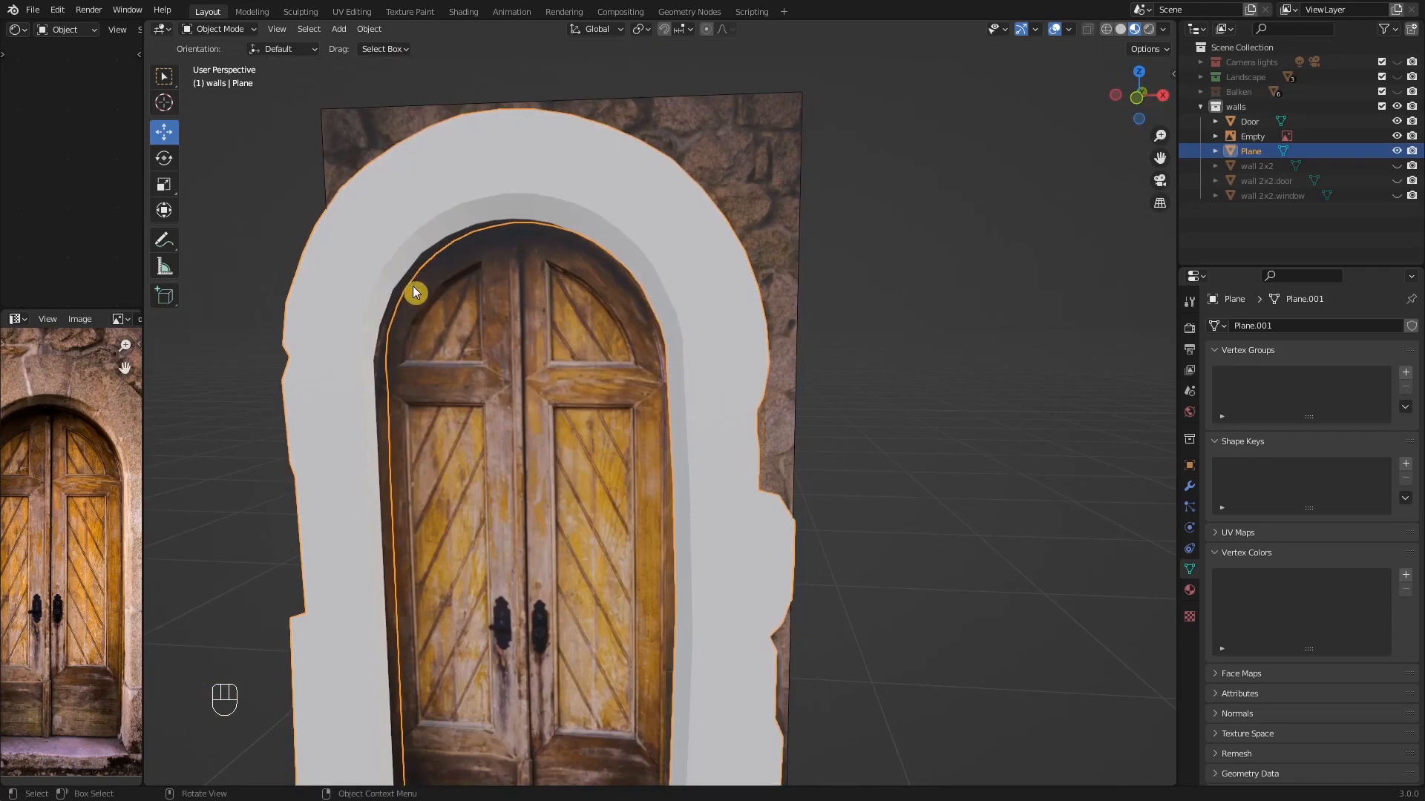
pyautogui.moveTo(414, 290); pyautogui.dragTo(505, 201, button='middle')
pyautogui.moveTo(646, 321); pyautogui.dragTo(492, 356, button='middle')
pyautogui.scroll(-2, 491, 357)
pyautogui.keyDown('shift'); pyautogui.moveTo(539, 426); pyautogui.dragTo(764, 349, button='middle'); pyautogui.keyUp('shift')
# - Show the frame in front view and widen the shader and image editors to about the same width as the 3D viewport
pyautogui.press('KP_1')
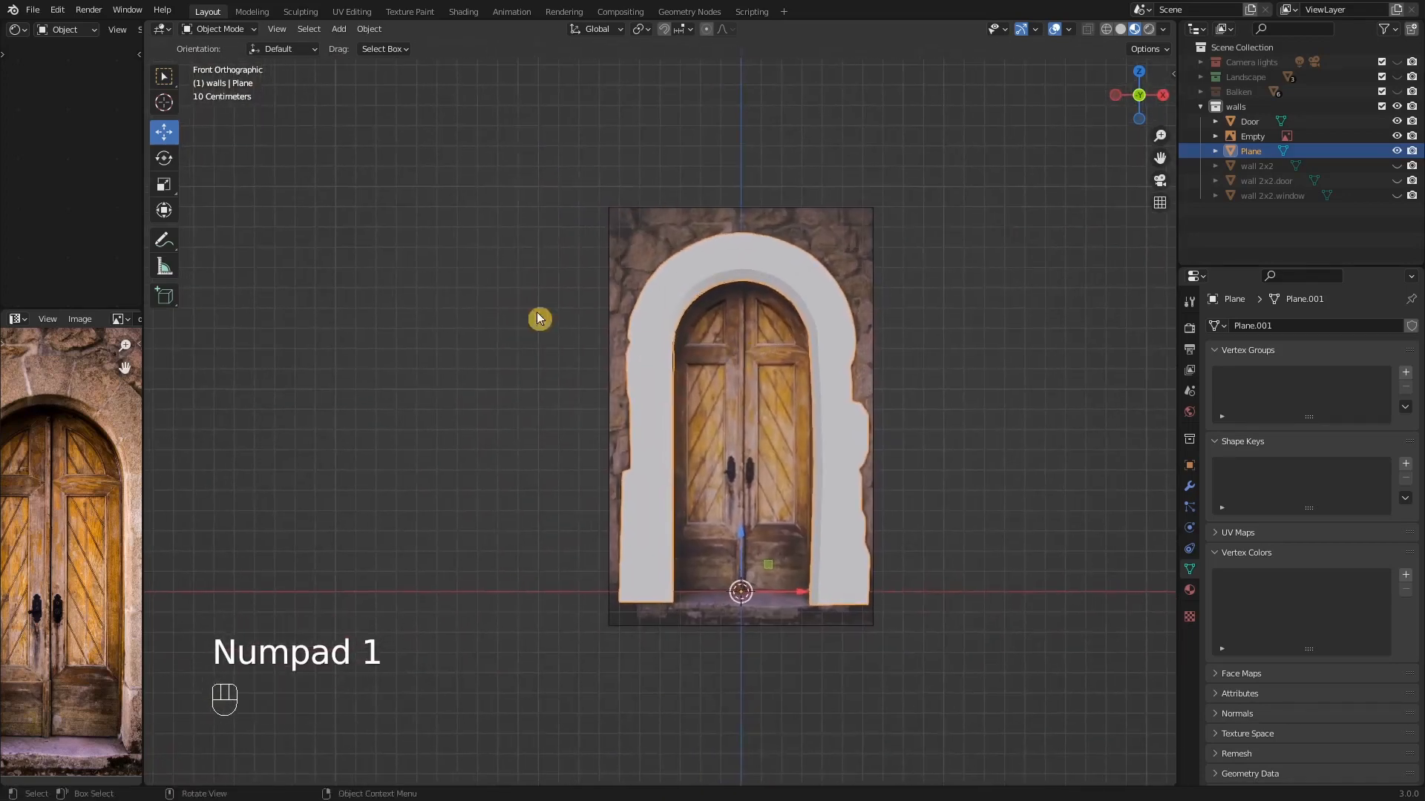
pyautogui.moveTo(141, 335); pyautogui.dragTo(629, 349)
pyautogui.scroll(5, 750, 394)
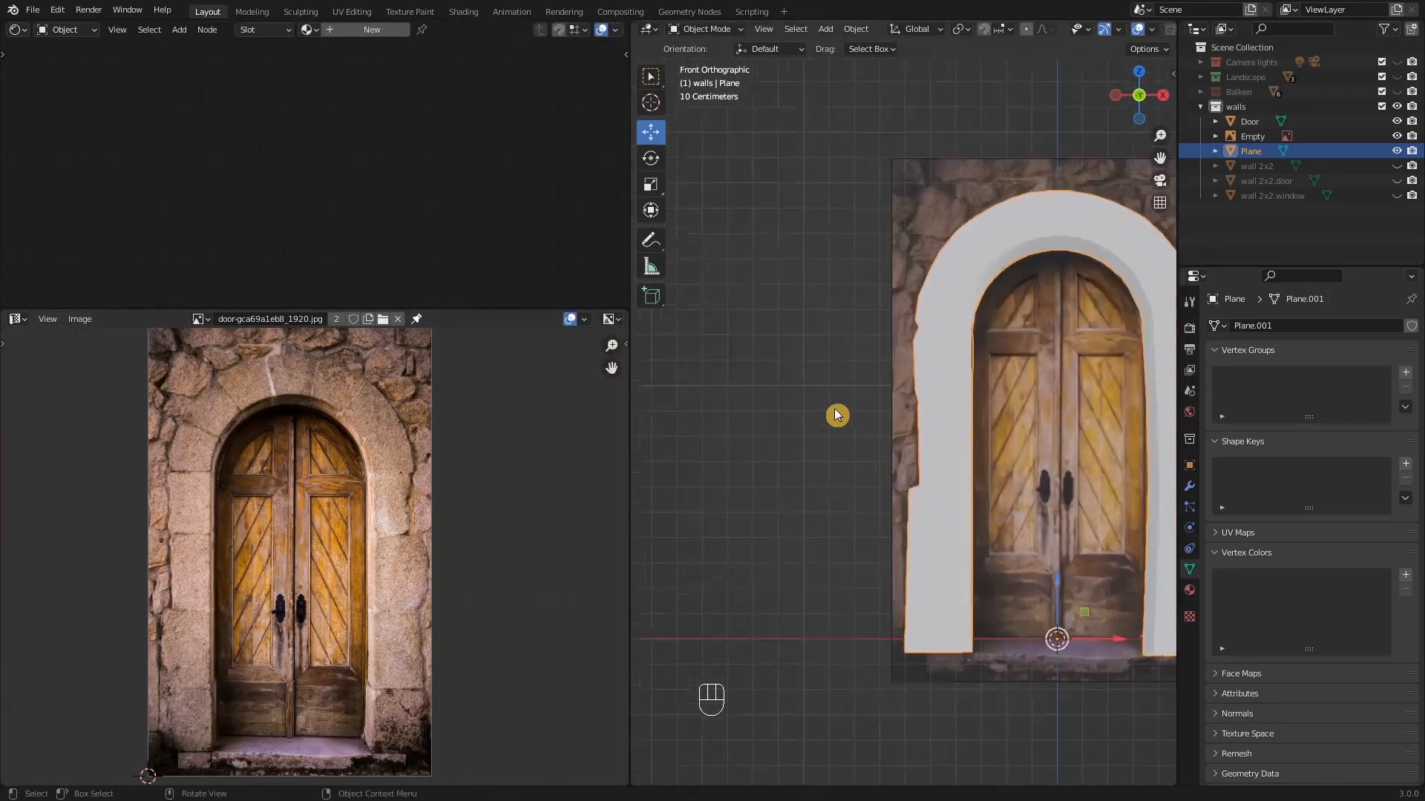
pyautogui.keyDown('shift'); pyautogui.moveTo(914, 436); pyautogui.dragTo(659, 416, button='middle'); pyautogui.keyUp('shift')
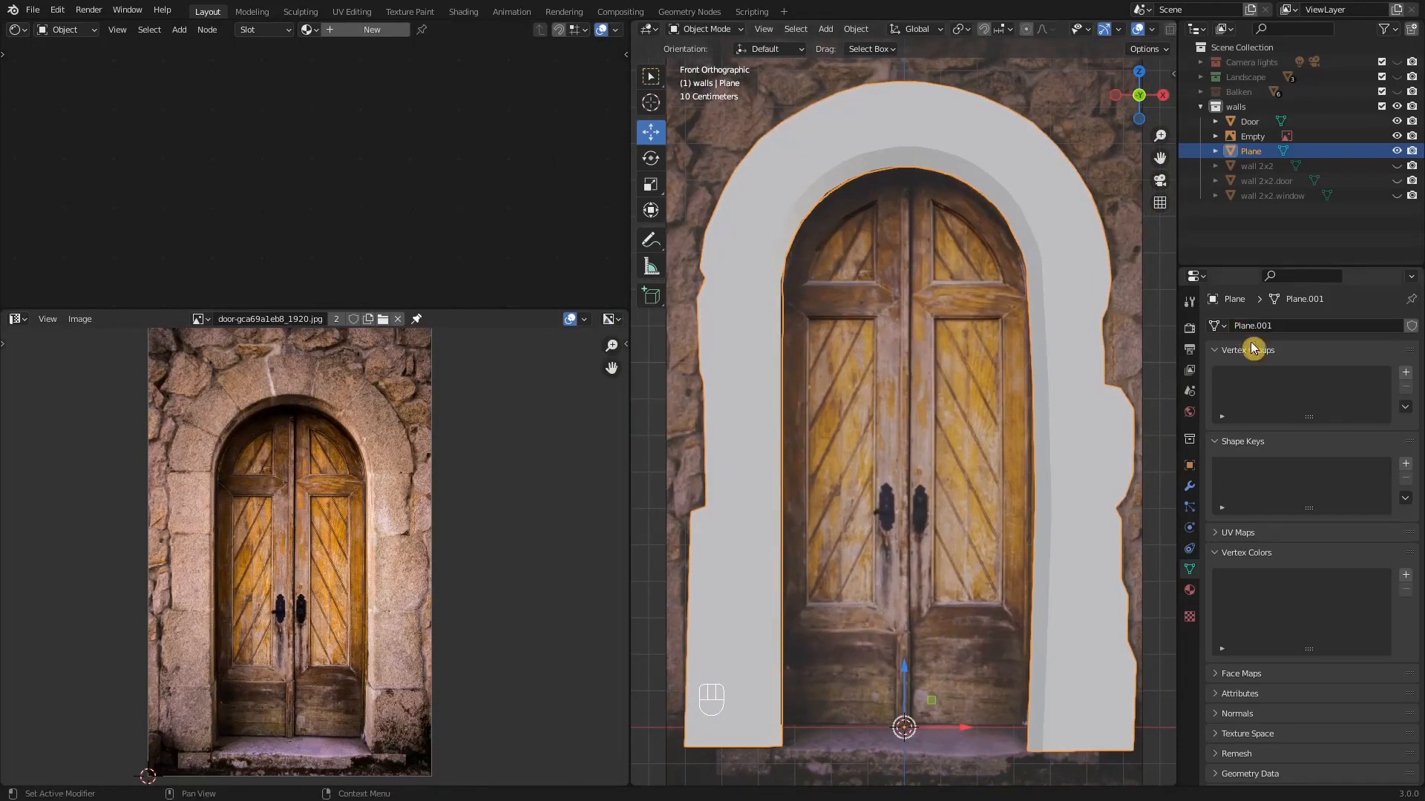
# - Assign the existing Door material to the stone frame and make it a single-user copy
pyautogui.click(1190, 590)
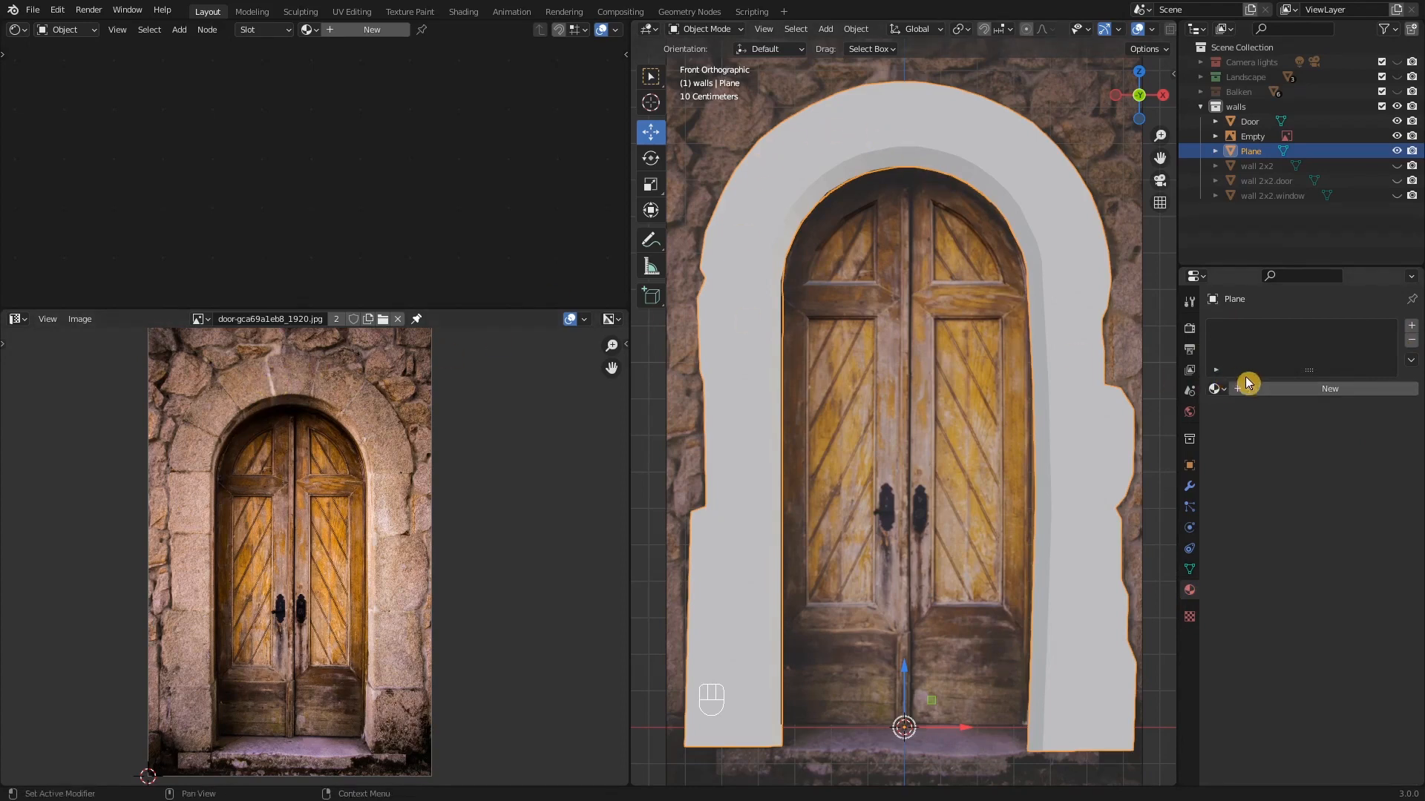
pyautogui.click(1299, 391)
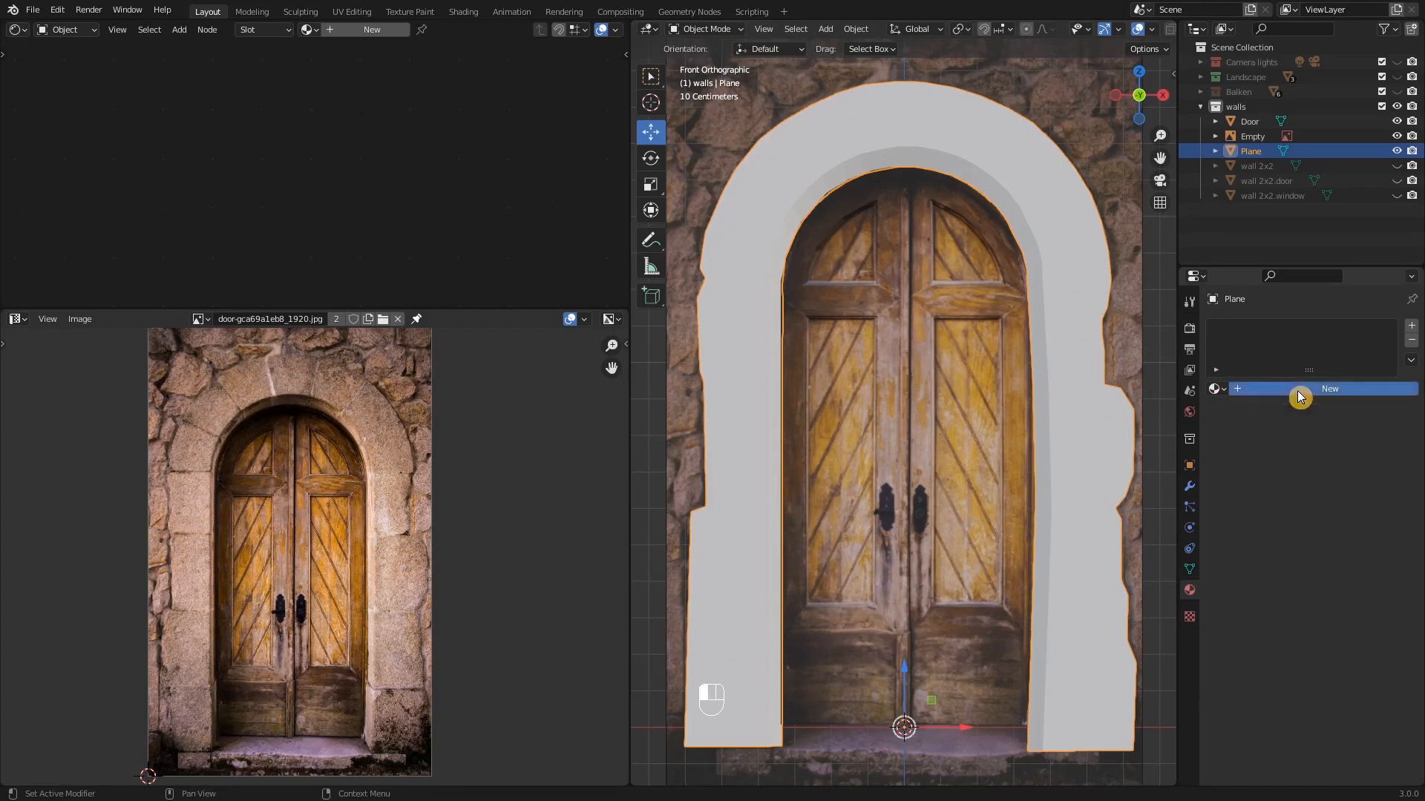
pyautogui.click(1217, 389)
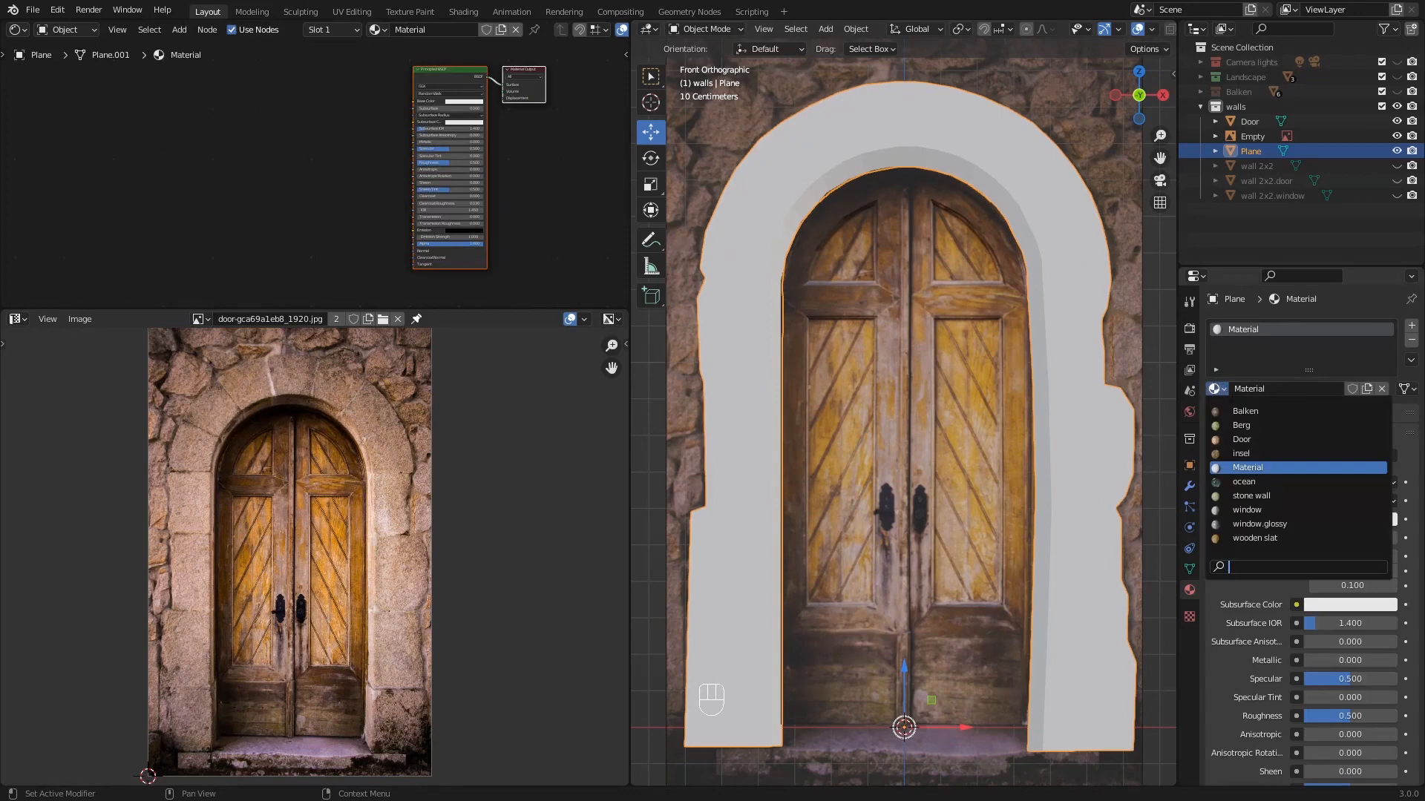
pyautogui.click(1247, 439)
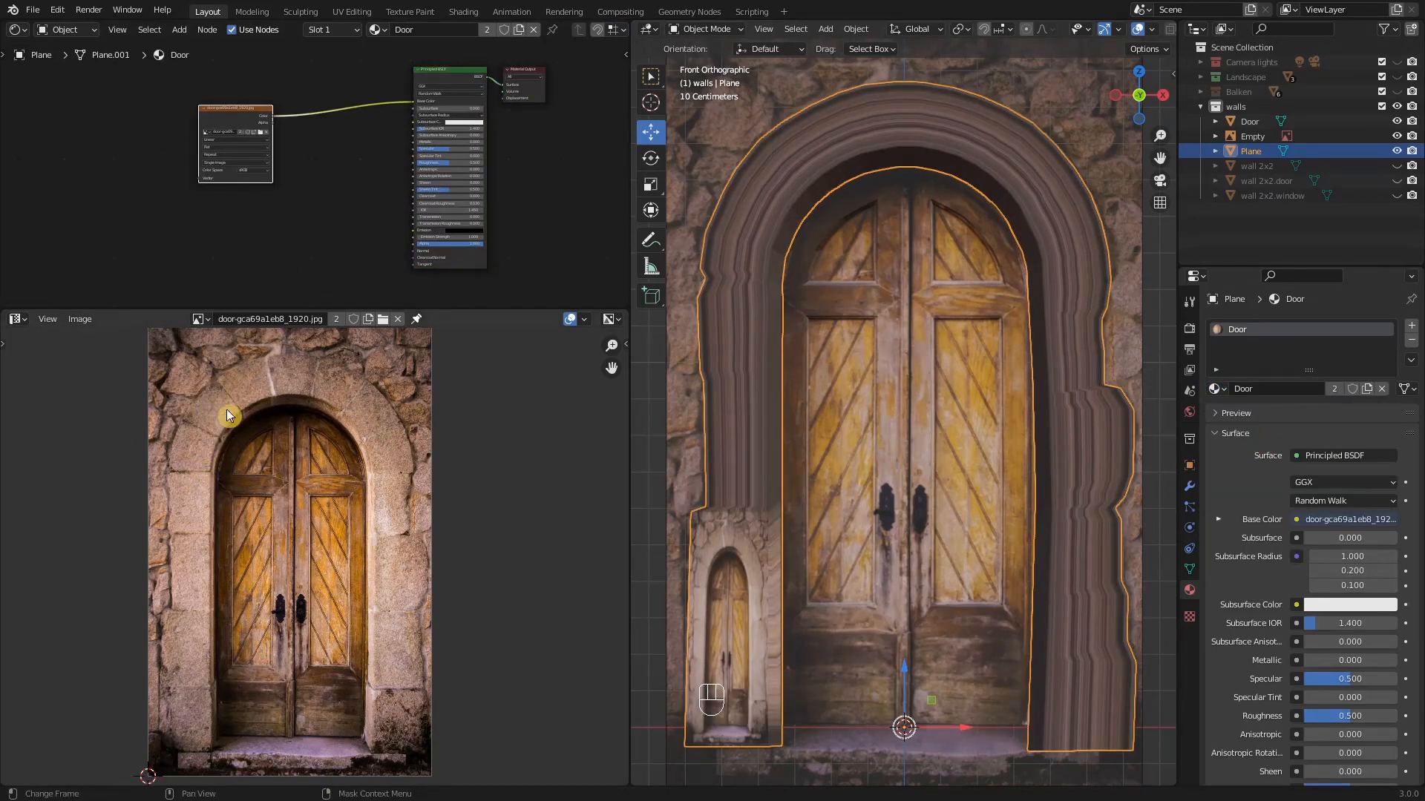
pyautogui.click(1331, 386)
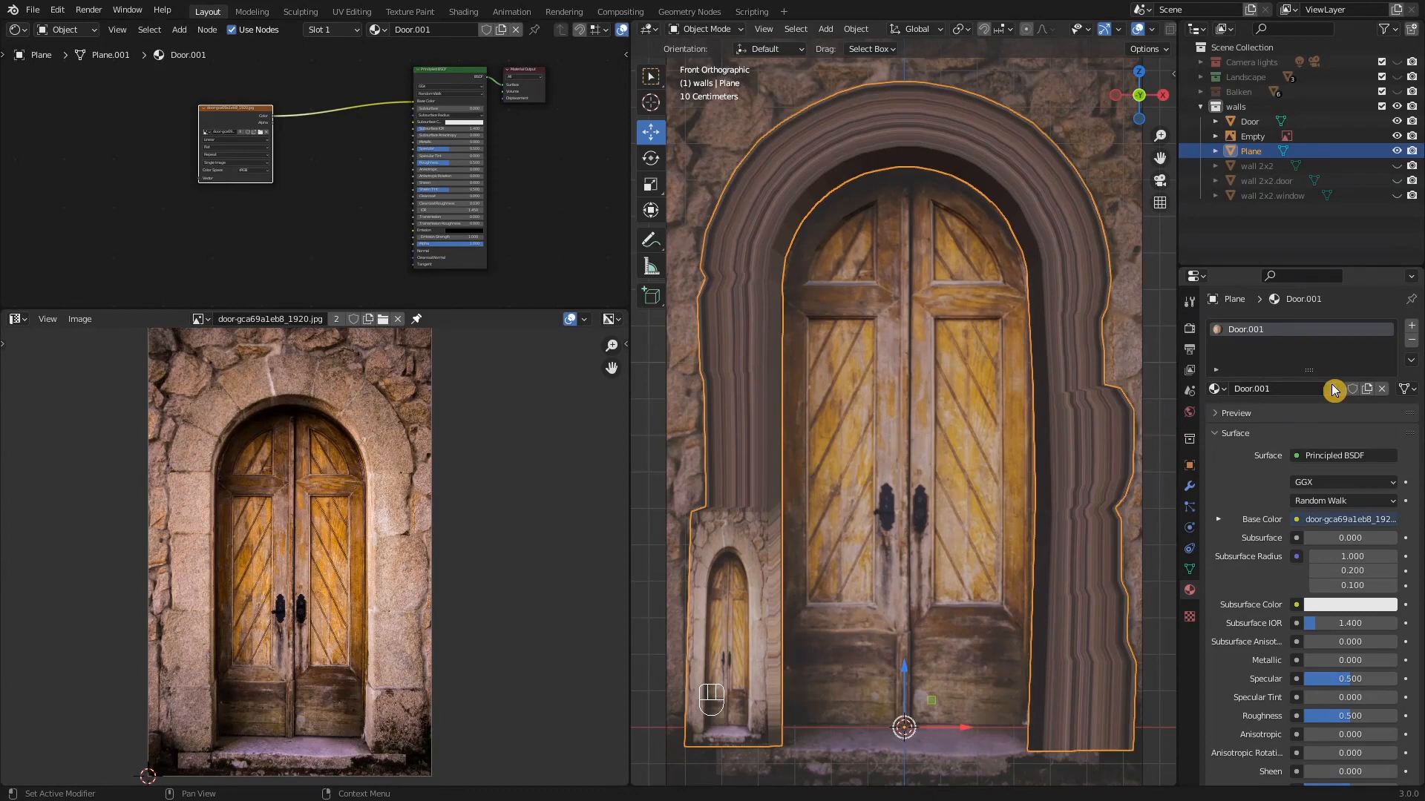
# - Rename the stone frame's copied material as Door_wallstone
pyautogui.click(1287, 391)
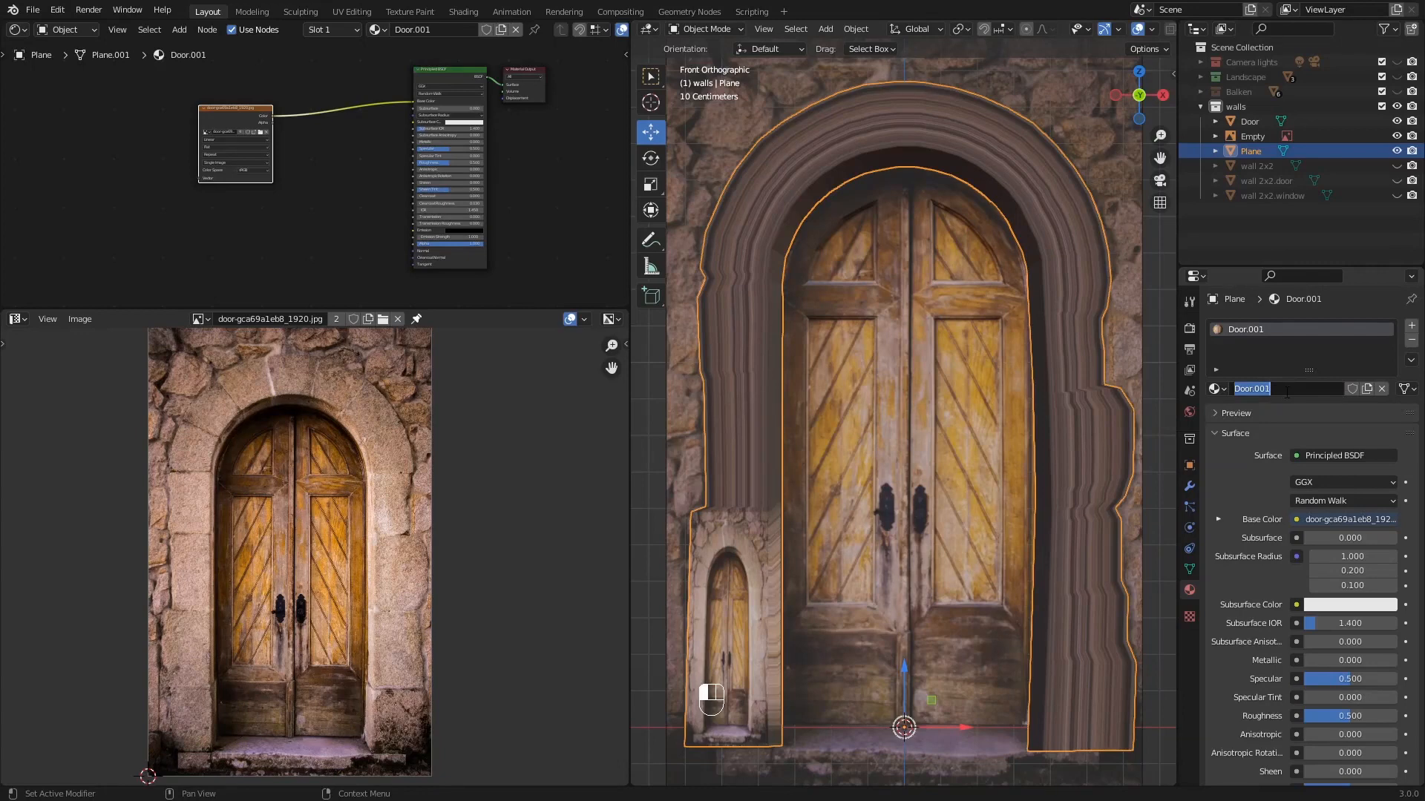
pyautogui.write('Door')
pyautogui.write(' allstone')
pyautogui.press('Return')
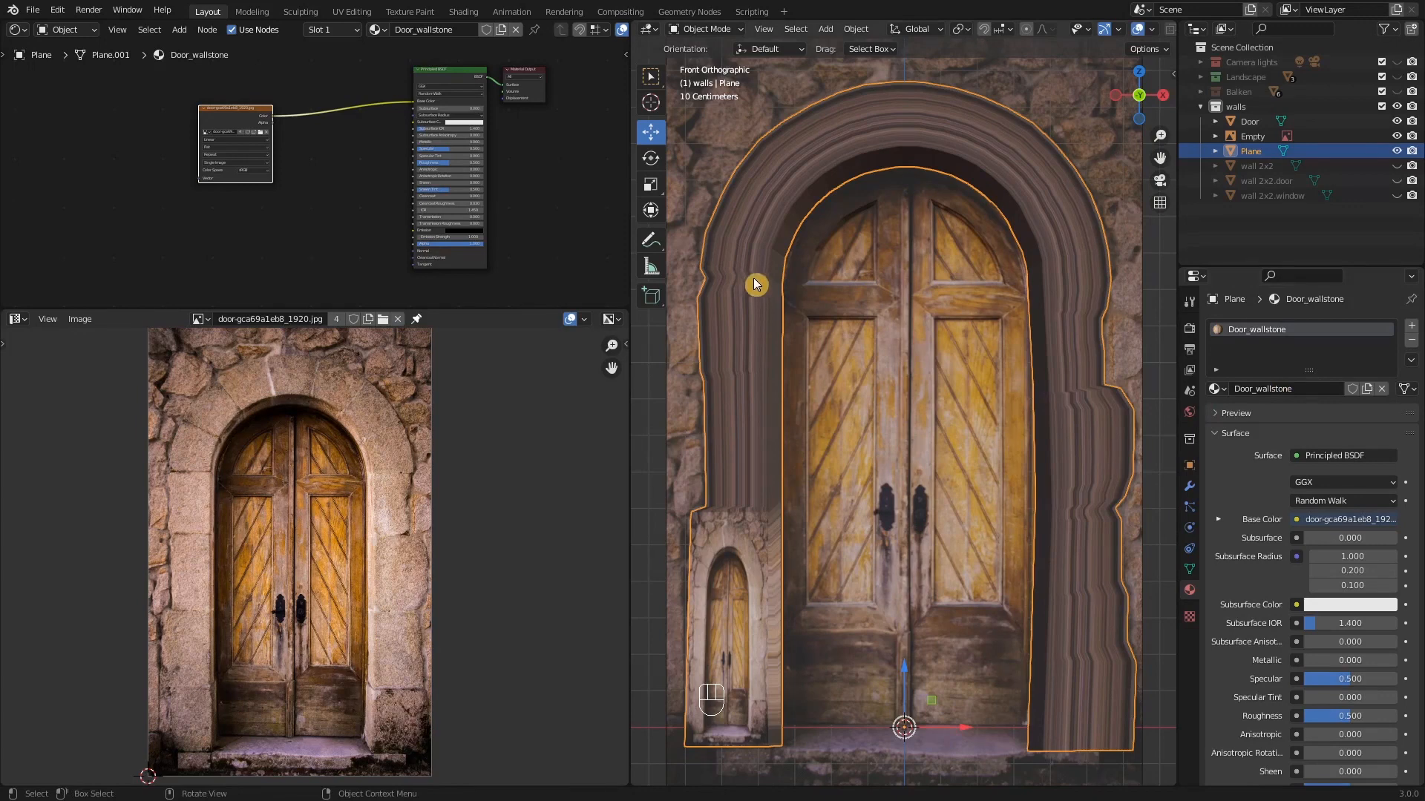
# - Unwrap all of the stone frame's faces in Edit Mode with Project from View in front view
pyautogui.press('Tab')
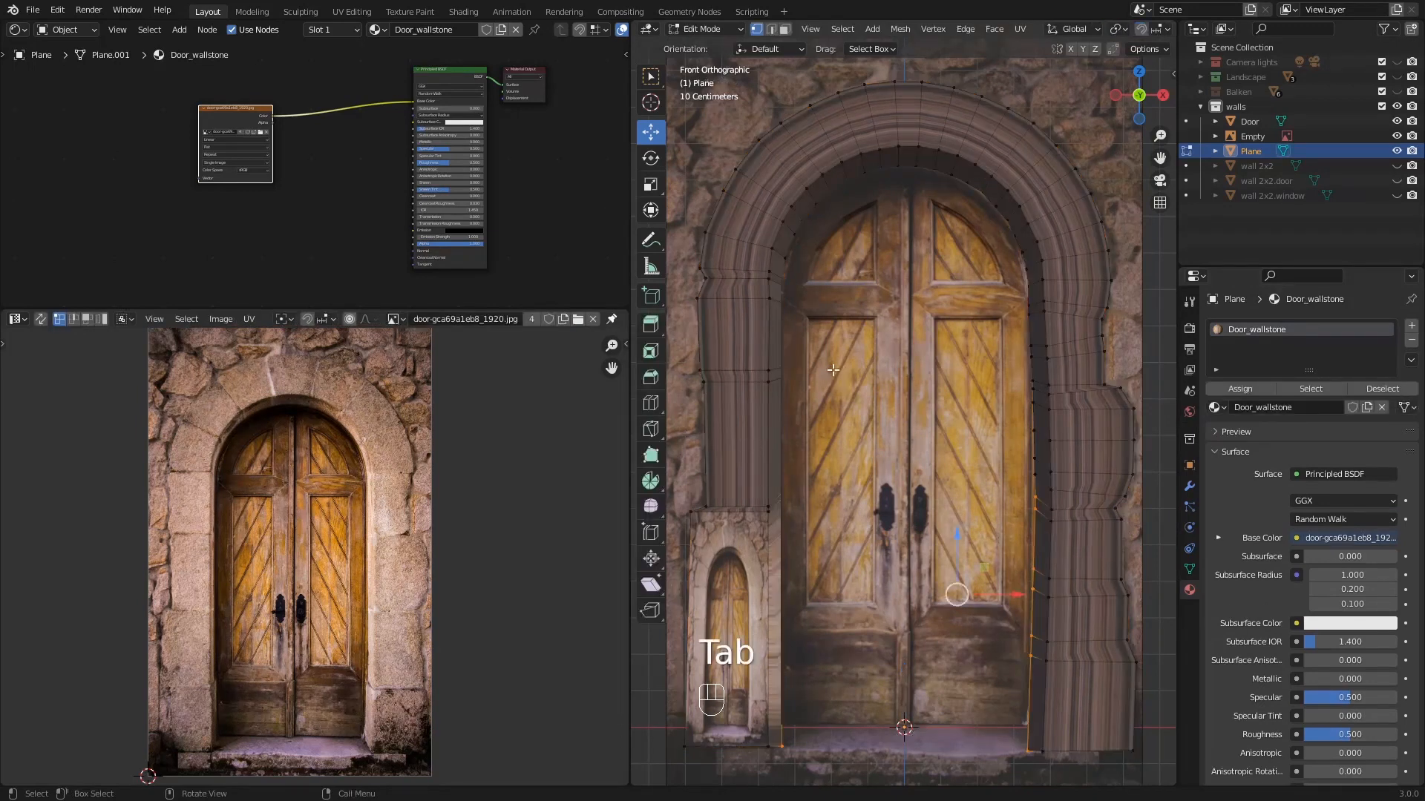
pyautogui.press('a')
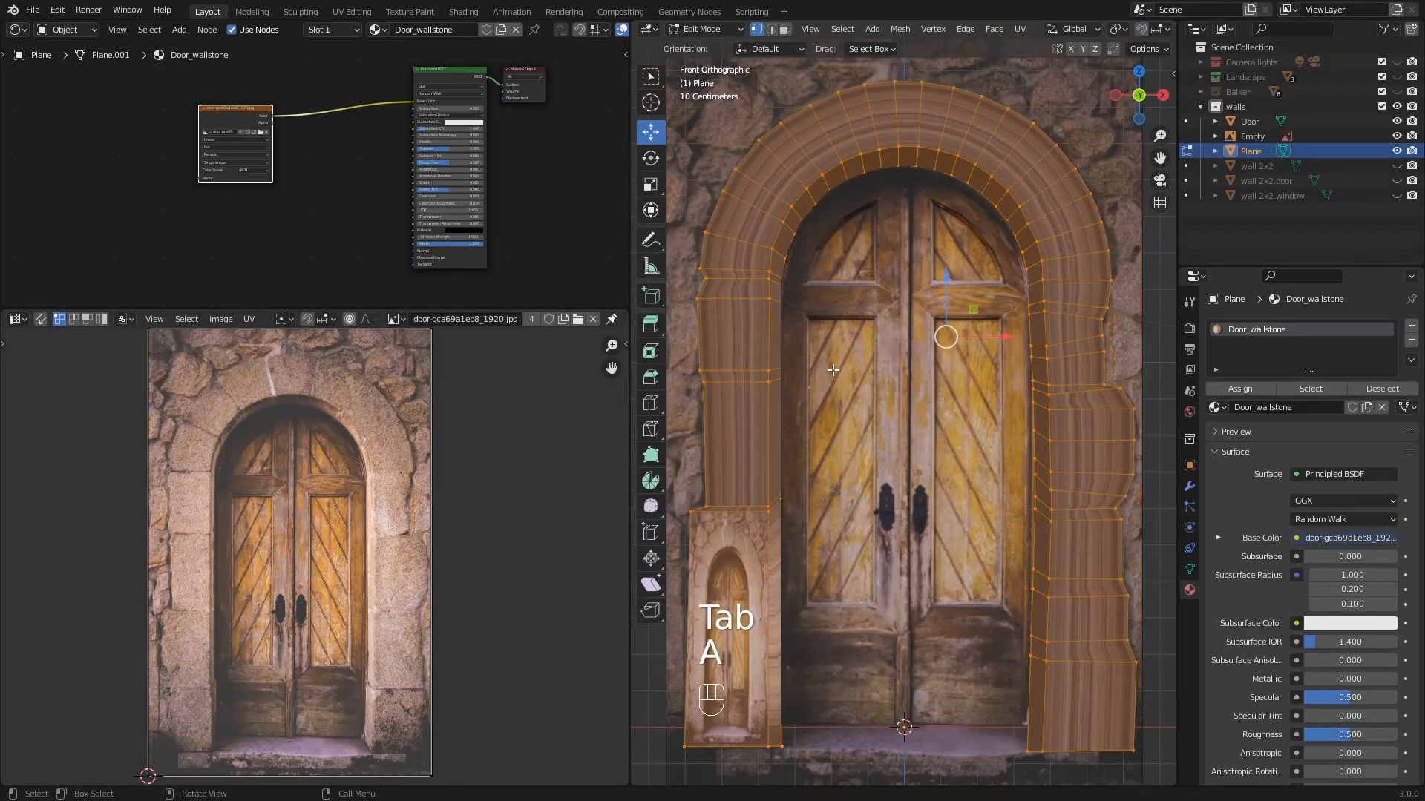
pyautogui.press('u')
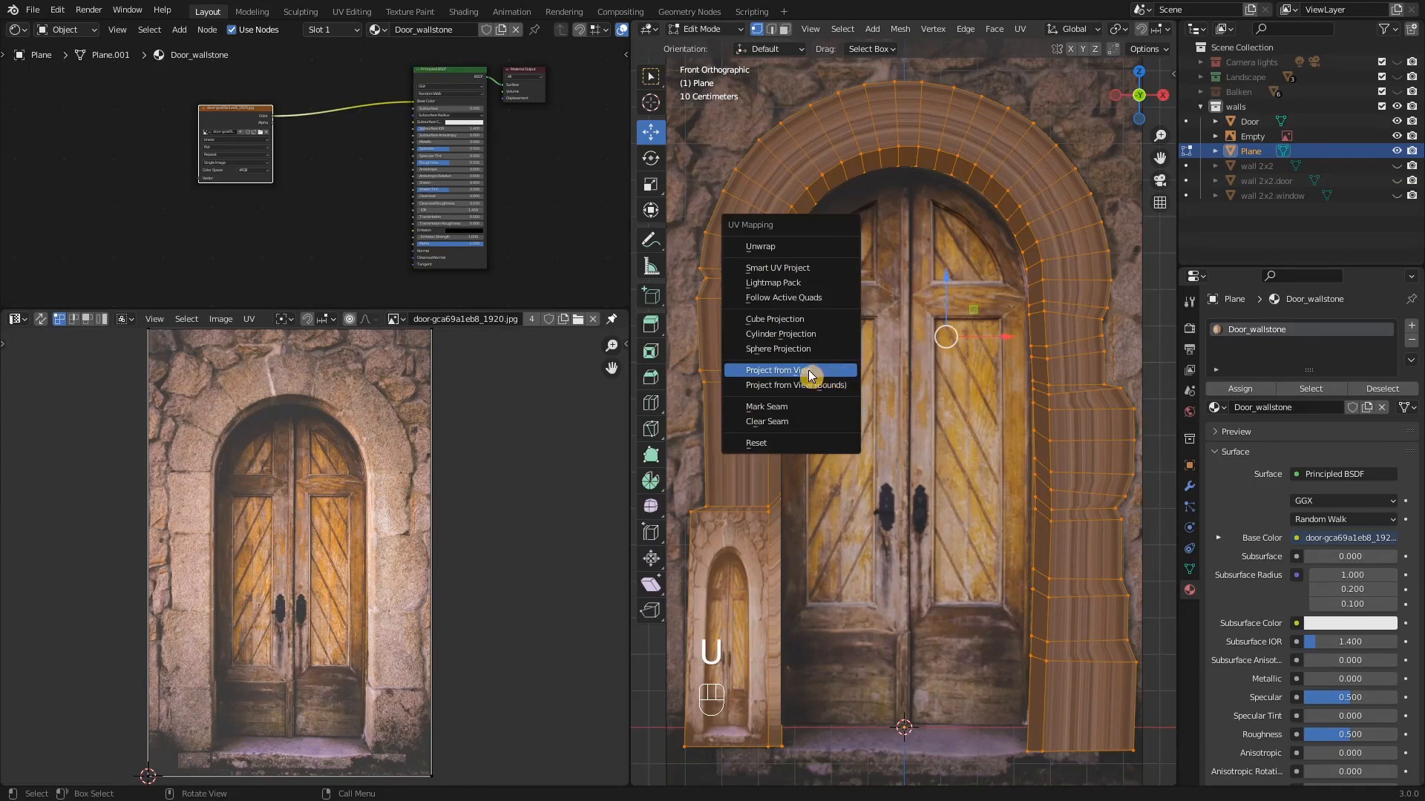
pyautogui.click(777, 374)
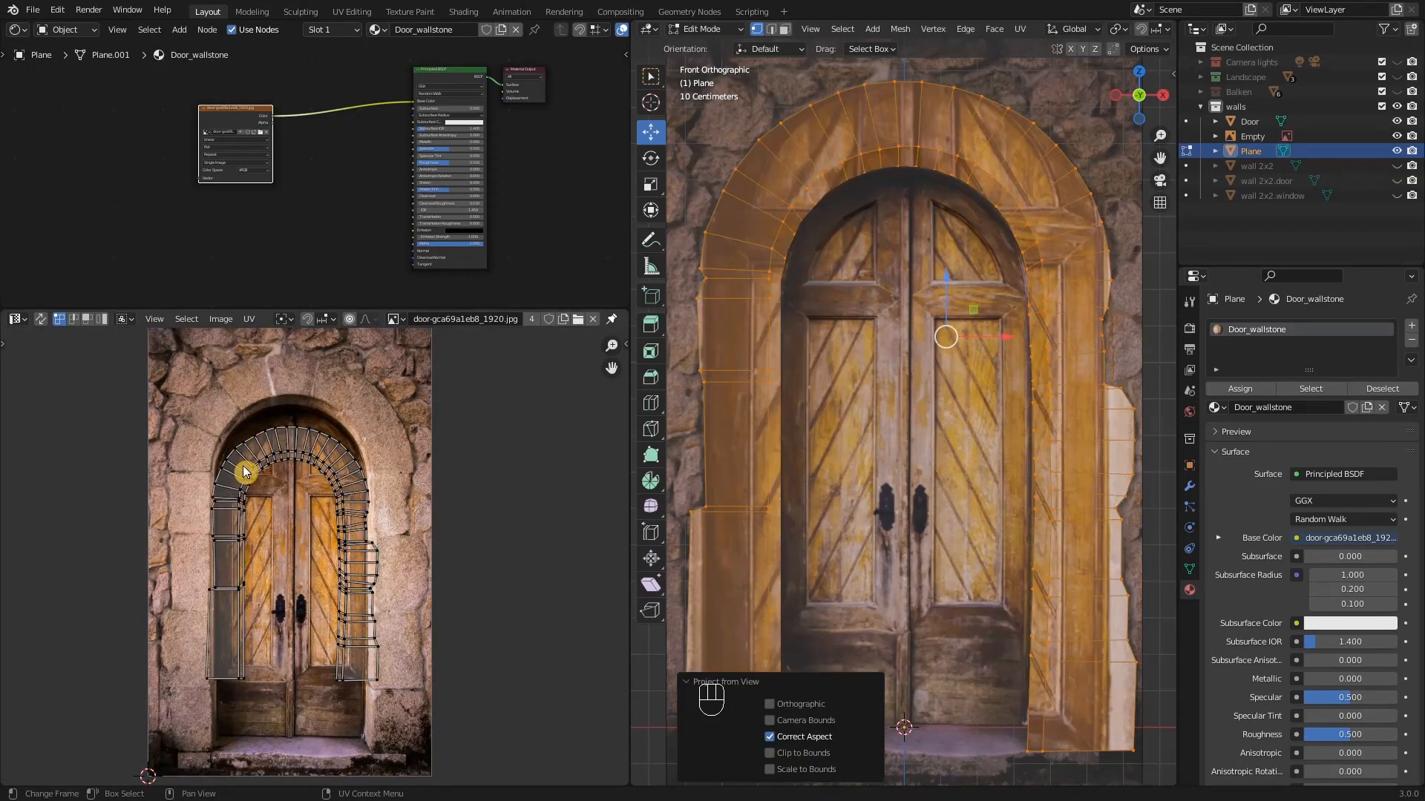
# - Scale the stone frame's entire UV layout to about 1.562 and move it about 0.008 along X to match the photo's stones
pyautogui.press('a')
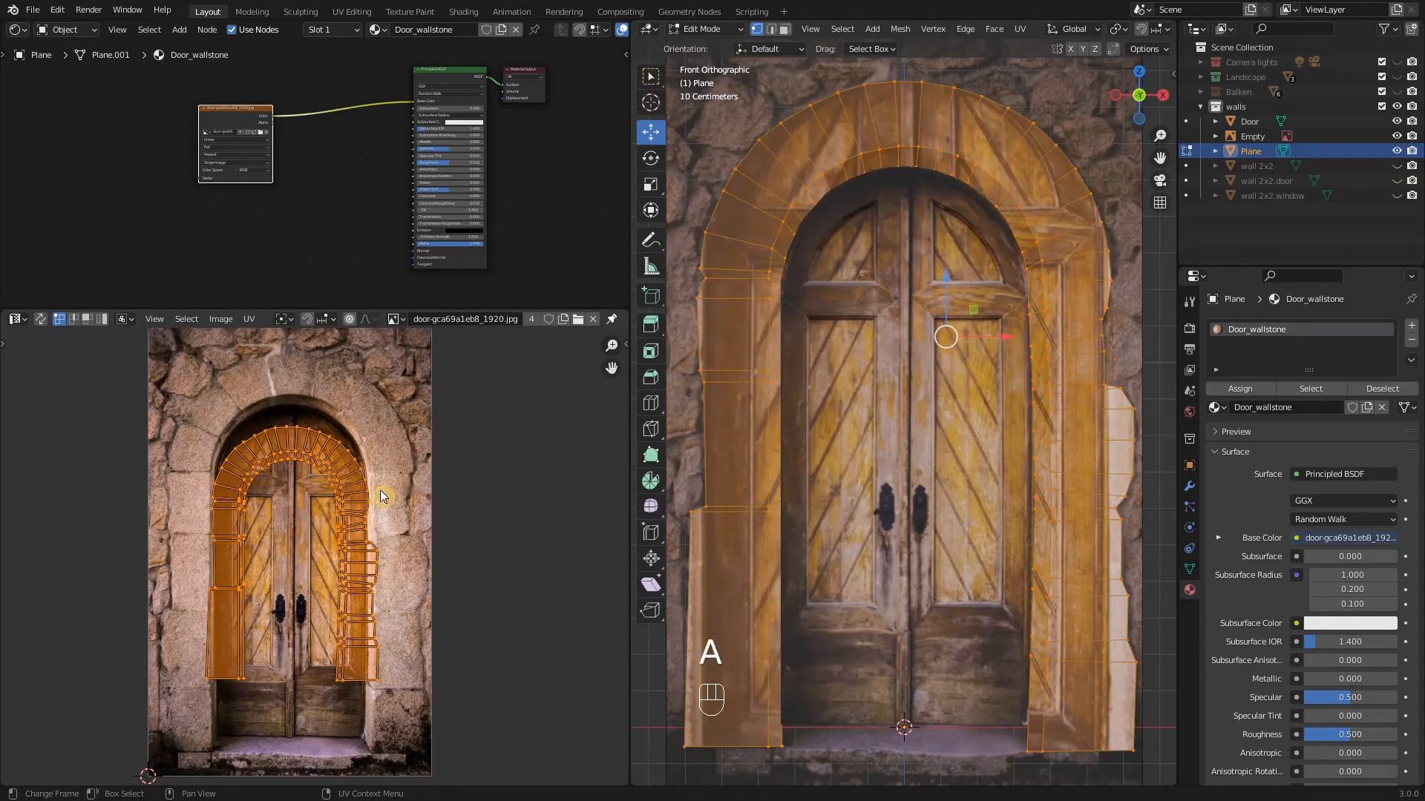
pyautogui.press('s')
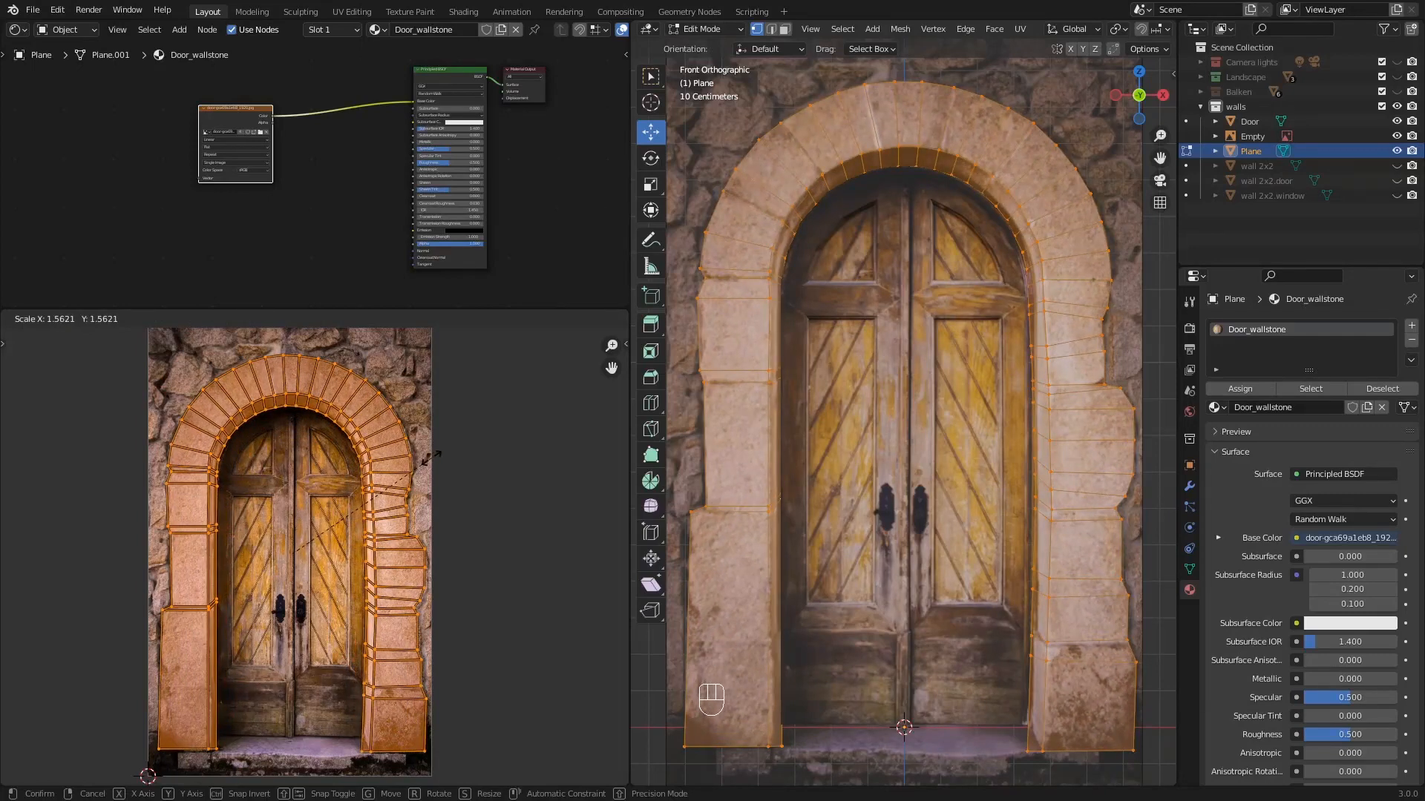
pyautogui.click(433, 460)
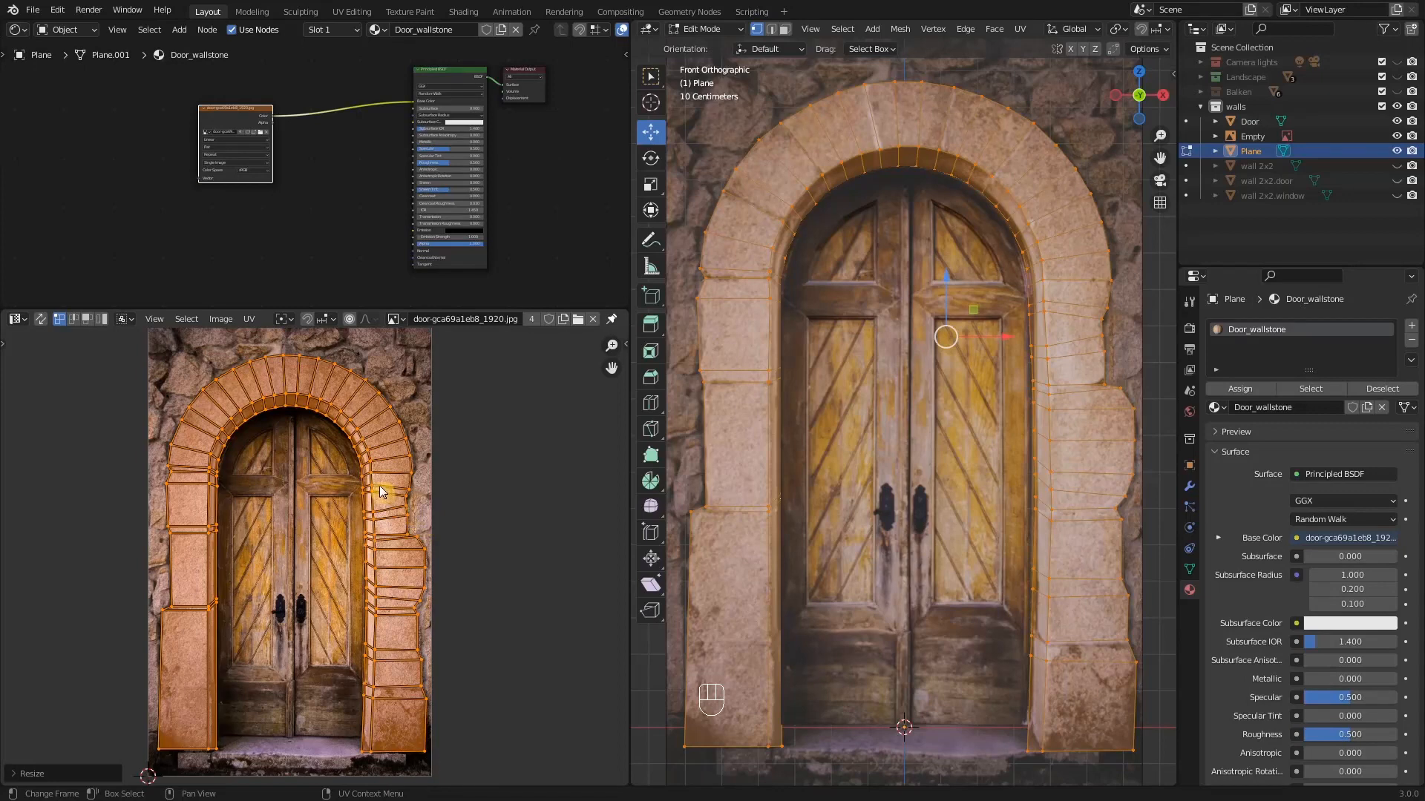
pyautogui.press('g')
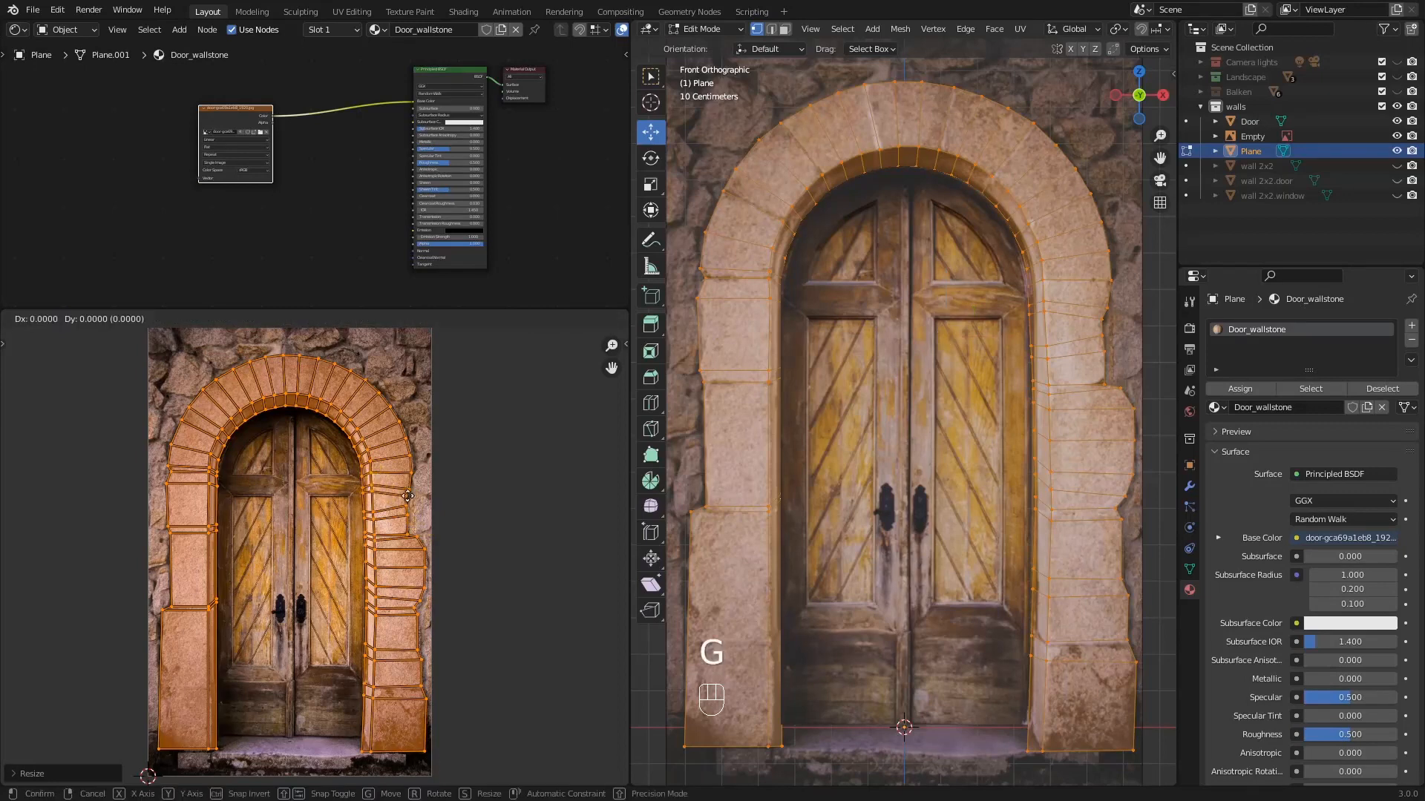
pyautogui.press('x')
pyautogui.press('shift')
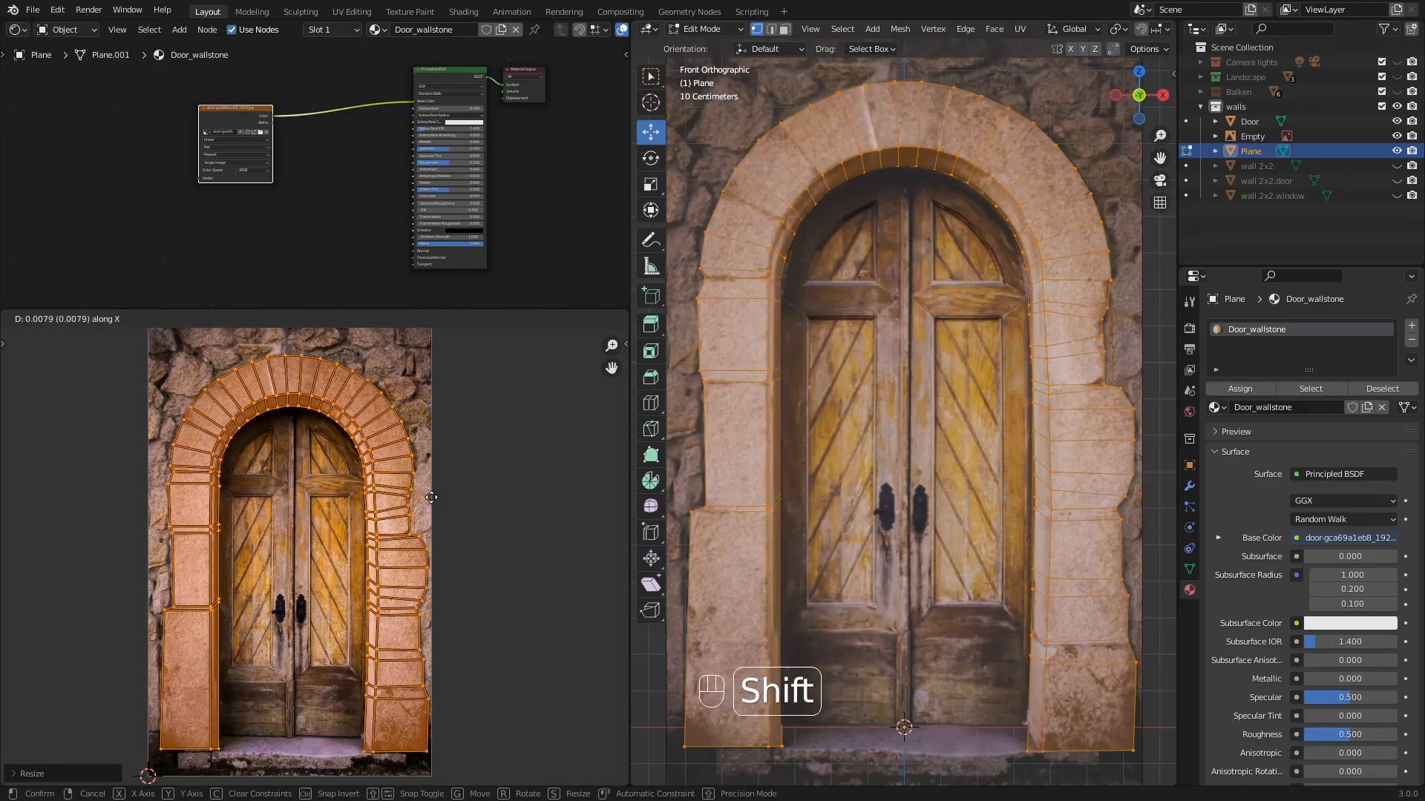
pyautogui.click(431, 497)
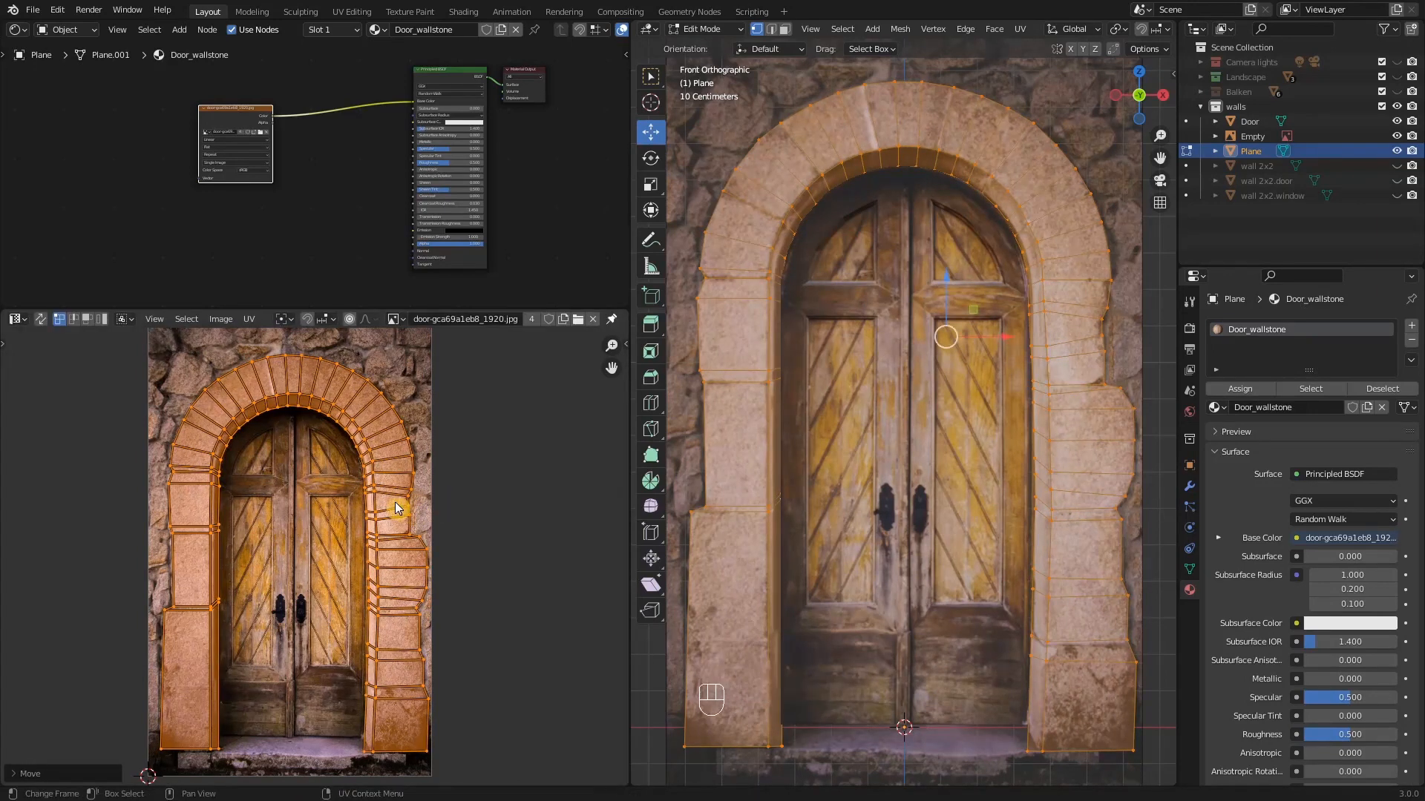
# - Return to Object Mode and delete the door photo's reference empty
pyautogui.press('Tab')
pyautogui.scroll(-4, 706, 448)
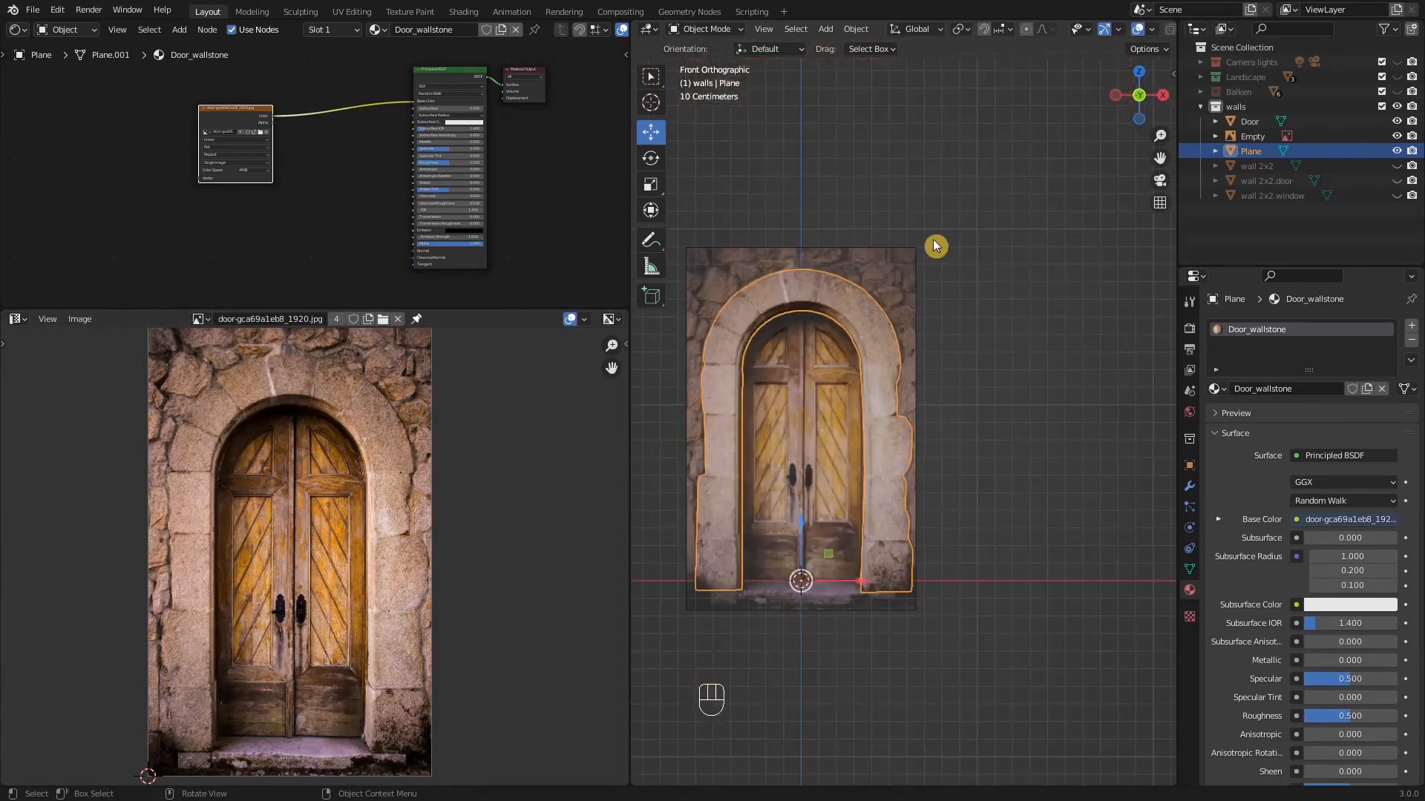
pyautogui.click(916, 255)
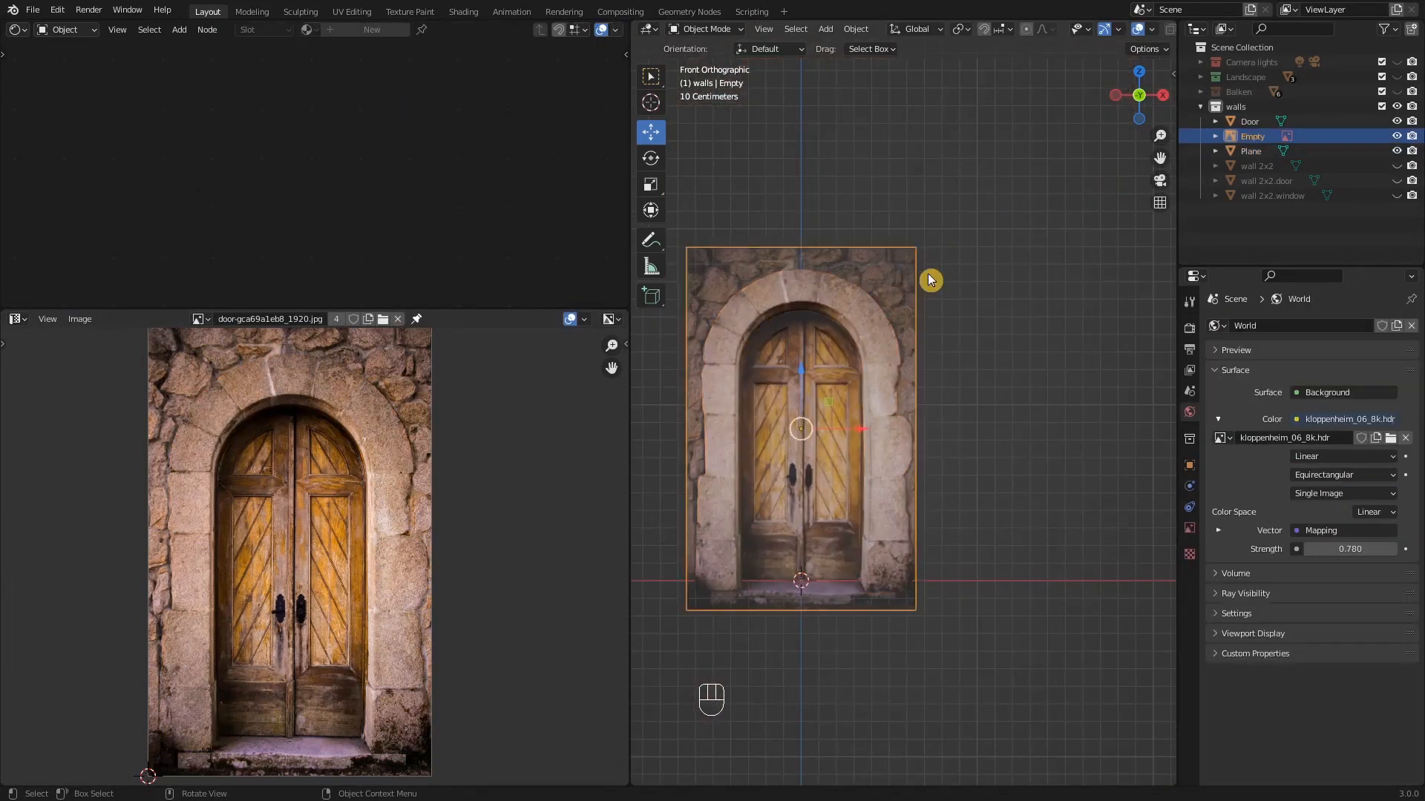
pyautogui.press('Delete')
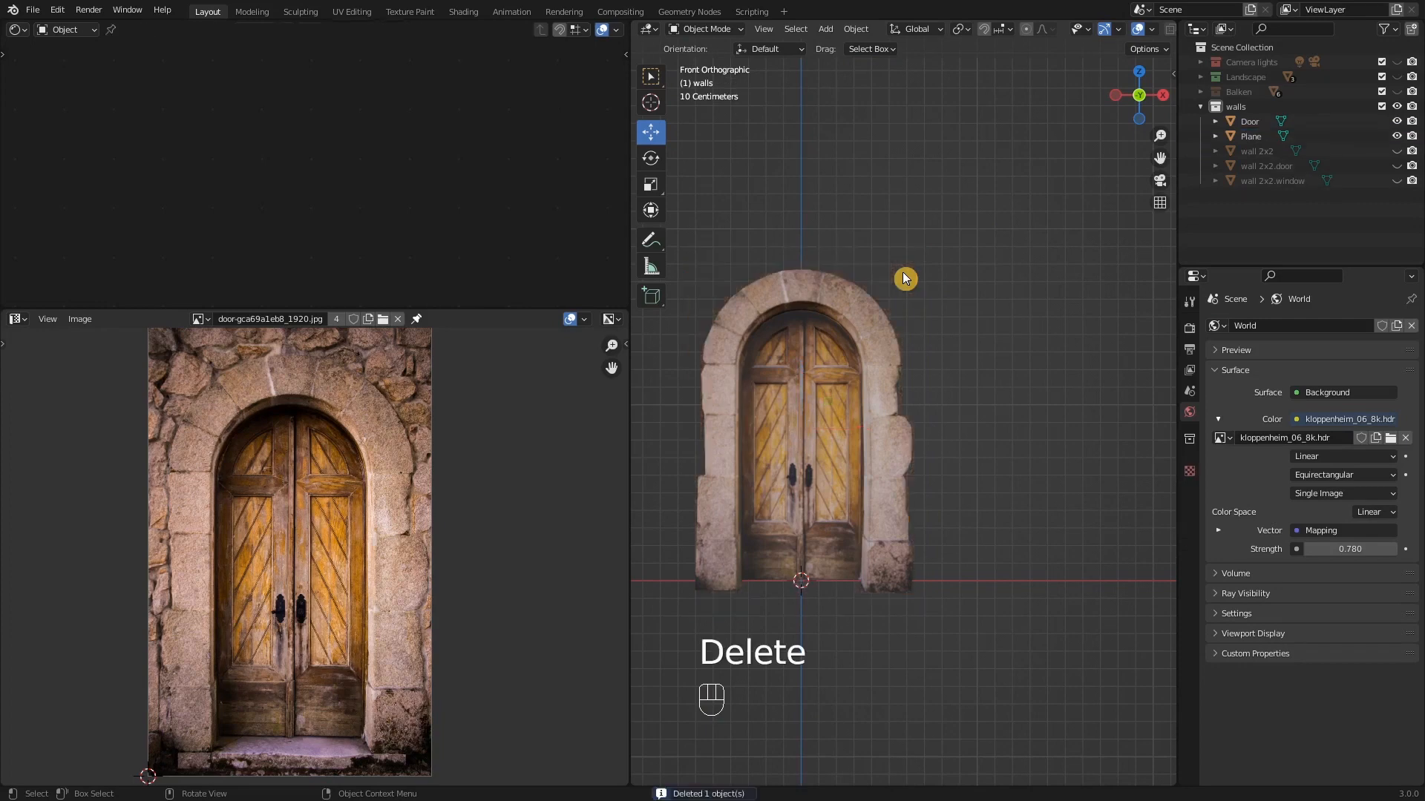
# - Move the Door object back about 0.039 m along Y inside the stone frame
pyautogui.moveTo(1008, 423); pyautogui.dragTo(857, 531, button='middle')
pyautogui.scroll(2, 828, 371)
pyautogui.click(804, 340)
pyautogui.moveTo(867, 732); pyautogui.dragTo(880, 721)
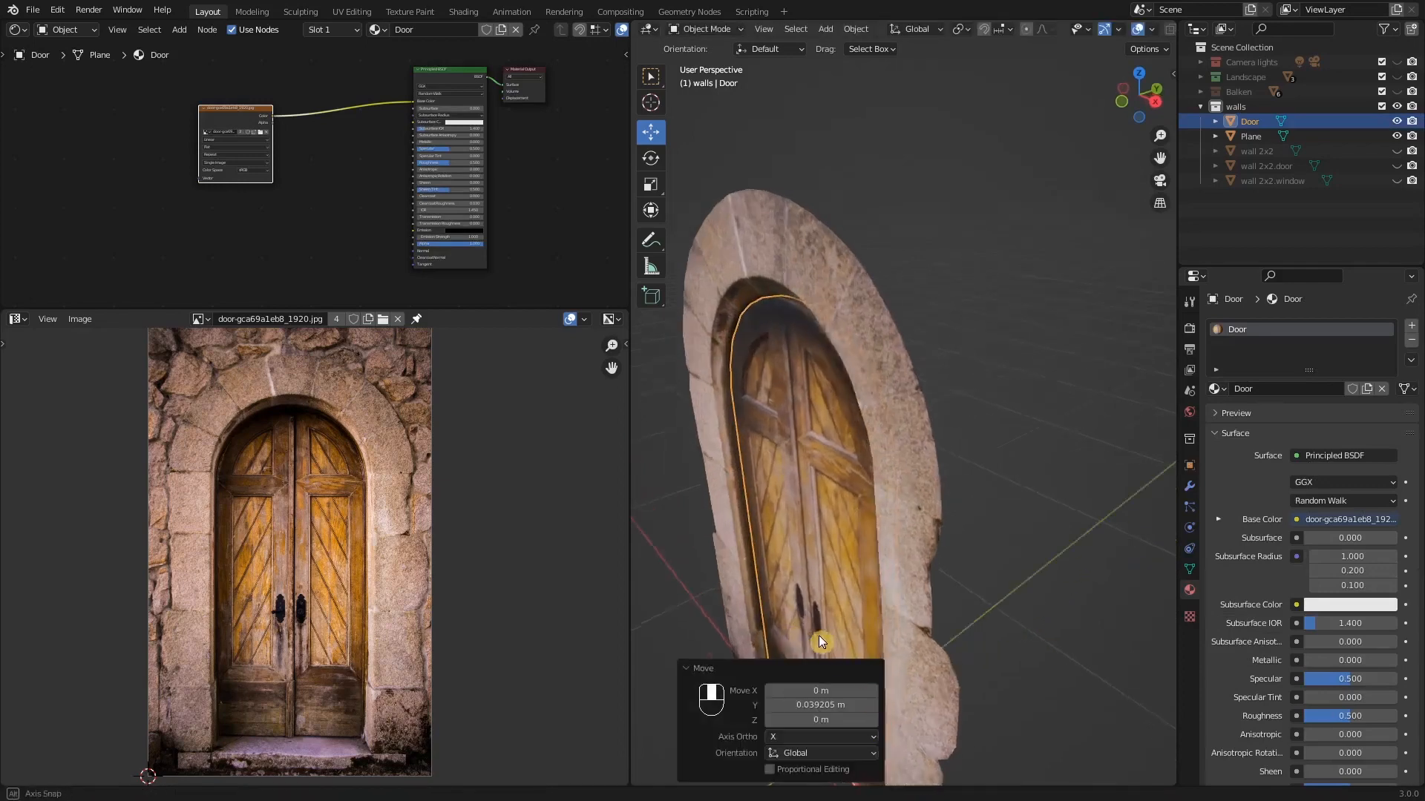
pyautogui.scroll(4, 818, 635)
pyautogui.moveTo(818, 635); pyautogui.dragTo(687, 403, button='middle')
pyautogui.moveTo(822, 479); pyautogui.dragTo(938, 491, button='middle')
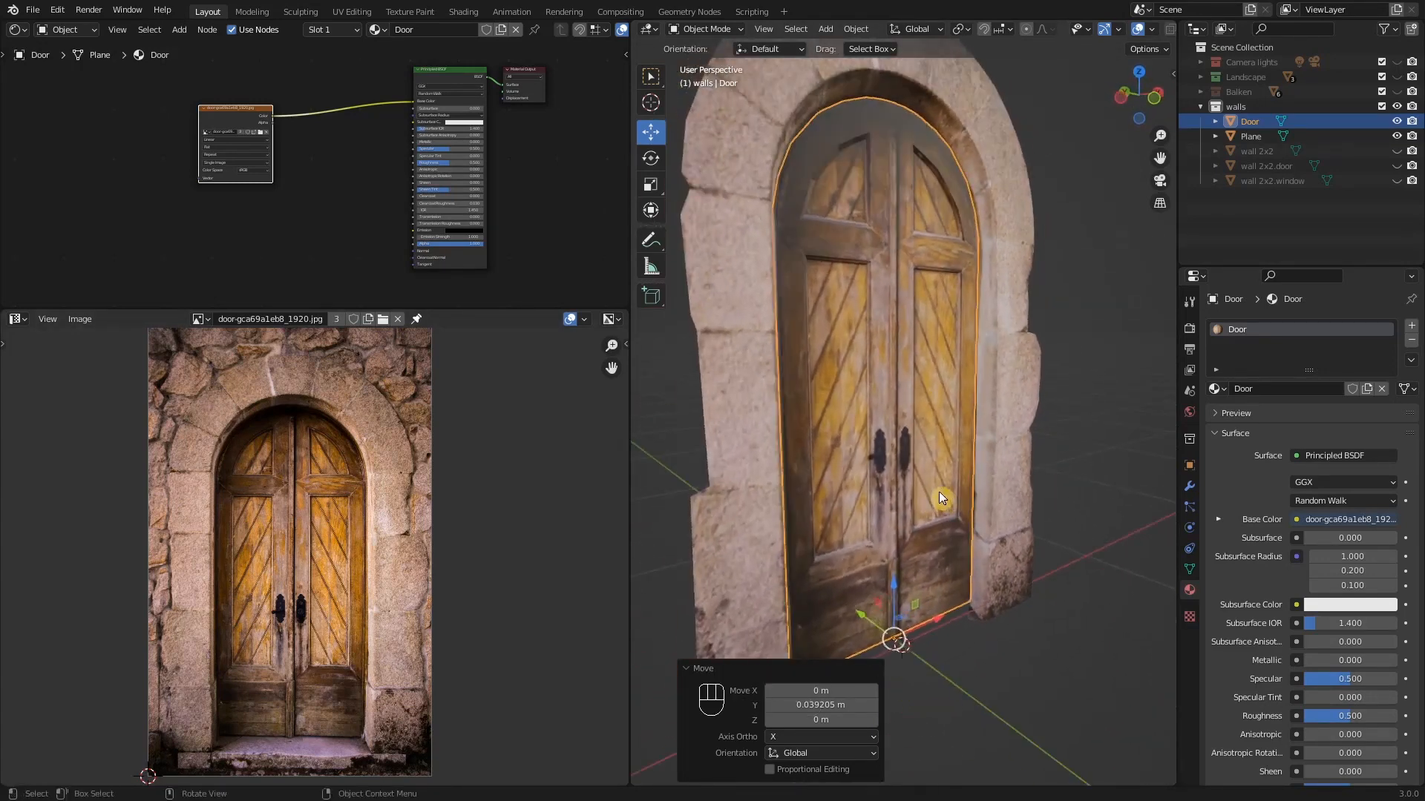
pyautogui.keyDown('shift'); pyautogui.moveTo(835, 377); pyautogui.dragTo(892, 518, button='middle'); pyautogui.keyUp('shift')
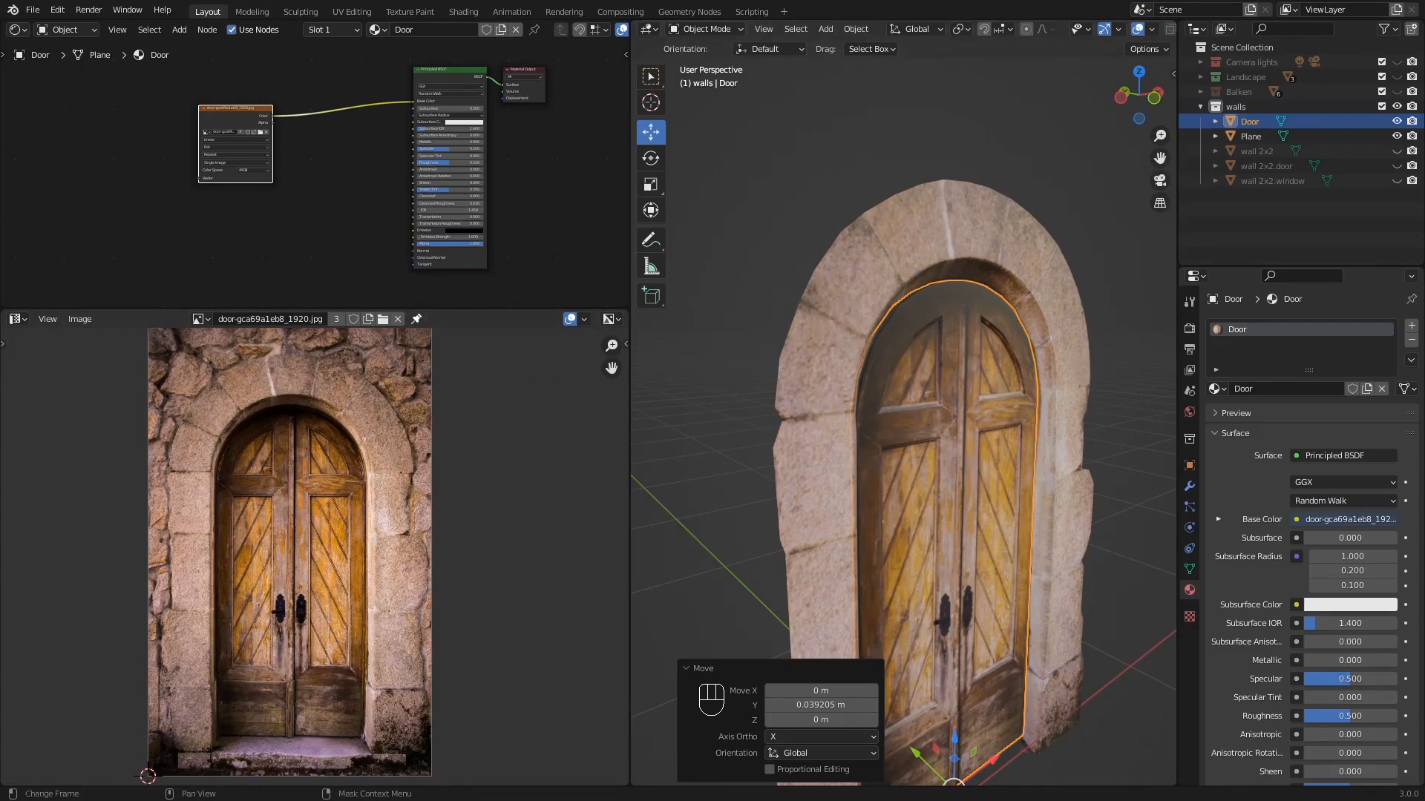
# - Enter Edit Mode on the stone frame and select only its outer edge loop in edge select mode
pyautogui.moveTo(890, 456); pyautogui.dragTo(777, 454, button='middle')
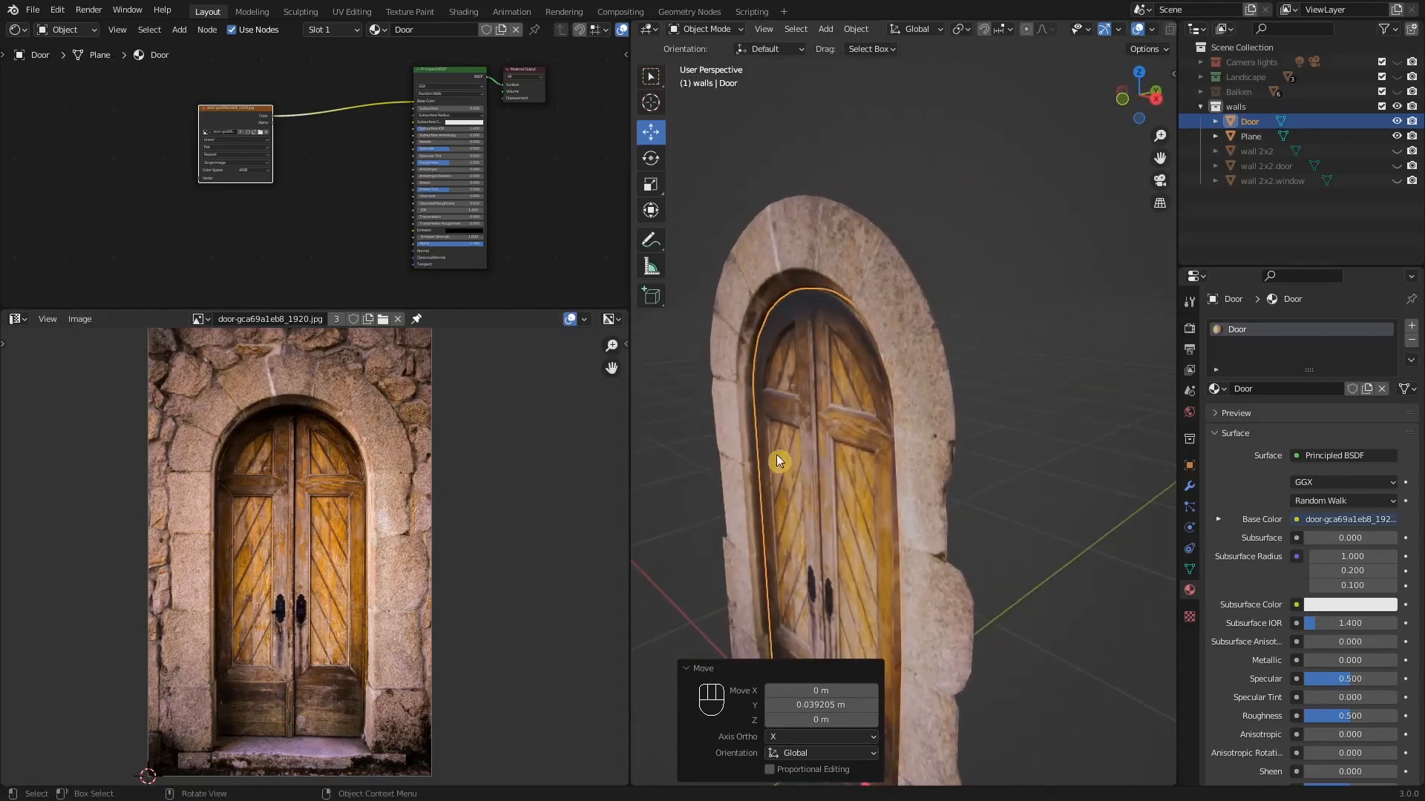
pyautogui.click(852, 245)
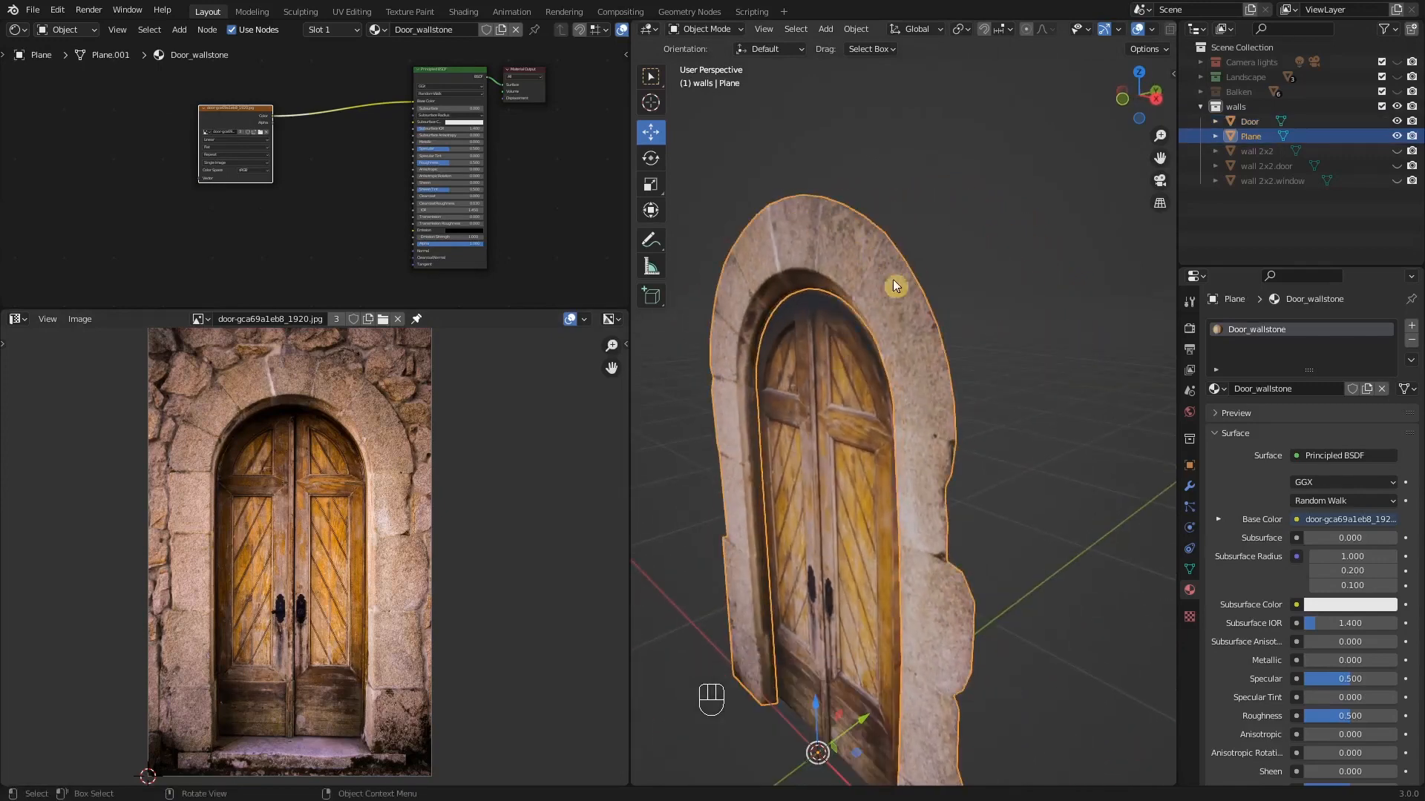
pyautogui.moveTo(883, 321); pyautogui.dragTo(890, 355, button='middle')
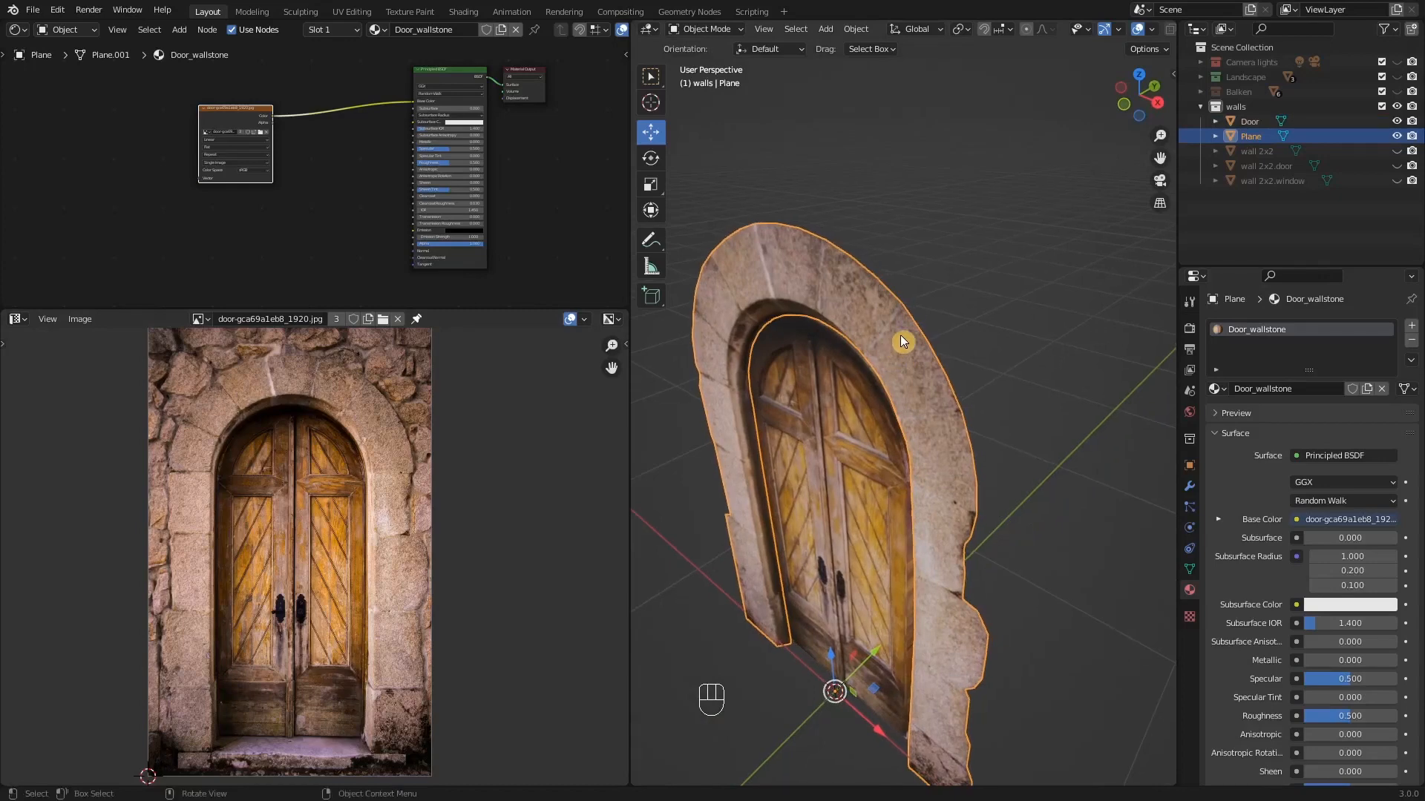
pyautogui.press('Tab')
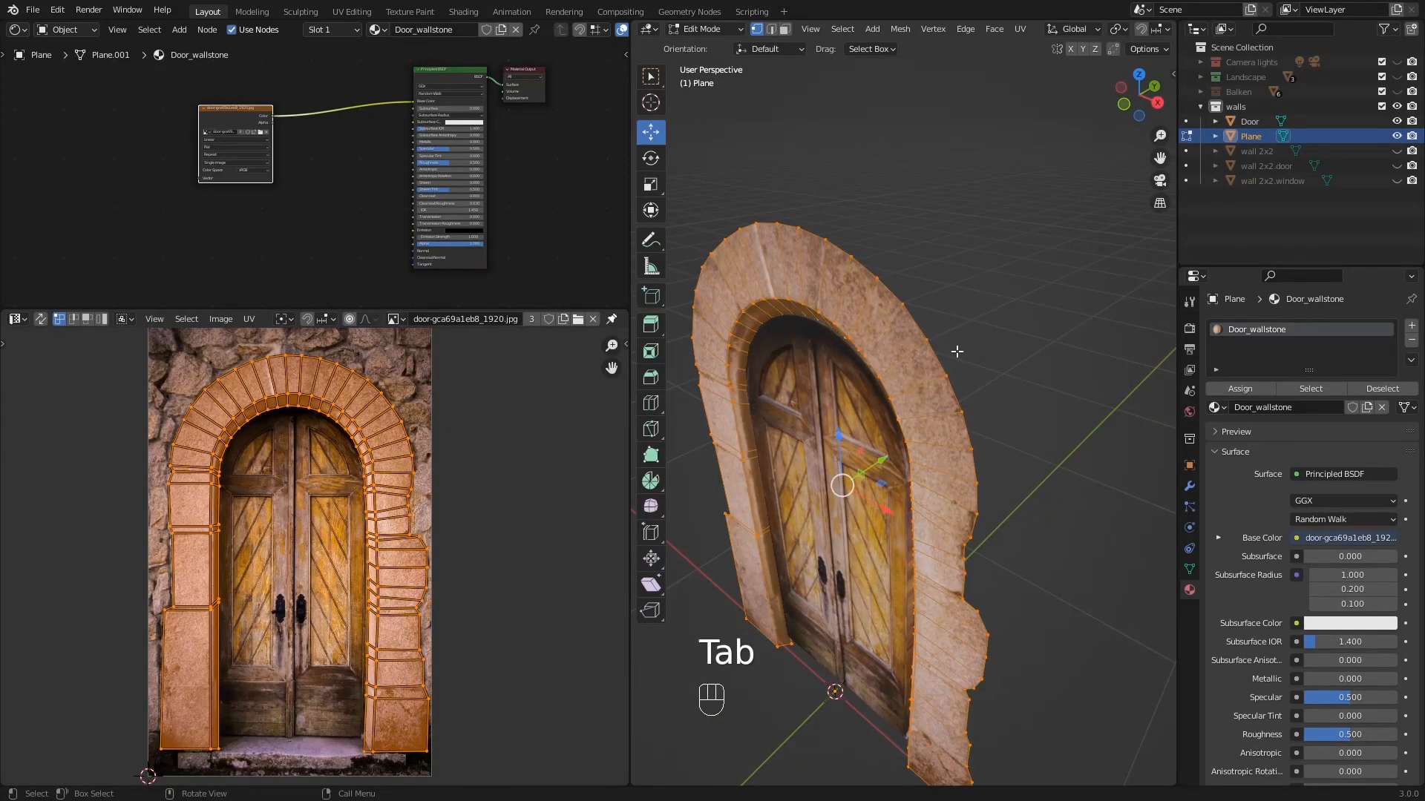
pyautogui.click(772, 29)
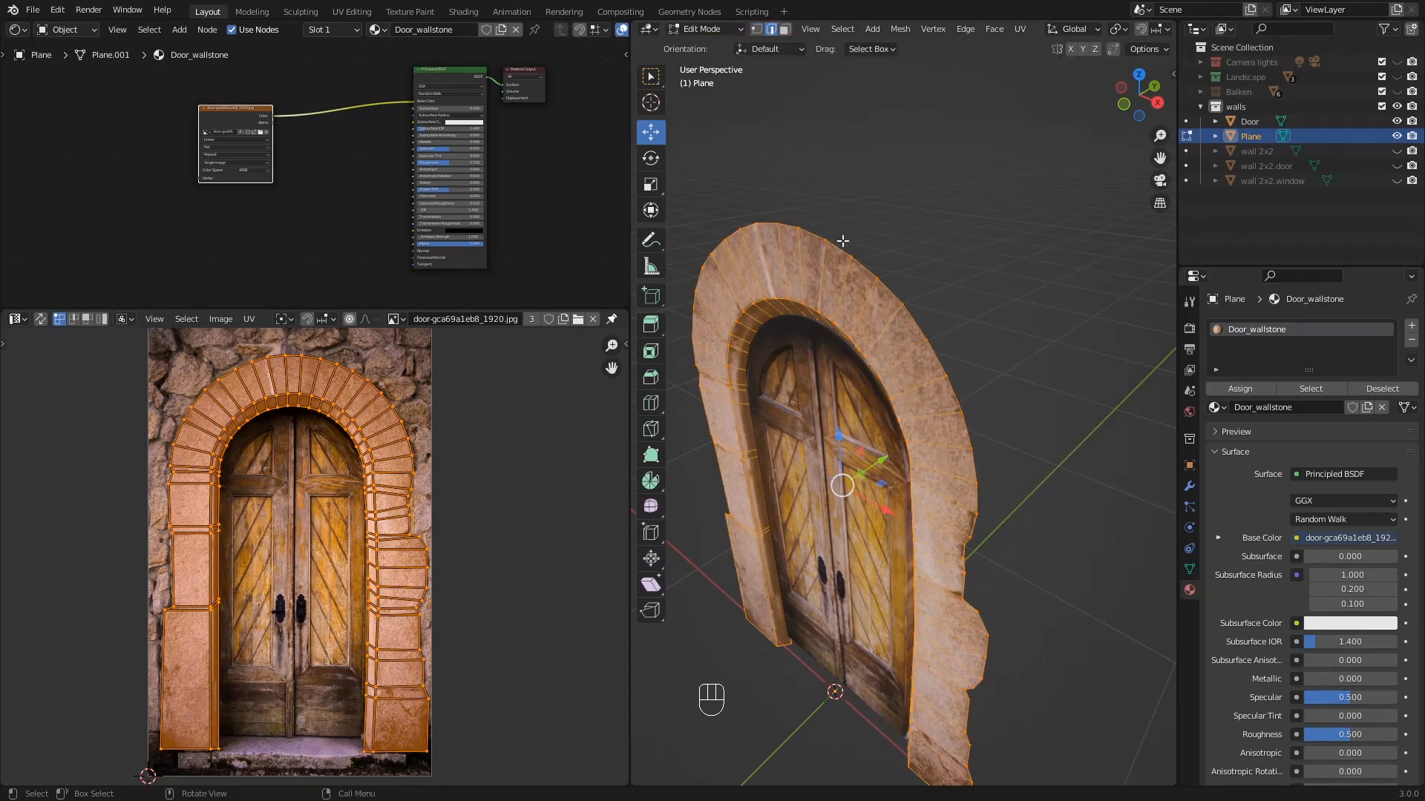
pyautogui.press('alt')
pyautogui.hotkey('alt', 'a')
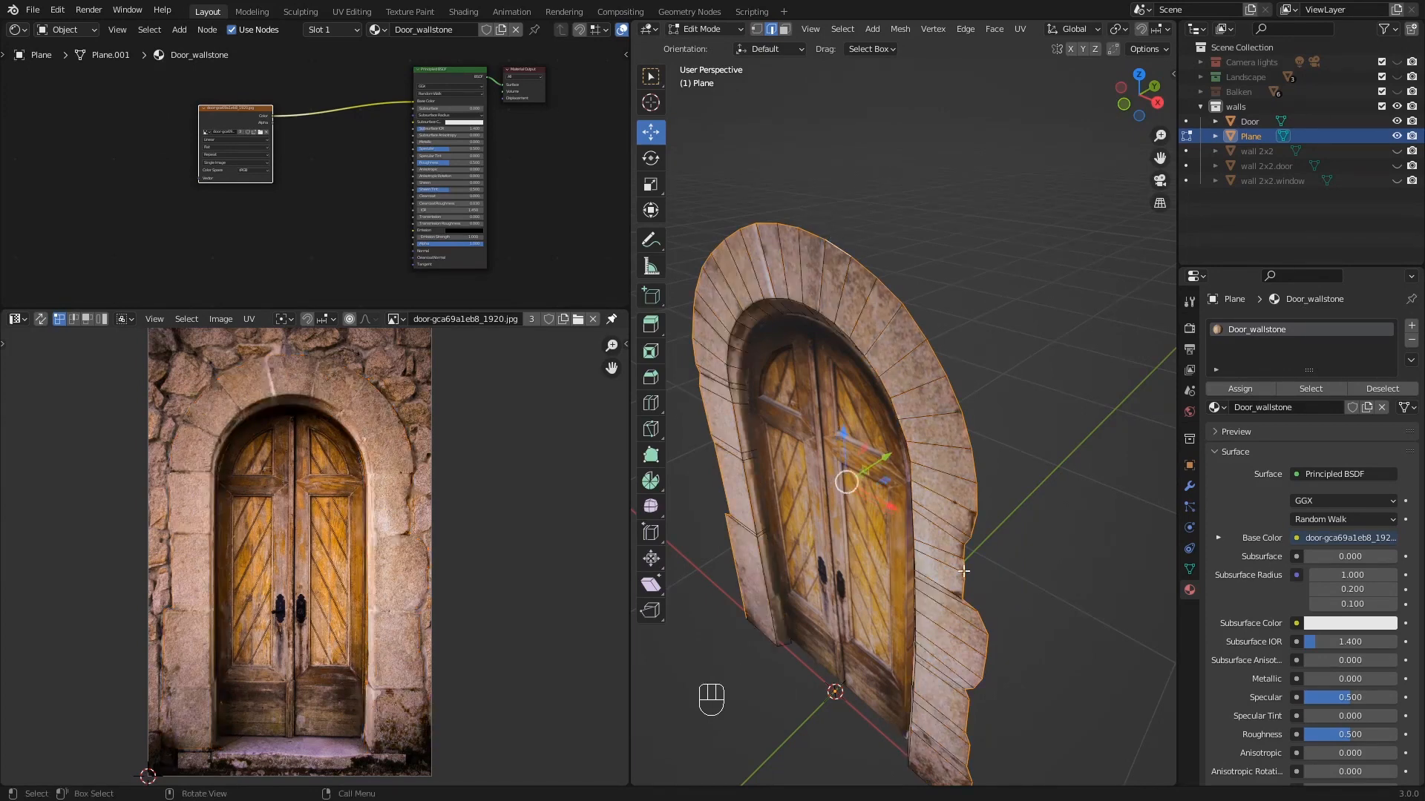
# - Extrude the stone frame's outer edge loop and move it back about 0.082 m along global Y
pyautogui.moveTo(943, 642); pyautogui.dragTo(889, 481, button='middle')
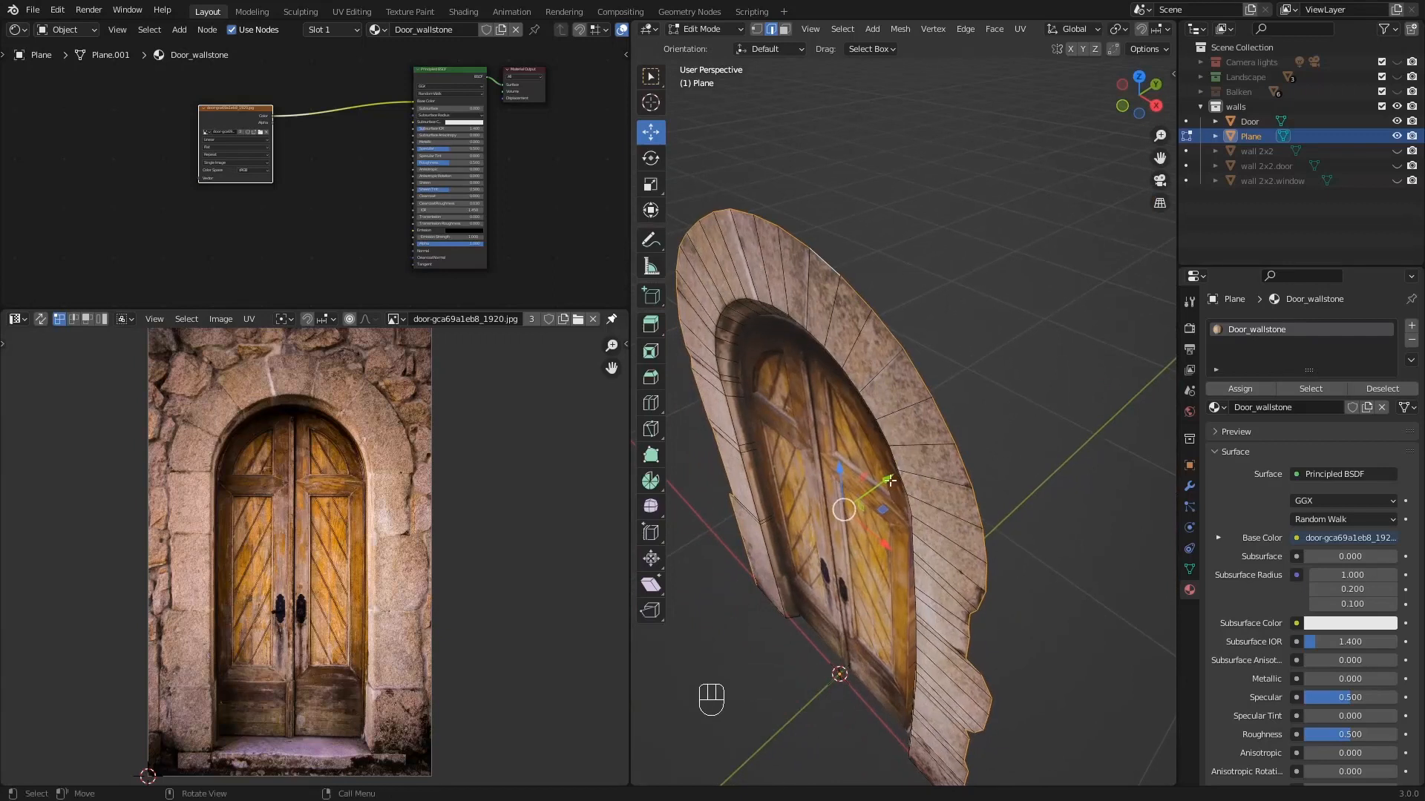
pyautogui.press('e')
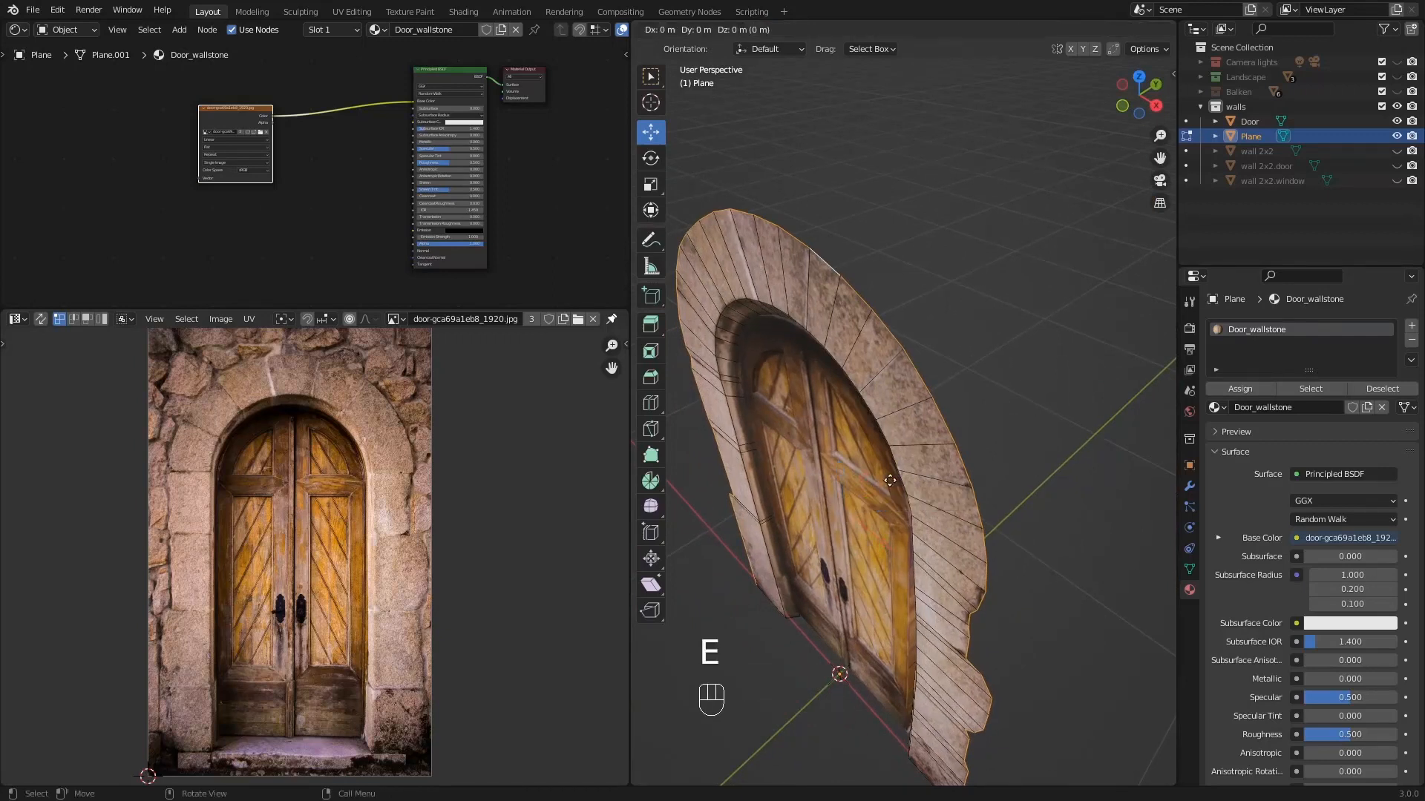
pyautogui.press('x')
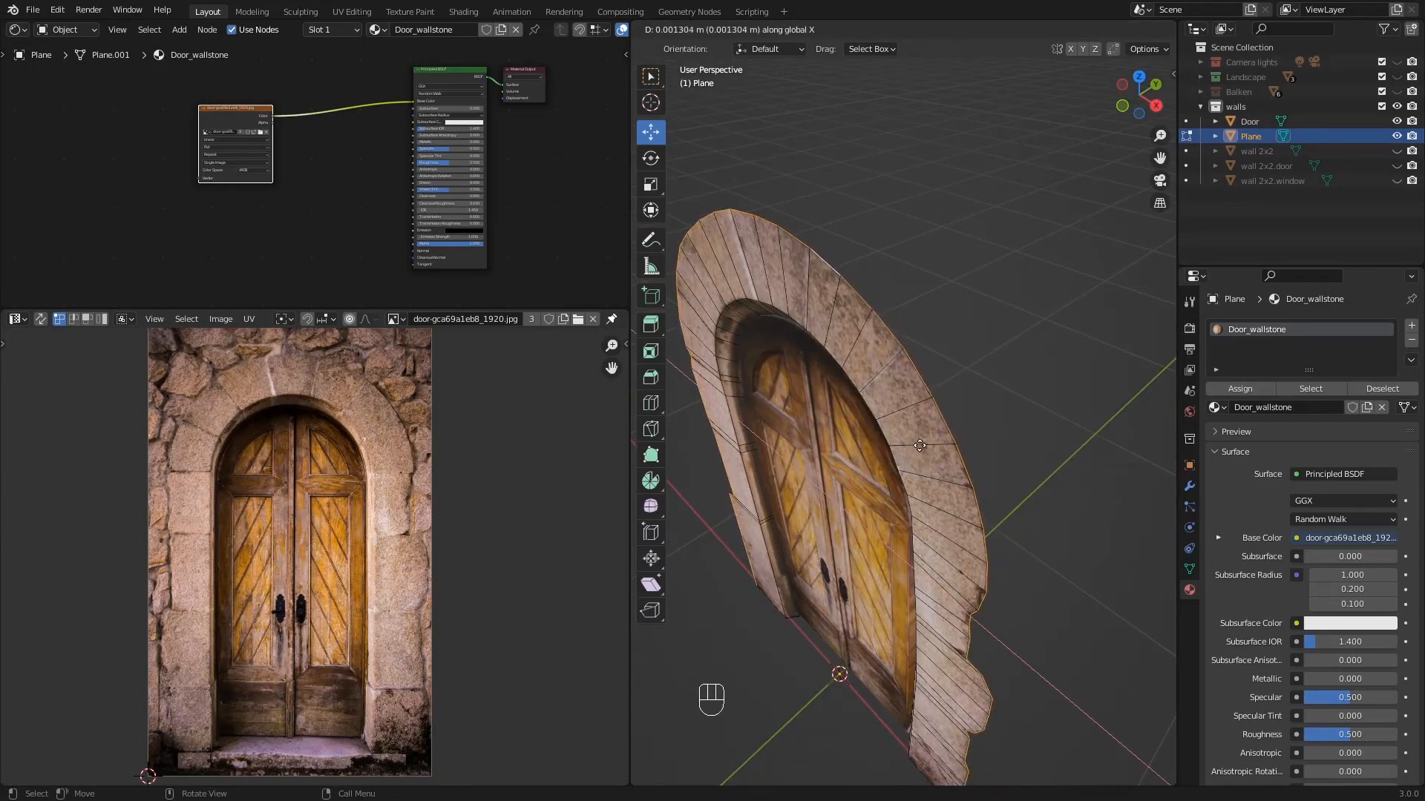
pyautogui.press('x')
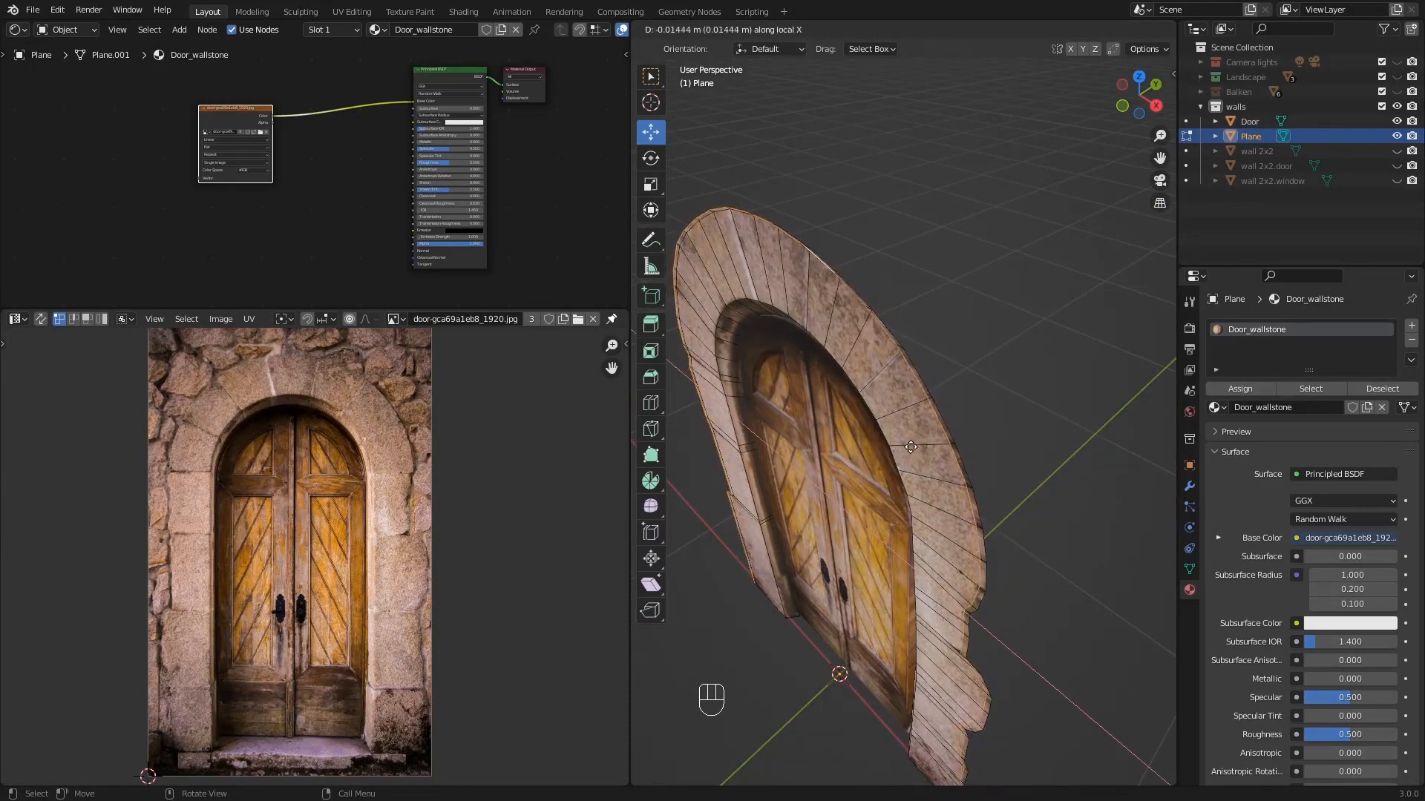
pyautogui.rightClick(888, 454)
pyautogui.moveTo(888, 479); pyautogui.dragTo(867, 486, button='middle')
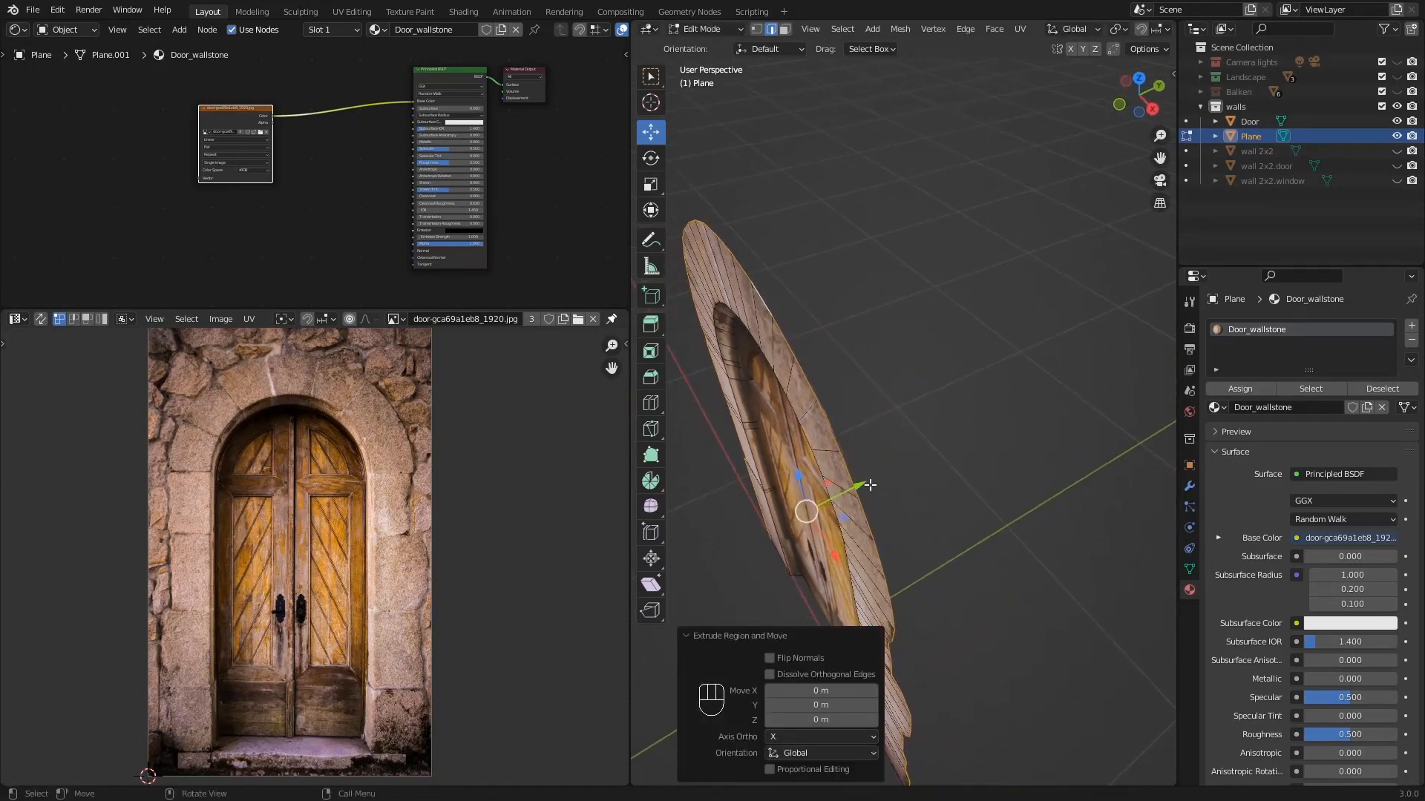
pyautogui.press('e')
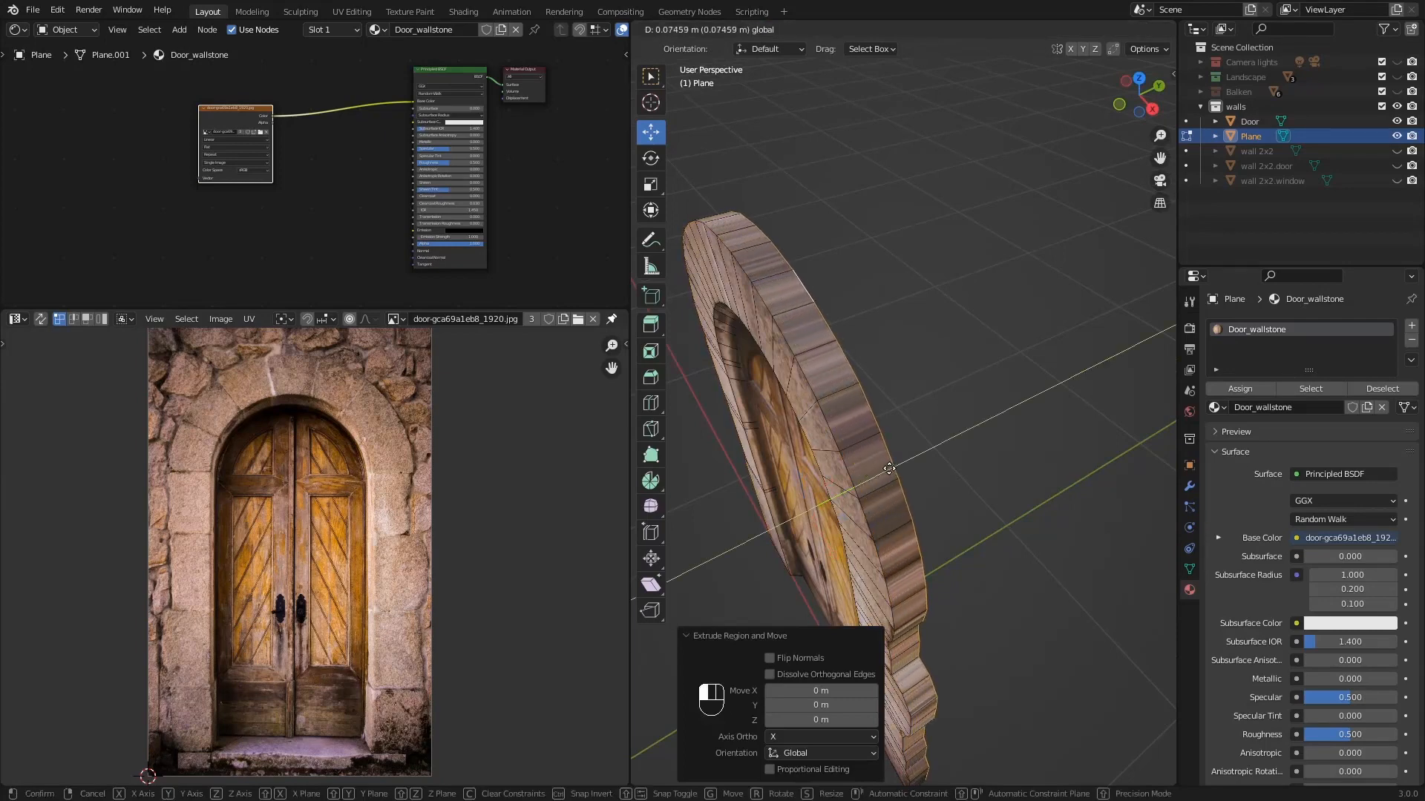
pyautogui.click(891, 466)
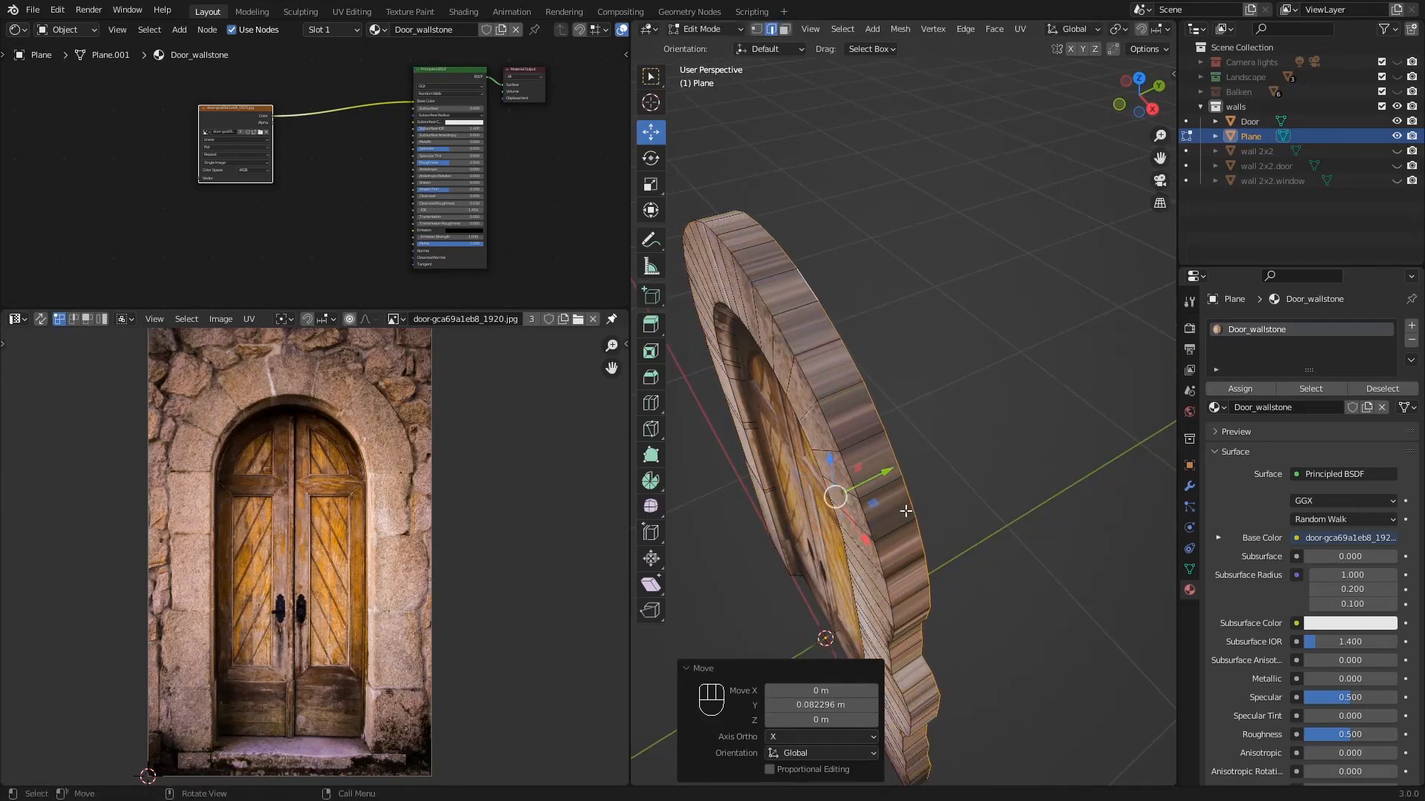
# - Select the loop of extruded outer side faces and unwrap it with Project from View in right view
pyautogui.moveTo(906, 511); pyautogui.dragTo(902, 464, button='middle')
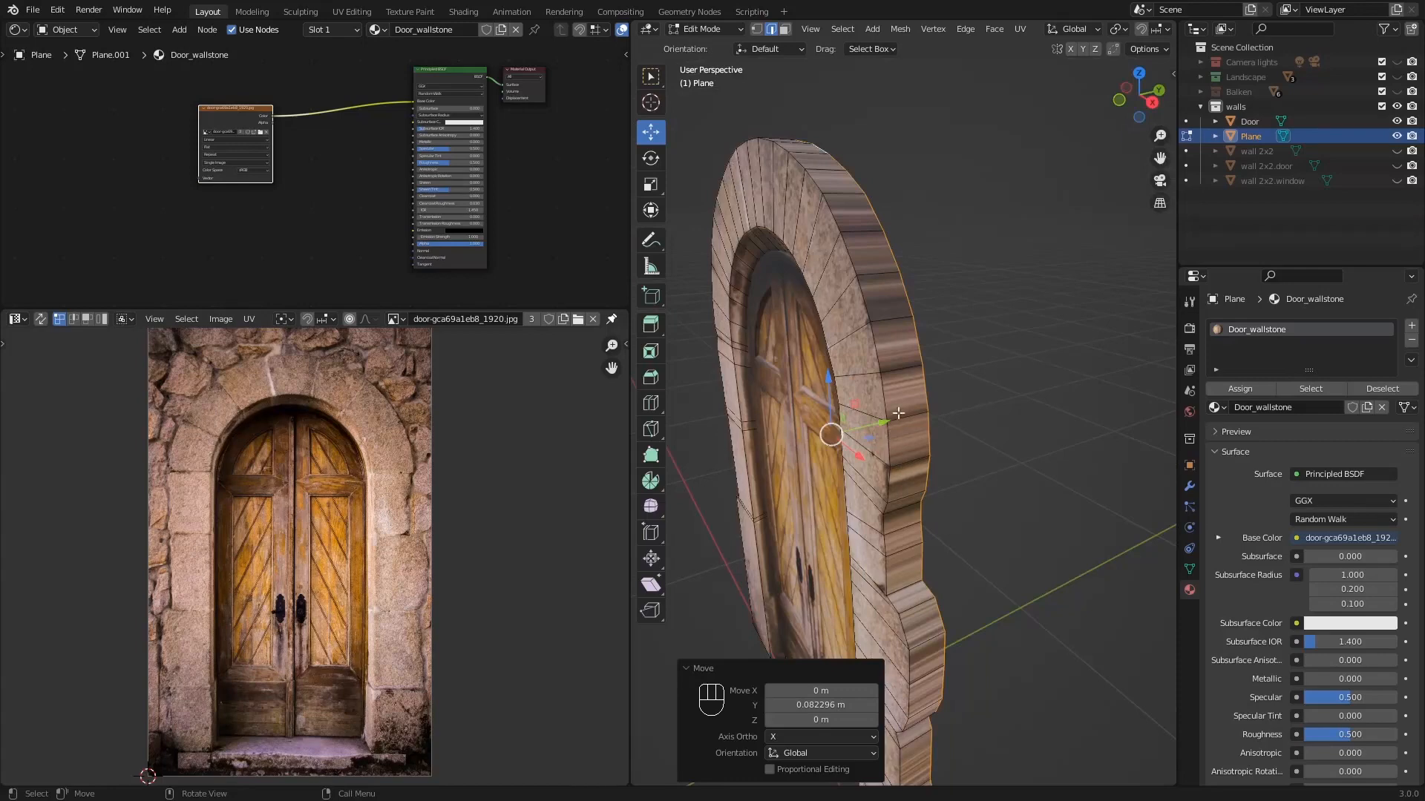
pyautogui.moveTo(898, 413); pyautogui.dragTo(895, 358, button='middle')
pyautogui.click(785, 29)
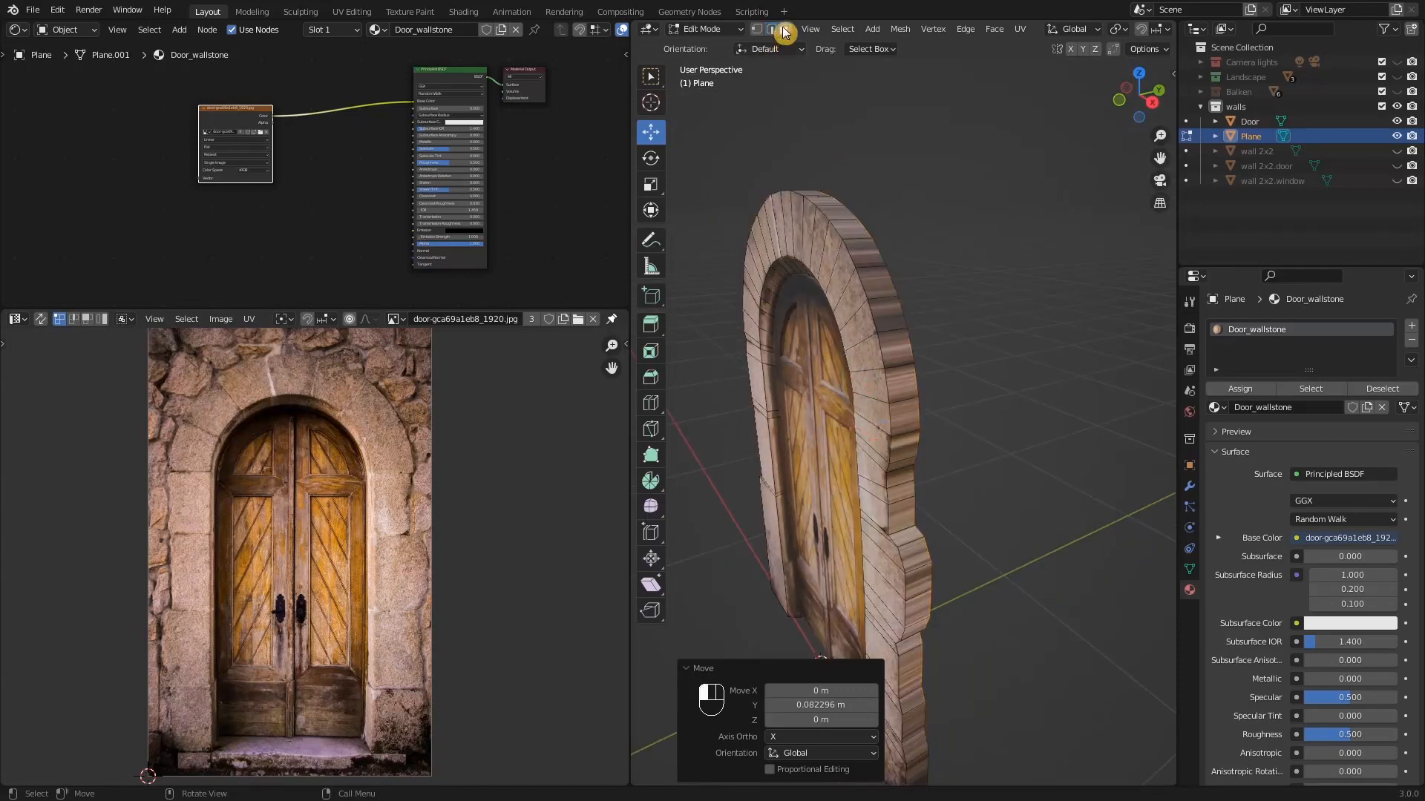
pyautogui.keyDown('alt'); pyautogui.click(859, 242); pyautogui.keyUp('alt')
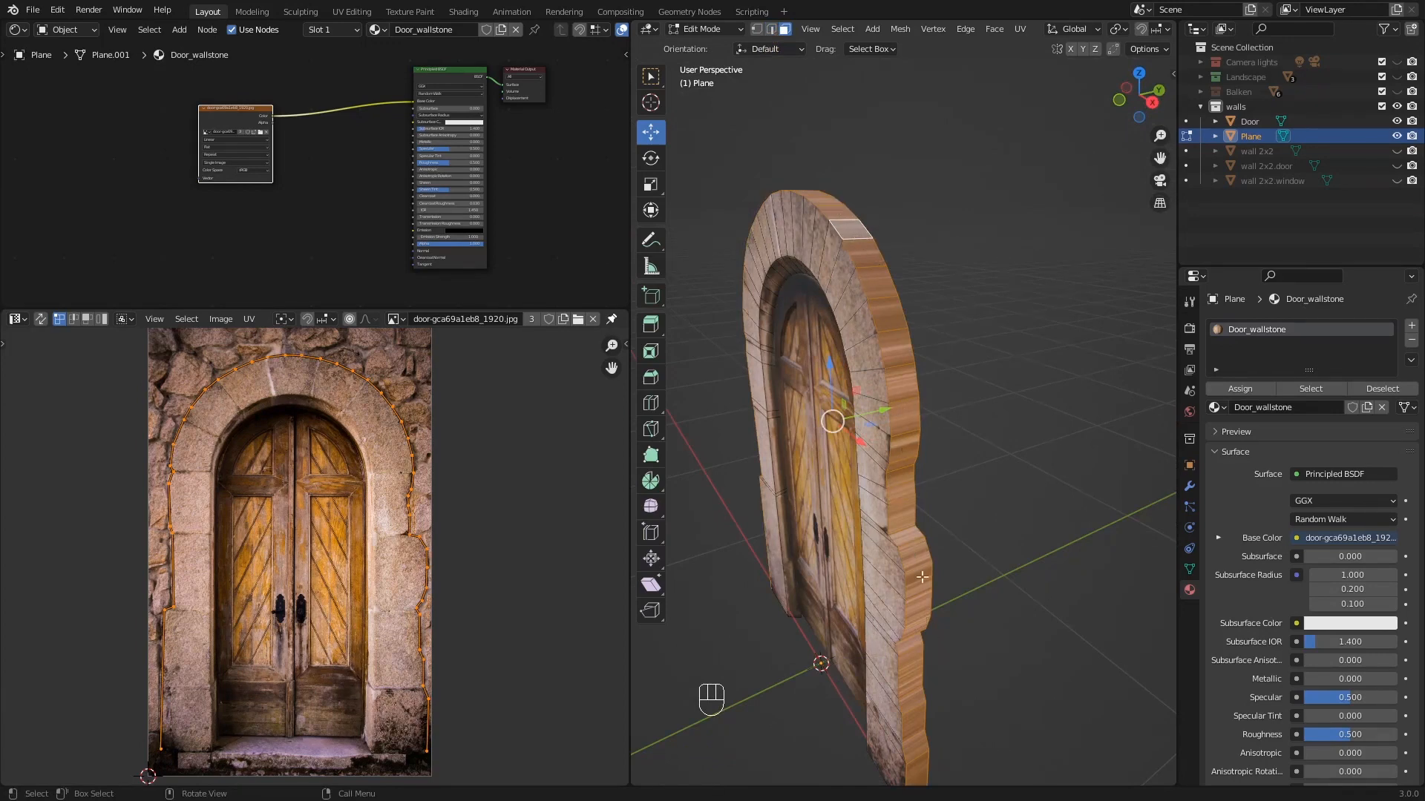
pyautogui.moveTo(826, 384); pyautogui.dragTo(952, 404, button='middle')
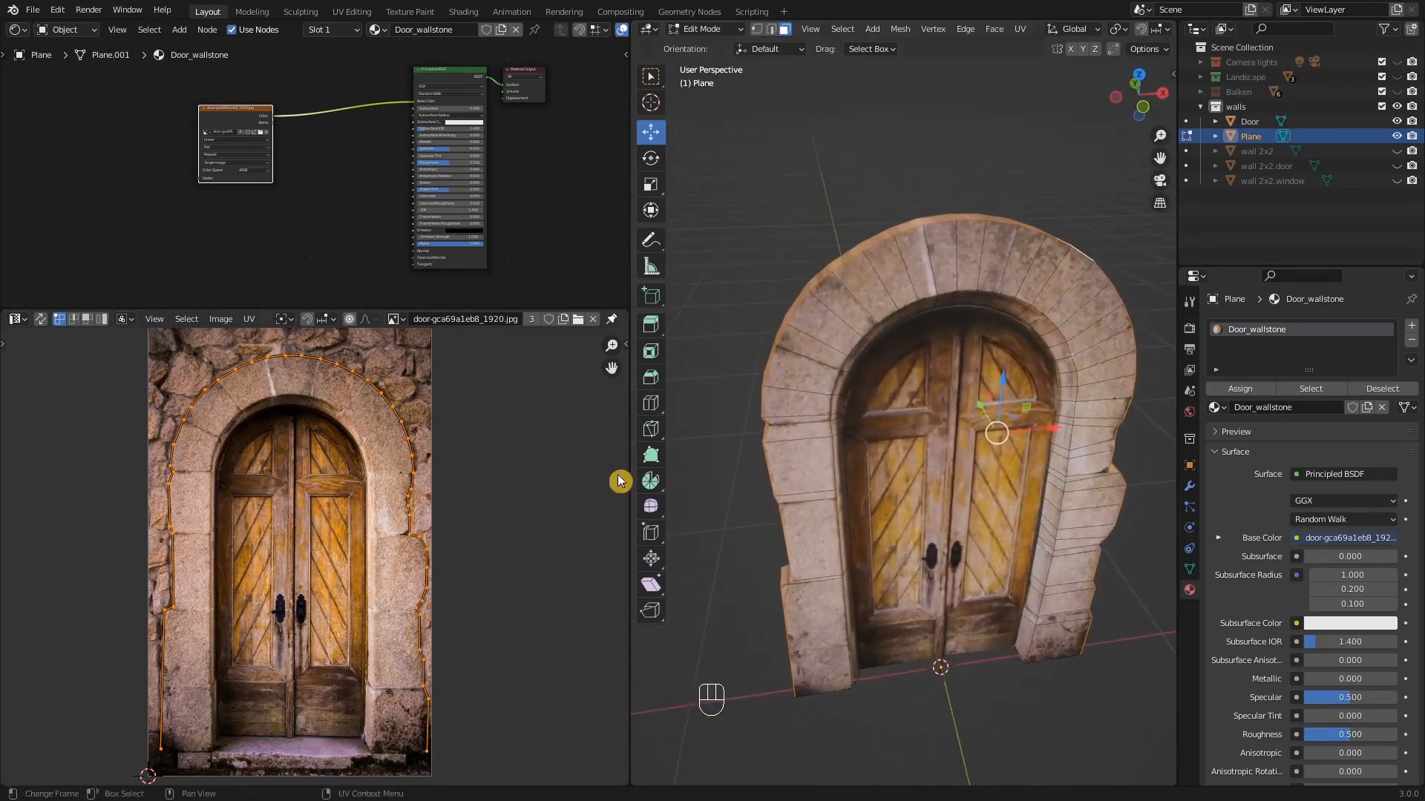
pyautogui.moveTo(837, 343); pyautogui.dragTo(856, 415, button='middle')
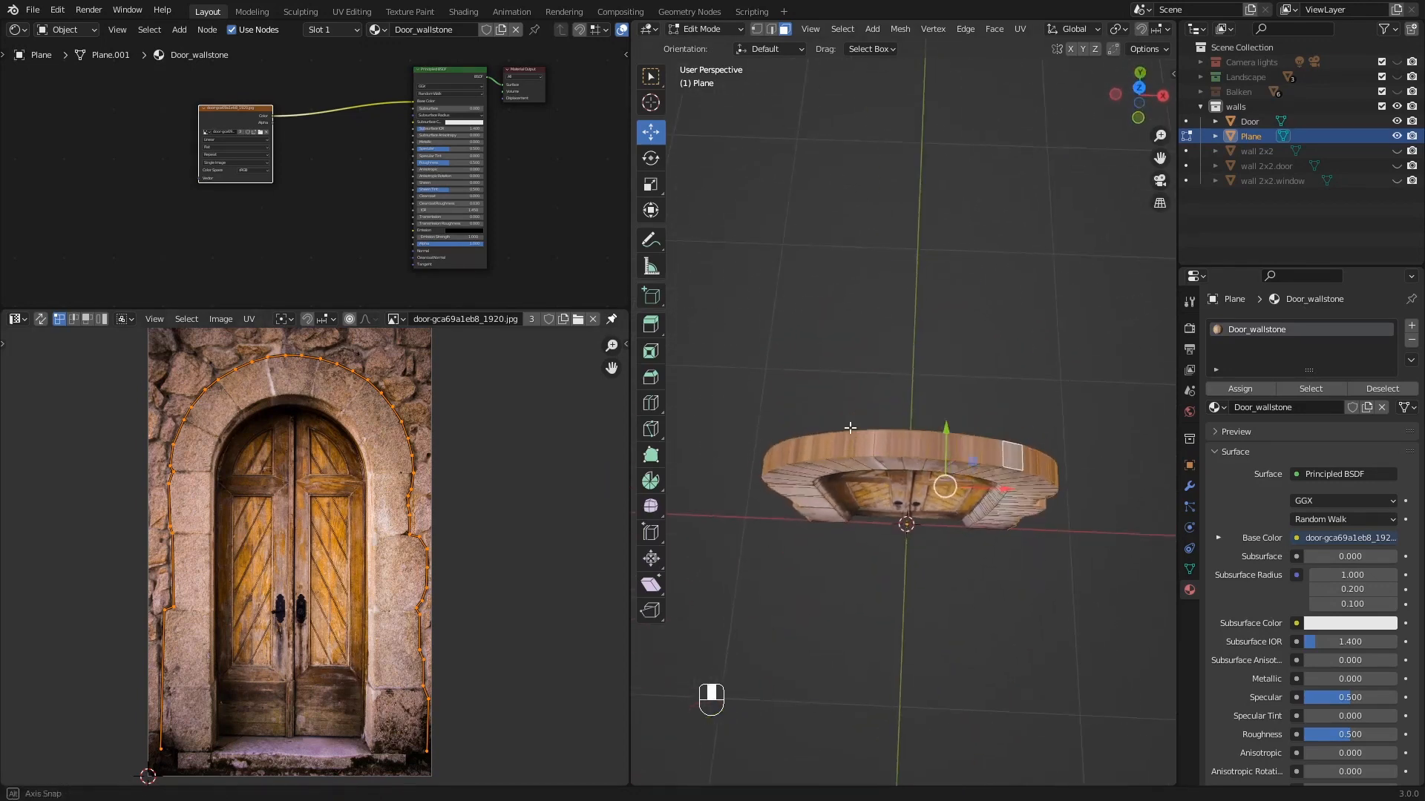
pyautogui.press('KP_3')
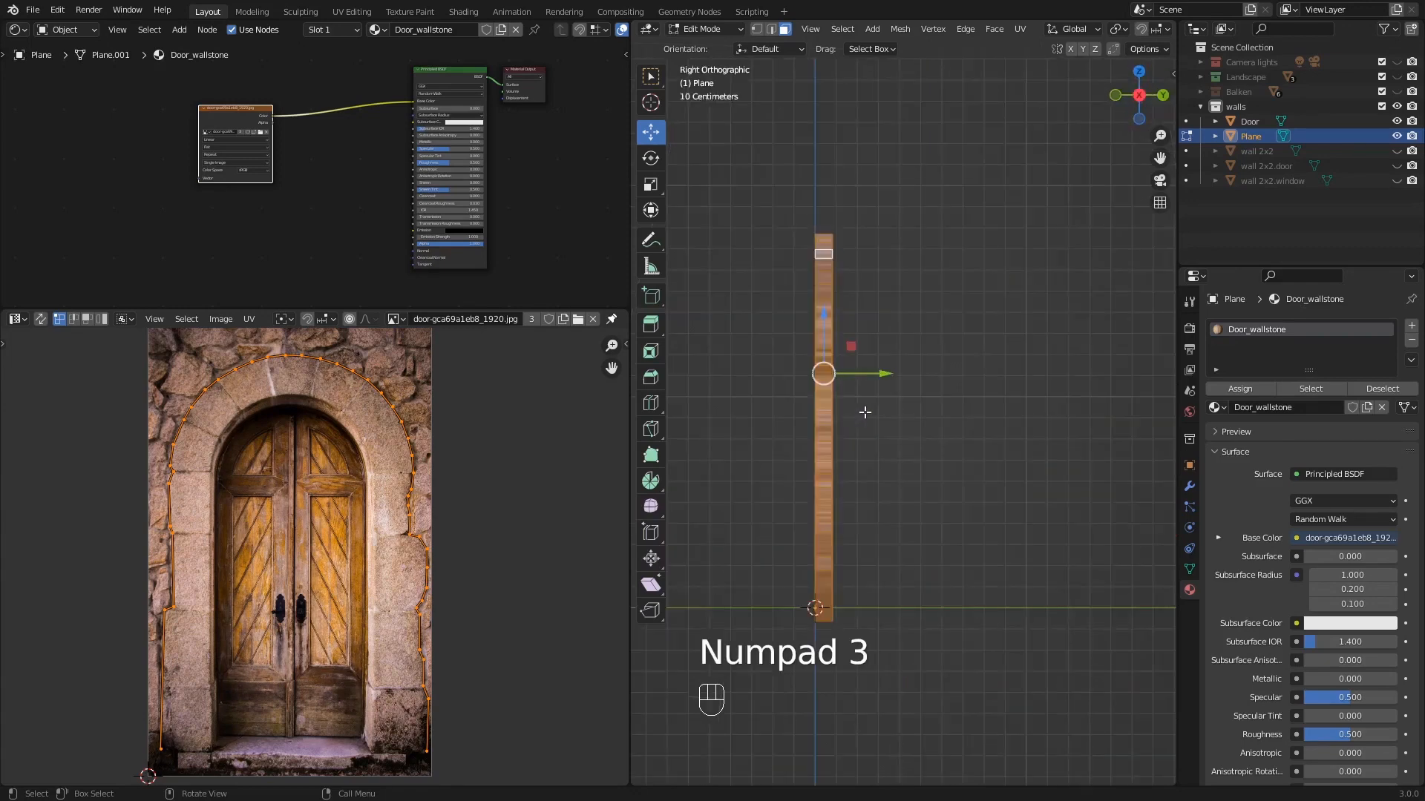
pyautogui.press('u')
pyautogui.click(863, 414)
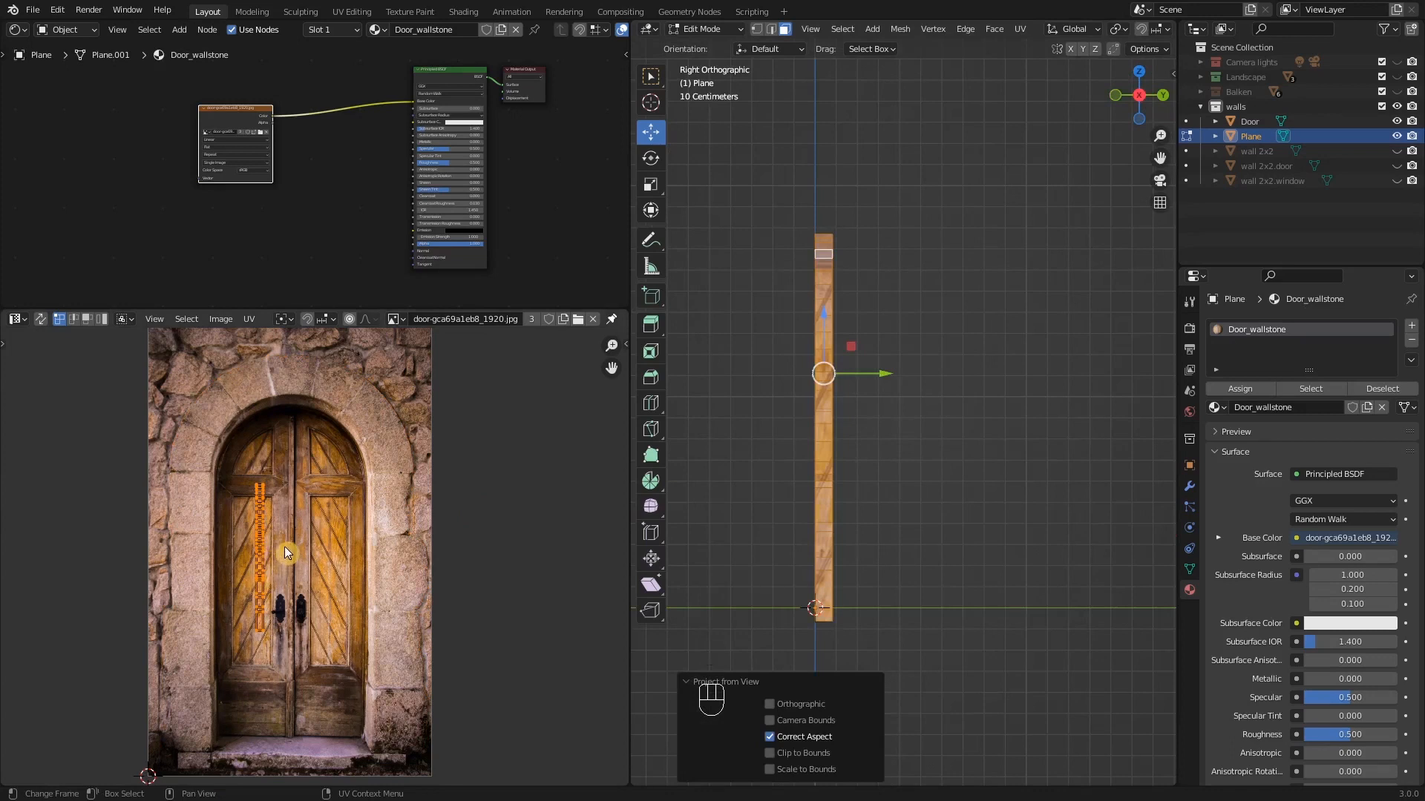
# - Move the outer side faces' UVs onto the photo's left stone column and scale them to about twice their size
pyautogui.press('a')
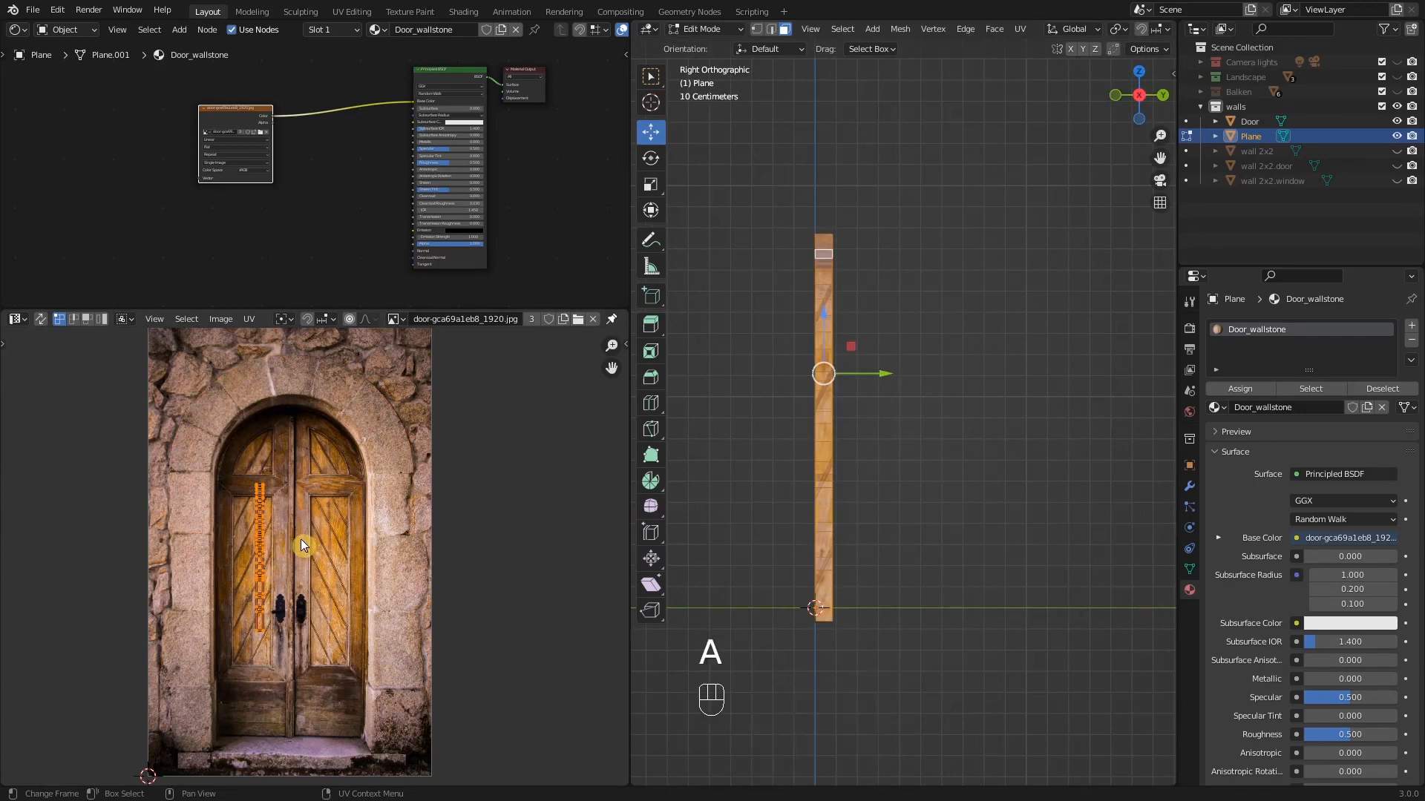
pyautogui.press('g')
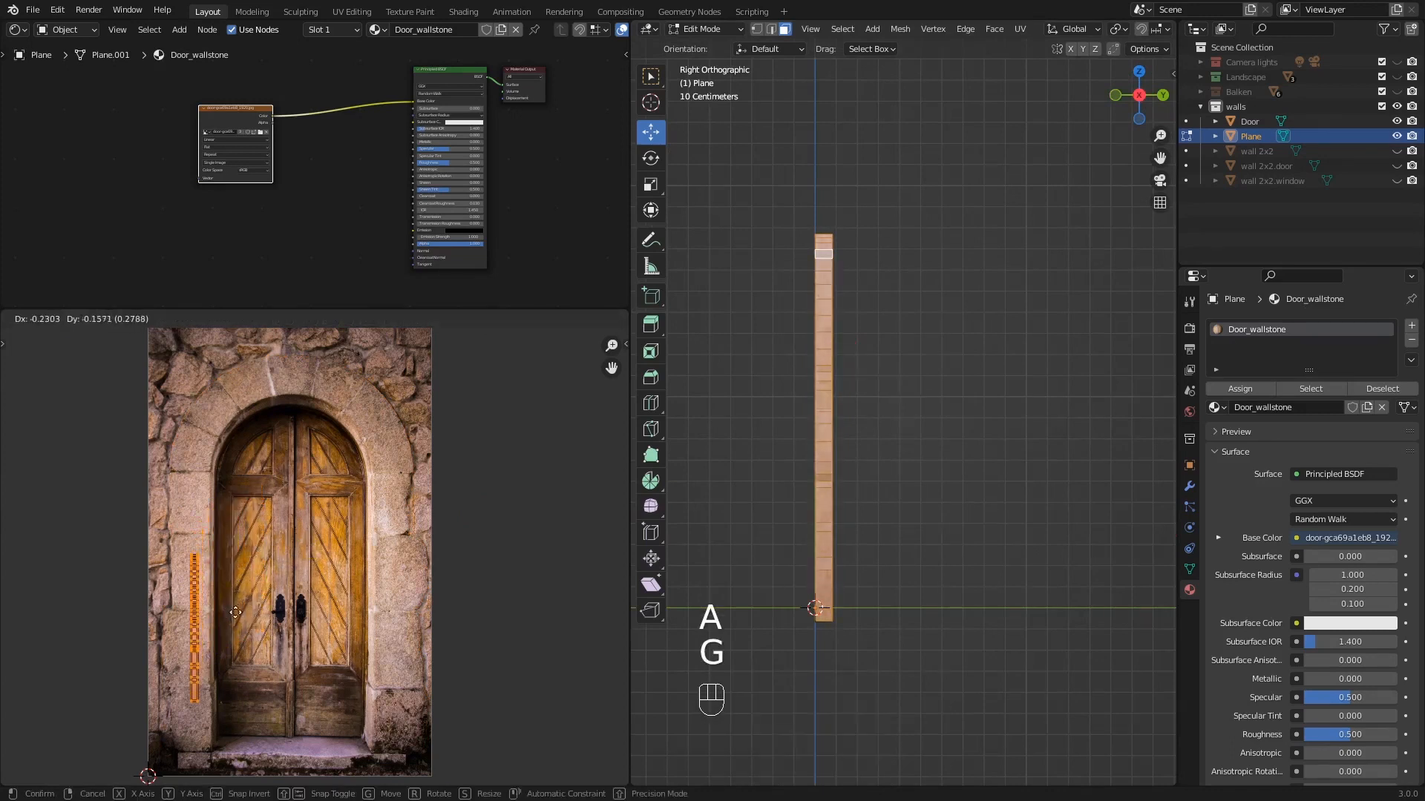
pyautogui.click(236, 599)
pyautogui.press('s')
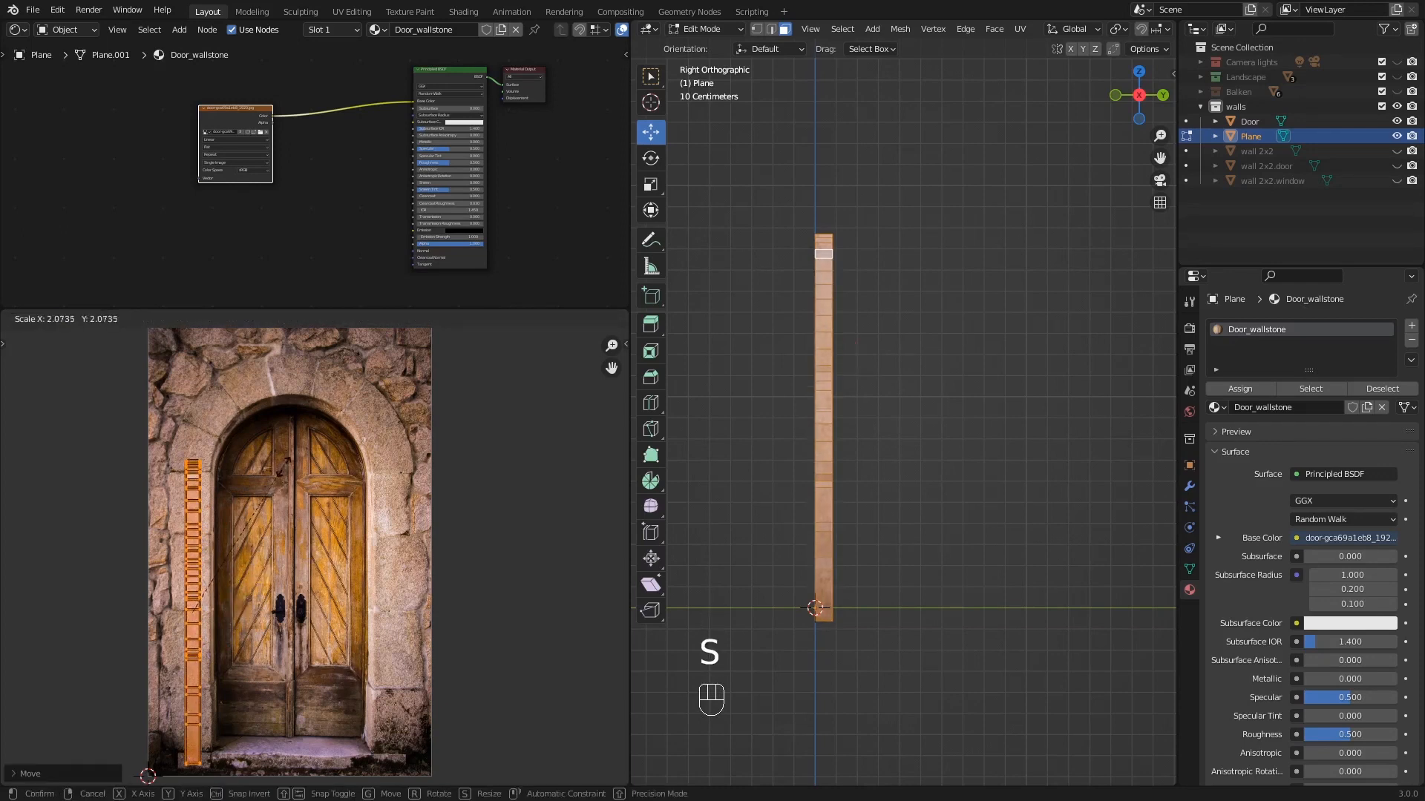
pyautogui.click(274, 526)
pyautogui.press('g')
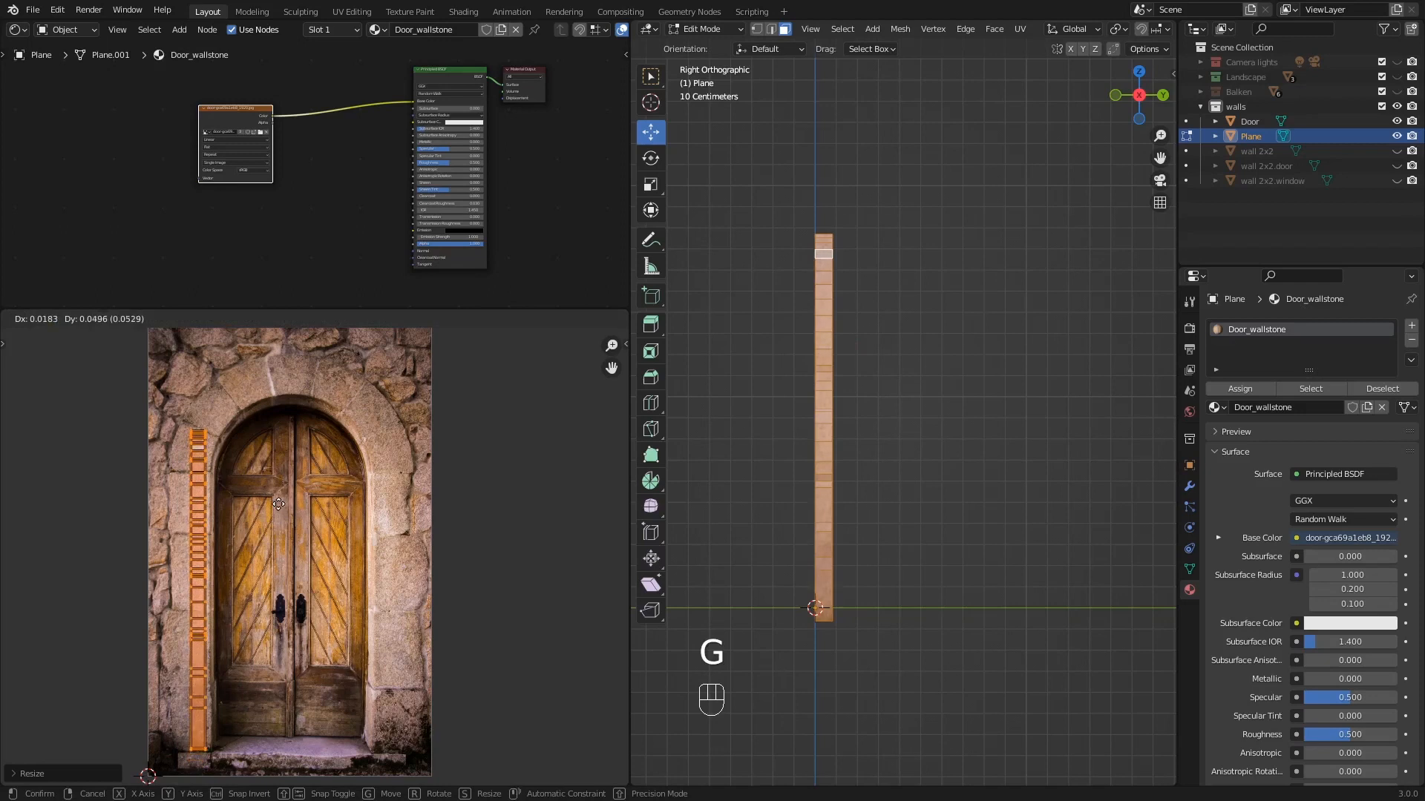
pyautogui.click(279, 506)
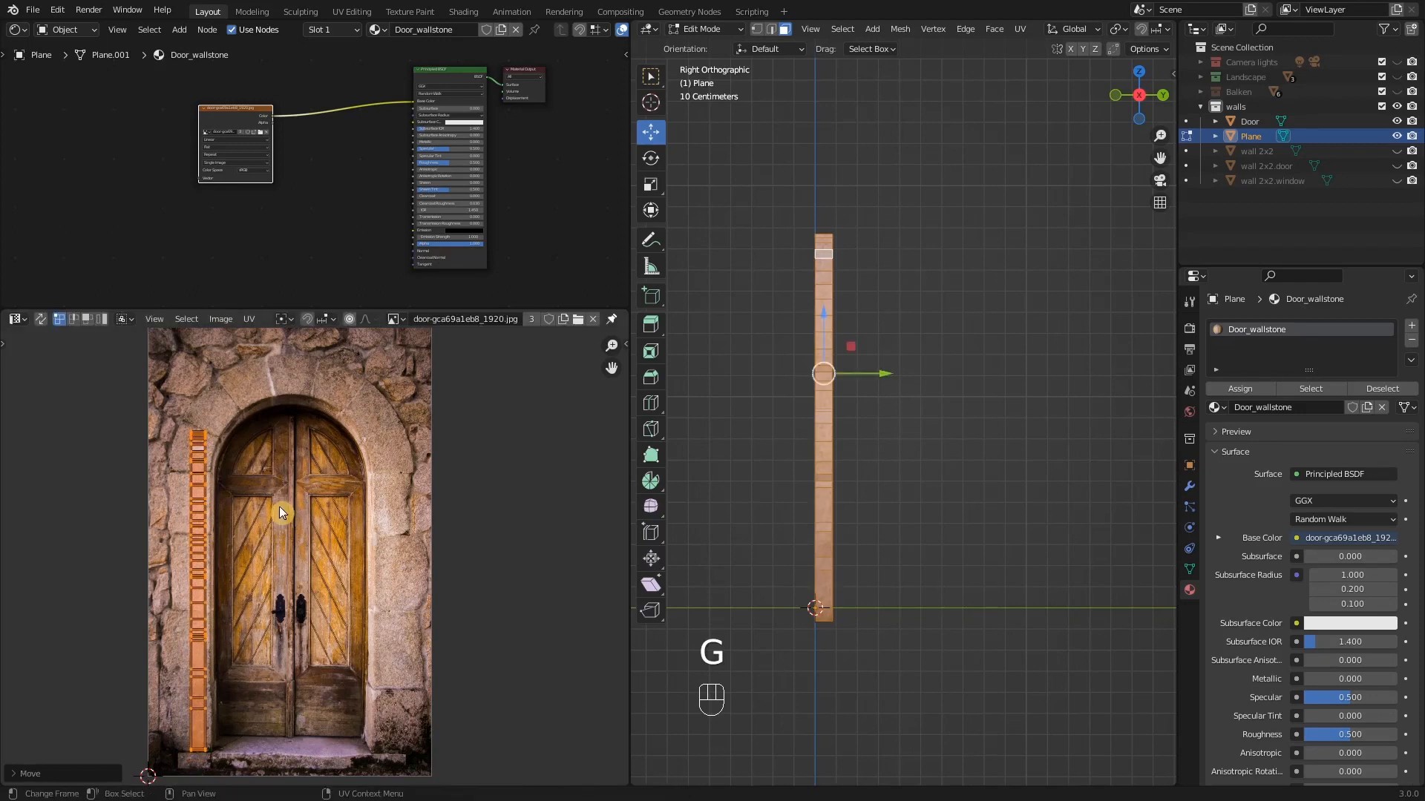
# - Select the run of adjacent outer side faces across the top of the stone arch
pyautogui.press('Tab')
pyautogui.moveTo(849, 401); pyautogui.dragTo(901, 443, button='middle')
pyautogui.press('Tab')
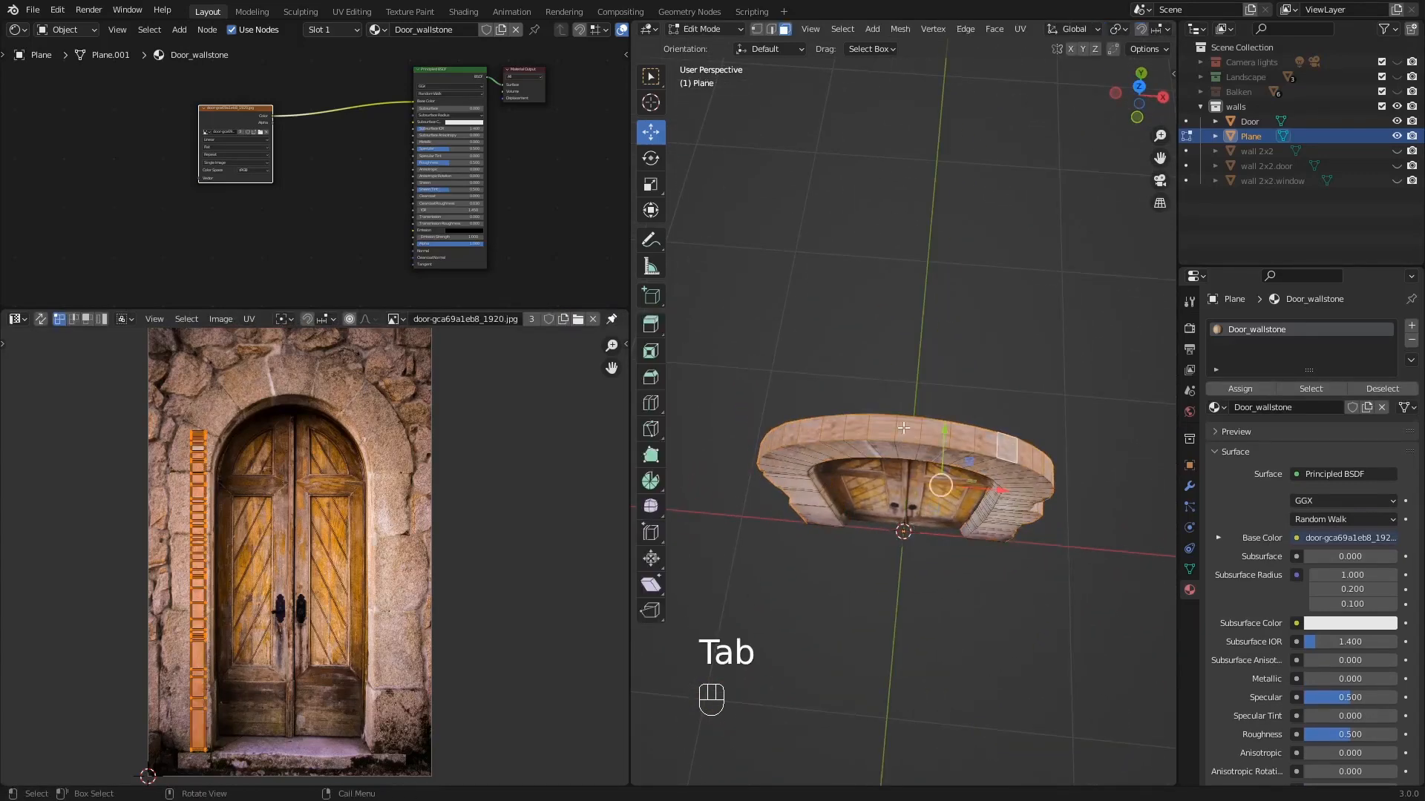
pyautogui.click(903, 427)
pyautogui.keyDown('shift'); pyautogui.click(877, 428); pyautogui.keyUp('shift')
pyautogui.keyDown('shift'); pyautogui.click(854, 428); pyautogui.keyUp('shift')
pyautogui.keyDown('shift'); pyautogui.click(832, 428); pyautogui.keyUp('shift')
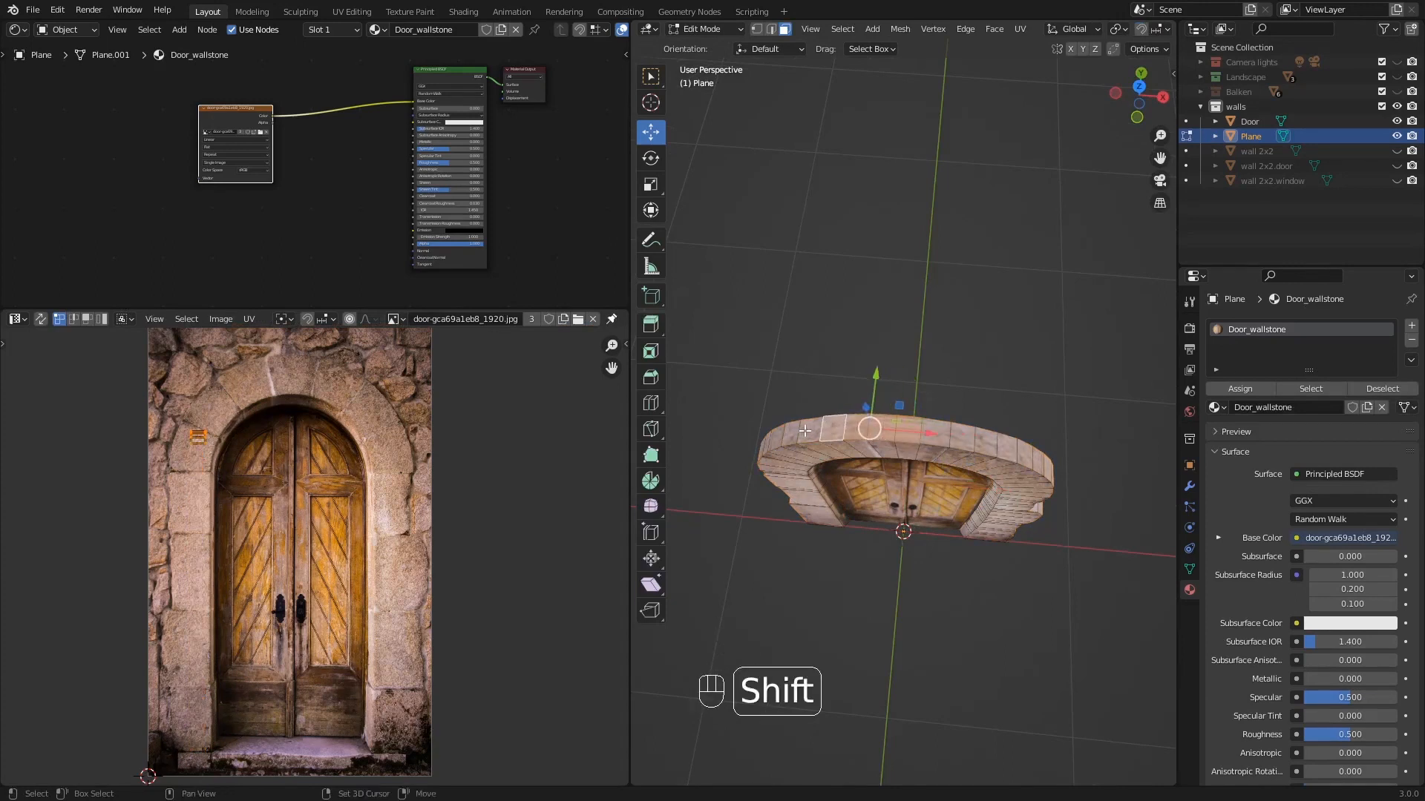
pyautogui.keyDown('shift'); pyautogui.click(808, 430); pyautogui.keyUp('shift')
pyautogui.keyDown('shift'); pyautogui.click(791, 431); pyautogui.keyUp('shift')
pyautogui.keyDown('shift'); pyautogui.click(928, 428); pyautogui.keyUp('shift')
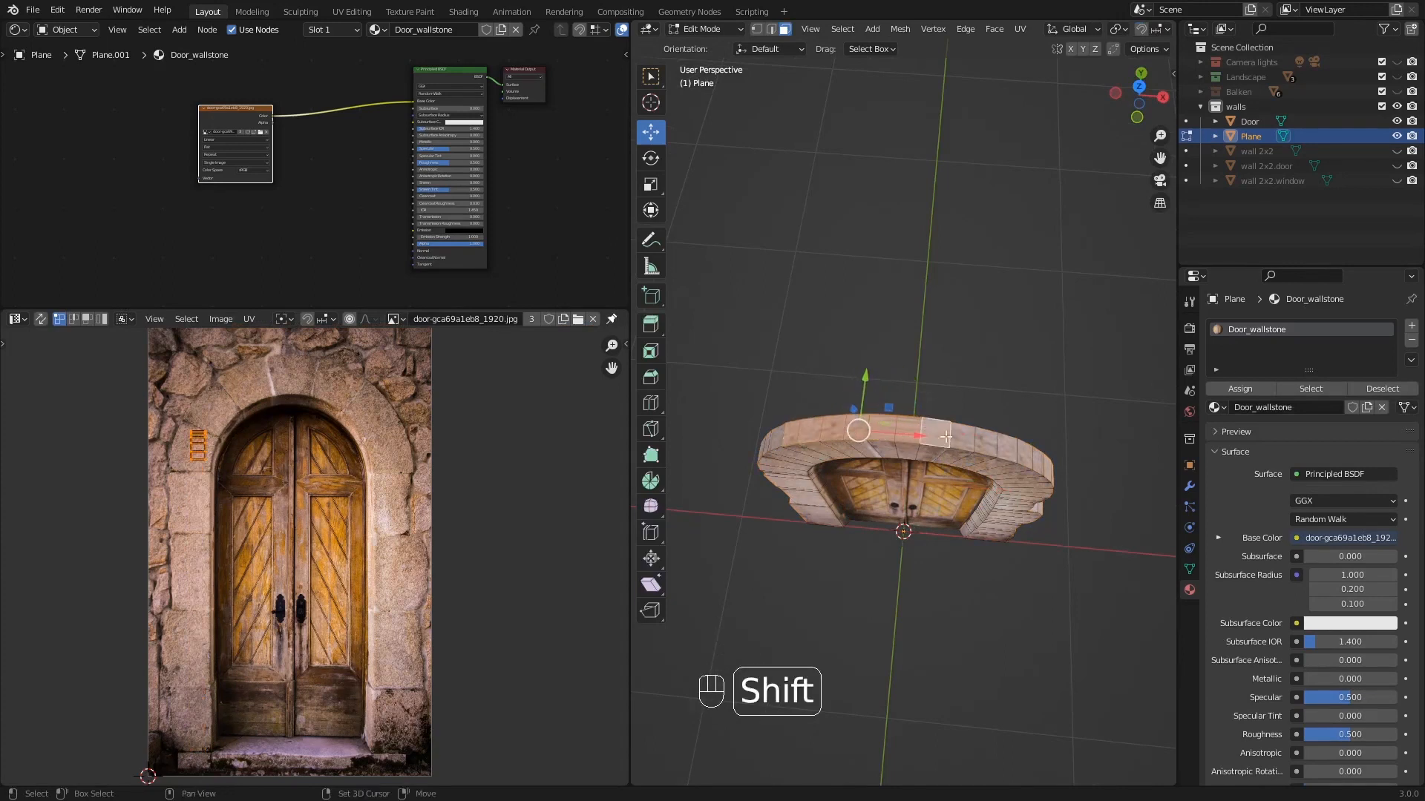
pyautogui.keyDown('shift'); pyautogui.click(957, 437); pyautogui.keyUp('shift')
pyautogui.keyDown('shift'); pyautogui.click(984, 443); pyautogui.keyUp('shift')
pyautogui.keyDown('shift'); pyautogui.click(1007, 447); pyautogui.keyUp('shift')
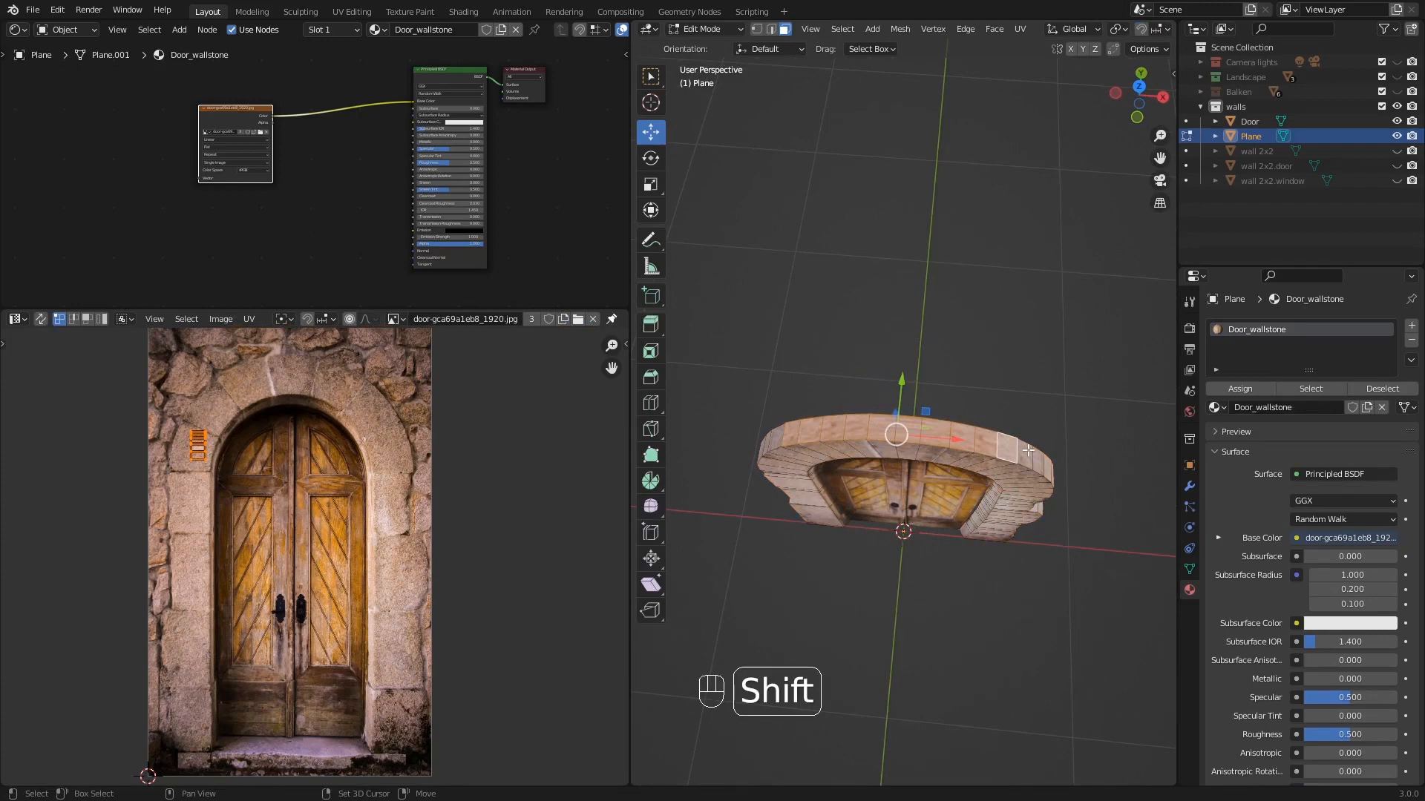
pyautogui.keyDown('shift'); pyautogui.click(1027, 451); pyautogui.keyUp('shift')
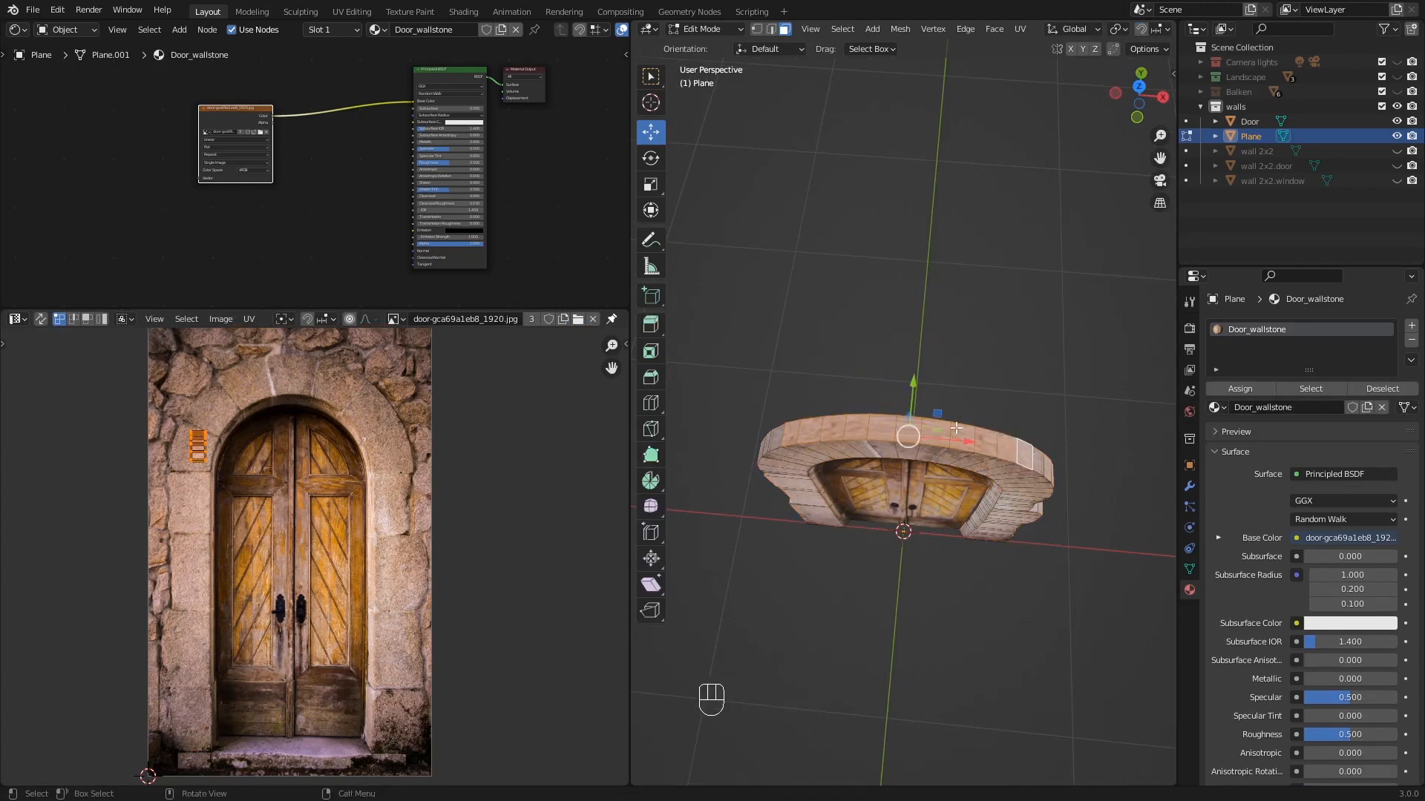
# - Unwrap the selected arch-top side faces with Project from View in top view
pyautogui.press('KP_7')
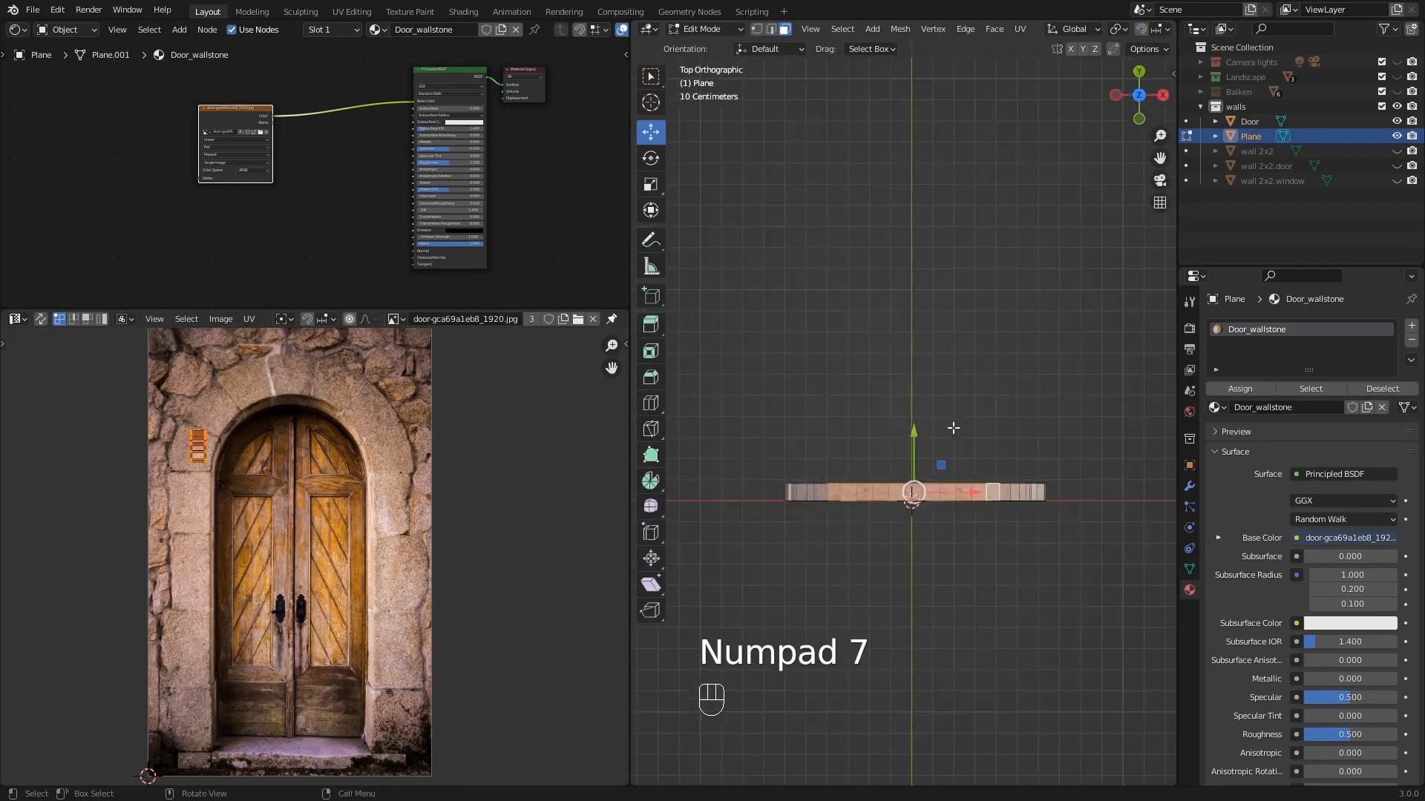
pyautogui.press('u')
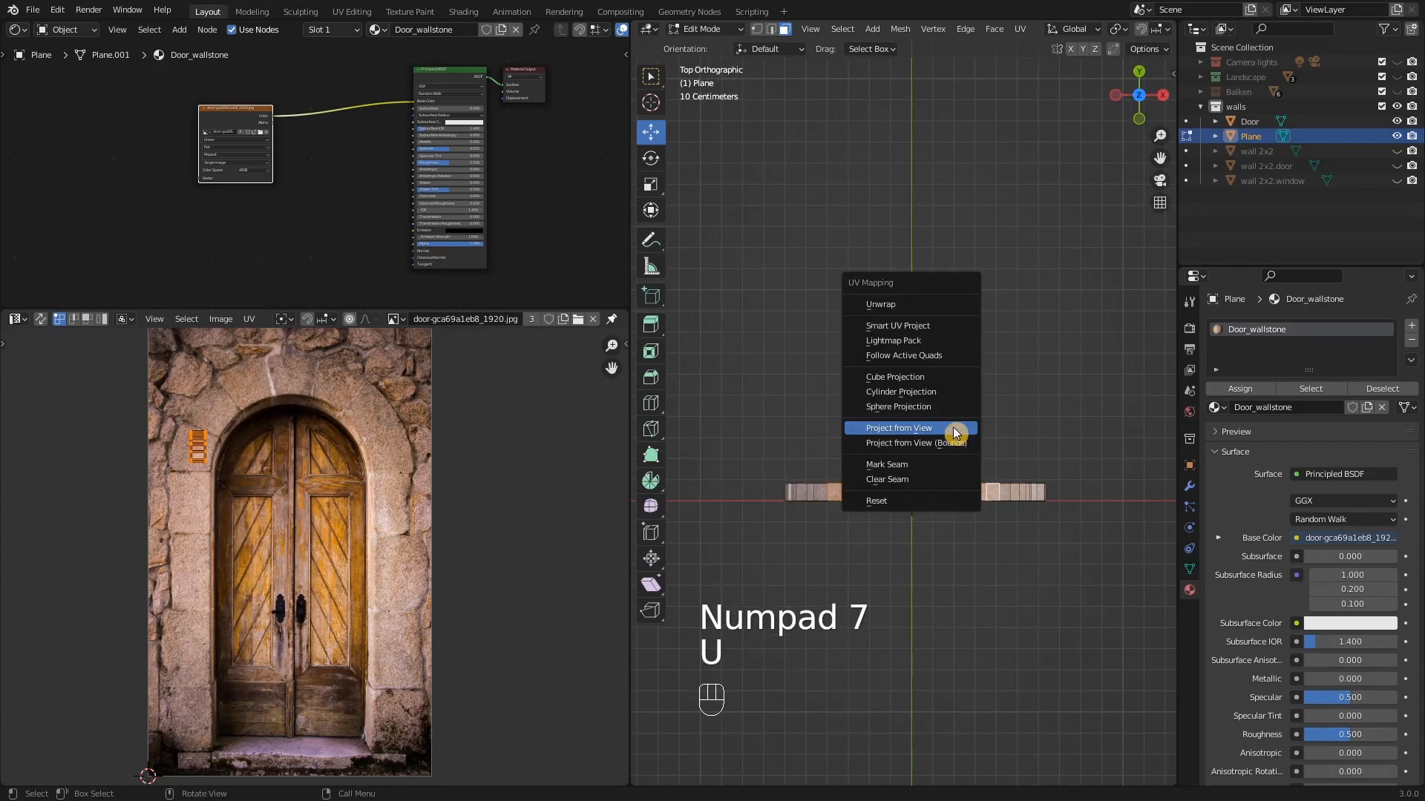
pyautogui.click(955, 433)
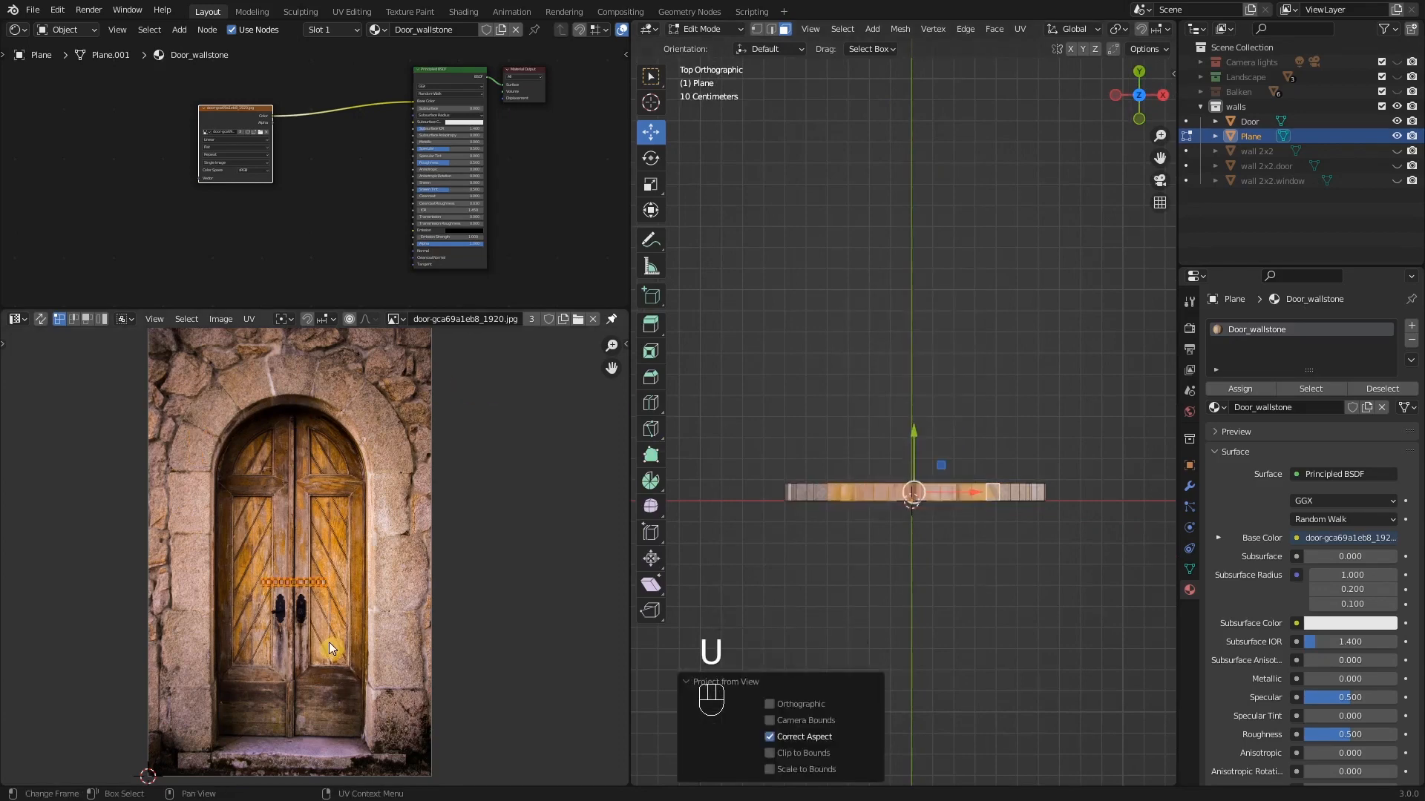
# - Move the arch-top faces' UVs onto the photo's stones above the door and scale them to about 1.9 times their size
pyautogui.press('a')
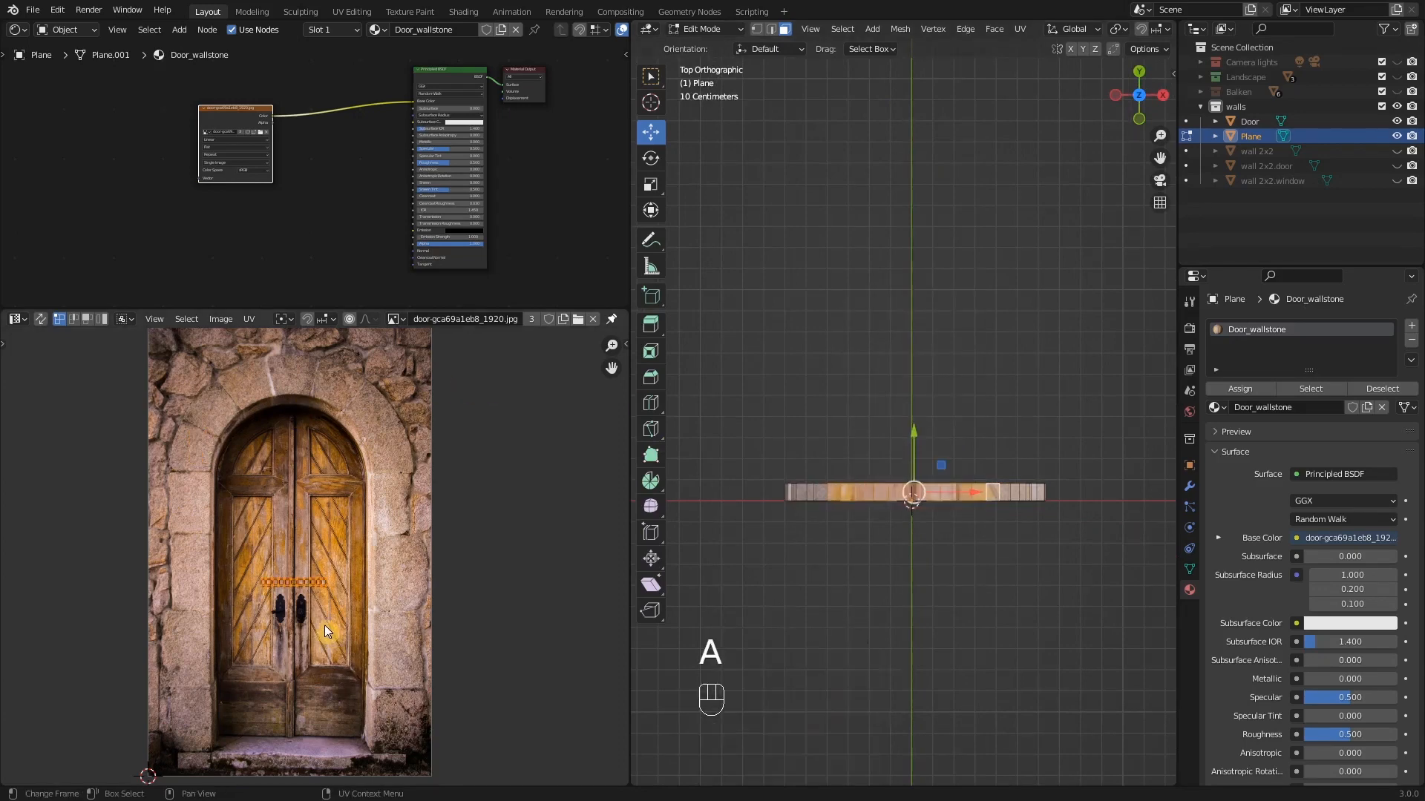
pyautogui.press('g')
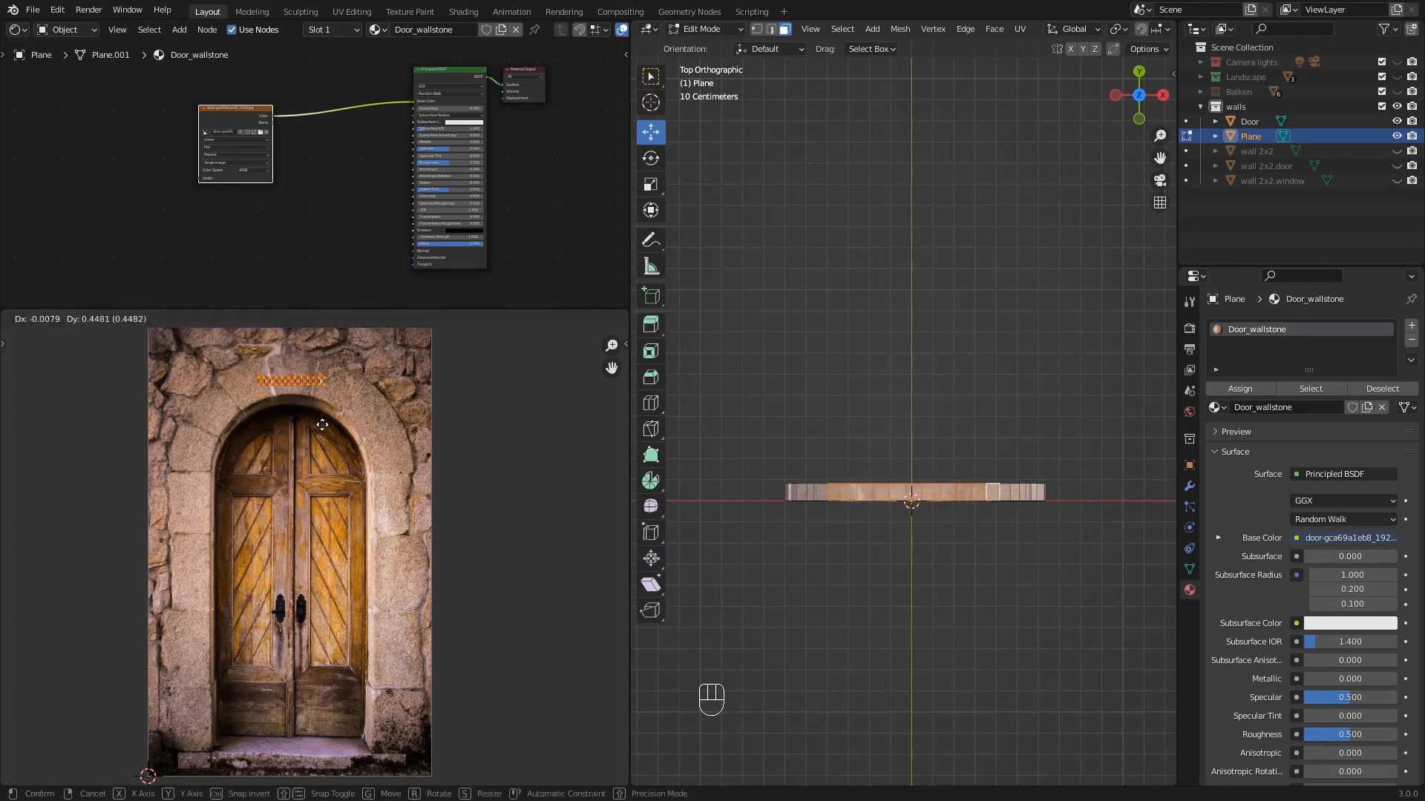
pyautogui.click(325, 425)
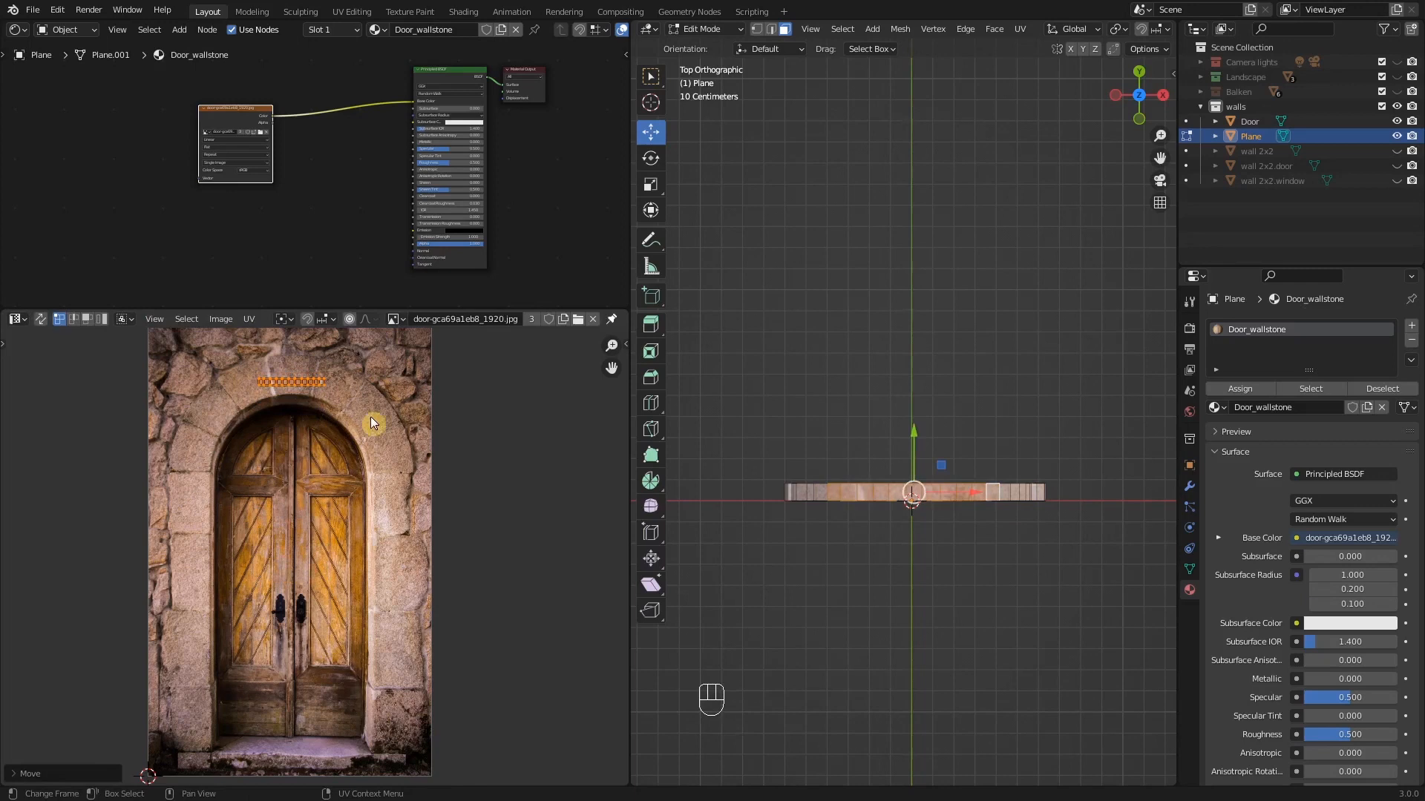
pyautogui.press('s')
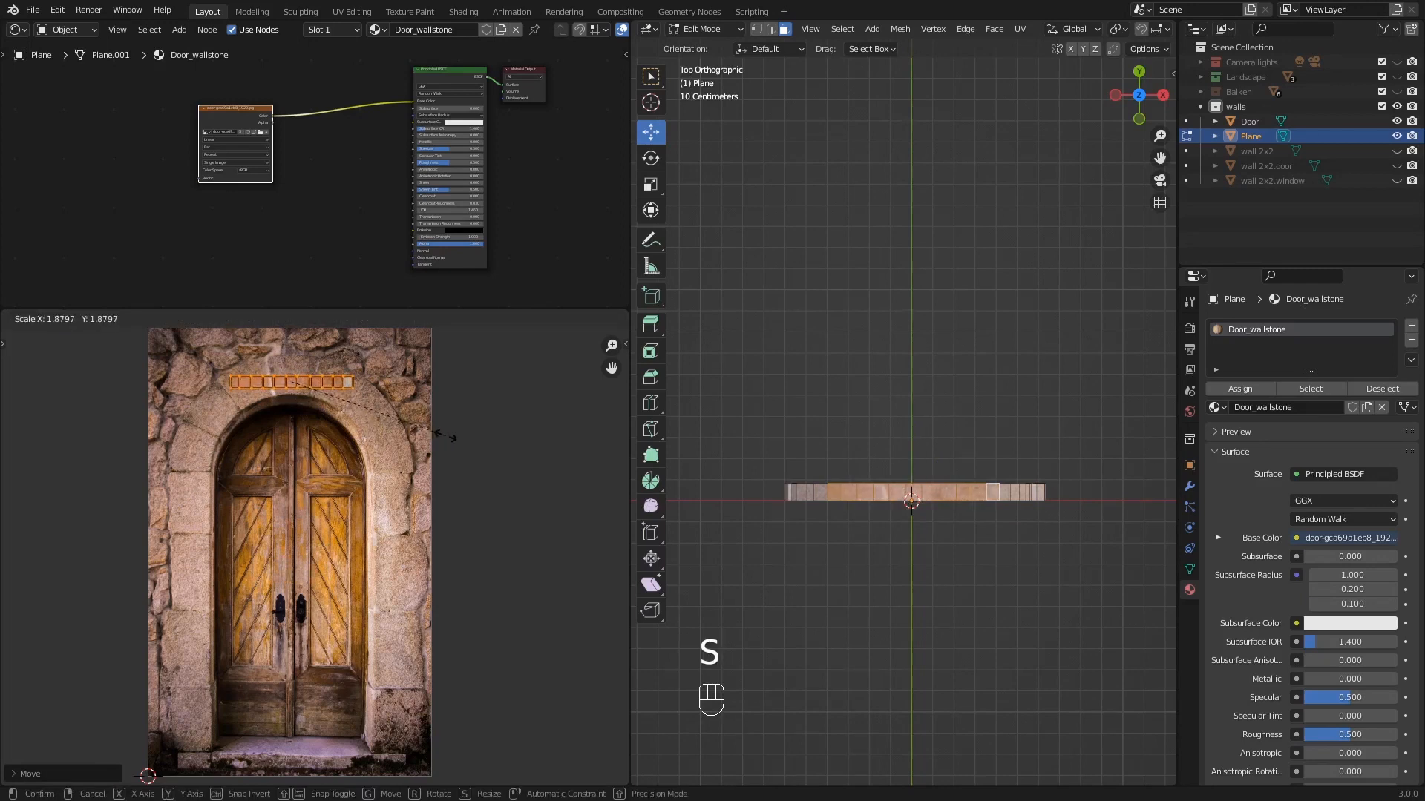
pyautogui.click(452, 443)
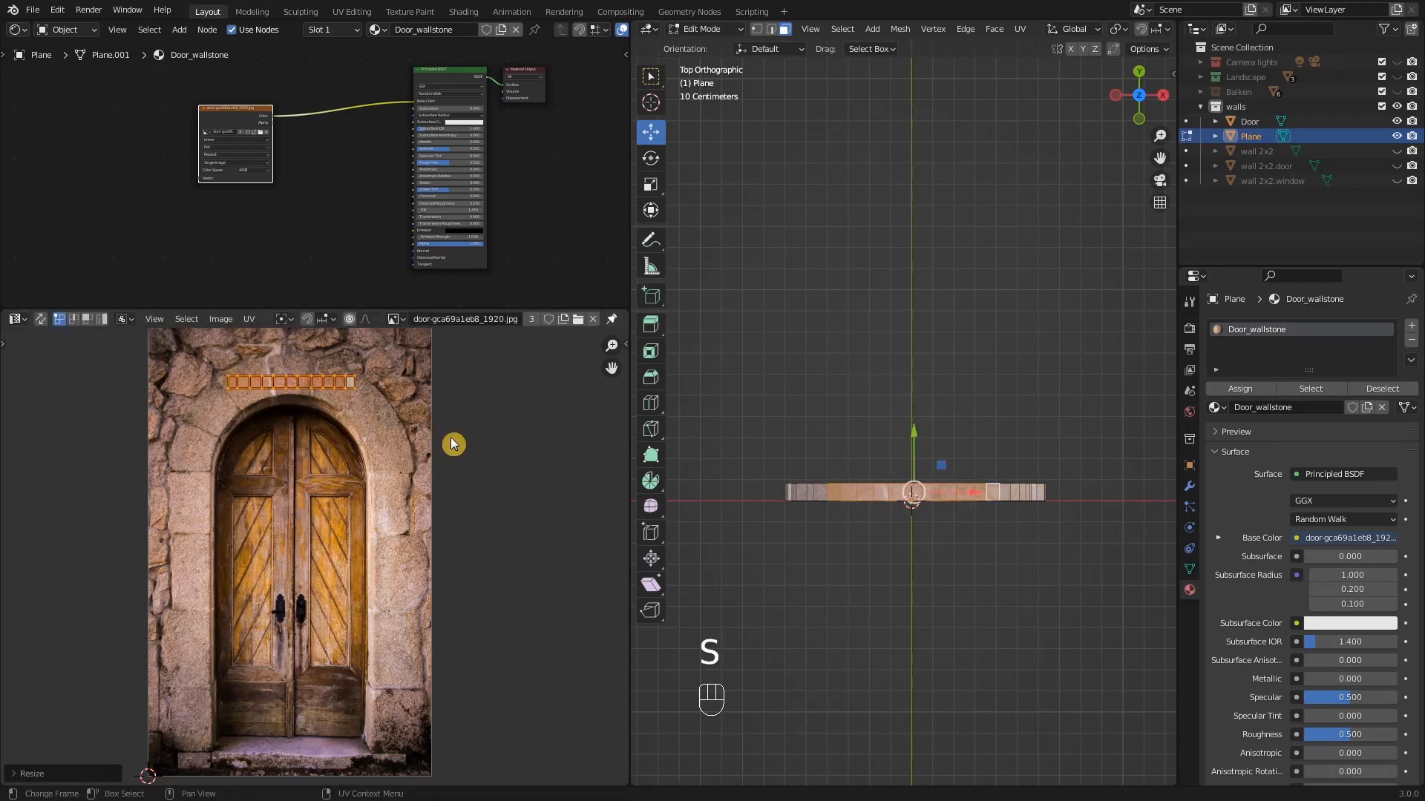
pyautogui.press('g')
pyautogui.click(321, 386)
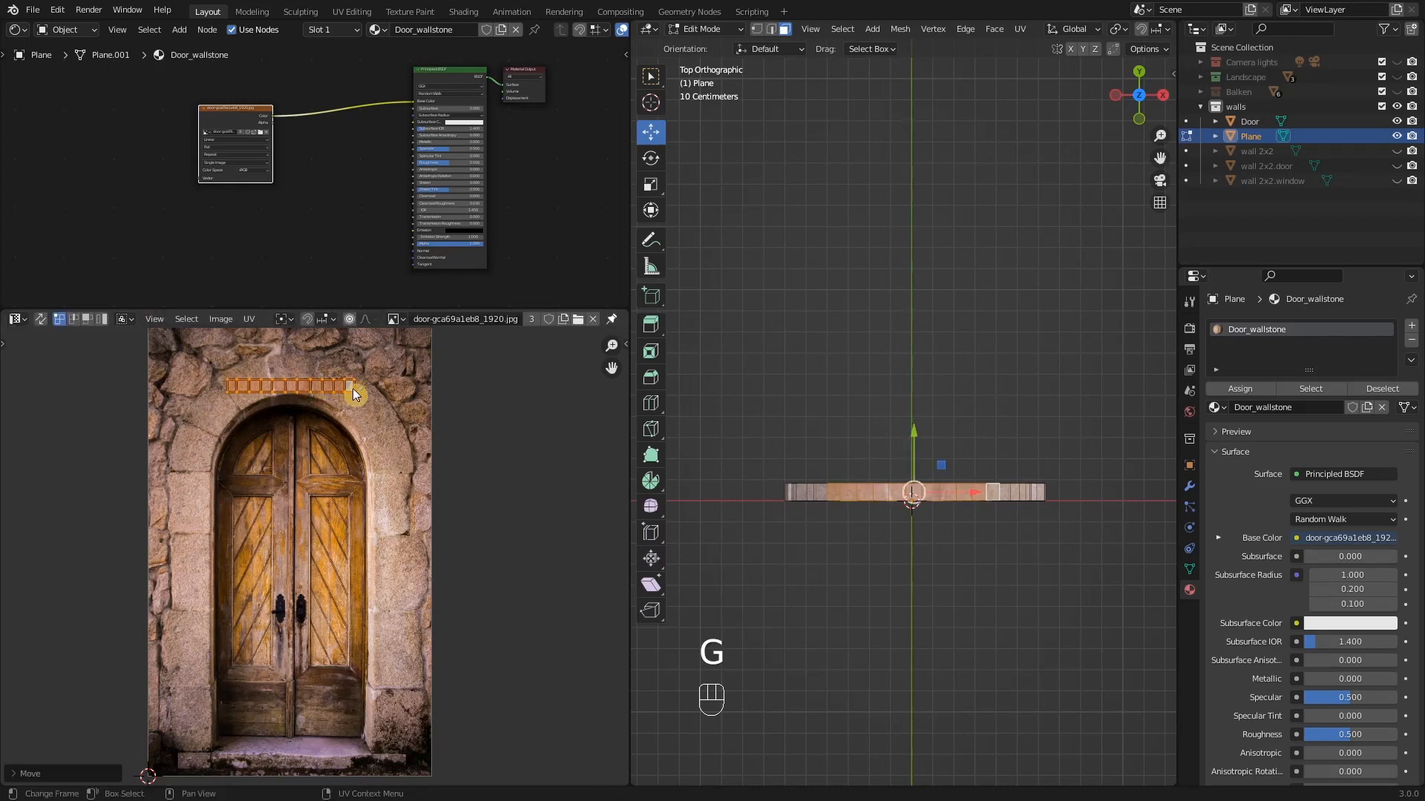
# - Return to Object Mode and apply the stone frame's rotation and scale
pyautogui.press('Tab')
pyautogui.moveTo(1008, 558); pyautogui.dragTo(889, 341, button='middle')
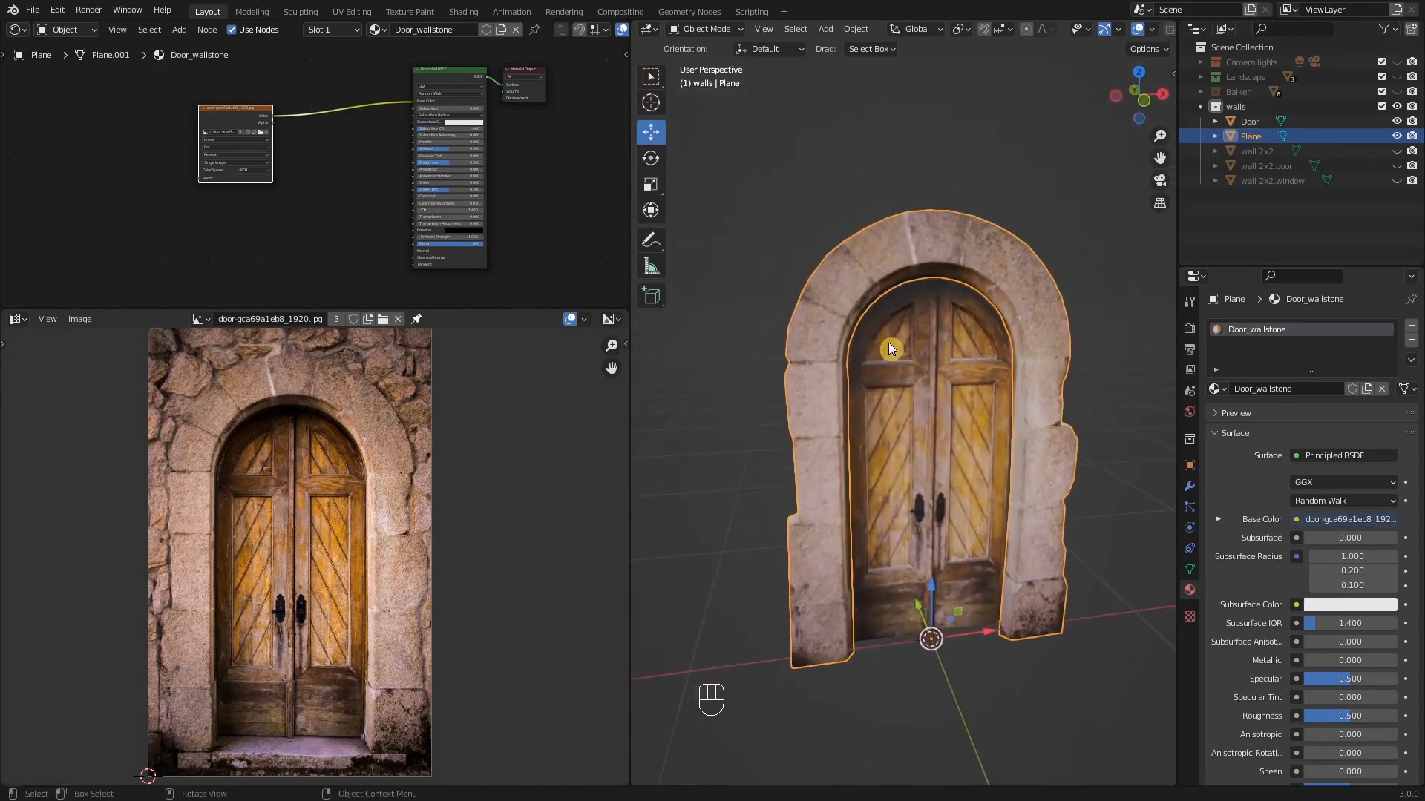
pyautogui.scroll(2, 864, 319)
pyautogui.moveTo(884, 383); pyautogui.dragTo(853, 361, button='middle')
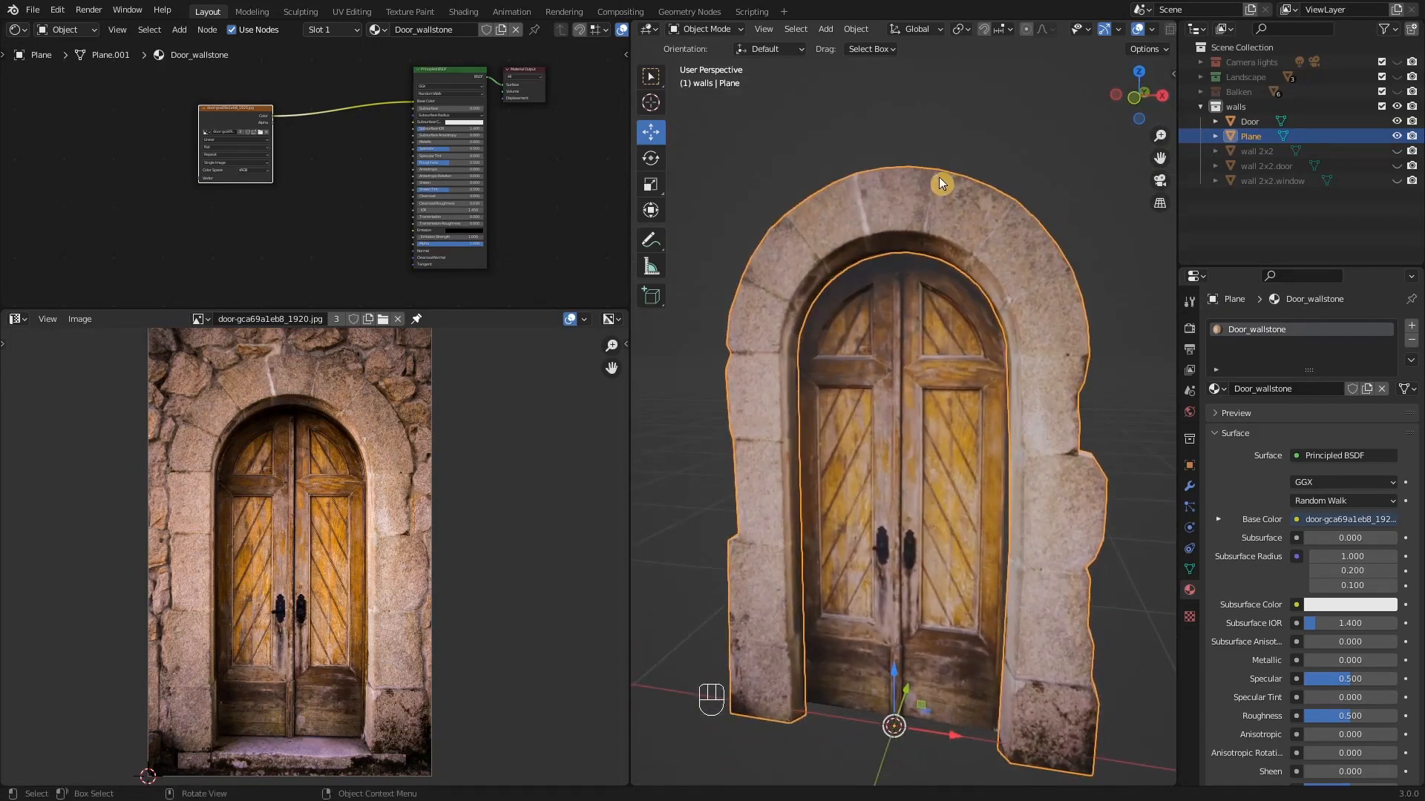
pyautogui.moveTo(893, 255); pyautogui.dragTo(823, 263, button='middle')
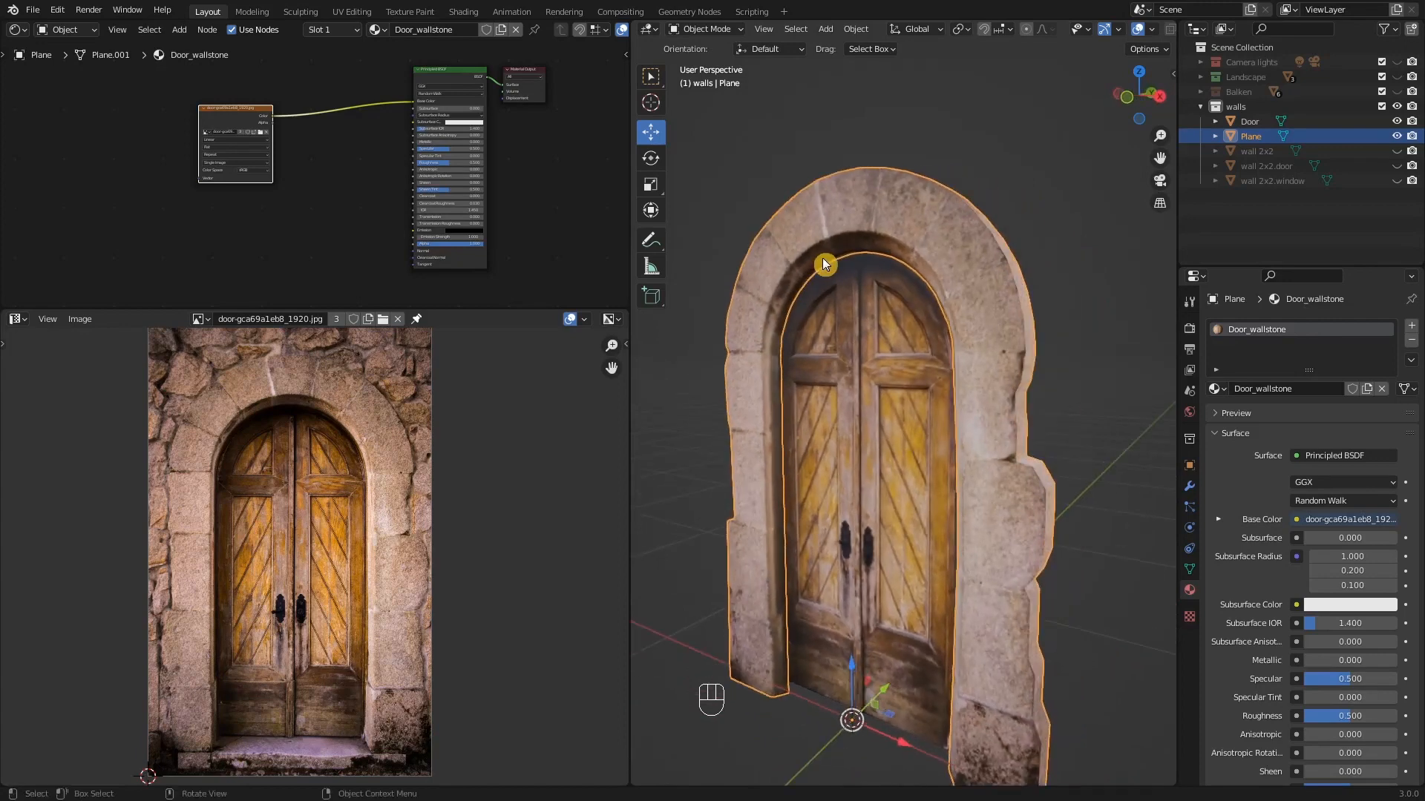
pyautogui.hotkey('ctrl', 'a')
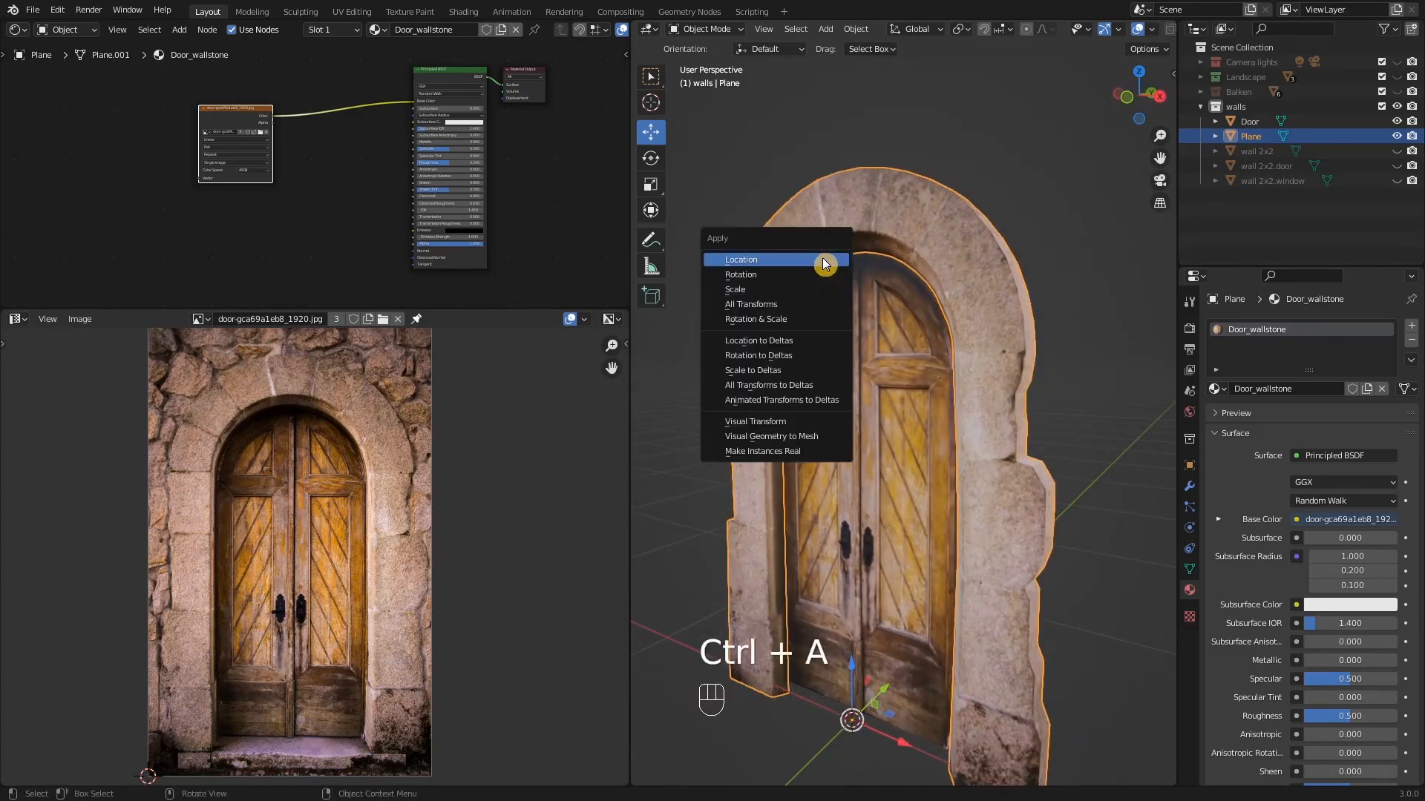
pyautogui.click(785, 320)
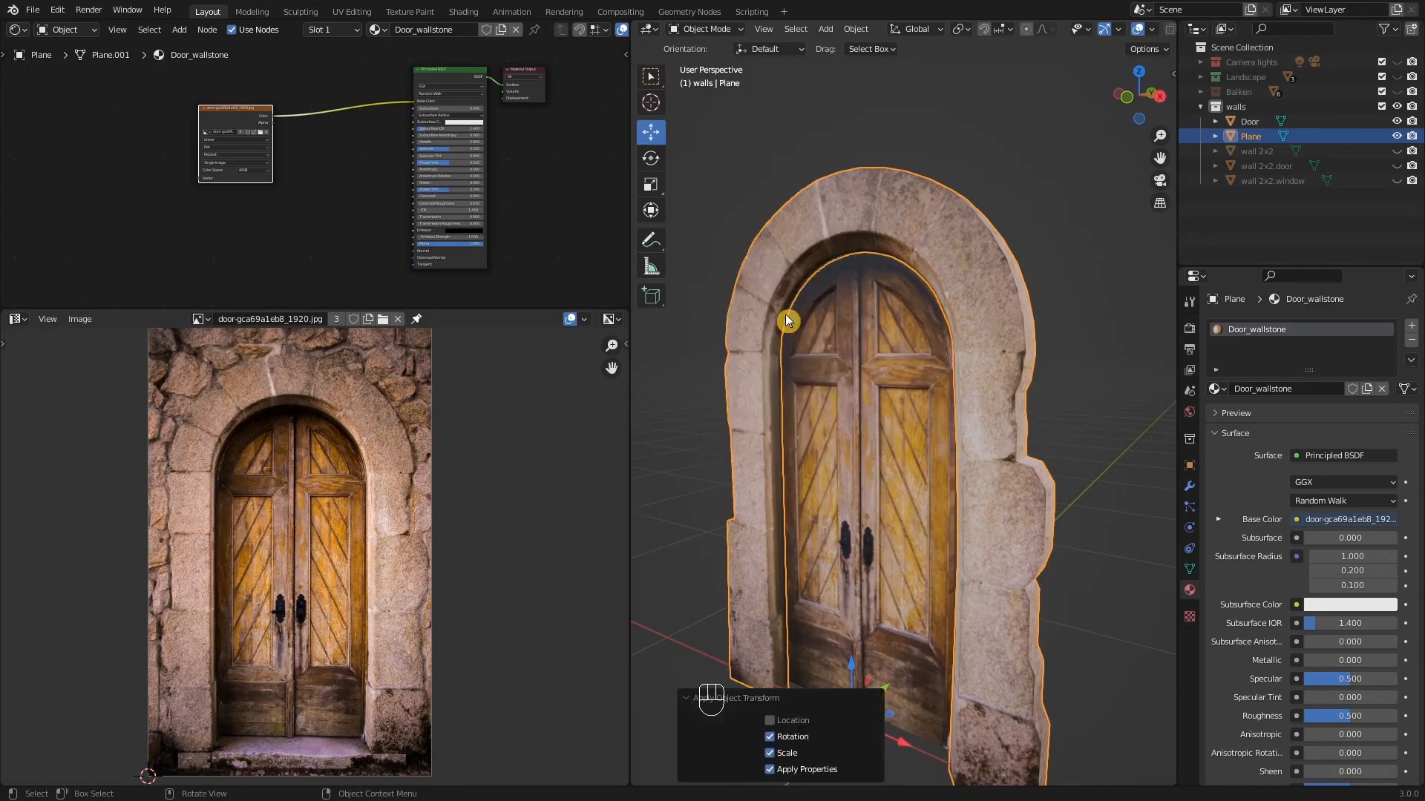
# - Add a horizontal loop cut across the lower block of the frame's left stone column in Edit Mode and slide it into place
pyautogui.moveTo(781, 271); pyautogui.dragTo(826, 270, button='middle')
pyautogui.press('Tab')
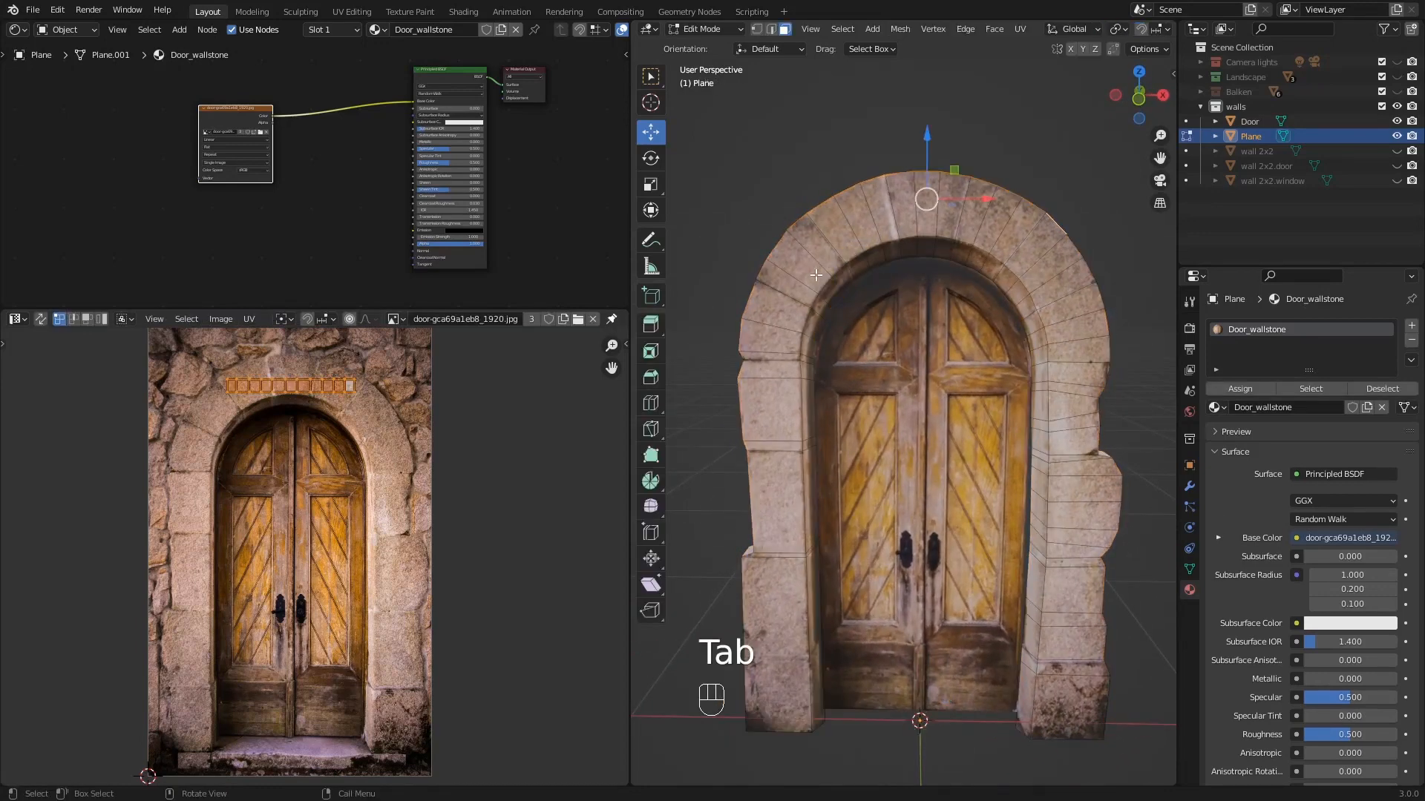
pyautogui.keyDown('shift'); pyautogui.moveTo(767, 288); pyautogui.dragTo(787, 311, button='middle'); pyautogui.keyUp('shift')
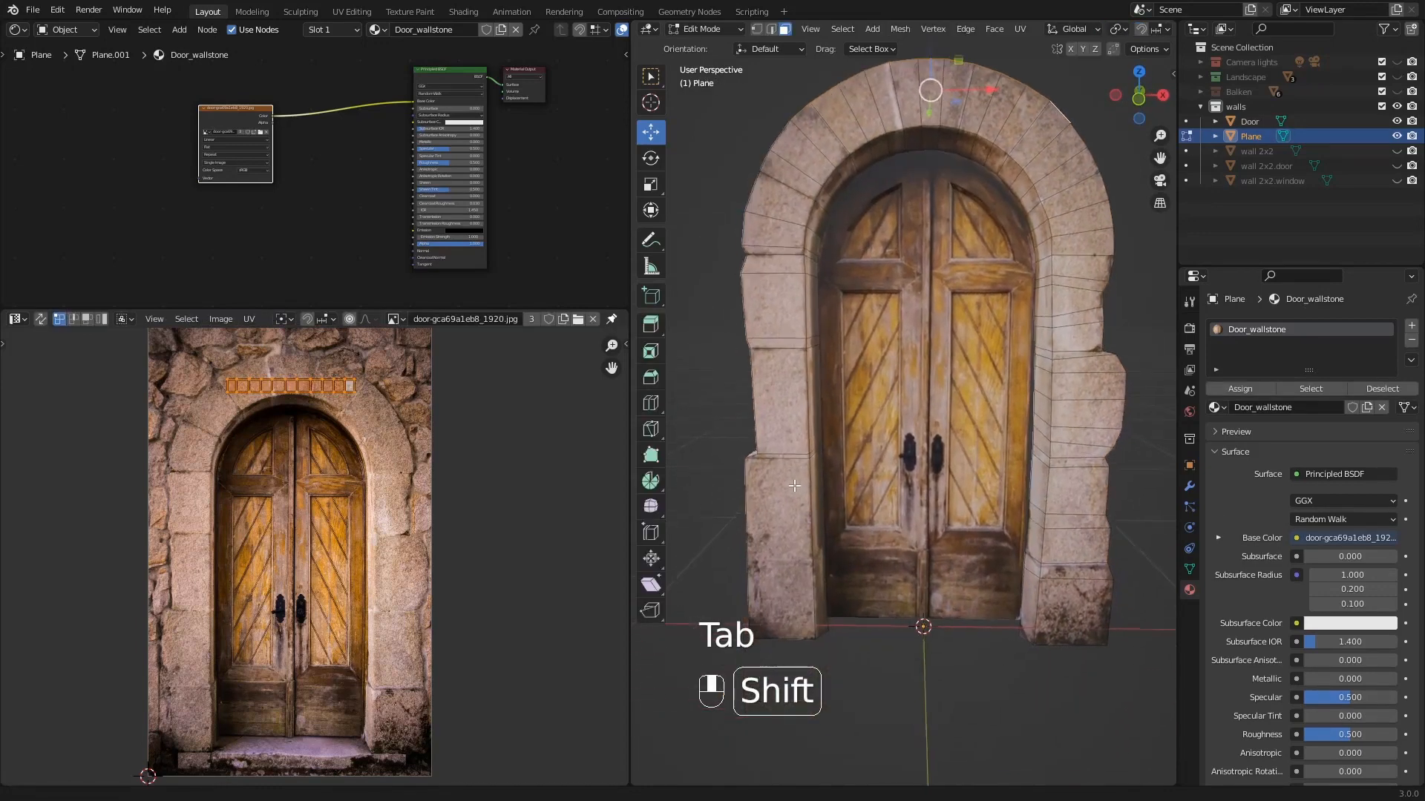
pyautogui.scroll(5, 810, 435)
pyautogui.scroll(4, 811, 435)
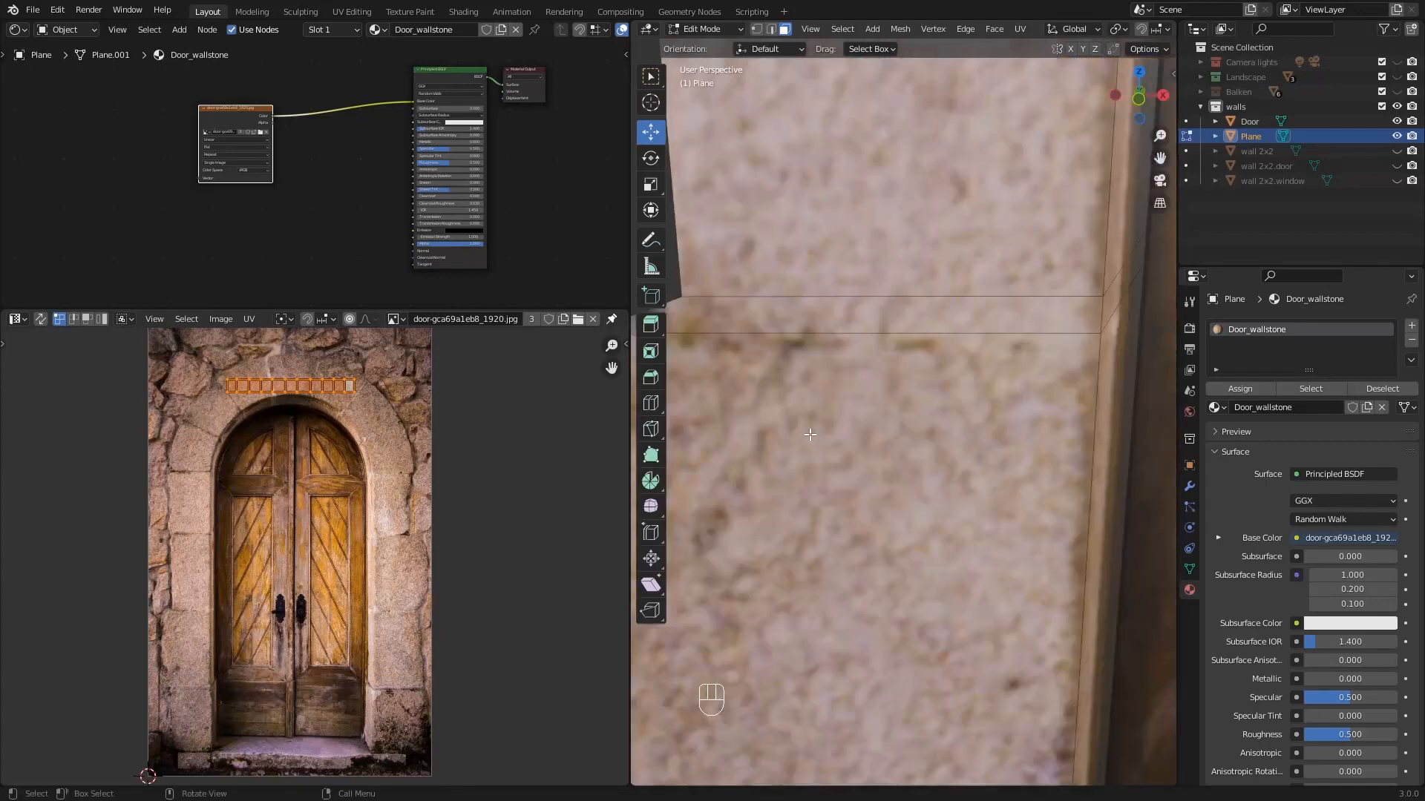
pyautogui.scroll(-5, 810, 436)
pyautogui.moveTo(810, 435); pyautogui.dragTo(873, 476, button='middle')
pyautogui.scroll(2, 836, 416)
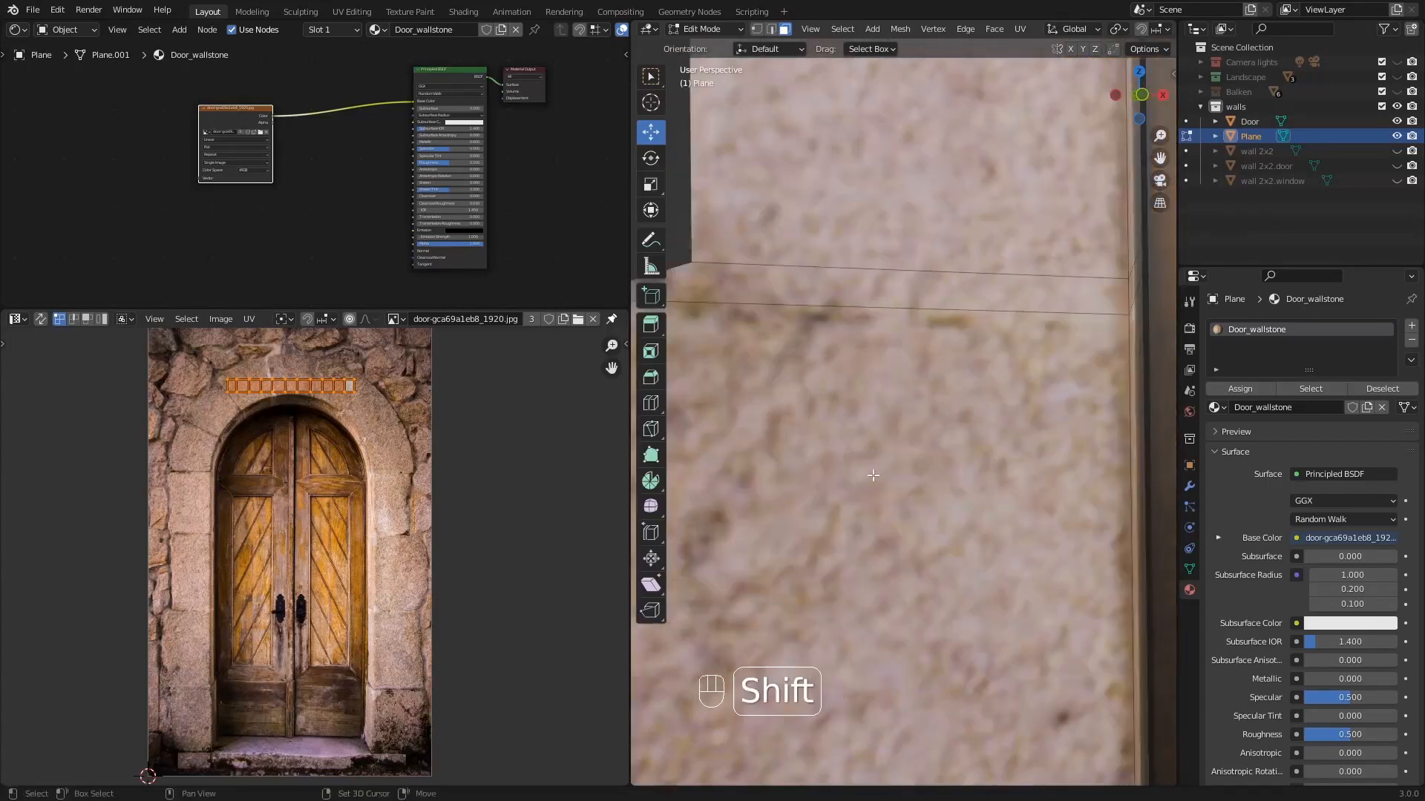
pyautogui.scroll(-2, 889, 522)
pyautogui.keyDown('shift'); pyautogui.moveTo(889, 529); pyautogui.dragTo(879, 393, button='middle'); pyautogui.keyUp('shift')
pyautogui.scroll(-3, 883, 449)
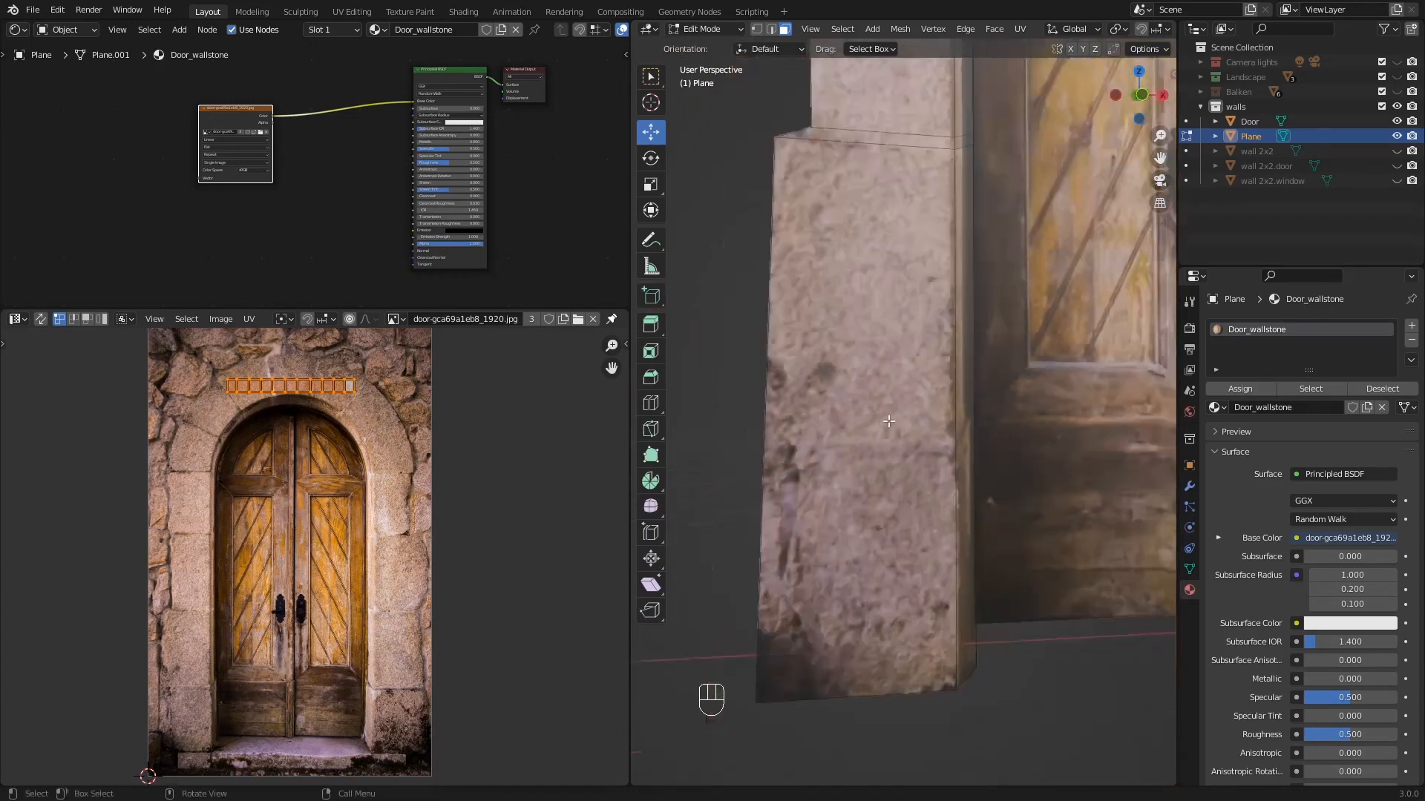
pyautogui.press('Tab')
pyautogui.press('Tab')
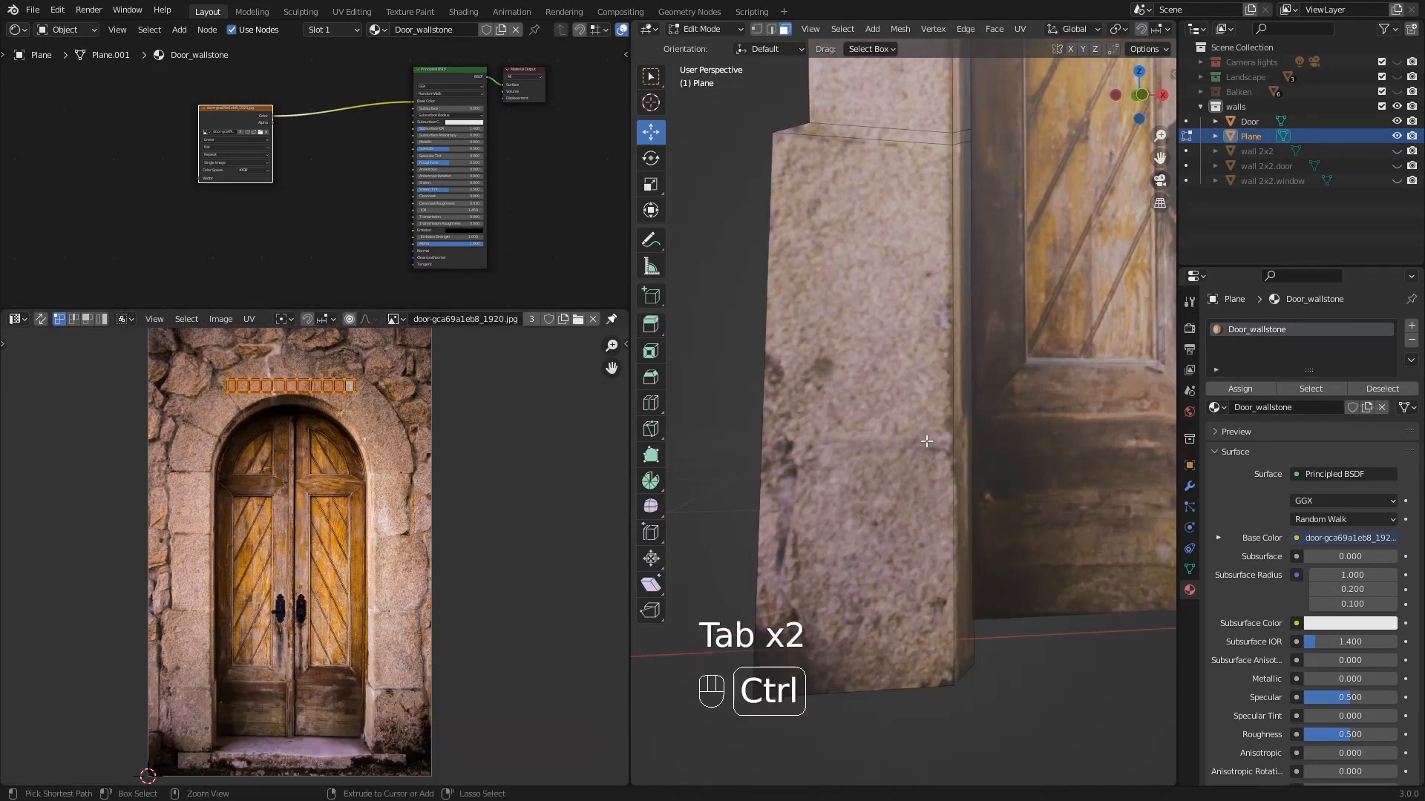
pyautogui.hotkey('ctrl', 'r')
pyautogui.click(926, 441)
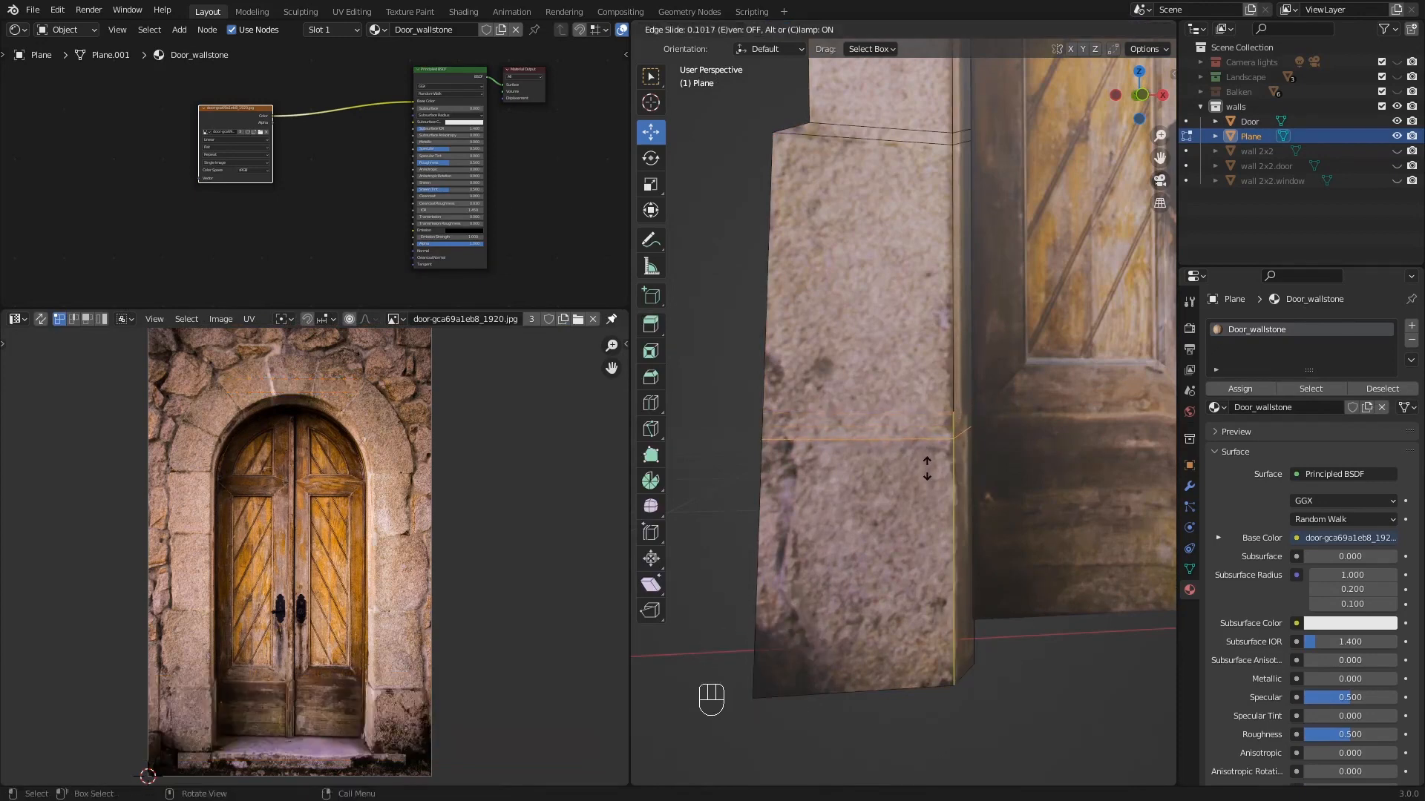
# - Place a horizontal loop cut across the lower stone pillar block and bevel it about 0.0046 m wide into a narrow joint
pyautogui.click(926, 468)
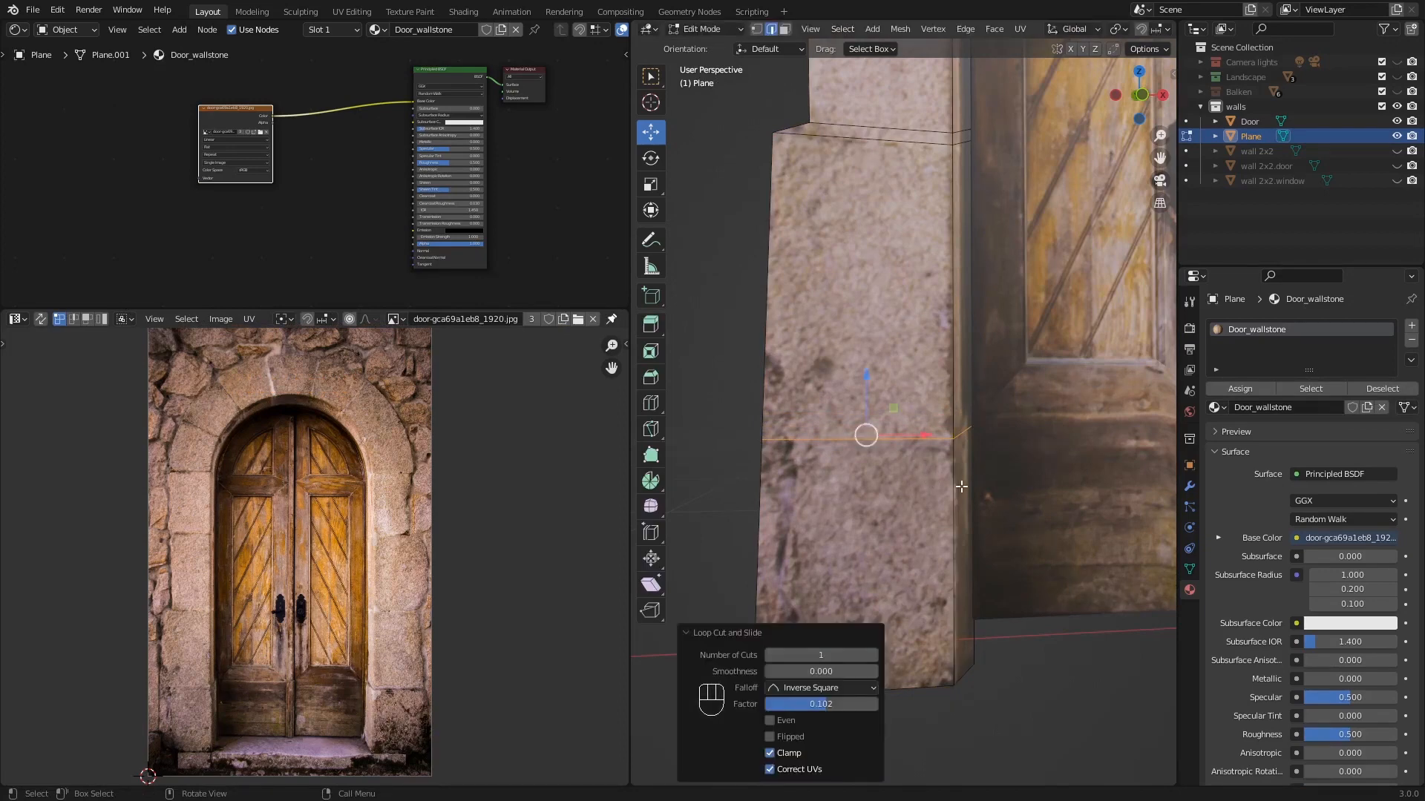
pyautogui.press('ctrl')
pyautogui.hotkey('ctrl', 'b')
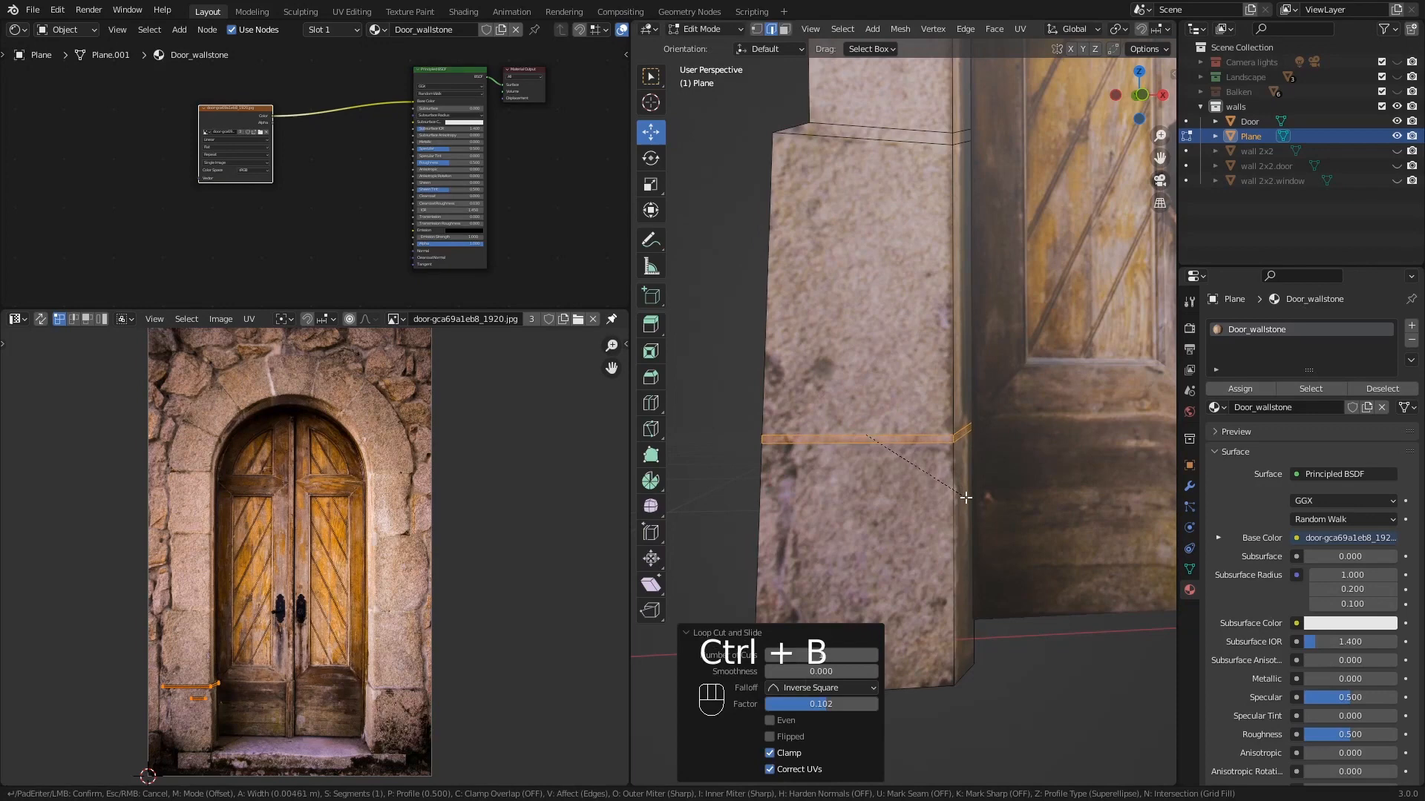
pyautogui.click(966, 497)
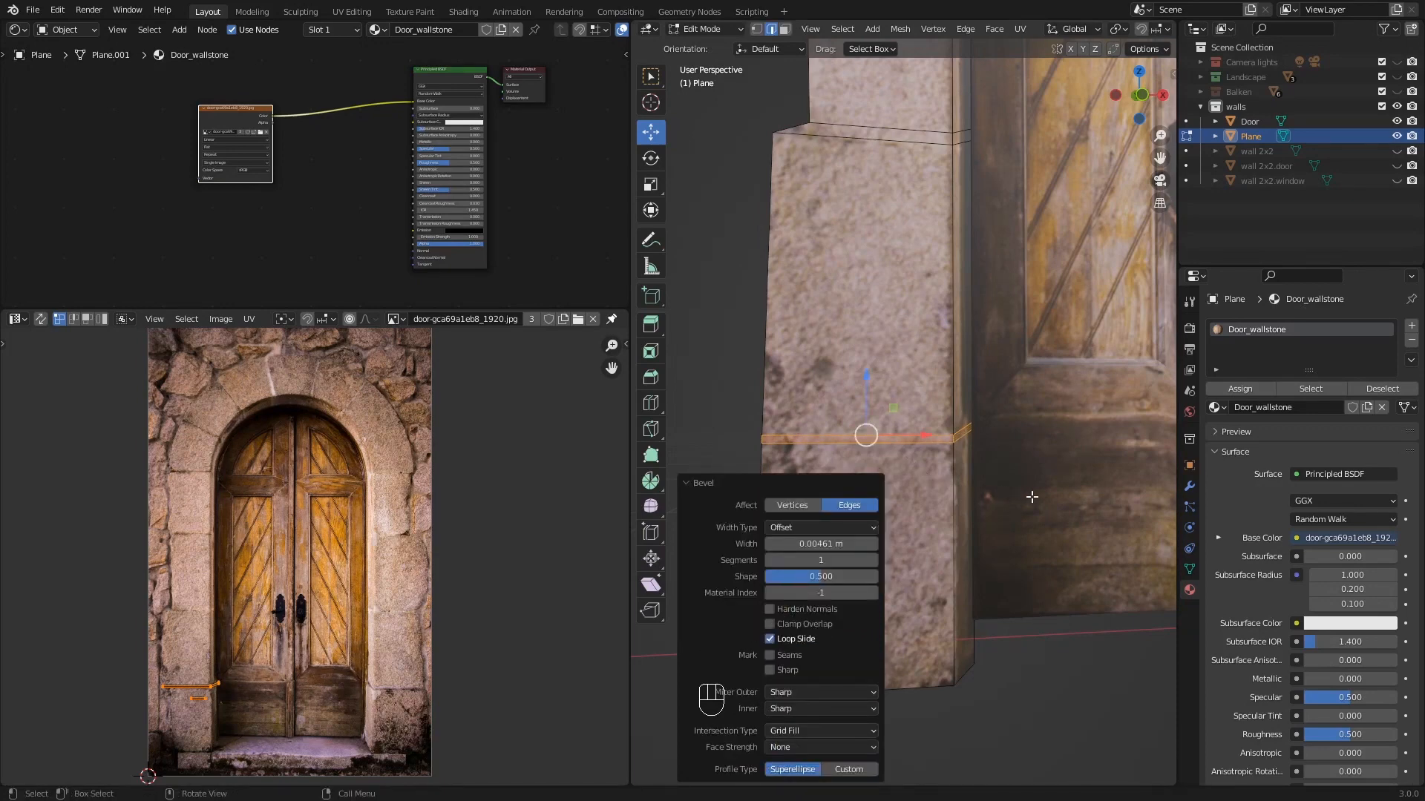
# - Extrude the narrow joint band in place and scale it inward to about 0.95 to recess it
pyautogui.press('e')
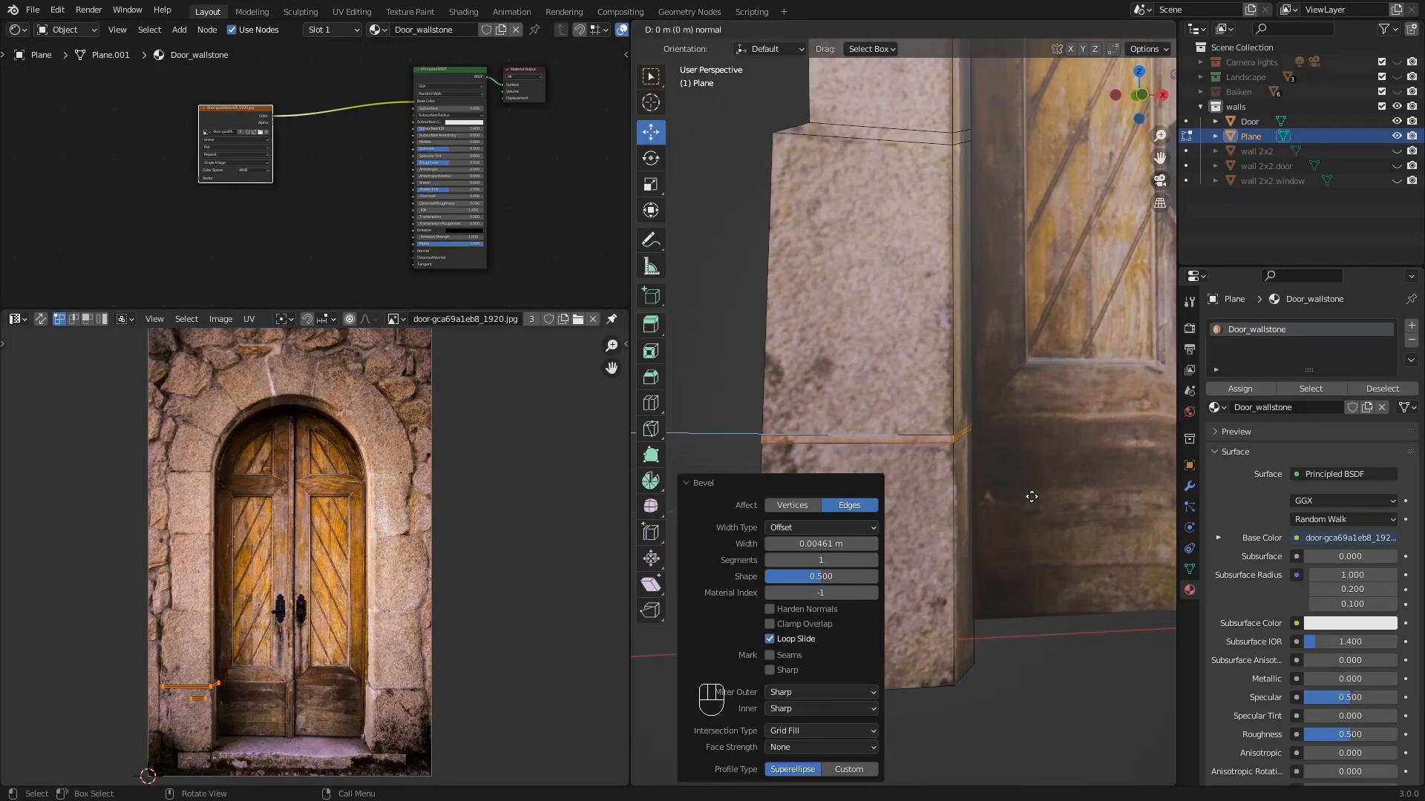
pyautogui.rightClick(1031, 497)
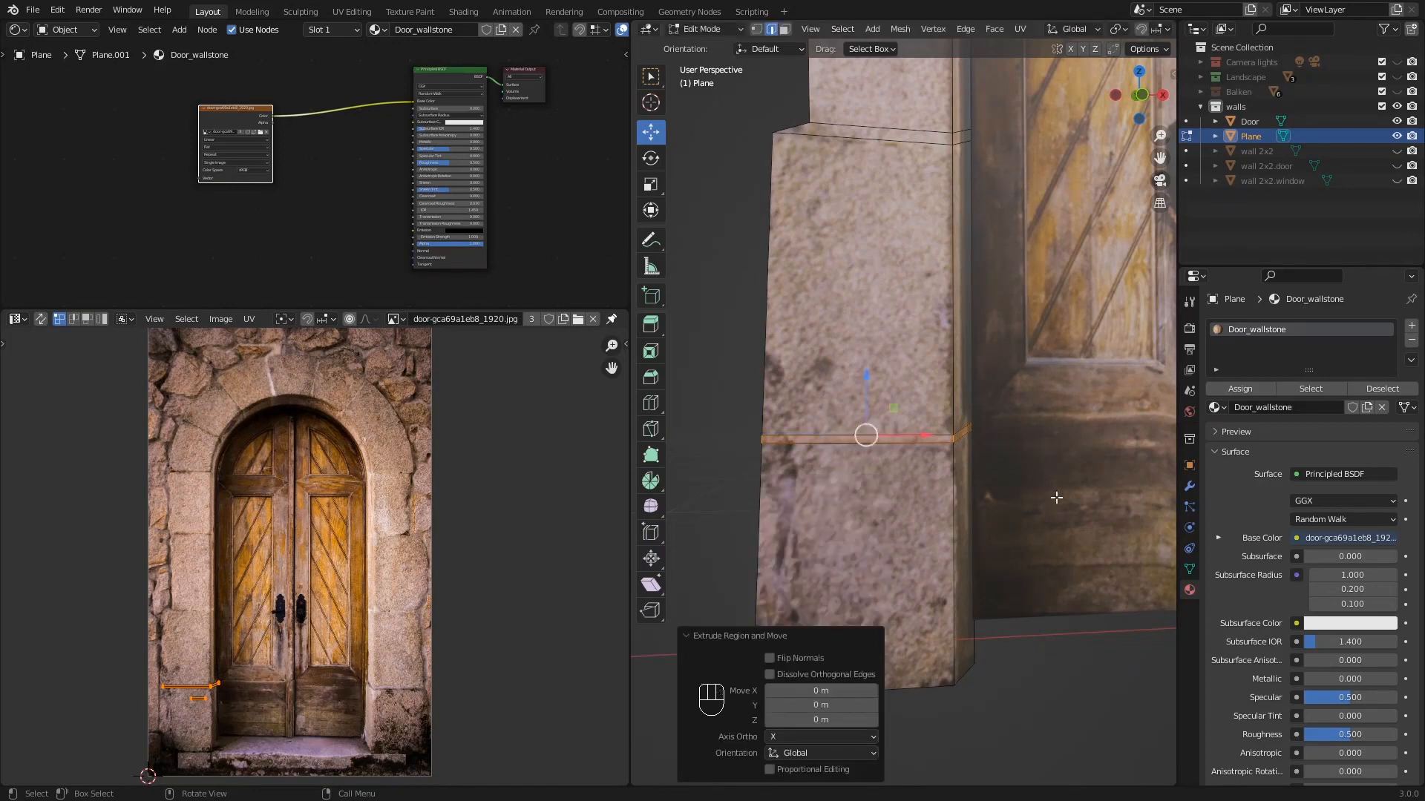
pyautogui.press('s')
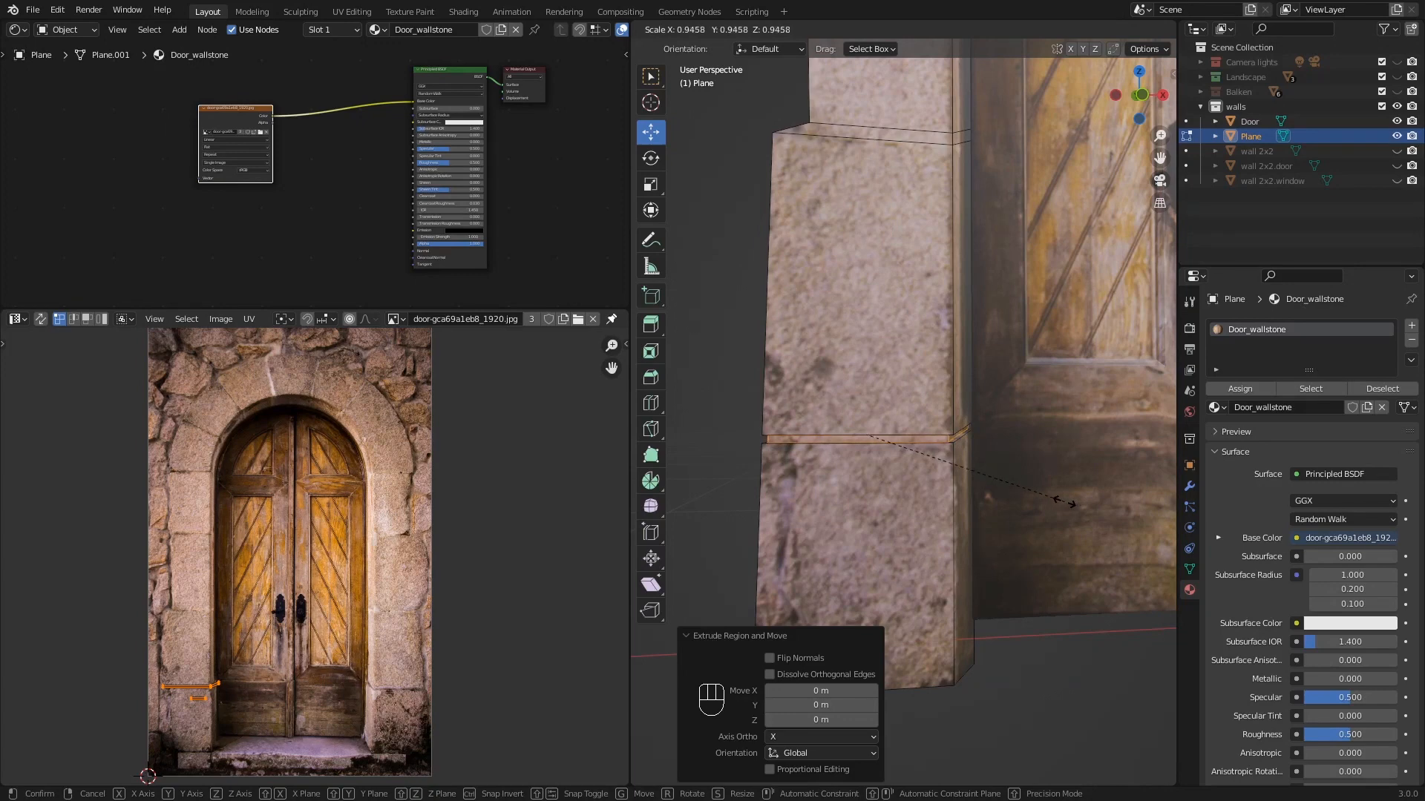
pyautogui.click(1061, 502)
pyautogui.moveTo(865, 516); pyautogui.dragTo(824, 420, button='middle')
pyautogui.press('Tab')
pyautogui.press('Tab')
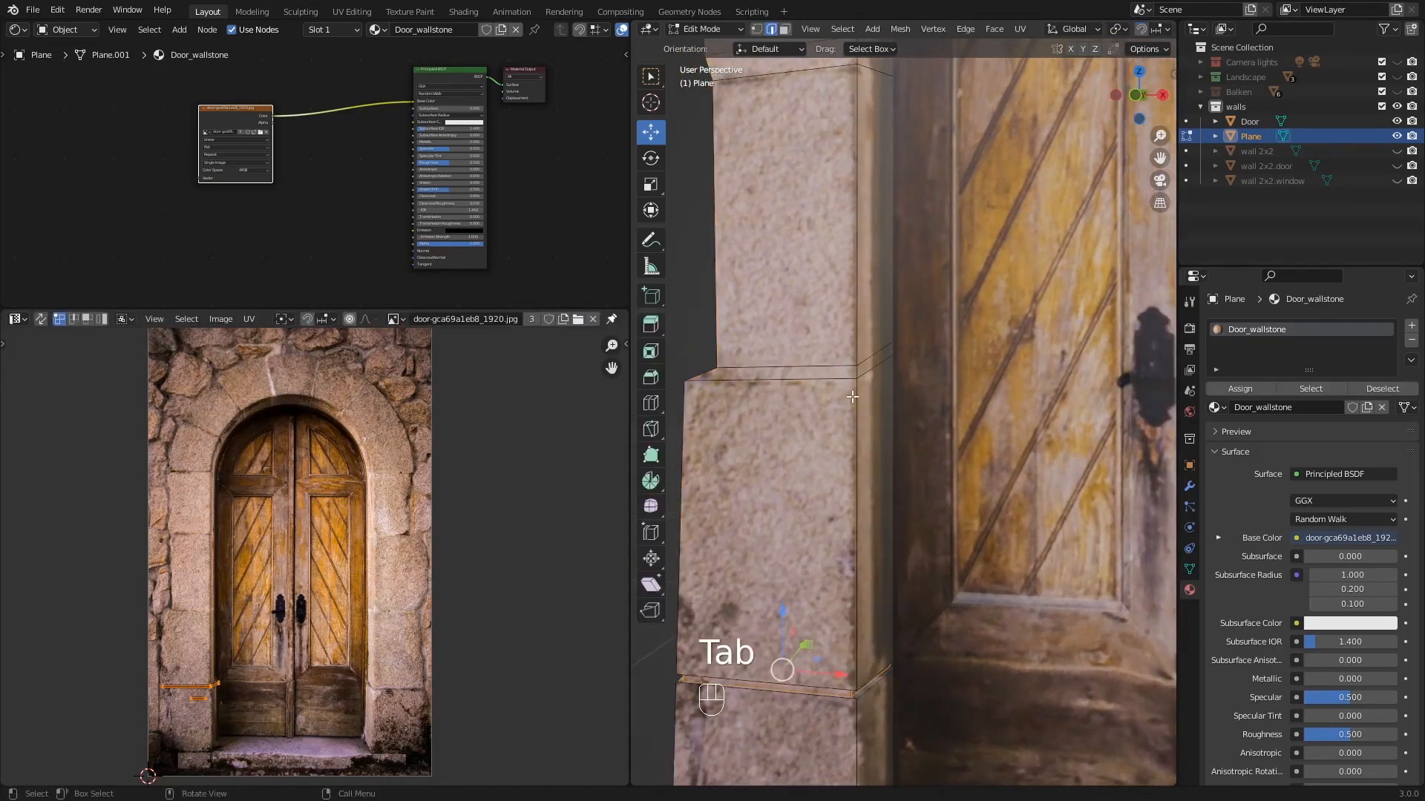
# - Select the door-side vertices of the stepped joint above and move them about 0.033 m down on Z
pyautogui.scroll(2, 864, 387)
pyautogui.click(756, 29)
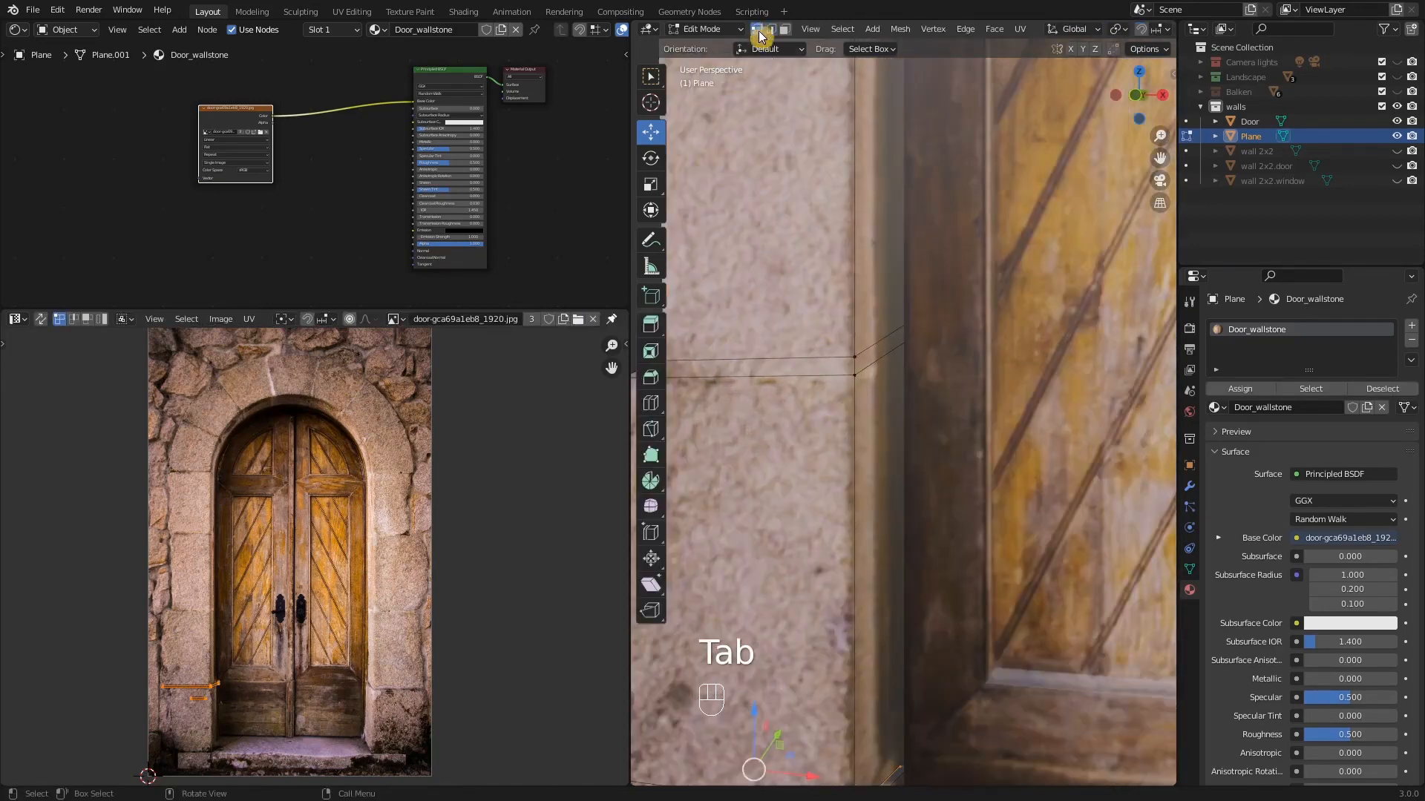
pyautogui.click(907, 324)
pyautogui.keyDown('shift'); pyautogui.click(912, 341); pyautogui.keyUp('shift')
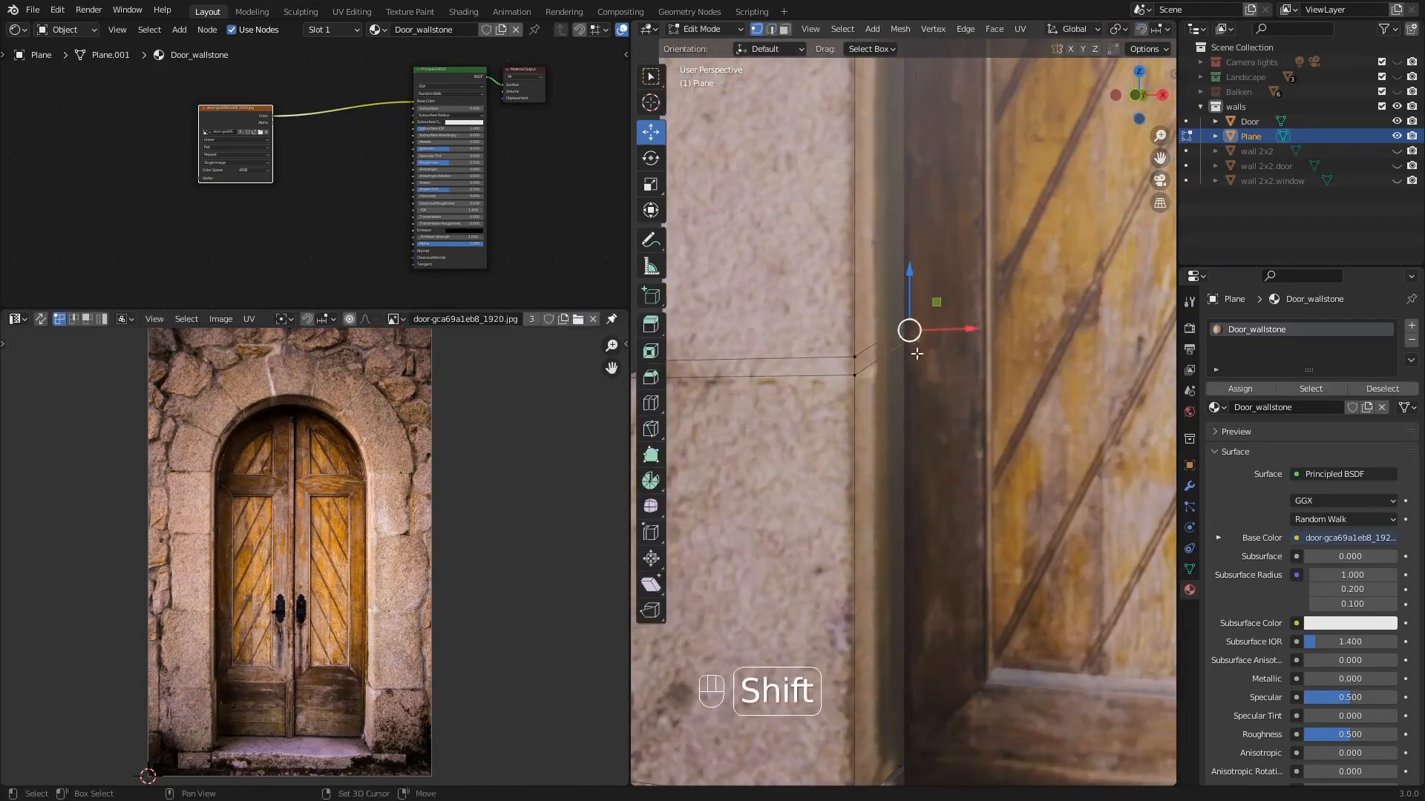
pyautogui.moveTo(911, 271); pyautogui.dragTo(908, 311)
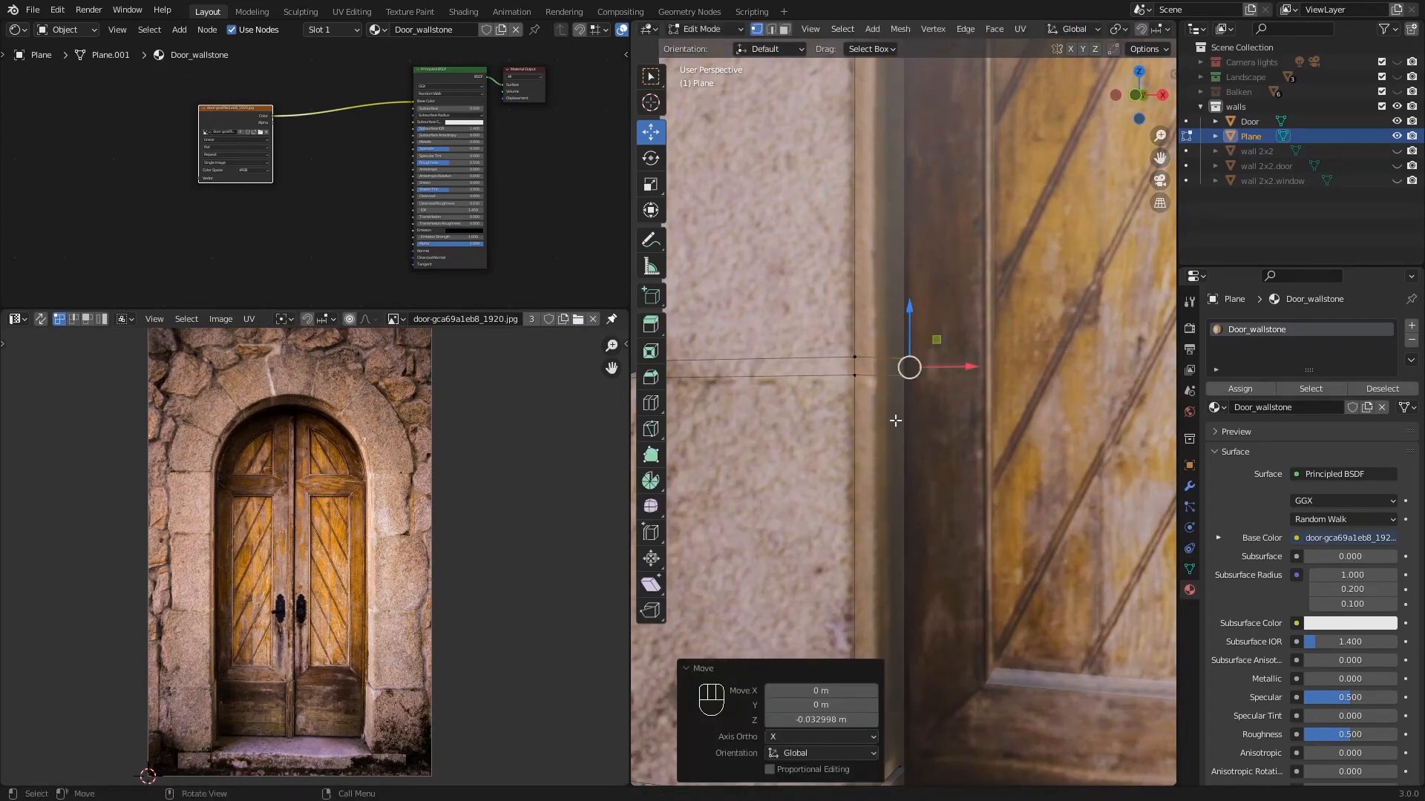
# - Turn on X-ray, select all door-side vertices of the lowest joint and move them about 0.014 m down on Z
pyautogui.keyDown('shift'); pyautogui.moveTo(890, 625); pyautogui.dragTo(859, 249, button='middle'); pyautogui.keyUp('shift')
pyautogui.click(877, 378)
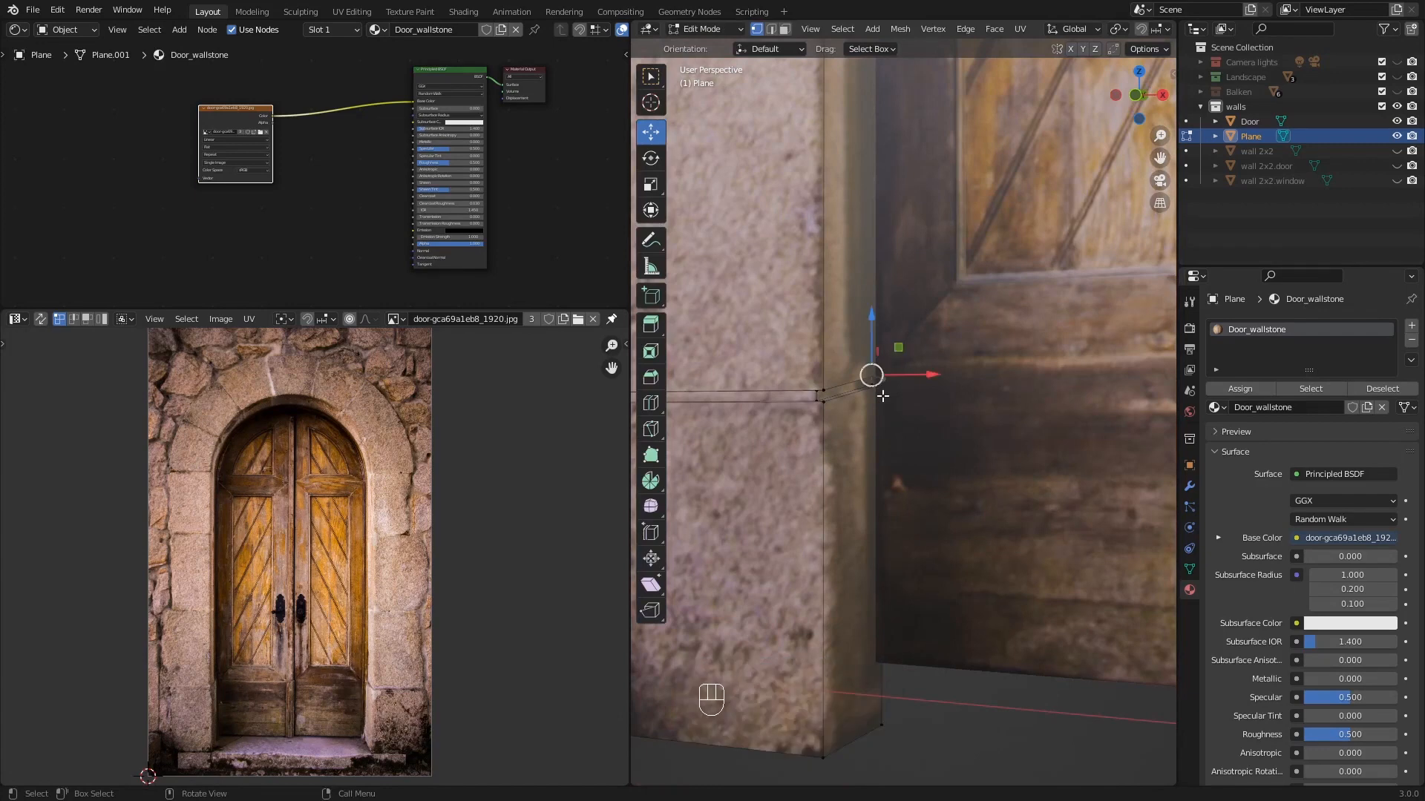
pyautogui.scroll(4, 880, 386)
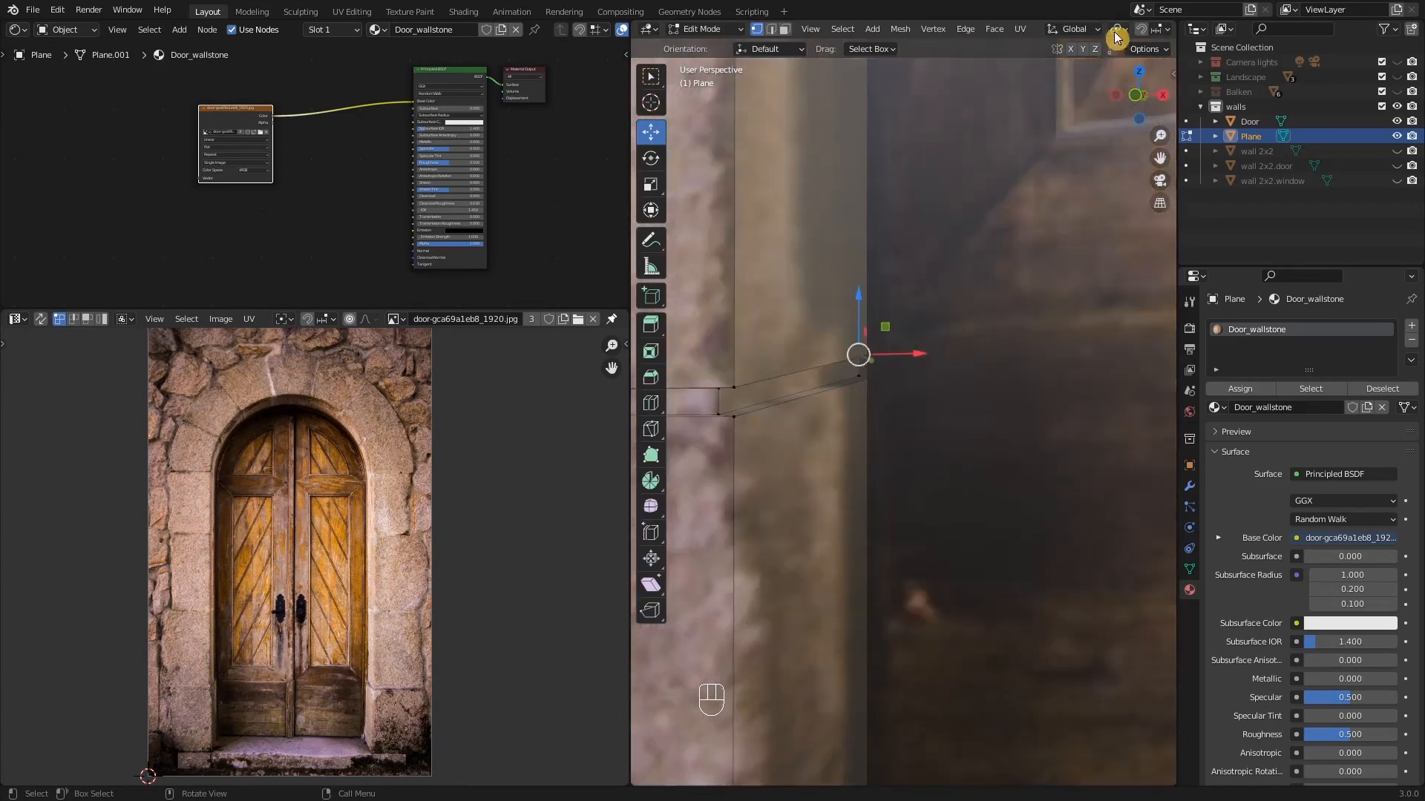
pyautogui.scroll(-5, 1117, 34)
pyautogui.scroll(-1, 1116, 33)
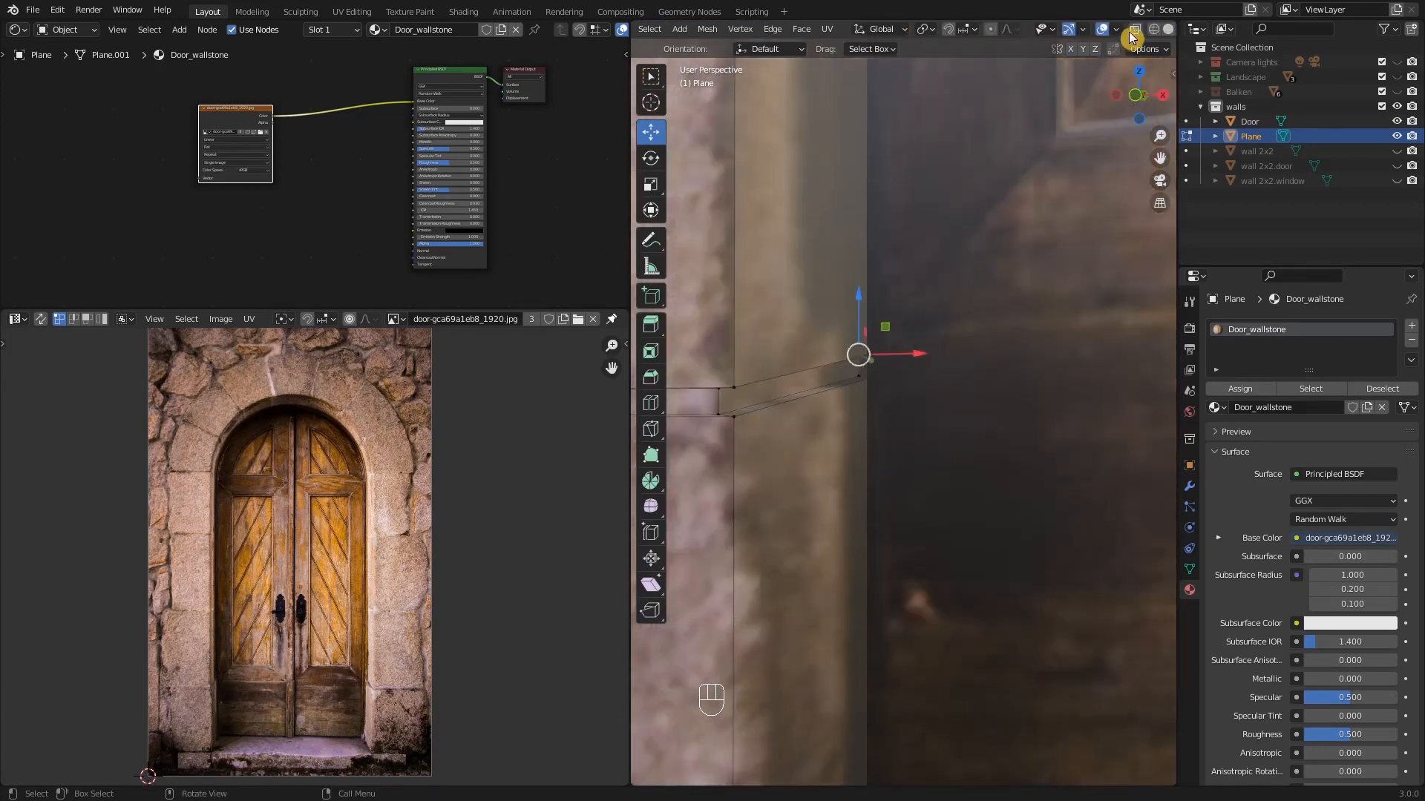
pyautogui.click(1135, 29)
pyautogui.click(879, 351)
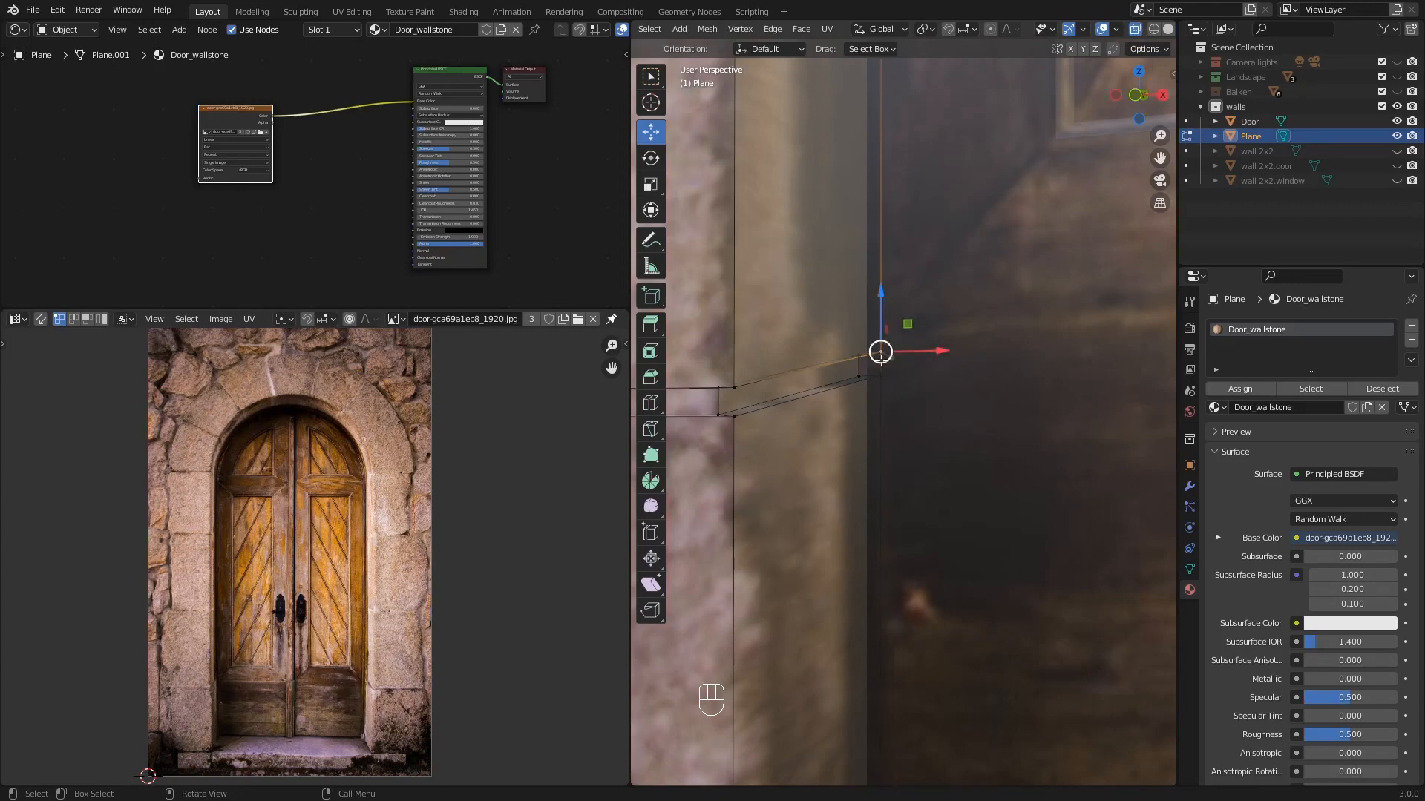
pyautogui.press('b')
pyautogui.moveTo(844, 334); pyautogui.dragTo(895, 394)
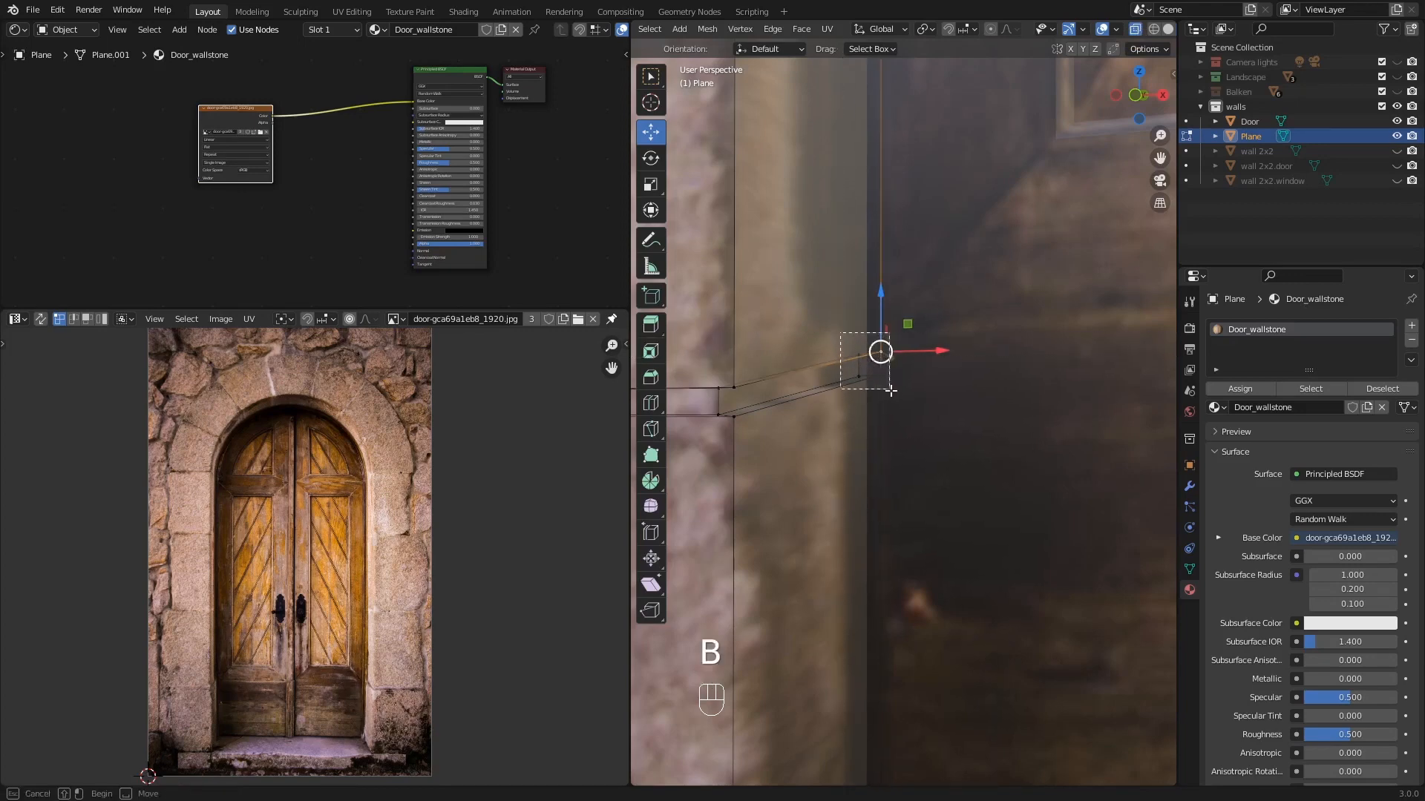
pyautogui.moveTo(871, 305); pyautogui.dragTo(871, 342)
# - Switch to edge selection and raise the upper edge loop of the stepped joint about 0.004 m on Z
pyautogui.scroll(-5, 827, 319)
pyautogui.scroll(3, 827, 291)
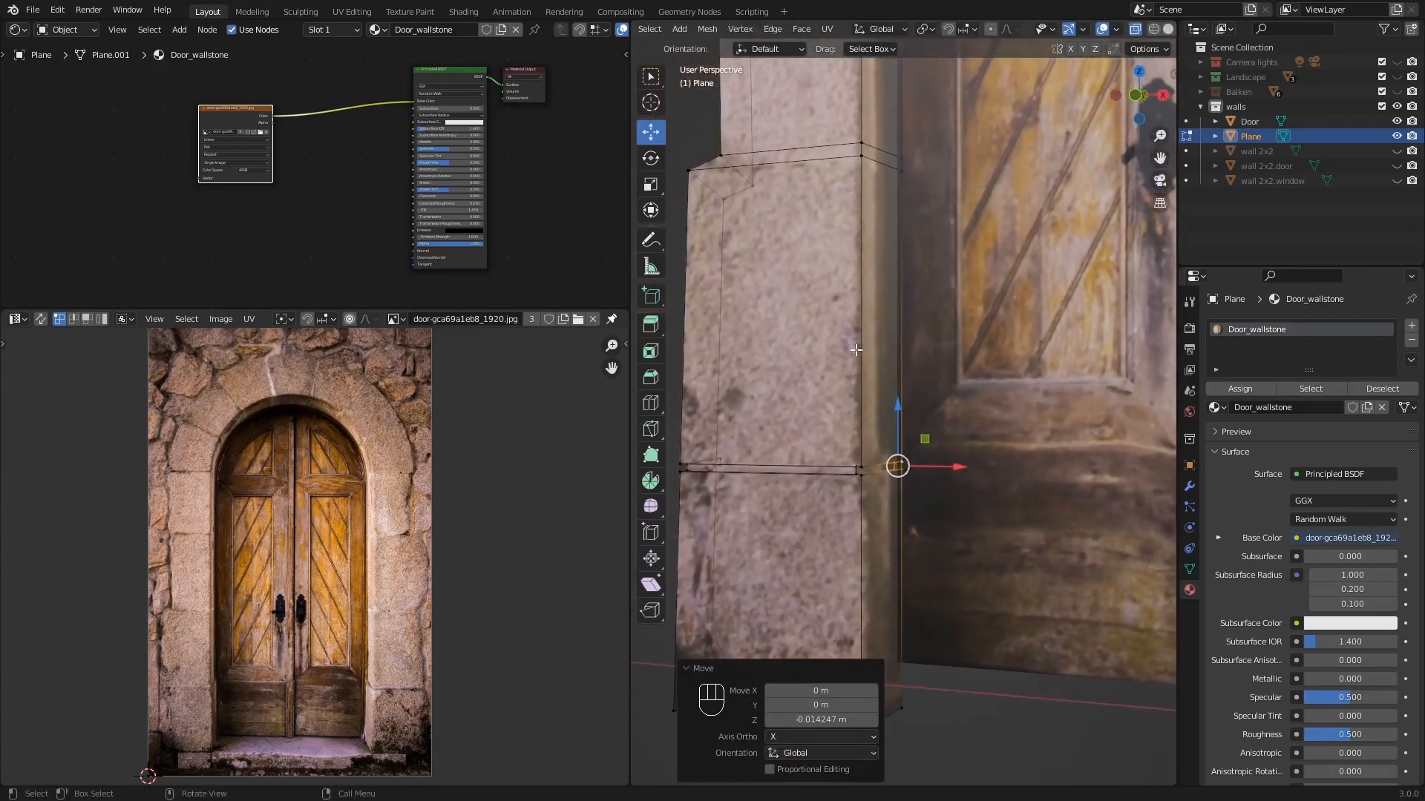
pyautogui.keyDown('shift'); pyautogui.moveTo(853, 273); pyautogui.dragTo(849, 500, button='middle'); pyautogui.keyUp('shift')
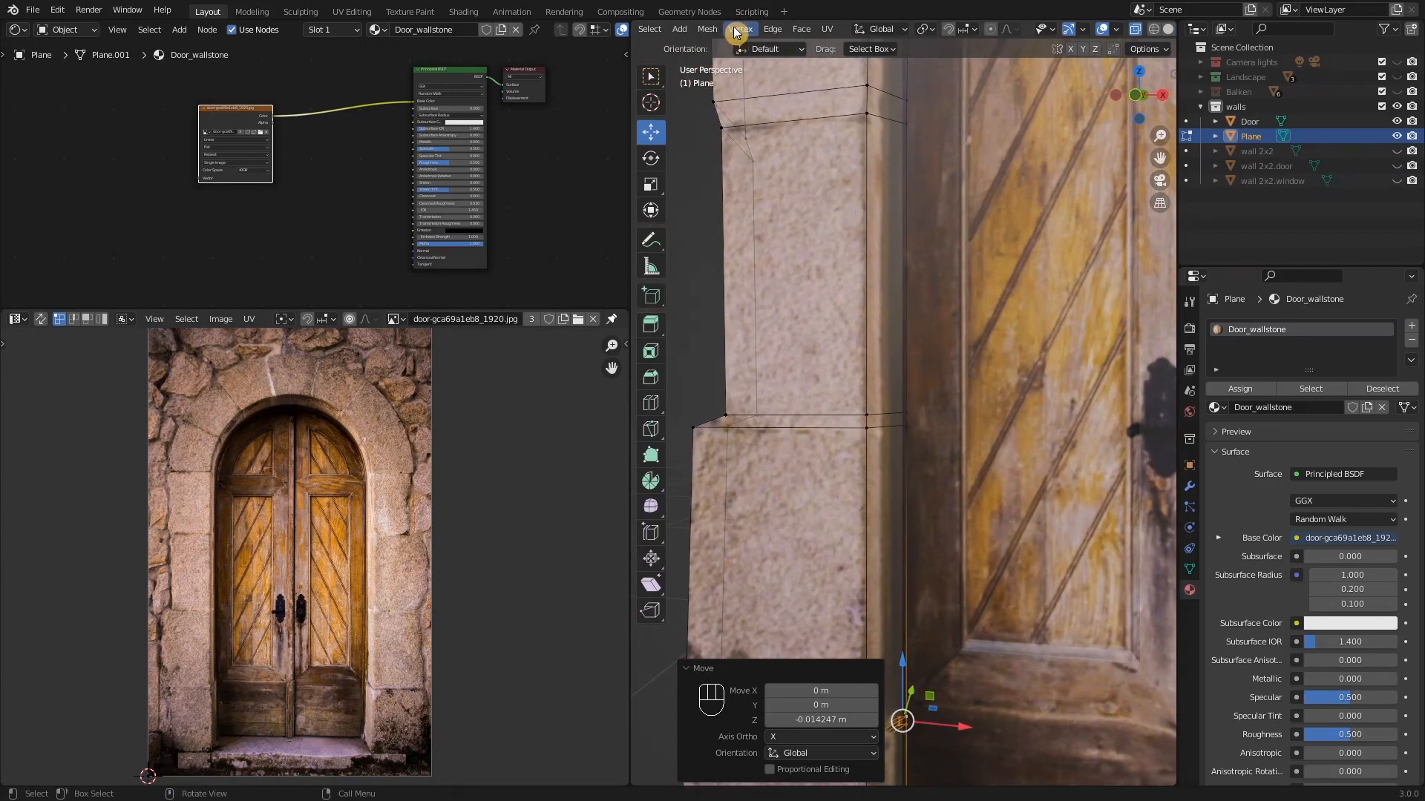
pyautogui.scroll(5, 738, 30)
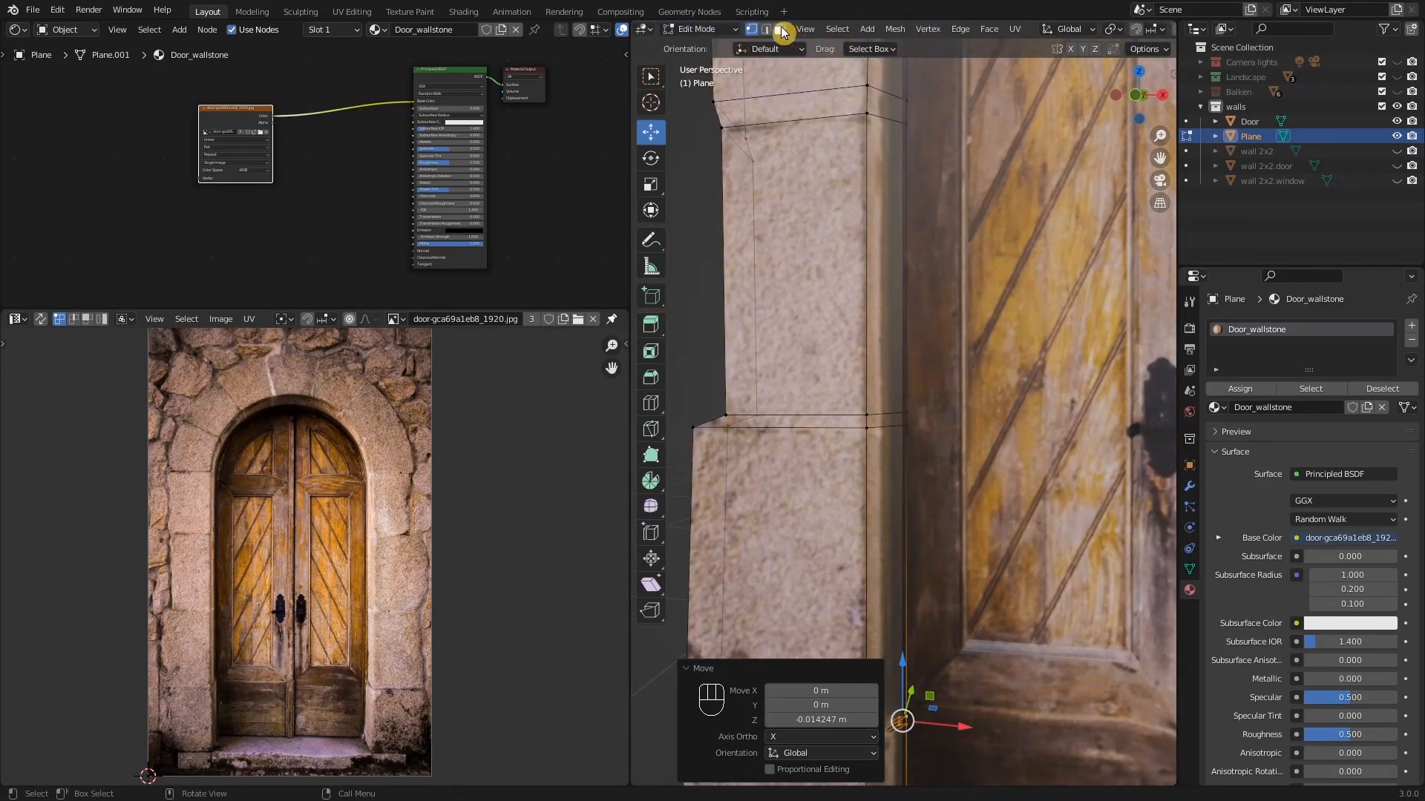
pyautogui.click(765, 30)
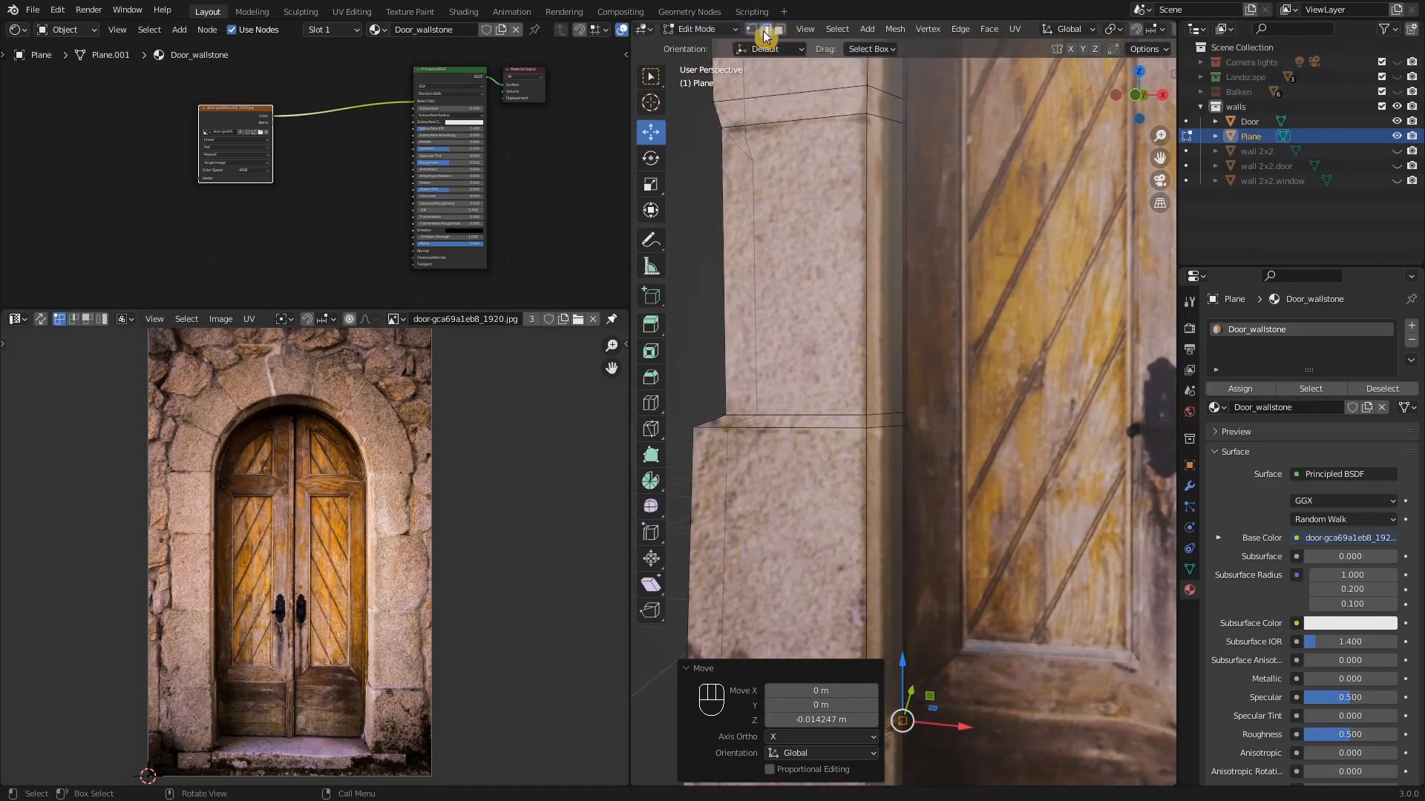
pyautogui.moveTo(867, 414); pyautogui.dragTo(885, 456, button='middle')
pyautogui.scroll(2, 889, 469)
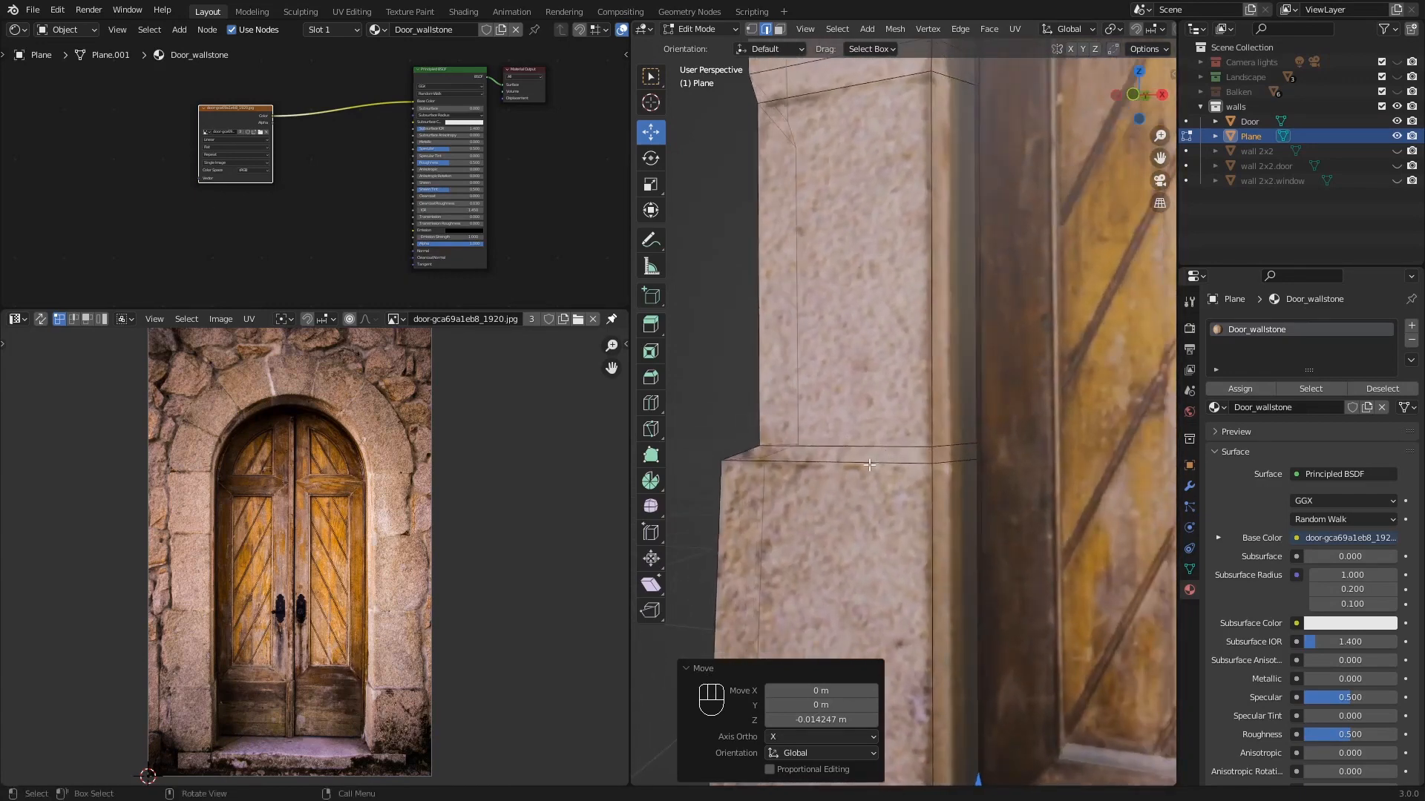
pyautogui.keyDown('alt'); pyautogui.click(869, 462); pyautogui.keyUp('alt')
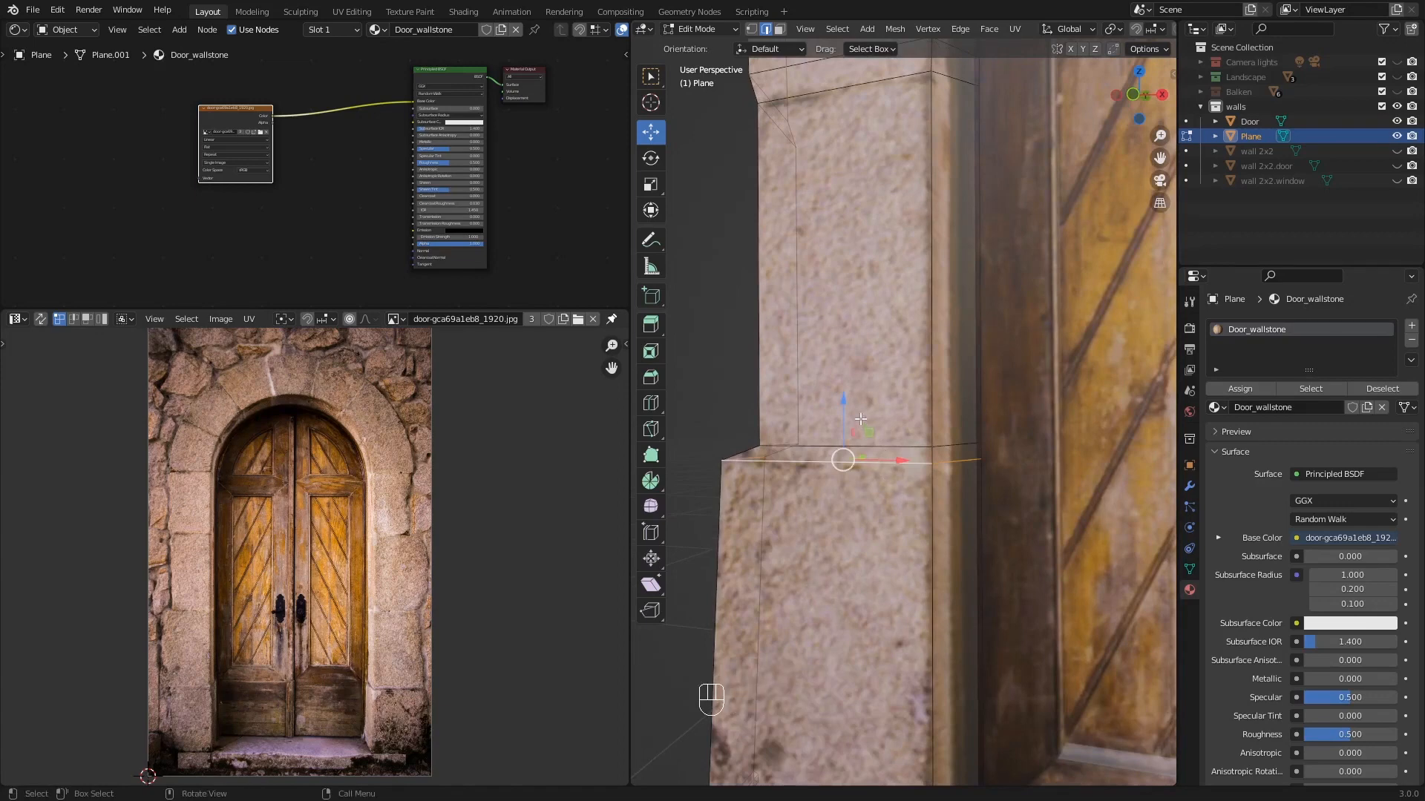
pyautogui.moveTo(878, 499); pyautogui.dragTo(884, 481, button='middle')
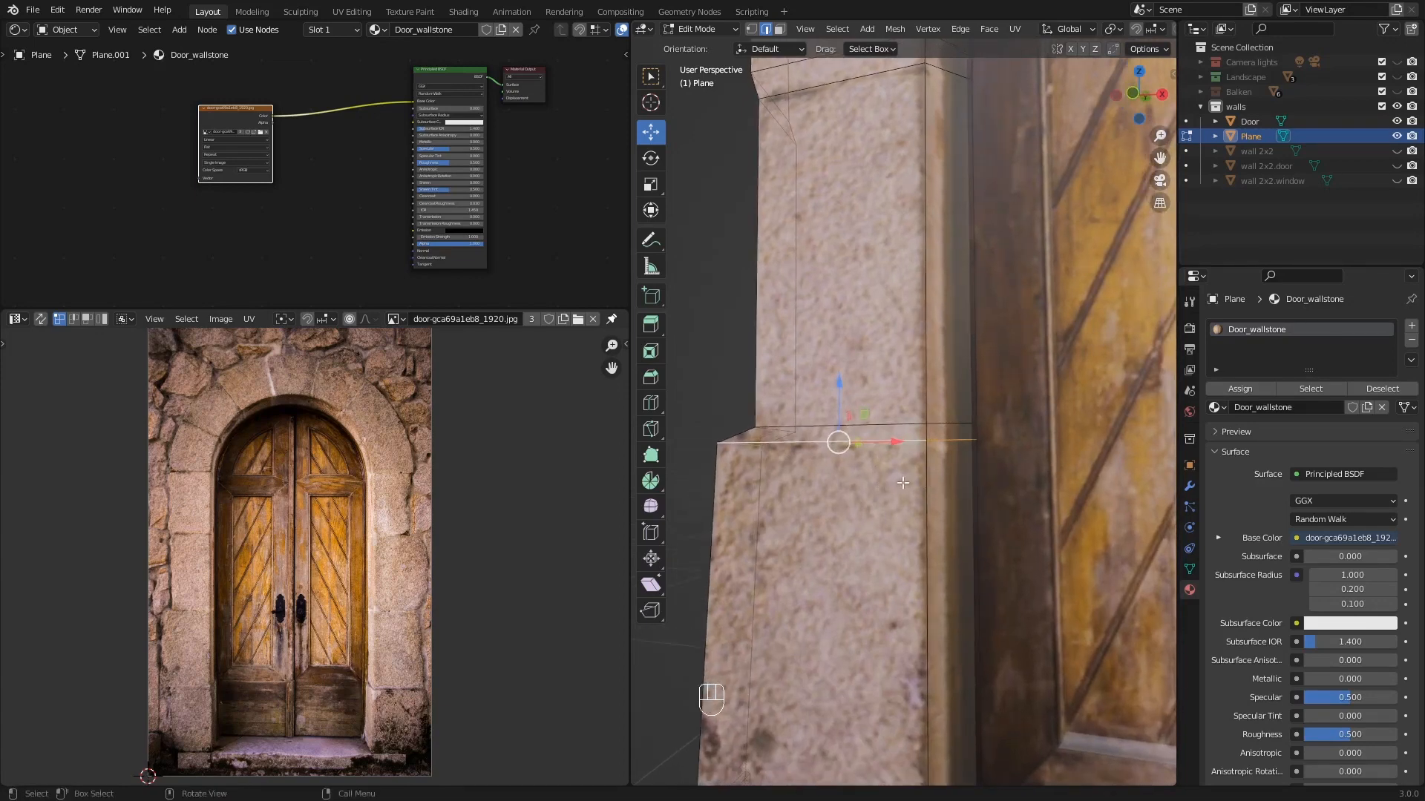
pyautogui.keyDown('alt'); pyautogui.click(876, 424); pyautogui.keyUp('alt')
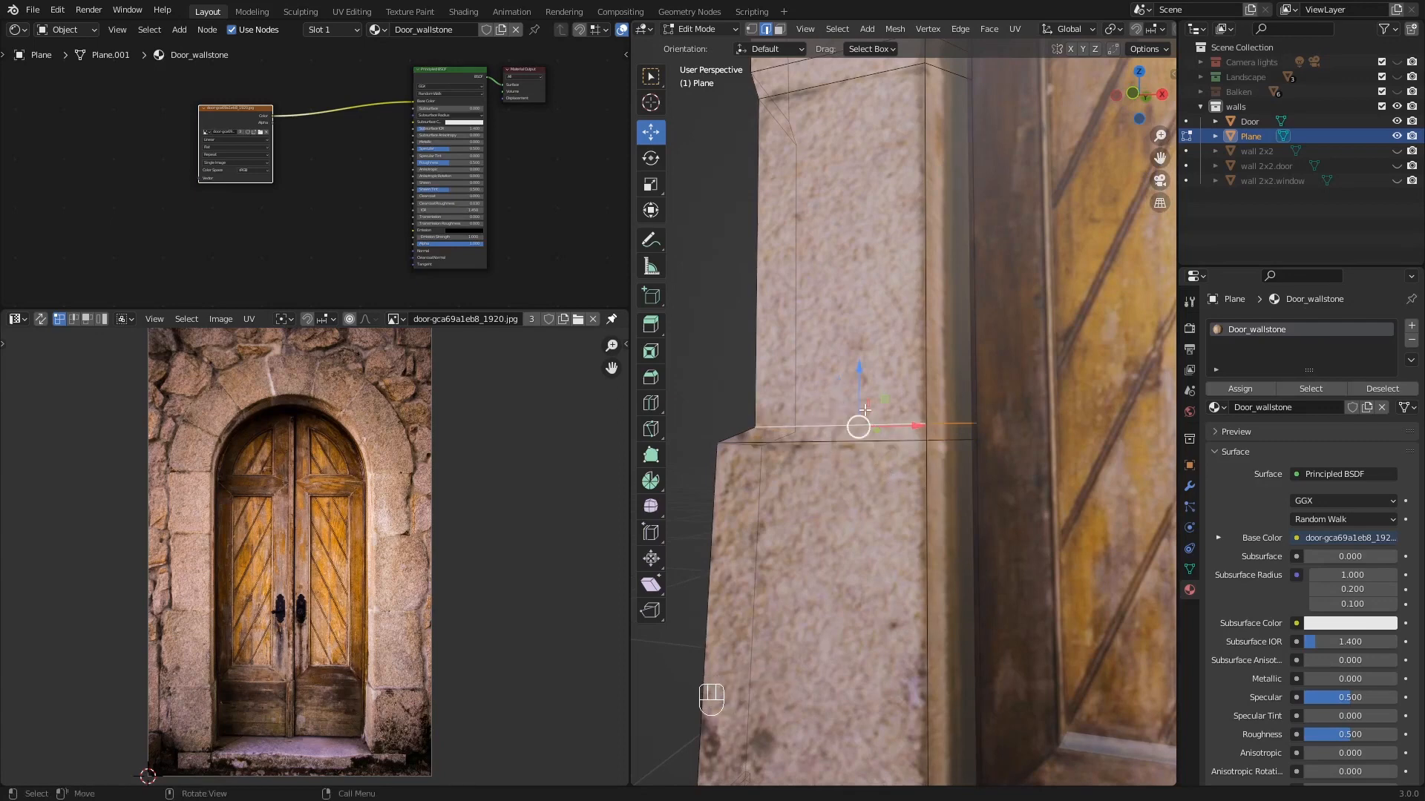
pyautogui.moveTo(855, 369); pyautogui.dragTo(848, 431)
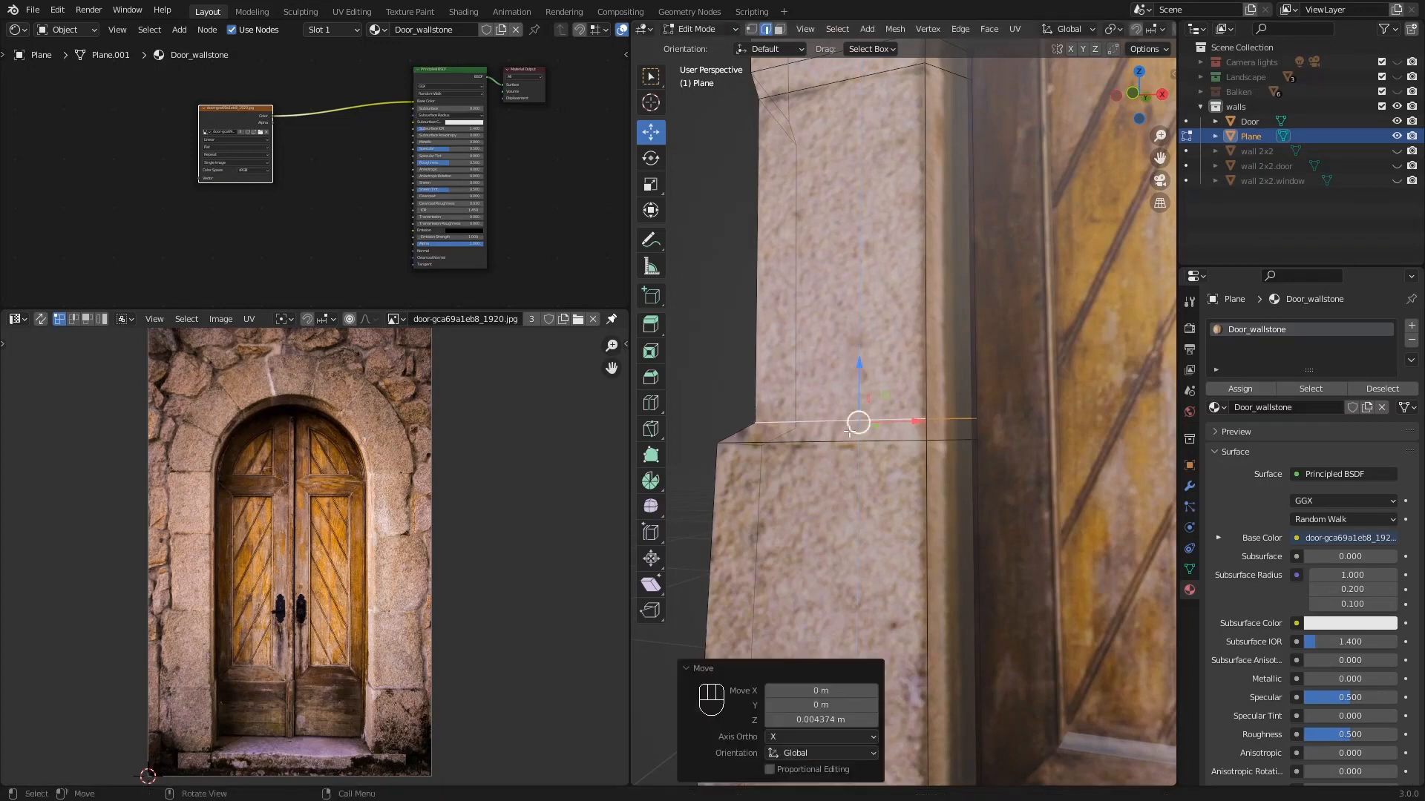
# - Raise the lower edge loop of the stepped joint about 0.006 m on Z
pyautogui.keyDown('alt'); pyautogui.click(854, 445); pyautogui.keyUp('alt')
pyautogui.press('g')
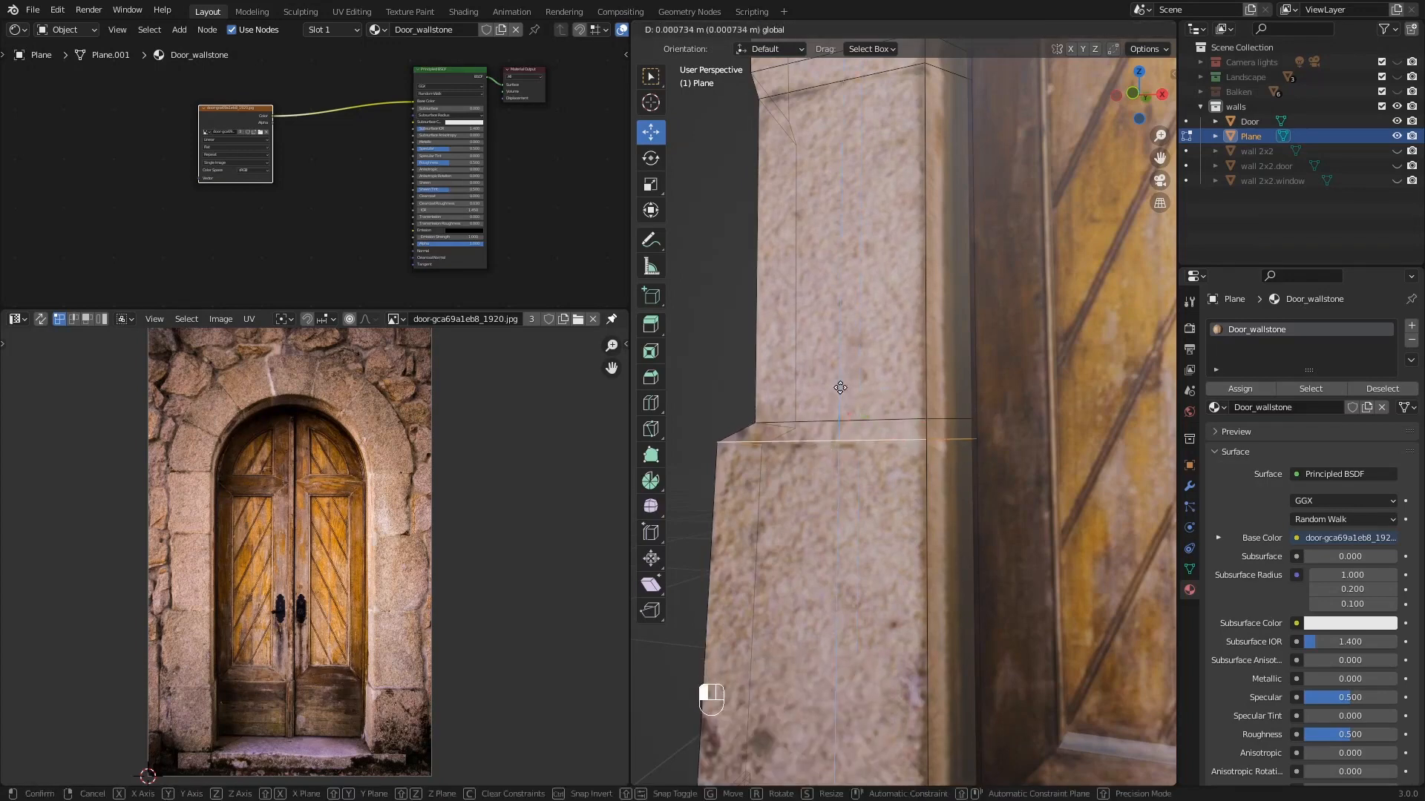
pyautogui.click(877, 483)
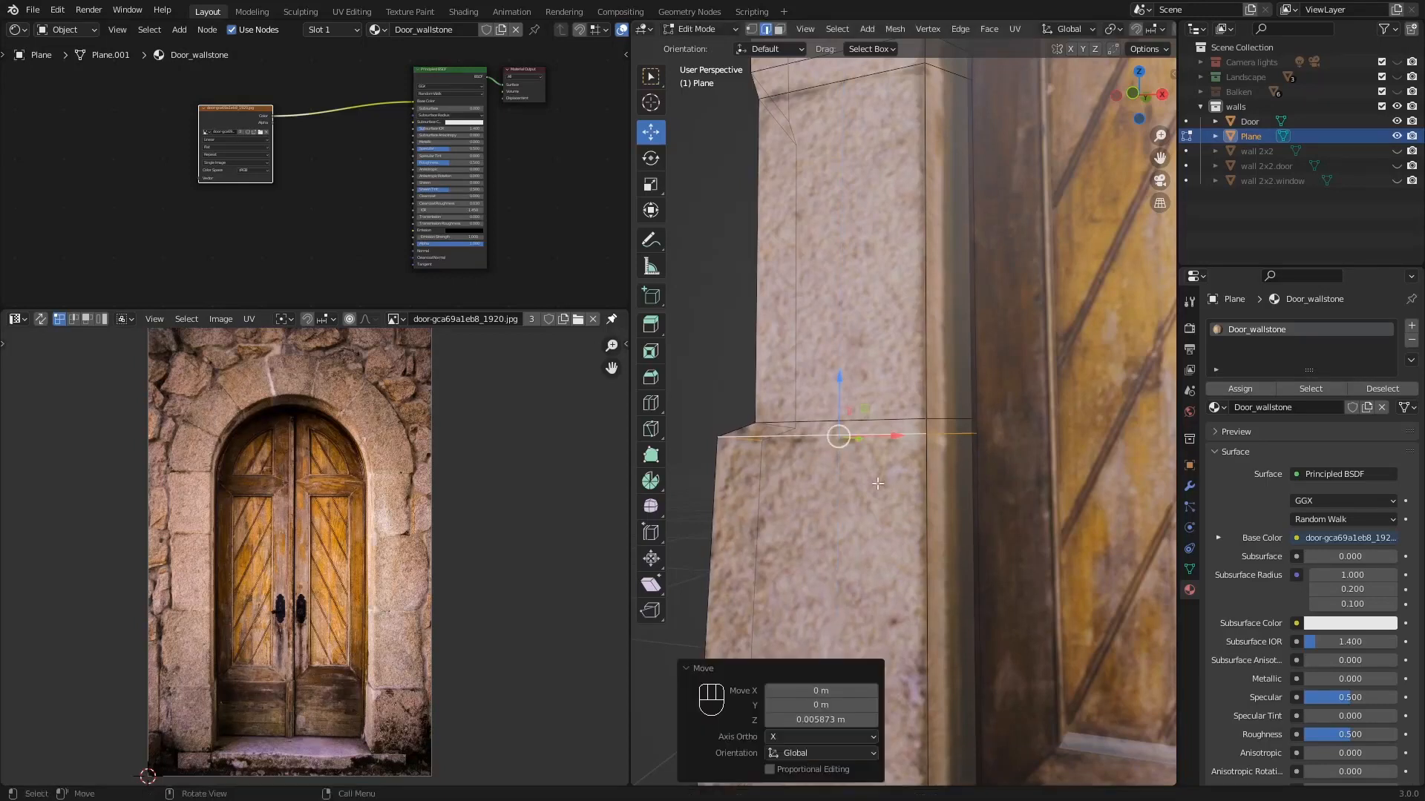
# - Add a loop cut to the block under the stepped joint, slid up close to the joint with a factor of about 0.96
pyautogui.press('ctrl')
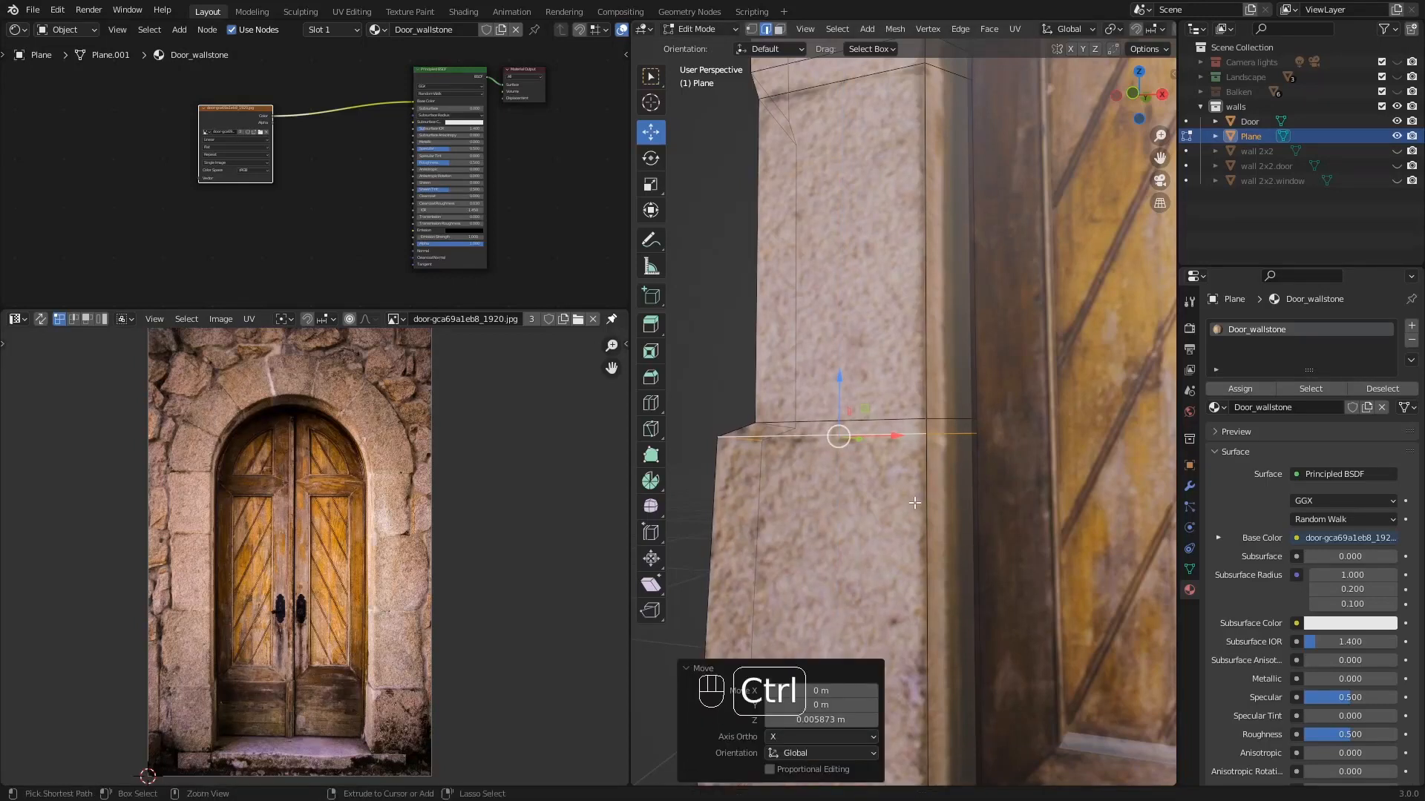
pyautogui.hotkey('ctrl', 'r')
pyautogui.click(913, 475)
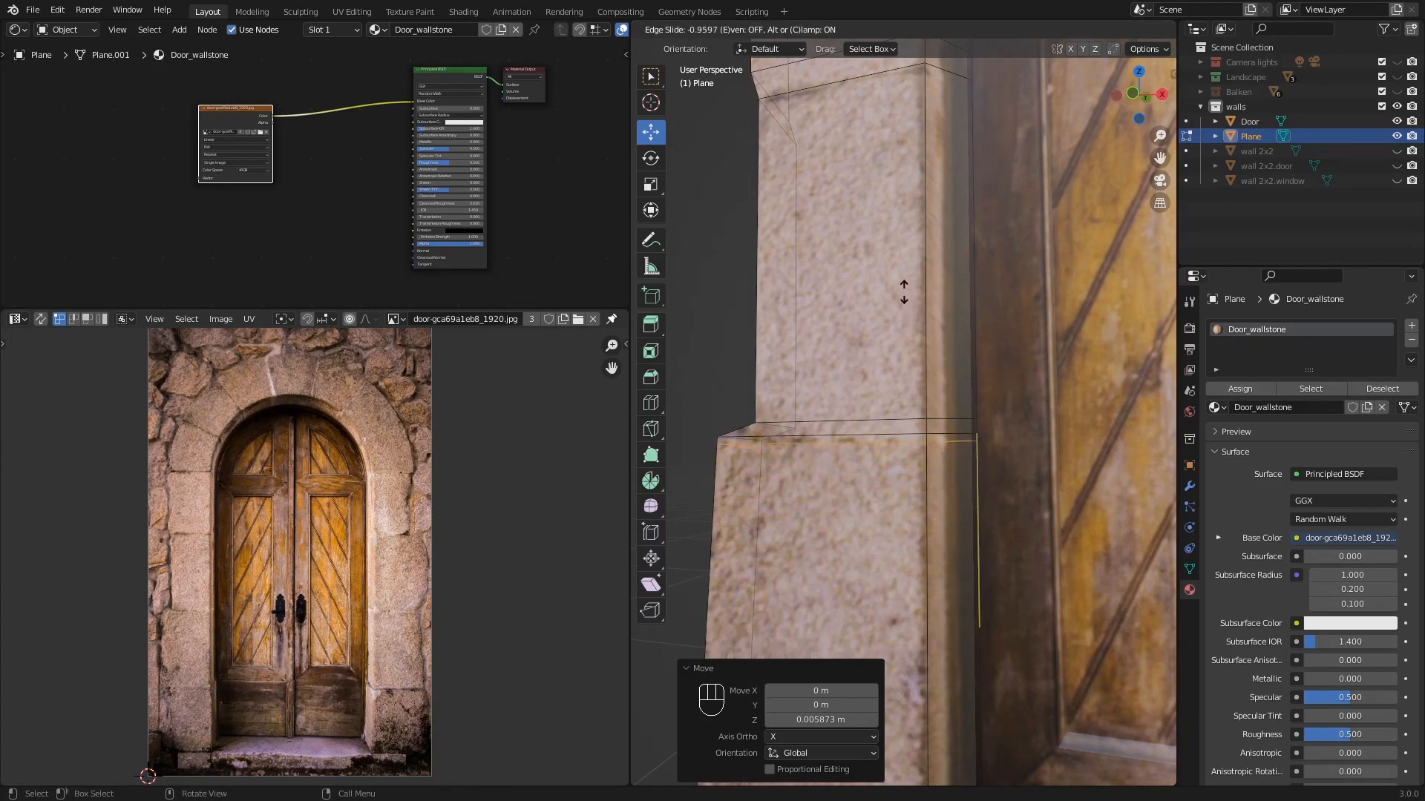
pyautogui.click(904, 292)
# - Select the middle edge loop of the stepped joint and scale it inward to about 0.84 to form a groove
pyautogui.scroll(5, 900, 407)
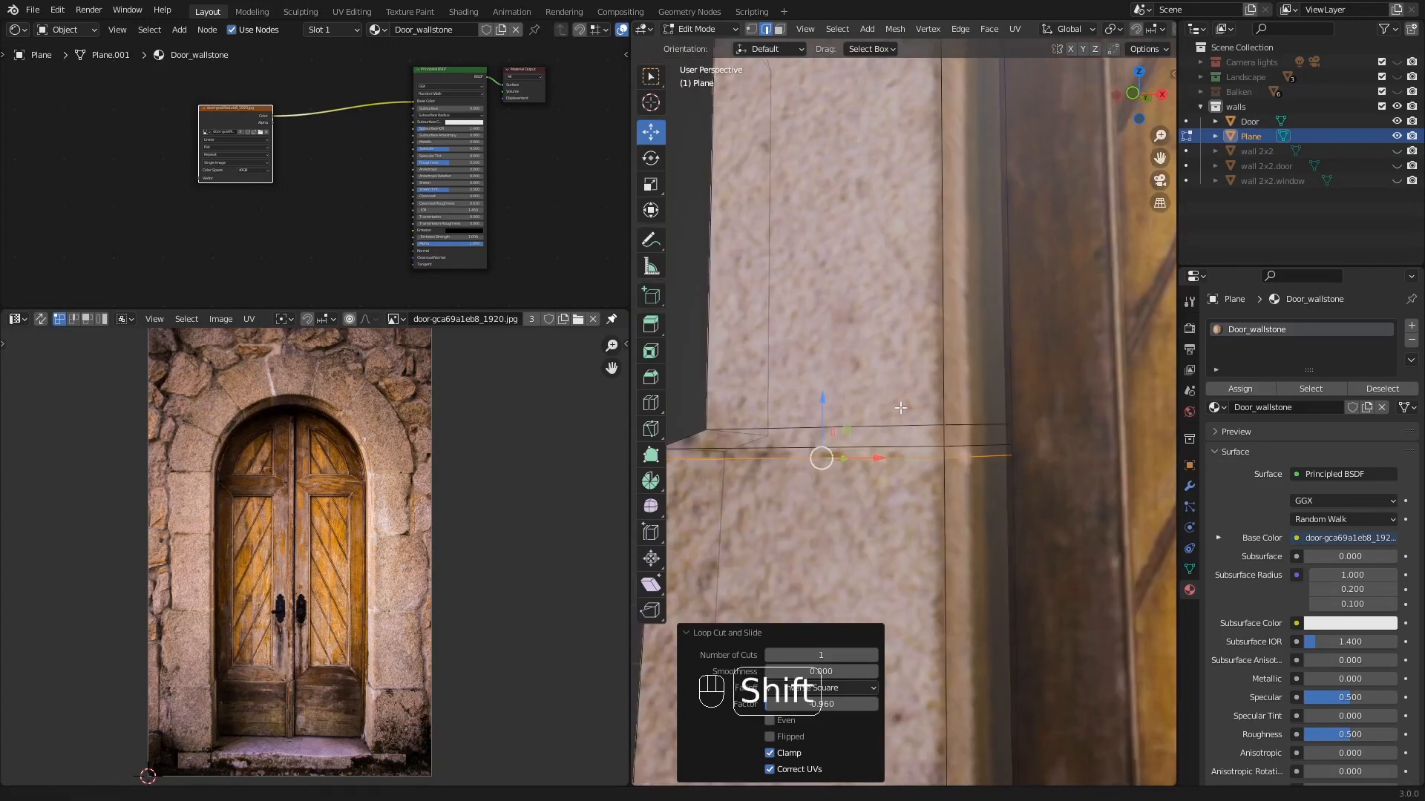
pyautogui.keyDown('shift'); pyautogui.moveTo(900, 407); pyautogui.dragTo(918, 393, button='middle'); pyautogui.keyUp('shift')
pyautogui.keyDown('alt'); pyautogui.click(943, 428); pyautogui.keyUp('alt')
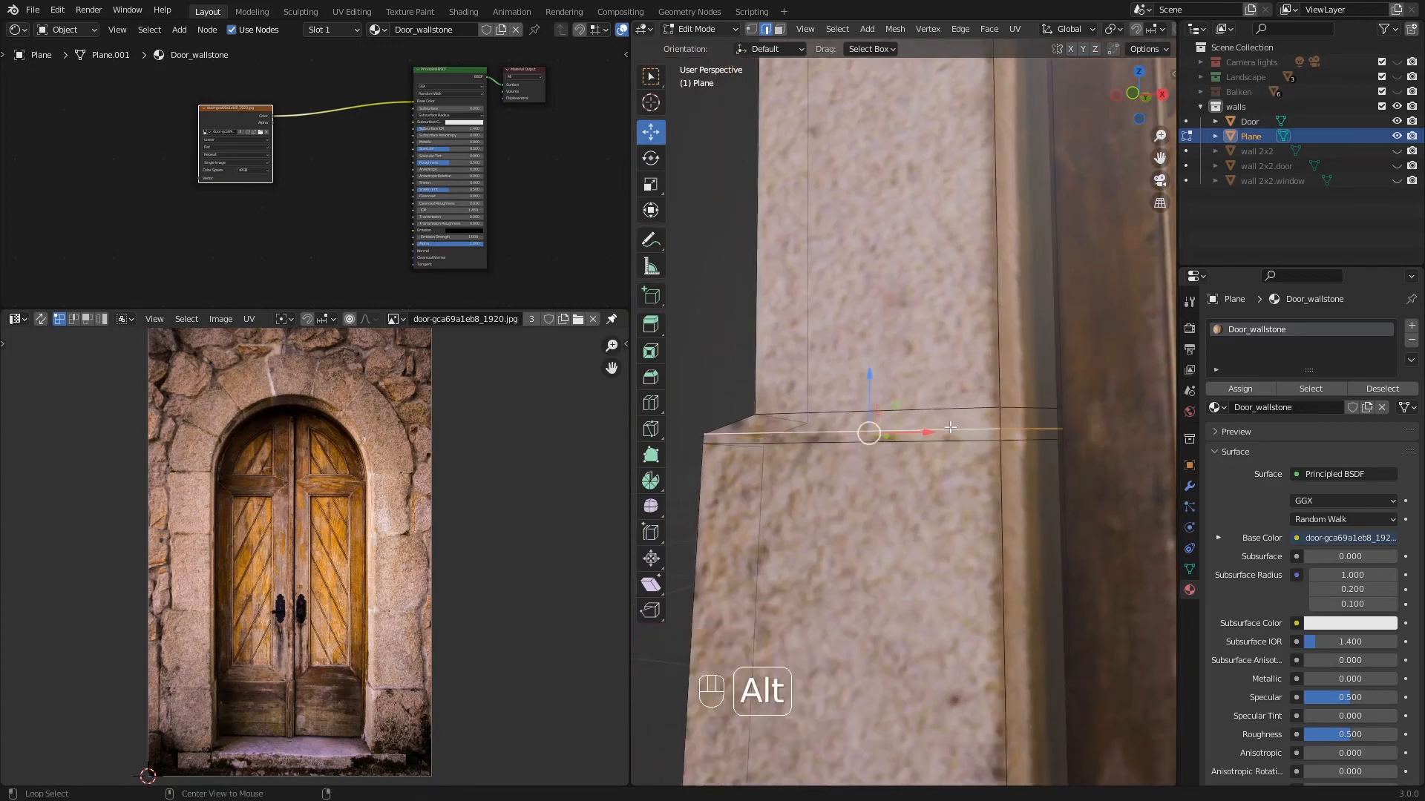
pyautogui.moveTo(962, 445); pyautogui.dragTo(967, 452, button='middle')
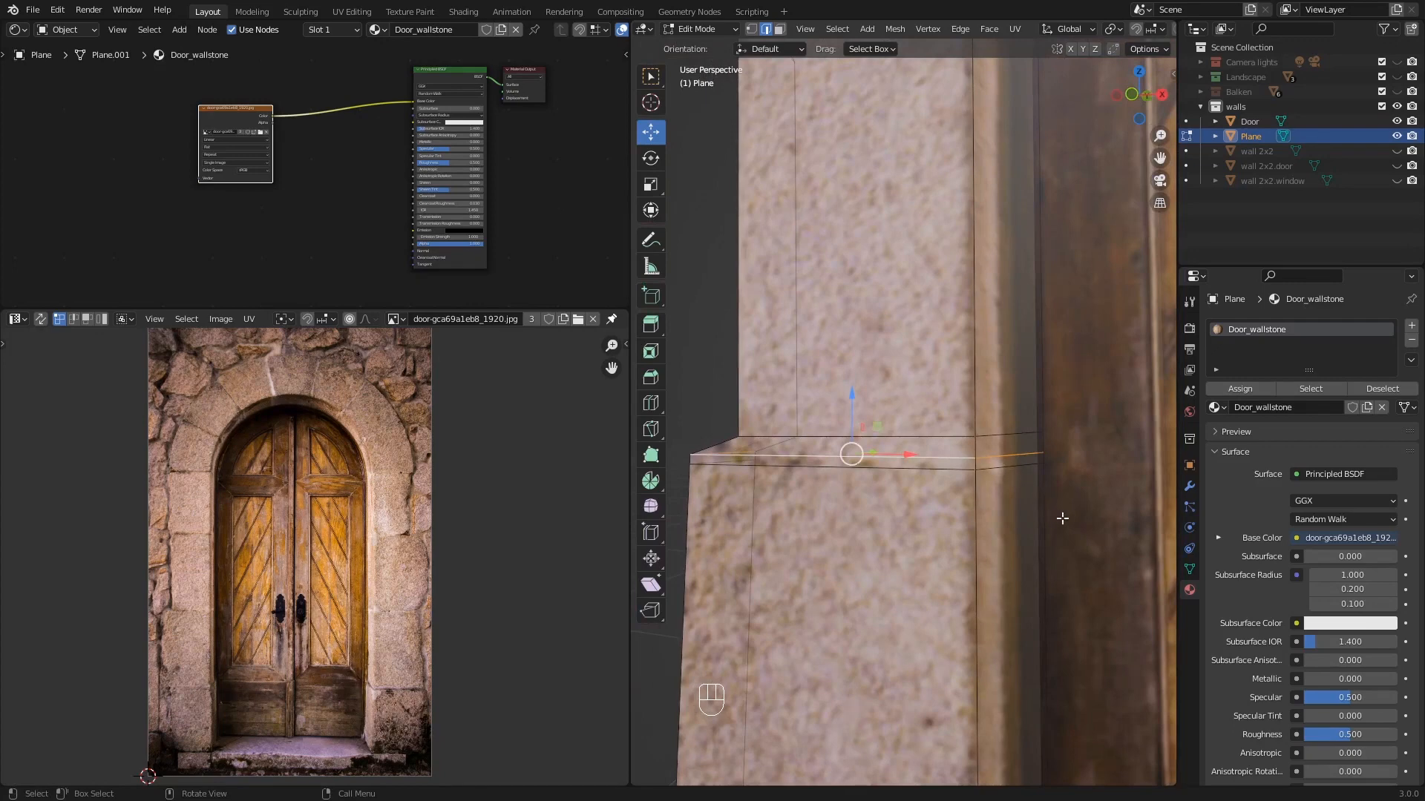
pyautogui.press('s')
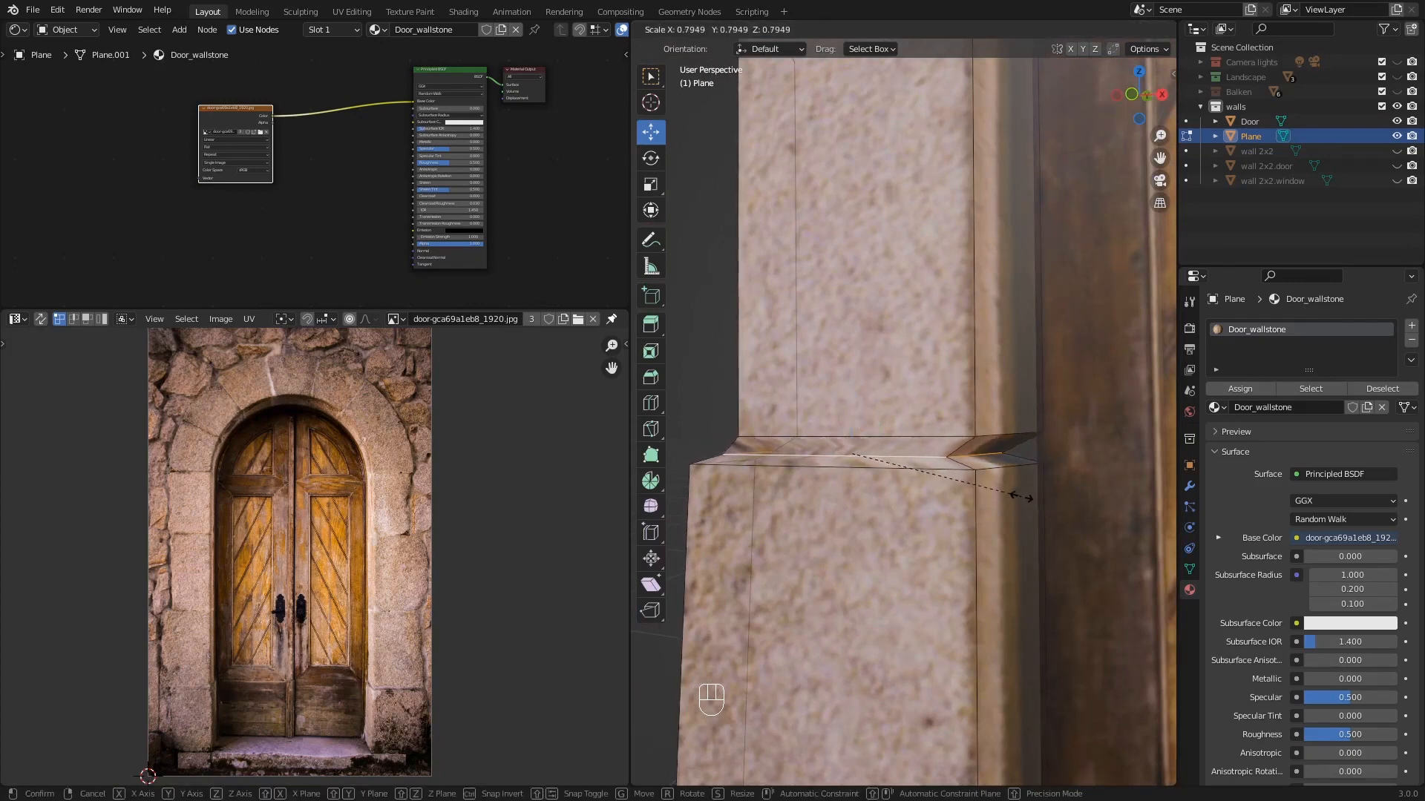
pyautogui.click(1032, 497)
pyautogui.scroll(-3, 895, 449)
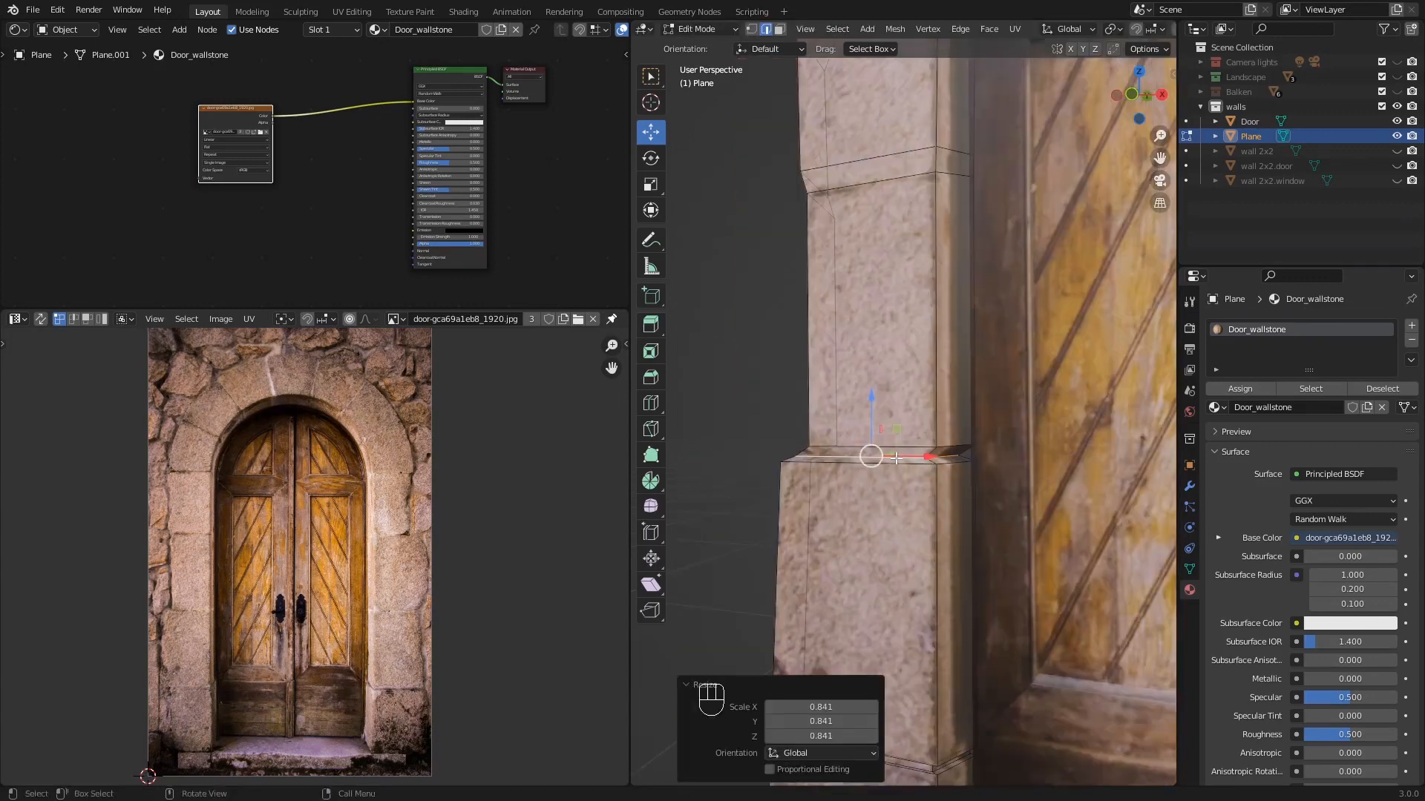
pyautogui.moveTo(895, 449); pyautogui.dragTo(959, 475, button='middle')
pyautogui.scroll(4, 959, 475)
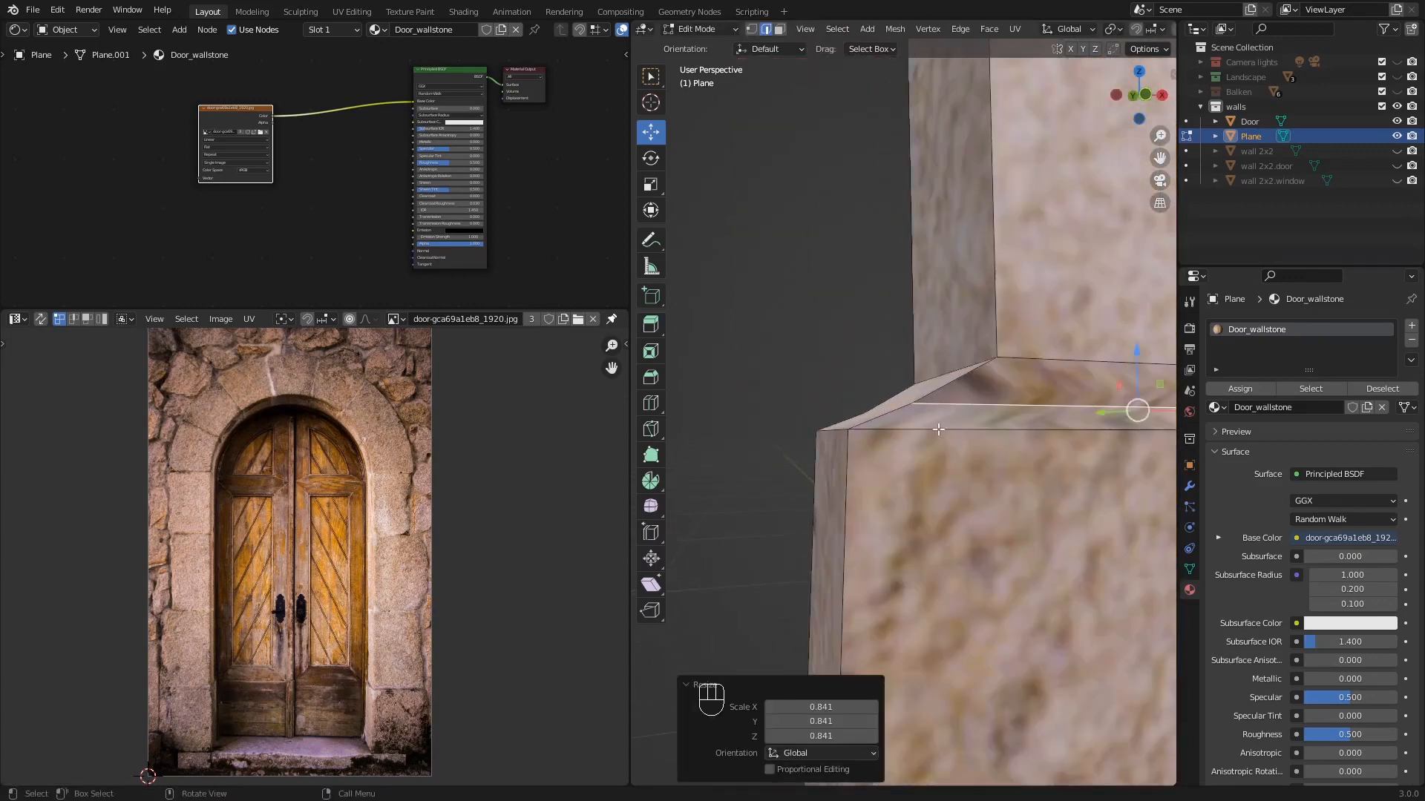
pyautogui.scroll(3, 948, 371)
pyautogui.moveTo(938, 381); pyautogui.dragTo(892, 425, button='middle')
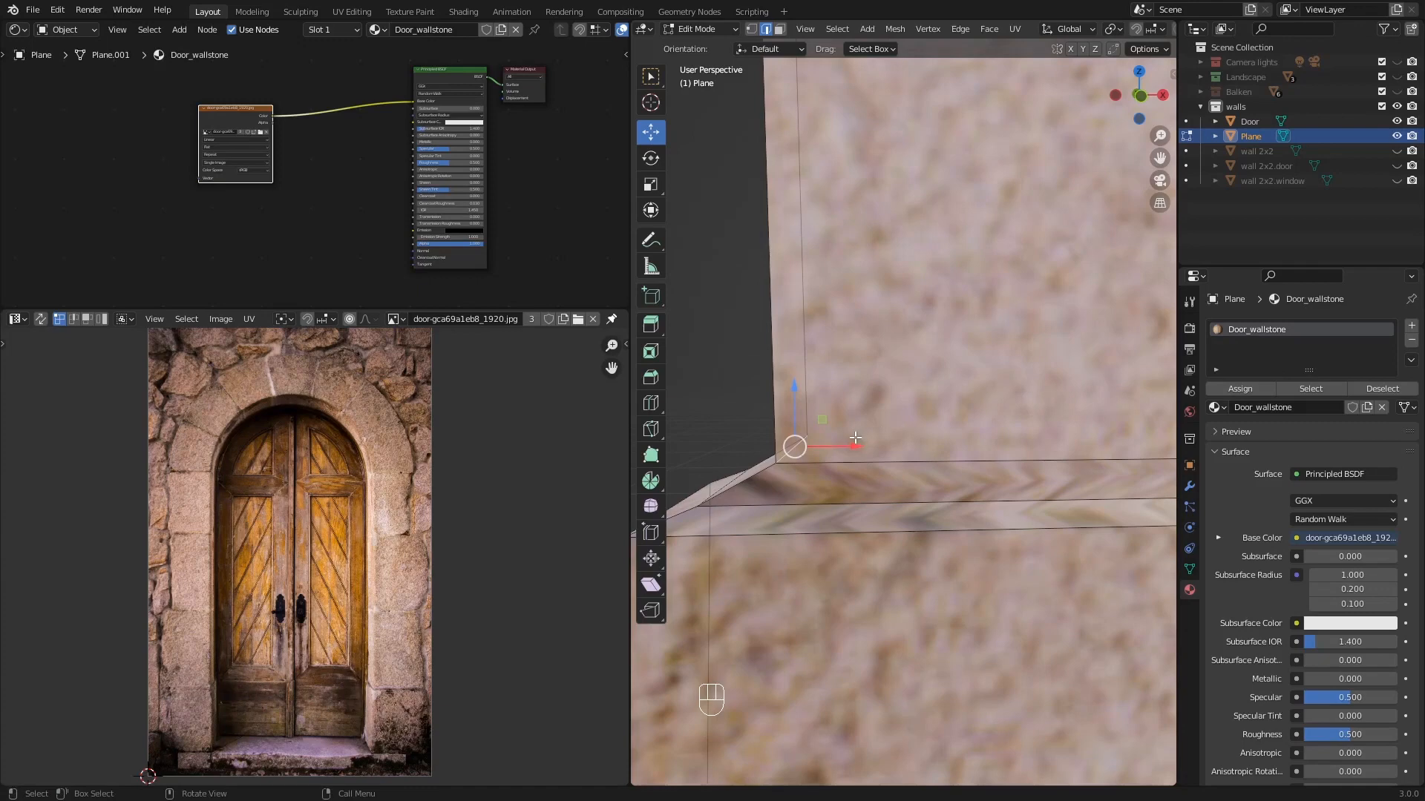
# - Shift the stepped joint's outer side edges on X, the upper one about -0.007 m and the middle one about 0.019 m
pyautogui.moveTo(854, 443); pyautogui.dragTo(832, 447)
pyautogui.keyDown('shift'); pyautogui.moveTo(768, 494); pyautogui.dragTo(827, 475, button='middle'); pyautogui.keyUp('shift')
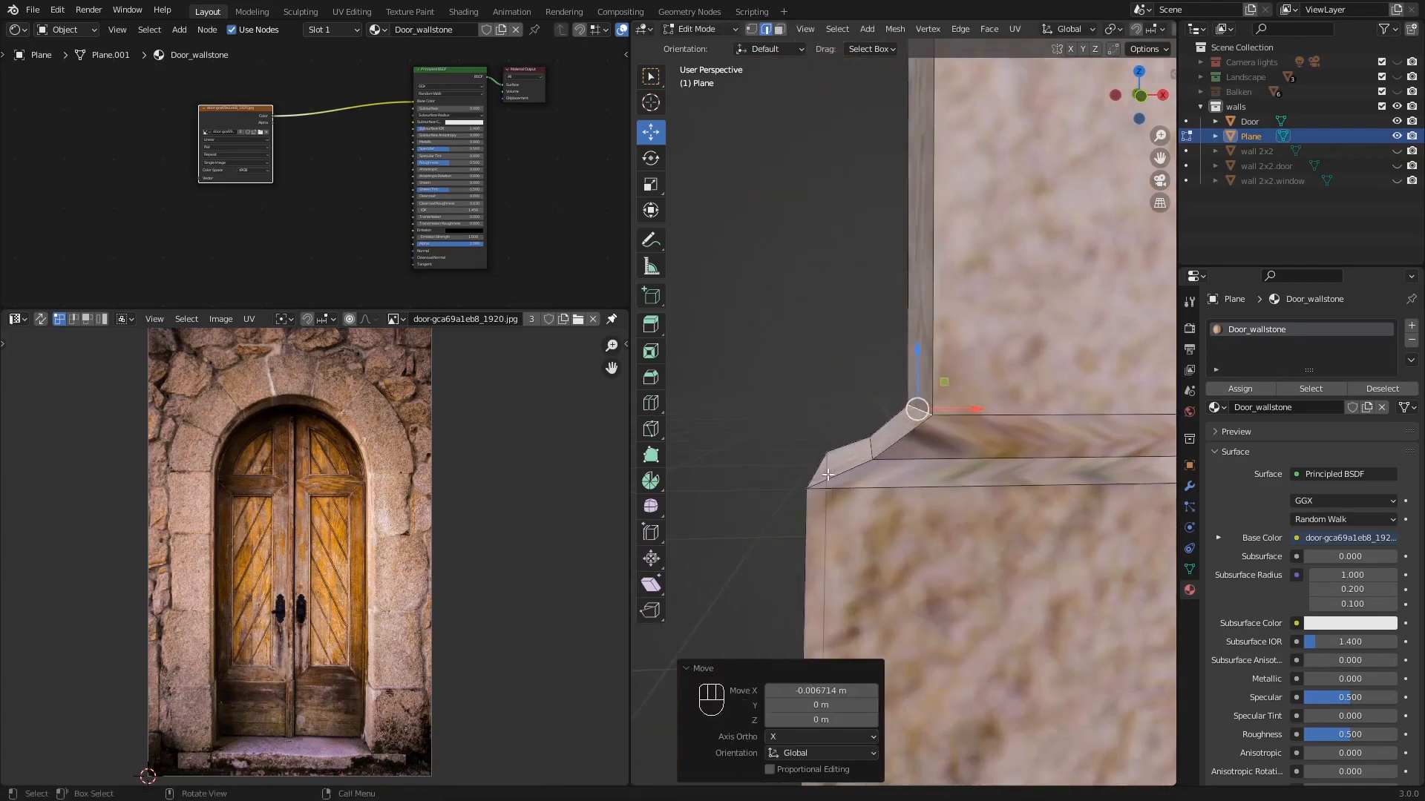
pyautogui.click(857, 441)
pyautogui.moveTo(909, 444); pyautogui.dragTo(959, 444)
pyautogui.keyDown('shift'); pyautogui.moveTo(960, 443); pyautogui.dragTo(912, 512, button='middle'); pyautogui.keyUp('shift')
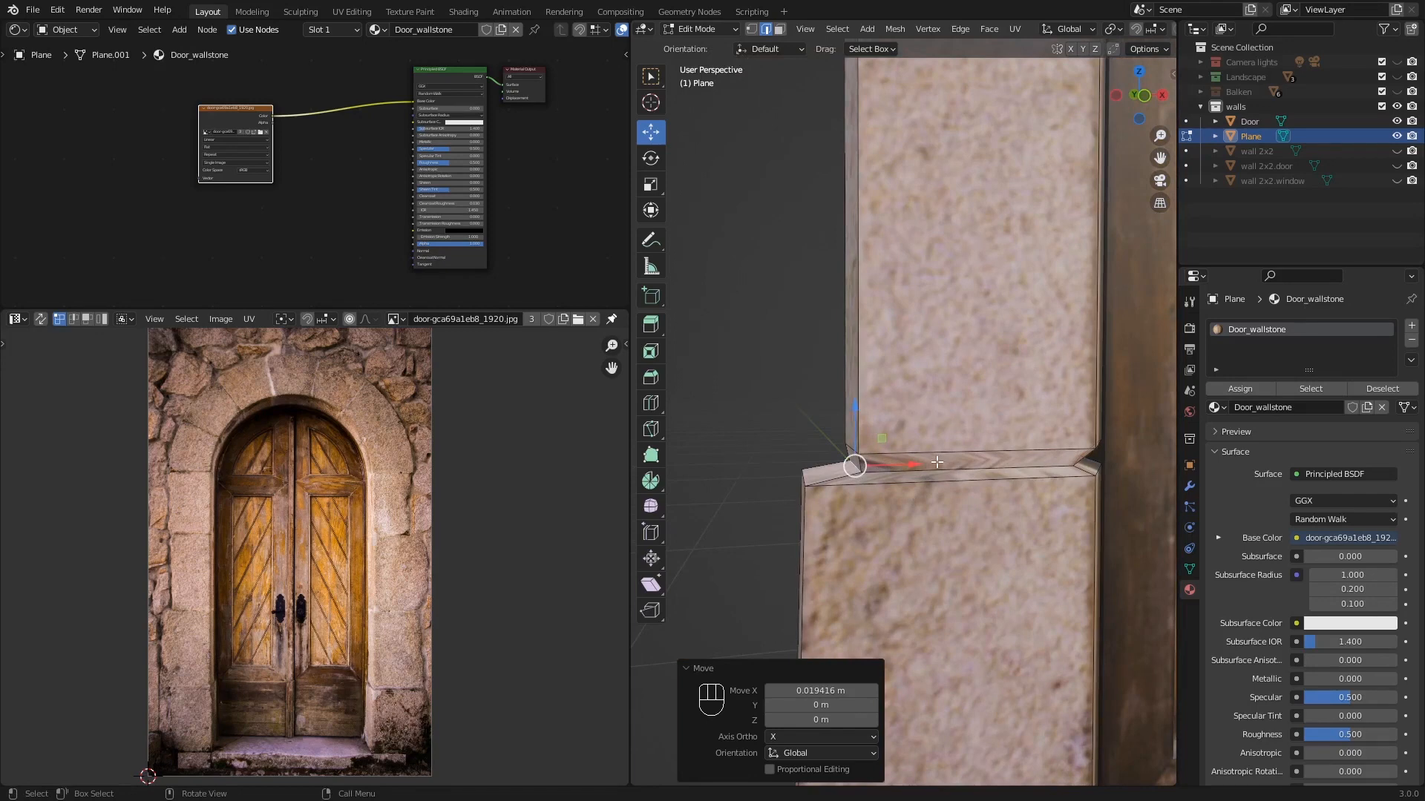
pyautogui.keyDown('shift'); pyautogui.moveTo(986, 465); pyautogui.dragTo(899, 475, button='middle'); pyautogui.keyUp('shift')
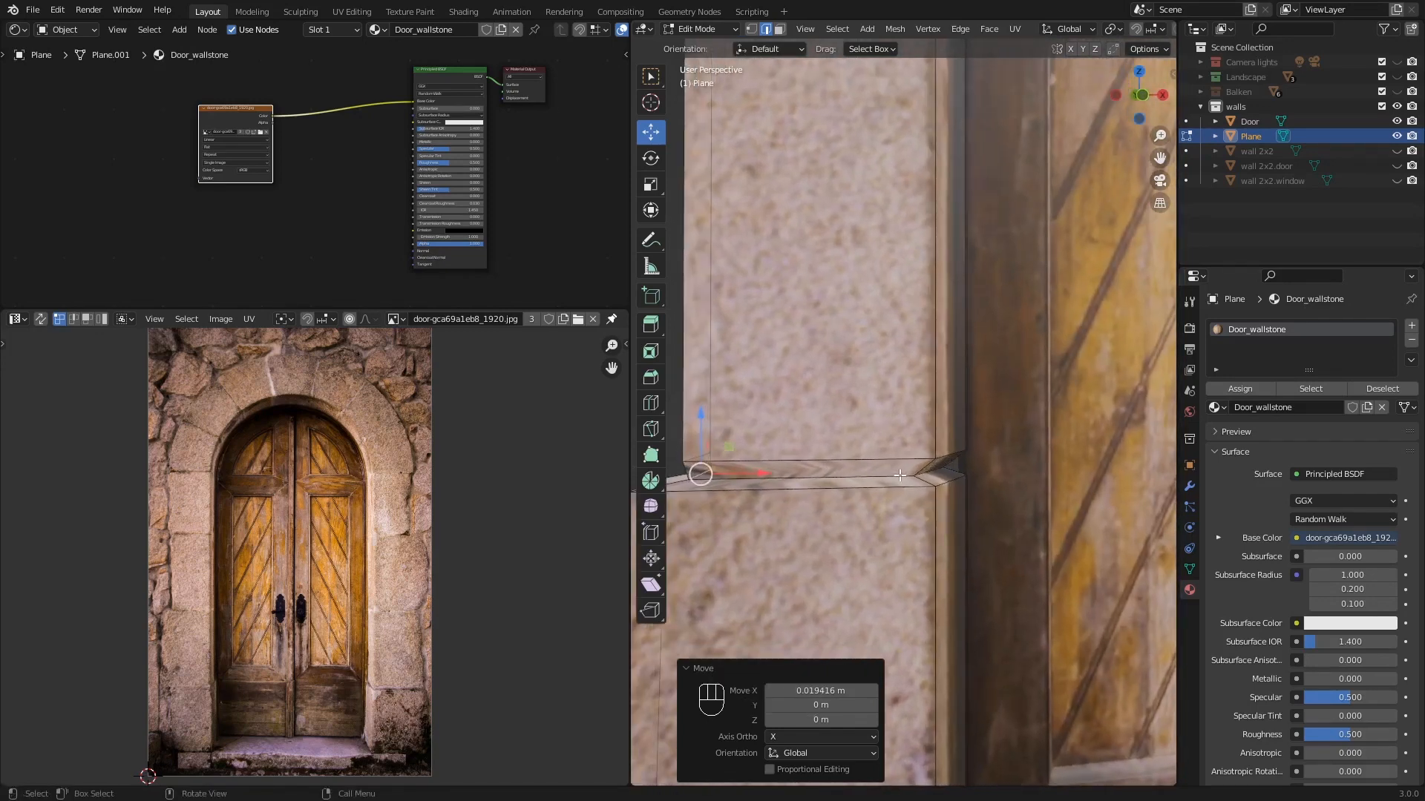
# - Select both face loops of the stepped joint and UV-map them with Project from View in front orthographic view
pyautogui.press('KP_1')
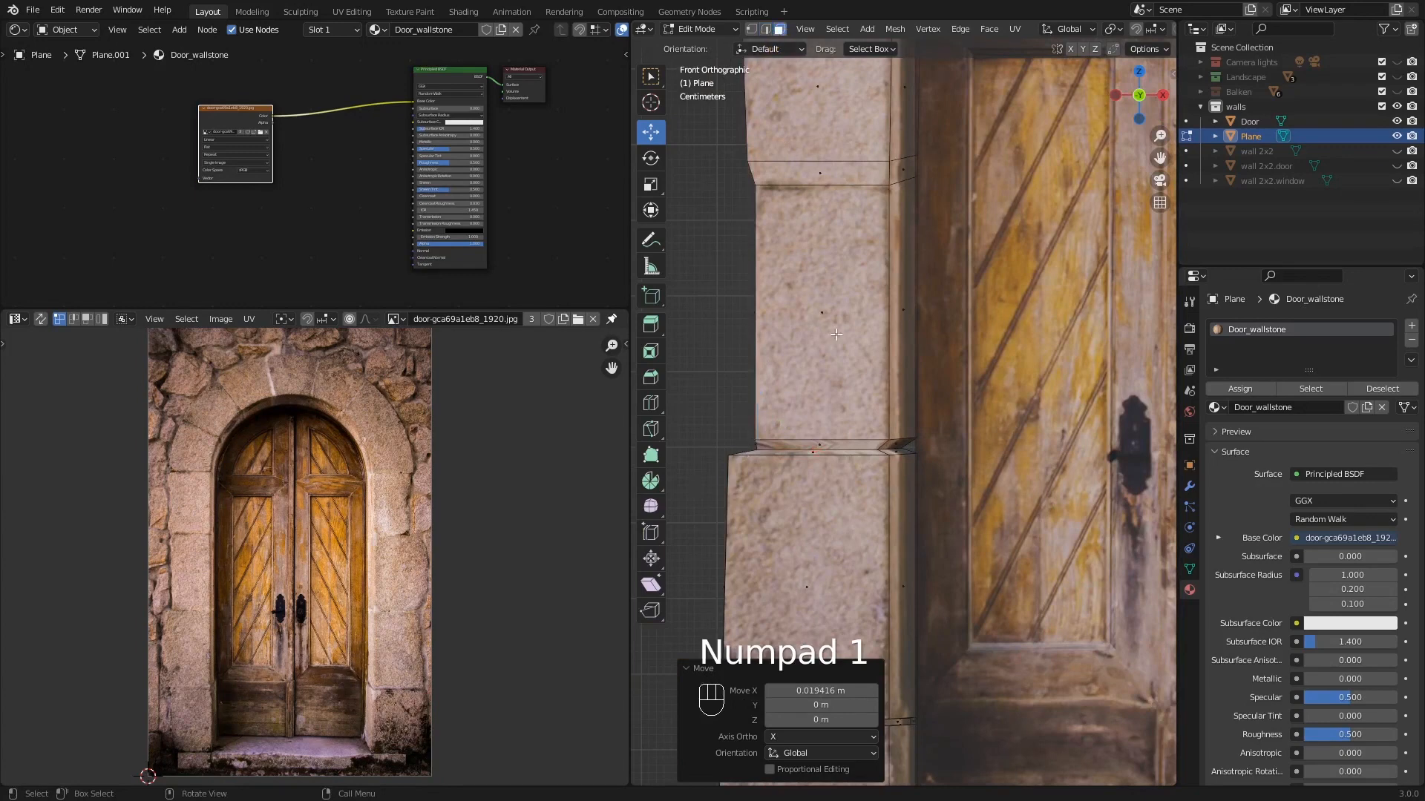
pyautogui.scroll(2, 855, 416)
pyautogui.press('alt')
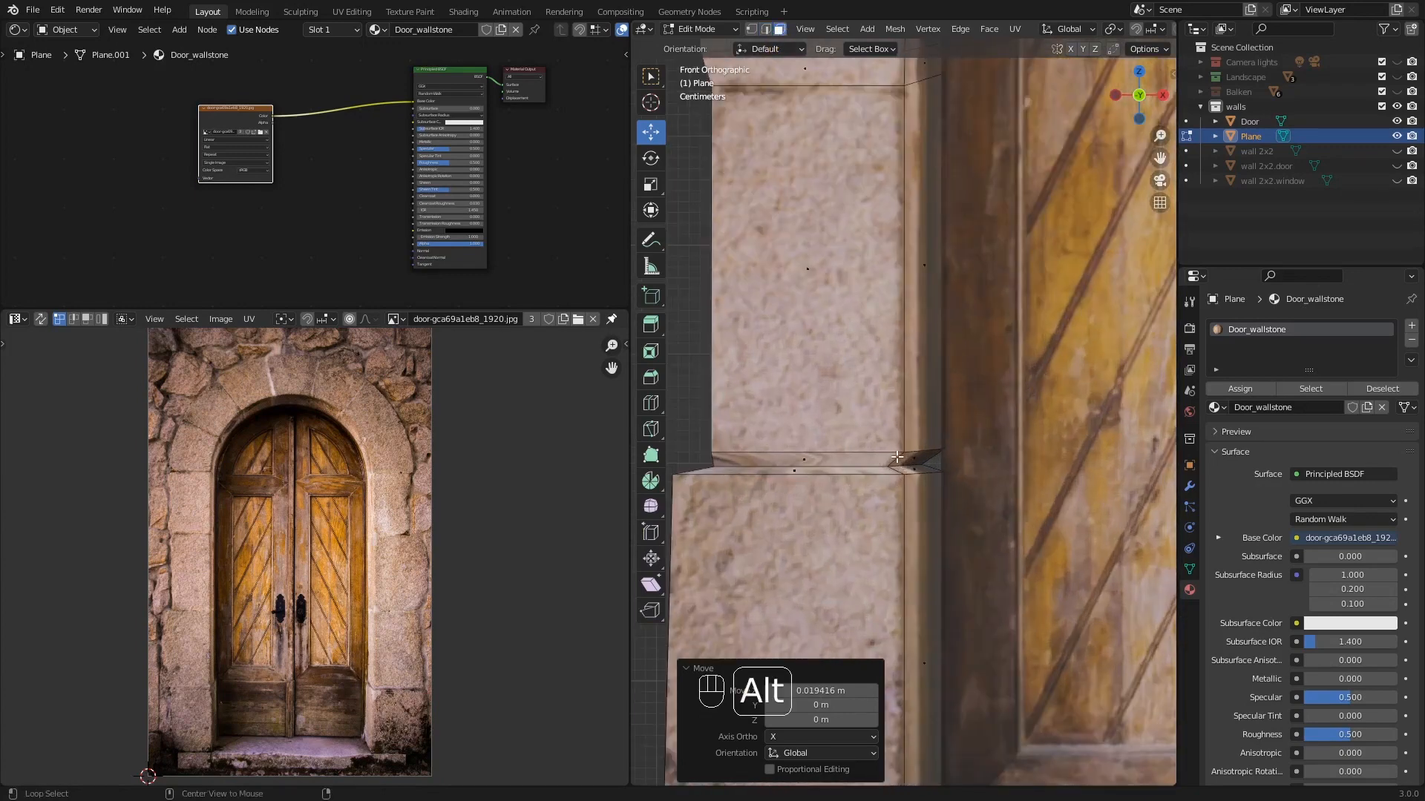
pyautogui.keyDown('alt'); pyautogui.click(896, 458); pyautogui.keyUp('alt')
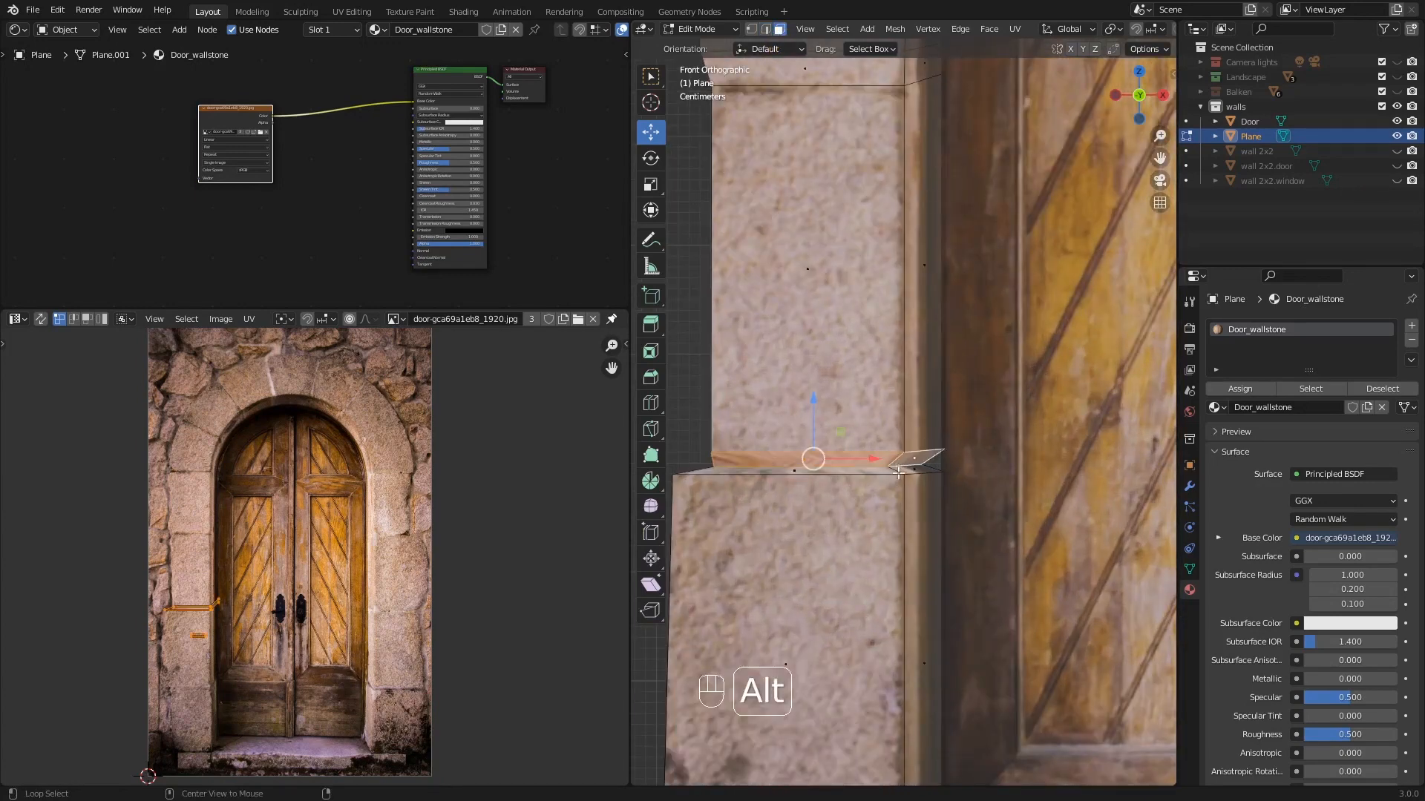
pyautogui.keyDown('alt'); pyautogui.keyDown('shift'); pyautogui.click(897, 473); pyautogui.keyUp('shift'); pyautogui.keyUp('alt')
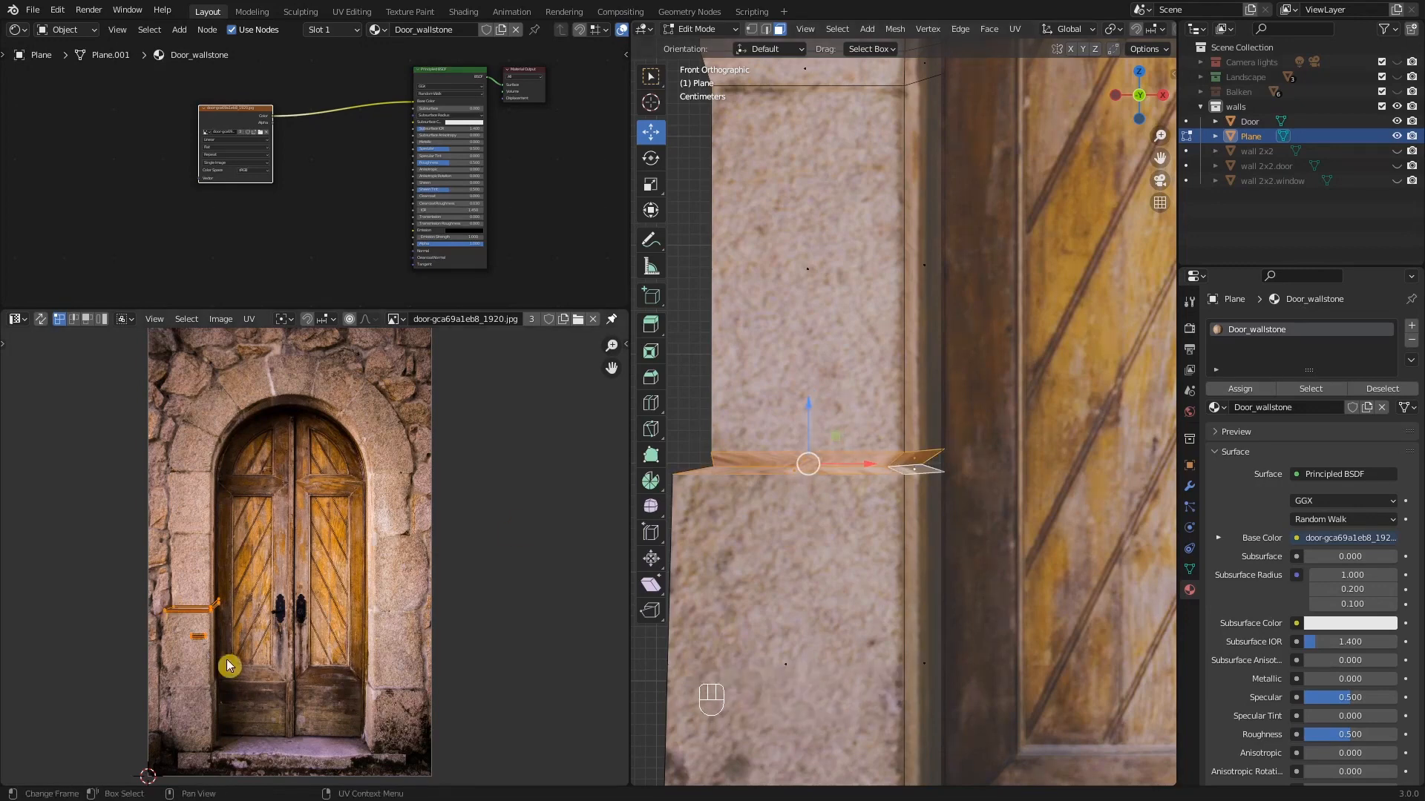
pyautogui.scroll(3, 206, 625)
pyautogui.keyDown('shift'); pyautogui.moveTo(206, 625); pyautogui.dragTo(286, 618, button='middle'); pyautogui.keyUp('shift')
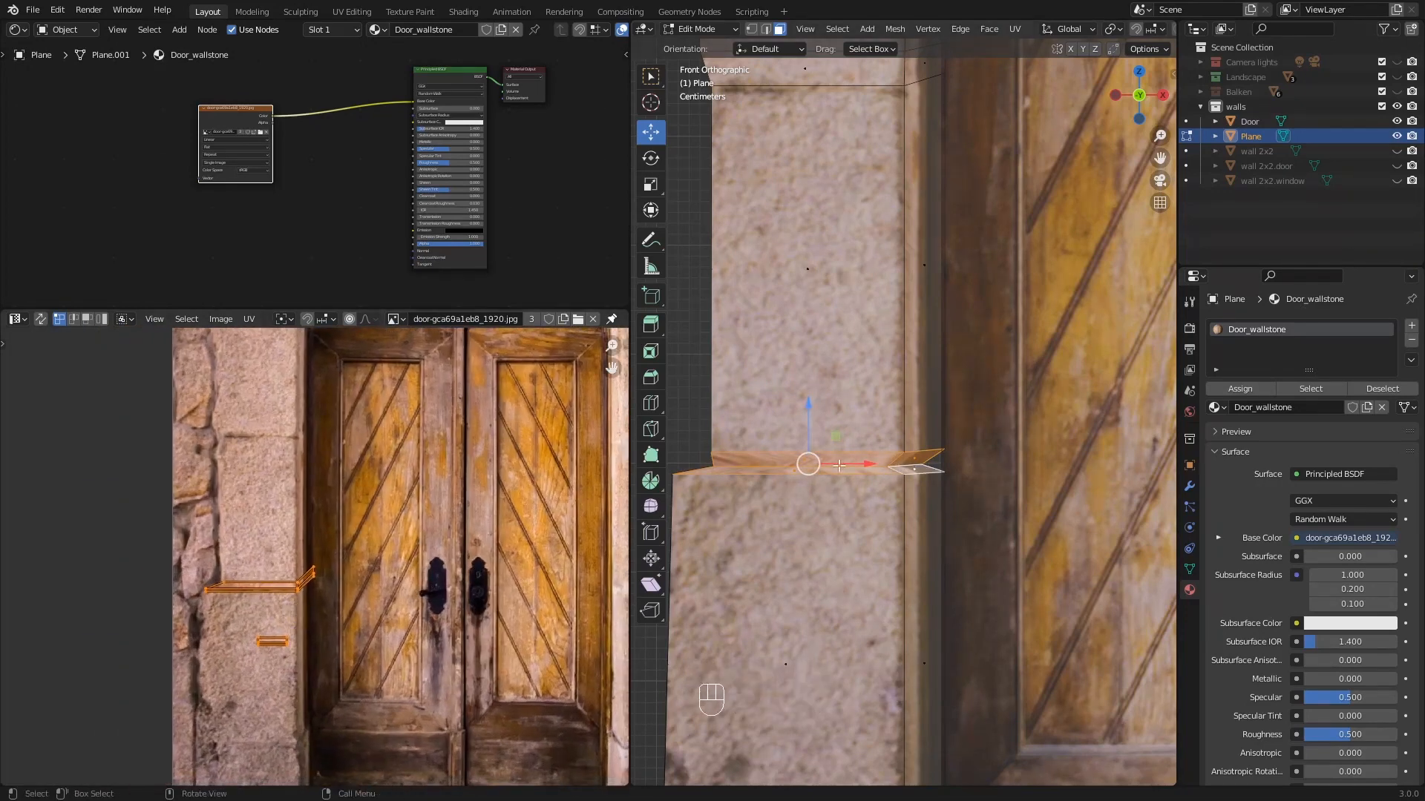
pyautogui.press('u')
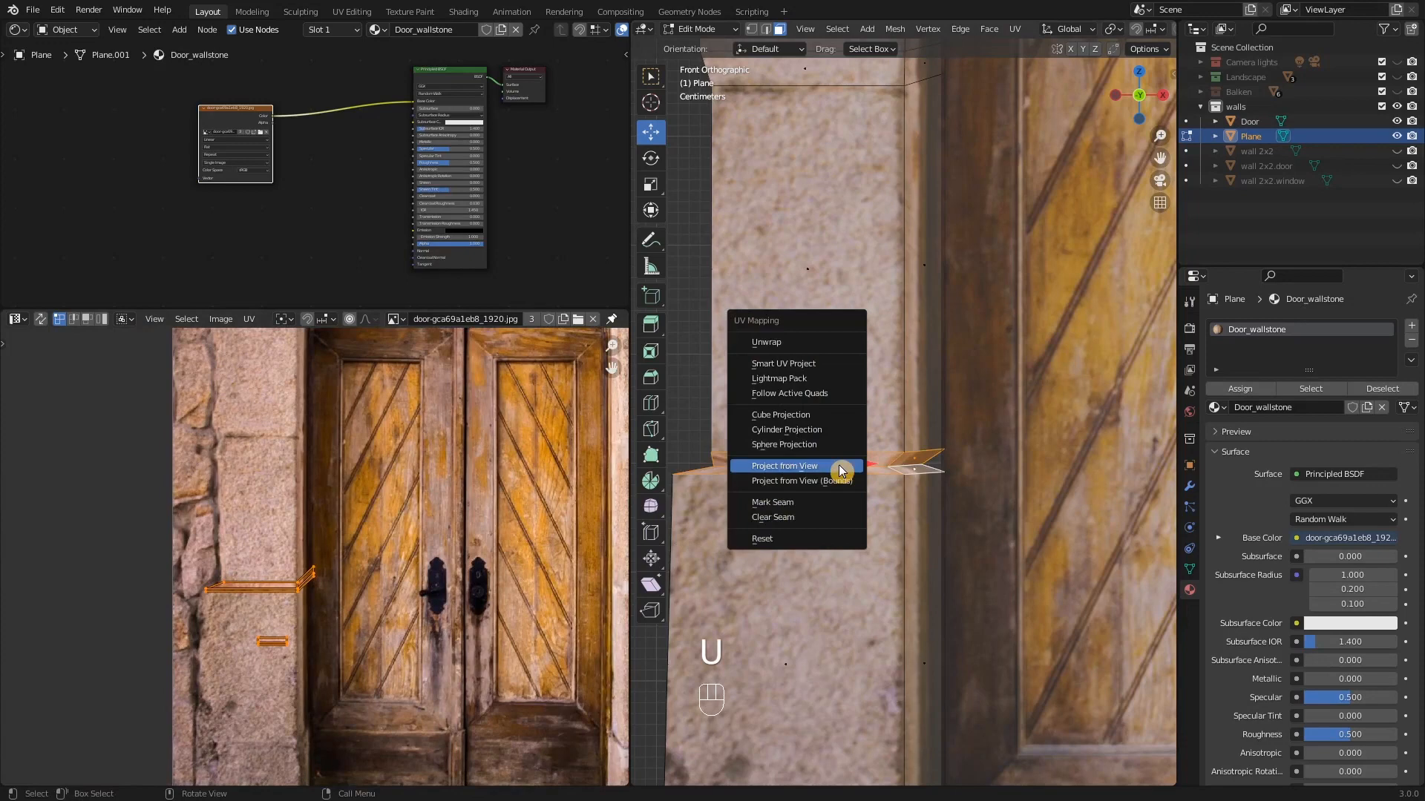
pyautogui.click(795, 466)
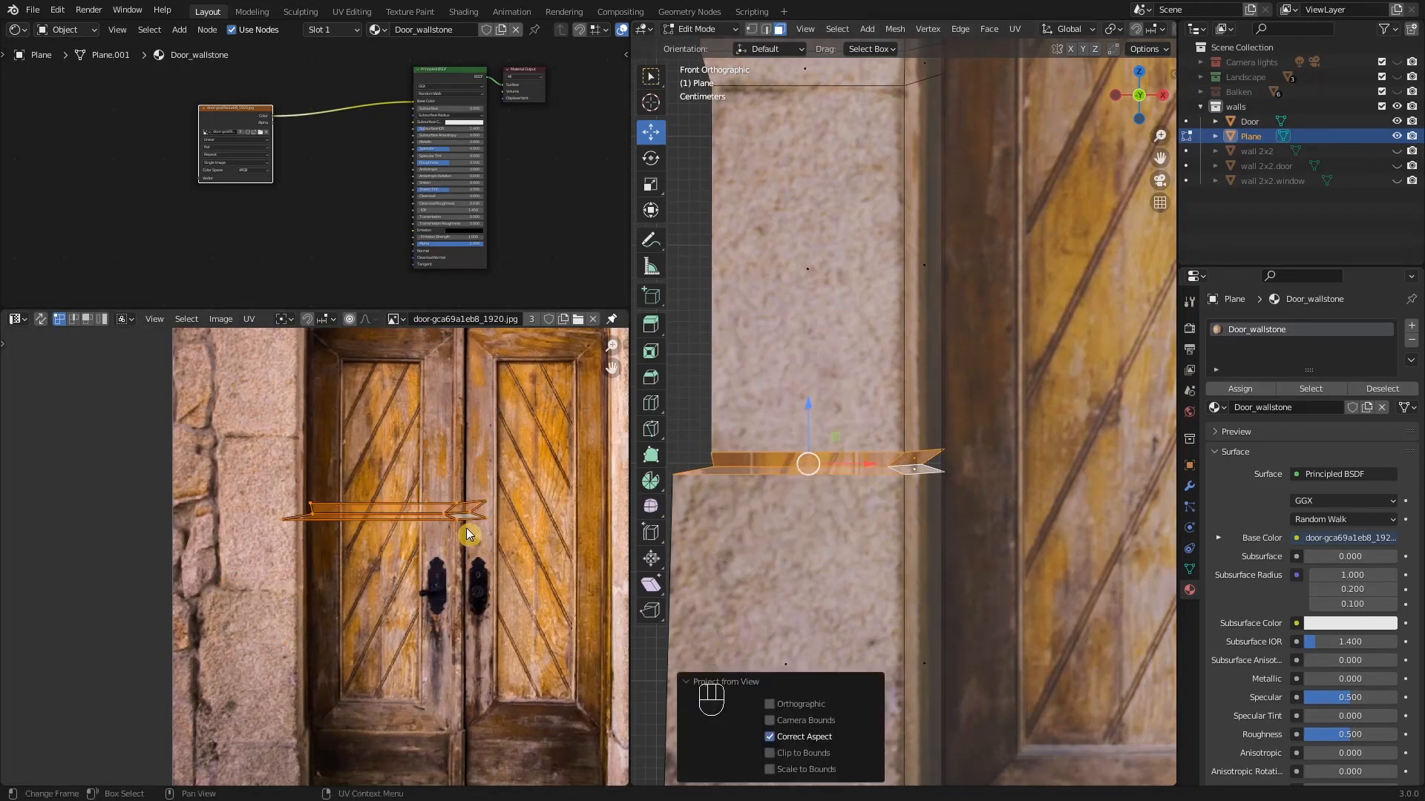
# - Move and scale the stepped joint's UVs to fit over the matching stone joint in the door photo
pyautogui.press('g')
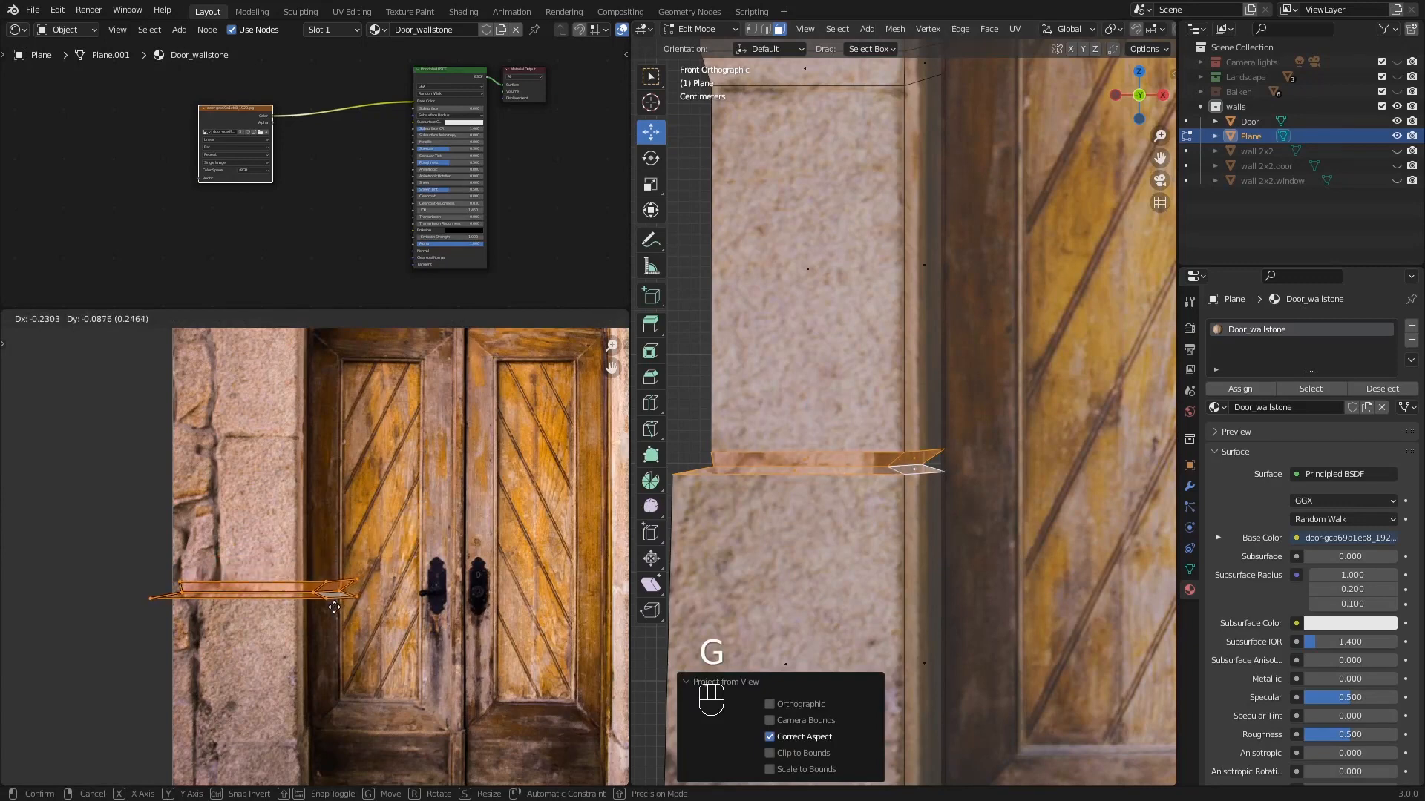
pyautogui.click(335, 603)
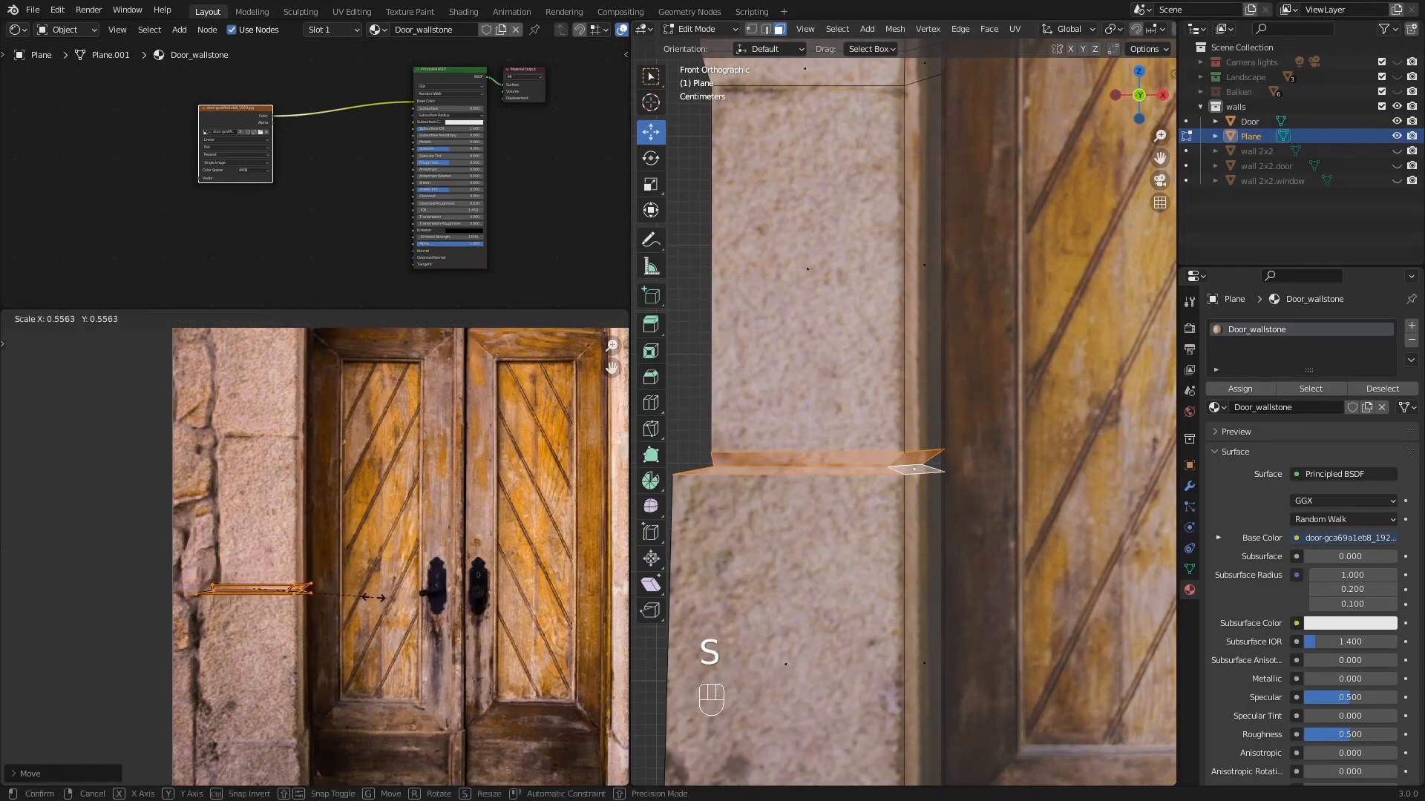
pyautogui.click(356, 600)
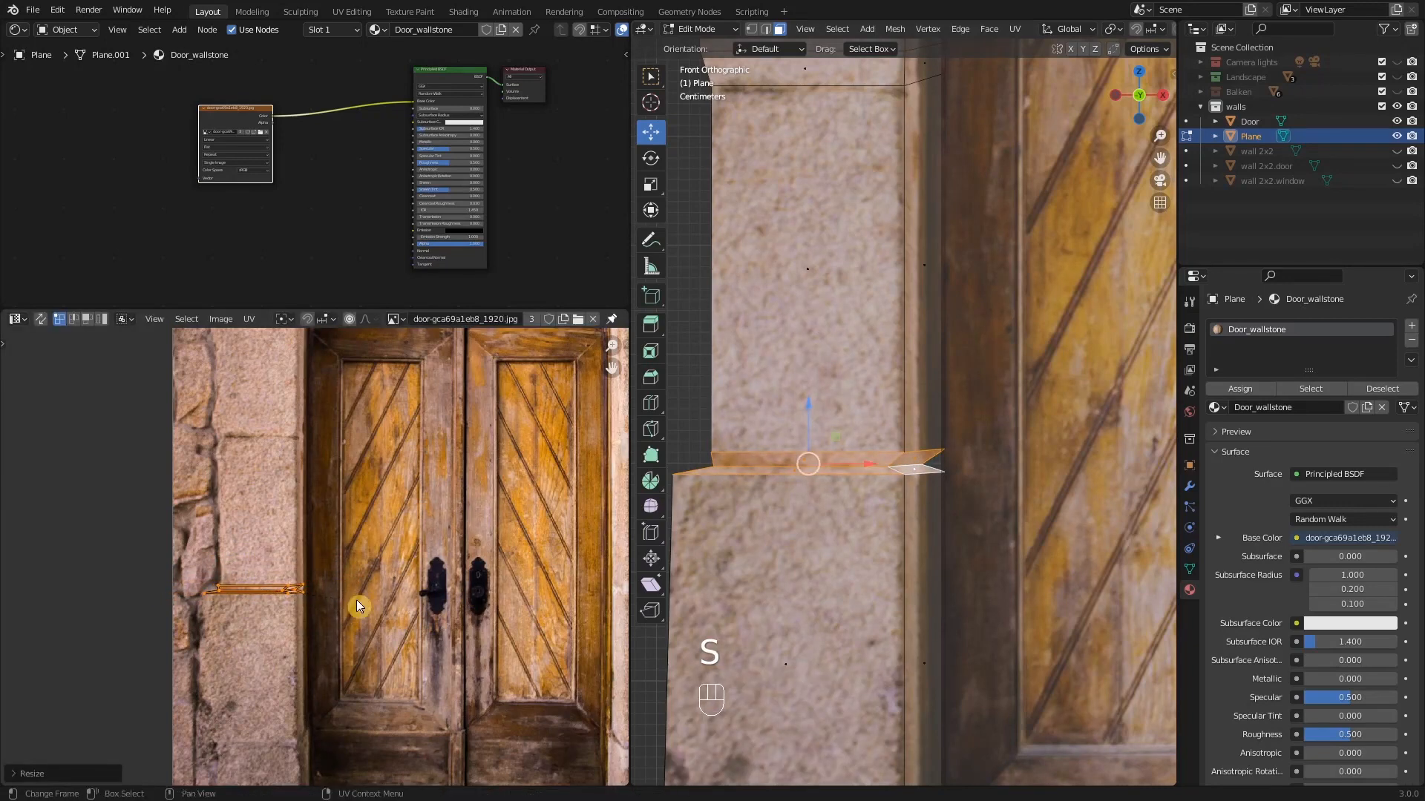
# - Select the two outer side faces of the stepped joint and unwrap them
pyautogui.press('Tab')
pyautogui.moveTo(831, 489); pyautogui.dragTo(924, 499, button='middle')
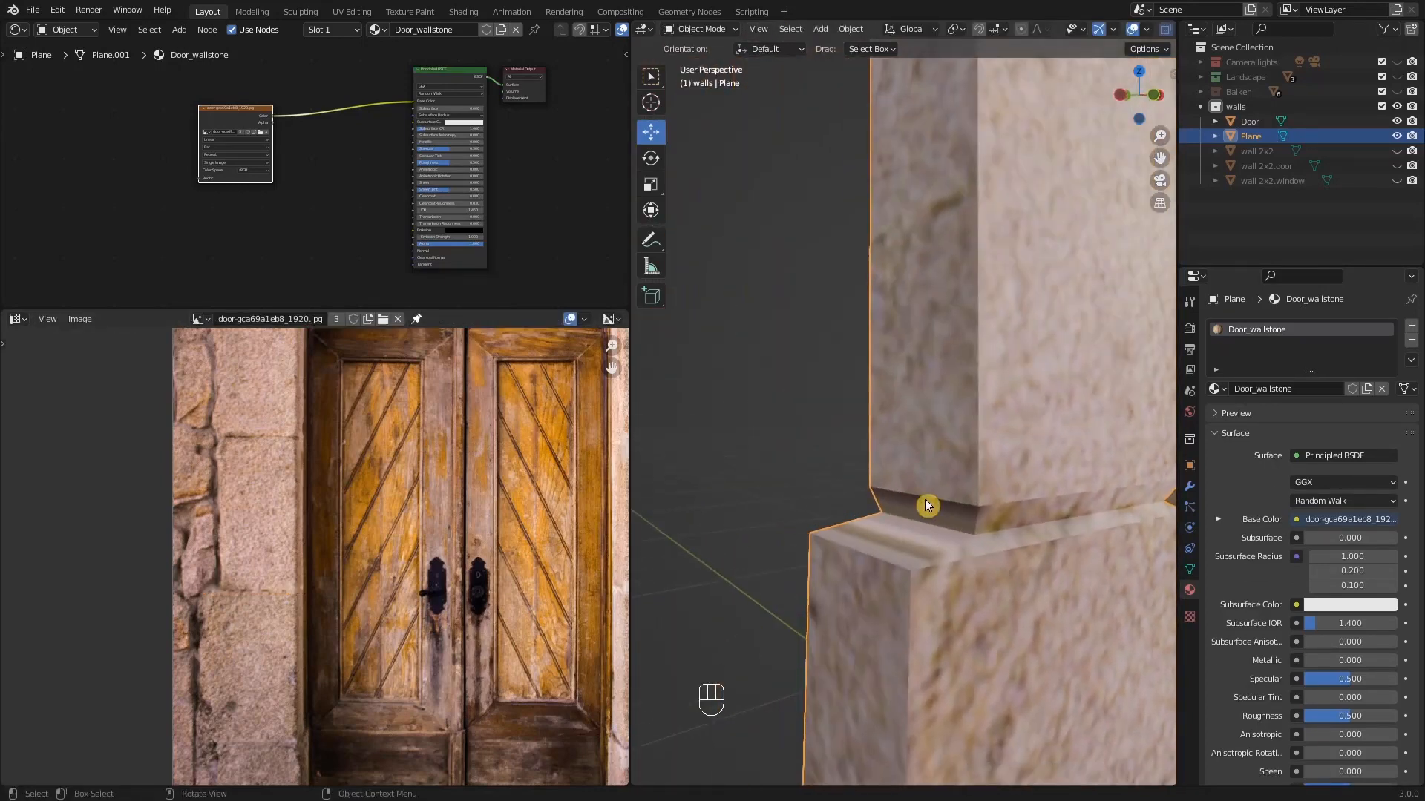
pyautogui.press('Tab')
pyautogui.click(918, 507)
pyautogui.keyDown('shift'); pyautogui.click(898, 522); pyautogui.keyUp('shift')
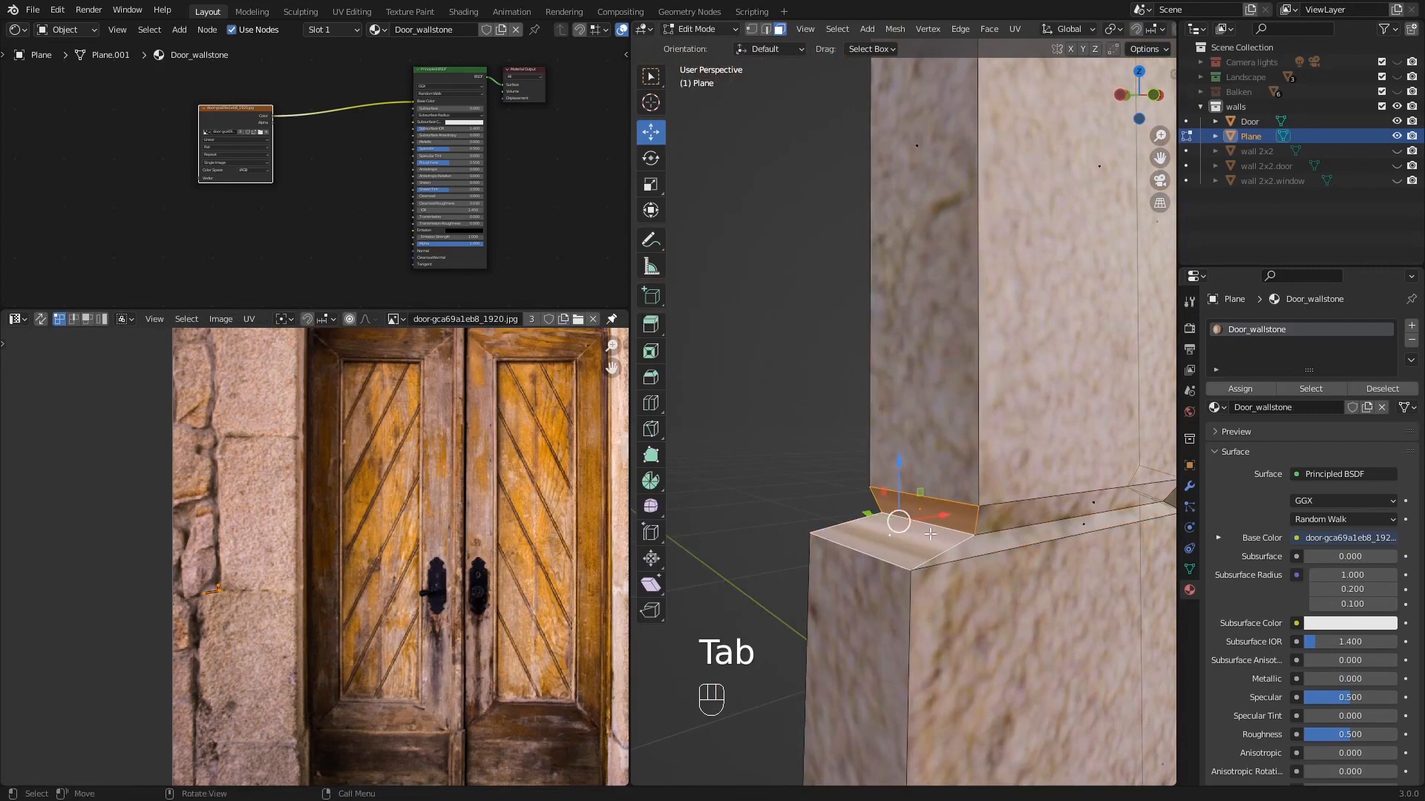
pyautogui.press('u')
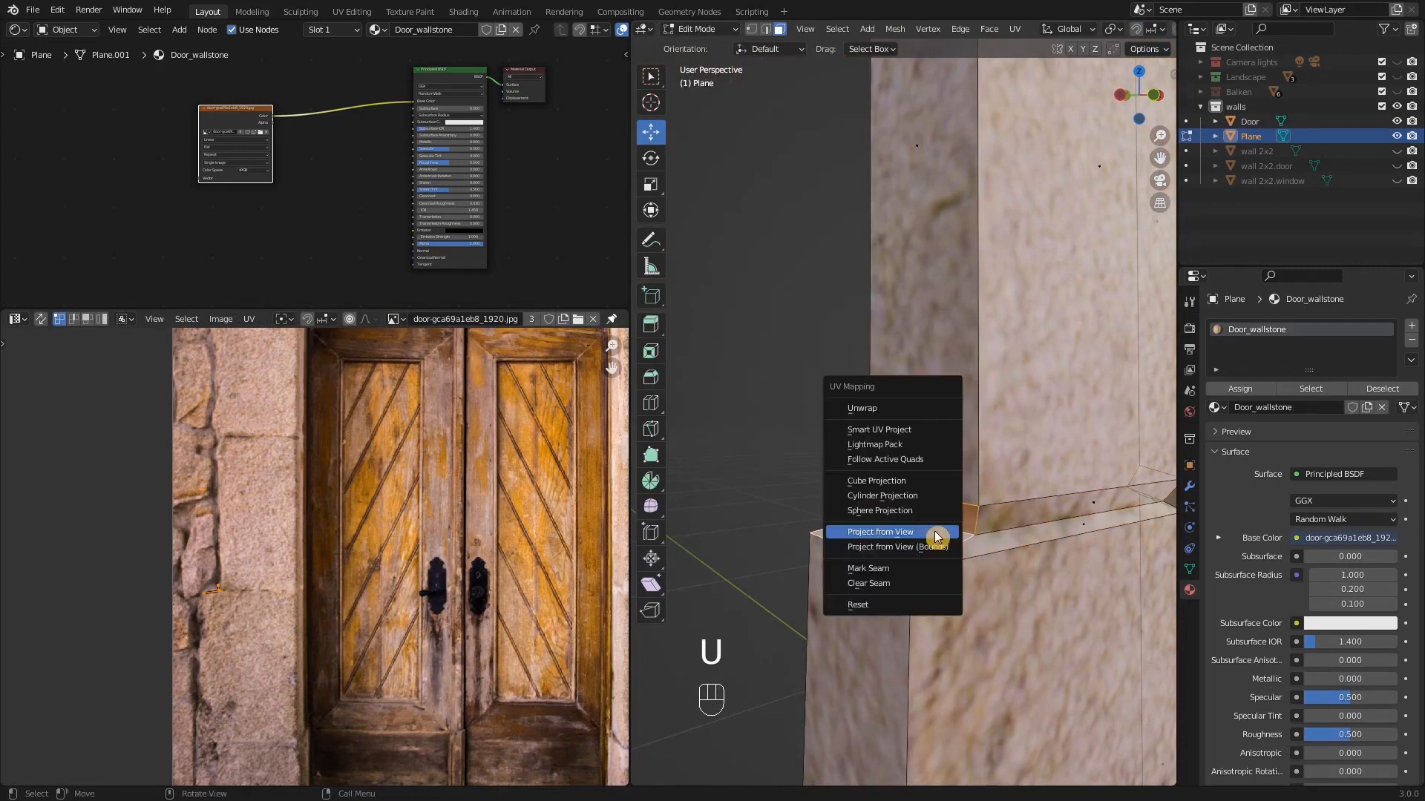
pyautogui.click(881, 408)
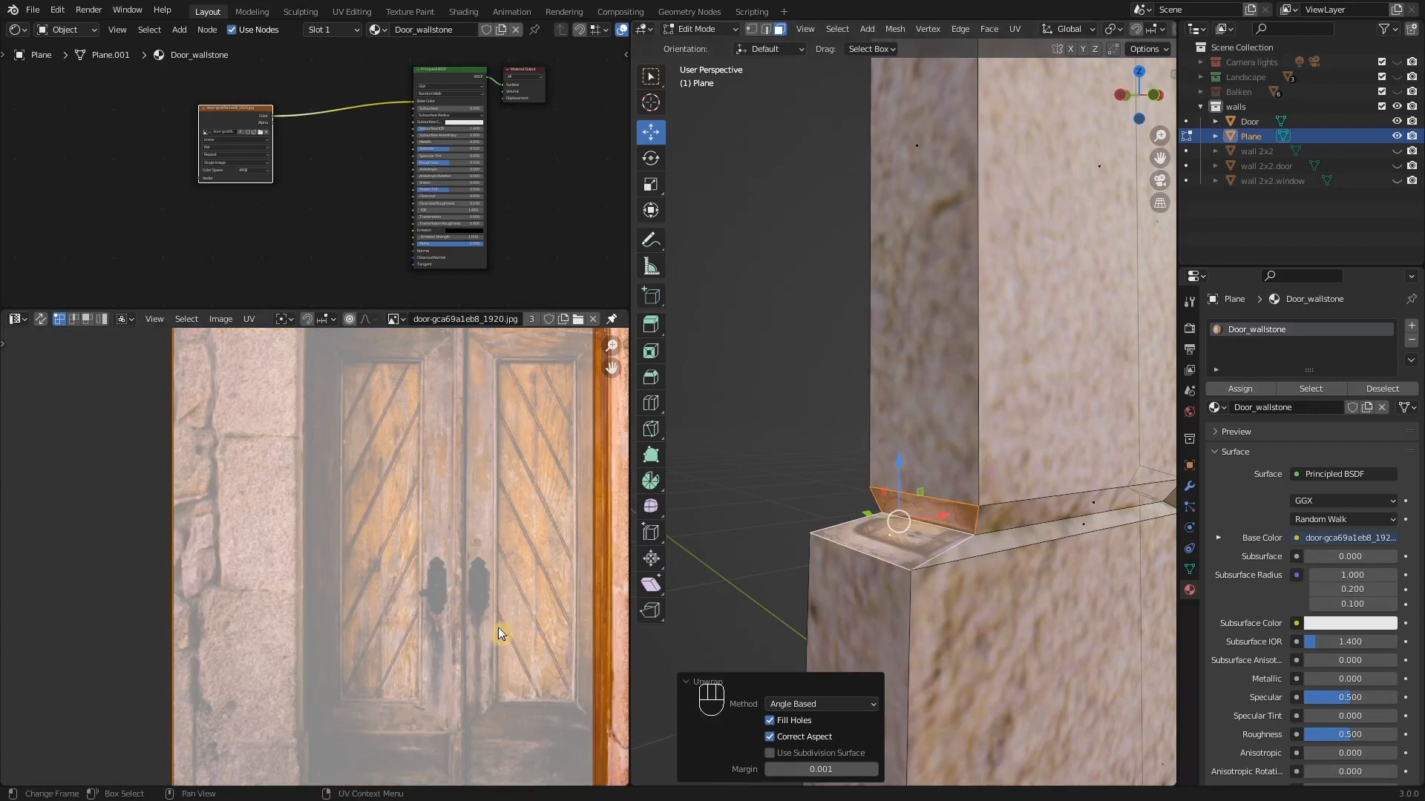
# - Shrink the two side faces' UVs and move them onto the pillar stone's outer edge just below the photo's joint
pyautogui.press('a')
pyautogui.press('s')
pyautogui.click(407, 559)
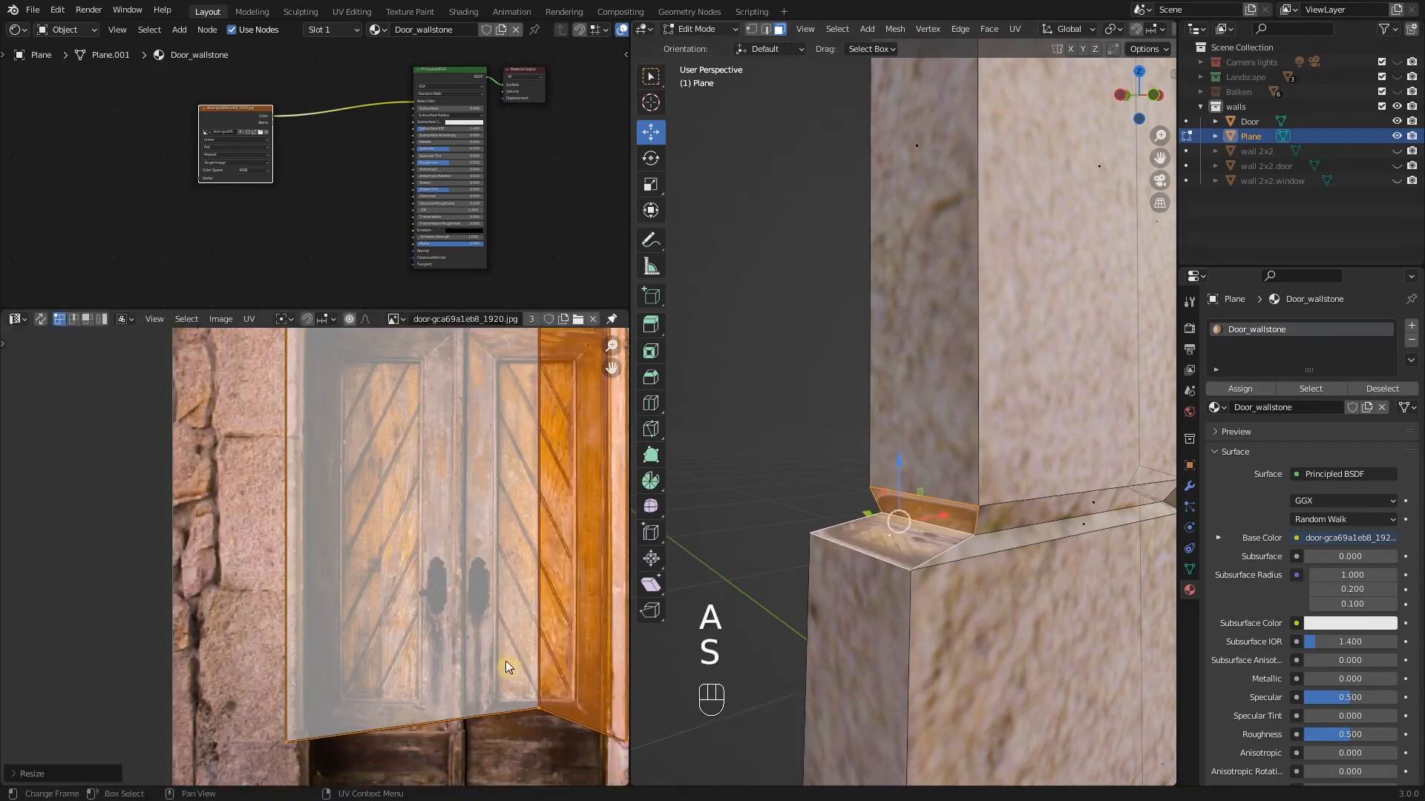
pyautogui.press('s')
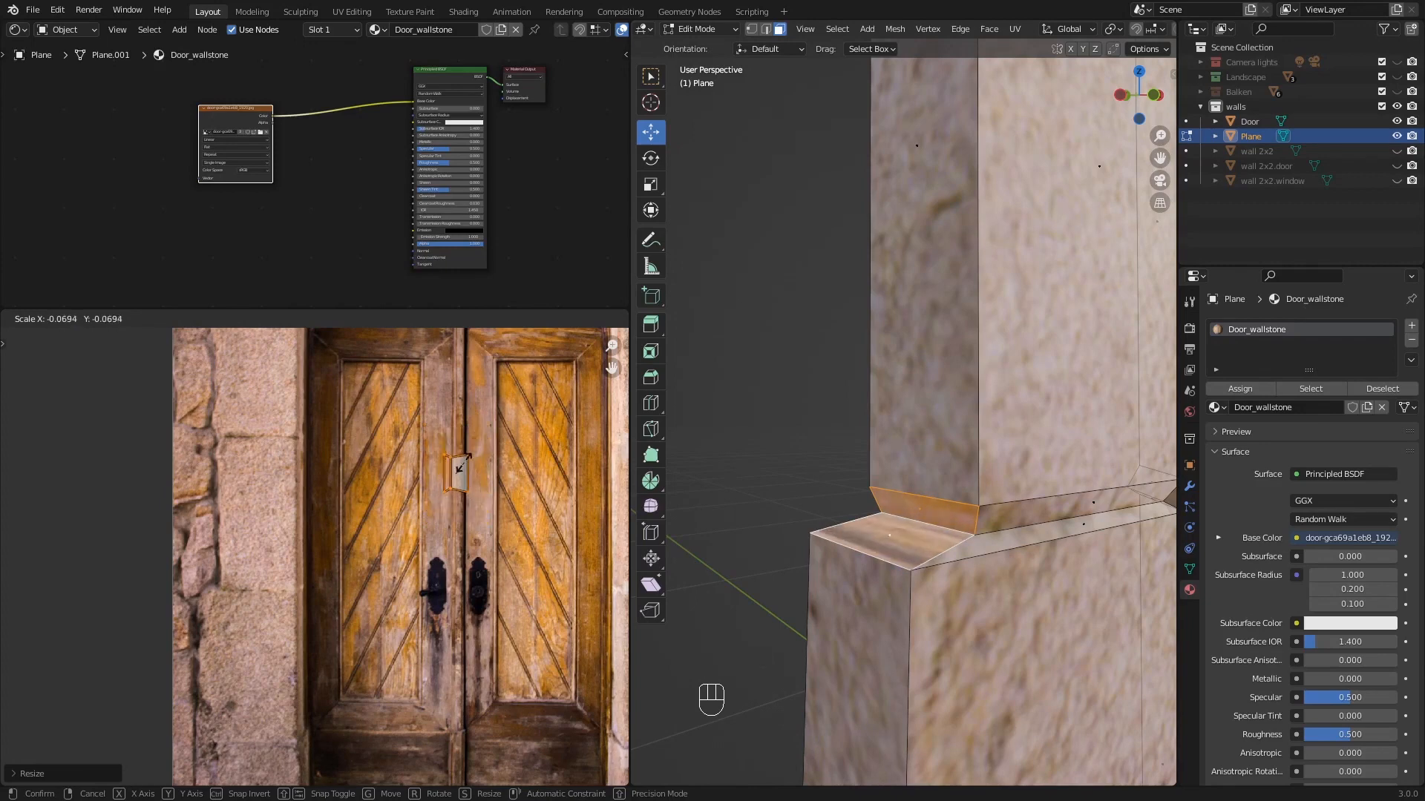
pyautogui.click(466, 469)
pyautogui.press('g')
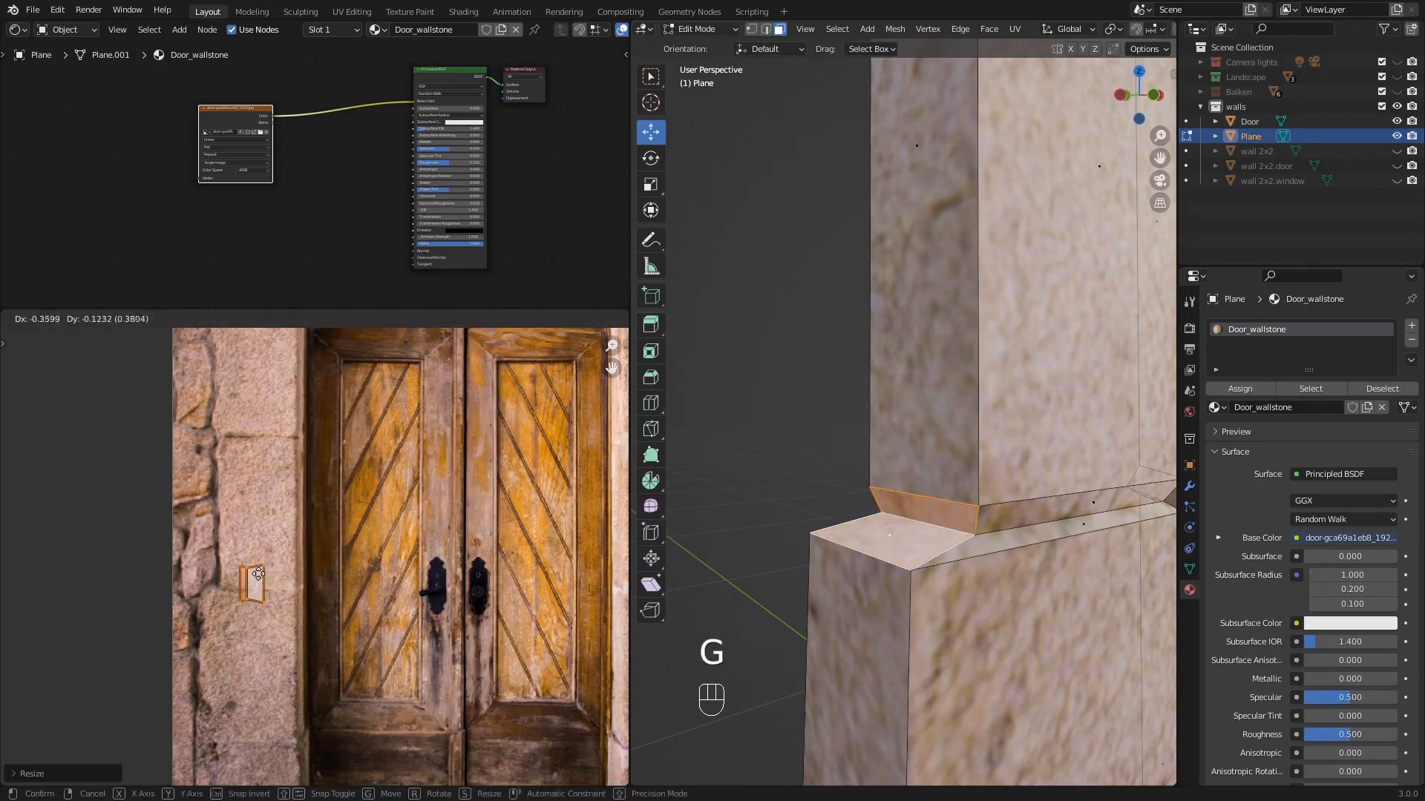
pyautogui.click(224, 605)
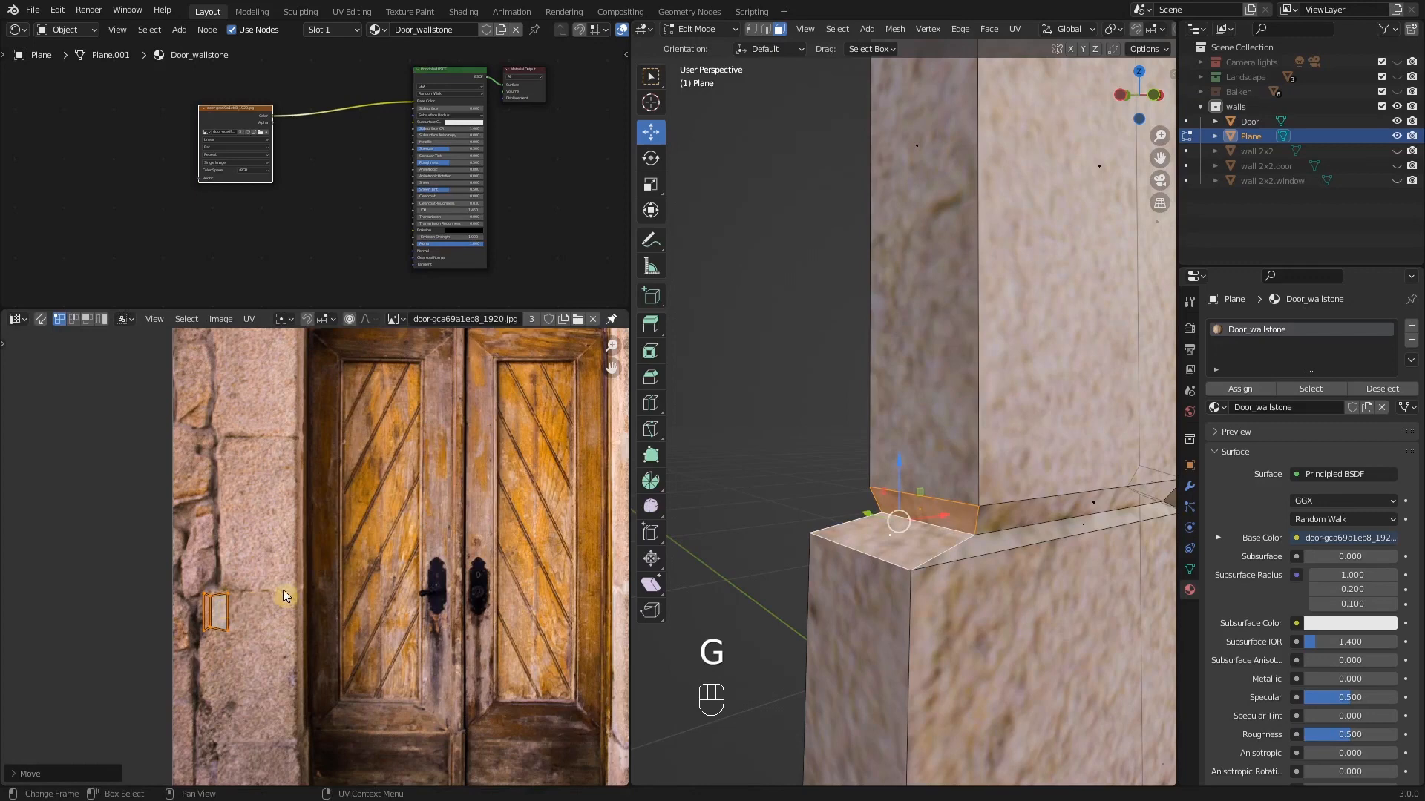
# - Bevel the edge loop at the next pillar joint above the stepped one, with a width of about 0.0054 m and one segment
pyautogui.press('Tab')
pyautogui.moveTo(849, 527); pyautogui.dragTo(817, 483, button='middle')
pyautogui.scroll(-6, 869, 551)
pyautogui.scroll(4, 834, 555)
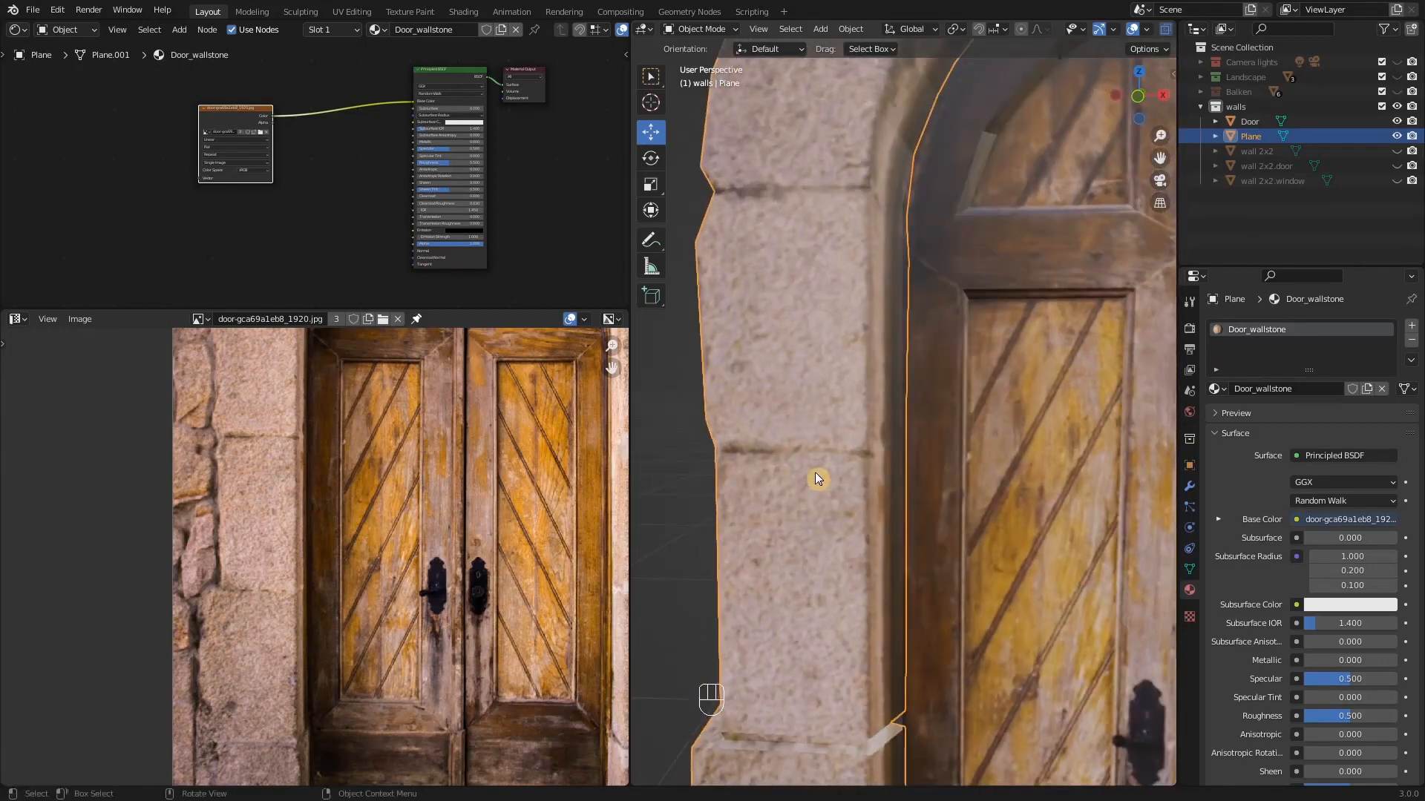
pyautogui.press('Tab')
pyautogui.scroll(3, 824, 473)
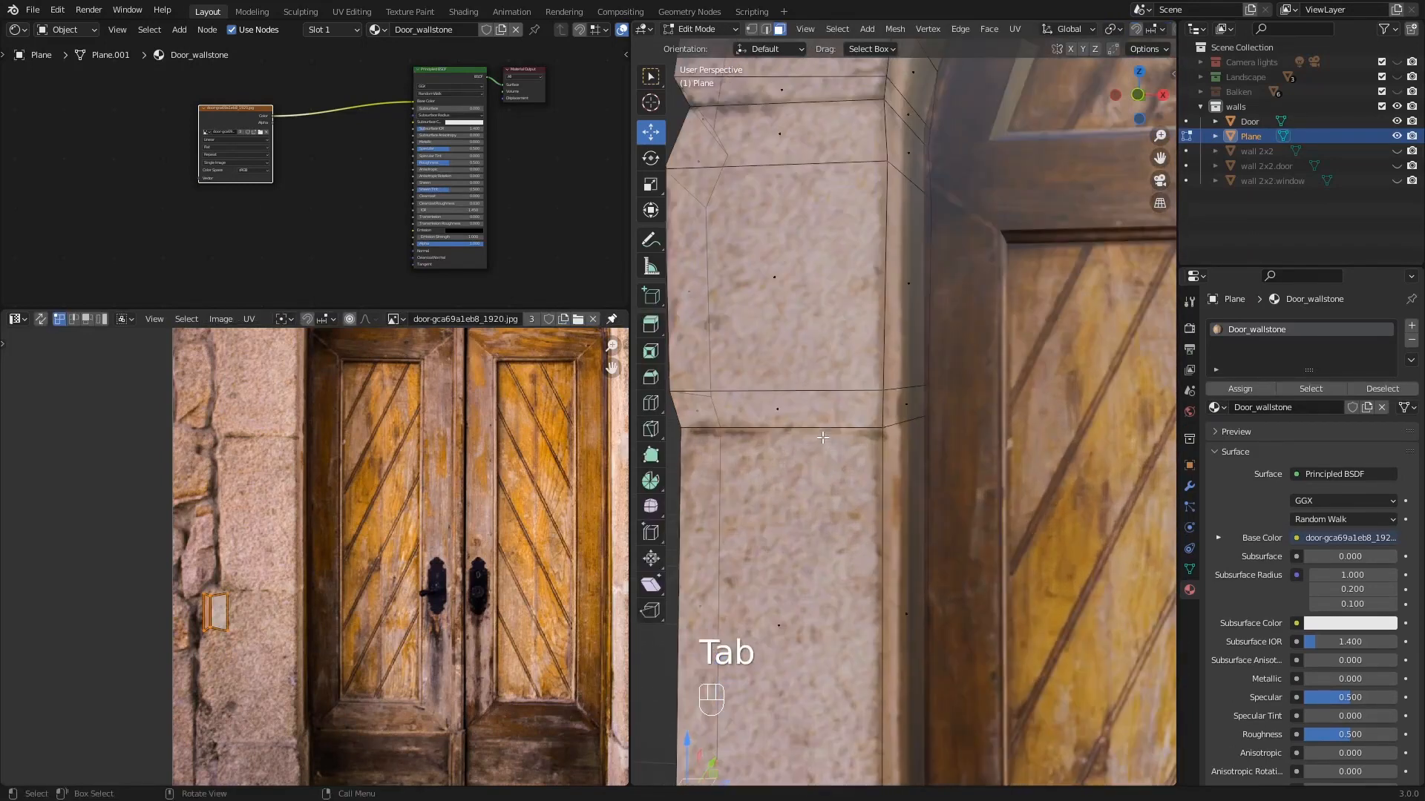
pyautogui.keyDown('shift'); pyautogui.moveTo(821, 435); pyautogui.dragTo(862, 436, button='middle'); pyautogui.keyUp('shift')
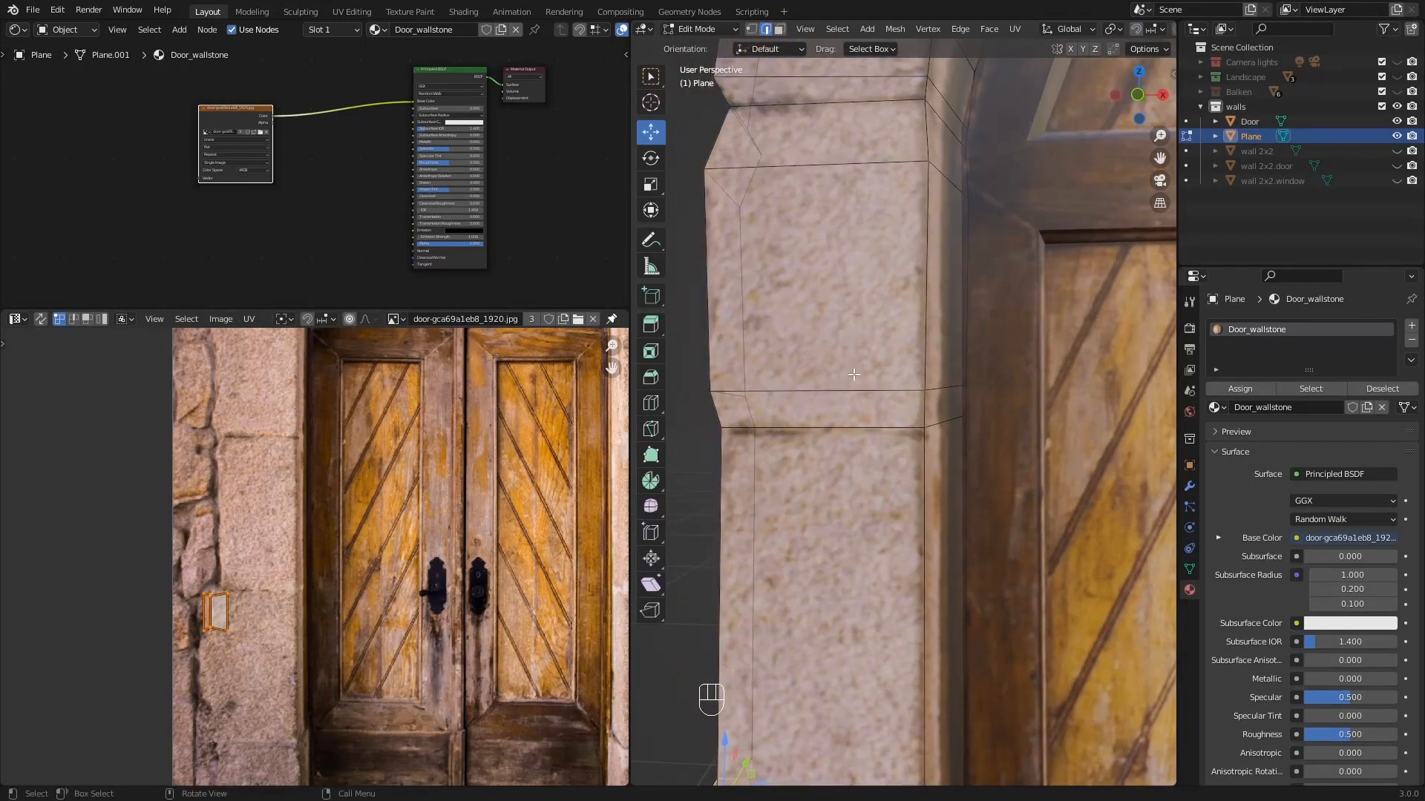
pyautogui.keyDown('alt'); pyautogui.click(851, 426); pyautogui.keyUp('alt')
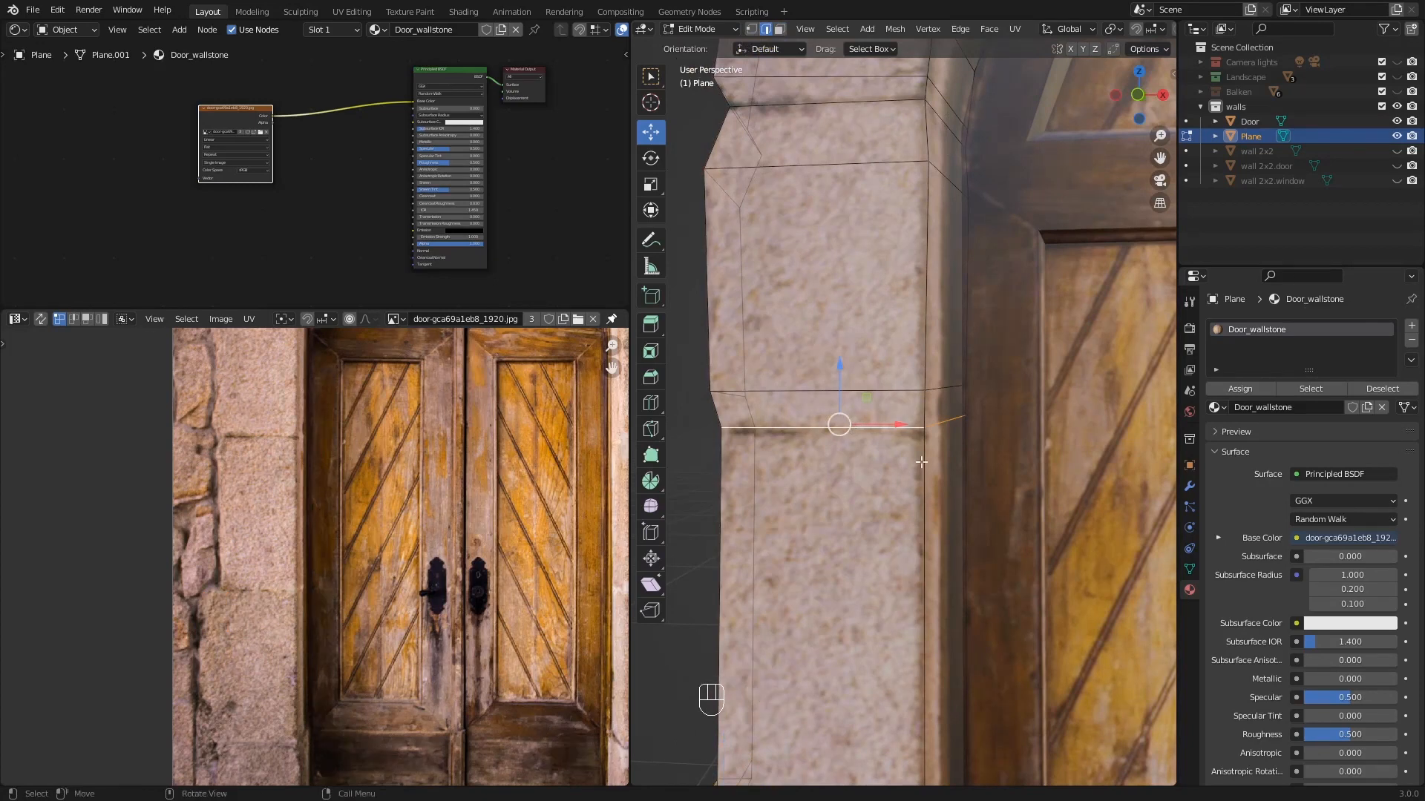
pyautogui.hotkey('ctrl', 'b')
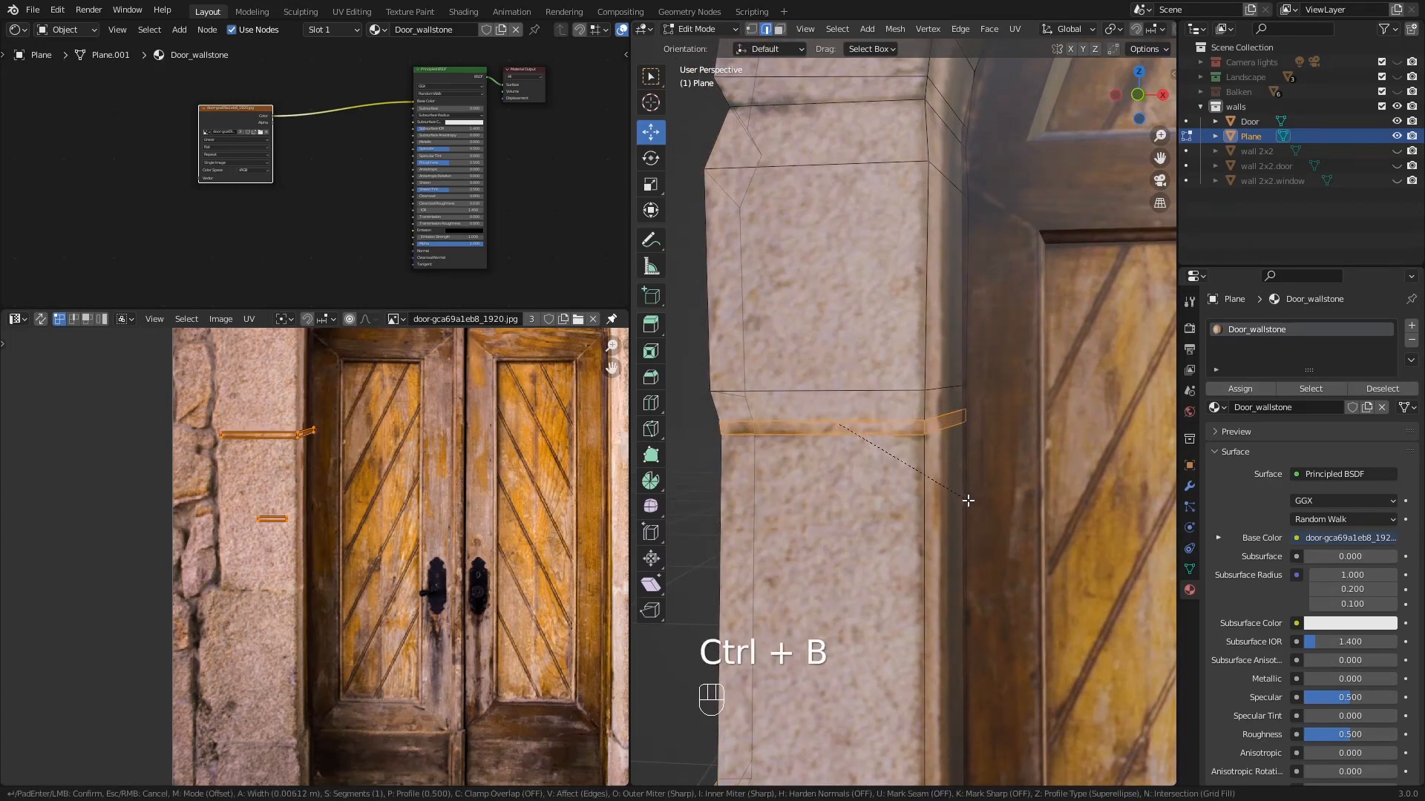
pyautogui.click(968, 499)
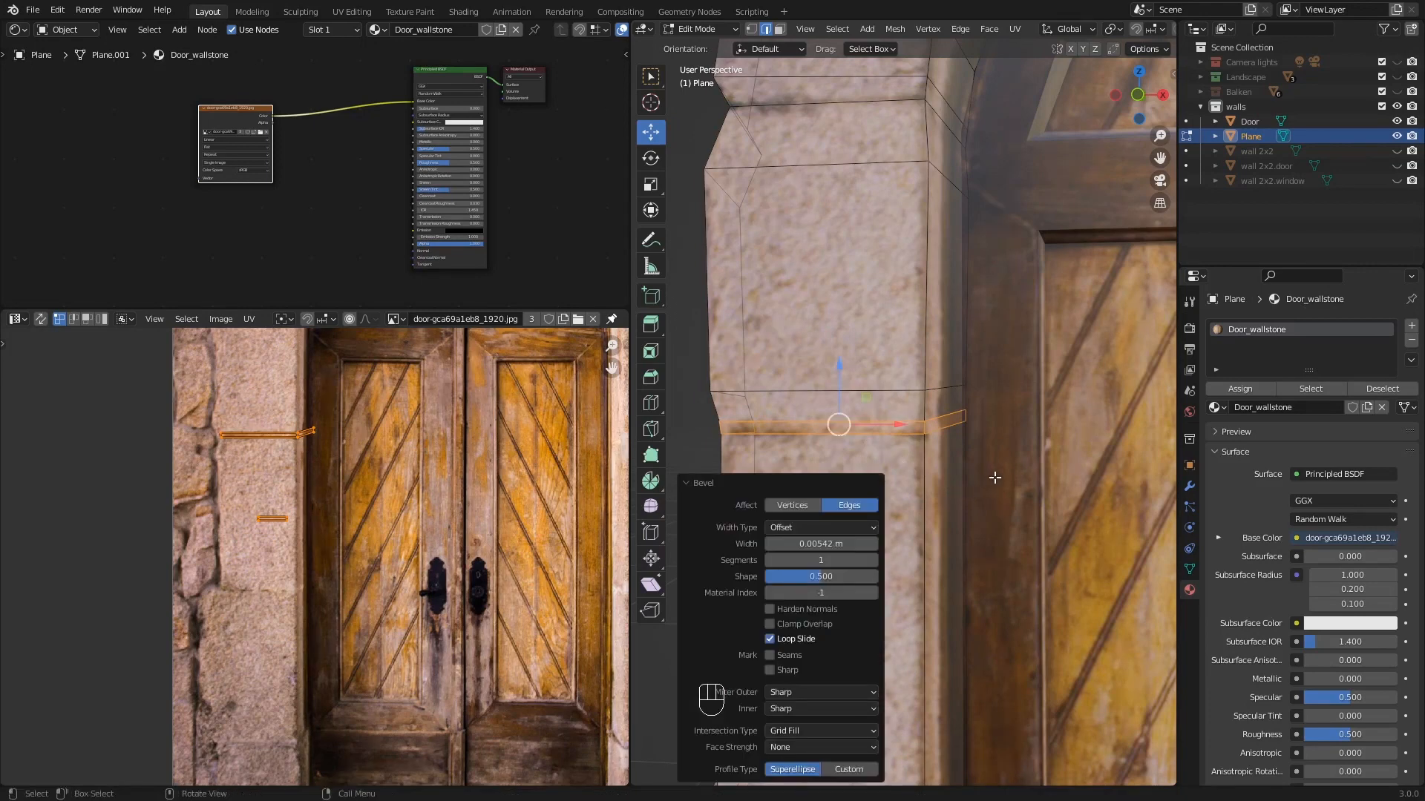
# - Extrude the beveled joint strip in place and scale it inward to about 0.93 to form a groove
pyautogui.press('e')
pyautogui.rightClick(994, 477)
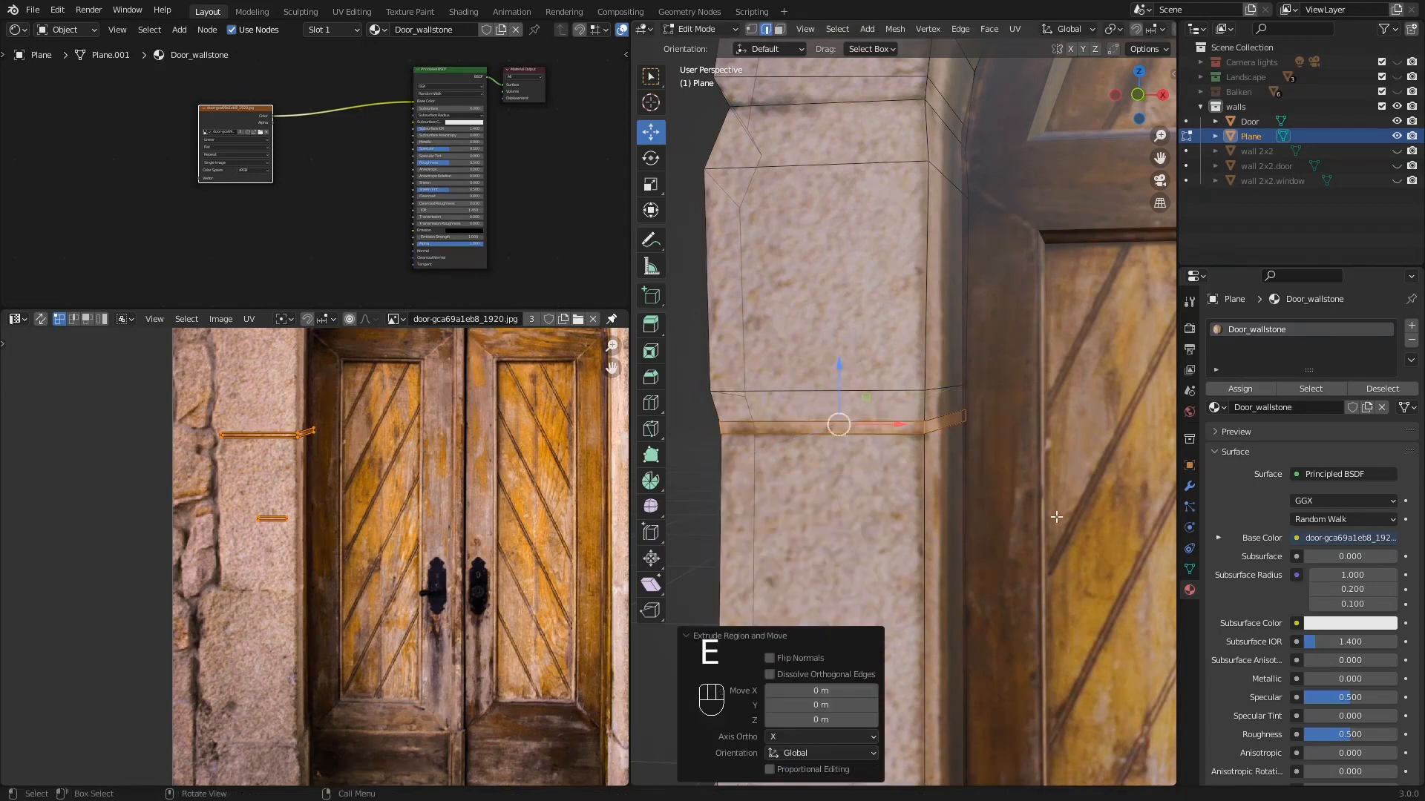
pyautogui.press('s')
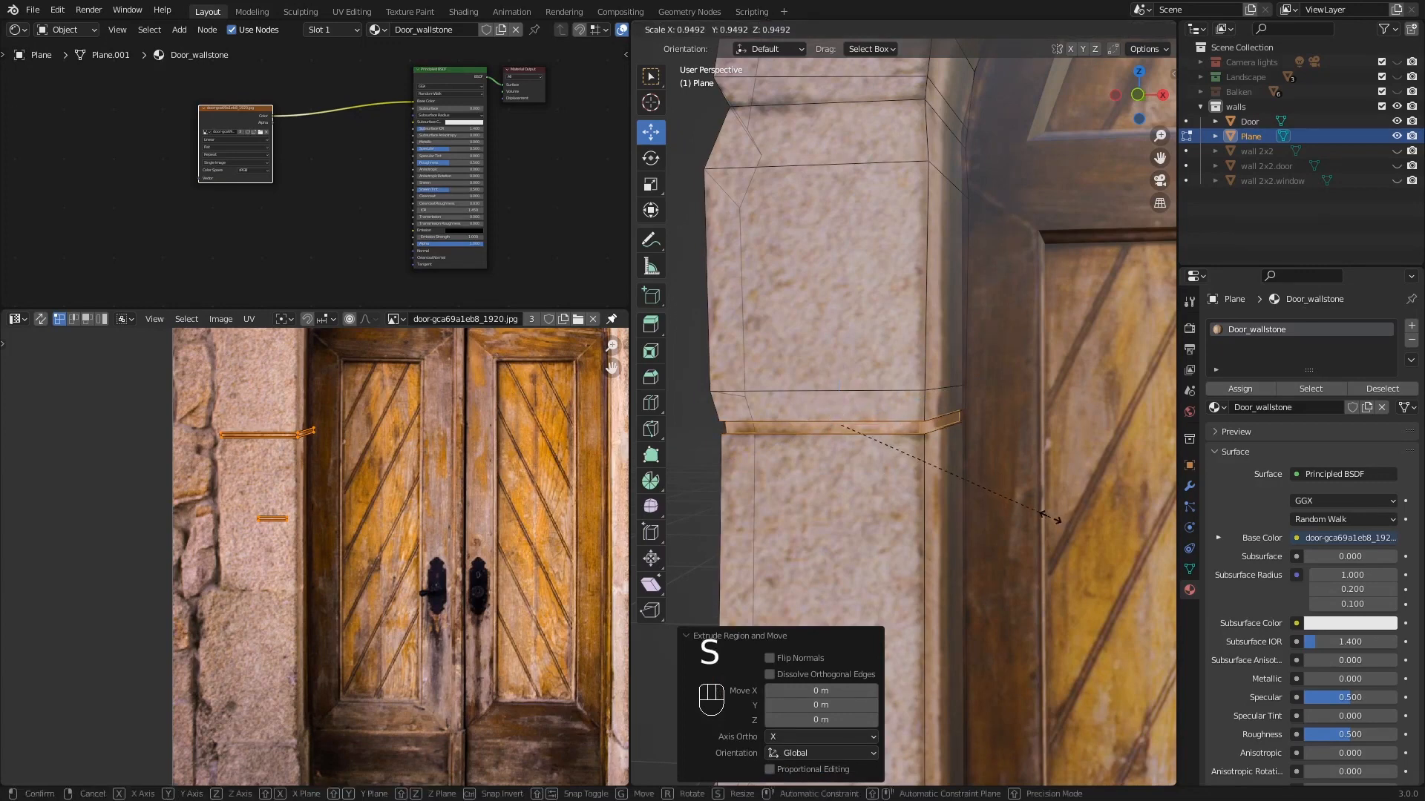
pyautogui.click(1053, 518)
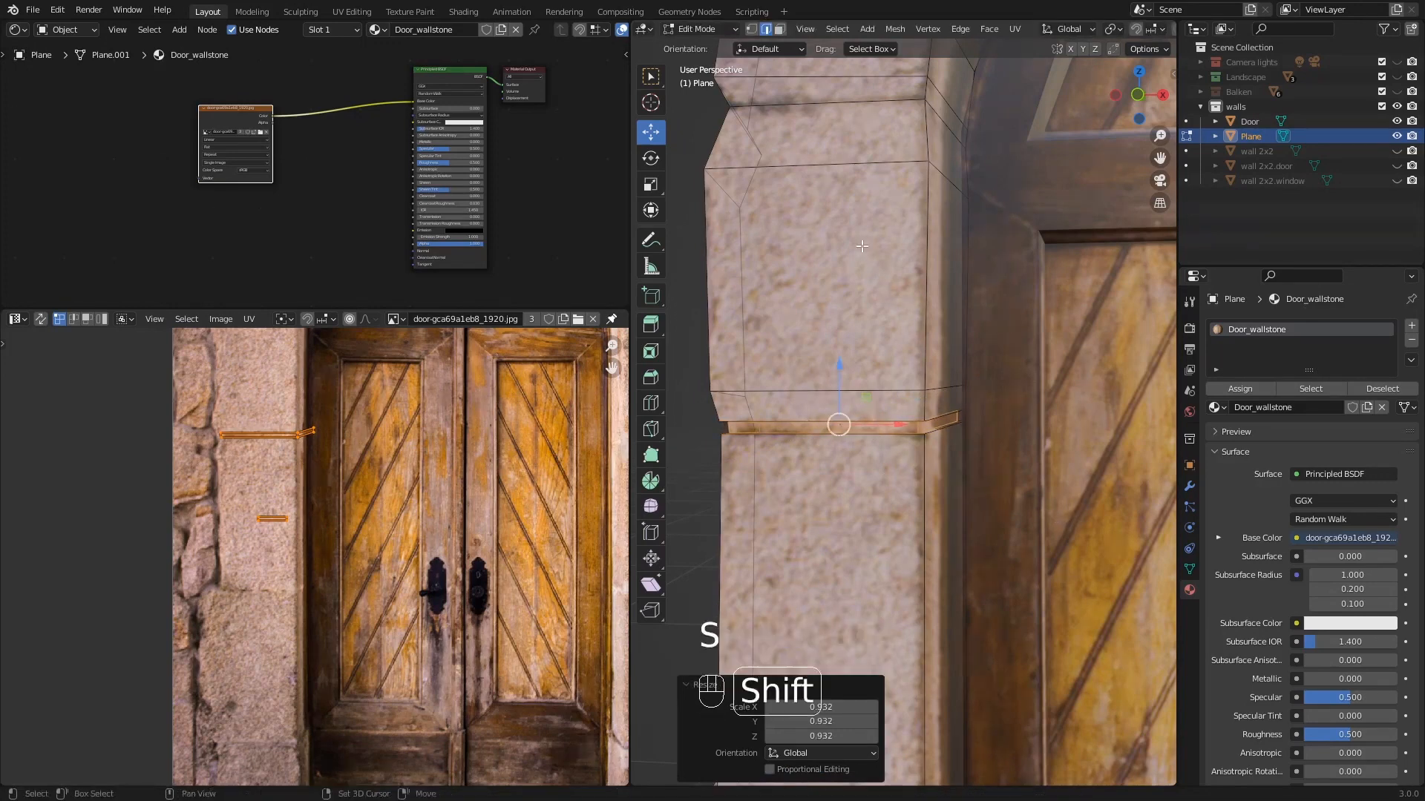
# - Bevel the joint edge loop at the base of the arch with a width of about 0.0054 m and one segment
pyautogui.keyDown('shift'); pyautogui.moveTo(1054, 518); pyautogui.dragTo(874, 402, button='middle'); pyautogui.keyUp('shift')
pyautogui.keyDown('alt'); pyautogui.click(873, 399); pyautogui.keyUp('alt')
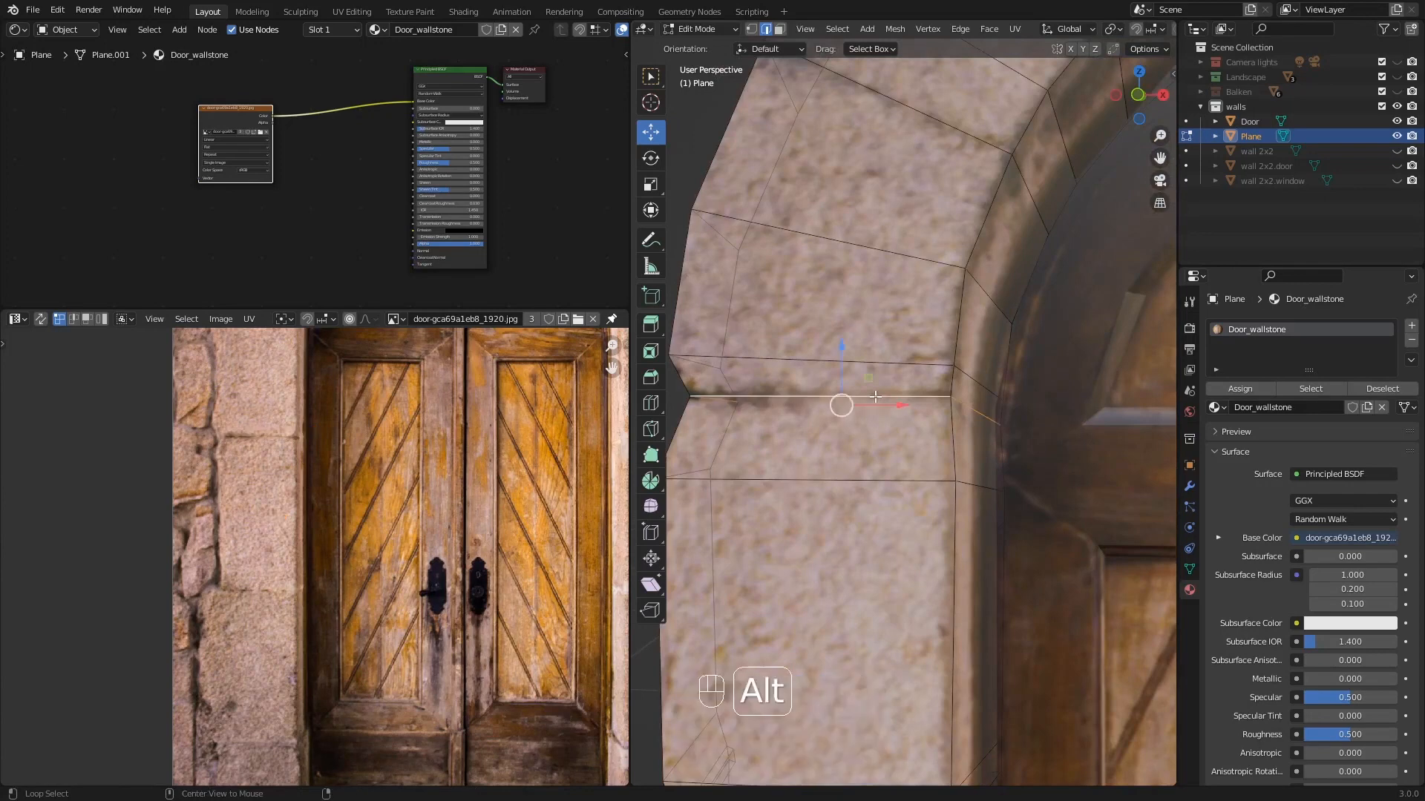
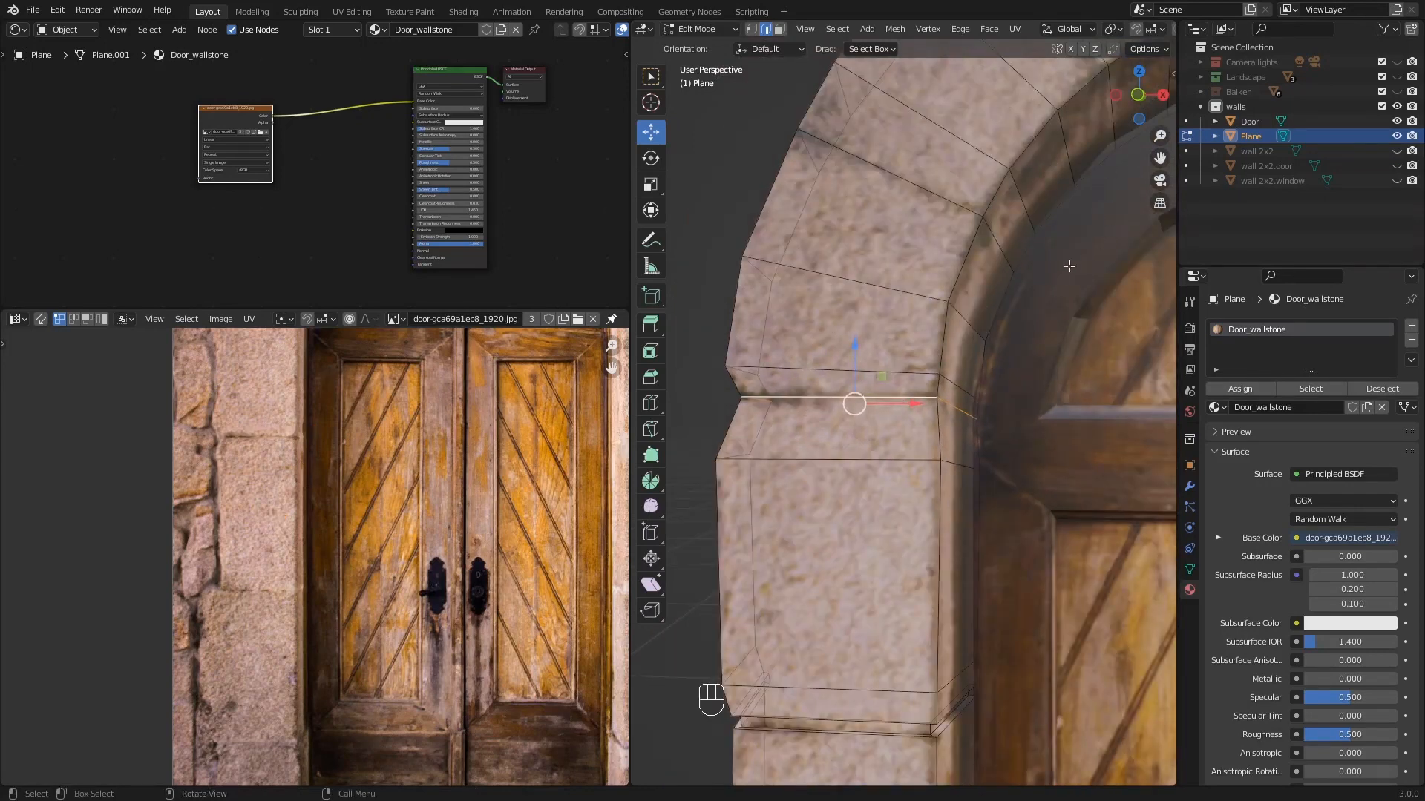
pyautogui.moveTo(936, 380); pyautogui.dragTo(956, 421, button='middle')
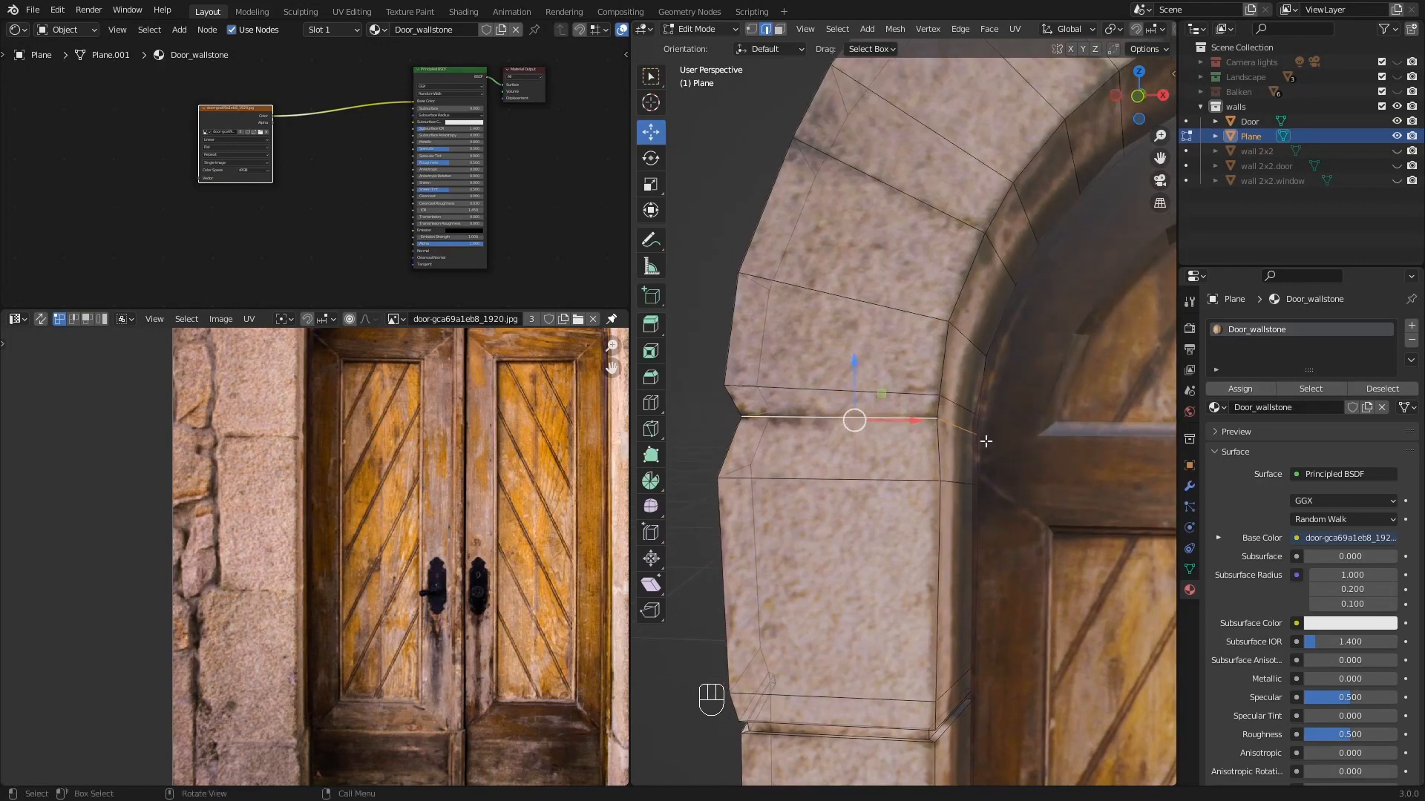
pyautogui.hotkey('ctrl', 'b')
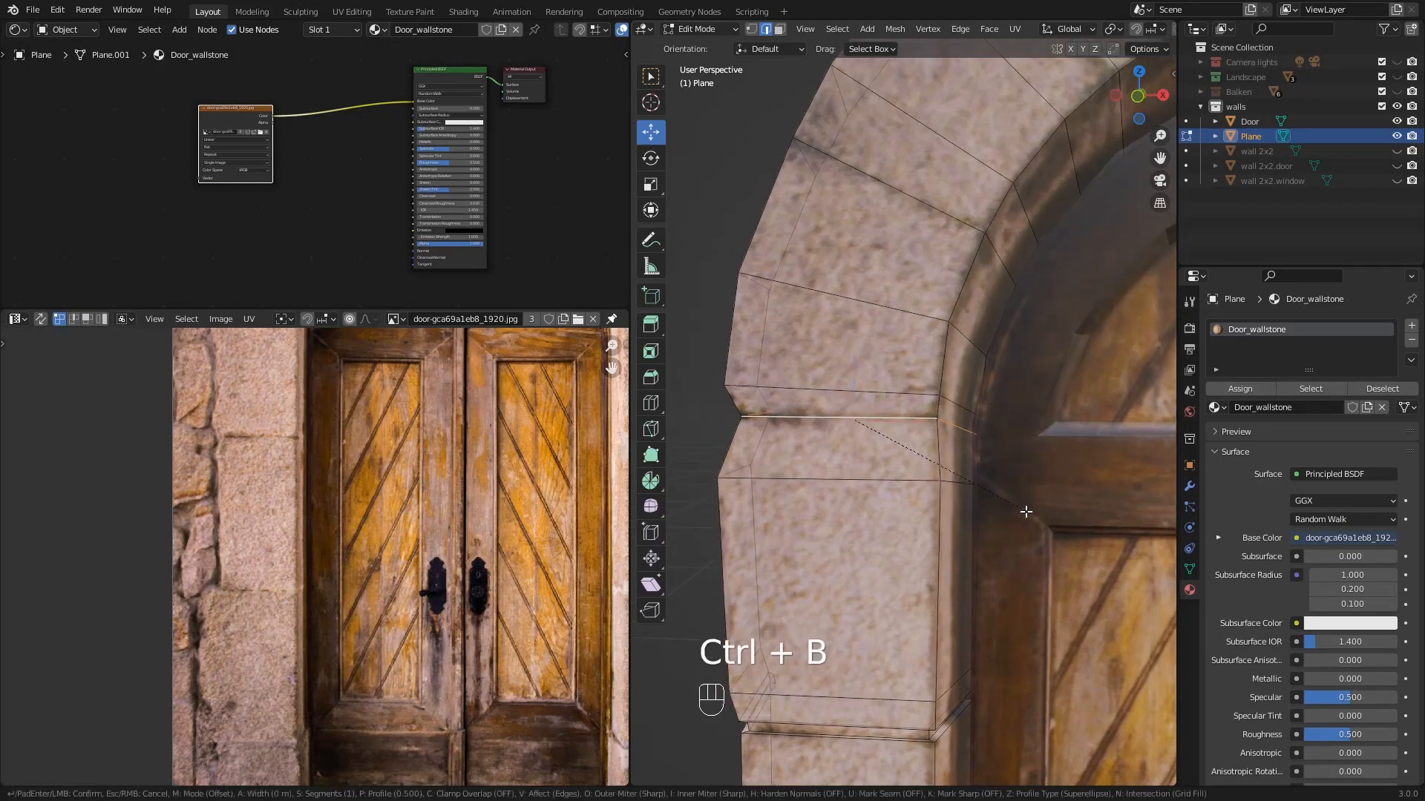
pyautogui.click(1028, 517)
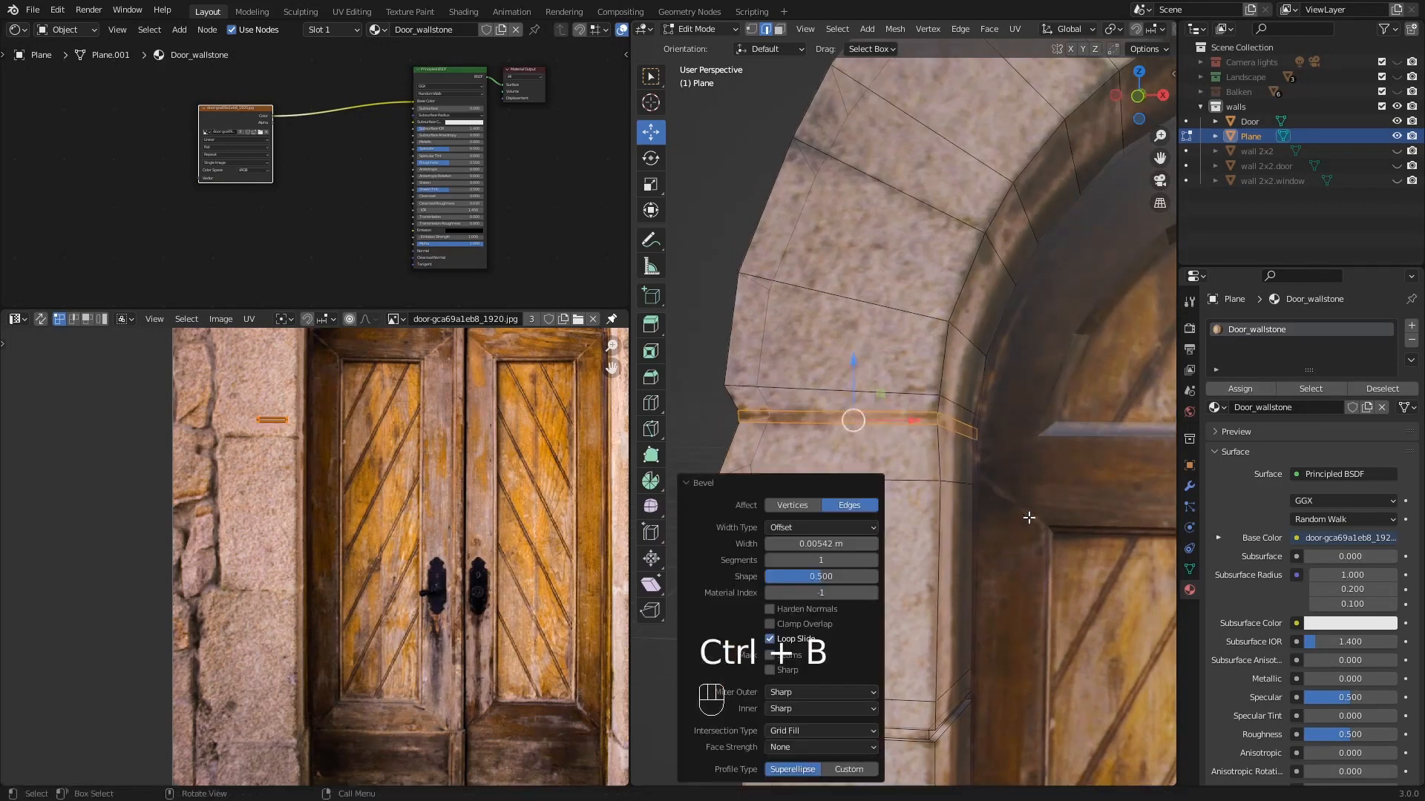
# - Extrude the beveled strip at the base of the arch in place and scale it inward to about 0.925
pyautogui.press('e')
pyautogui.rightClick(1077, 479)
pyautogui.press('s')
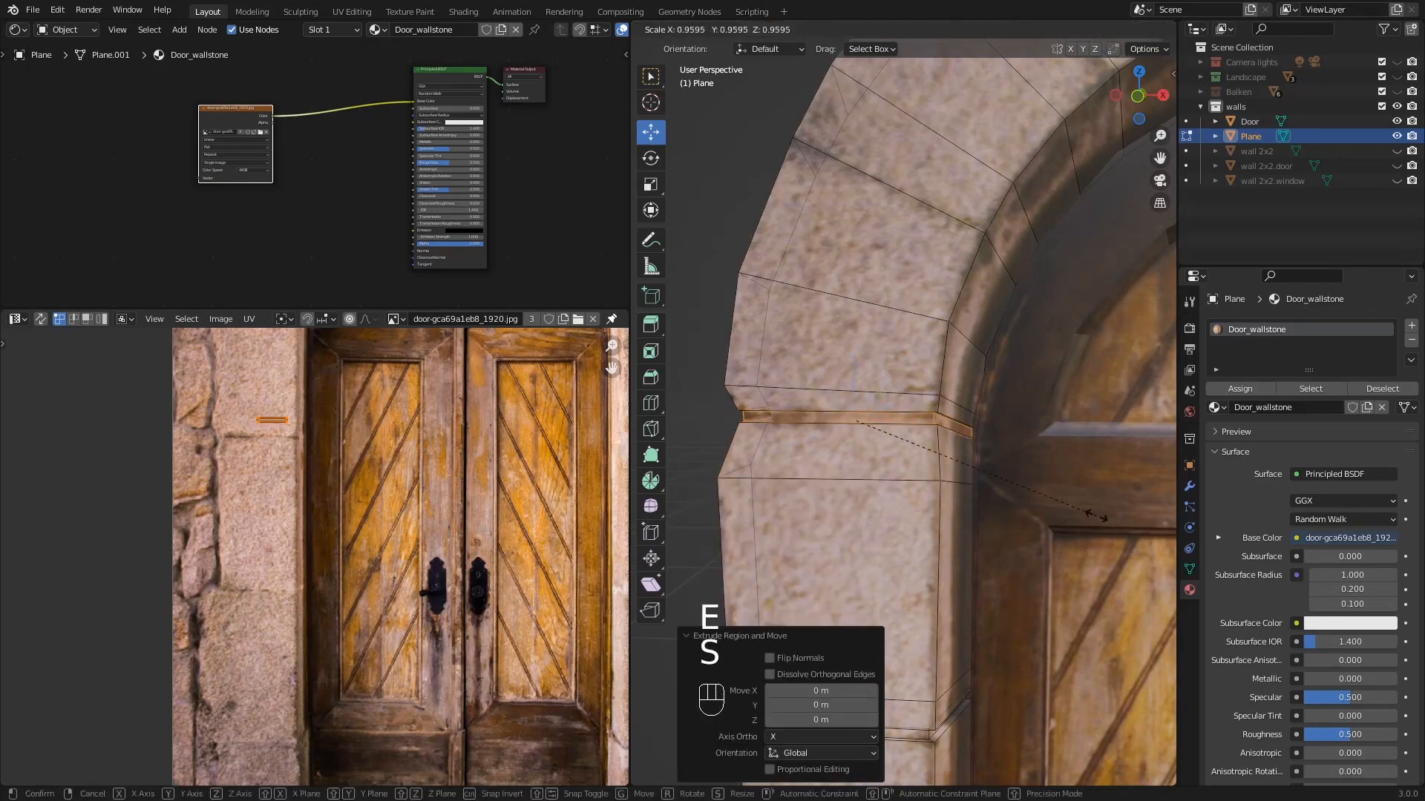
pyautogui.click(1088, 509)
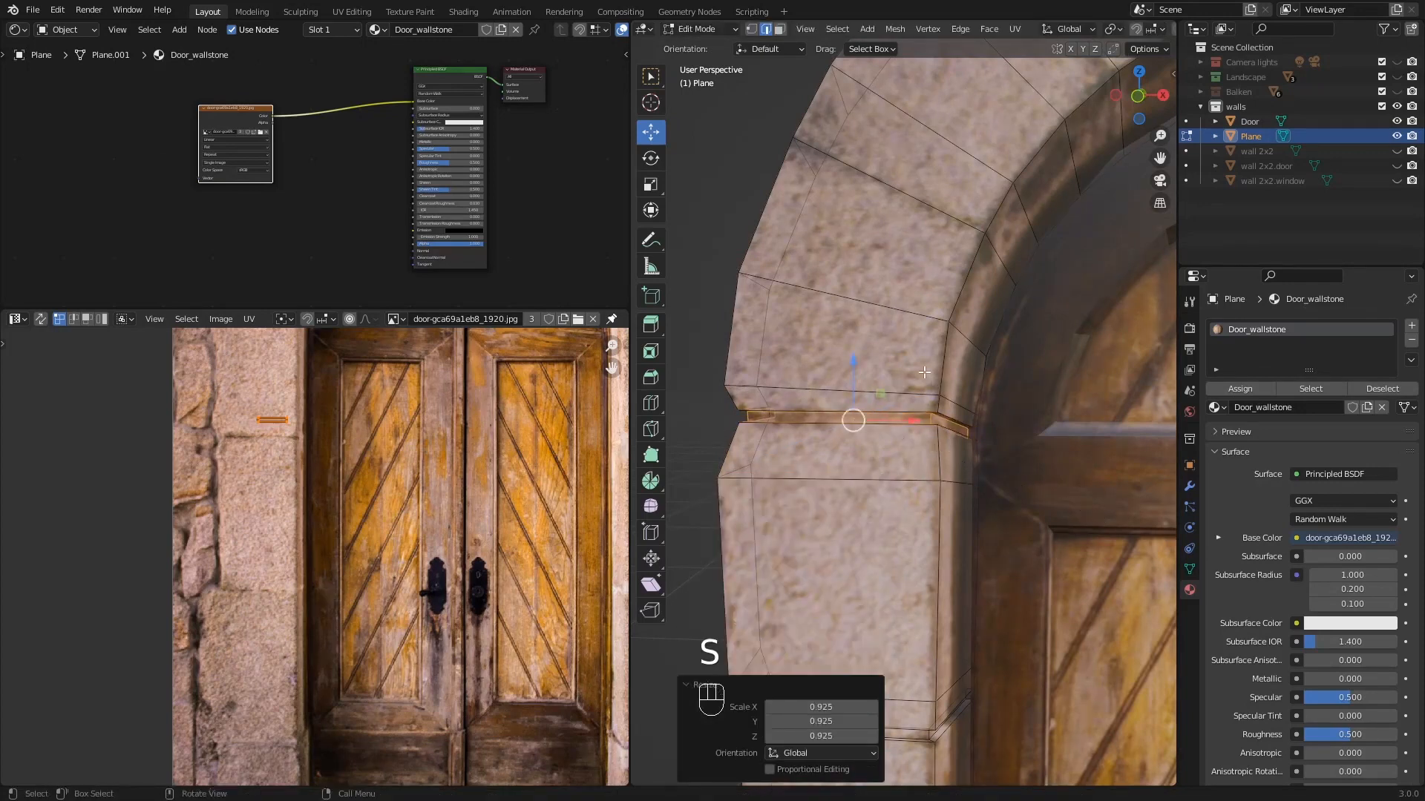
# - Bevel the first joint loop above the arch base by about 0.0037 m with one segment, then extrude the strip and scale it to about 0.94
pyautogui.keyDown('shift'); pyautogui.moveTo(924, 223); pyautogui.dragTo(876, 405, button='middle'); pyautogui.keyUp('shift')
pyautogui.keyDown('alt'); pyautogui.click(871, 403); pyautogui.keyUp('alt')
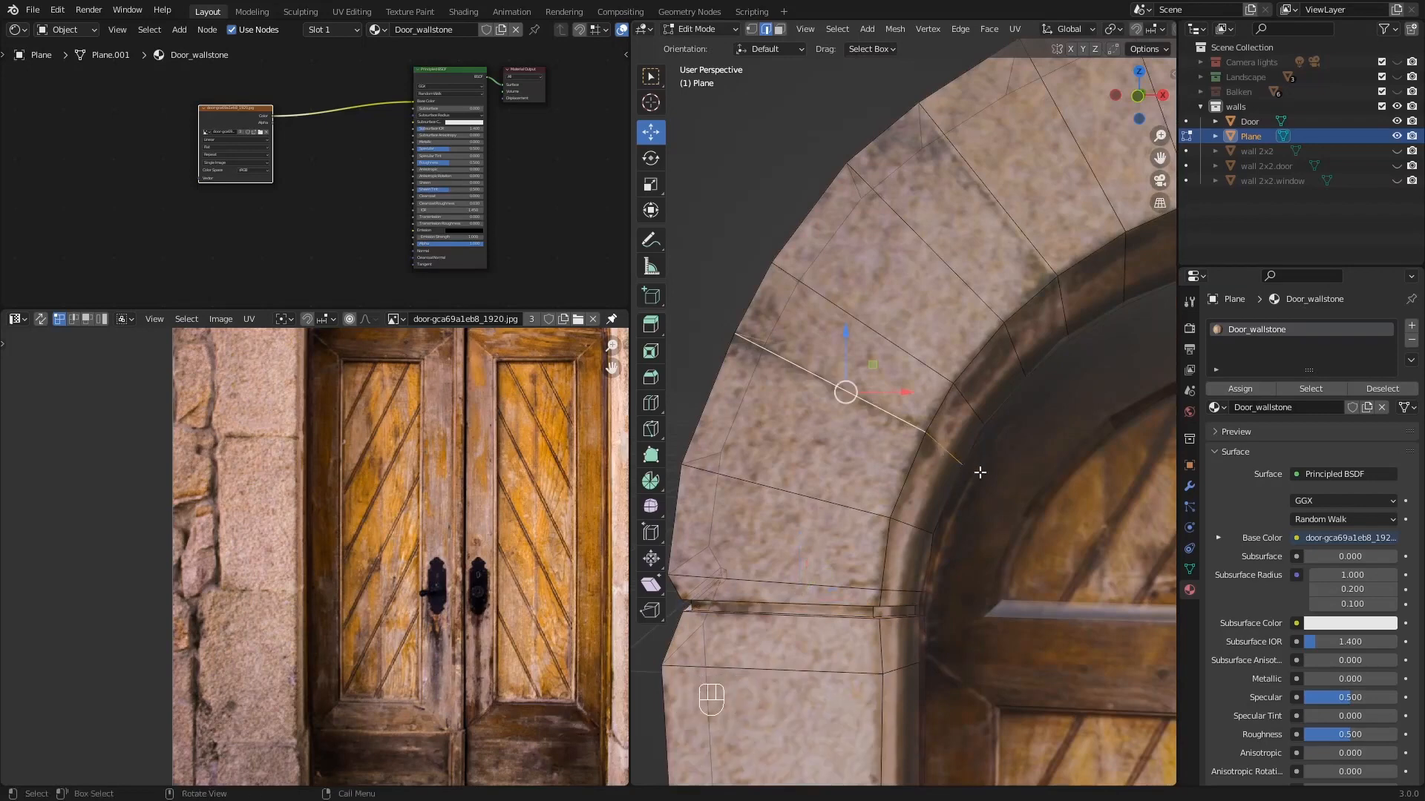
pyautogui.keyDown('shift'); pyautogui.moveTo(990, 475); pyautogui.dragTo(980, 493, button='middle'); pyautogui.keyUp('shift')
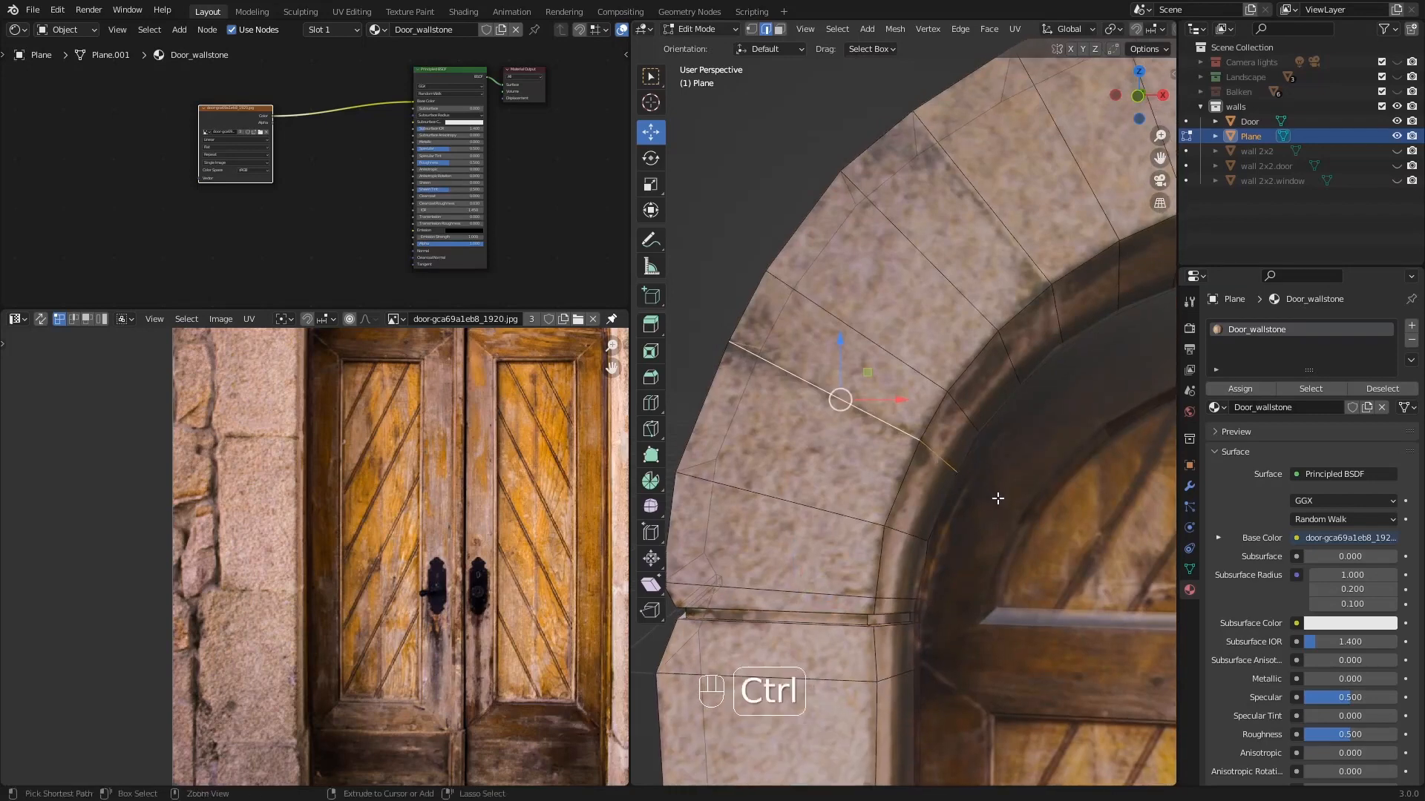
pyautogui.hotkey('ctrl', 'b')
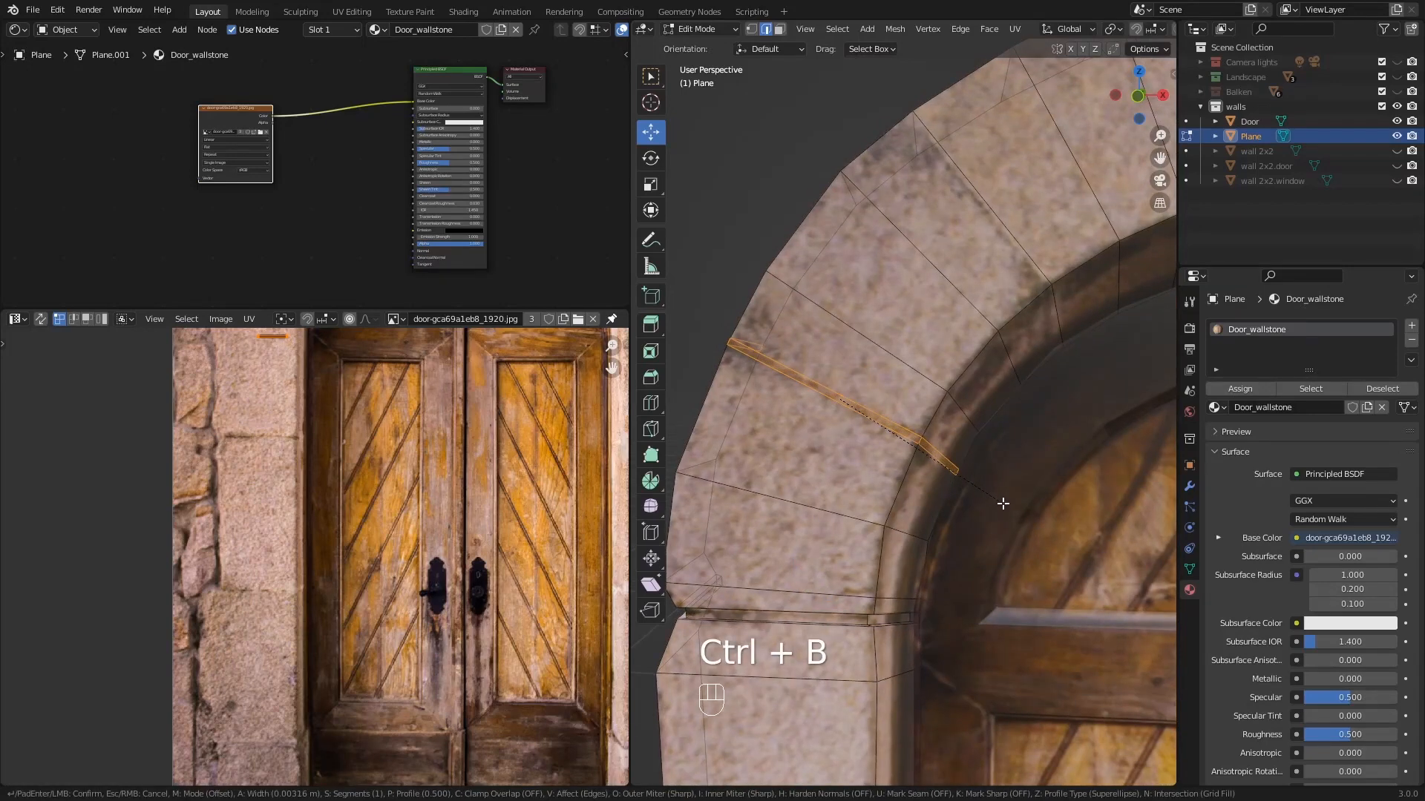
pyautogui.click(1003, 504)
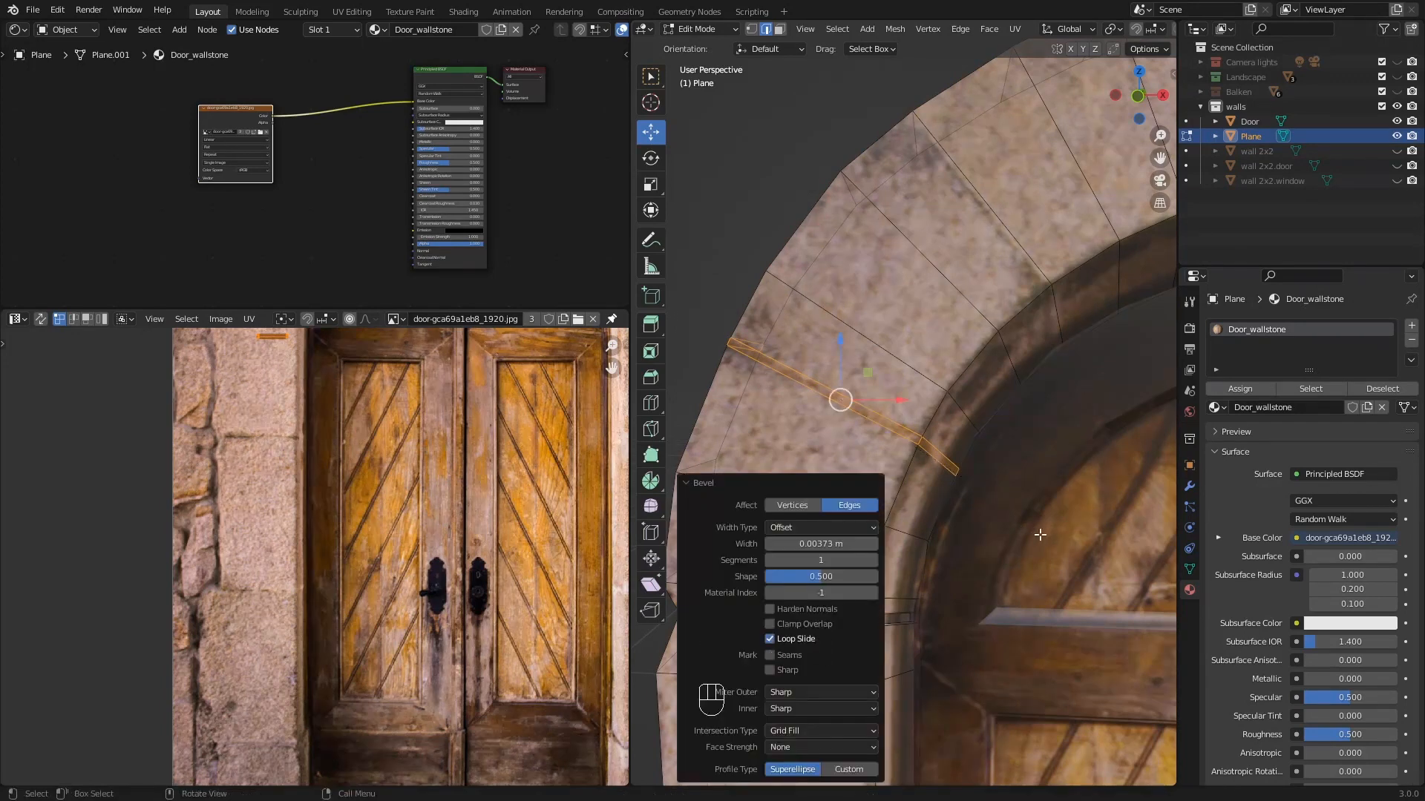
pyautogui.press('e')
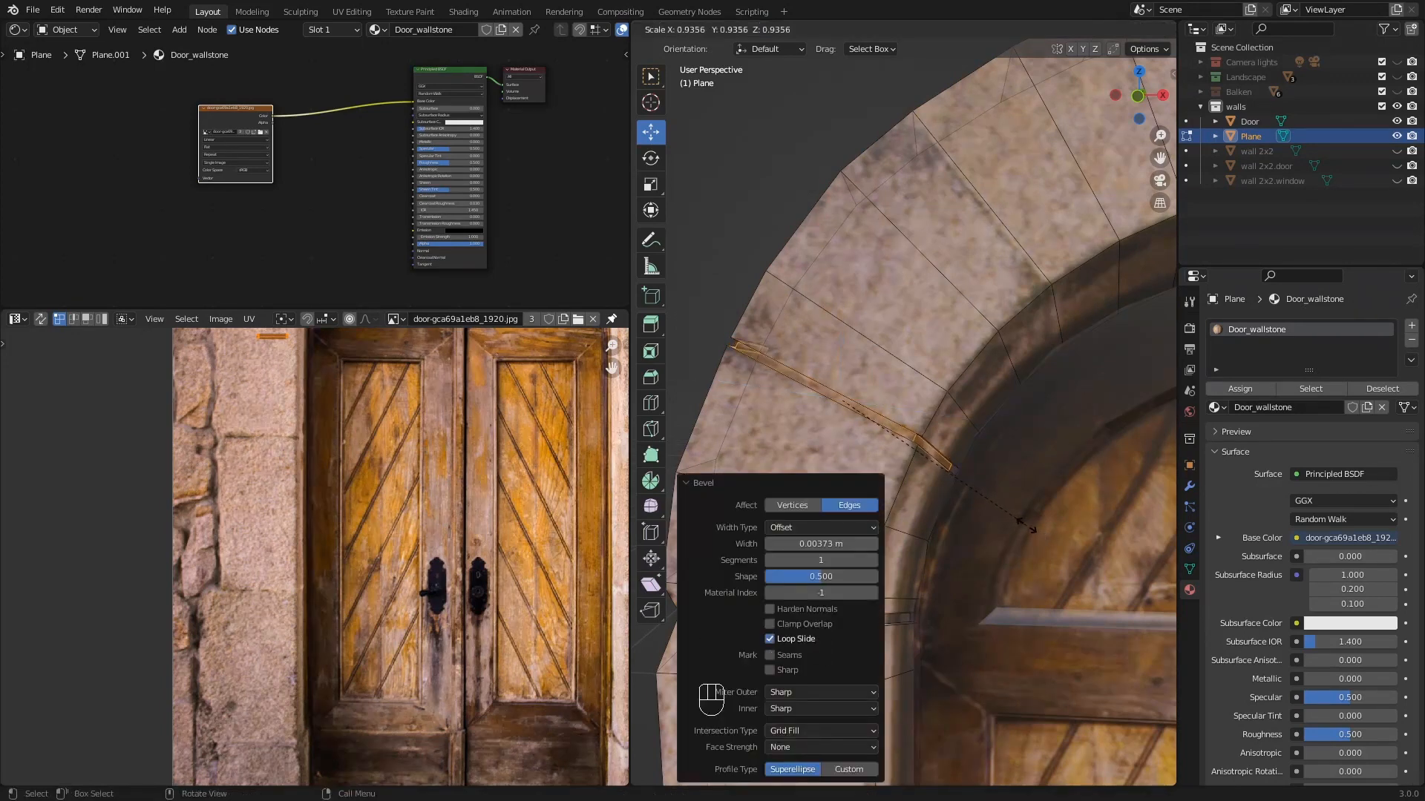
pyautogui.click(1026, 525)
# - Bevel the second joint edge loop up the arch's left side with a width of about 0.0033 m and one segment
pyautogui.keyDown('shift'); pyautogui.moveTo(1015, 241); pyautogui.dragTo(885, 391, button='middle'); pyautogui.keyUp('shift')
pyautogui.keyDown('alt'); pyautogui.click(898, 429); pyautogui.keyUp('alt')
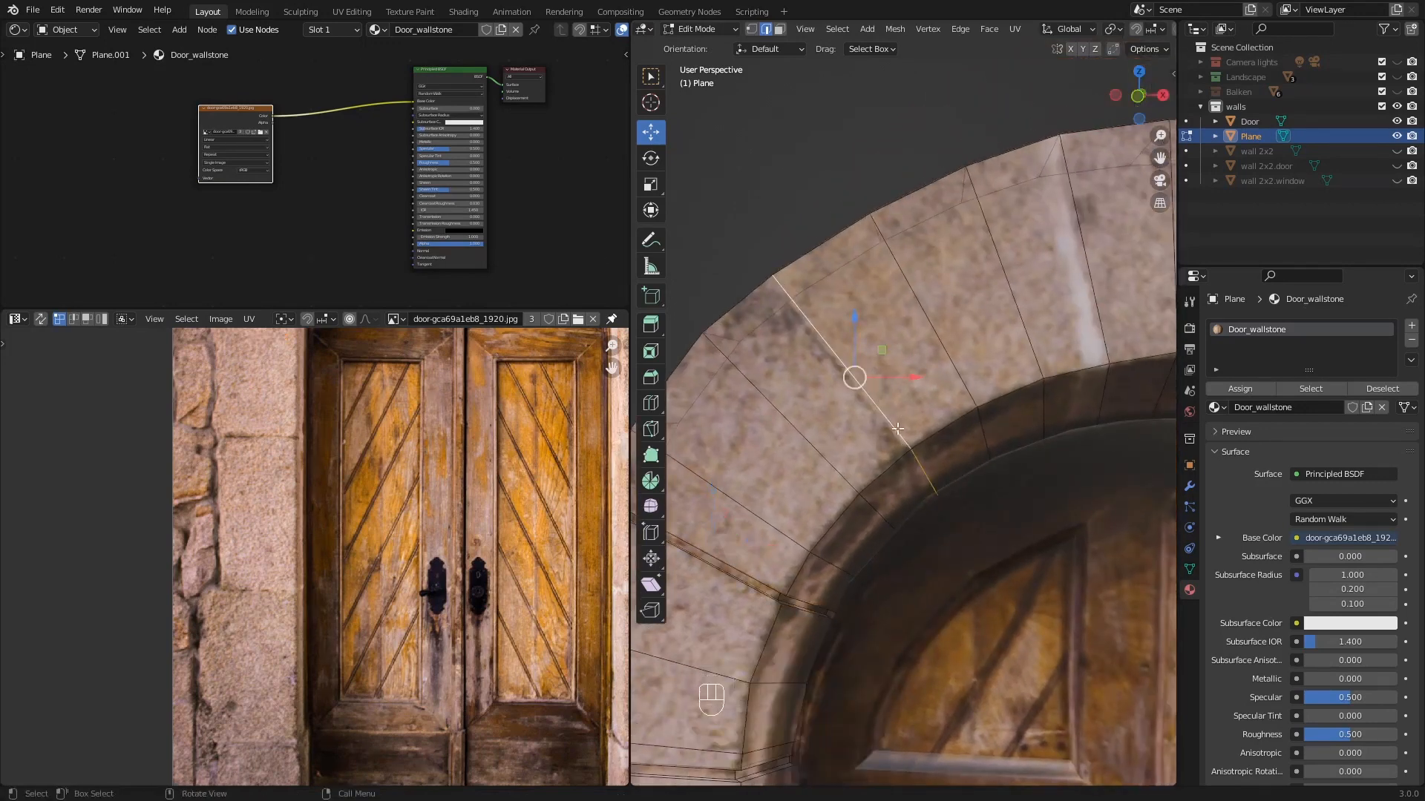
pyautogui.hotkey('ctrl', 'b')
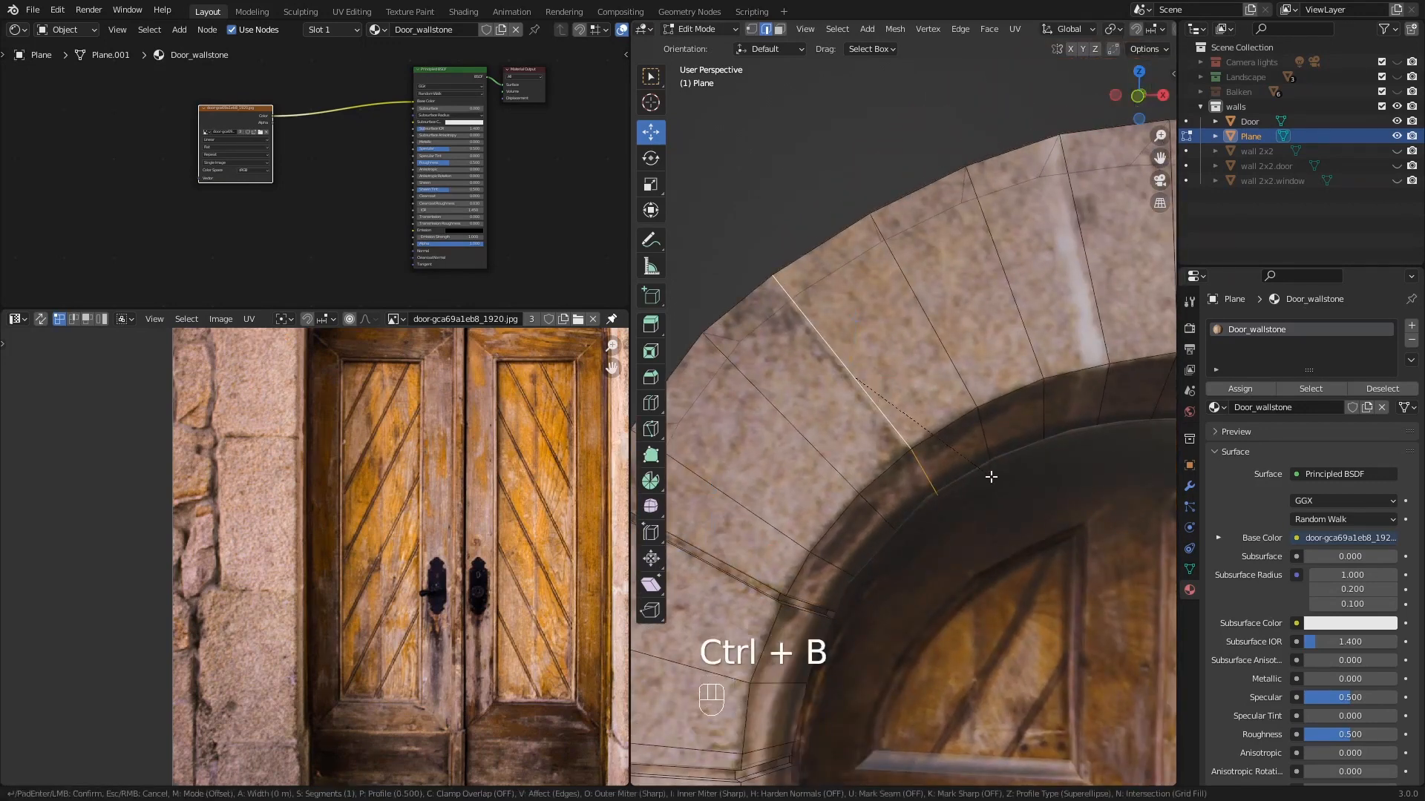
pyautogui.click(993, 480)
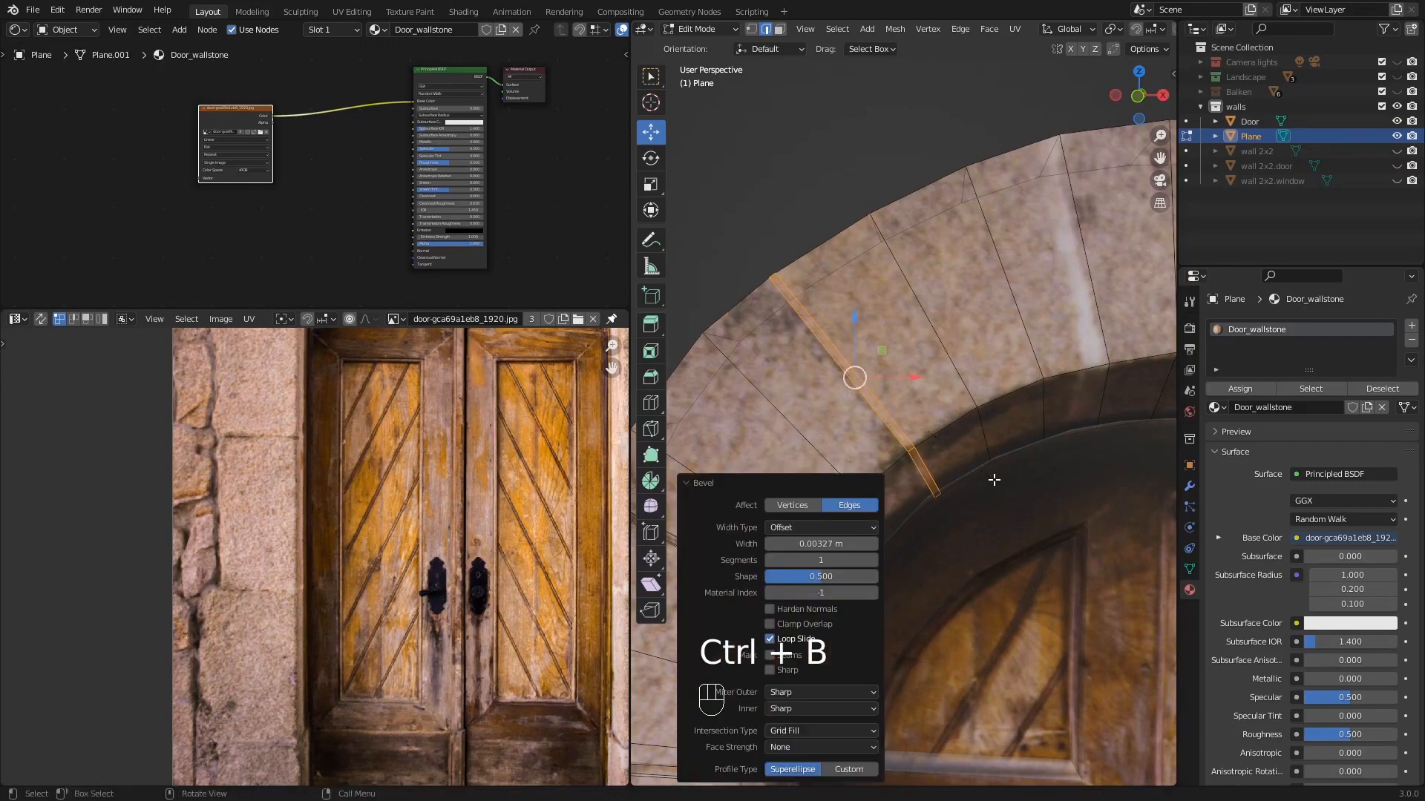
# - Extrude the second arch joint's beveled strip in place and scale it inward to about 0.94
pyautogui.press('s')
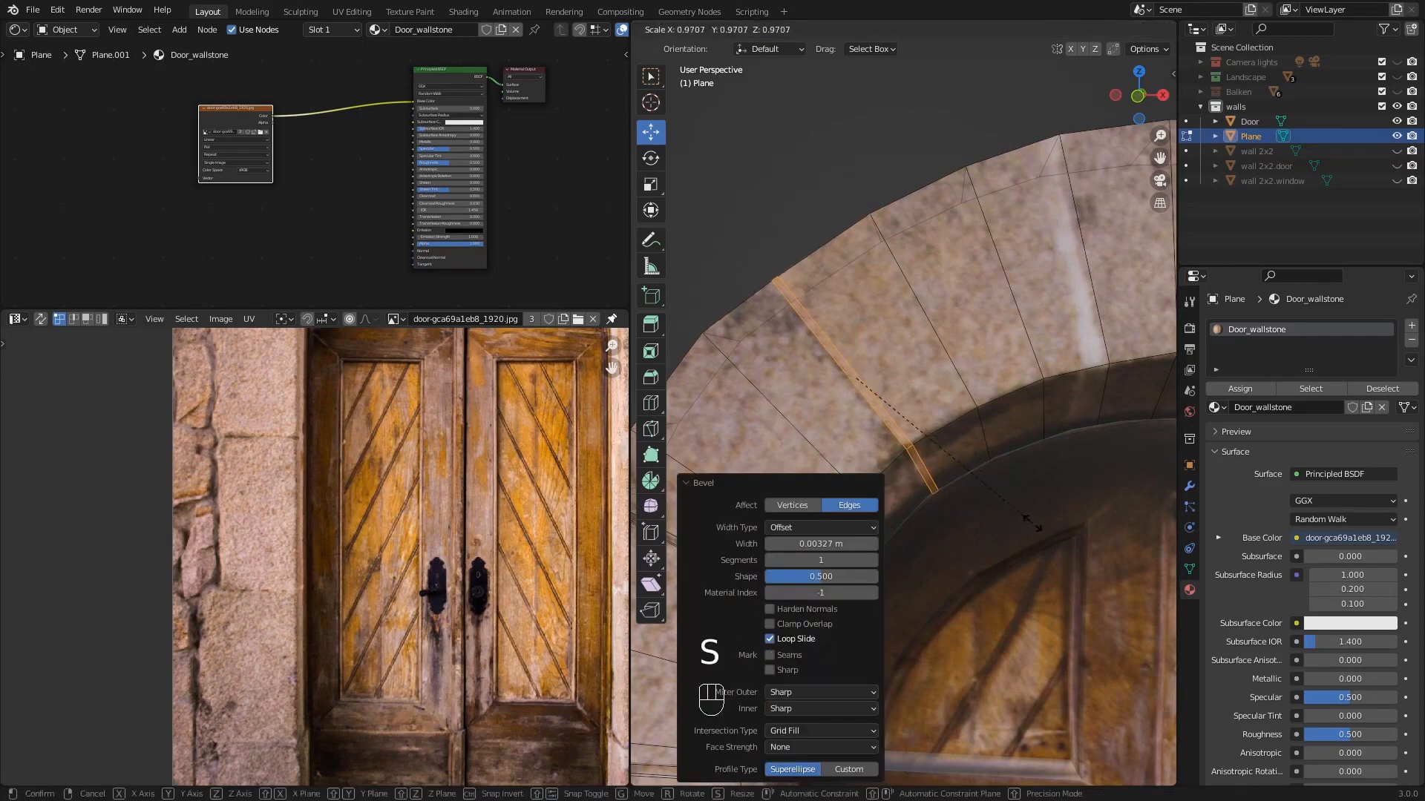
pyautogui.rightClick(1032, 523)
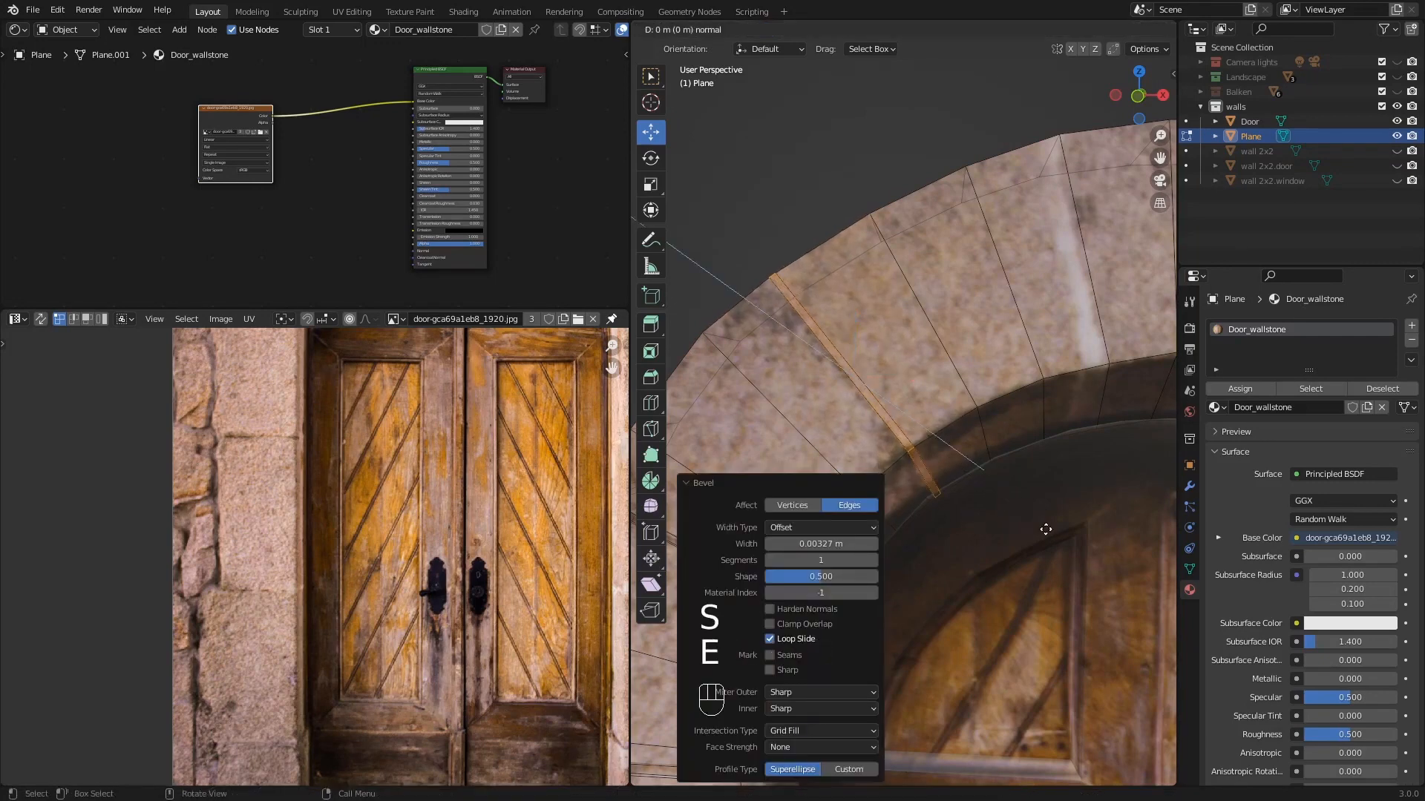
pyautogui.press('e')
pyautogui.press('s')
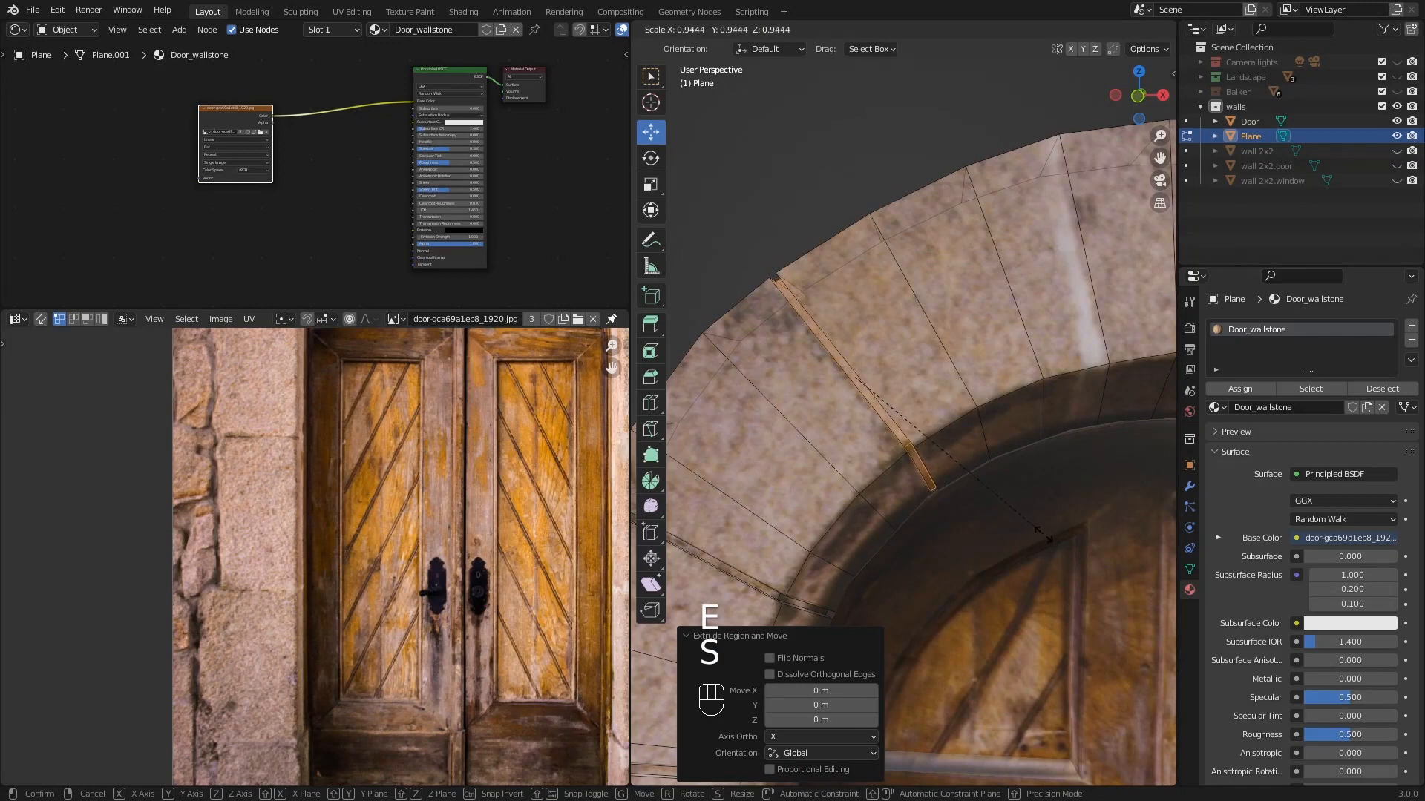
pyautogui.click(1039, 528)
# - Bevel the joint edge loop by the pale mortar streak left of the arch's crown, with a width of about 0.0086 m and one segment
pyautogui.keyDown('shift'); pyautogui.moveTo(1039, 530); pyautogui.dragTo(883, 256, button='middle'); pyautogui.keyUp('shift')
pyautogui.keyDown('alt'); pyautogui.click(942, 360); pyautogui.keyUp('alt')
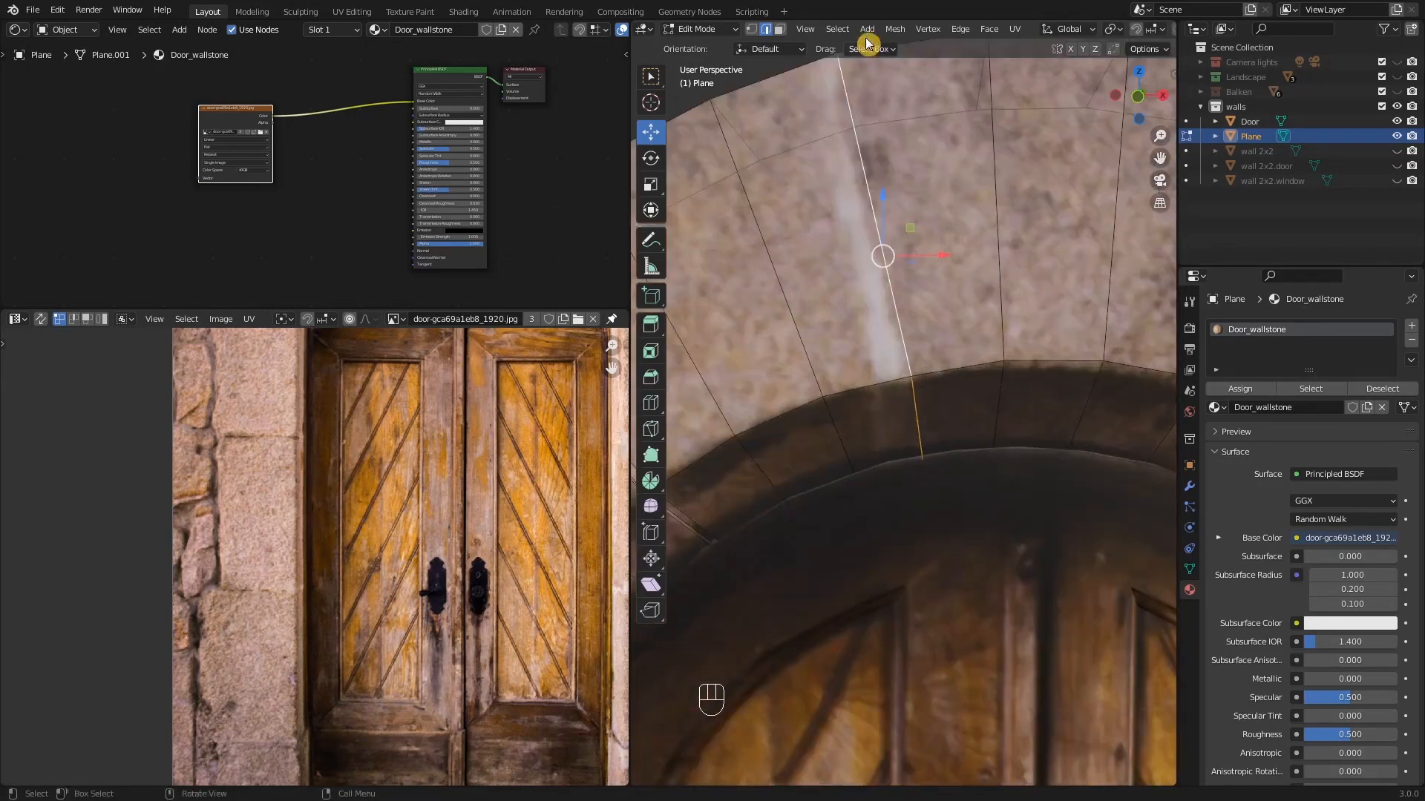
pyautogui.click(751, 30)
pyautogui.keyDown('shift'); pyautogui.moveTo(938, 360); pyautogui.dragTo(924, 343, button='middle'); pyautogui.keyUp('shift')
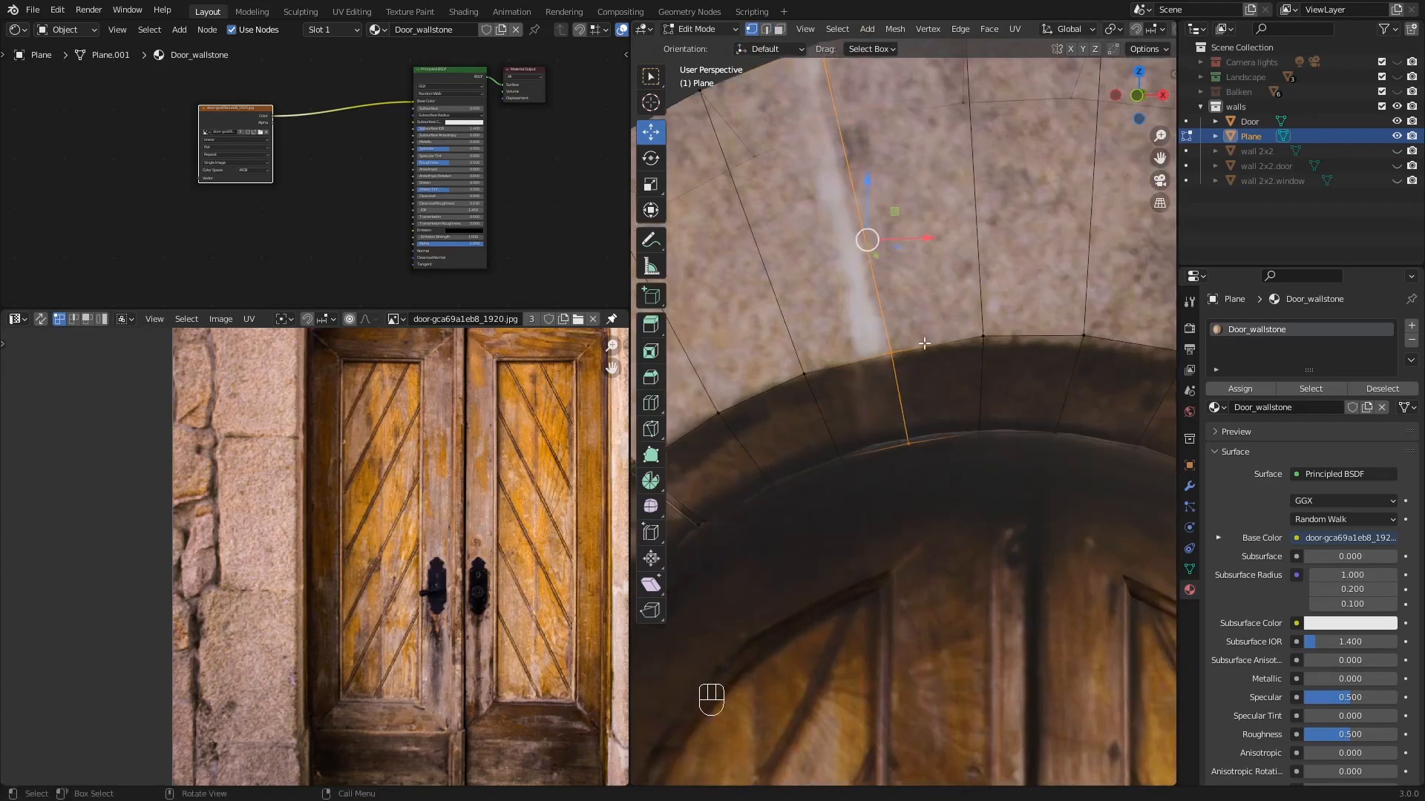
pyautogui.click(897, 351)
pyautogui.moveTo(901, 314); pyautogui.dragTo(926, 343, button='middle')
pyautogui.keyDown('alt'); pyautogui.click(901, 271); pyautogui.keyUp('alt')
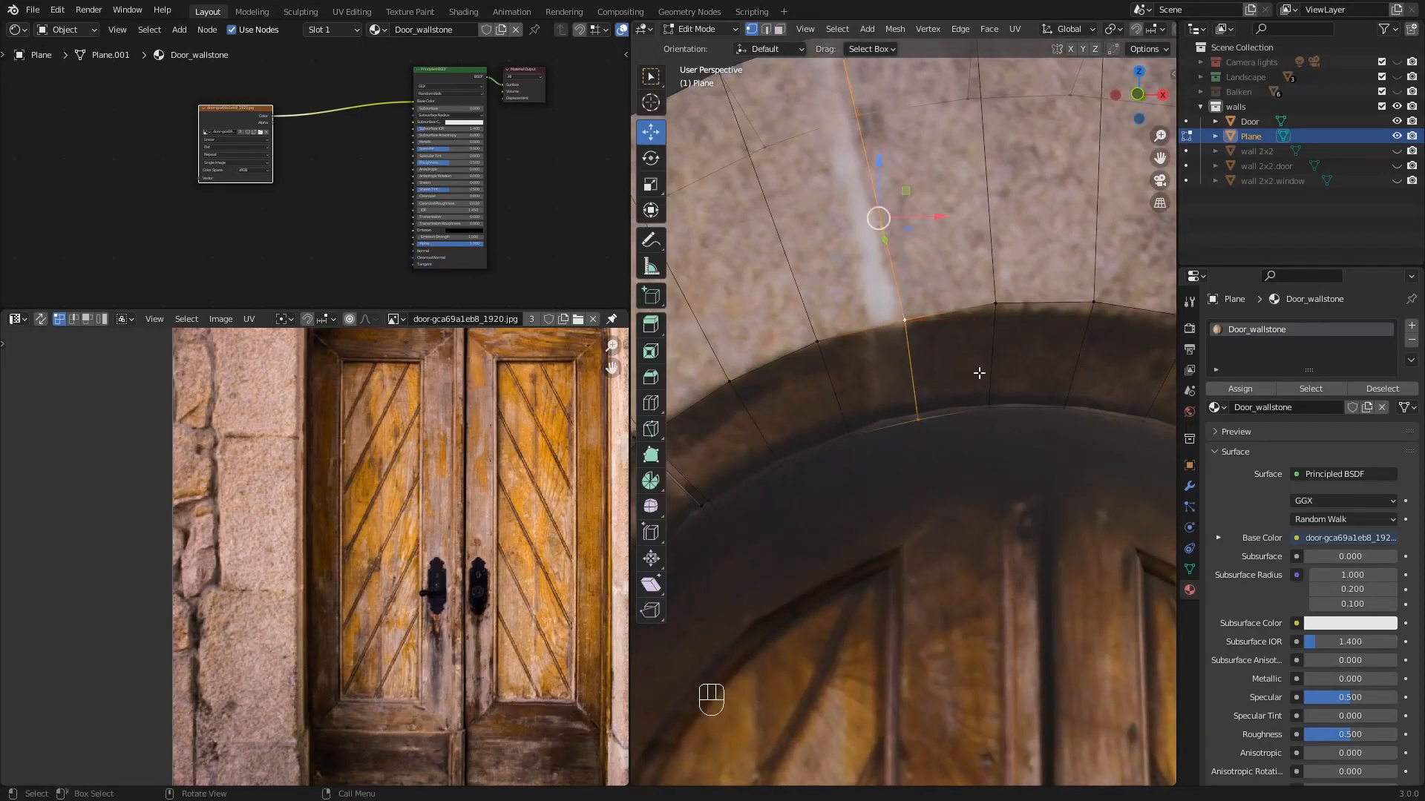
pyautogui.hotkey('ctrl', 'b')
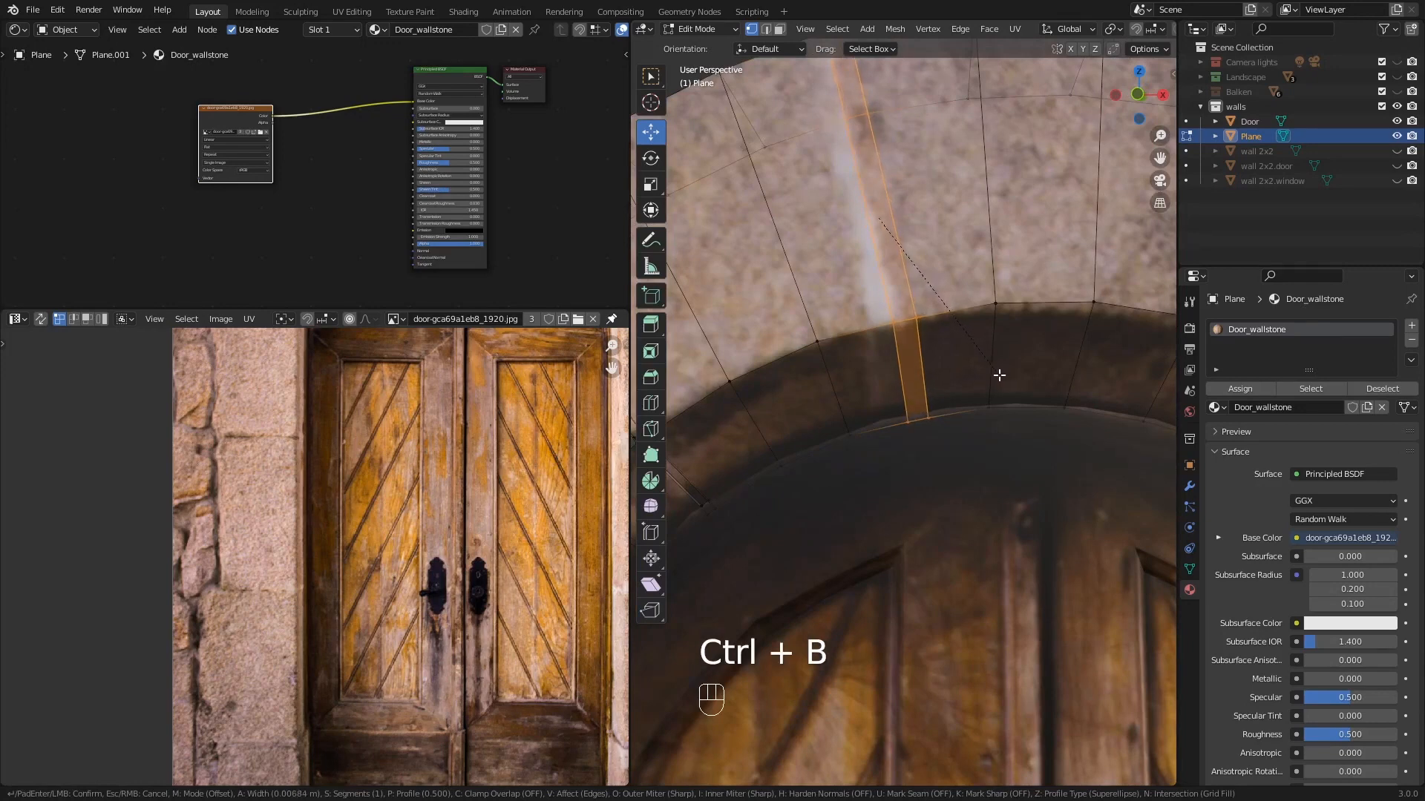
pyautogui.click(1000, 377)
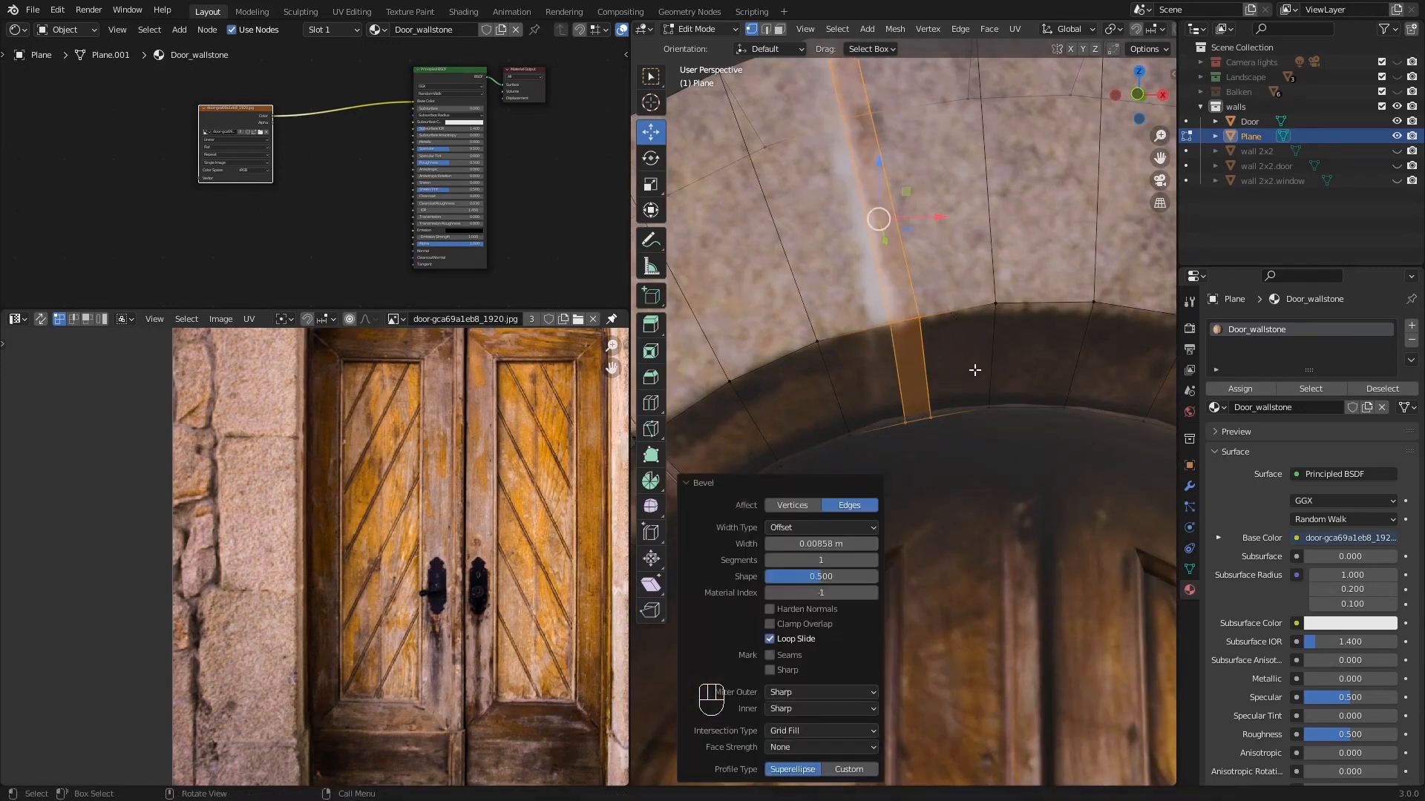
# - Add an edge loop just left of the beveled strip, then scale the strip's left edge loop inward to about 0.91 to form a groove
pyautogui.press('ctrl')
pyautogui.hotkey('ctrl', 'r')
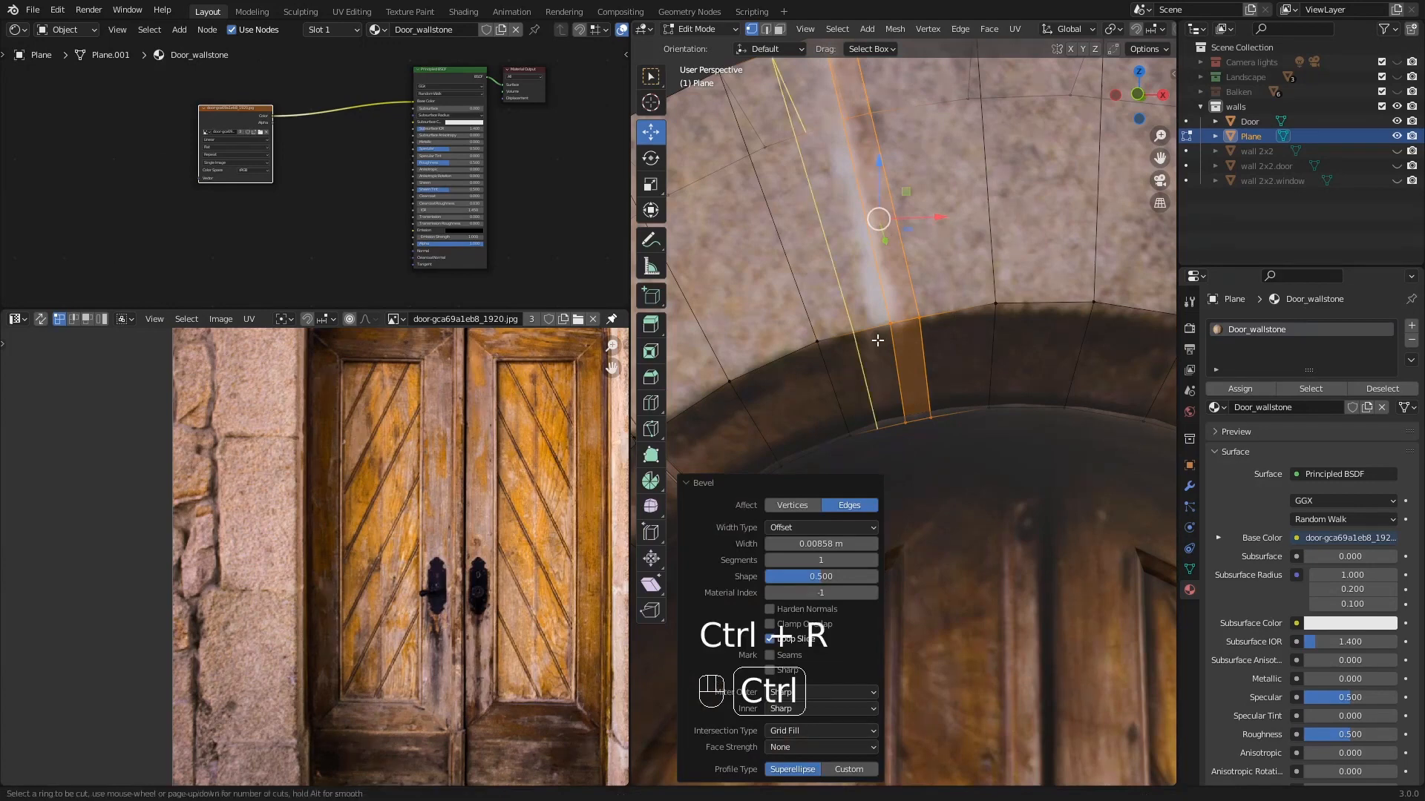
pyautogui.click(881, 339)
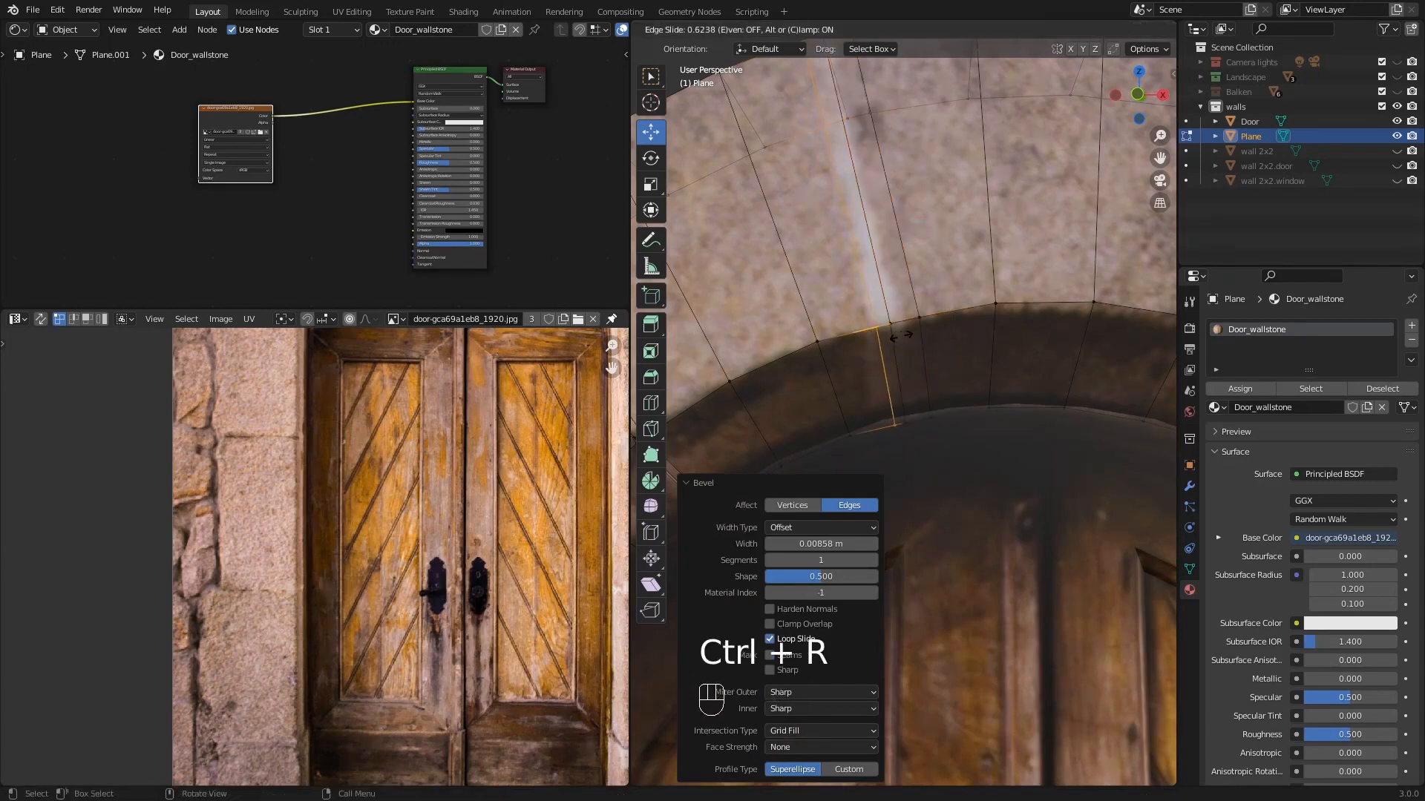
pyautogui.press('alt')
pyautogui.click(981, 397)
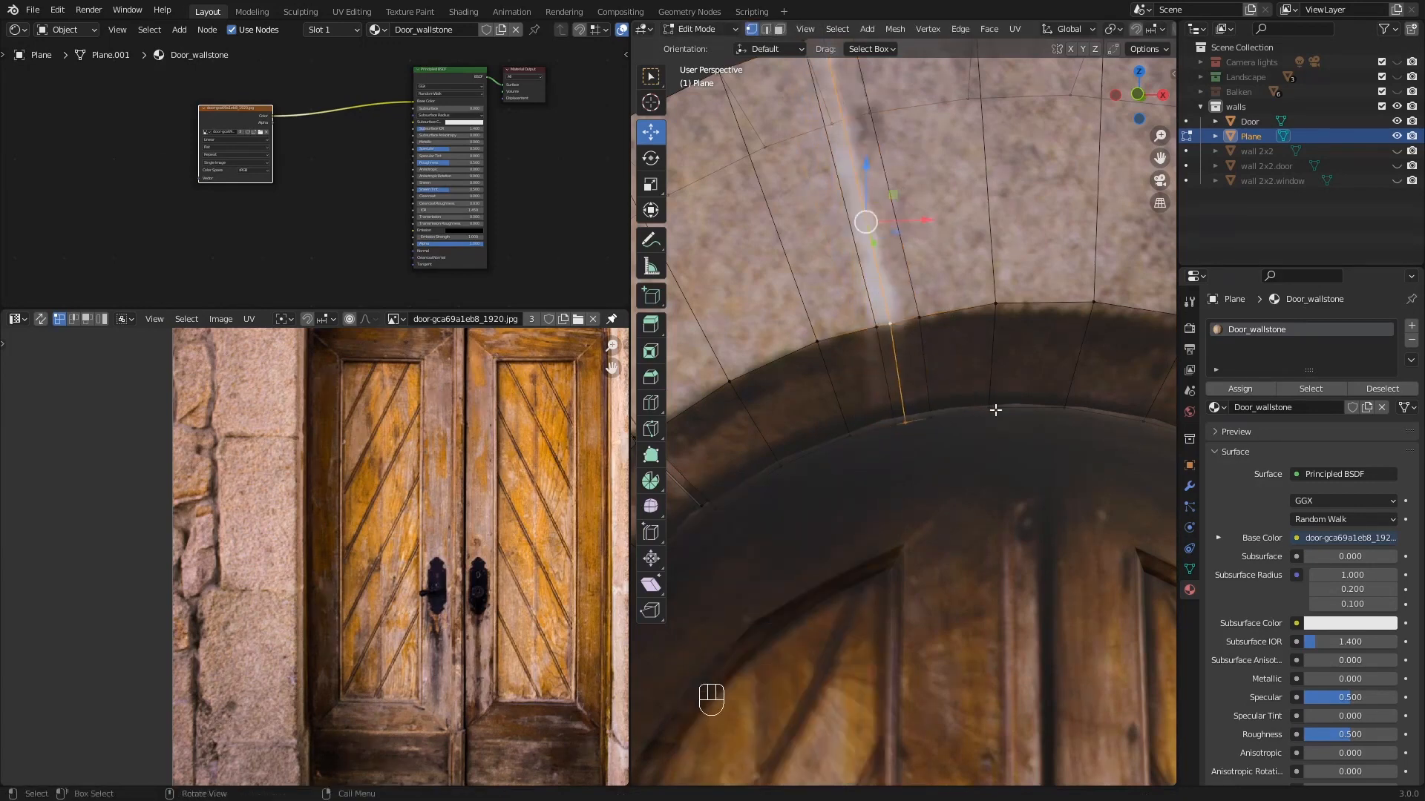
pyautogui.press('s')
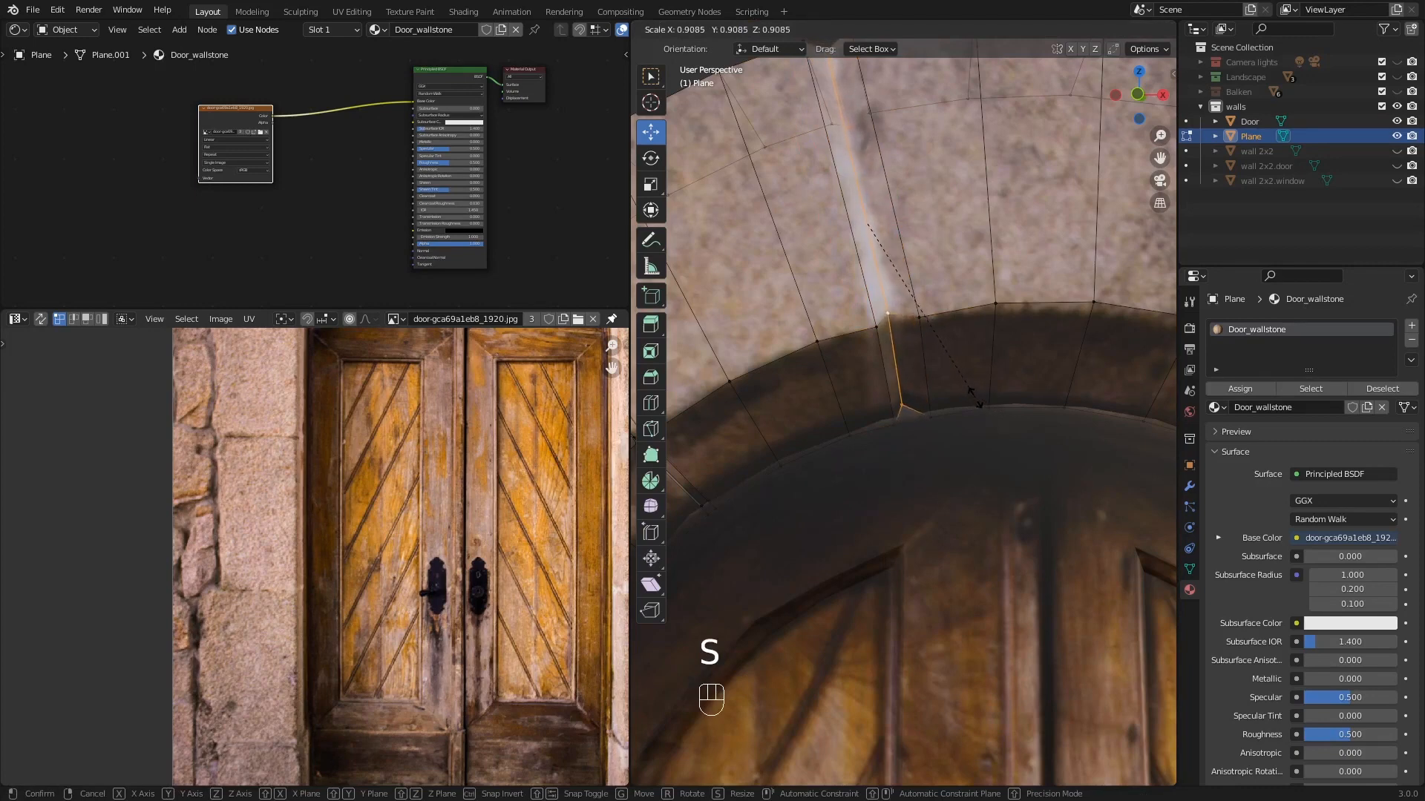
pyautogui.click(974, 398)
# - Bevel the first joint edge loop right of the arch's crown with a width of about 0.0028 m and one segment
pyautogui.scroll(-3, 974, 399)
pyautogui.keyDown('shift'); pyautogui.moveTo(974, 399); pyautogui.dragTo(819, 293, button='middle'); pyautogui.keyUp('shift')
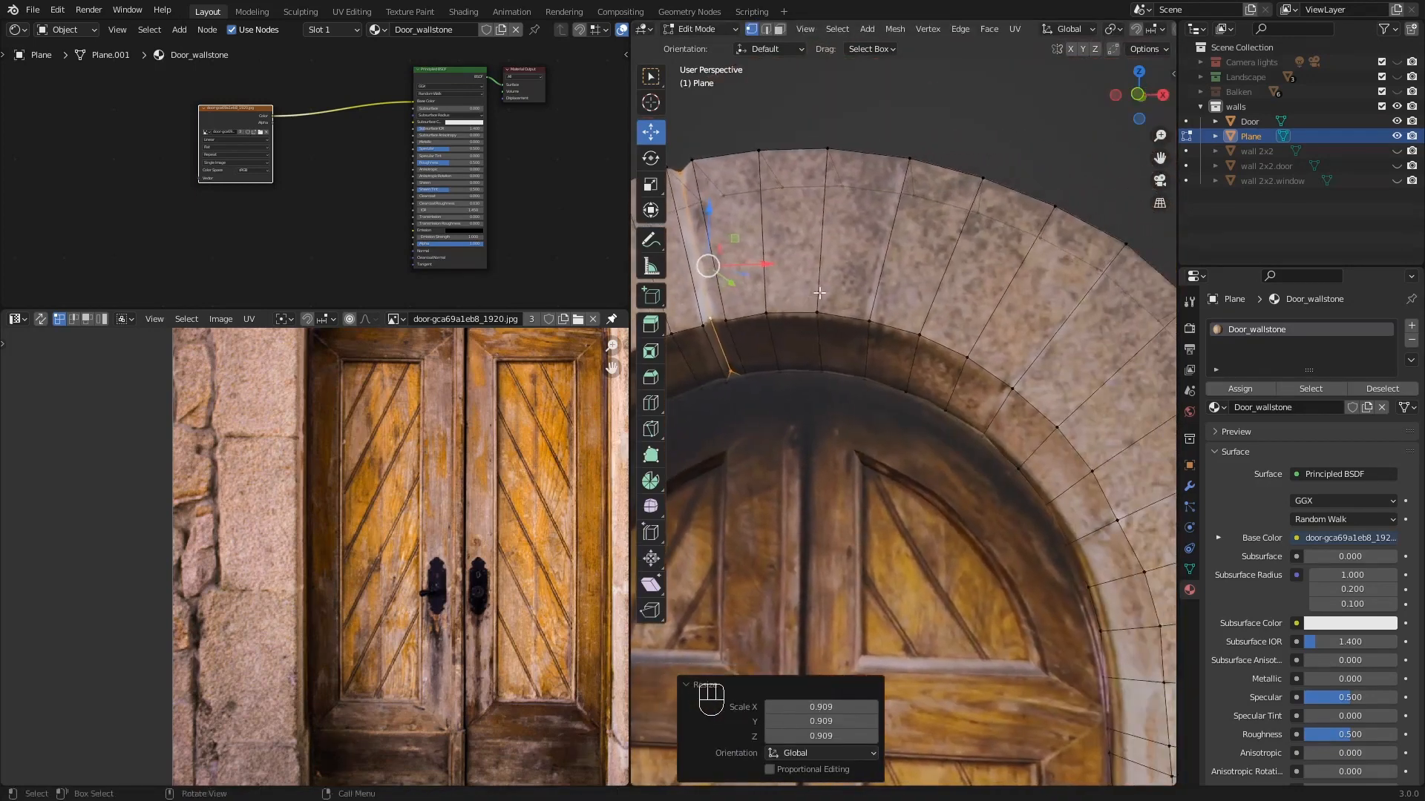
pyautogui.scroll(3, 819, 293)
pyautogui.keyDown('alt'); pyautogui.click(922, 291); pyautogui.keyUp('alt')
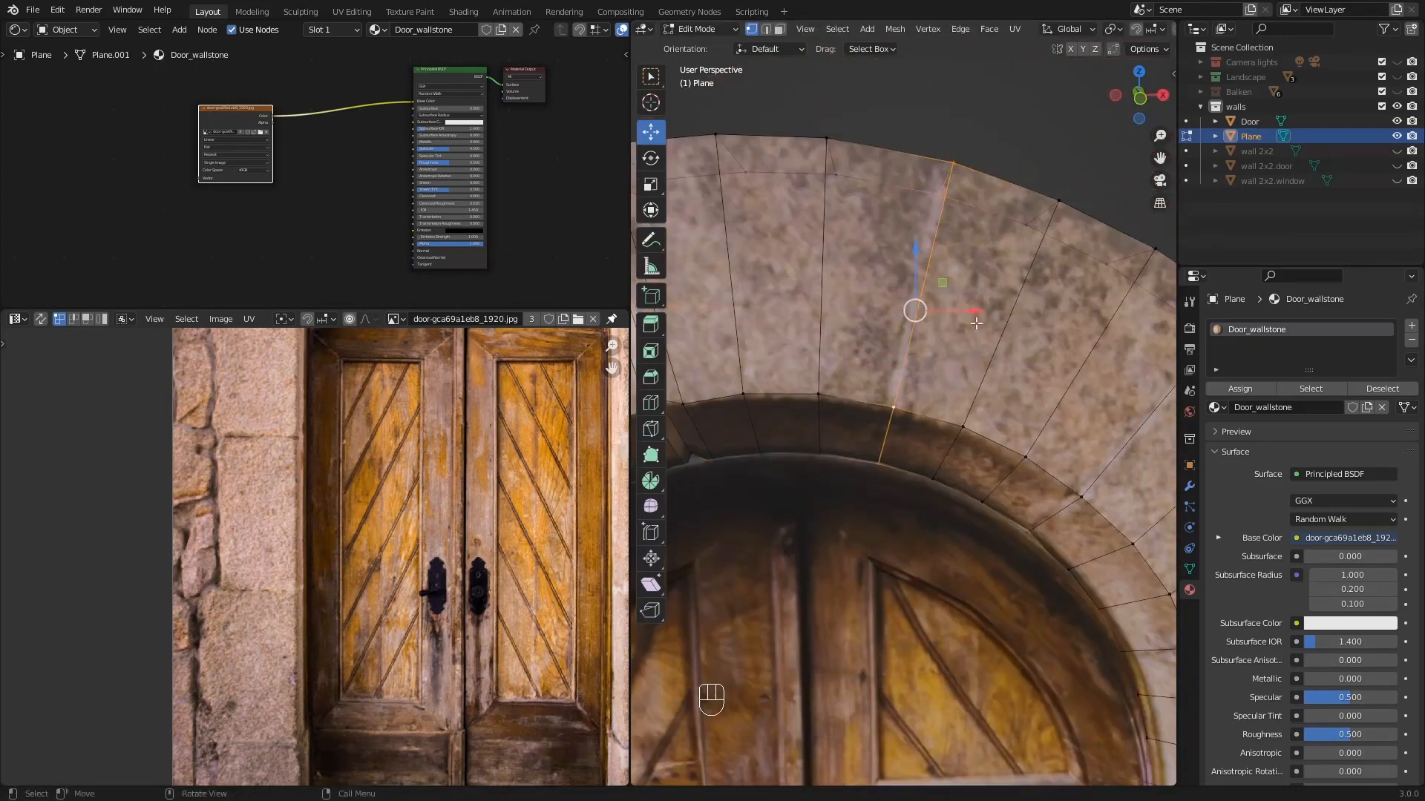
pyautogui.hotkey('ctrl', 'b')
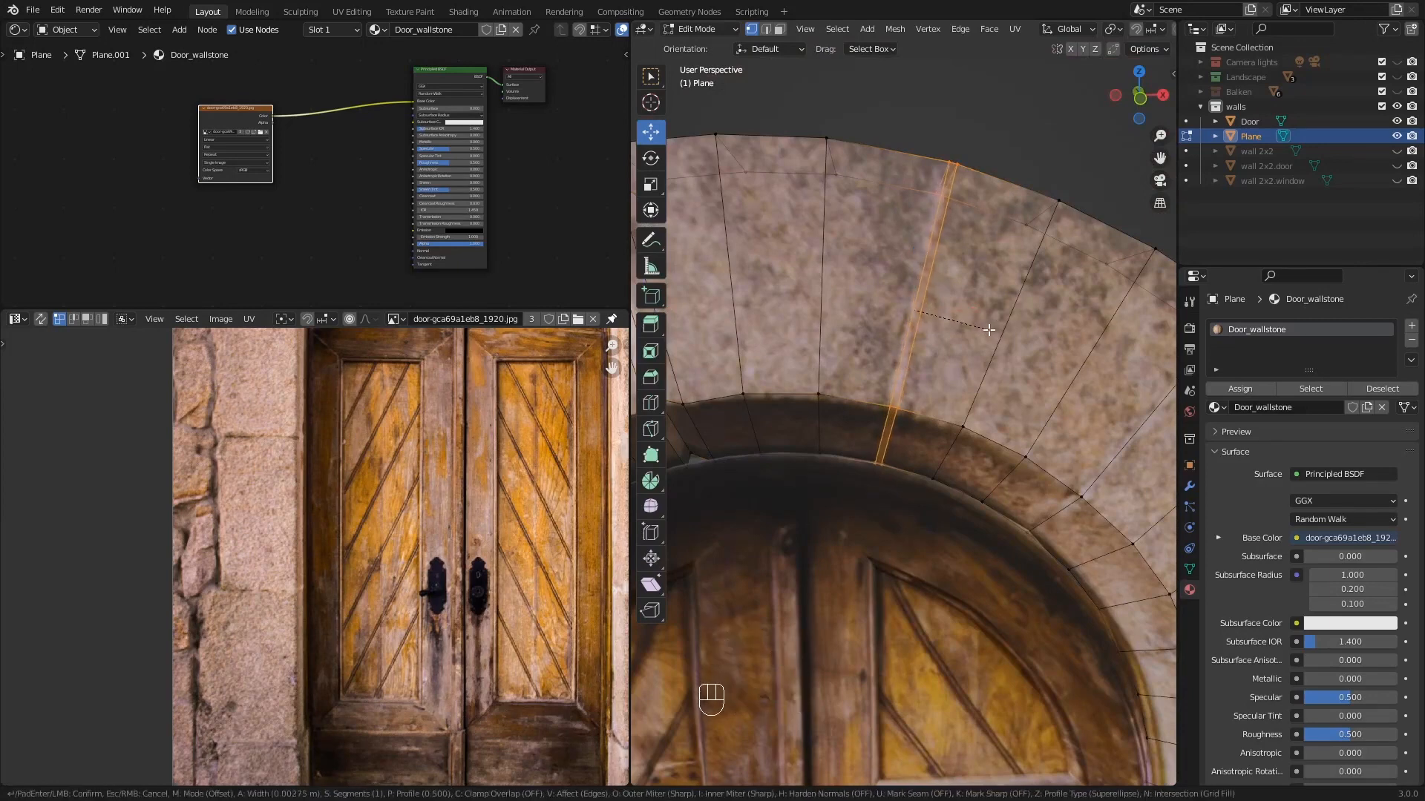
pyautogui.click(990, 336)
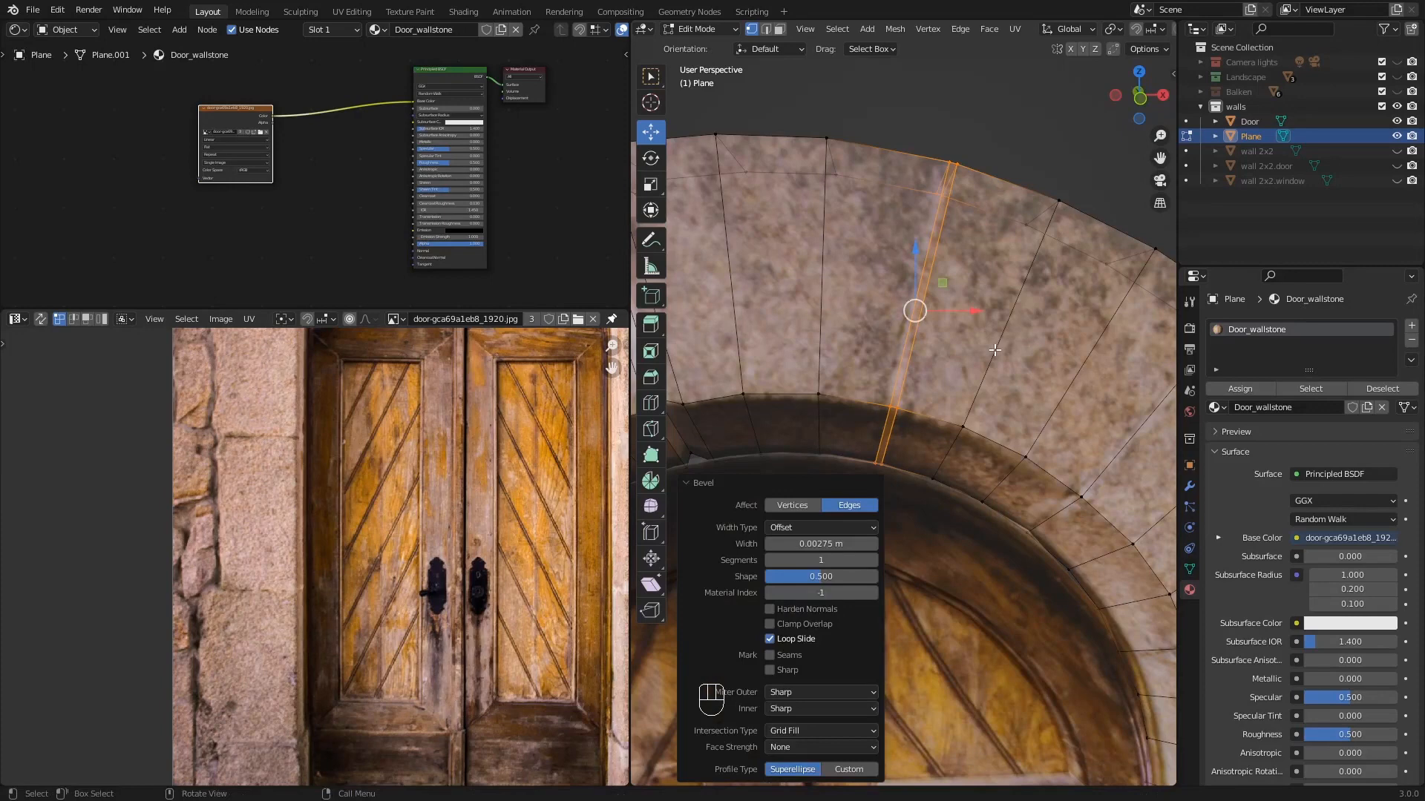
# - Extrude the beveled strip right of the arch's crown in place and scale it inward to about 0.94
pyautogui.press('e')
pyautogui.click(994, 350)
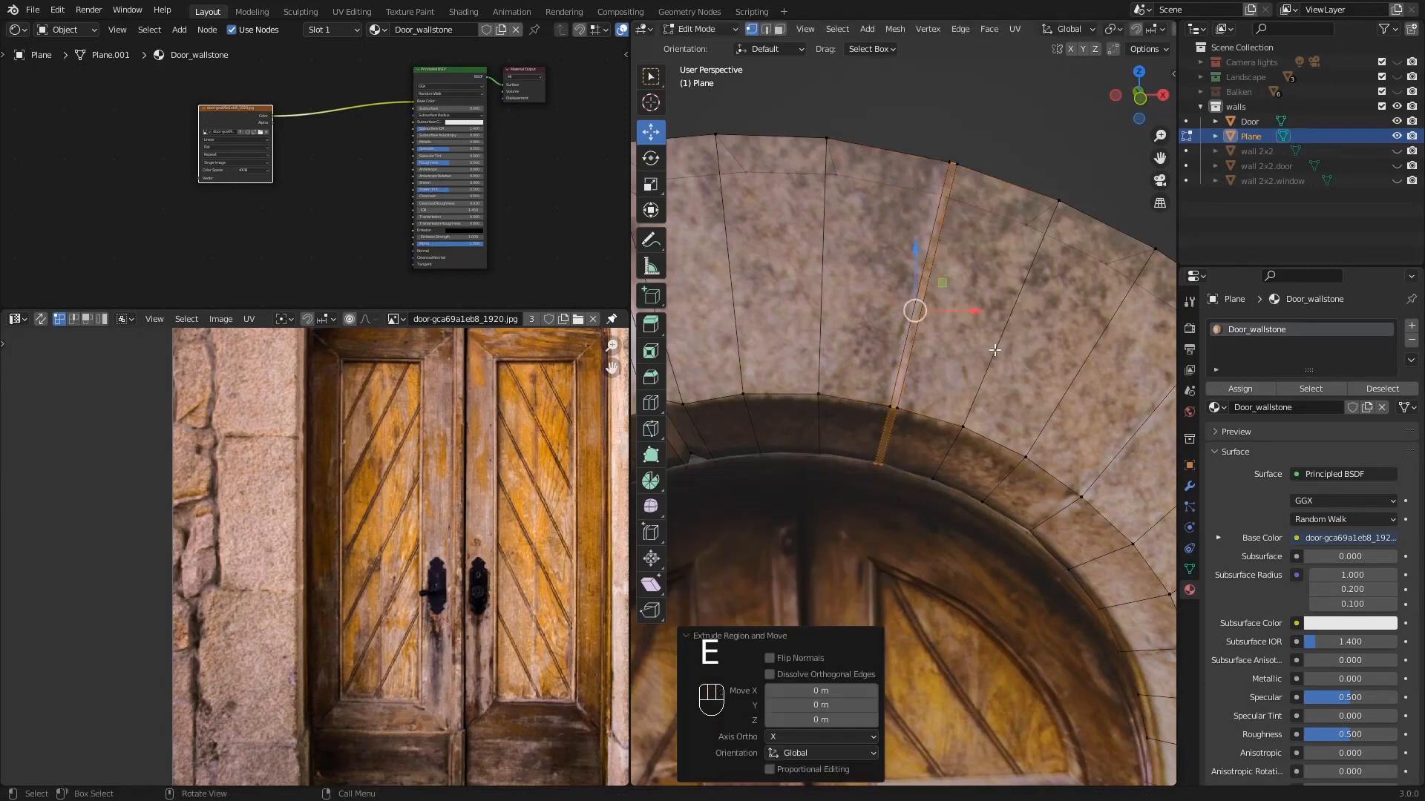
pyautogui.press('s')
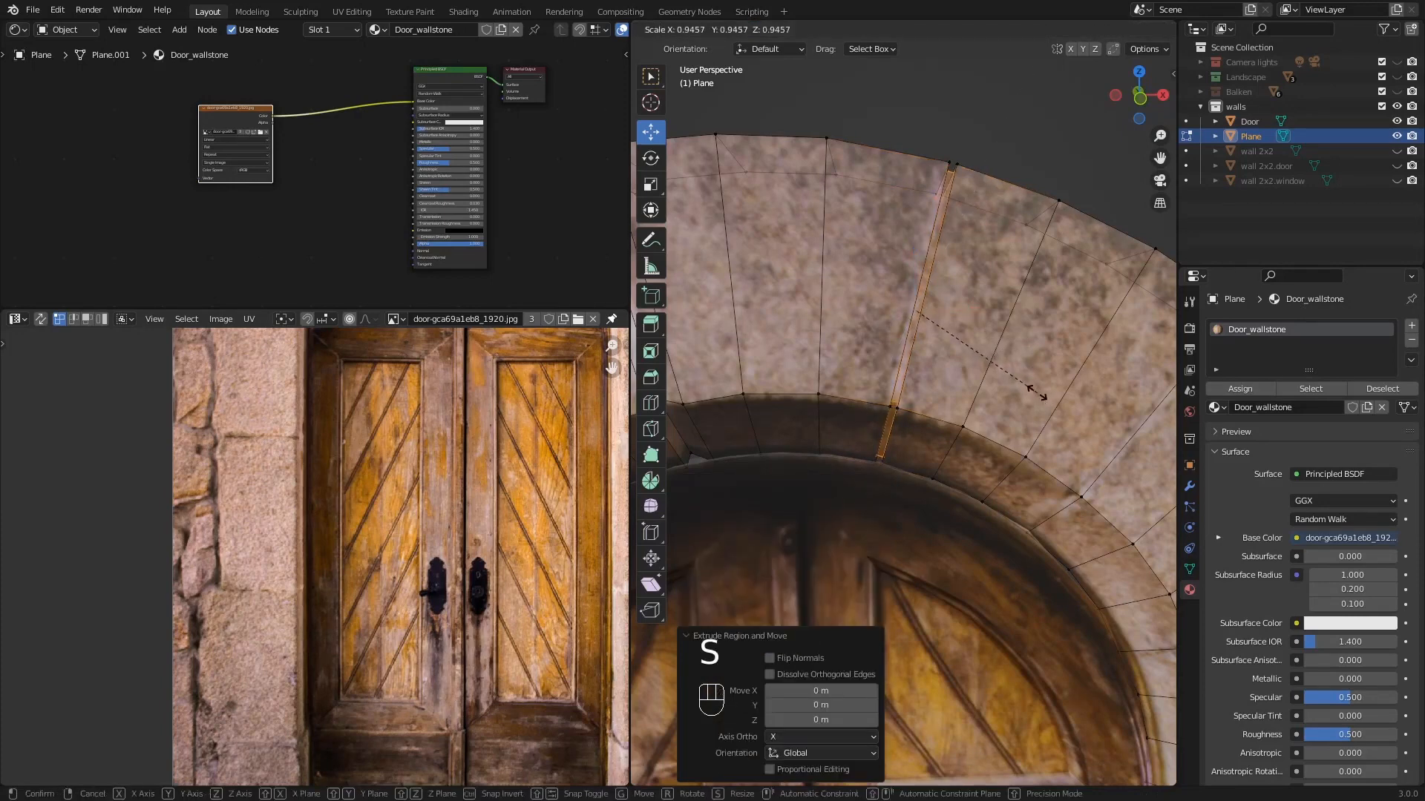
pyautogui.click(1036, 393)
# - Bevel the second joint edge loop down the arch's right side with a width of about 0.0052 m and one segment
pyautogui.keyDown('shift'); pyautogui.moveTo(1035, 394); pyautogui.dragTo(923, 315, button='middle'); pyautogui.keyUp('shift')
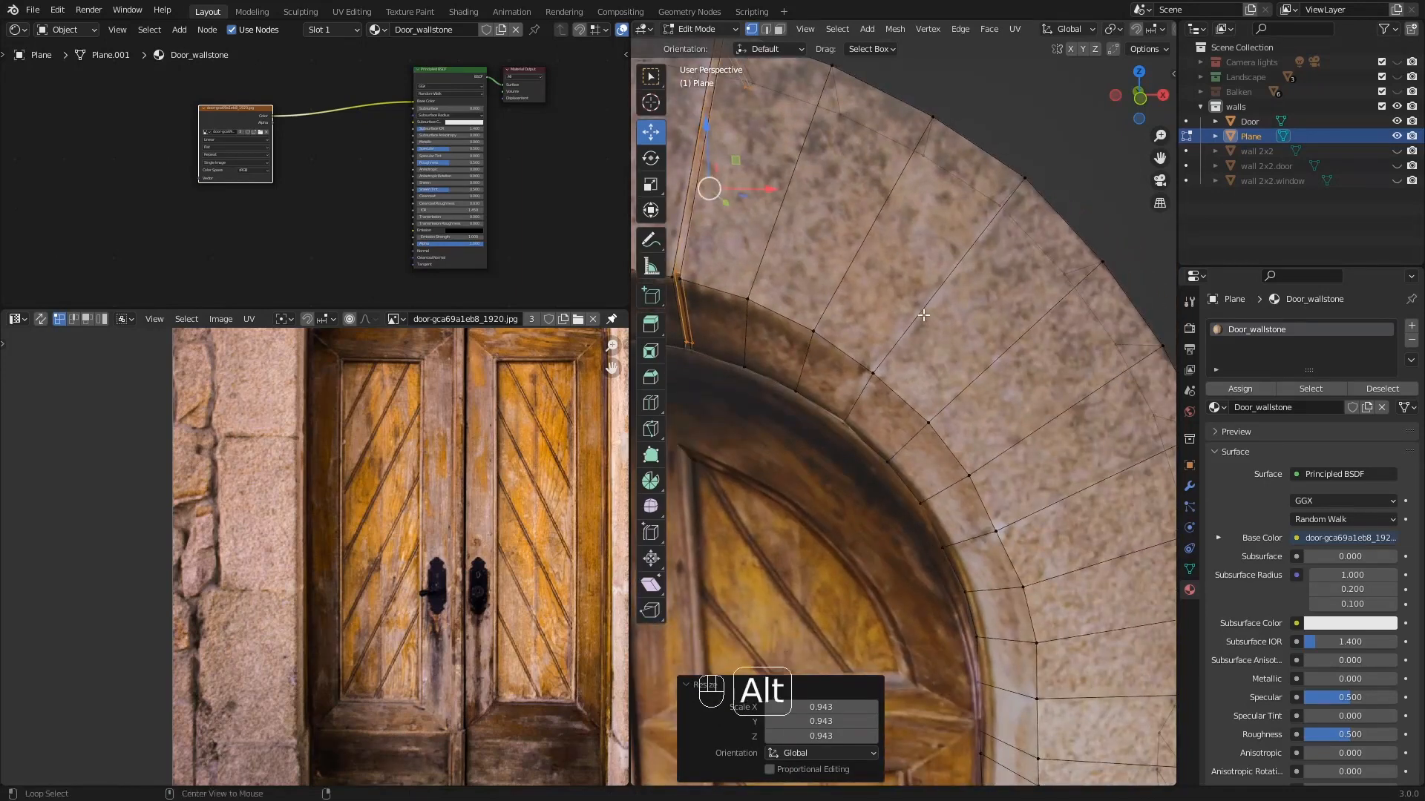
pyautogui.keyDown('alt'); pyautogui.click(923, 315); pyautogui.keyUp('alt')
pyautogui.hotkey('ctrl', 'b')
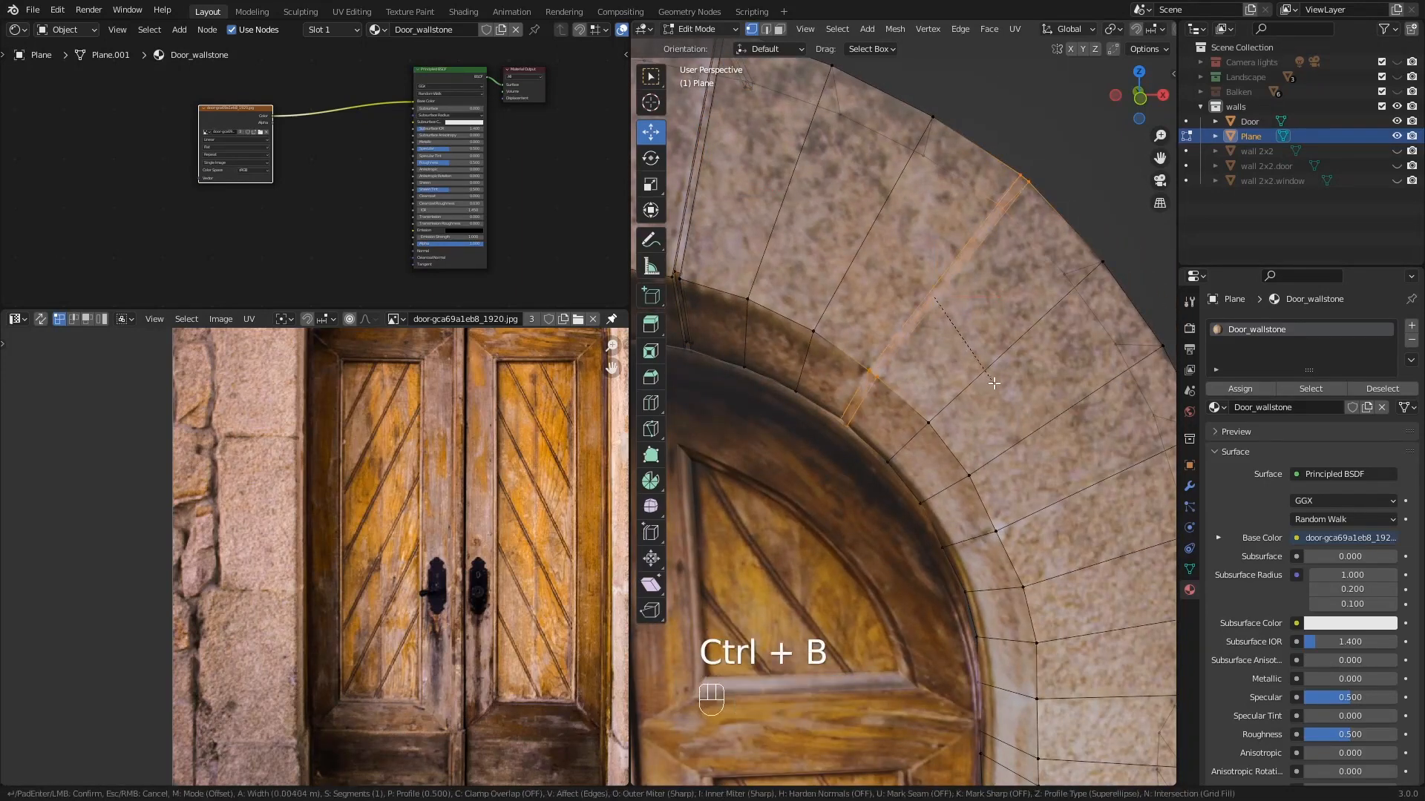
pyautogui.click(993, 385)
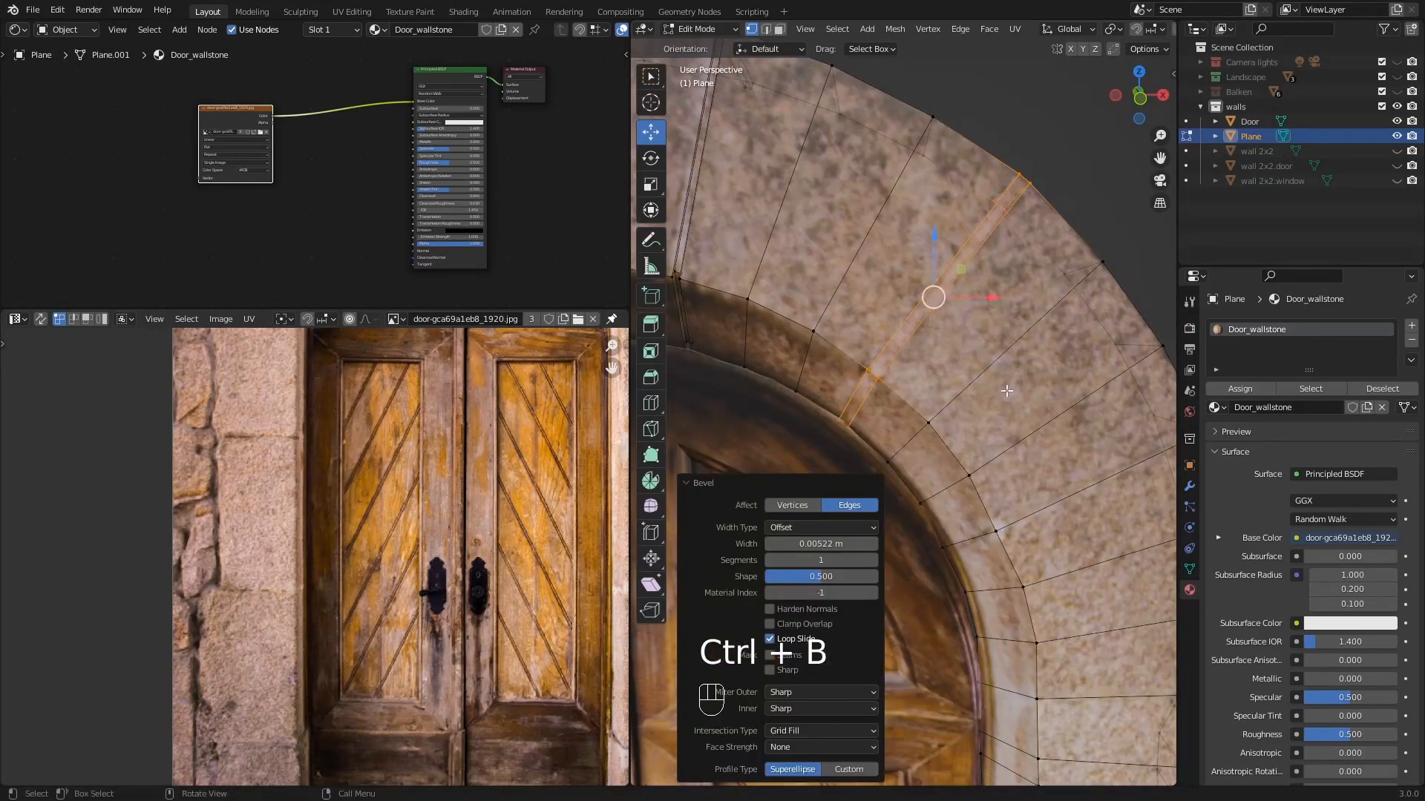
# - Extrude the second right-side joint's beveled strip in place and scale it inward to about 0.895
pyautogui.press('e')
pyautogui.press('s')
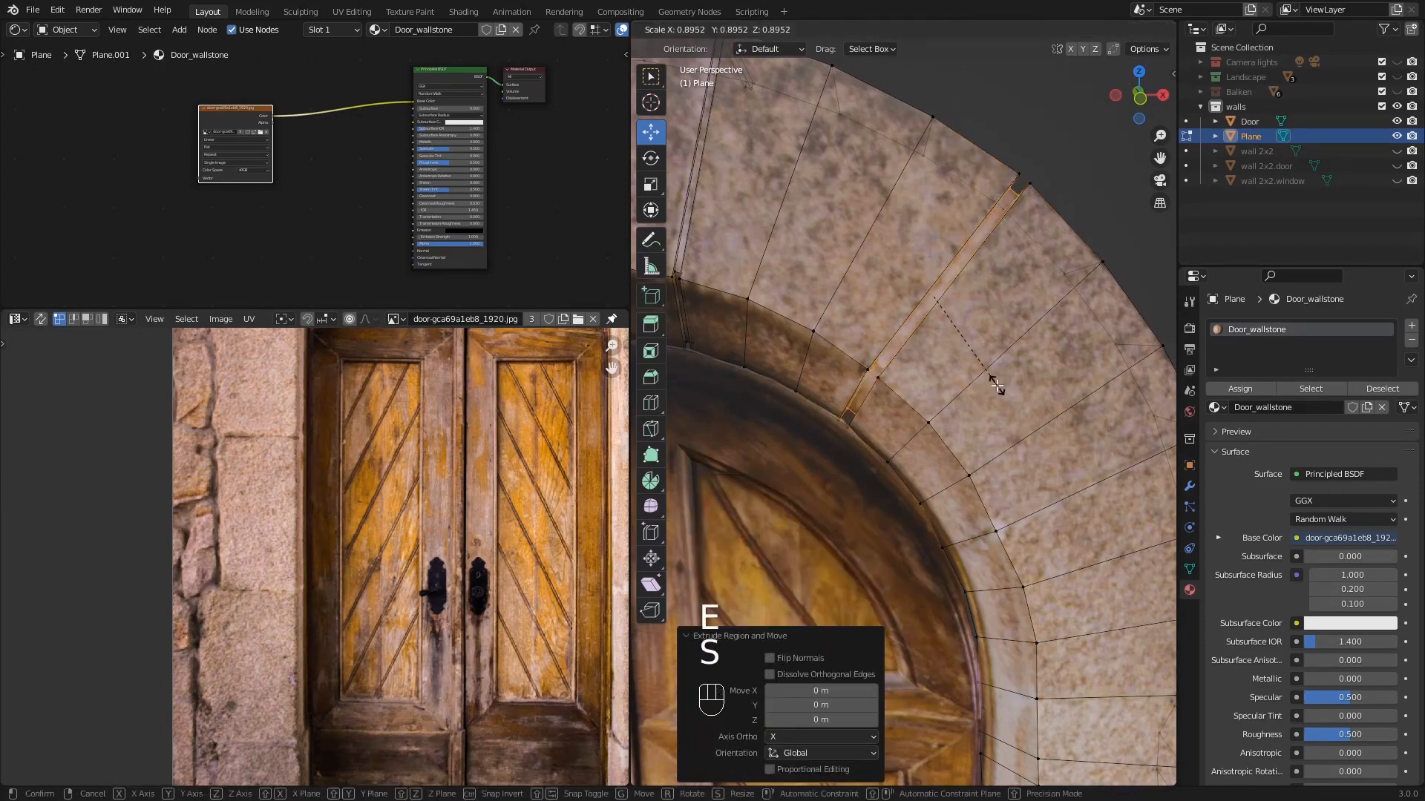
pyautogui.click(996, 385)
# - Bevel the third joint edge loop down the arch's right side with a width of about 0.0033 m and one segment
pyautogui.keyDown('shift'); pyautogui.moveTo(1078, 551); pyautogui.dragTo(927, 382, button='middle'); pyautogui.keyUp('shift')
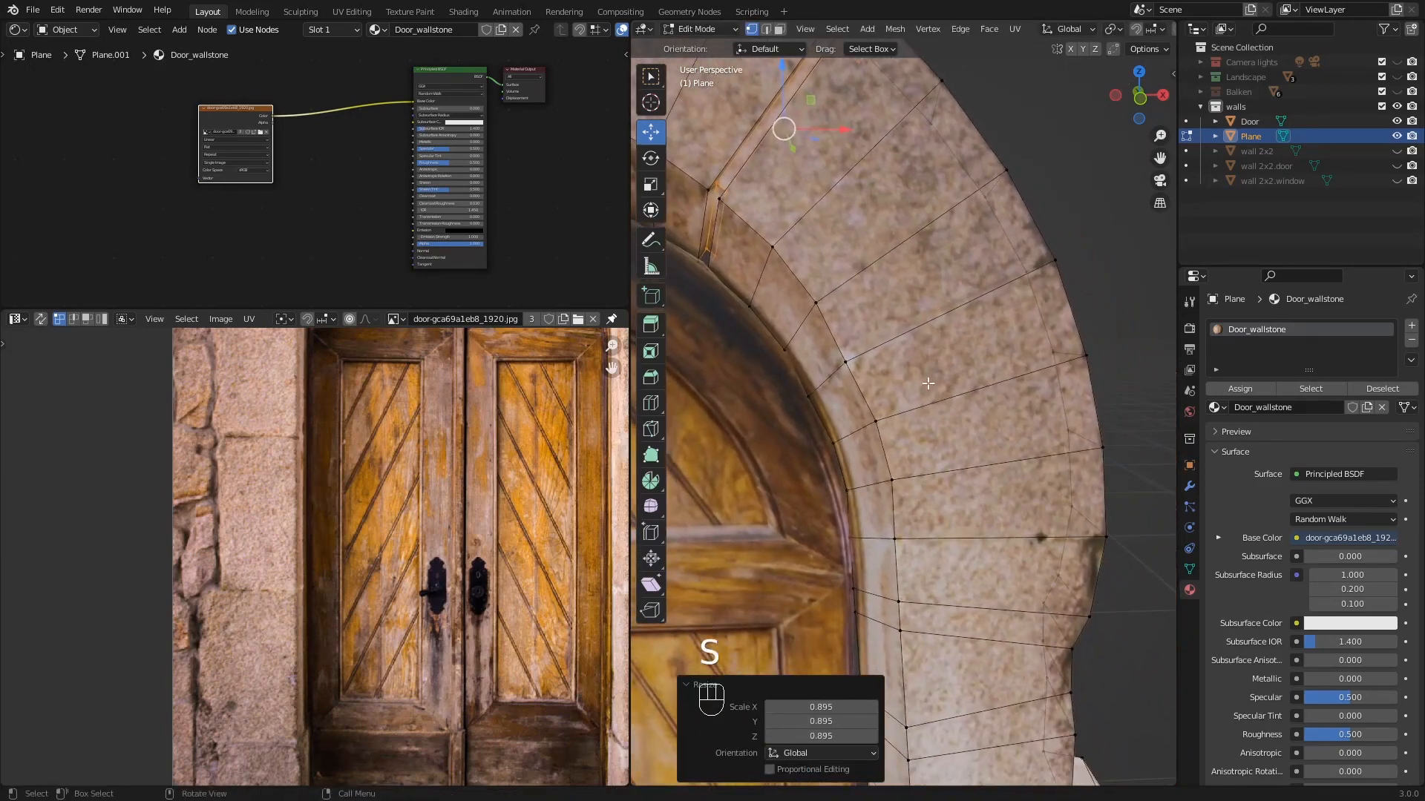
pyautogui.keyDown('alt'); pyautogui.click(902, 330); pyautogui.keyUp('alt')
pyautogui.hotkey('ctrl', 'b')
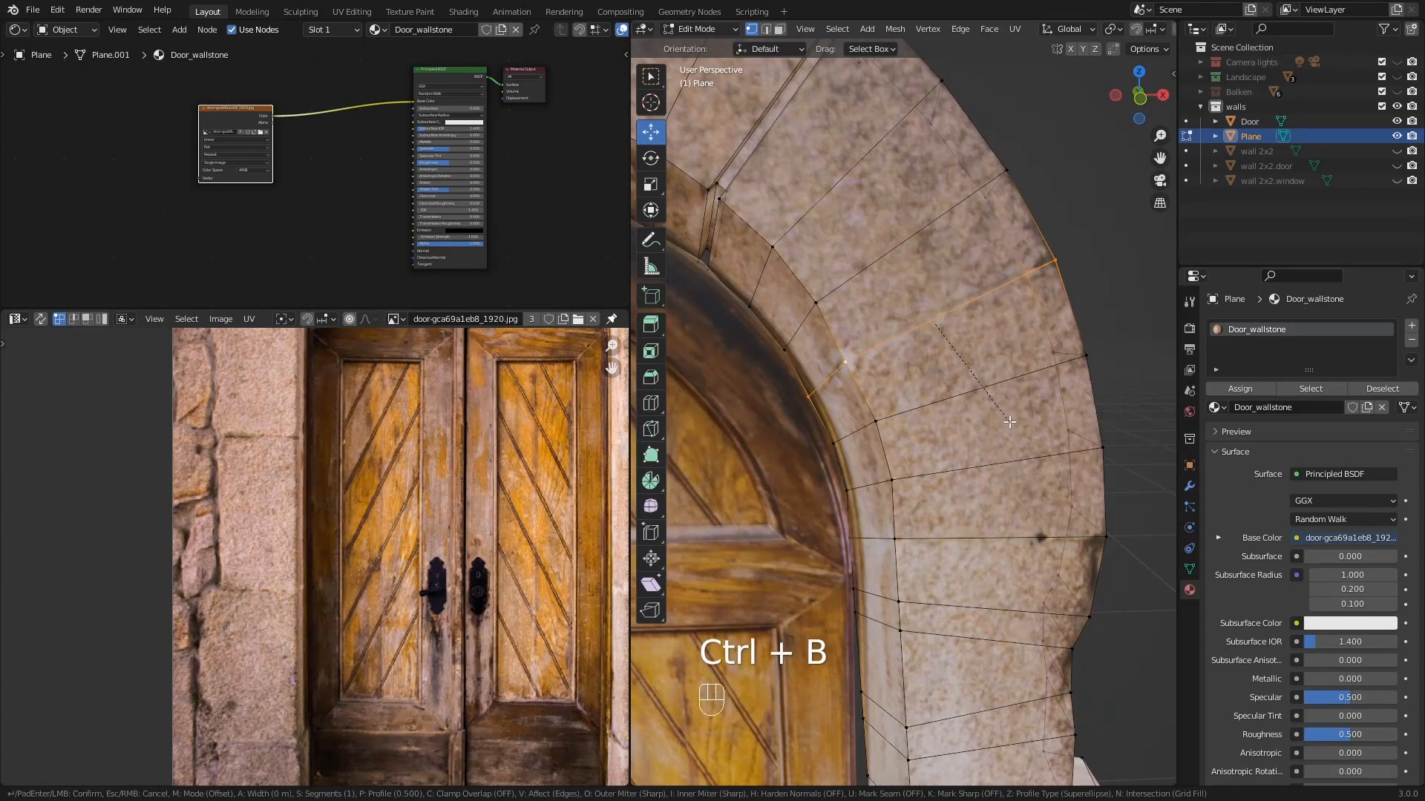
pyautogui.click(1013, 423)
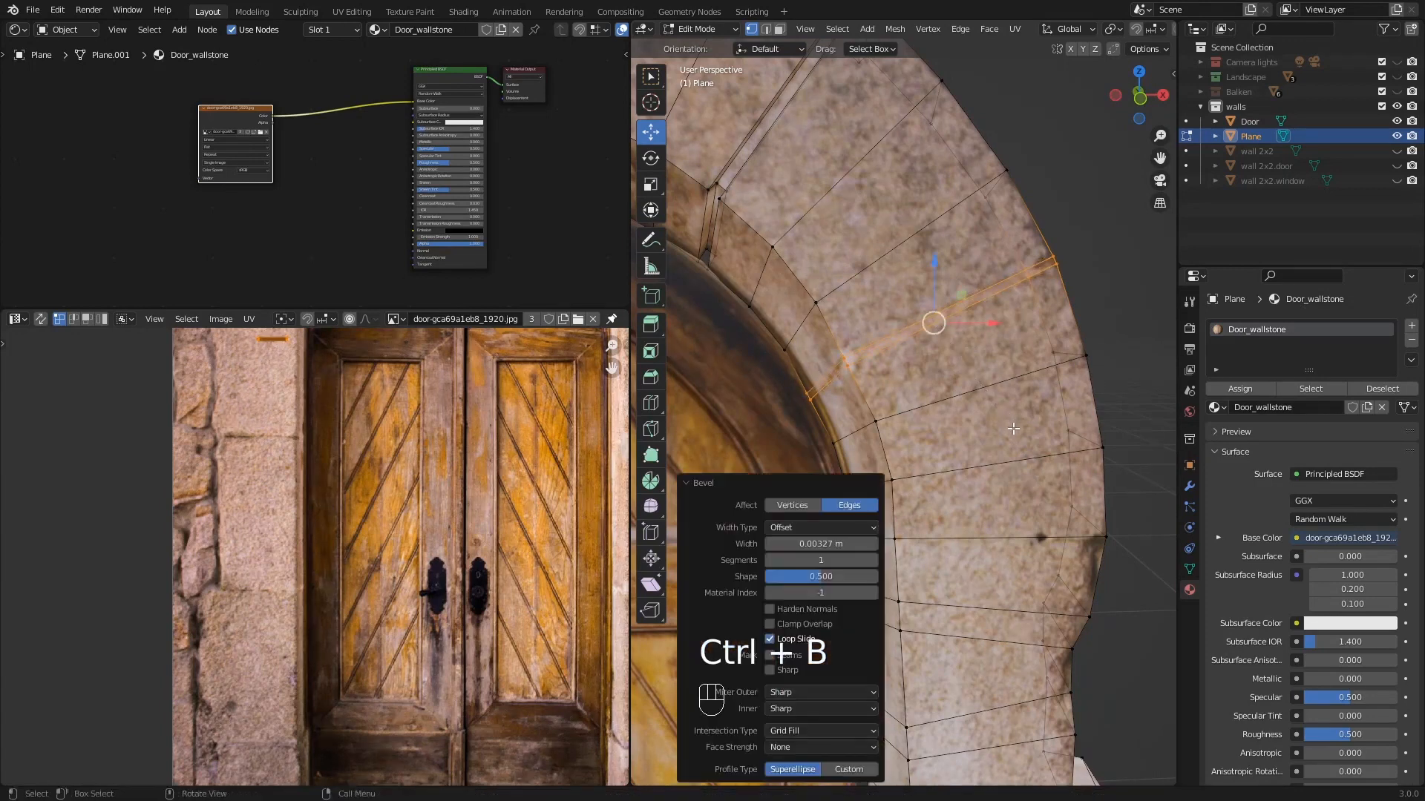
# - Extrude the third right-side joint's beveled strip in place and scale it inward to about 0.92
pyautogui.press('e')
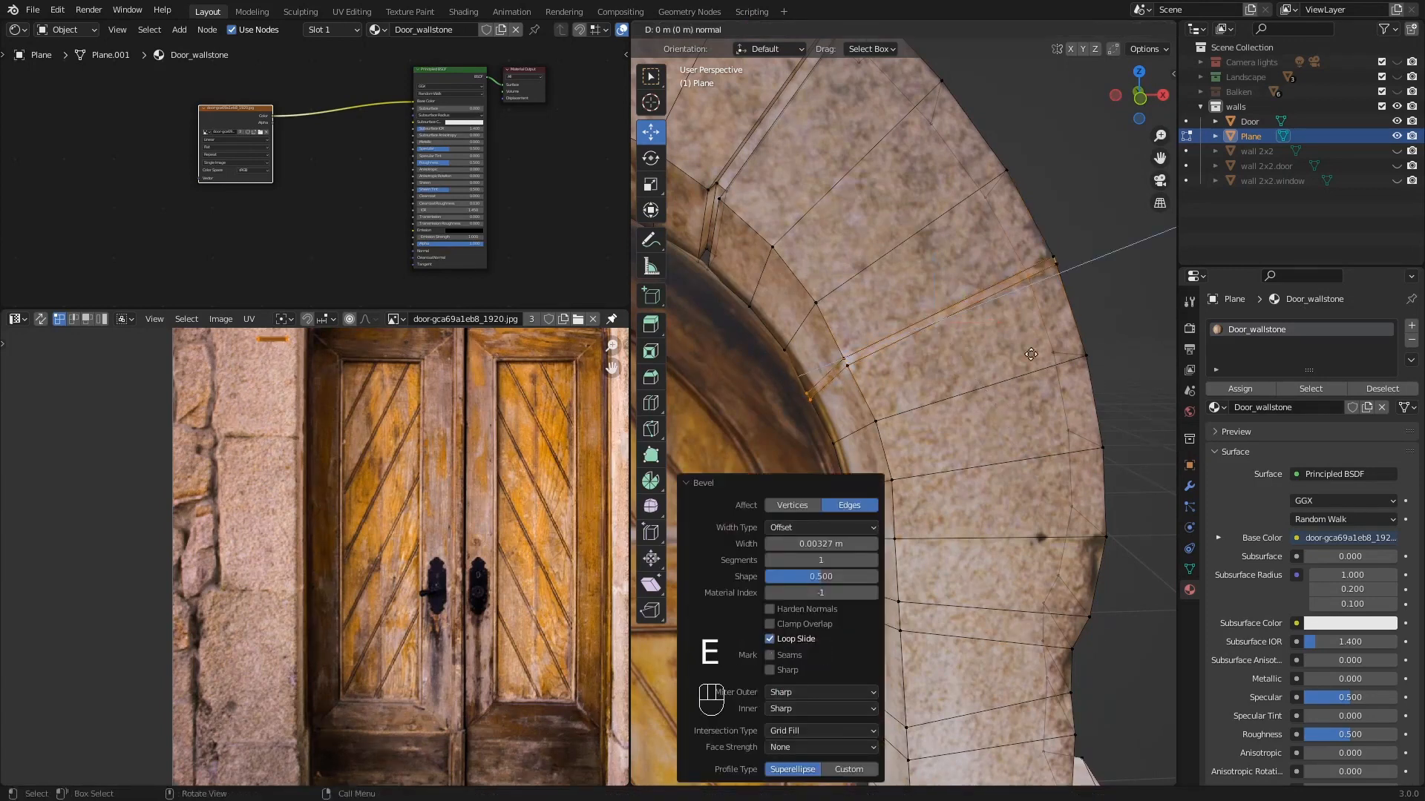
pyautogui.rightClick(1030, 354)
pyautogui.press('s')
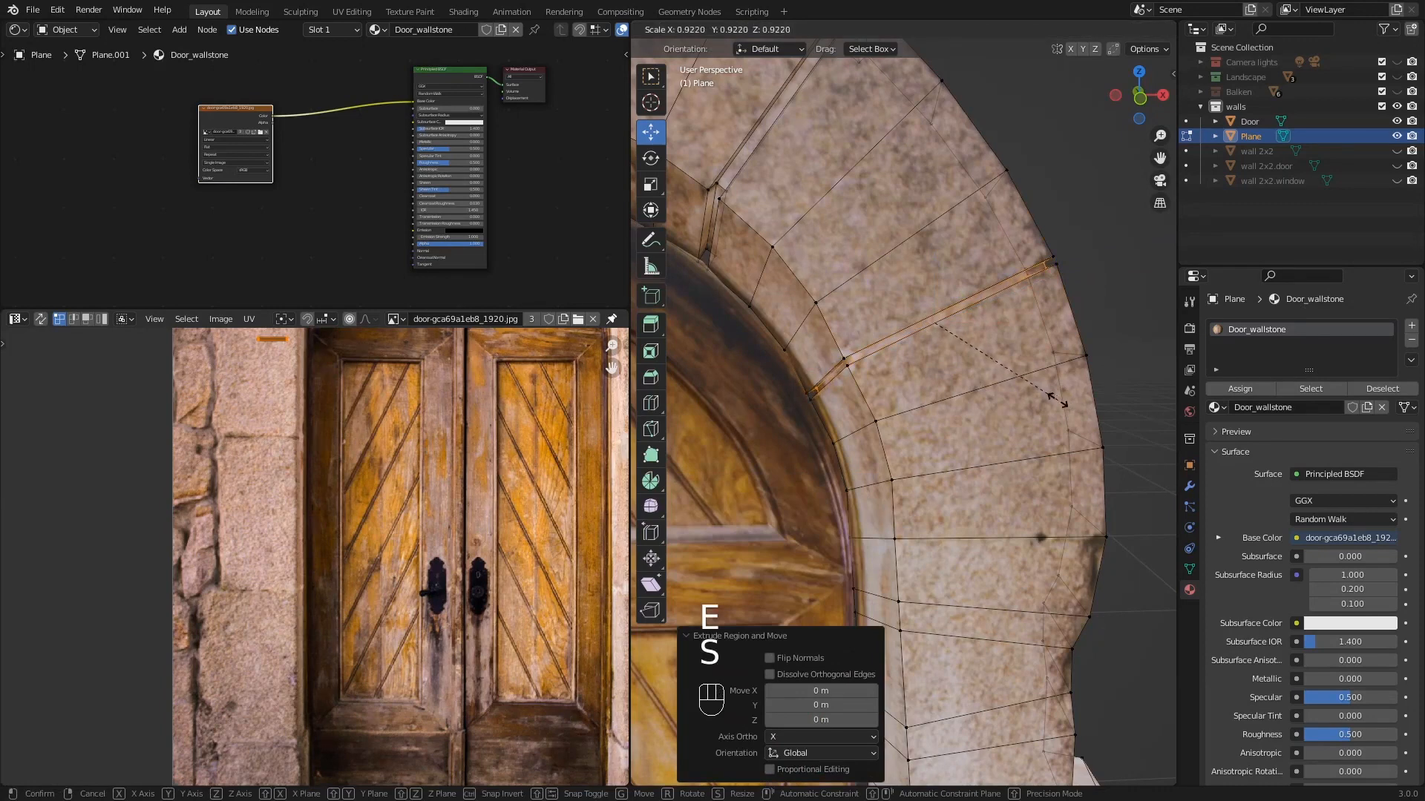
pyautogui.click(1055, 400)
# - Bevel the horizontal joint edge loop at the arch's lower right side with a width of about 0.0035 m and one segment
pyautogui.keyDown('shift'); pyautogui.moveTo(964, 539); pyautogui.dragTo(958, 387, button='middle'); pyautogui.keyUp('shift')
pyautogui.keyDown('alt'); pyautogui.click(939, 368); pyautogui.keyUp('alt')
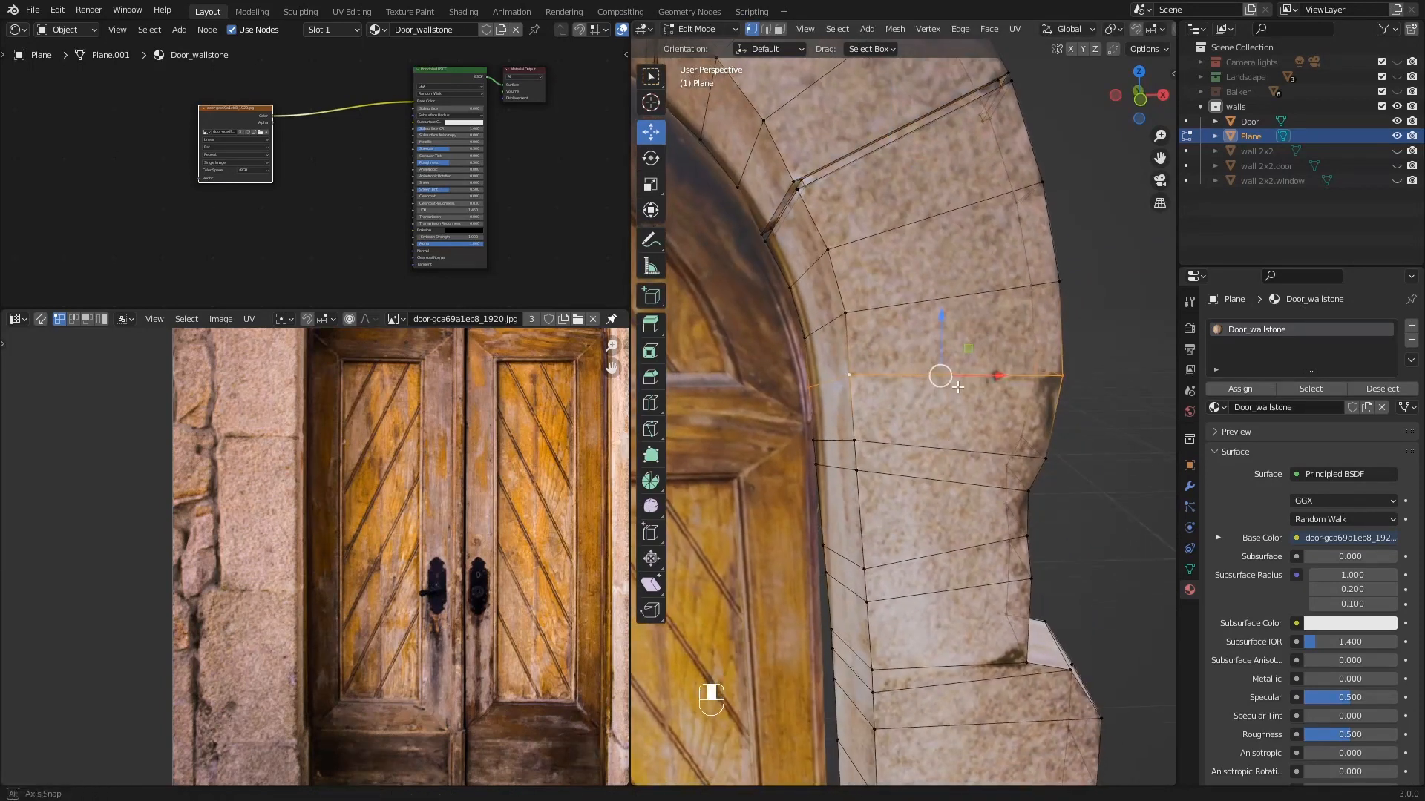
pyautogui.hotkey('ctrl', 'b')
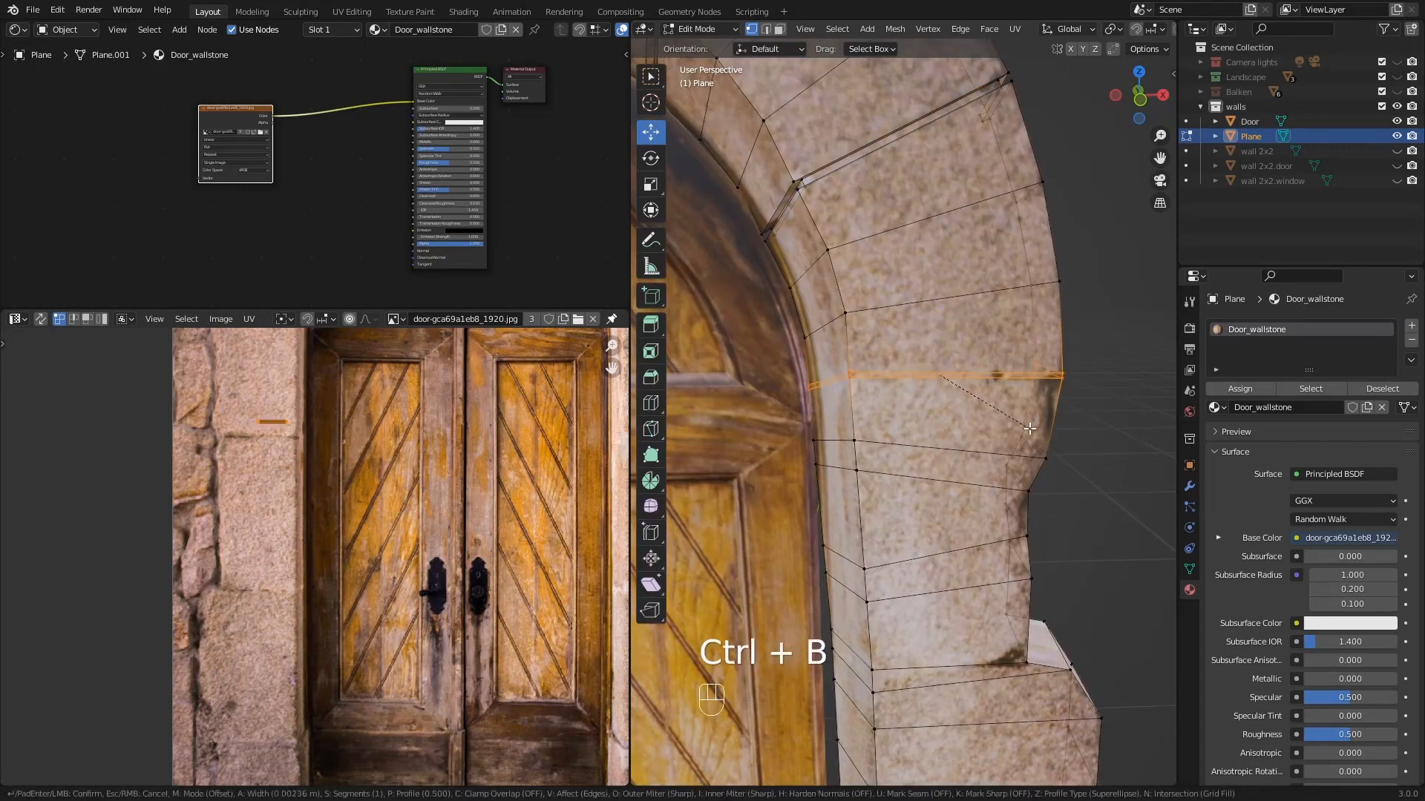
pyautogui.click(1029, 430)
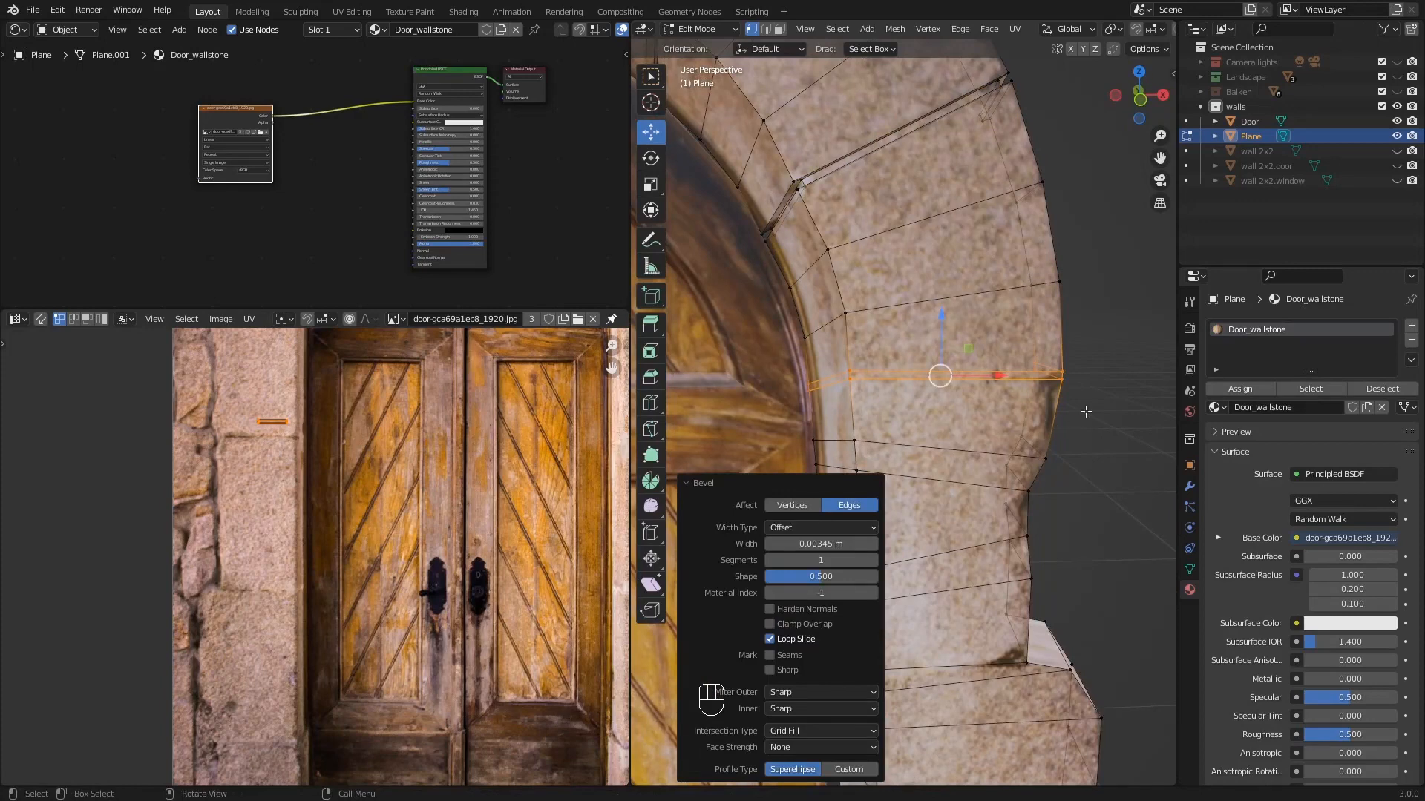
# - Extrude the horizontal joint's beveled strip in place and scale it inward to about 0.919
pyautogui.press('e')
pyautogui.press('s')
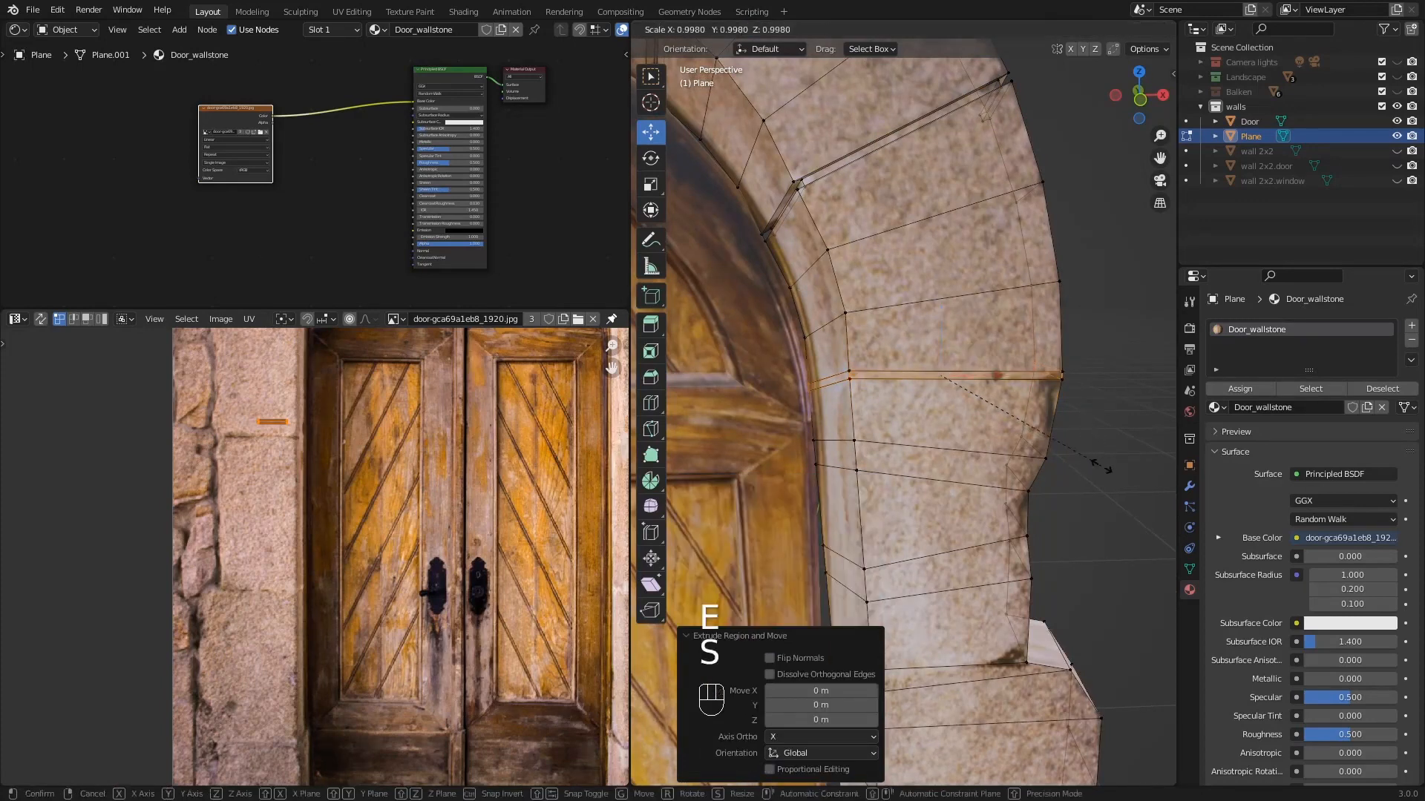
pyautogui.click(1090, 458)
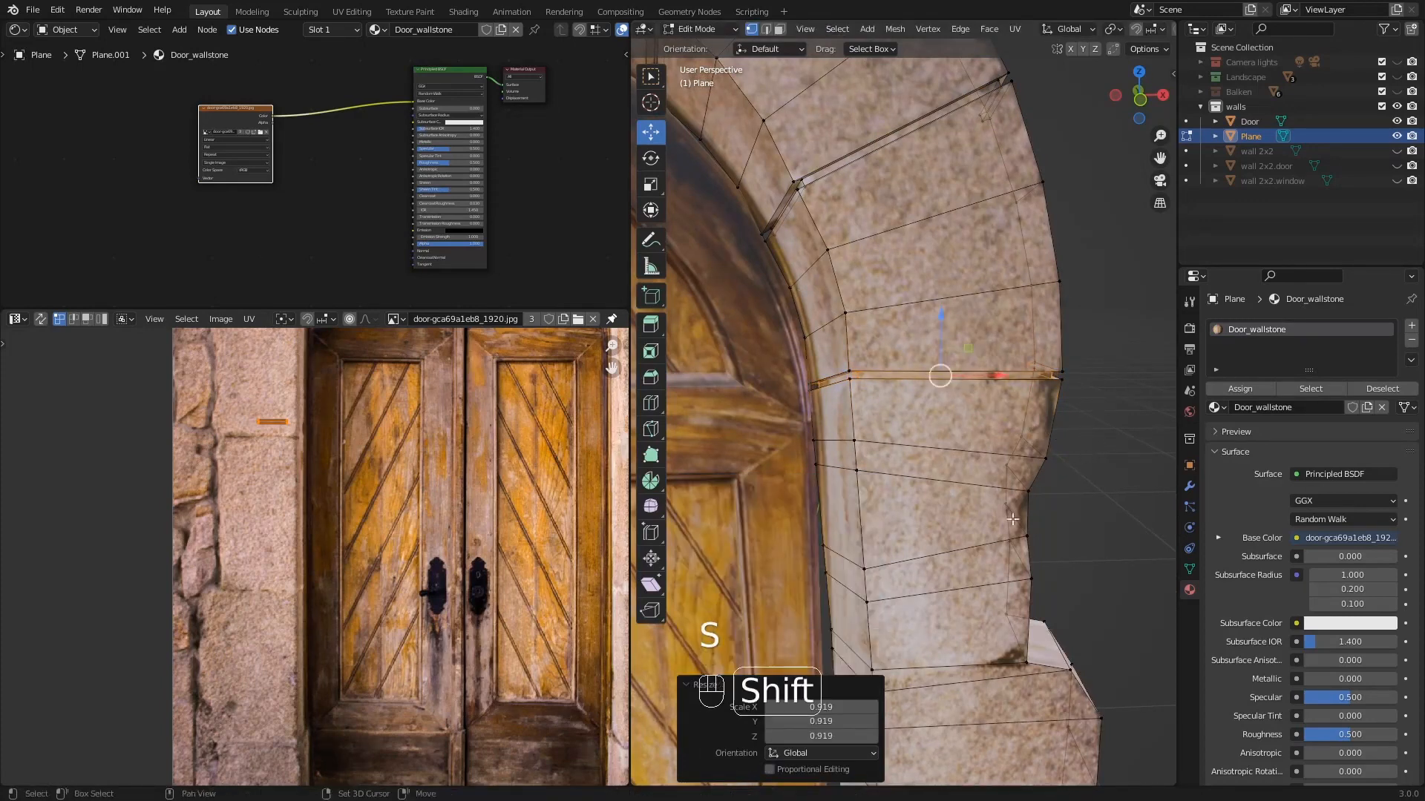
# - Bevel the edge loop at the step where the right pillar widens, with a width of about 0.0034 m and one segment
pyautogui.keyDown('shift'); pyautogui.moveTo(1091, 458); pyautogui.dragTo(957, 391, button='middle'); pyautogui.keyUp('shift')
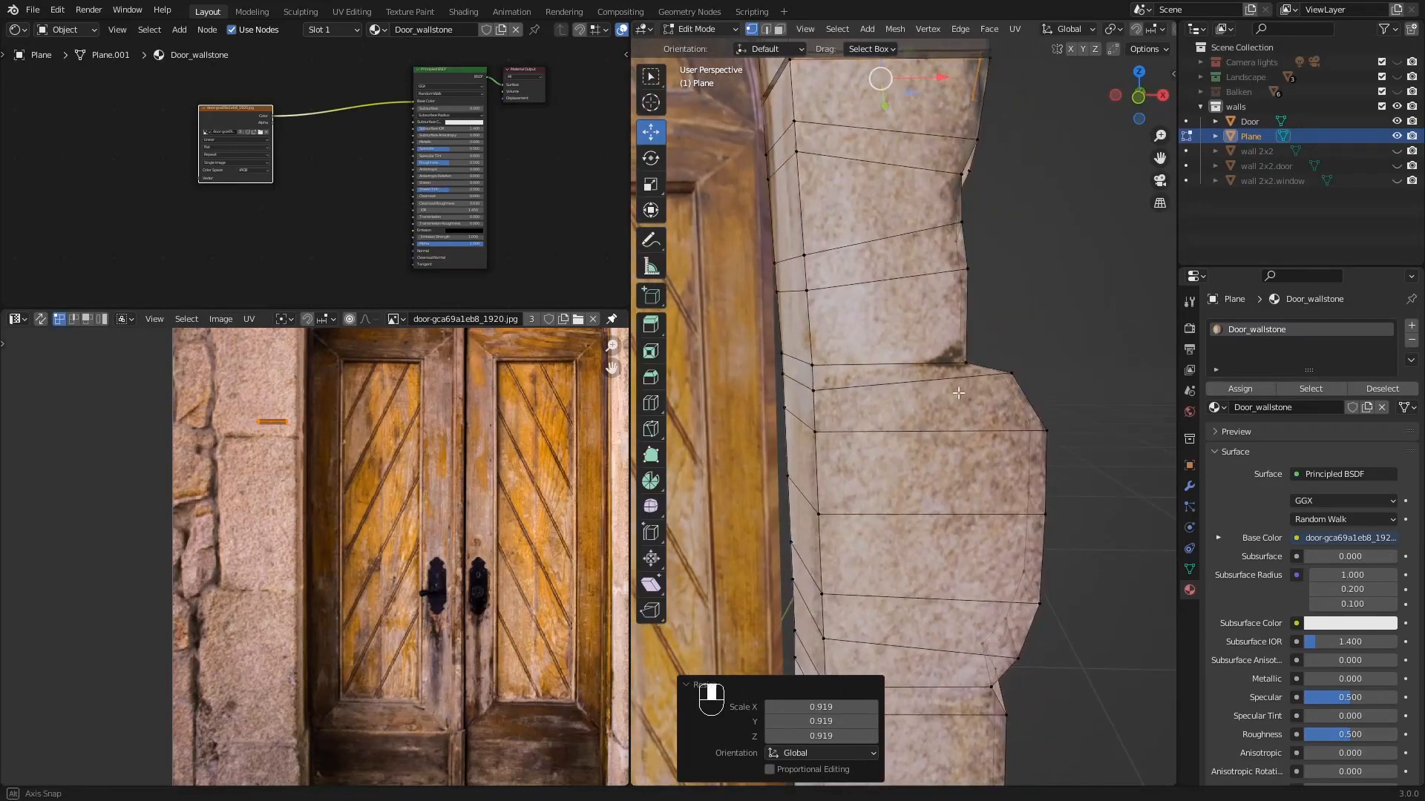
pyautogui.scroll(1, 891, 363)
pyautogui.keyDown('shift'); pyautogui.moveTo(888, 363); pyautogui.dragTo(936, 372, button='middle'); pyautogui.keyUp('shift')
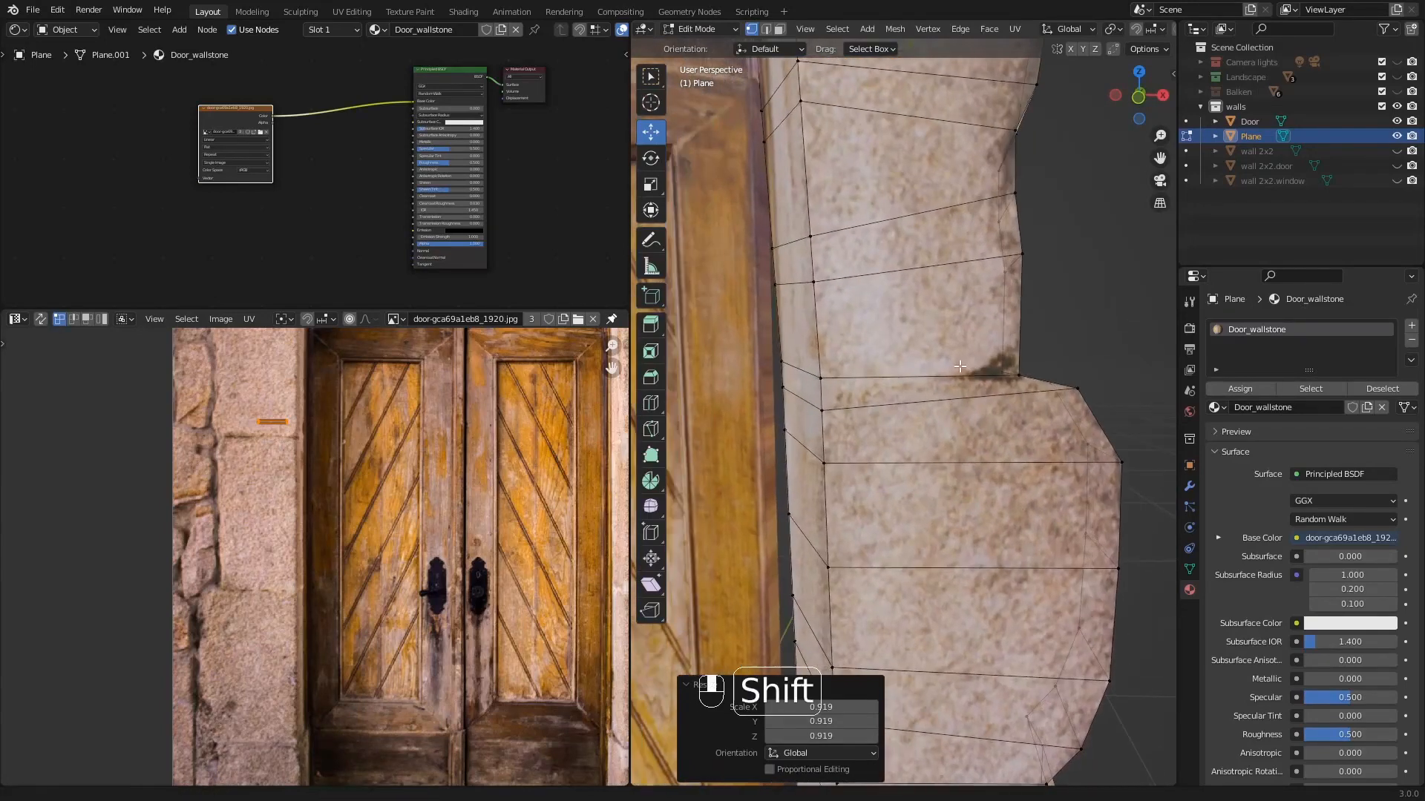
pyautogui.keyDown('alt'); pyautogui.click(1002, 373); pyautogui.keyUp('alt')
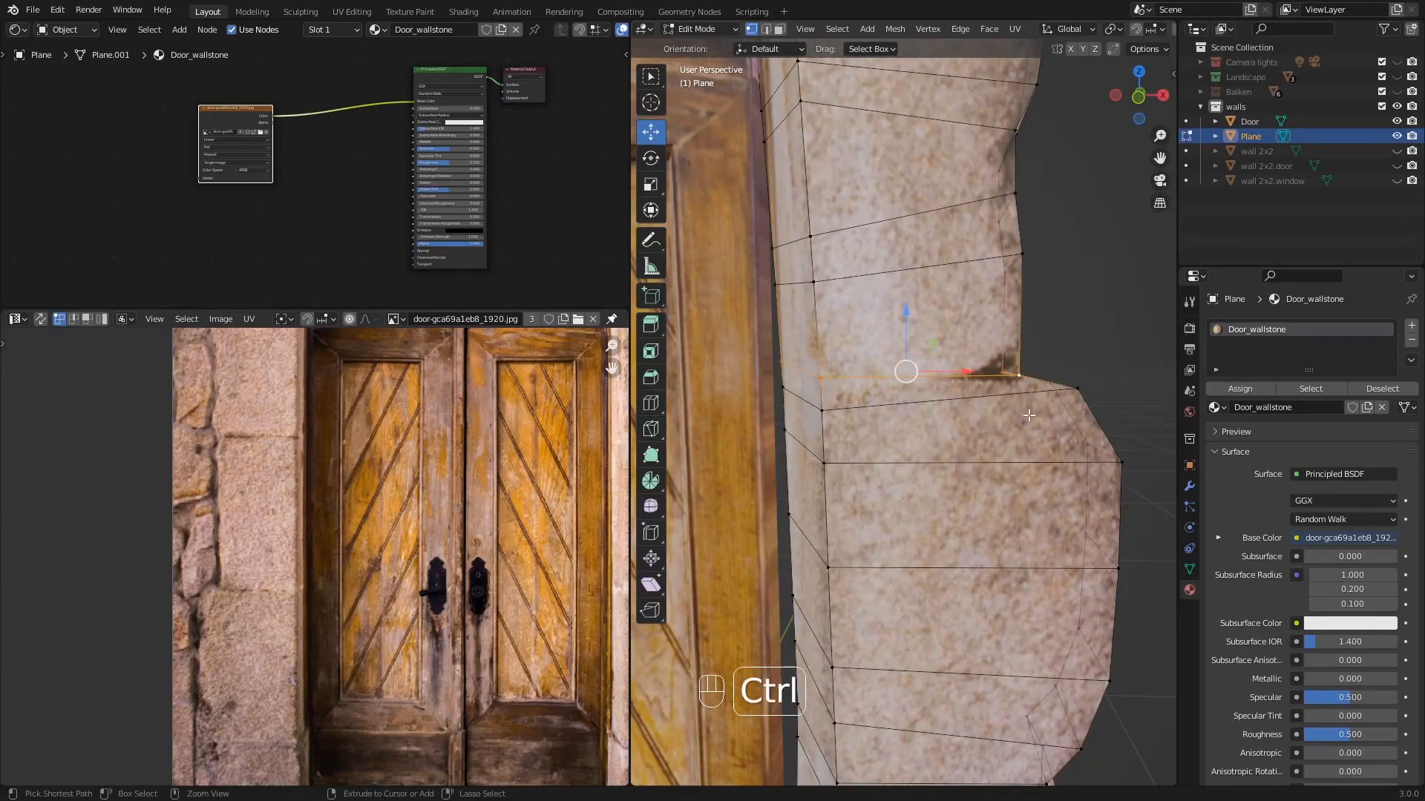
pyautogui.hotkey('ctrl', 'b')
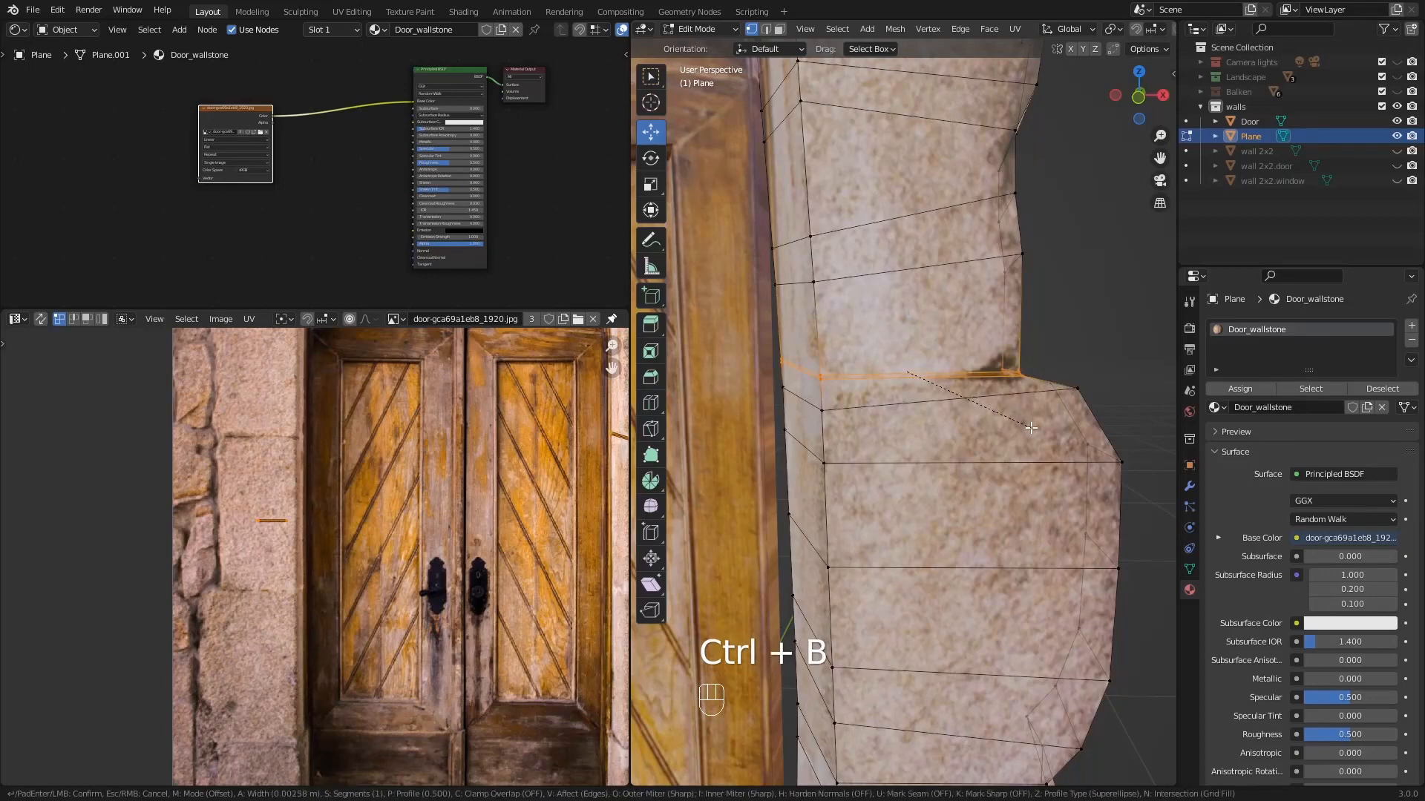
pyautogui.click(1031, 429)
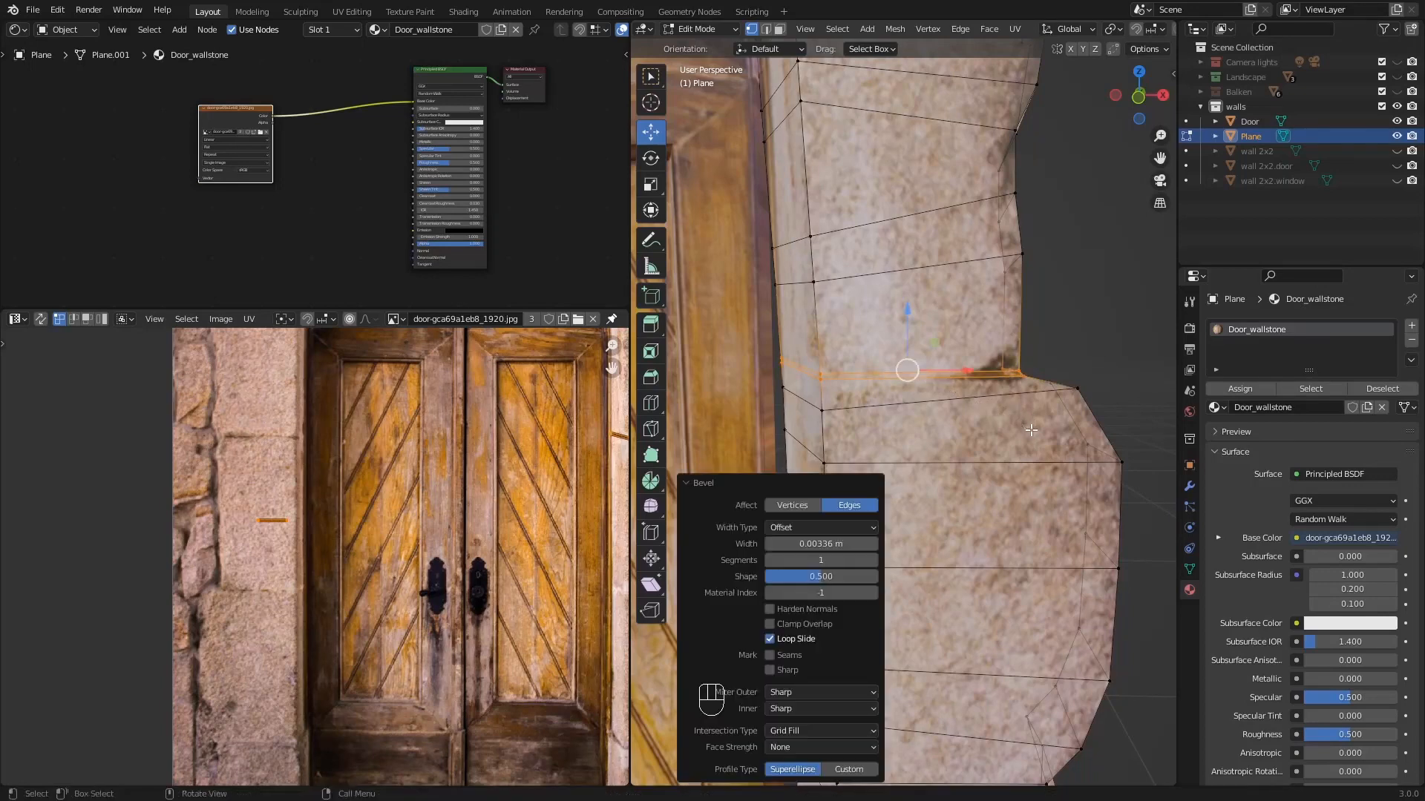
# - Extrude the beveled strip at the right pillar's widening in place and scale it inward to about 0.929
pyautogui.press('e')
pyautogui.rightClick(1050, 434)
pyautogui.press('s')
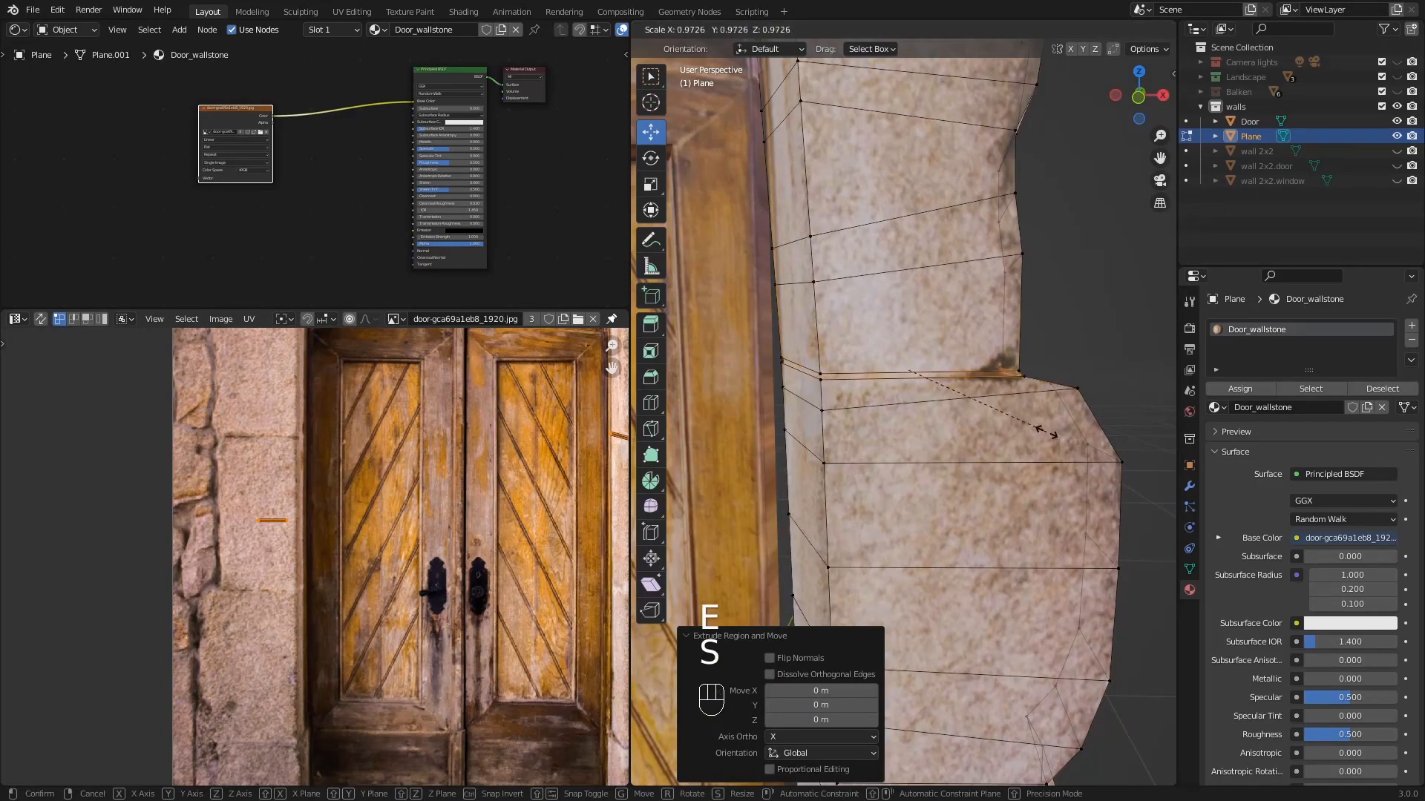
pyautogui.click(1041, 428)
# - Lower the two rear inner-edge vertices of the right pillar's next joint along Z until they are level with the front corner vertices
pyautogui.scroll(-3, 1017, 437)
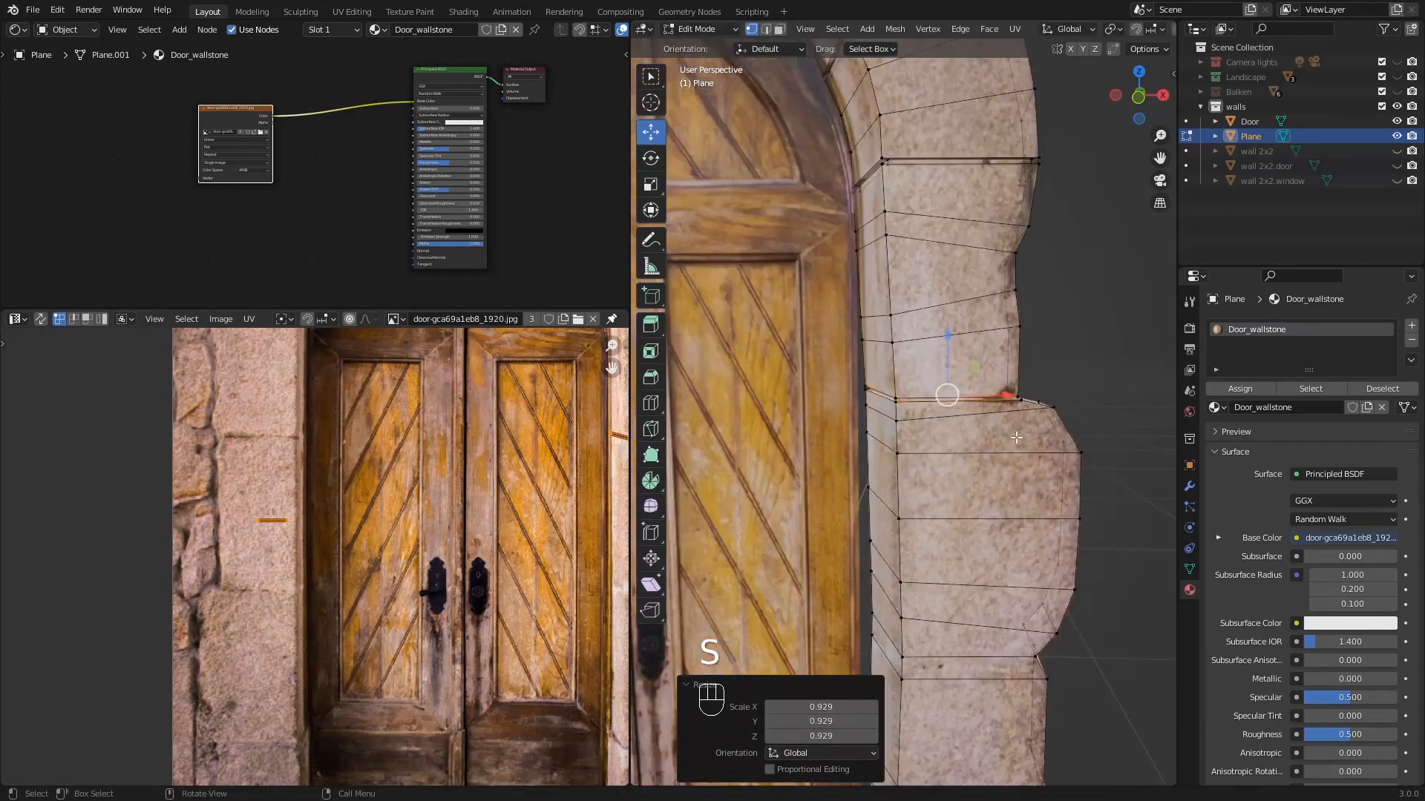
pyautogui.keyDown('shift'); pyautogui.moveTo(1020, 635); pyautogui.dragTo(950, 423, button='middle'); pyautogui.keyUp('shift')
pyautogui.scroll(1, 947, 433)
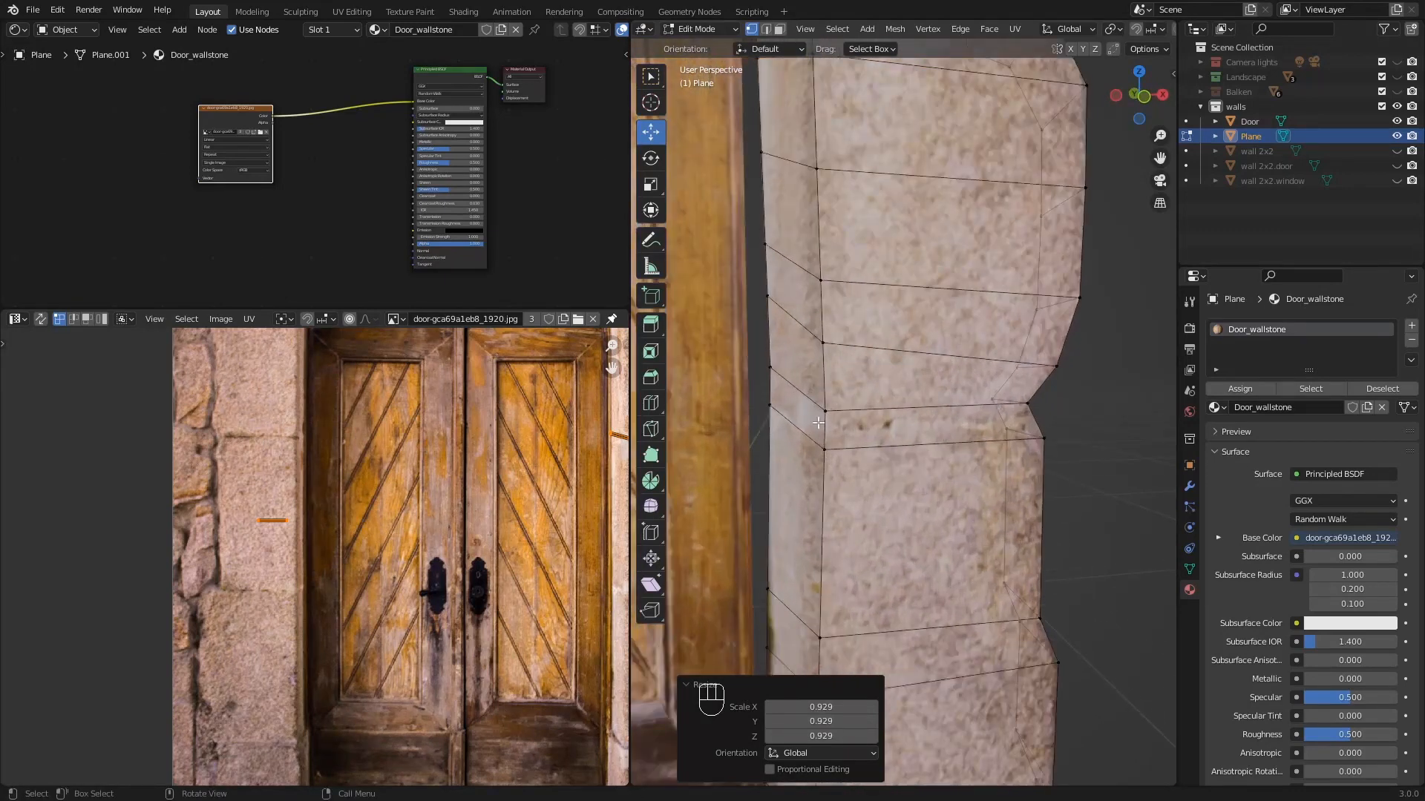
pyautogui.keyDown('shift'); pyautogui.click(769, 408); pyautogui.keyUp('shift')
pyautogui.press('g')
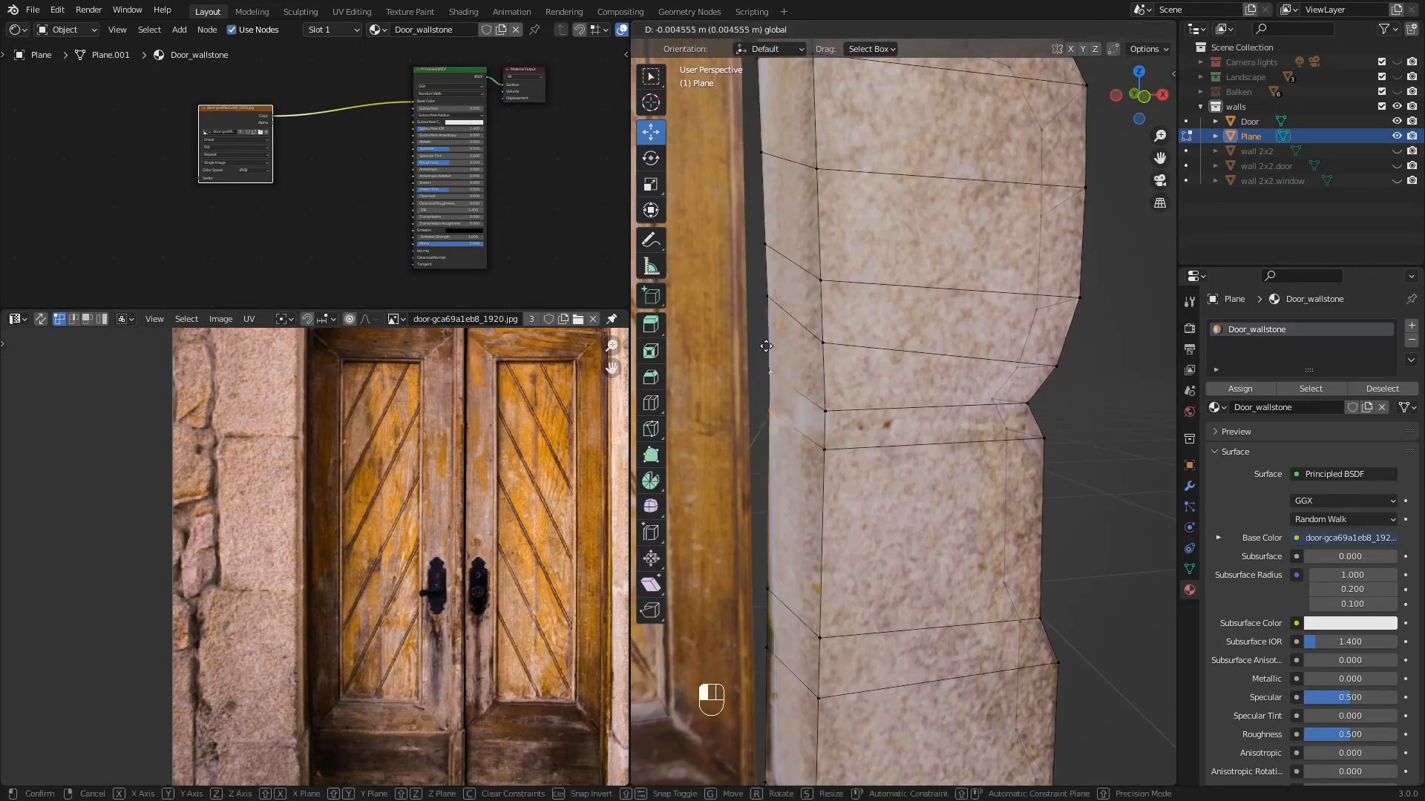
pyautogui.click(766, 364)
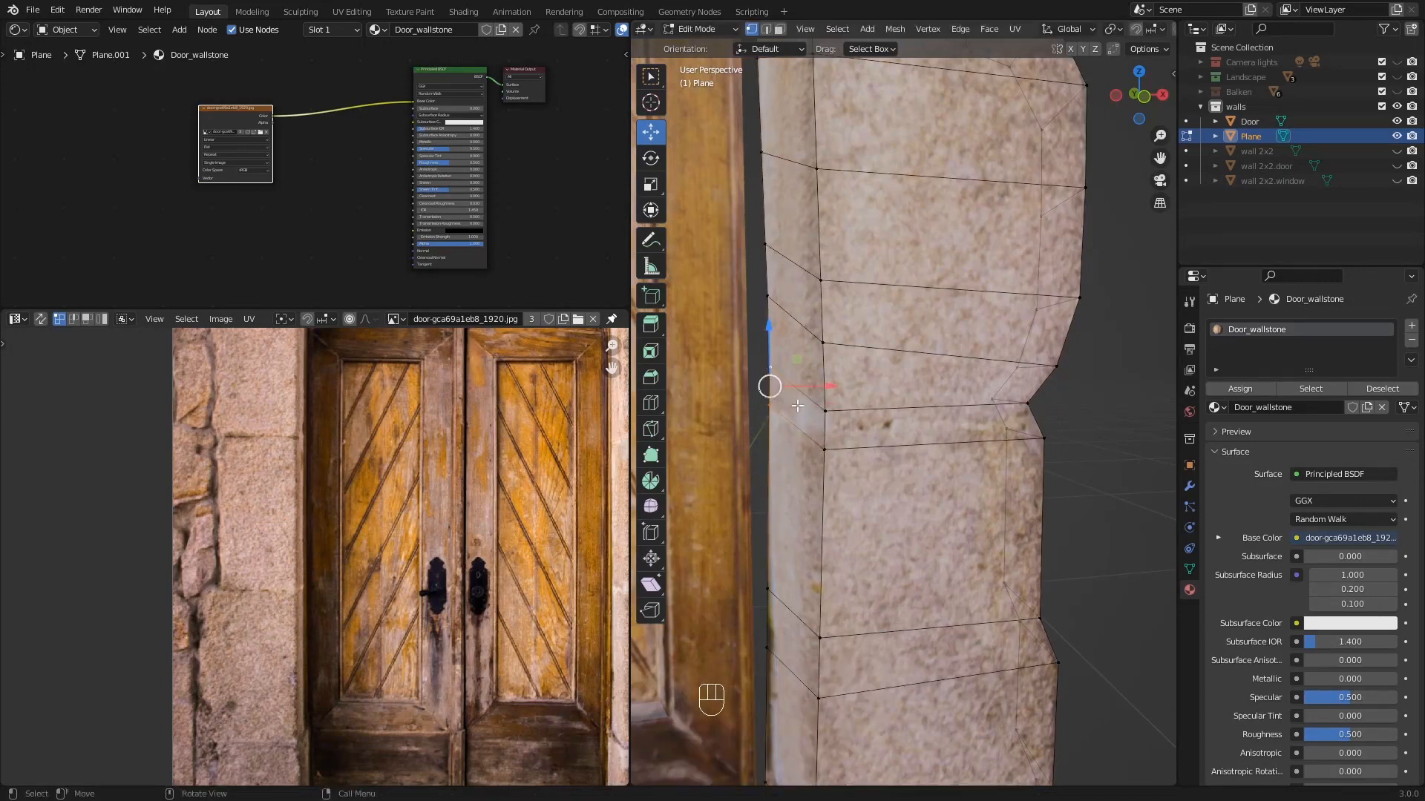
pyautogui.keyDown('shift'); pyautogui.moveTo(797, 406); pyautogui.dragTo(835, 376, button='middle'); pyautogui.keyUp('shift')
pyautogui.moveTo(820, 324); pyautogui.dragTo(821, 363)
# - Select the joint's inner side face and move its door-side UV vertices about -0.025 along Y to square the UV face
pyautogui.keyDown('shift'); pyautogui.click(882, 402); pyautogui.keyUp('shift')
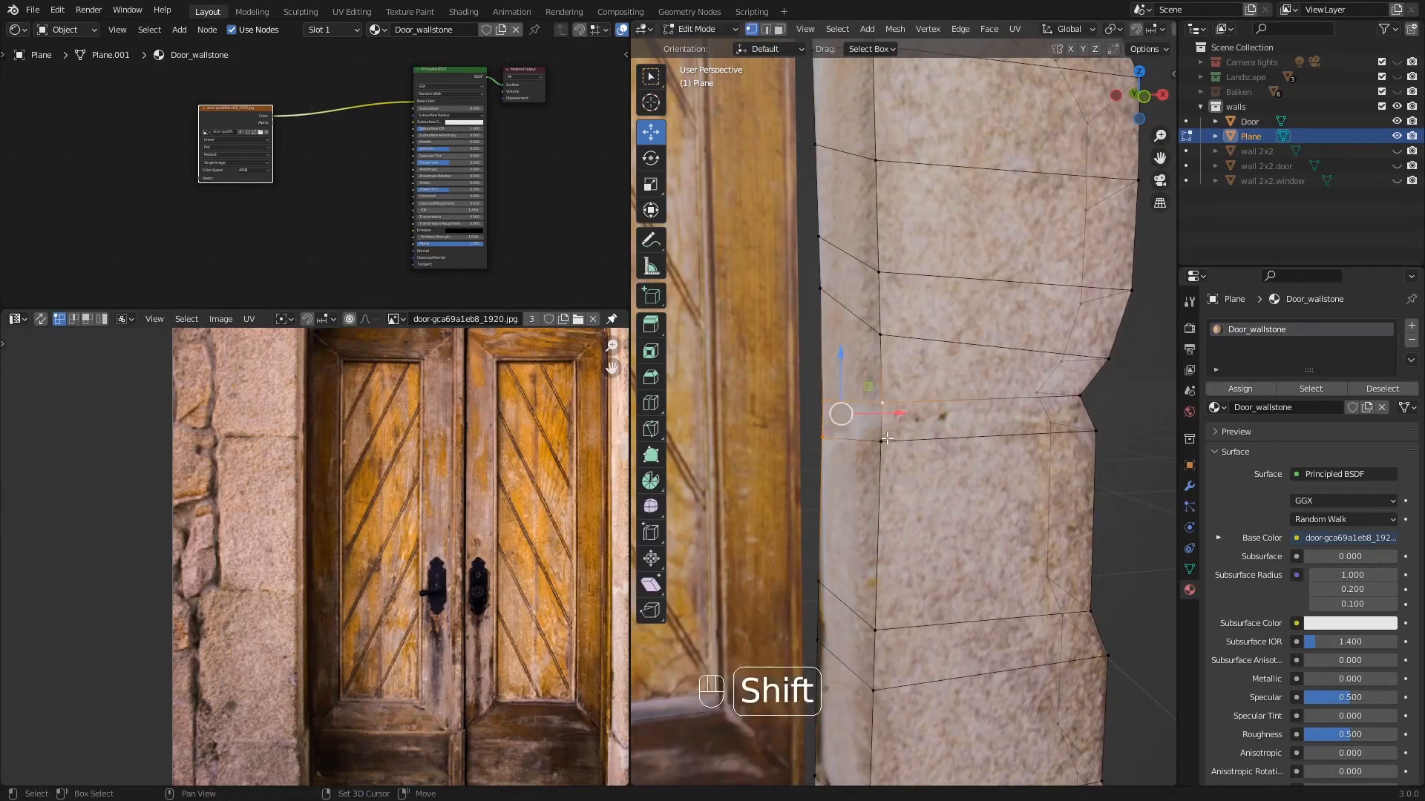
pyautogui.keyDown('shift'); pyautogui.click(880, 441); pyautogui.keyUp('shift')
pyautogui.scroll(3, 613, 591)
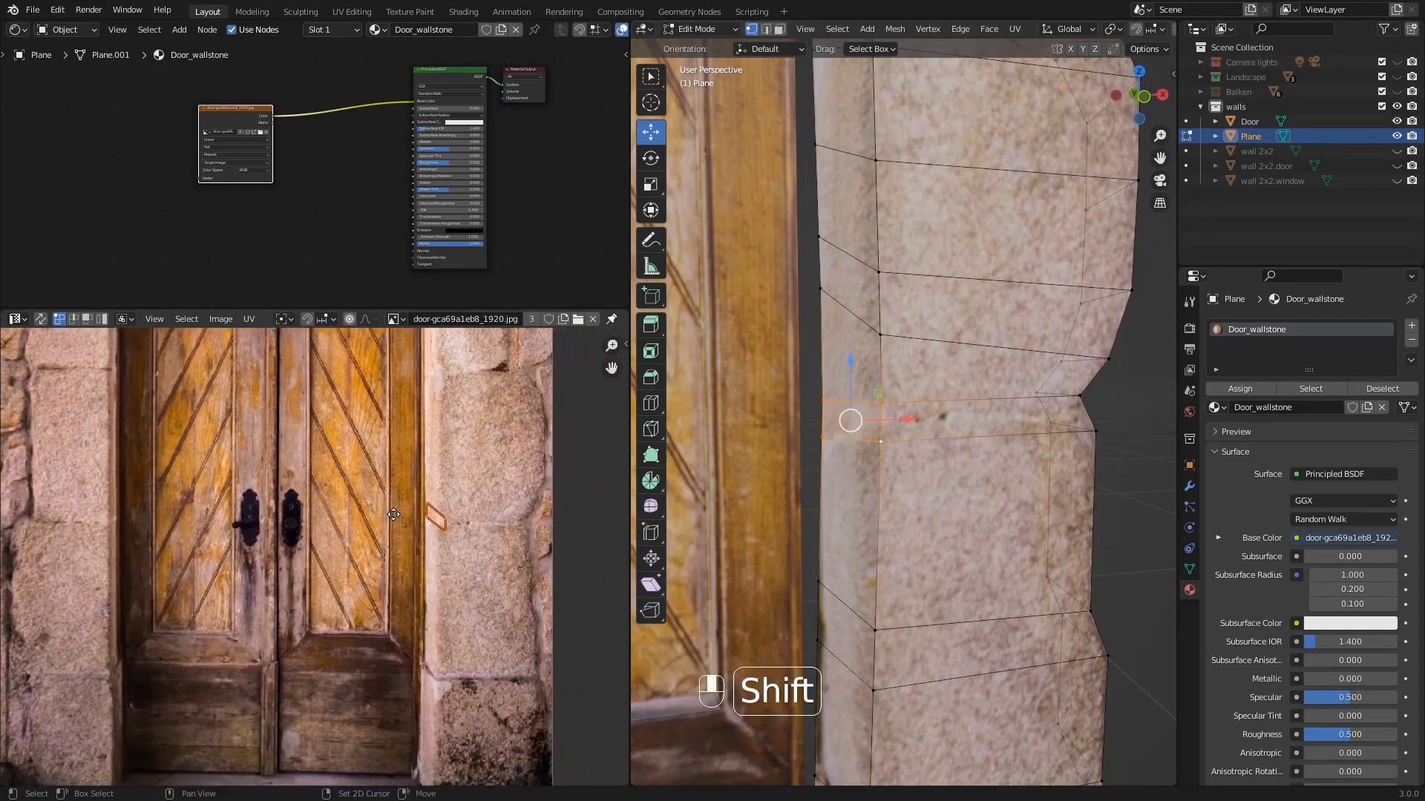
pyautogui.scroll(3, 416, 531)
pyautogui.keyDown('shift'); pyautogui.click(449, 508); pyautogui.keyUp('shift')
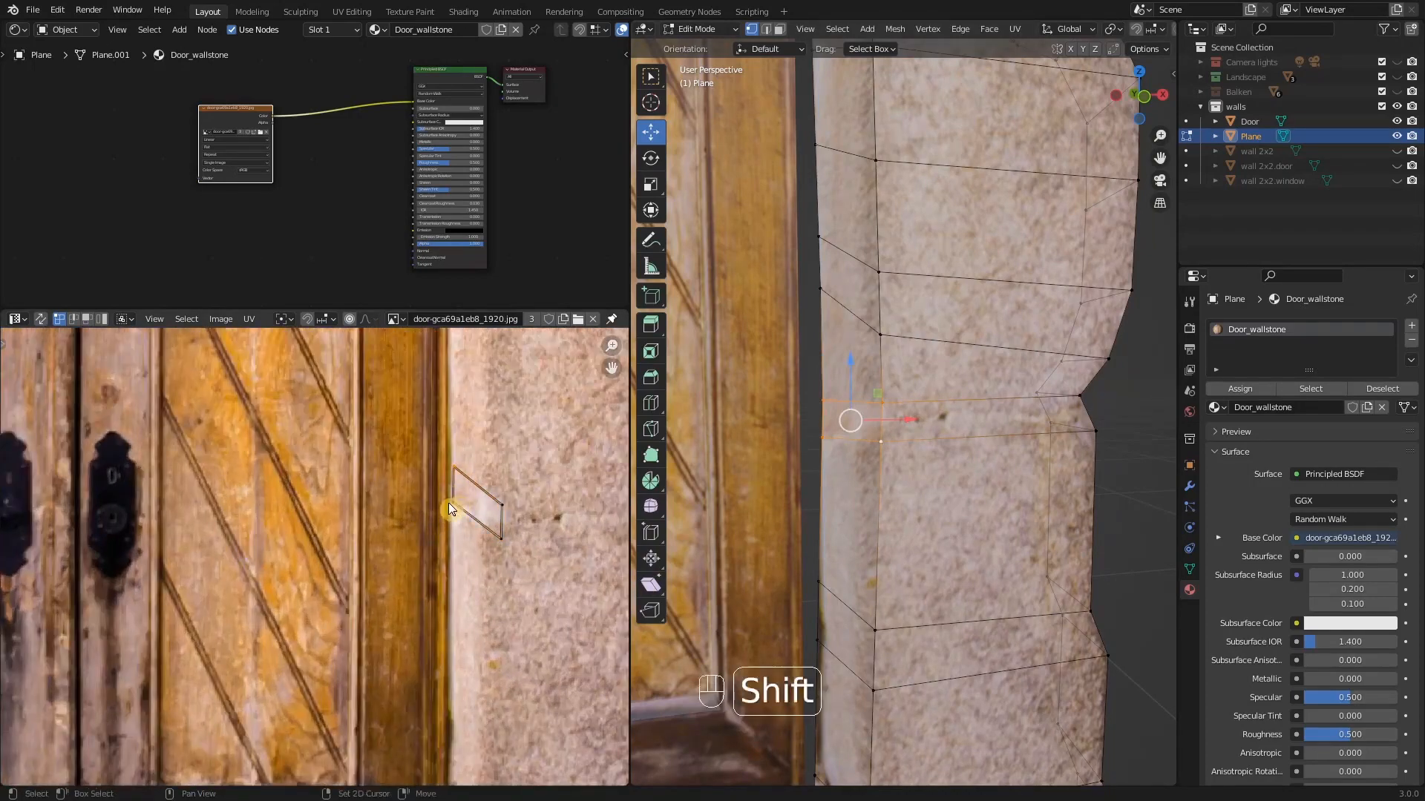
pyautogui.press('g')
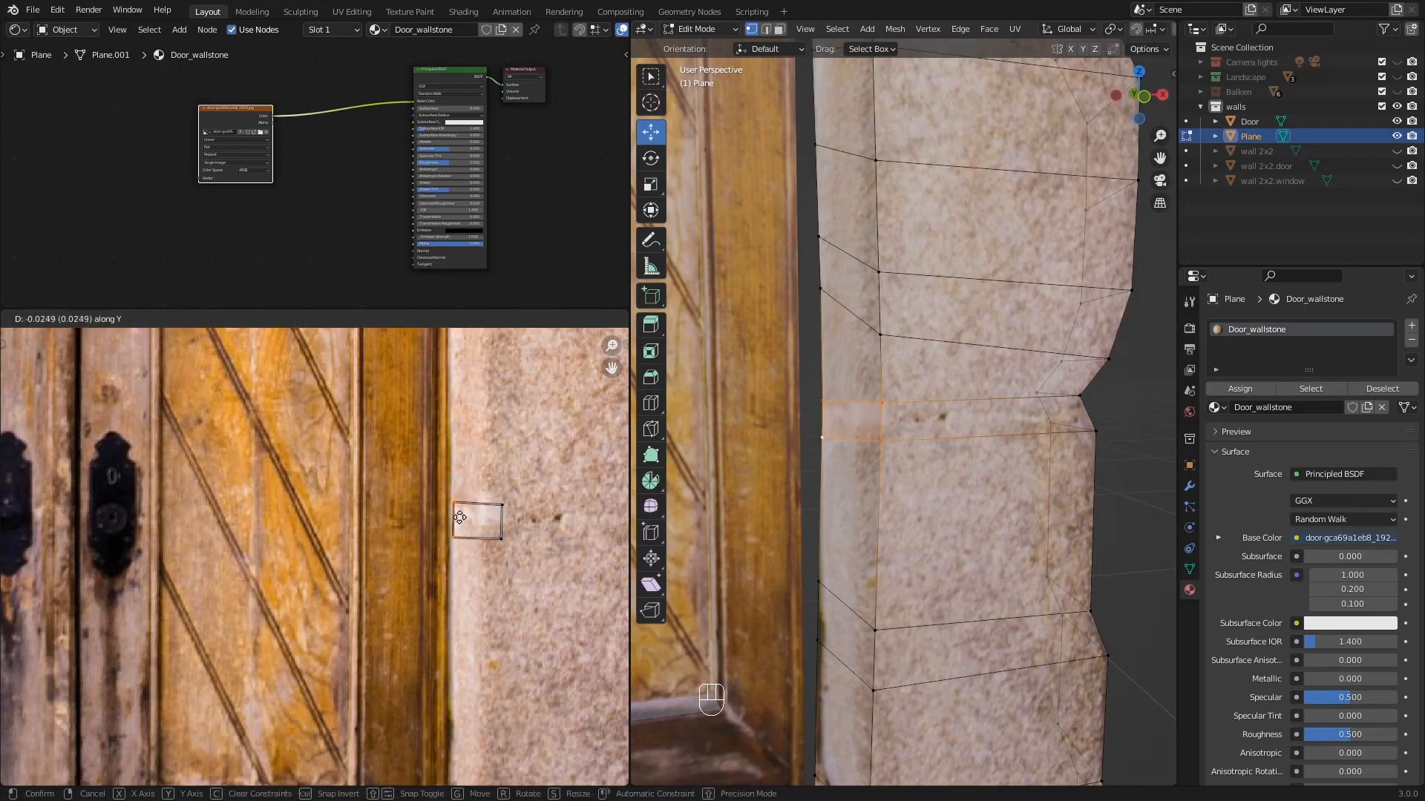
pyautogui.click(459, 517)
# - Add a centred loop cut in the right pillar's narrow joint band and bevel it about 0.0035 m with one segment
pyautogui.click(825, 295)
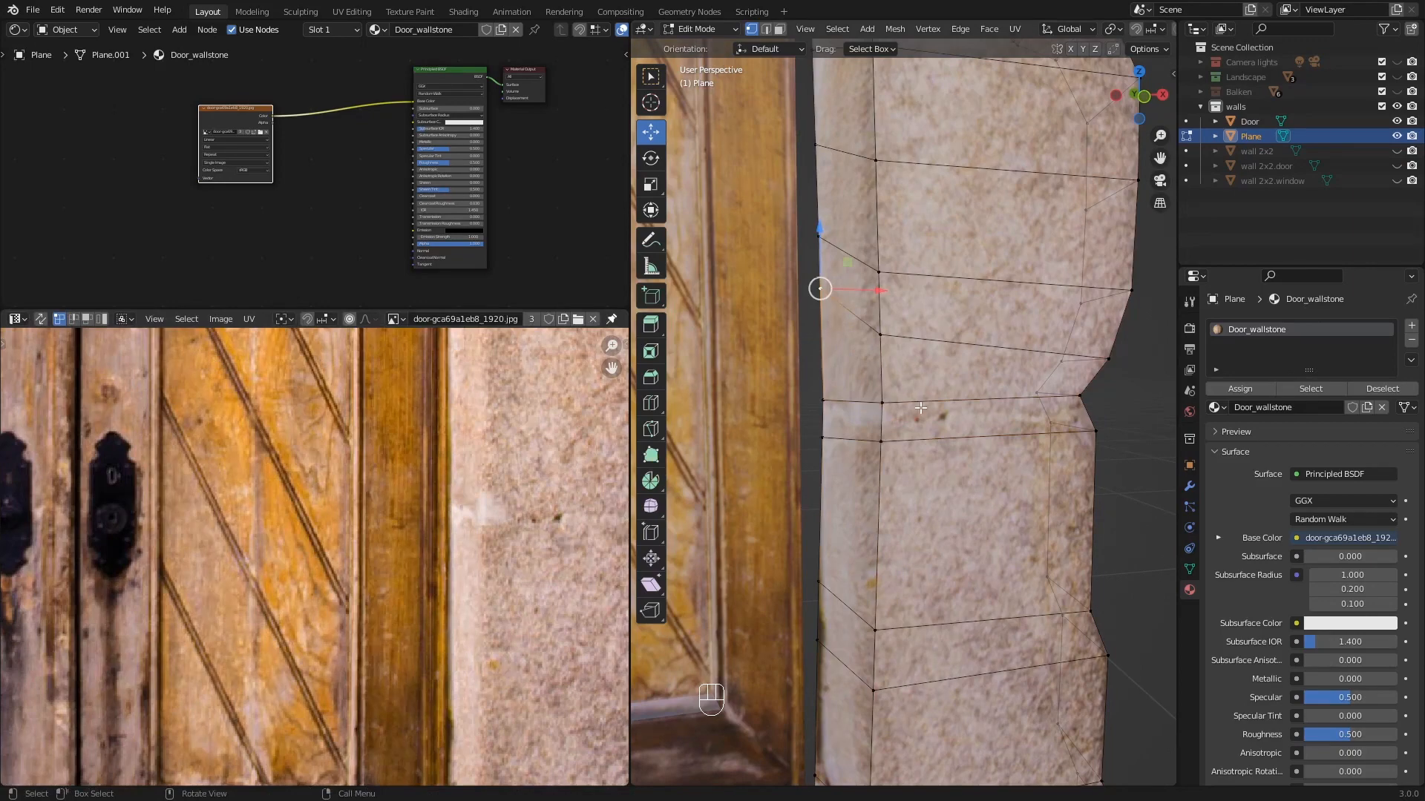
pyautogui.keyDown('shift'); pyautogui.moveTo(920, 407); pyautogui.dragTo(949, 419, button='middle'); pyautogui.keyUp('shift')
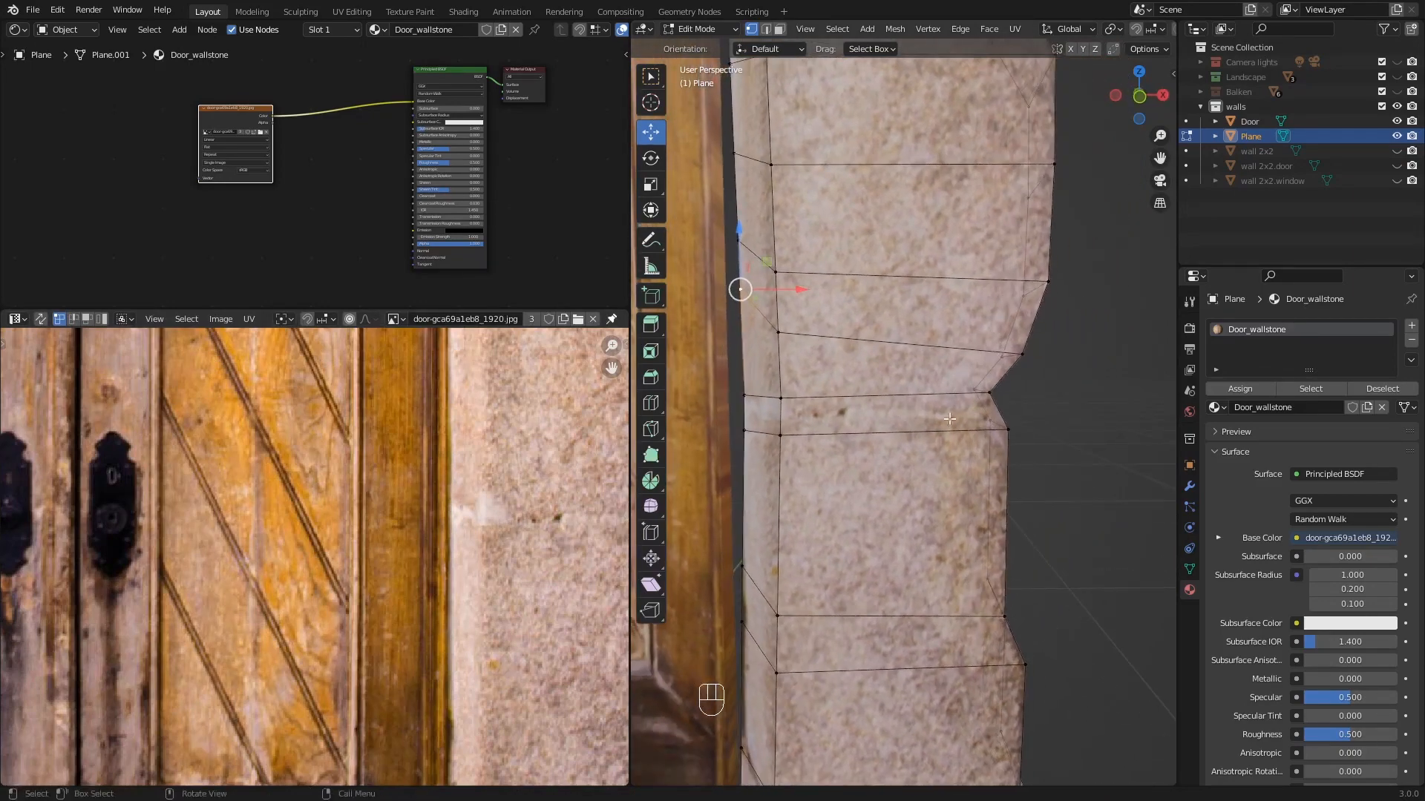
pyautogui.hotkey('ctrl', 'r')
pyautogui.click(1000, 411)
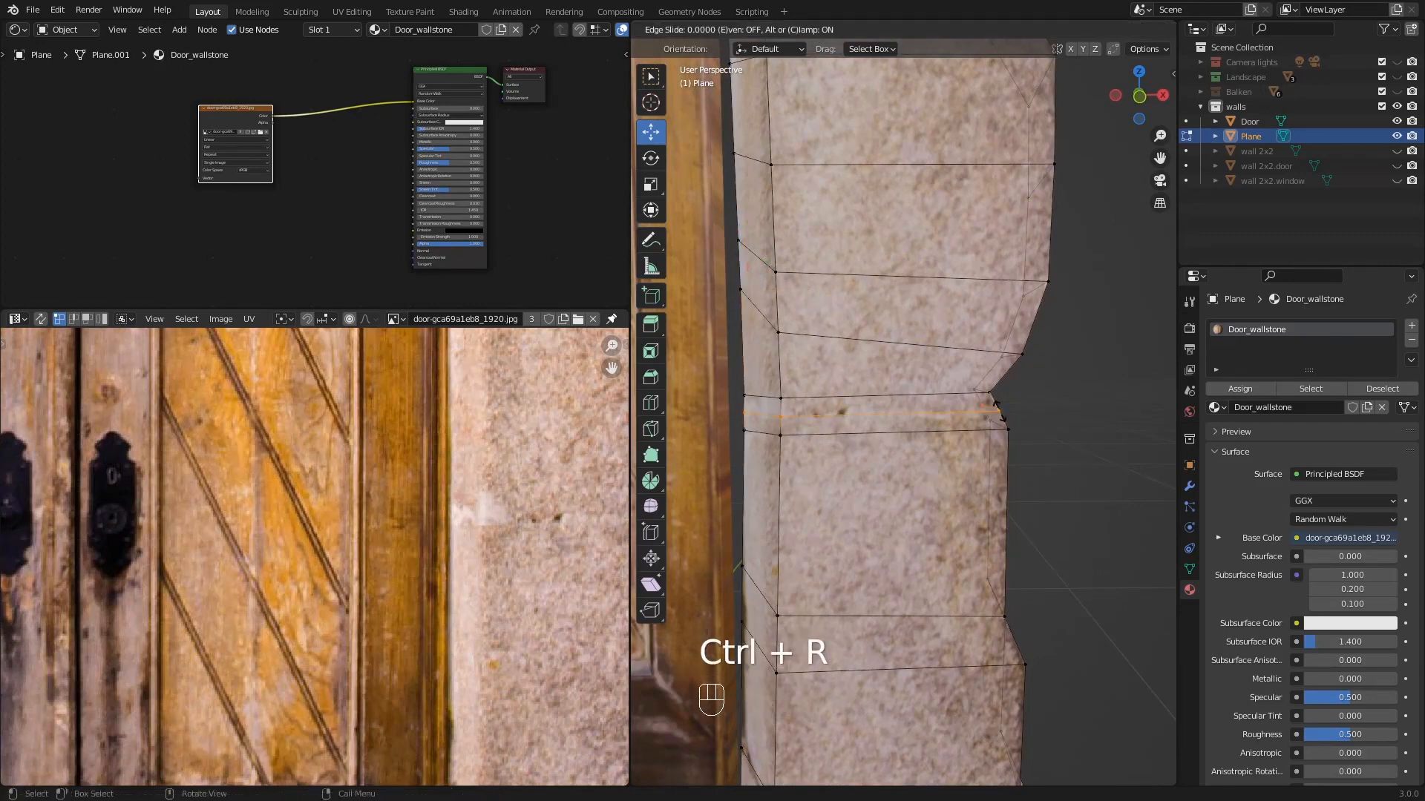
pyautogui.rightClick(1000, 411)
pyautogui.hotkey('ctrl', 'b')
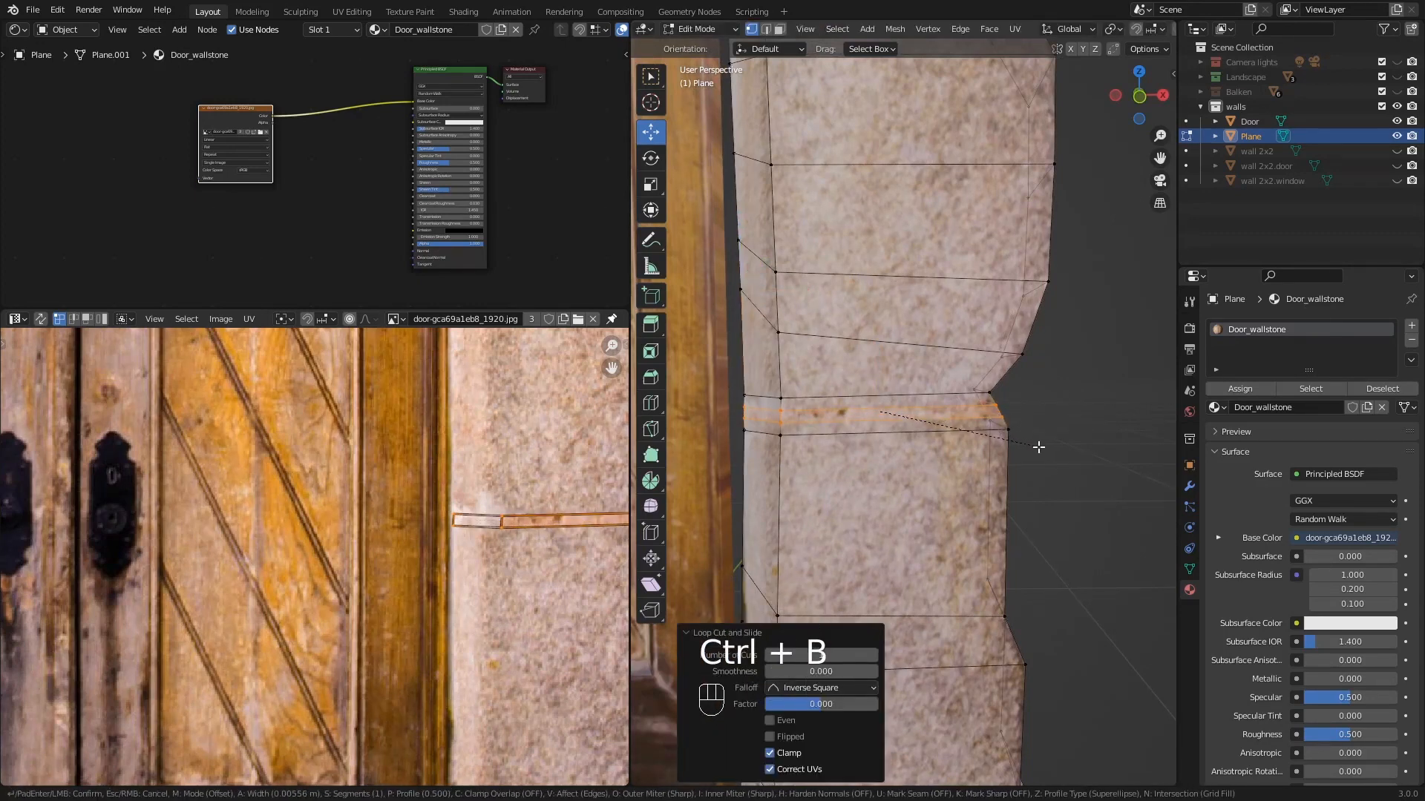
pyautogui.click(1042, 448)
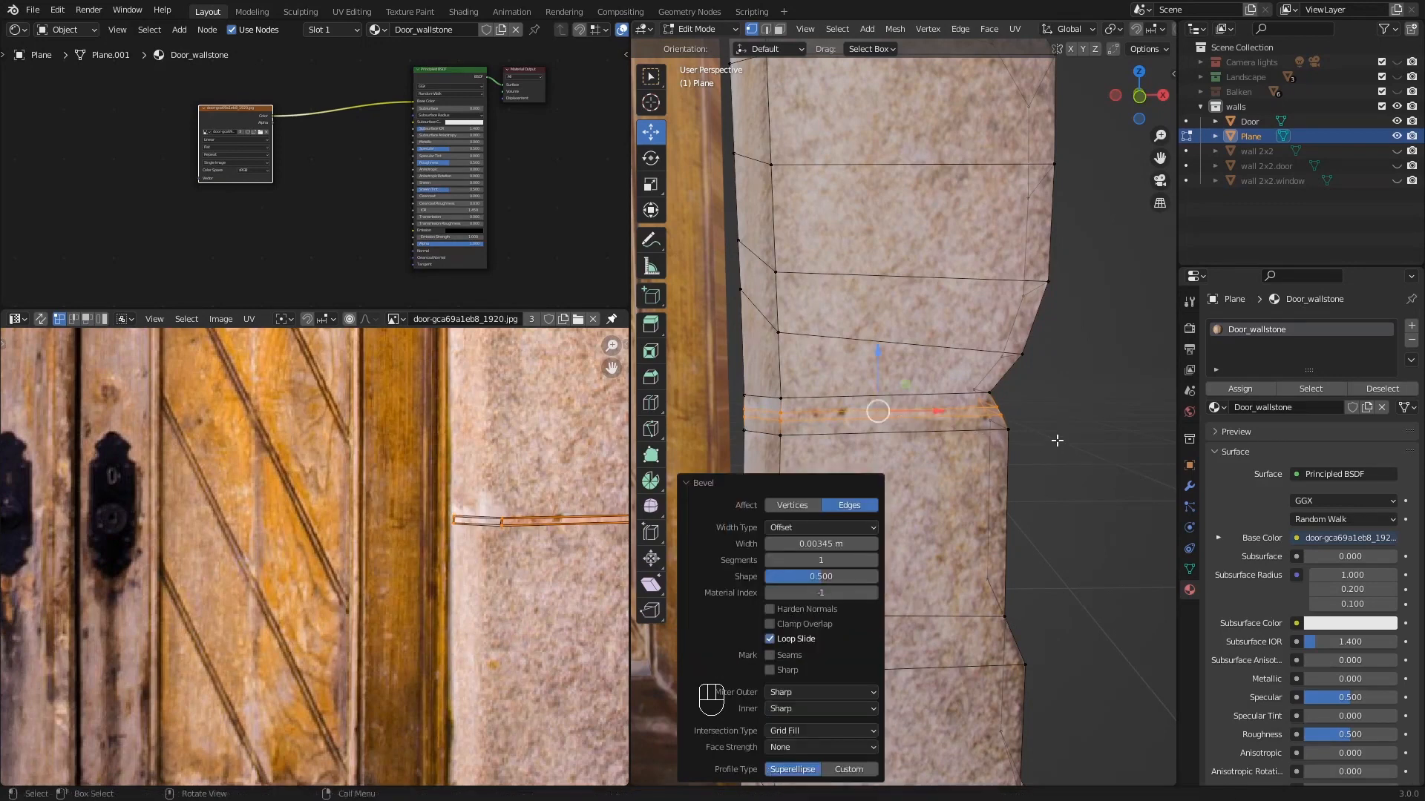
# - Extrude the narrow band's beveled strip in place and scale it slightly inward to recess the joint
pyautogui.press('e')
pyautogui.press('s')
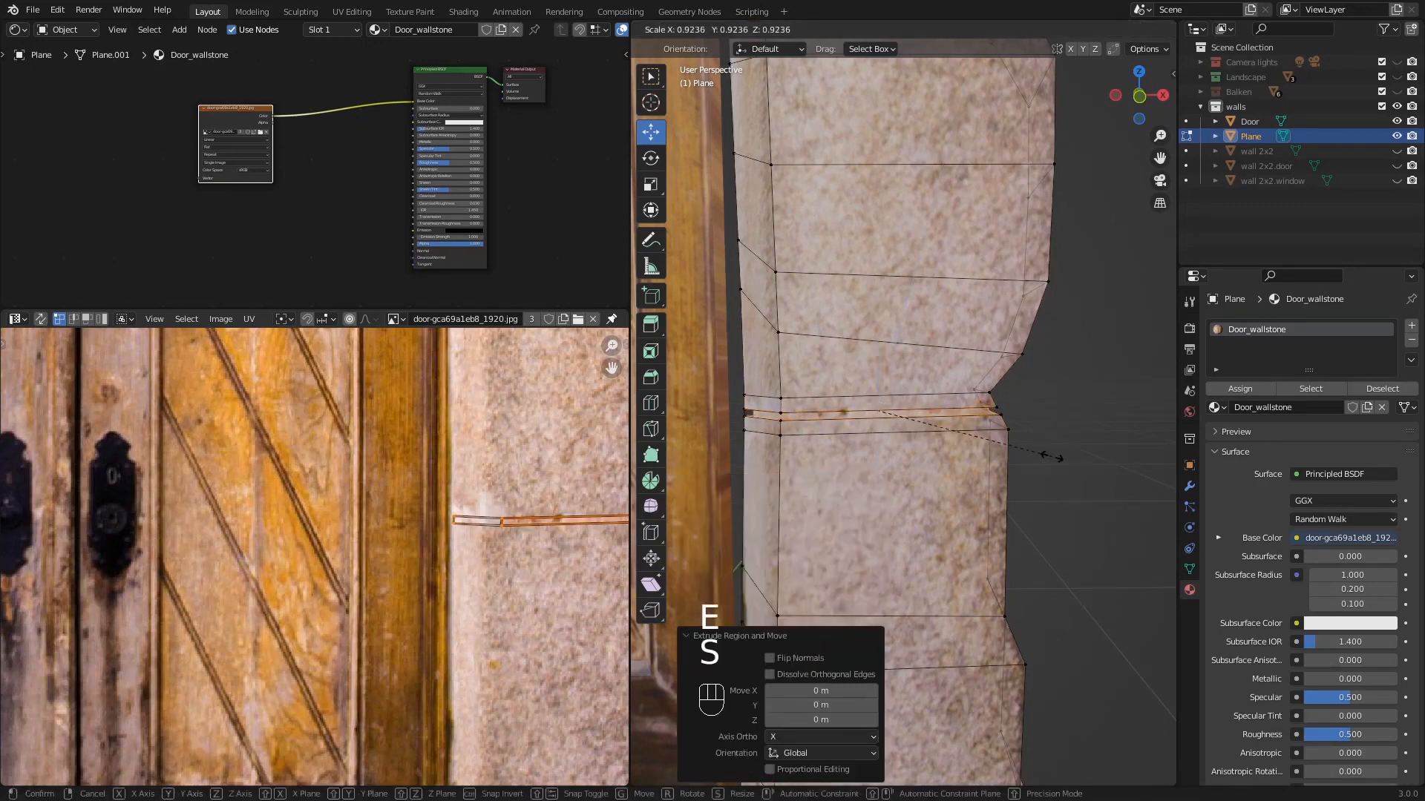
pyautogui.click(1048, 454)
# - Shift a vertex at the recessed pillar joint slightly along X
pyautogui.moveTo(1048, 455); pyautogui.dragTo(972, 439, button='middle')
pyautogui.click(886, 393)
pyautogui.moveTo(971, 399); pyautogui.dragTo(986, 400)
# - Lower the two rear inner-edge vertices at the pillar's base joint to level its edges, moving the lower one about -0.0106 m along Z
pyautogui.keyDown('shift'); pyautogui.moveTo(987, 401); pyautogui.dragTo(815, 348, button='middle'); pyautogui.keyUp('shift')
pyautogui.click(736, 413)
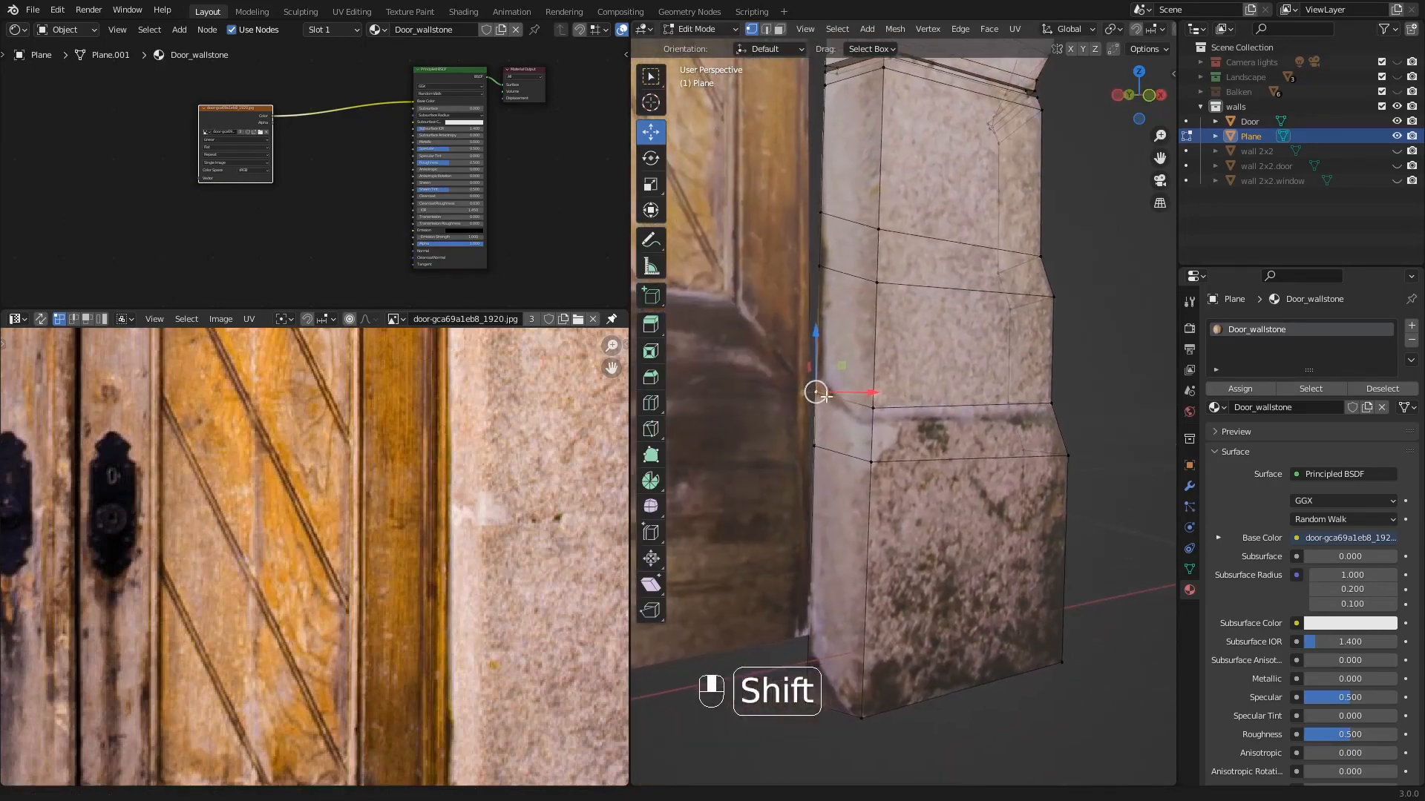
pyautogui.moveTo(815, 347); pyautogui.dragTo(812, 398)
pyautogui.click(817, 448)
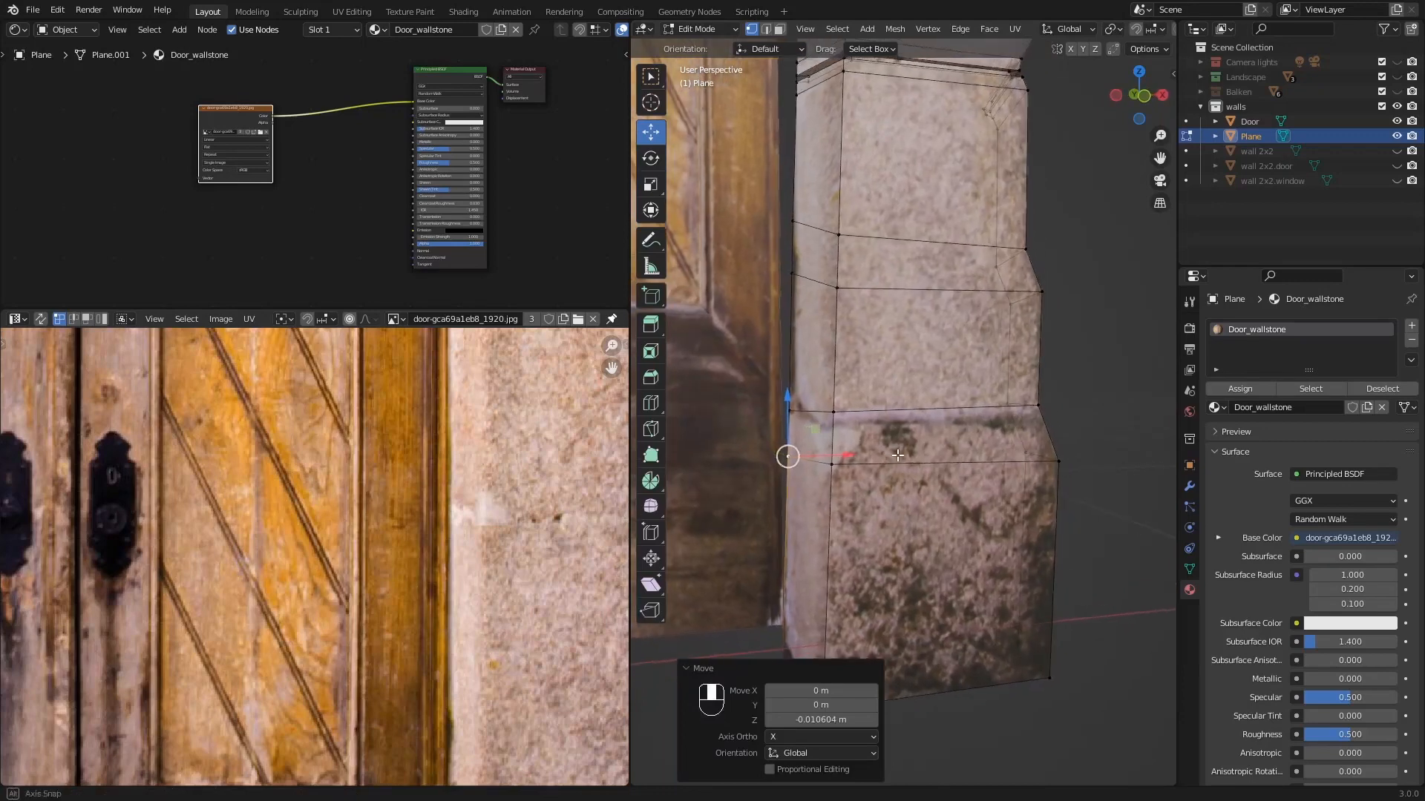
pyautogui.moveTo(816, 407); pyautogui.dragTo(848, 429, button='middle')
# - Select the inner side faces around the base joint and move their two upper door-side UV vertices about 0.0197 up along Y
pyautogui.click(788, 407)
pyautogui.keyDown('shift'); pyautogui.click(827, 413); pyautogui.keyUp('shift')
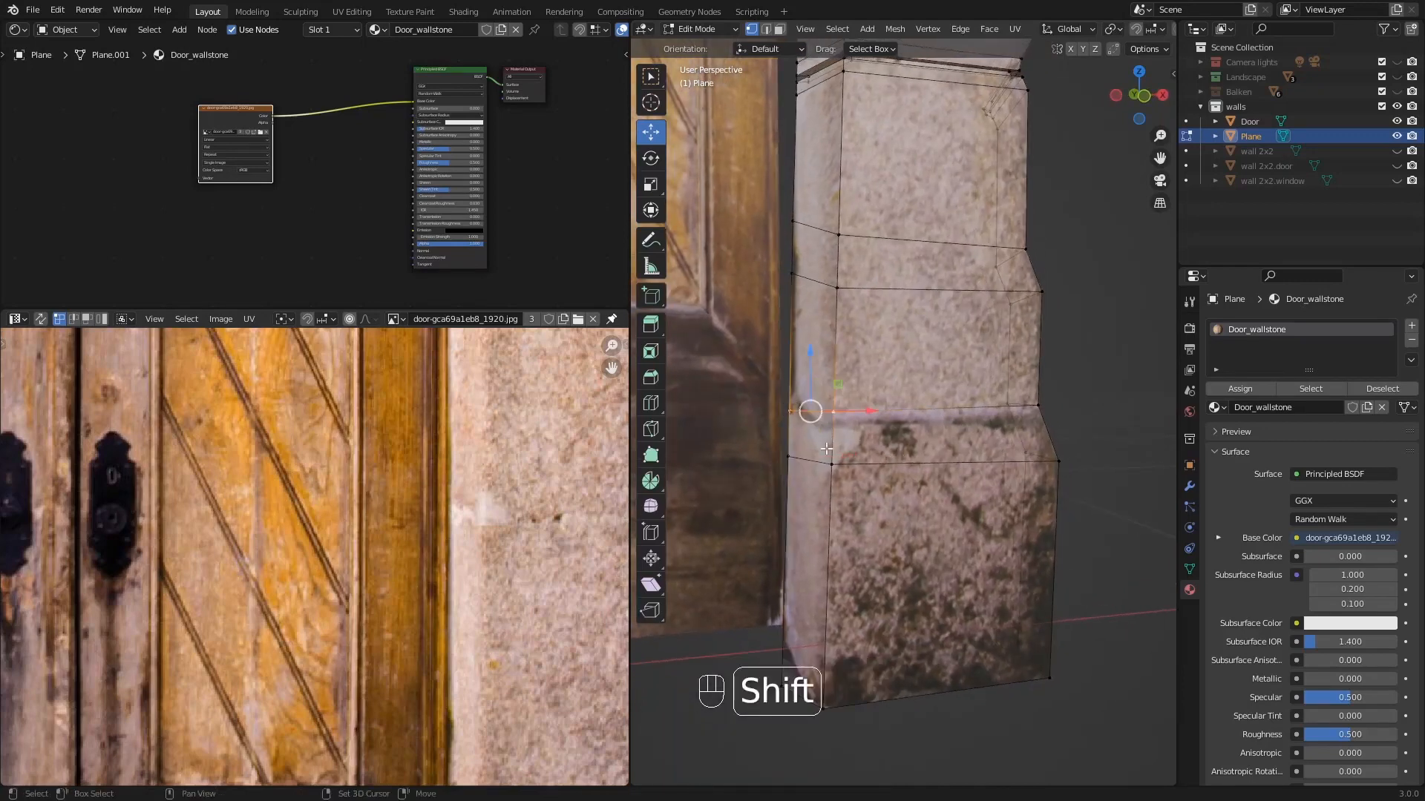
pyautogui.keyDown('shift'); pyautogui.click(826, 460); pyautogui.keyUp('shift')
pyautogui.keyDown('shift'); pyautogui.click(786, 449); pyautogui.keyUp('shift')
pyautogui.keyDown('shift'); pyautogui.click(796, 291); pyautogui.keyUp('shift')
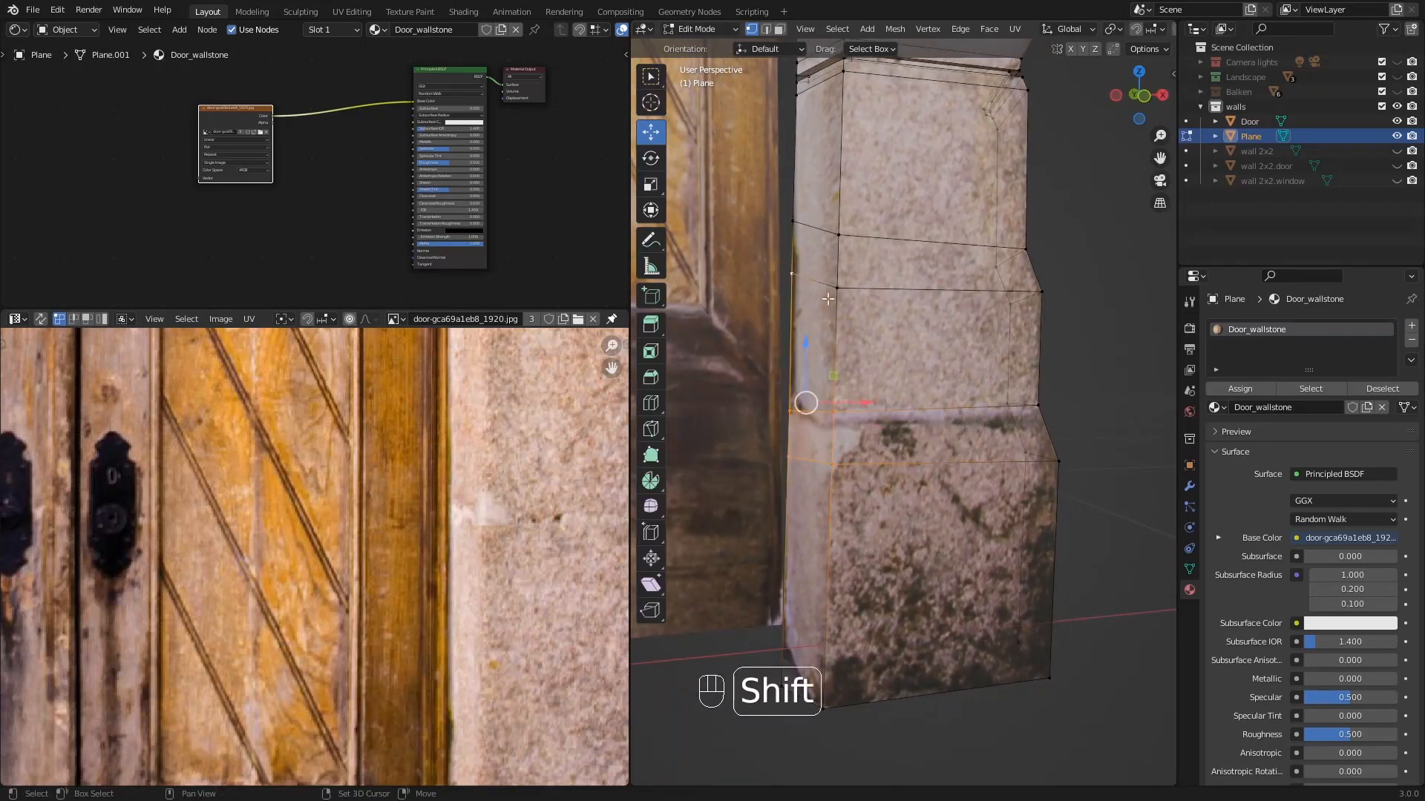
pyautogui.keyDown('shift'); pyautogui.click(838, 289); pyautogui.keyUp('shift')
pyautogui.keyDown('shift'); pyautogui.moveTo(507, 590); pyautogui.dragTo(473, 217, button='middle'); pyautogui.keyUp('shift')
pyautogui.click(411, 523)
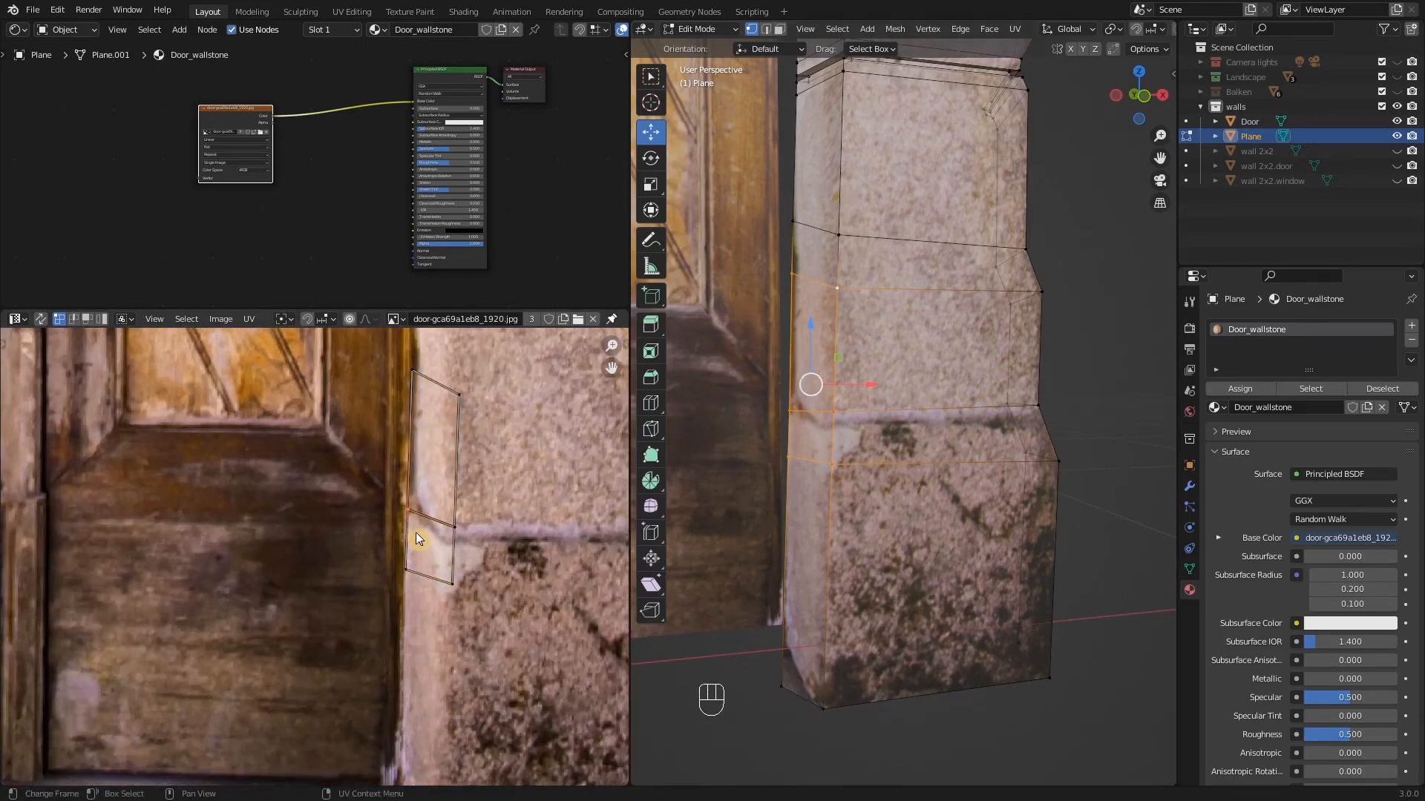
pyautogui.keyDown('shift'); pyautogui.click(412, 370); pyautogui.keyUp('shift')
pyautogui.press('g')
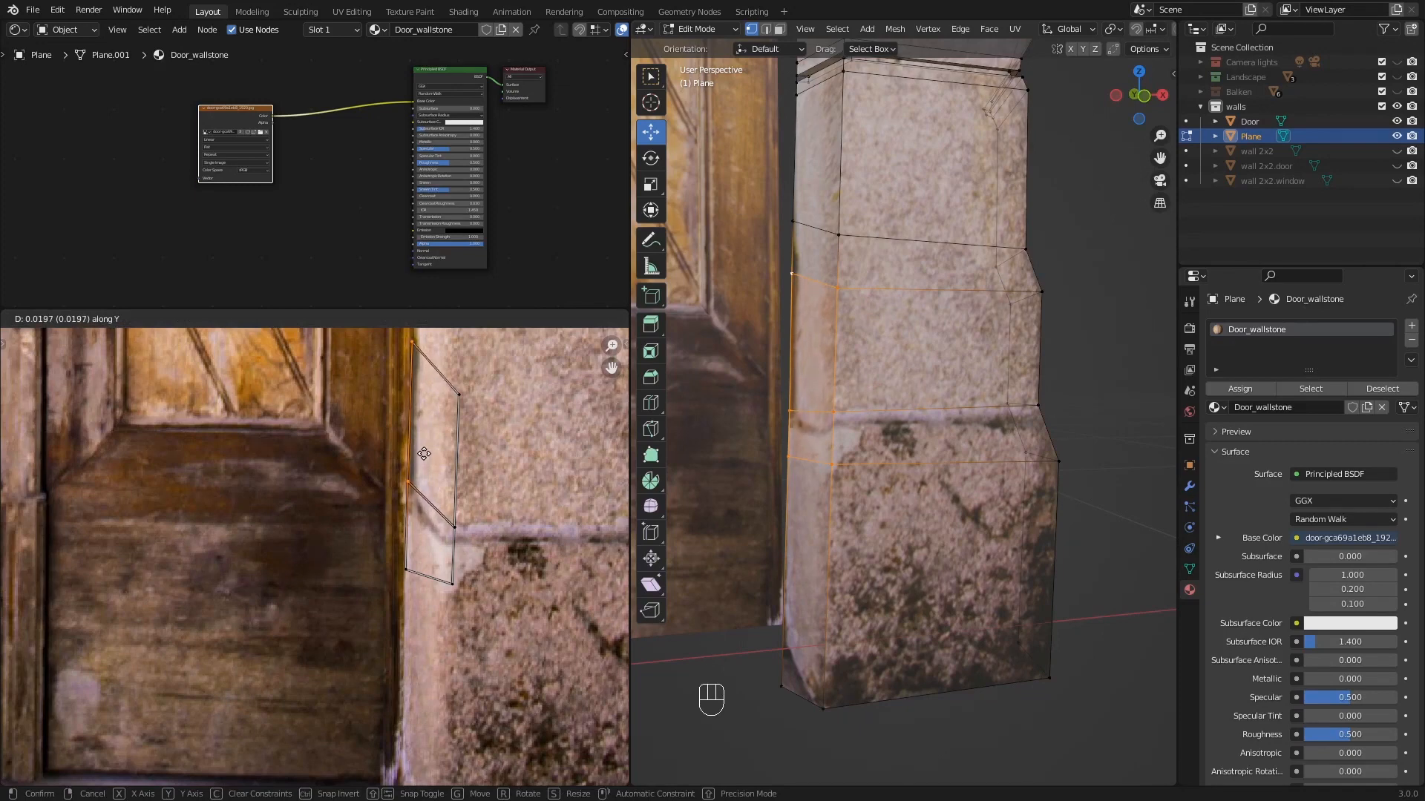
pyautogui.click(424, 453)
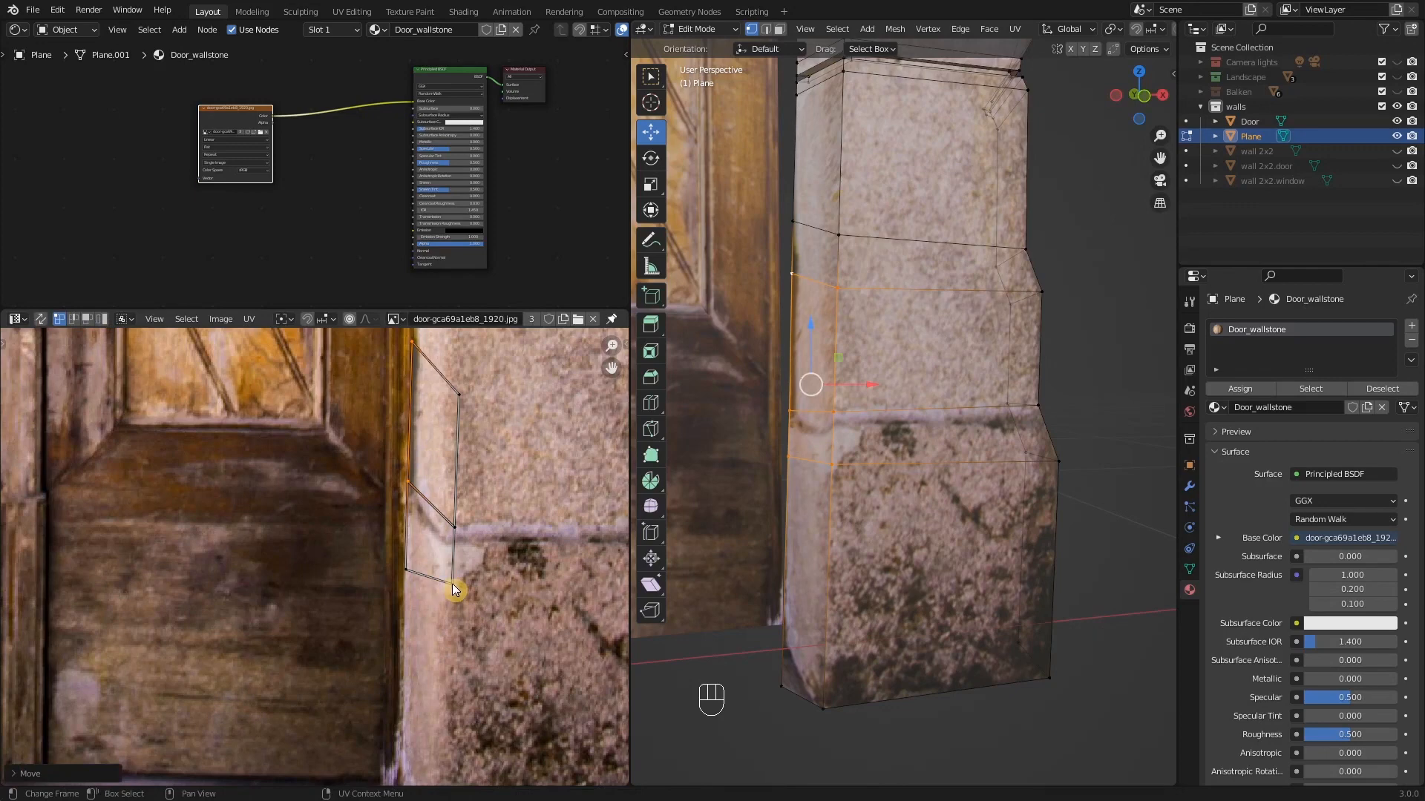
# - Move the two lowest UV vertices of the inner side faces at the base joint down about 0.0145 along Y
pyautogui.click(451, 582)
pyautogui.keyDown('shift'); pyautogui.click(406, 570); pyautogui.keyUp('shift')
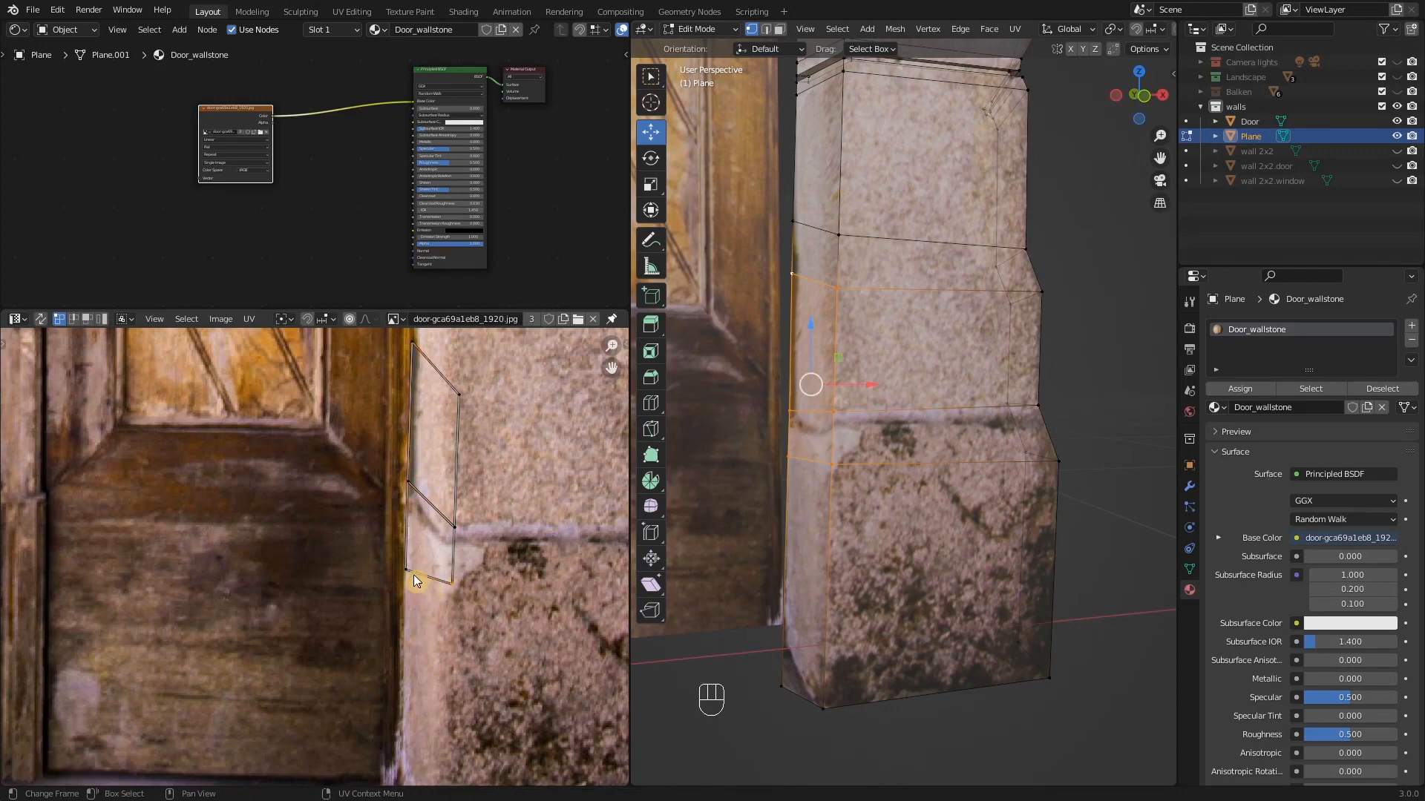
pyautogui.press('g')
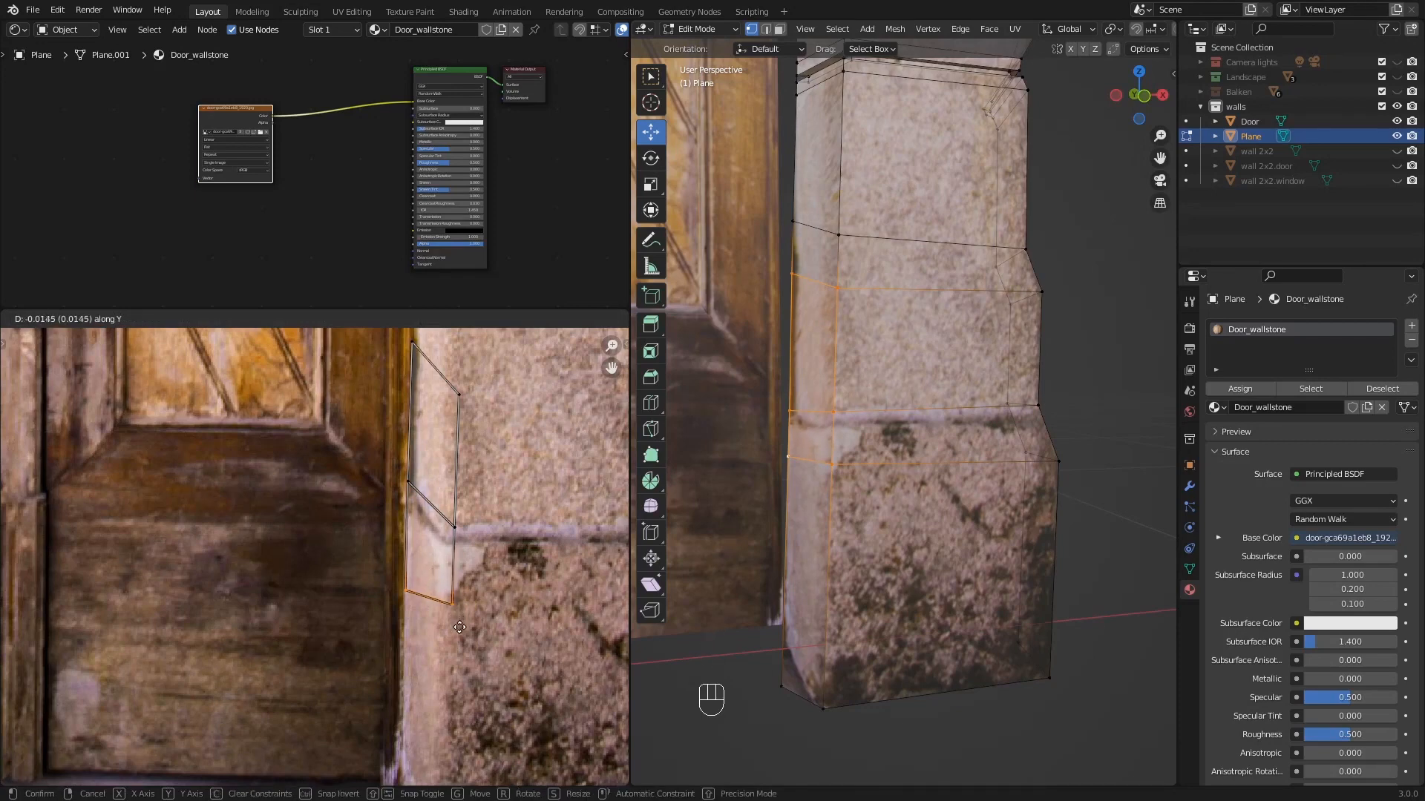
pyautogui.click(459, 627)
# - Add one loop cut around the pillar just below the base joint's edge, with a slide factor of about 0.567
pyautogui.moveTo(912, 445); pyautogui.dragTo(937, 463, button='middle')
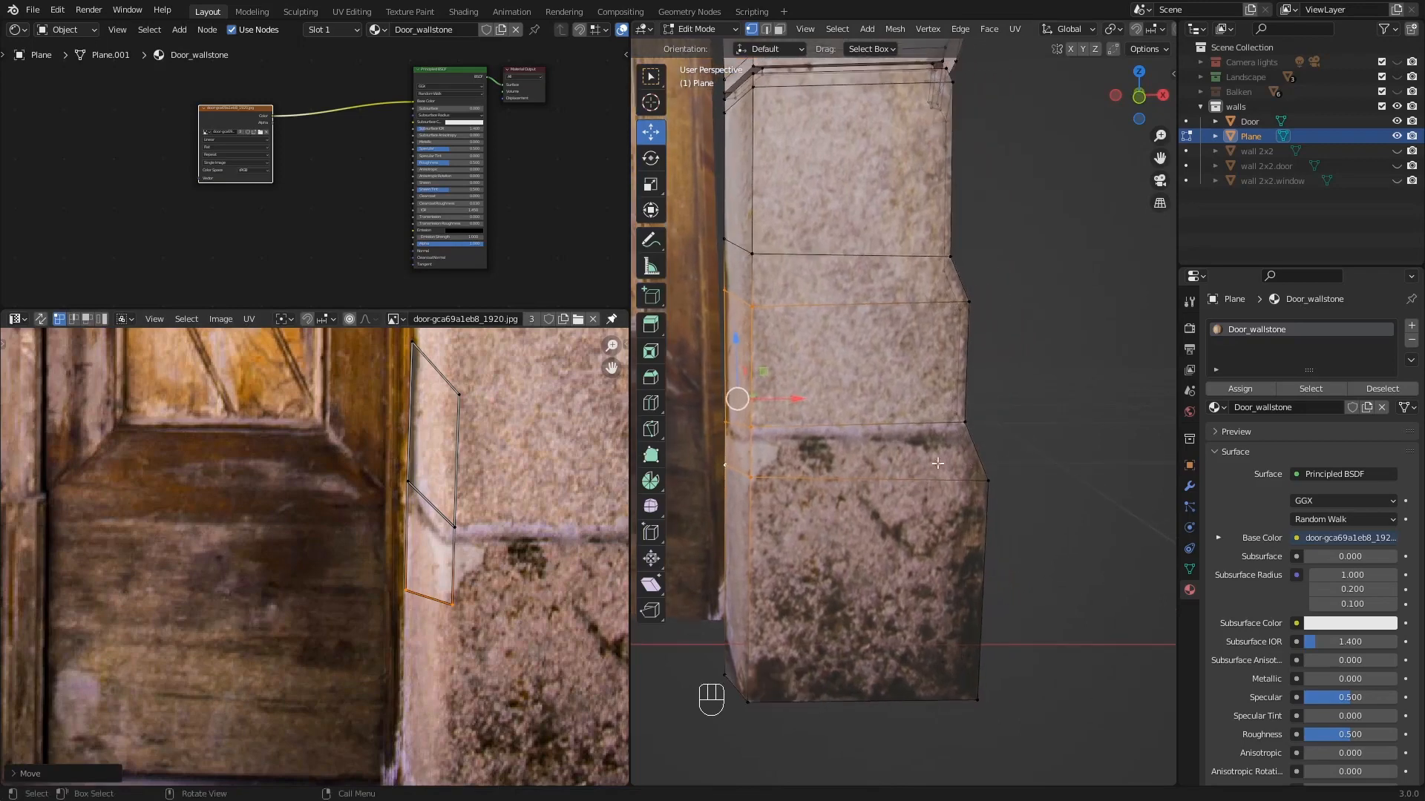
pyautogui.press('ctrl')
pyautogui.hotkey('ctrl', 'r')
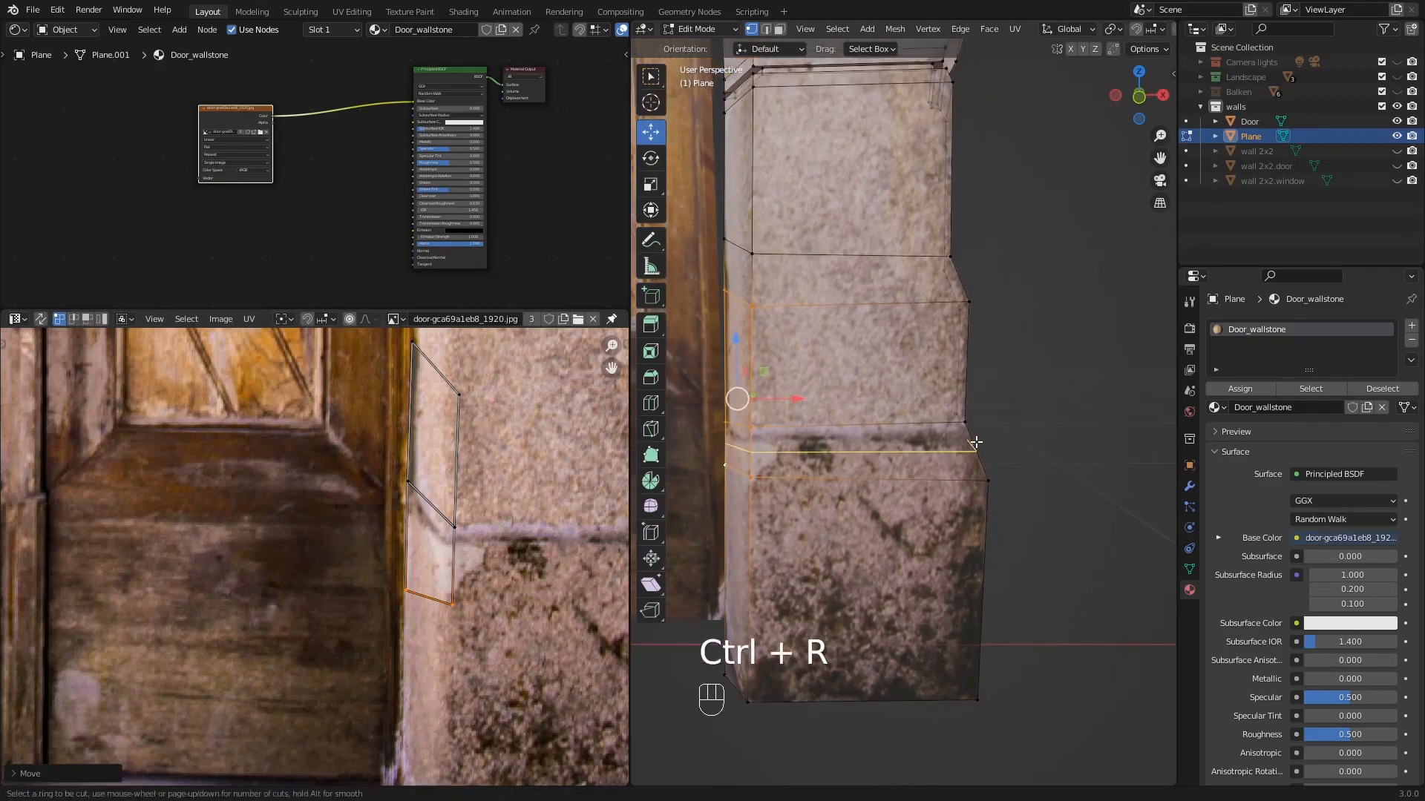
pyautogui.click(971, 436)
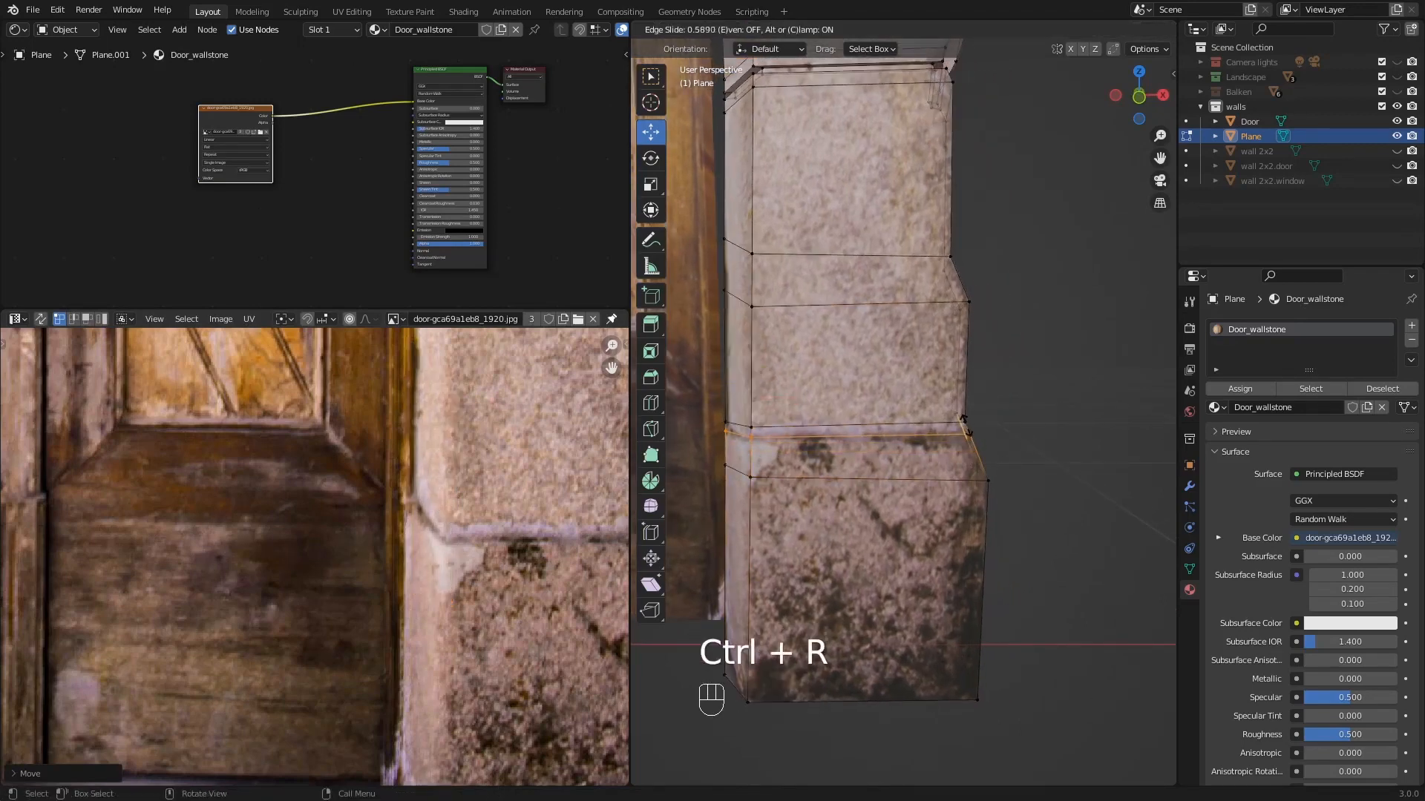
pyautogui.click(965, 425)
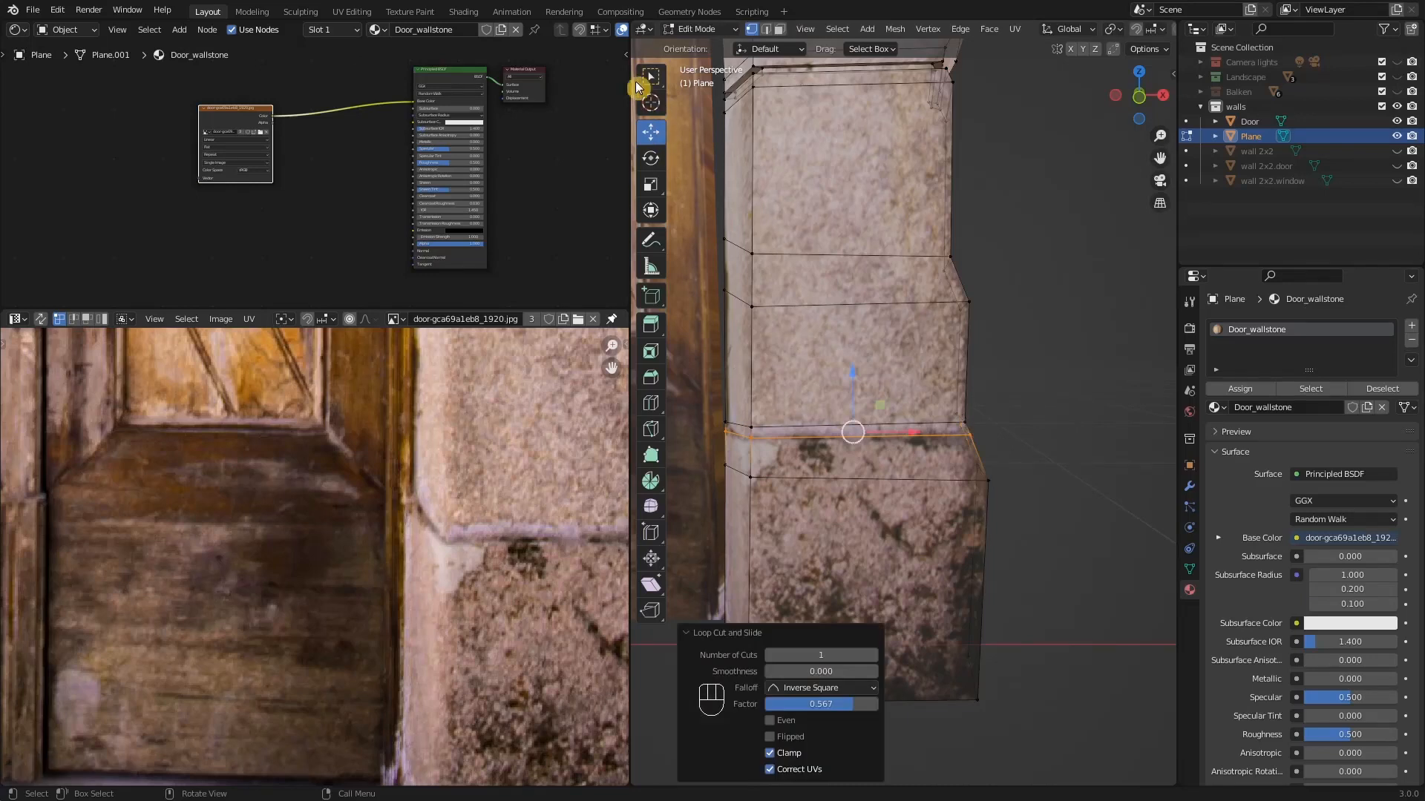
# - Extrude the narrow face band at the base joint in place, scale it inward to 0.901, and leave Edit Mode
pyautogui.click(779, 29)
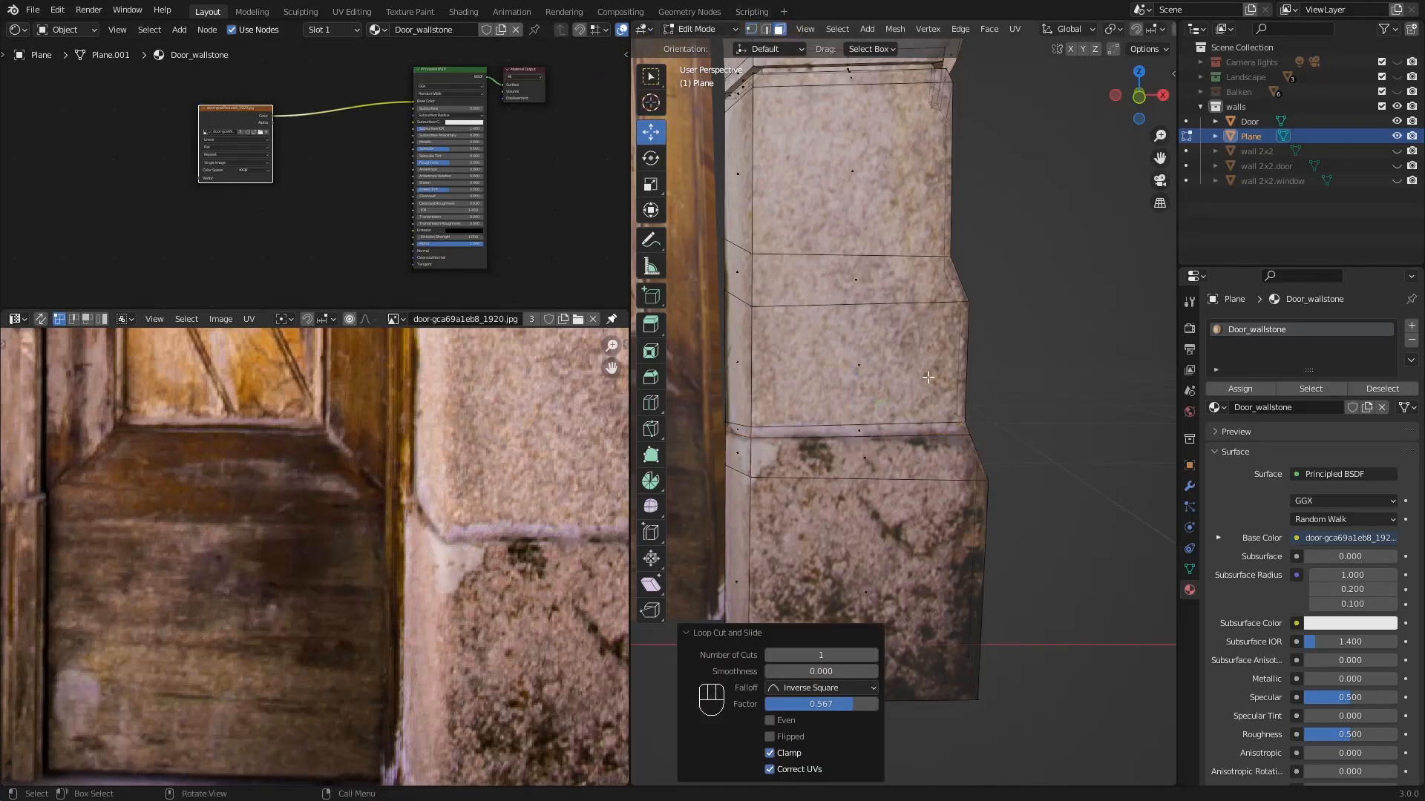
pyautogui.keyDown('alt'); pyautogui.click(967, 428); pyautogui.keyUp('alt')
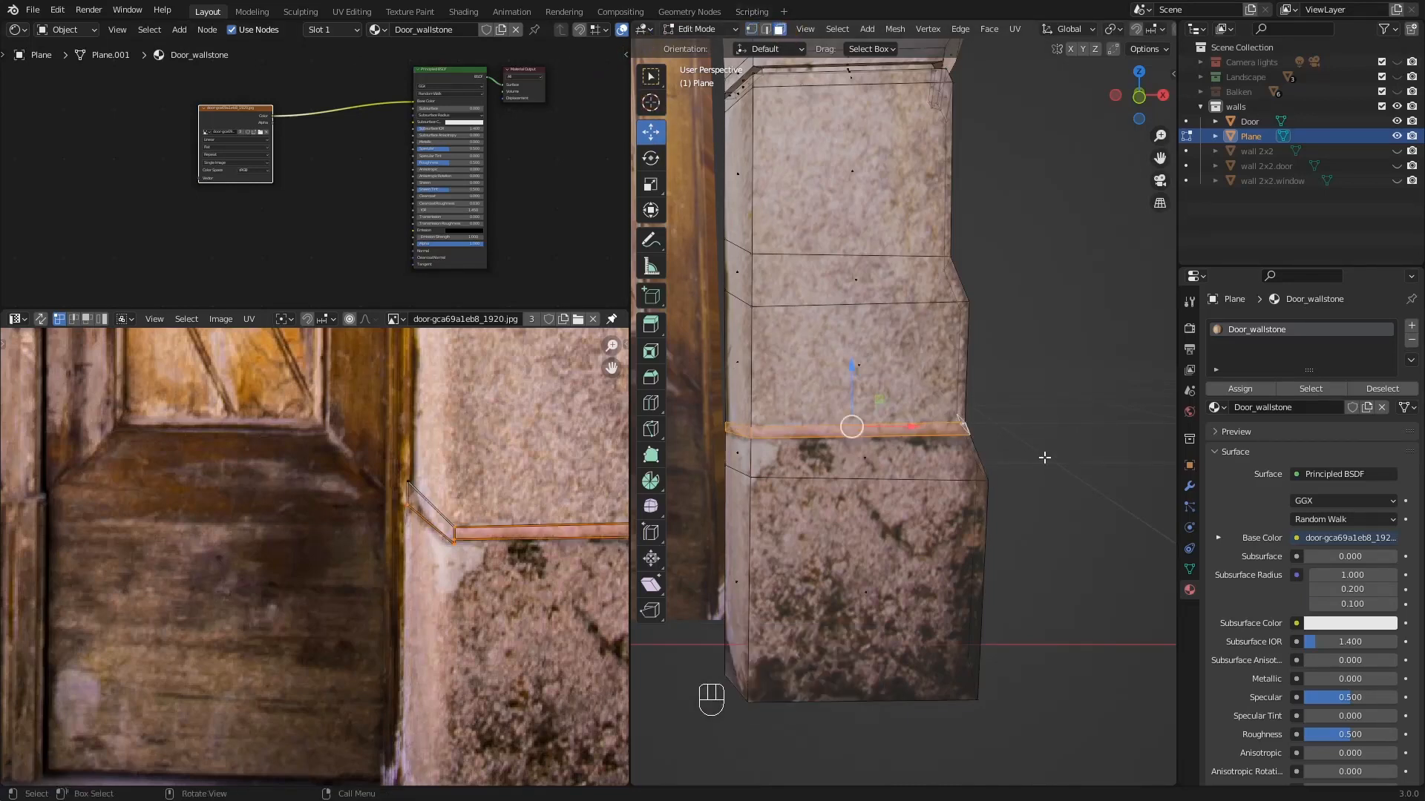
pyautogui.press('e')
pyautogui.press('s')
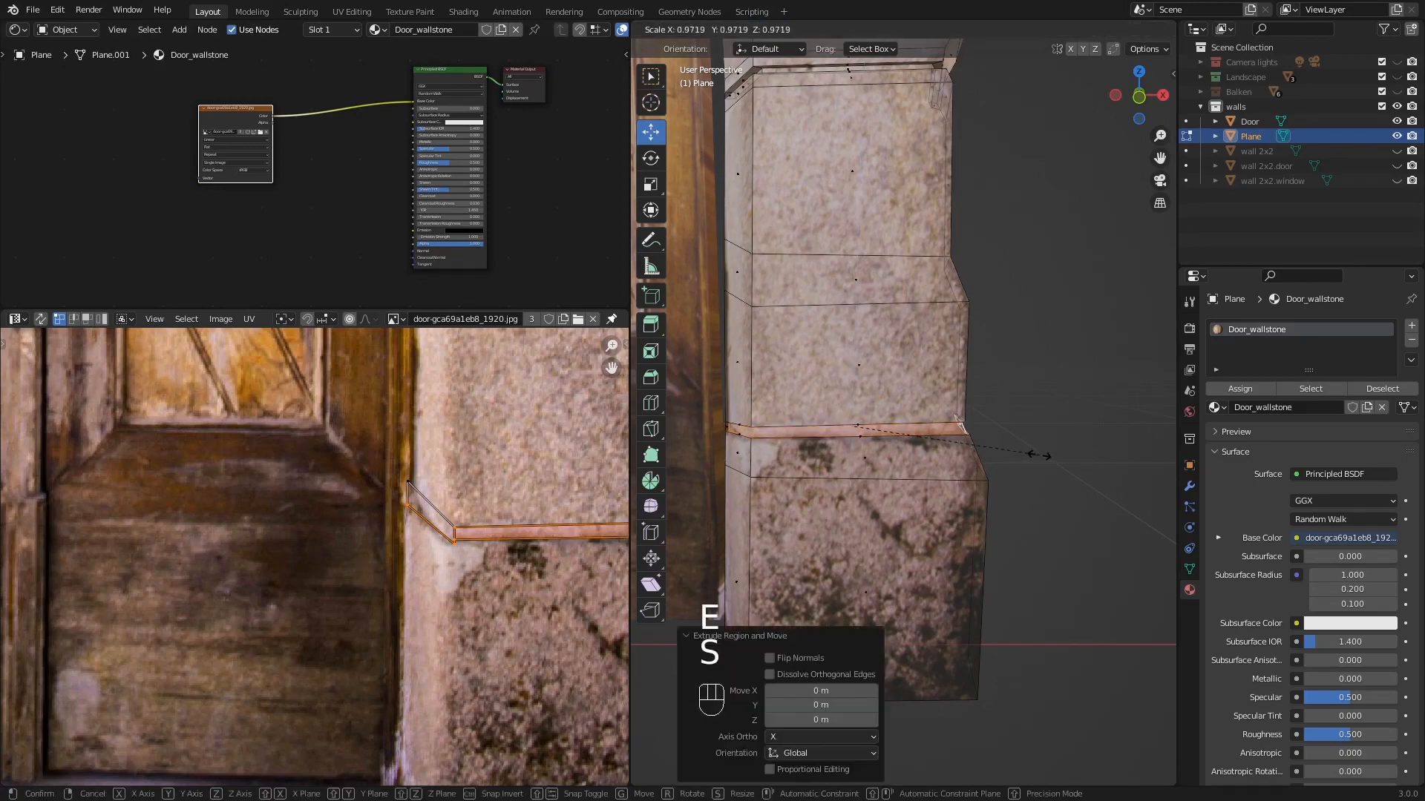
pyautogui.click(1027, 451)
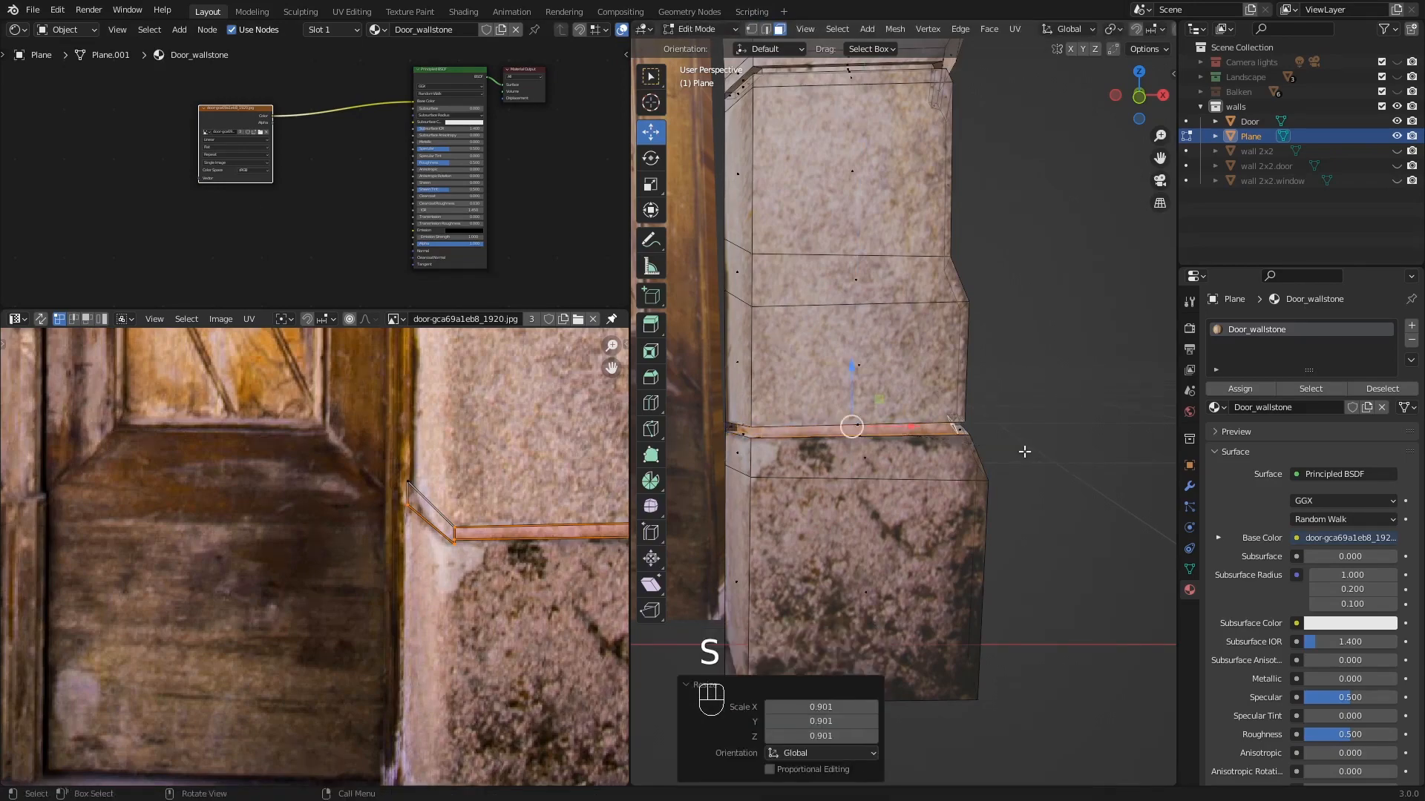
pyautogui.press('Tab')
# - Enlarge the shader node editor by shrinking the image editor beneath it, and select the door object
pyautogui.scroll(-4, 835, 389)
pyautogui.scroll(-1, 835, 389)
pyautogui.moveTo(836, 388); pyautogui.dragTo(916, 531, button='middle')
pyautogui.moveTo(805, 413); pyautogui.dragTo(991, 453, button='middle')
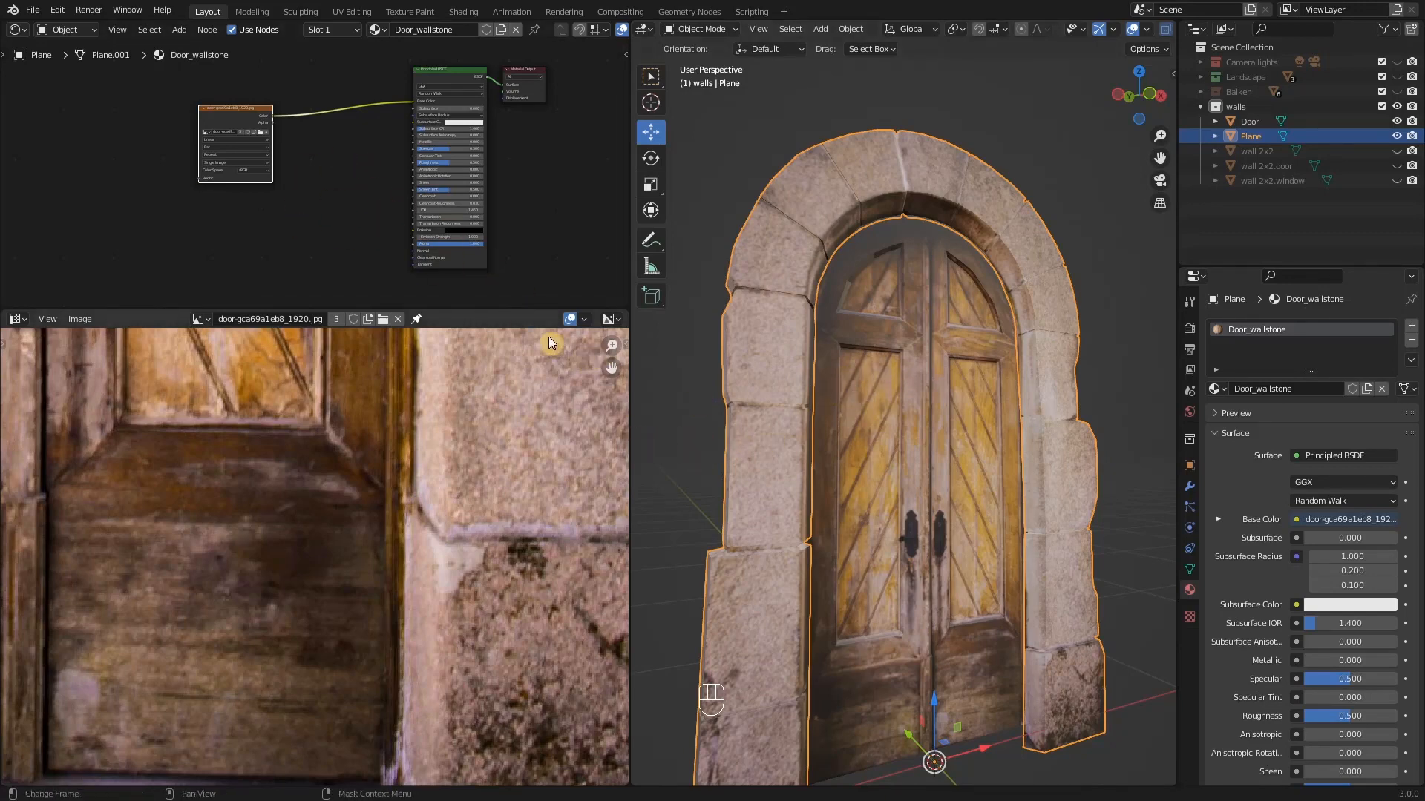
pyautogui.moveTo(520, 309); pyautogui.dragTo(520, 573)
pyautogui.click(896, 401)
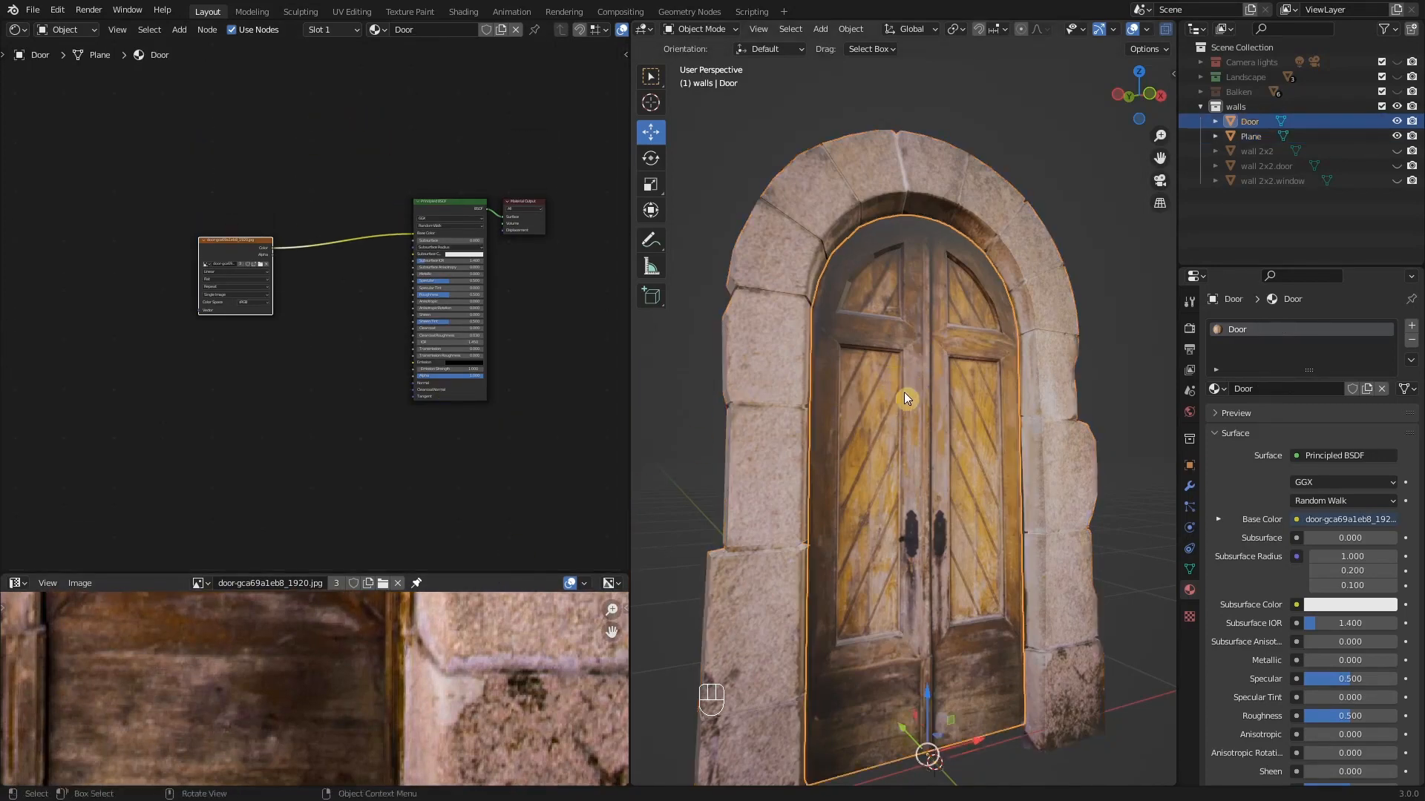
pyautogui.moveTo(904, 391)
pyautogui.mouseDown(button='middle')
pyautogui.moveTo(918, 412)
pyautogui.moveTo(938, 377)
pyautogui.moveTo(906, 406)
pyautogui.moveTo(875, 386)
pyautogui.moveTo(885, 393)
pyautogui.mouseUp(button='middle')
pyautogui.scroll(2, 280, 286)
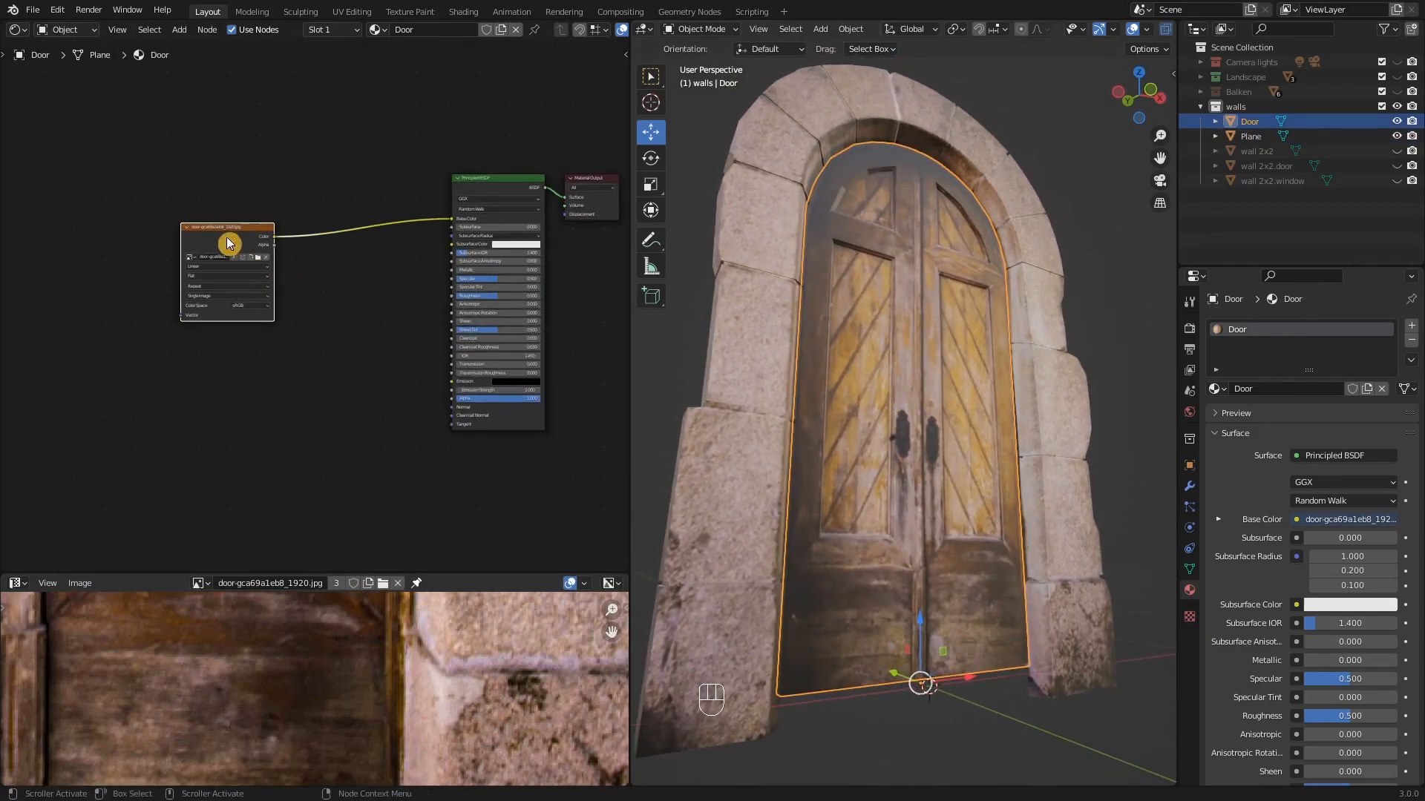
# - Move the image texture node away from the shader and add a Bump node to the door material
pyautogui.moveTo(227, 243); pyautogui.dragTo(134, 251)
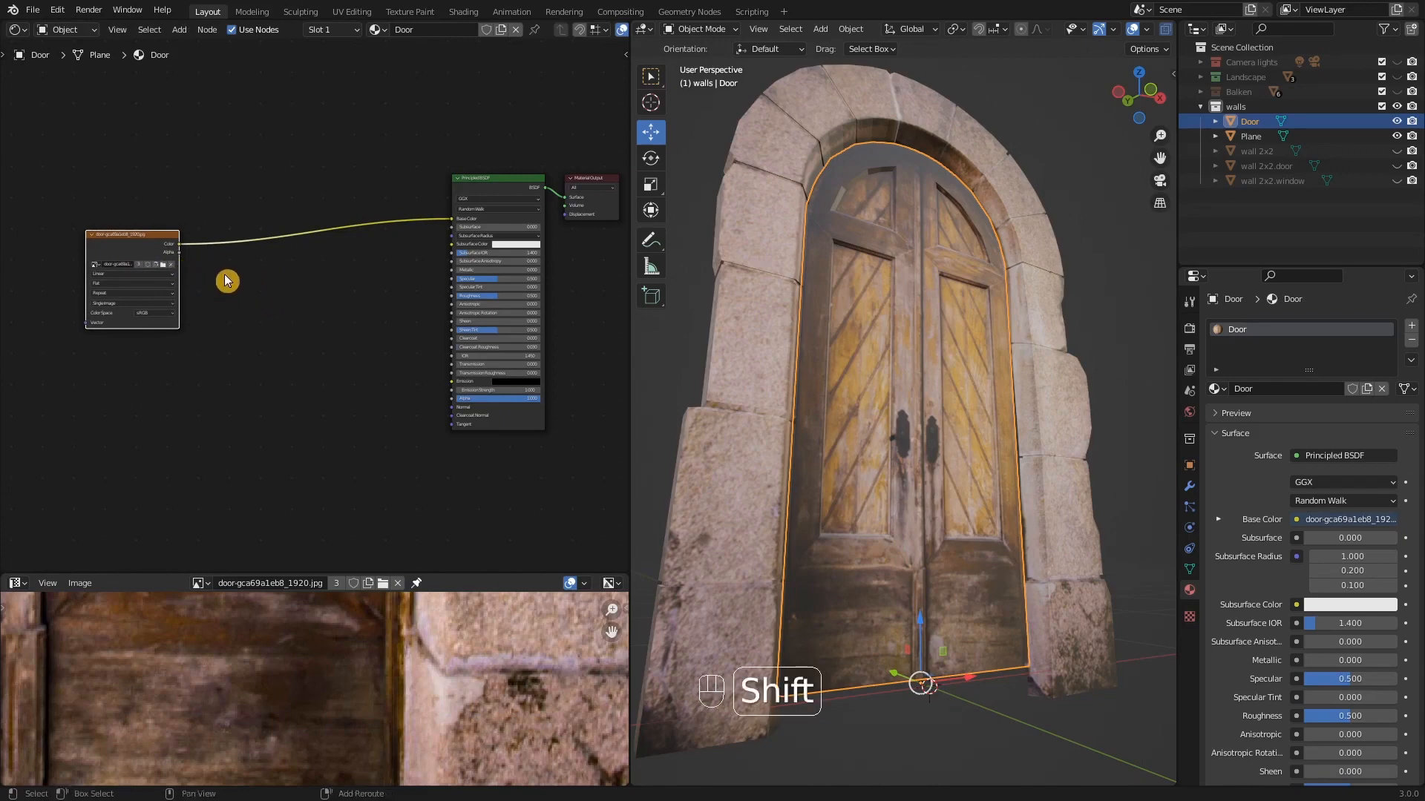
pyautogui.hotkey('shift', 'a')
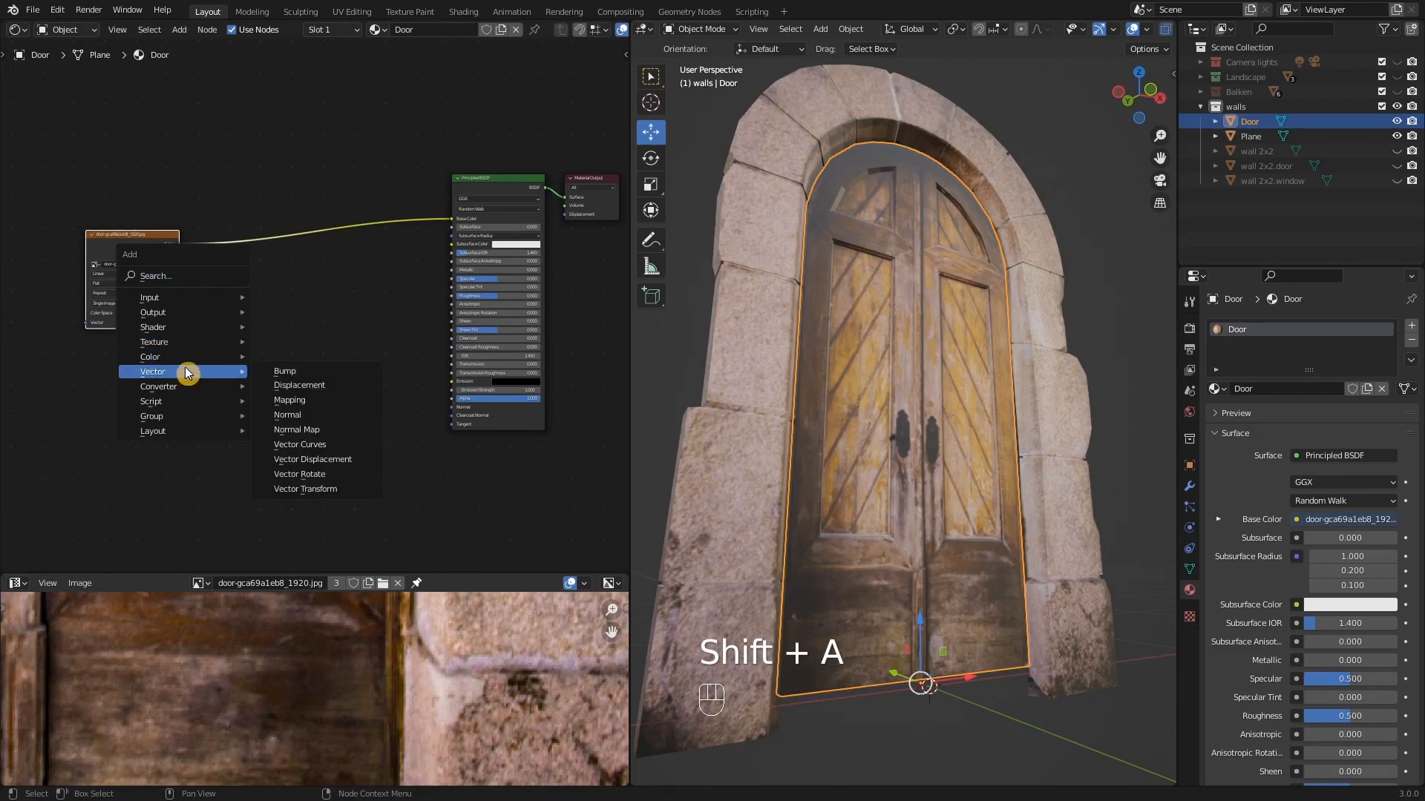
pyautogui.moveTo(196, 371)
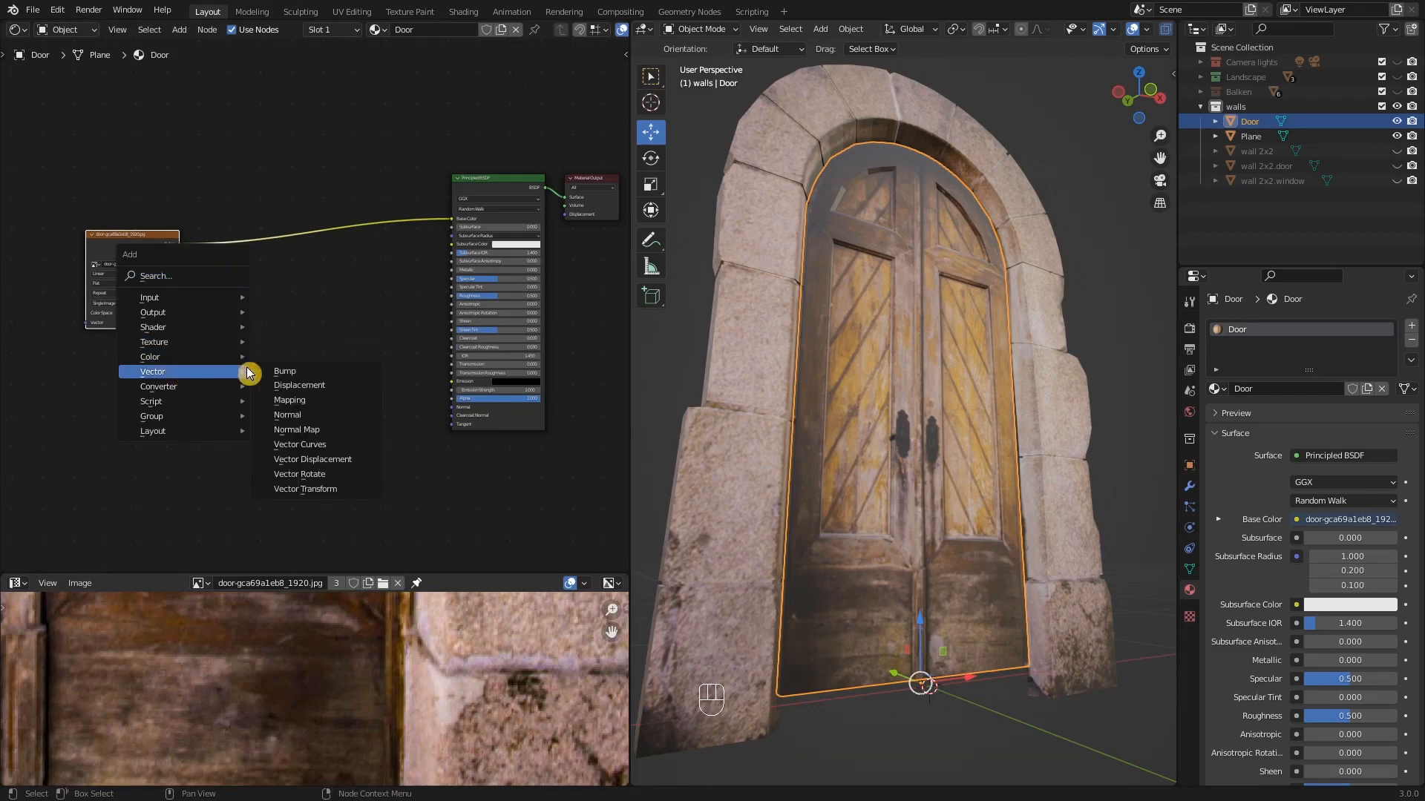
pyautogui.click(285, 371)
pyautogui.click(349, 363)
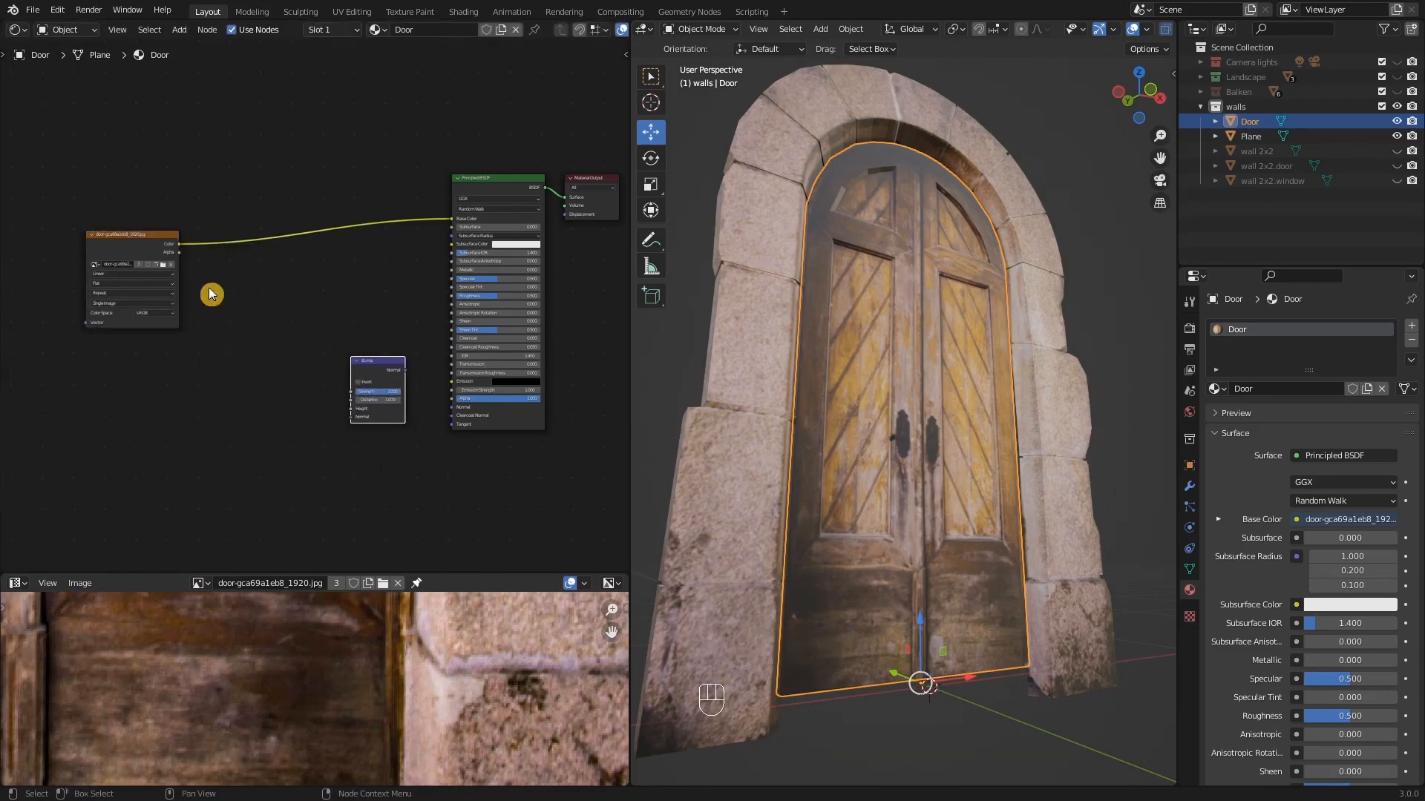
# - Add an RGB to BW node and feed it the image texture's color output, spacing the nodes apart
pyautogui.hotkey('shift', 'a')
pyautogui.moveTo(202, 297)
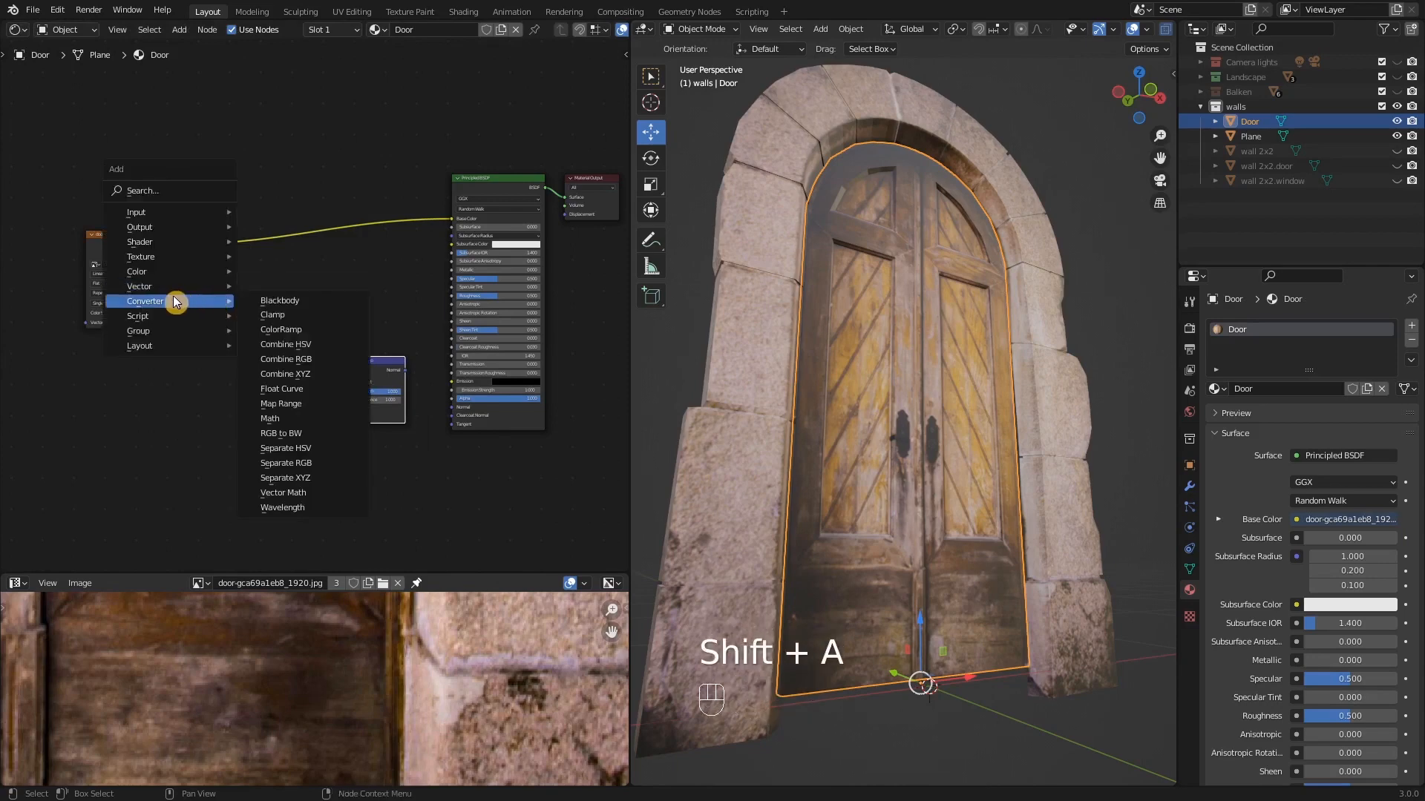
pyautogui.click(293, 439)
pyautogui.click(222, 302)
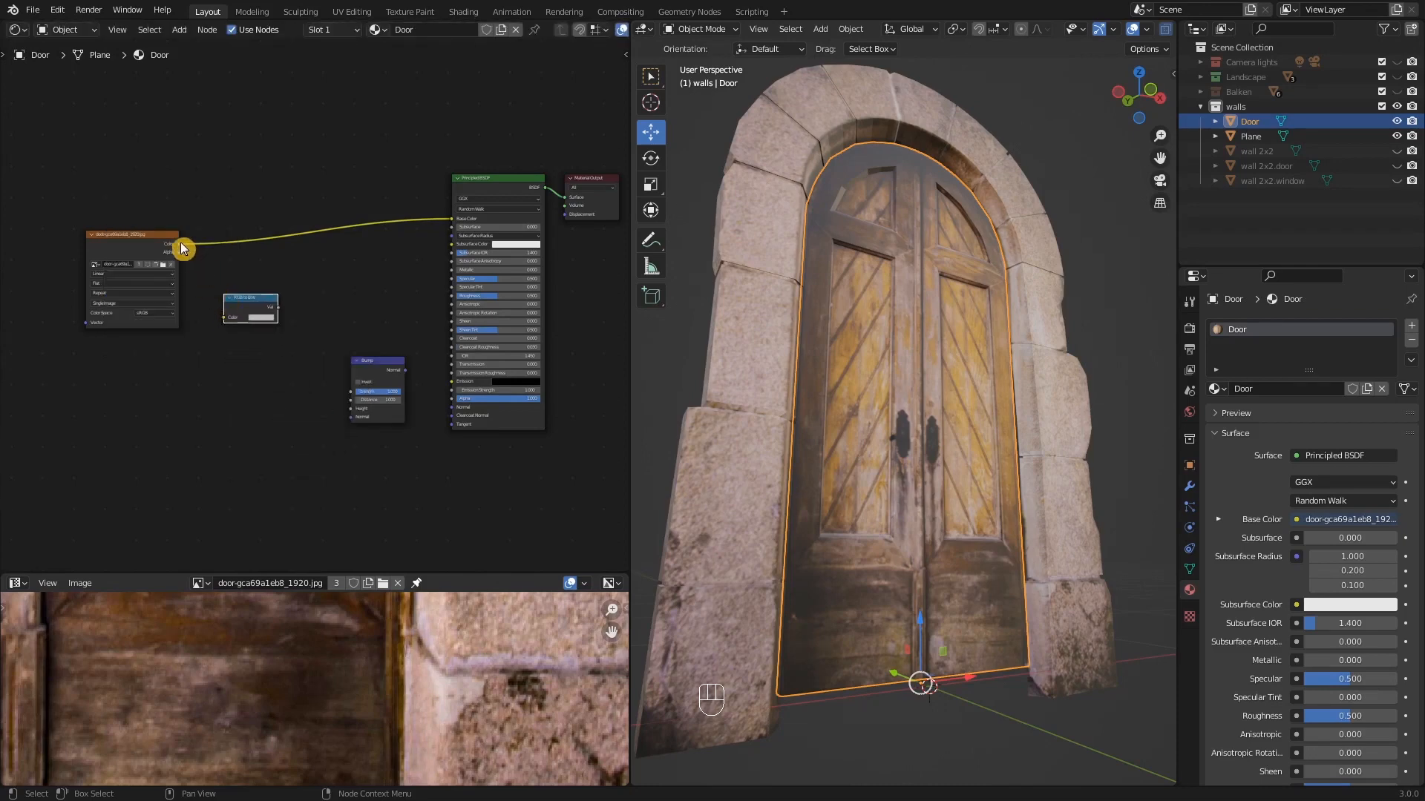
pyautogui.moveTo(183, 248); pyautogui.dragTo(82, 261)
pyautogui.click(143, 248)
pyautogui.moveTo(248, 305); pyautogui.dragTo(182, 329)
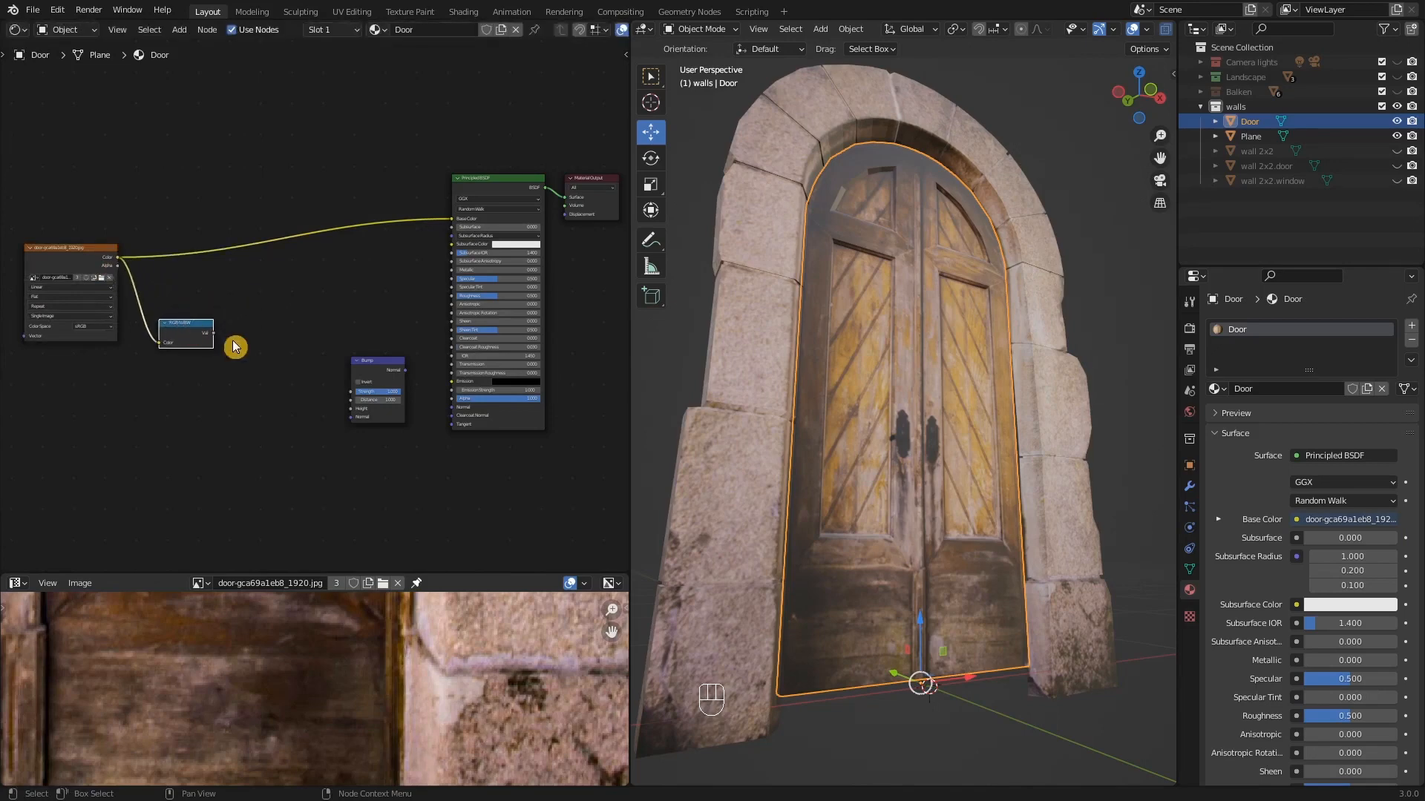
# - Add a ColorRamp node, linking the RGB to BW value to its factor and its color to the Bump height
pyautogui.hotkey('shift', 'a')
pyautogui.moveTo(252, 327)
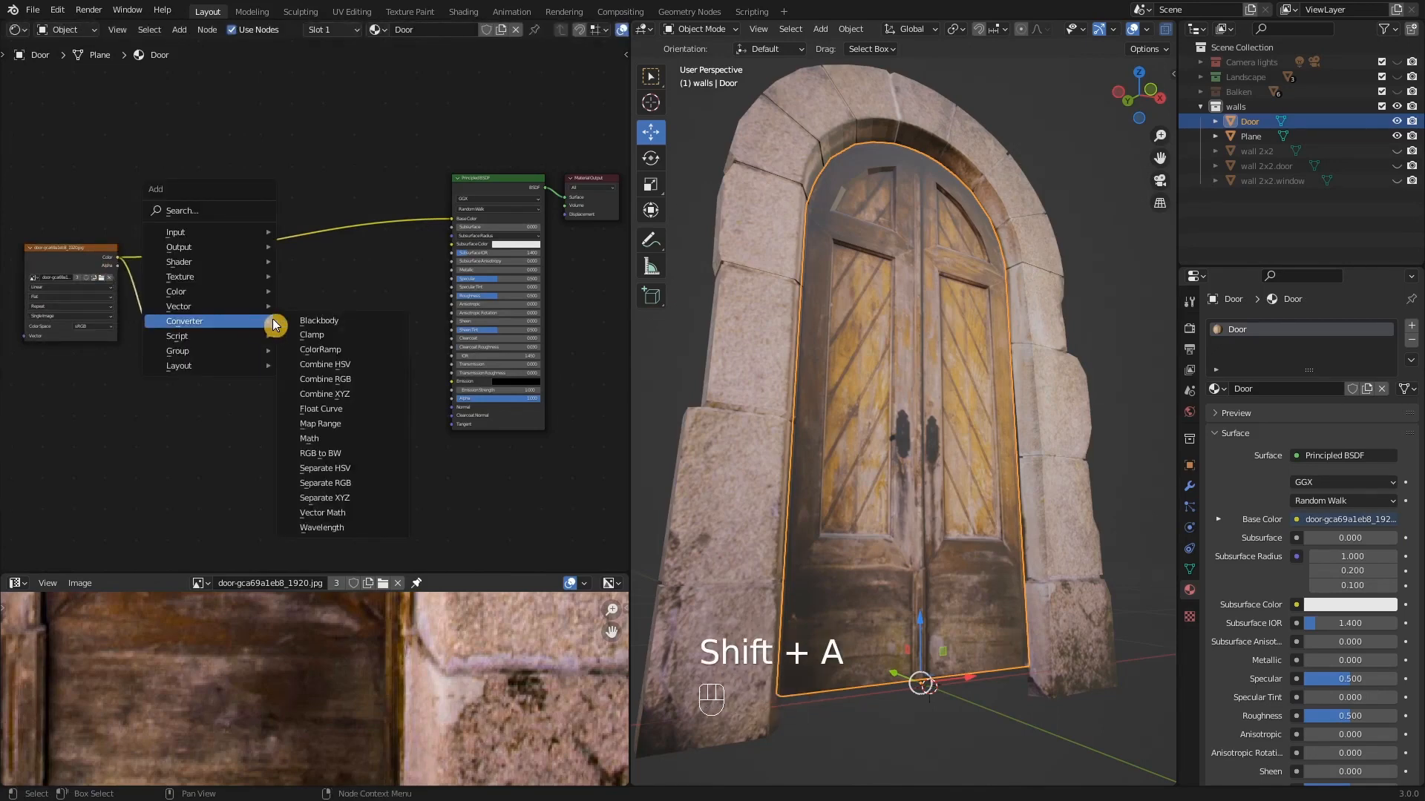
pyautogui.click(321, 350)
pyautogui.click(240, 319)
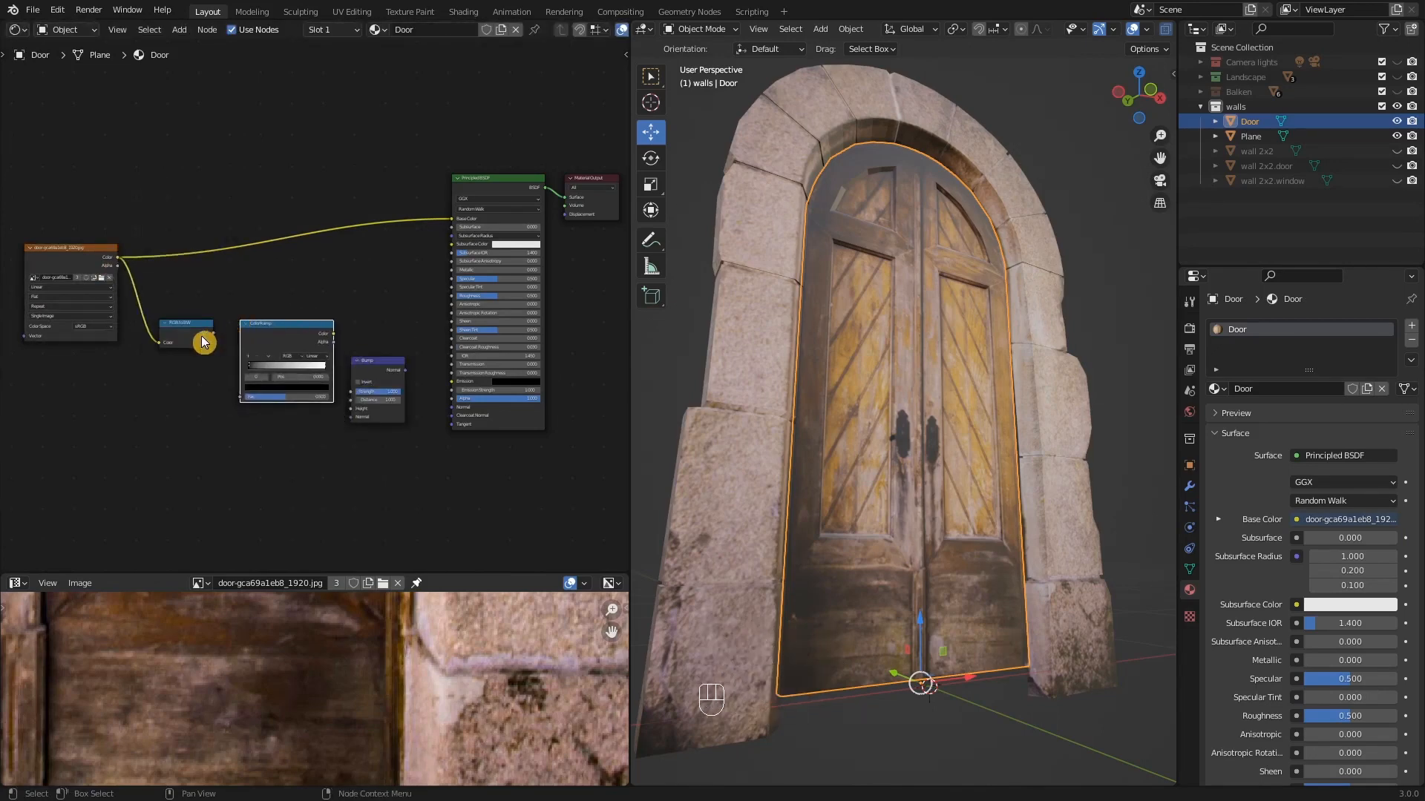
pyautogui.moveTo(213, 334); pyautogui.dragTo(240, 397)
pyautogui.moveTo(278, 346); pyautogui.dragTo(351, 408)
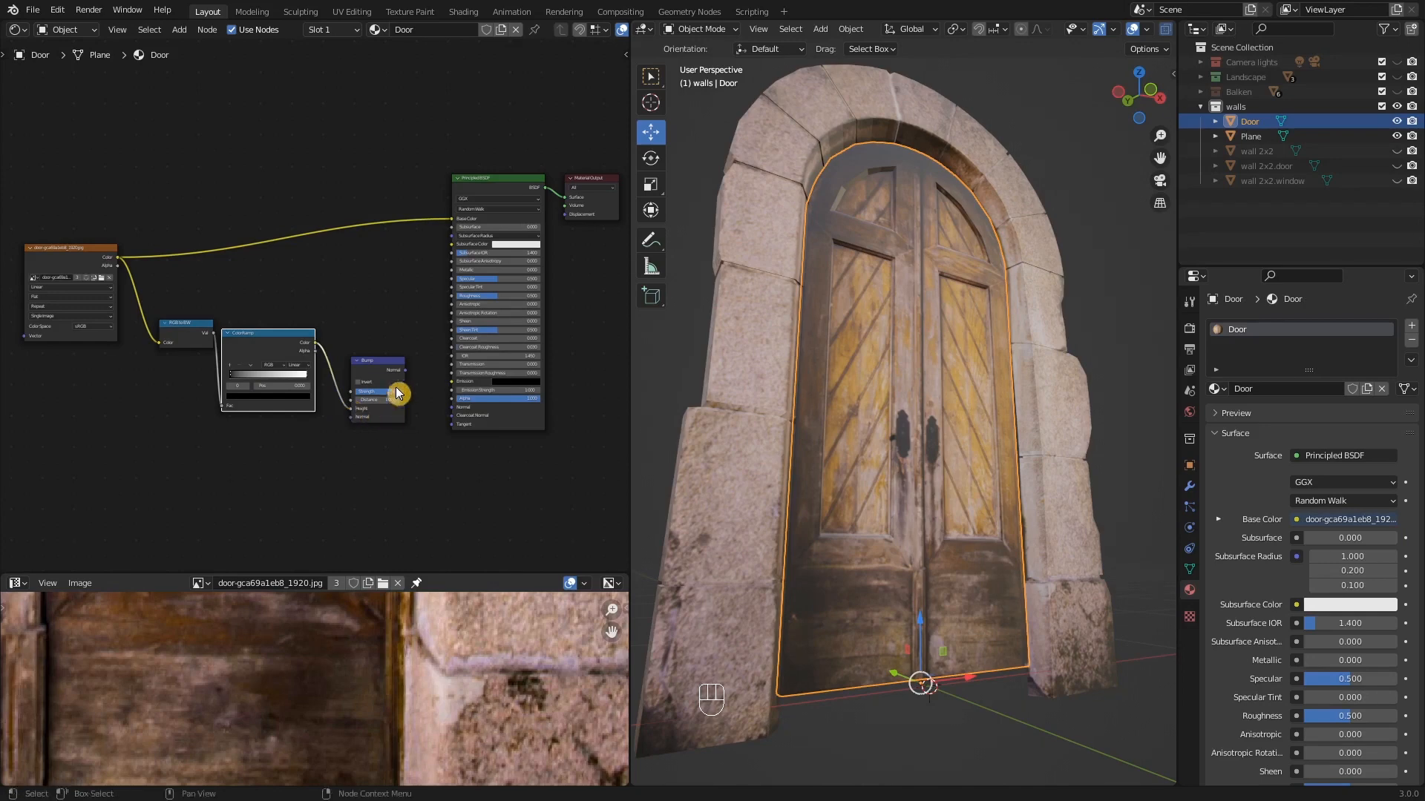
# - Link the Bump output to the Principled BSDF normal input and set the bump strength to 0.1
pyautogui.moveTo(405, 370); pyautogui.dragTo(452, 407)
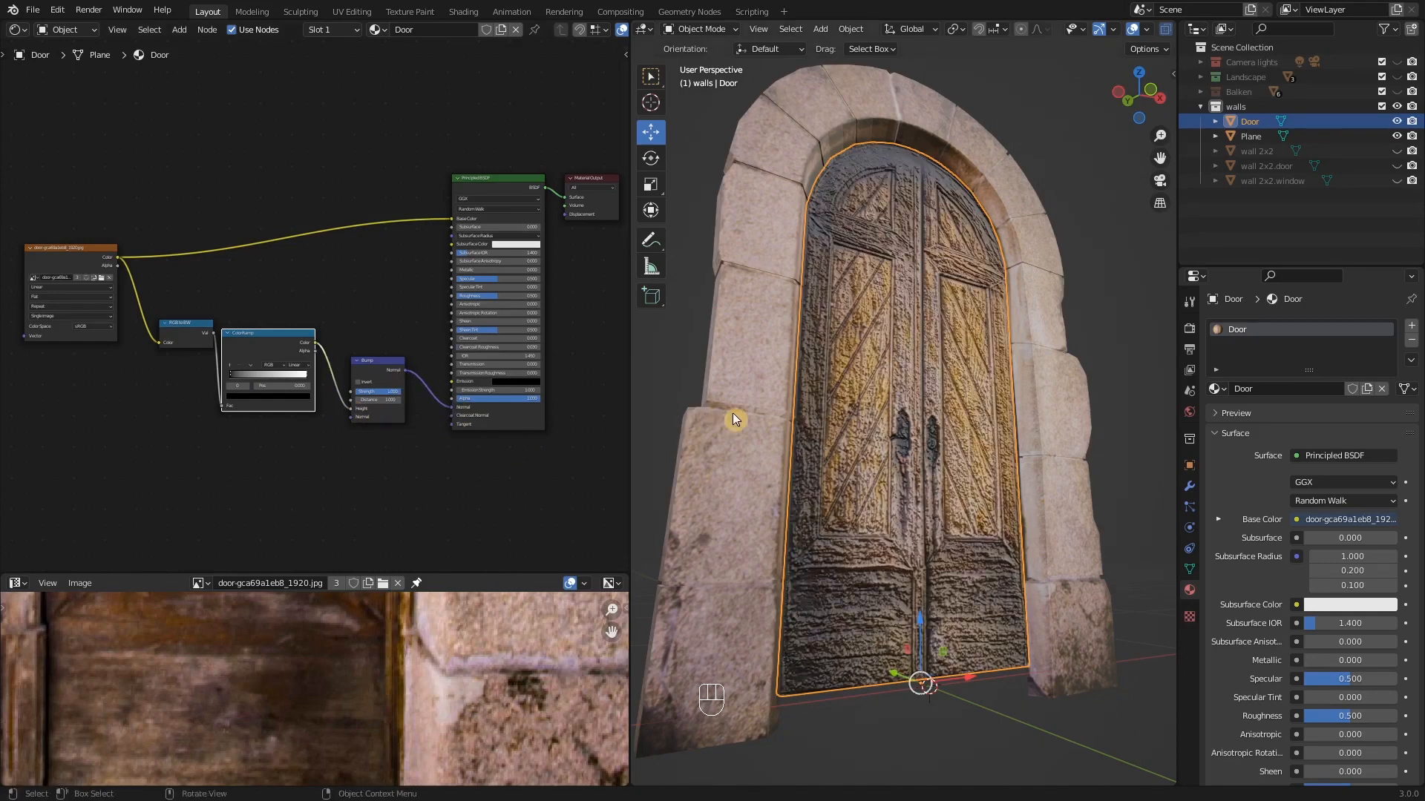
pyautogui.scroll(3, 397, 414)
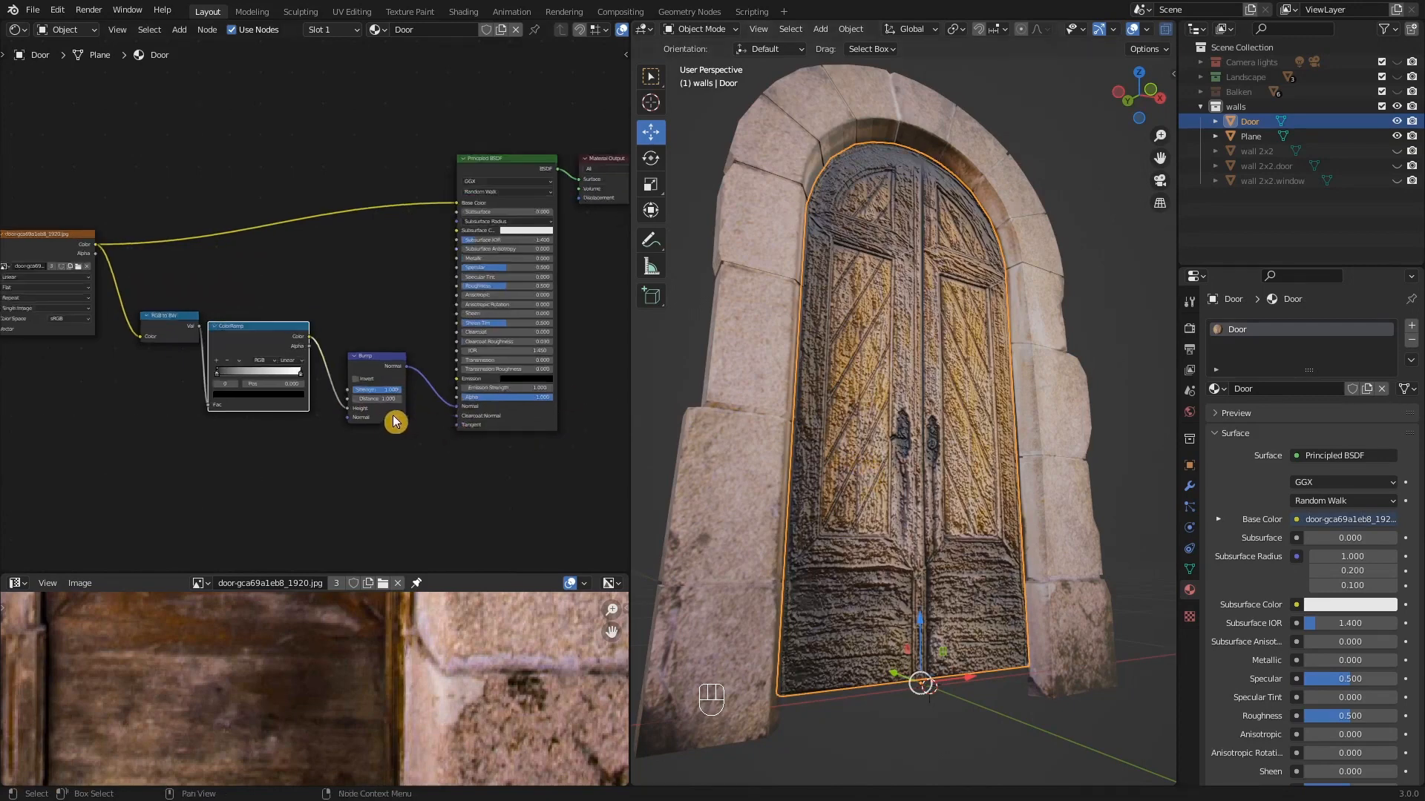
pyautogui.click(388, 377)
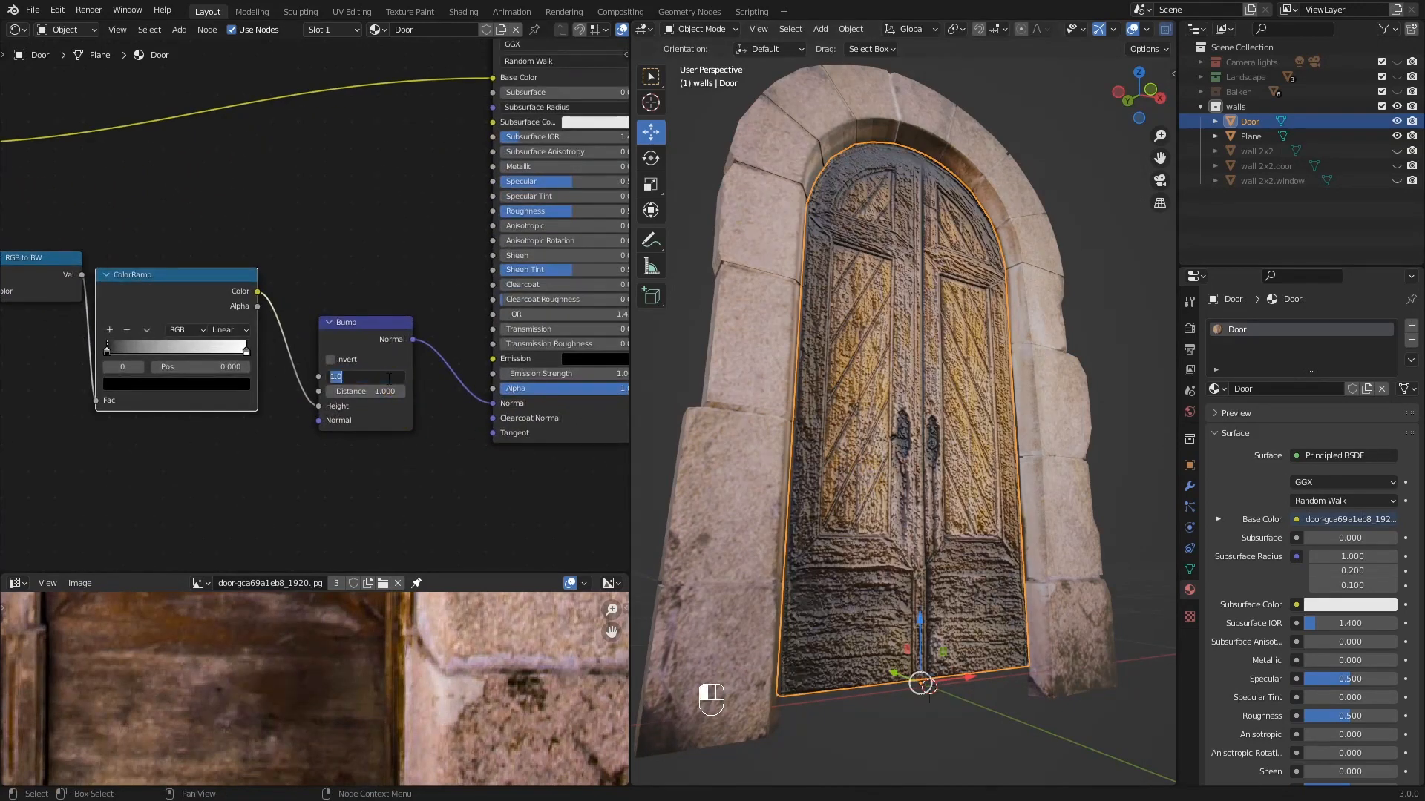
pyautogui.write('0.1')
pyautogui.press('Return')
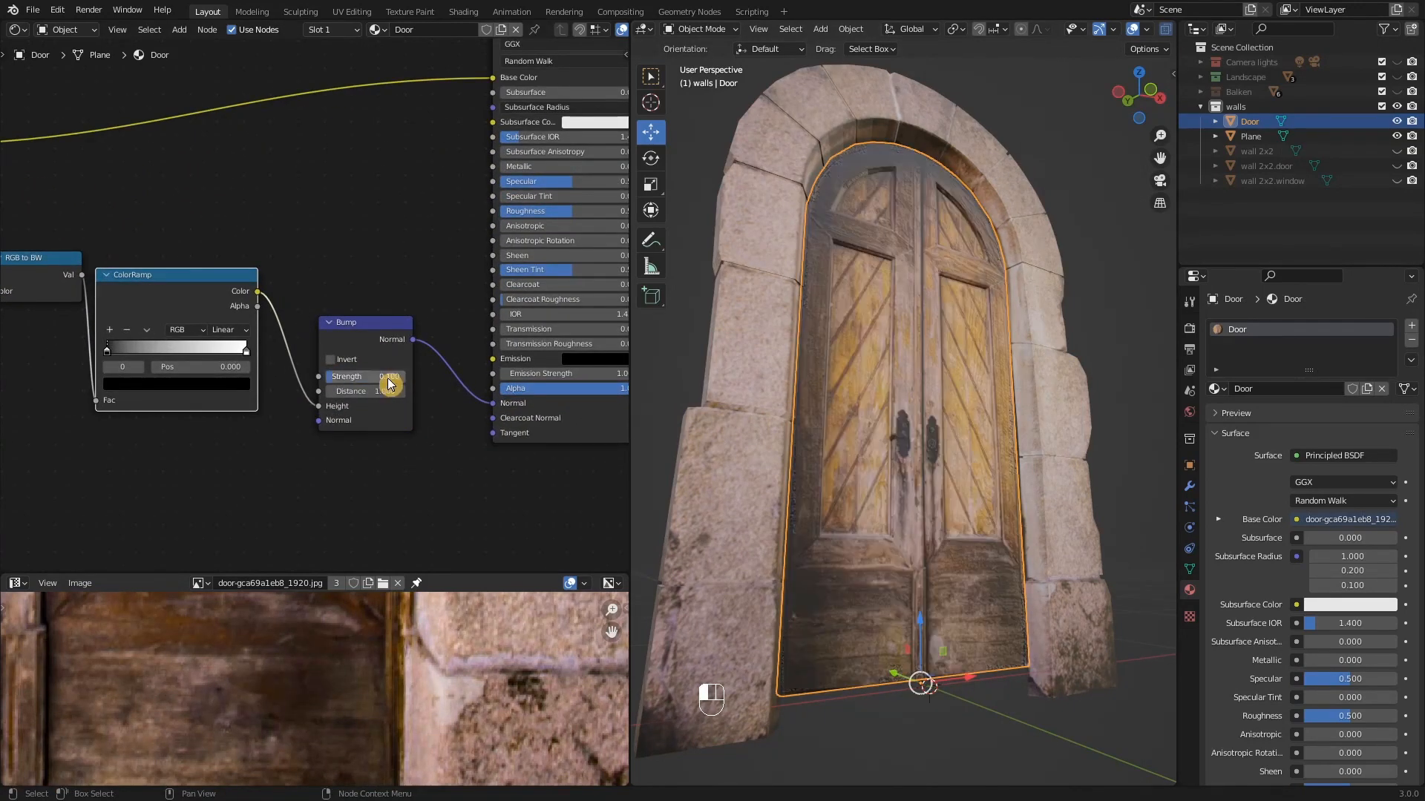
# - Set the door material's Specular to 0.127 and Roughness to 0.682
pyautogui.scroll(2, 897, 449)
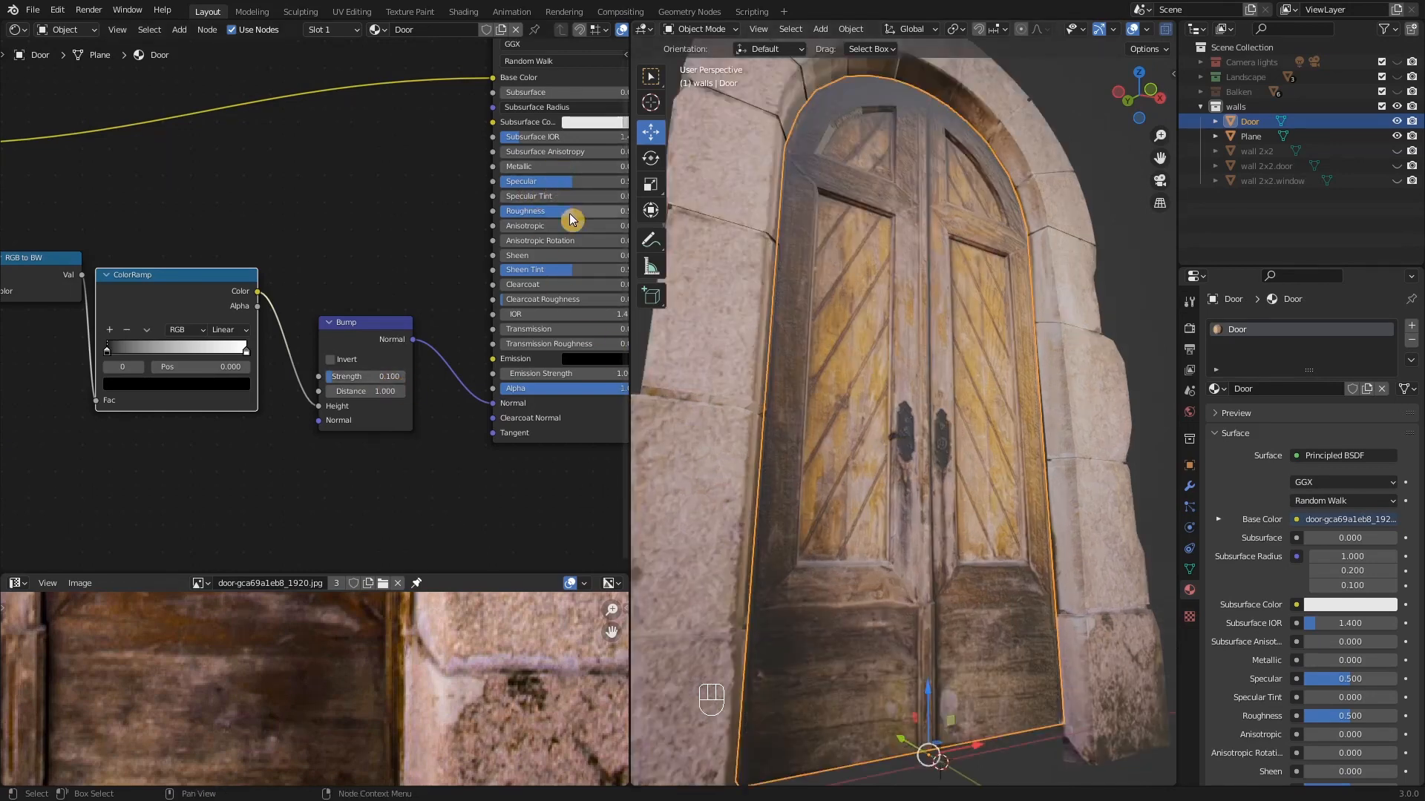
pyautogui.moveTo(571, 219); pyautogui.dragTo(474, 287, button='middle')
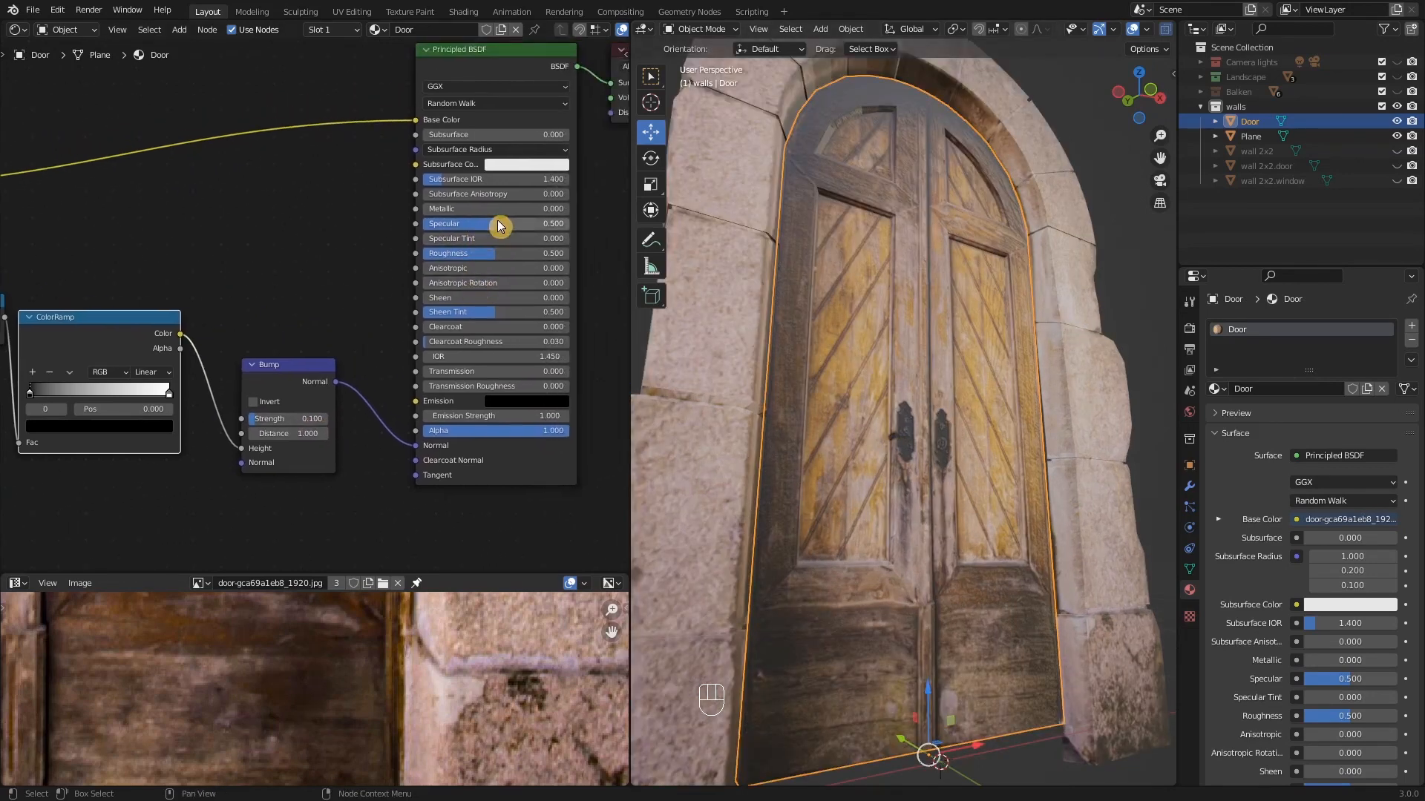
pyautogui.moveTo(497, 220); pyautogui.dragTo(452, 220)
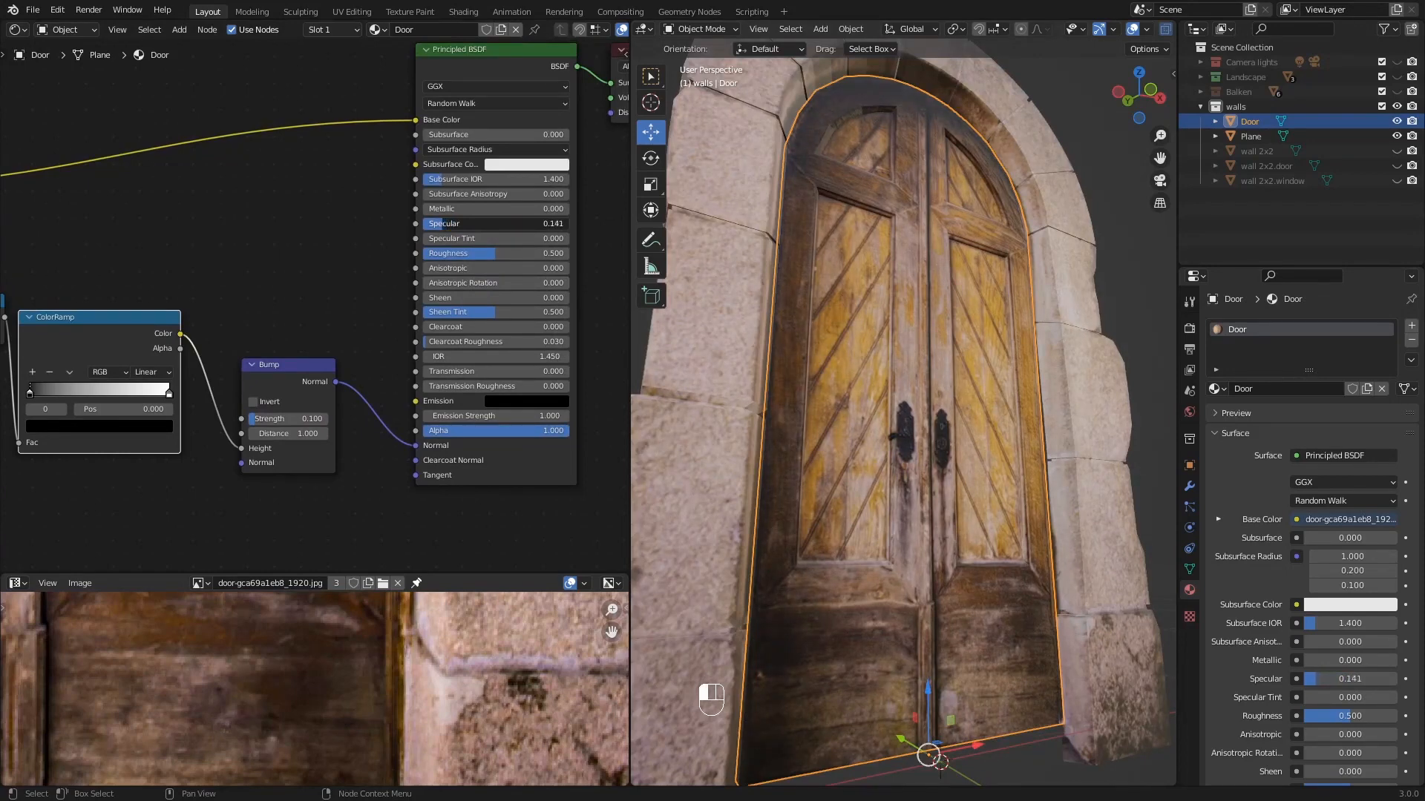
pyautogui.moveTo(493, 257); pyautogui.dragTo(513, 257)
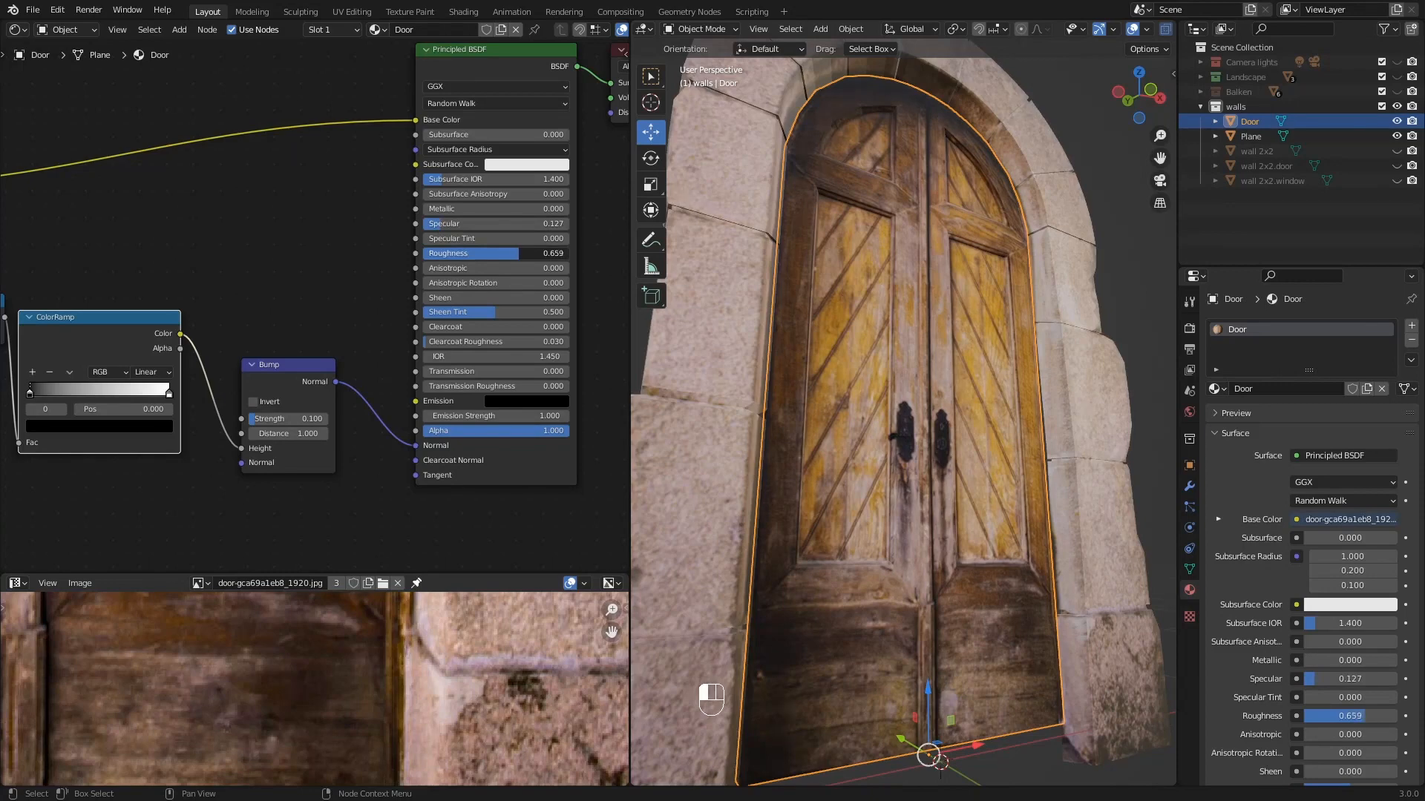
# - Raise the Bump node's strength to 0.304 and inspect the door's surface from several angles
pyautogui.moveTo(854, 429); pyautogui.dragTo(827, 416, button='middle')
pyautogui.scroll(3, 870, 509)
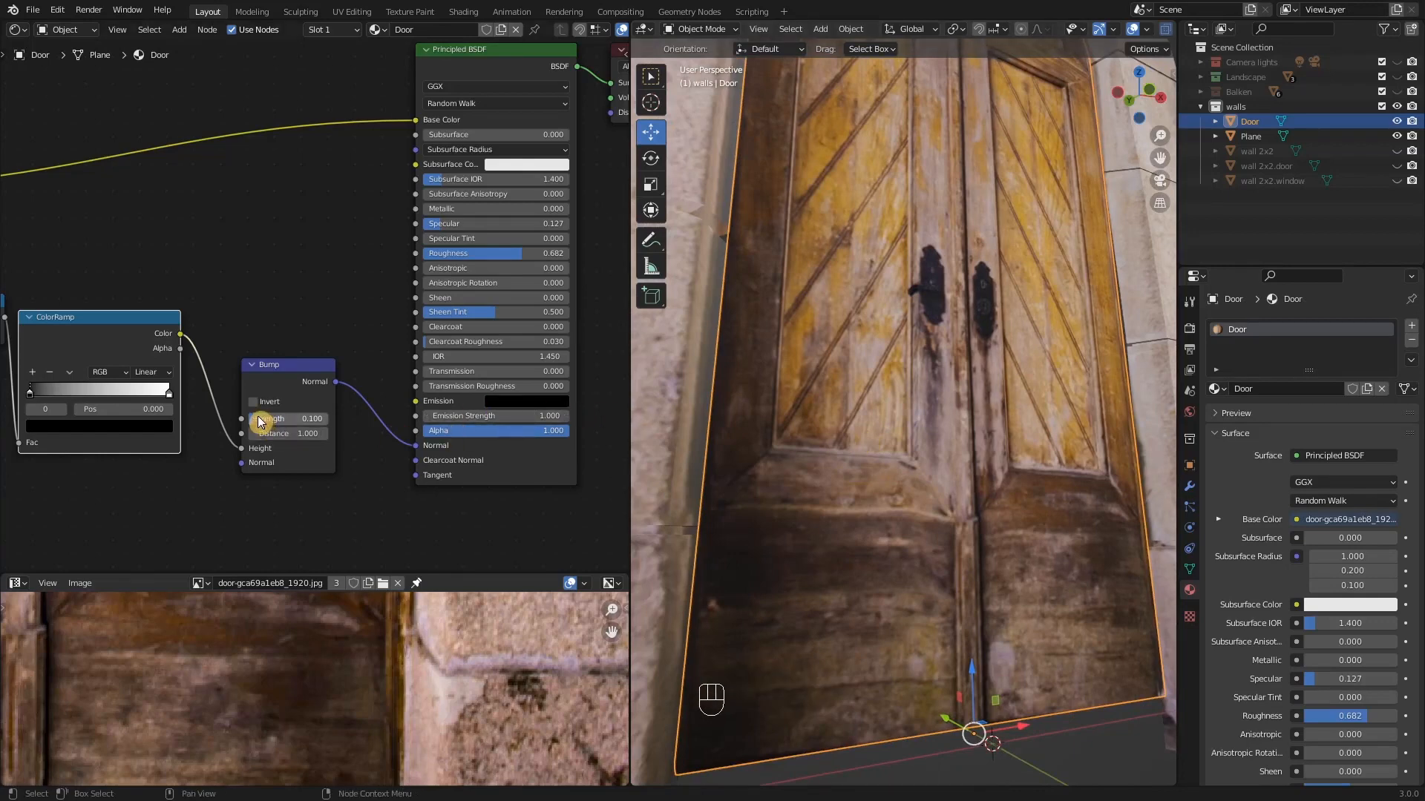
pyautogui.keyDown('shift'); pyautogui.moveTo(261, 418); pyautogui.dragTo(262, 418); pyautogui.keyUp('shift')
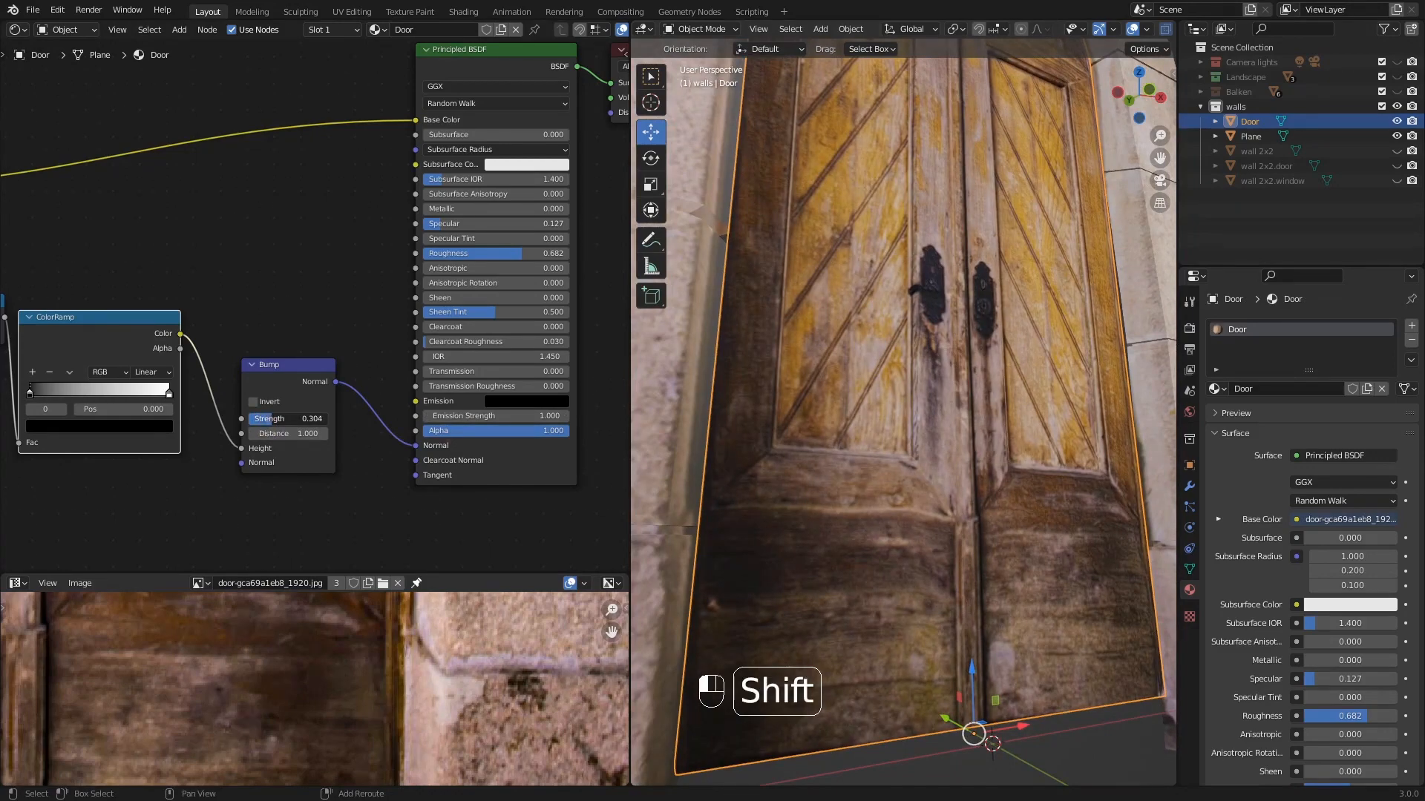
pyautogui.moveTo(867, 328); pyautogui.dragTo(782, 544, button='middle')
pyautogui.scroll(-3, 746, 385)
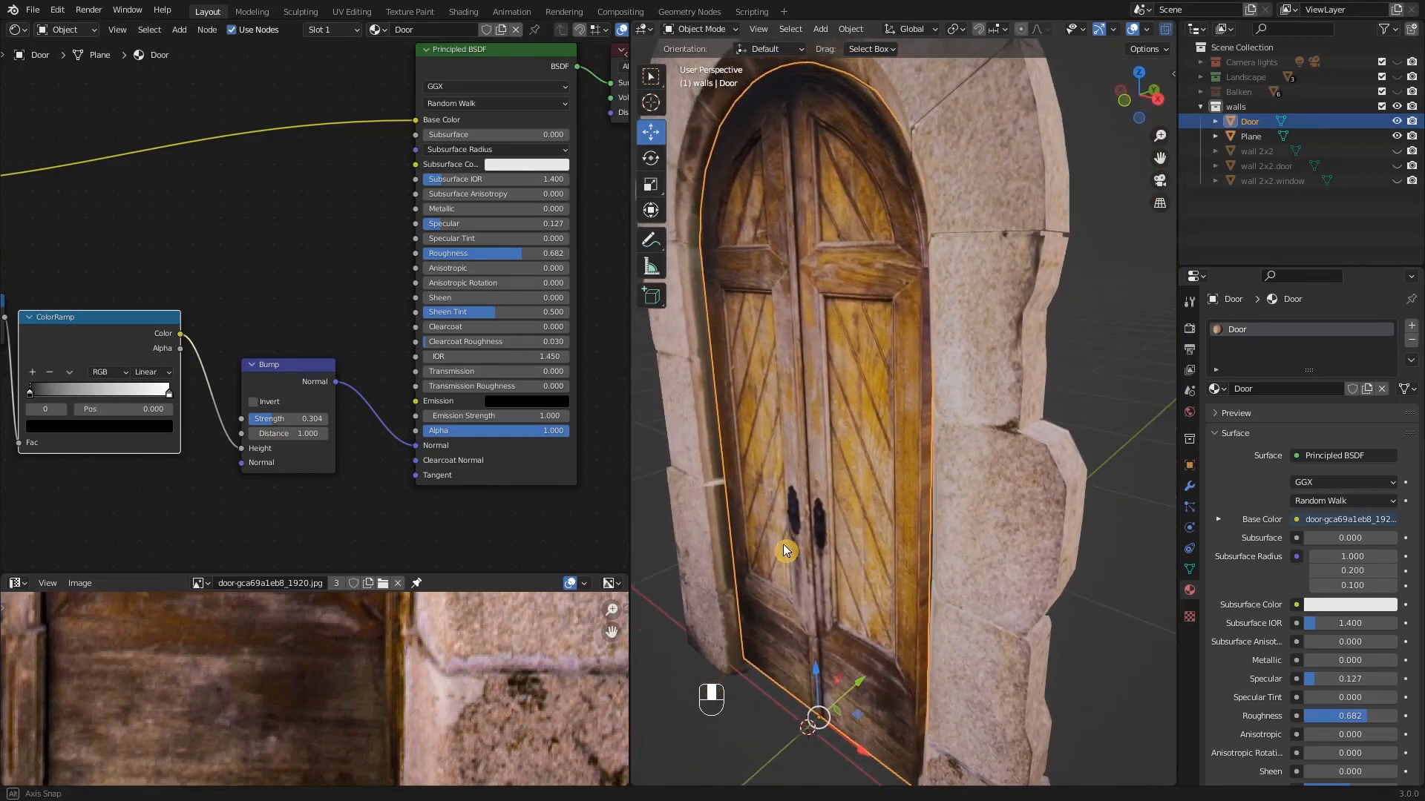
pyautogui.moveTo(668, 452); pyautogui.dragTo(794, 406, button='middle')
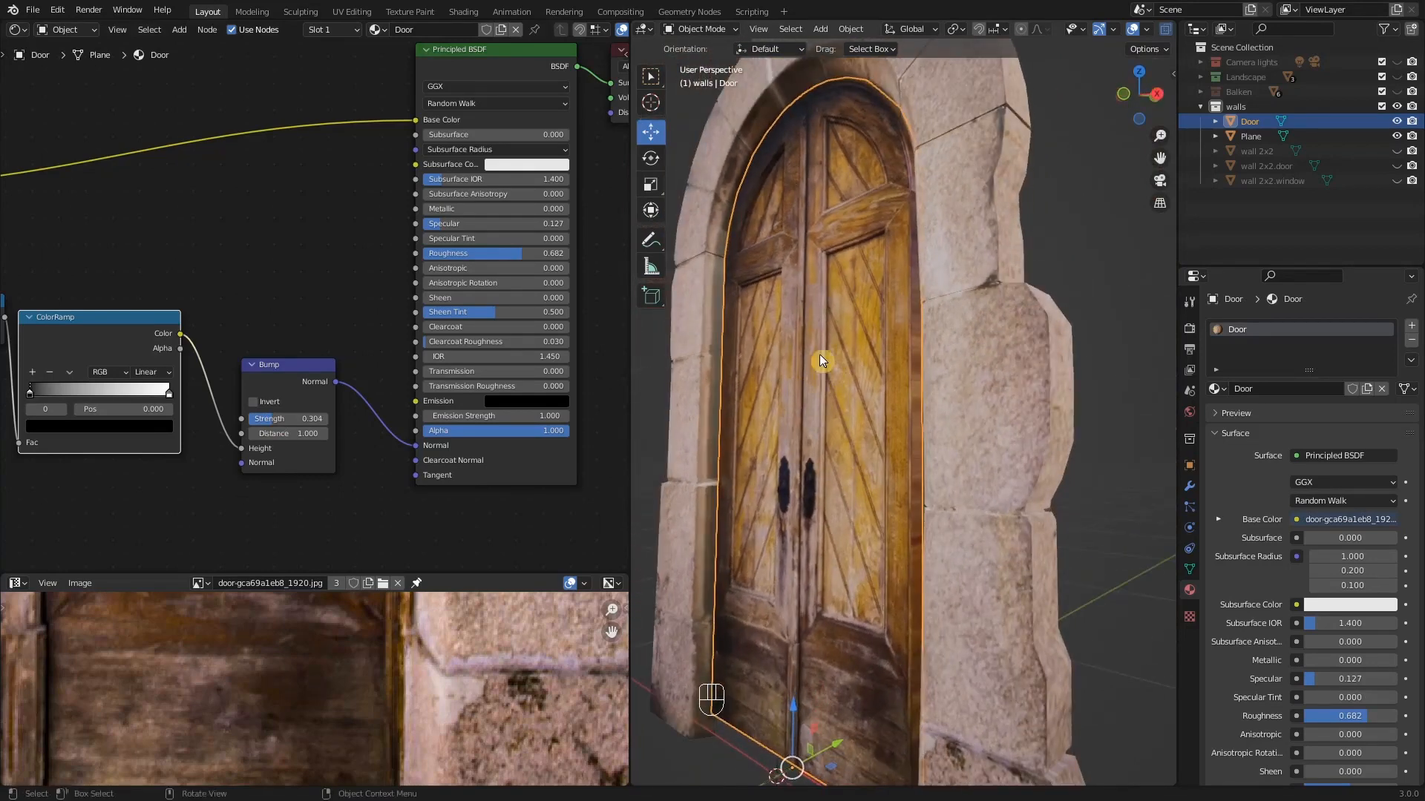
# - Select the faces of the door's tall panels and arched upper panels and recess them slightly along the Y axis
pyautogui.moveTo(820, 354); pyautogui.dragTo(829, 325, button='middle')
pyautogui.press('Tab')
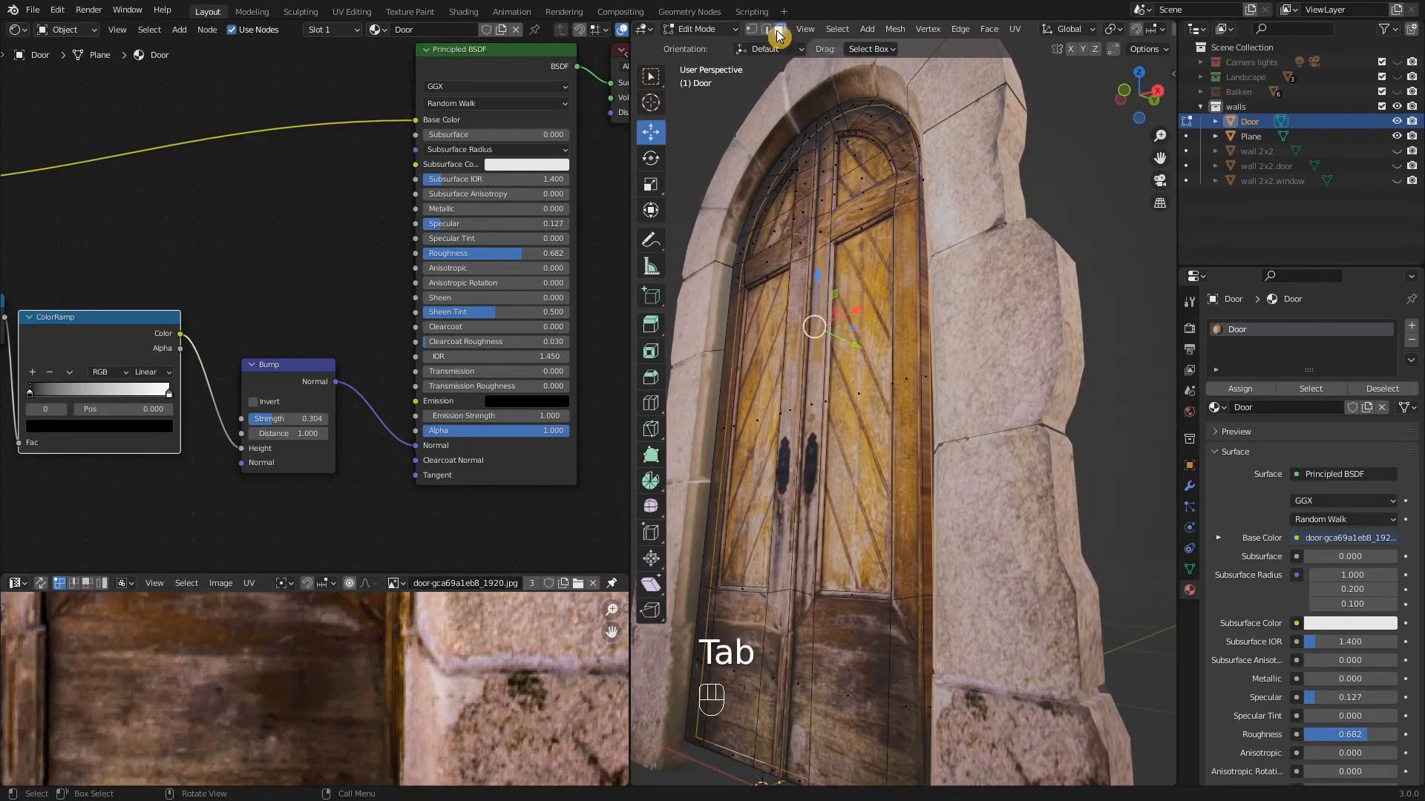
pyautogui.click(848, 382)
pyautogui.keyDown('shift'); pyautogui.click(775, 402); pyautogui.keyUp('shift')
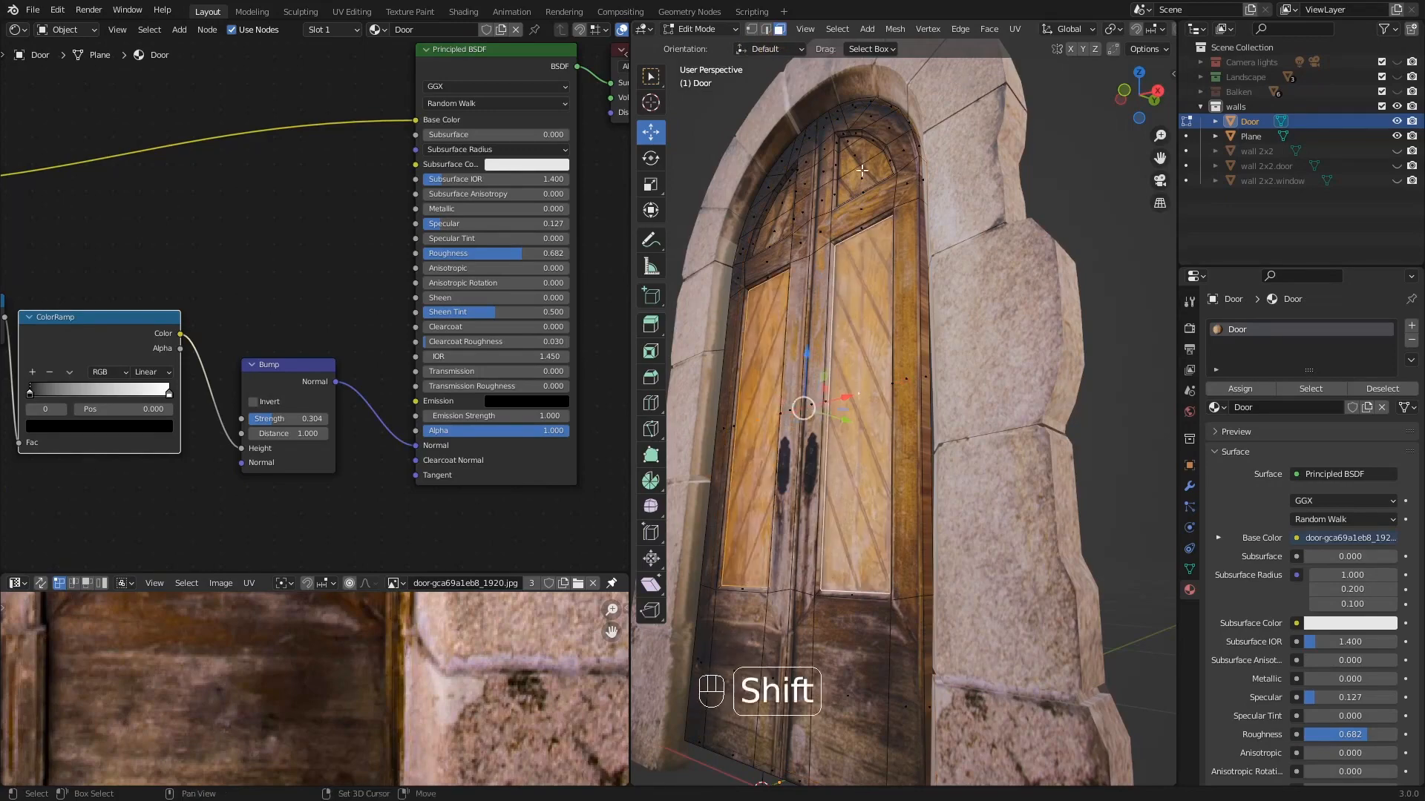
pyautogui.moveTo(861, 171); pyautogui.dragTo(823, 439, button='middle')
pyautogui.scroll(6, 822, 439)
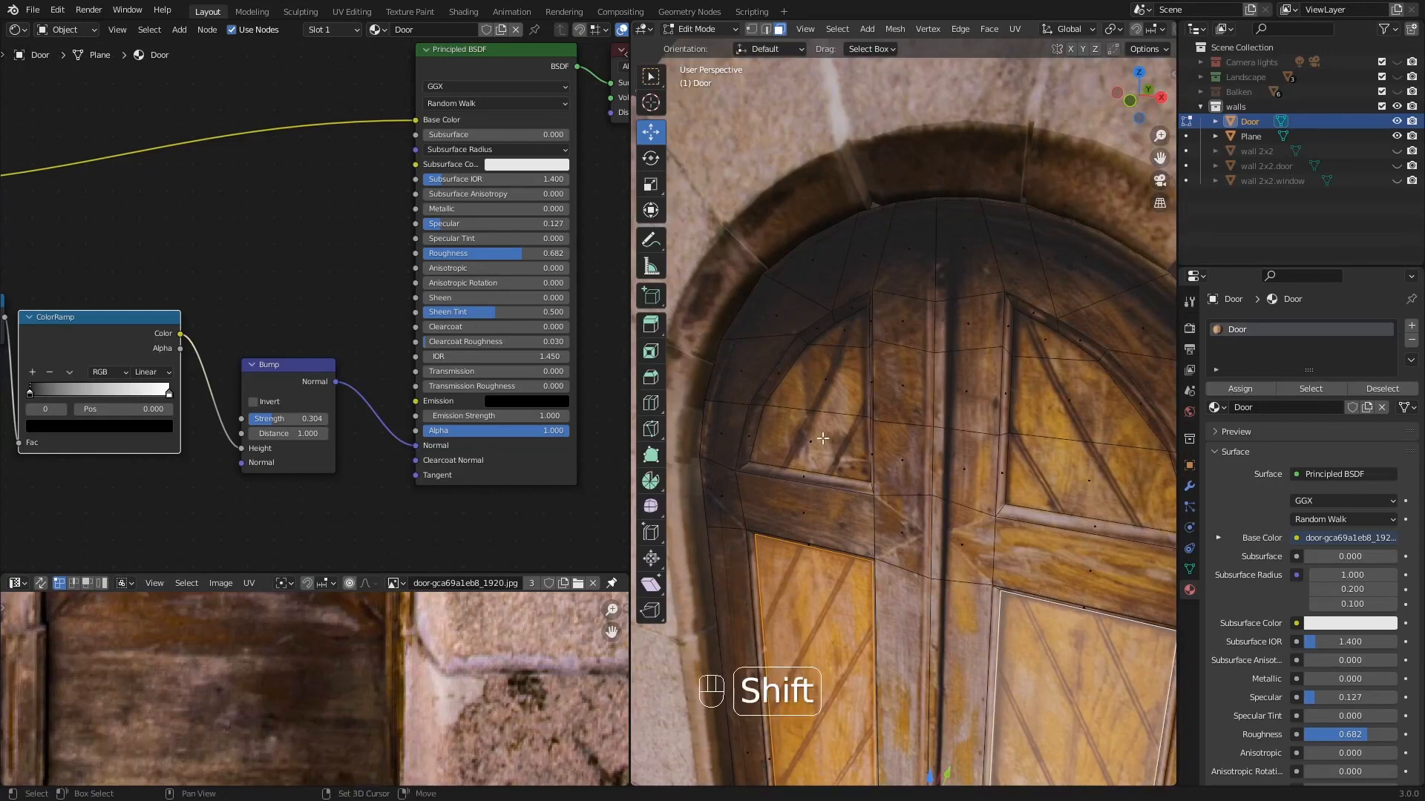
pyautogui.keyDown('shift'); pyautogui.click(823, 438); pyautogui.keyUp('shift')
pyautogui.keyDown('shift'); pyautogui.click(828, 379); pyautogui.keyUp('shift')
pyautogui.keyDown('shift'); pyautogui.click(844, 335); pyautogui.keyUp('shift')
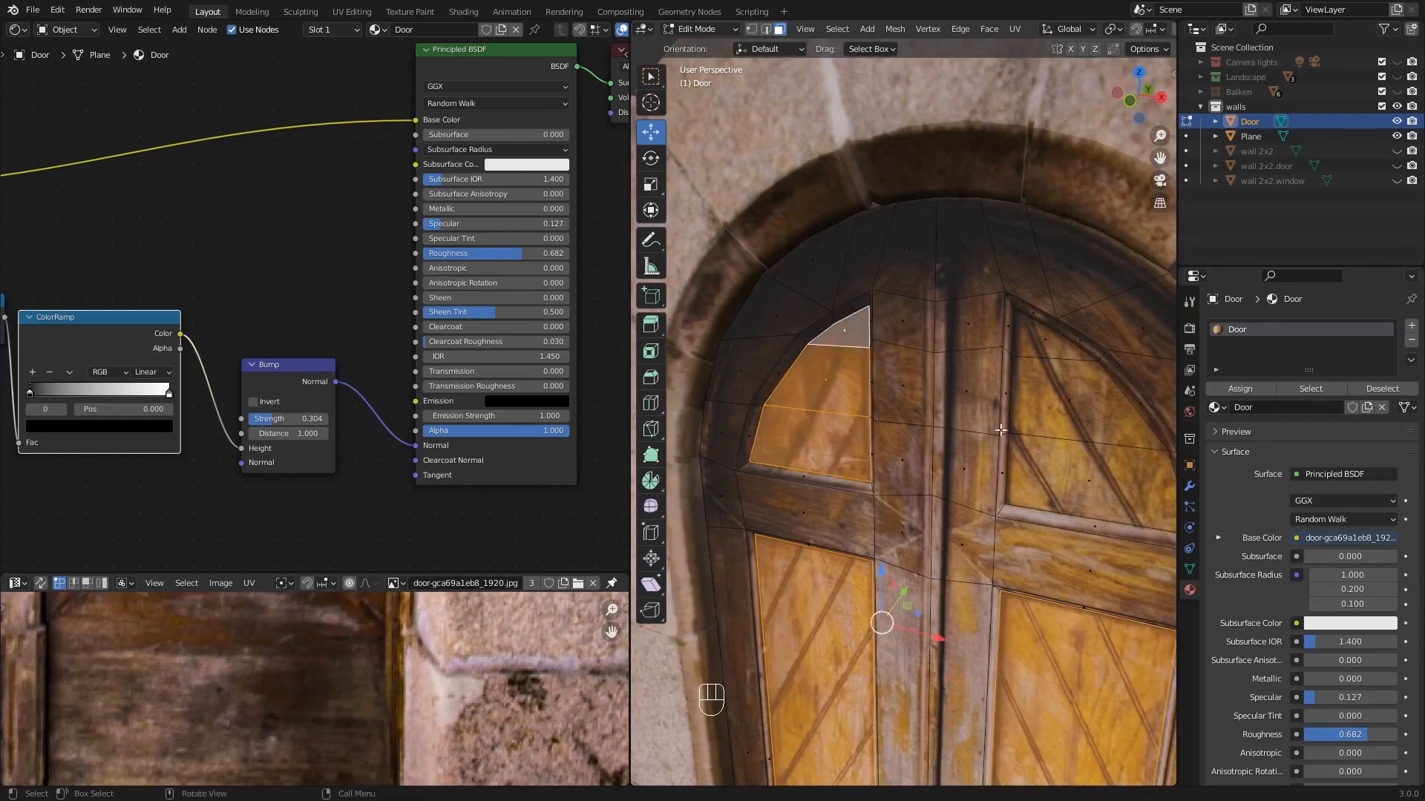
pyautogui.keyDown('shift'); pyautogui.click(1046, 349); pyautogui.keyUp('shift')
pyautogui.keyDown('shift'); pyautogui.click(1063, 397); pyautogui.keyUp('shift')
pyautogui.moveTo(1078, 472); pyautogui.dragTo(912, 526, button='middle')
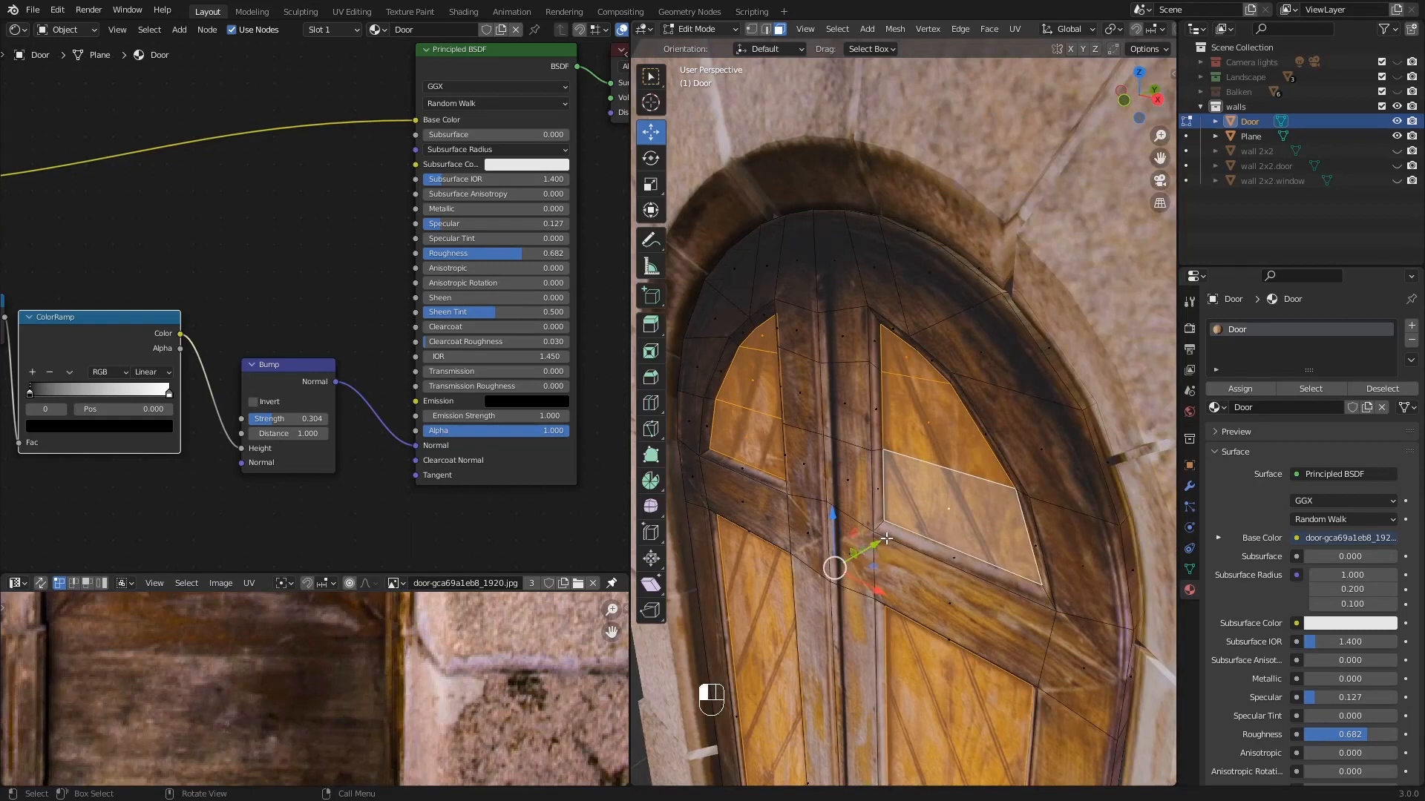
pyautogui.moveTo(885, 539); pyautogui.dragTo(893, 538)
pyautogui.press('Tab')
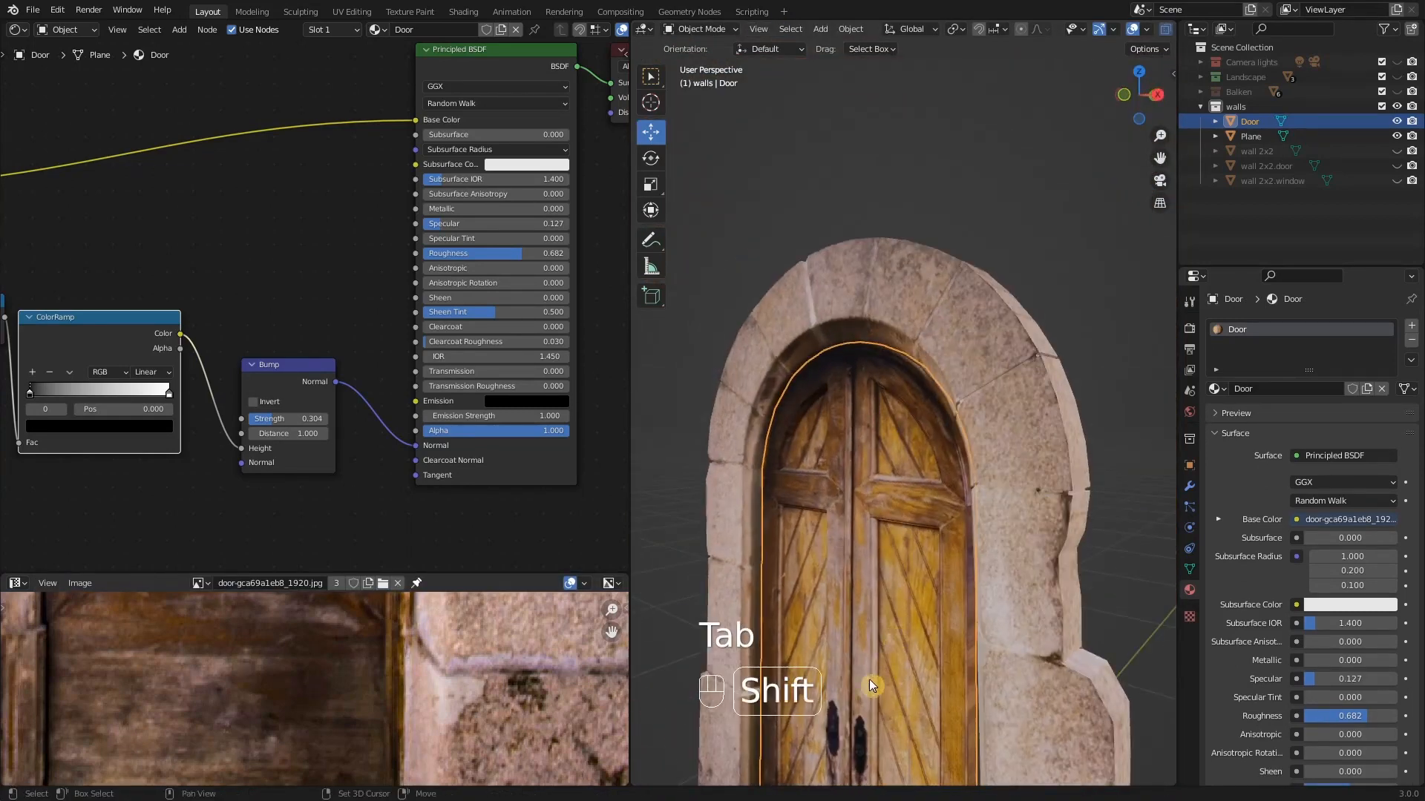
# - Set the door material's Bump strength to 0.329 and view the door from another angle
pyautogui.moveTo(870, 679); pyautogui.dragTo(931, 577, button='middle')
pyautogui.moveTo(285, 418); pyautogui.dragTo(319, 418)
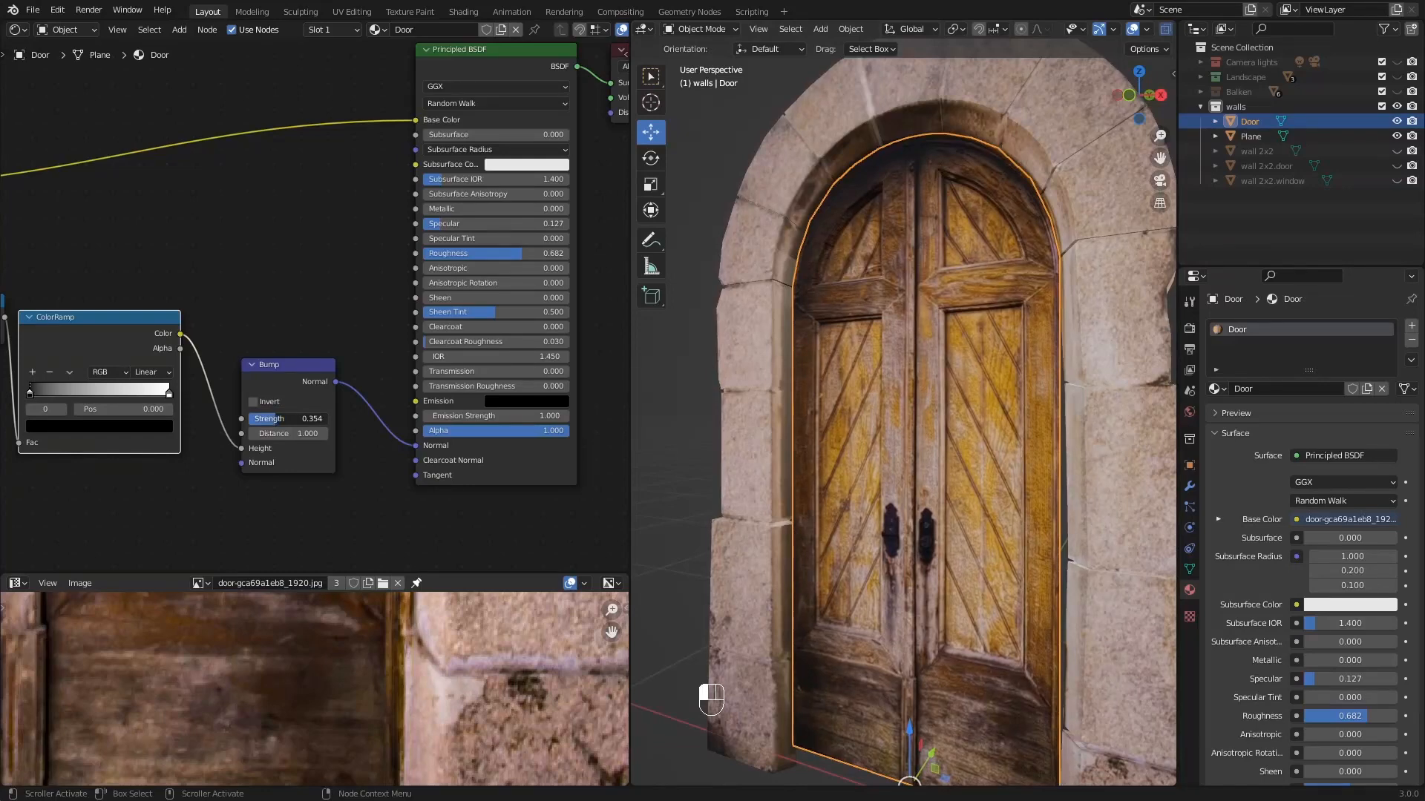
pyautogui.moveTo(816, 493); pyautogui.dragTo(866, 432, button='middle')
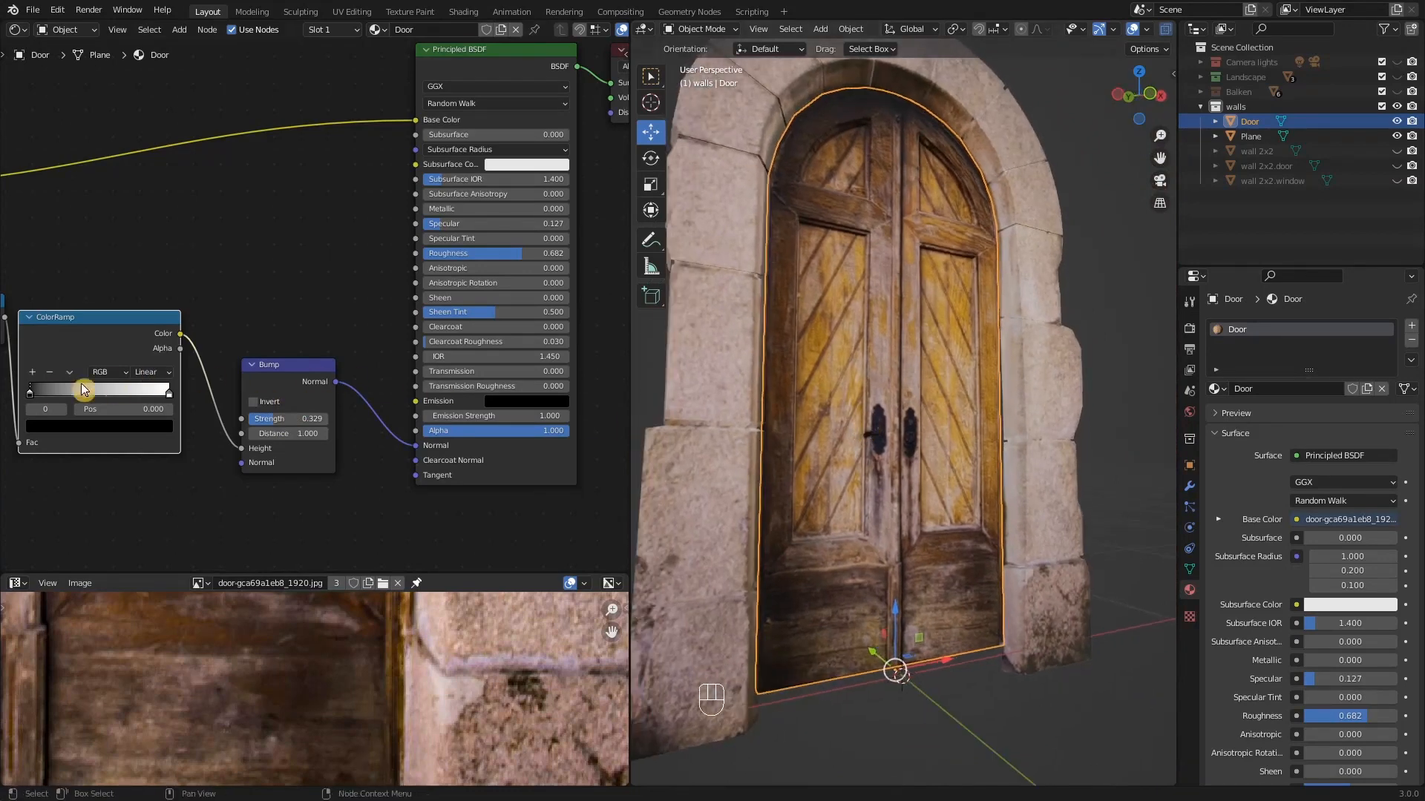
# - Set the door ColorRamp's black stop to position 0.100, and try the white stop before returning it to about 0.995
pyautogui.moveTo(36, 398)
pyautogui.mouseDown()
pyautogui.moveTo(85, 401)
pyautogui.moveTo(48, 401)
pyautogui.mouseUp()
pyautogui.moveTo(757, 559); pyautogui.dragTo(853, 490, button='middle')
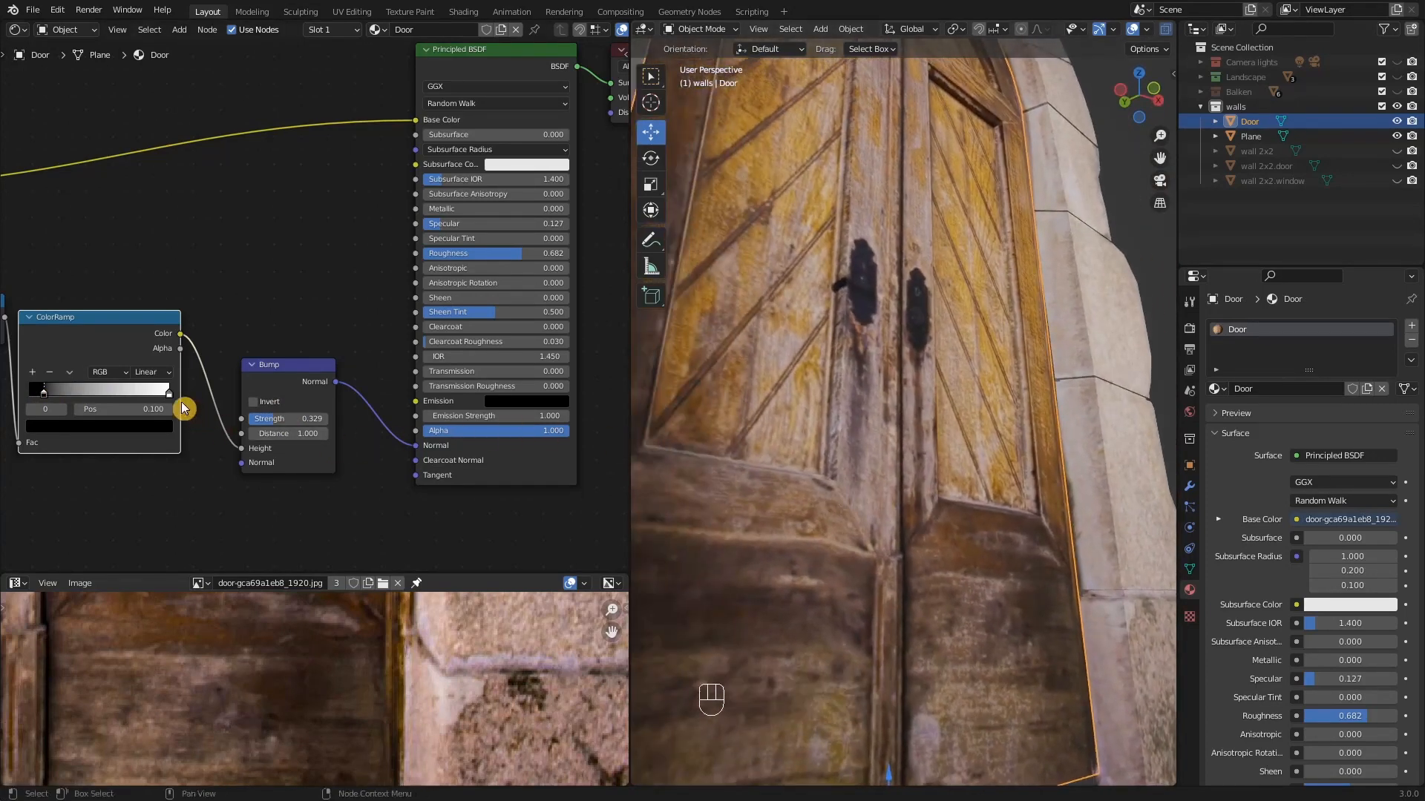
pyautogui.moveTo(170, 393); pyautogui.dragTo(39, 392)
pyautogui.moveTo(149, 392)
pyautogui.mouseDown()
pyautogui.moveTo(109, 394)
pyautogui.moveTo(176, 393)
pyautogui.mouseUp()
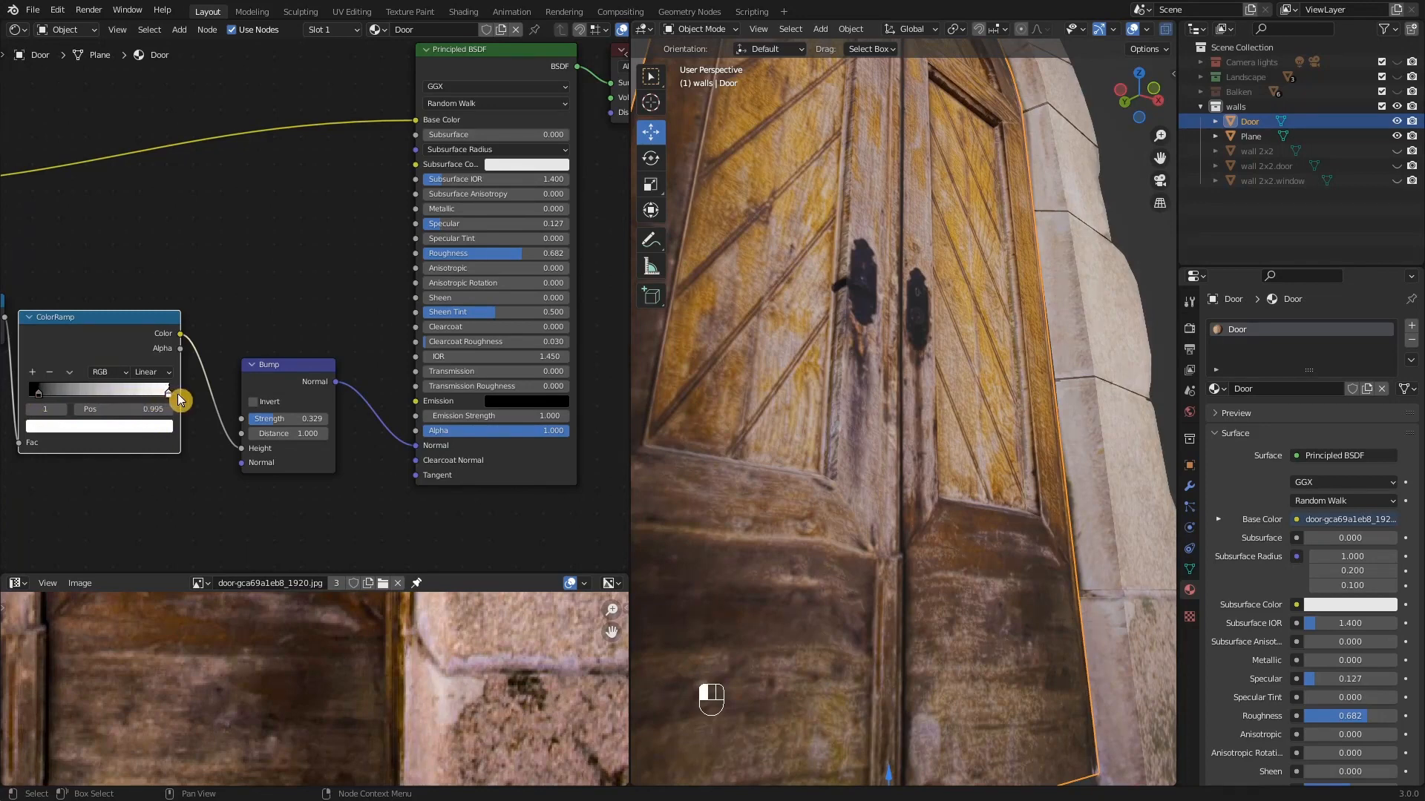
pyautogui.click(41, 393)
pyautogui.moveTo(47, 401); pyautogui.dragTo(48, 398)
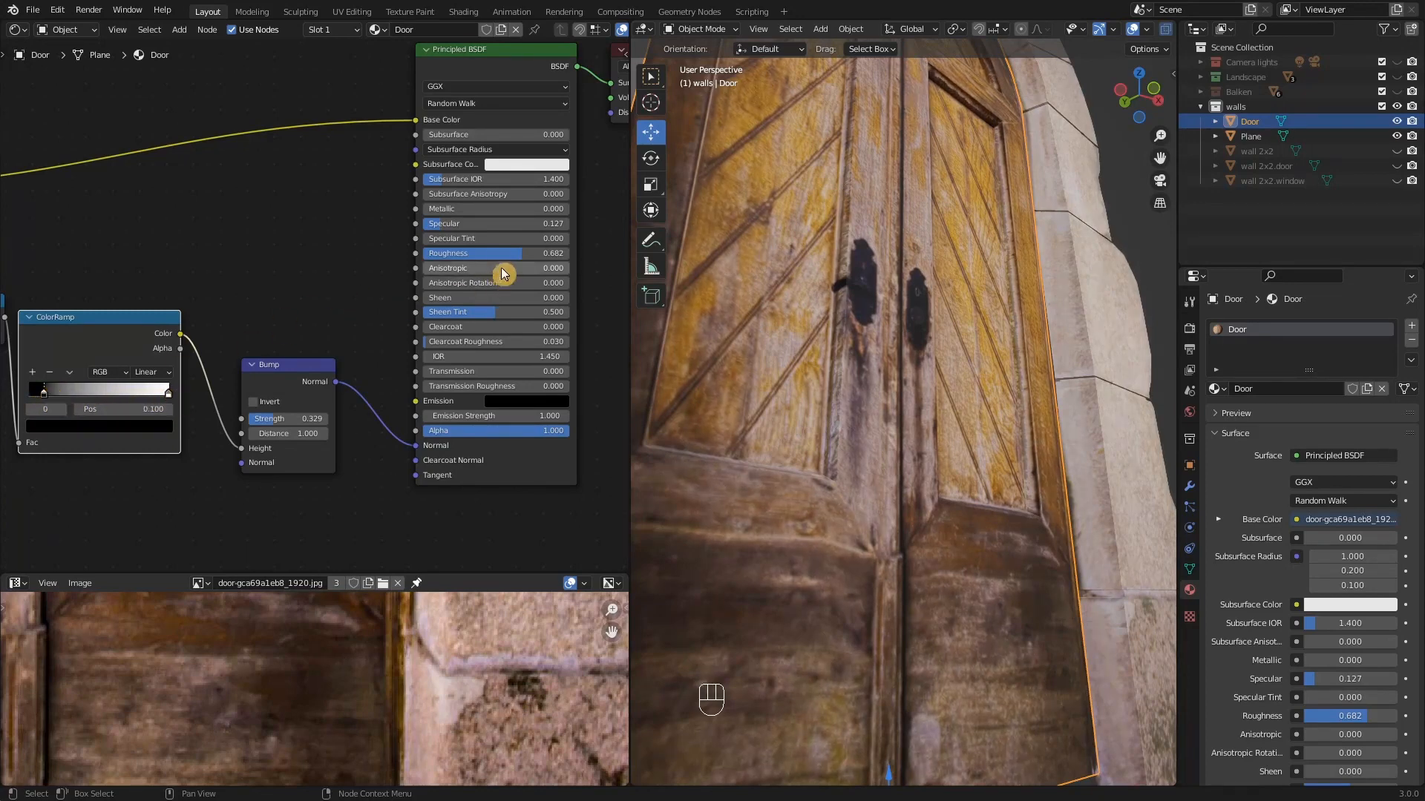
# - Test the door material with Roughness 0.259, set the ColorRamp's black stop to 0.150, and set Roughness to 0.695
pyautogui.moveTo(502, 253); pyautogui.dragTo(443, 253)
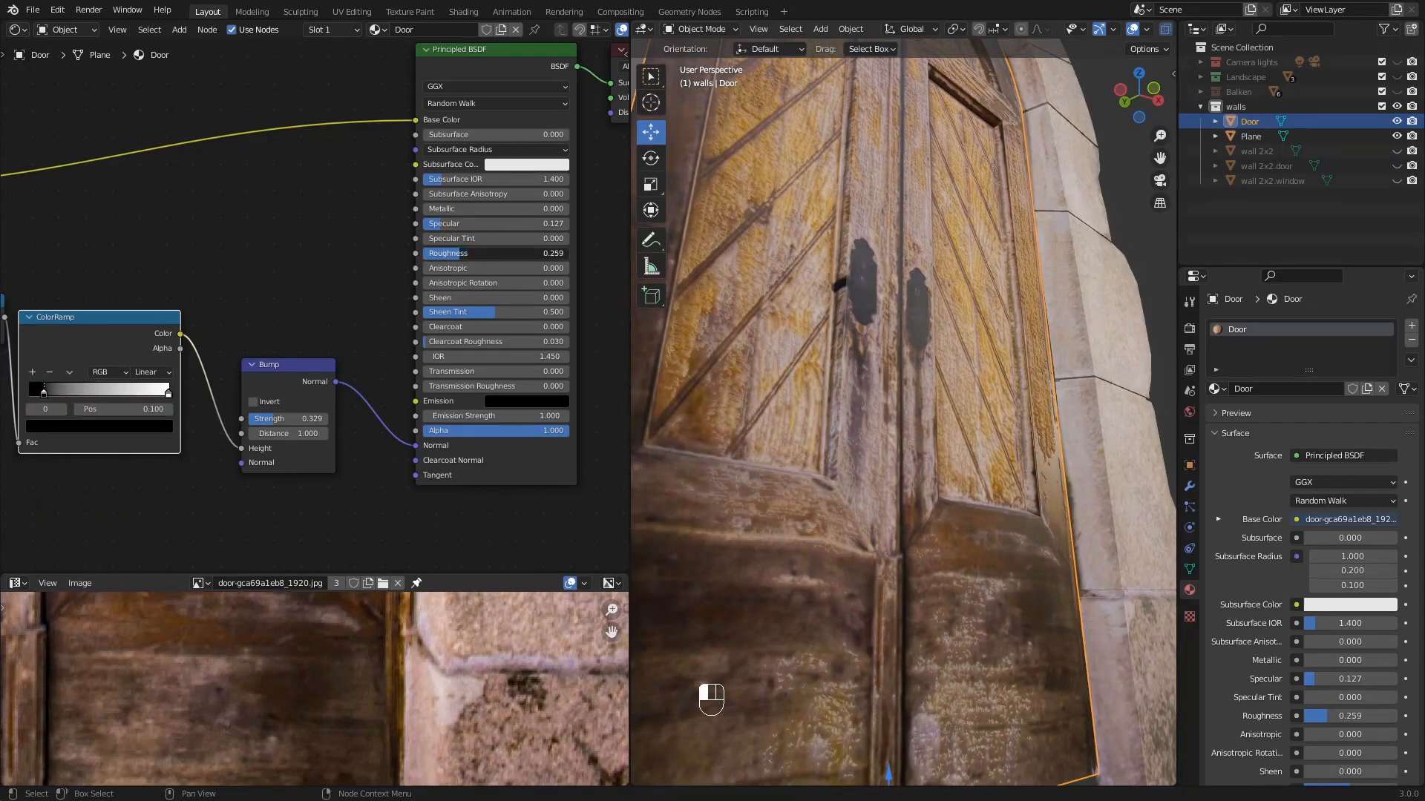
pyautogui.moveTo(45, 394); pyautogui.dragTo(54, 396)
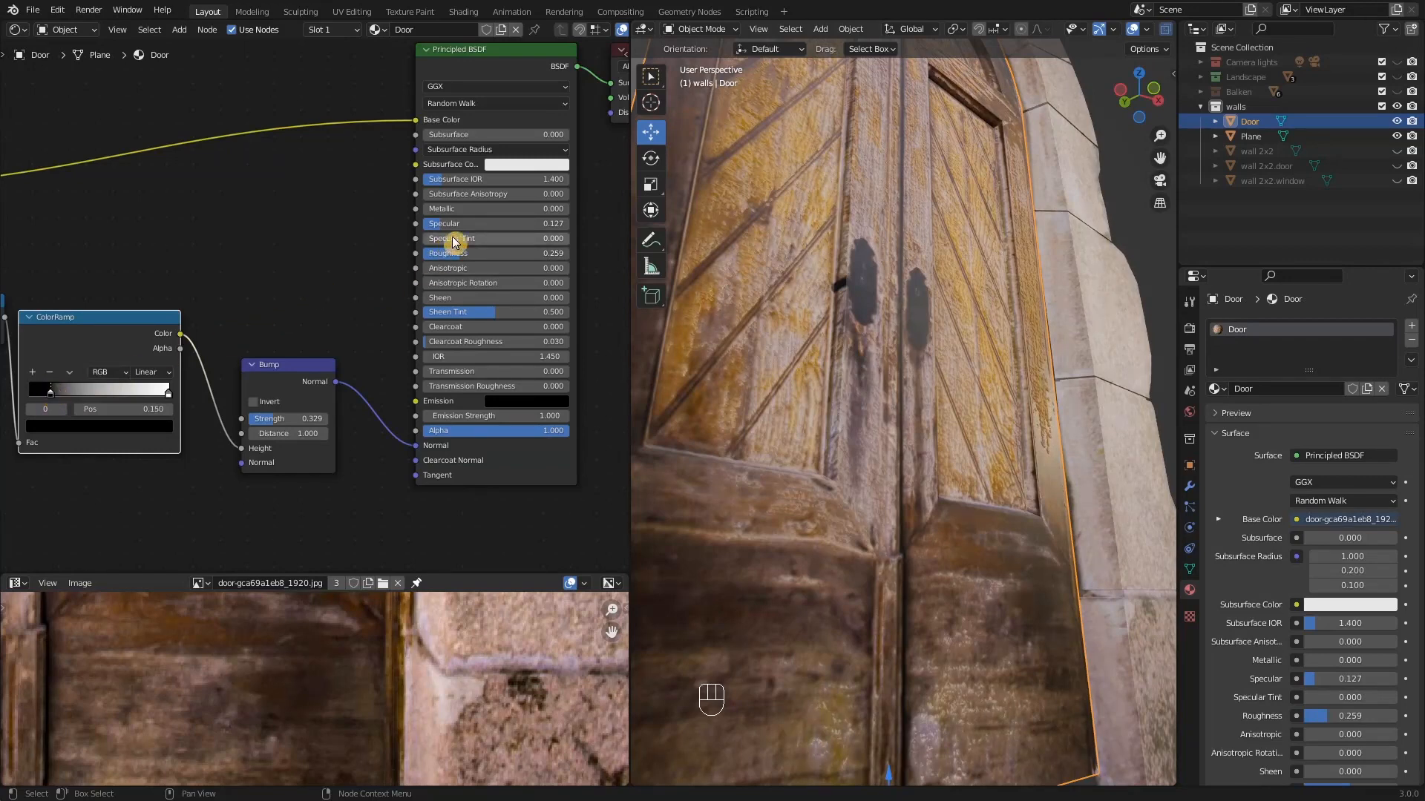
pyautogui.moveTo(467, 253); pyautogui.dragTo(505, 253)
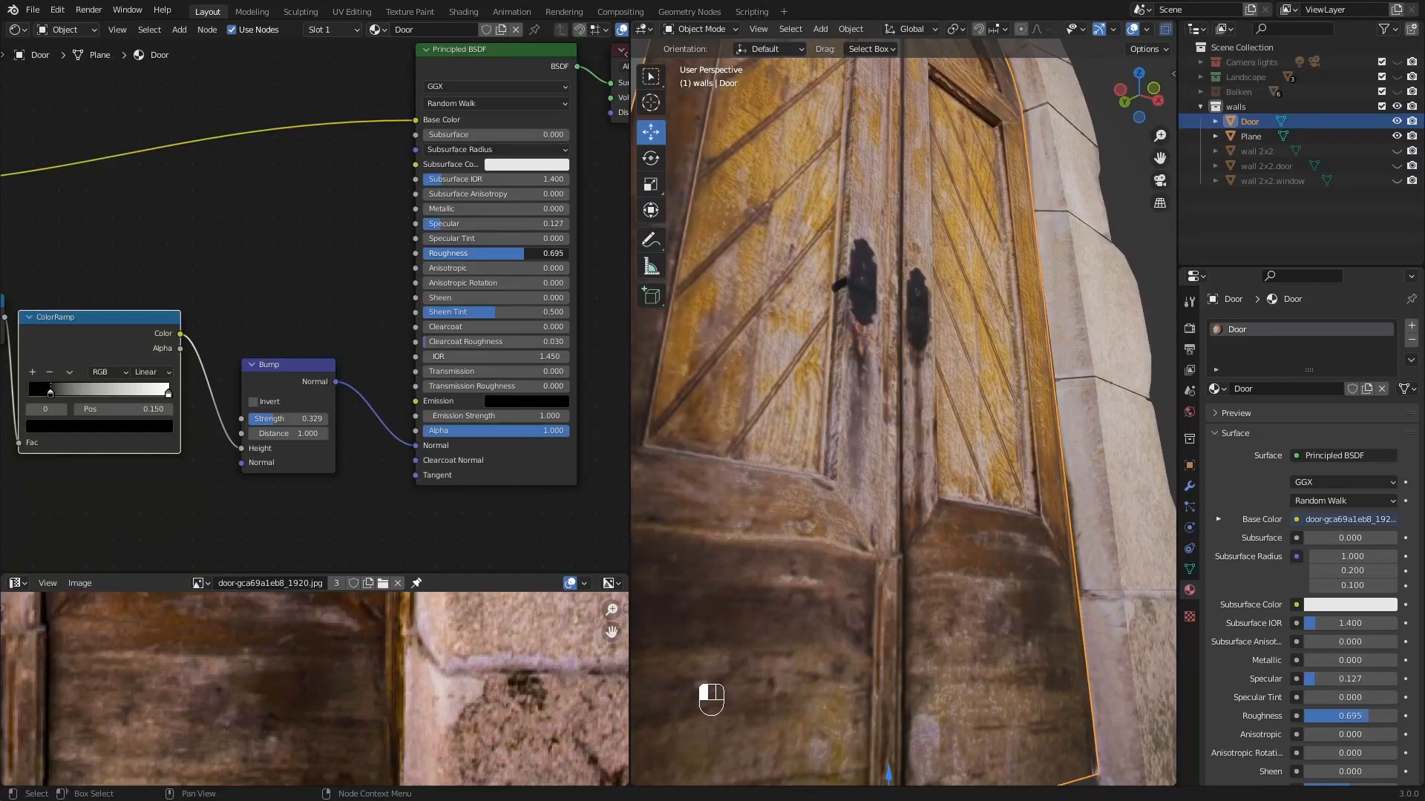
pyautogui.moveTo(794, 311); pyautogui.dragTo(849, 282, button='middle')
pyautogui.scroll(-4, 878, 449)
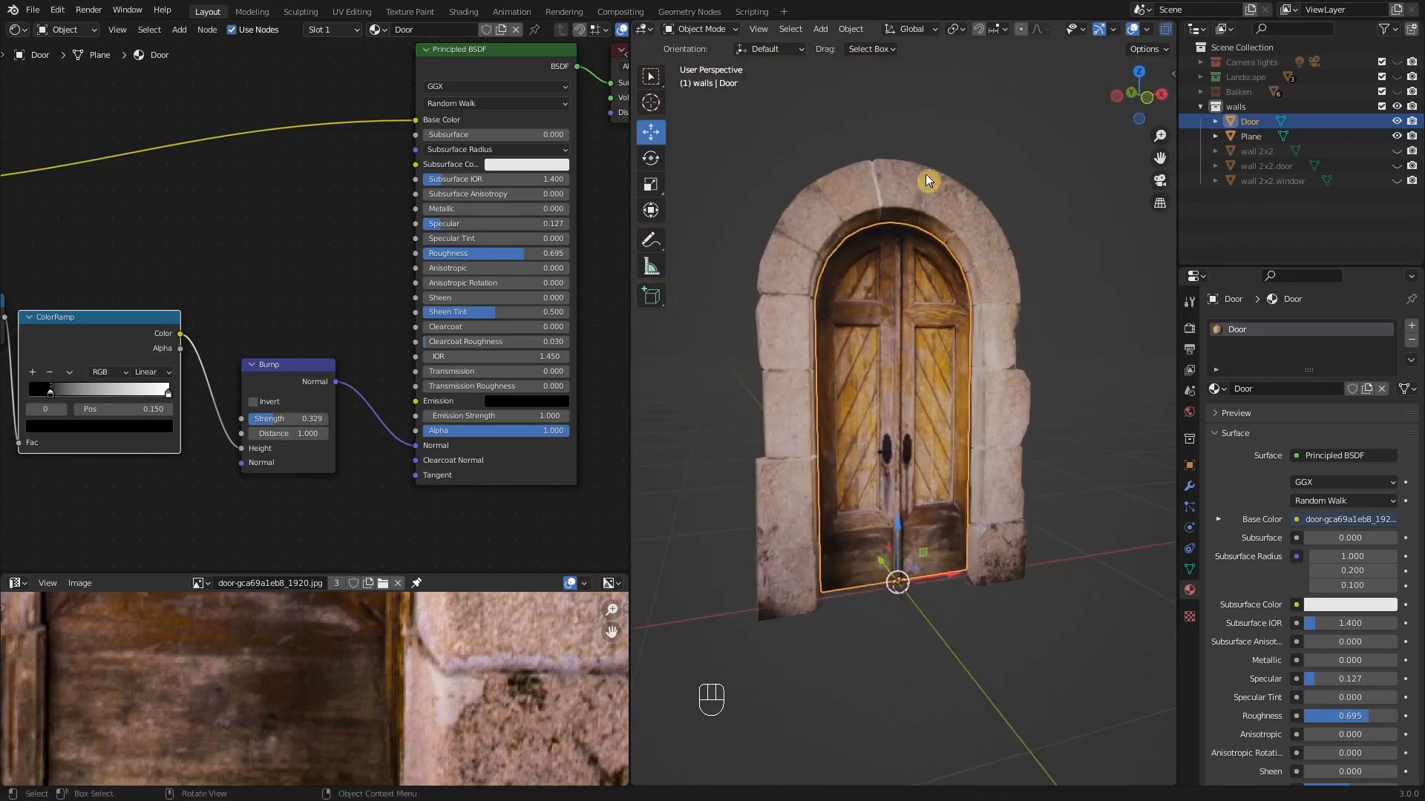
# - Select the door material's RGB to BW, ColorRamp and Bump nodes and try to copy them into the Door_wallstone material
pyautogui.click(895, 186)
pyautogui.scroll(-2, 391, 288)
pyautogui.keyDown('ctrl'); pyautogui.hscroll(-3, 394, 325); pyautogui.keyUp('ctrl')
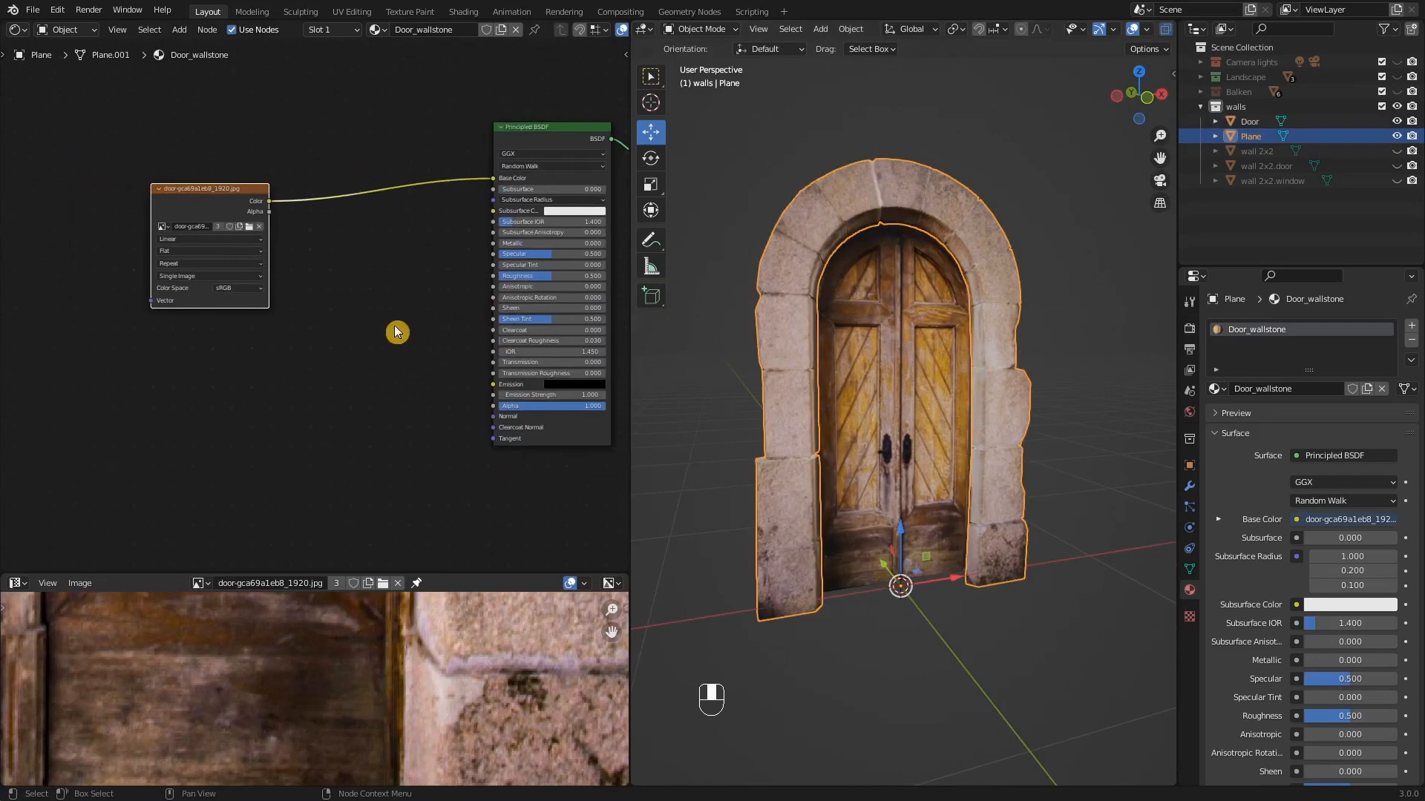
pyautogui.click(941, 312)
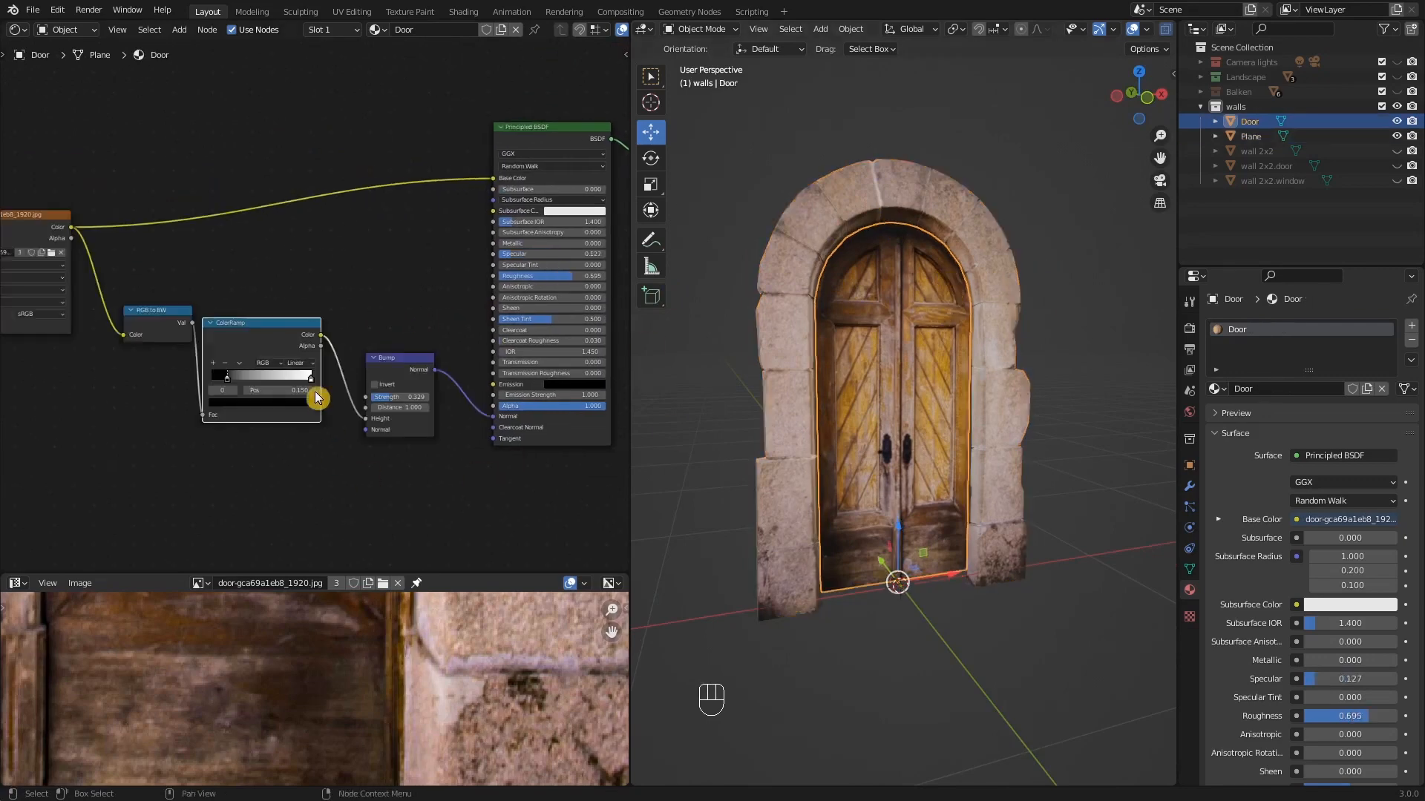
pyautogui.scroll(-2, 314, 390)
pyautogui.moveTo(426, 508); pyautogui.dragTo(185, 336)
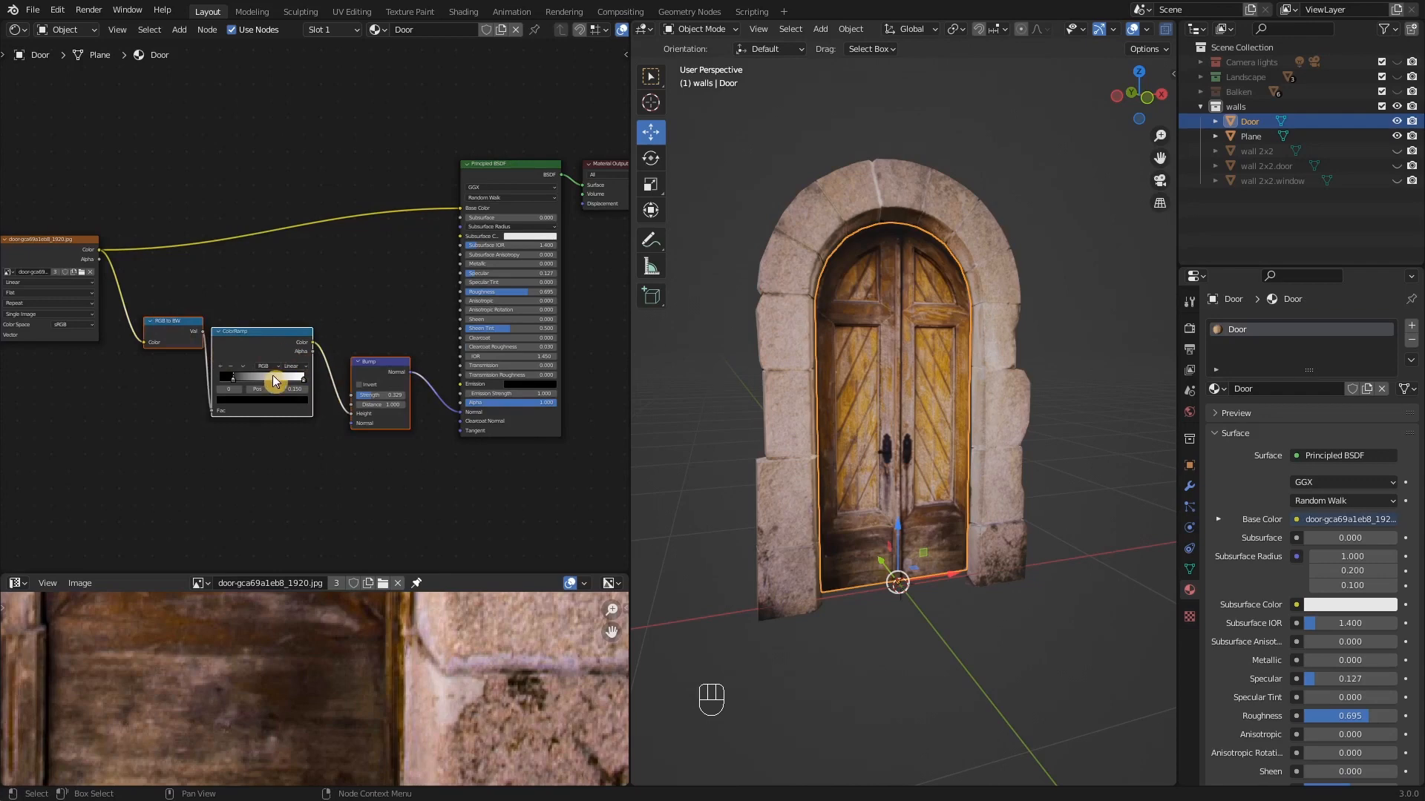
pyautogui.hotkey('ctrl', 'c')
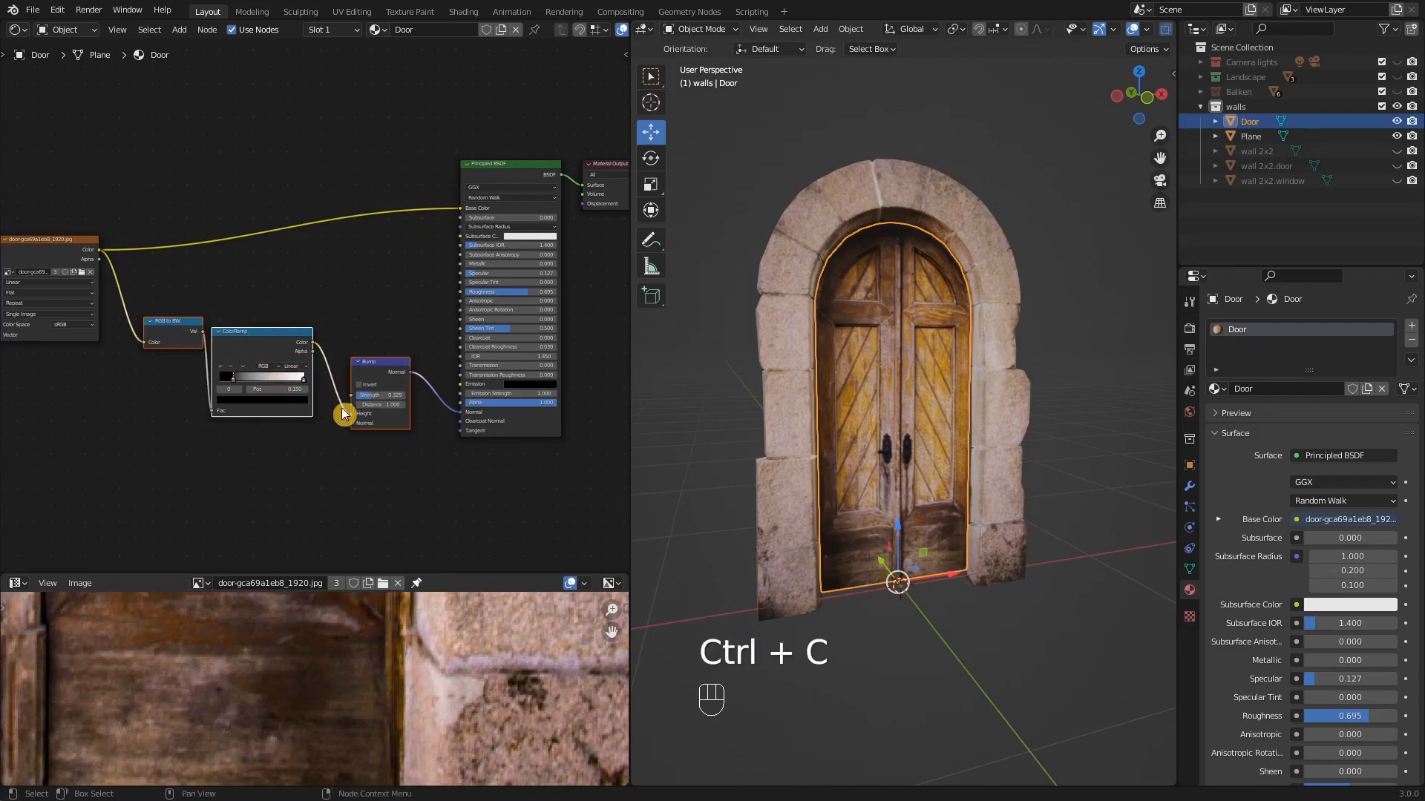
pyautogui.click(828, 197)
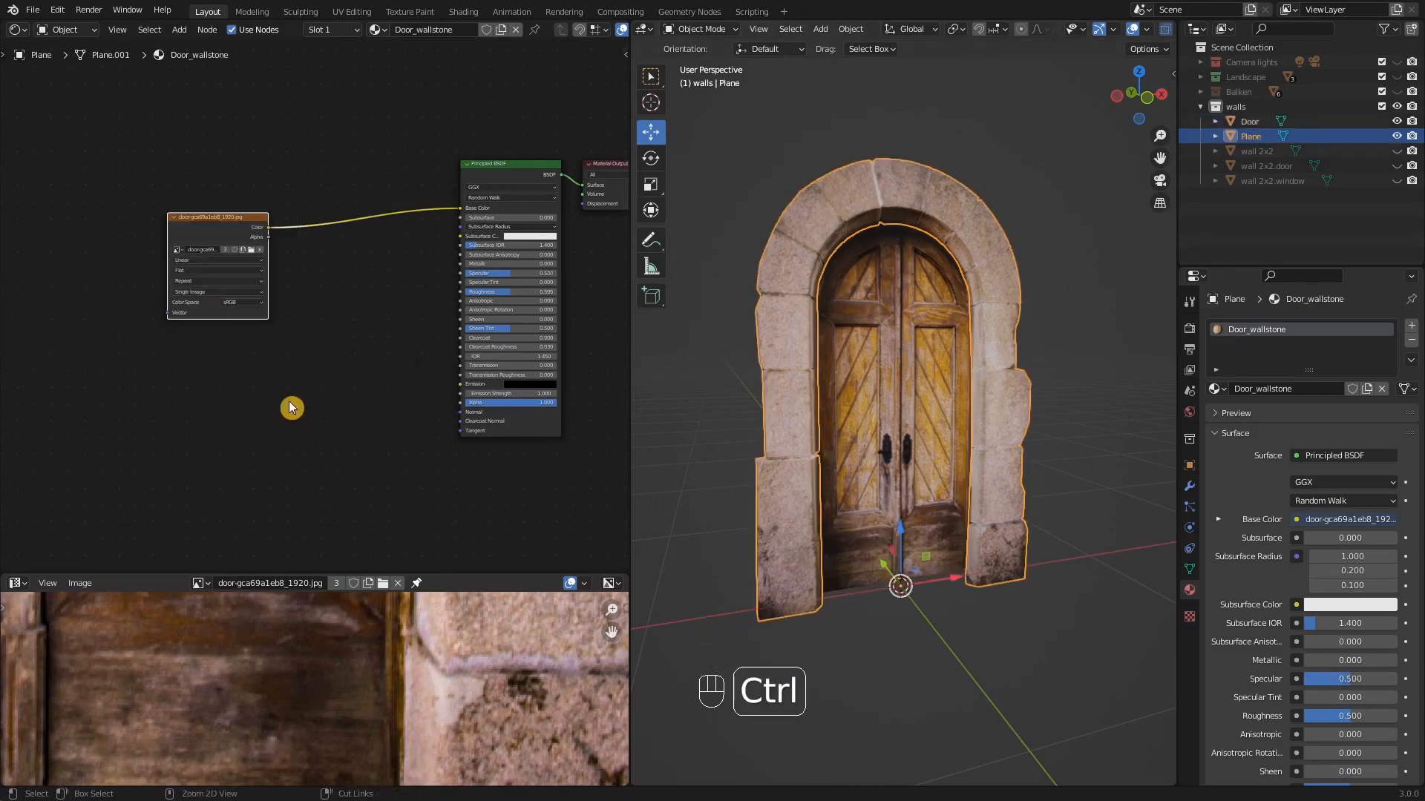
pyautogui.hotkey('ctrl', 'v')
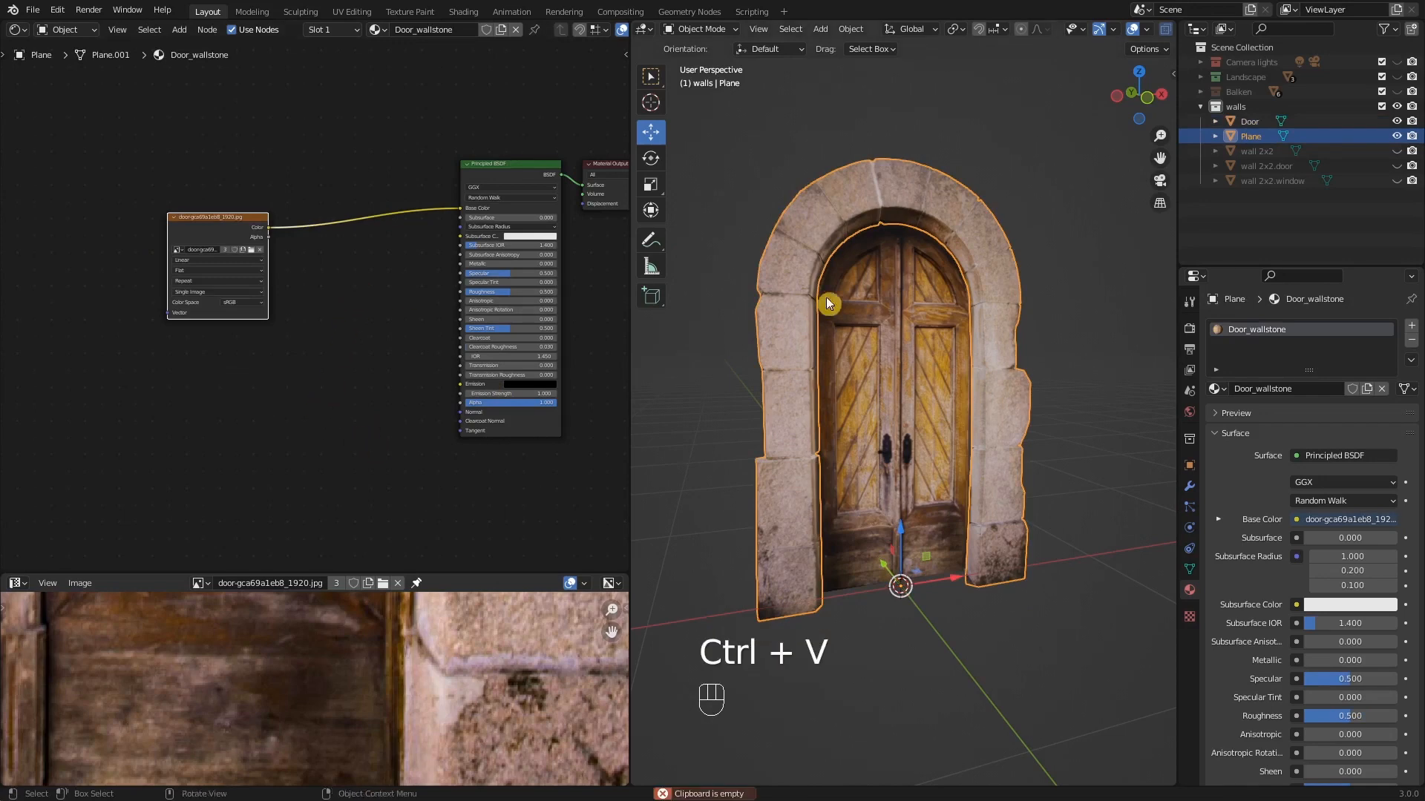
# - Copy the door material's RGB to BW, ColorRamp and Bump nodes again and paste them into the Door_wallstone material
pyautogui.click(859, 323)
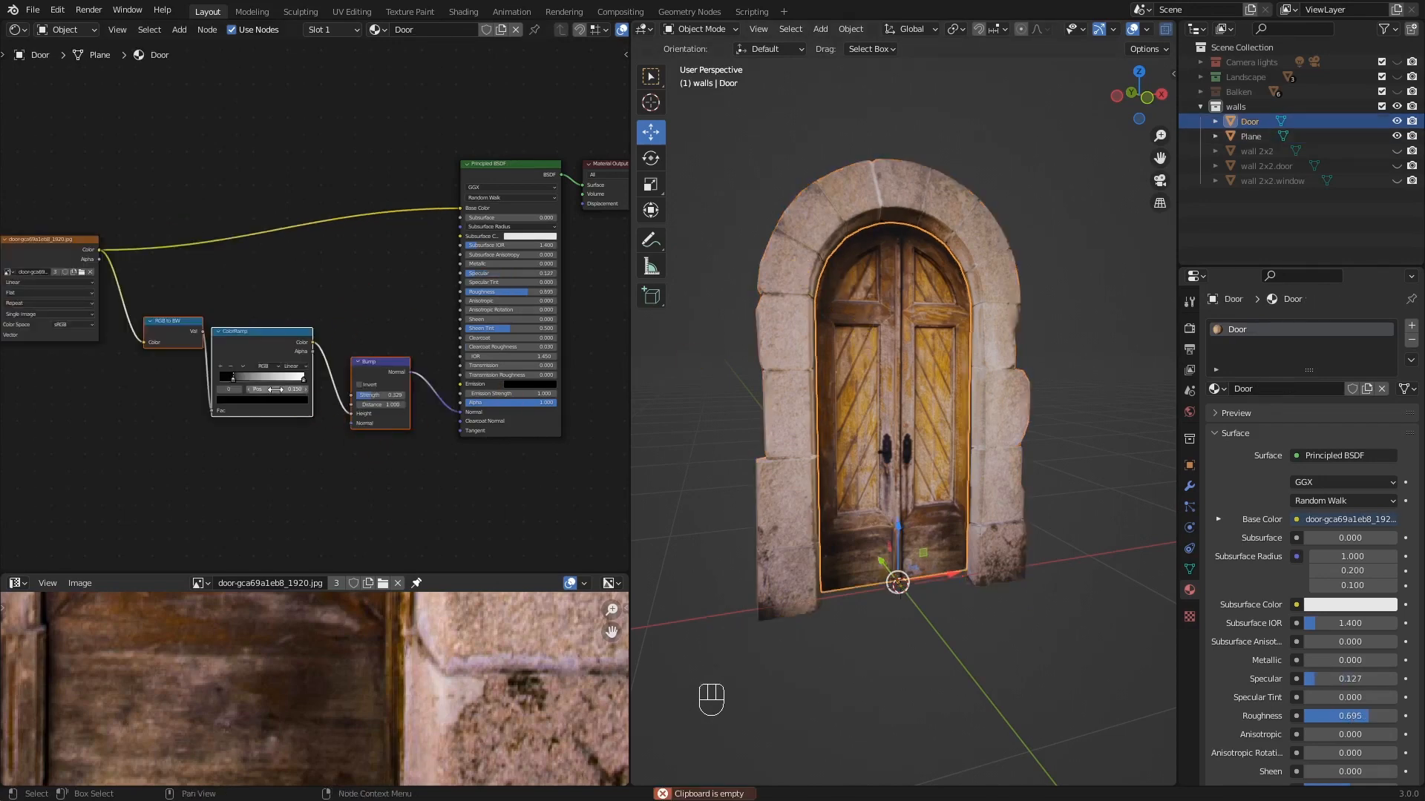
pyautogui.press('ctrl')
pyautogui.hotkey('ctrl', 'c')
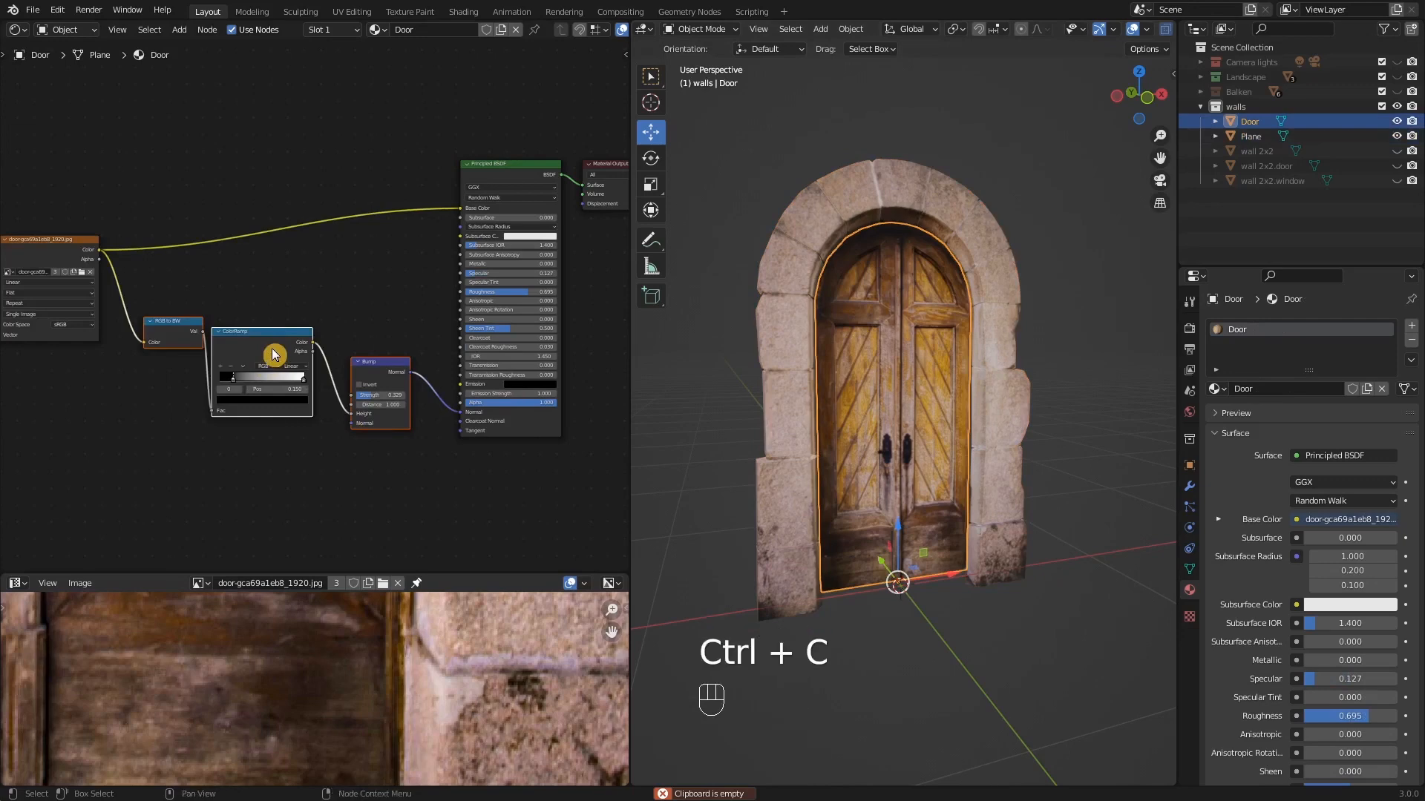
pyautogui.click(791, 235)
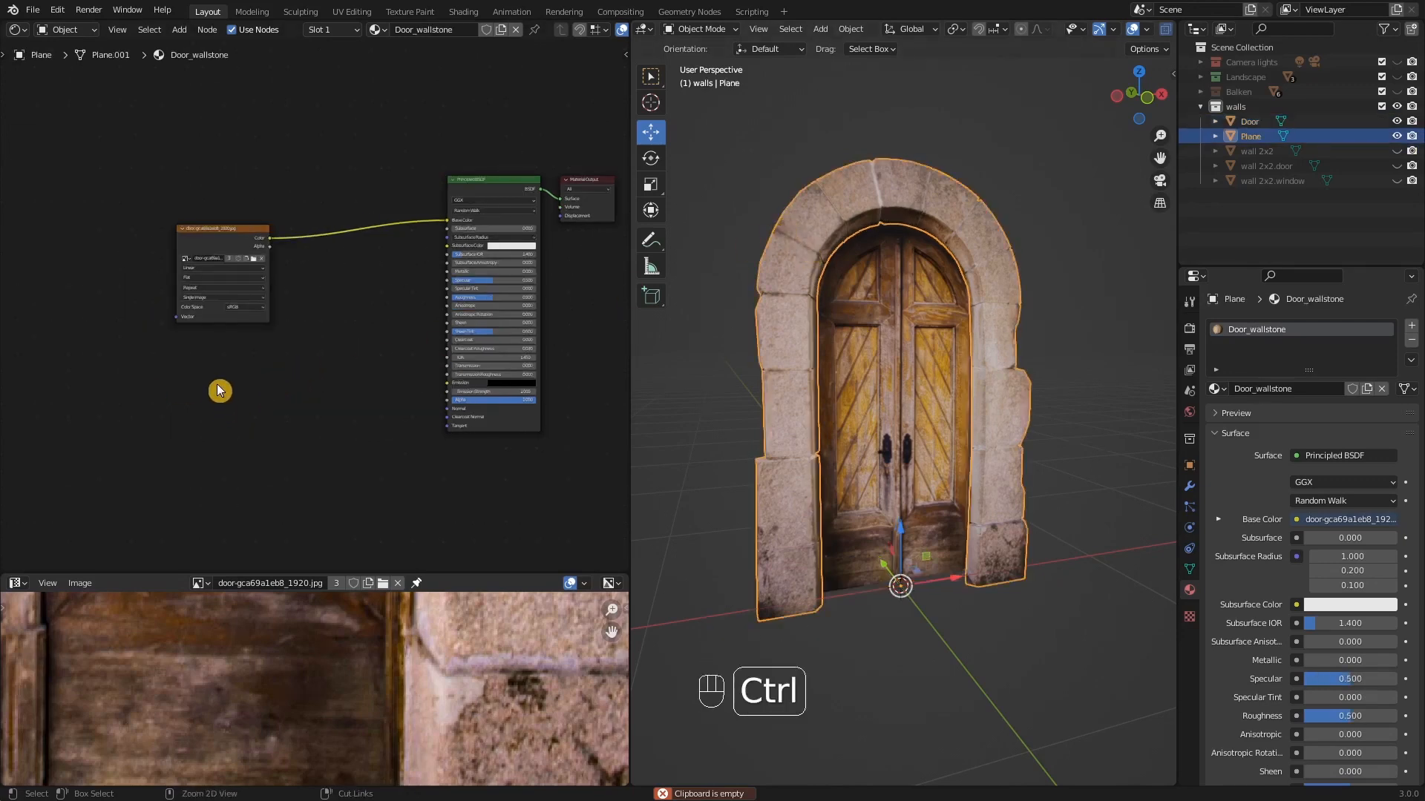
pyautogui.hotkey('ctrl', 'v')
# - Link the Door_wallstone image color to the RGB to BW node and the Bump output to the Principled BSDF normal
pyautogui.moveTo(225, 253); pyautogui.dragTo(153, 345)
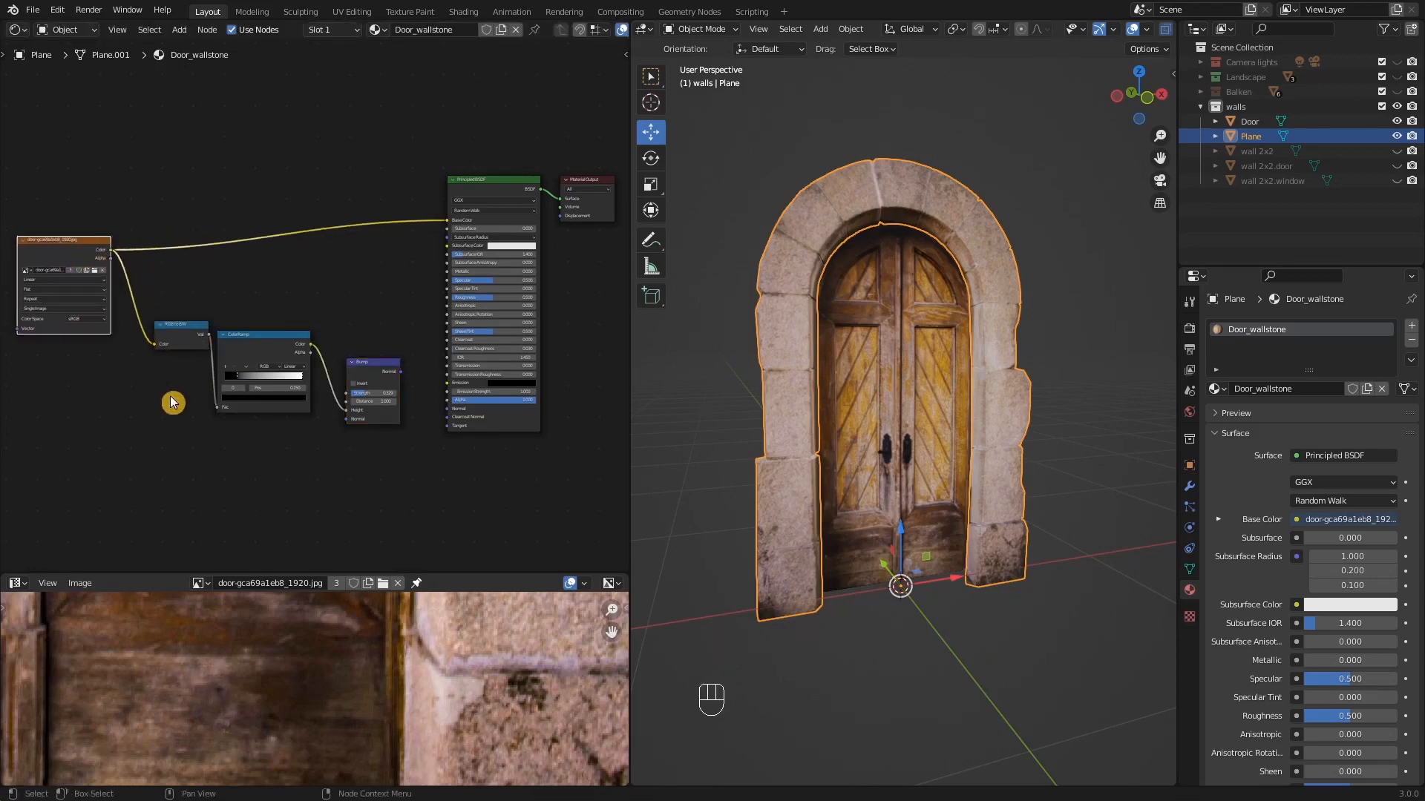
pyautogui.moveTo(400, 372); pyautogui.dragTo(450, 409)
pyautogui.scroll(2, 927, 410)
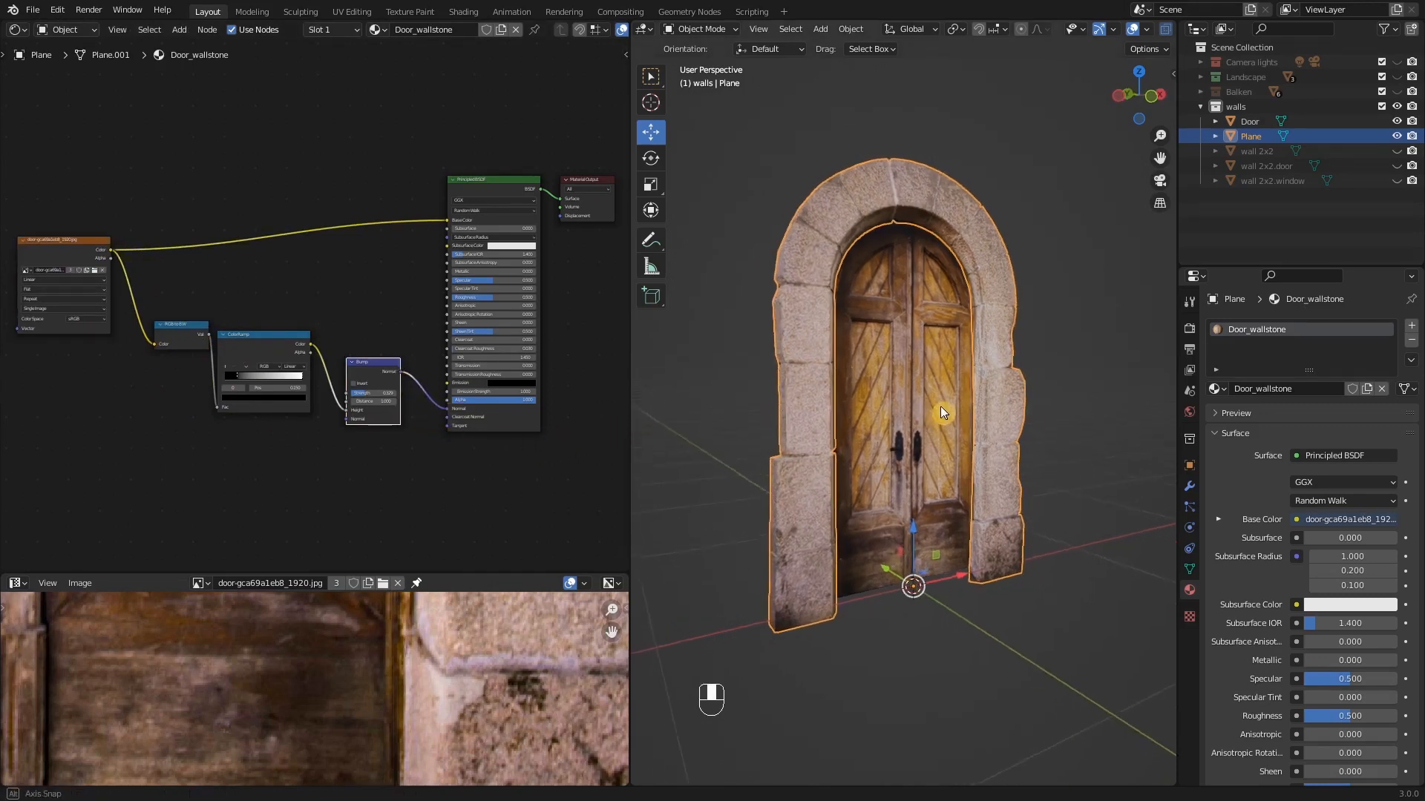
# - Set the Door_wallstone material's Specular to 0.200 and Roughness to 0.732
pyautogui.scroll(3, 855, 225)
pyautogui.keyDown('shift'); pyautogui.moveTo(855, 226); pyautogui.dragTo(705, 283, button='middle'); pyautogui.keyUp('shift')
pyautogui.scroll(3, 536, 289)
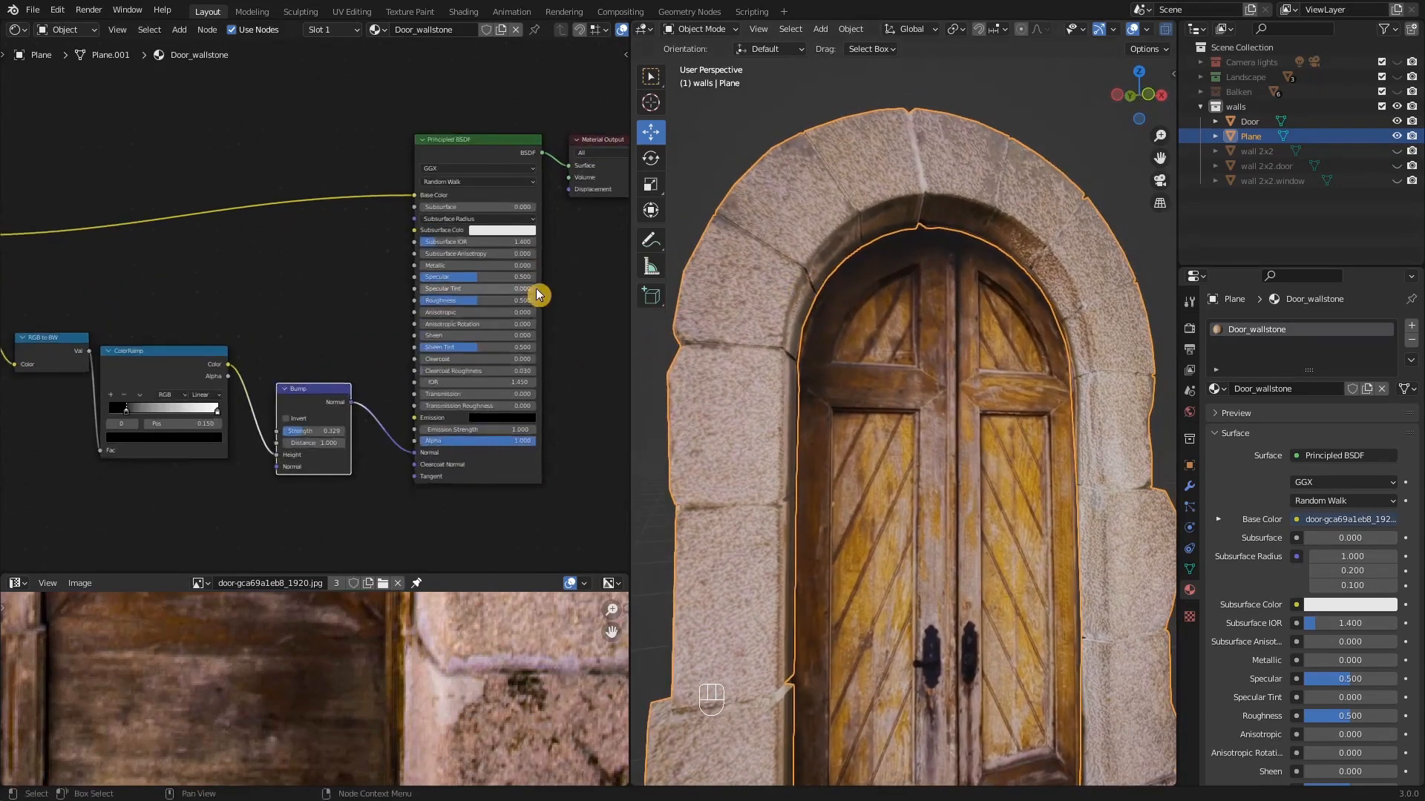
pyautogui.click(459, 280)
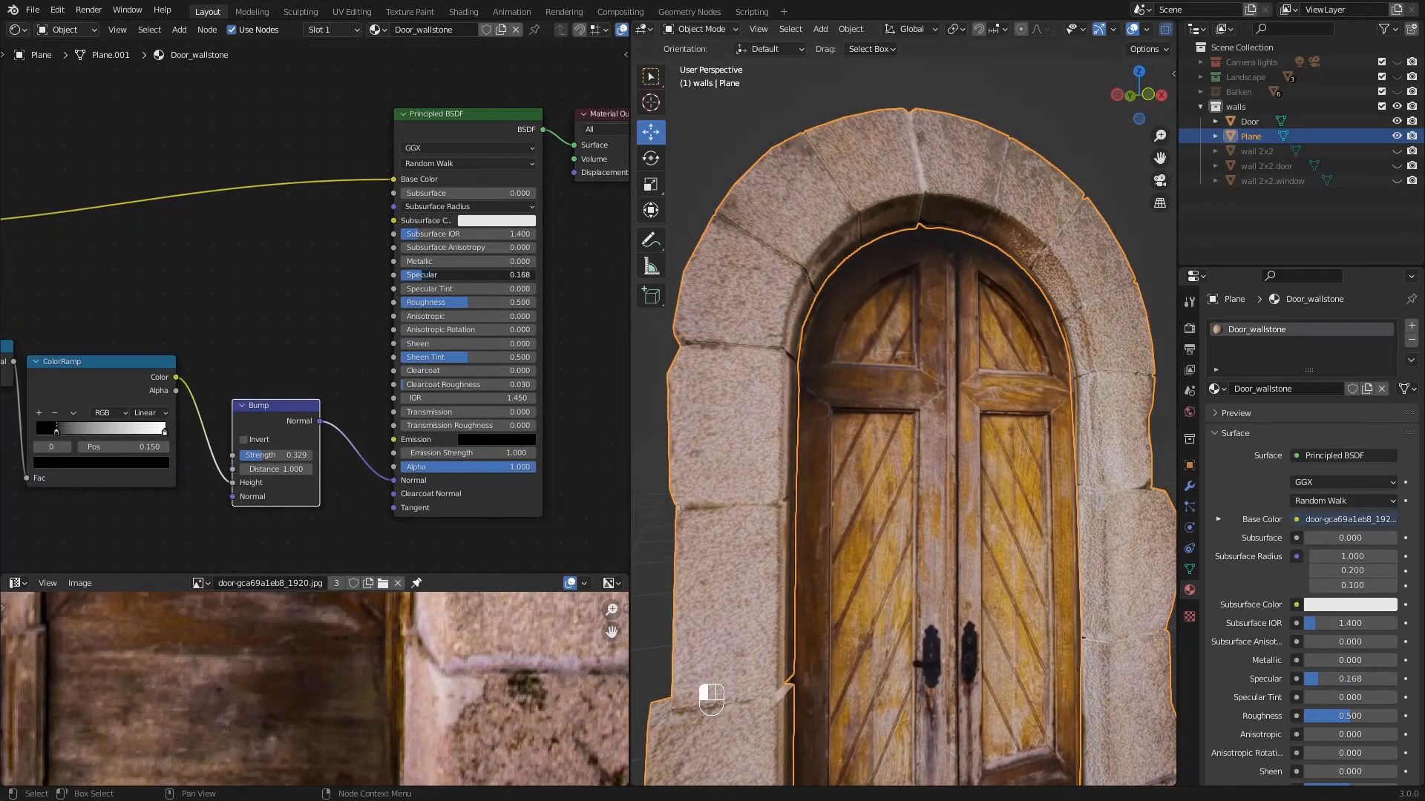
pyautogui.moveTo(477, 302)
pyautogui.mouseDown()
pyautogui.moveTo(465, 302)
pyautogui.moveTo(519, 302)
pyautogui.moveTo(499, 302)
pyautogui.mouseUp()
# - Set the Door_wallstone ColorRamp's black stop to 0.382 and the Bump strength to 0.546, and inspect the stone relief
pyautogui.moveTo(264, 455)
pyautogui.mouseDown()
pyautogui.moveTo(286, 455)
pyautogui.moveTo(264, 455)
pyautogui.mouseUp()
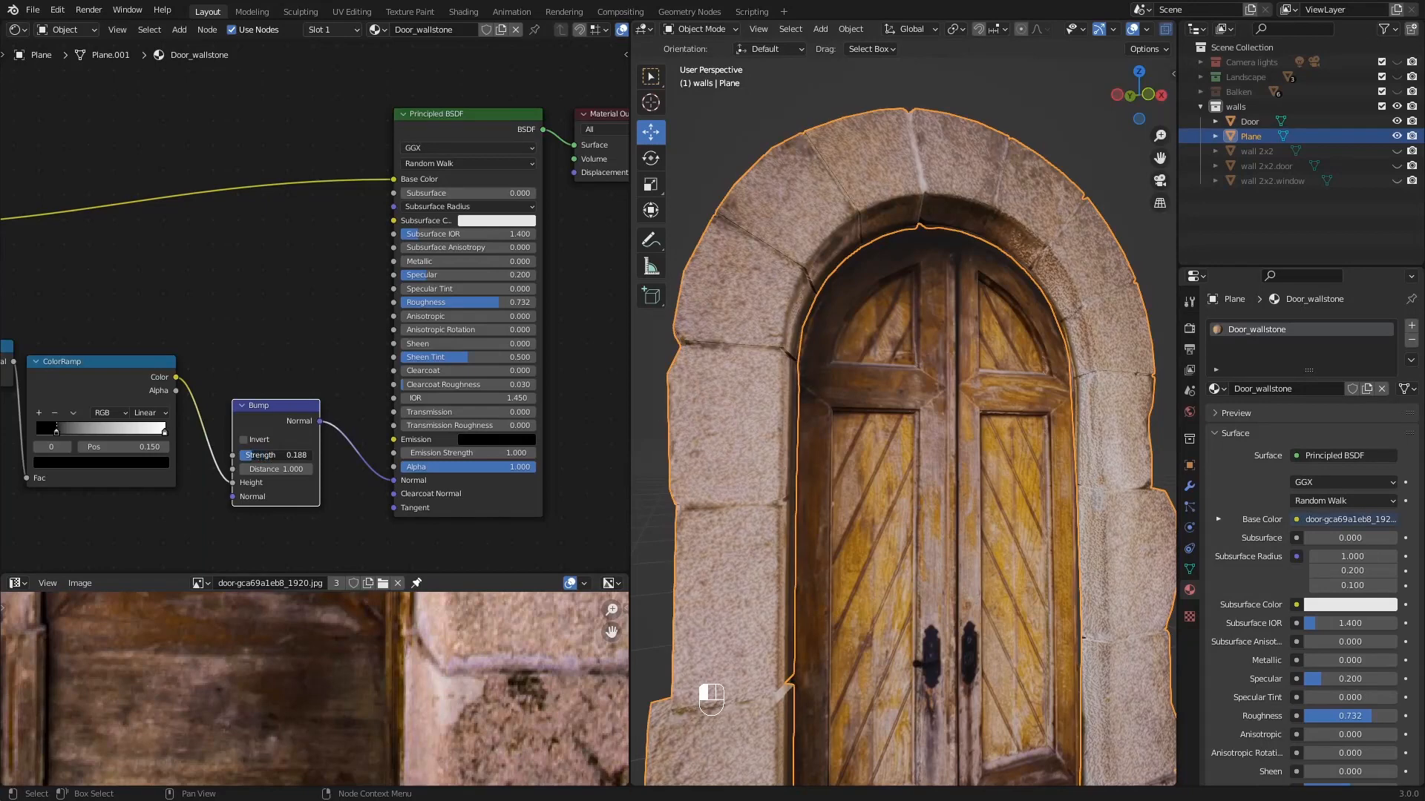
pyautogui.moveTo(56, 429); pyautogui.dragTo(86, 430)
pyautogui.moveTo(255, 455); pyautogui.dragTo(281, 455)
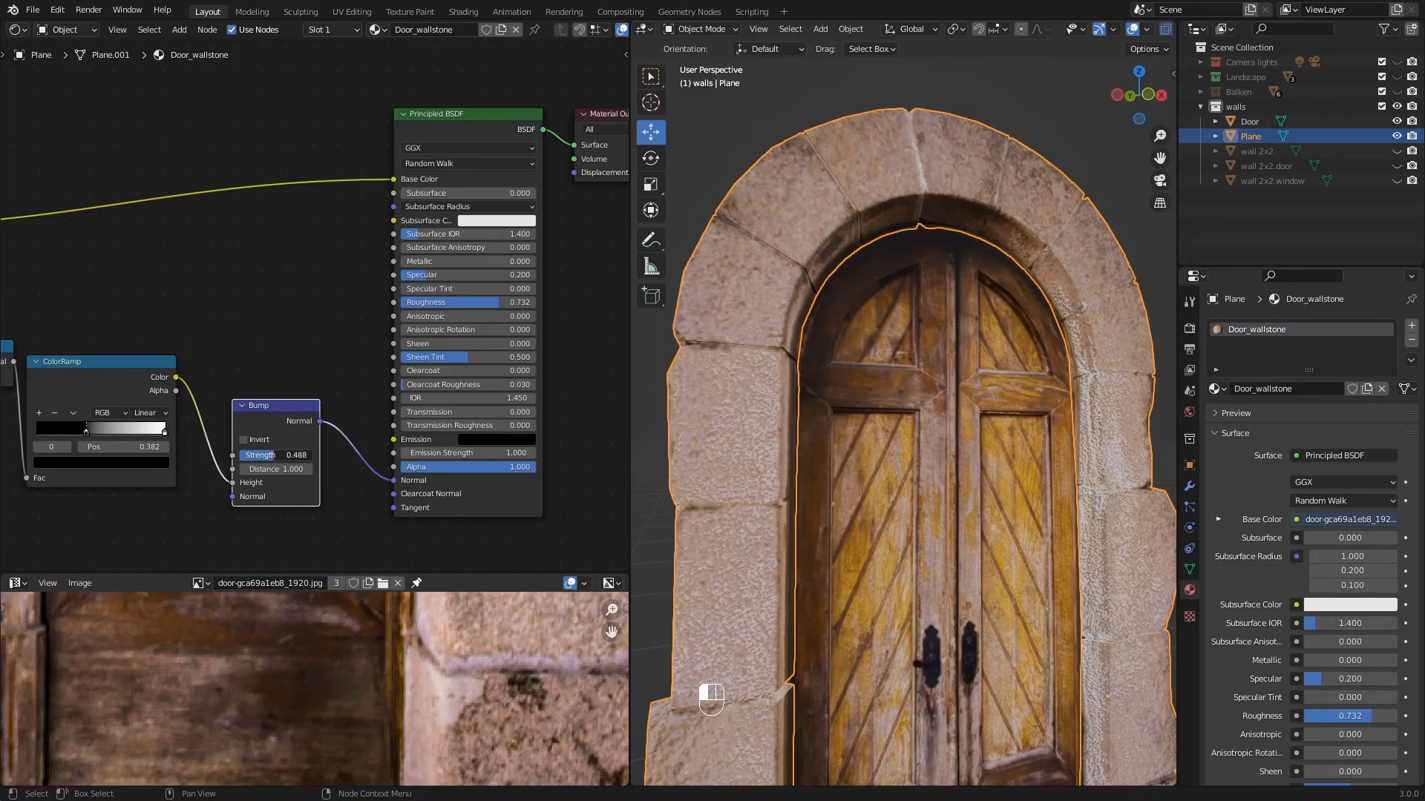
pyautogui.moveTo(661, 524); pyautogui.dragTo(706, 526, button='middle')
pyautogui.scroll(1, 706, 527)
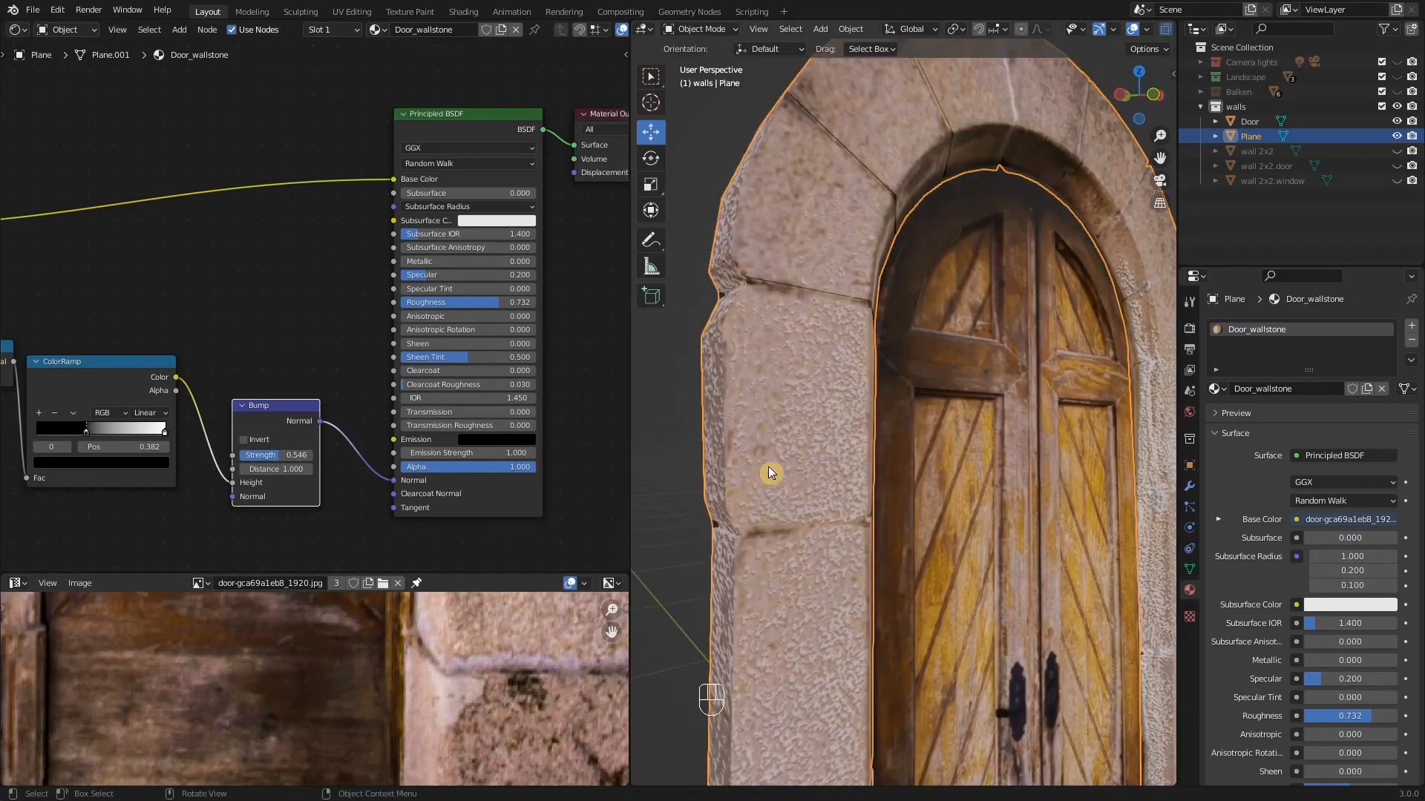
pyautogui.moveTo(768, 466); pyautogui.dragTo(781, 420, button='middle')
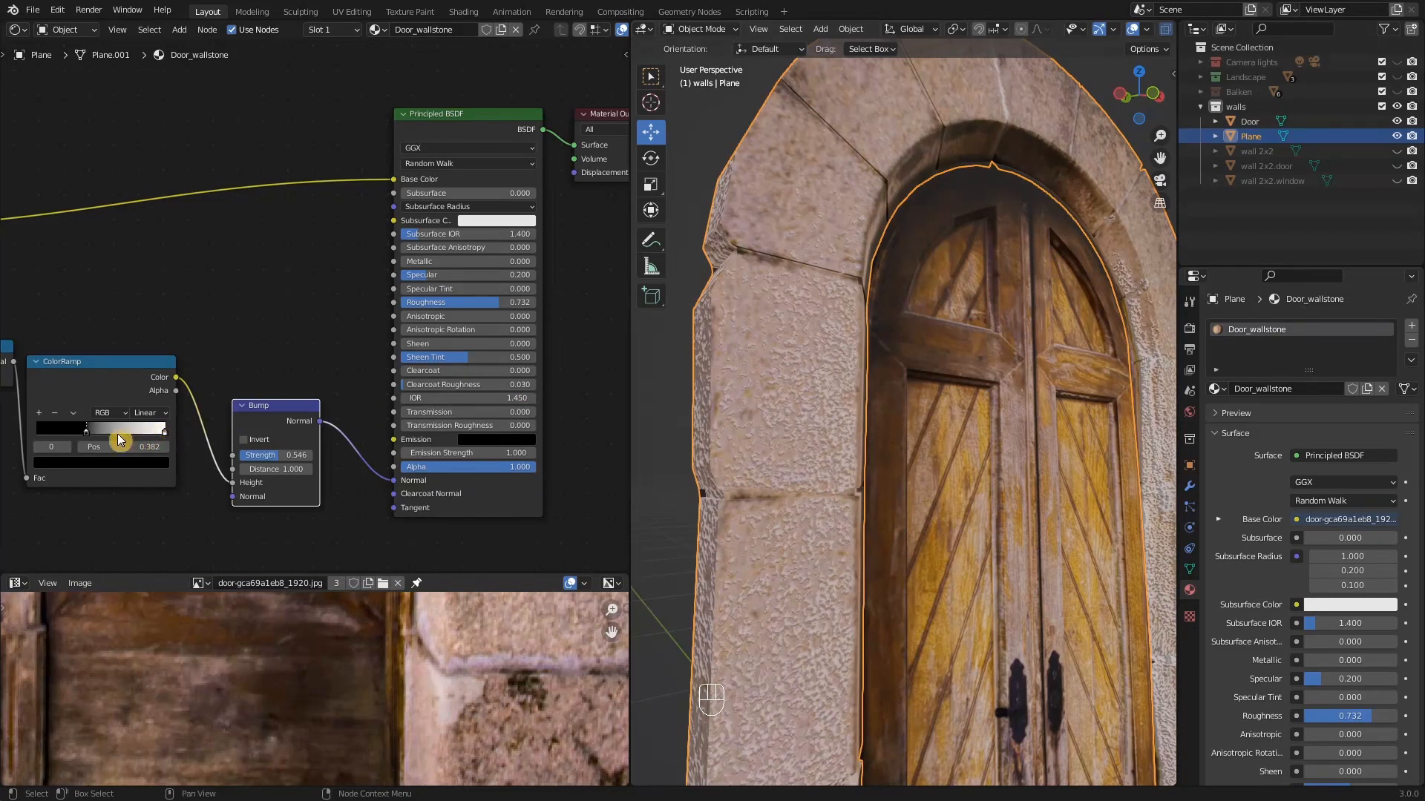
# - Set the Door_wallstone ColorRamp's black stop to 0.368 and the Bump strength to 0.371, and check the whole doorway
pyautogui.moveTo(87, 435)
pyautogui.mouseDown()
pyautogui.moveTo(56, 436)
pyautogui.moveTo(87, 434)
pyautogui.mouseUp()
pyautogui.scroll(-4, 834, 499)
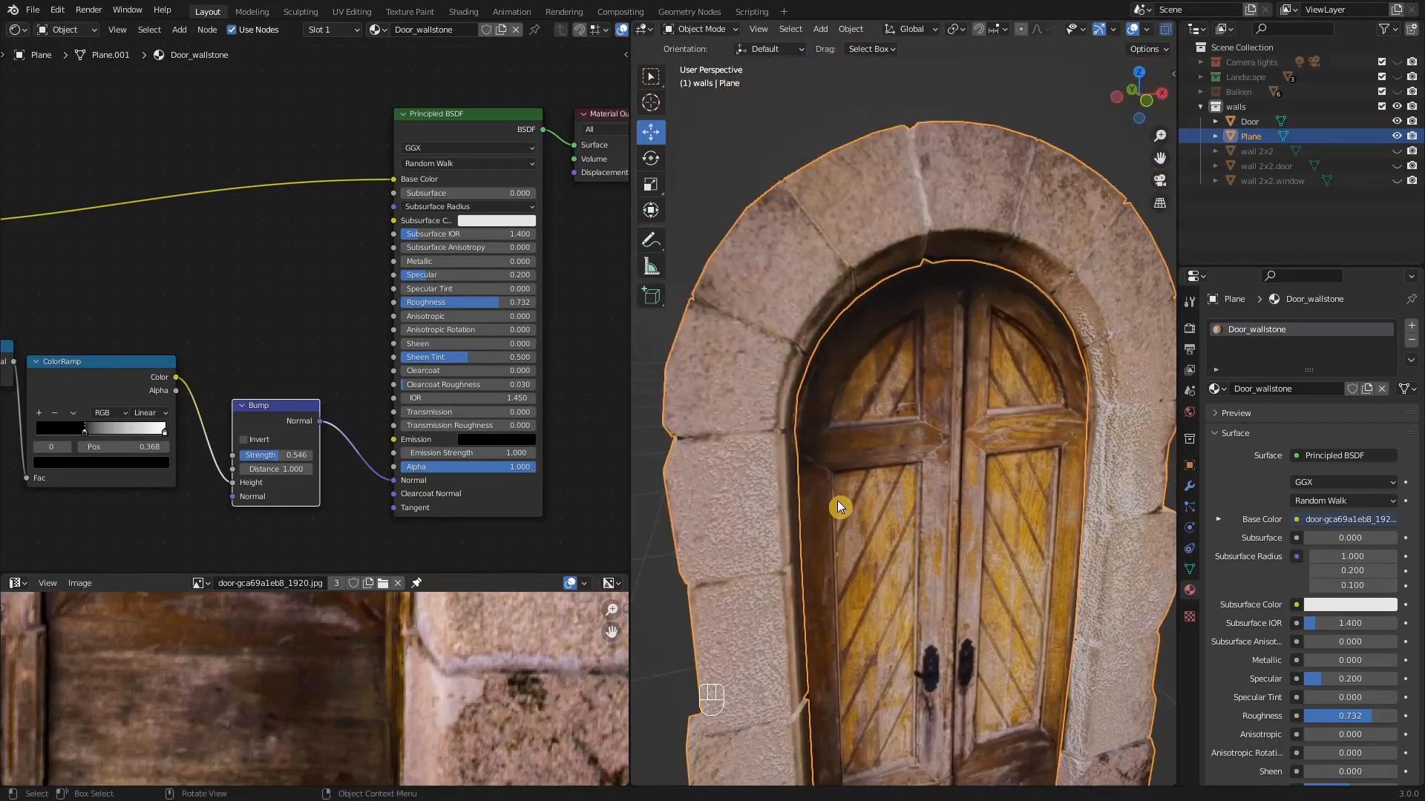
pyautogui.moveTo(839, 502); pyautogui.dragTo(999, 603, button='middle')
pyautogui.hotkey('shift', 'c')
pyautogui.scroll(1, 302, 441)
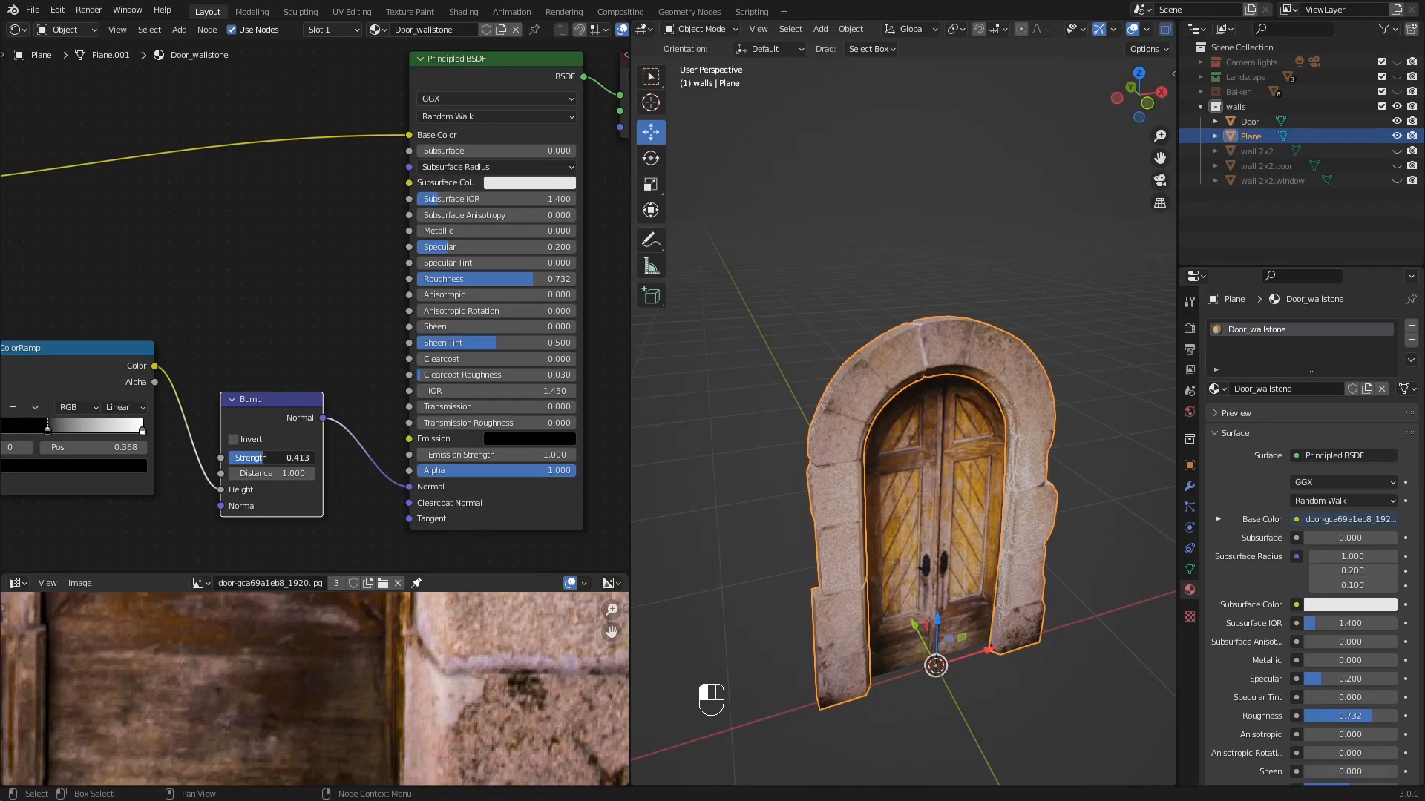
pyautogui.scroll(5, 1050, 550)
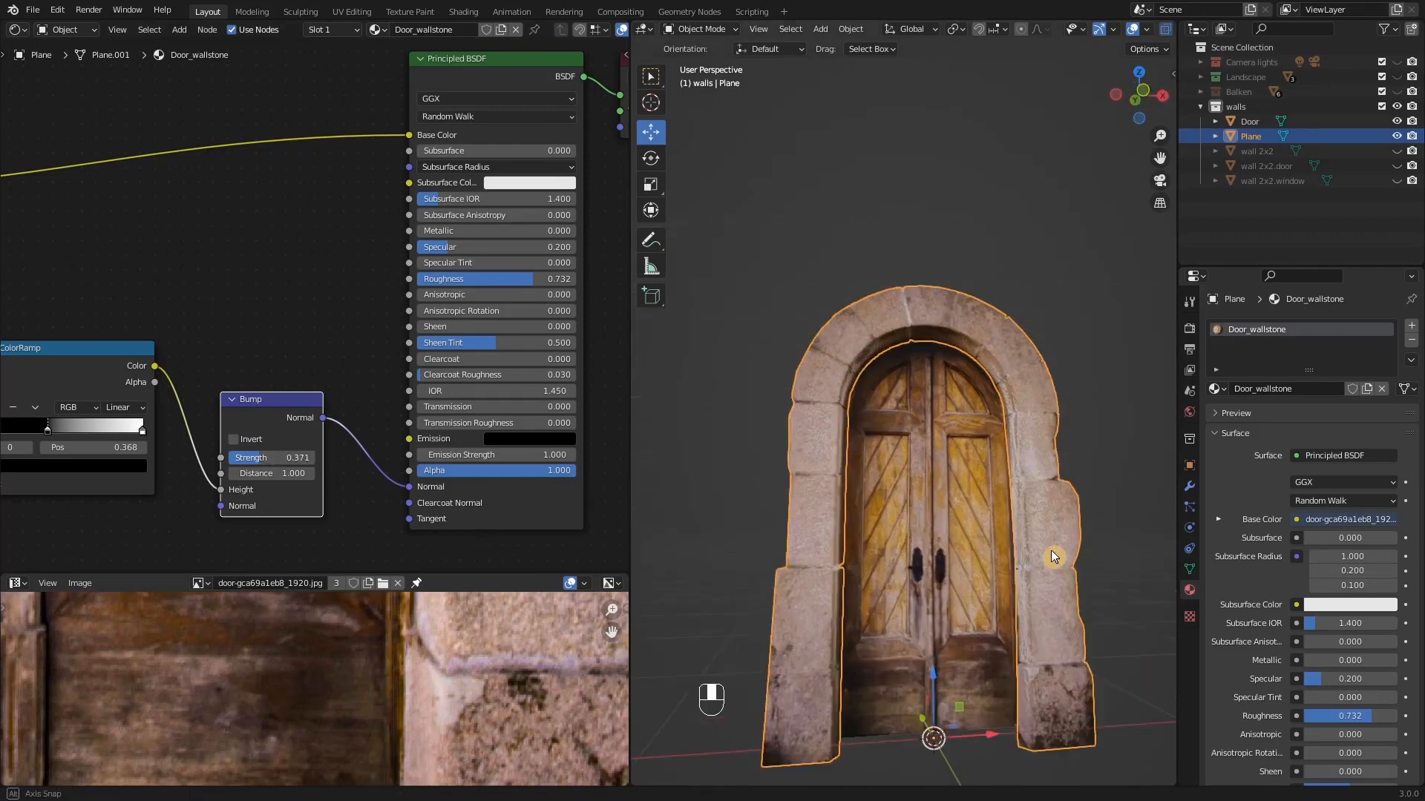
# - Inspect the textured doorway from the front, the sides and up close, including where the door meets the stone surround
pyautogui.moveTo(1045, 541); pyautogui.dragTo(900, 497, button='middle')
pyautogui.scroll(-4, 950, 599)
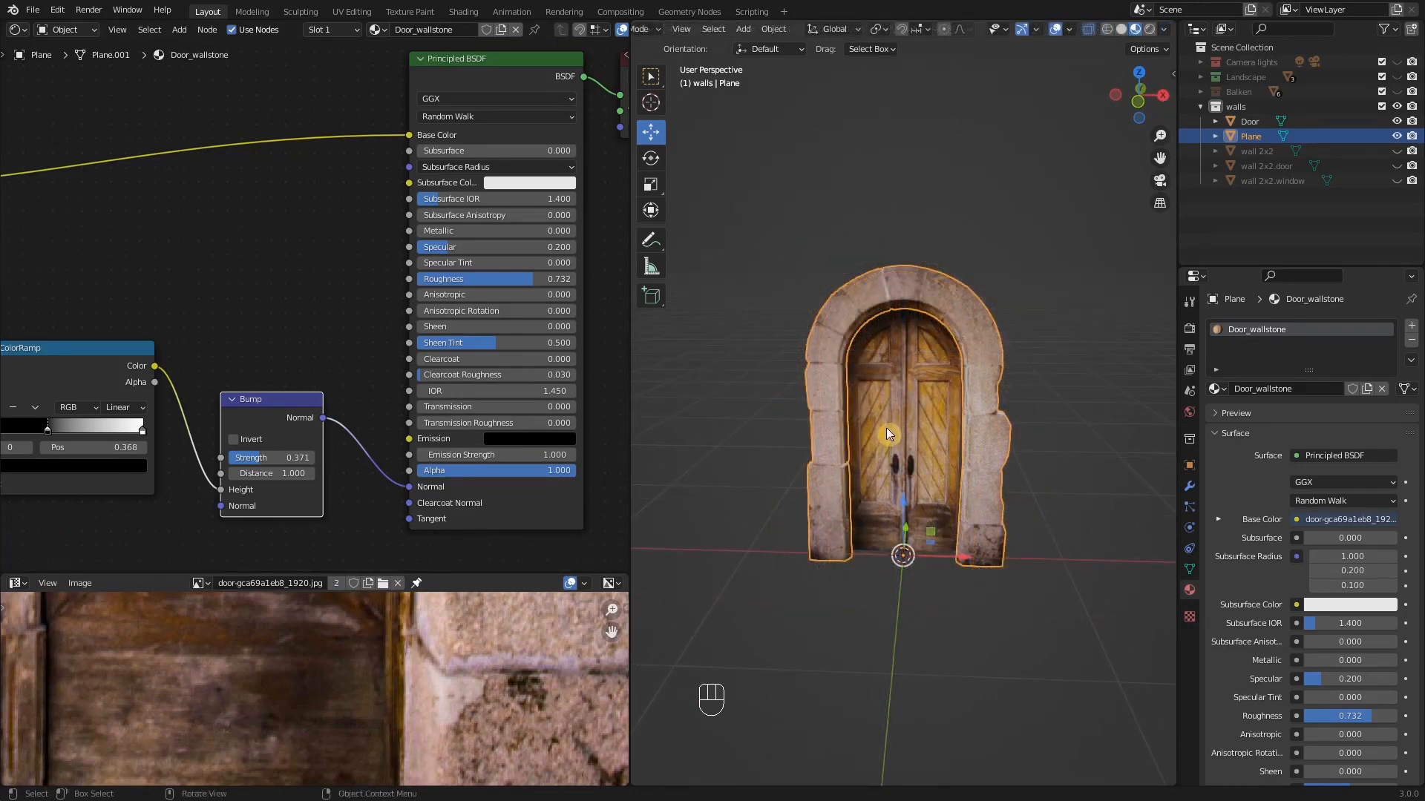
pyautogui.moveTo(911, 456); pyautogui.dragTo(880, 452, button='middle')
pyautogui.moveTo(847, 406)
pyautogui.mouseDown(button='middle')
pyautogui.moveTo(896, 403)
pyautogui.moveTo(871, 403)
pyautogui.mouseUp(button='middle')
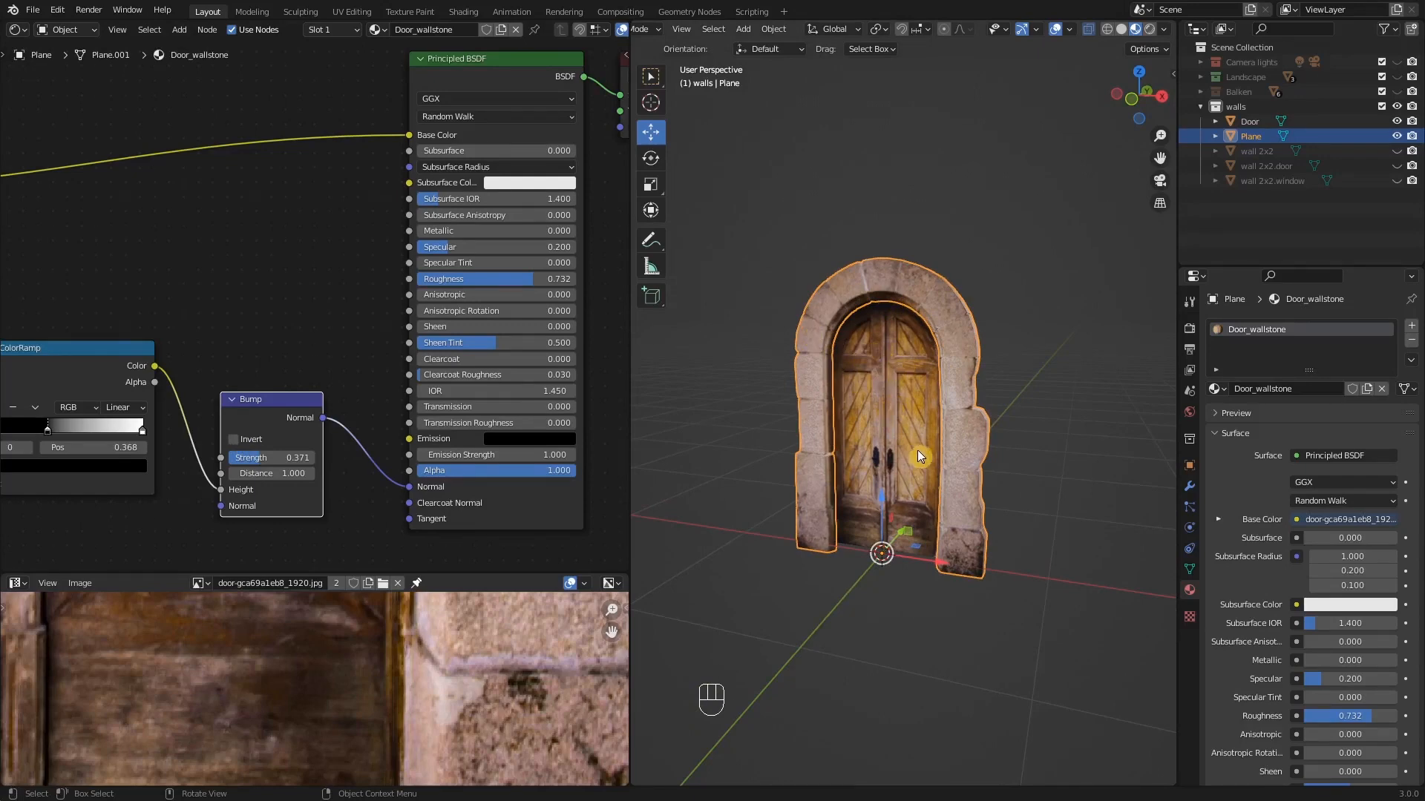
pyautogui.moveTo(928, 443); pyautogui.dragTo(802, 479, button='middle')
pyautogui.scroll(3, 819, 320)
pyautogui.scroll(3, 831, 365)
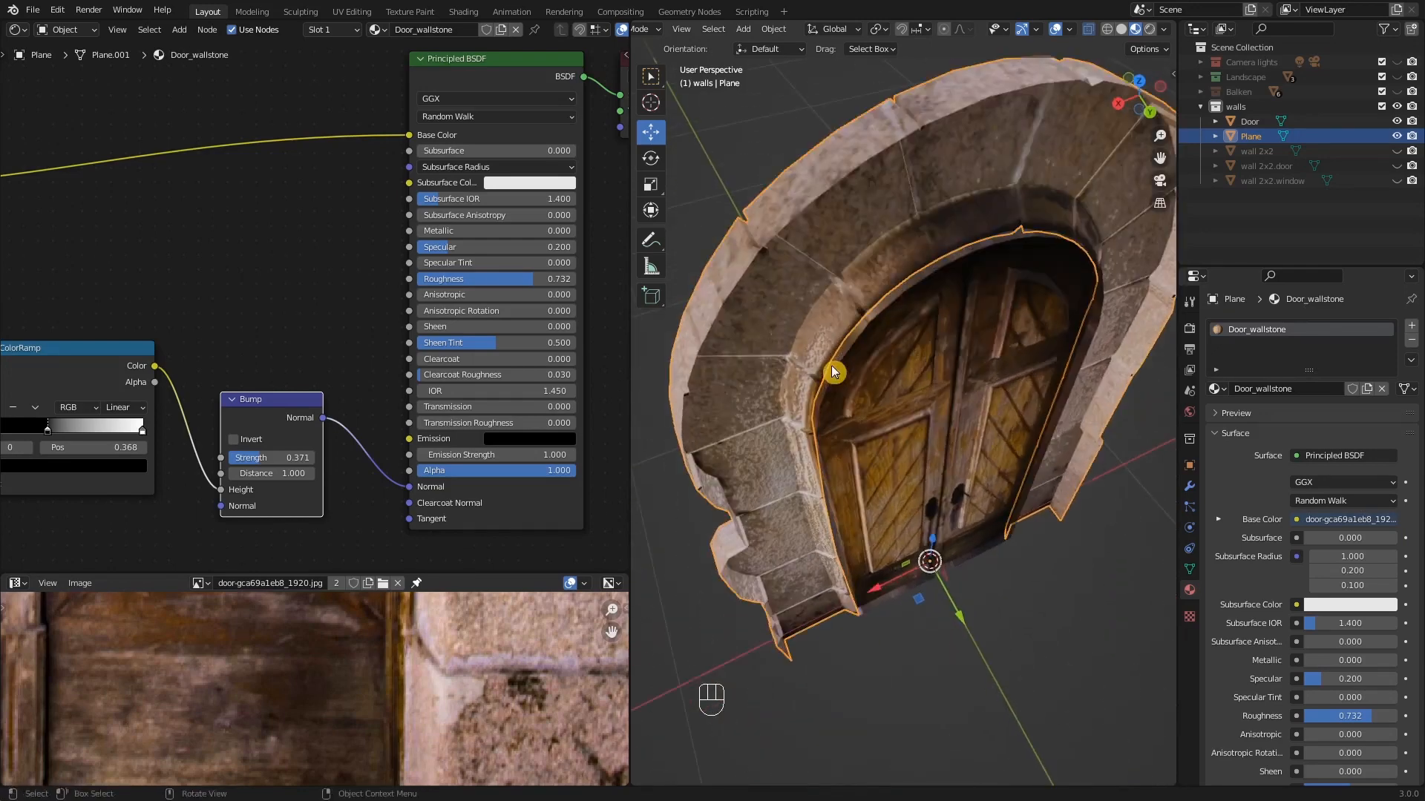
pyautogui.moveTo(831, 365); pyautogui.dragTo(1021, 466, button='middle')
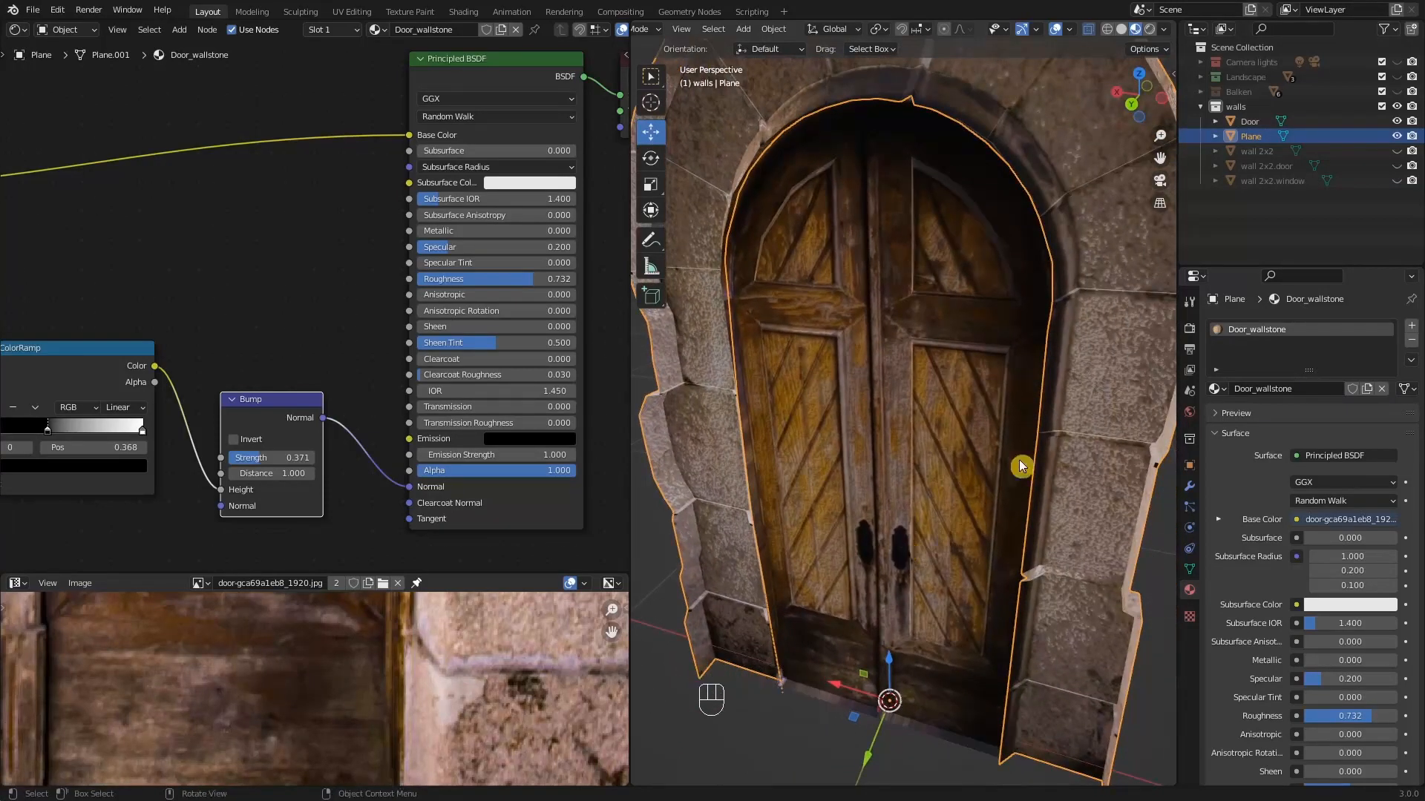
# - Switch the viewport to solid shading and move the door about 0.003 m along the Y axis
pyautogui.click(1121, 31)
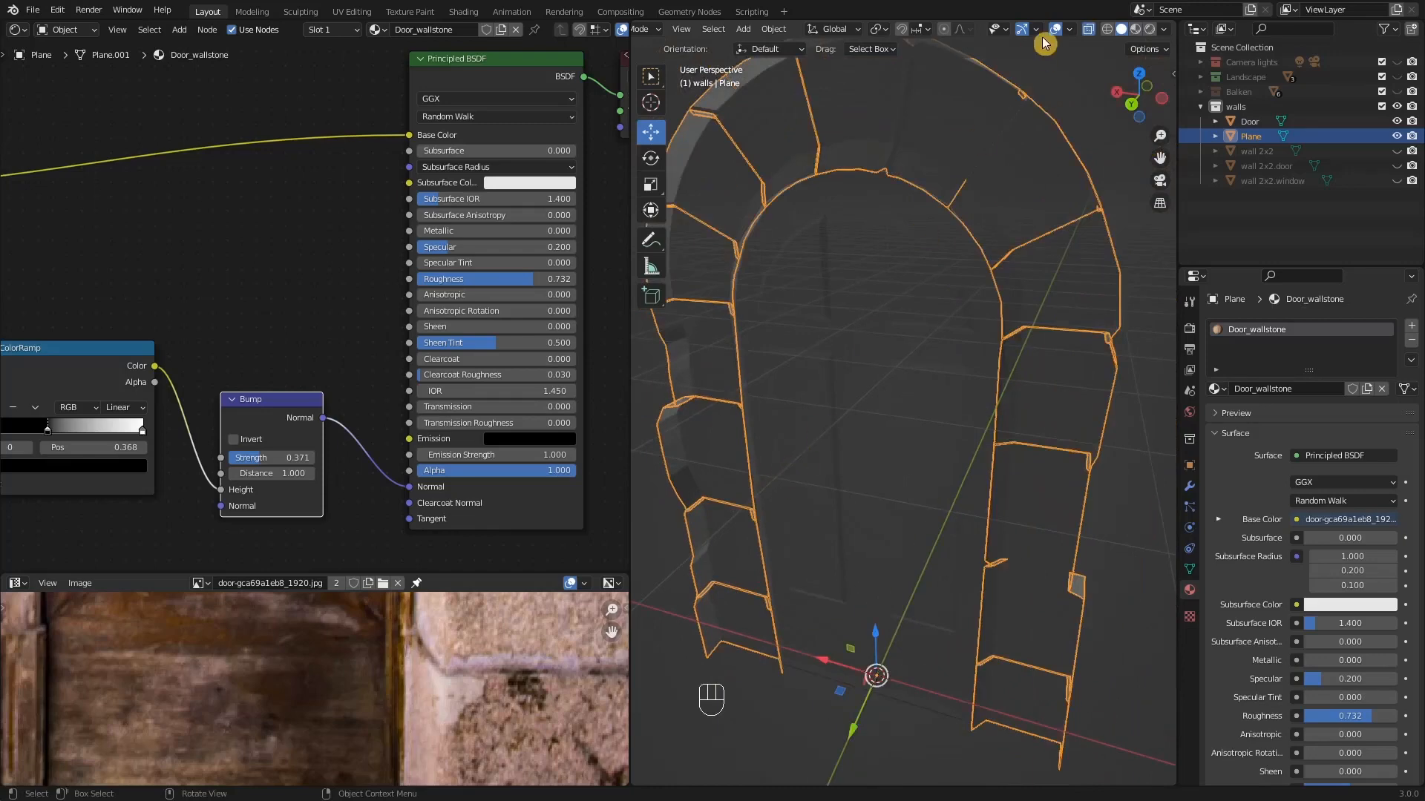
pyautogui.click(1088, 29)
pyautogui.scroll(5, 776, 508)
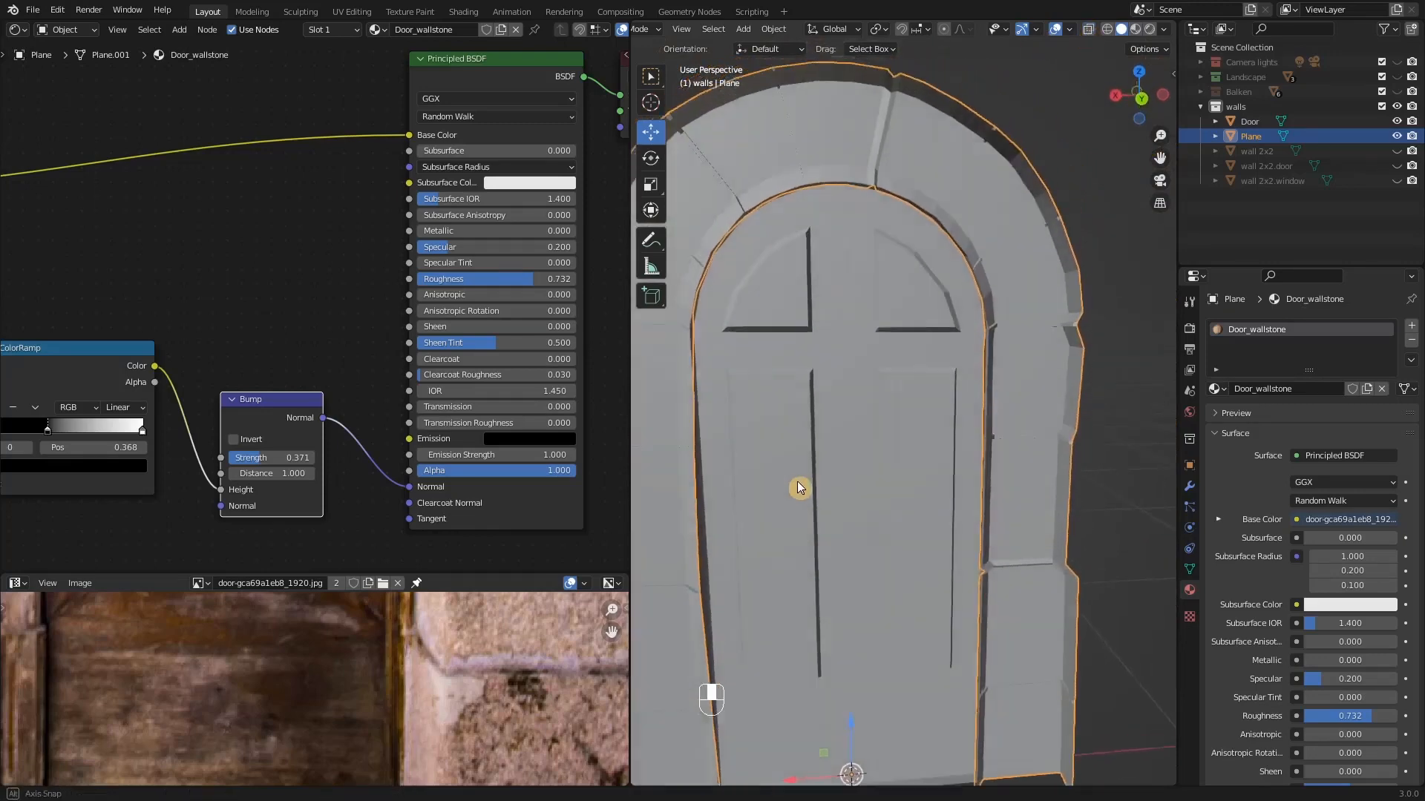
pyautogui.keyDown('shift'); pyautogui.moveTo(797, 481); pyautogui.dragTo(837, 523, button='middle'); pyautogui.keyUp('shift')
pyautogui.click(837, 522)
pyautogui.keyDown('shift'); pyautogui.moveTo(873, 443); pyautogui.dragTo(846, 614, button='middle'); pyautogui.keyUp('shift')
pyautogui.moveTo(902, 558); pyautogui.dragTo(884, 606)
pyautogui.moveTo(883, 606); pyautogui.dragTo(1016, 525, button='middle')
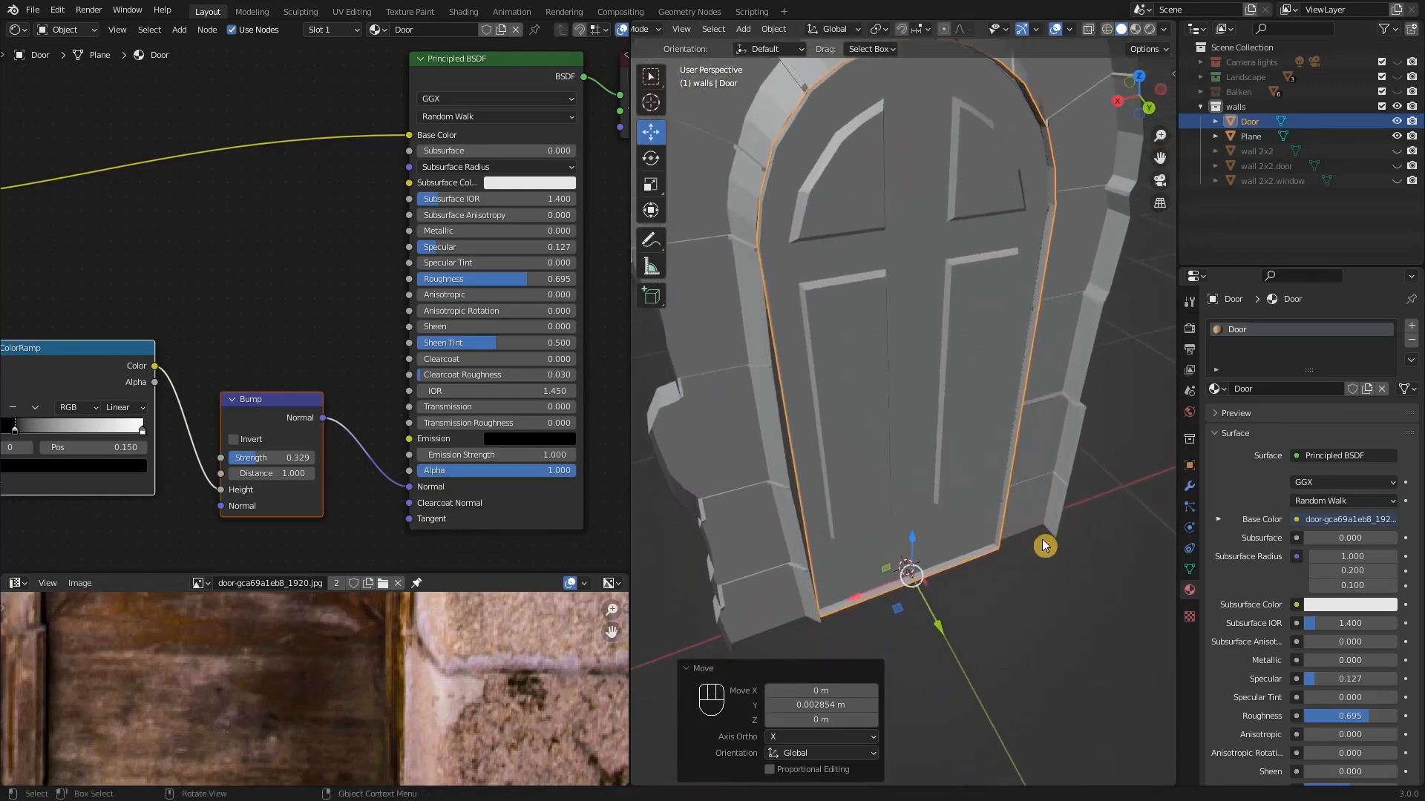
# - Scale the door to 1.039 along the X axis to widen it within the stone surround
pyautogui.press('s')
pyautogui.press('x')
pyautogui.press('shift')
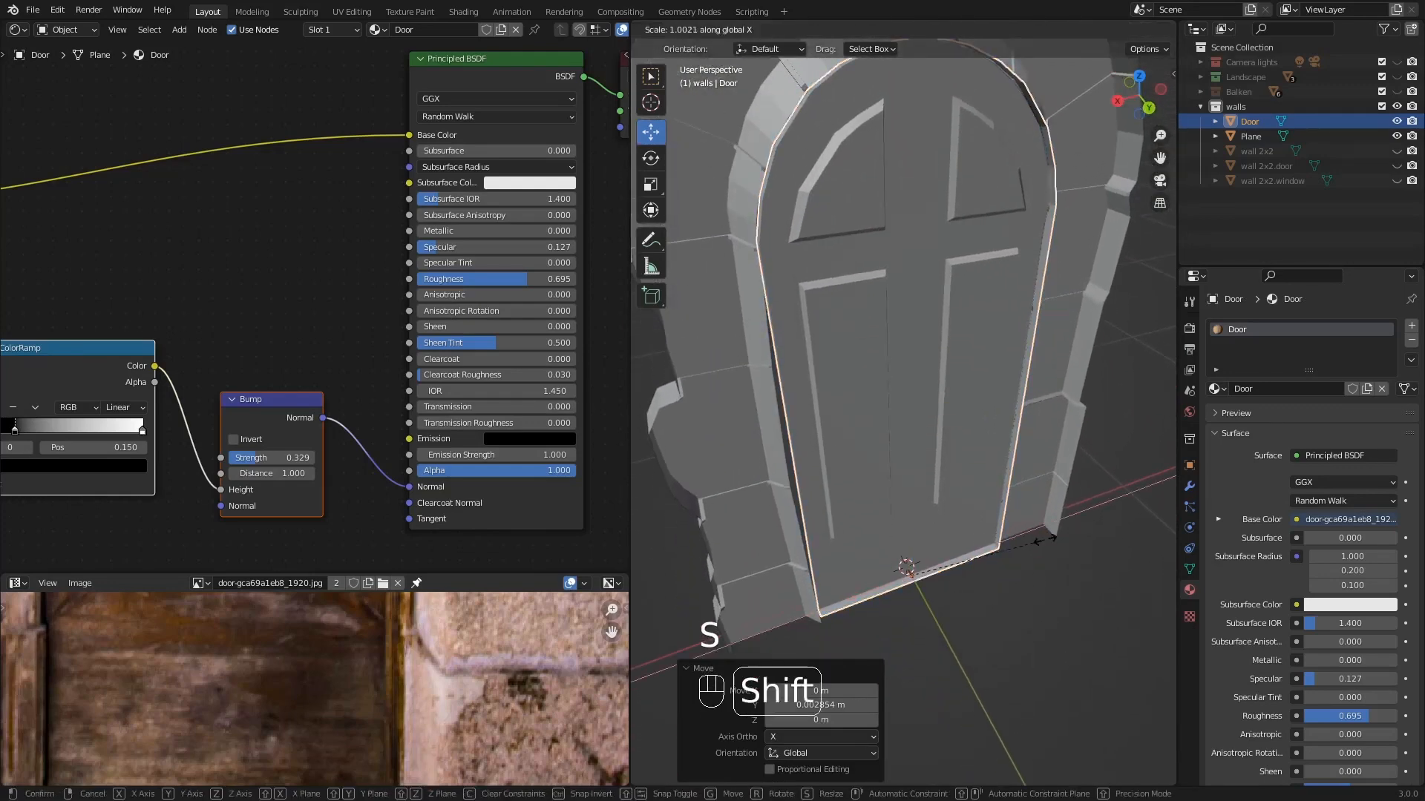
pyautogui.click(1097, 539)
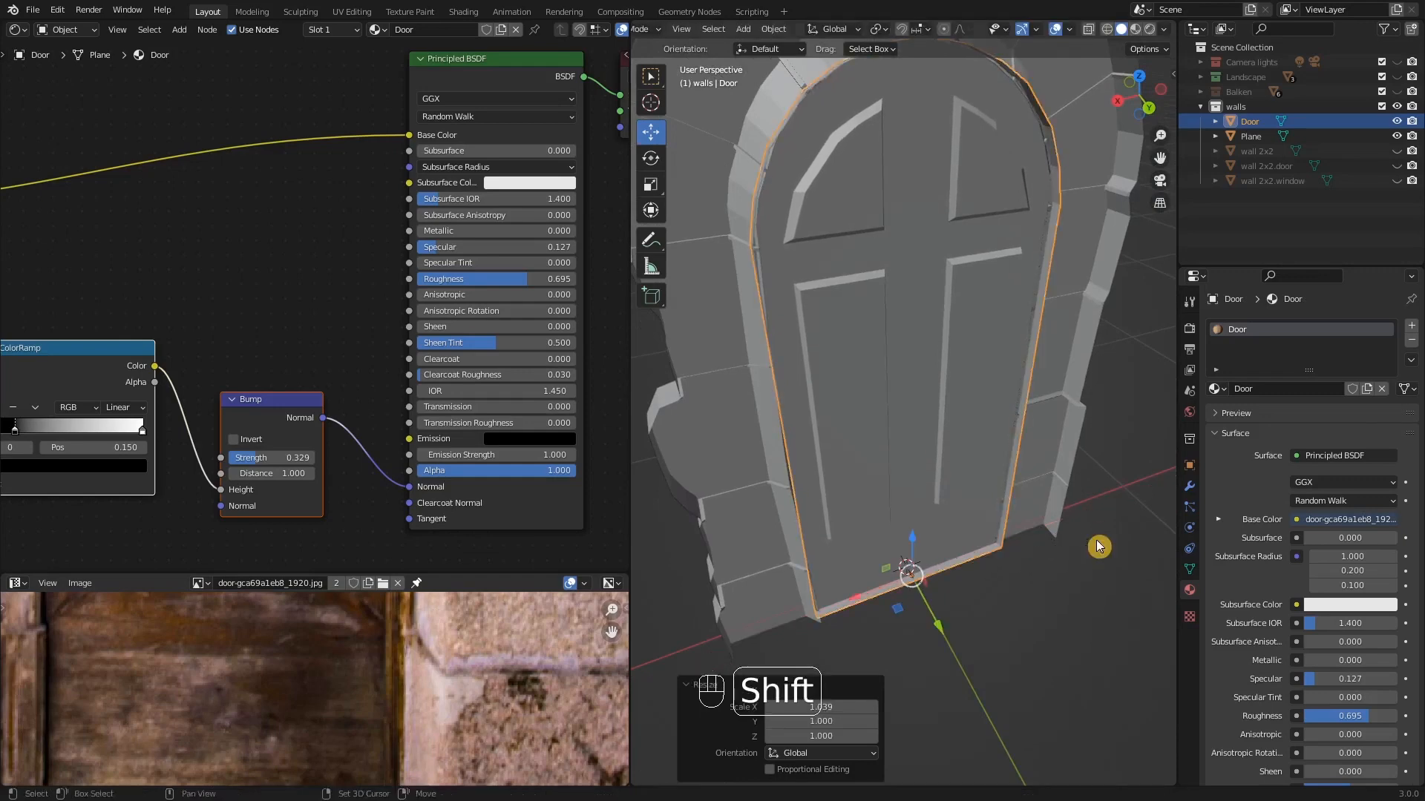
pyautogui.moveTo(915, 366)
pyautogui.mouseDown(button='middle')
pyautogui.moveTo(872, 327)
pyautogui.moveTo(897, 324)
pyautogui.moveTo(895, 349)
pyautogui.moveTo(927, 362)
pyautogui.mouseUp(button='middle')
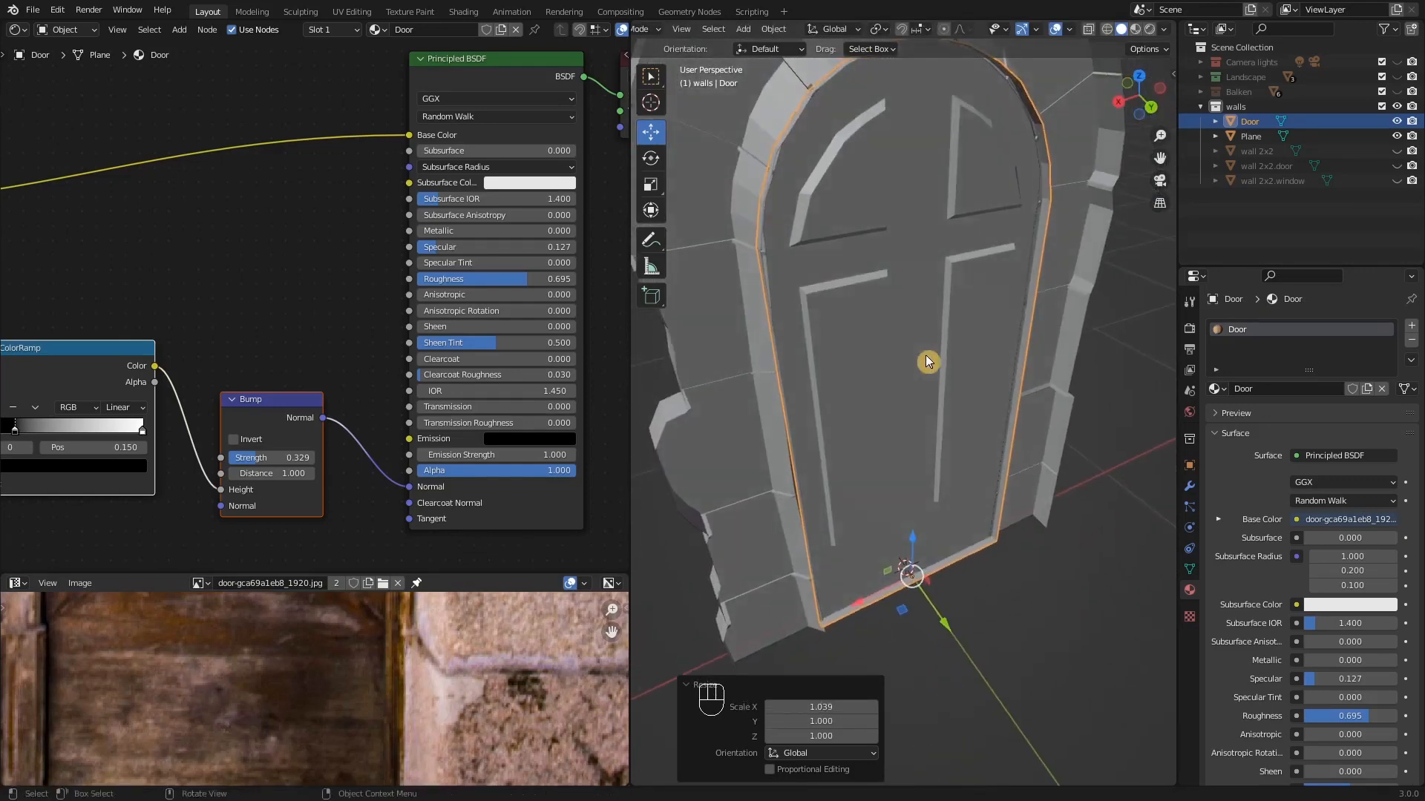
# - Open the stone surround's mesh for editing, clear its selection and switch to edge selection
pyautogui.click(753, 293)
pyautogui.press('Tab')
pyautogui.moveTo(756, 305); pyautogui.dragTo(812, 411, button='middle')
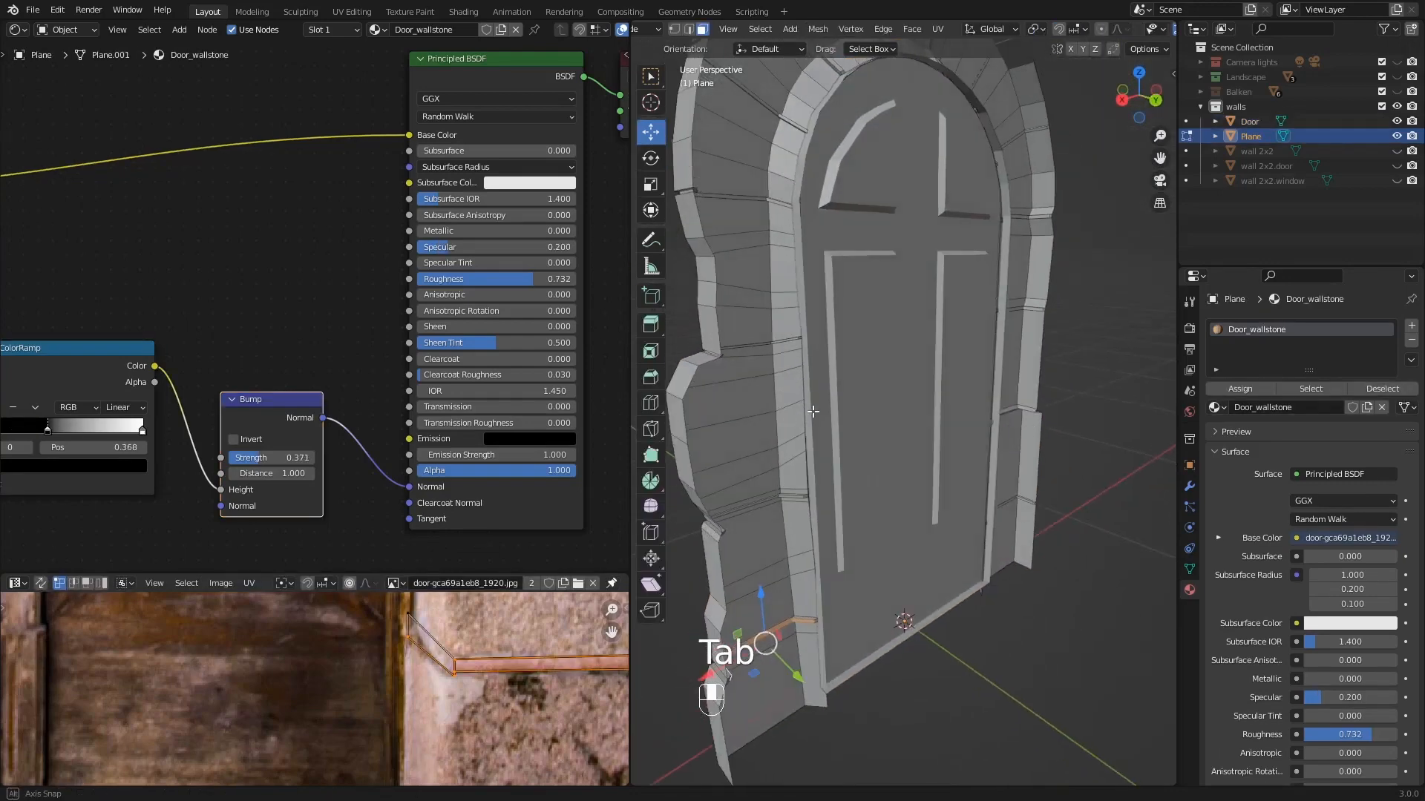
pyautogui.hotkey('alt', 'a')
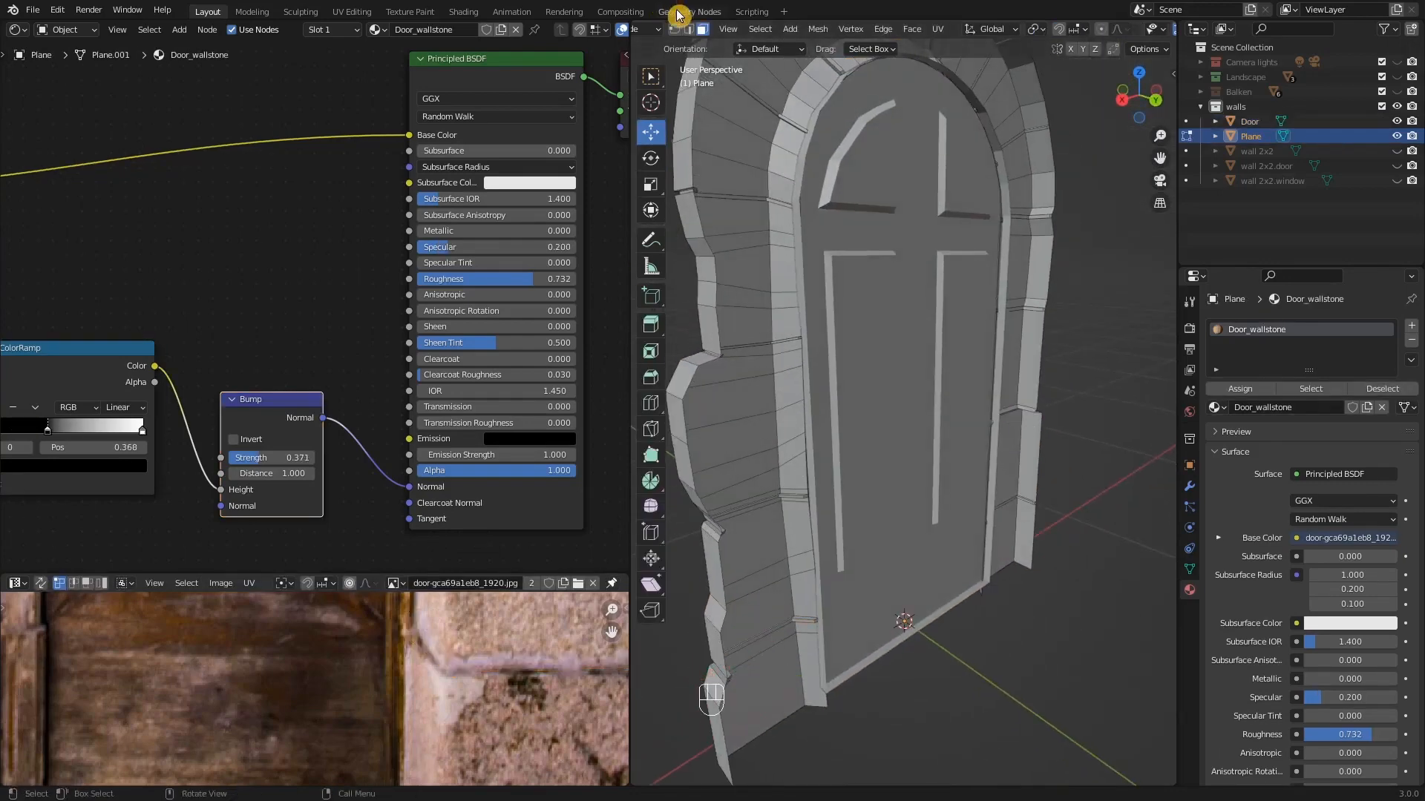
pyautogui.click(689, 29)
pyautogui.keyDown('alt'); pyautogui.middleClick(784, 320); pyautogui.keyUp('alt')
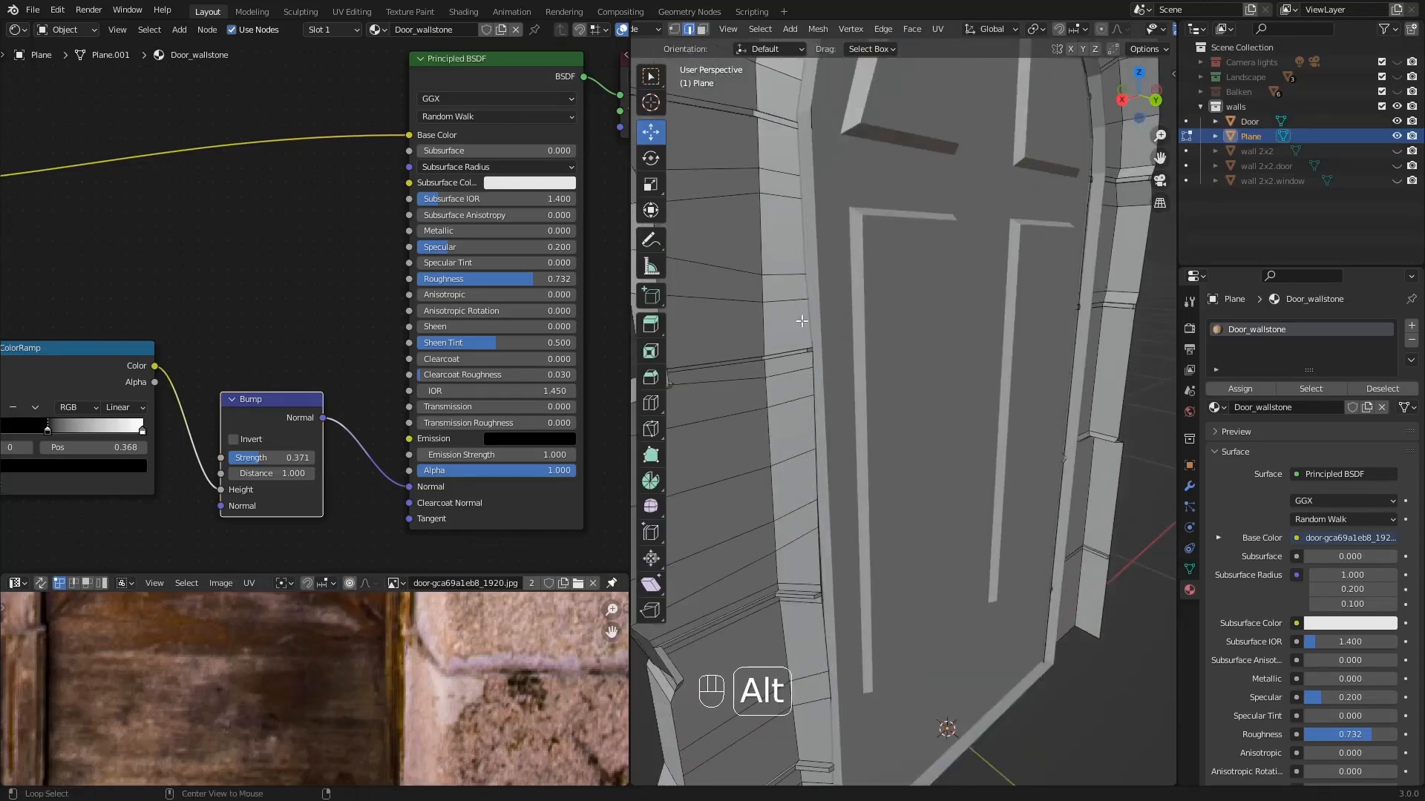
pyautogui.moveTo(802, 321); pyautogui.dragTo(894, 392, button='middle')
pyautogui.moveTo(894, 391); pyautogui.dragTo(907, 398, button='middle')
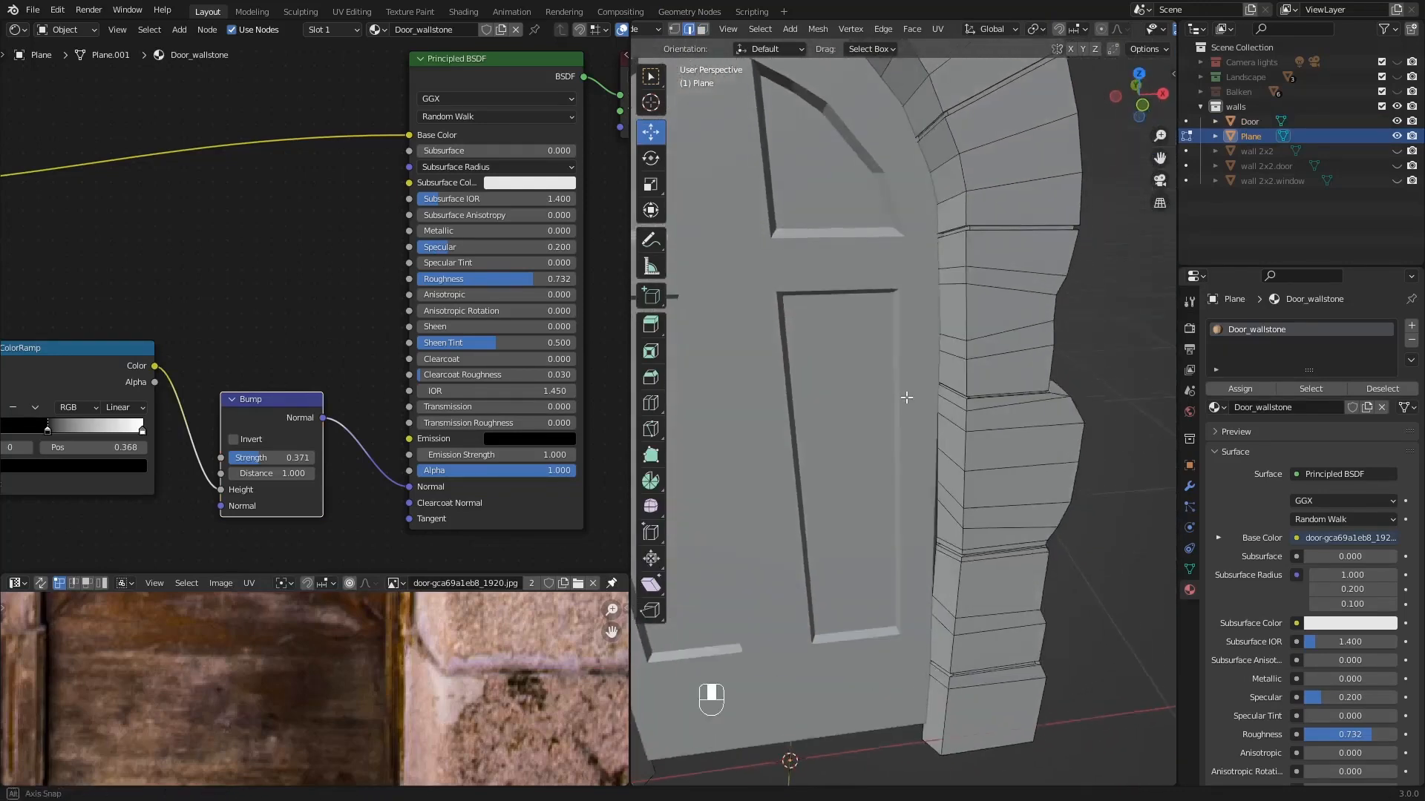
# - Hide the door object and reopen the stone surround's mesh for editing
pyautogui.press('Tab')
pyautogui.click(891, 301)
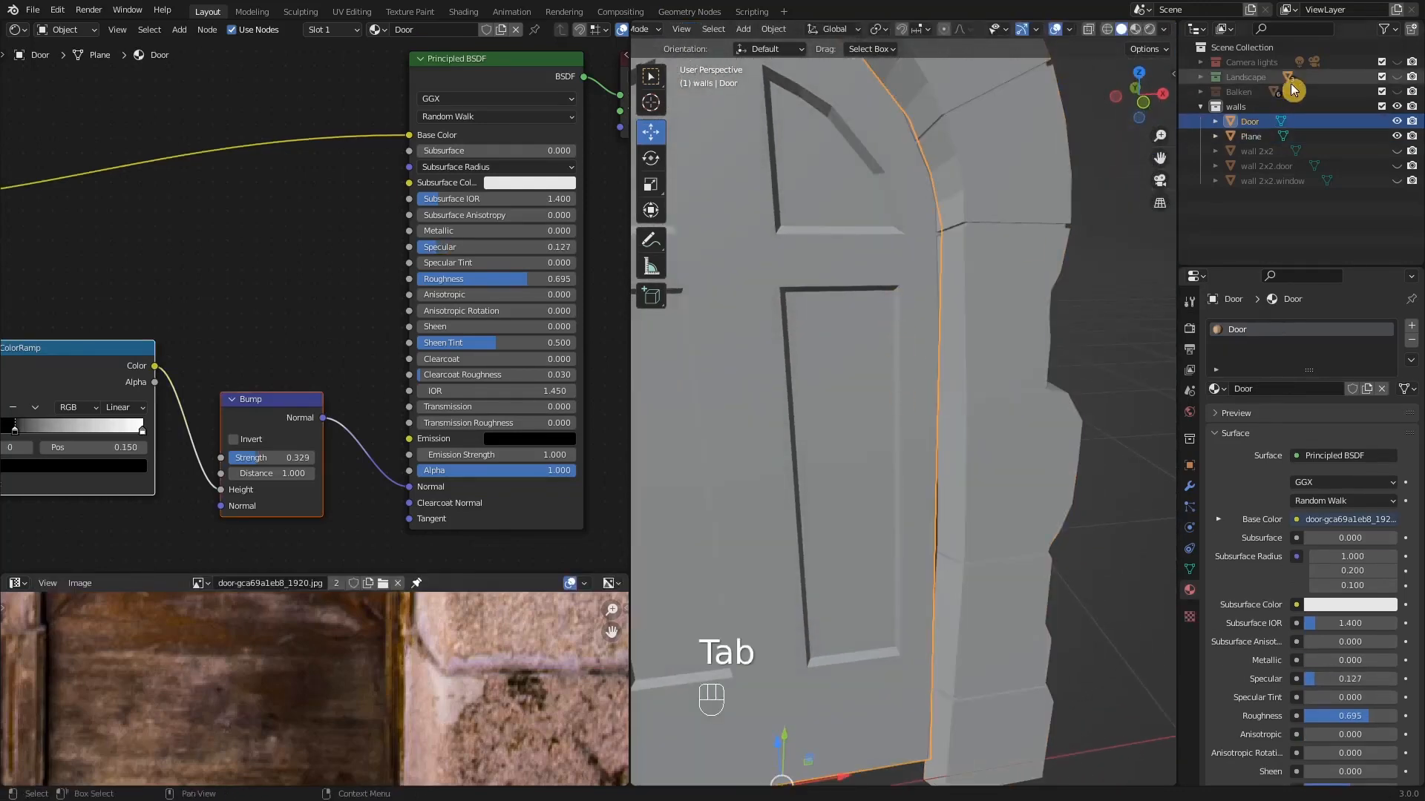
pyautogui.click(1396, 121)
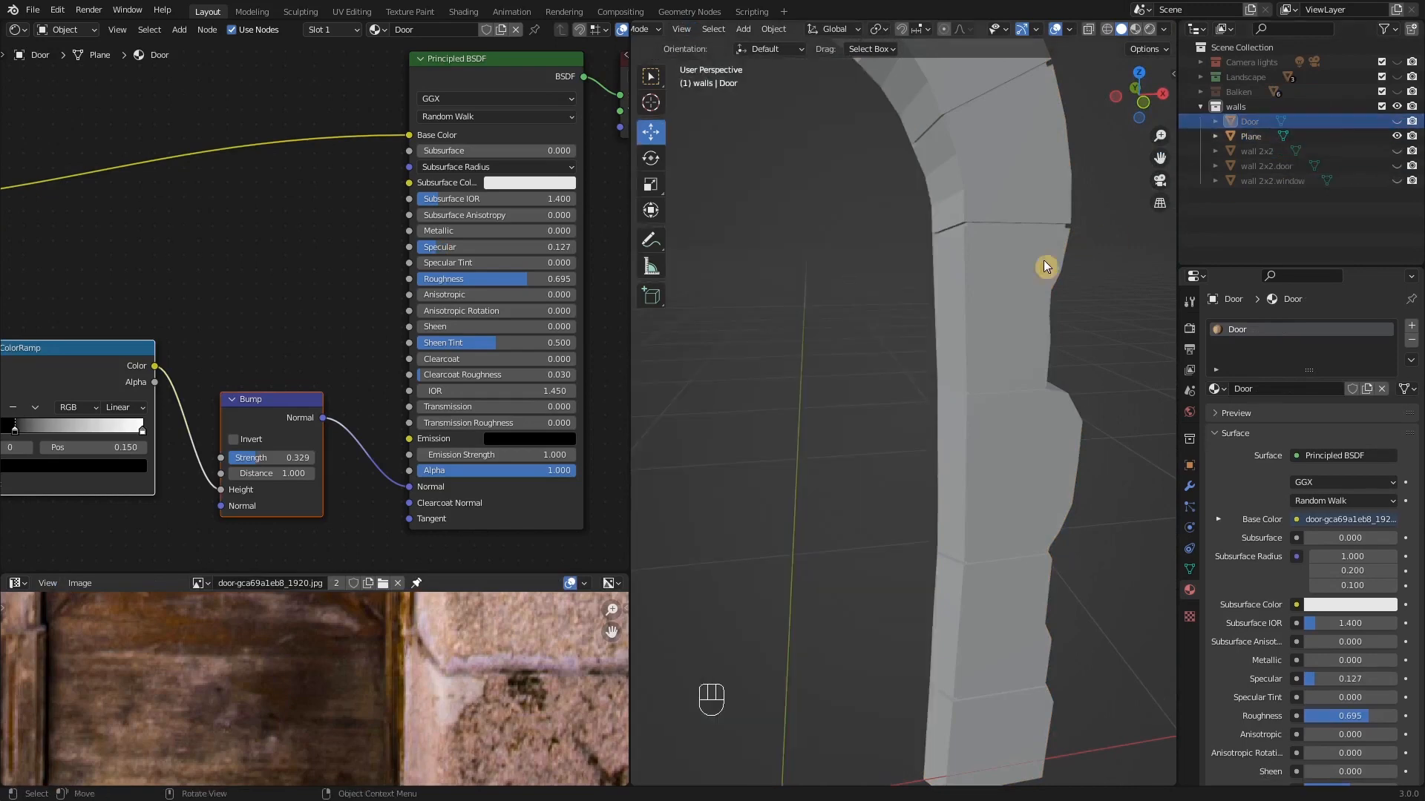
pyautogui.click(944, 358)
pyautogui.press('Tab')
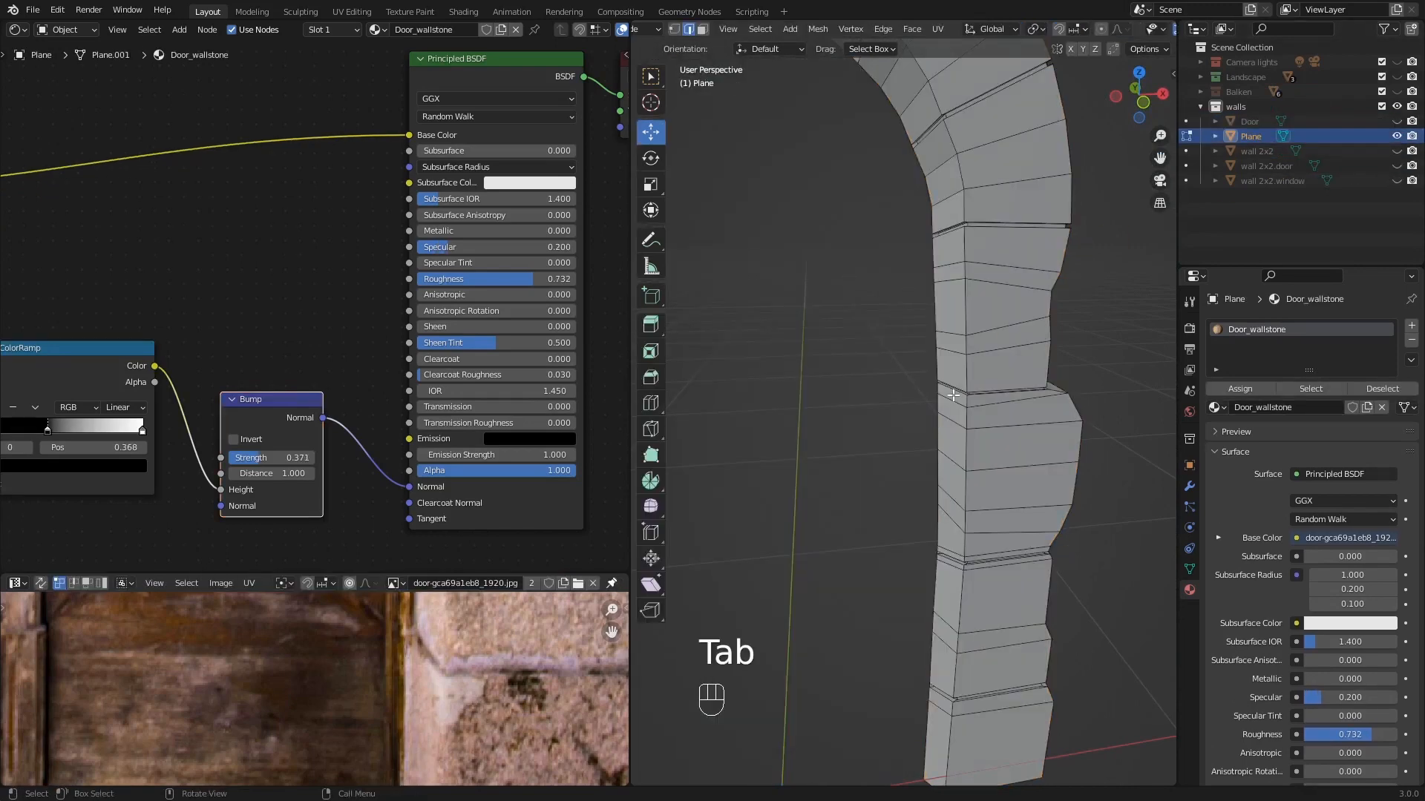
pyautogui.moveTo(953, 395); pyautogui.dragTo(867, 377, button='middle')
pyautogui.moveTo(889, 529); pyautogui.dragTo(906, 491, button='middle')
# - Circle-select the upper rear inner edges of the right jamb and deselect the crosswise edges
pyautogui.click(874, 320)
pyautogui.click(874, 352)
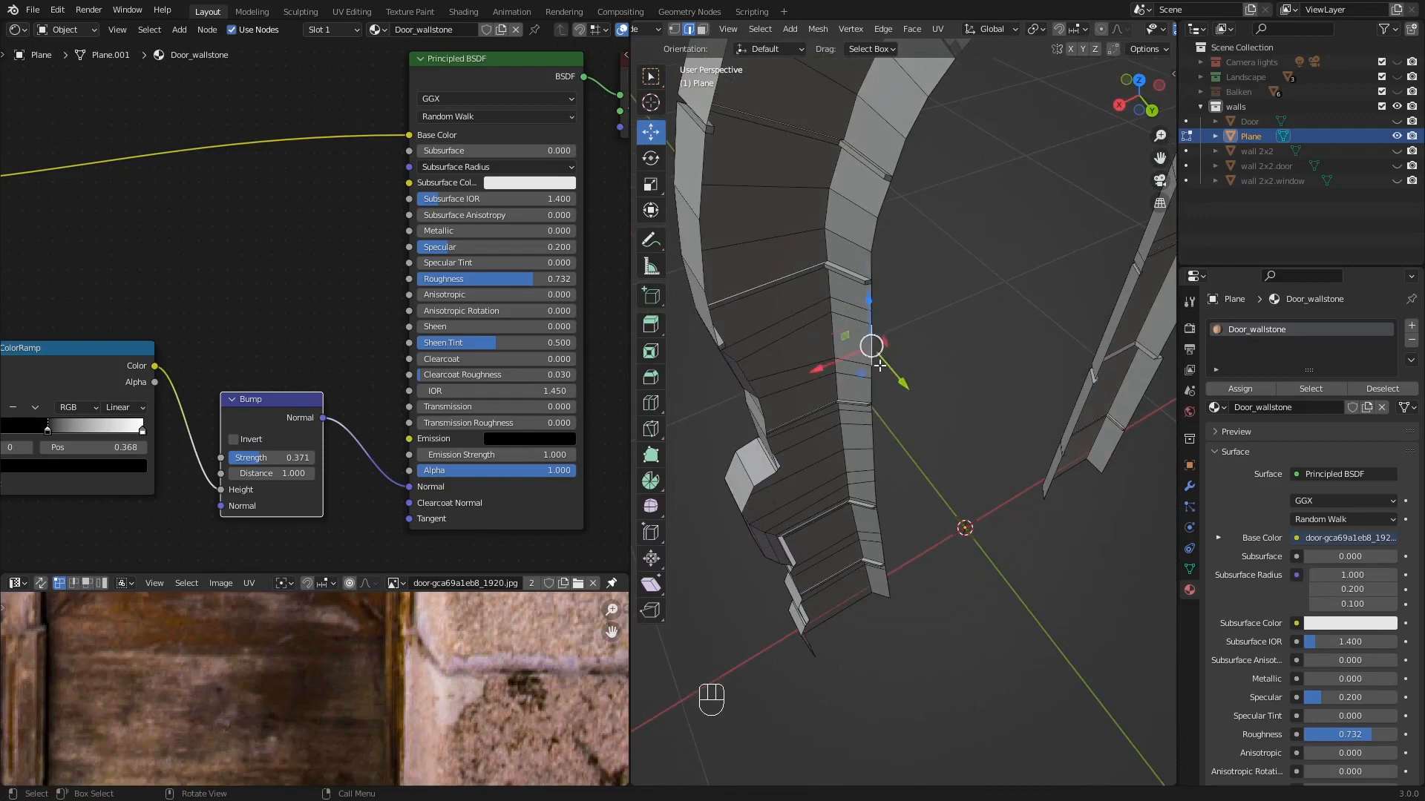
pyautogui.moveTo(876, 358); pyautogui.dragTo(906, 362, button='middle')
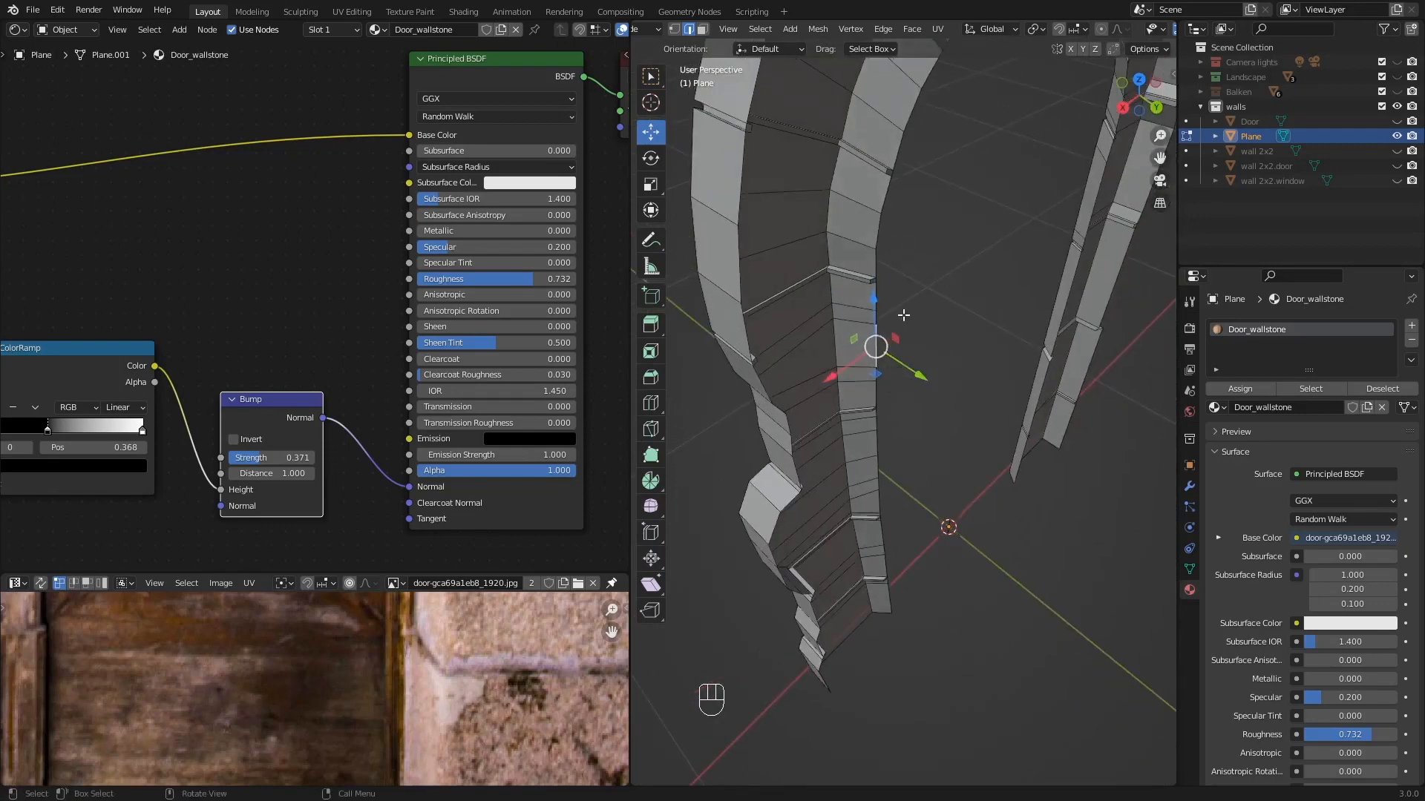
pyautogui.press('c')
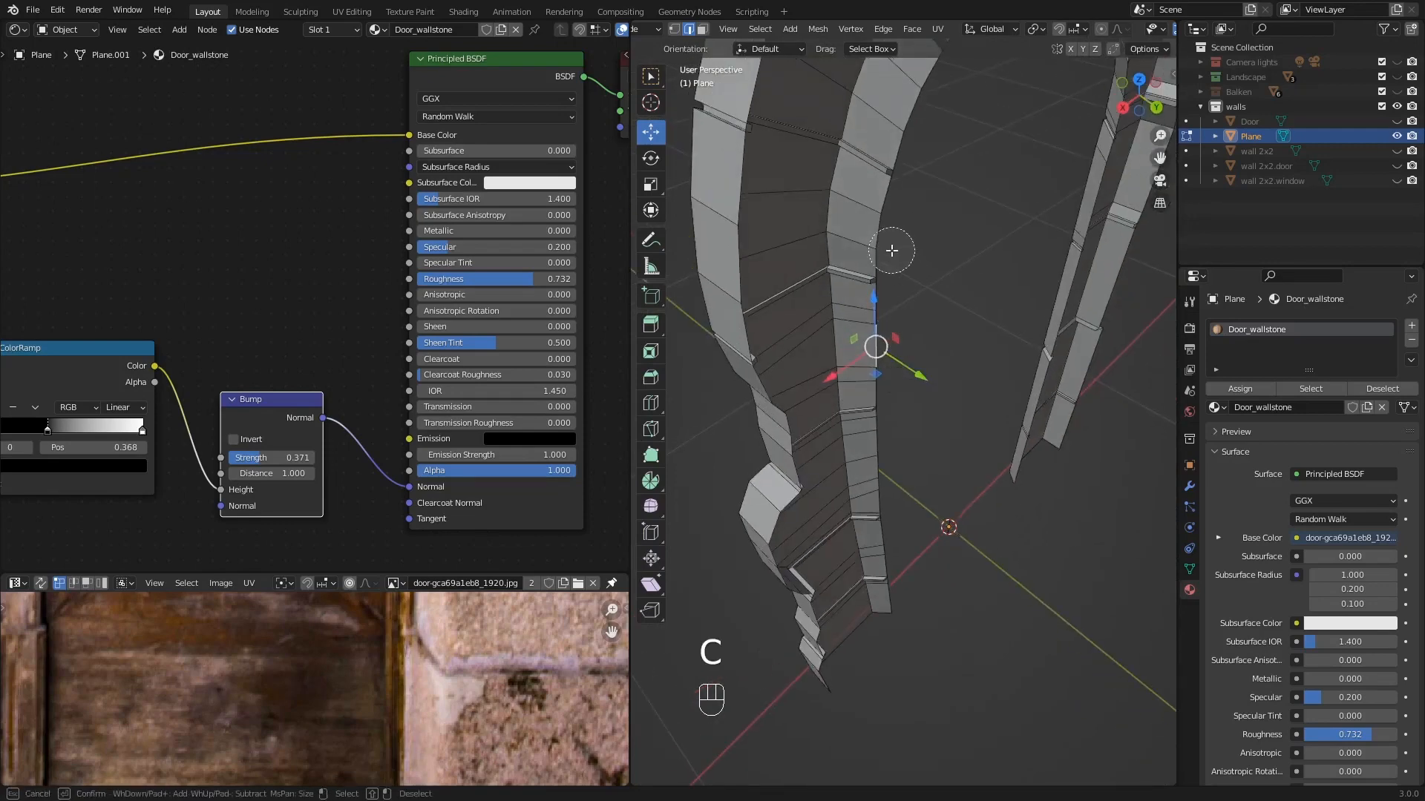
pyautogui.moveTo(880, 289); pyautogui.dragTo(876, 467)
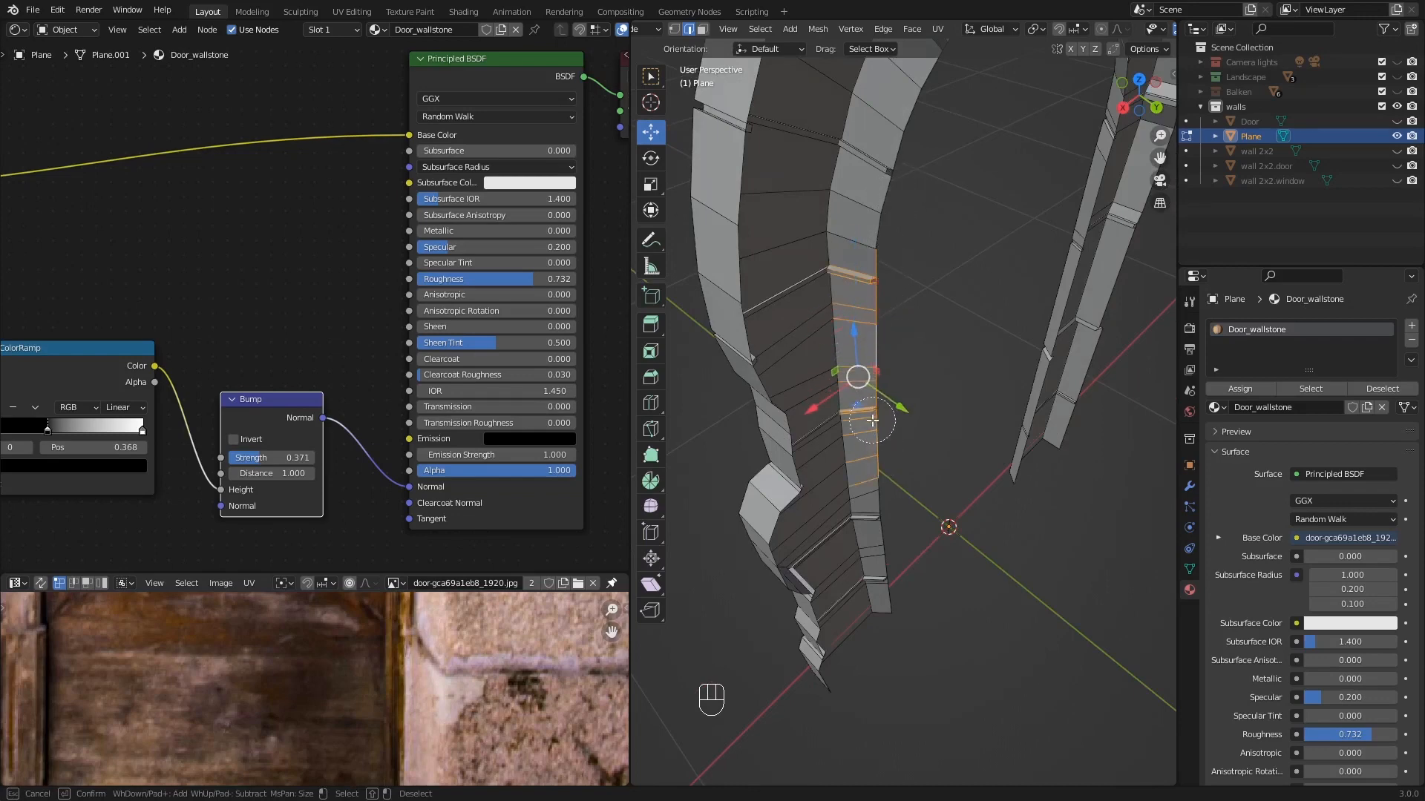
pyautogui.moveTo(837, 256)
pyautogui.mouseDown(button='middle')
pyautogui.moveTo(835, 493)
pyautogui.moveTo(836, 394)
pyautogui.mouseUp(button='middle')
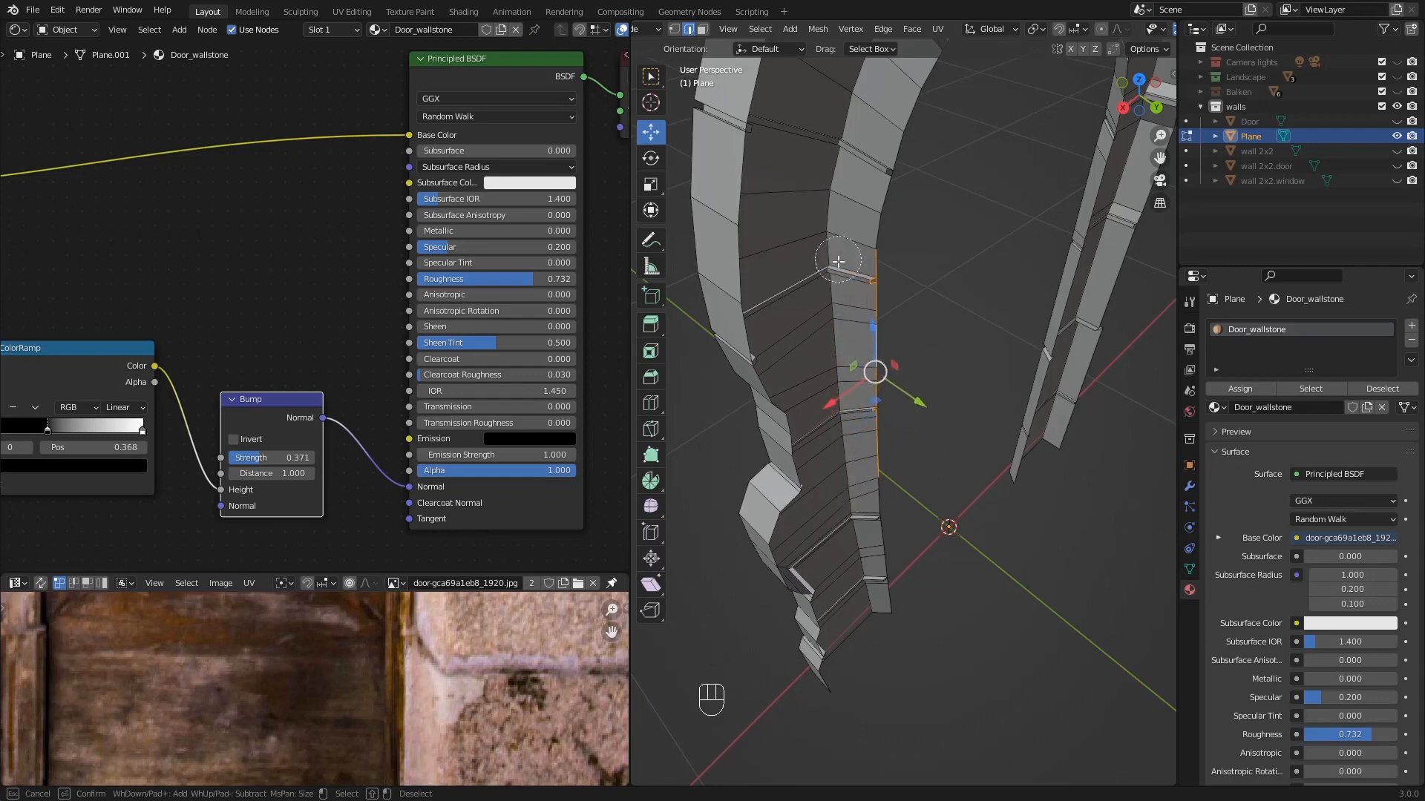
pyautogui.rightClick(857, 575)
# - Extend the rear inner edge selection down to the jamb's base, leaving out the crosswise edges
pyautogui.moveTo(861, 575); pyautogui.dragTo(890, 512, button='middle')
pyautogui.press('c')
pyautogui.moveTo(889, 479); pyautogui.dragTo(892, 736)
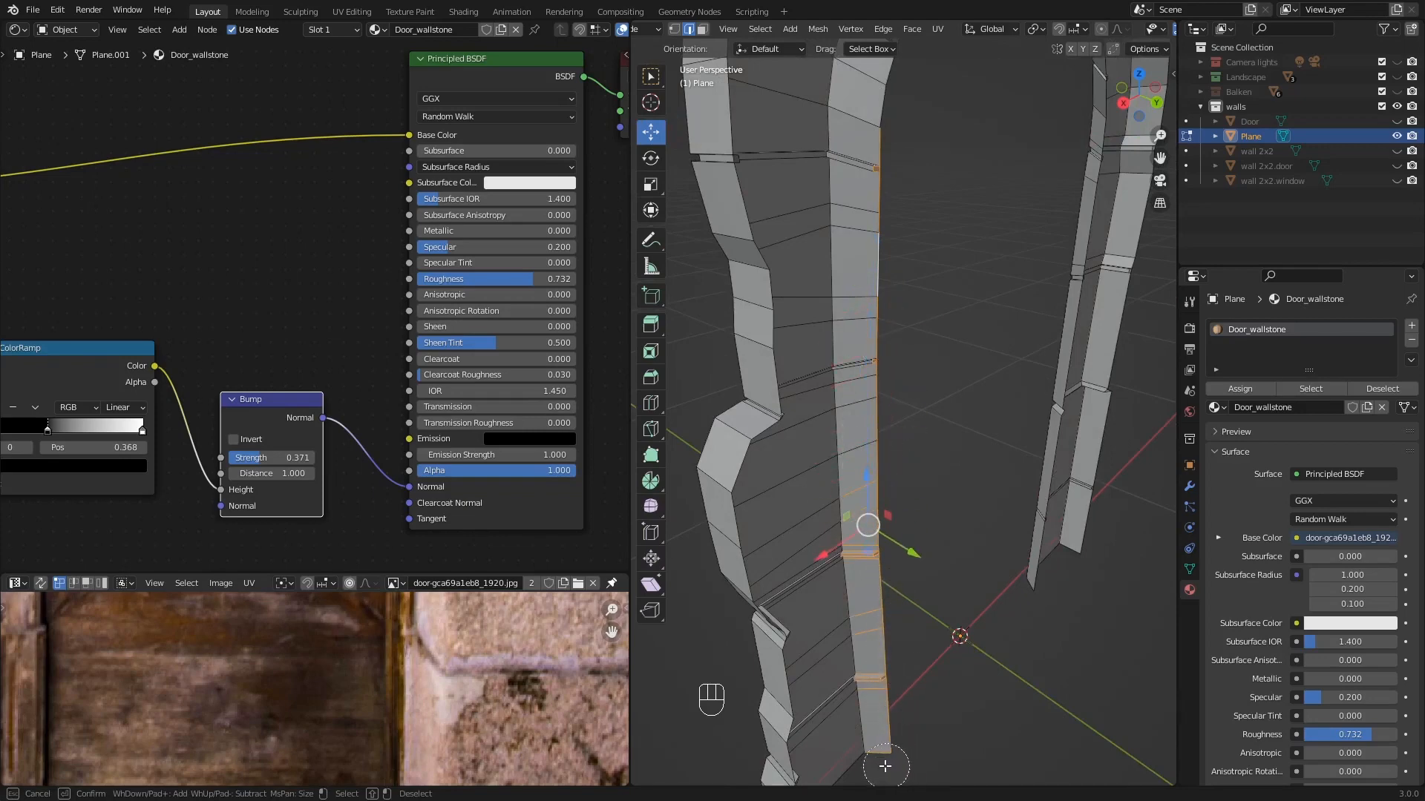
pyautogui.rightClick(859, 747)
pyautogui.press('c')
pyautogui.moveTo(863, 756)
pyautogui.mouseDown(button='middle')
pyautogui.moveTo(838, 561)
pyautogui.moveTo(848, 391)
pyautogui.mouseUp(button='middle')
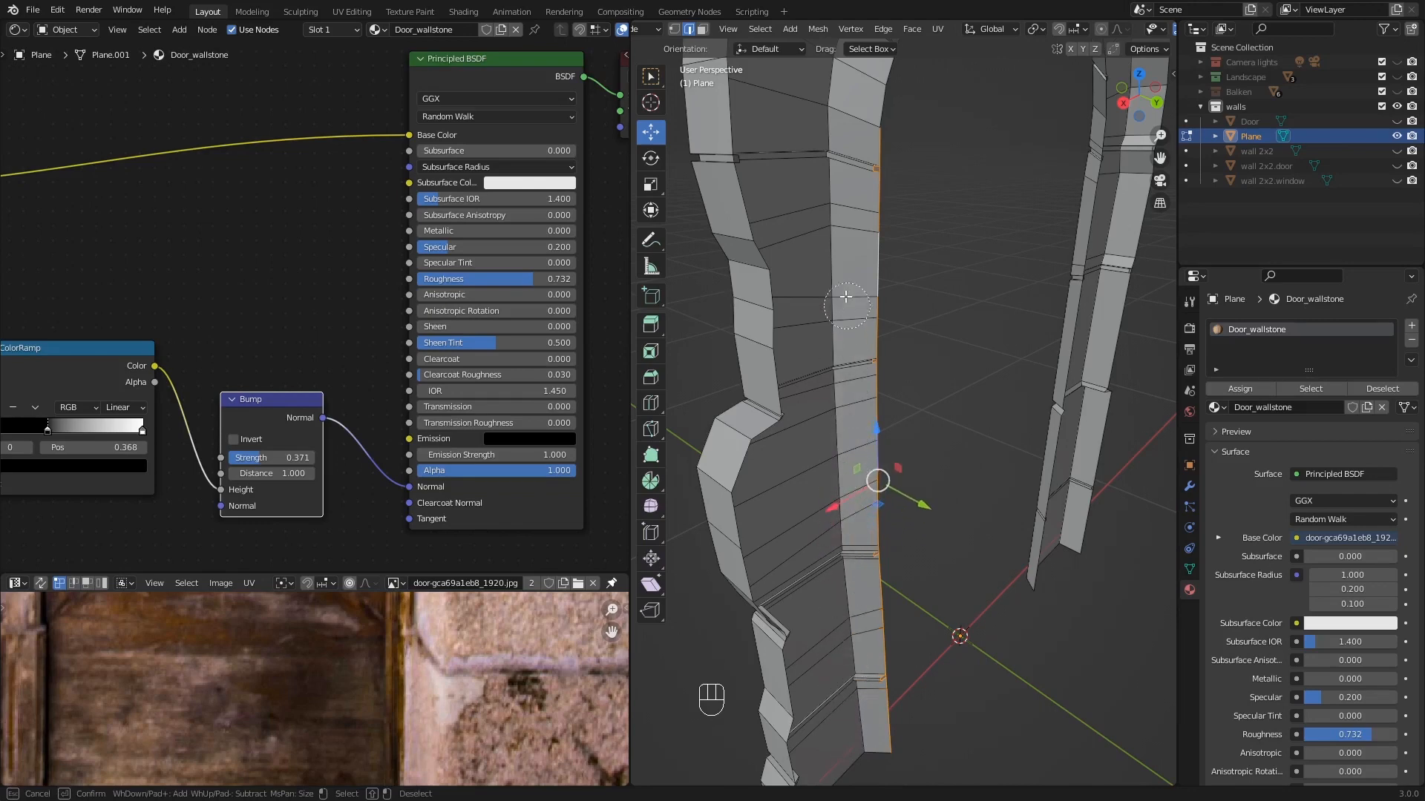
pyautogui.moveTo(846, 297); pyautogui.dragTo(824, 182, button='middle')
pyautogui.rightClick(820, 171)
pyautogui.moveTo(959, 414)
pyautogui.mouseDown(button='middle')
pyautogui.moveTo(888, 444)
pyautogui.moveTo(936, 496)
pyautogui.moveTo(916, 519)
pyautogui.moveTo(925, 467)
pyautogui.moveTo(921, 534)
pyautogui.moveTo(947, 423)
pyautogui.moveTo(925, 493)
pyautogui.moveTo(917, 394)
pyautogui.moveTo(905, 445)
pyautogui.mouseUp(button='middle')
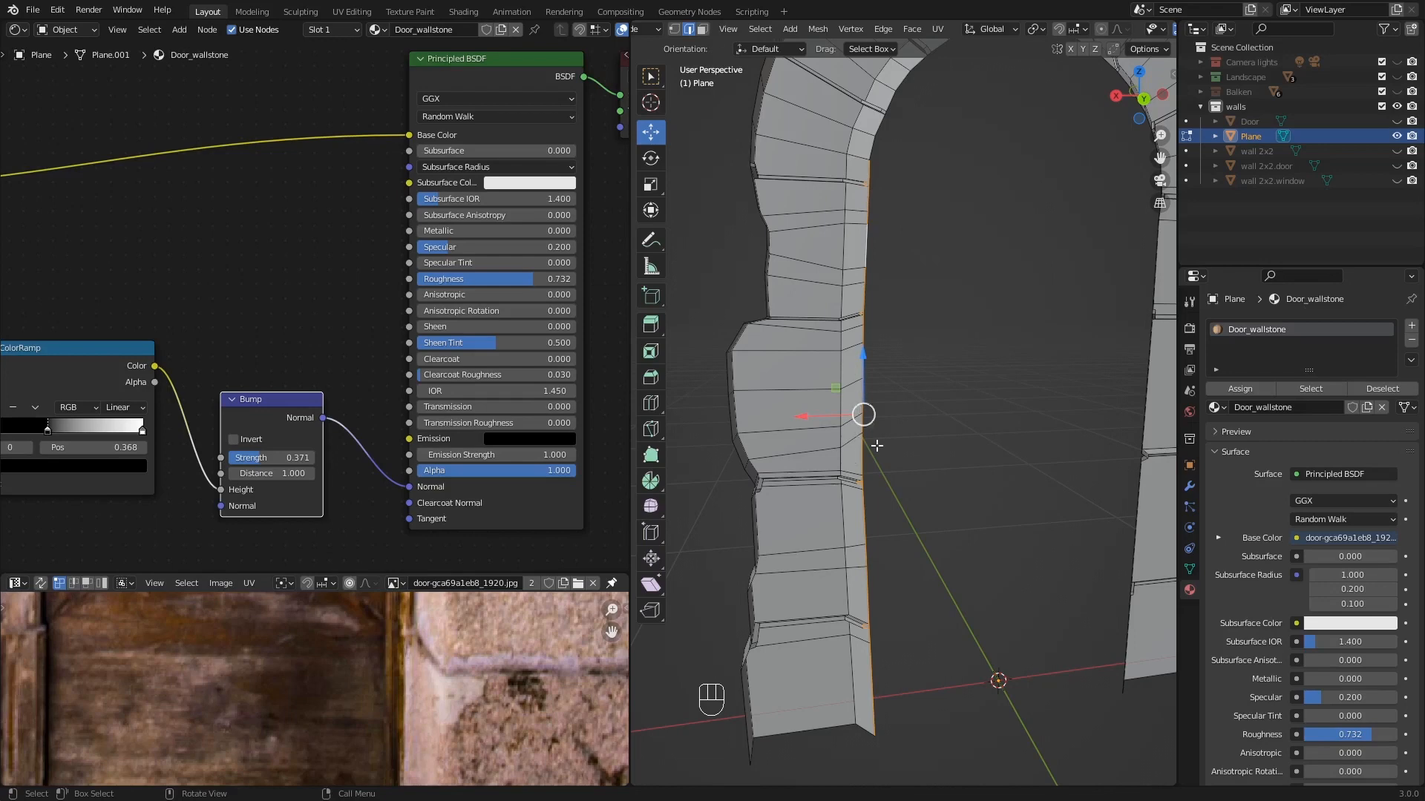
# - In front view, adjust the selection at its upper end and scale the jamb's rear inner edges to 0.467 along X
pyautogui.press('KP_1')
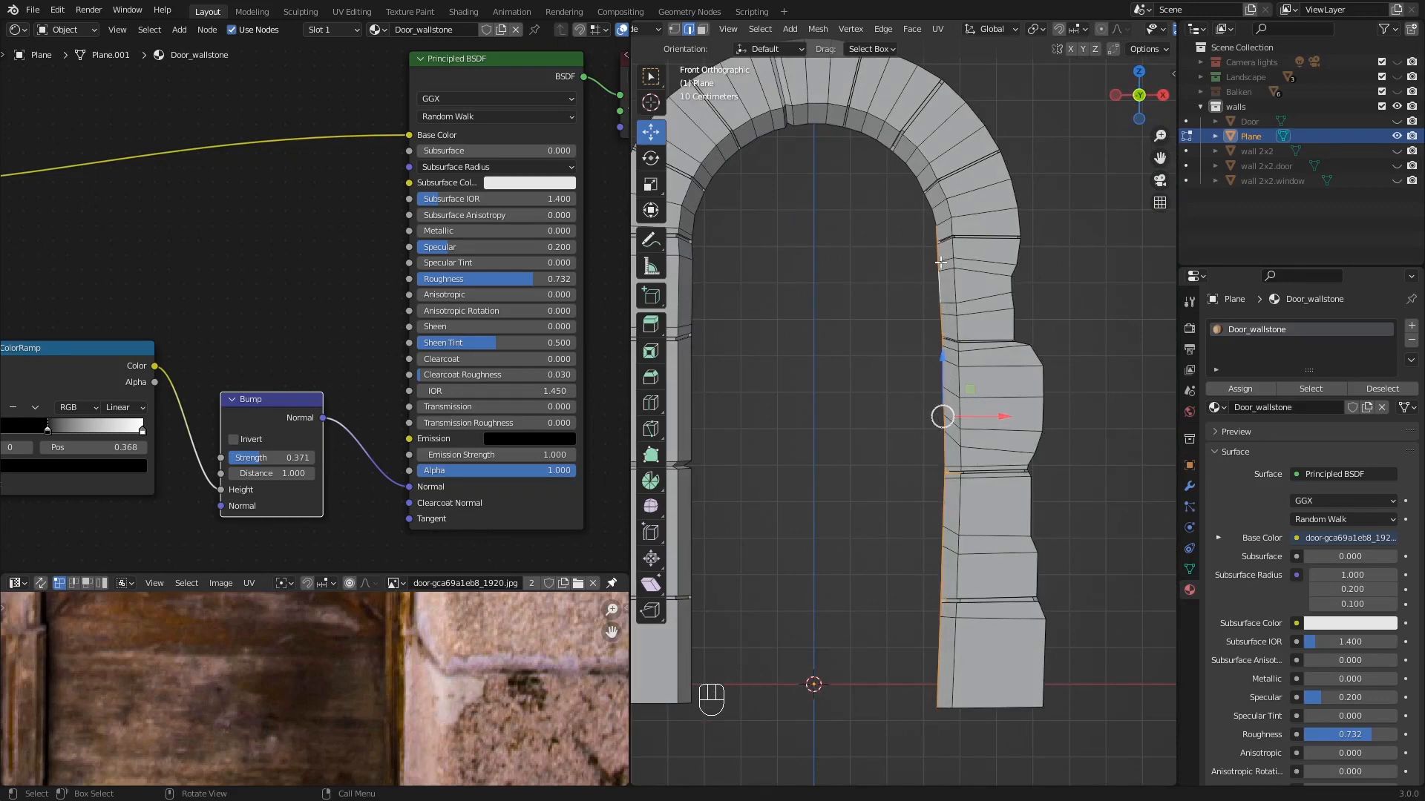
pyautogui.press('c')
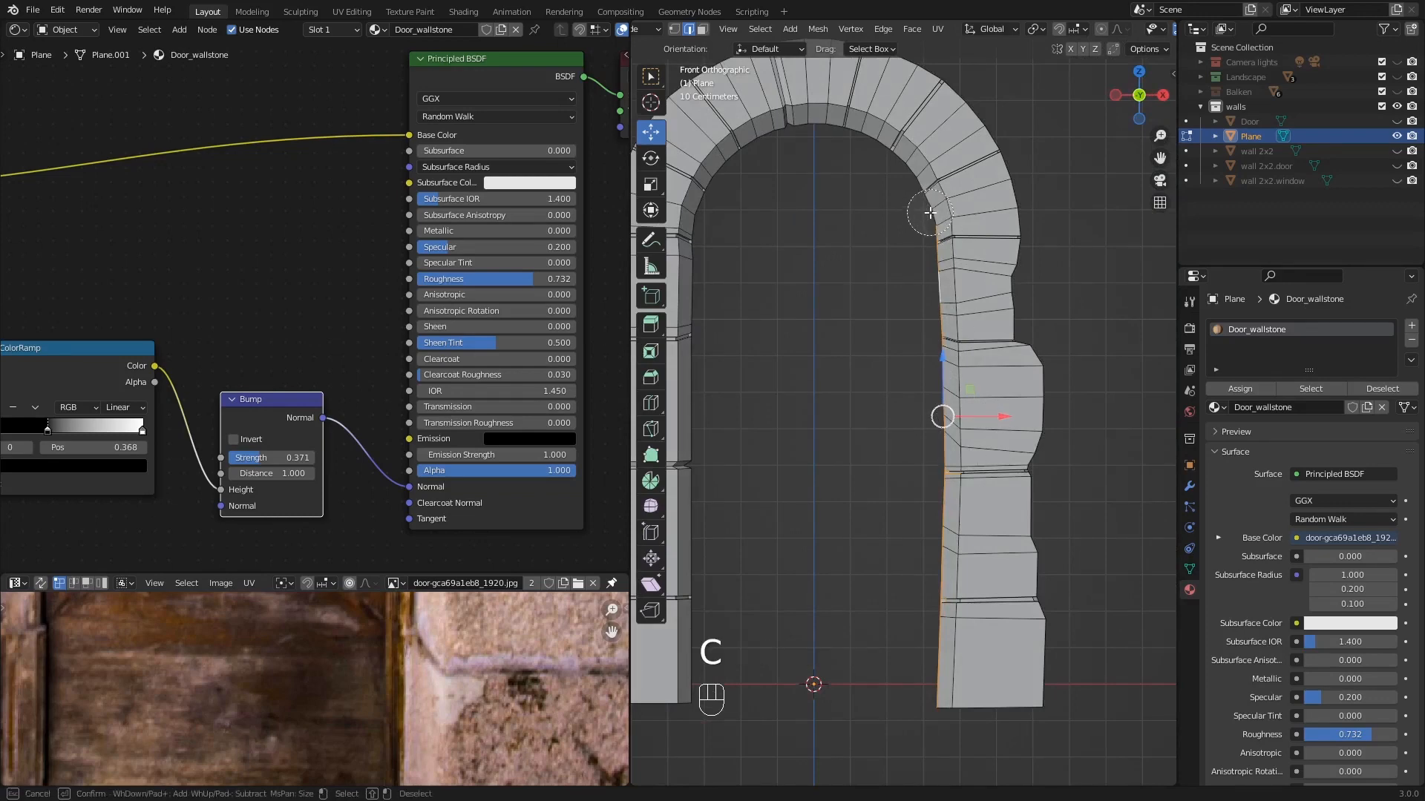
pyautogui.moveTo(930, 213); pyautogui.dragTo(928, 229)
pyautogui.rightClick(930, 230)
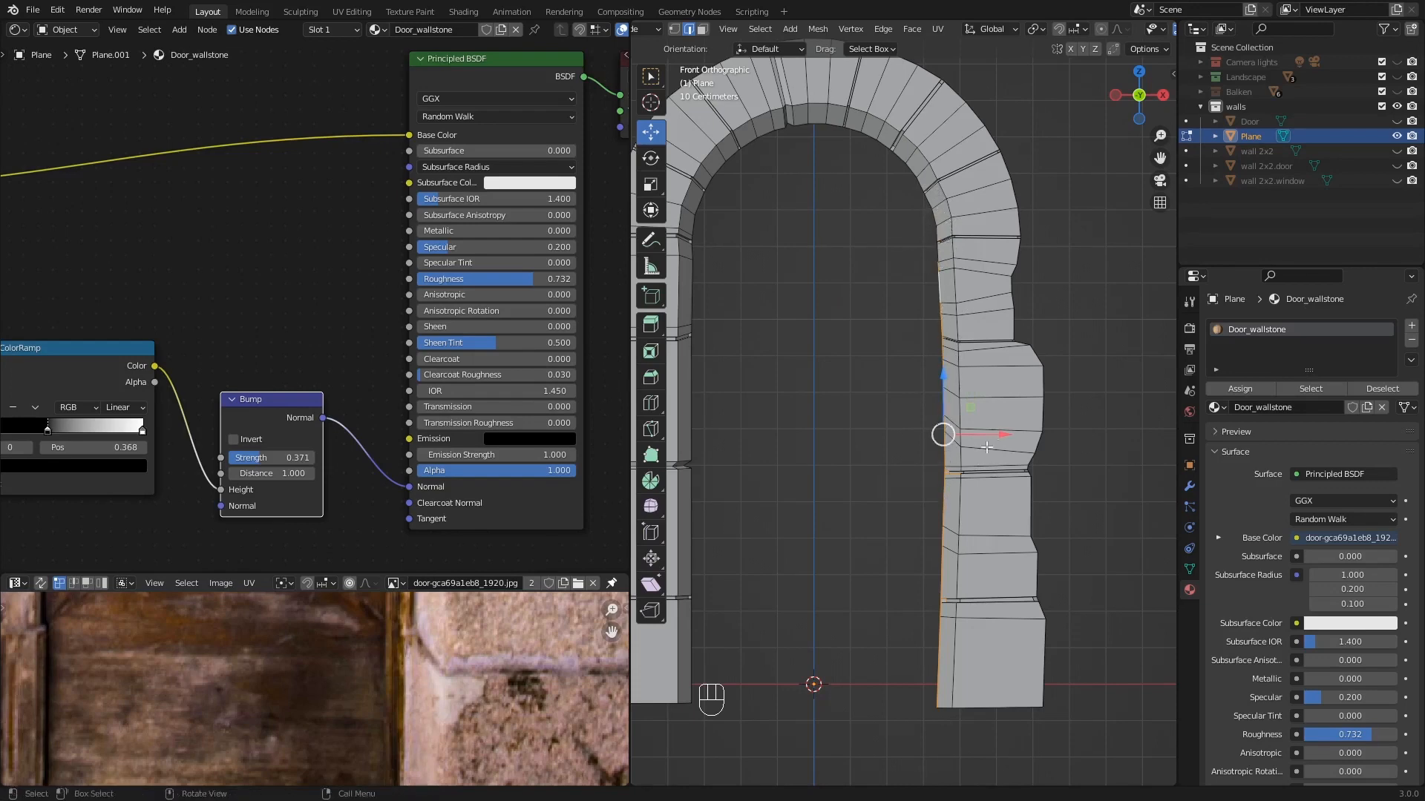
pyautogui.press('s')
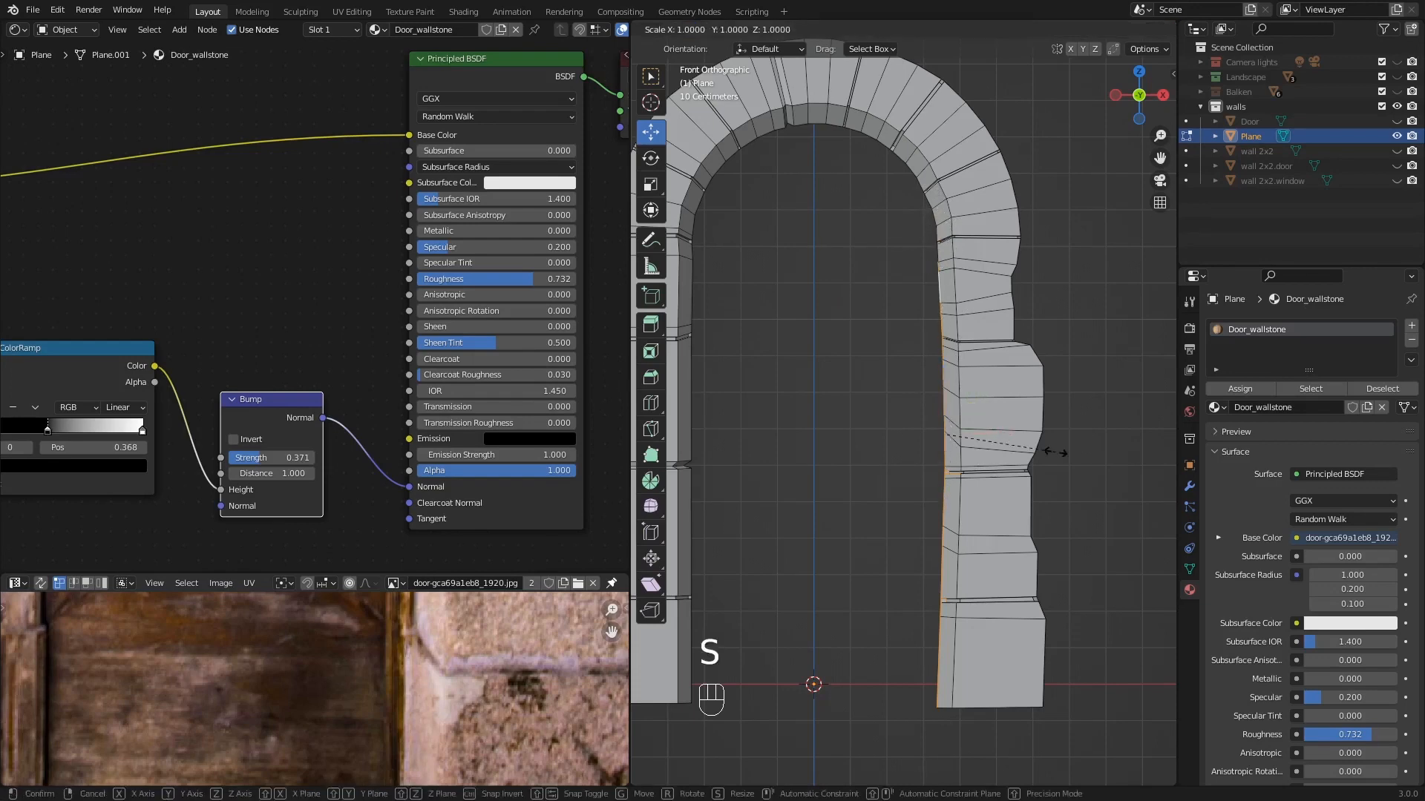
pyautogui.press('x')
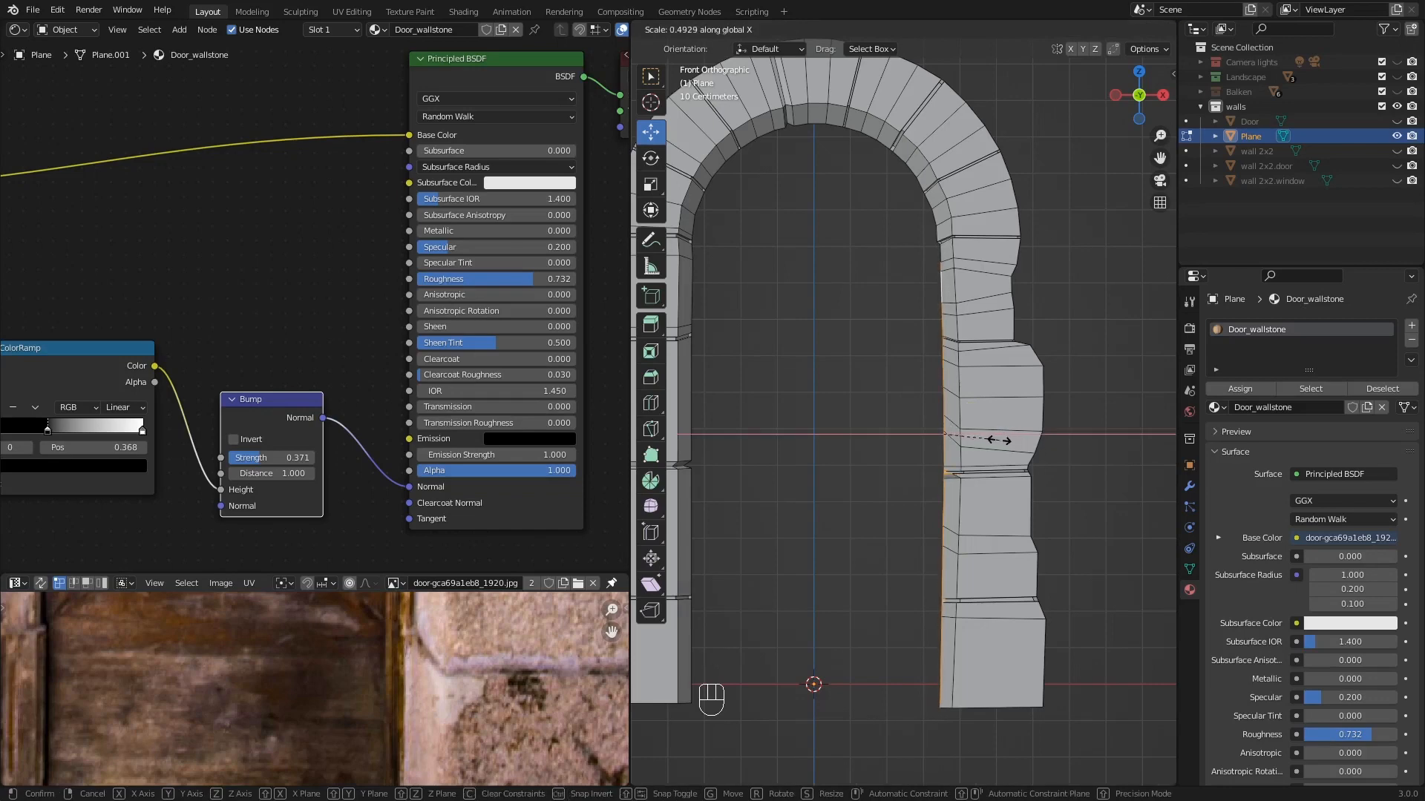
pyautogui.click(995, 440)
# - Move the jamb's rear inner edges about -0.014 m along X and leave mesh editing
pyautogui.press('g')
pyautogui.press('x')
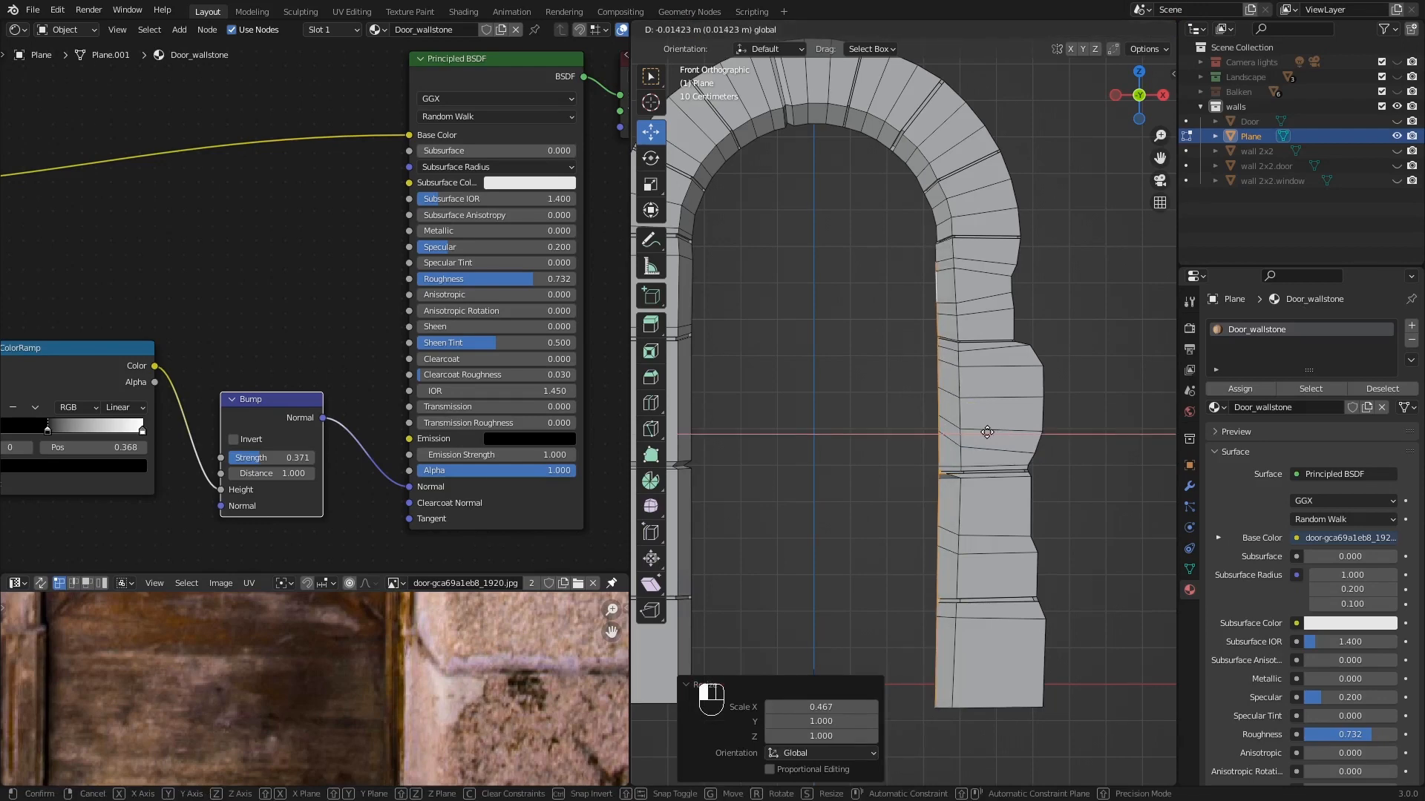
pyautogui.click(987, 432)
pyautogui.press('Tab')
pyautogui.scroll(-1, 991, 447)
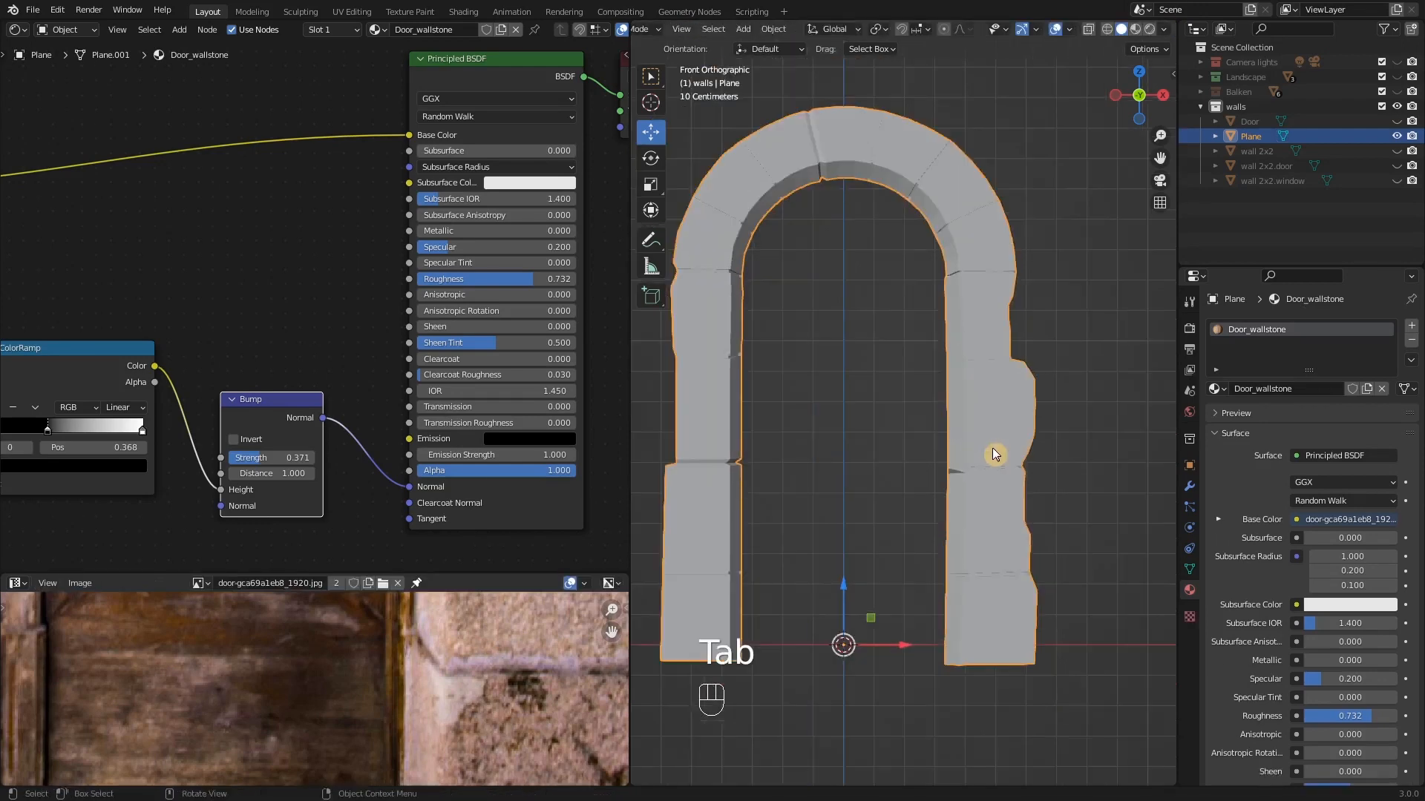
# - Make the door visible again and join it with the stone surround into a single object
pyautogui.click(1397, 122)
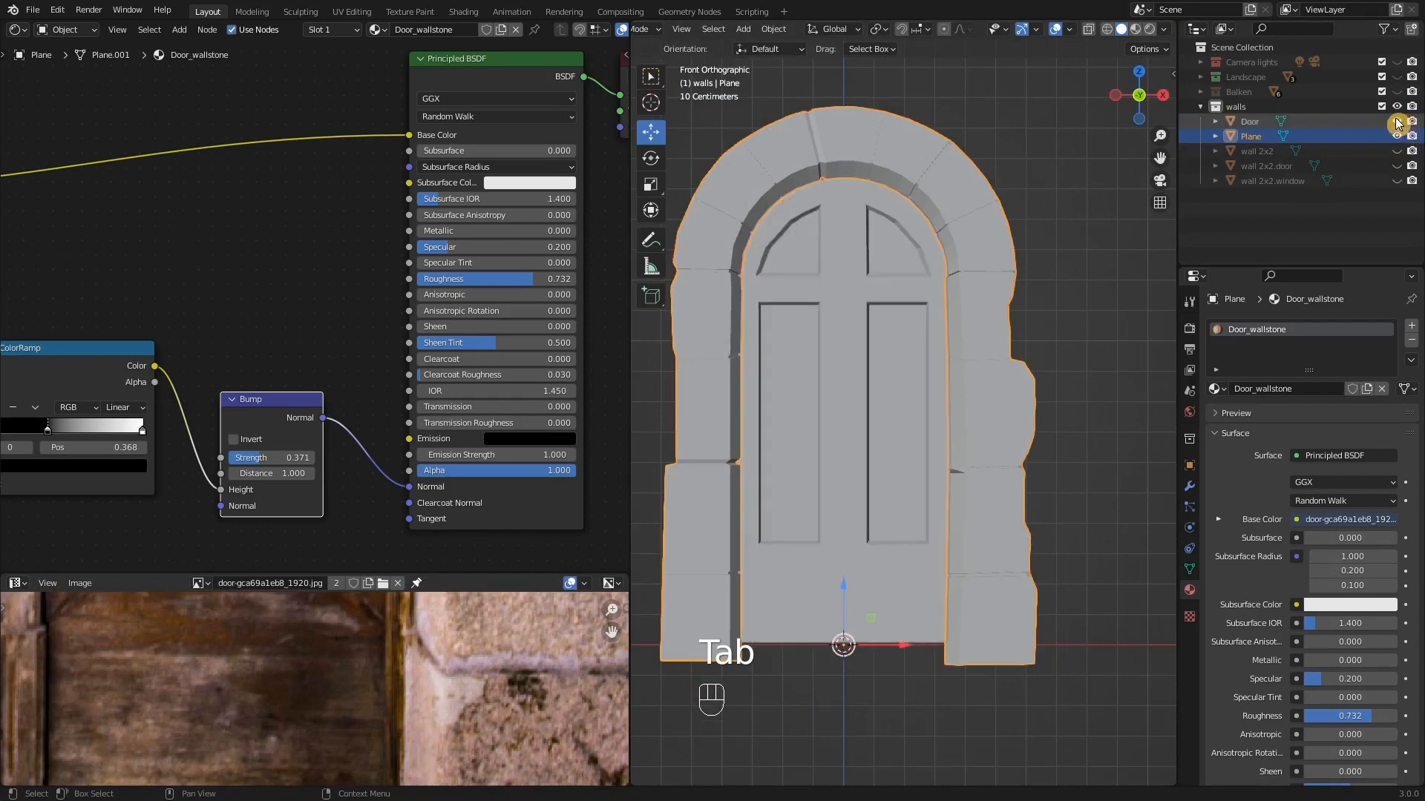
pyautogui.moveTo(957, 357); pyautogui.dragTo(947, 283, button='middle')
pyautogui.scroll(-2, 912, 426)
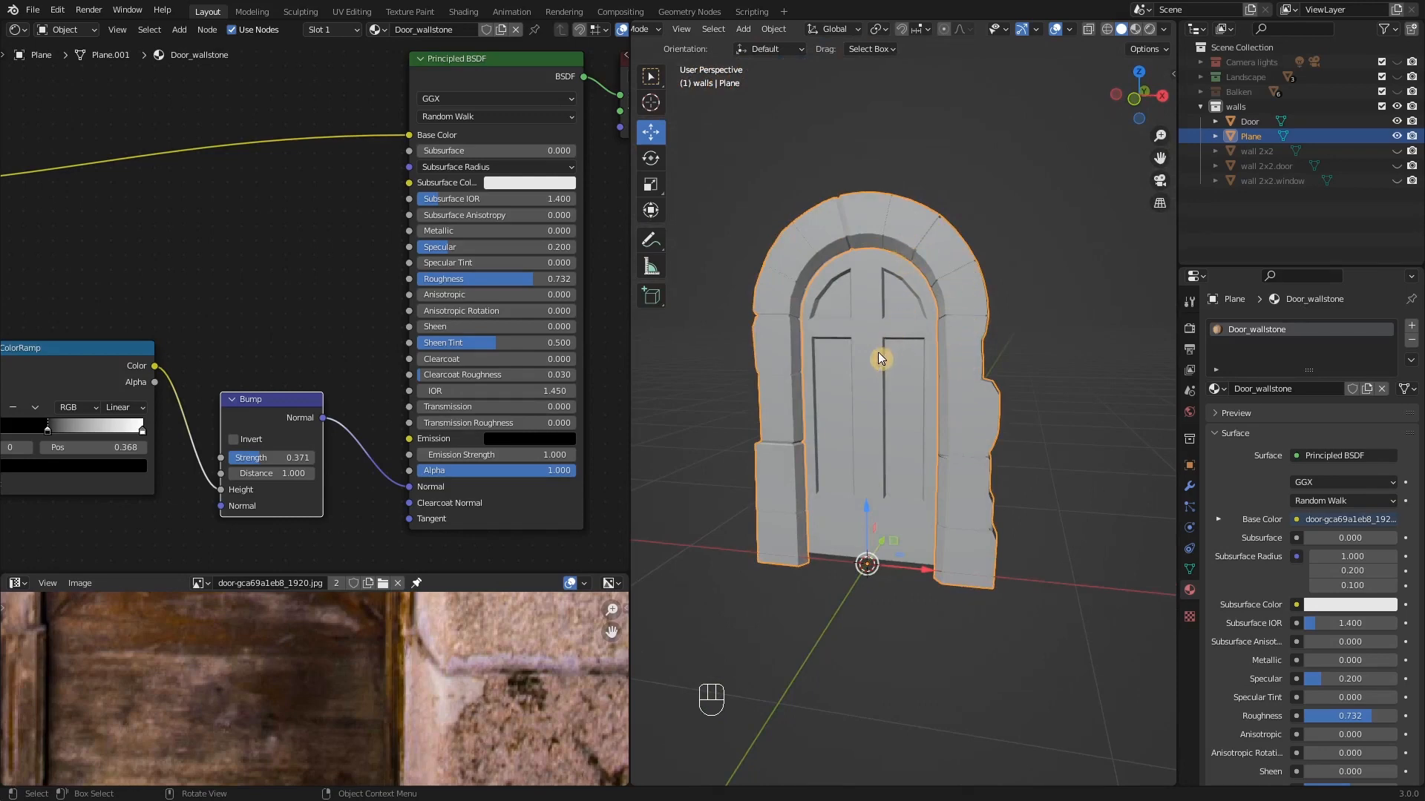
pyautogui.keyDown('shift'); pyautogui.click(861, 298); pyautogui.keyUp('shift')
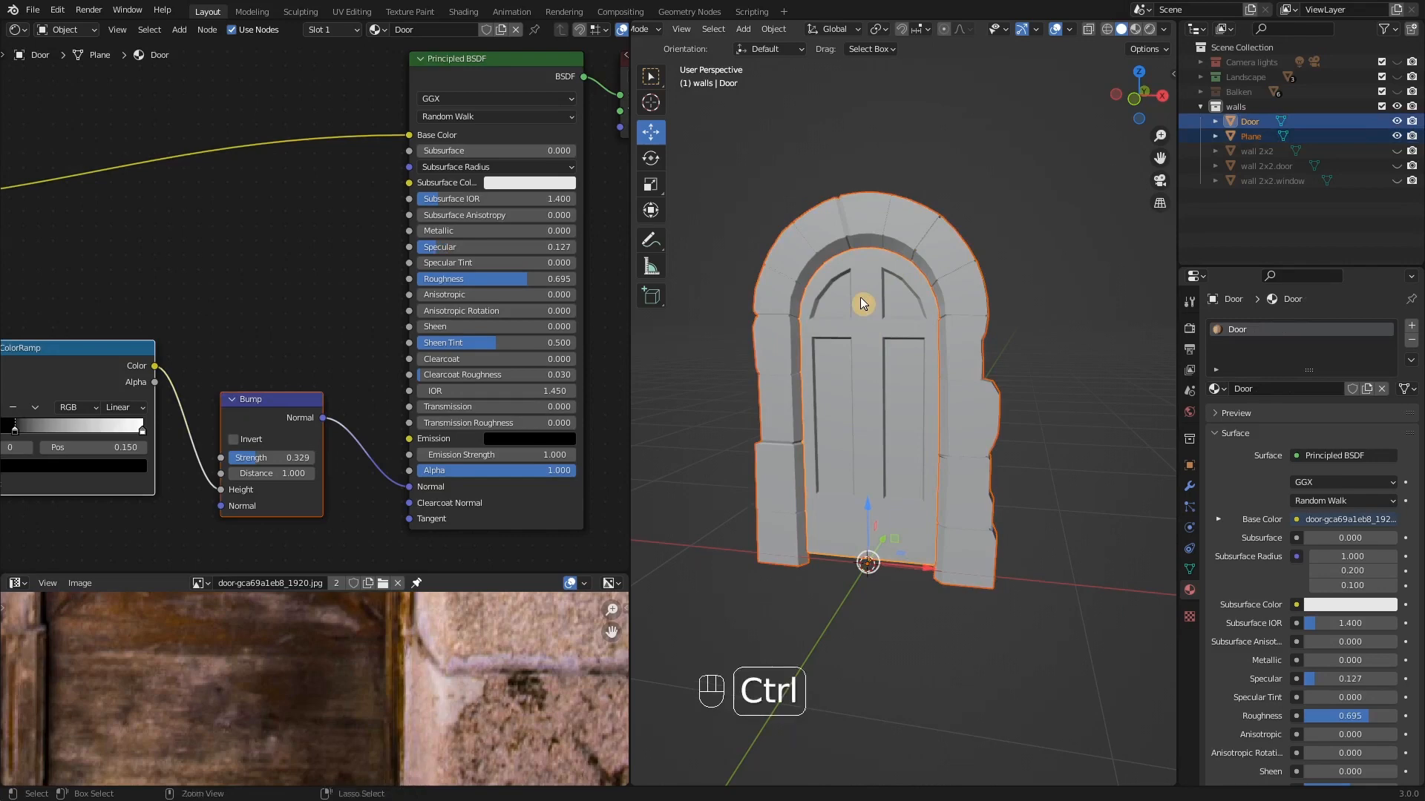
pyautogui.hotkey('ctrl', 'j')
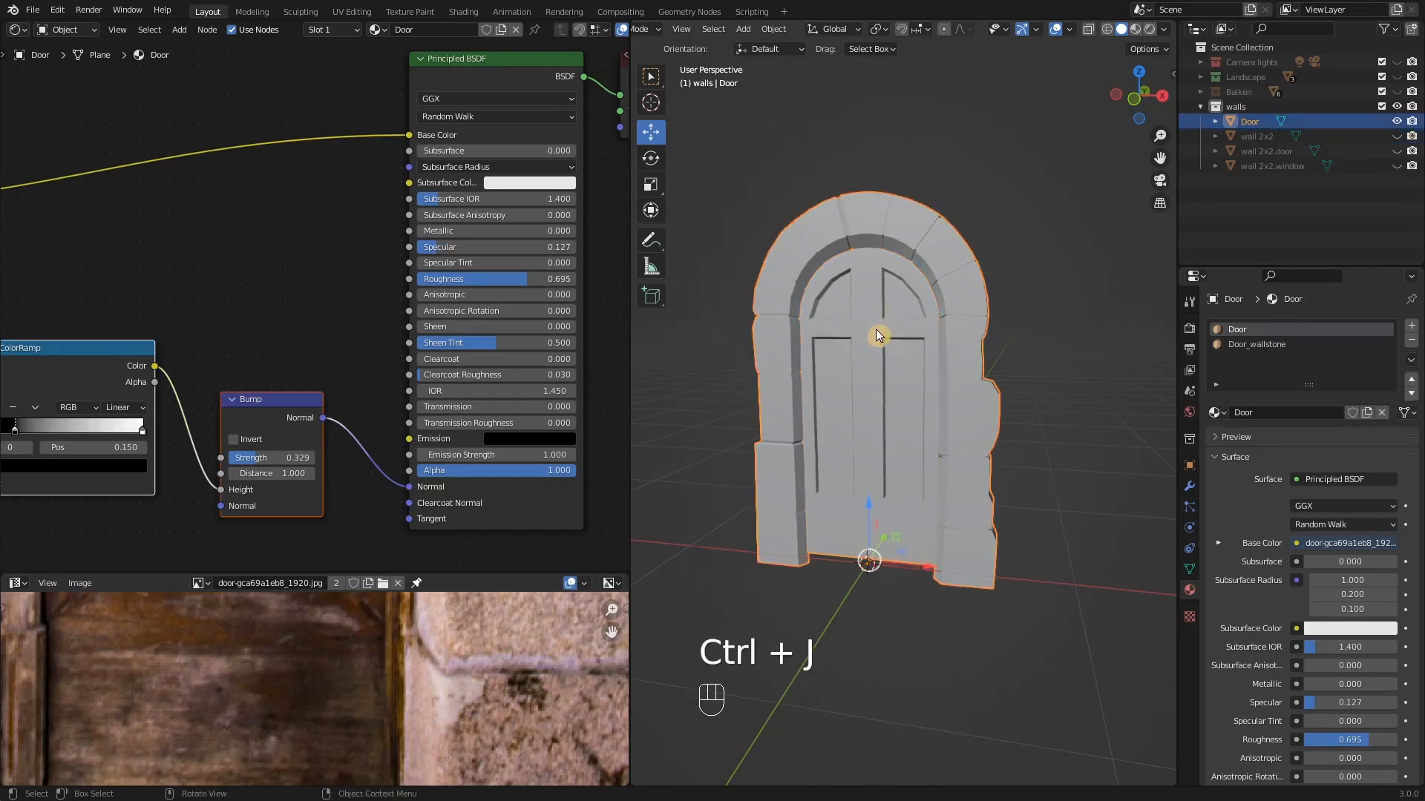
pyautogui.moveTo(875, 328)
pyautogui.mouseDown(button='middle')
pyautogui.moveTo(816, 327)
pyautogui.moveTo(869, 335)
pyautogui.mouseUp(button='middle')
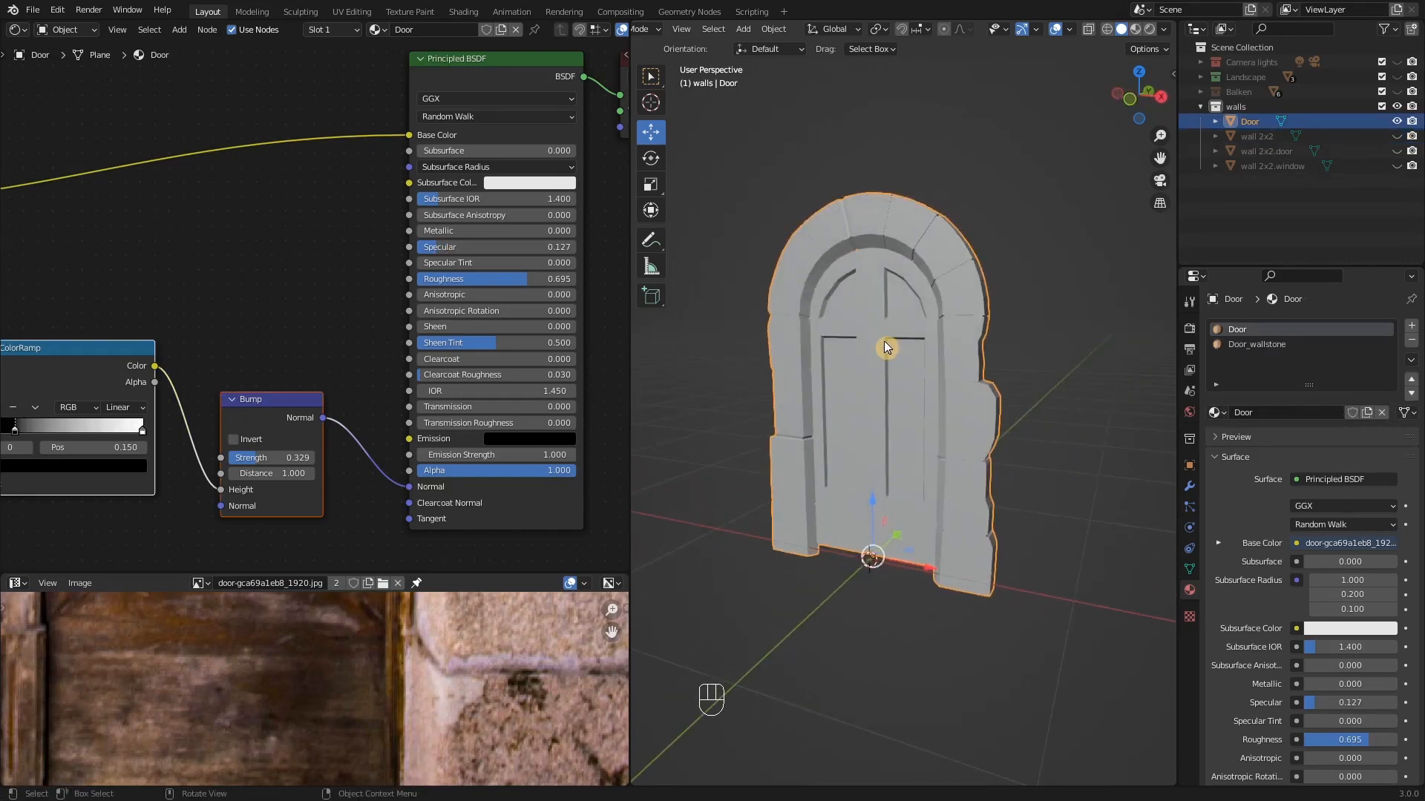
pyautogui.press('g')
pyautogui.rightClick(889, 312)
pyautogui.moveTo(885, 336); pyautogui.dragTo(995, 328, button='middle')
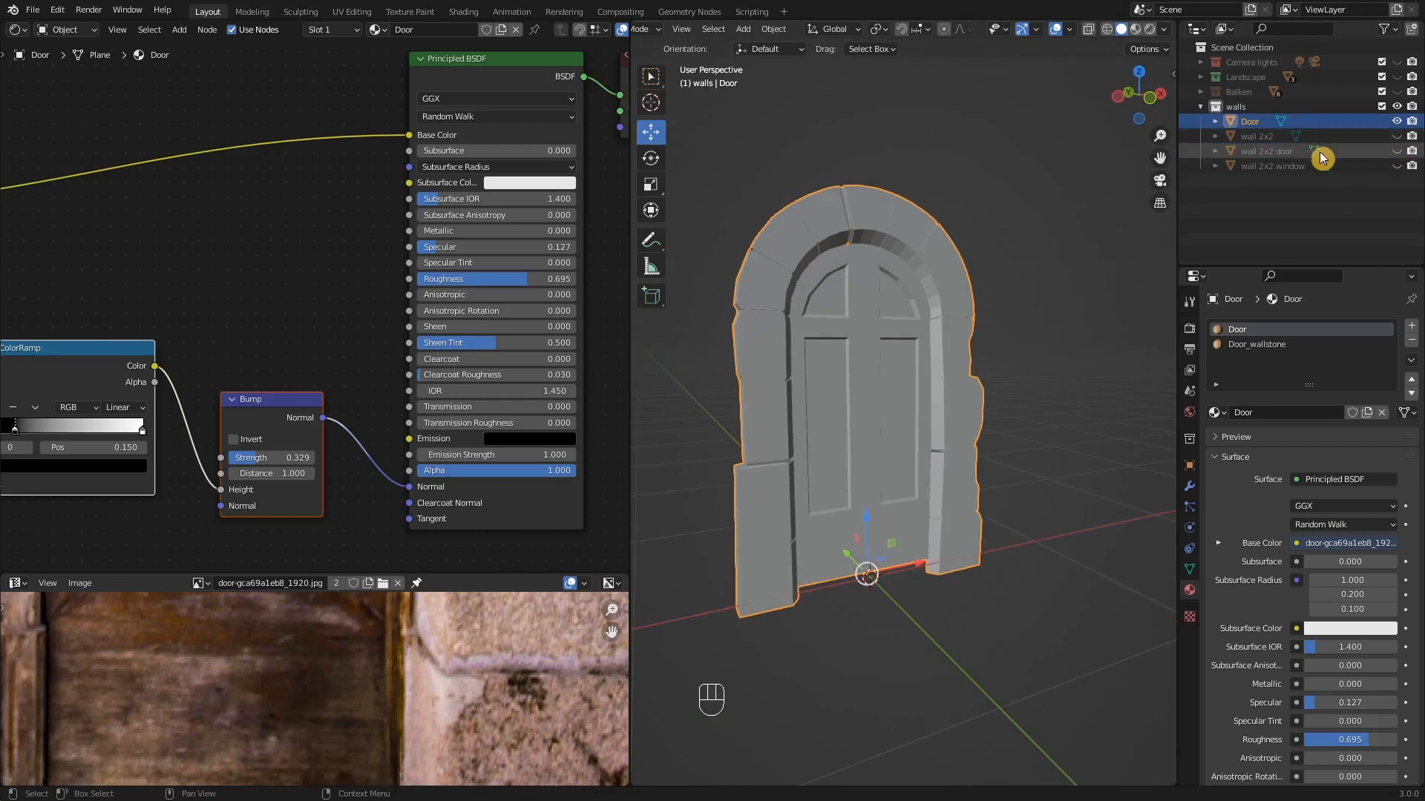
# - Show the wall 2x2.door object and move the joined door 1 m along X in front view
pyautogui.click(1396, 152)
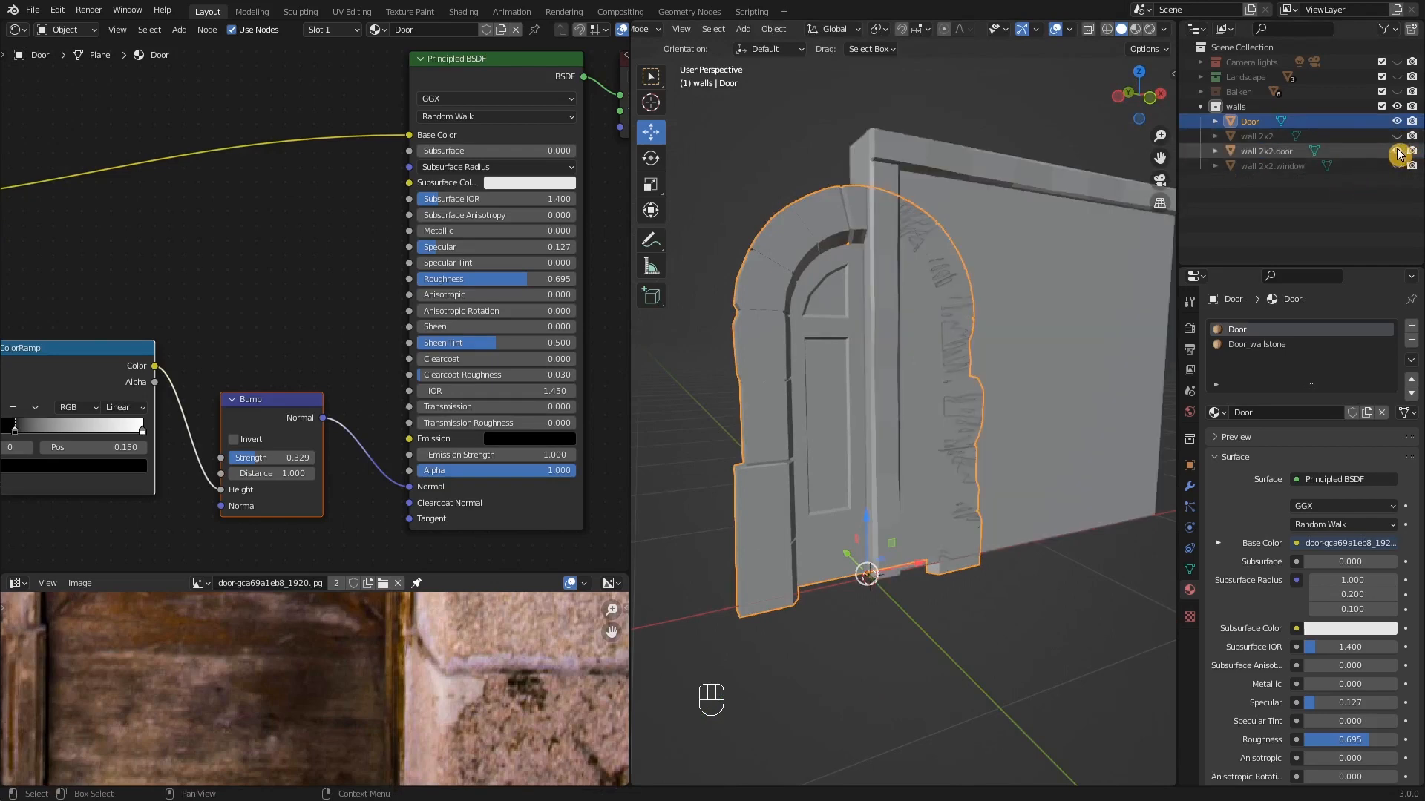
pyautogui.scroll(-3, 964, 282)
pyautogui.keyDown('shift'); pyautogui.moveTo(964, 282); pyautogui.dragTo(880, 406, button='middle'); pyautogui.keyUp('shift')
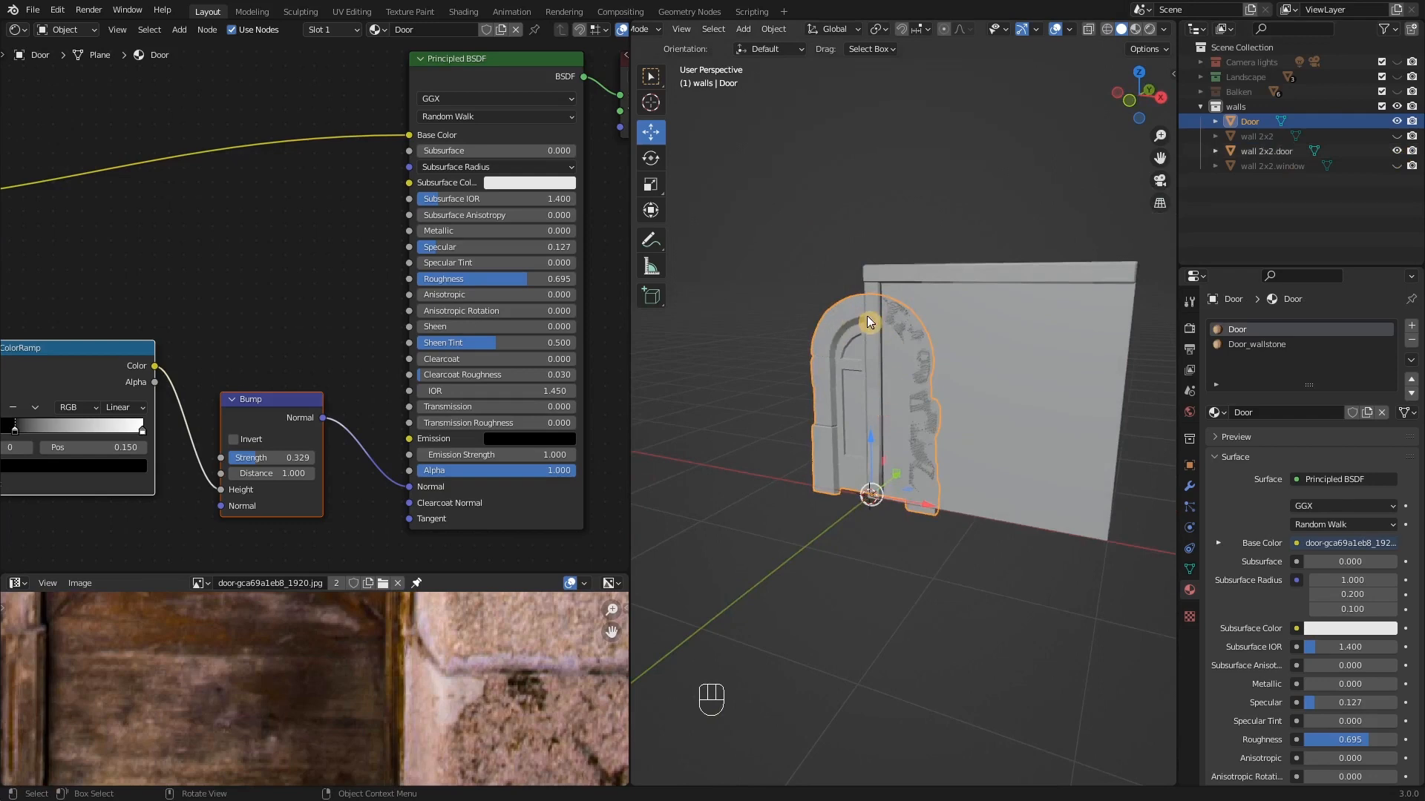
pyautogui.moveTo(991, 355); pyautogui.dragTo(977, 398, button='middle')
pyautogui.press('KP_1')
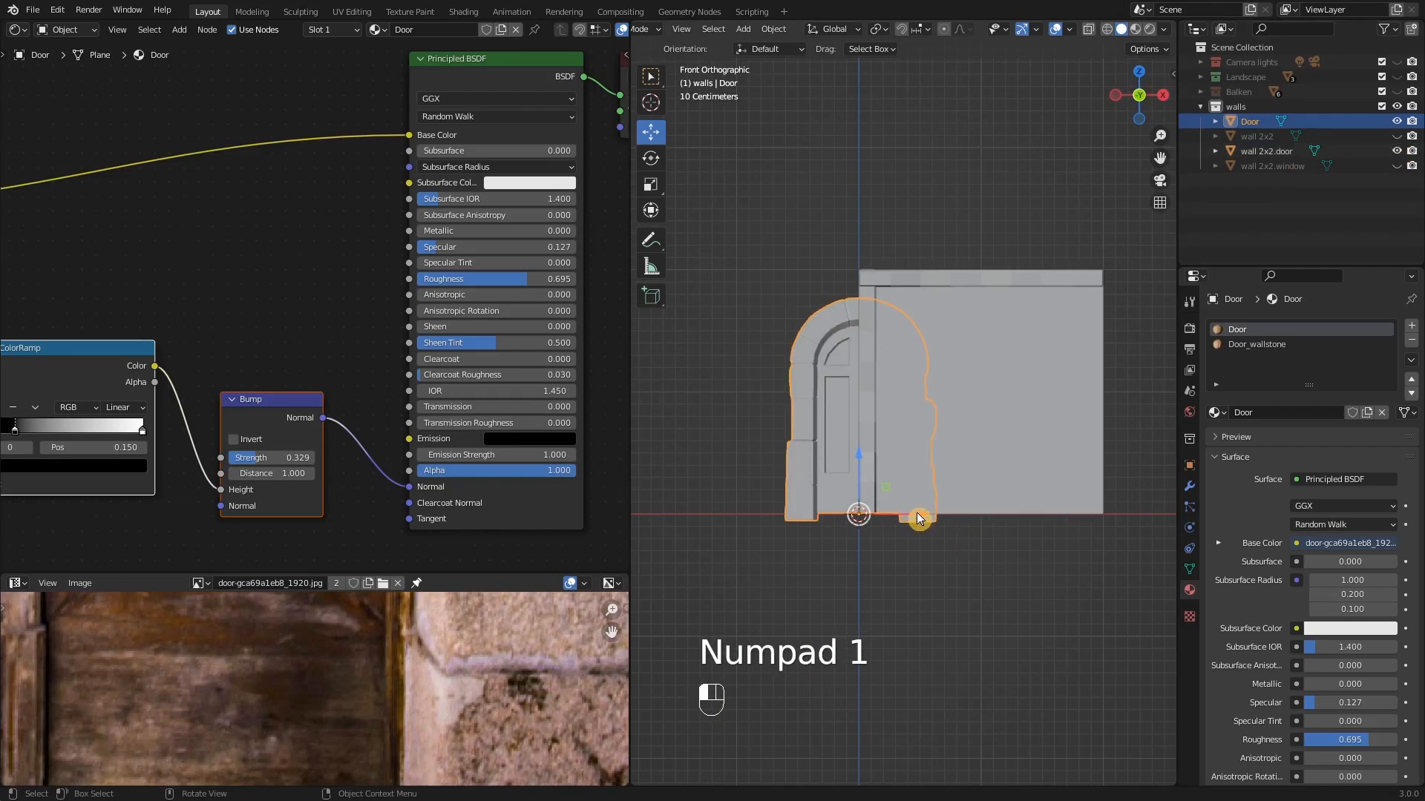
pyautogui.moveTo(915, 515); pyautogui.dragTo(1044, 520)
pyautogui.keyDown('shift'); pyautogui.moveTo(1024, 547); pyautogui.dragTo(991, 585, button='middle'); pyautogui.keyUp('shift')
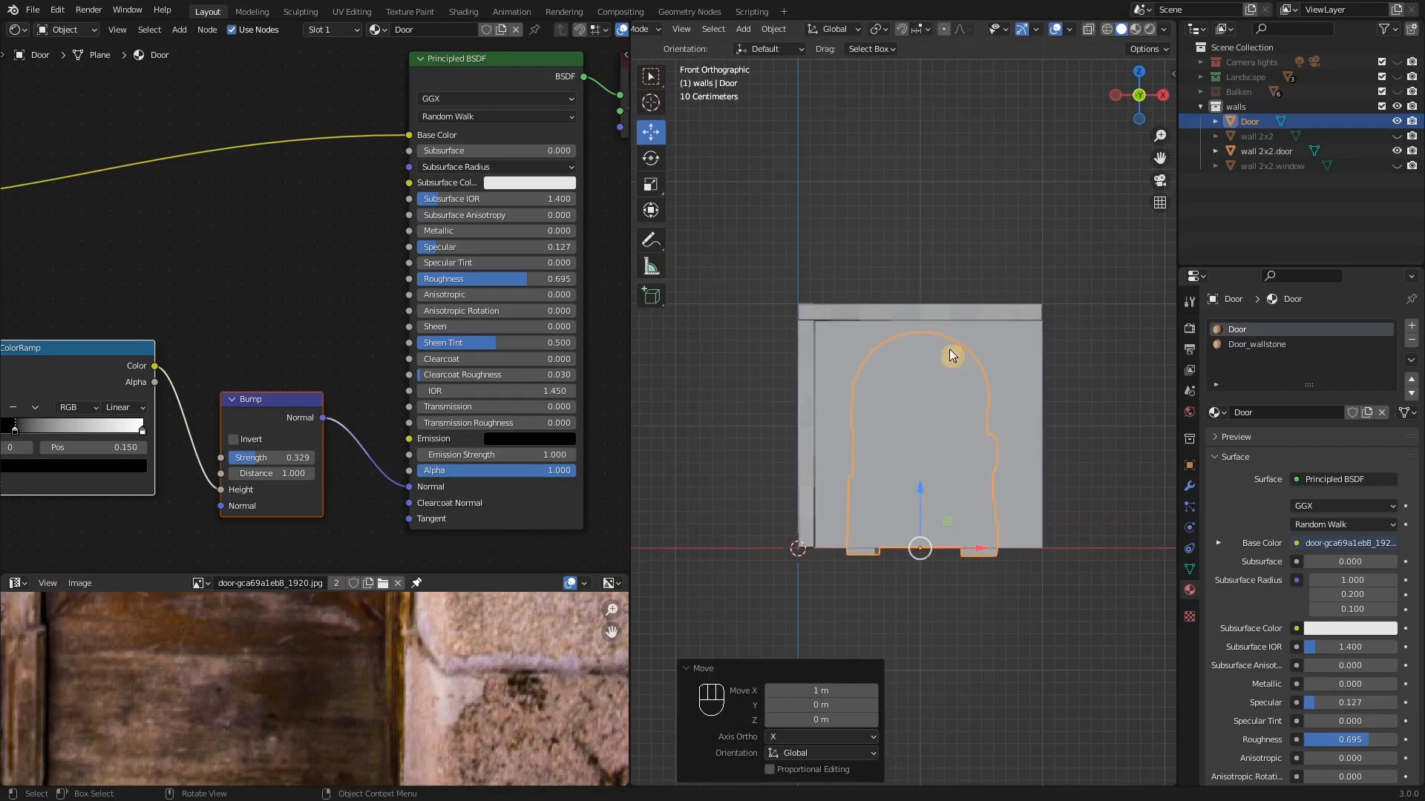
# - Move the joined door -1 m along Y so it stands in front of the wall
pyautogui.moveTo(991, 403); pyautogui.dragTo(901, 494, button='middle')
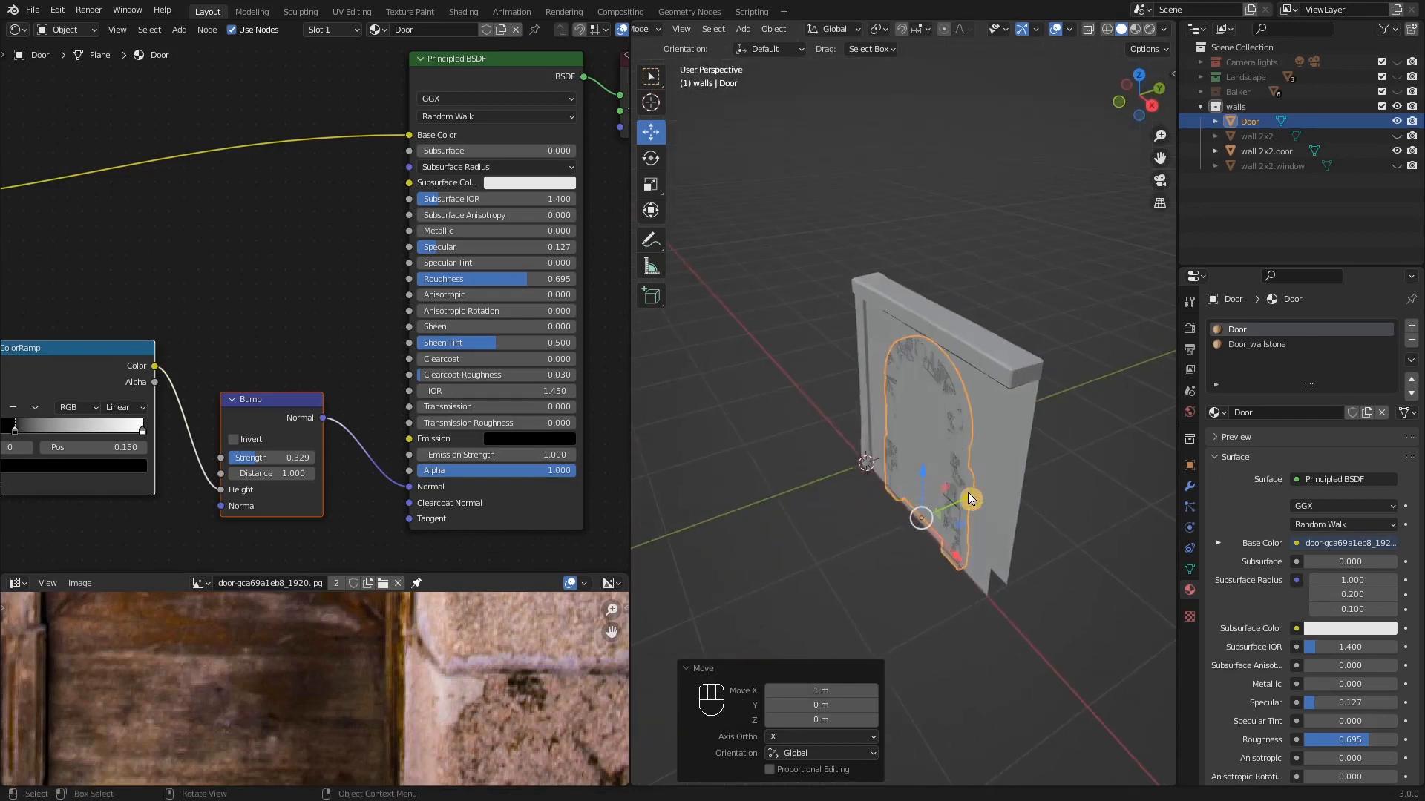
pyautogui.moveTo(973, 492); pyautogui.dragTo(925, 551)
pyautogui.moveTo(924, 550); pyautogui.dragTo(986, 506, button='middle')
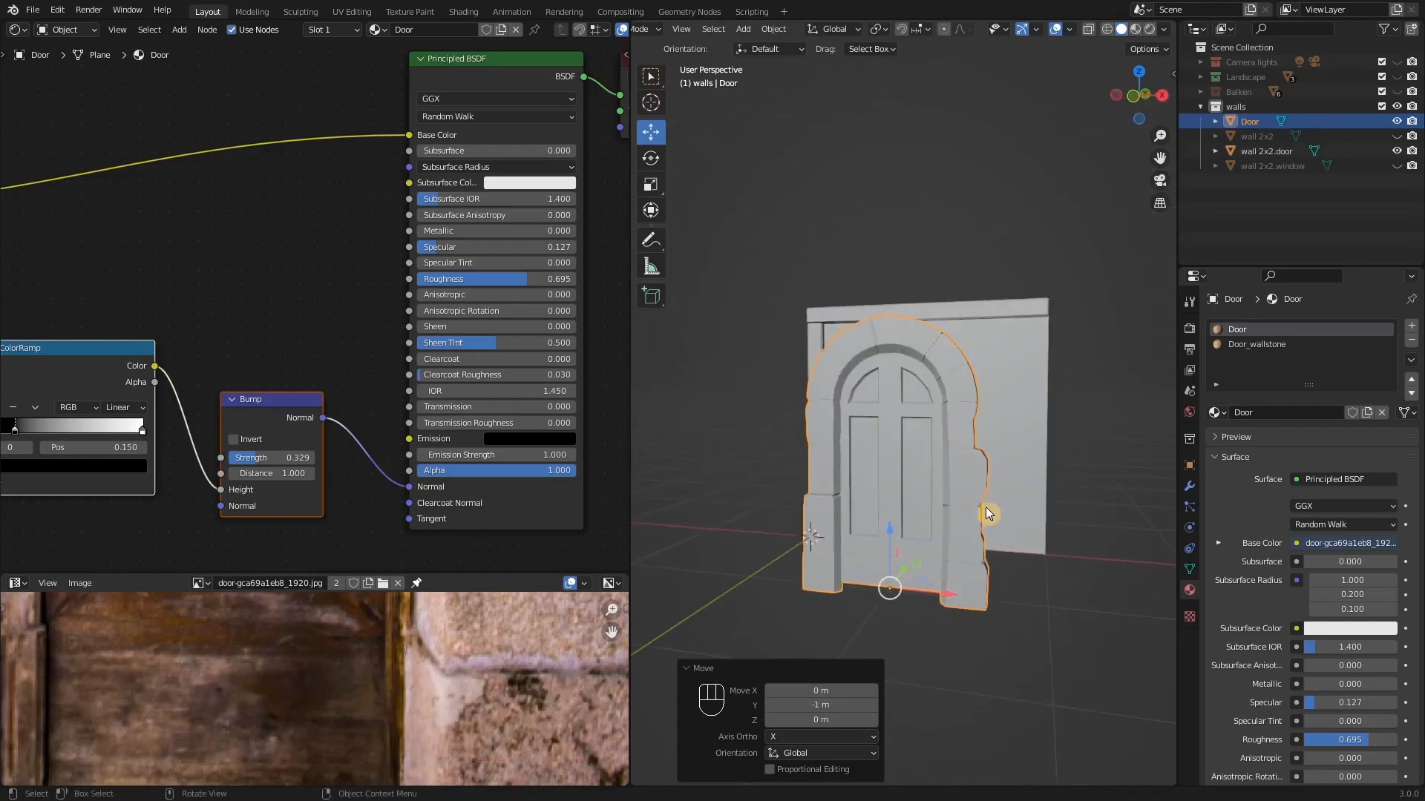
pyautogui.press('KP_1')
pyautogui.scroll(3, 985, 506)
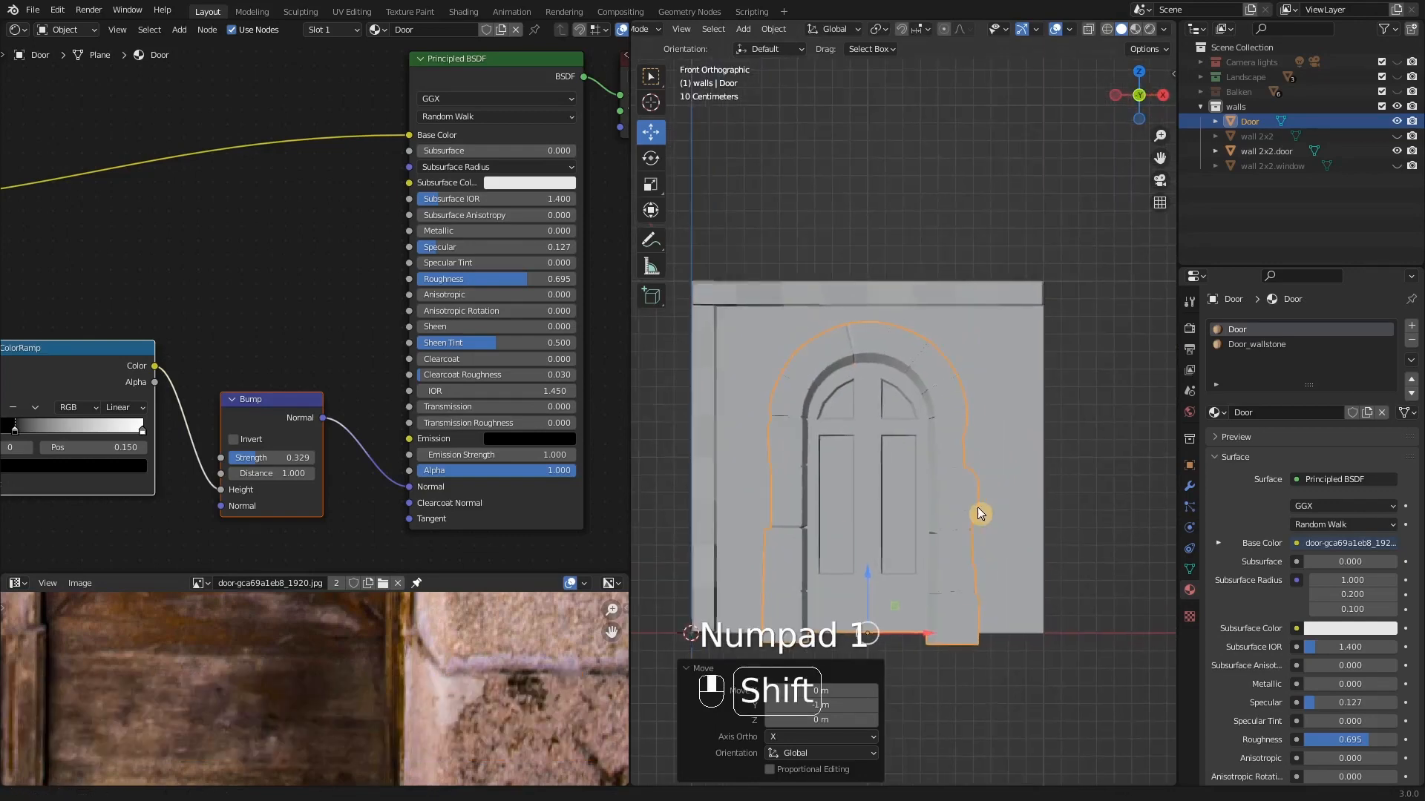
# - Add a mesh cylinder at the 3D cursor and set its vertex count to 24
pyautogui.moveTo(1034, 398); pyautogui.dragTo(913, 403, button='middle')
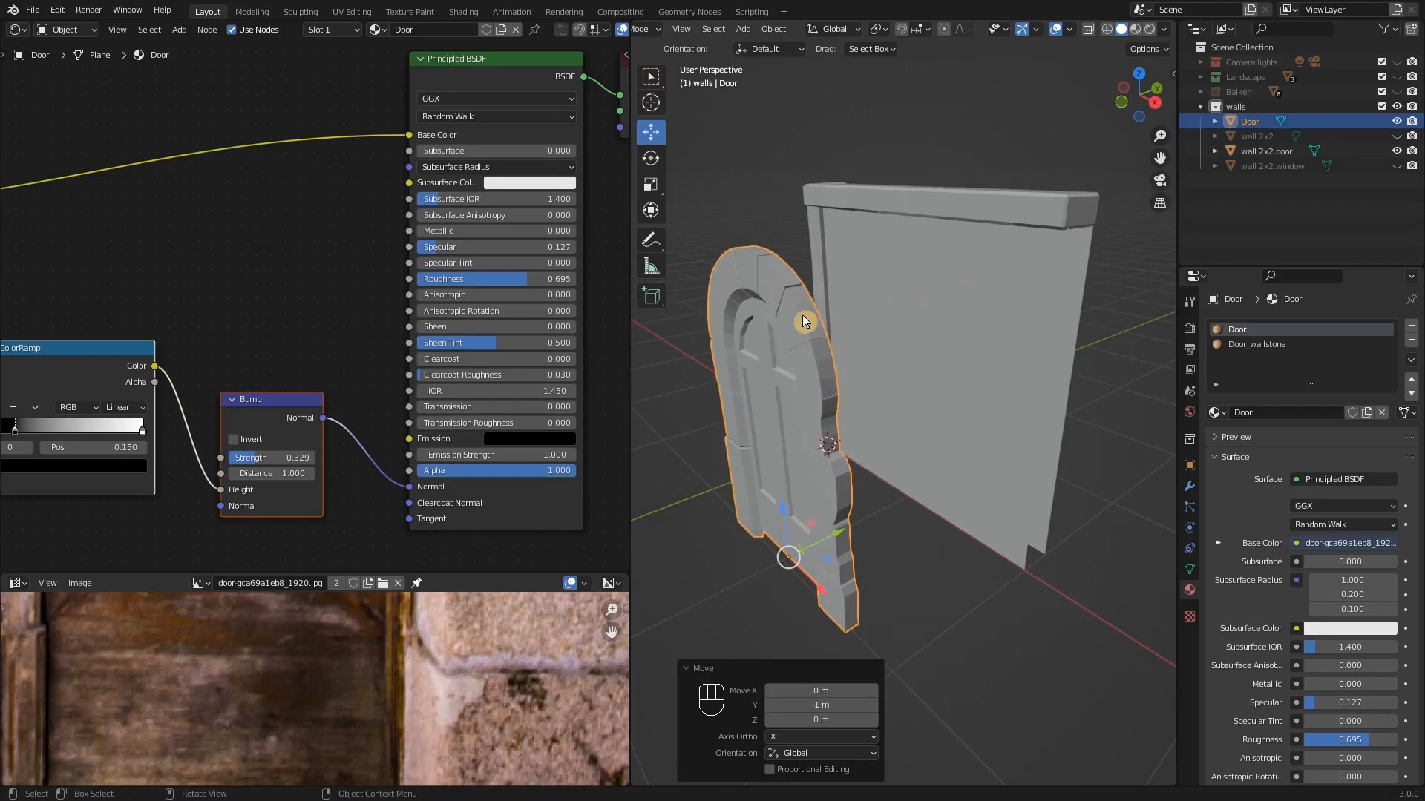
pyautogui.hotkey('shift', 'a')
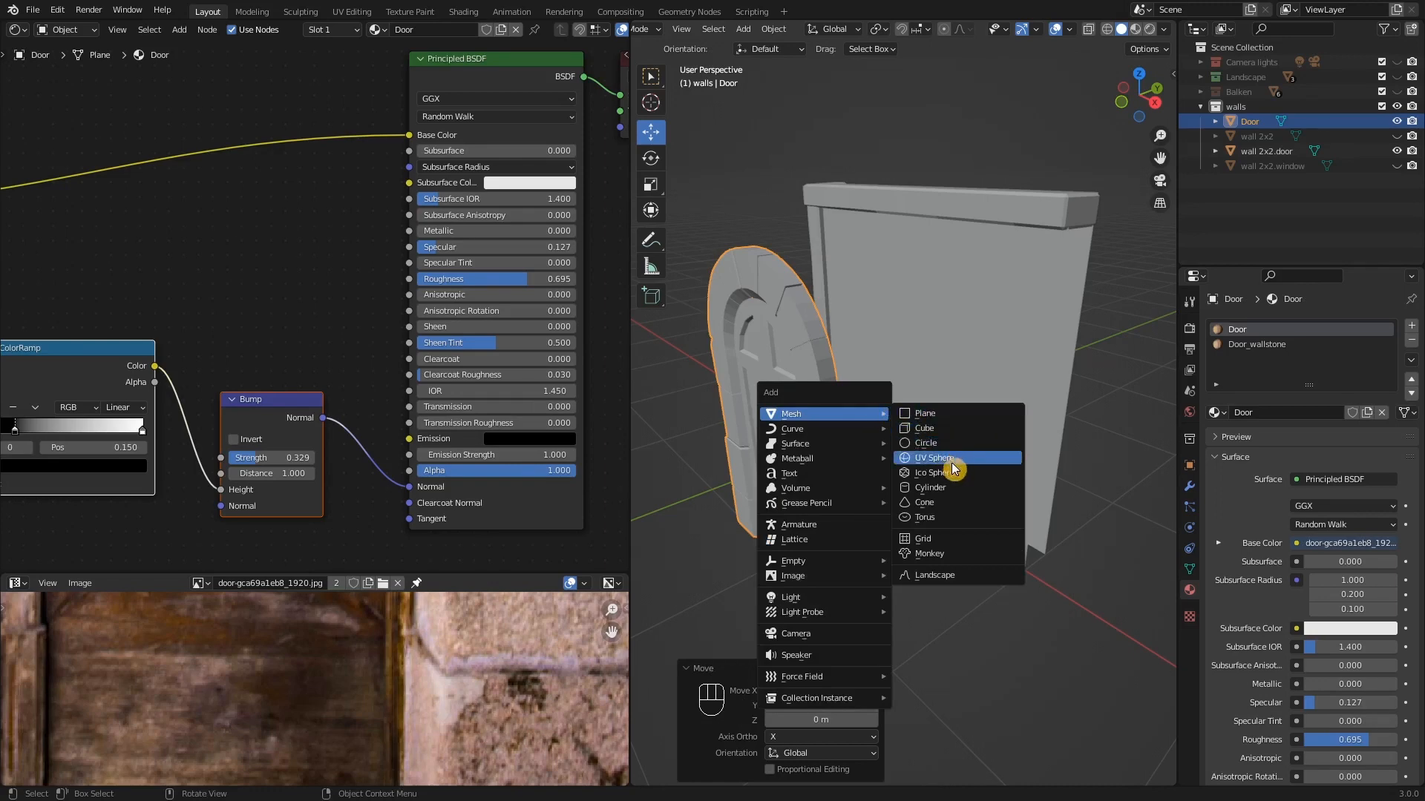
pyautogui.click(939, 487)
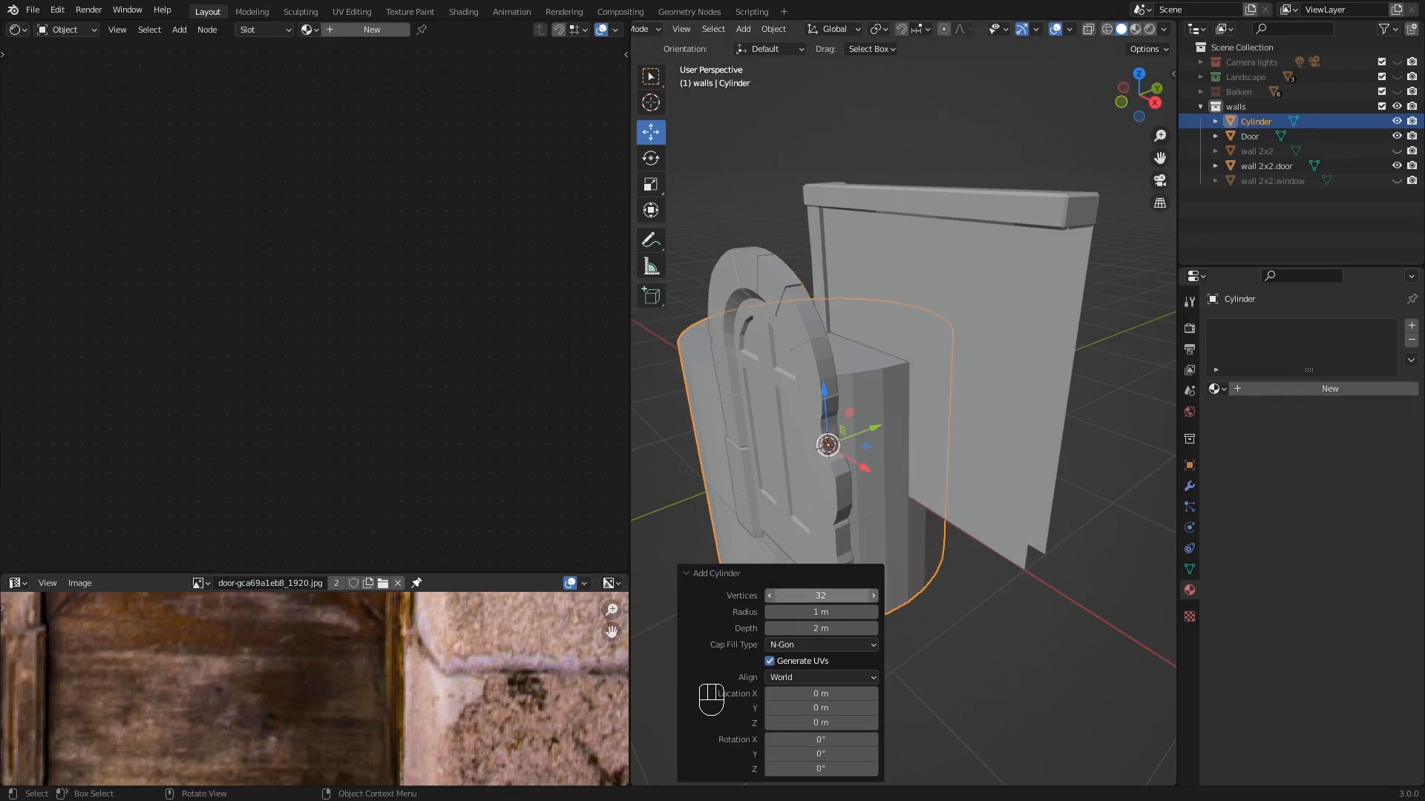
pyautogui.click(807, 595)
pyautogui.press('Return')
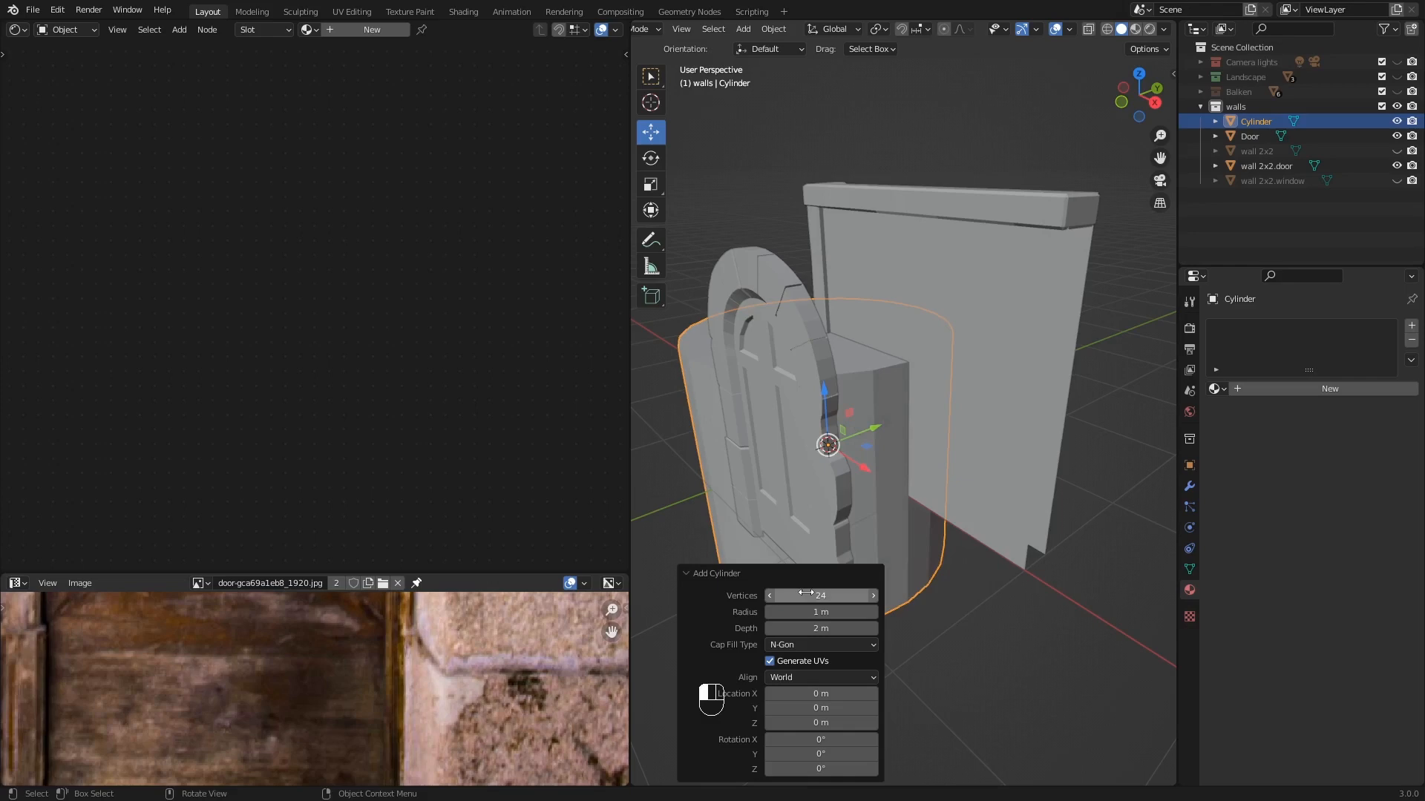
# - In front view, lower the new cylinder's vertex count to 18
pyautogui.press('KP_1')
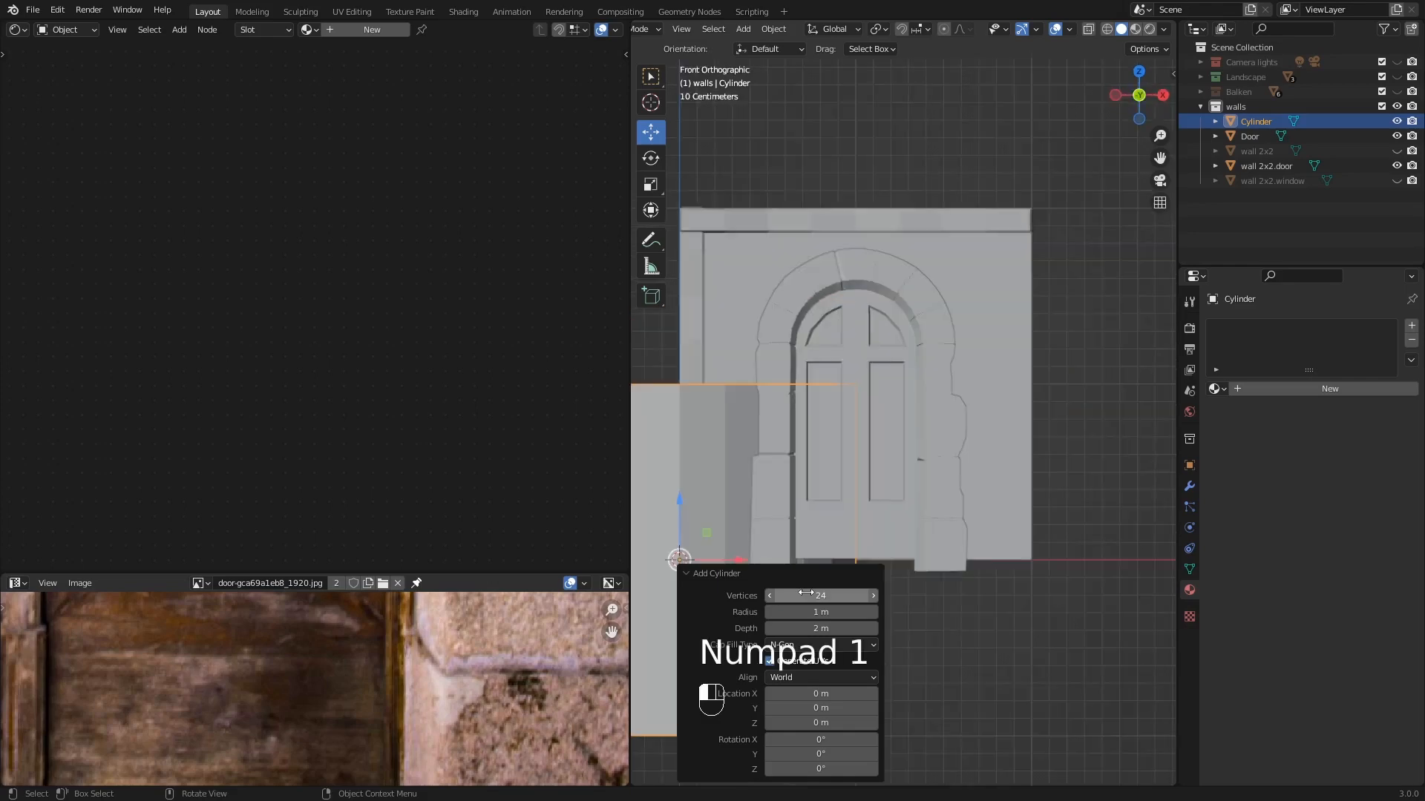
pyautogui.scroll(-4, 829, 558)
pyautogui.keyDown('shift'); pyautogui.moveTo(843, 532); pyautogui.dragTo(911, 375, button='middle'); pyautogui.keyUp('shift')
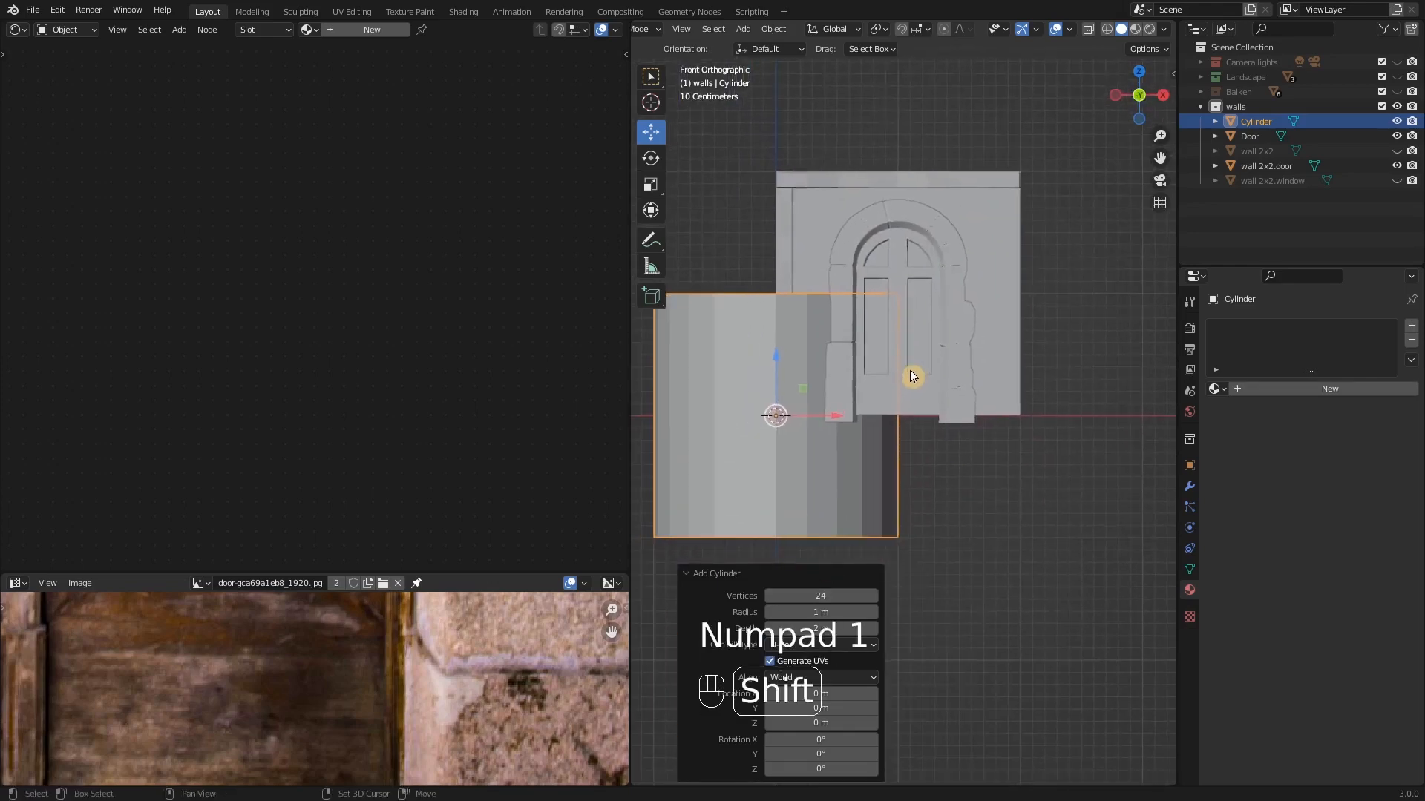
pyautogui.click(834, 596)
pyautogui.press('Return')
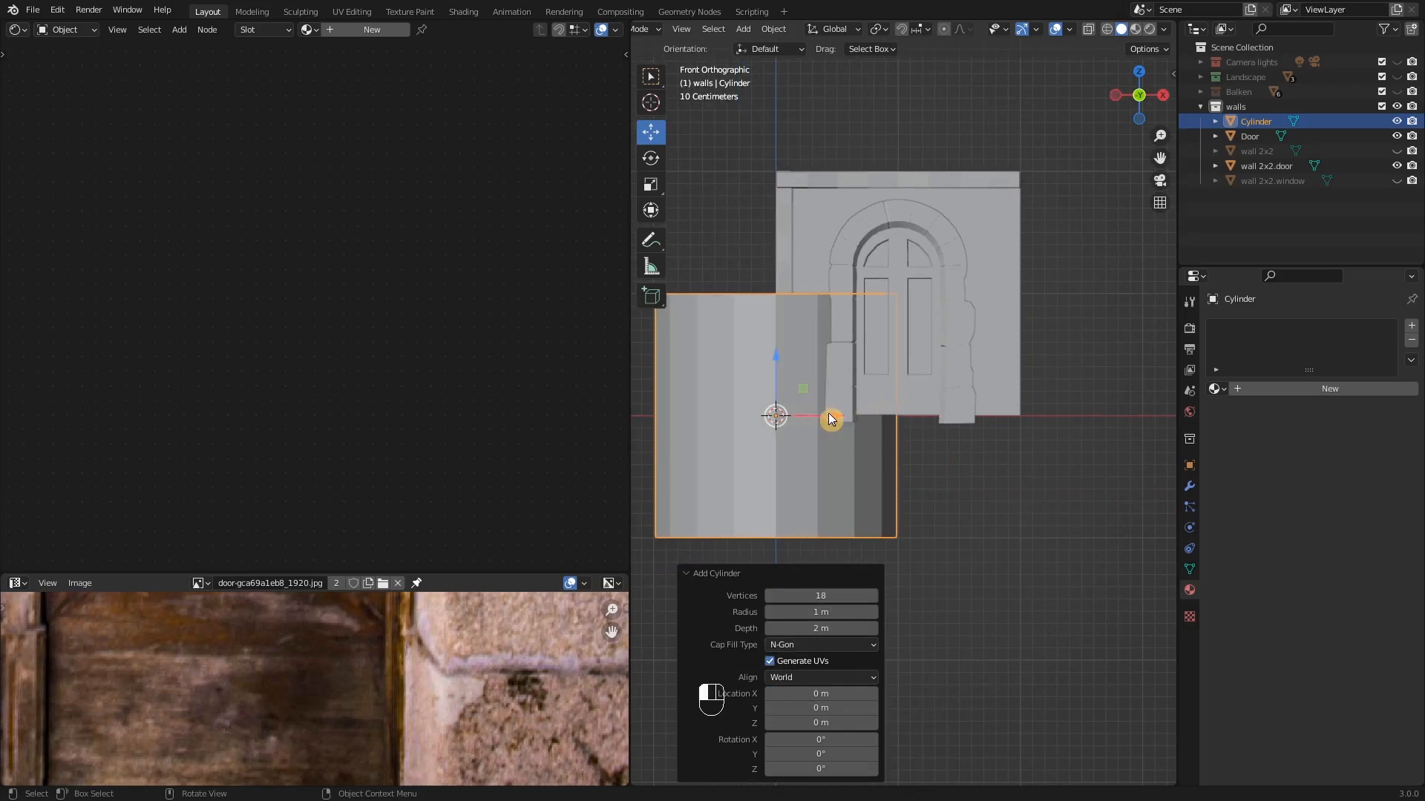
# - Move the cylinder 1 m along X and rotate it 90° about the global X axis
pyautogui.moveTo(828, 416); pyautogui.dragTo(992, 443)
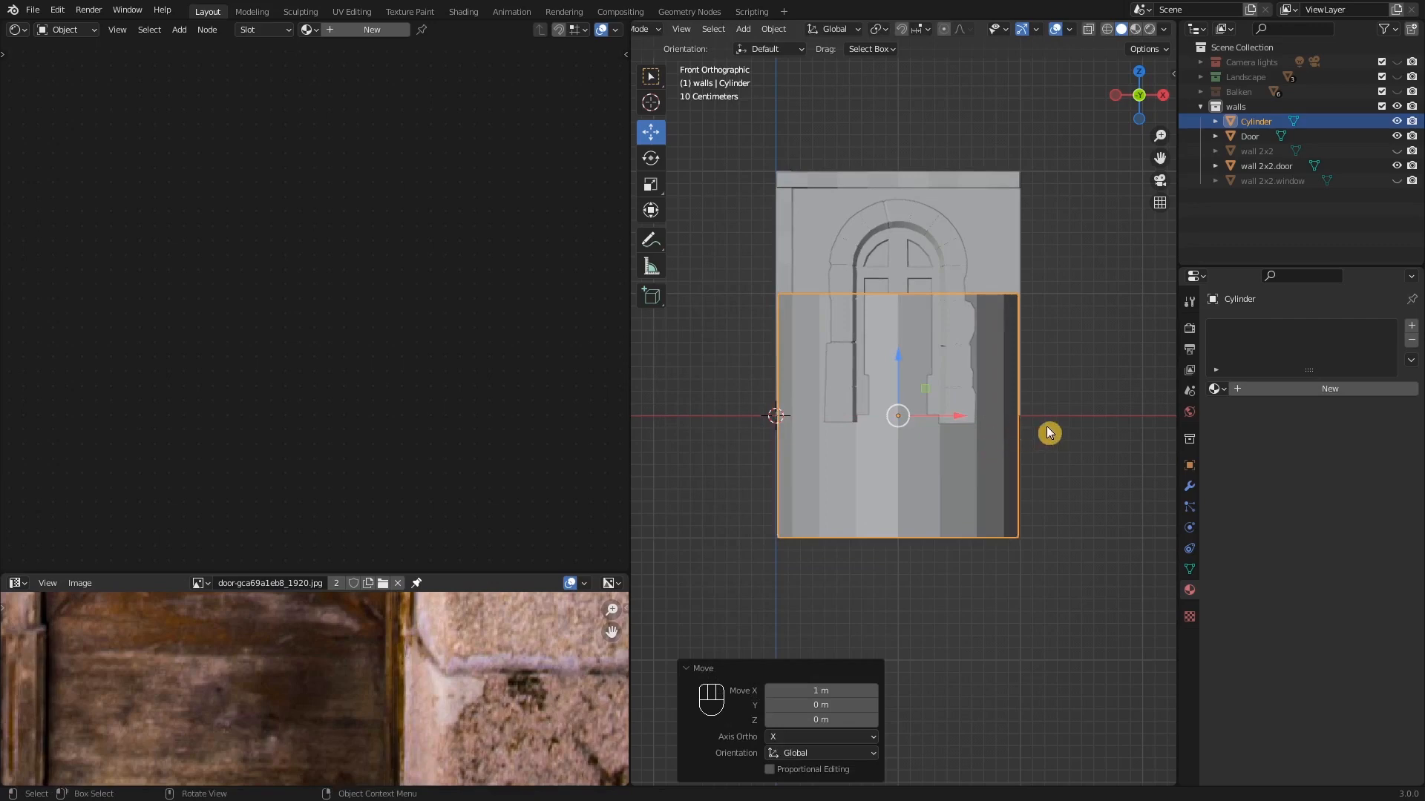
pyautogui.press('r')
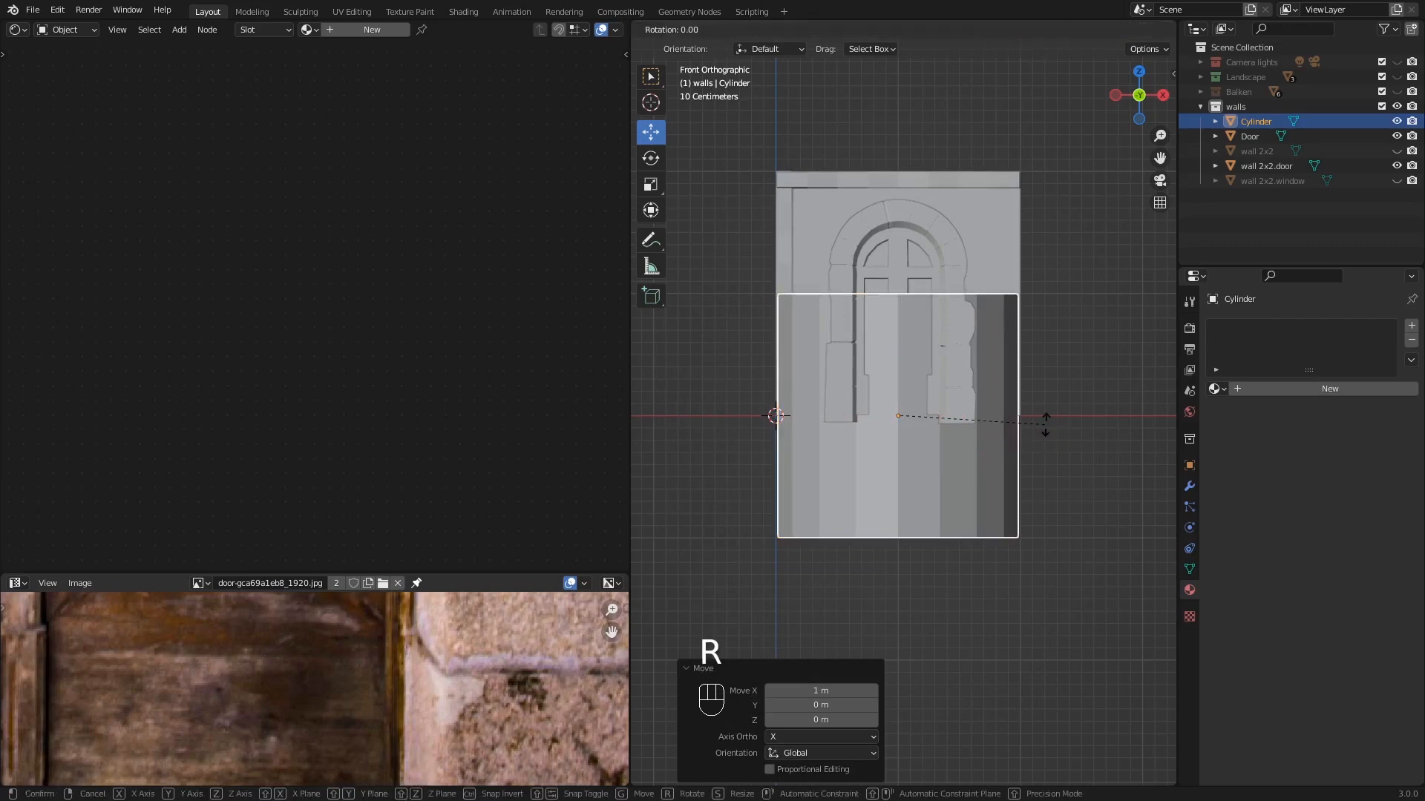
pyautogui.write('x')
pyautogui.write('90')
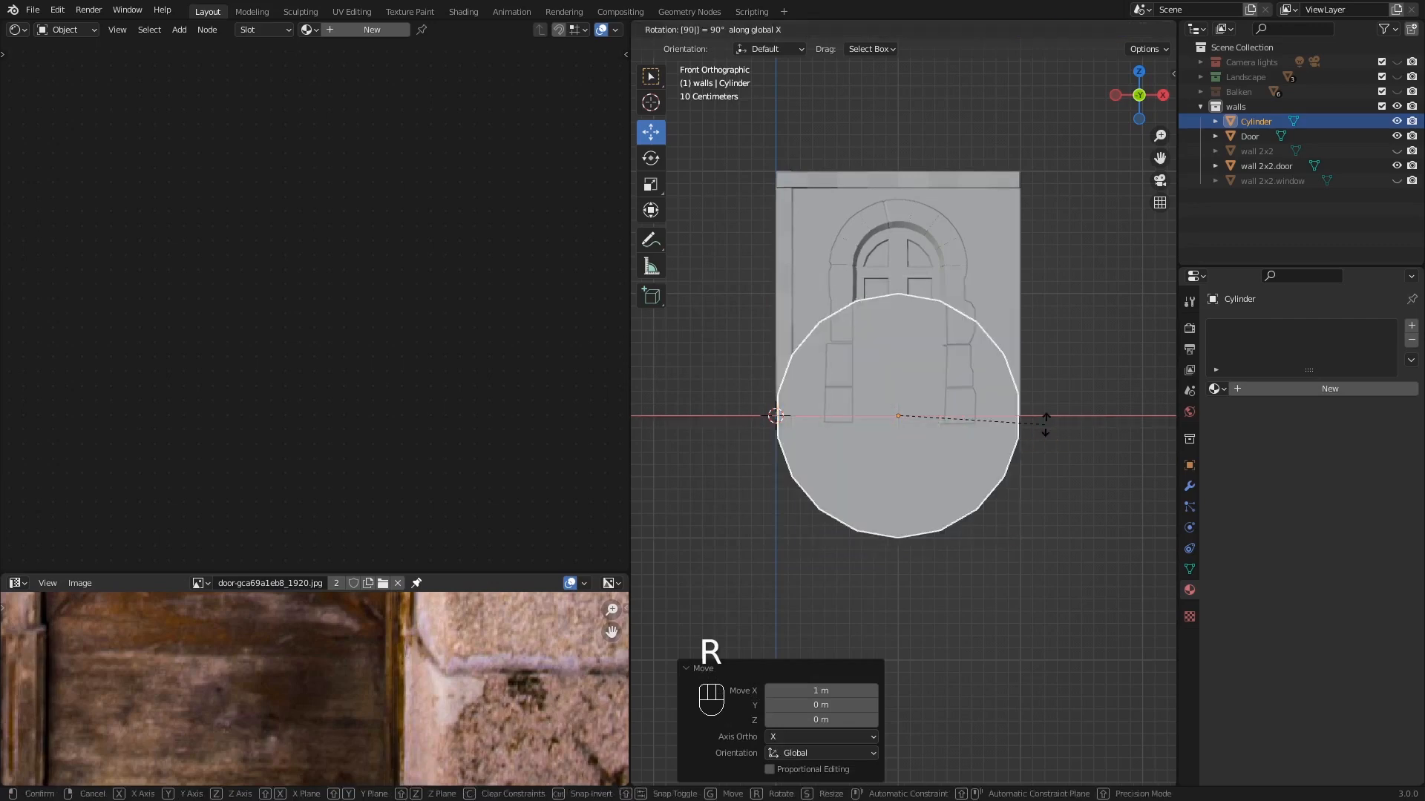
pyautogui.click(1047, 429)
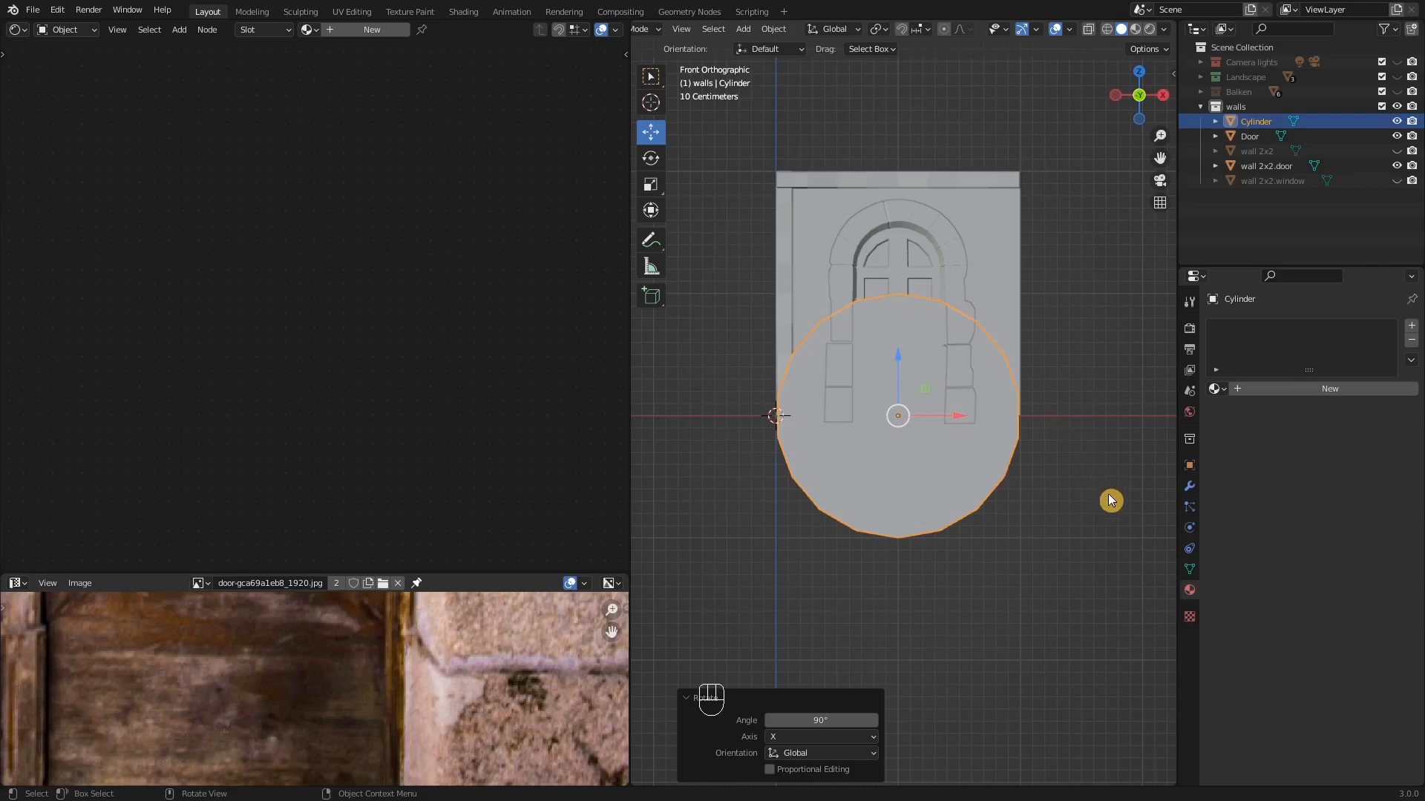
# - Scale the cylinder to about 0.479 and raise it about 1.226 m along Z behind the door's arch
pyautogui.press('s')
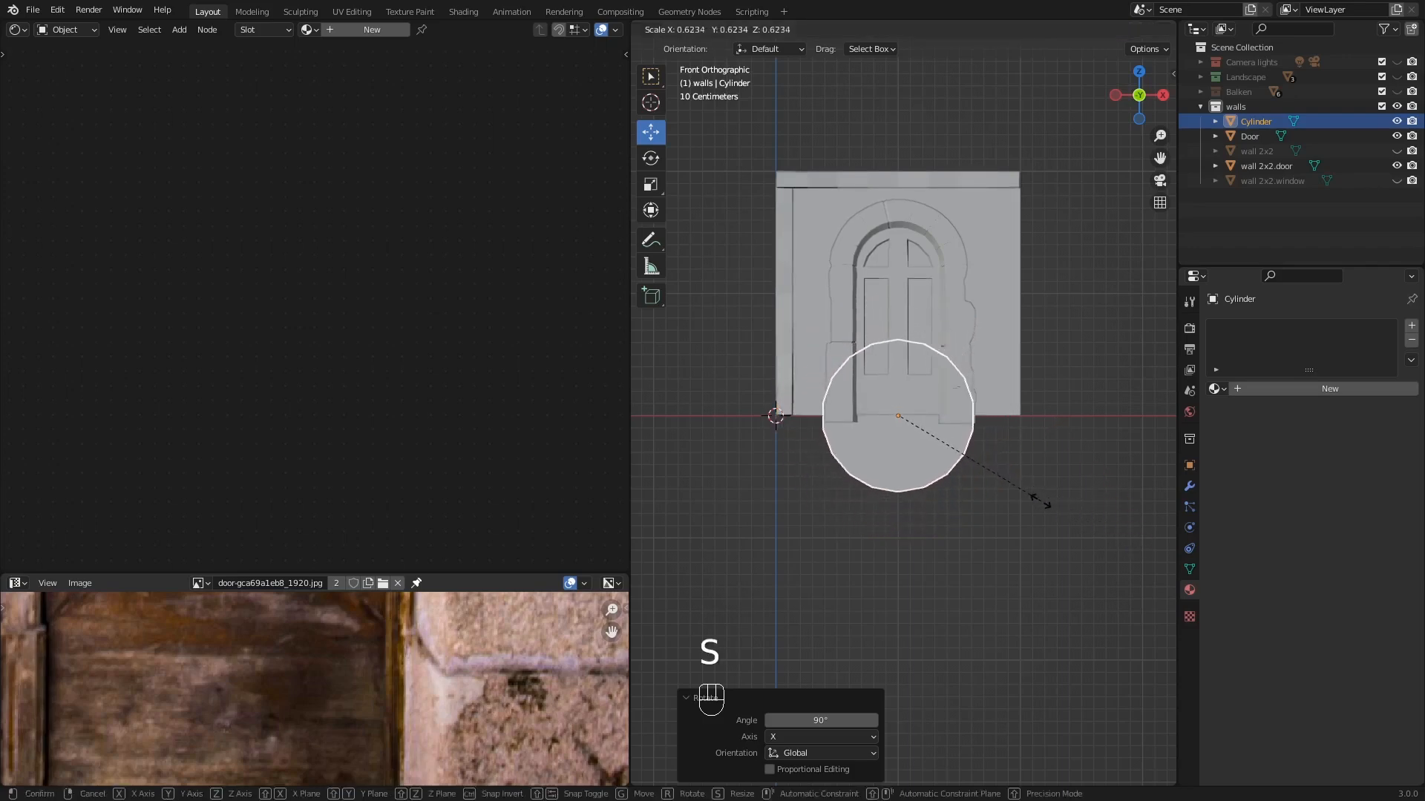
pyautogui.click(1005, 486)
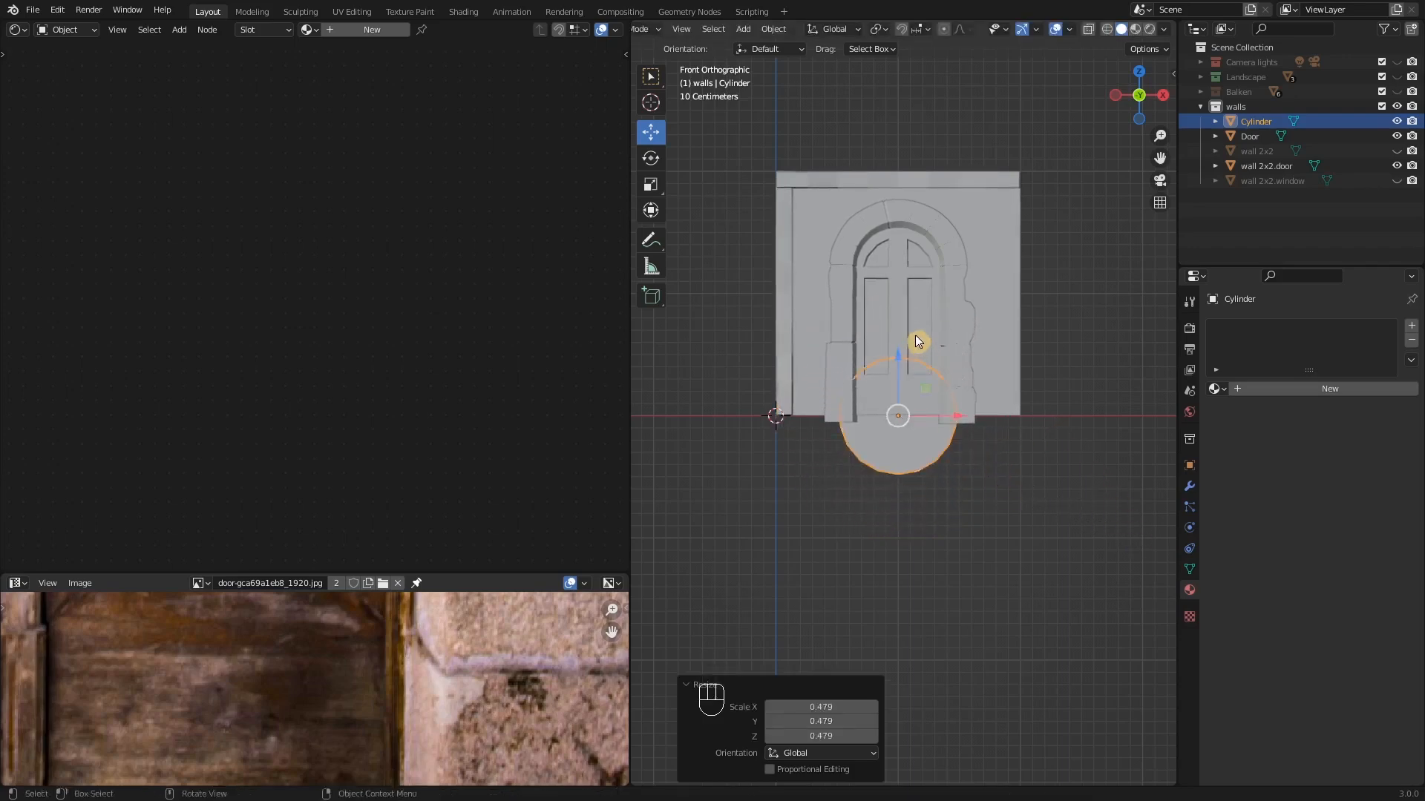
pyautogui.moveTo(901, 353); pyautogui.dragTo(881, 201)
pyautogui.scroll(2, 941, 309)
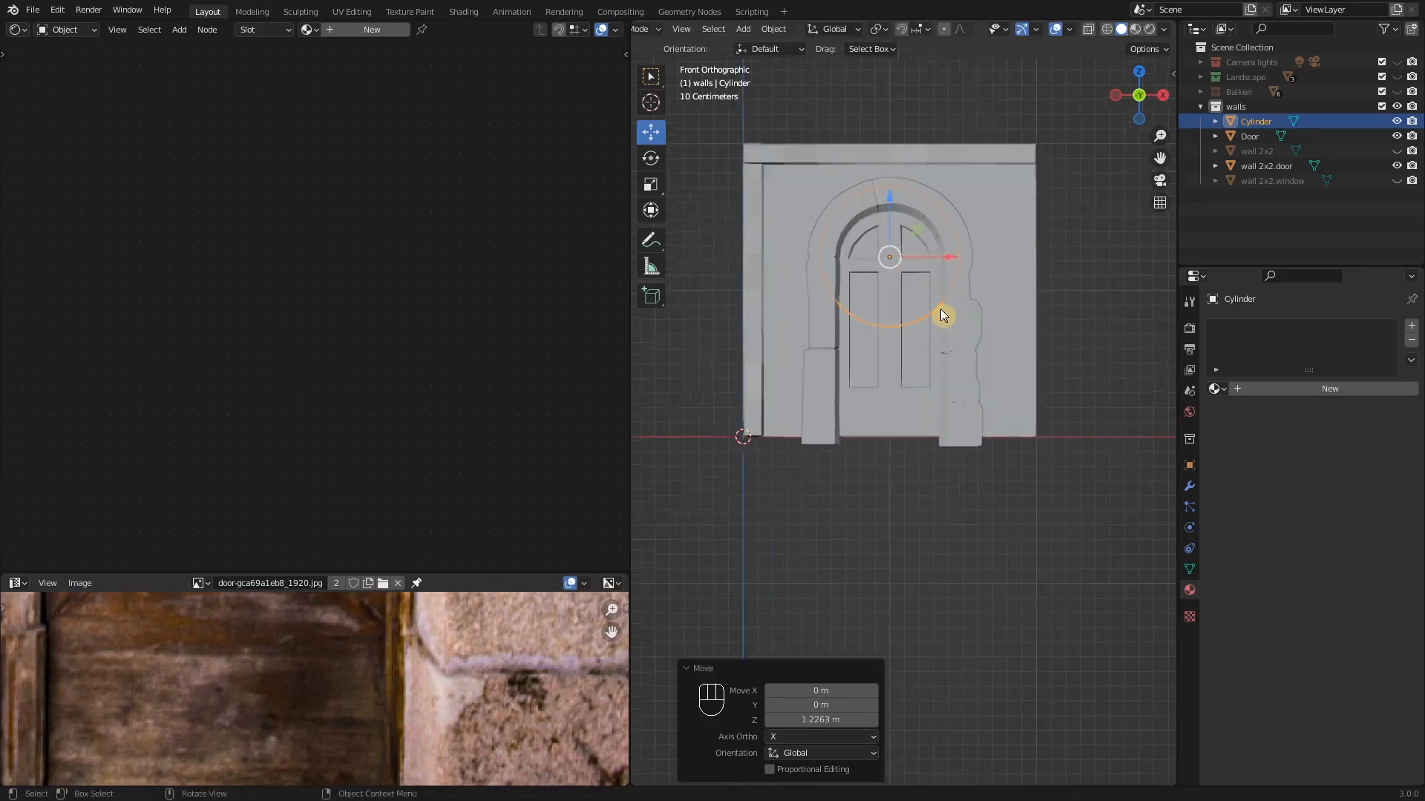
pyautogui.keyDown('shift'); pyautogui.moveTo(898, 291); pyautogui.dragTo(857, 401, button='middle'); pyautogui.keyUp('shift')
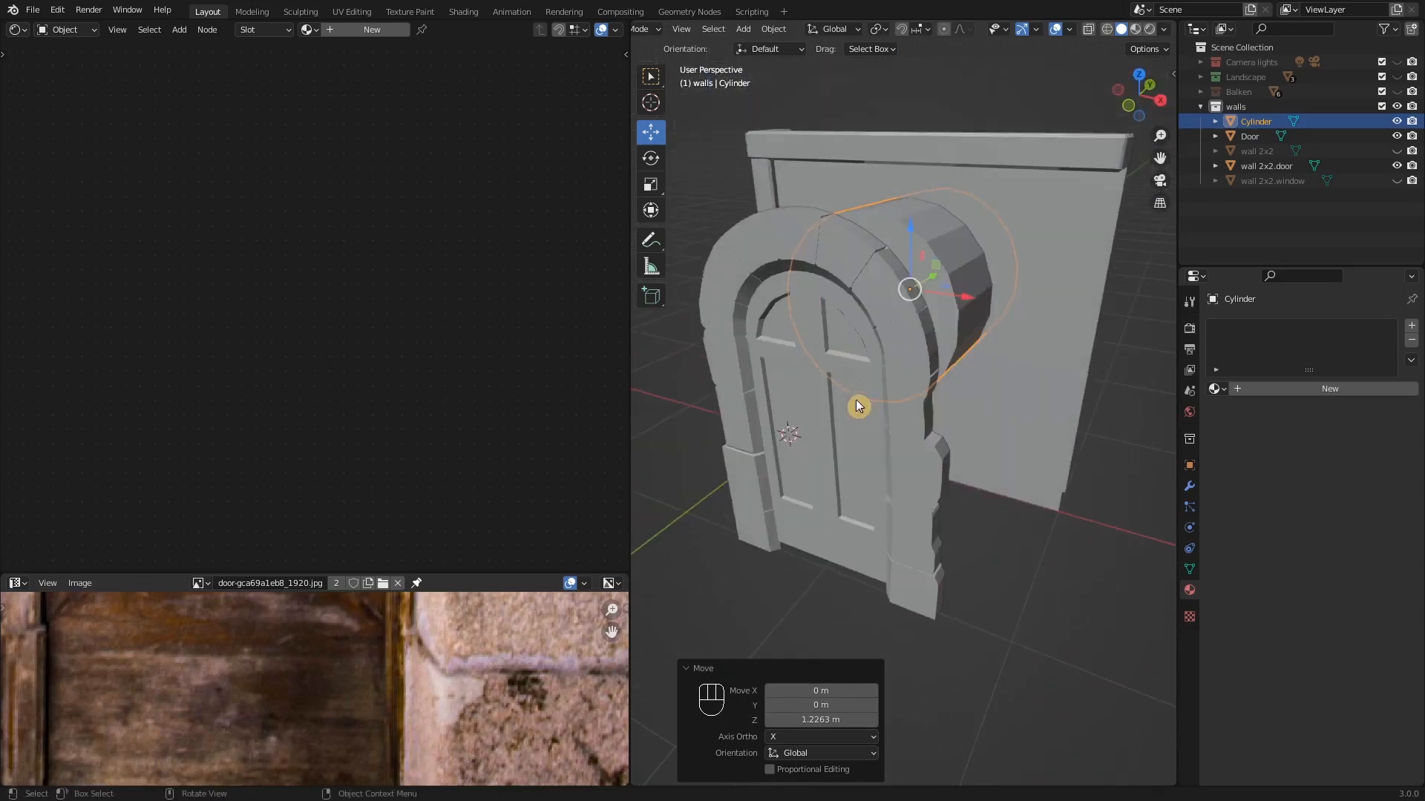
pyautogui.press('KP_1')
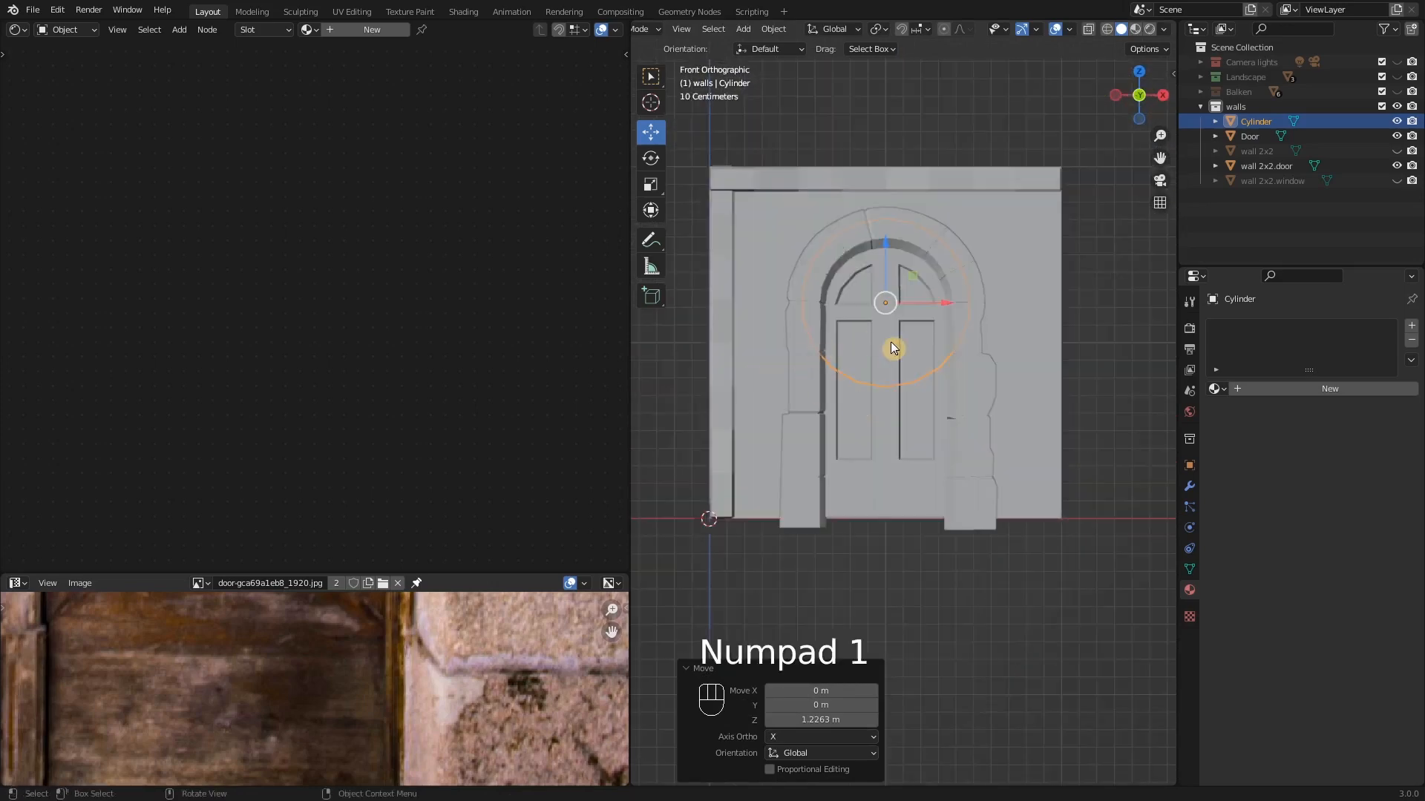
# - Edit the cylinder's mesh in face select mode and select the side face at mid-height
pyautogui.press('Tab')
pyautogui.moveTo(934, 346); pyautogui.dragTo(828, 342, button='middle')
pyautogui.click(928, 336)
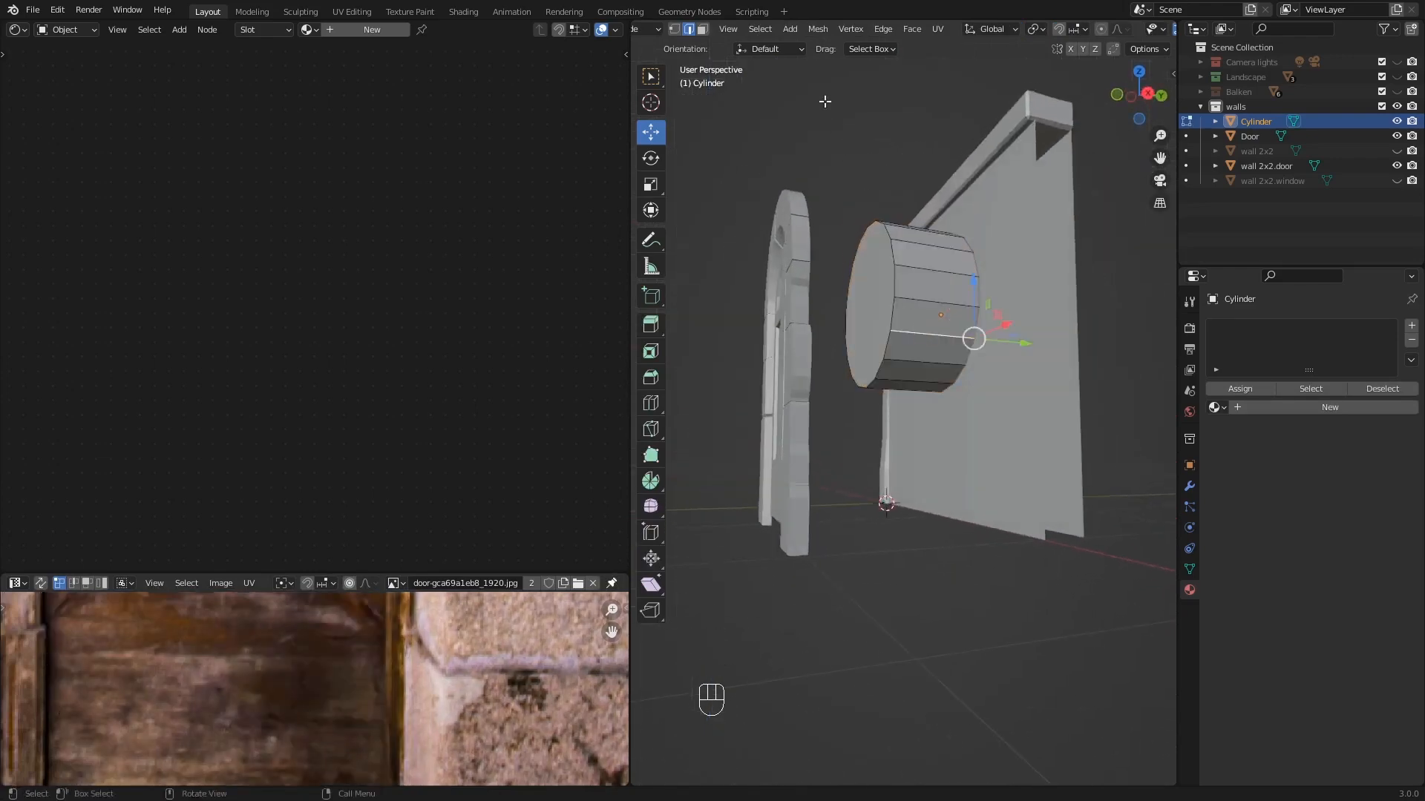
pyautogui.click(702, 29)
pyautogui.click(938, 317)
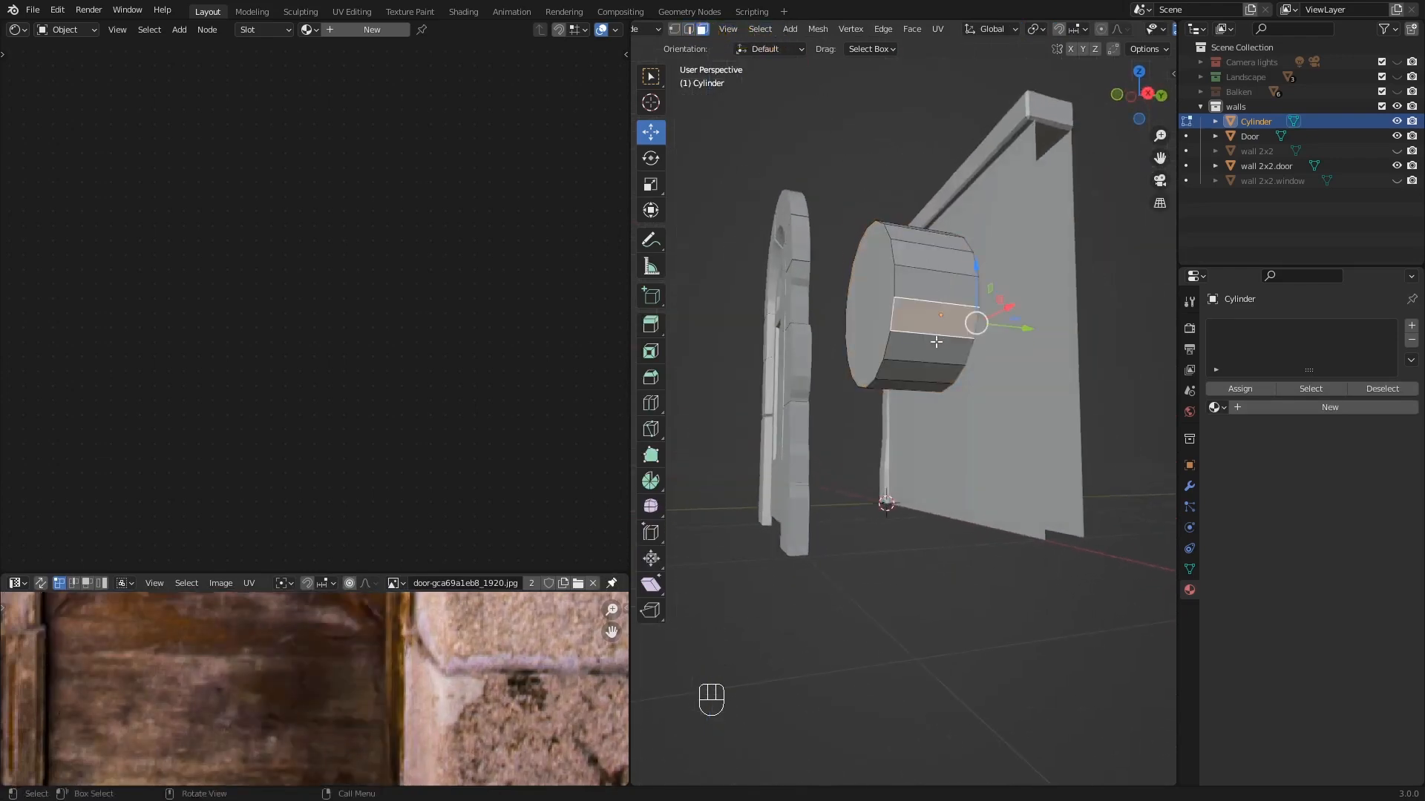
# - Extend the selection around the cylinder's lower half to the opposite side face and return to front view
pyautogui.keyDown('shift'); pyautogui.click(915, 366); pyautogui.keyUp('shift')
pyautogui.moveTo(869, 408); pyautogui.dragTo(1094, 423, button='middle')
pyautogui.keyDown('shift'); pyautogui.click(884, 419); pyautogui.keyUp('shift')
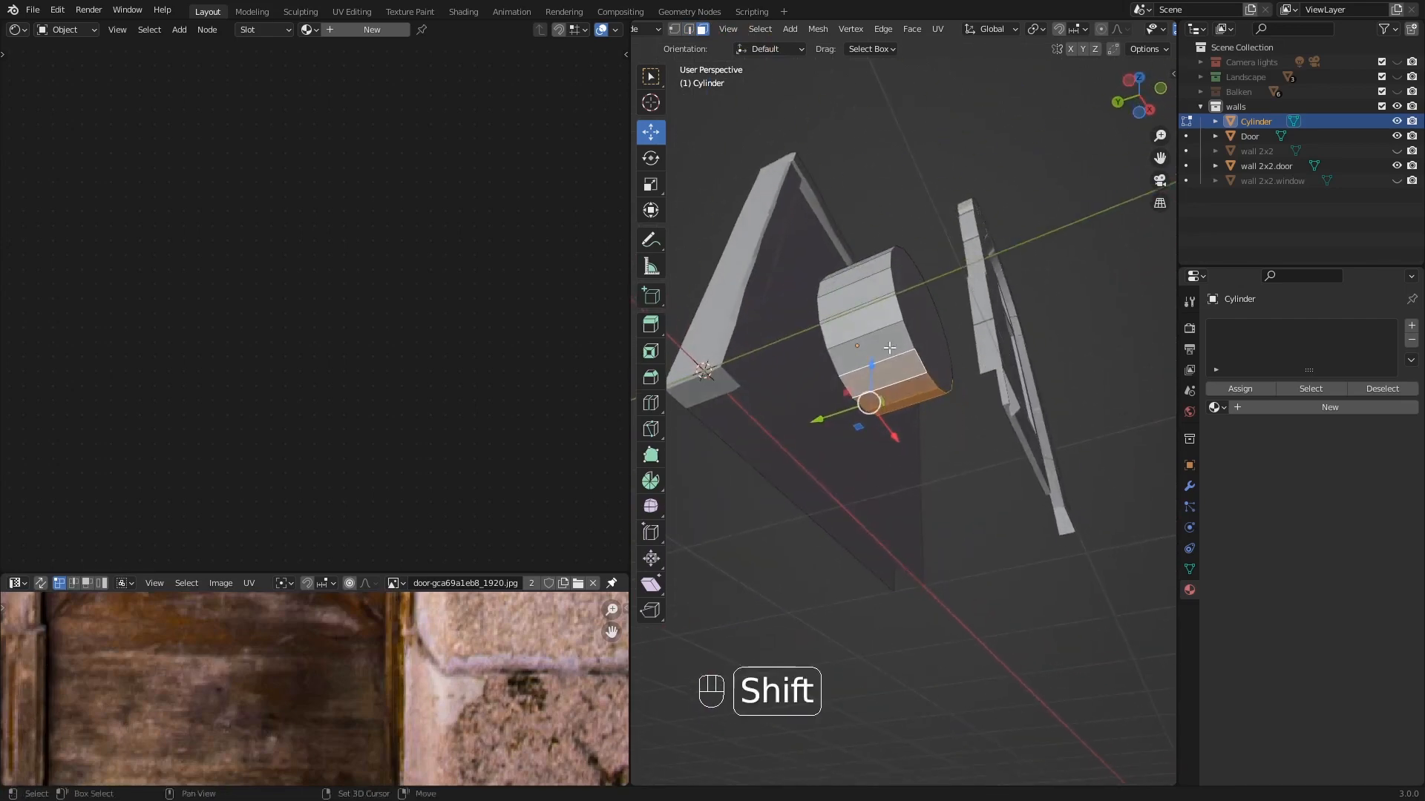
pyautogui.keyDown('shift'); pyautogui.click(861, 315); pyautogui.keyUp('shift')
pyautogui.keyDown('shift'); pyautogui.click(860, 316); pyautogui.keyUp('shift')
pyautogui.keyDown('shift'); pyautogui.click(861, 315); pyautogui.keyUp('shift')
pyautogui.moveTo(861, 315); pyautogui.dragTo(790, 396, button='middle')
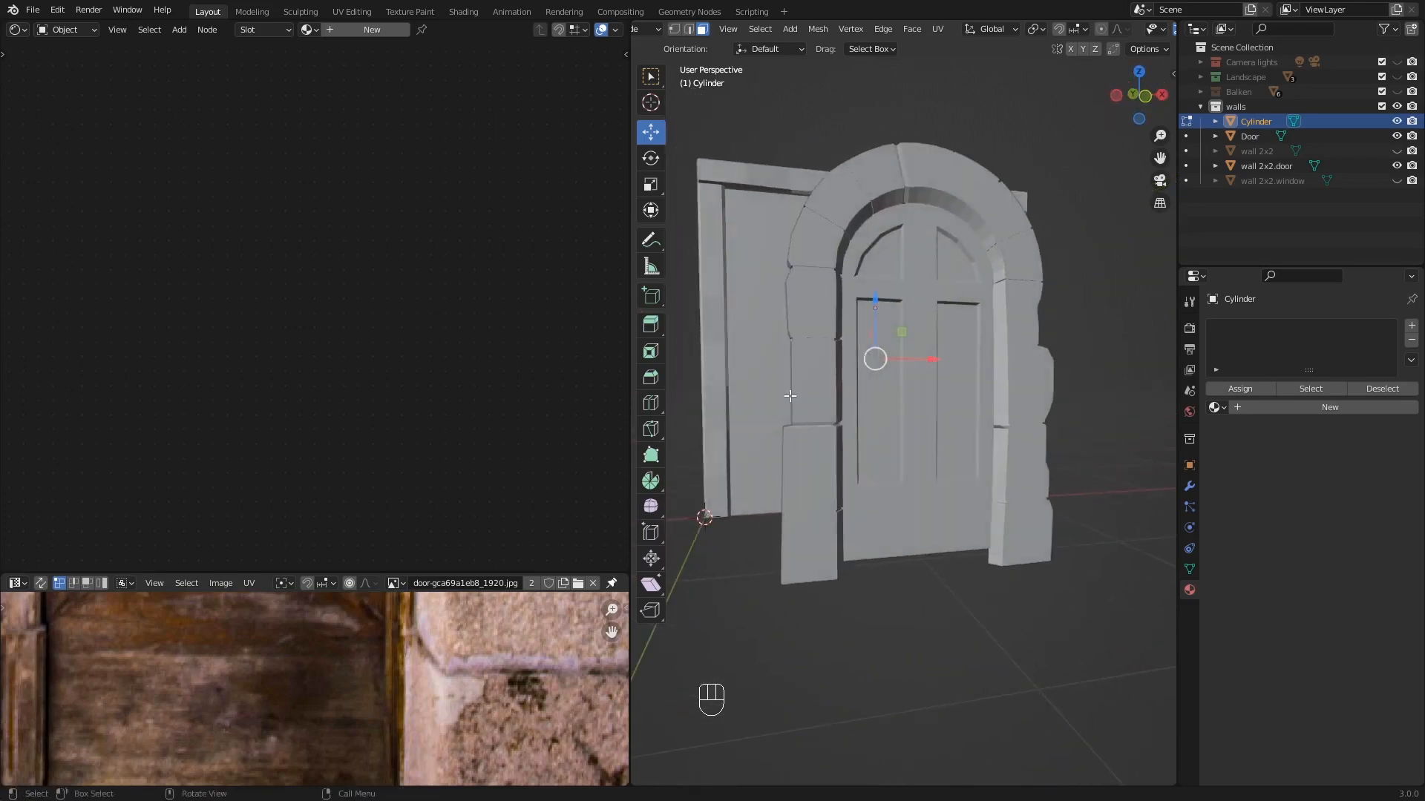
pyautogui.press('KP_1')
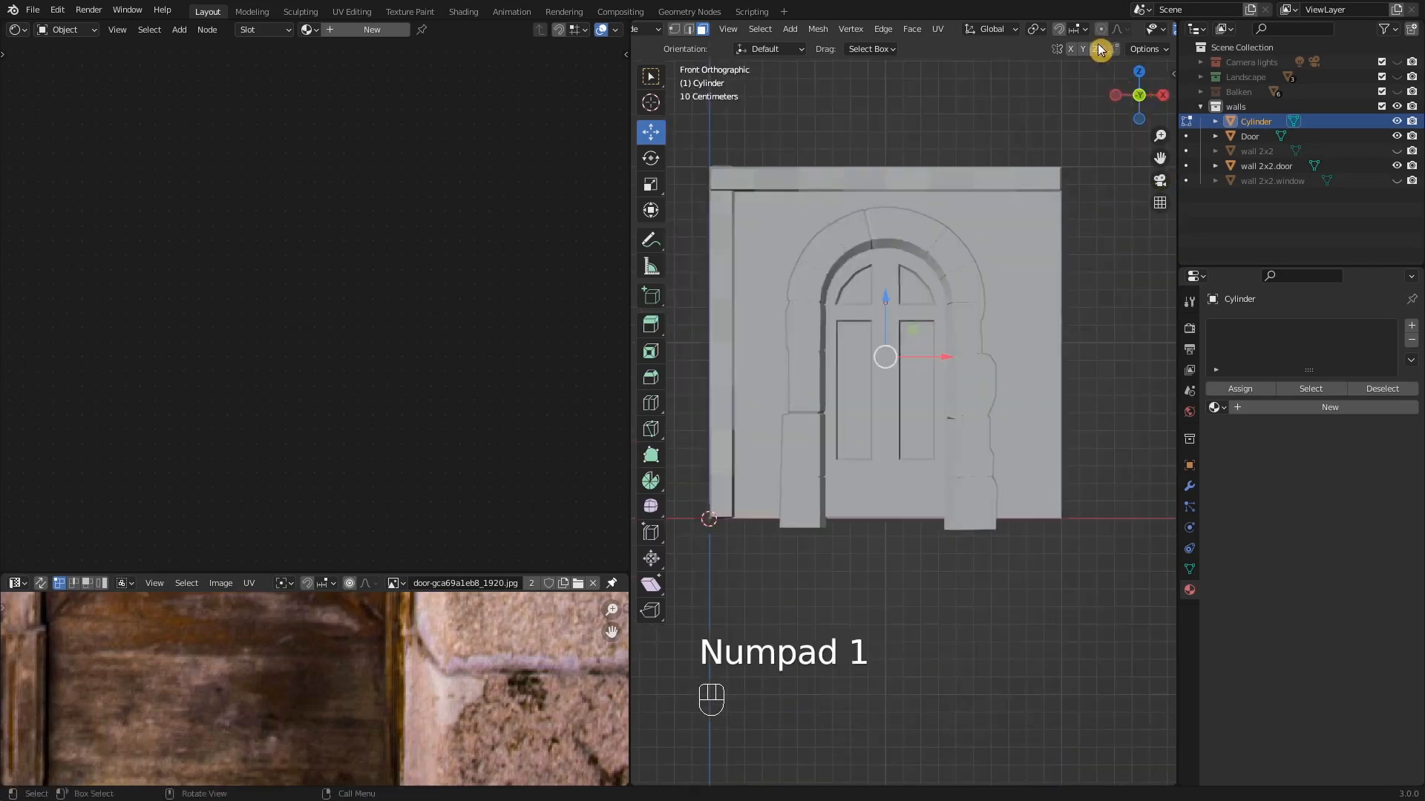
pyautogui.moveTo(1053, 41); pyautogui.dragTo(892, 41, button='middle')
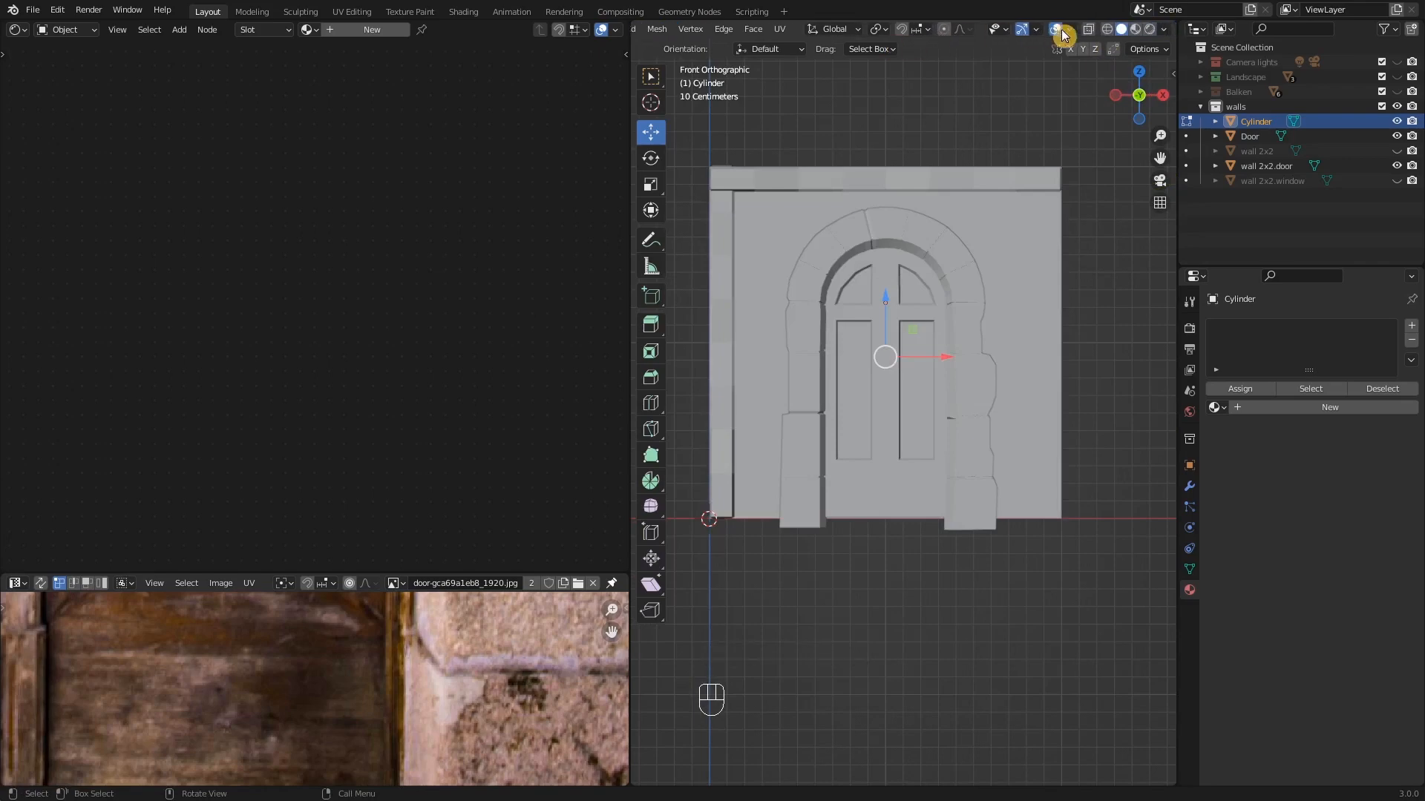
# - Turn on X-ray display and move the cylinder's selected lower half about 1.177 m down along Z
pyautogui.click(1092, 29)
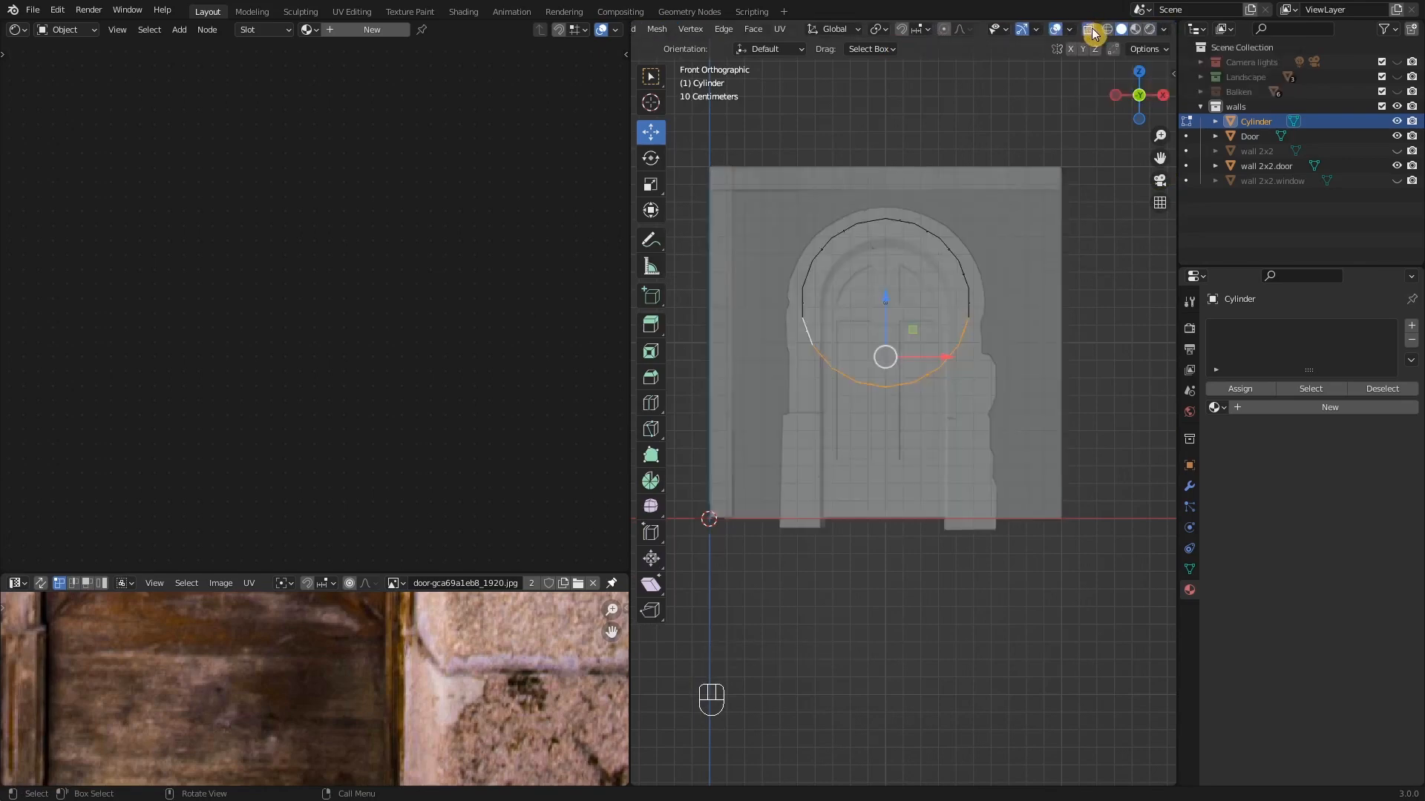
pyautogui.scroll(1, 896, 366)
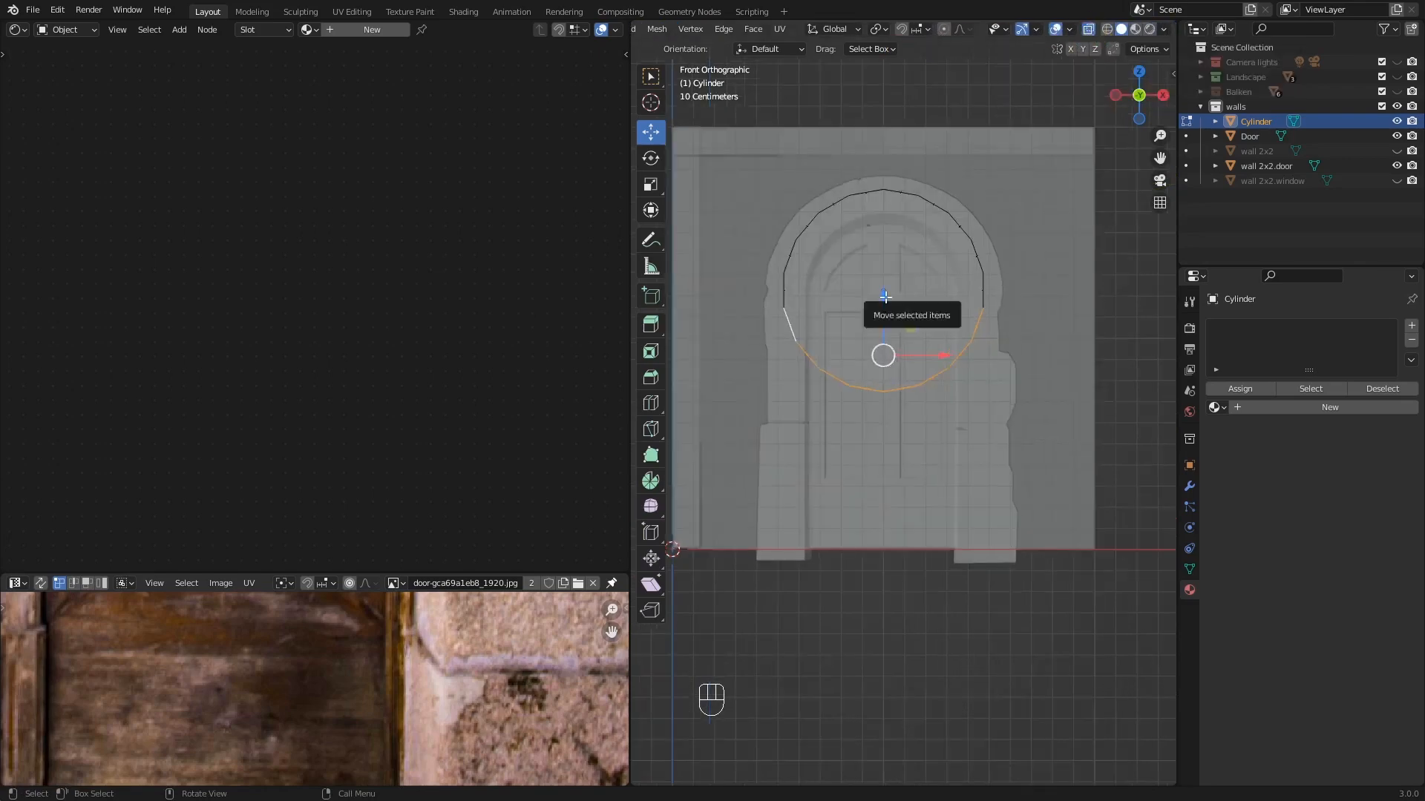
pyautogui.moveTo(884, 294); pyautogui.dragTo(861, 547)
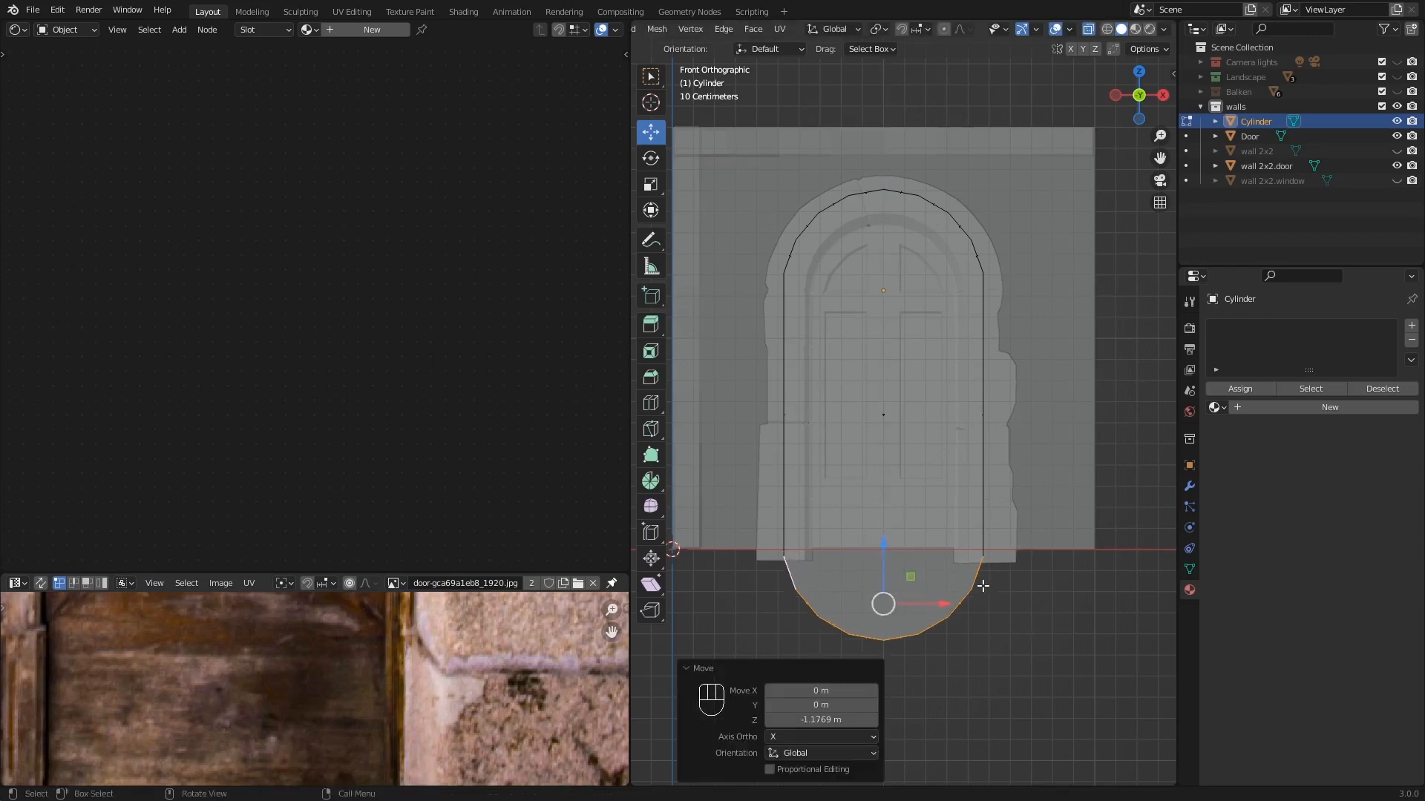
# - Flatten the cutter's lower faces by scaling to 0 along Z, raise them about 0.225 m, and return to Object Mode
pyautogui.press('s')
pyautogui.write('z')
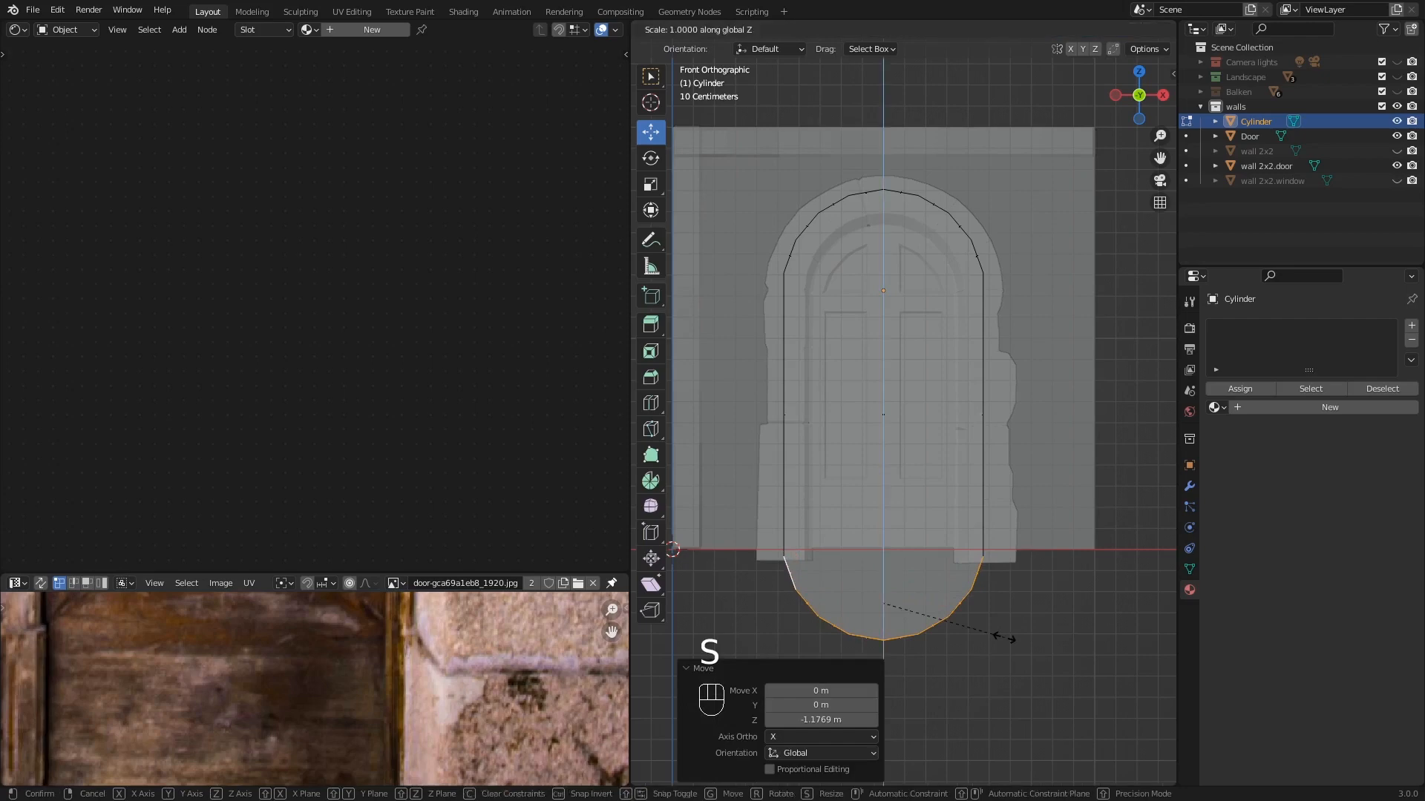
pyautogui.write('0')
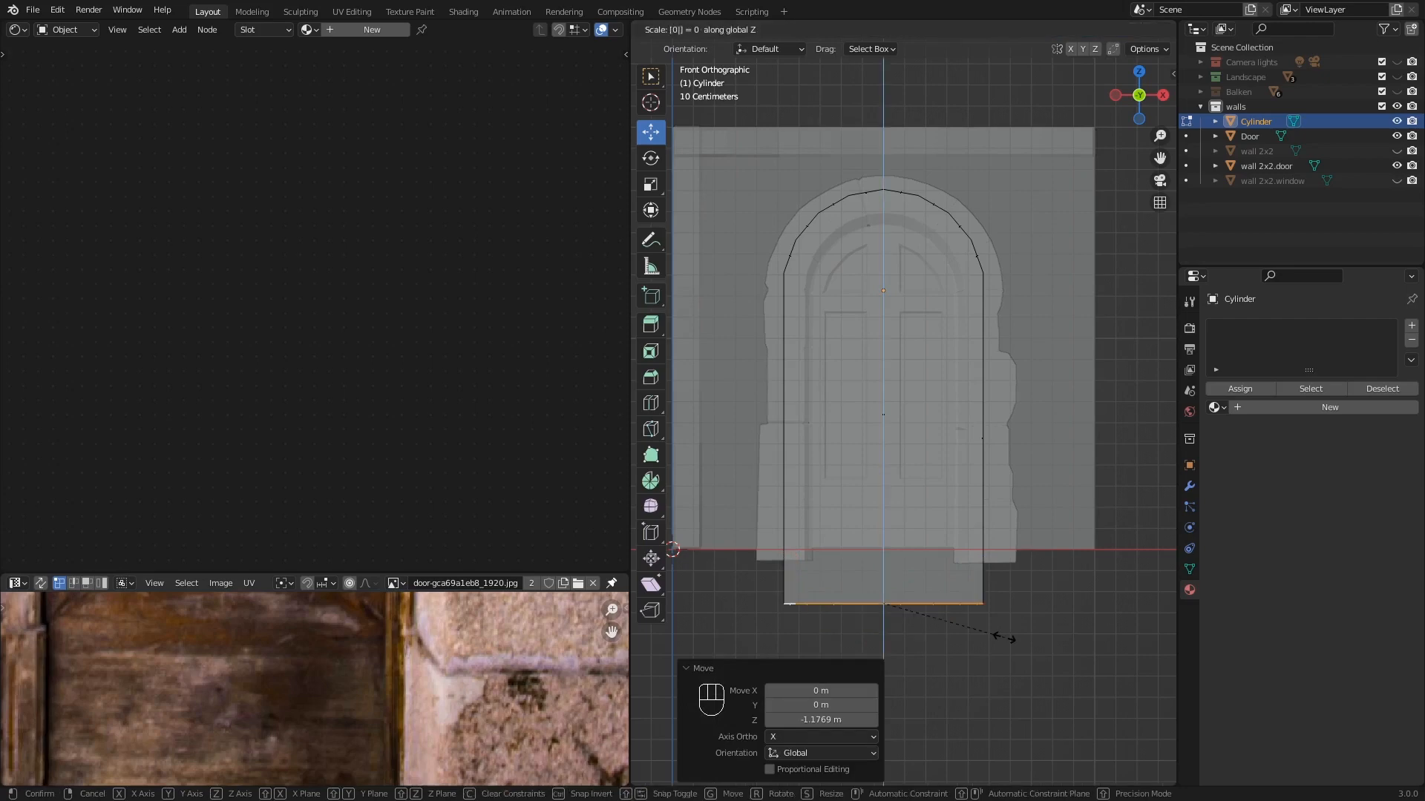
pyautogui.press('Return')
pyautogui.moveTo(883, 548); pyautogui.dragTo(879, 492)
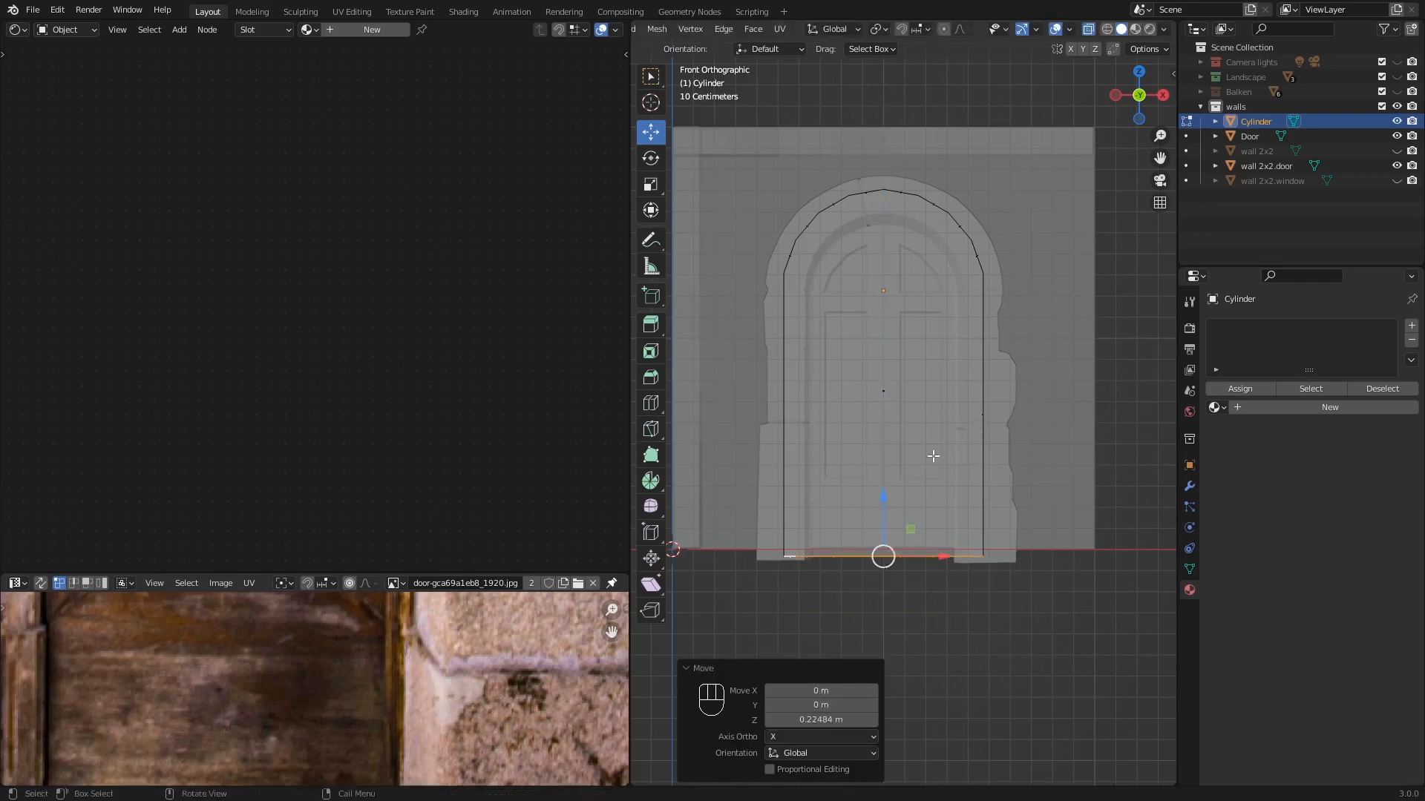
pyautogui.scroll(-2, 930, 445)
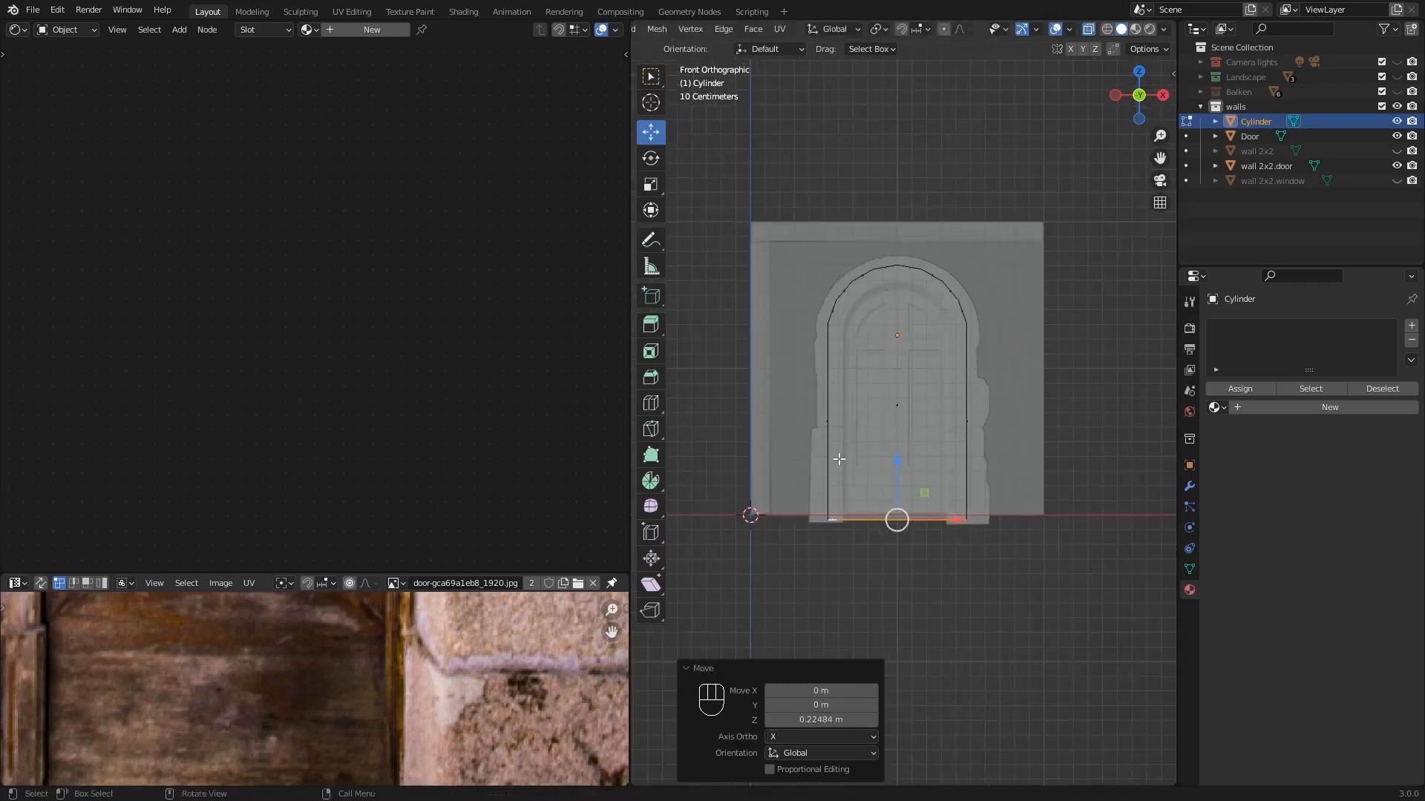
pyautogui.scroll(2, 841, 500)
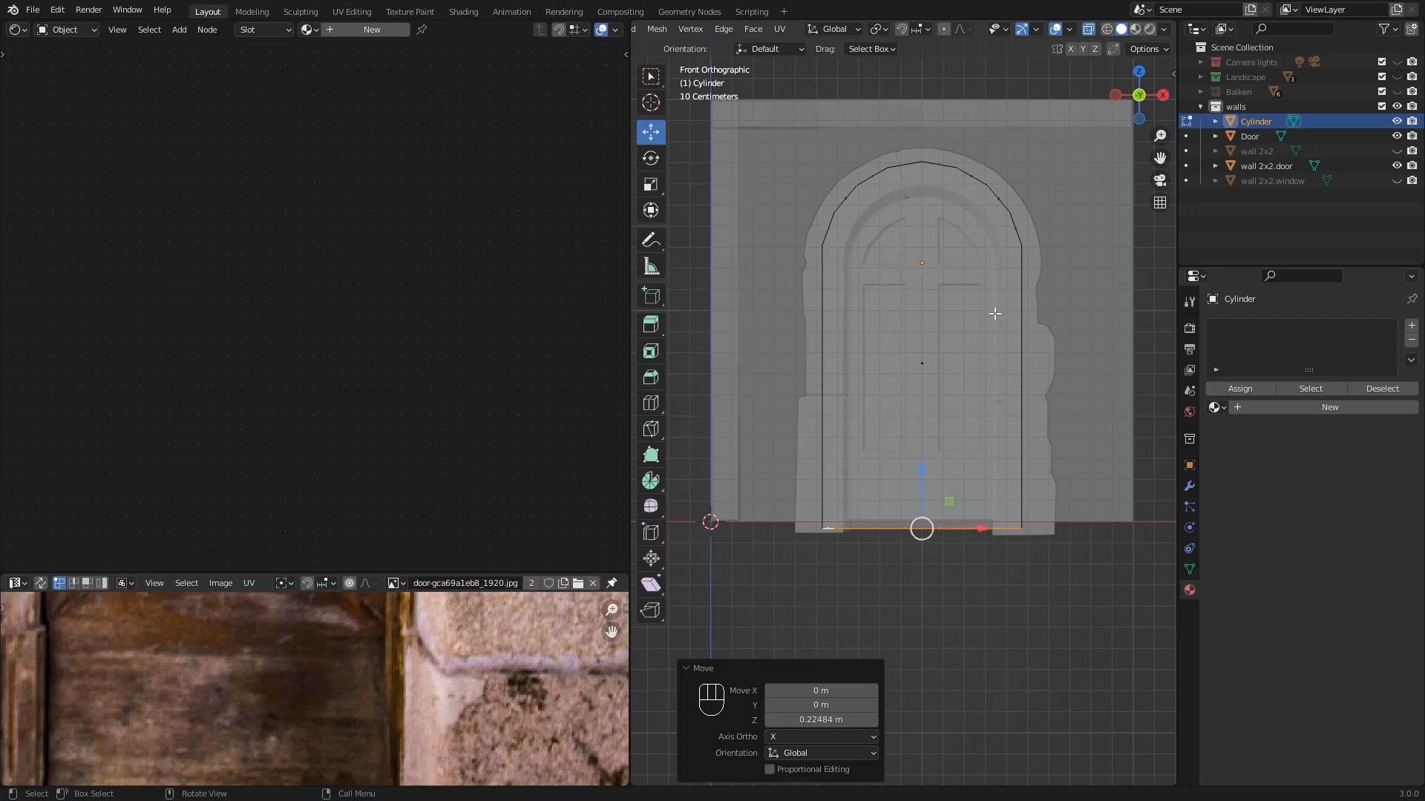
pyautogui.moveTo(969, 290); pyautogui.dragTo(902, 377, button='middle')
pyautogui.press('Tab')
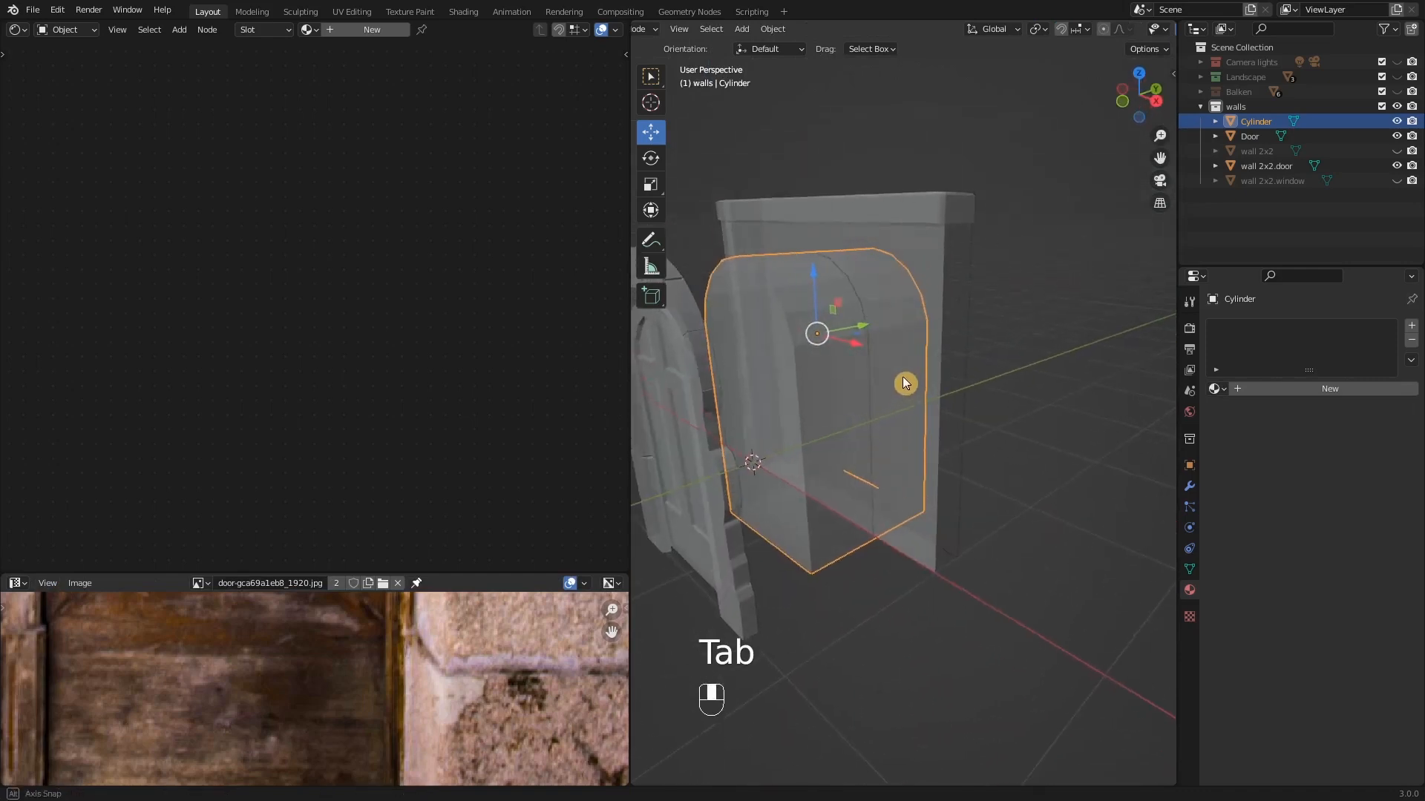
pyautogui.moveTo(888, 306)
pyautogui.mouseDown(button='middle')
pyautogui.moveTo(863, 327)
pyautogui.moveTo(903, 327)
pyautogui.mouseUp(button='middle')
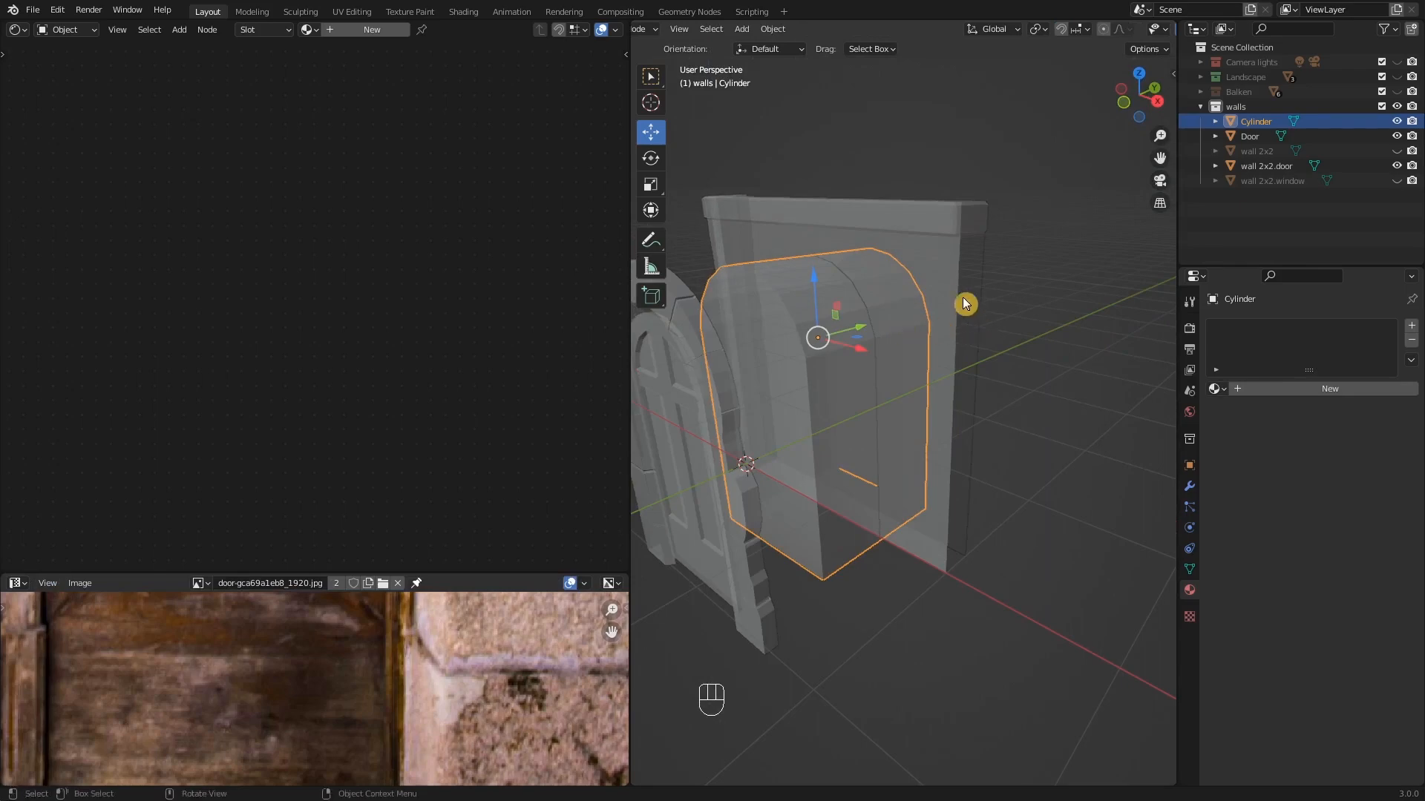
# - Turn off X-ray display and add a Difference Boolean modifier to wall 2x2.door with the Cylinder as its object
pyautogui.click(933, 236)
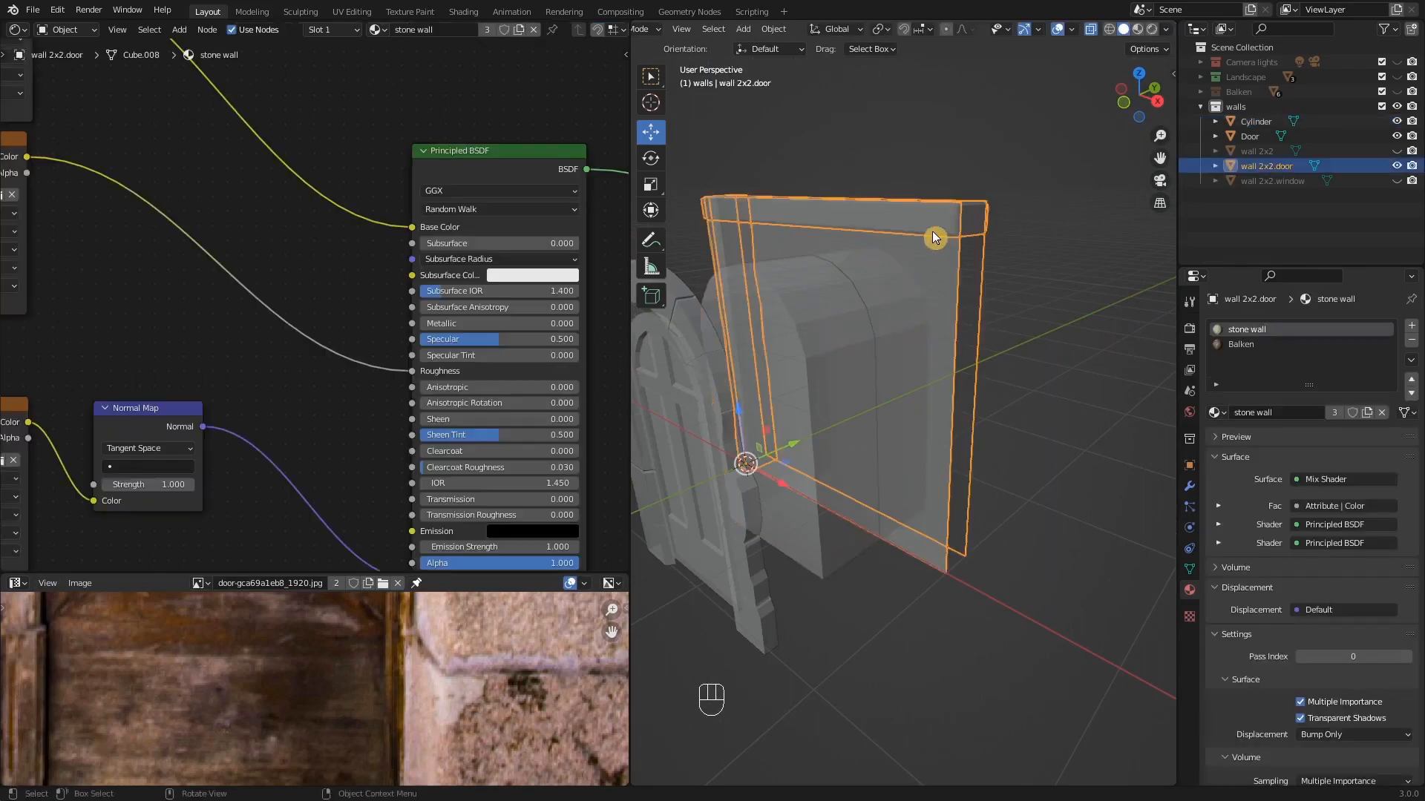
pyautogui.click(1089, 29)
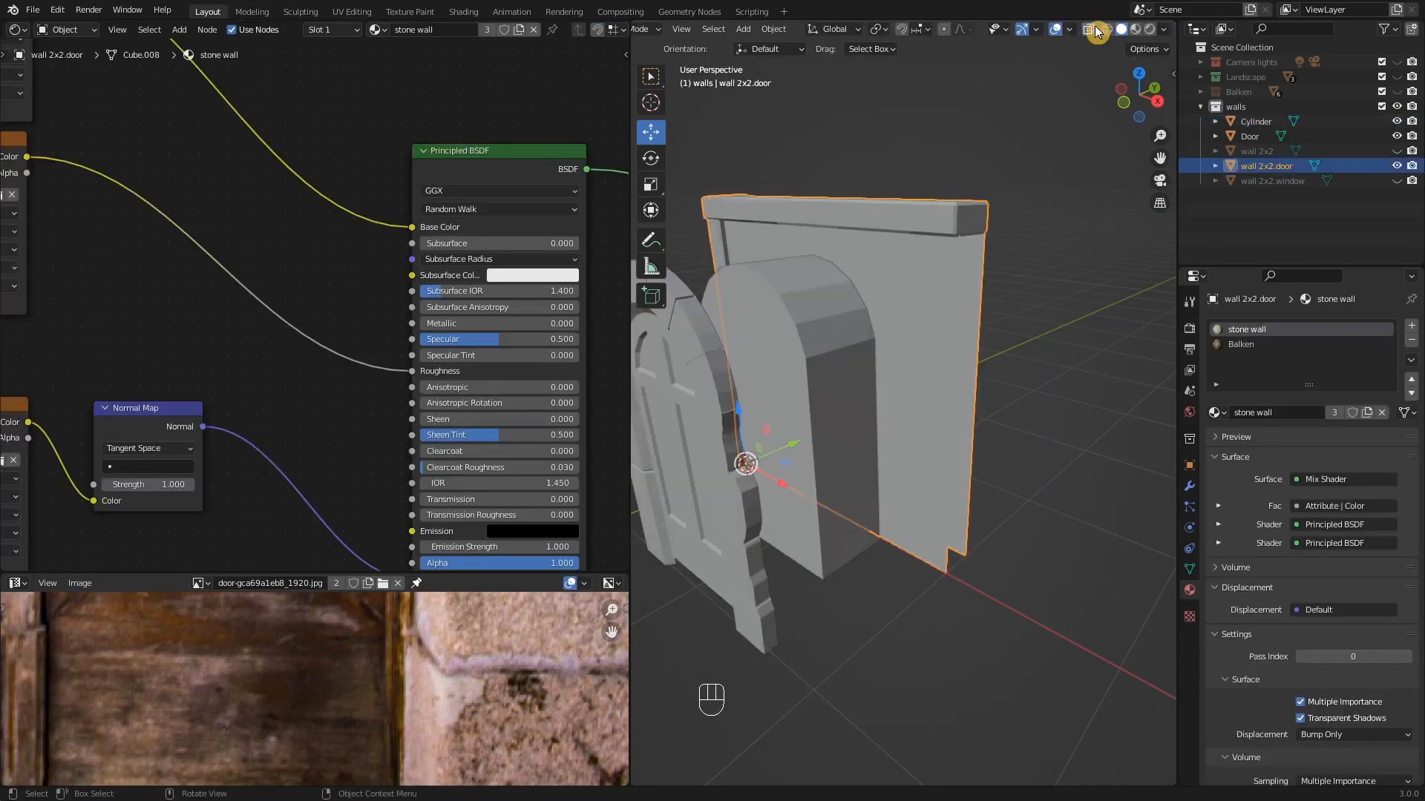
pyautogui.moveTo(917, 298); pyautogui.dragTo(936, 291, button='middle')
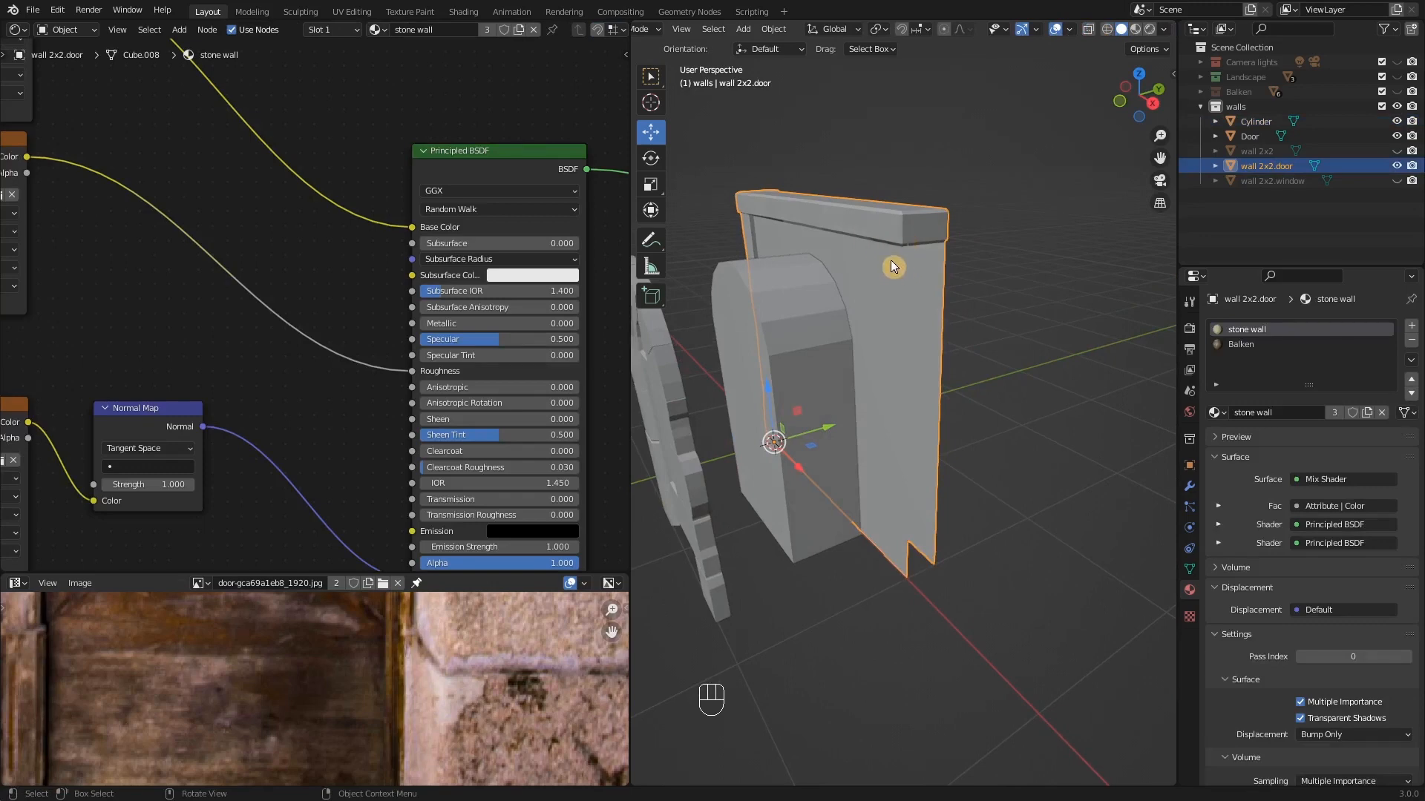
pyautogui.click(1191, 487)
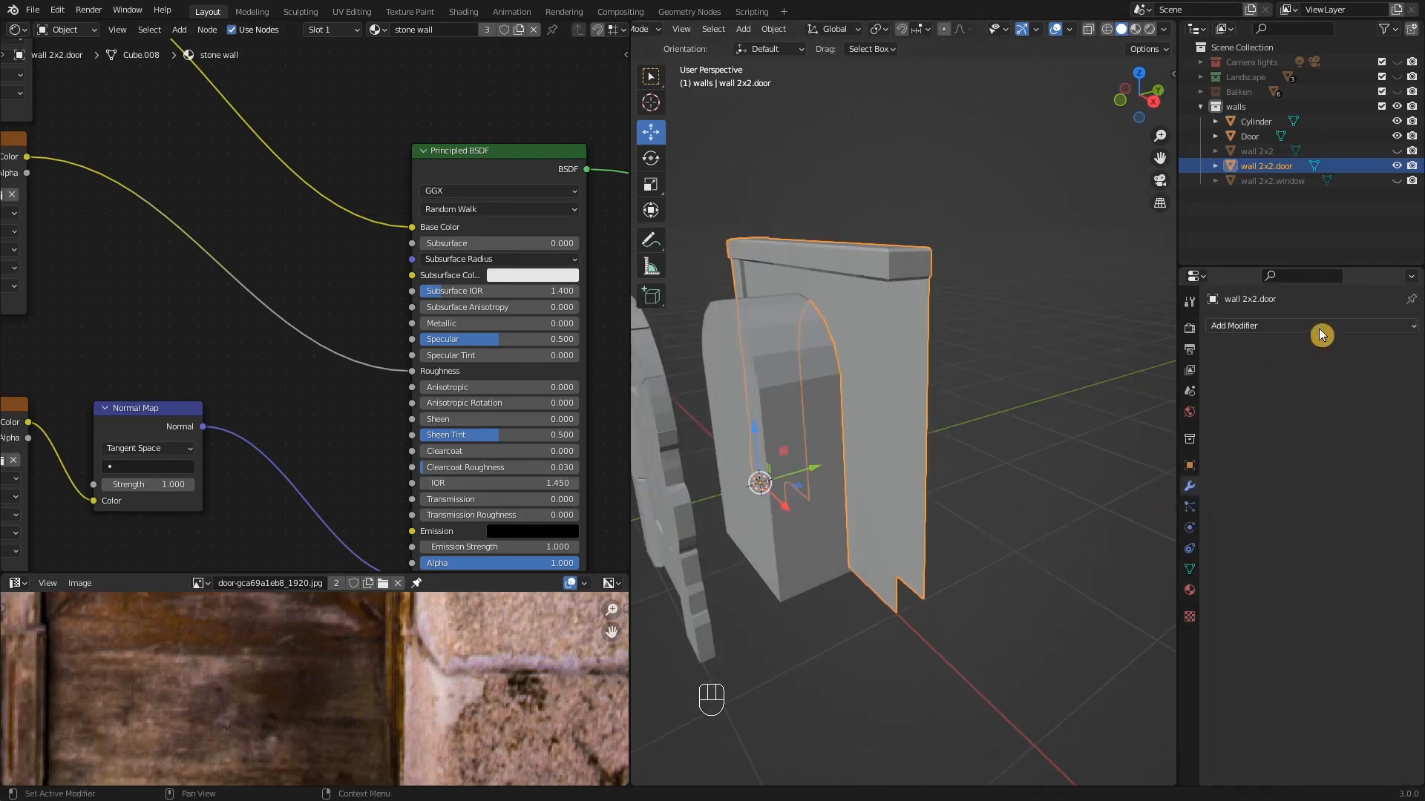
pyautogui.click(1320, 328)
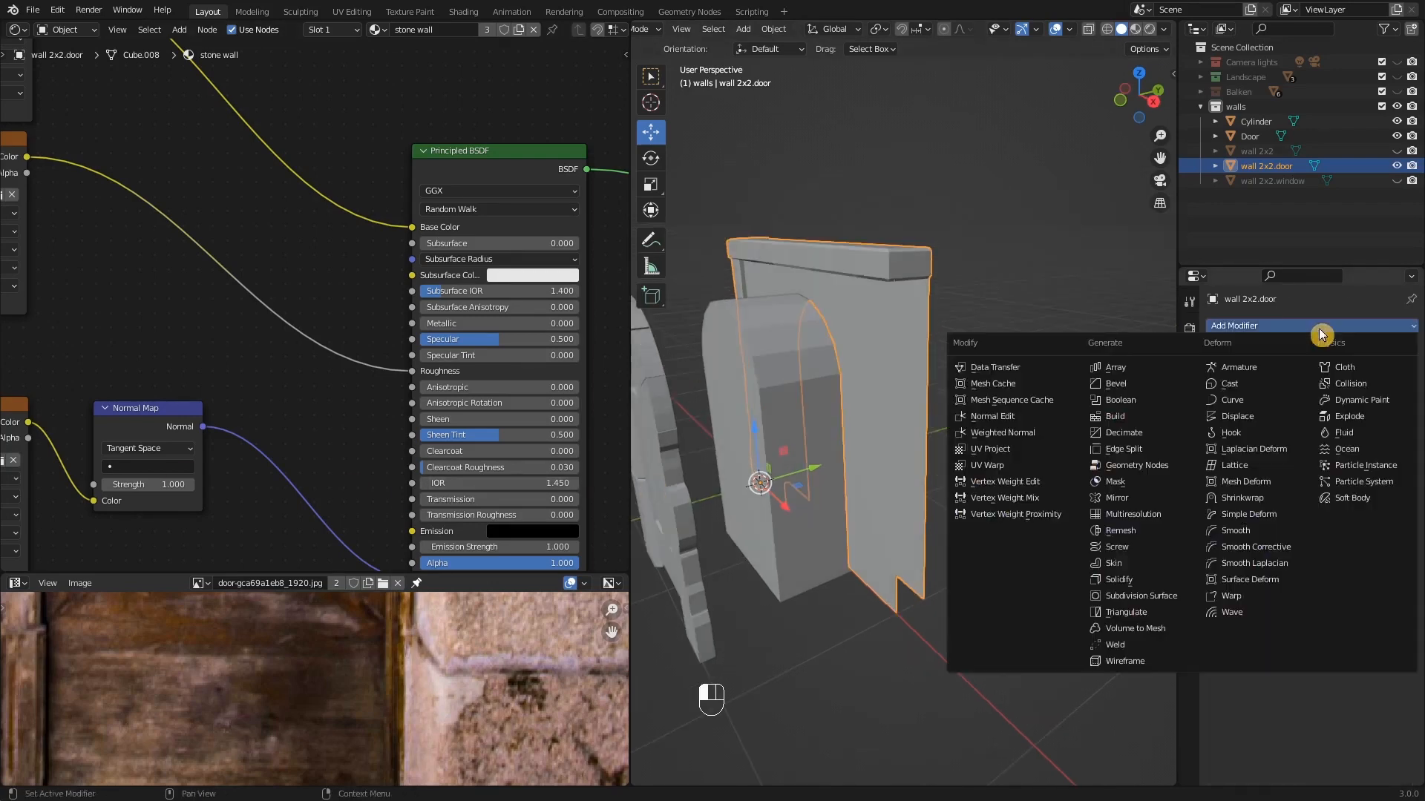
pyautogui.click(1125, 402)
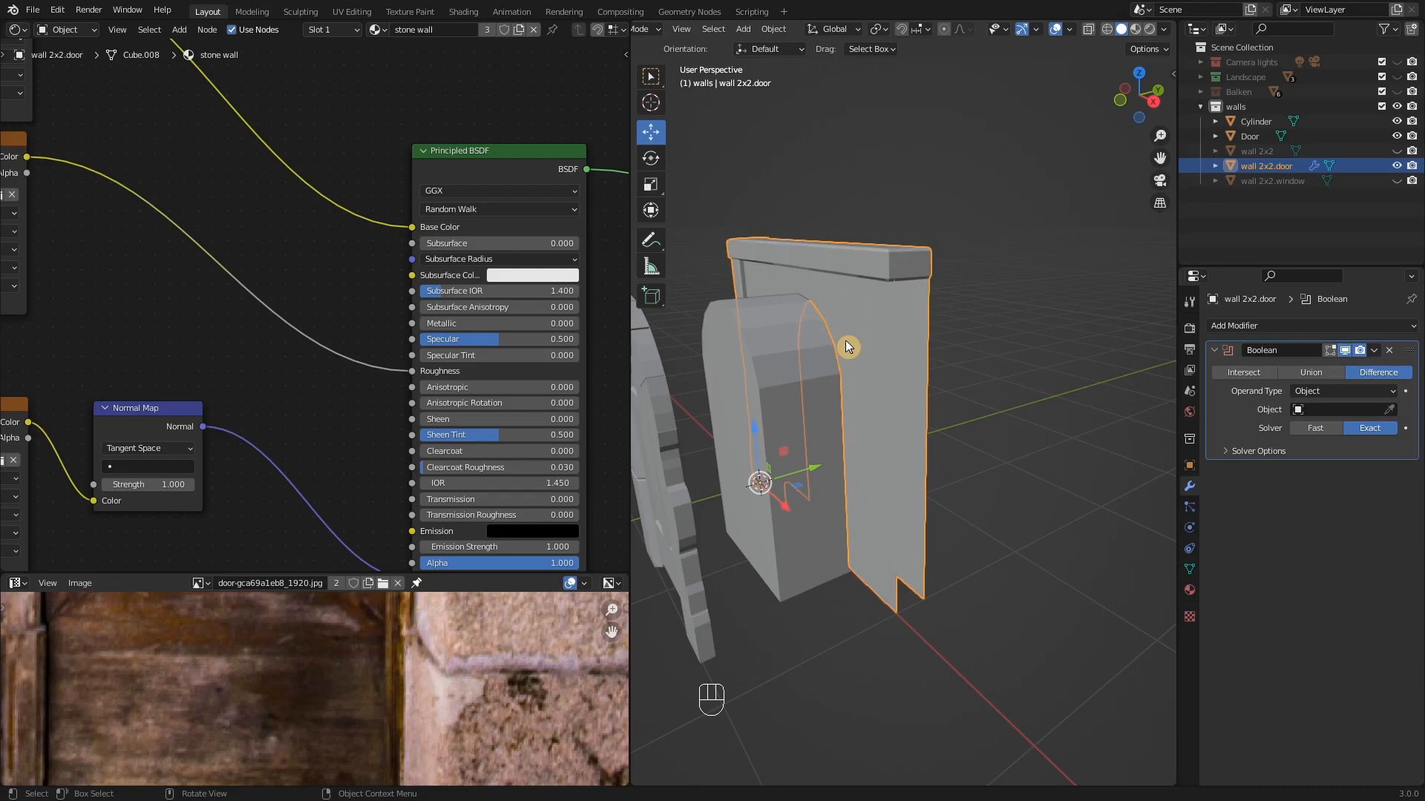
pyautogui.click(1390, 414)
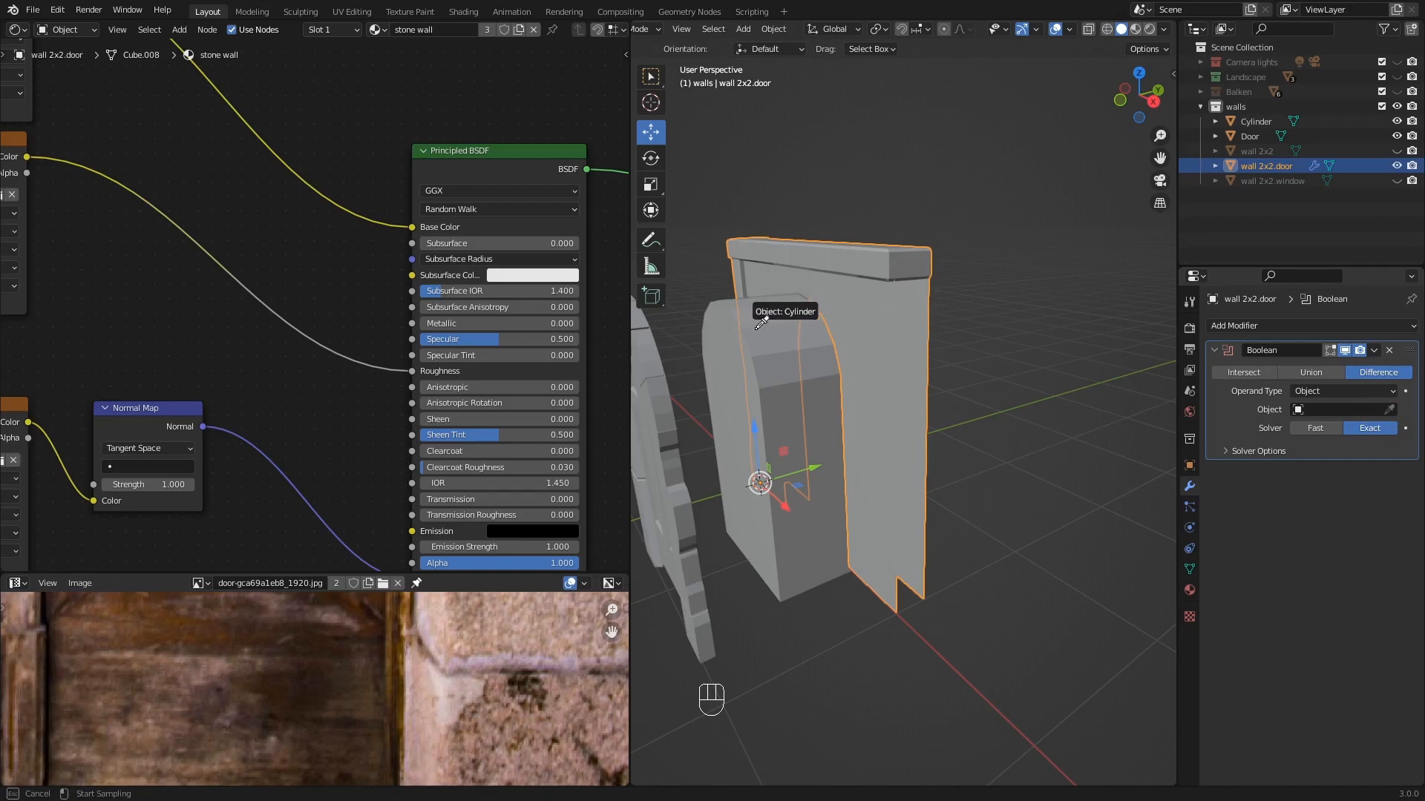
pyautogui.click(760, 324)
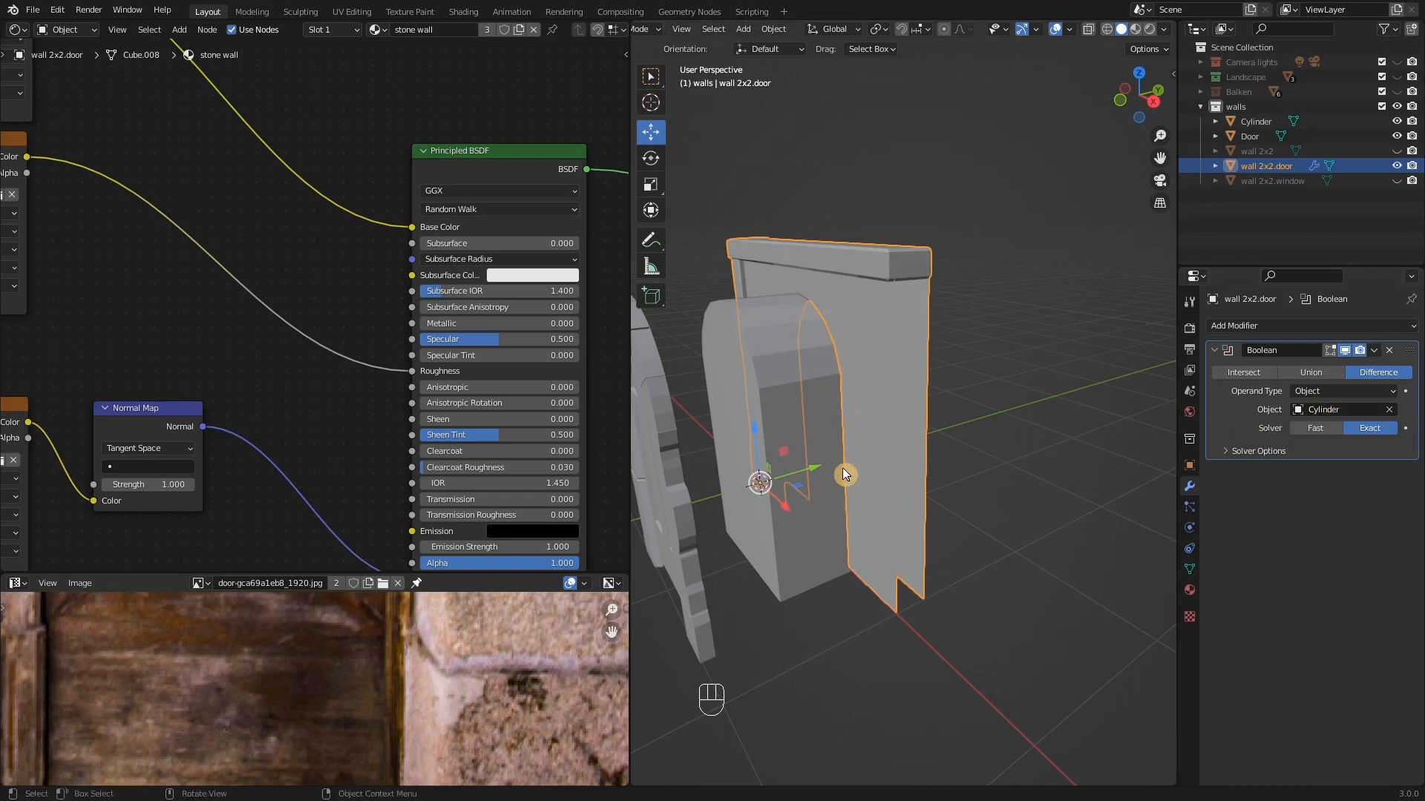
# - Apply the wall's Boolean modifier and delete the Cylinder cutter
pyautogui.moveTo(843, 398); pyautogui.dragTo(883, 337, button='middle')
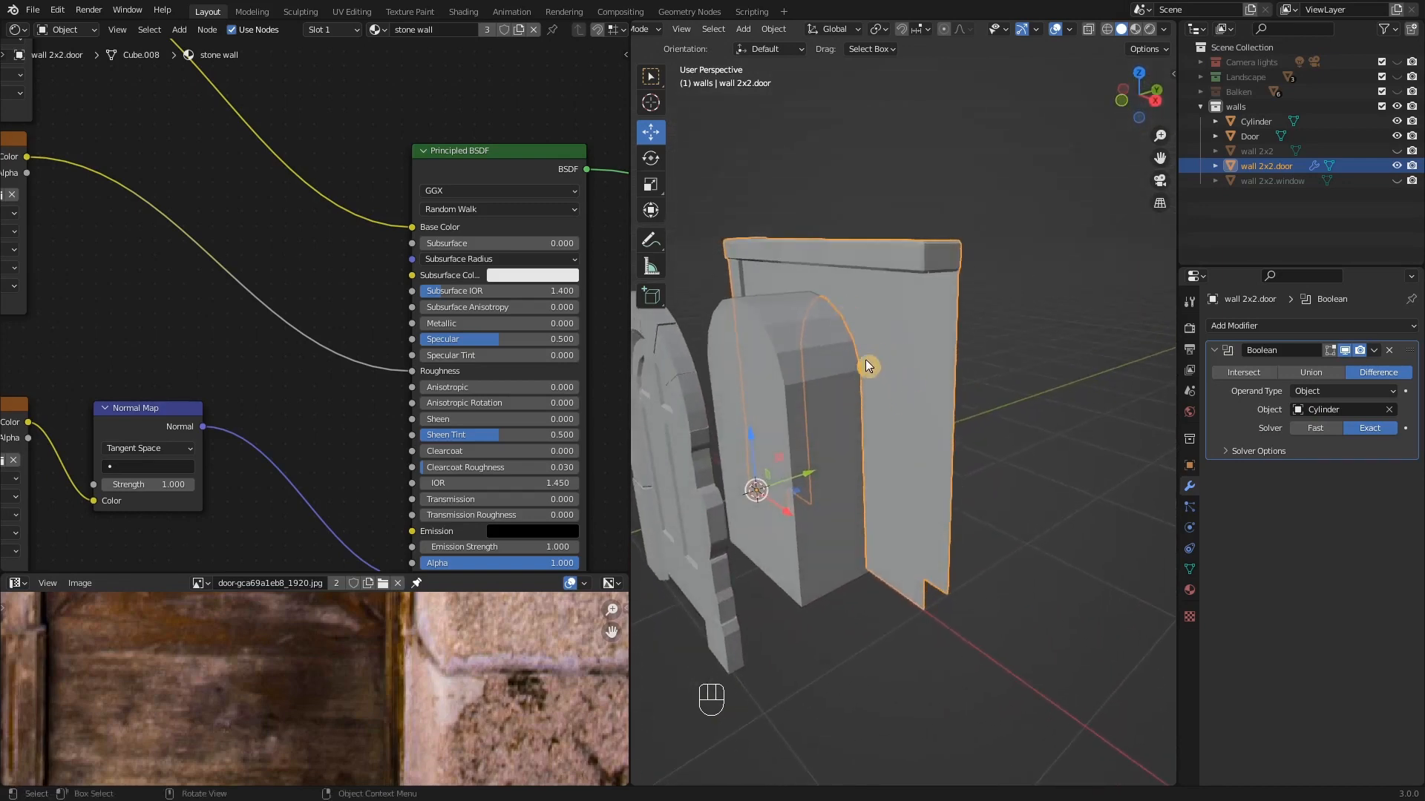
pyautogui.moveTo(851, 375); pyautogui.dragTo(788, 375, button='middle')
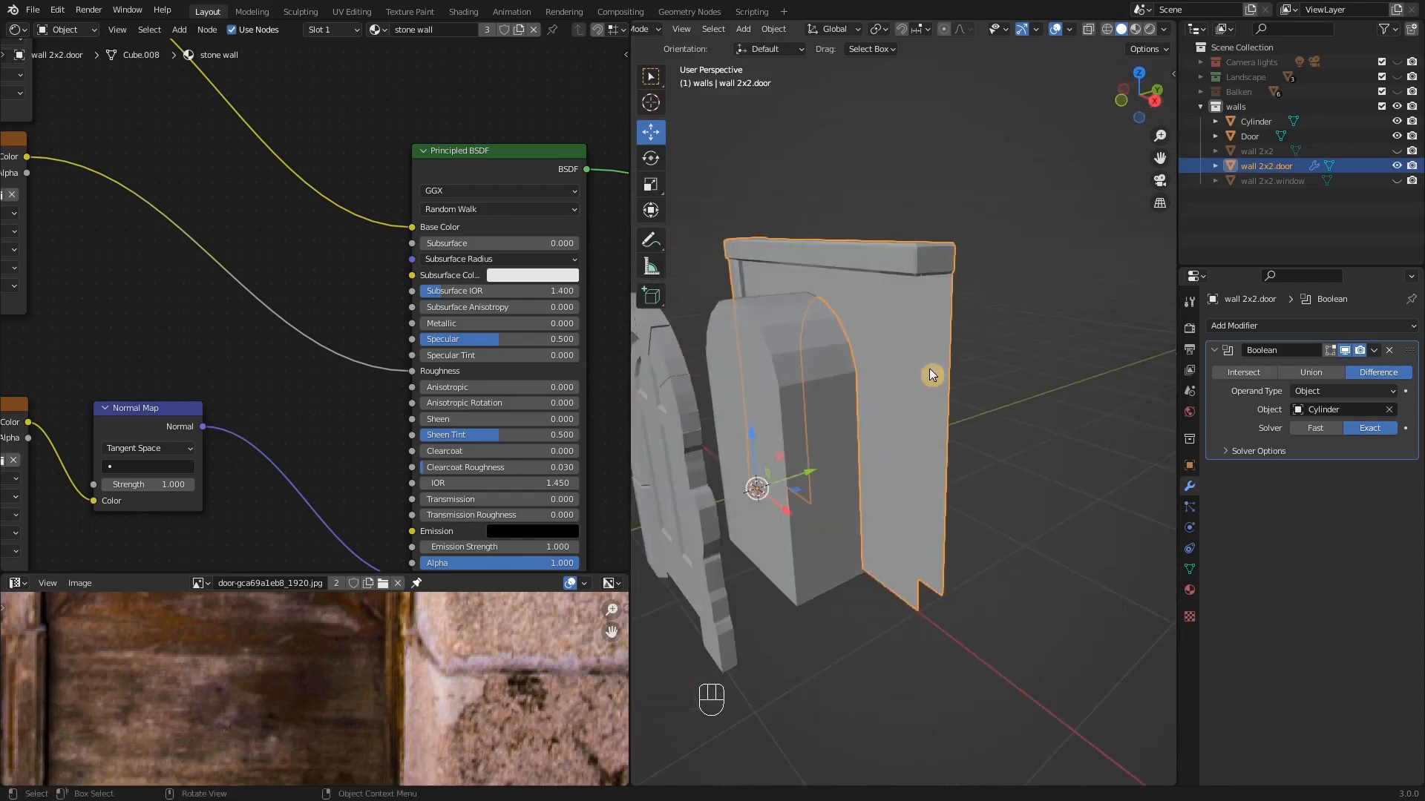
pyautogui.moveTo(898, 371); pyautogui.dragTo(935, 367, button='middle')
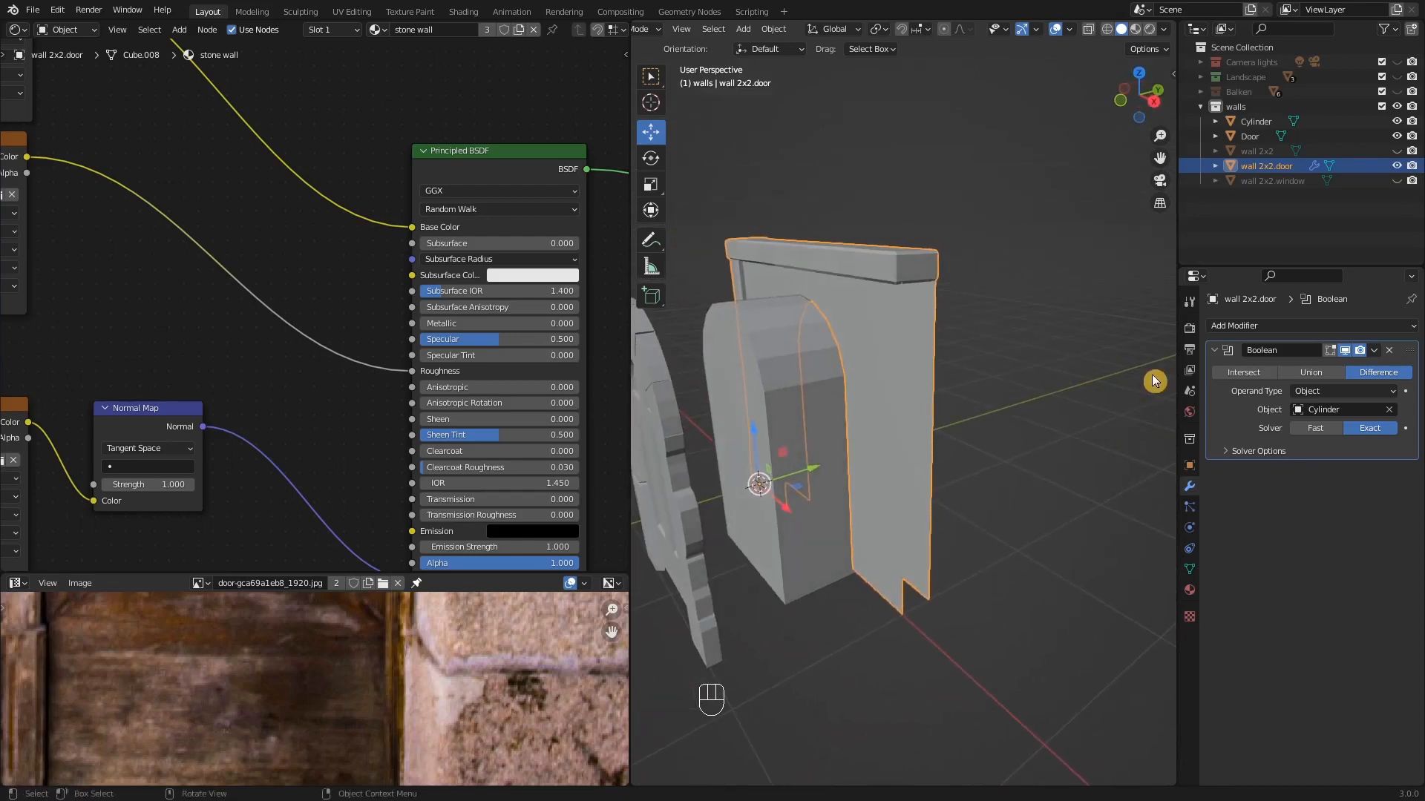
pyautogui.click(1374, 350)
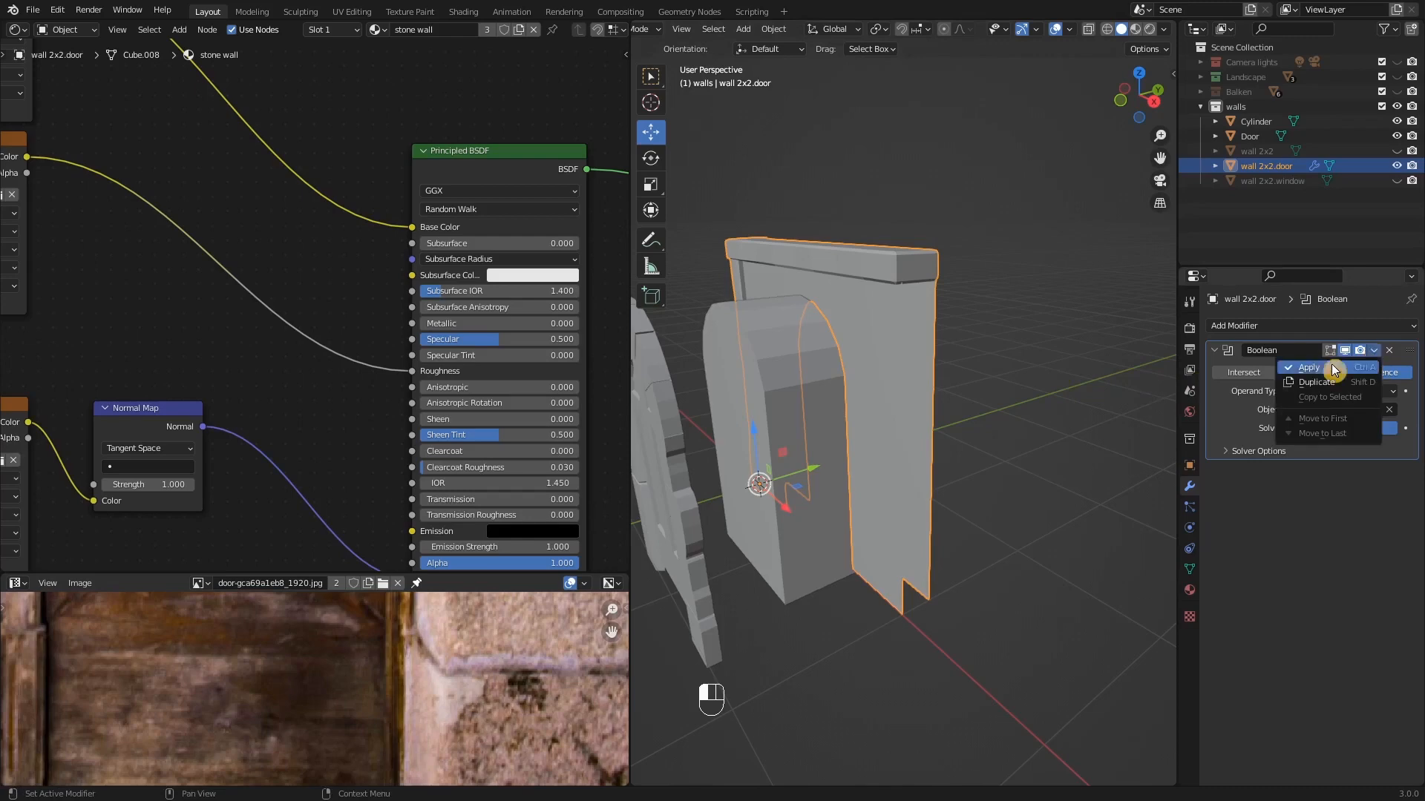
pyautogui.click(1308, 371)
pyautogui.click(777, 348)
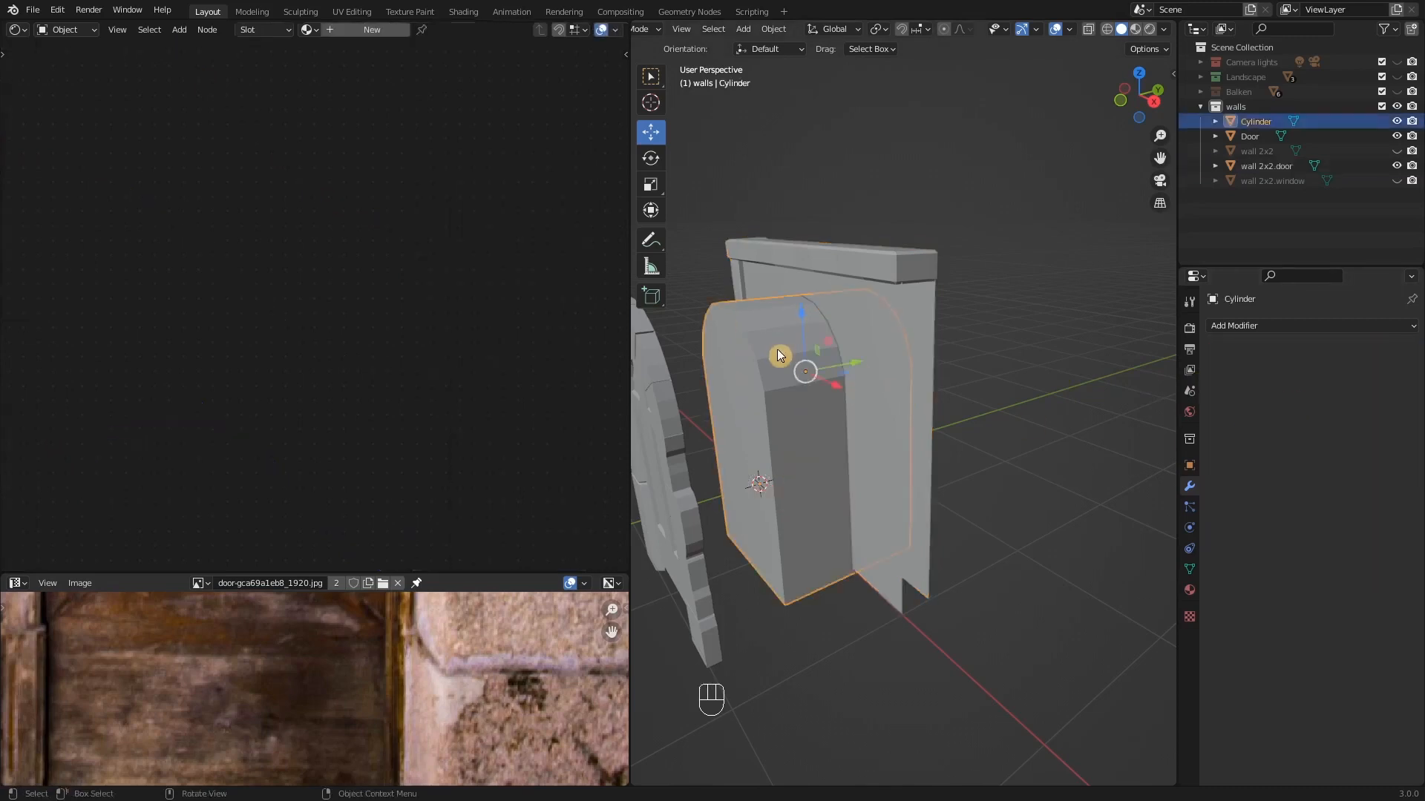
pyautogui.press('Delete')
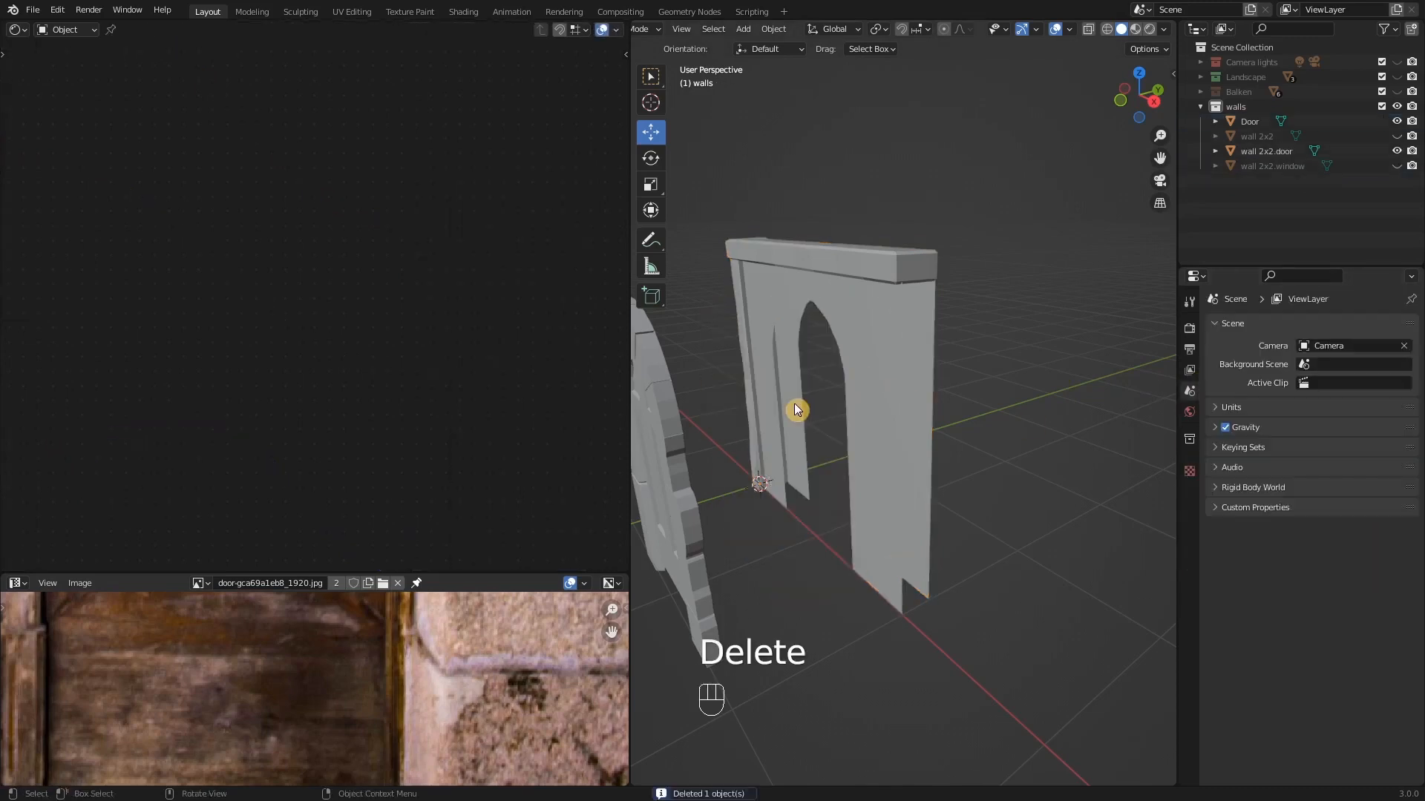
# - Move the door 1 m along Y into the wall opening and shift it back about 0.022 m along Y
pyautogui.moveTo(795, 410); pyautogui.dragTo(811, 439, button='middle')
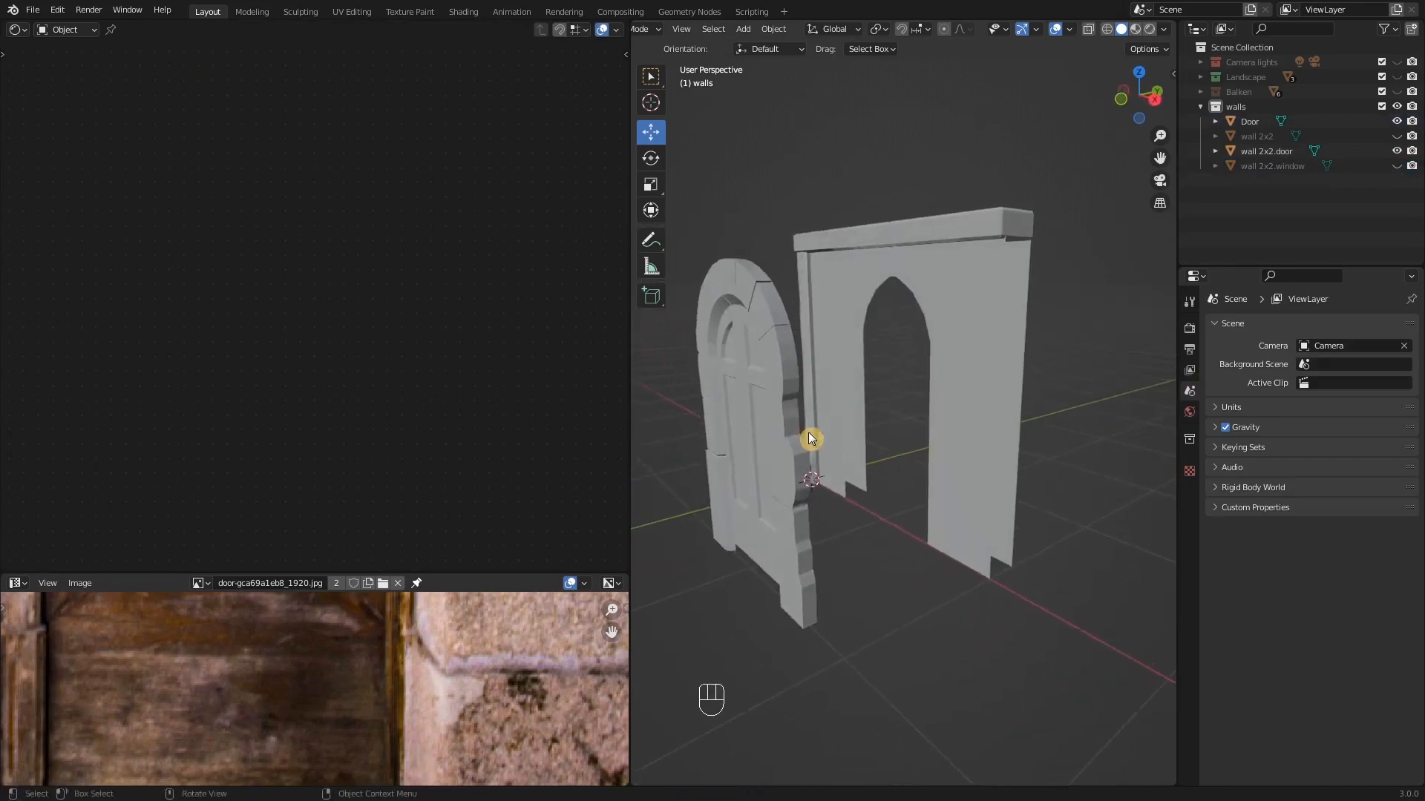
pyautogui.click(772, 319)
pyautogui.moveTo(889, 415); pyautogui.dragTo(856, 452, button='middle')
pyautogui.moveTo(806, 553); pyautogui.dragTo(888, 524)
pyautogui.moveTo(888, 523); pyautogui.dragTo(935, 526, button='middle')
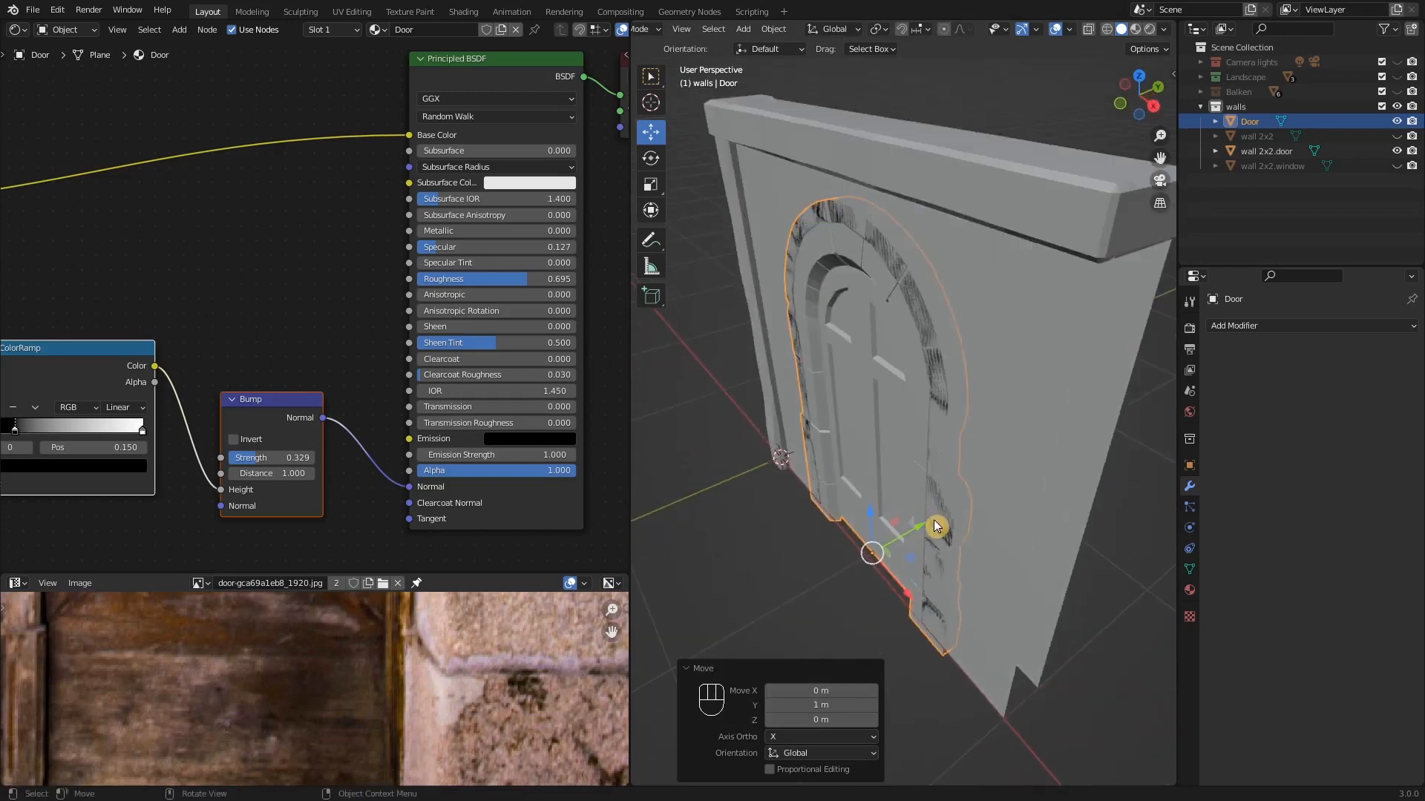
pyautogui.press('g')
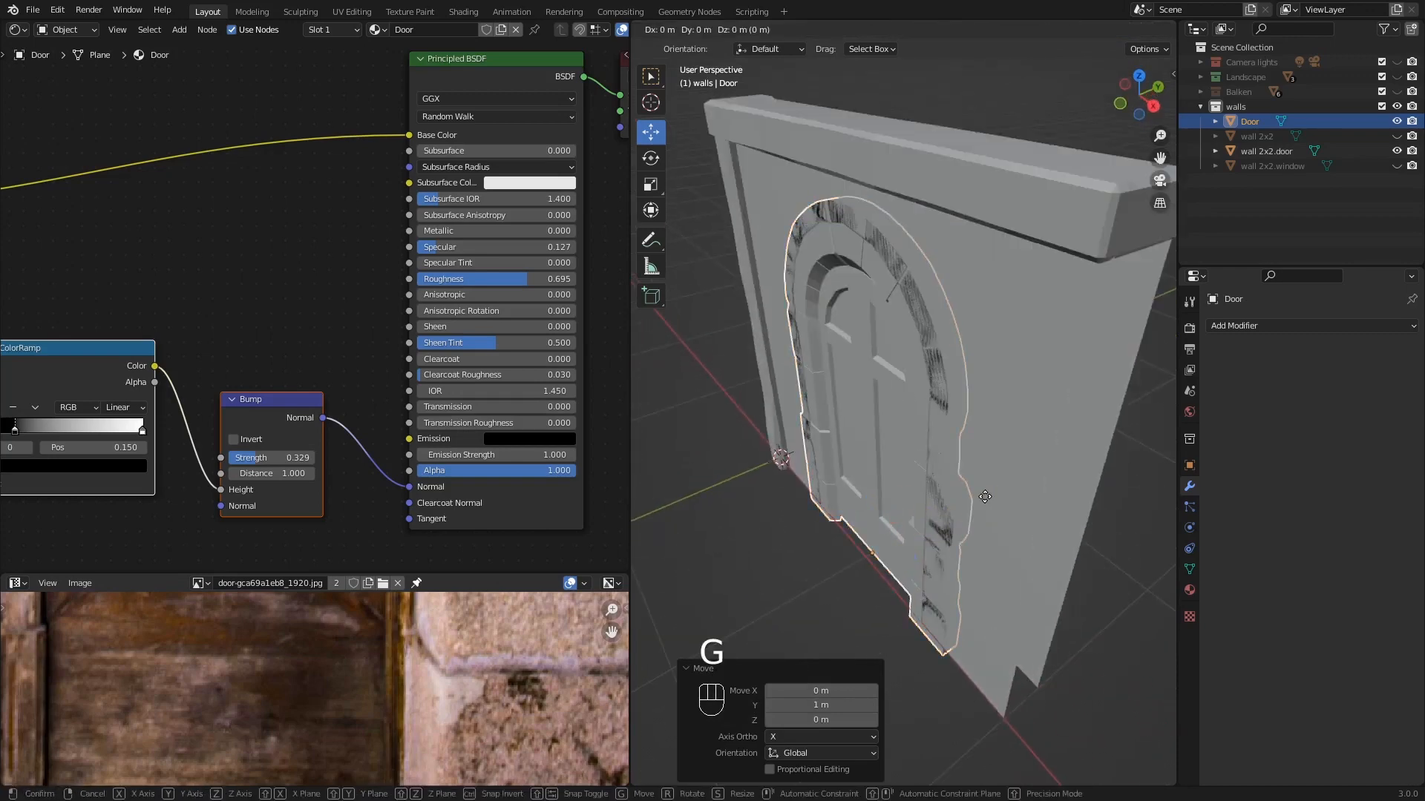
pyautogui.press('y')
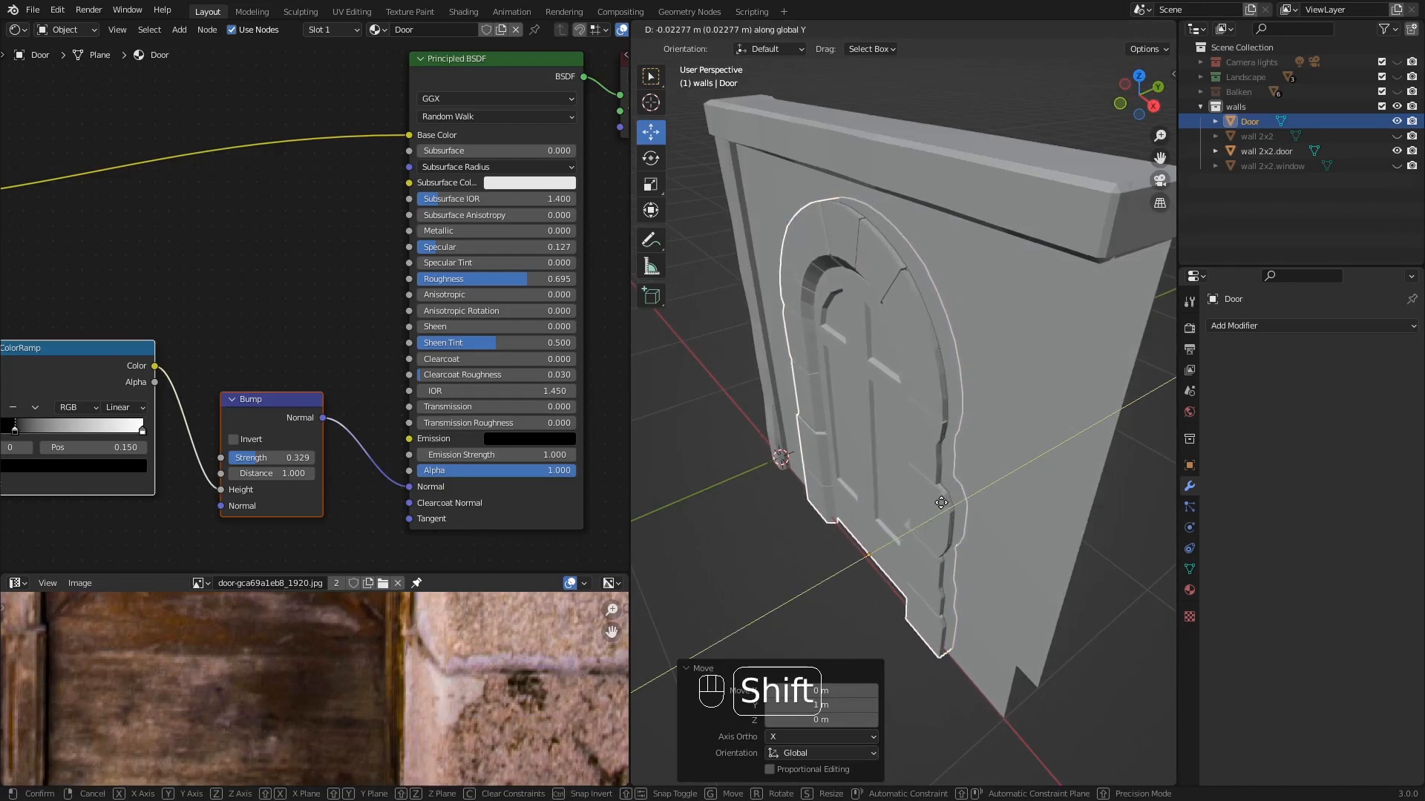
pyautogui.click(943, 503)
# - Widen the 3D viewport and switch it to Material Preview shading with the door and wall seen from the front
pyautogui.scroll(-5, 866, 512)
pyautogui.moveTo(866, 512); pyautogui.dragTo(695, 499, button='middle')
pyautogui.moveTo(630, 444); pyautogui.dragTo(235, 445)
pyautogui.moveTo(932, 518); pyautogui.dragTo(1101, 139, button='middle')
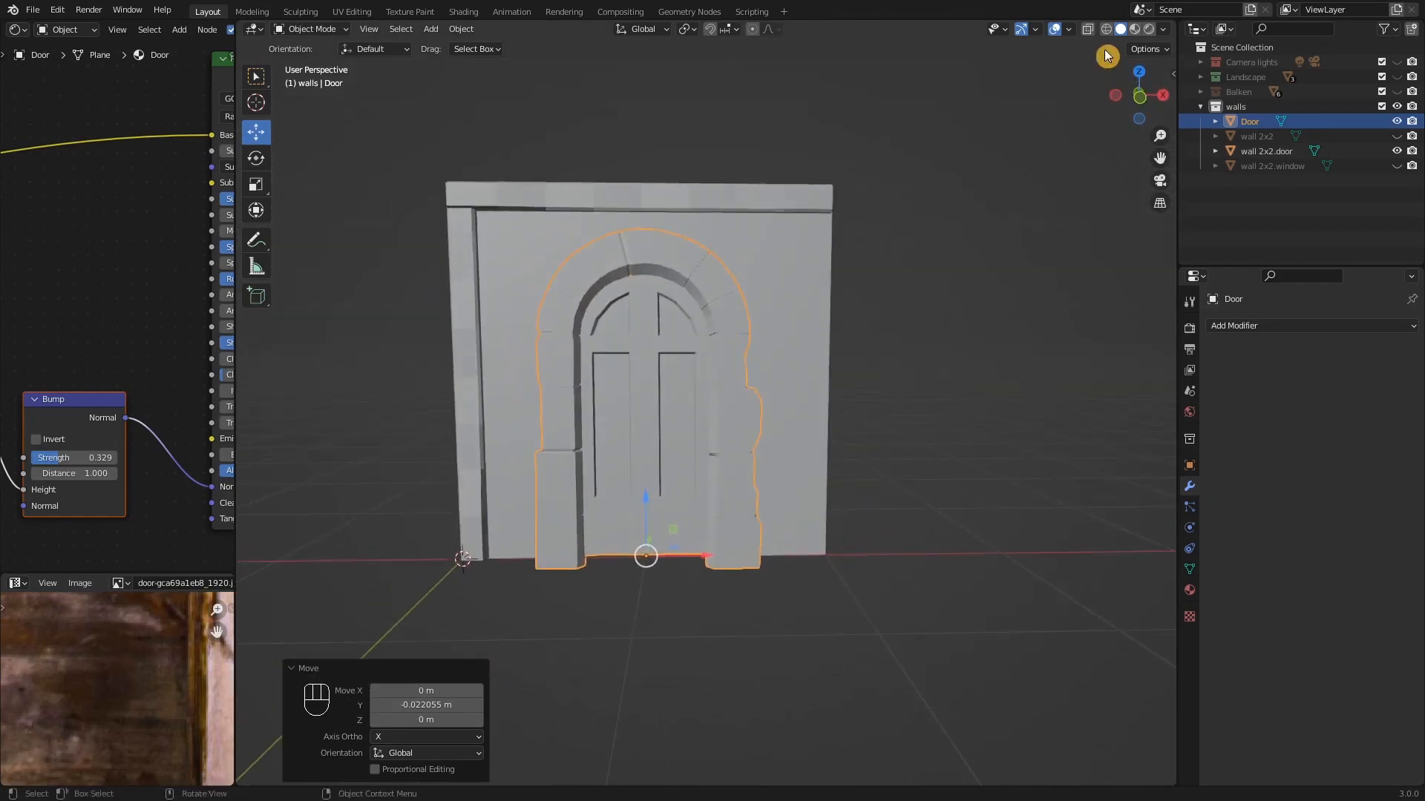
pyautogui.click(1134, 29)
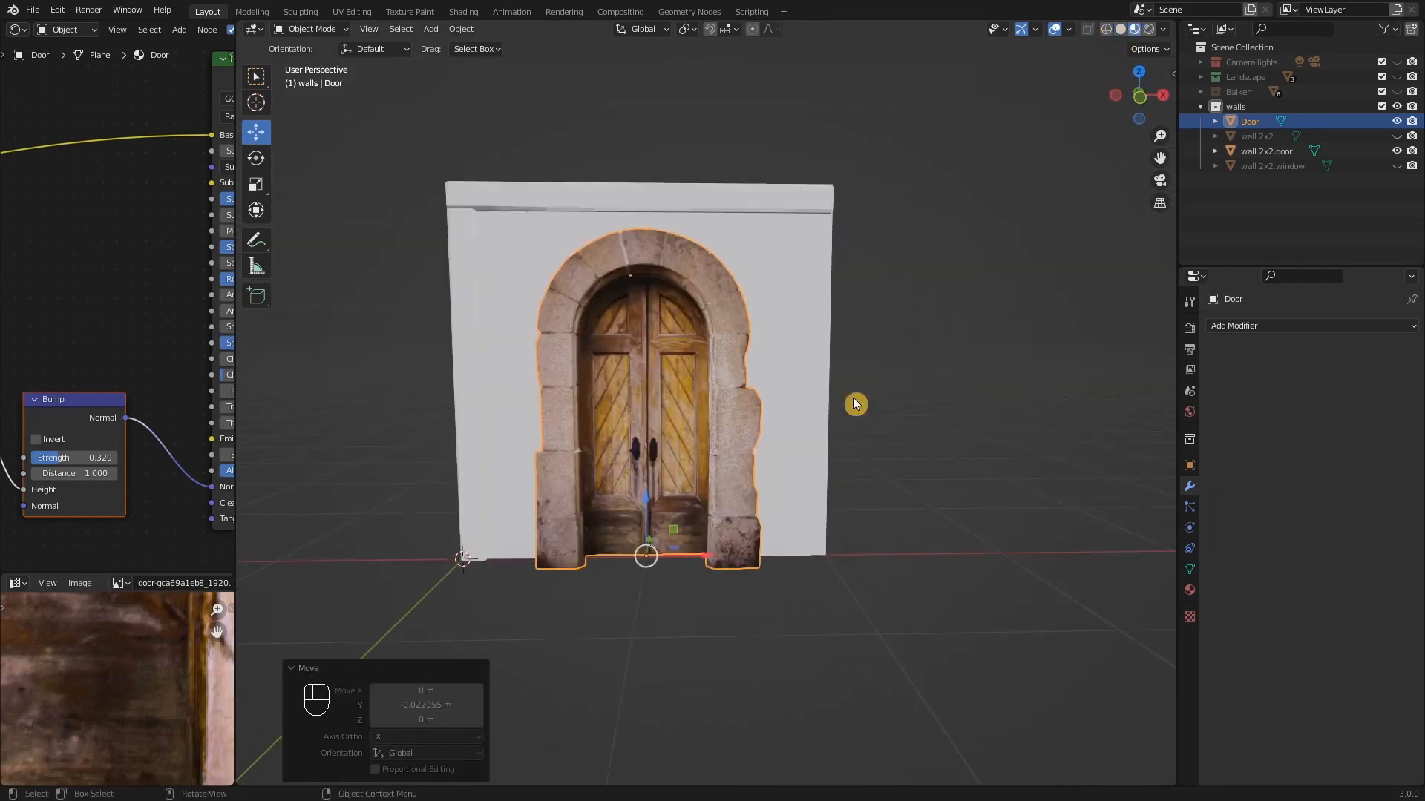
# - Select the door and move it about -0.017 m along Y, slightly farther out of the stone wall
pyautogui.moveTo(840, 423)
pyautogui.mouseDown(button='middle')
pyautogui.moveTo(690, 455)
pyautogui.moveTo(734, 493)
pyautogui.moveTo(852, 498)
pyautogui.moveTo(731, 465)
pyautogui.moveTo(794, 574)
pyautogui.moveTo(789, 562)
pyautogui.moveTo(900, 627)
pyautogui.moveTo(808, 588)
pyautogui.moveTo(819, 571)
pyautogui.moveTo(671, 548)
pyautogui.mouseUp(button='middle')
pyautogui.click(736, 488)
pyautogui.moveTo(670, 547); pyautogui.dragTo(785, 409, button='middle')
pyautogui.click(785, 414)
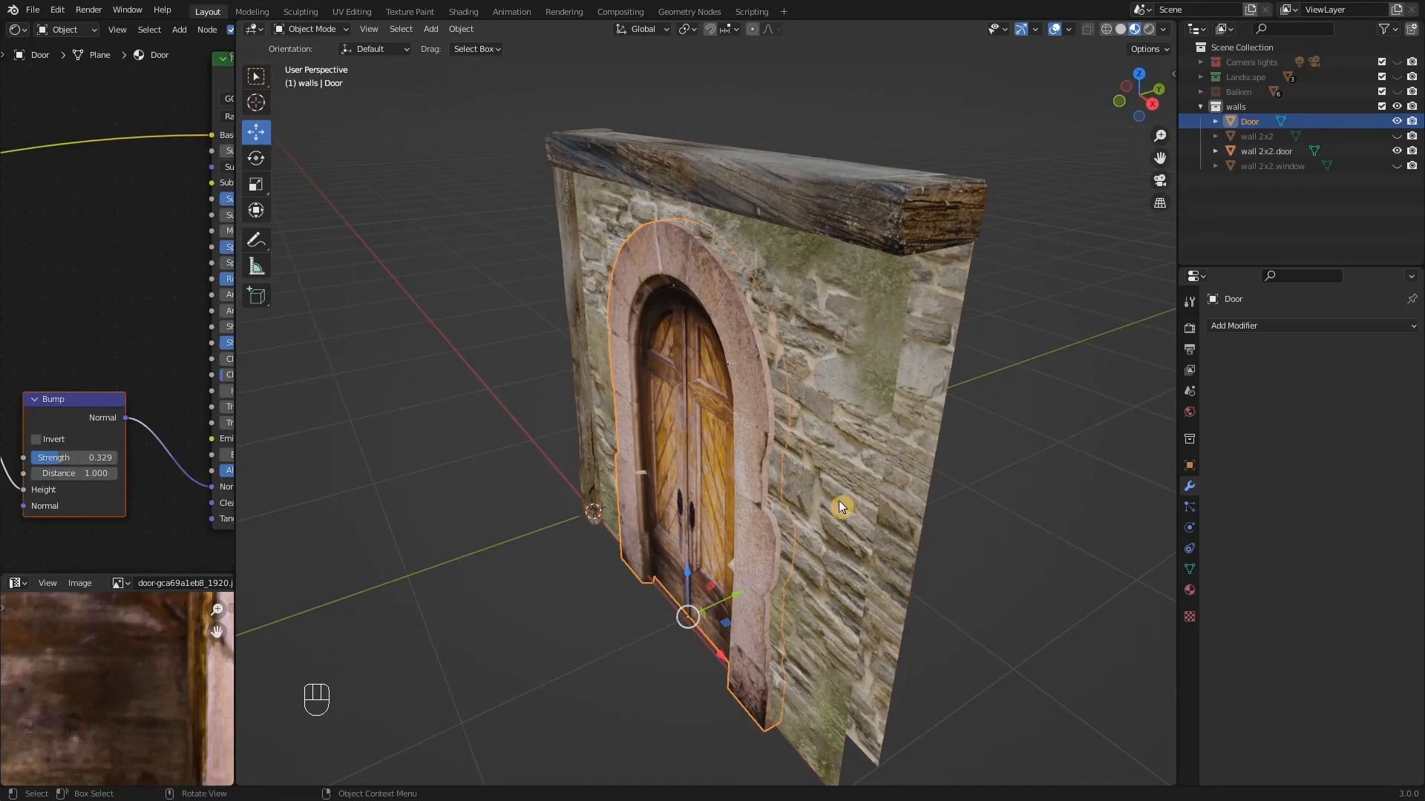
pyautogui.moveTo(736, 592); pyautogui.dragTo(733, 599)
pyautogui.moveTo(767, 628); pyautogui.dragTo(754, 318, button='middle')
pyautogui.moveTo(723, 190); pyautogui.dragTo(679, 236, button='middle')
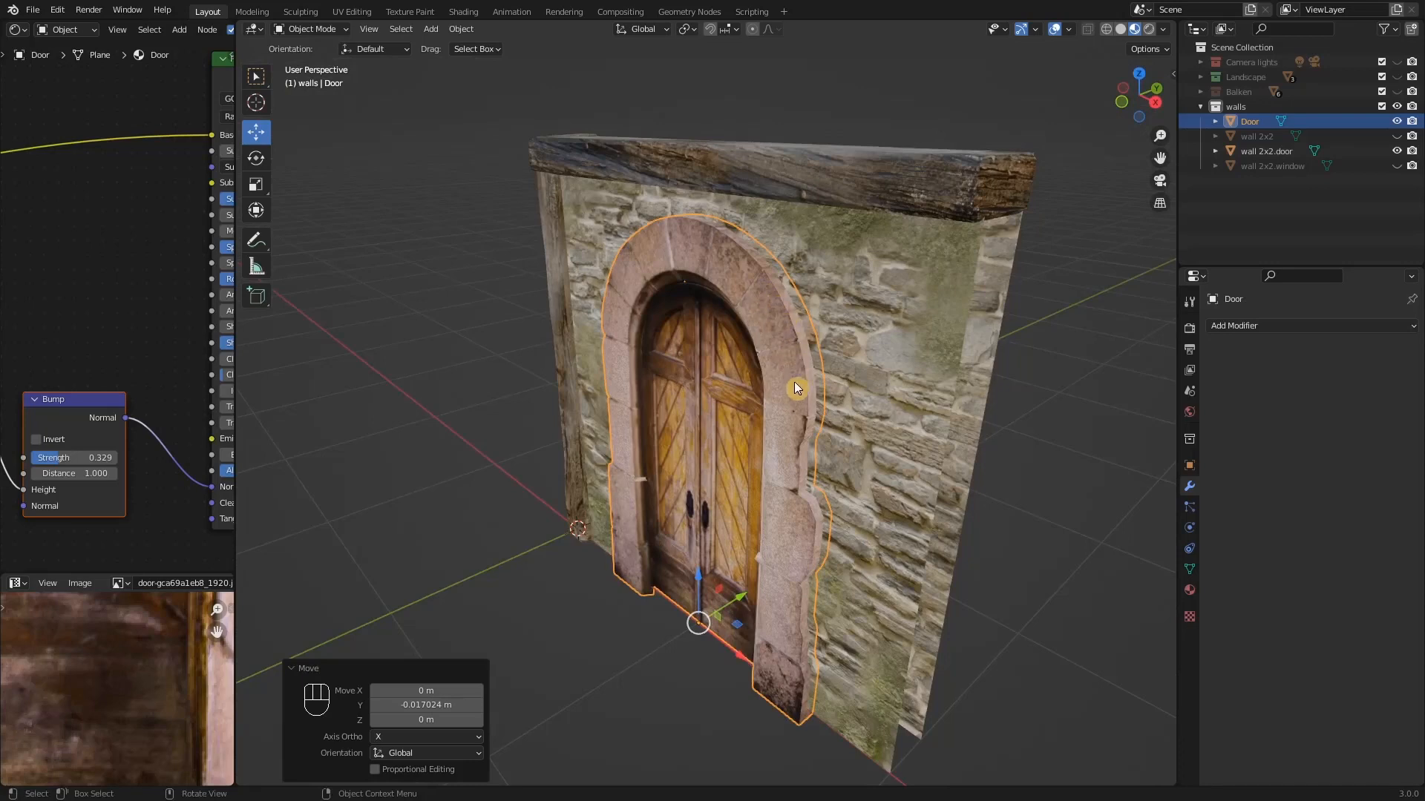
# - Bevel the outer front edge loop of the door's stone arch with a width of 0.0174 m and one segment
pyautogui.press('Tab')
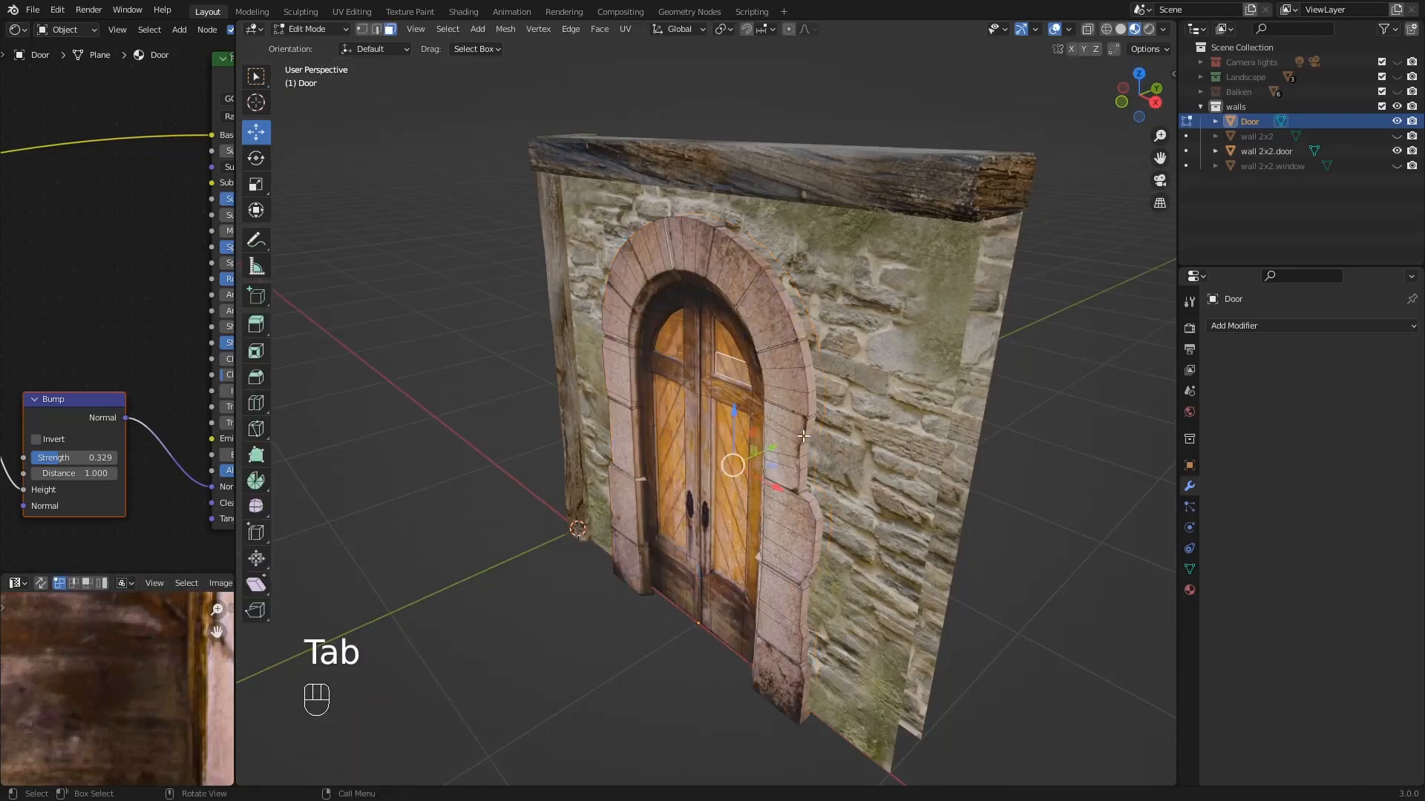
pyautogui.click(376, 29)
pyautogui.keyDown('alt'); pyautogui.click(780, 301); pyautogui.keyUp('alt')
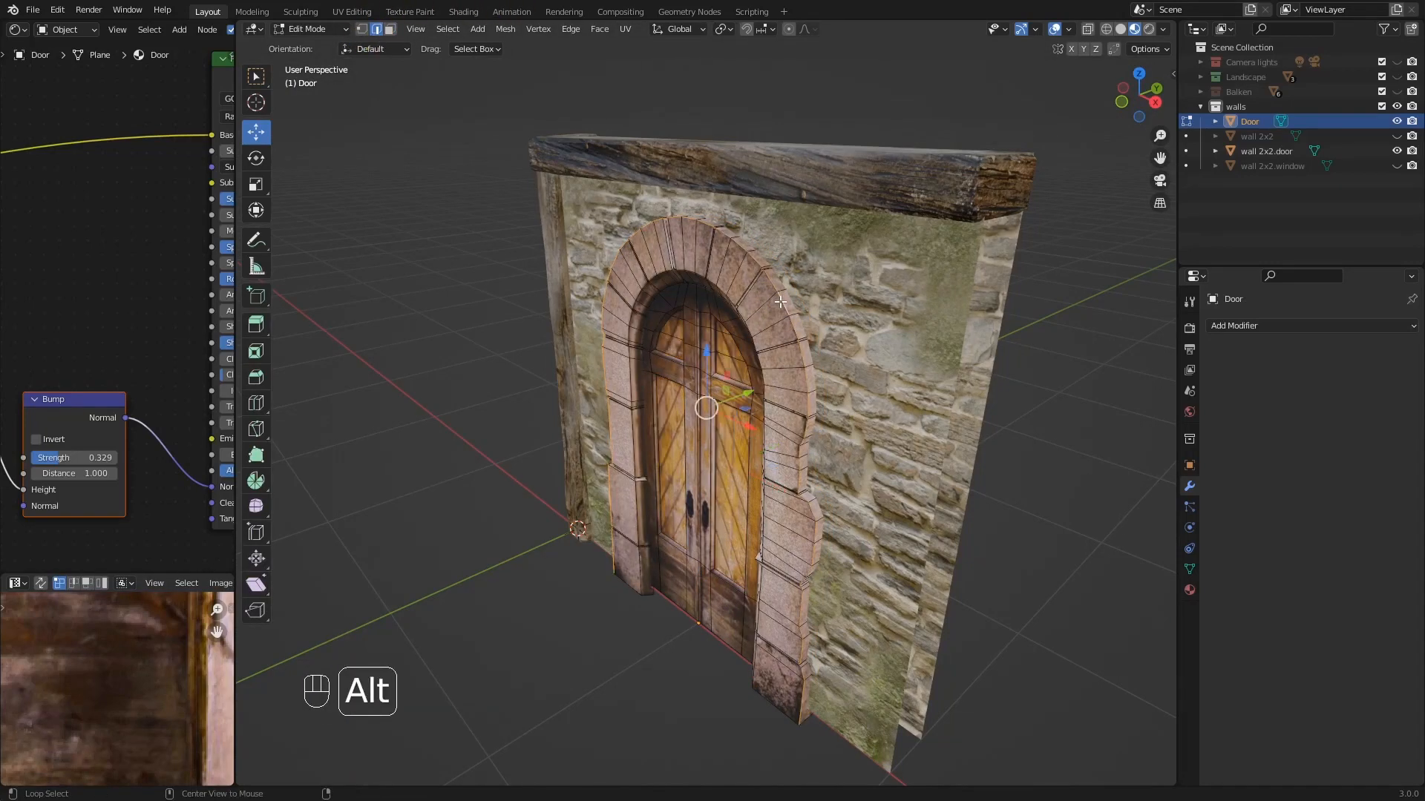
pyautogui.moveTo(780, 301); pyautogui.dragTo(787, 445, button='middle')
pyautogui.scroll(2, 779, 439)
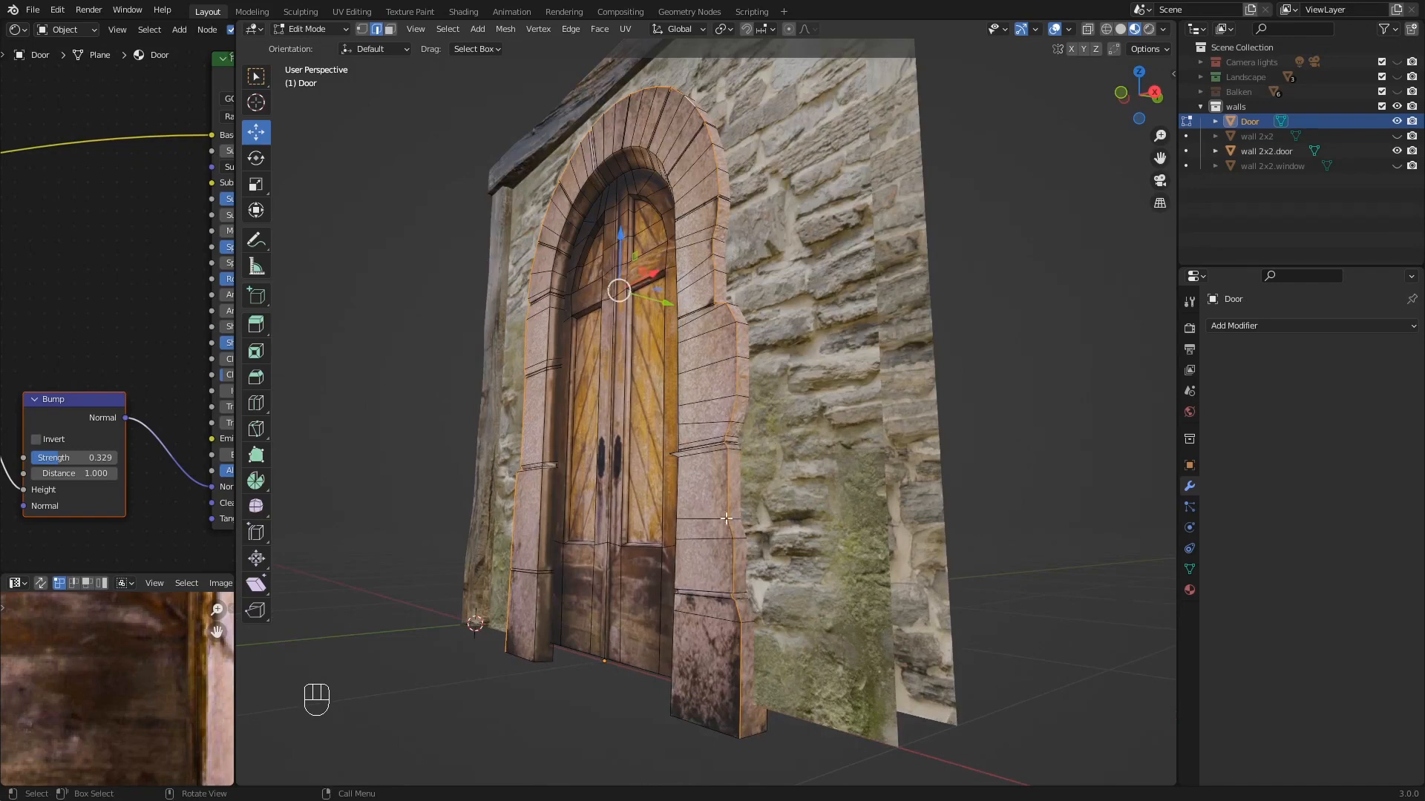
pyautogui.press('ctrl')
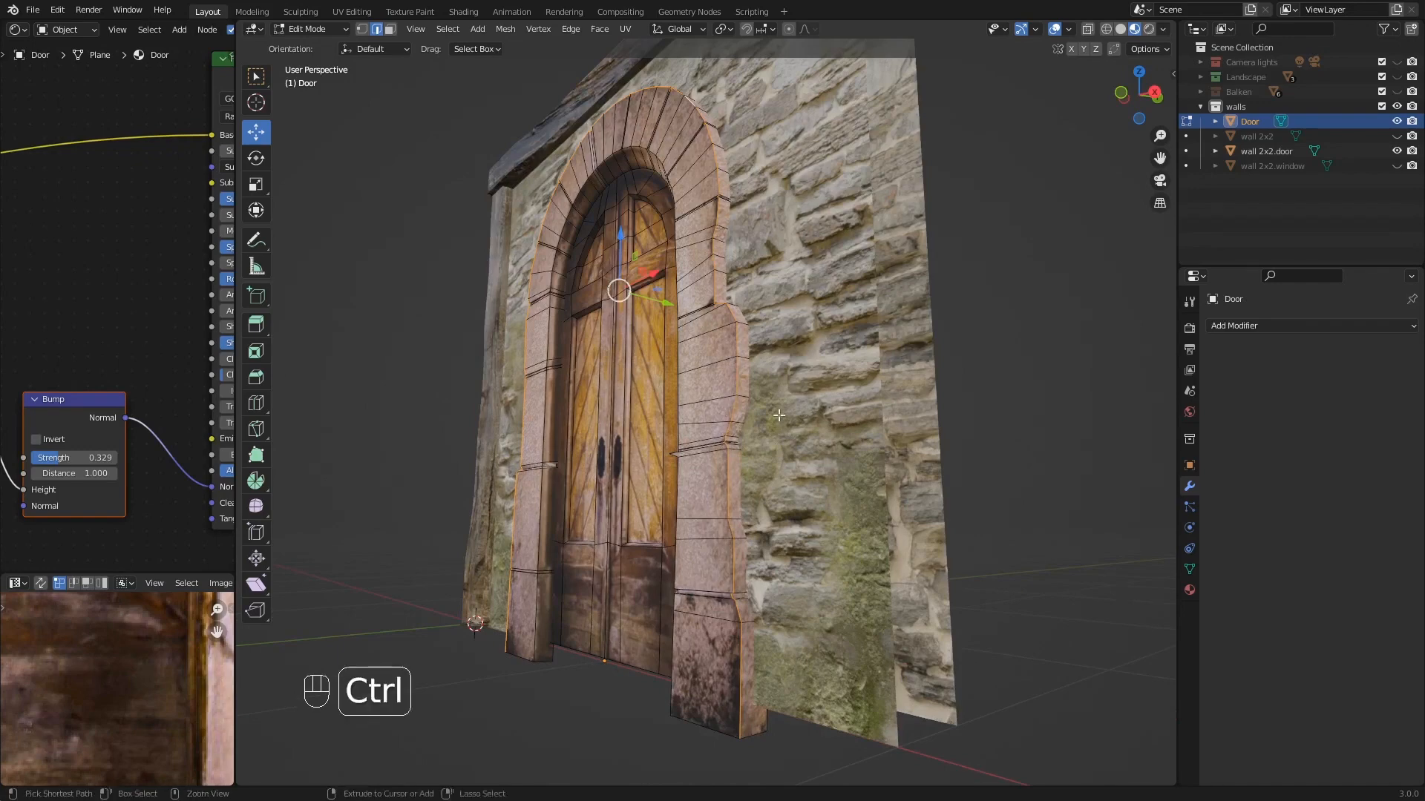
pyautogui.hotkey('ctrl', 'b')
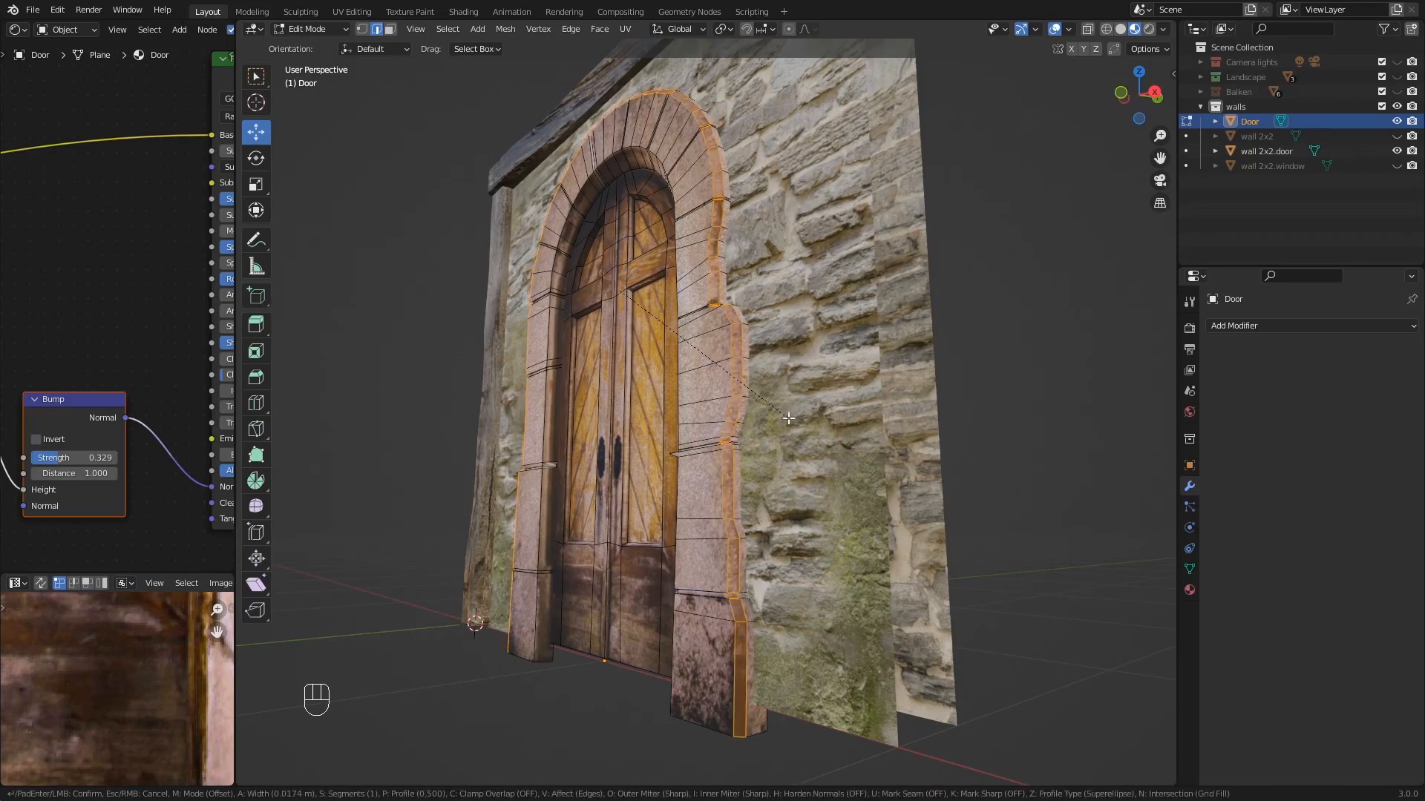
pyautogui.click(788, 419)
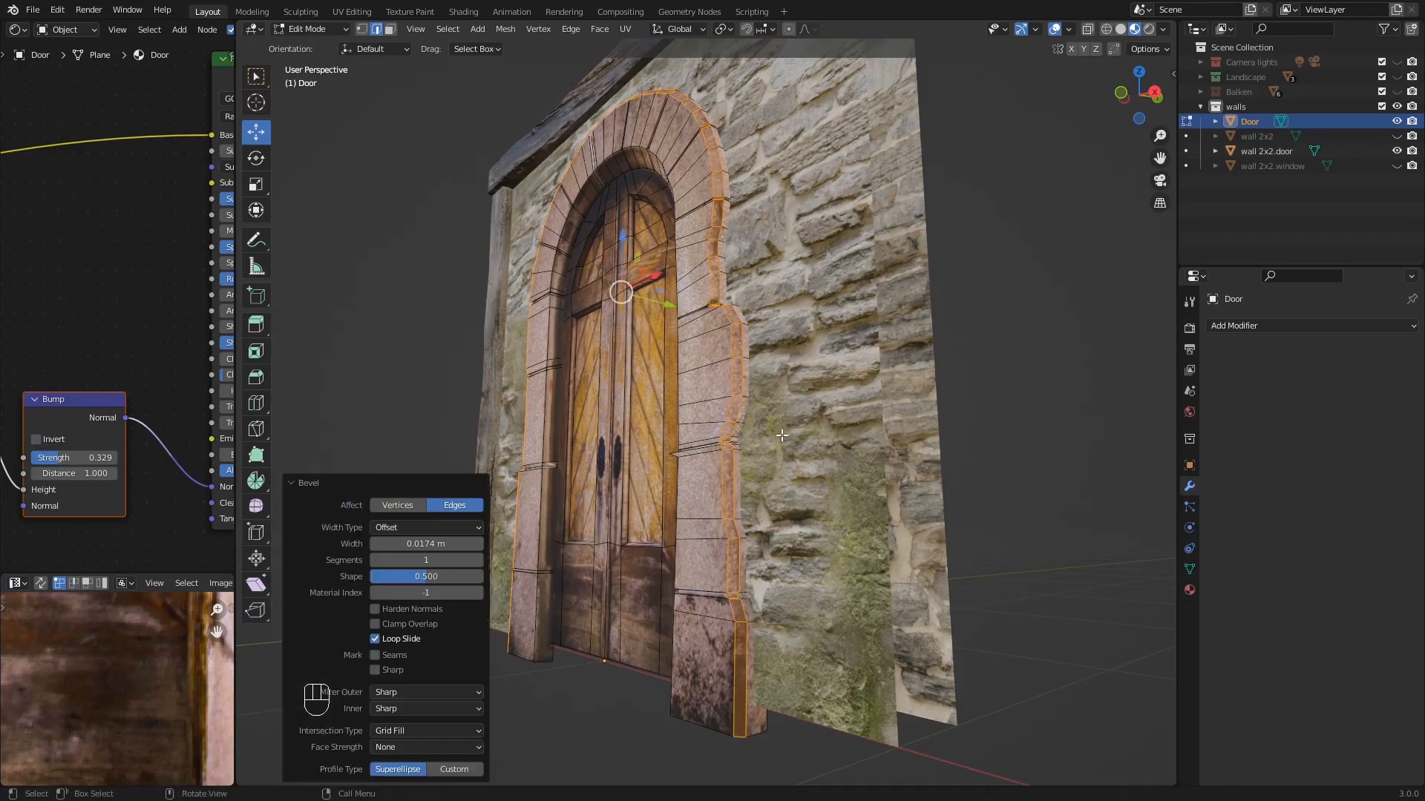
pyautogui.press('Tab')
# - Join the Door into the wall 2x2.door object, keeping the wall as the active object
pyautogui.scroll(3, 714, 402)
pyautogui.moveTo(735, 450); pyautogui.dragTo(775, 332, button='middle')
pyautogui.scroll(-4, 753, 468)
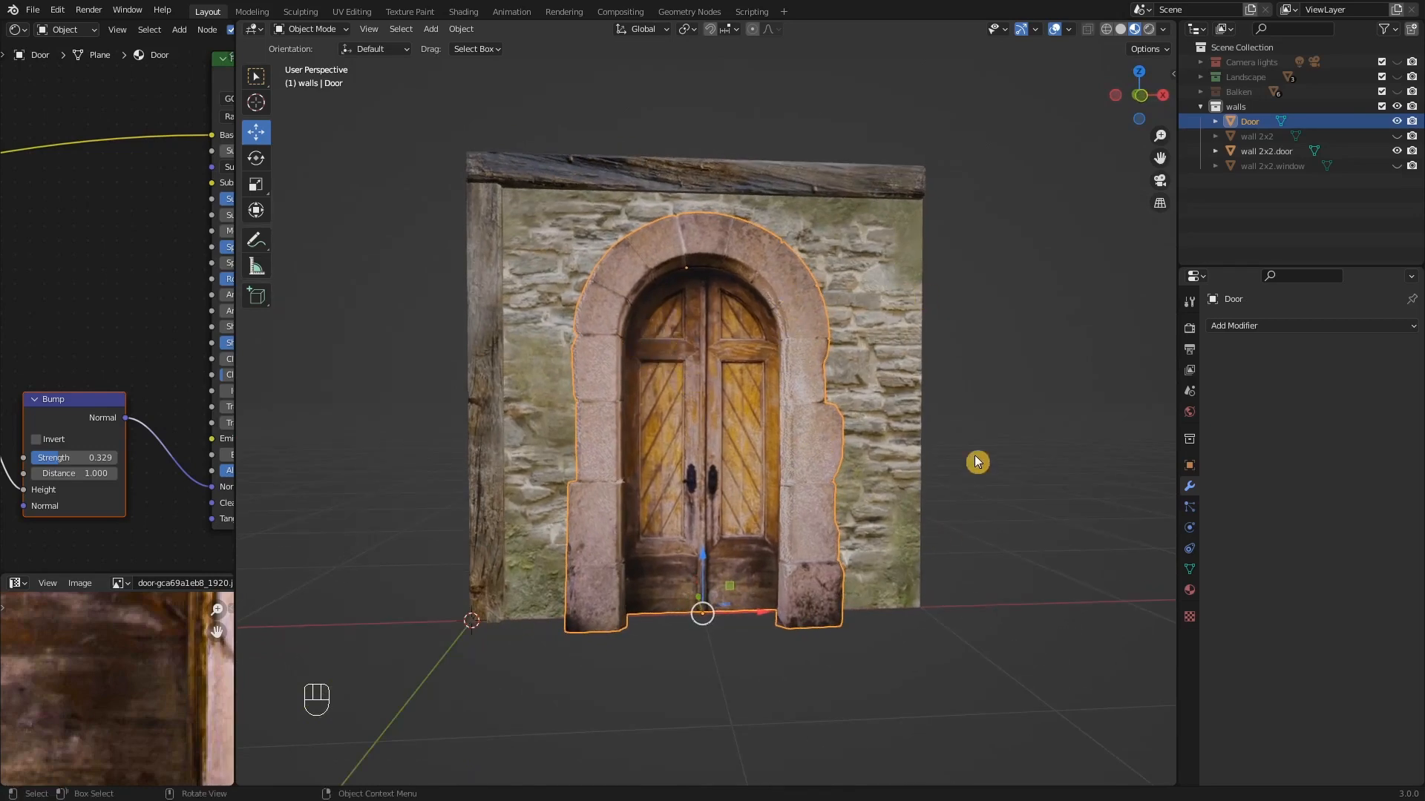
pyautogui.keyDown('shift'); pyautogui.click(872, 236); pyautogui.keyUp('shift')
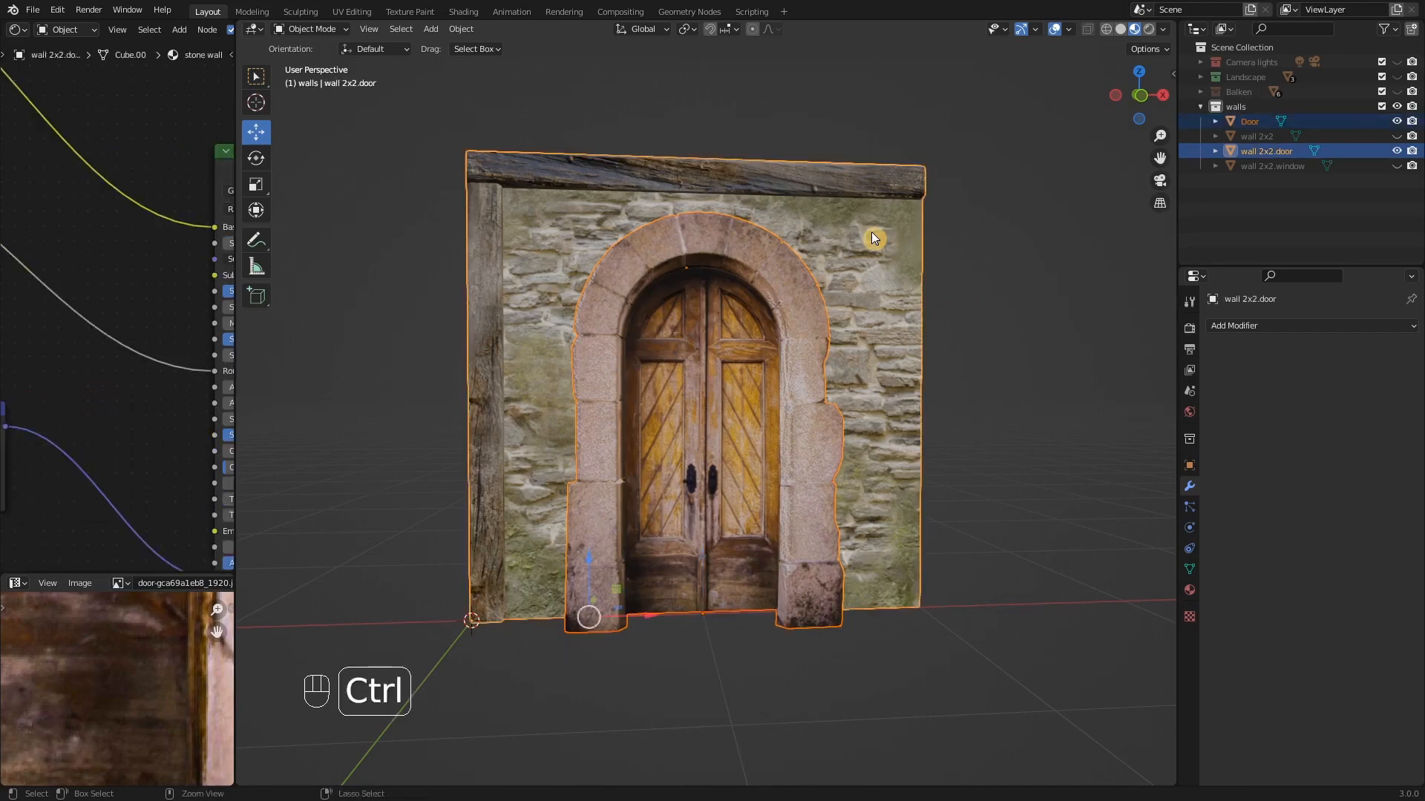
pyautogui.hotkey('ctrl', 'j')
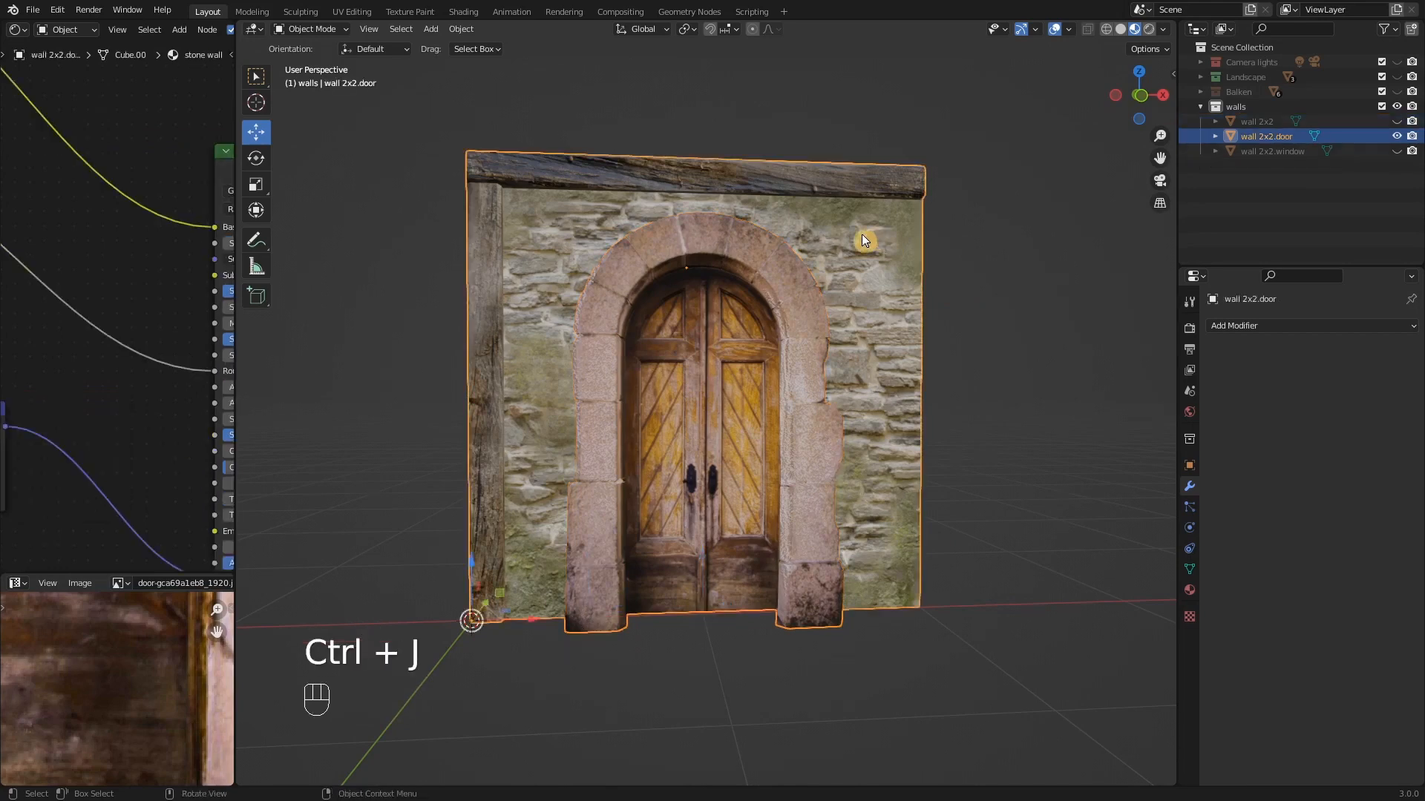
# - Examine the joined wall and door from the front and from an angle to check how the door sits in the wall
pyautogui.moveTo(920, 305); pyautogui.dragTo(675, 461, button='middle')
pyautogui.scroll(-4, 835, 386)
pyautogui.scroll(1, 645, 455)
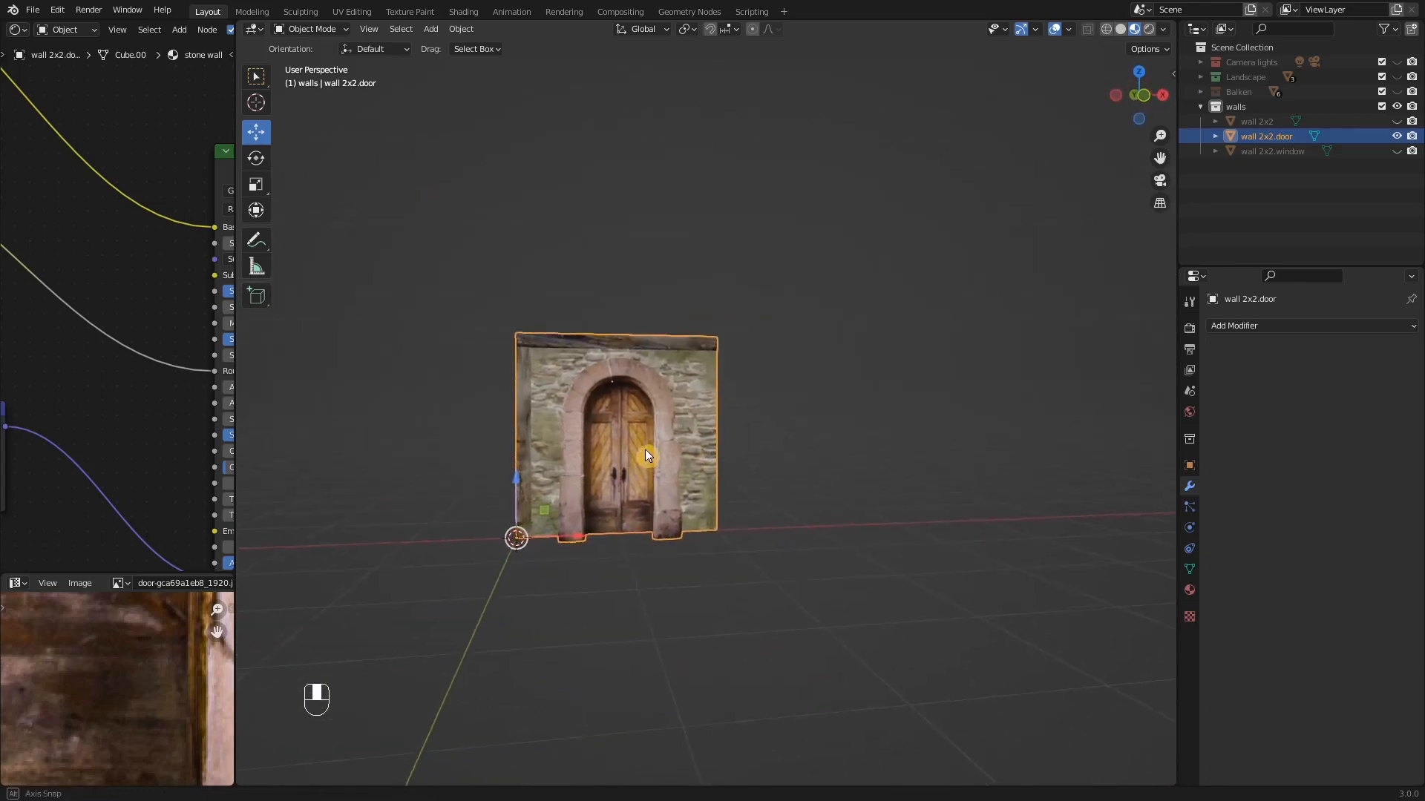
pyautogui.scroll(2, 581, 480)
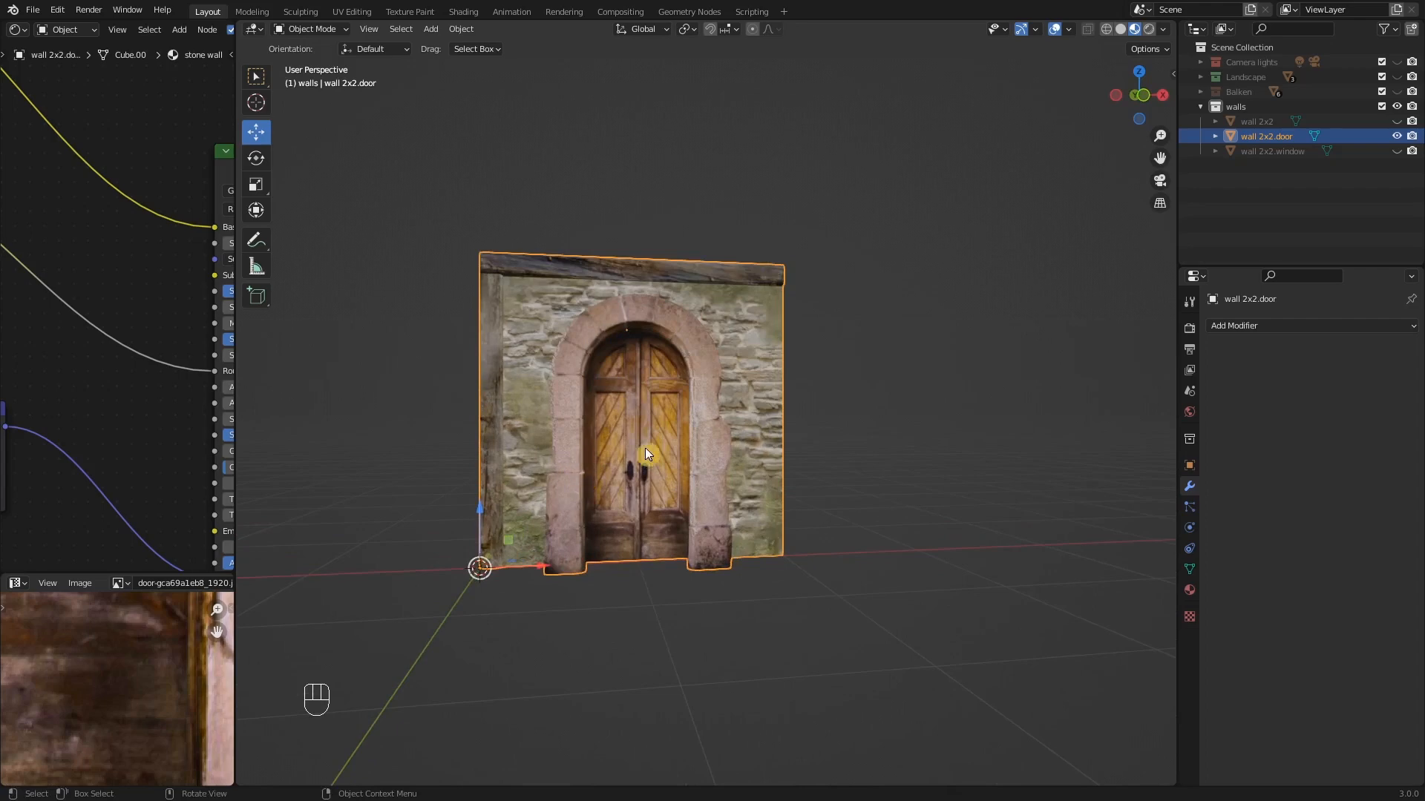
pyautogui.moveTo(644, 447)
pyautogui.mouseDown(button='middle')
pyautogui.moveTo(673, 450)
pyautogui.moveTo(627, 448)
pyautogui.mouseUp(button='middle')
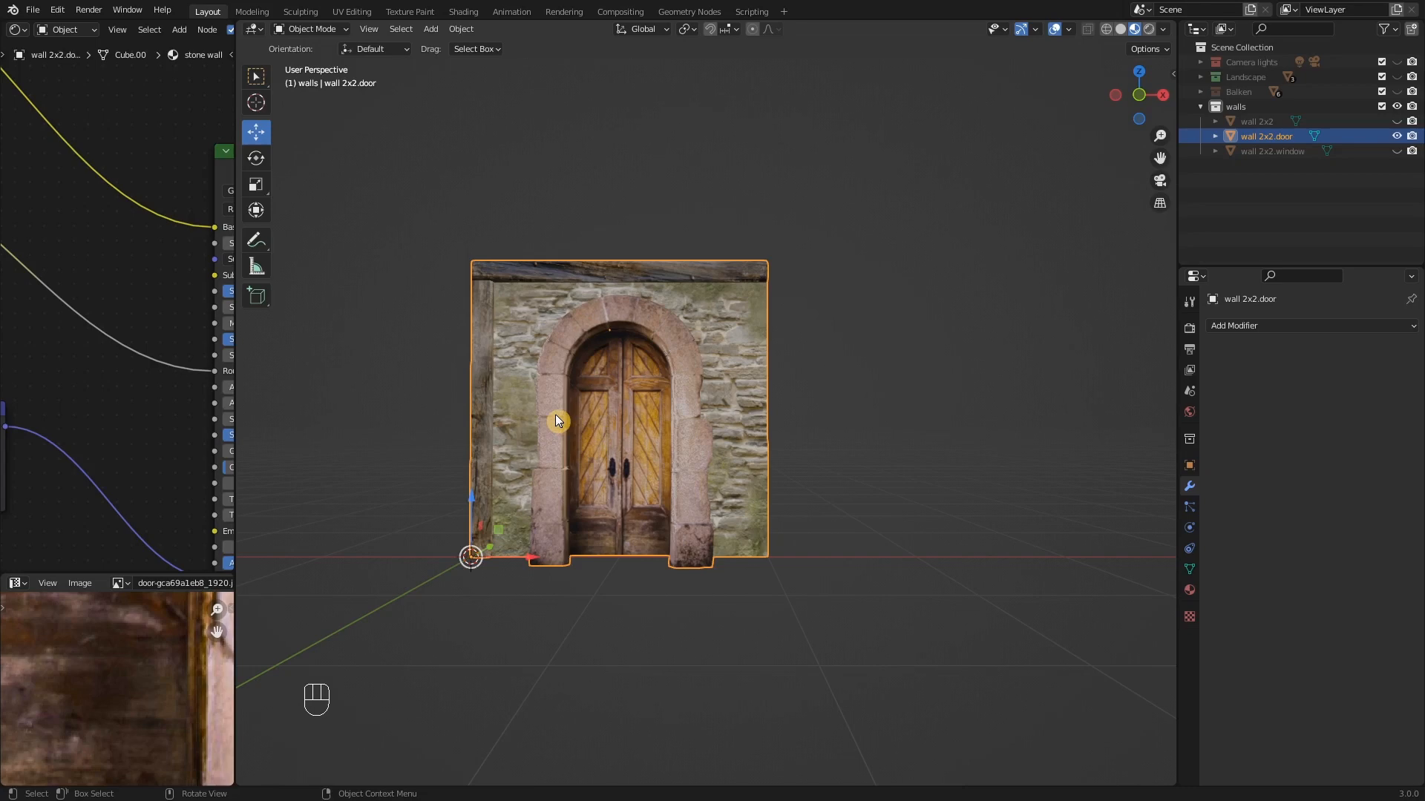
pyautogui.keyDown('shift'); pyautogui.moveTo(528, 412); pyautogui.dragTo(569, 440, button='middle'); pyautogui.keyUp('shift')
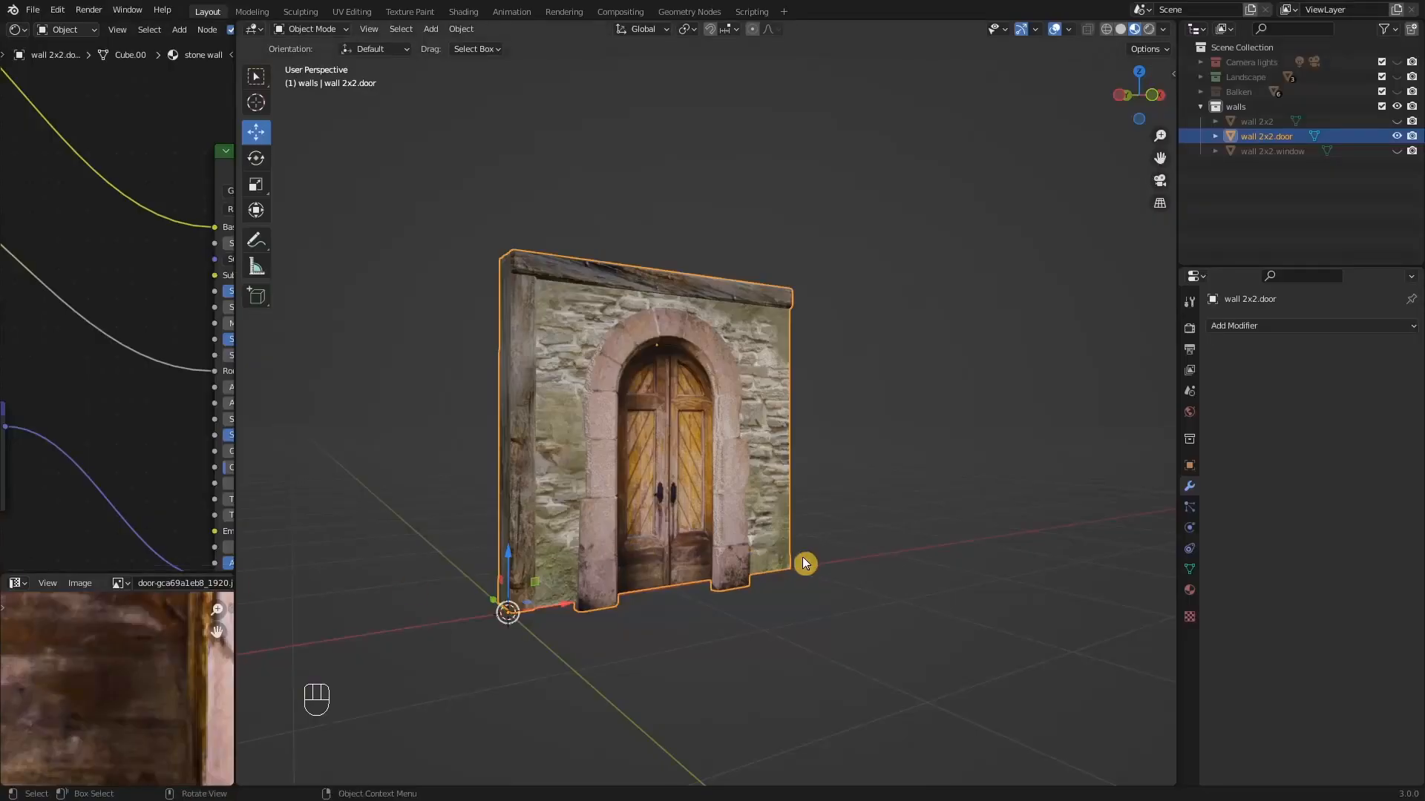
pyautogui.moveTo(803, 564)
pyautogui.mouseDown(button='middle')
pyautogui.moveTo(778, 561)
pyautogui.moveTo(800, 559)
pyautogui.moveTo(773, 576)
pyautogui.moveTo(786, 568)
pyautogui.mouseUp(button='middle')
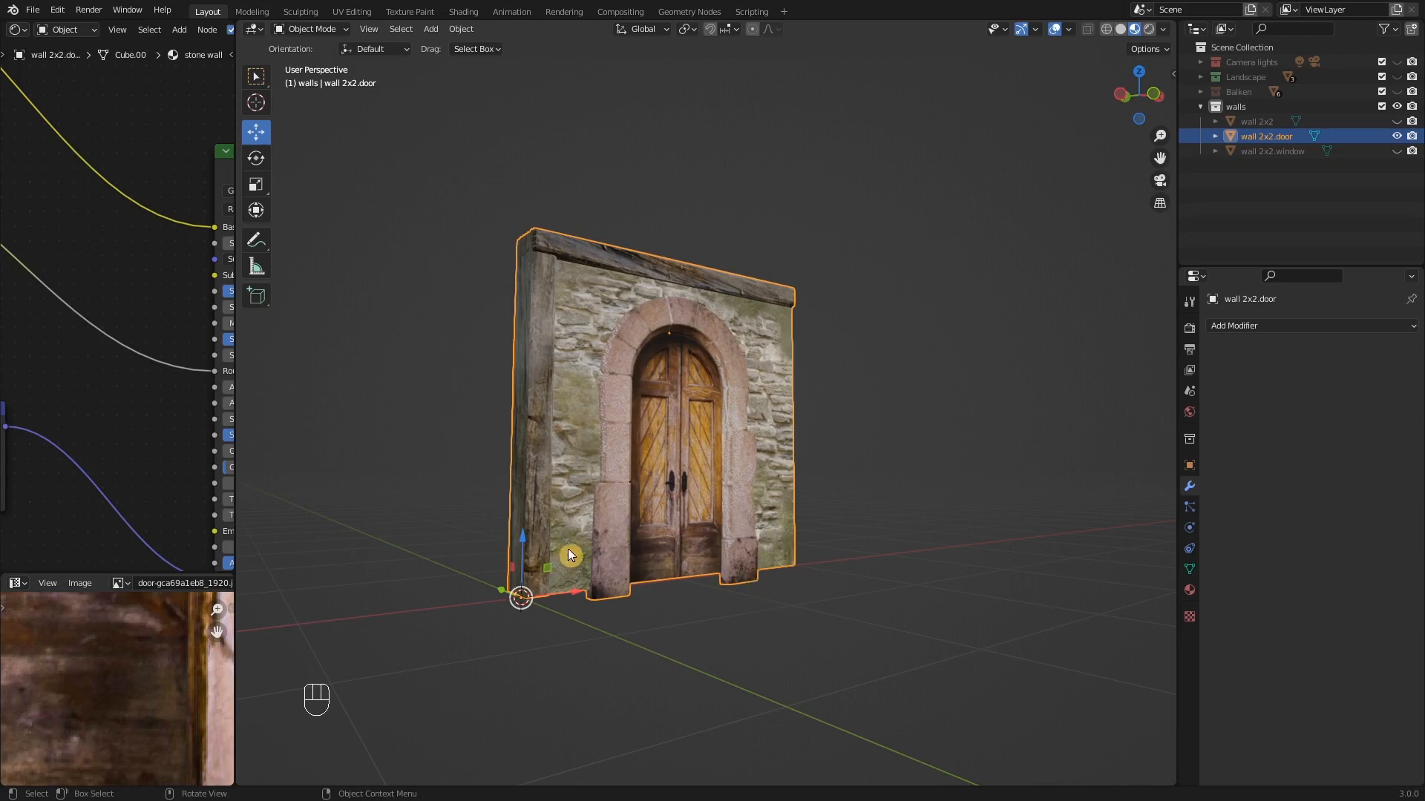
pyautogui.moveTo(591, 537); pyautogui.dragTo(581, 555, button='middle')
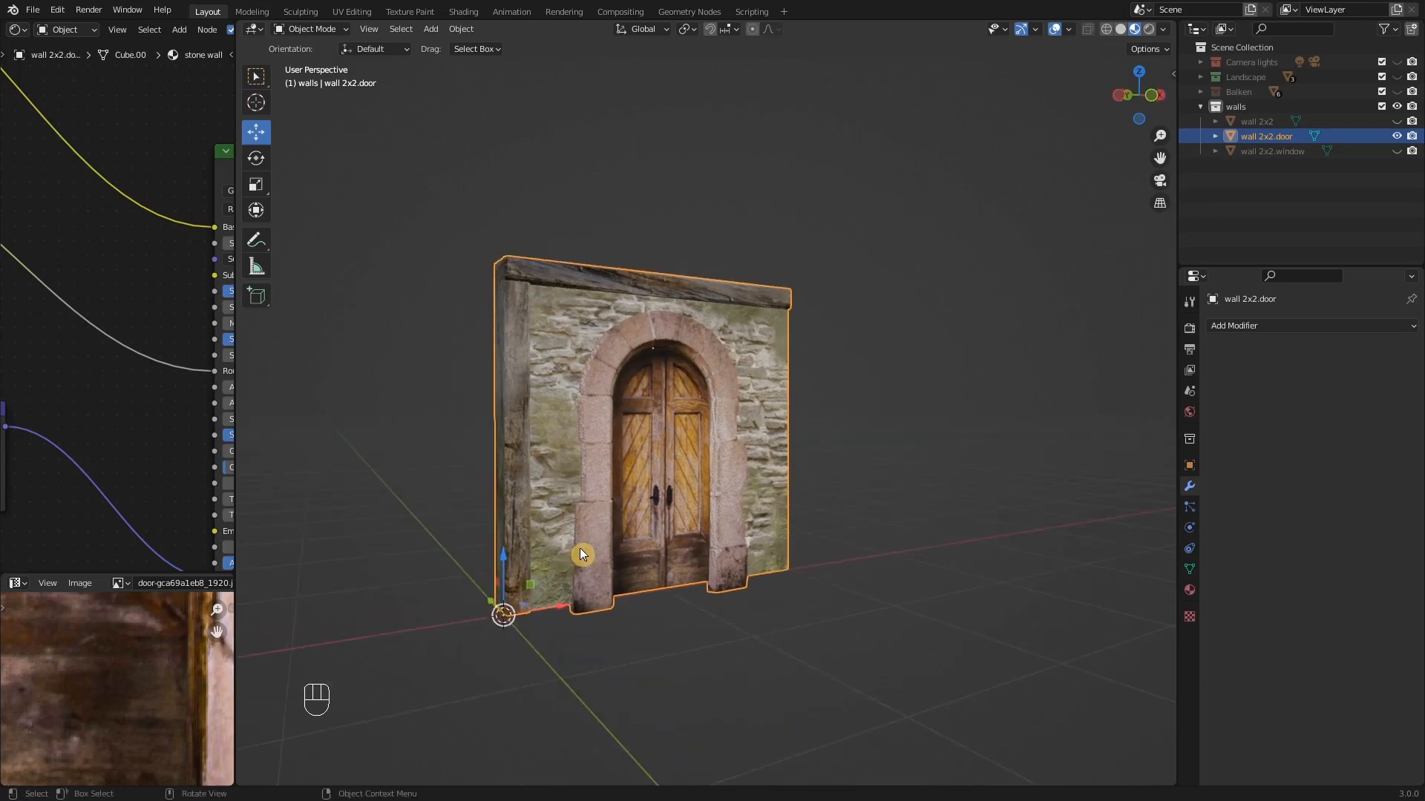